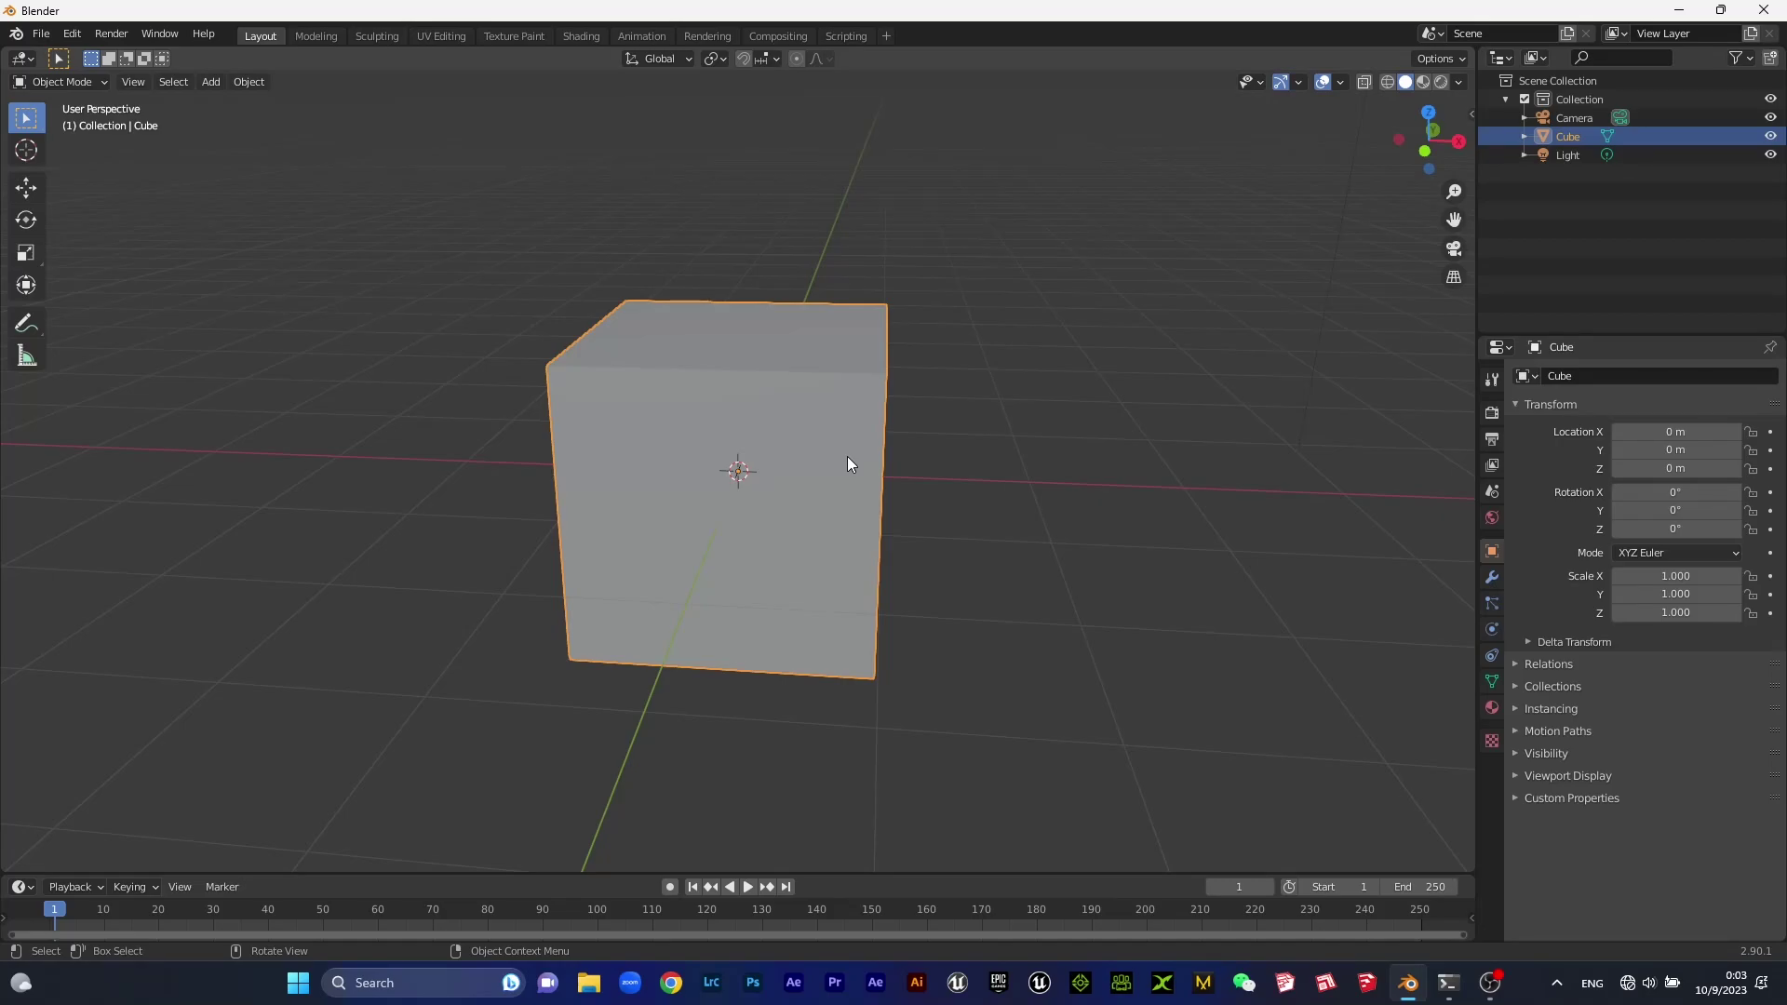
Orbit around the default cube, then view it in front orthographic with the Move tool active.
{"action": "middle_click_drag", "start_coordinate": [892, 456], "coordinate": [789, 490]}
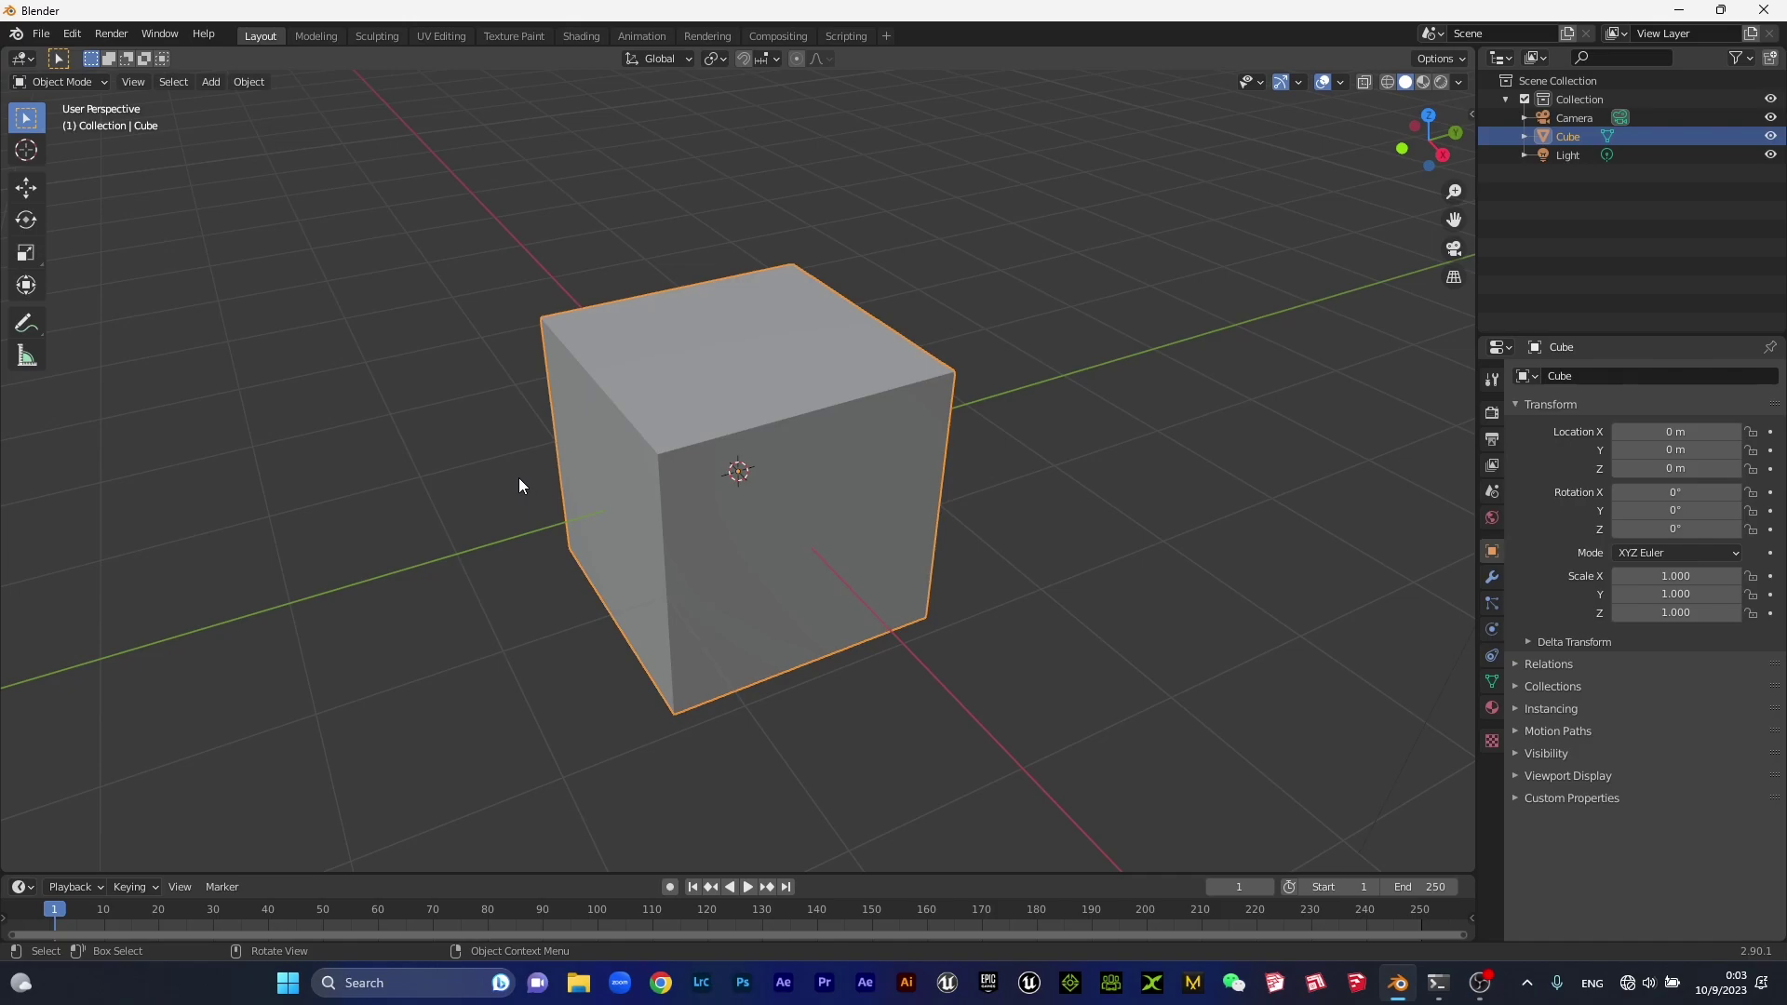
{"action": "mouse_move", "coordinate": [524, 485]}
{"action": "middle_mouse_down"}
{"action": "mouse_move", "coordinate": [1129, 818]}
{"action": "mouse_move", "coordinate": [1336, 212]}
{"action": "mouse_move", "coordinate": [525, 397]}
{"action": "middle_mouse_up"}
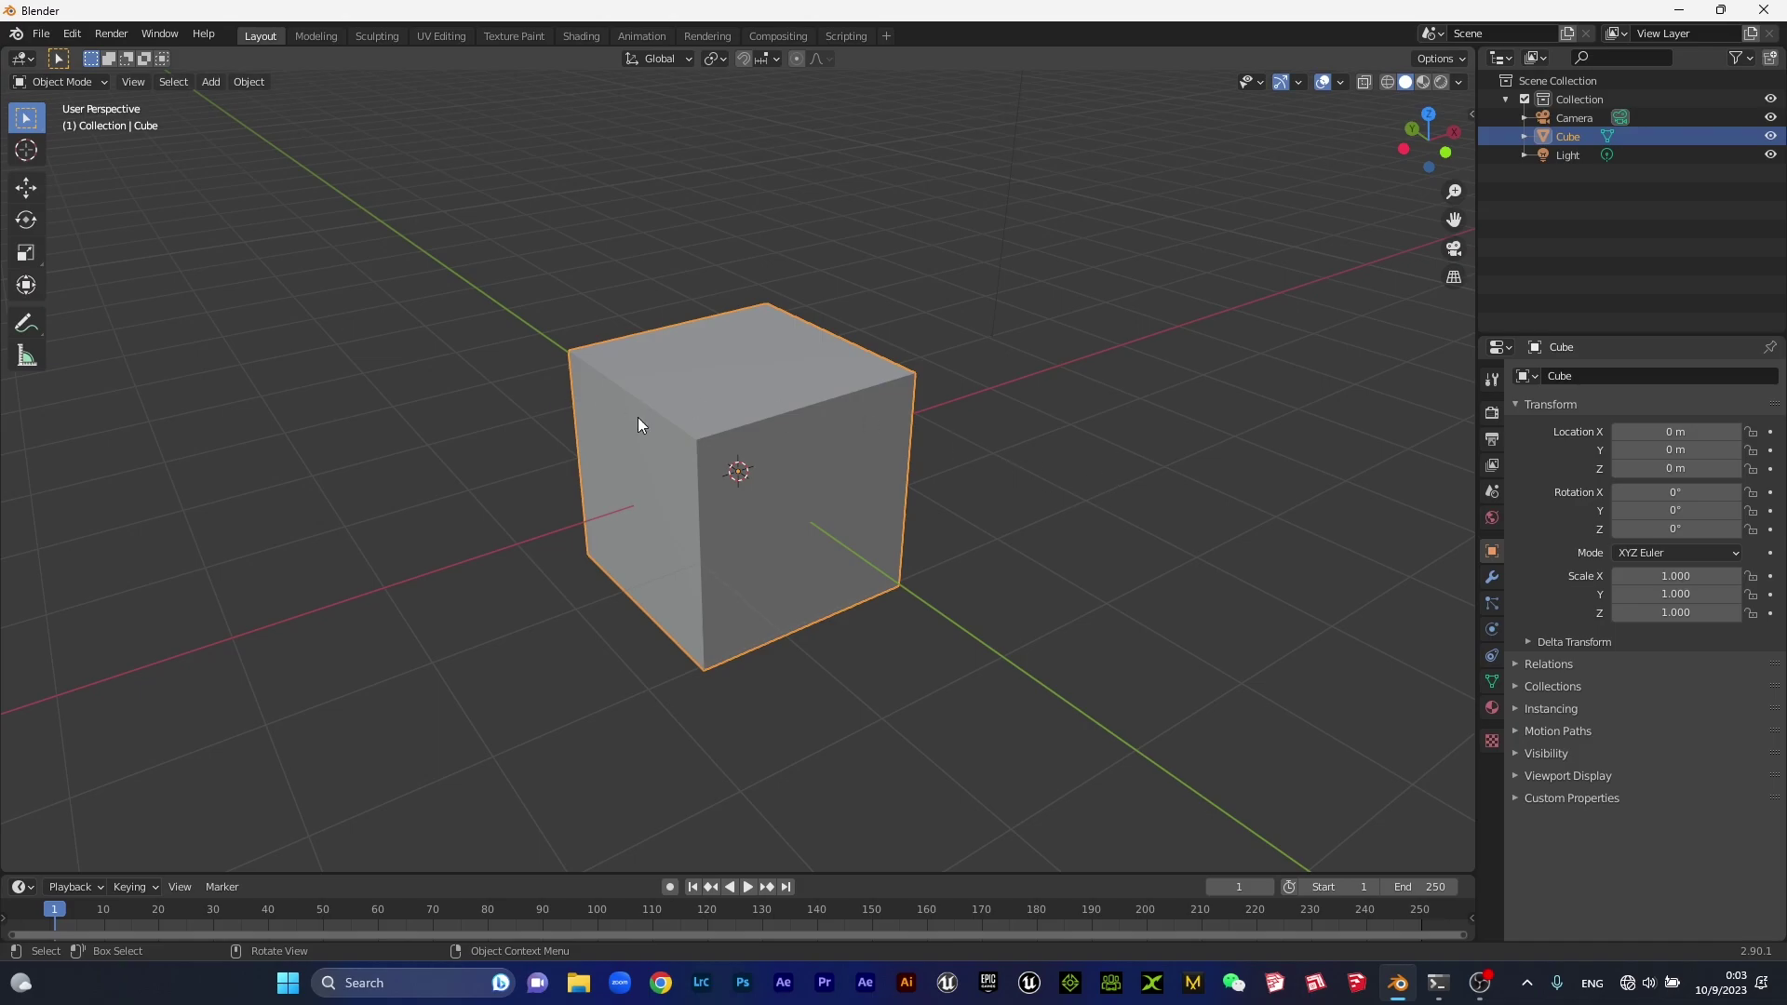
{"action": "mouse_move", "coordinate": [763, 394]}
{"action": "middle_mouse_down"}
{"action": "mouse_move", "coordinate": [766, 555]}
{"action": "mouse_move", "coordinate": [657, 456]}
{"action": "middle_mouse_up"}
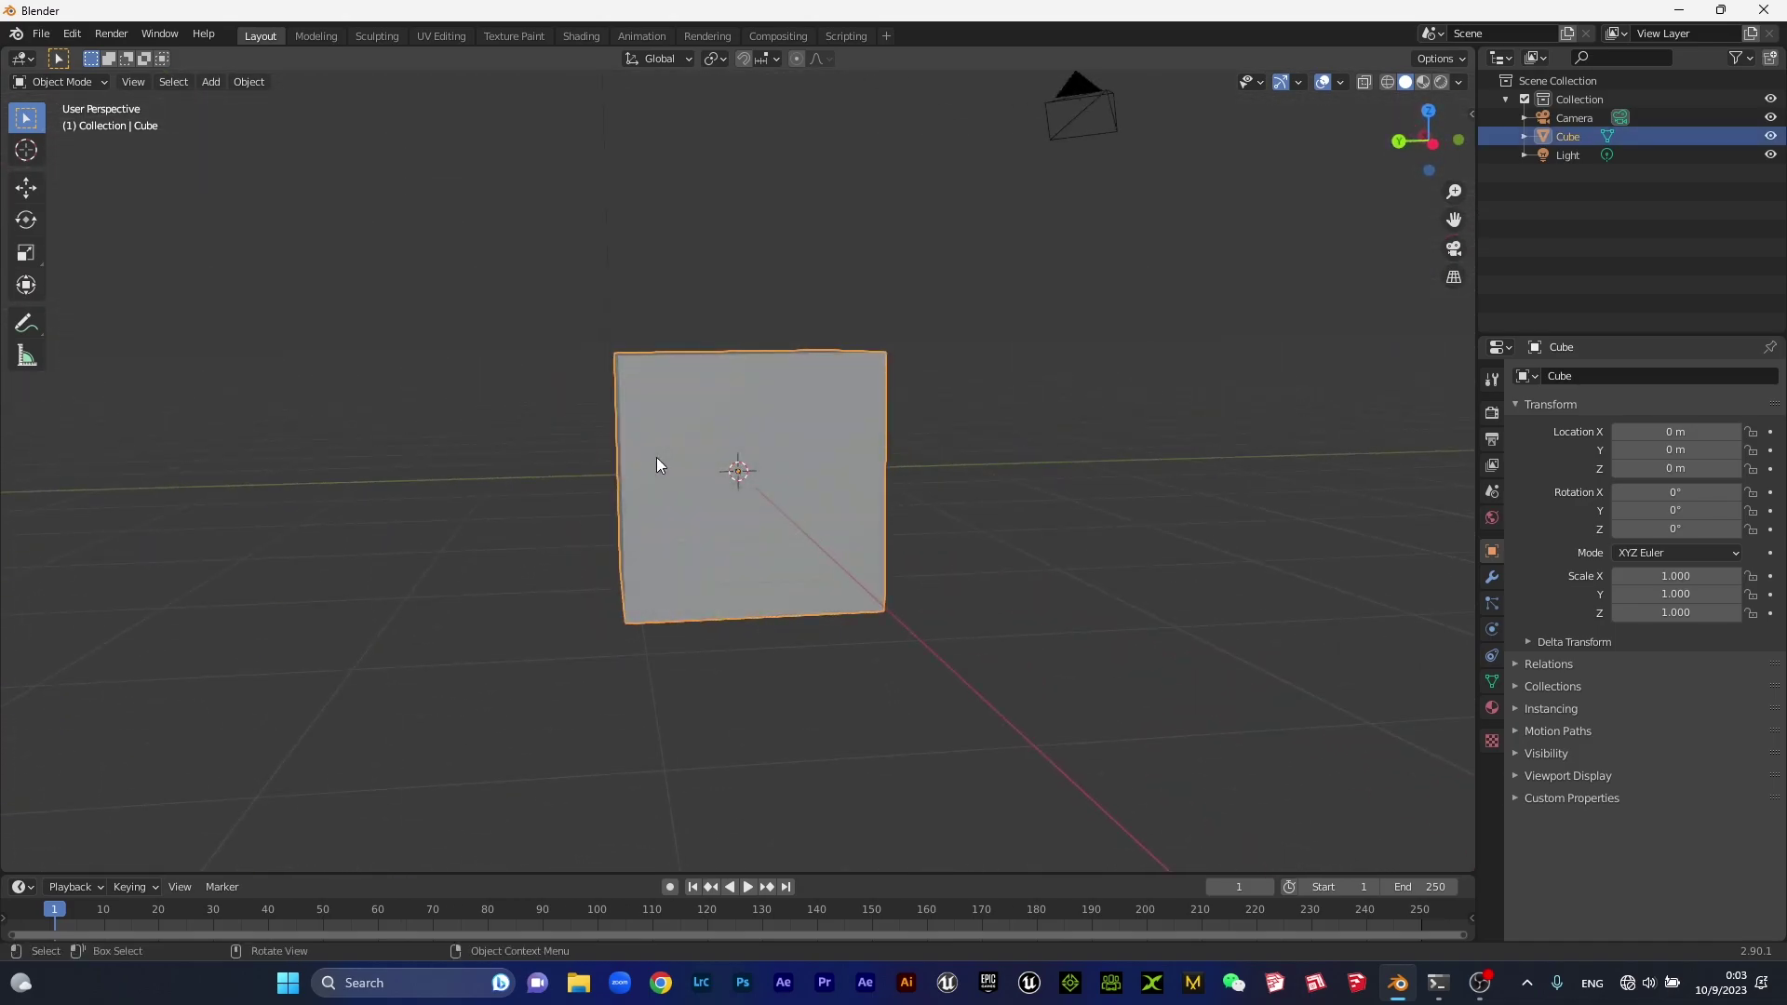
{"action": "key", "text": "KP_1"}
{"action": "key", "text": "shift+space"}
Raise the cube about 1 m along Z and orbit to view it in perspective.
{"action": "key", "text": "g"}
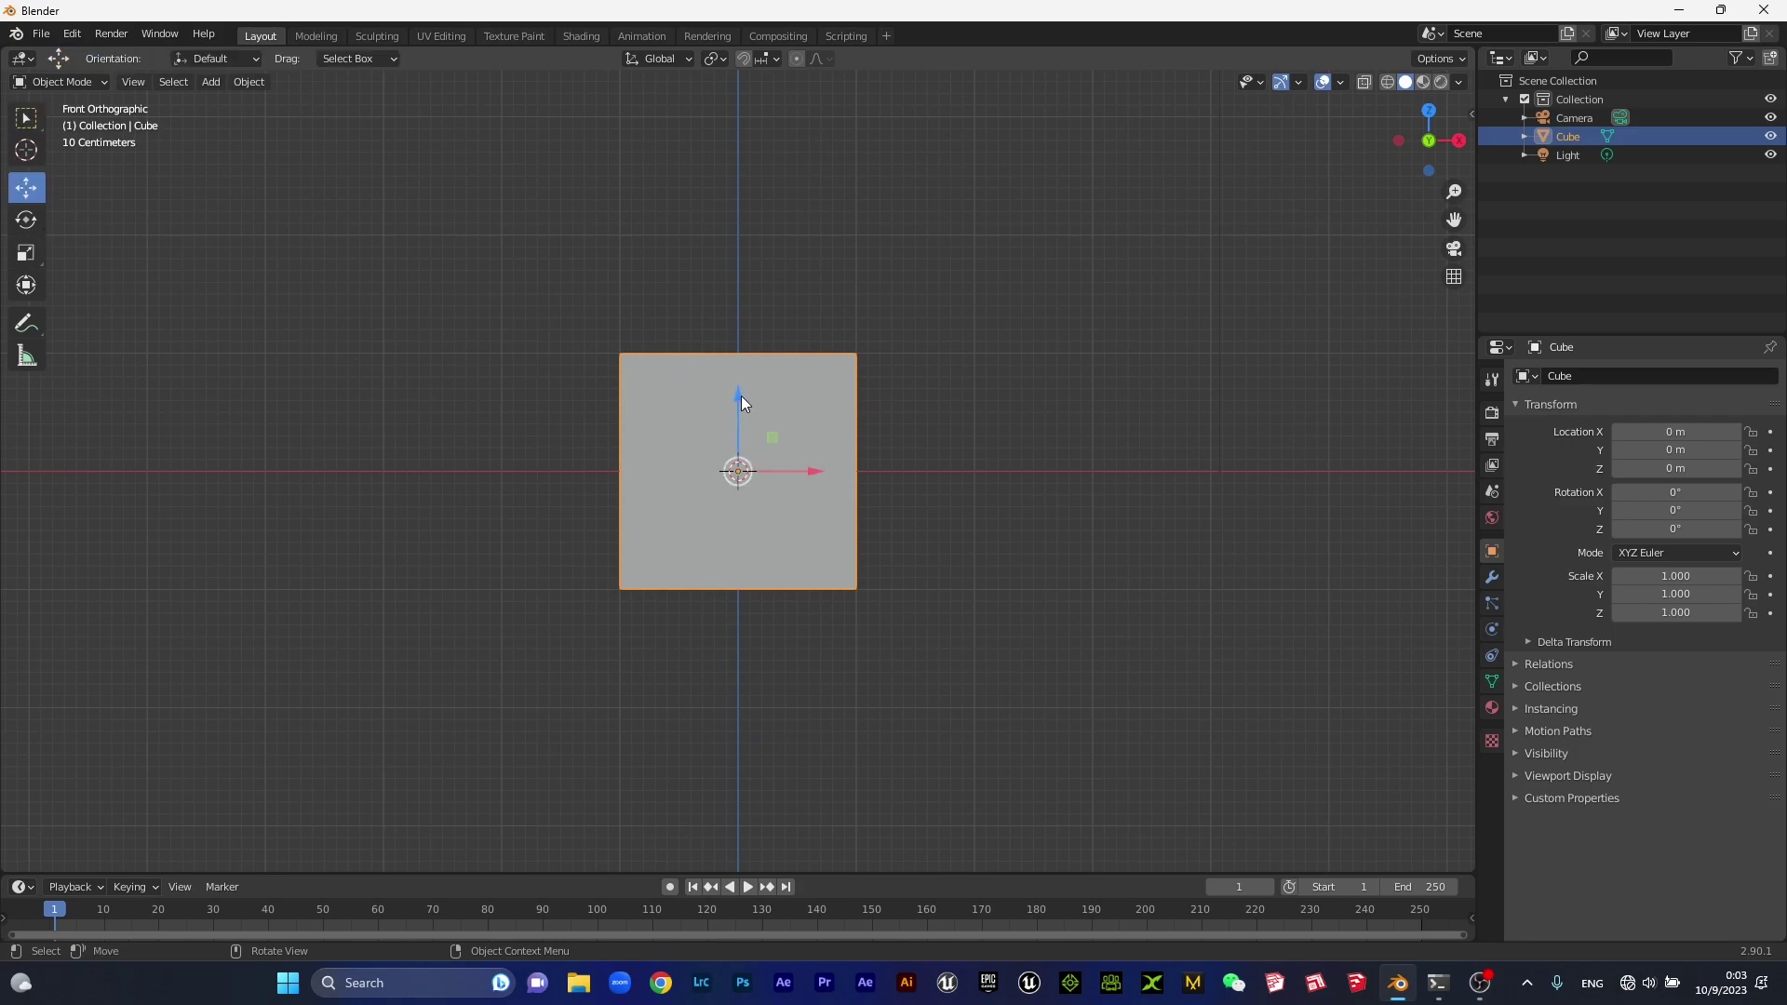
{"action": "left_click_drag", "start_coordinate": [741, 395], "coordinate": [754, 272]}
{"action": "middle_click_drag", "start_coordinate": [1059, 447], "coordinate": [902, 458]}
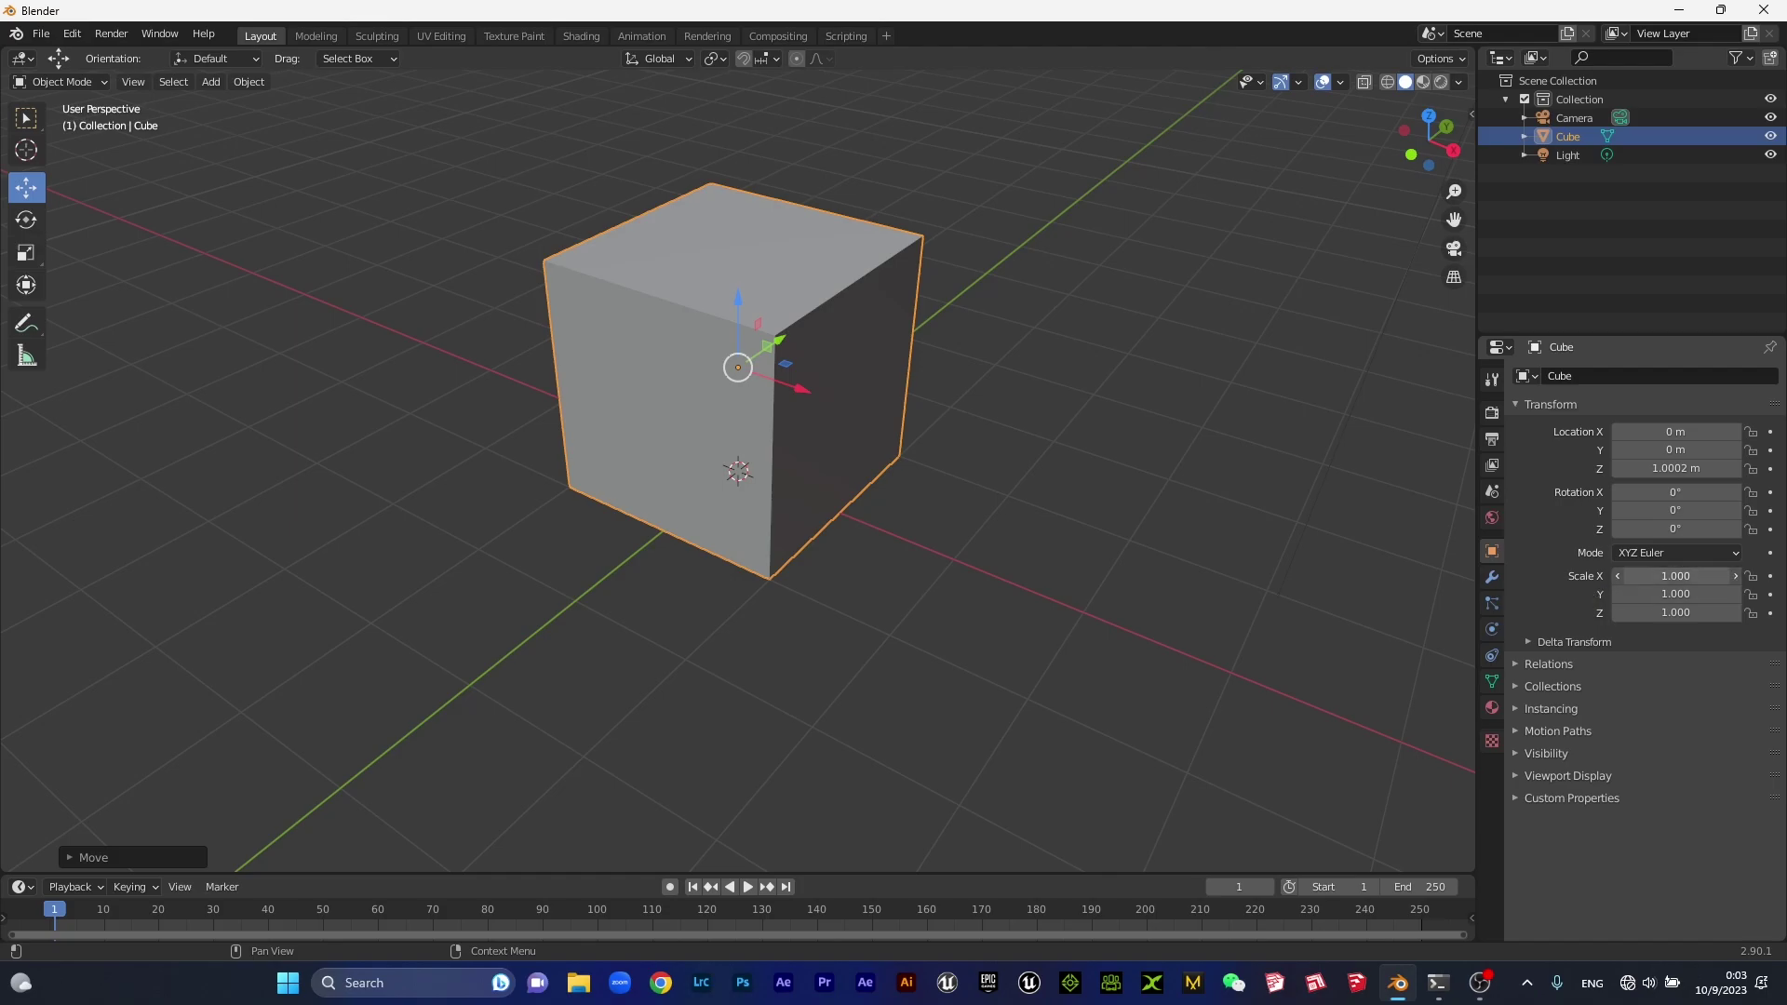
Enter scale values 0.5 and 0.2 in the Transform panel, then reset Scale X to 1.
{"action": "left_click", "coordinate": [1681, 578]}
{"action": "type", "text": "0."}
{"action": "type", "text": "5"}
{"action": "key", "text": "Return"}
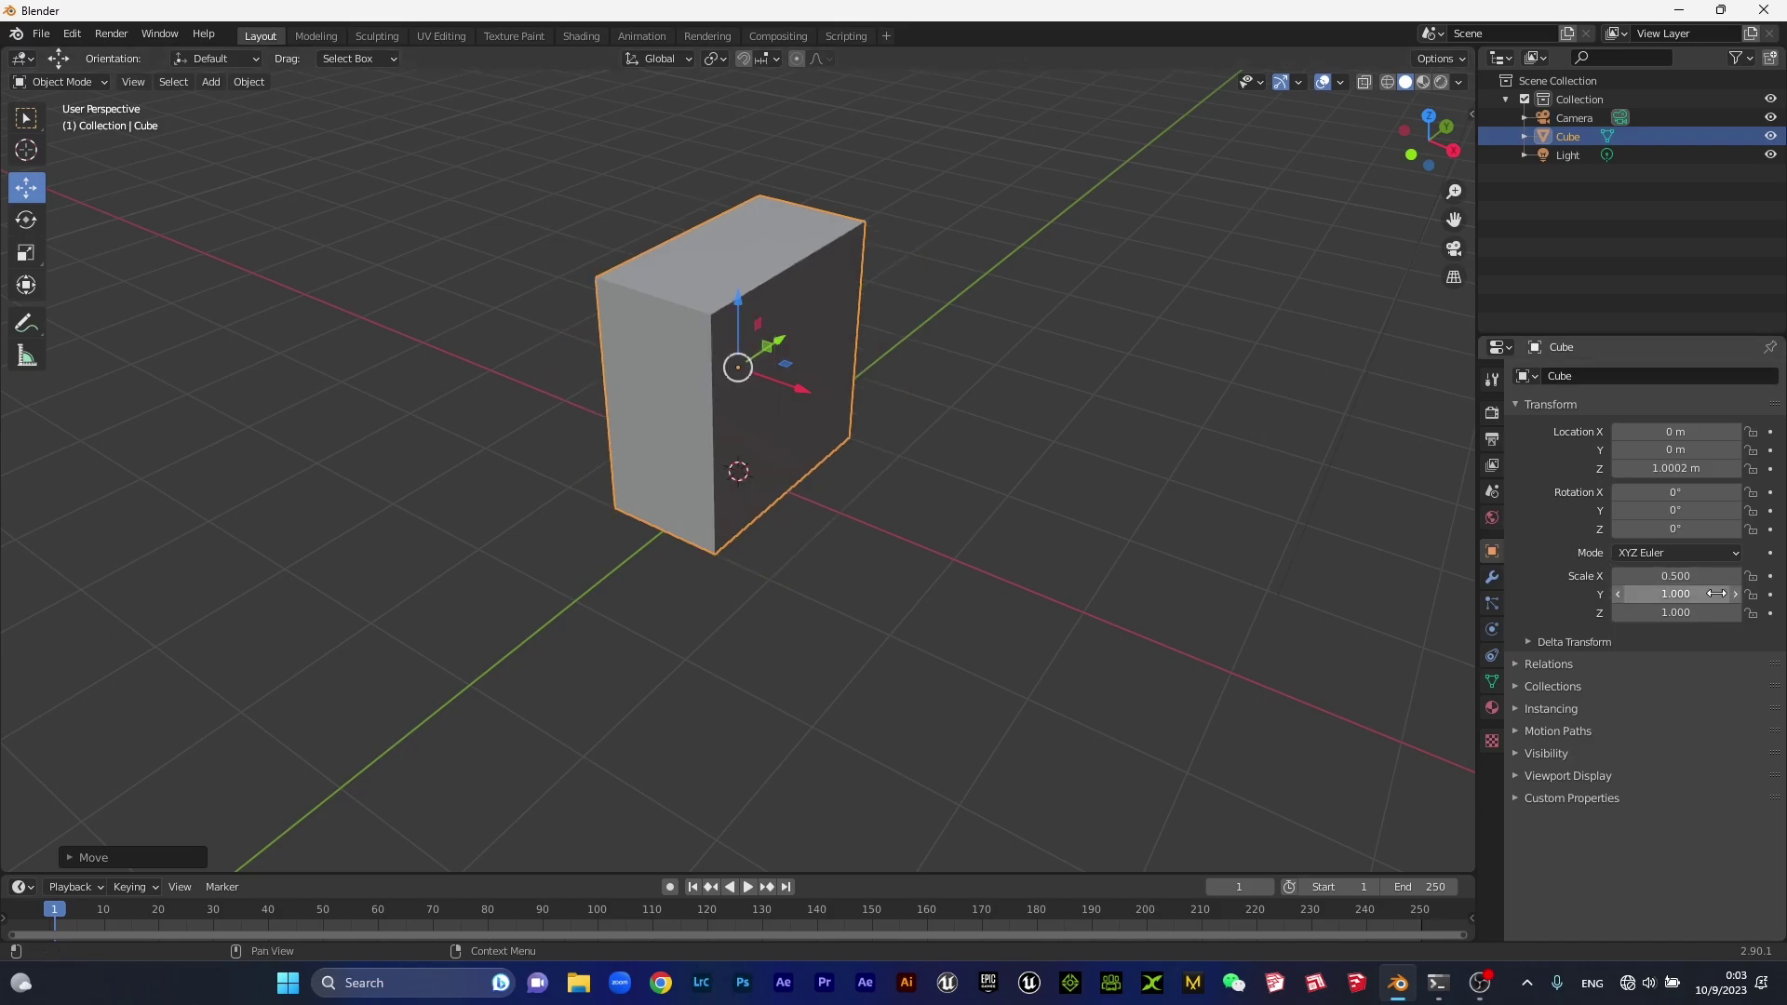
{"action": "left_click", "coordinate": [1715, 594]}
{"action": "type", "text": "0"}
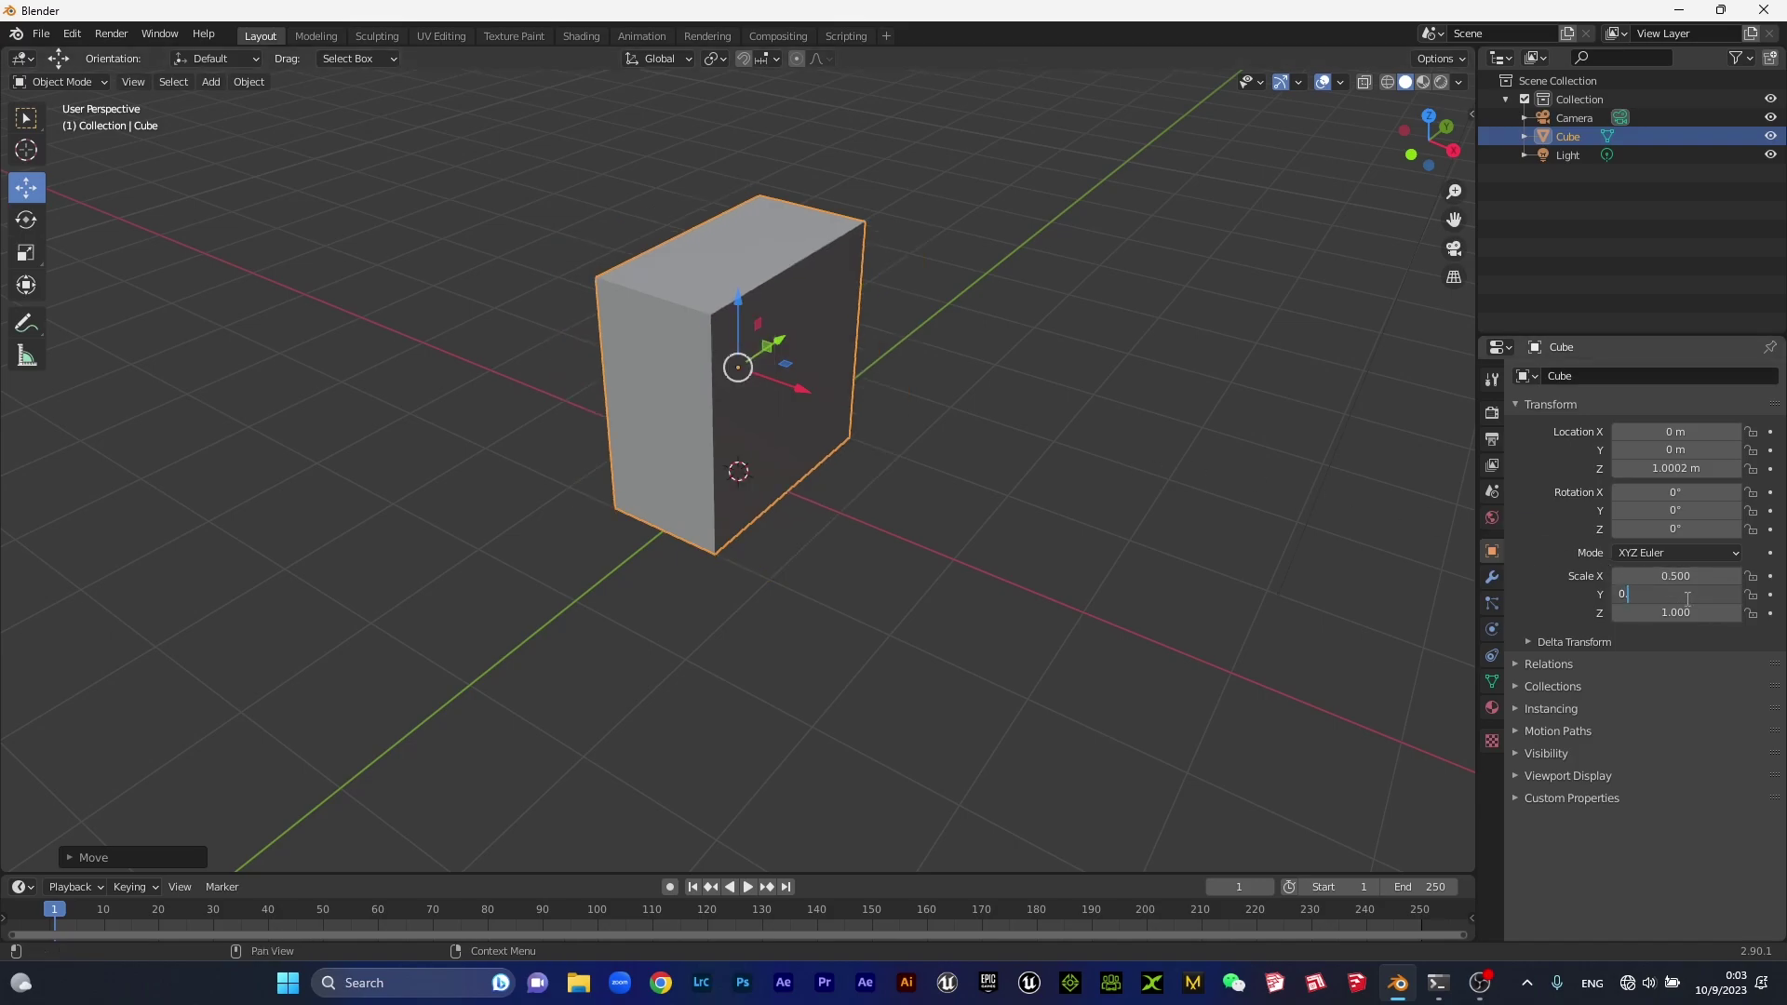
{"action": "type", "text": ".2"}
{"action": "key", "text": "Return"}
{"action": "left_click", "coordinate": [1688, 577]}
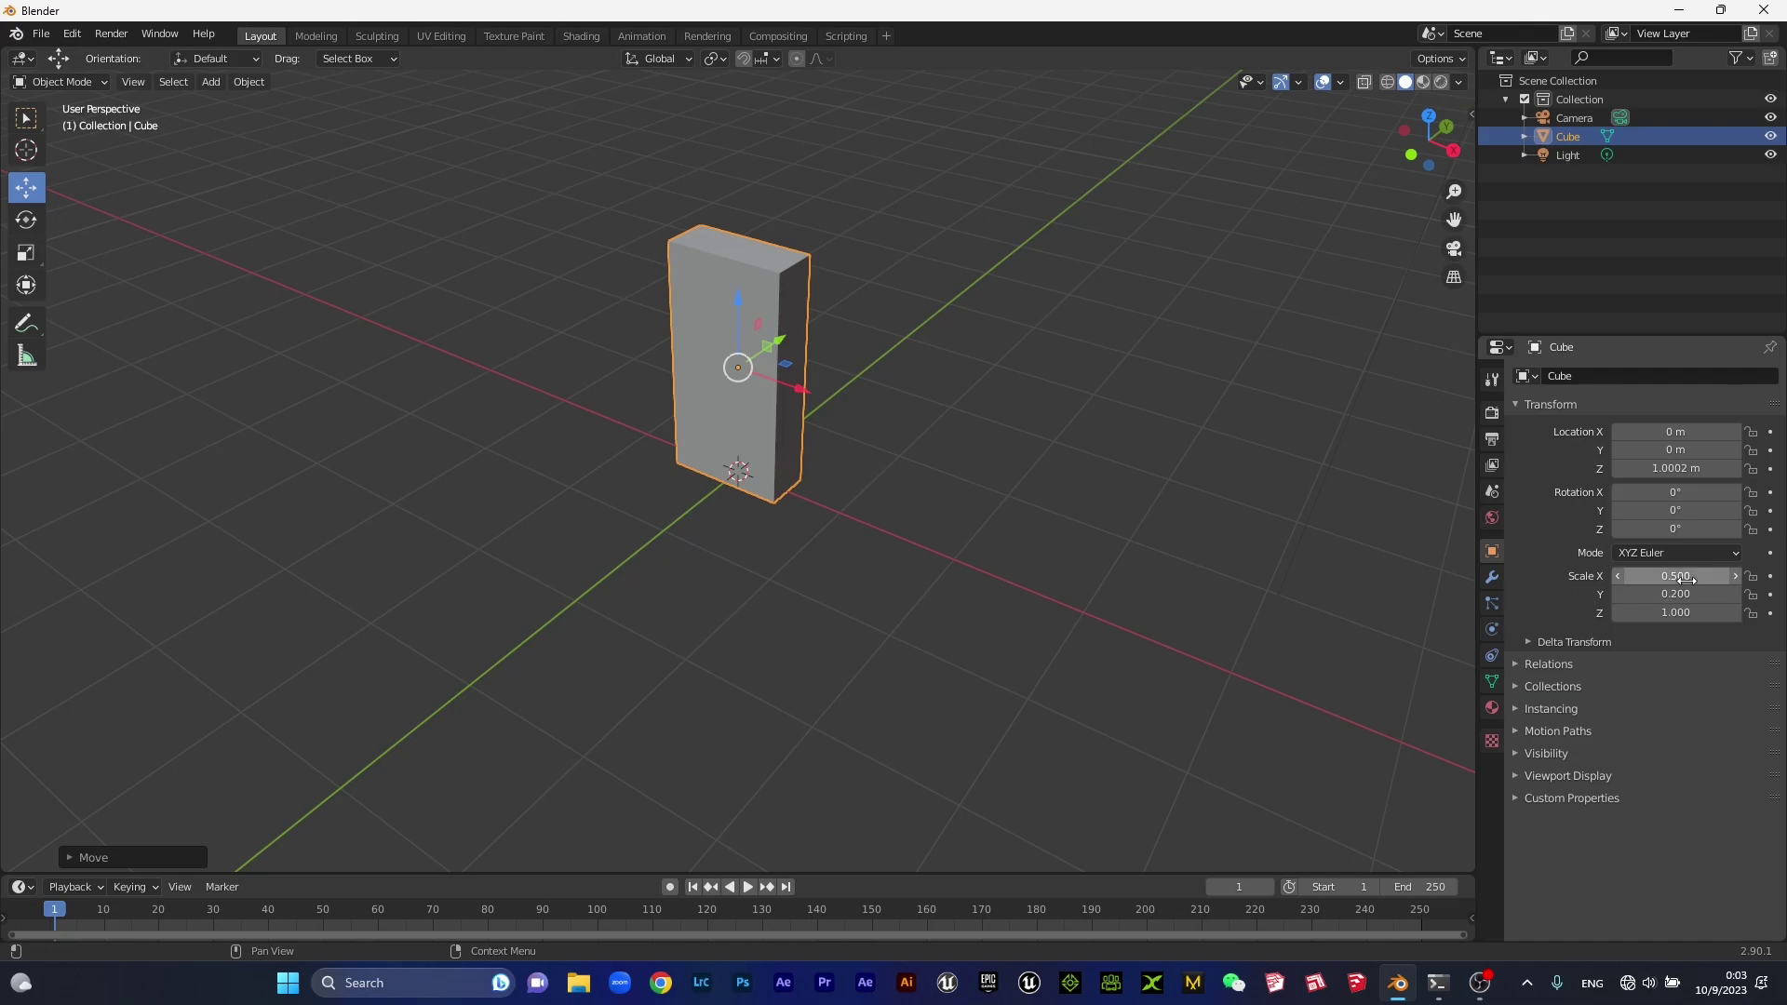
{"action": "type", "text": "1"}
{"action": "key", "text": "Return"}
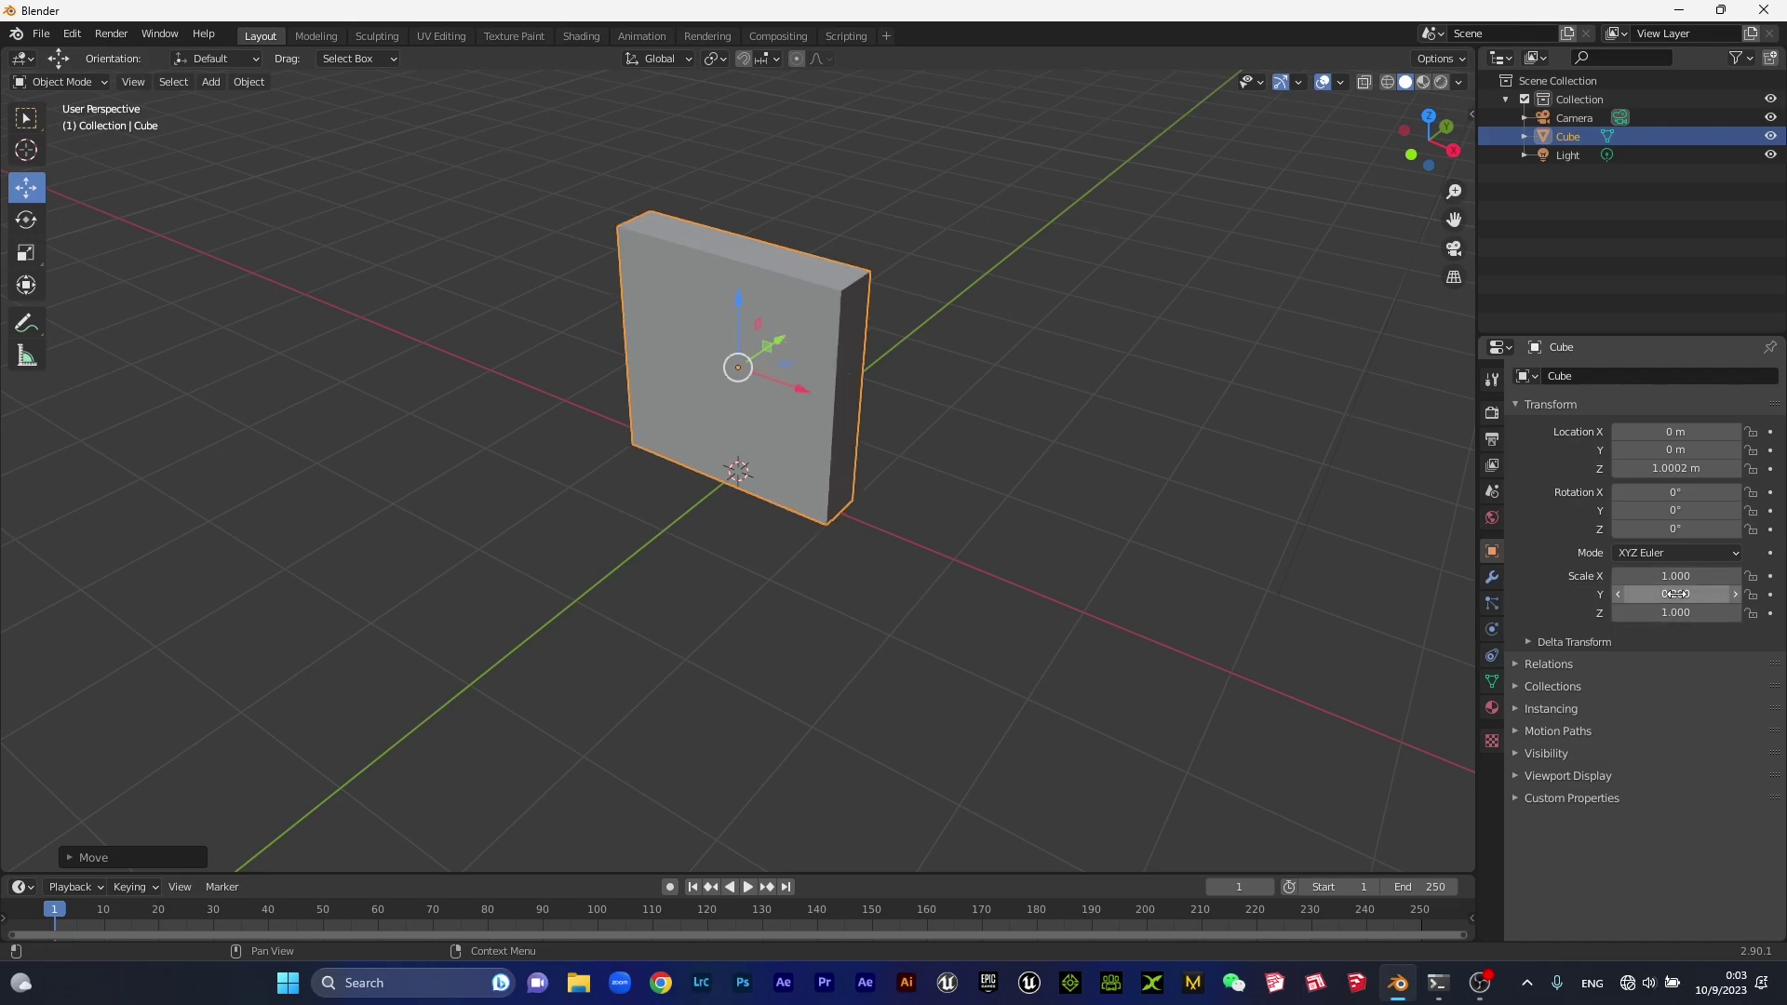
Correct Scale Y to 0.5 and set Scale Z to 0.2.
{"action": "left_click", "coordinate": [1679, 593]}
{"action": "key", "text": "BackSpace"}
{"action": "type", "text": "5"}
{"action": "key", "text": "Return"}
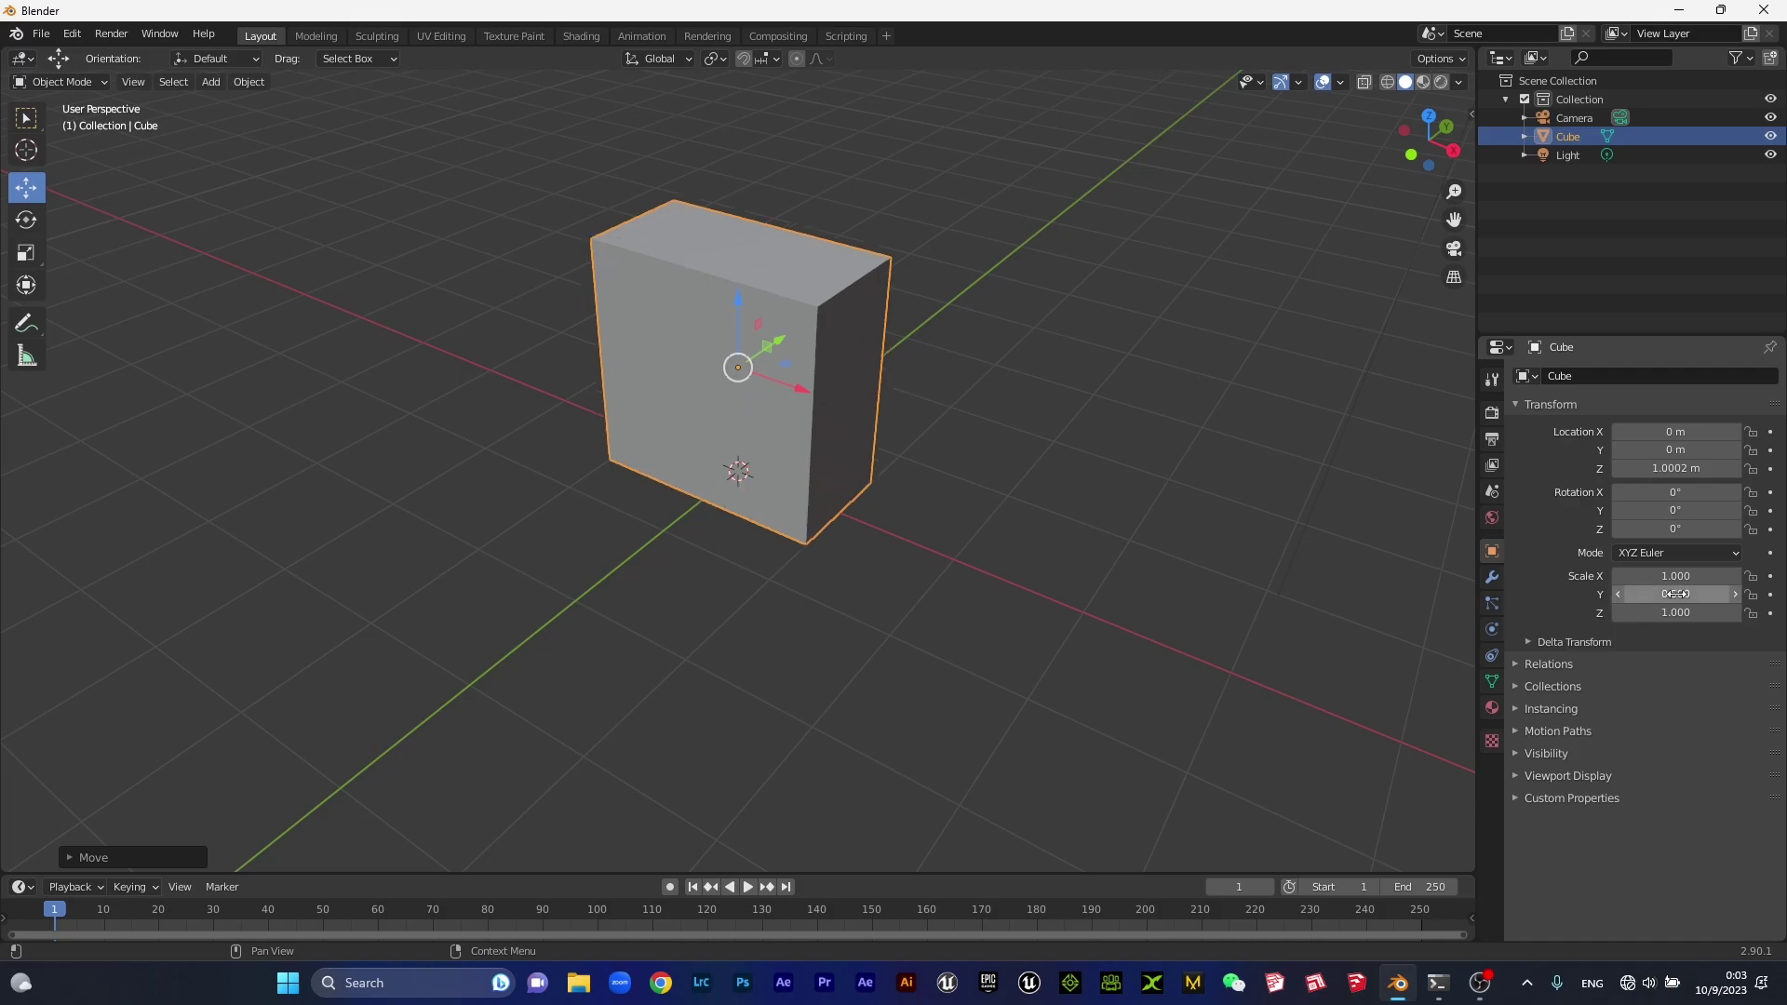
{"action": "left_click", "coordinate": [1680, 611]}
{"action": "type", "text": "0.2"}
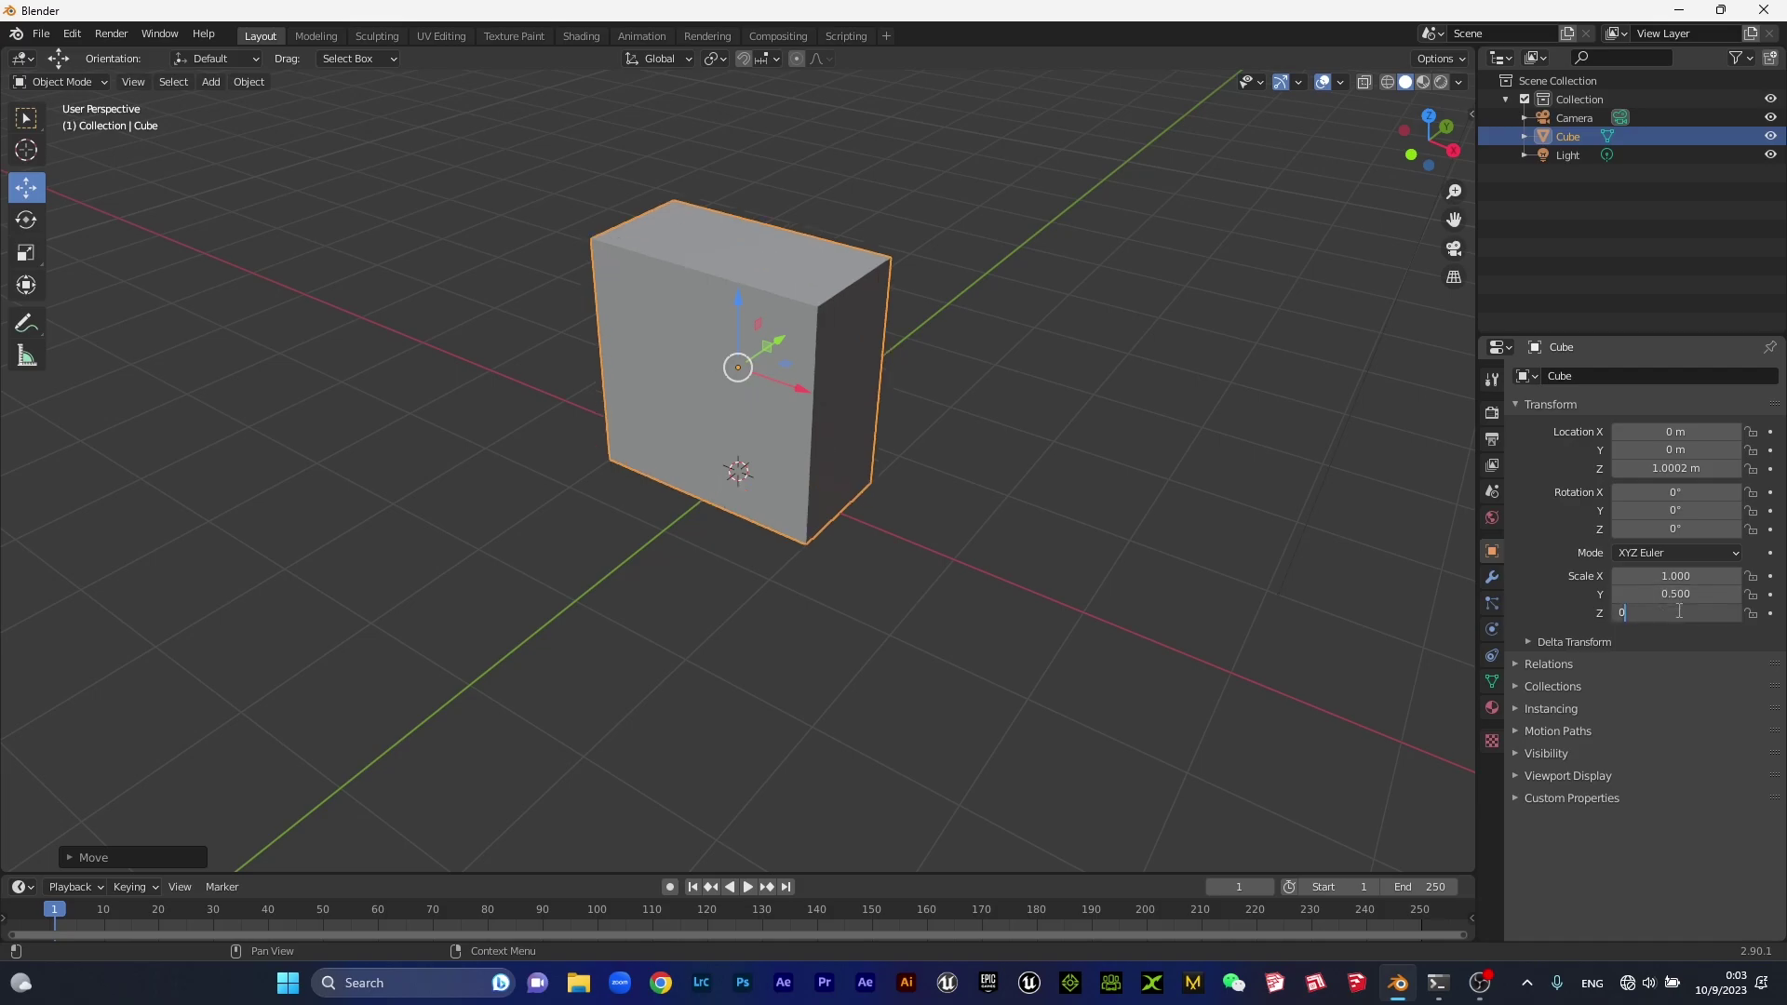
{"action": "key", "text": "Return"}
Lower the block in Front view and set its Scale Z to 0.1.
{"action": "scroll", "coordinate": [825, 458], "scroll_direction": "up", "scroll_amount": 3}
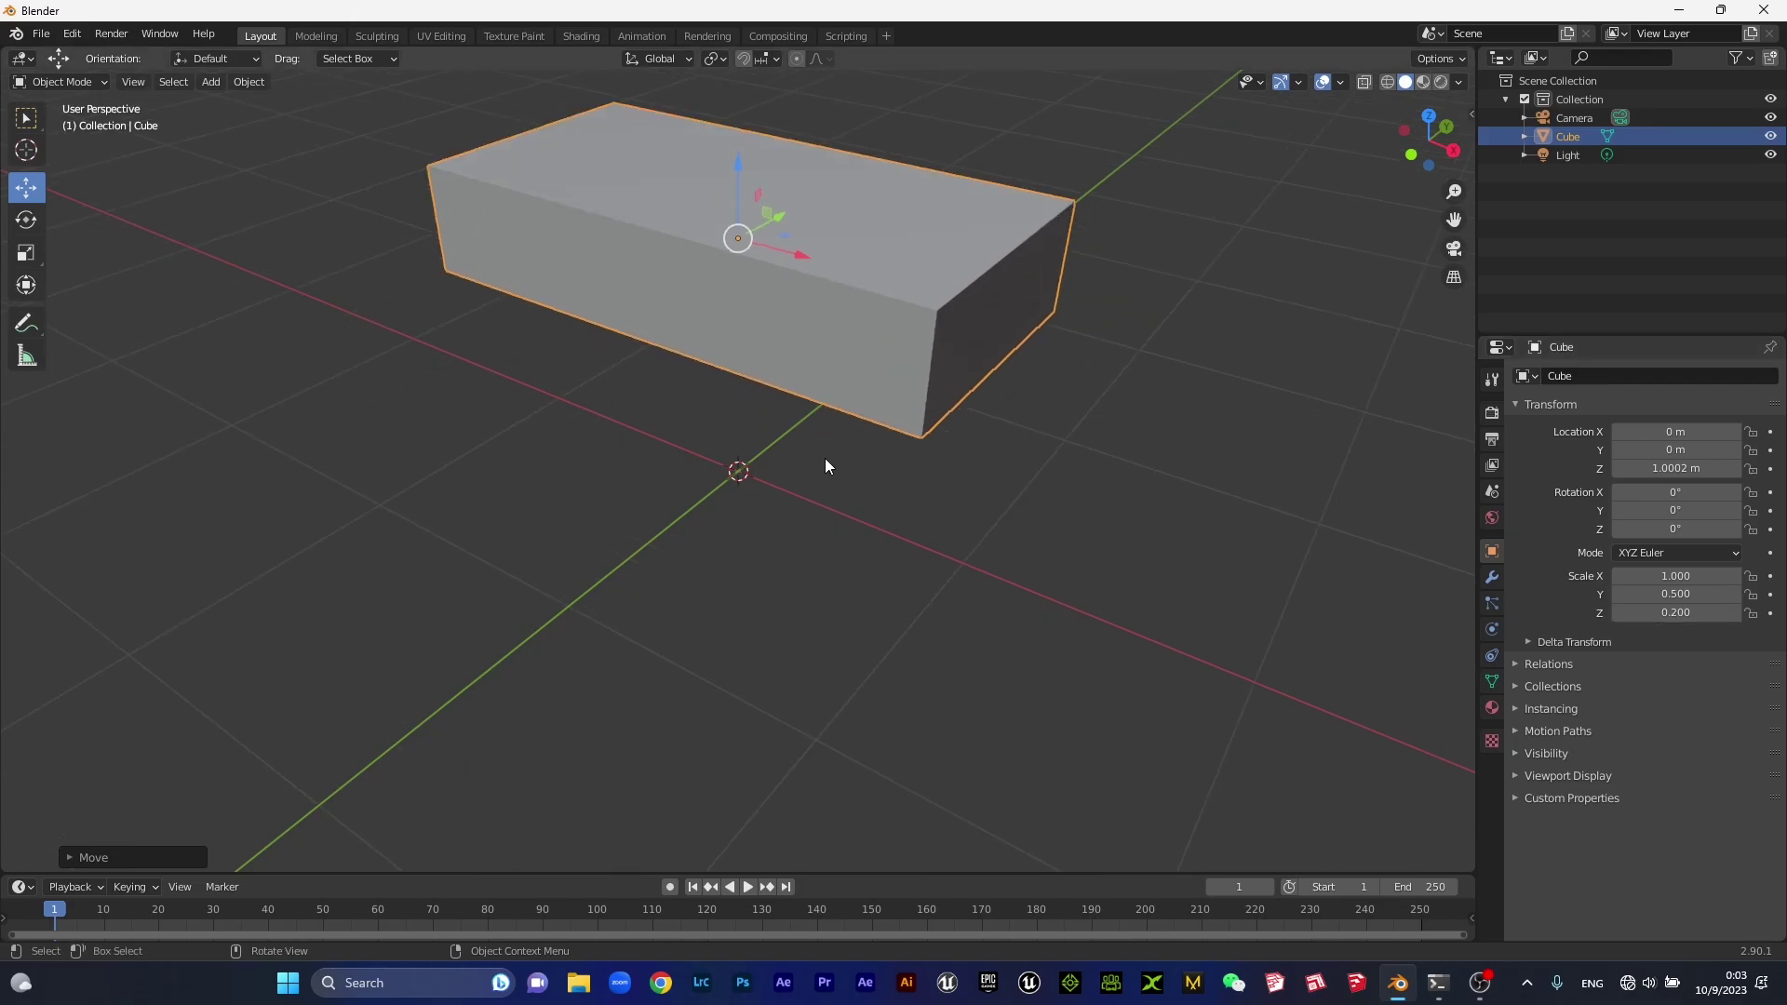
{"action": "scroll", "coordinate": [845, 445], "scroll_direction": "down", "scroll_amount": 3}
{"action": "key", "text": "KP_1"}
{"action": "left_click_drag", "start_coordinate": [739, 259], "coordinate": [745, 372]}
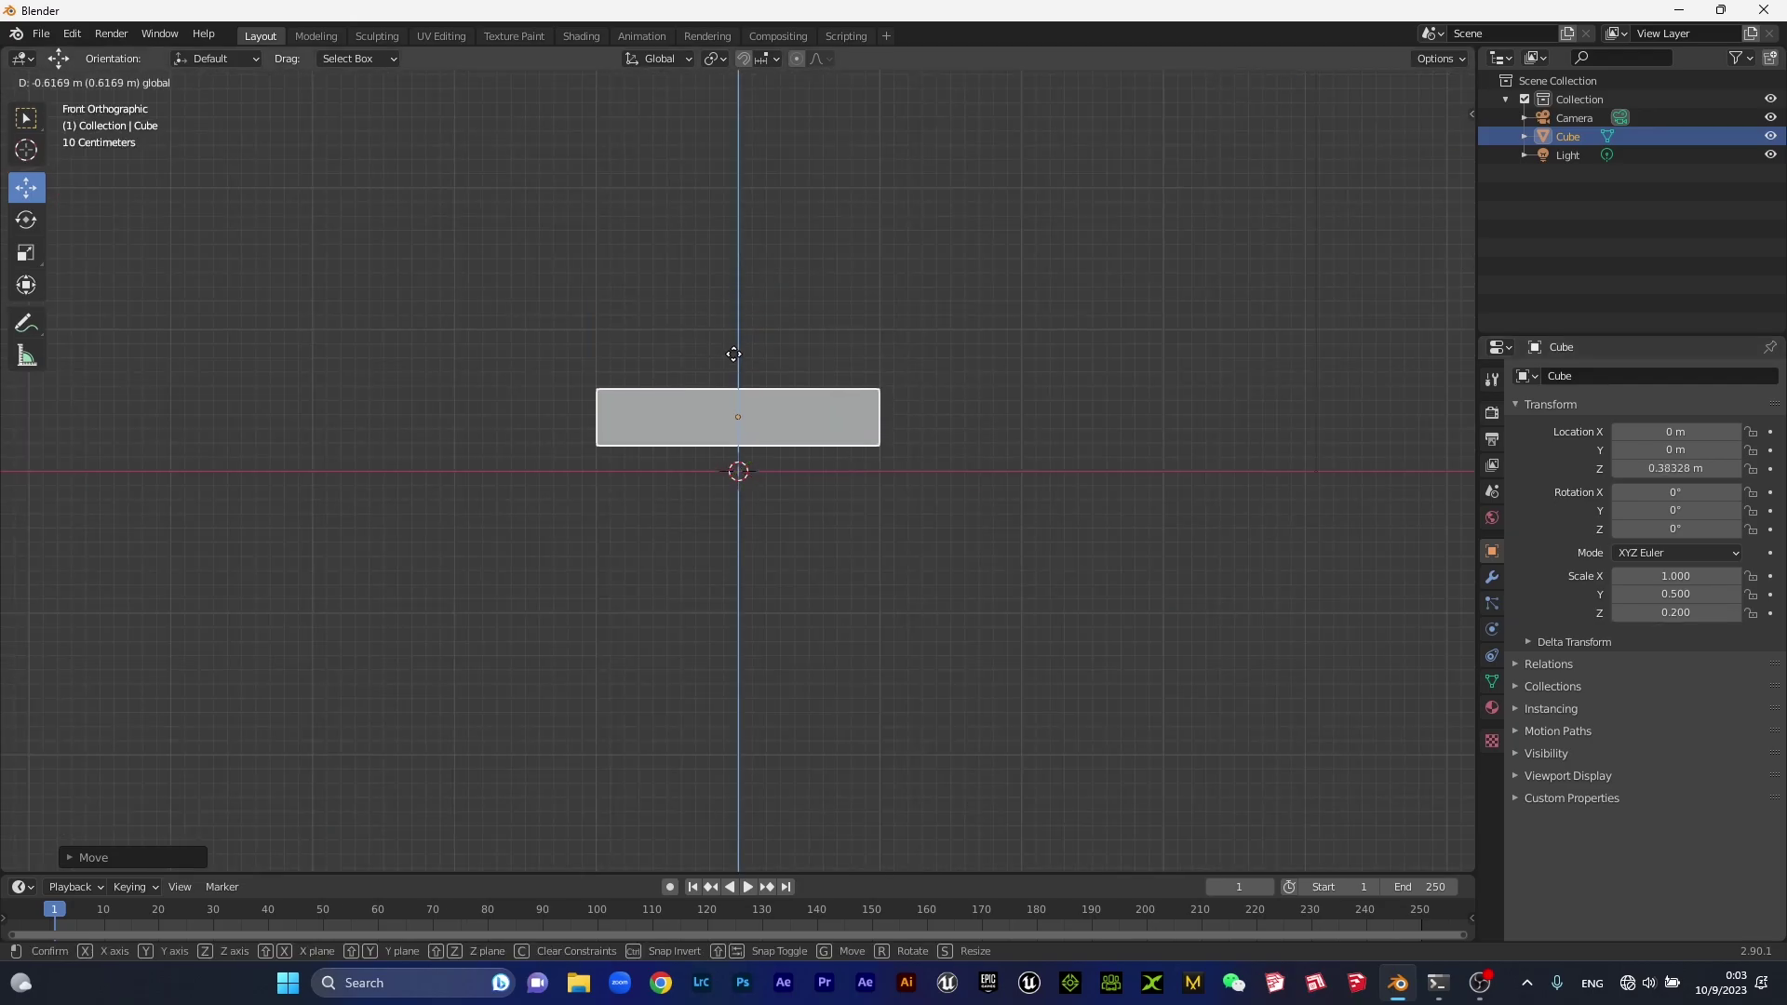
{"action": "mouse_move", "coordinate": [847, 433]}
{"action": "middle_mouse_down"}
{"action": "mouse_move", "coordinate": [1001, 428]}
{"action": "mouse_move", "coordinate": [835, 477]}
{"action": "mouse_move", "coordinate": [801, 427]}
{"action": "mouse_move", "coordinate": [856, 442]}
{"action": "middle_mouse_up"}
{"action": "scroll", "coordinate": [857, 443], "scroll_direction": "up", "scroll_amount": 1}
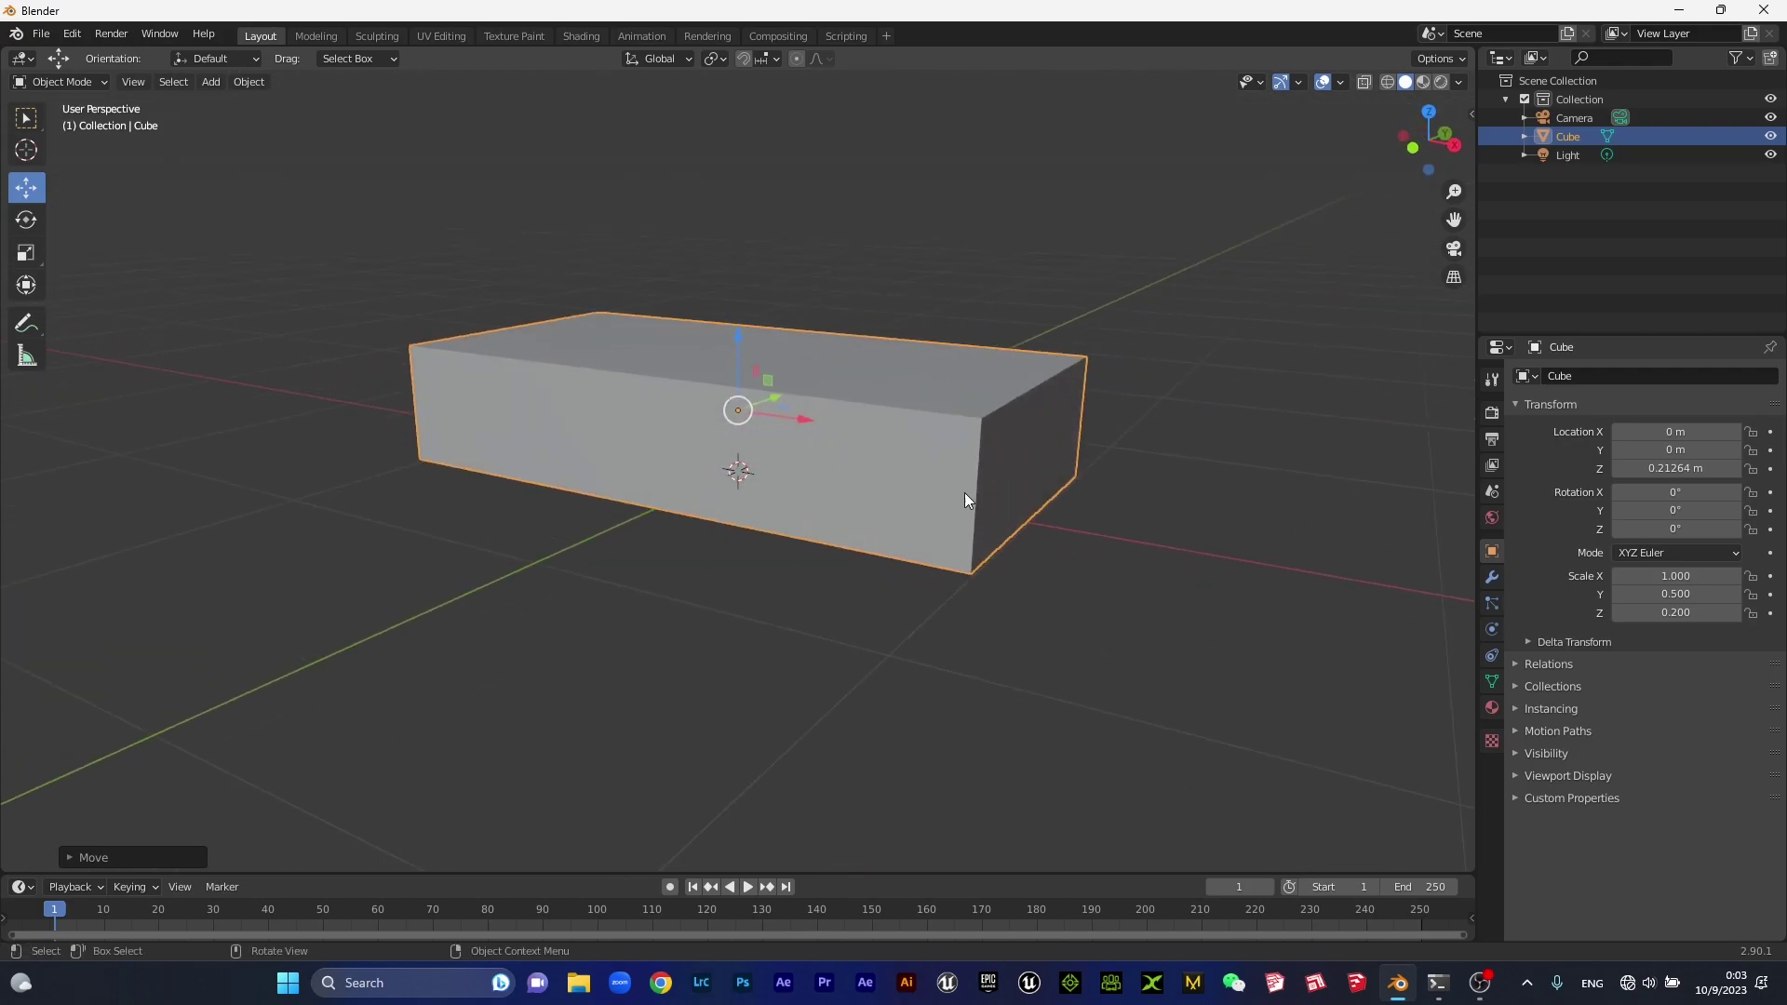
{"action": "left_click", "coordinate": [1675, 613]}
{"action": "type", "text": "0.1"}
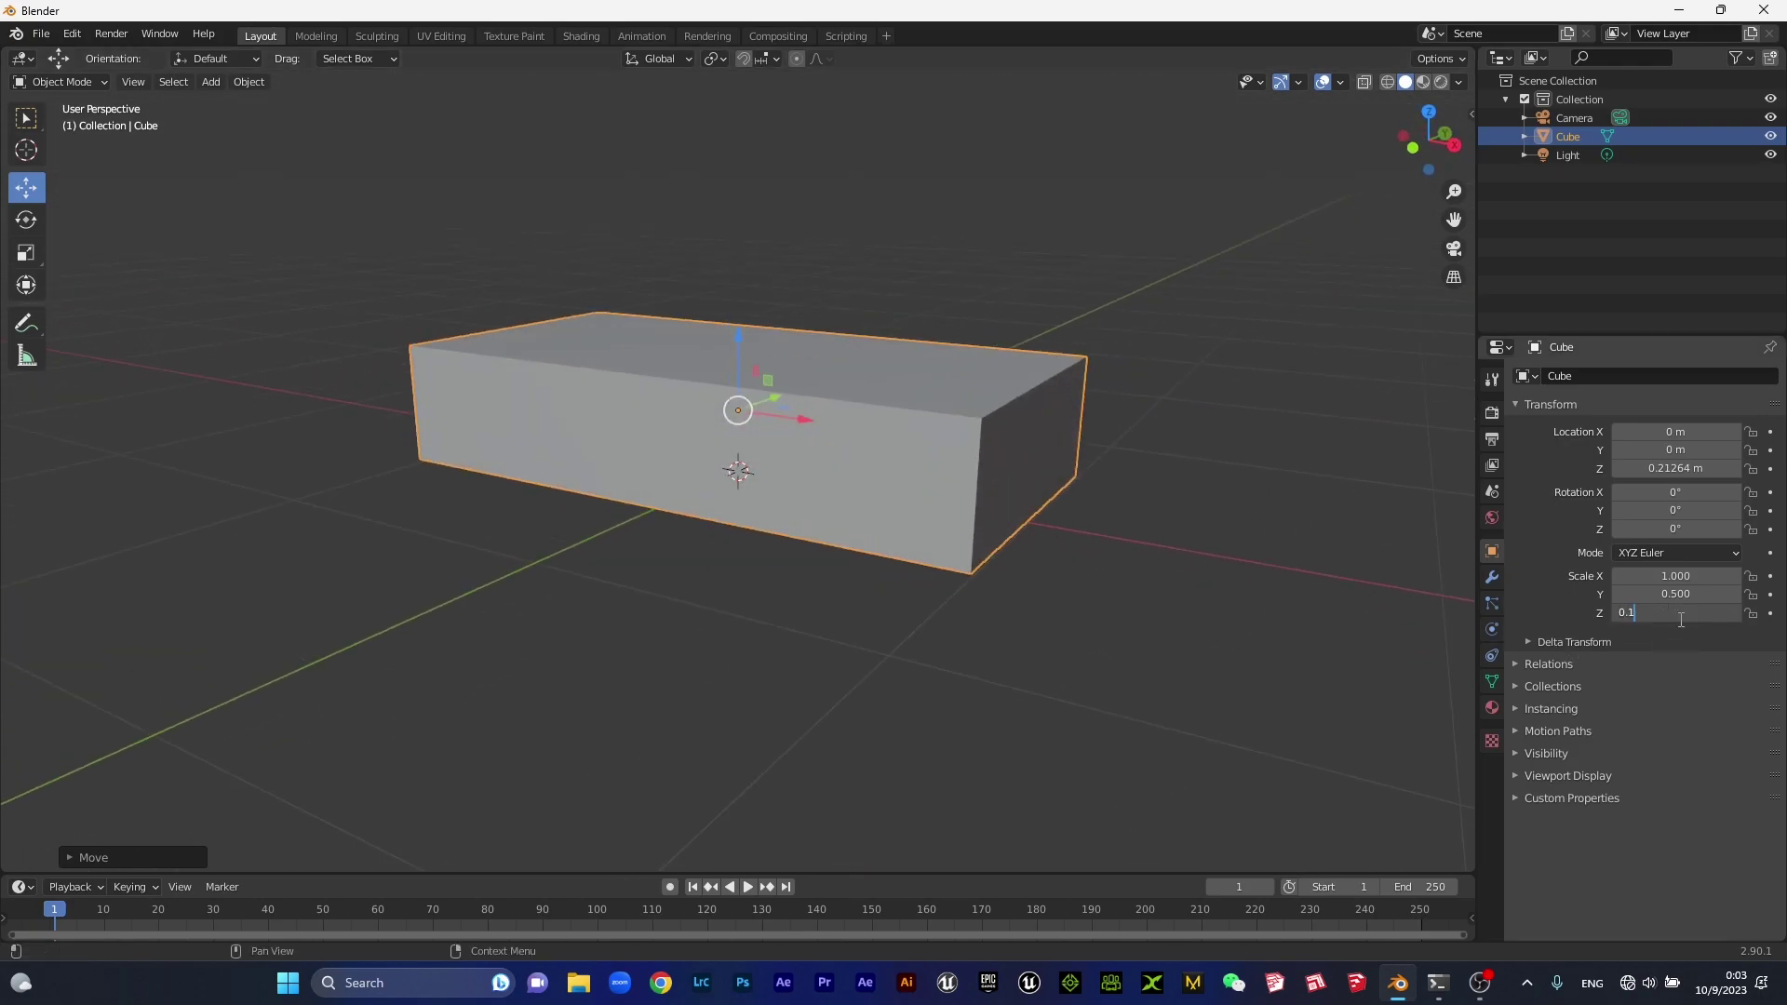
{"action": "key", "text": "Return"}
Lower the slab closer to the ground and thin it to Scale Z 0.05.
{"action": "middle_click_drag", "start_coordinate": [819, 517], "coordinate": [891, 512]}
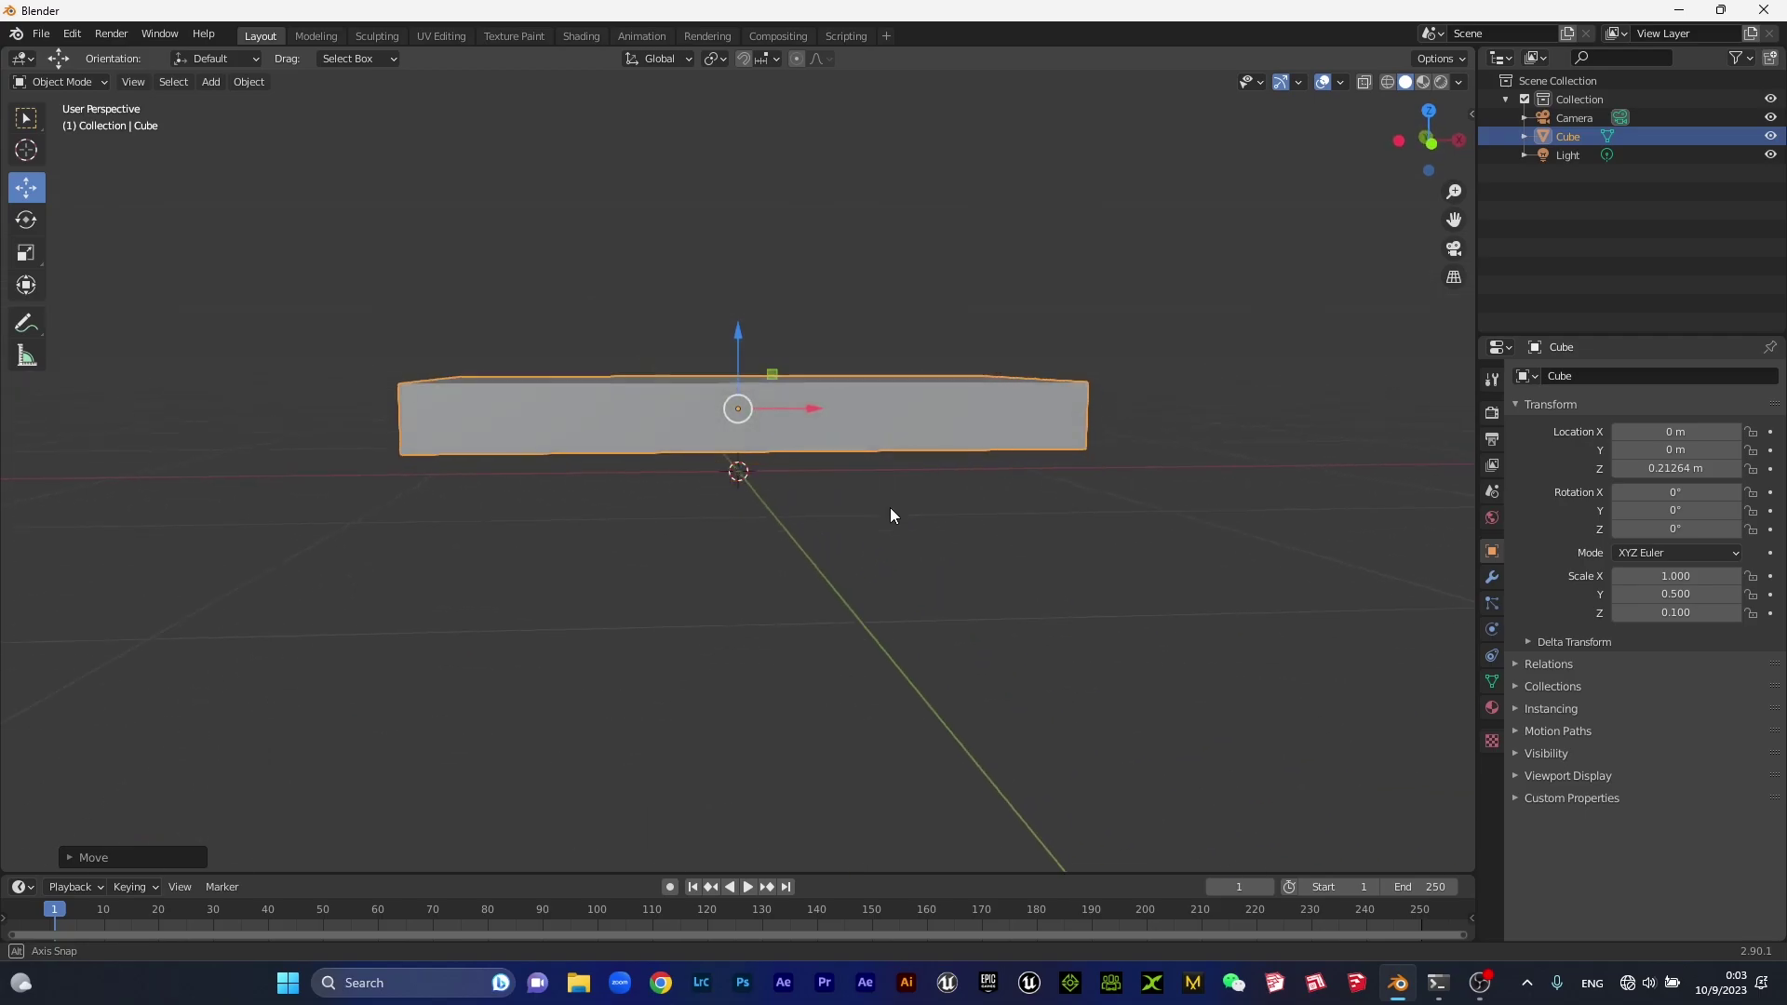
{"action": "key", "text": "KP_1"}
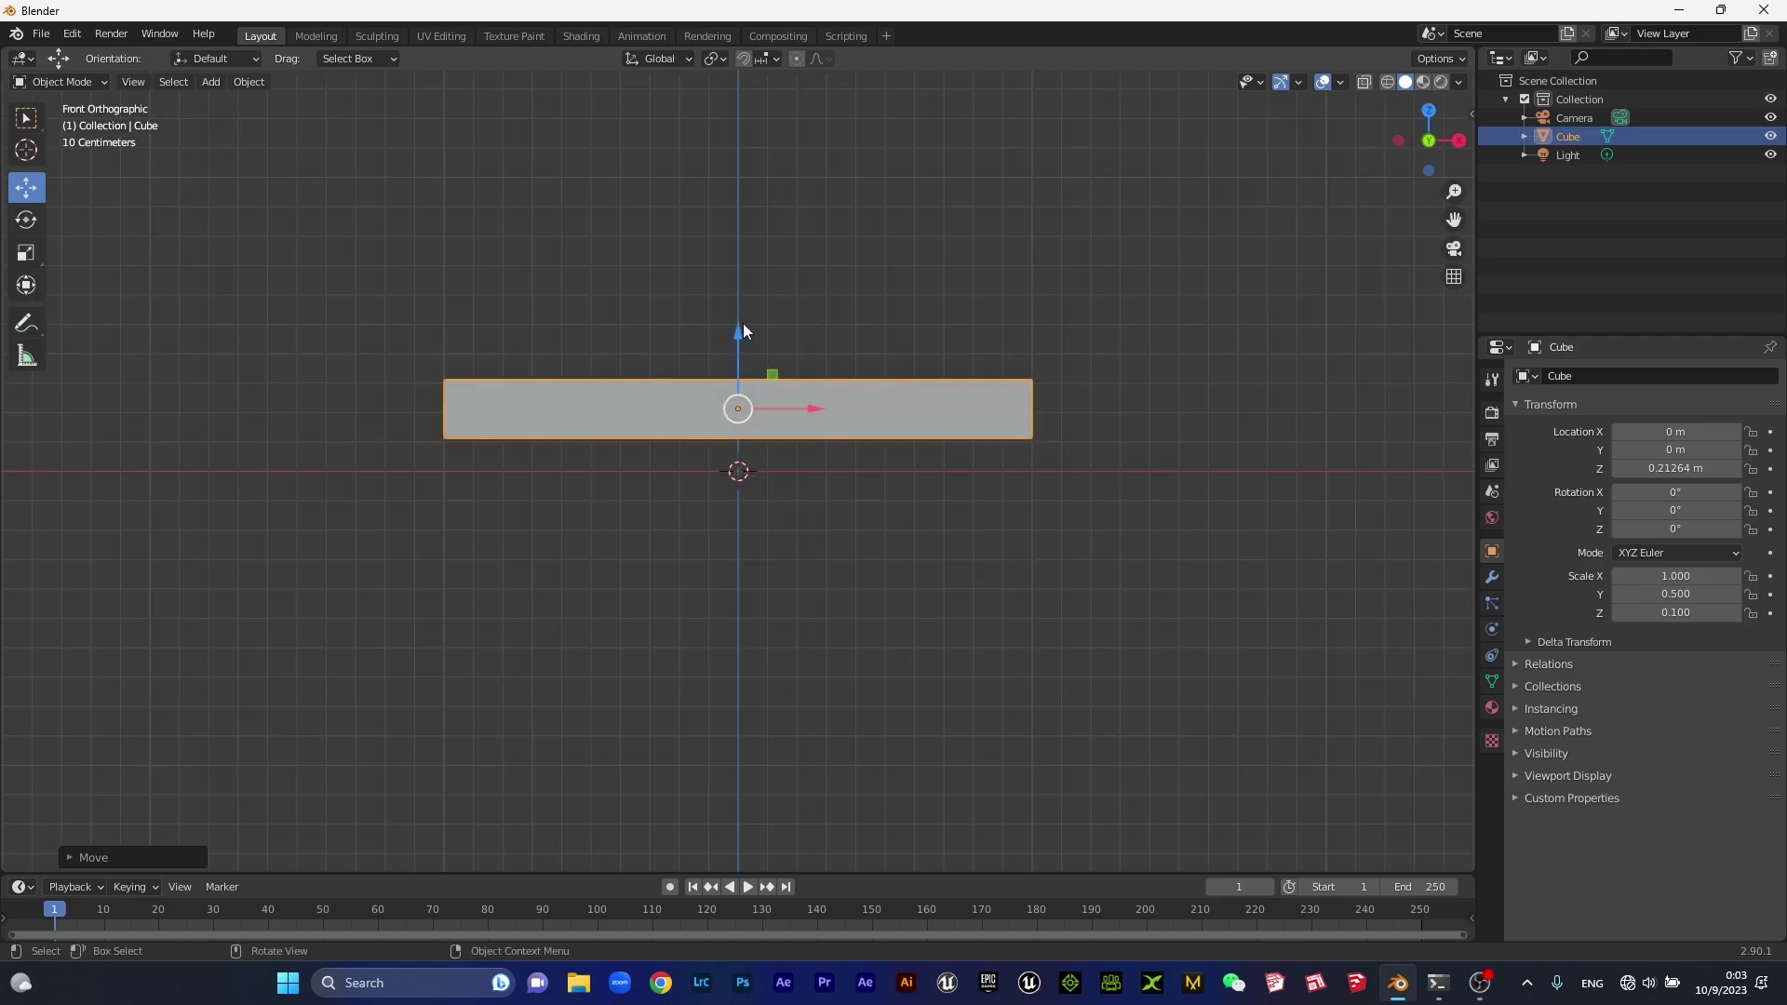
{"action": "left_click_drag", "start_coordinate": [743, 331], "coordinate": [744, 363]}
{"action": "middle_click_drag", "start_coordinate": [1067, 400], "coordinate": [975, 449]}
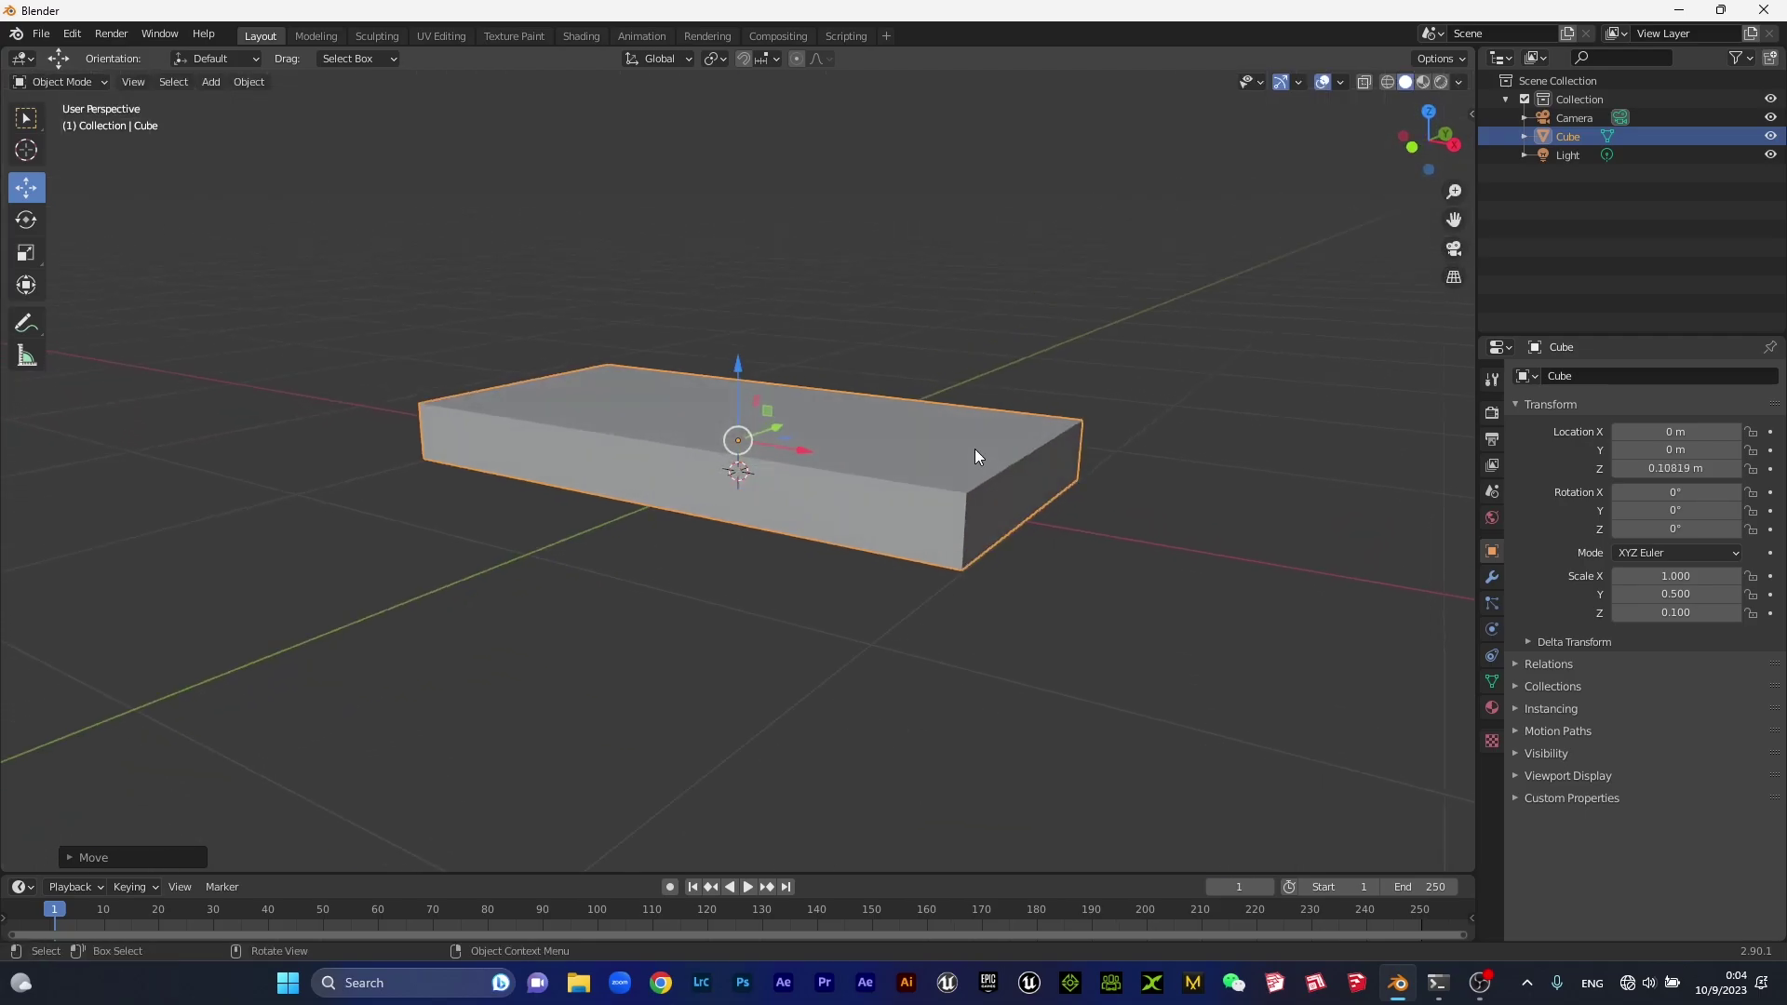
{"action": "scroll", "coordinate": [975, 448], "scroll_direction": "up", "scroll_amount": 1}
{"action": "left_click", "coordinate": [1680, 618]}
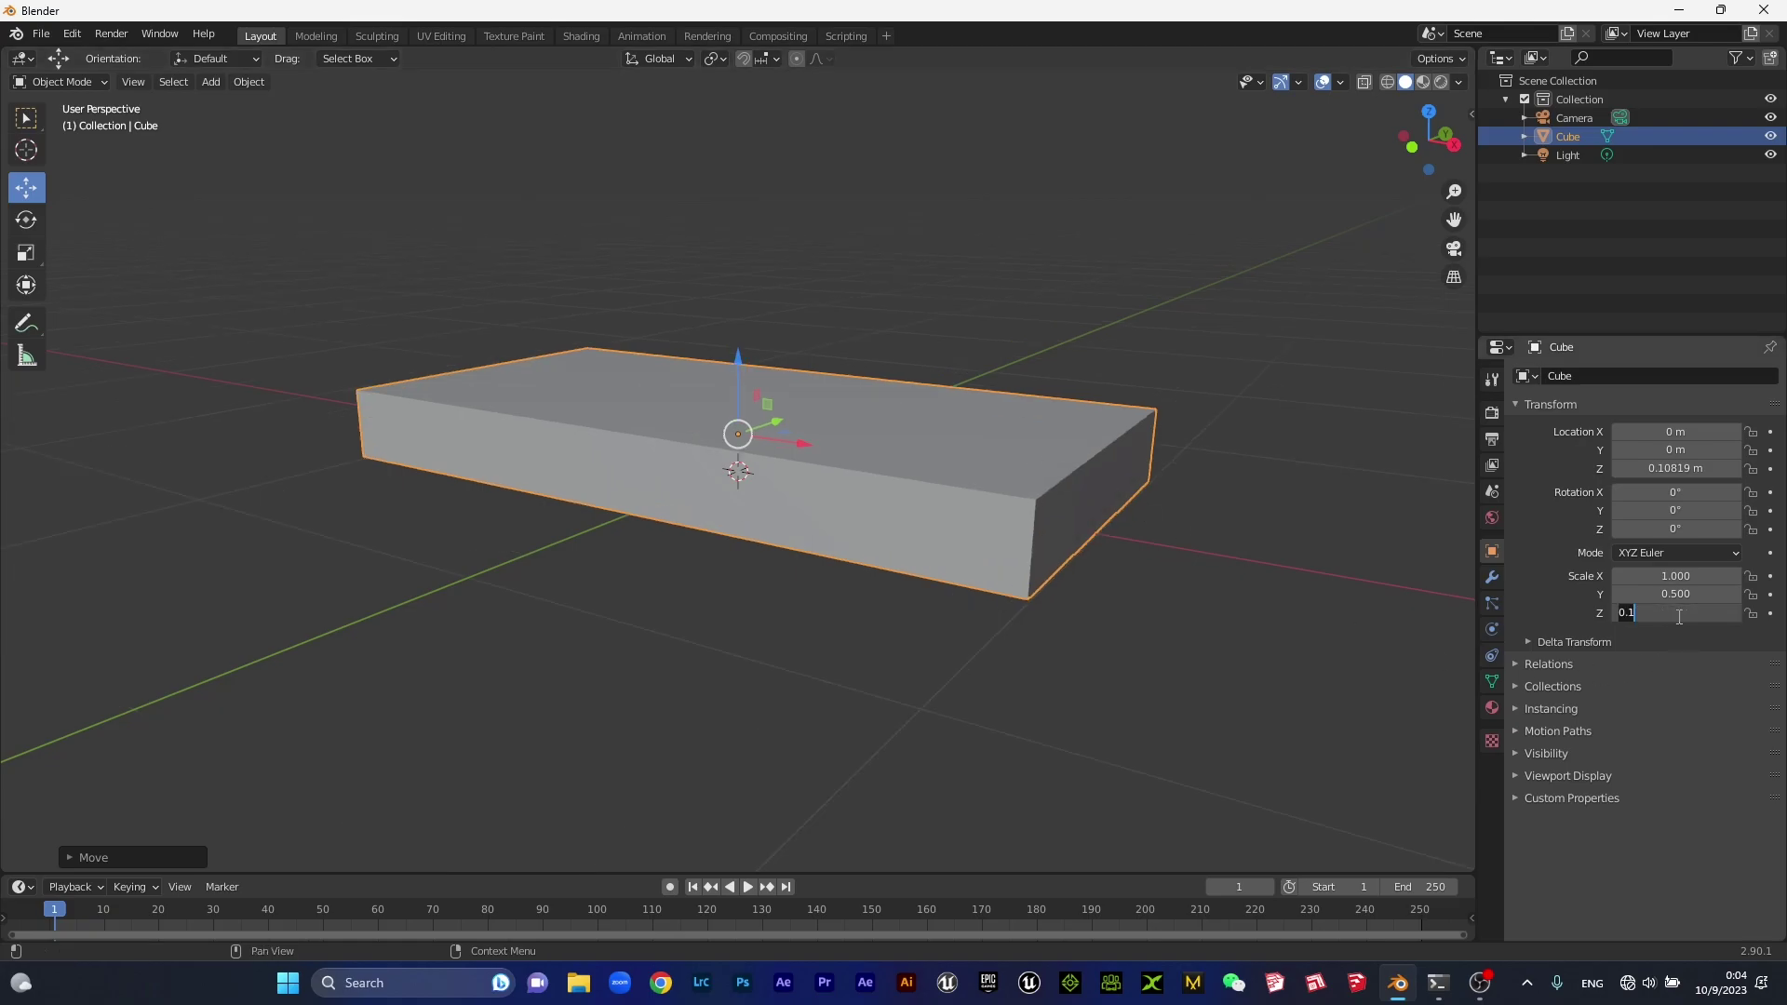
{"action": "type", "text": "0.0"}
{"action": "type", "text": "5"}
{"action": "key", "text": "Return"}
From top view, narrow the slab to Scale Y 0.4, then deselect it.
{"action": "scroll", "coordinate": [1097, 469], "scroll_direction": "down", "scroll_amount": 3}
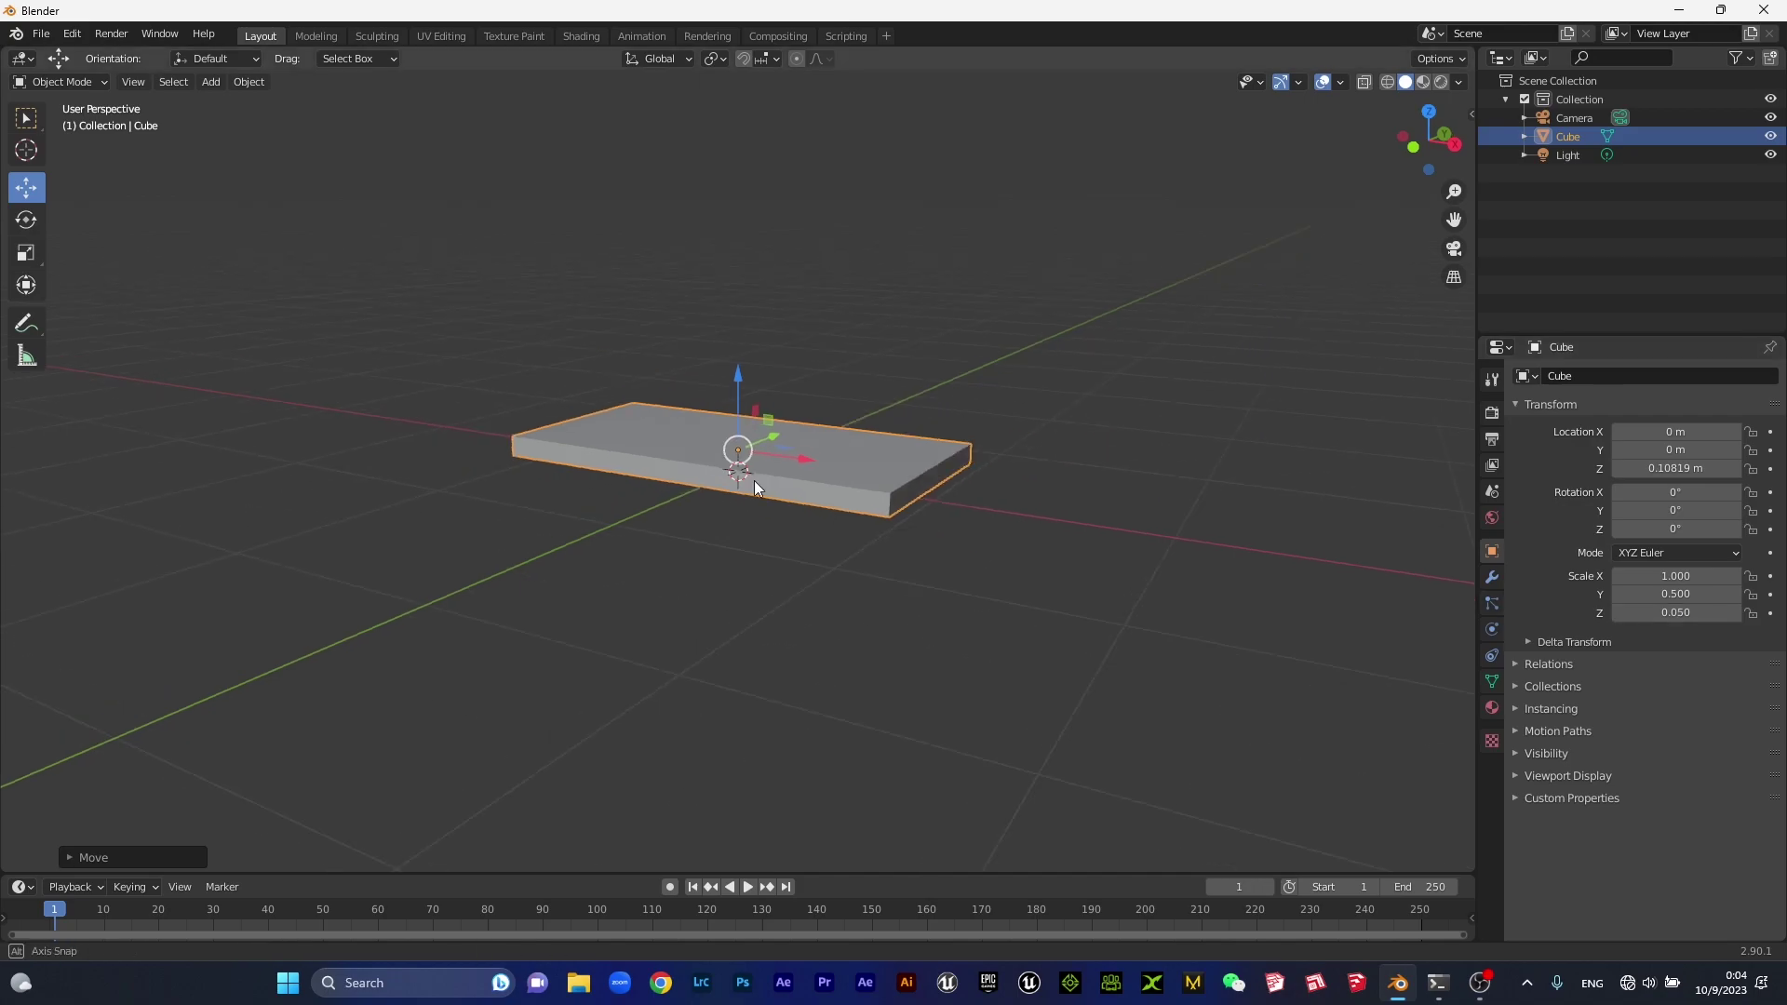
{"action": "mouse_move", "coordinate": [754, 480]}
{"action": "middle_mouse_down"}
{"action": "mouse_move", "coordinate": [981, 504]}
{"action": "mouse_move", "coordinate": [818, 495]}
{"action": "mouse_move", "coordinate": [890, 528]}
{"action": "middle_mouse_up"}
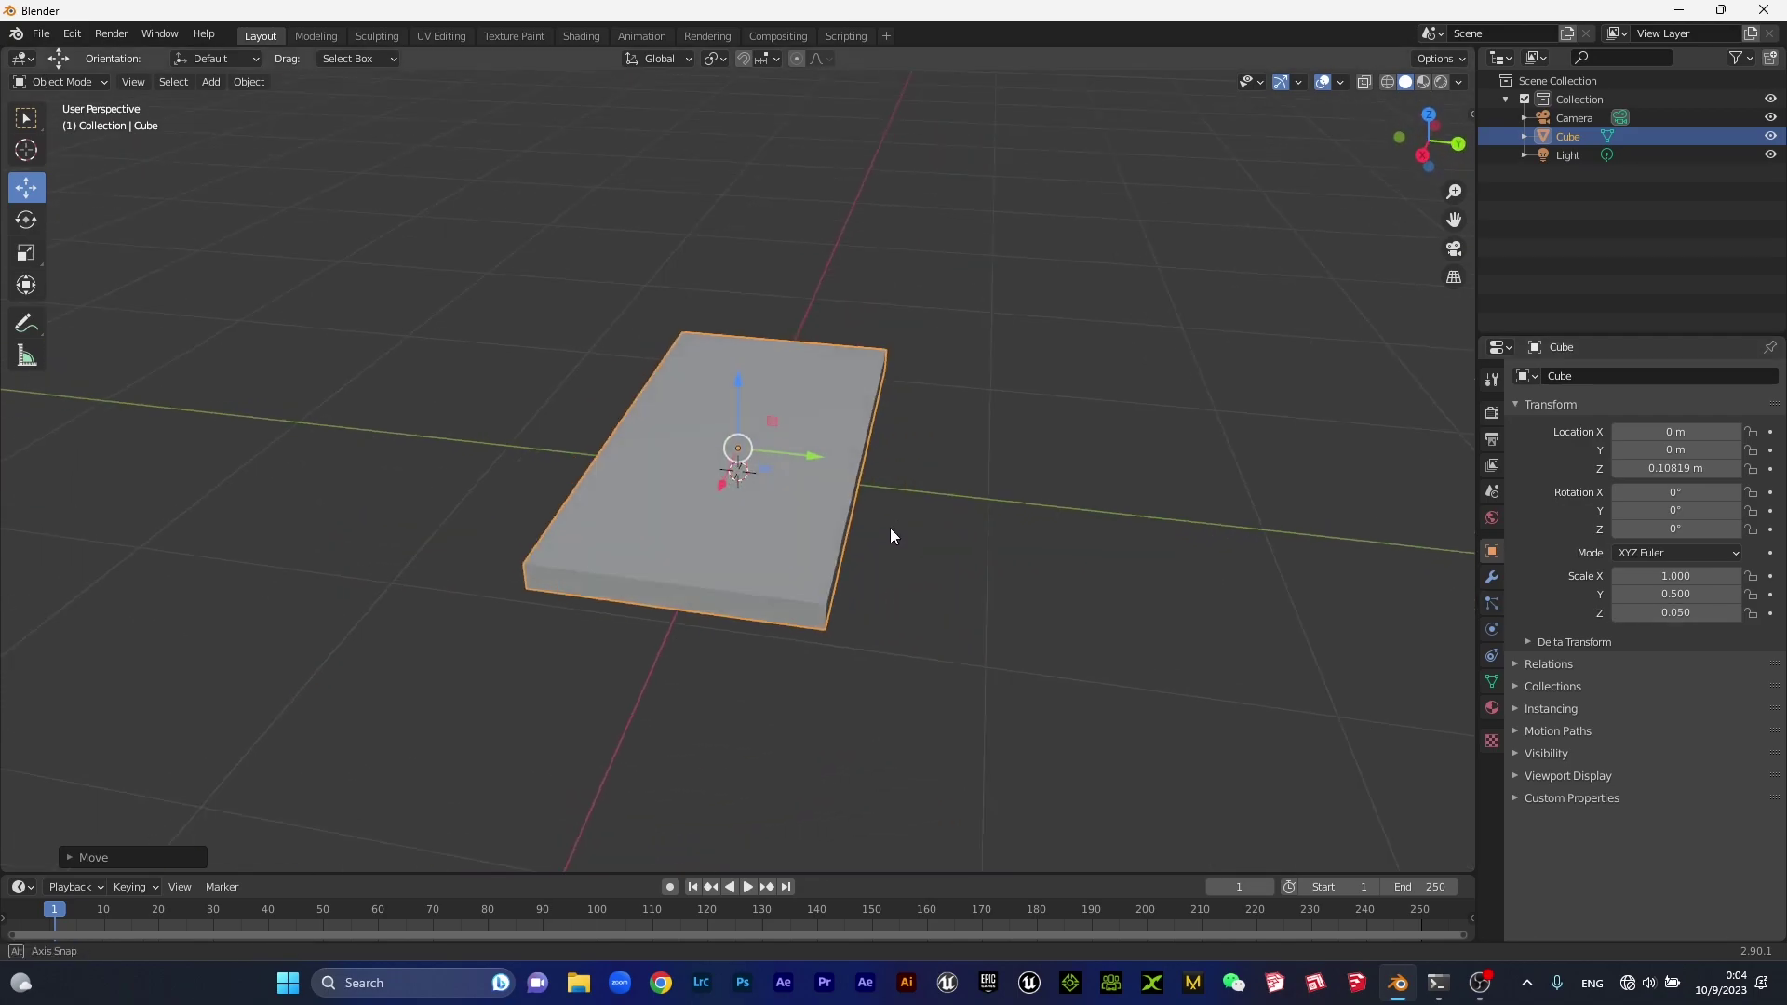
{"action": "key", "text": "KP_7"}
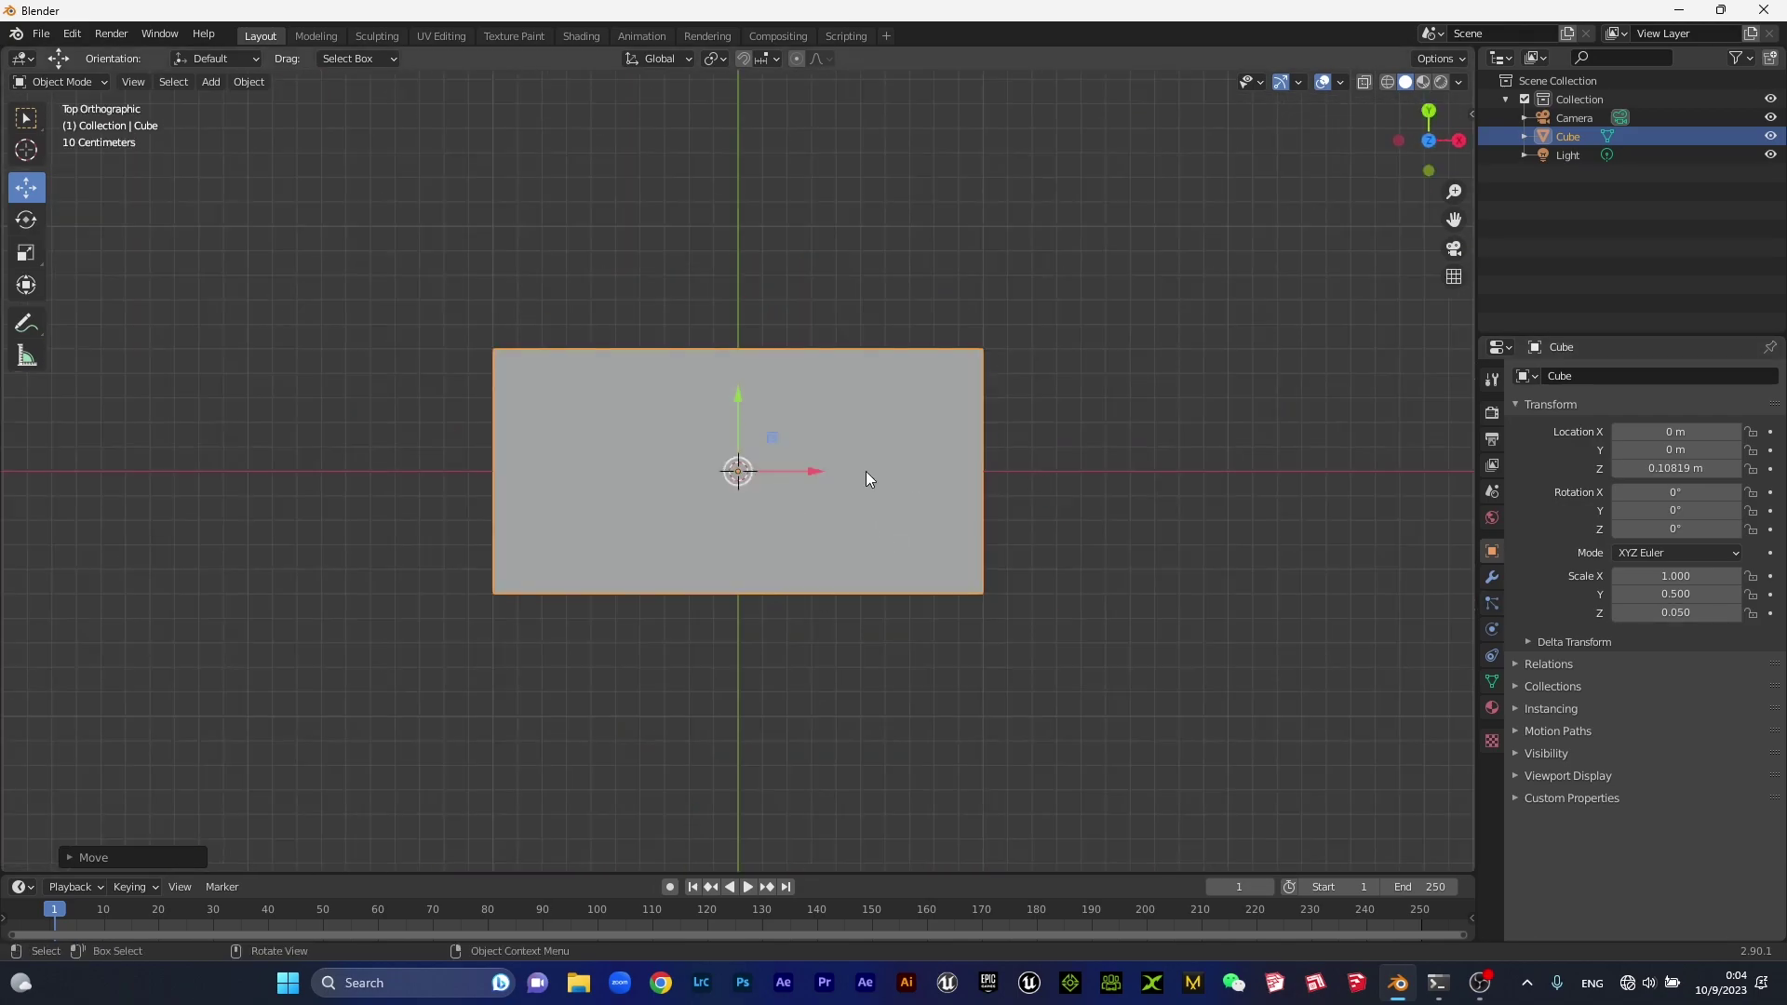
{"action": "left_click", "coordinate": [1680, 594]}
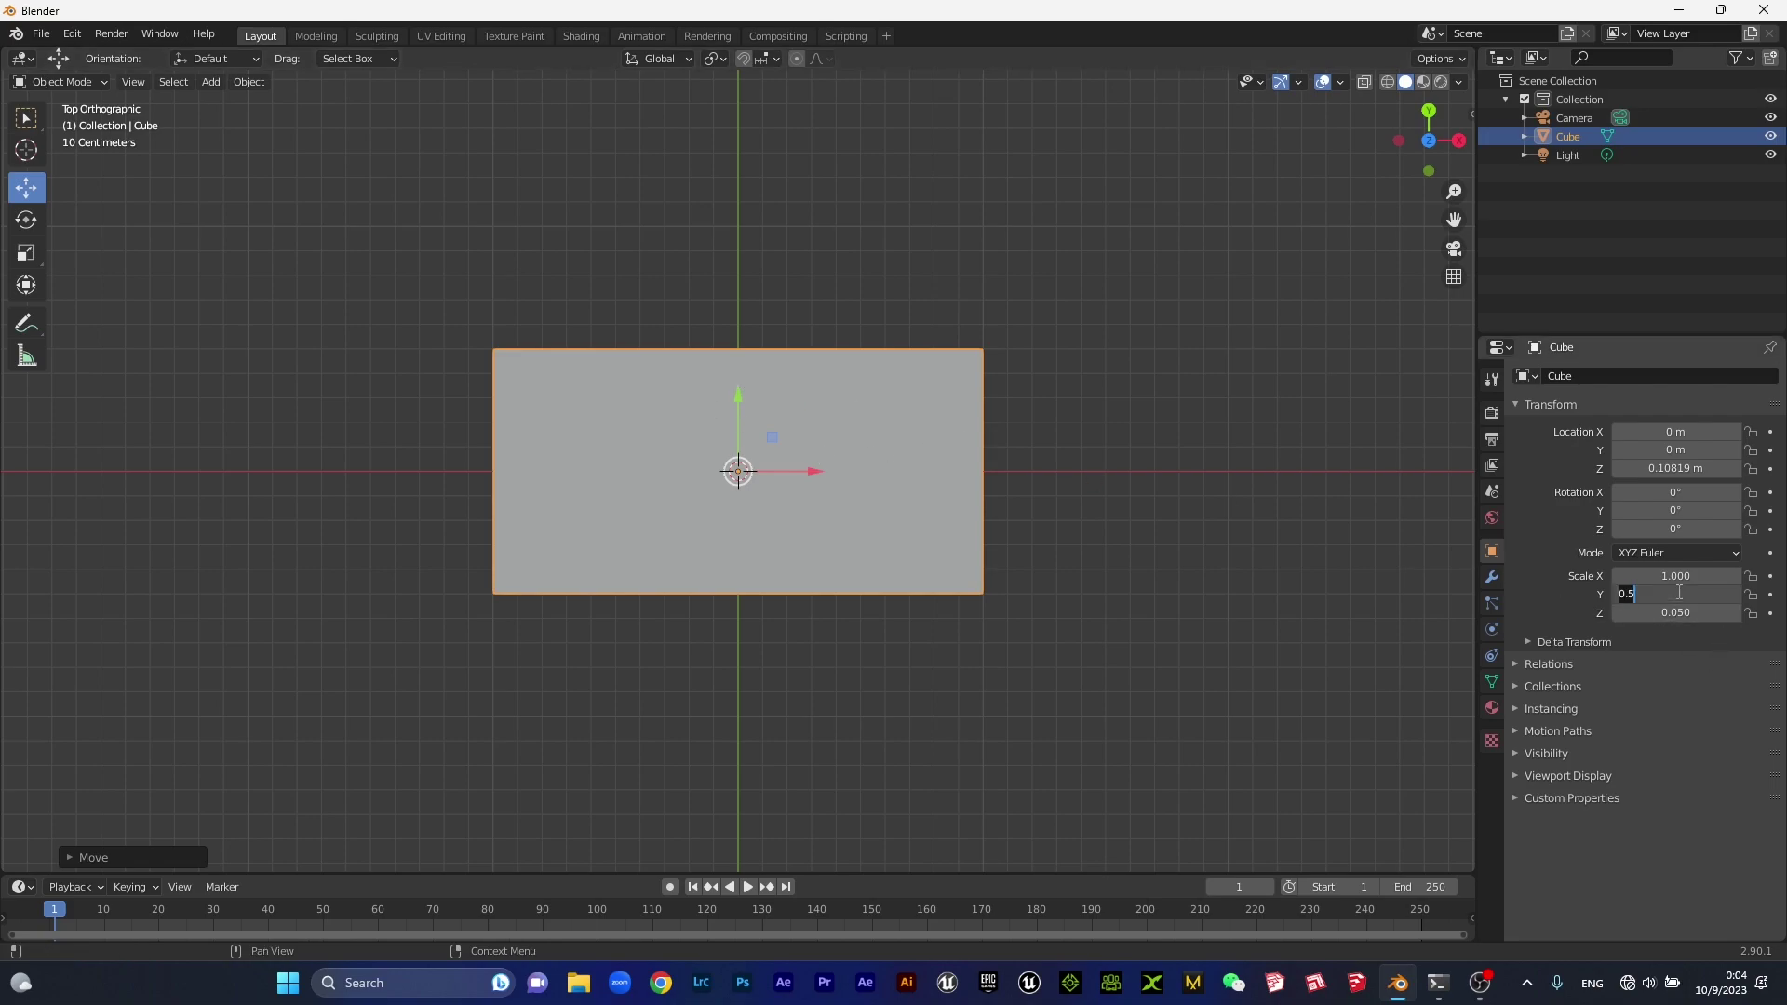
{"action": "key", "text": "BackSpace"}
{"action": "type", "text": "4"}
{"action": "key", "text": "Return"}
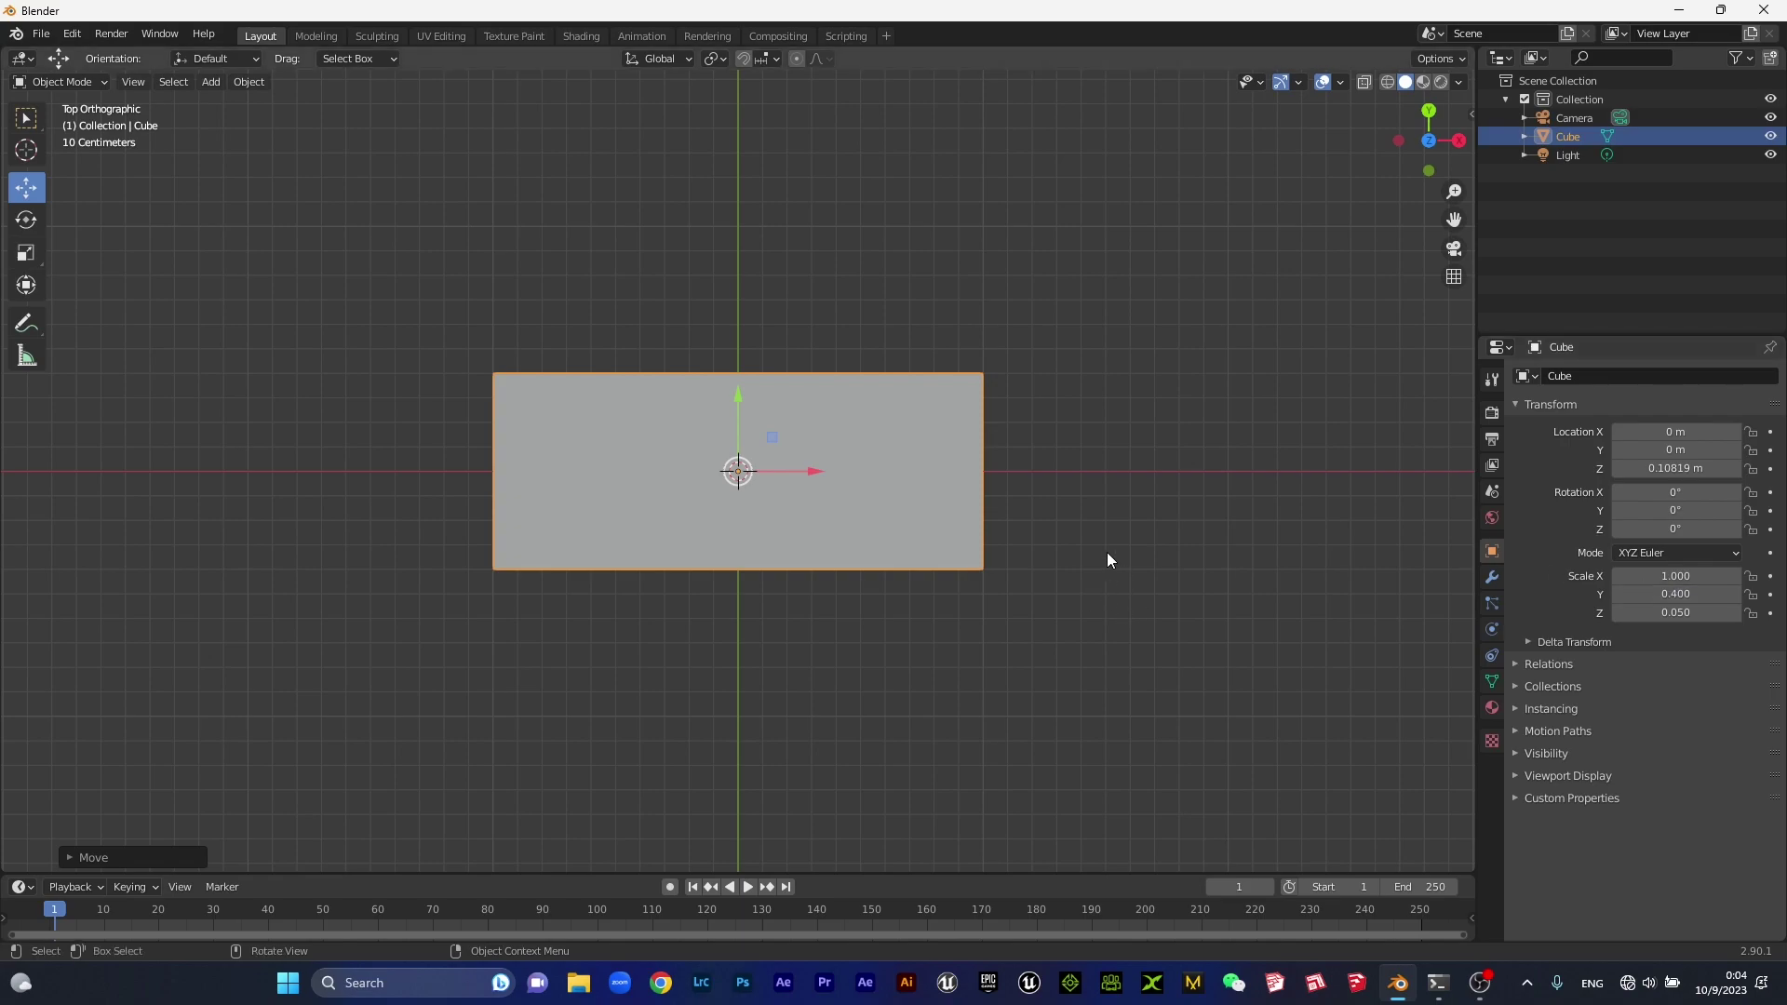
{"action": "left_click", "coordinate": [1108, 554]}
{"action": "mouse_move", "coordinate": [997, 519]}
{"action": "middle_mouse_down"}
{"action": "mouse_move", "coordinate": [885, 463]}
{"action": "mouse_move", "coordinate": [912, 515]}
{"action": "middle_mouse_up"}
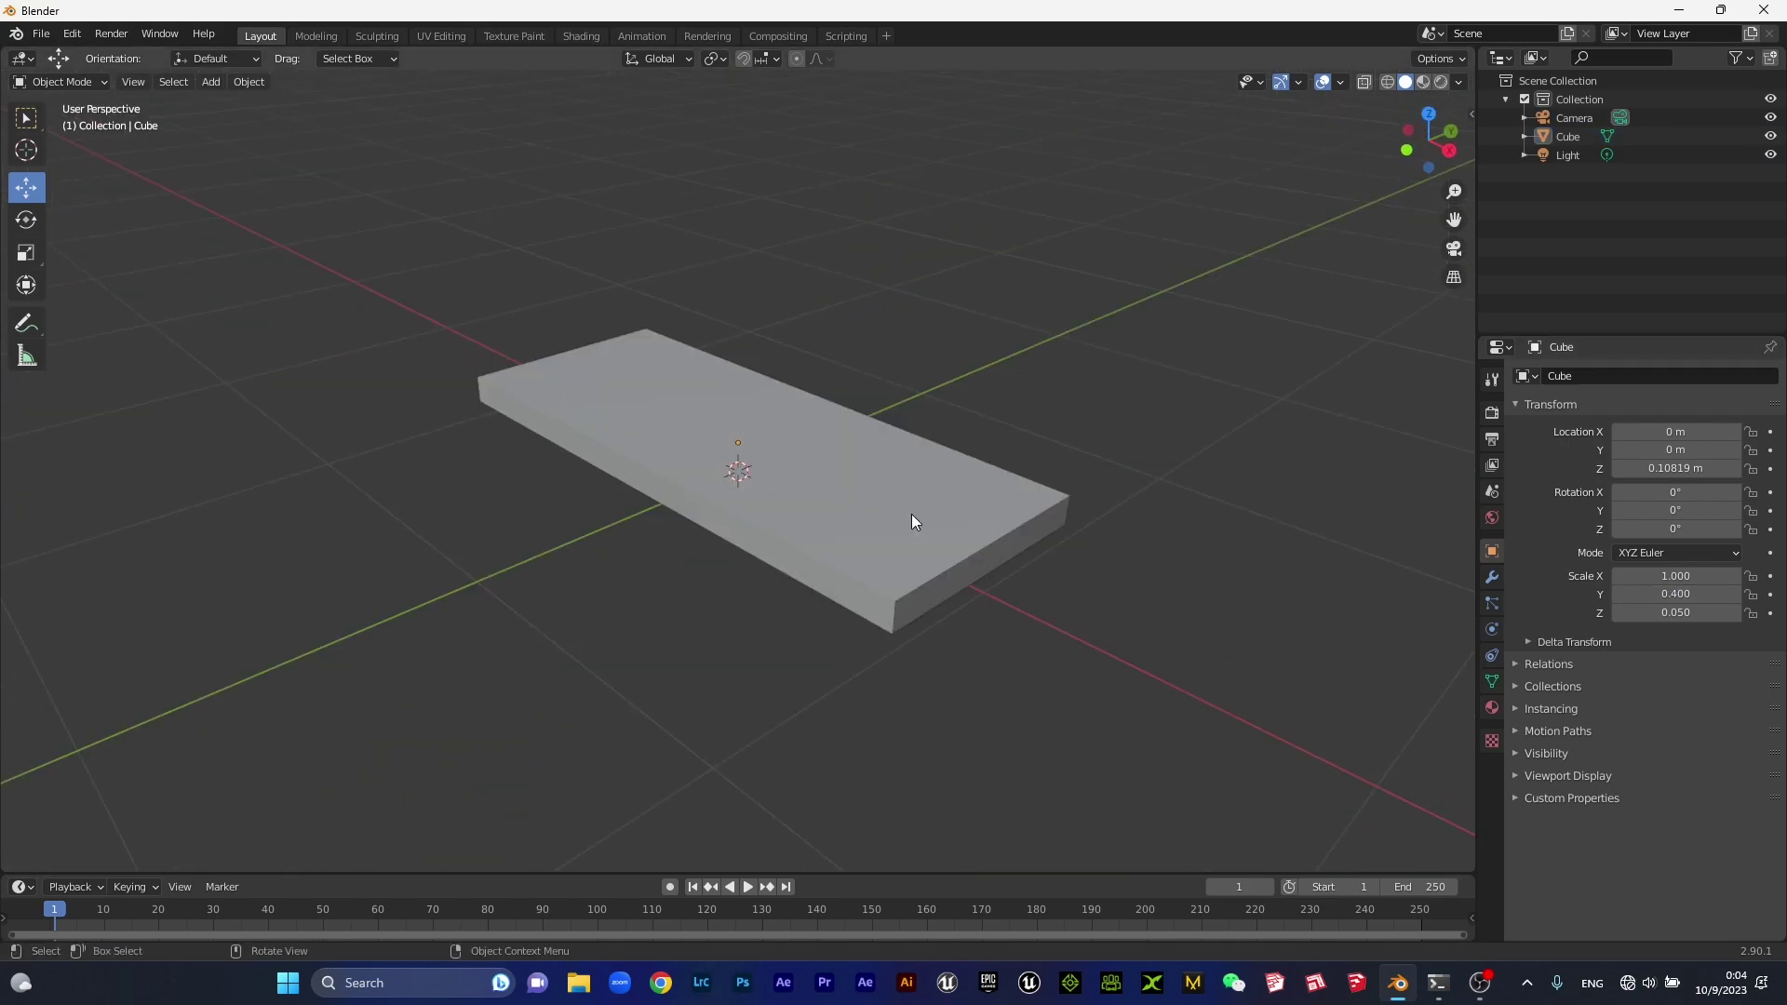
View the slab from above and below, select it, and enter Edit Mode.
{"action": "key", "text": "KP_7"}
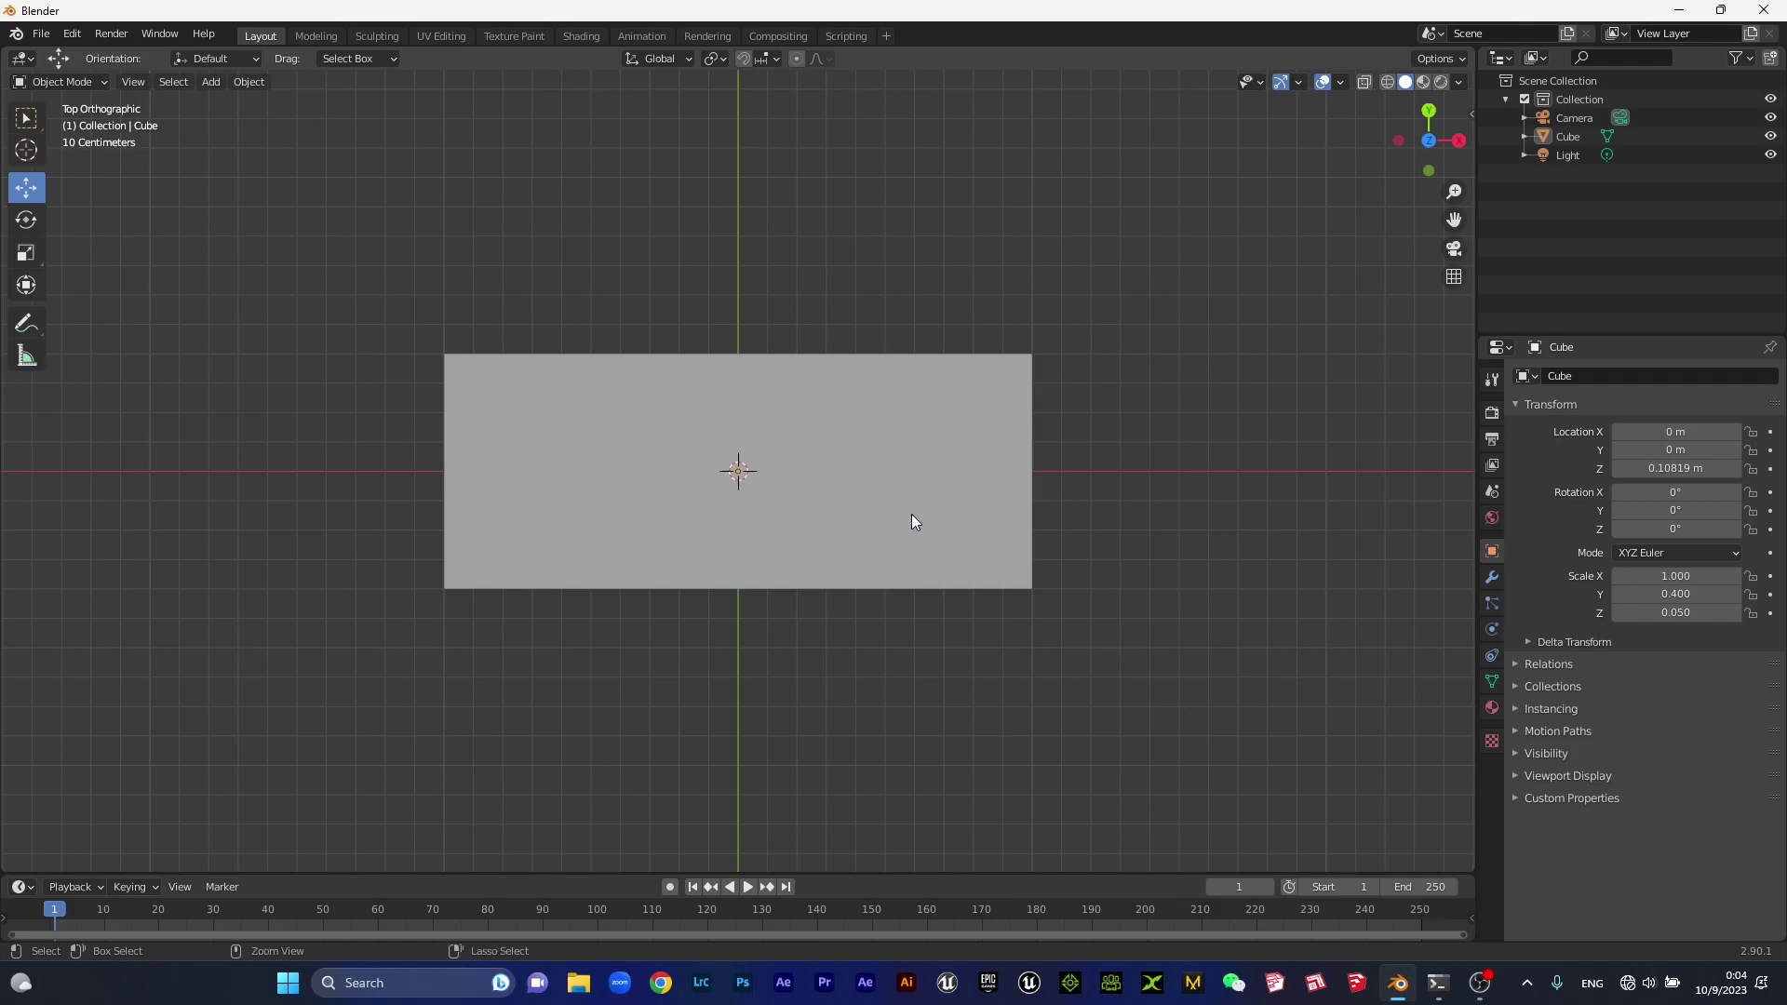
{"action": "key", "text": "ctrl+KP_7"}
{"action": "left_click", "coordinate": [903, 470]}
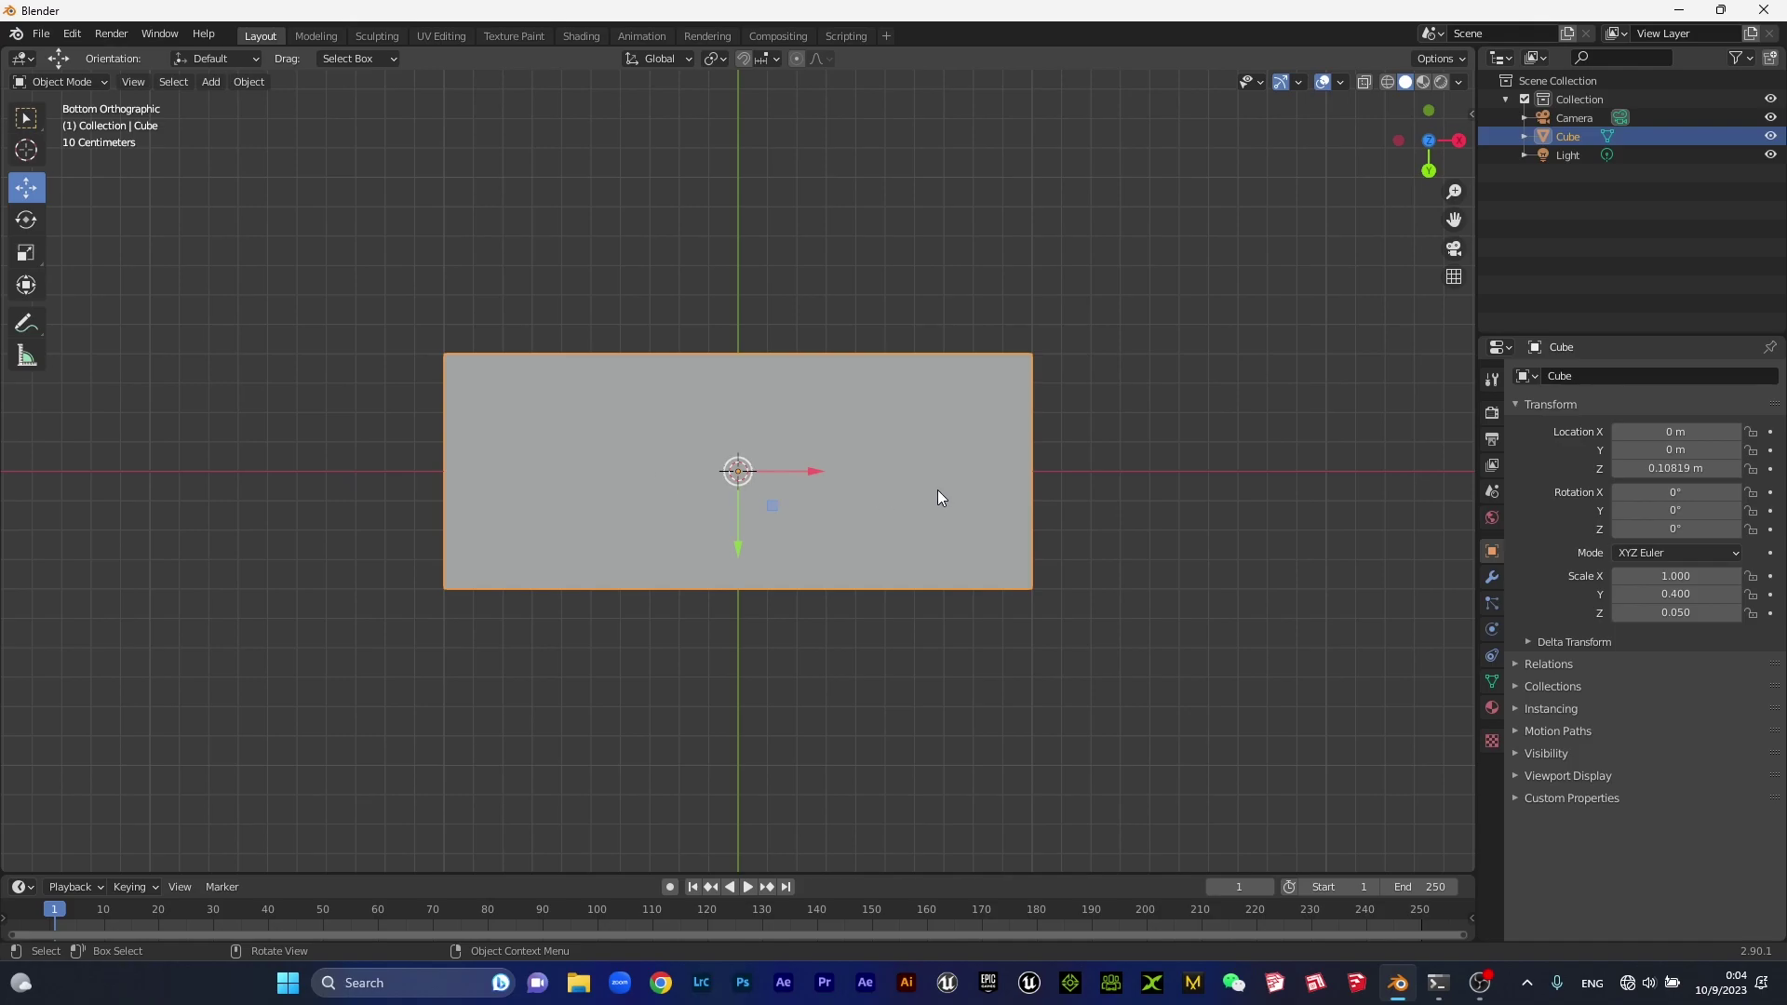
{"action": "key", "text": "Tab"}
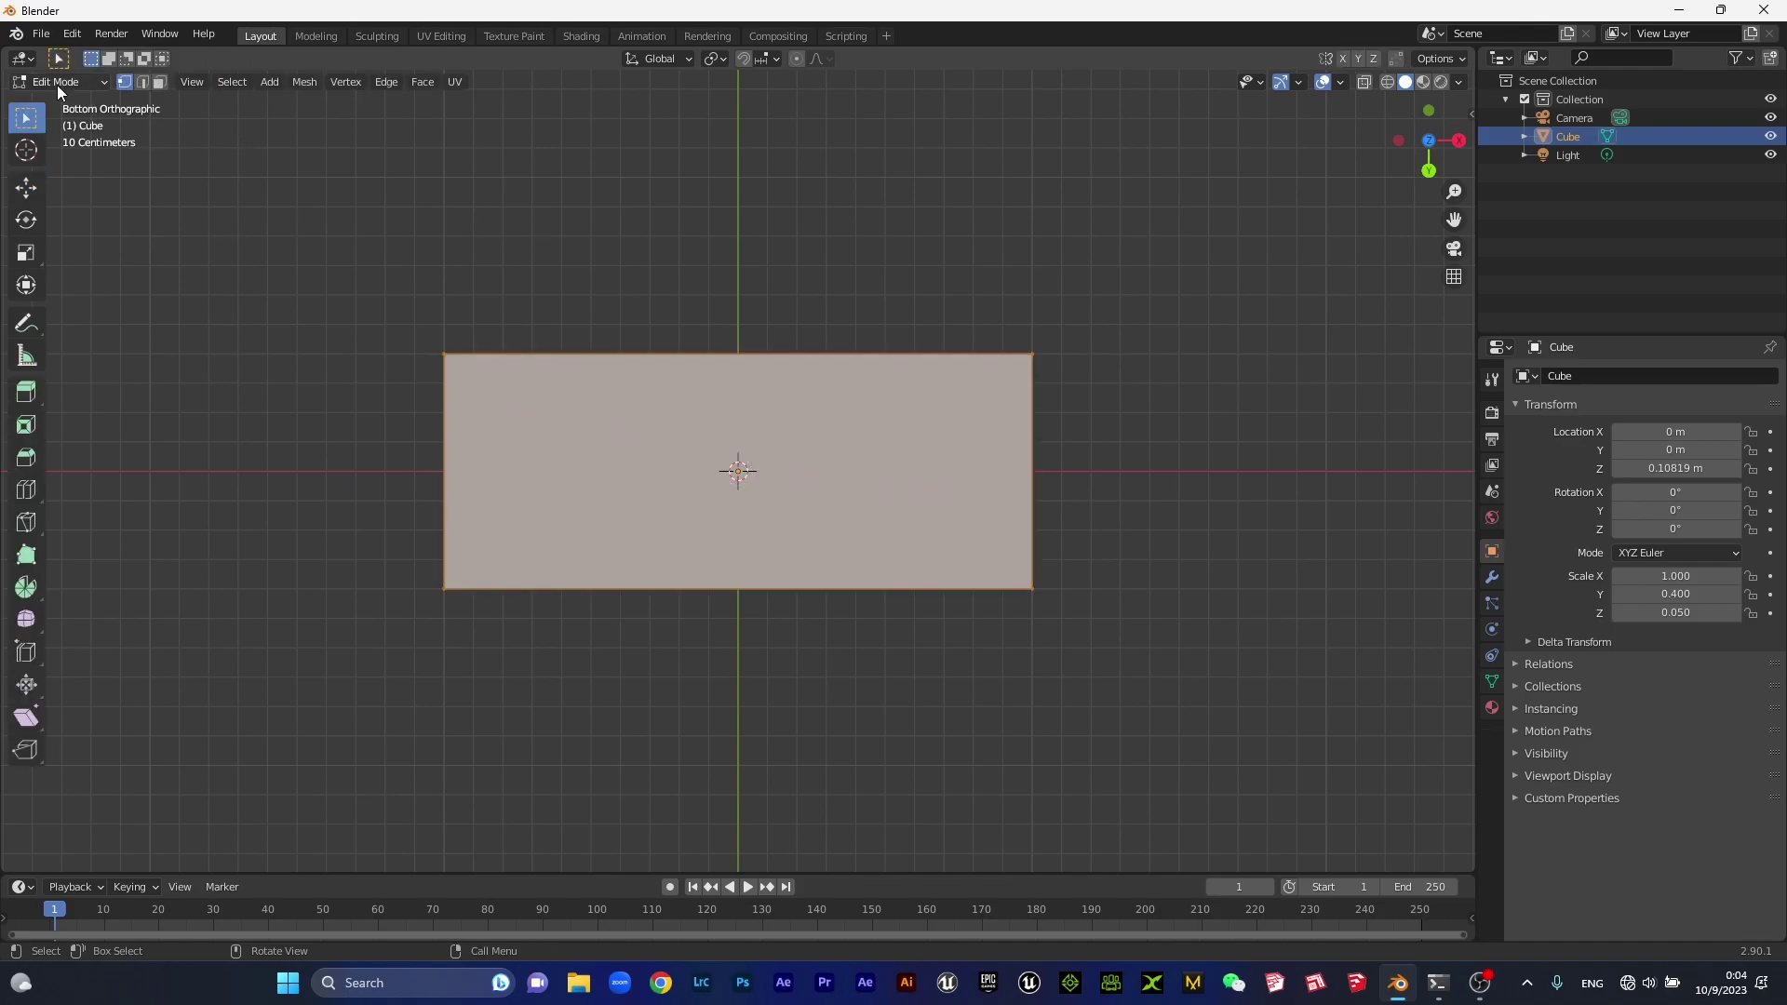
Switch the slab to Object Mode from the mode dropdown, then back to Edit Mode.
{"action": "left_click", "coordinate": [92, 80]}
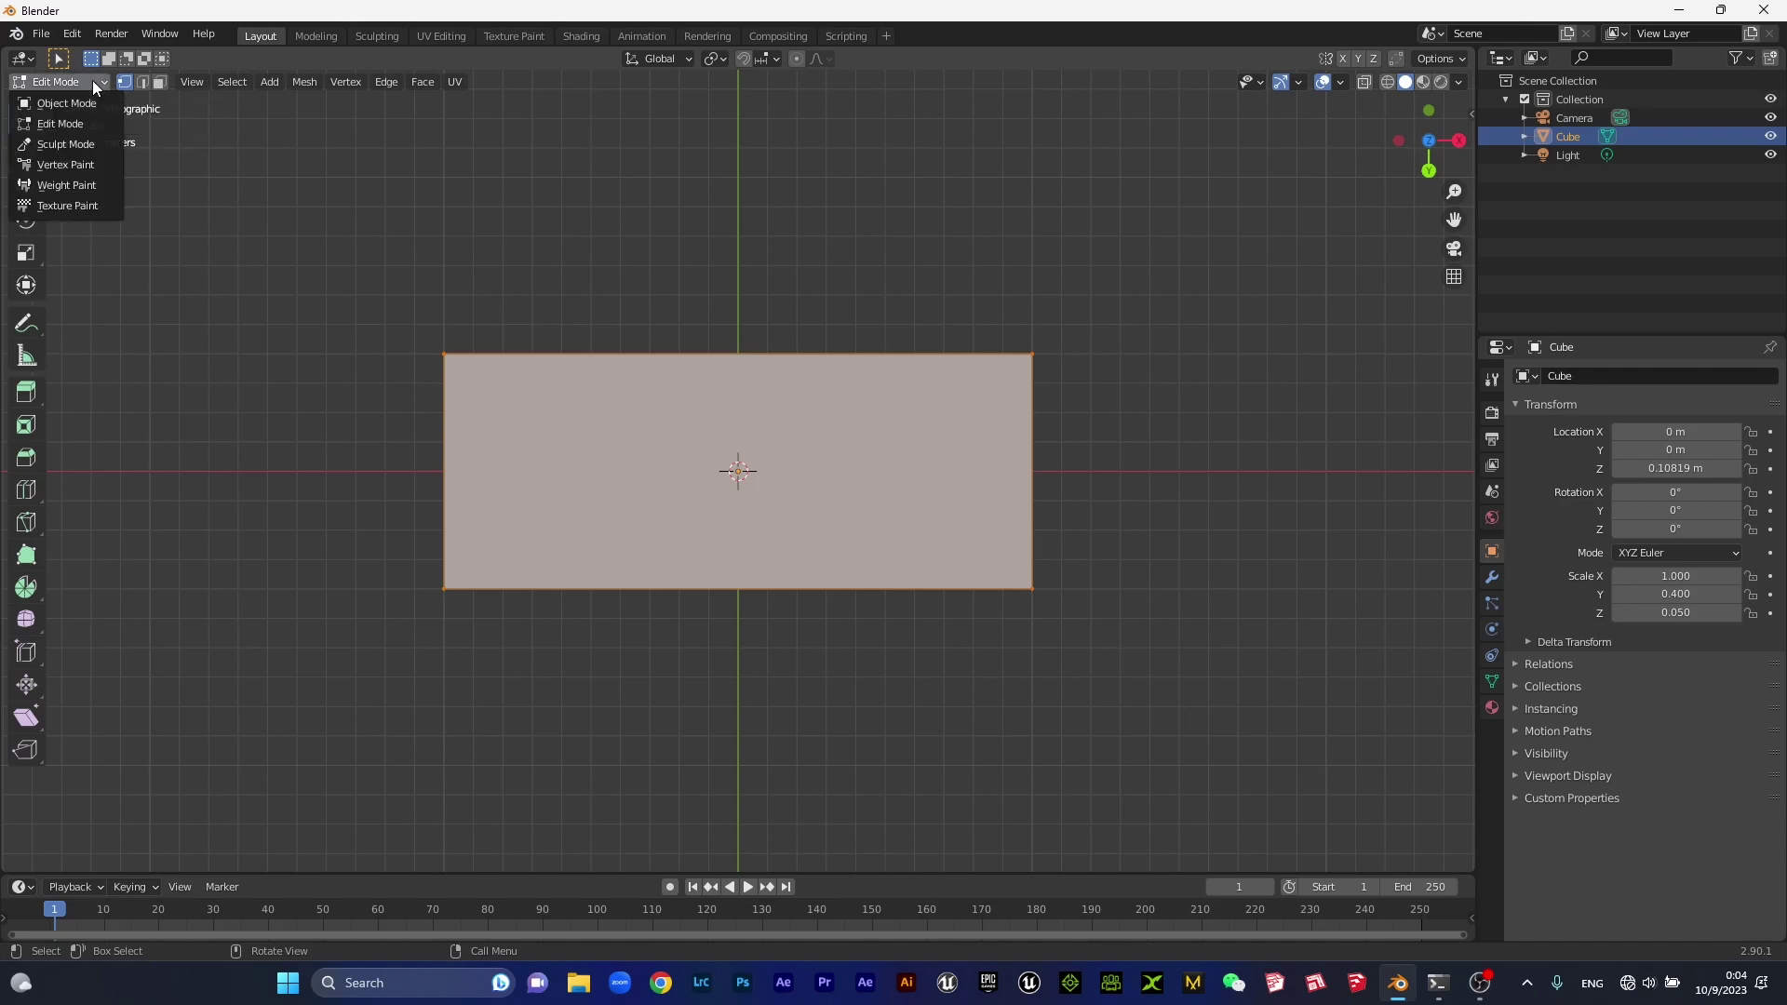
{"action": "left_click", "coordinate": [37, 126]}
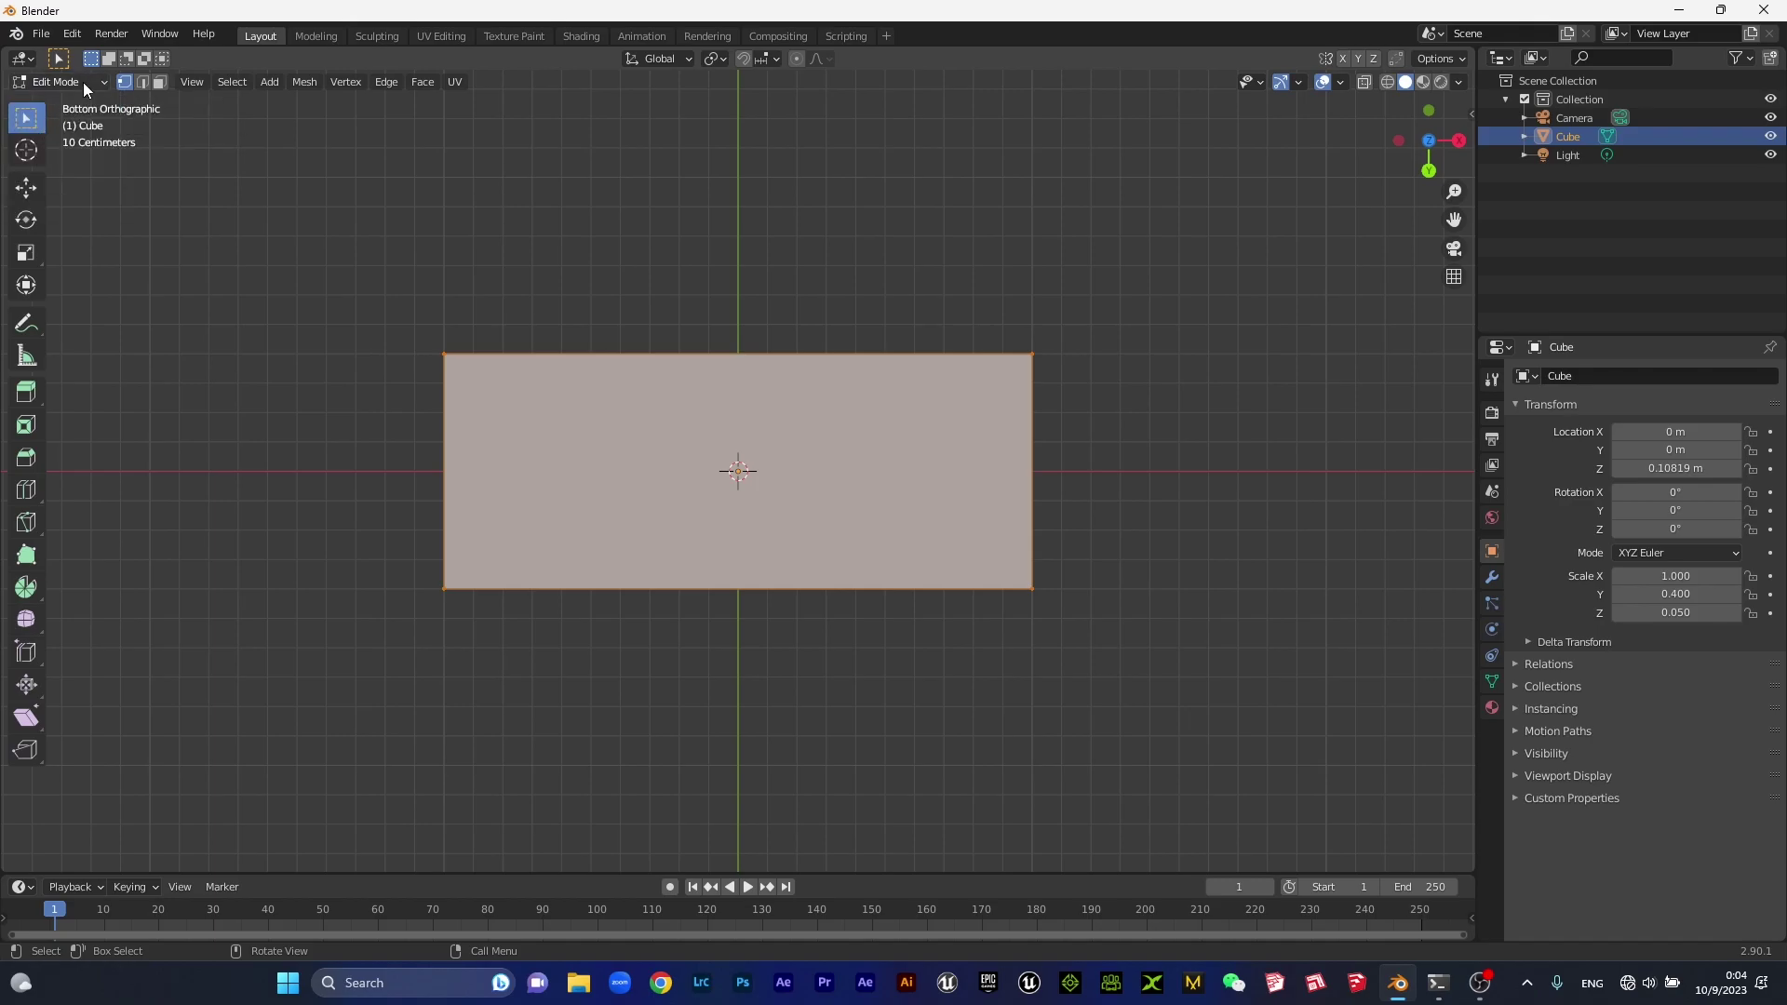
{"action": "left_click", "coordinate": [82, 82]}
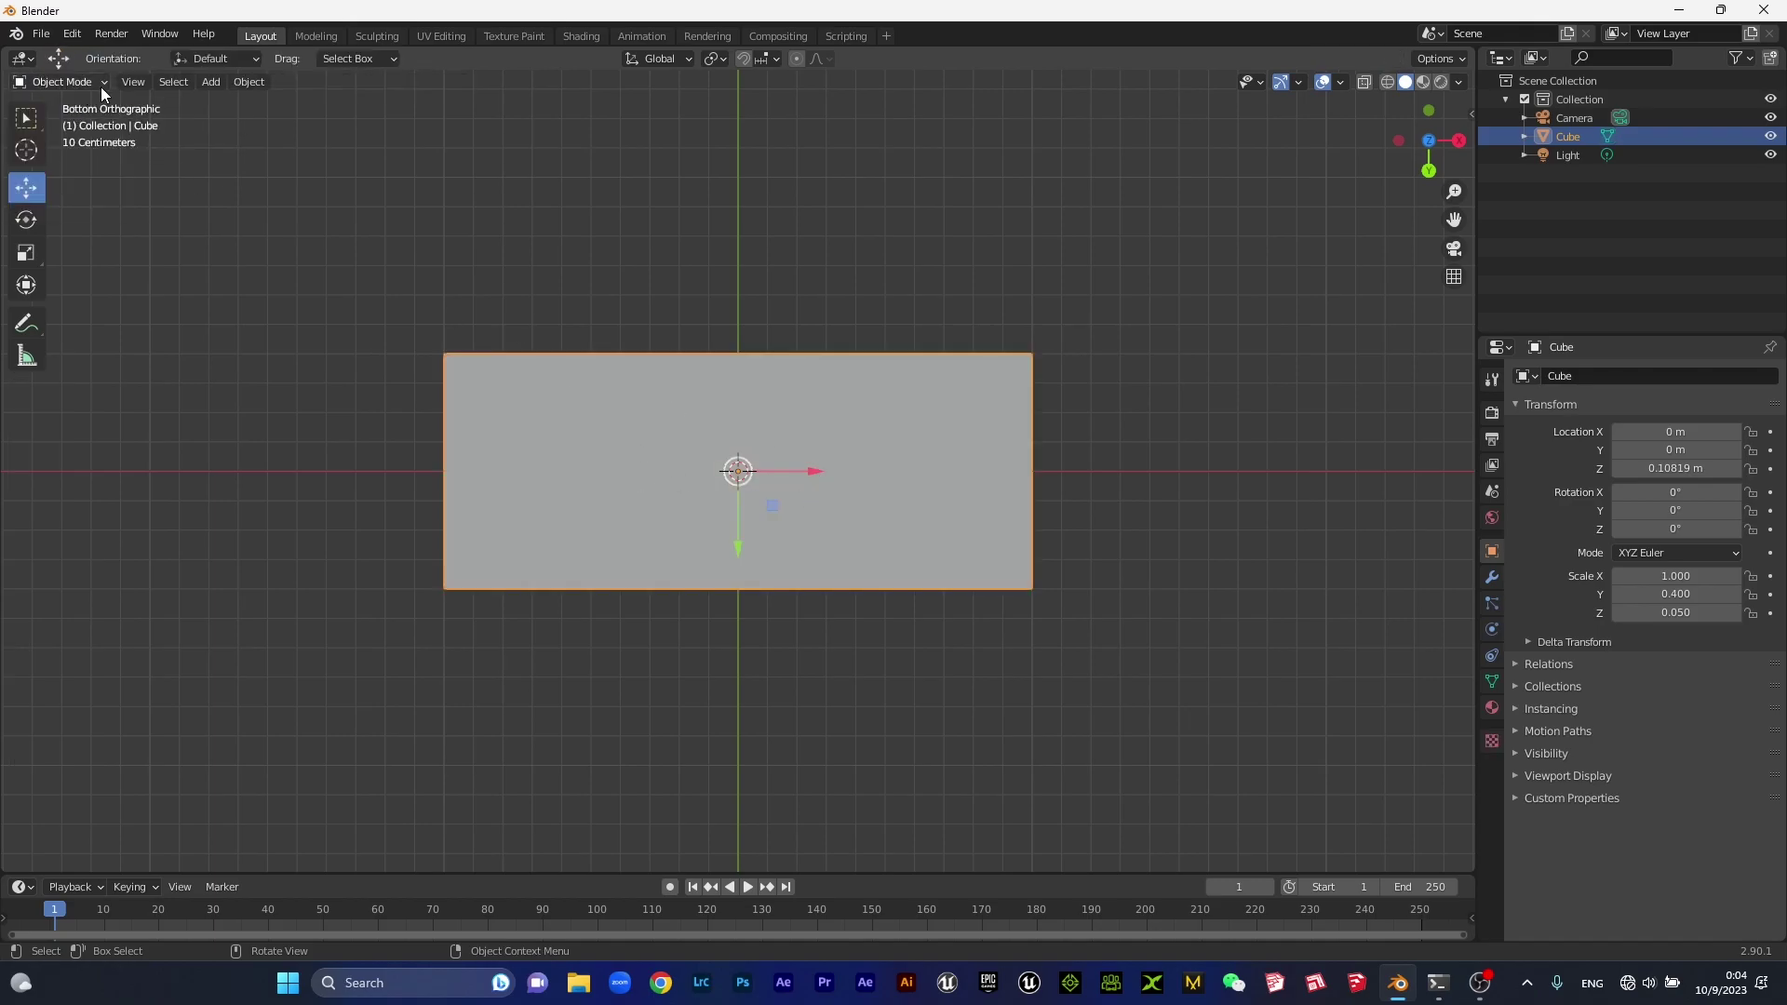
{"action": "left_click", "coordinate": [99, 82]}
{"action": "left_click", "coordinate": [65, 124]}
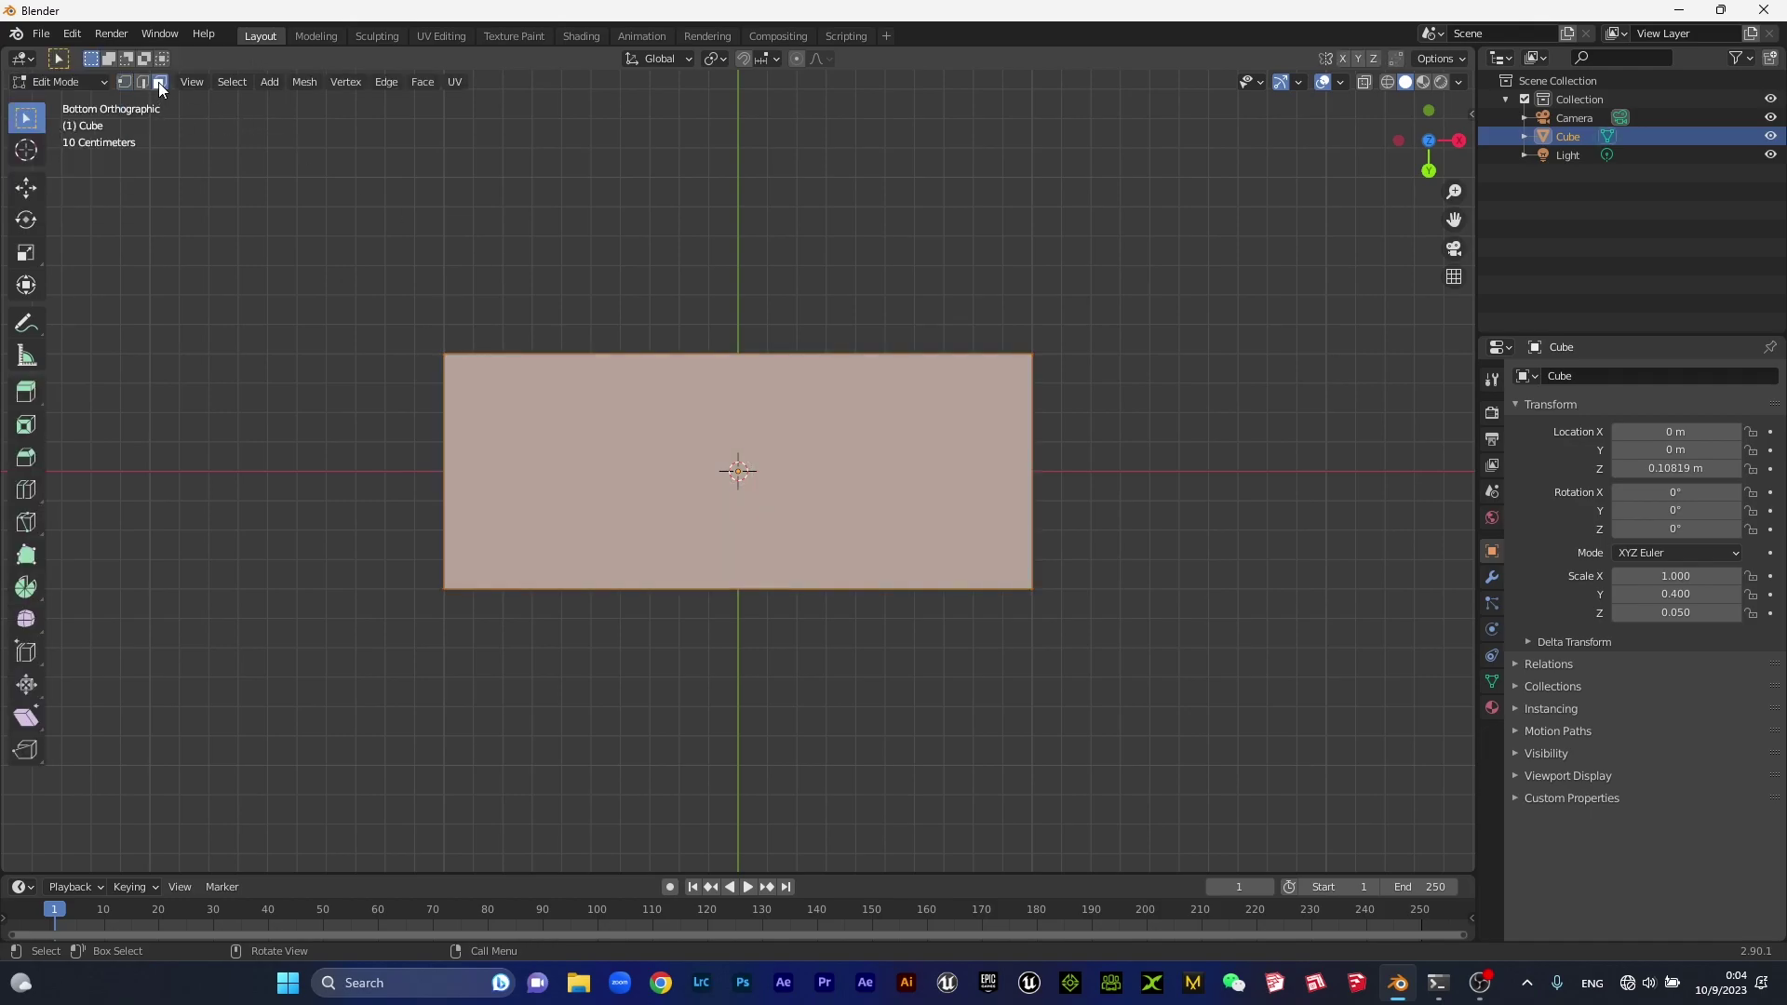
Deselect all and add a lengthwise loop cut kept at the slab's centre.
{"action": "key", "text": "alt+a"}
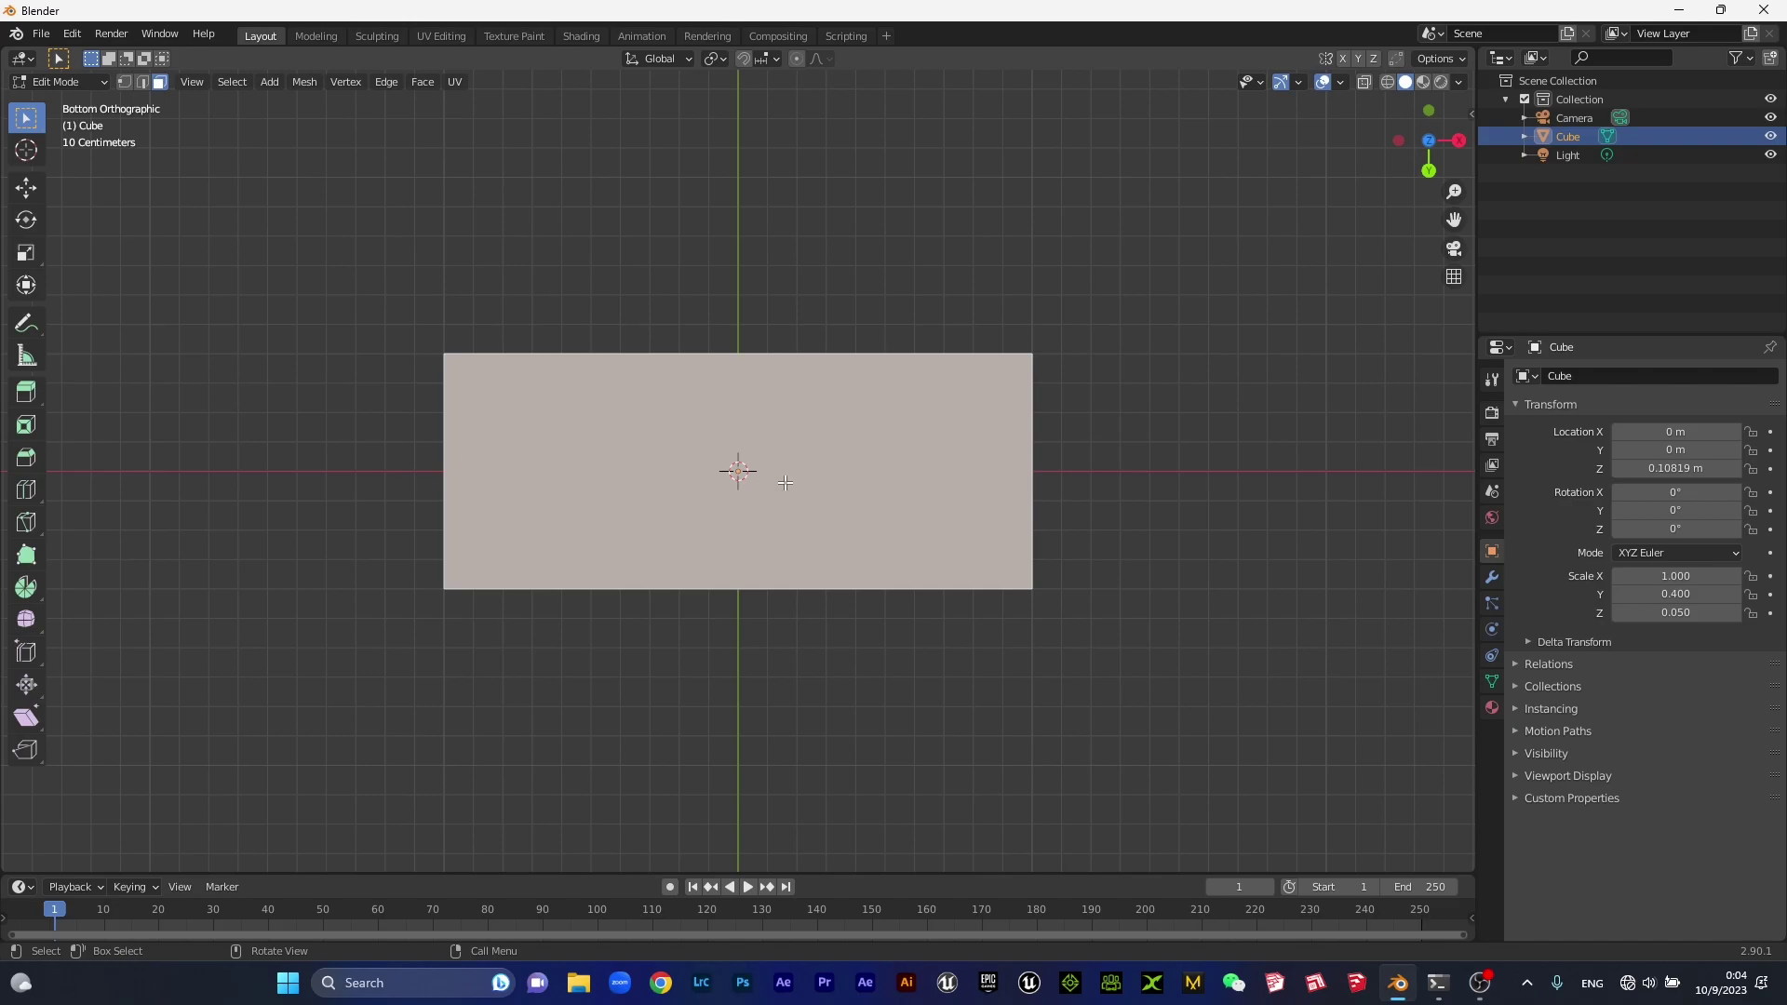
{"action": "key", "text": "ctrl"}
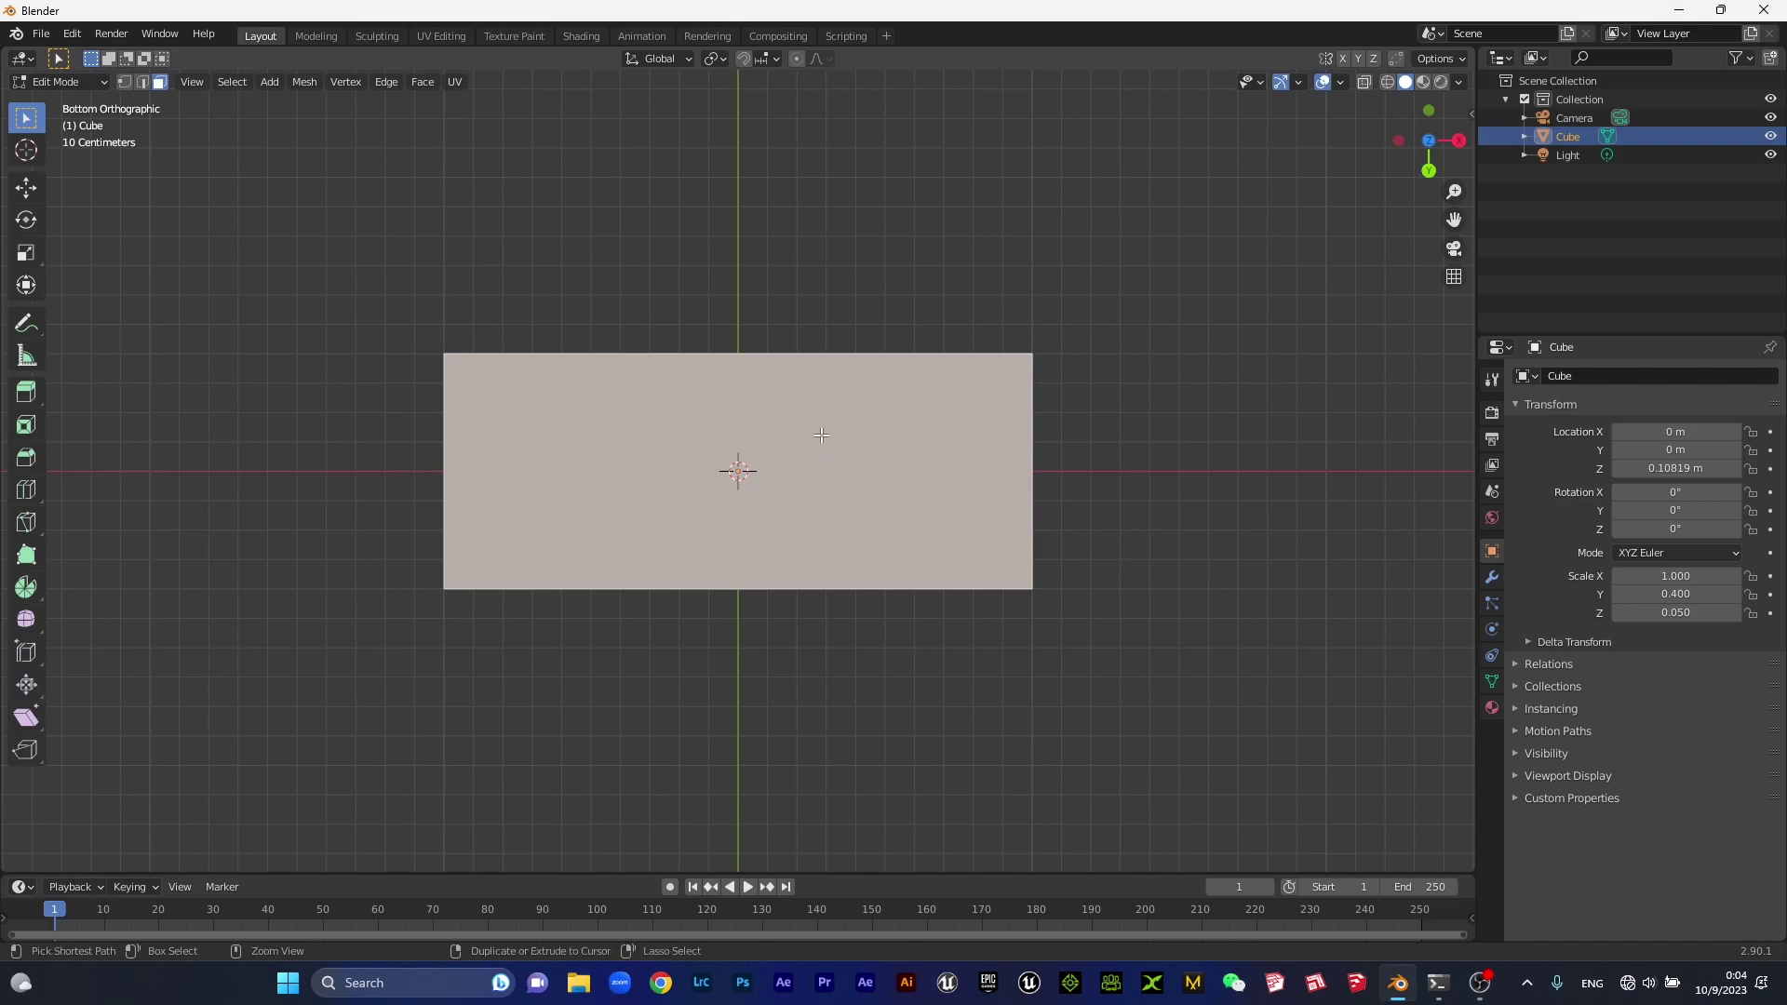
{"action": "key", "text": "ctrl+r"}
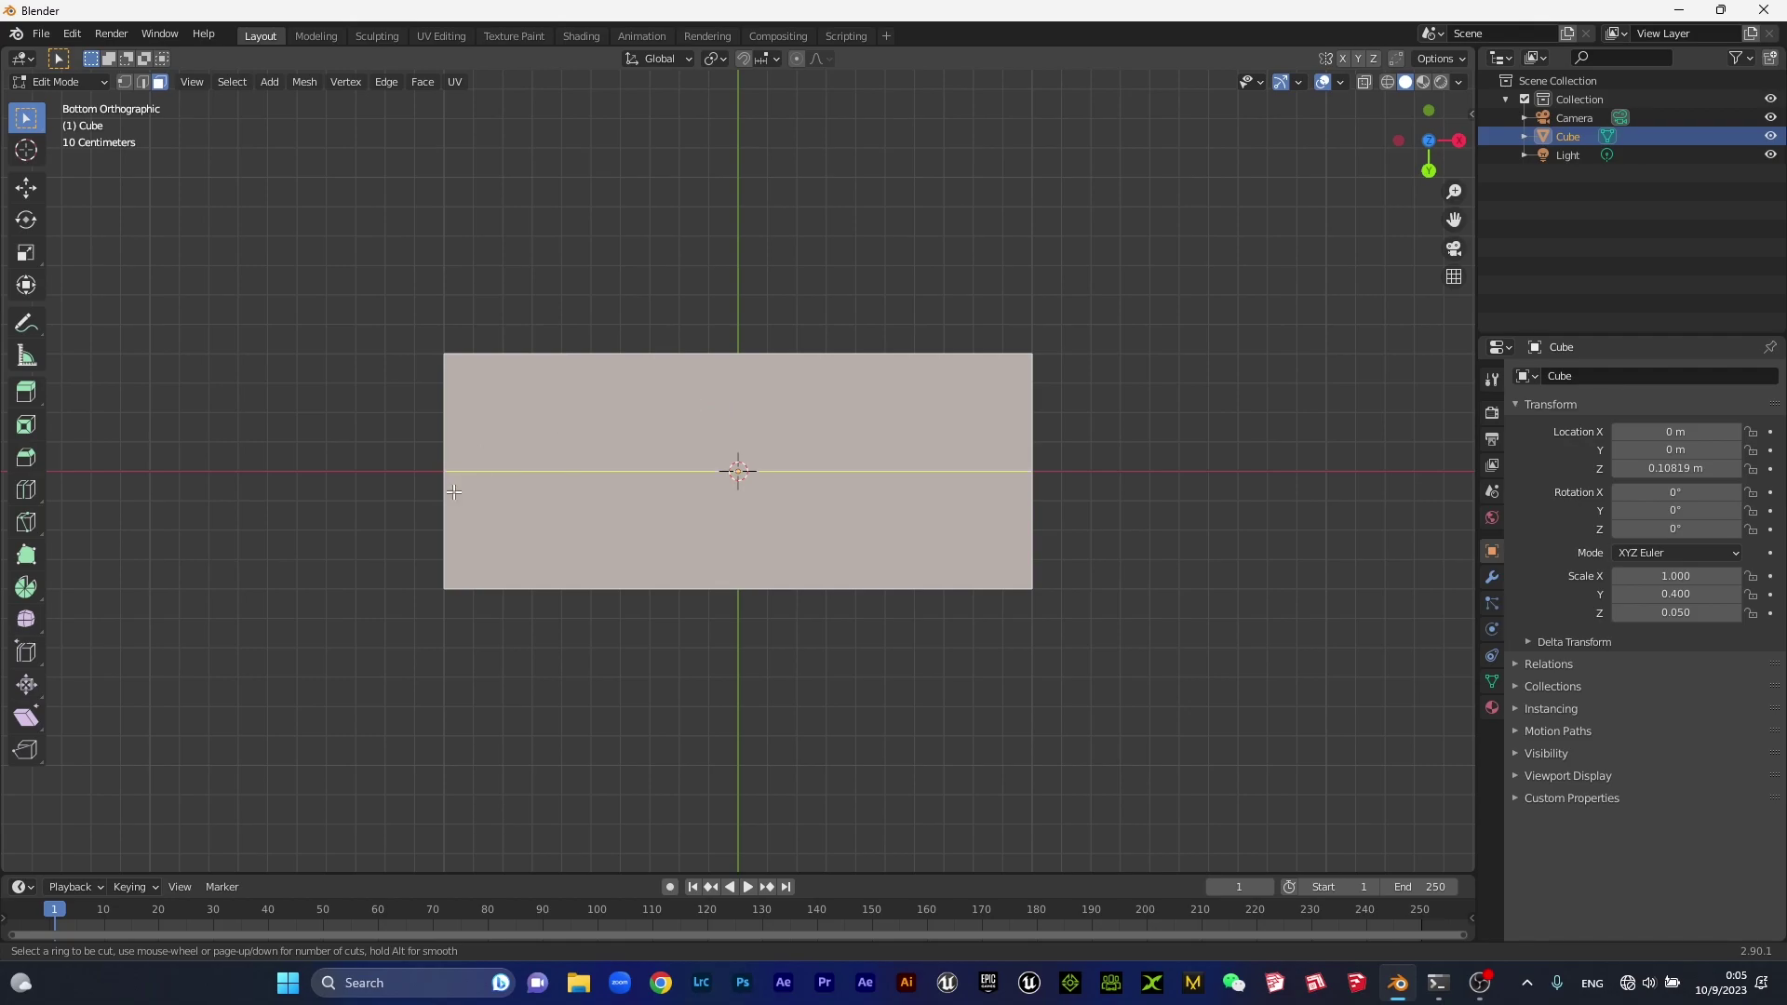
{"action": "left_click", "coordinate": [454, 492]}
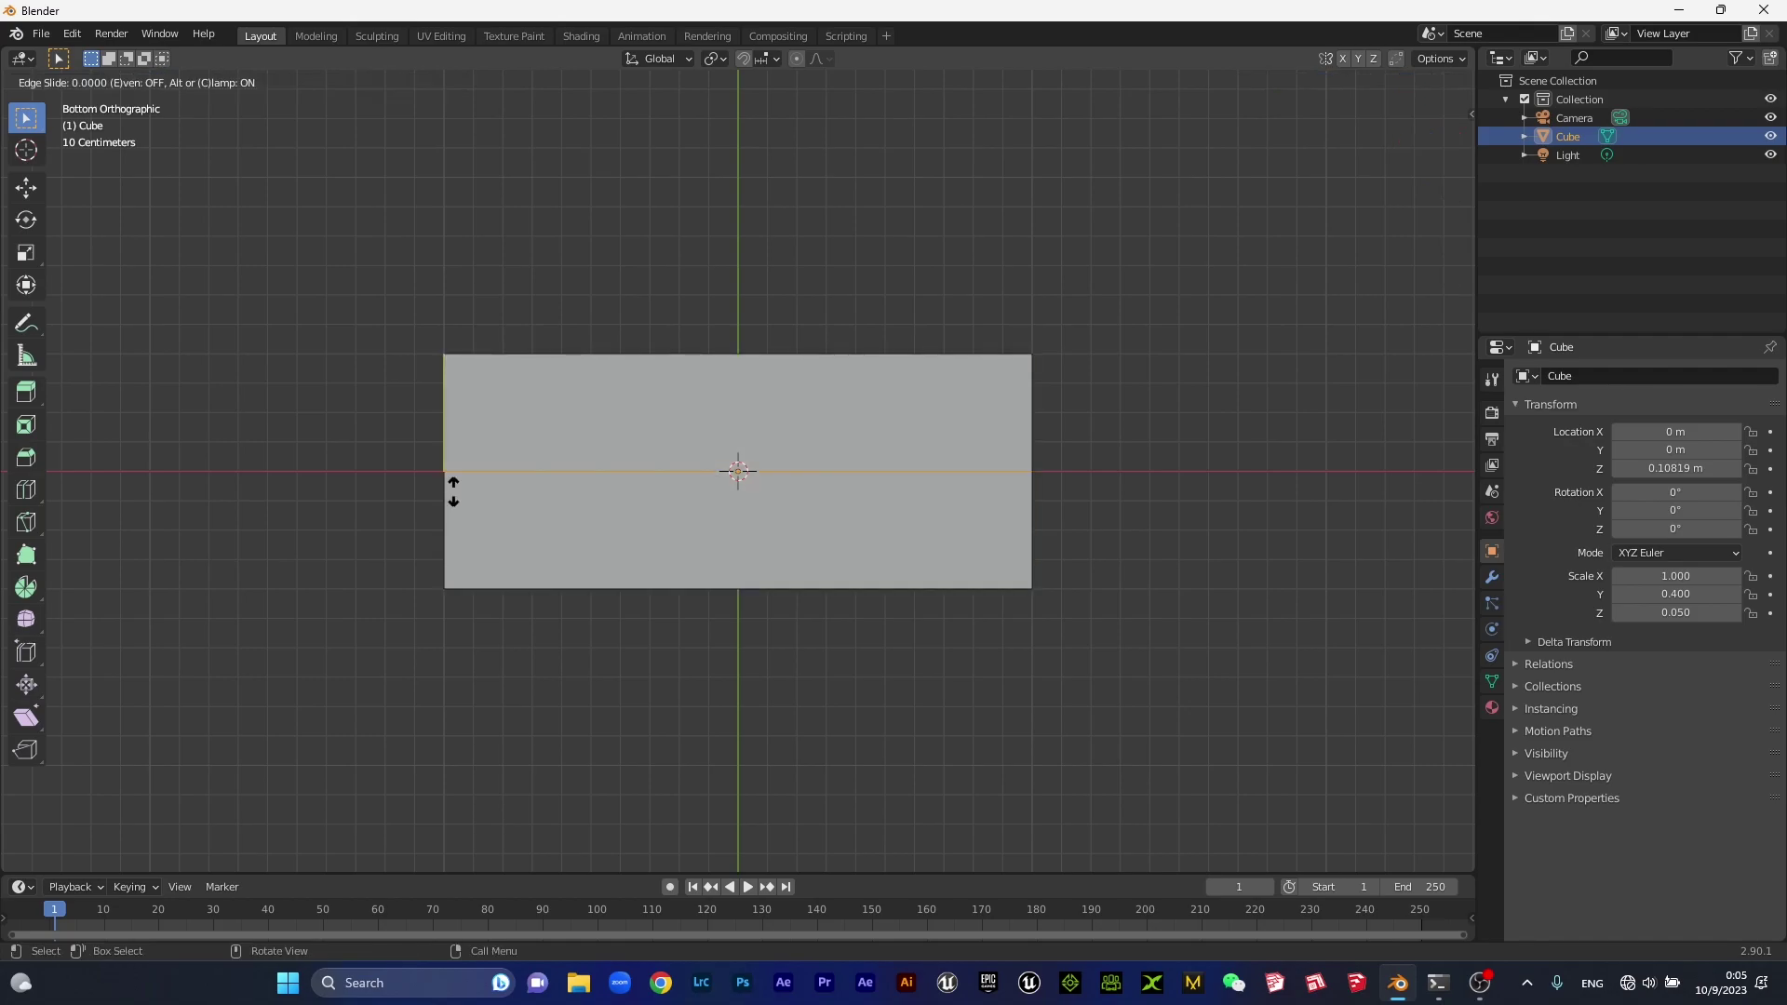
{"action": "right_click", "coordinate": [453, 492]}
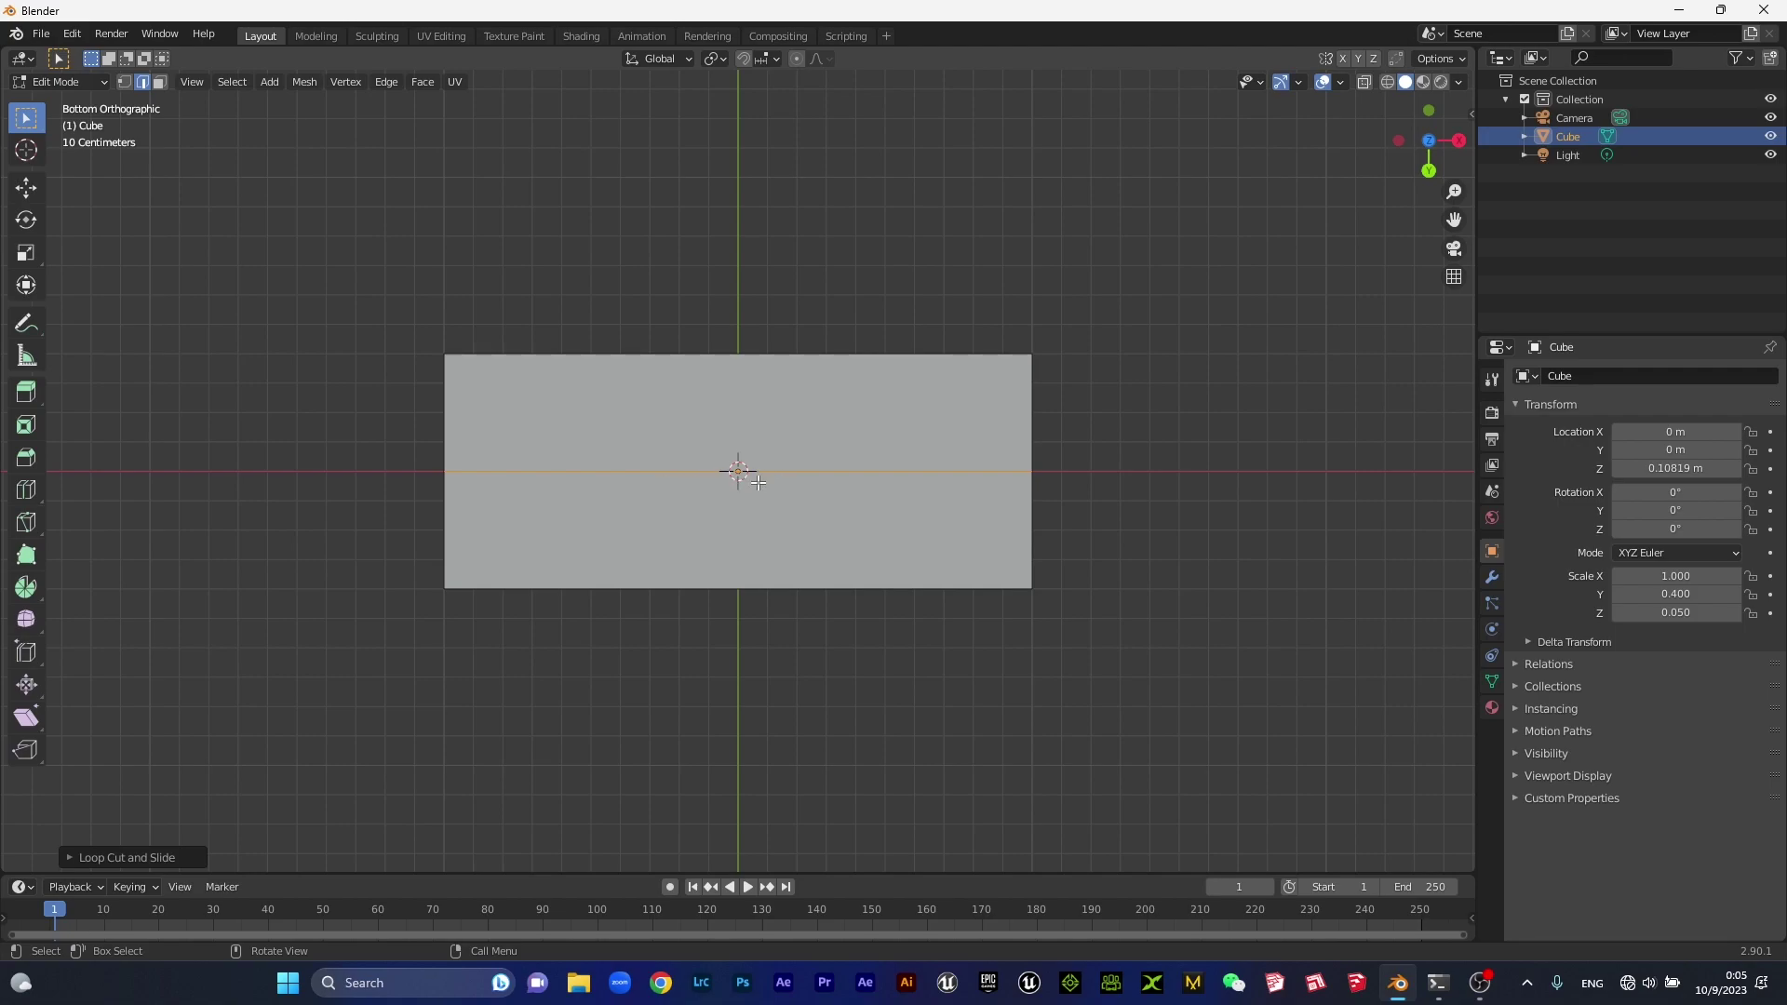
Bevel the centre loop wide into two loops near the long edges.
{"action": "key", "text": "ctrl"}
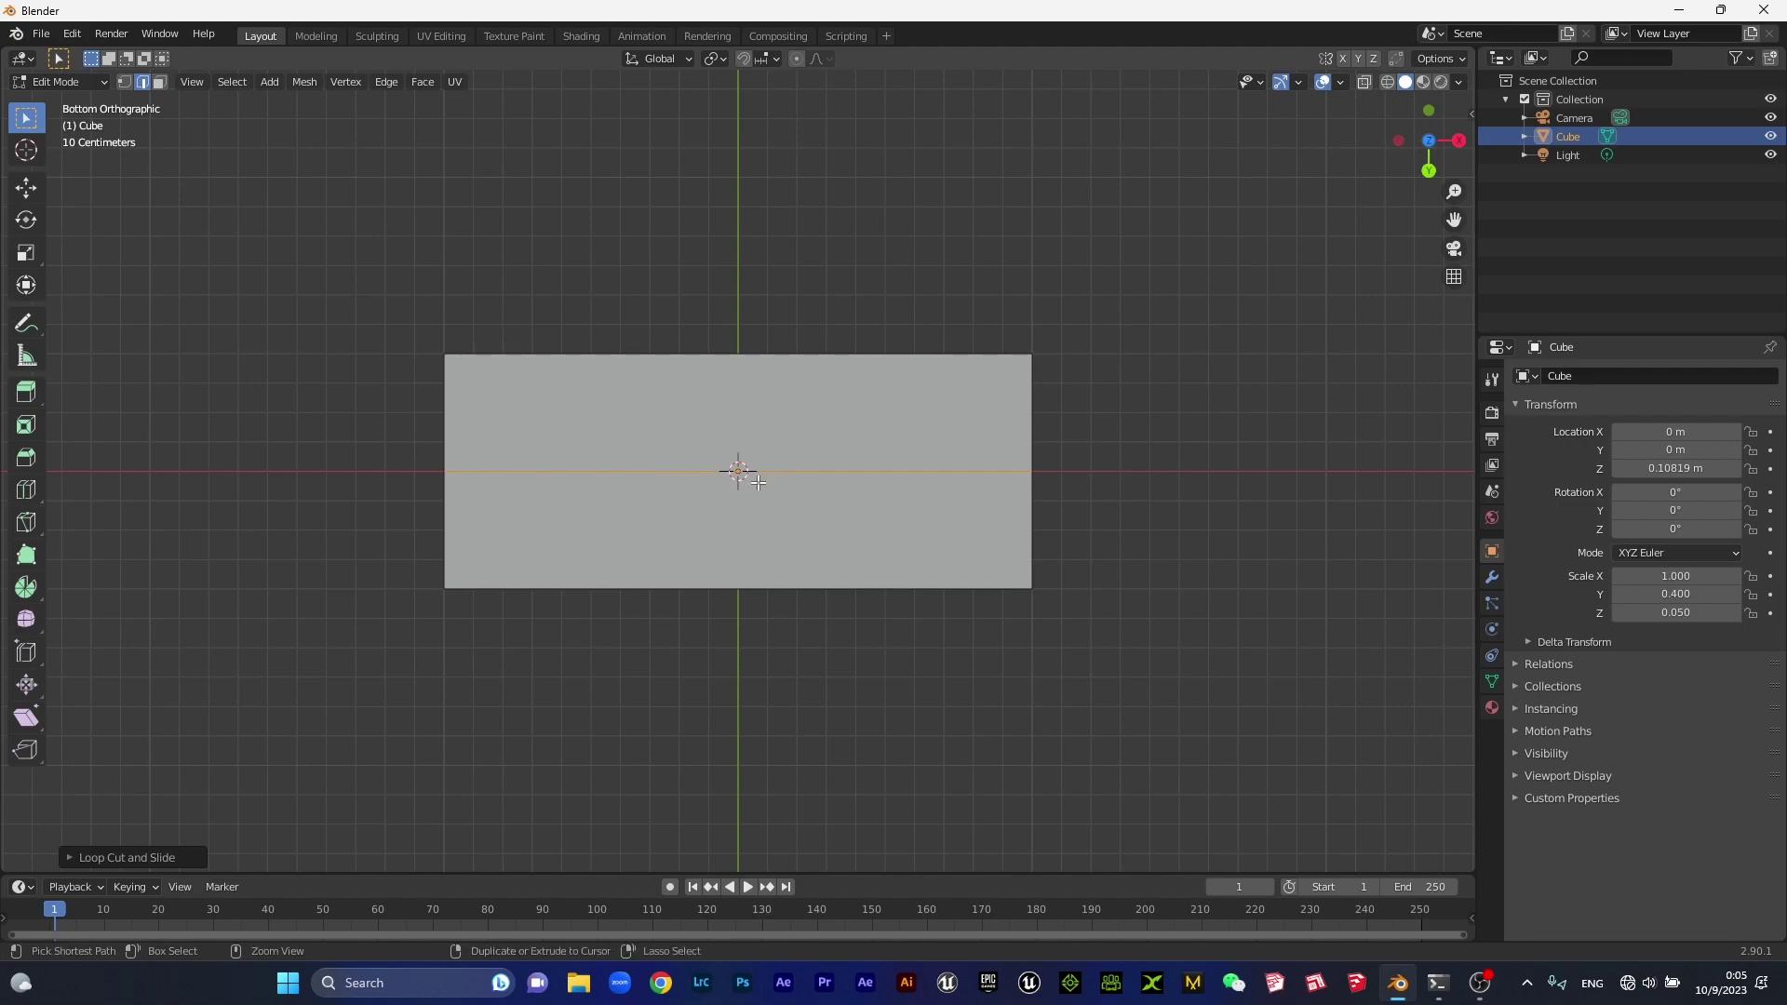
{"action": "key", "text": "ctrl+b"}
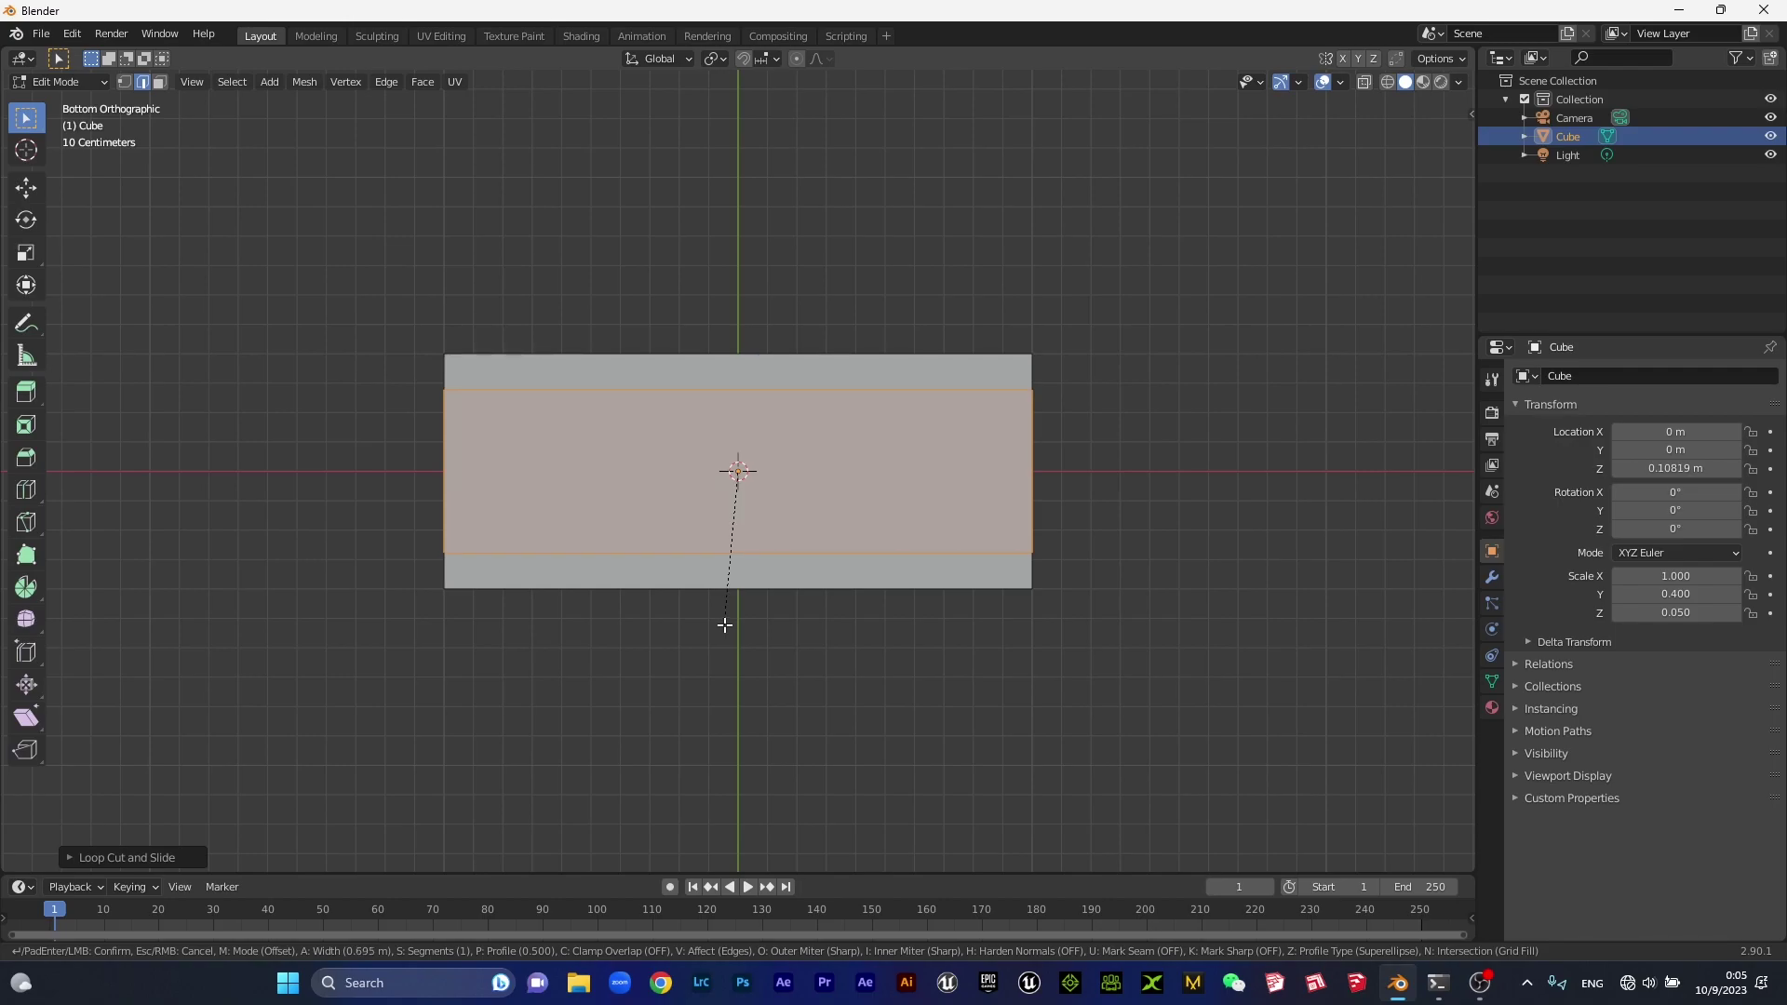
{"action": "left_click", "coordinate": [725, 626]}
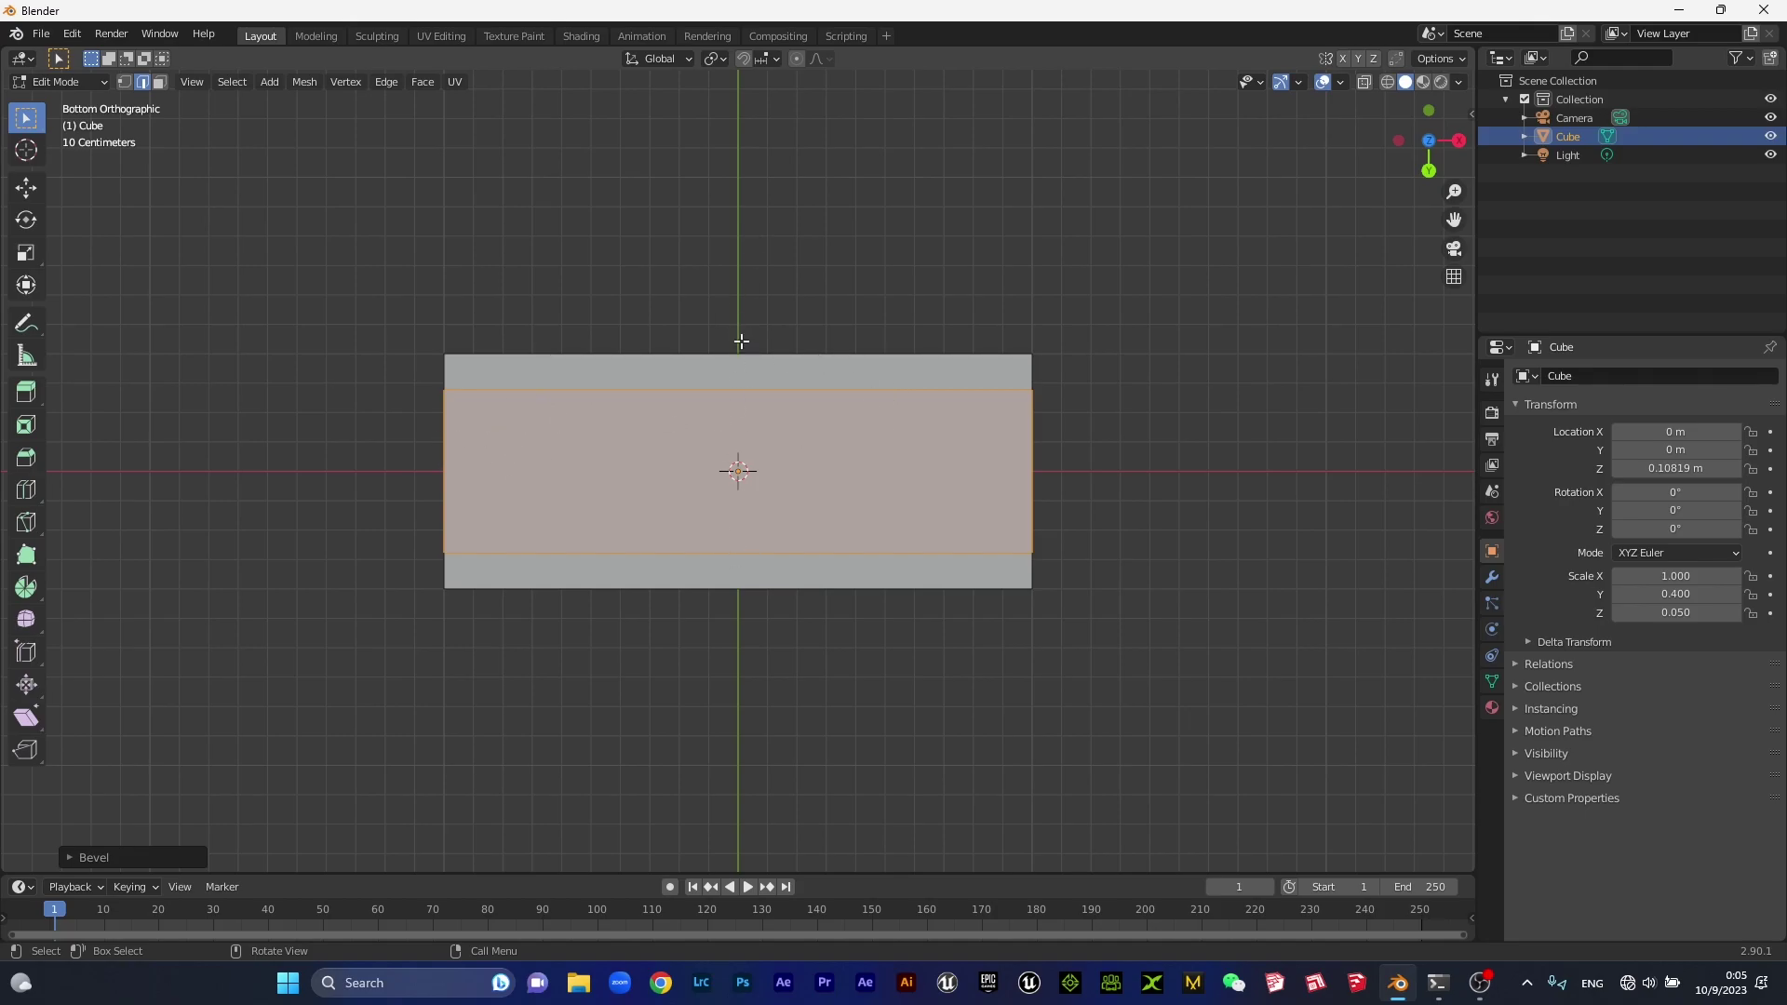
{"action": "left_click", "coordinate": [762, 648]}
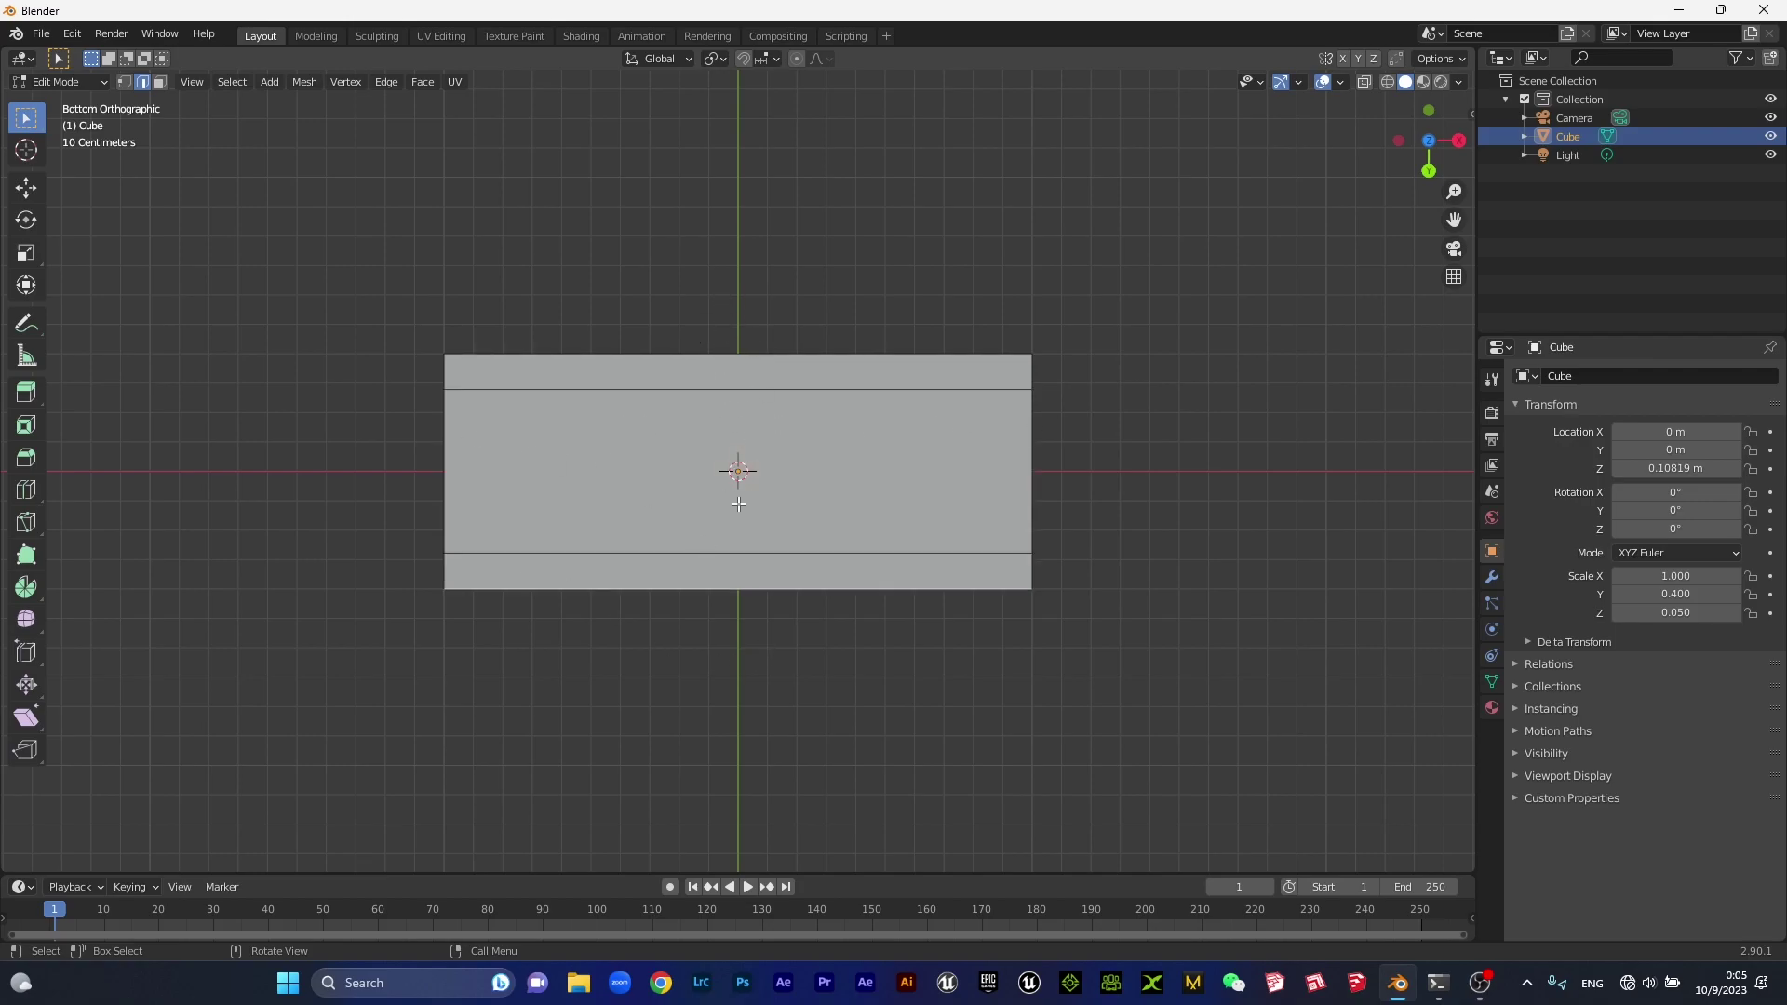
Cut a centred crosswise loop and bevel it out into two loops near the short ends.
{"action": "key", "text": "ctrl"}
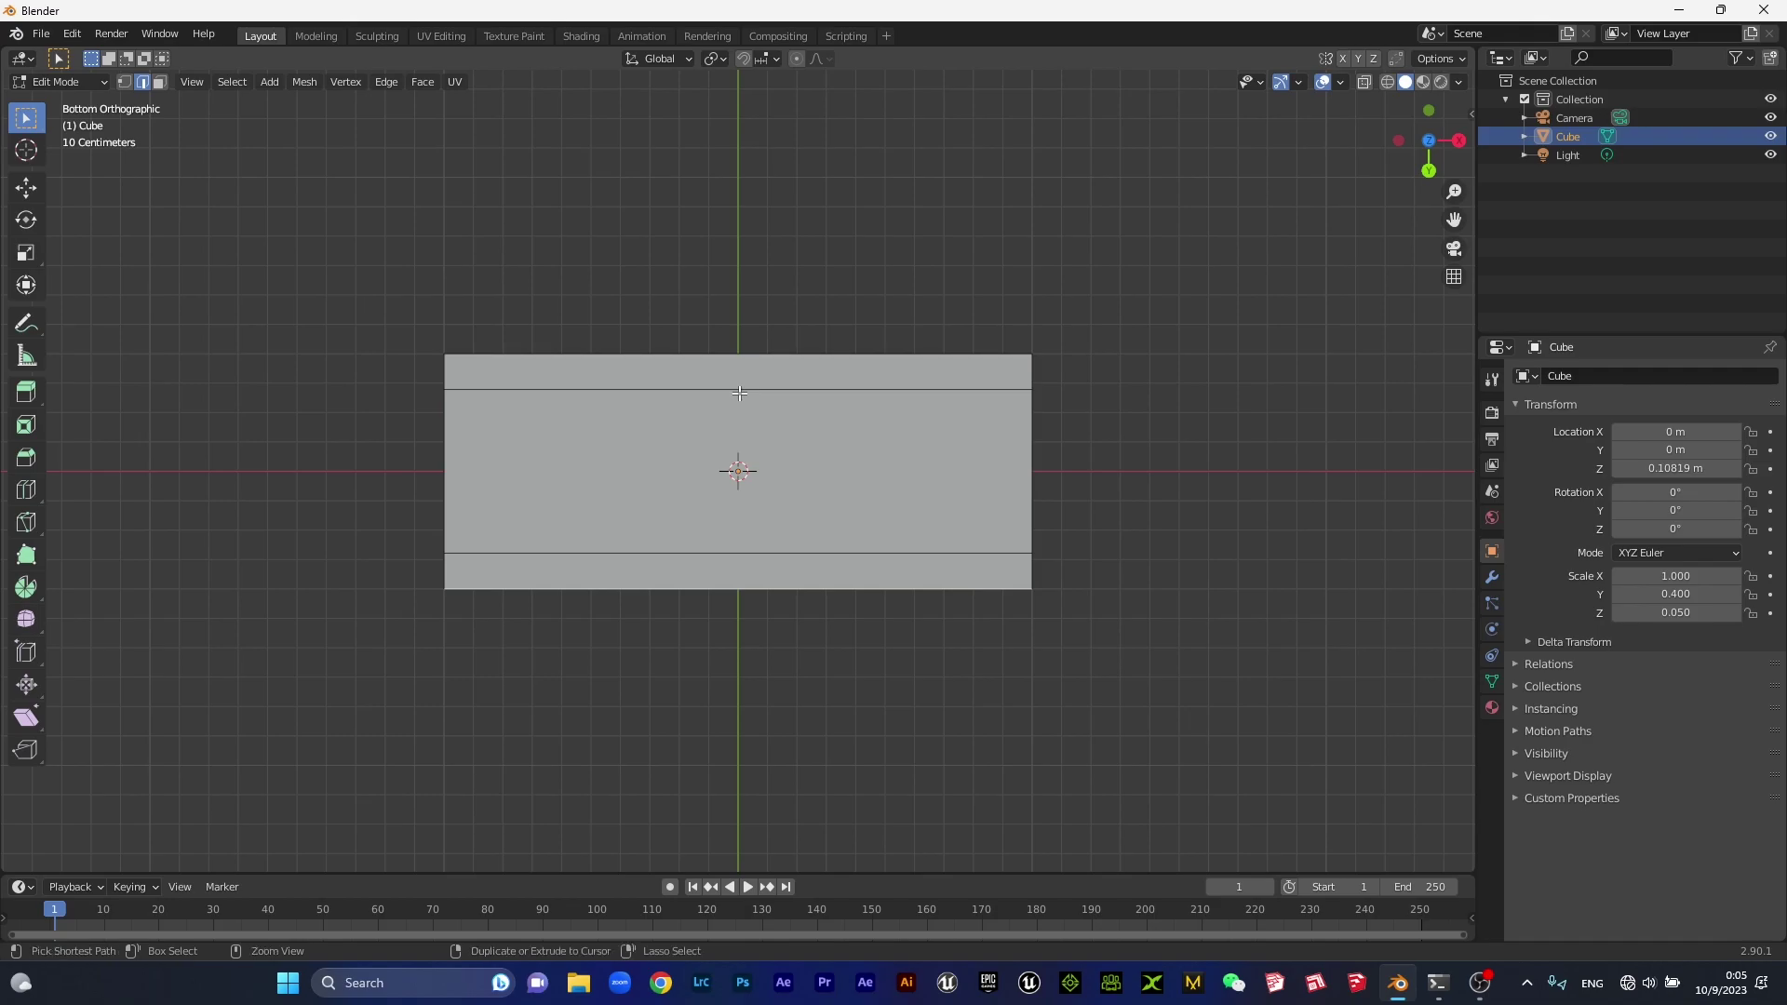
{"action": "key", "text": "ctrl+r"}
{"action": "left_click", "coordinate": [739, 385]}
{"action": "right_click", "coordinate": [737, 377]}
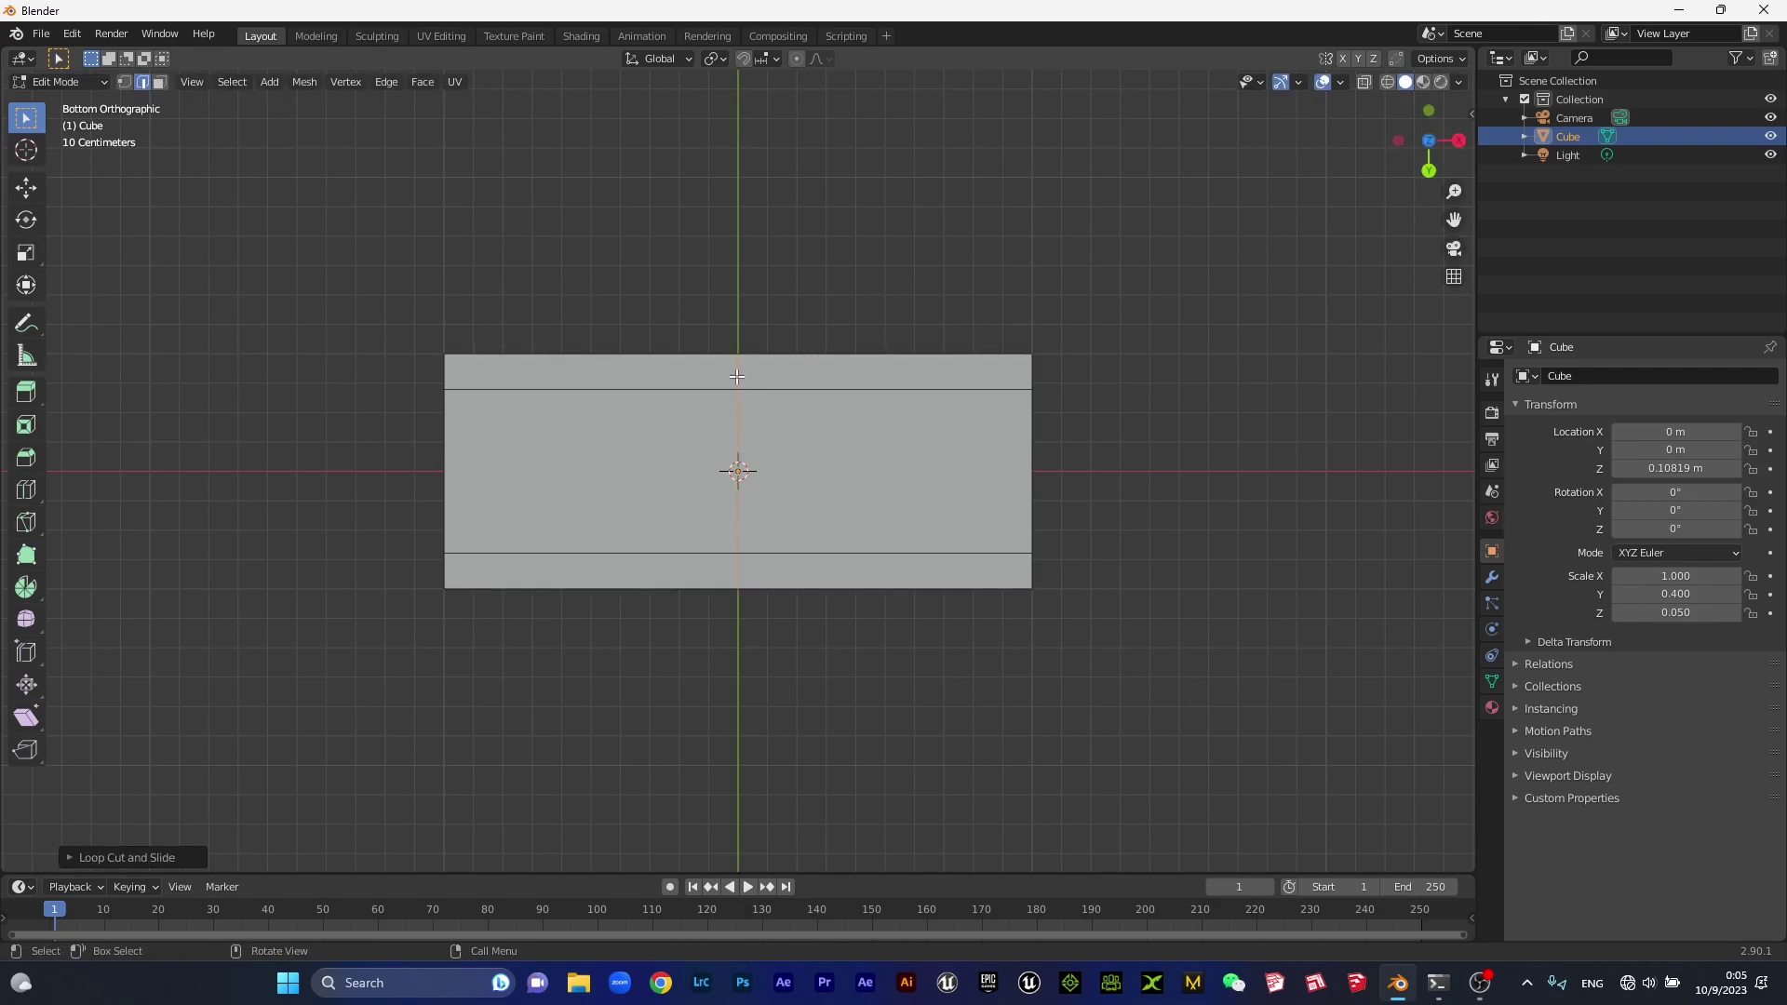
{"action": "key", "text": "ctrl"}
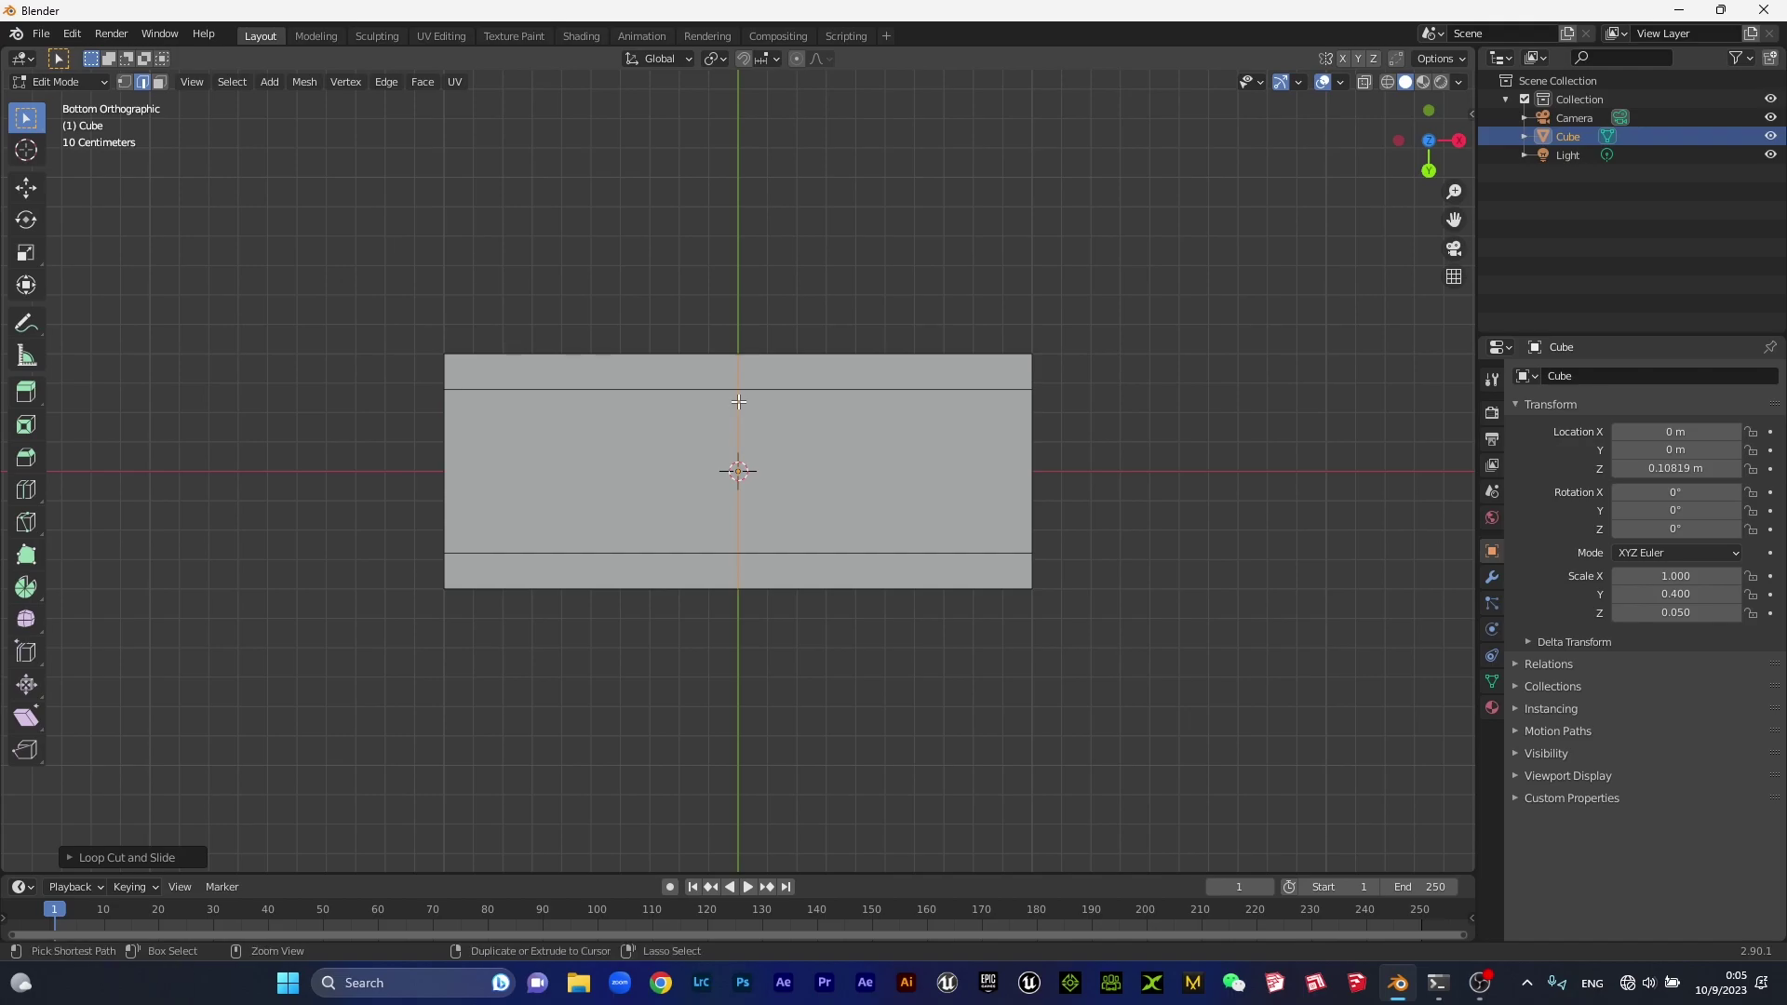
{"action": "key", "text": "ctrl+b"}
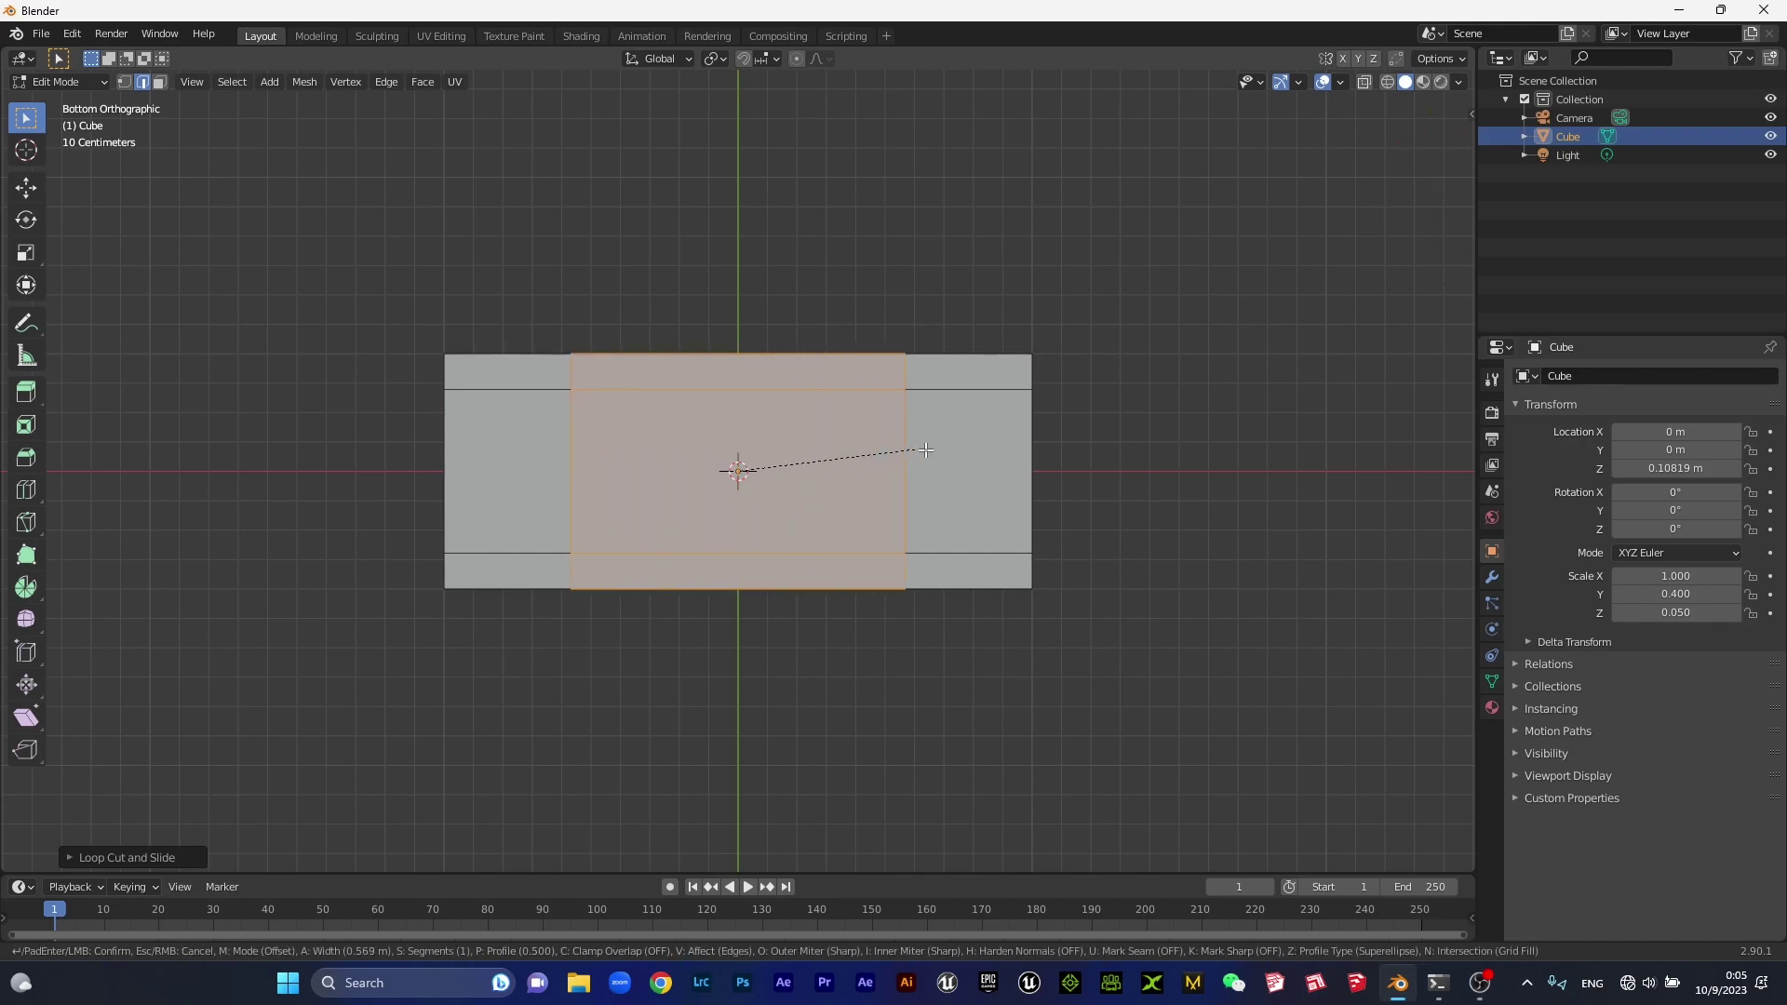
{"action": "left_click", "coordinate": [976, 458]}
{"action": "left_click", "coordinate": [738, 377]}
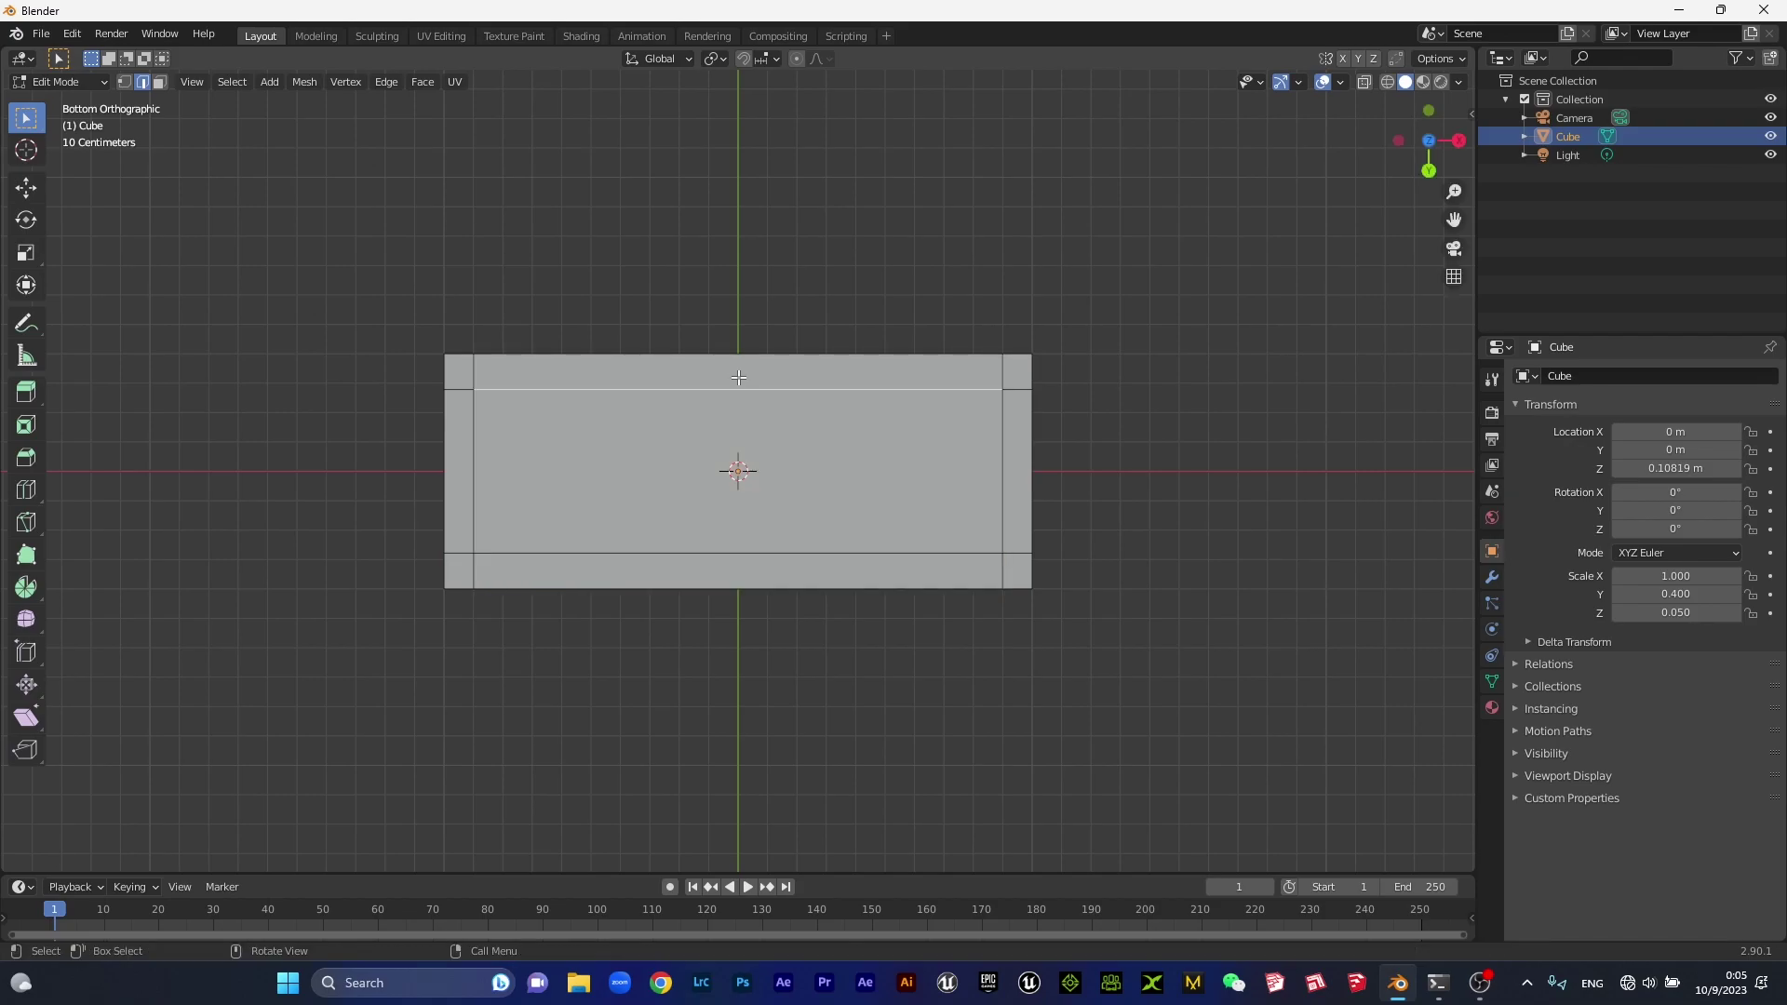
Loop-cut the slab centre crosswise and bevel it into a narrower inner pair of loops.
{"action": "key", "text": "ctrl"}
{"action": "left_click", "coordinate": [33, 493]}
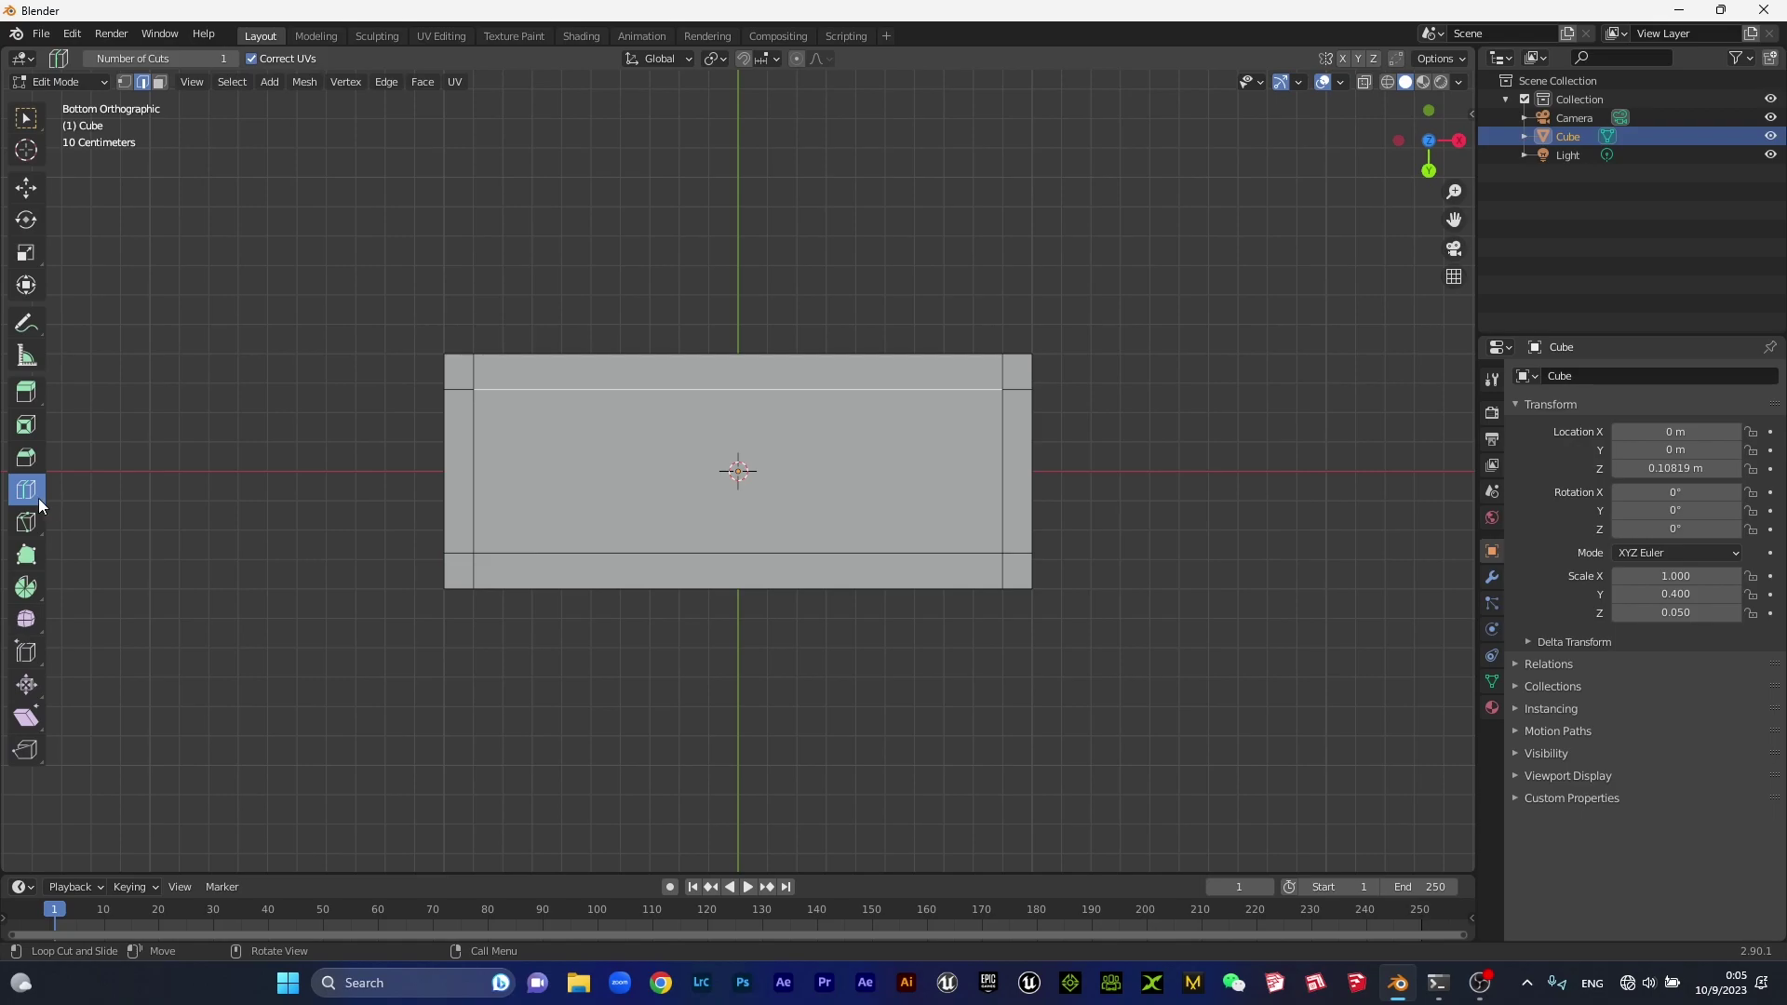
{"action": "left_click", "coordinate": [737, 387]}
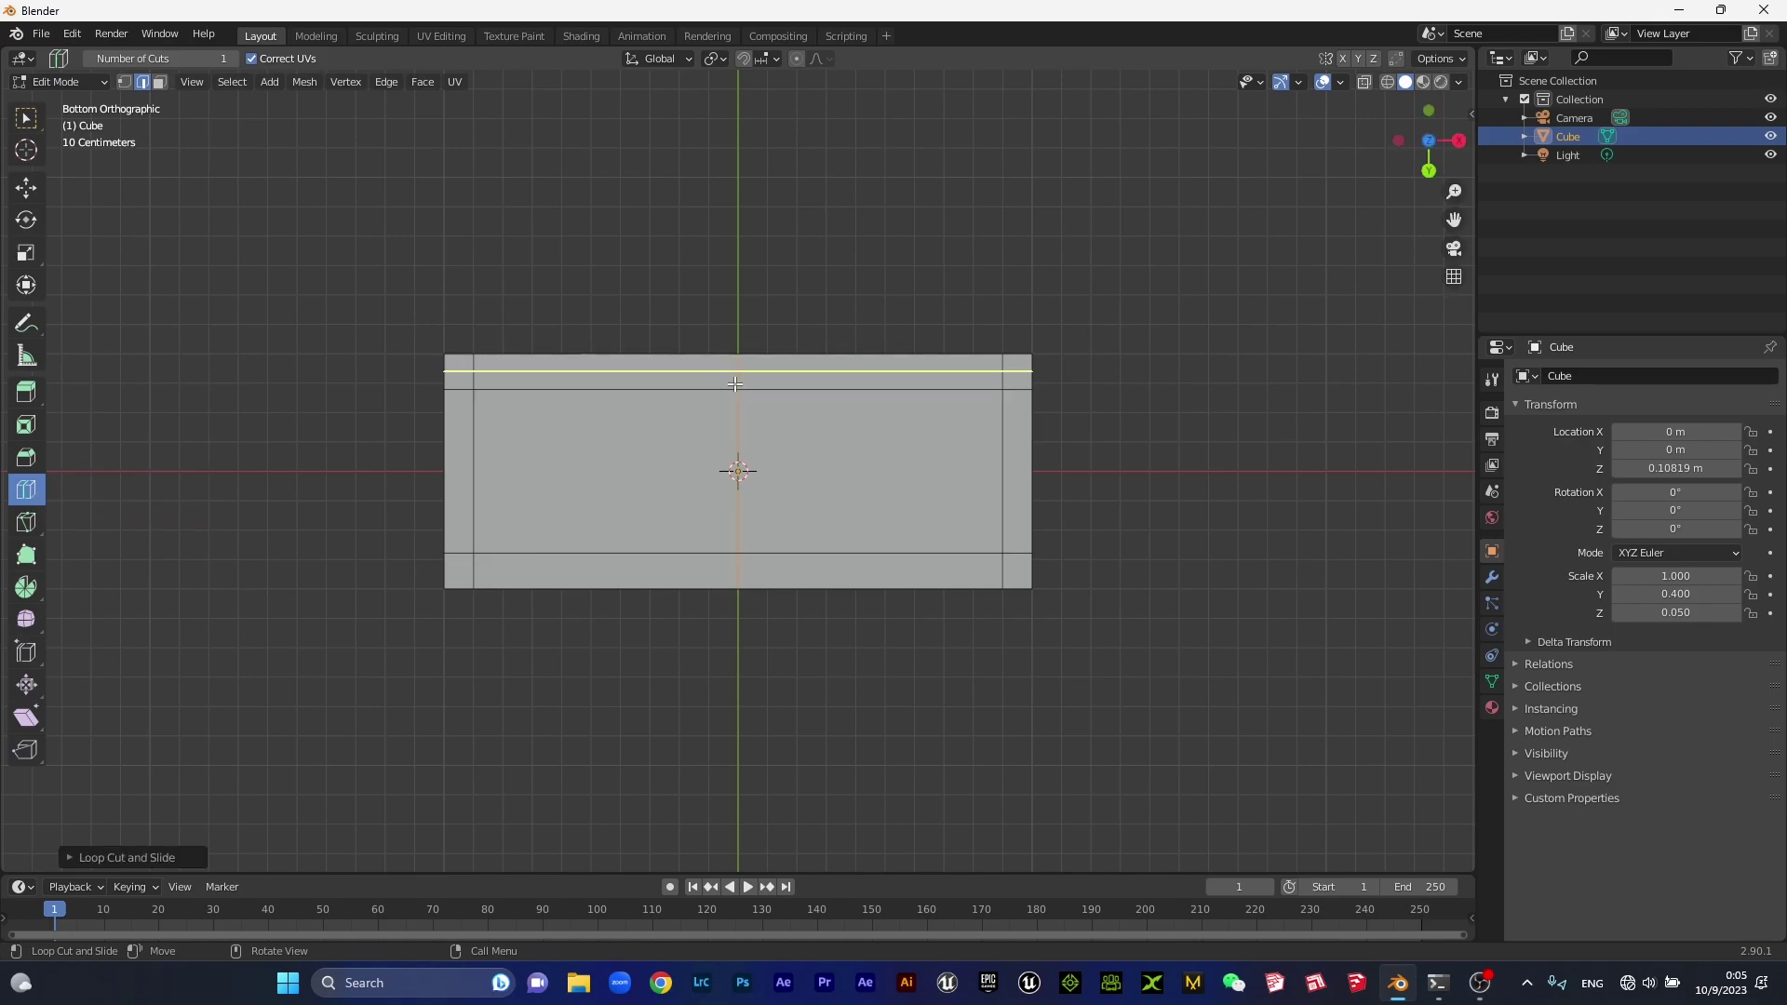
{"action": "key", "text": "ctrl"}
{"action": "key", "text": "ctrl+b"}
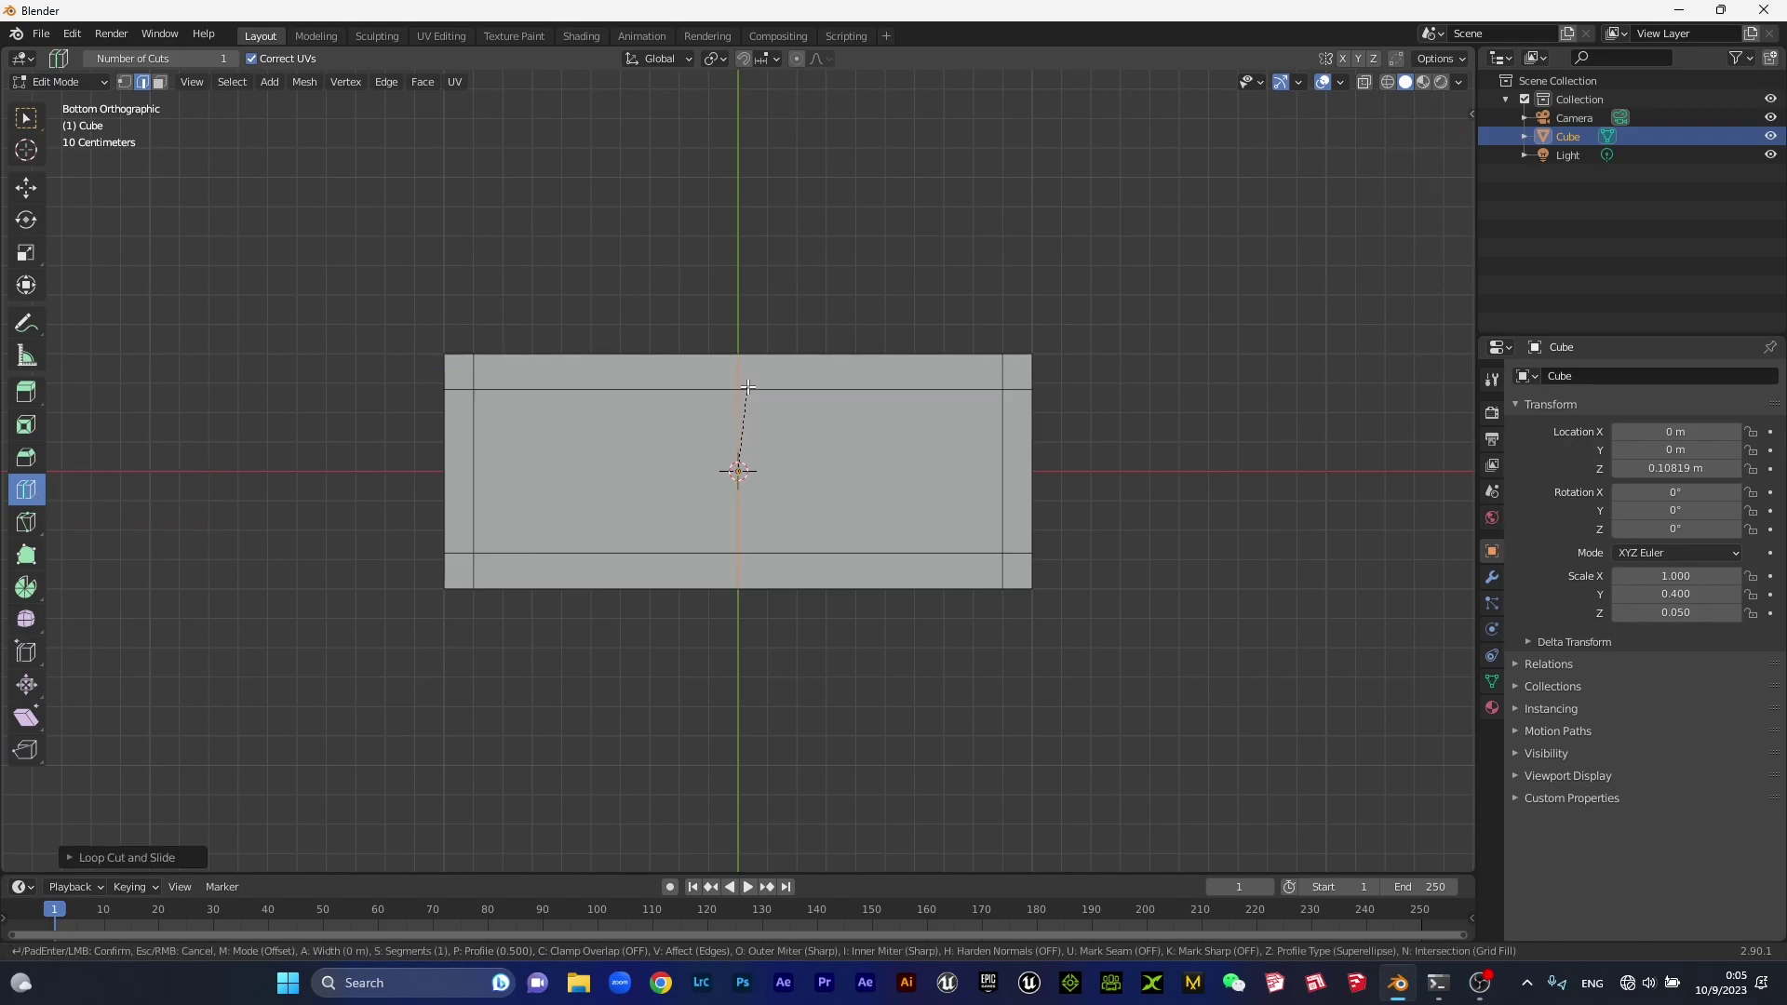
{"action": "left_click", "coordinate": [962, 449]}
Switch to face select and select the slab's central band of faces.
{"action": "key", "text": "3"}
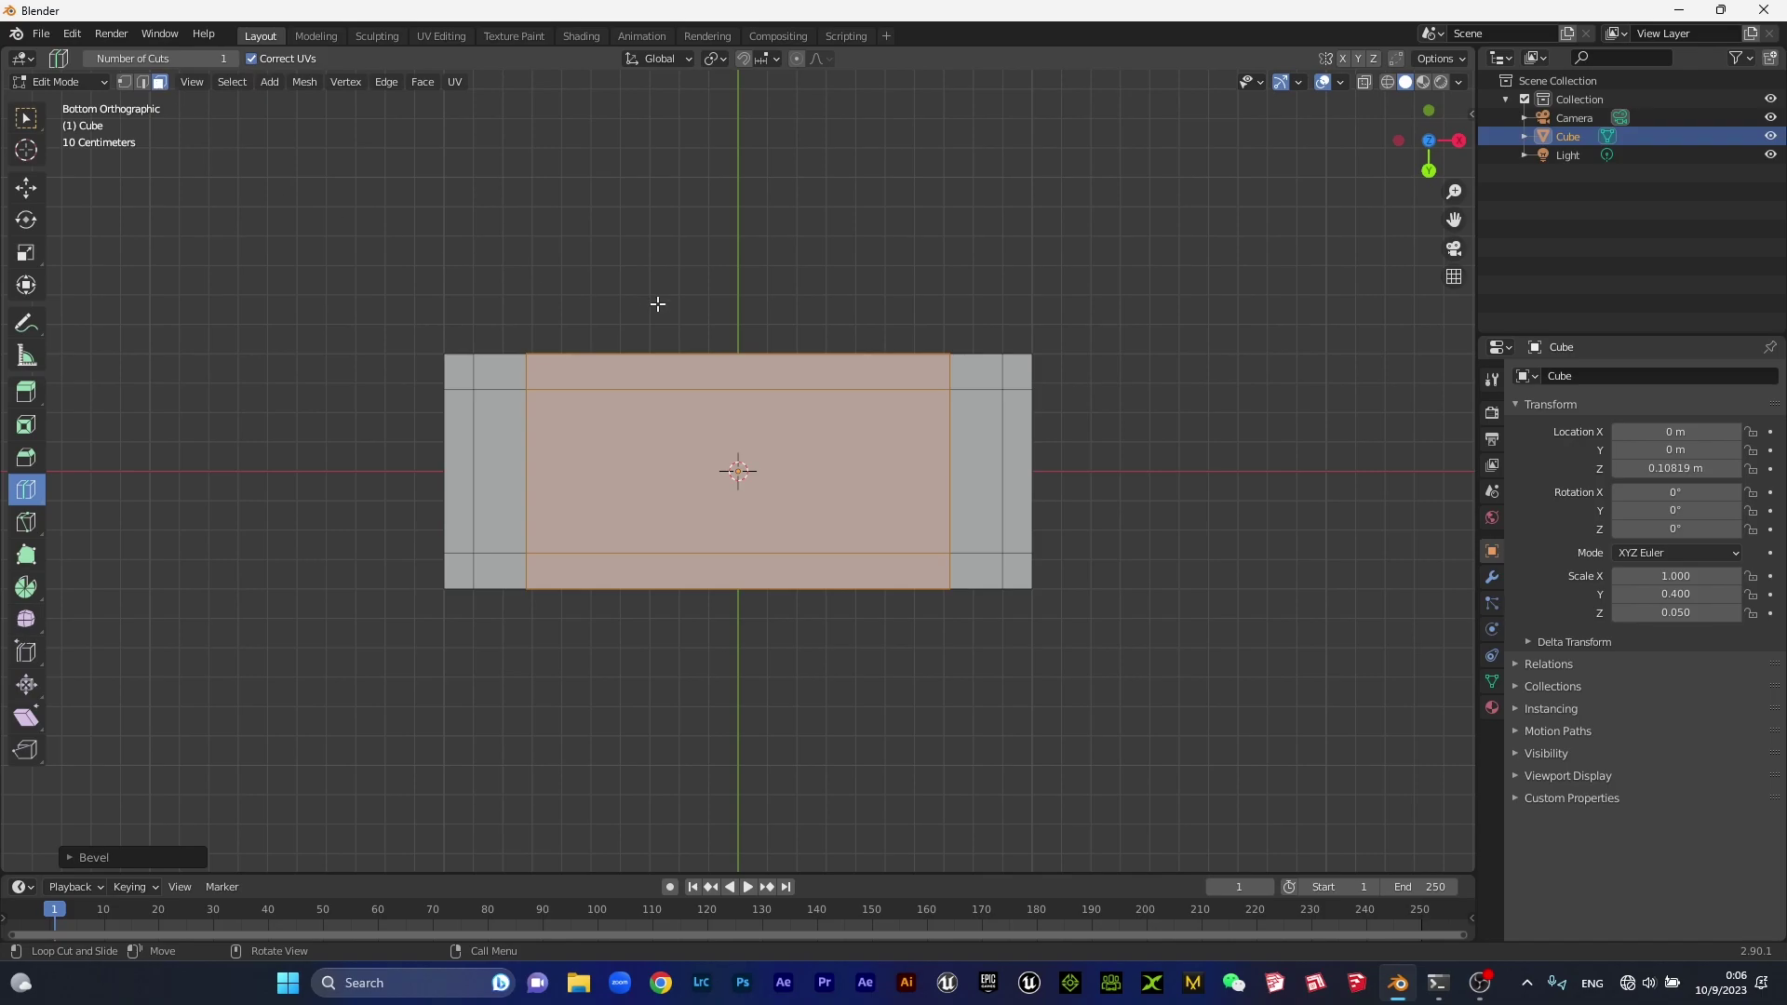
{"action": "left_click", "coordinate": [512, 438]}
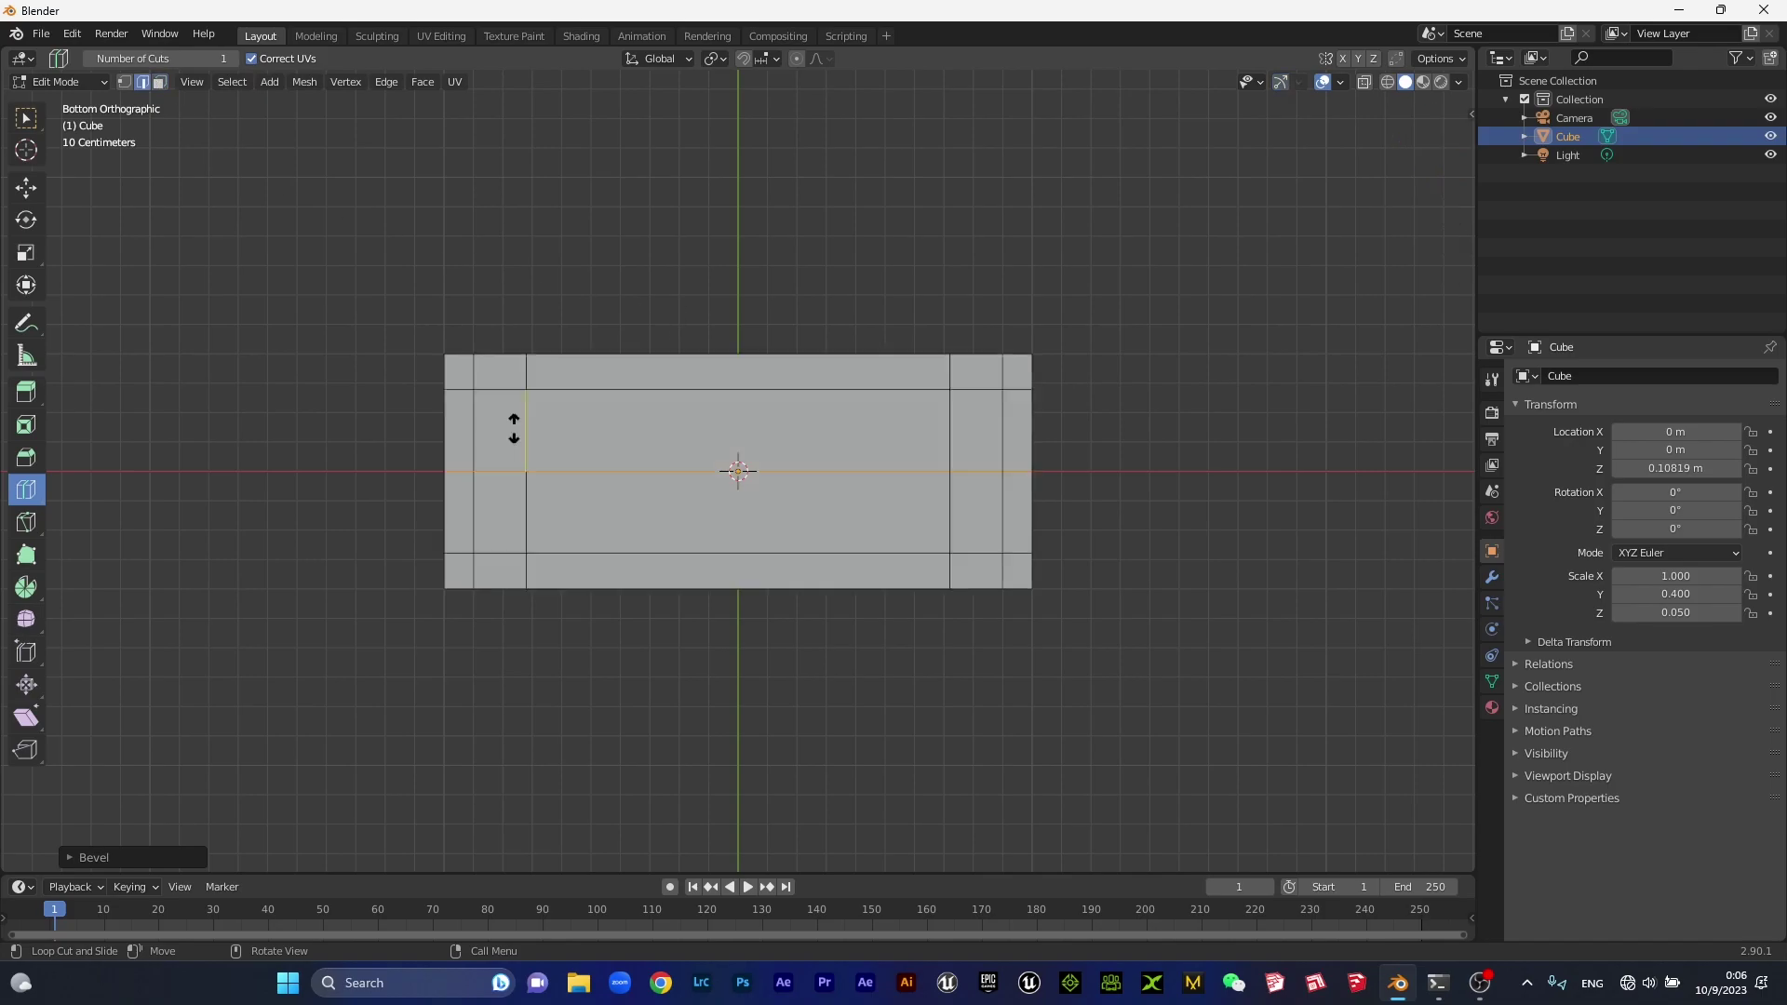
{"action": "left_click", "coordinate": [160, 84]}
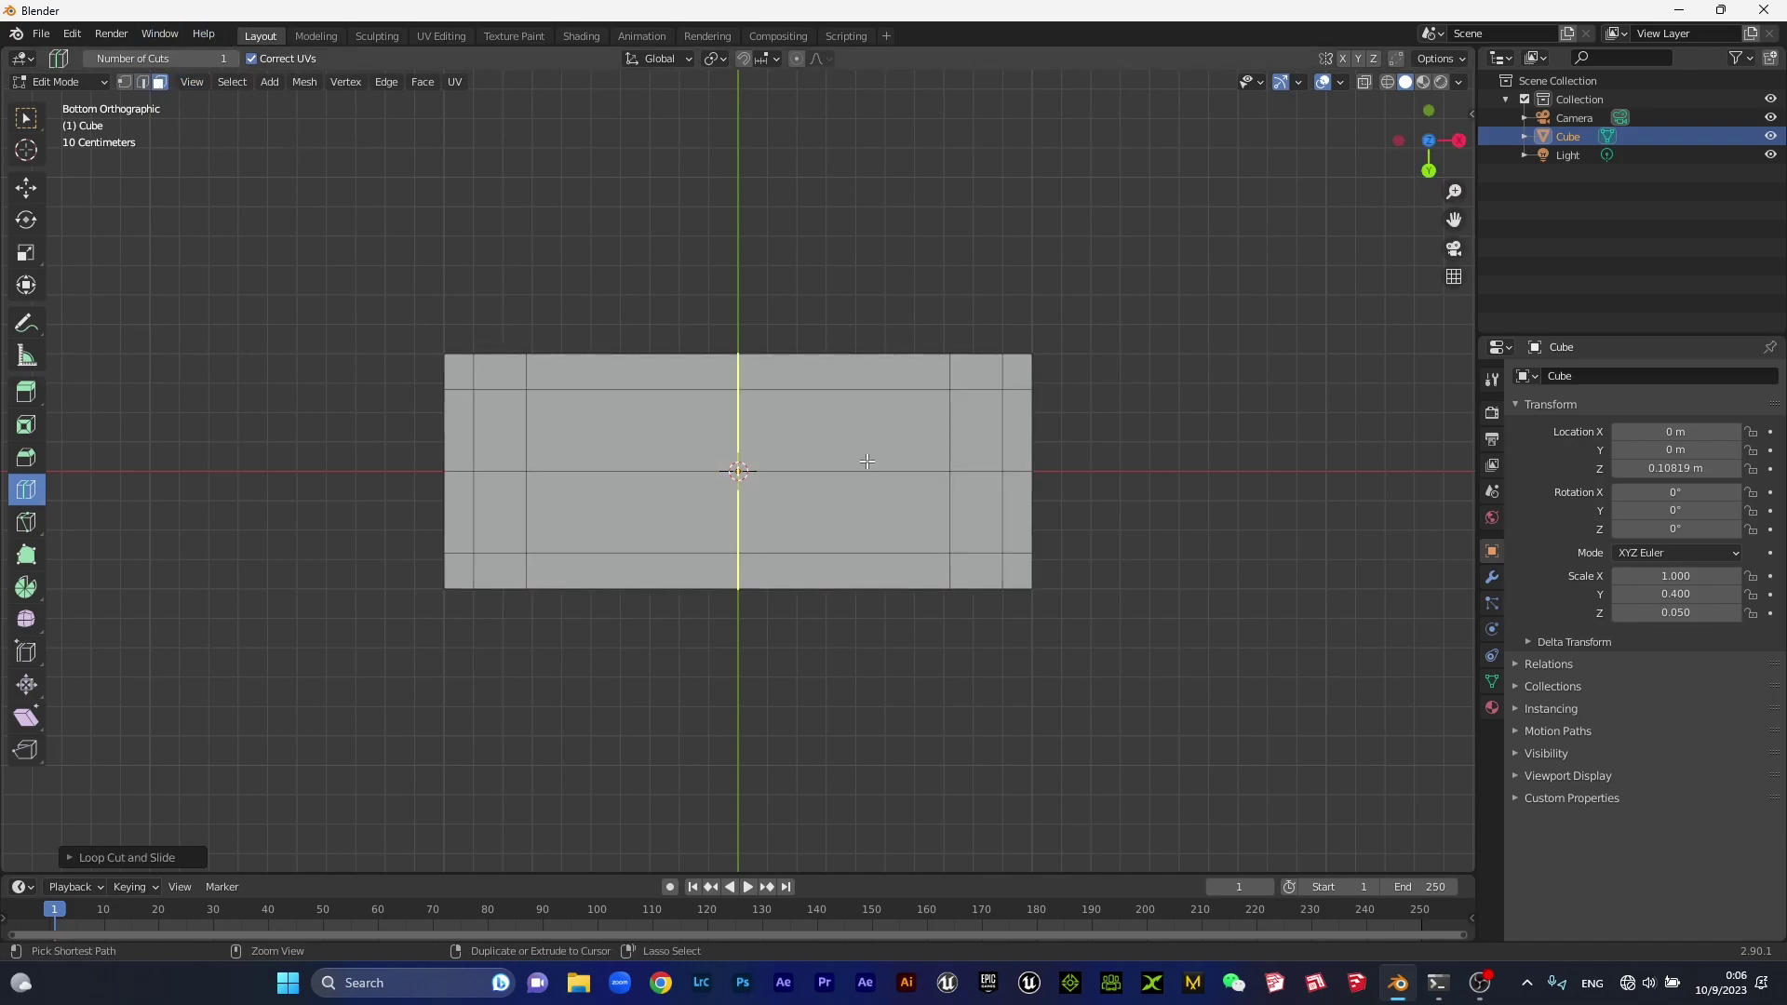
{"action": "left_click", "coordinate": [738, 468], "text": "alt"}
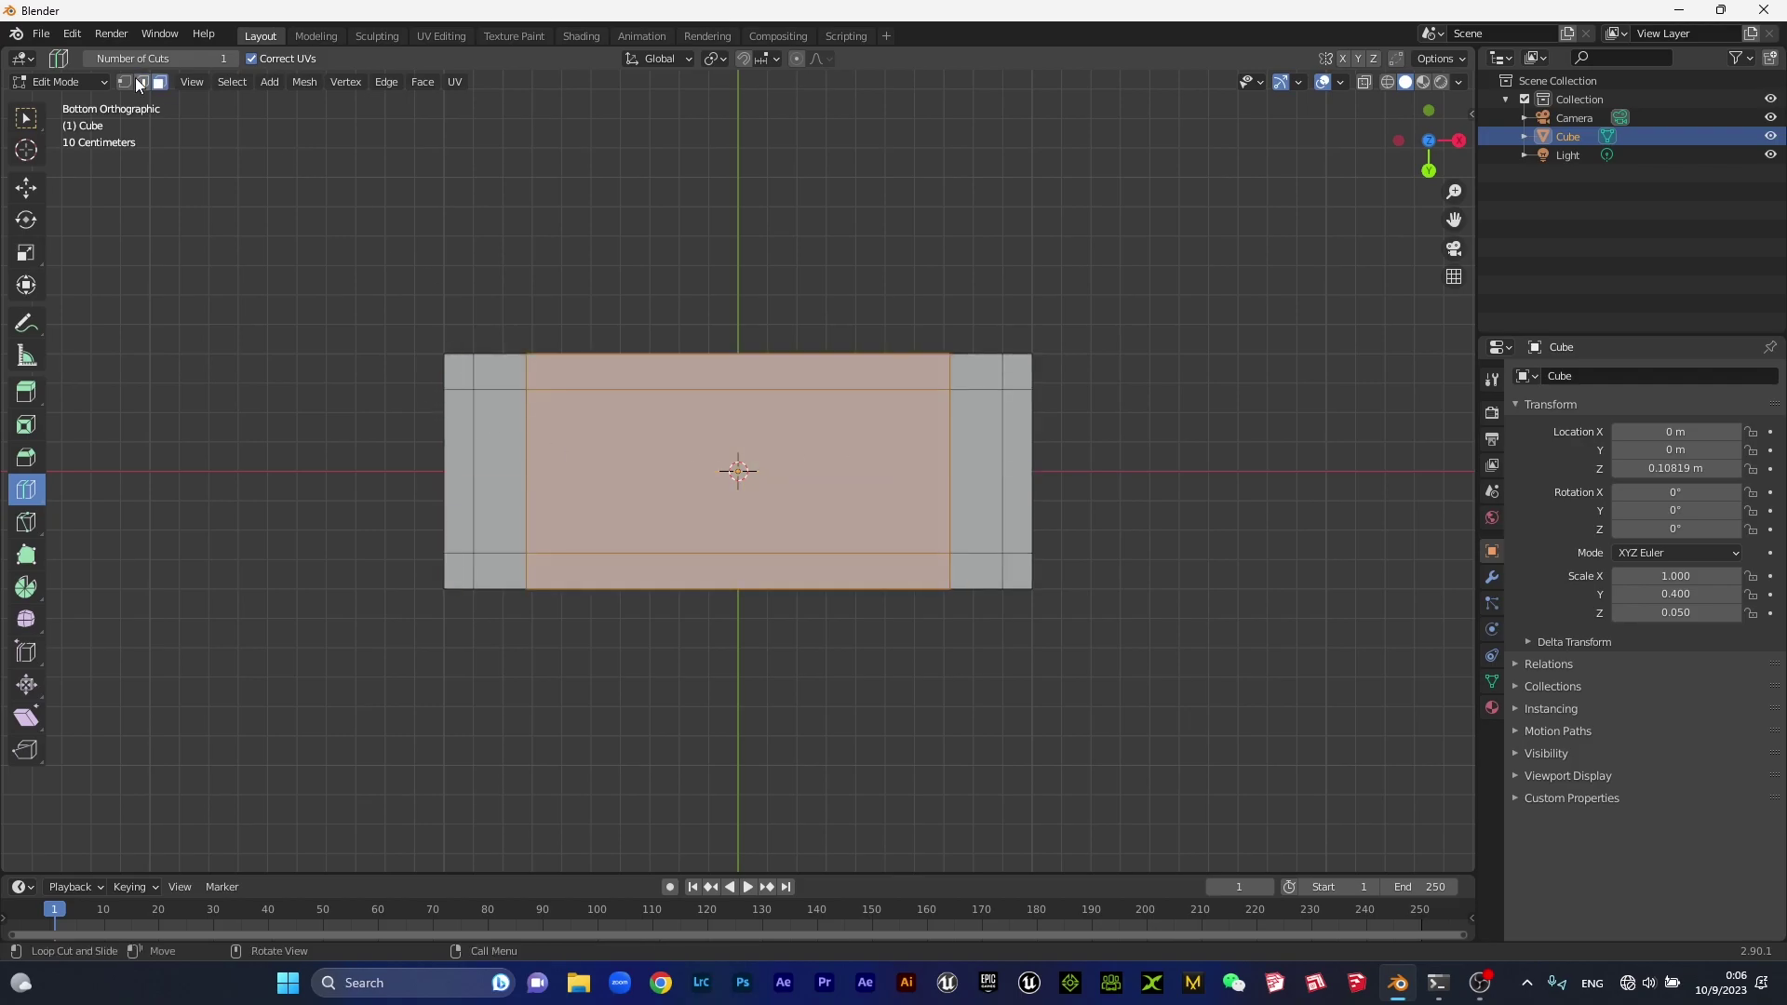
Select the face strips near both ends of the slab and view from the front.
{"action": "left_click", "coordinate": [28, 191]}
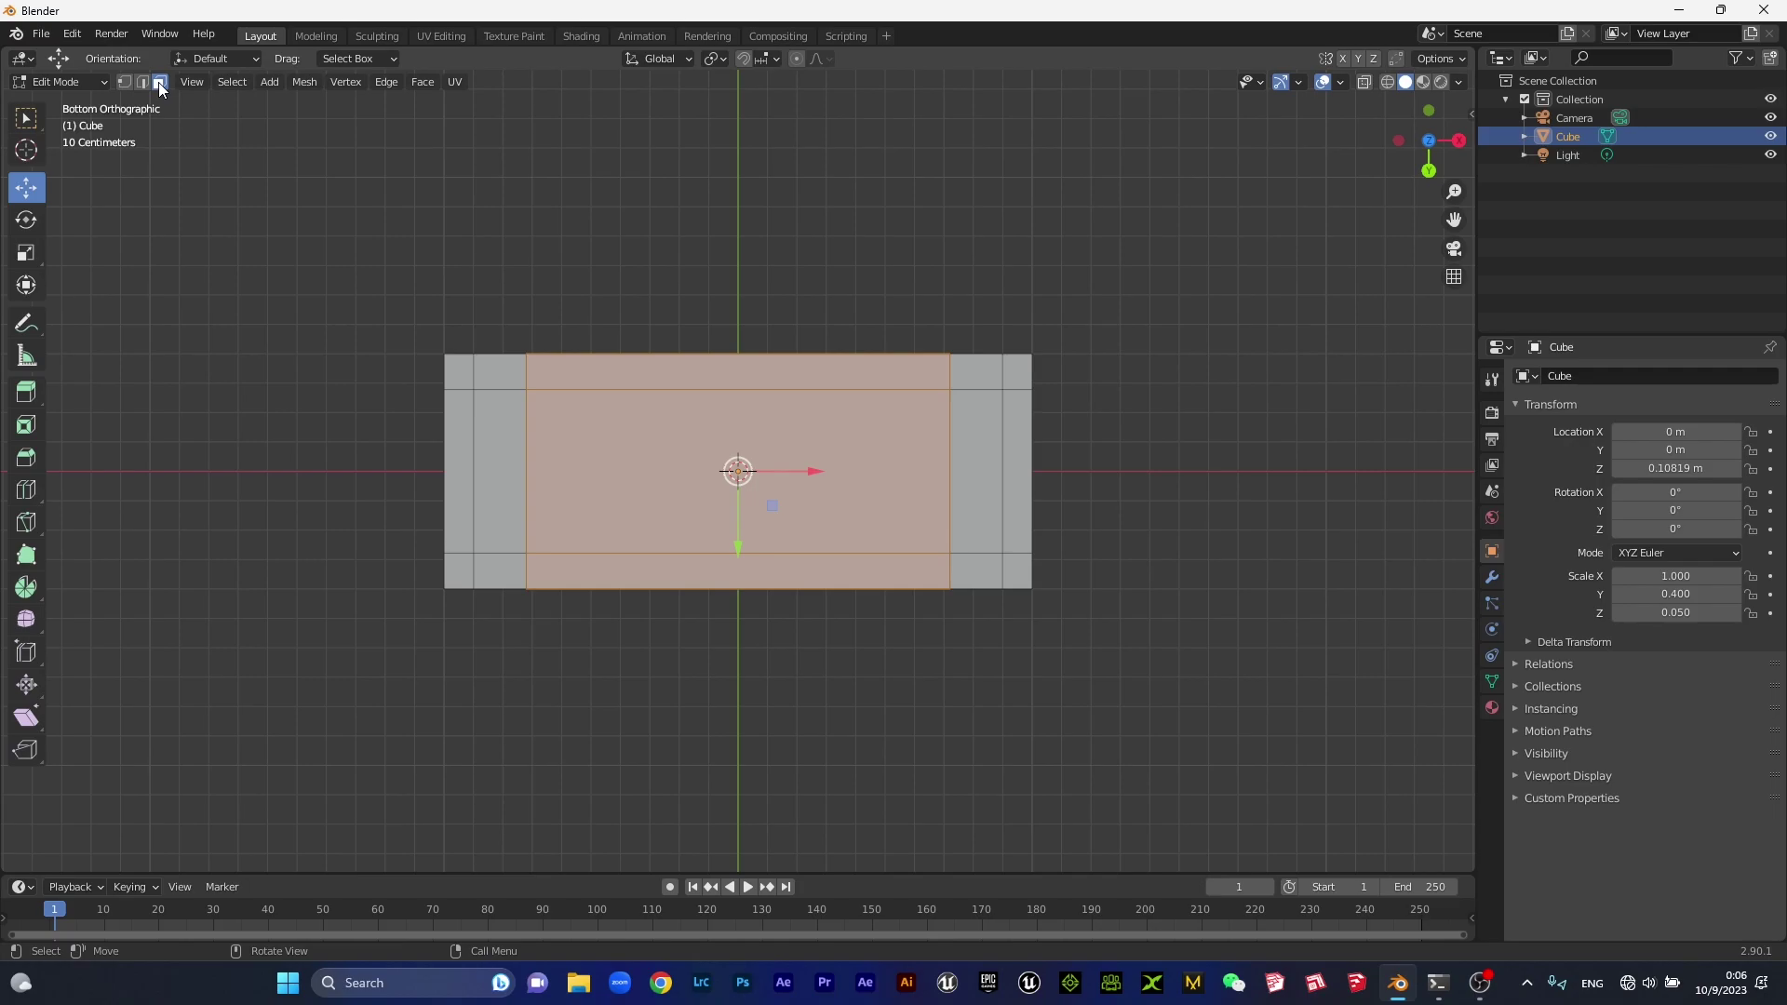
{"action": "left_click", "coordinate": [511, 460]}
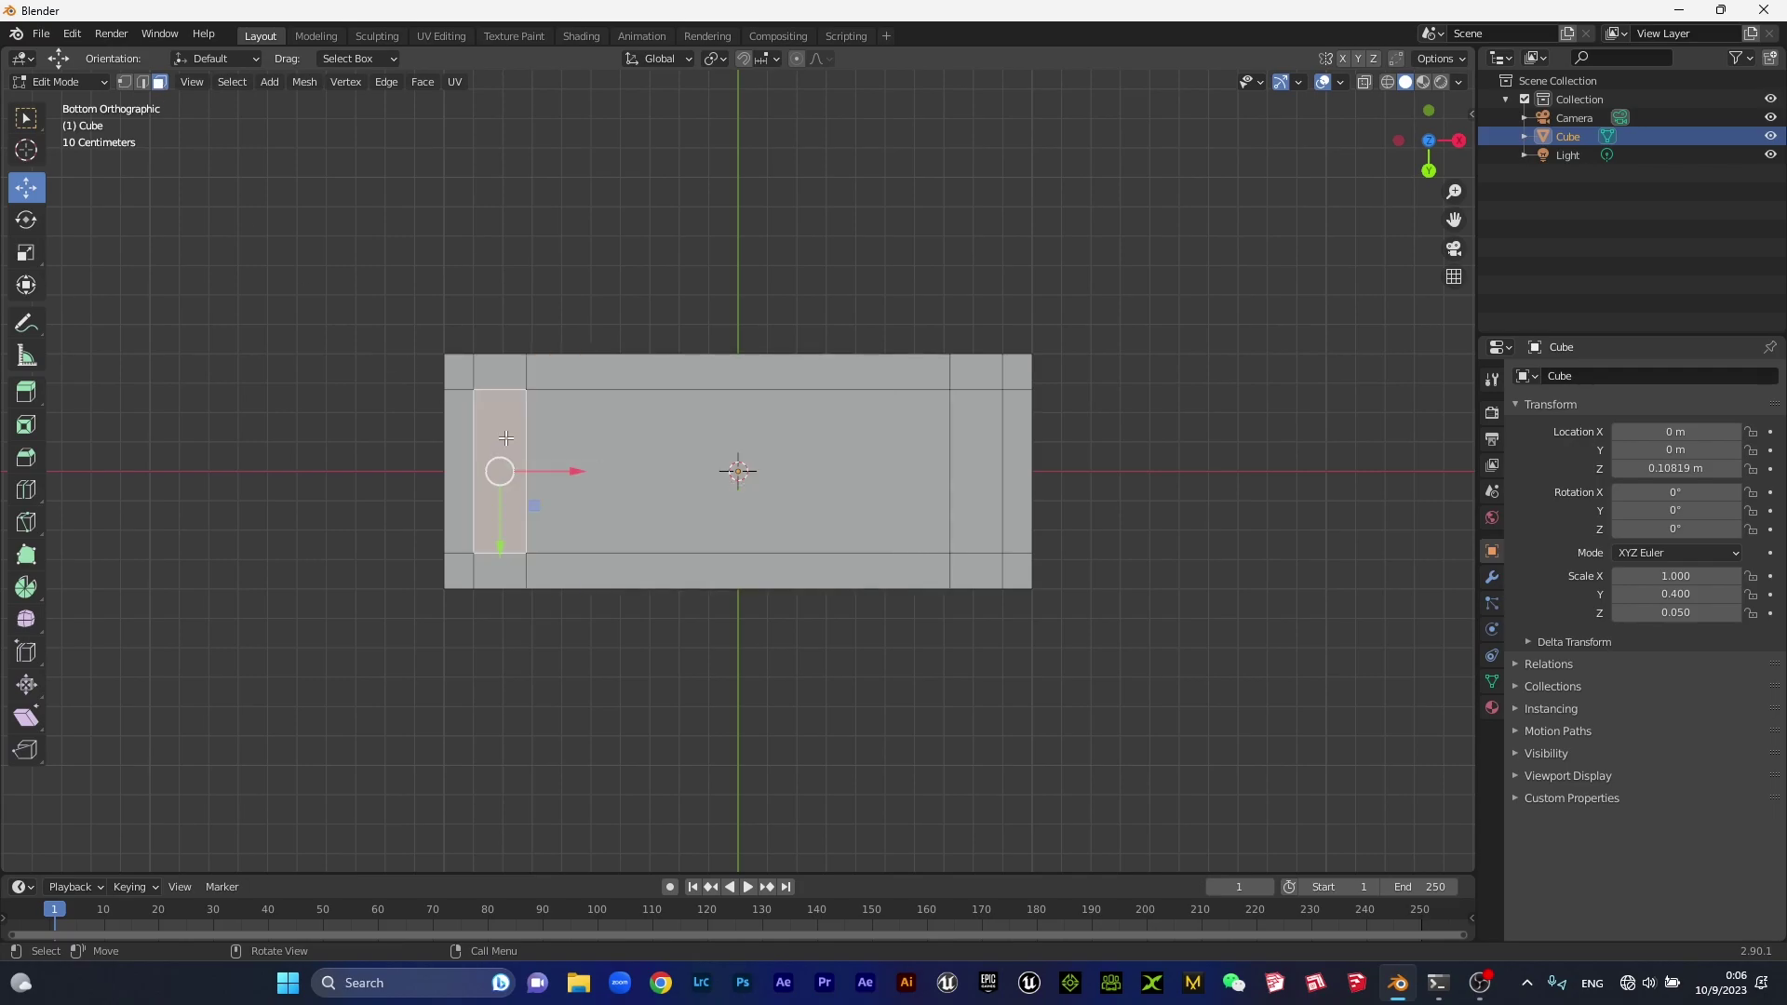
{"action": "left_click", "coordinate": [977, 452], "text": "shift"}
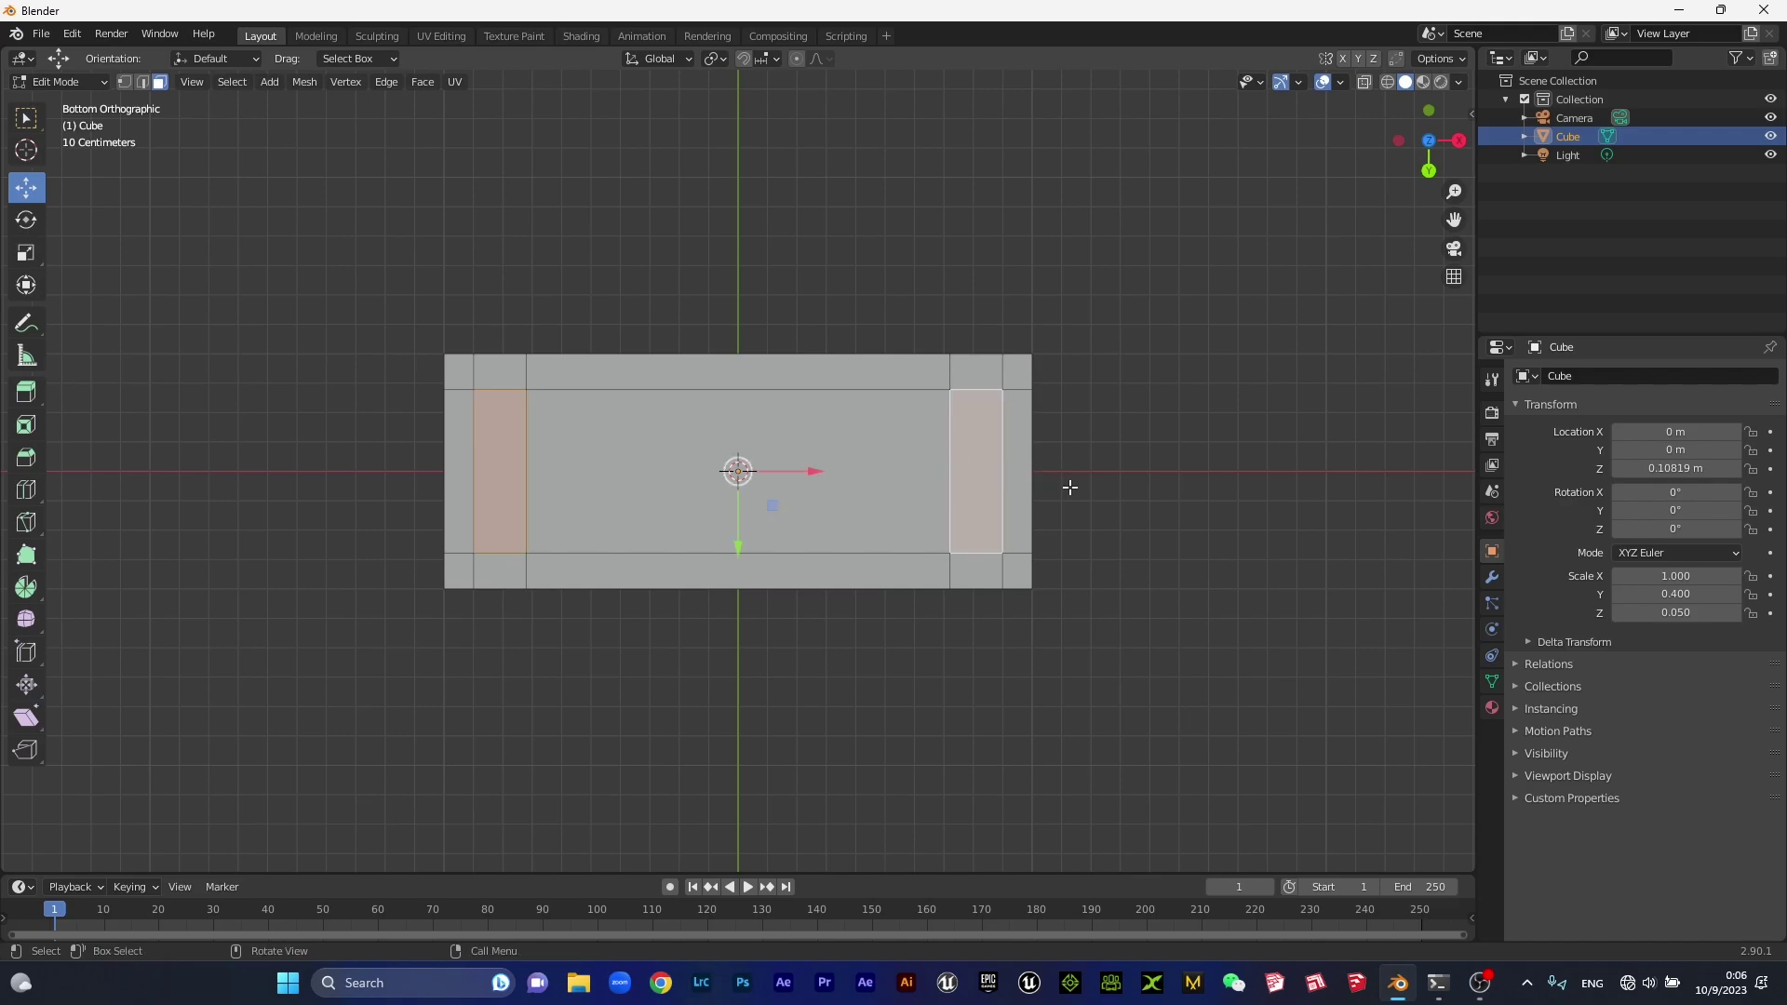
{"action": "key", "text": "KP_1"}
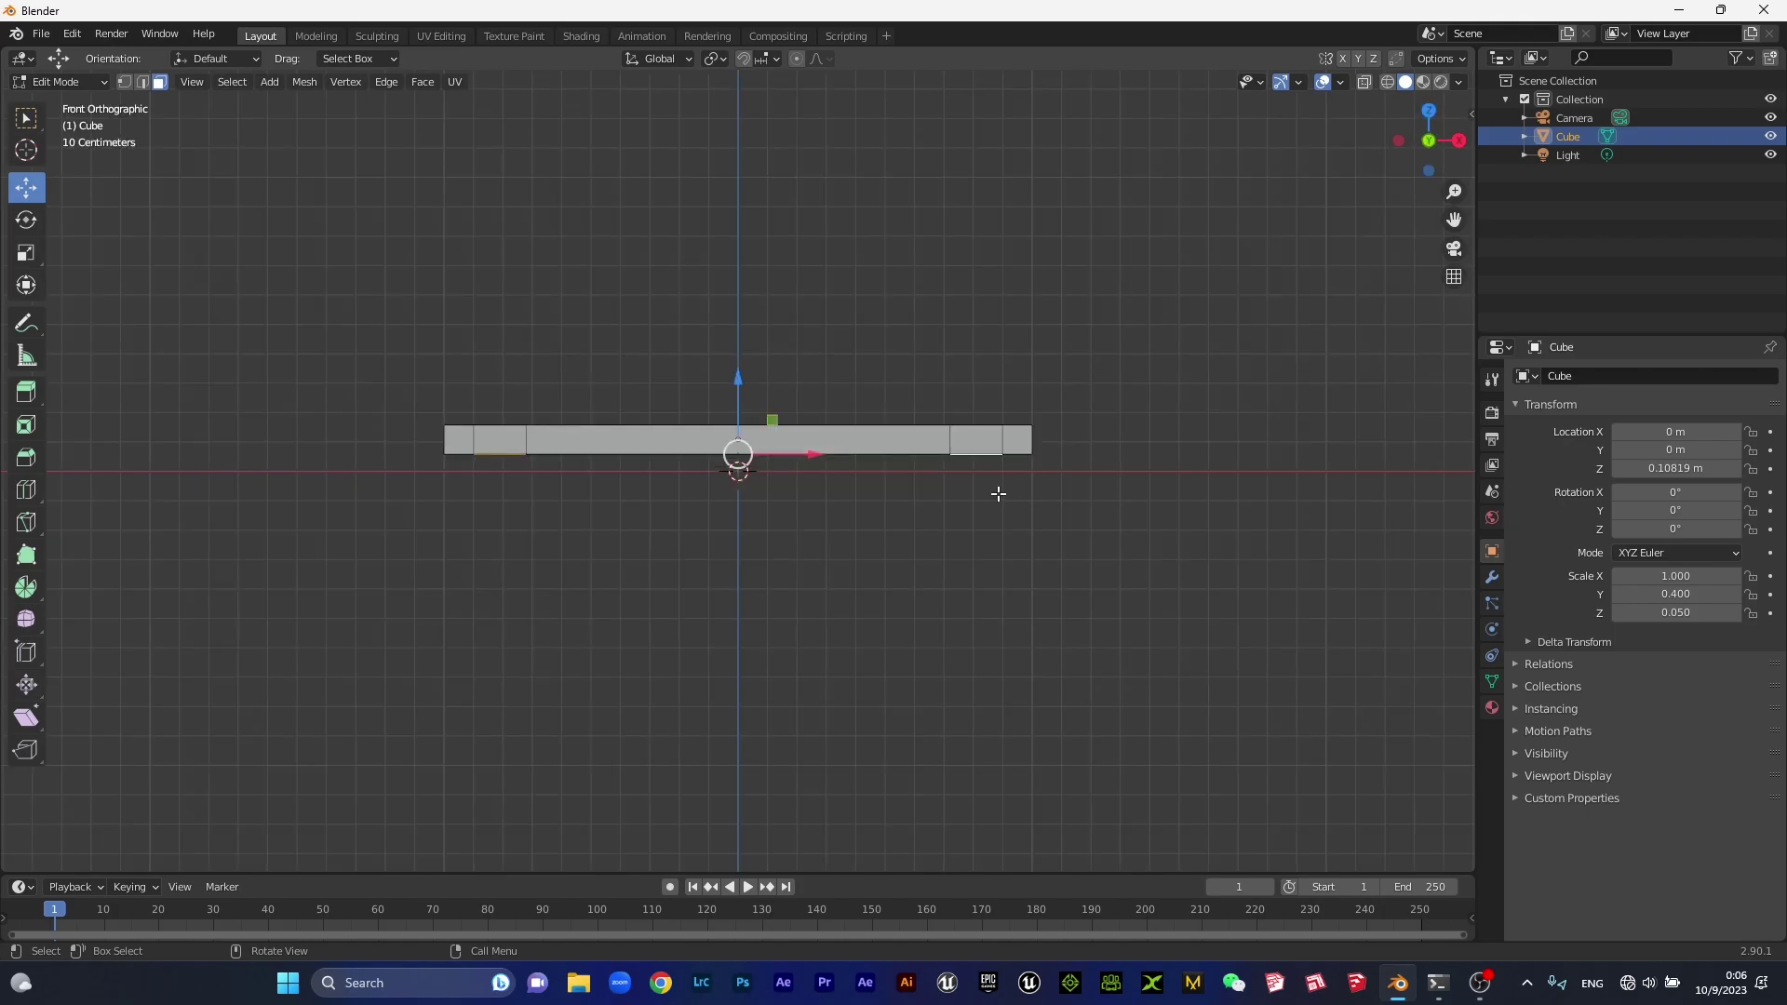
Extrude both end strips downward into legs and orbit to check them.
{"action": "left_click", "coordinate": [30, 395]}
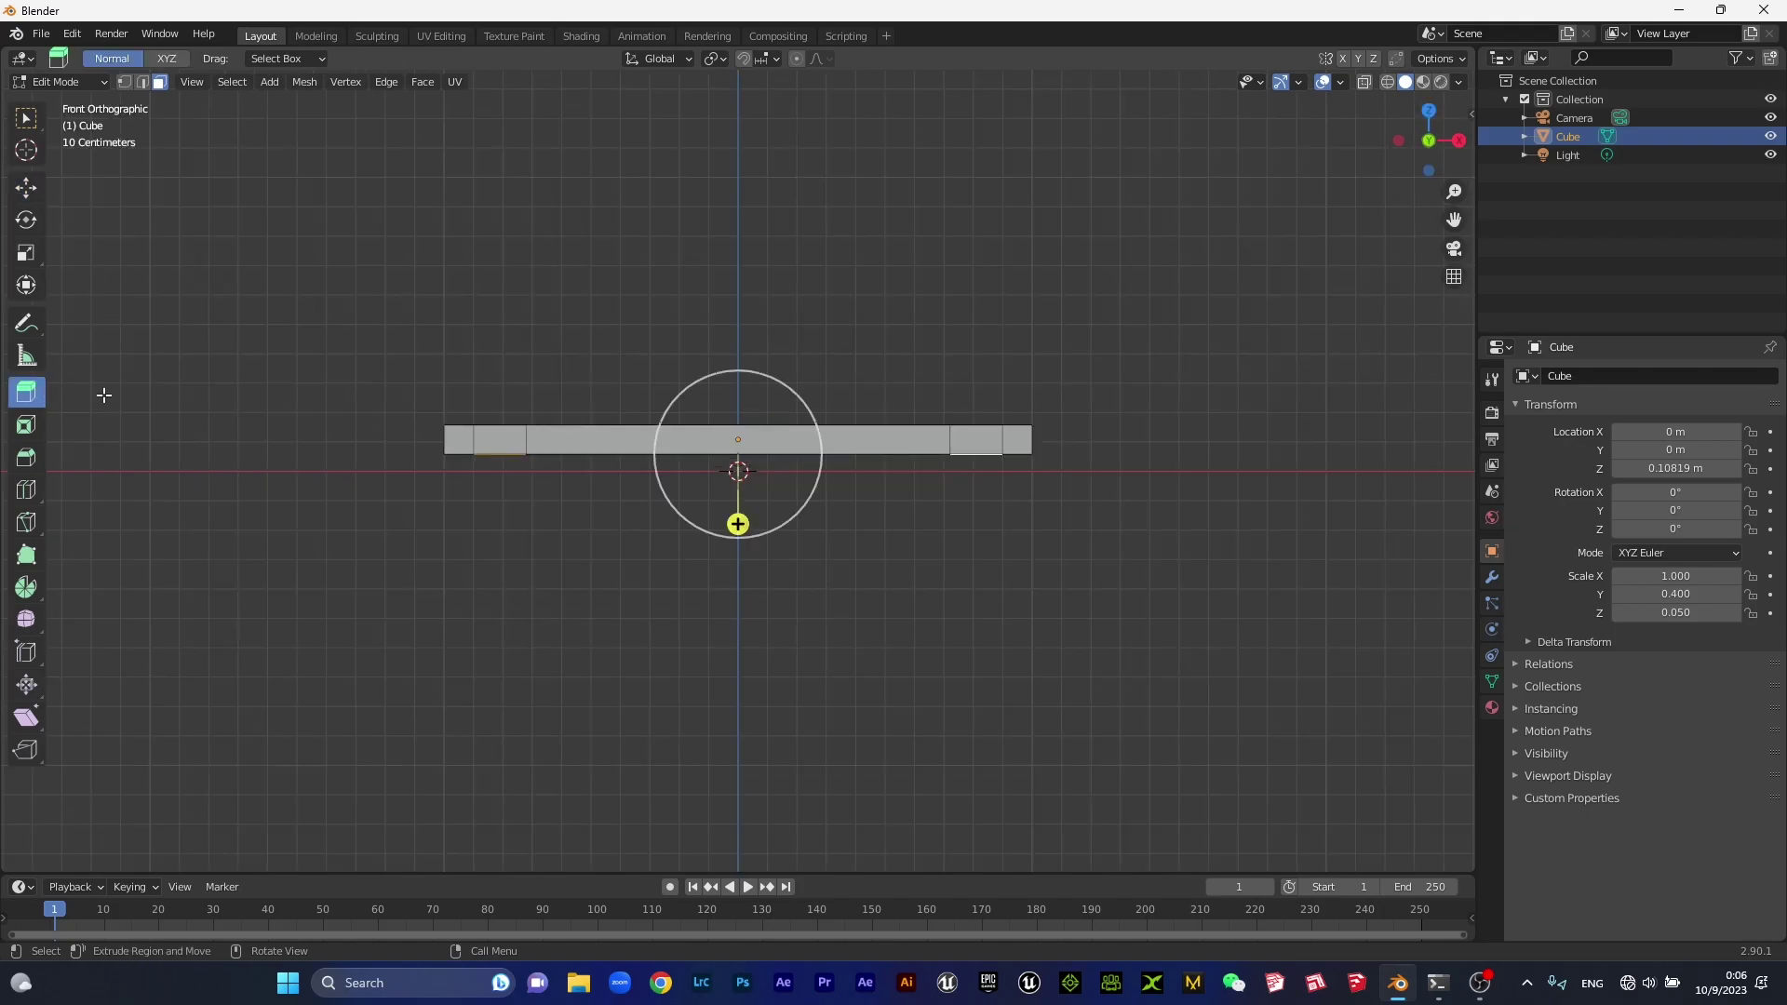
{"action": "left_click_drag", "start_coordinate": [738, 522], "coordinate": [752, 639]}
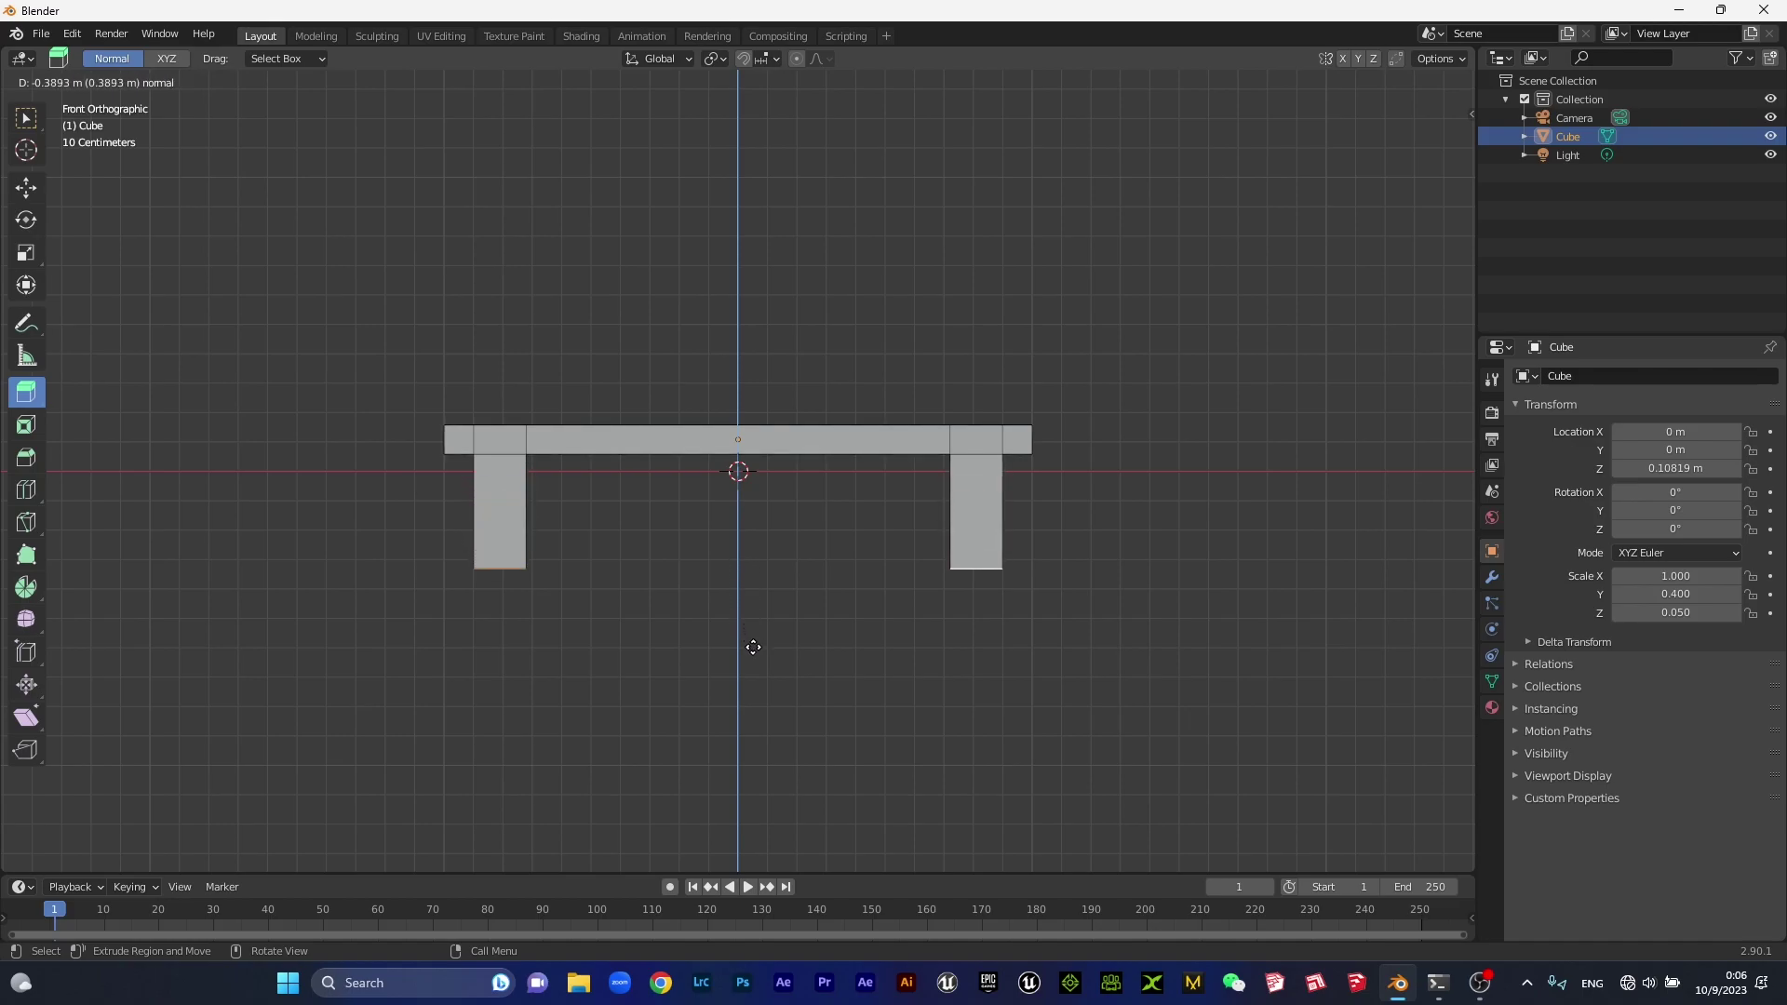
{"action": "left_click_drag", "start_coordinate": [753, 641], "coordinate": [750, 668]}
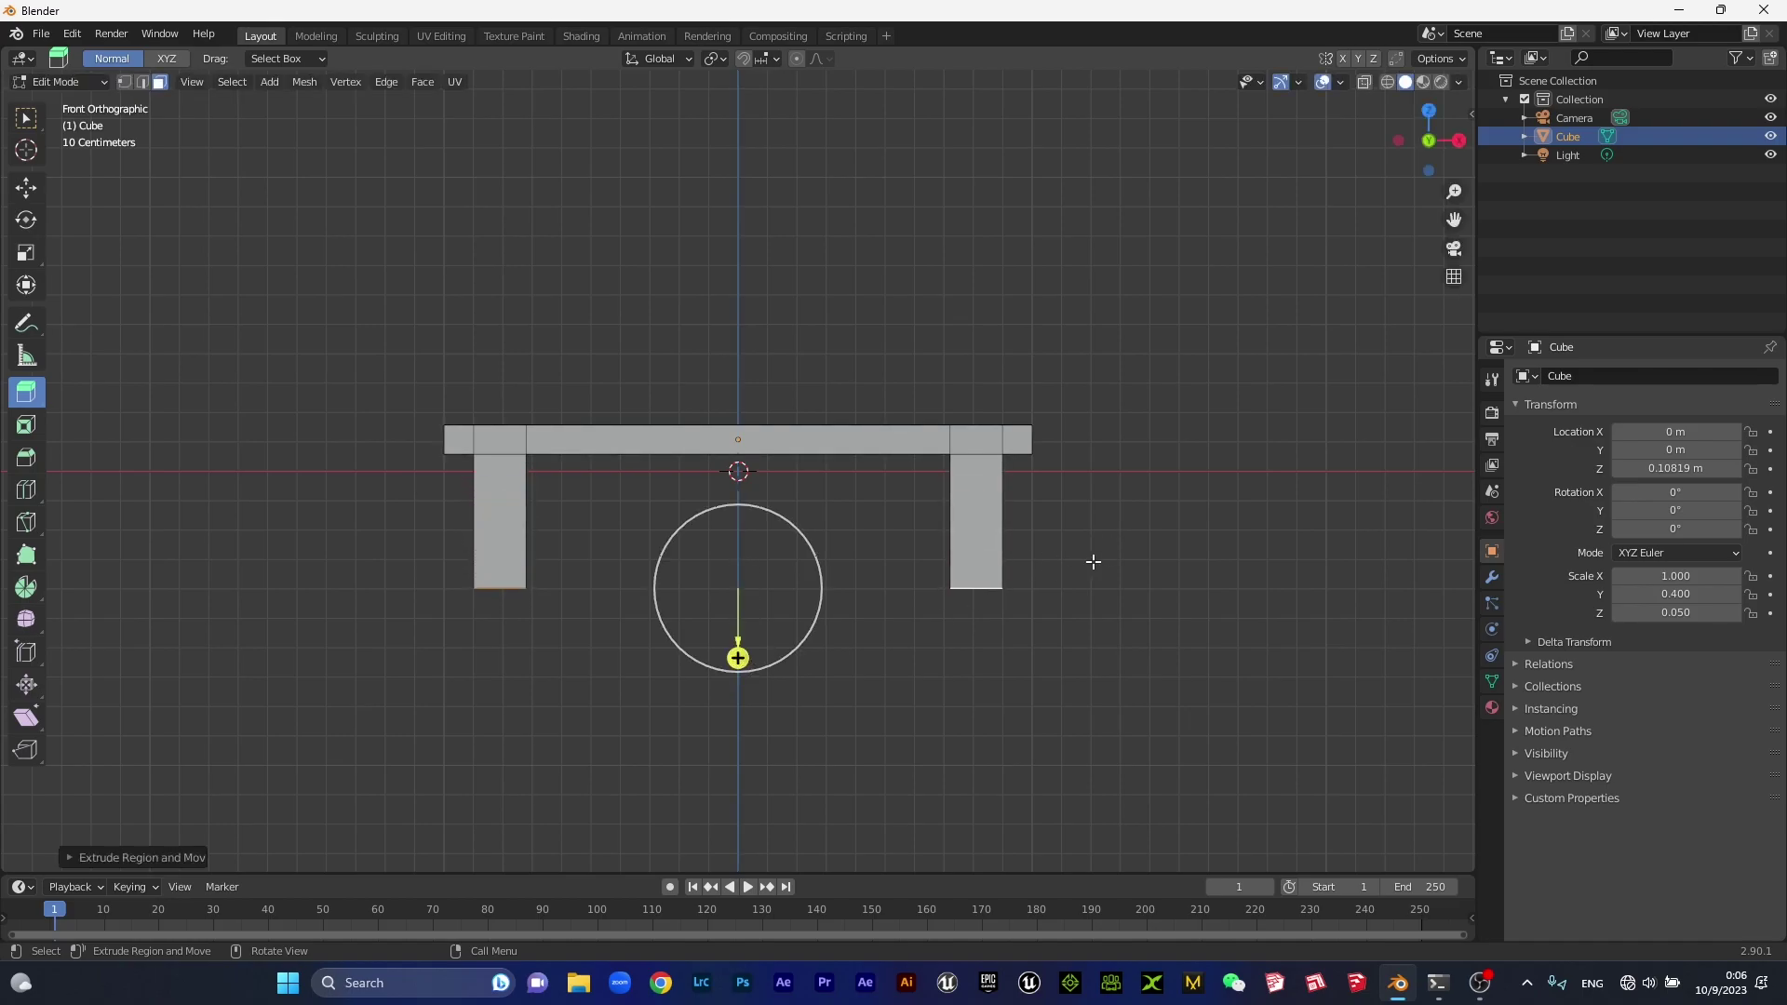
{"action": "mouse_move", "coordinate": [1092, 559]}
{"action": "middle_mouse_down"}
{"action": "mouse_move", "coordinate": [651, 573]}
{"action": "mouse_move", "coordinate": [493, 513]}
{"action": "middle_mouse_up"}
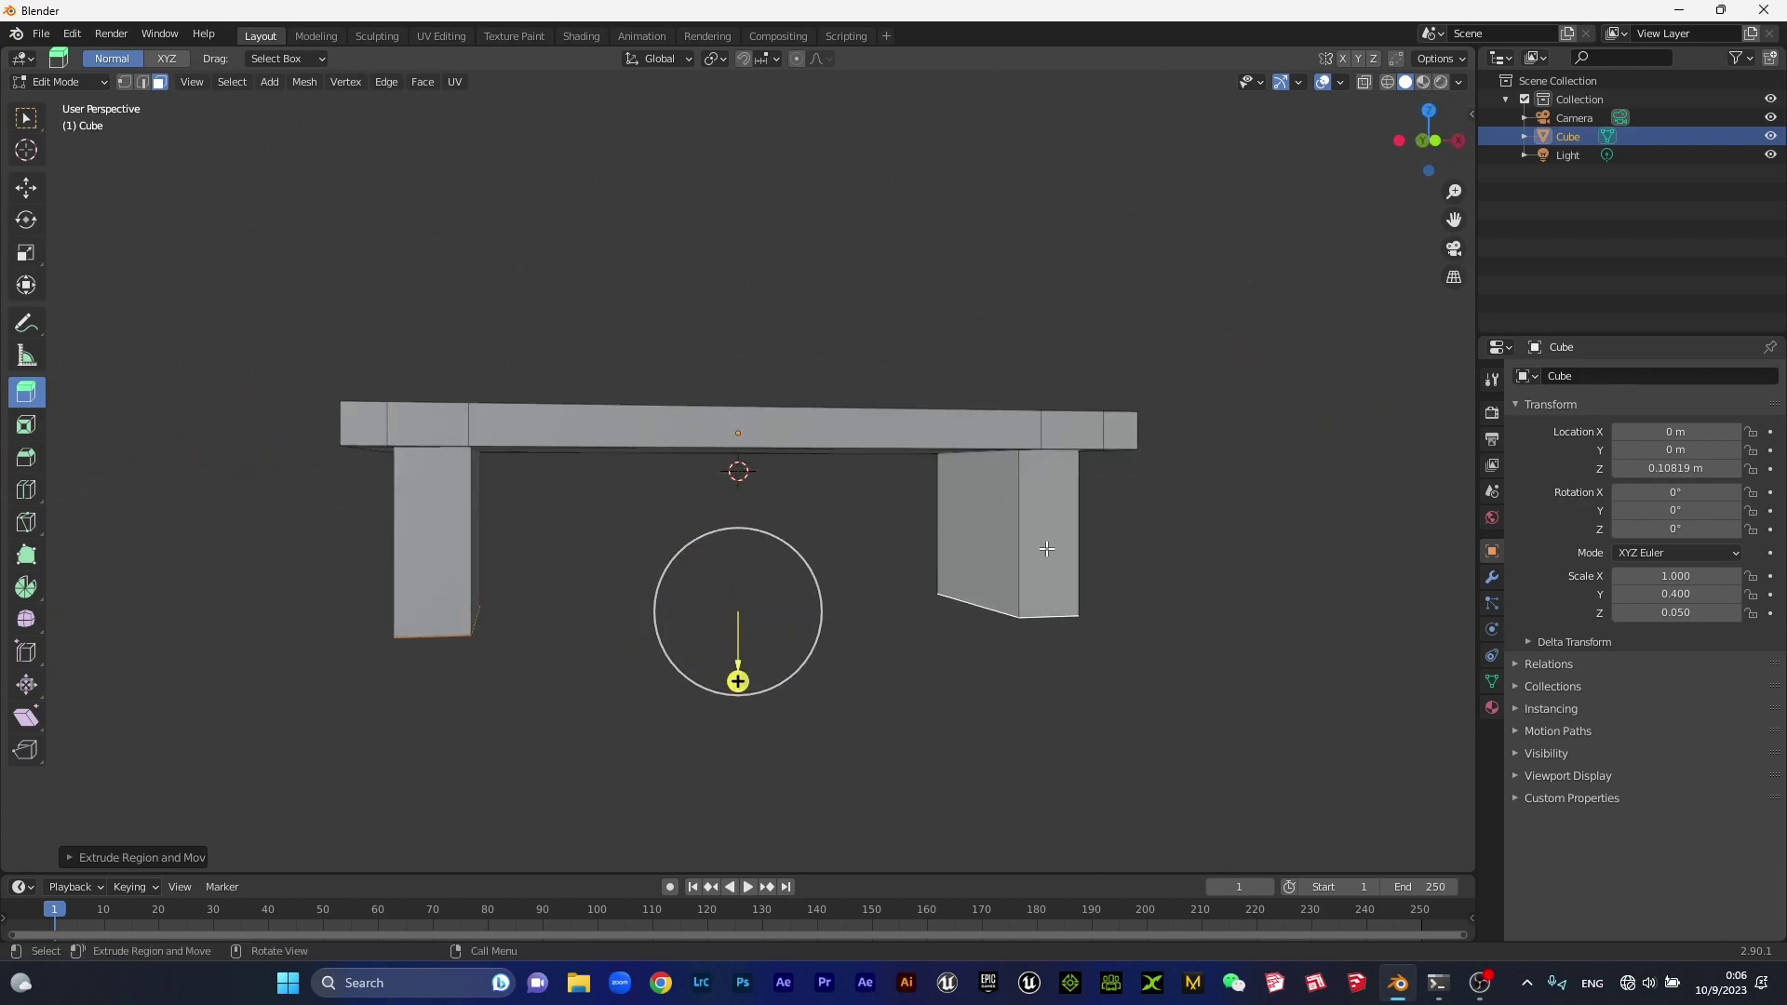
Undo the leg extrusion and view the bench top from underneath in edge select mode.
{"action": "key", "text": "ctrl+z"}
{"action": "key", "text": "ctrl+z"}
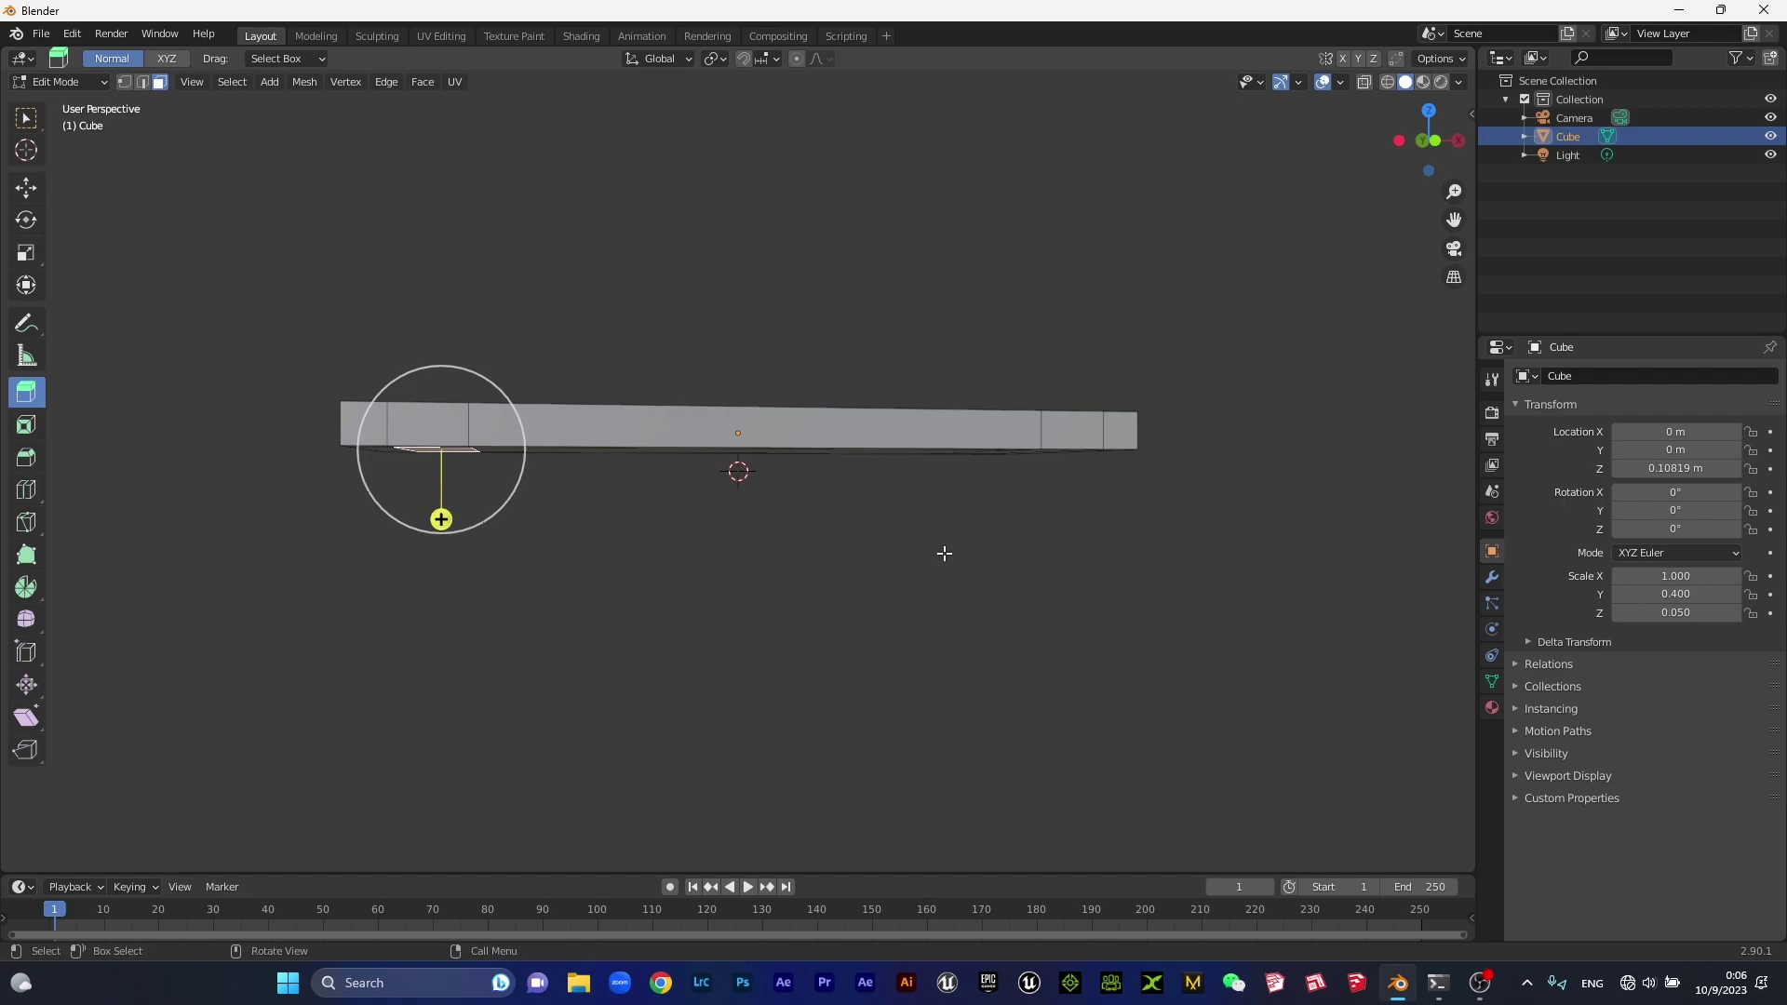
{"action": "key", "text": "ctrl+KP_1"}
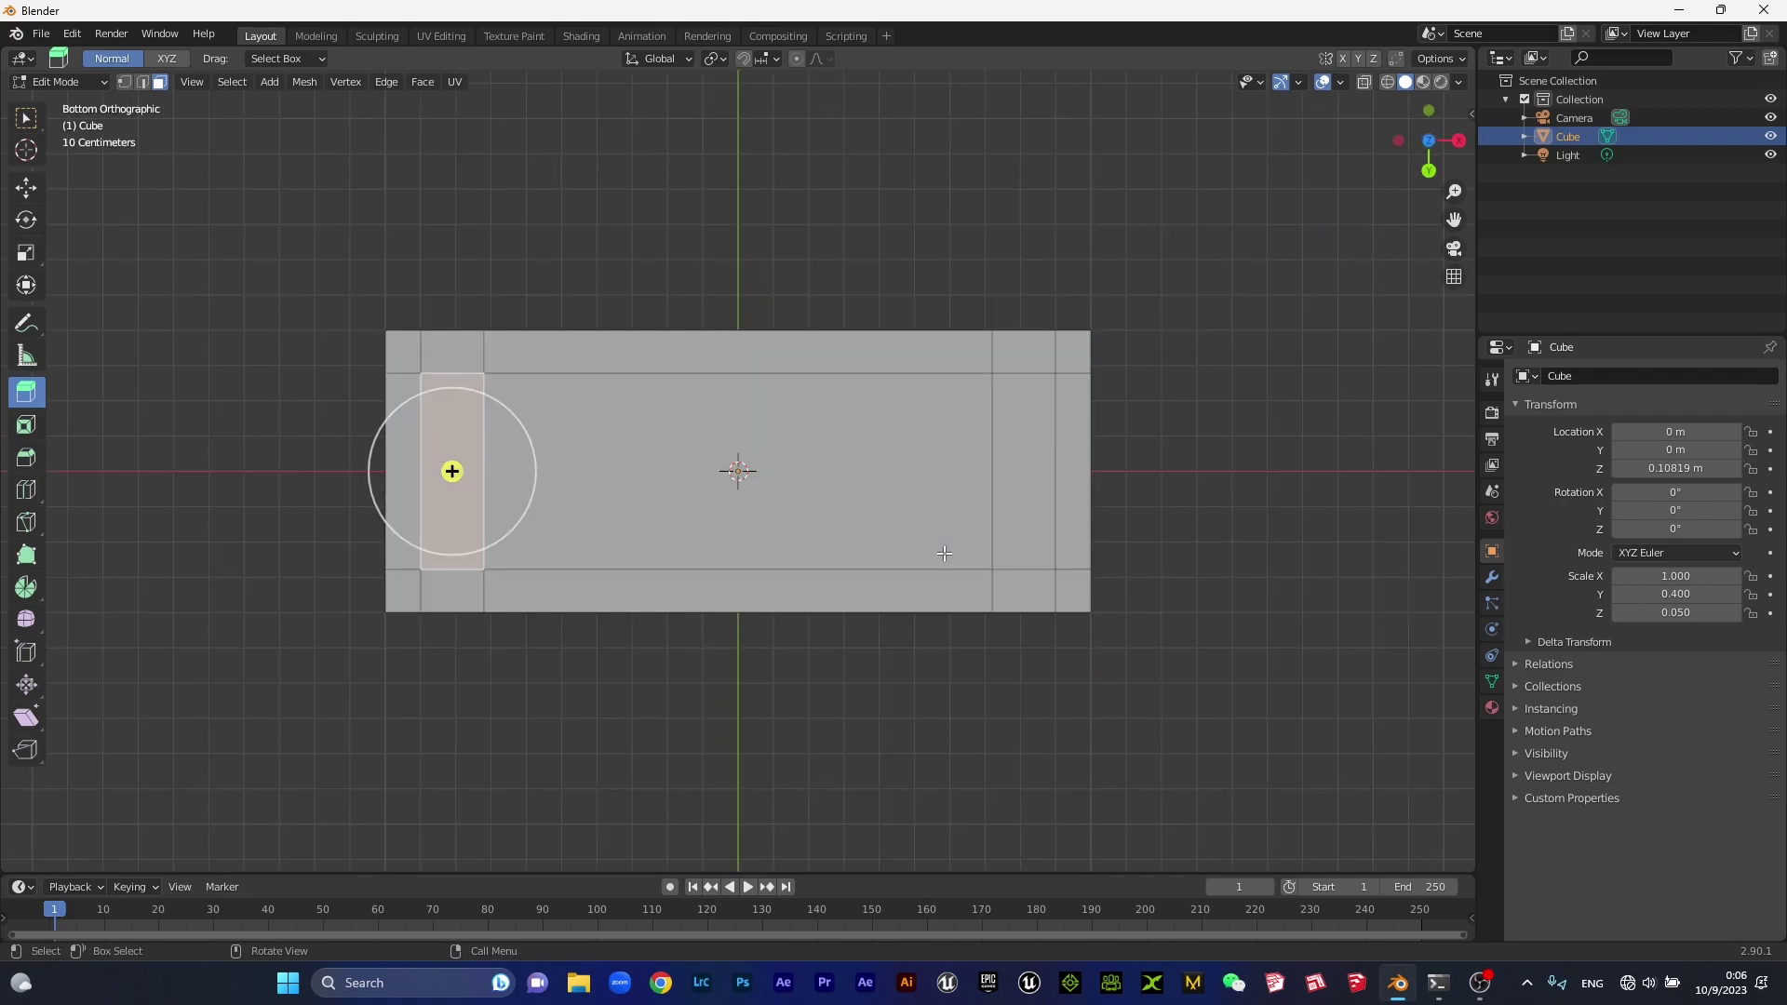
{"action": "scroll", "coordinate": [840, 446], "scroll_direction": "up", "scroll_amount": 1}
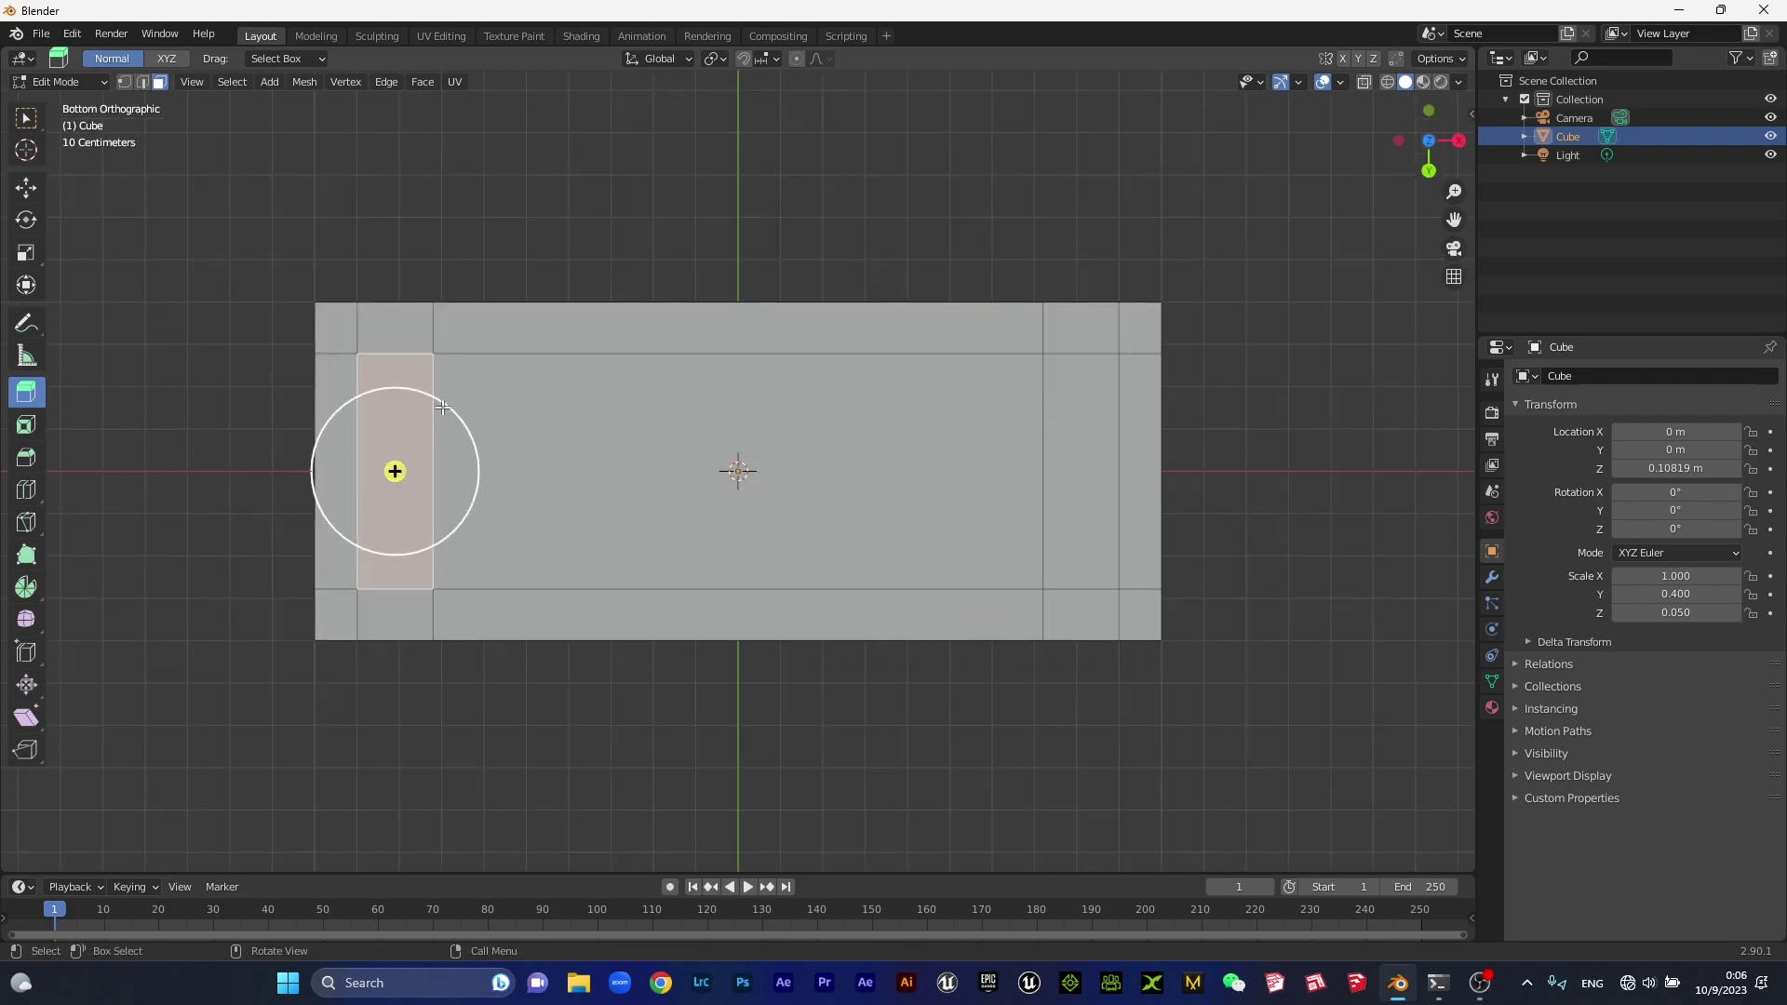
{"action": "left_click", "coordinate": [144, 82]}
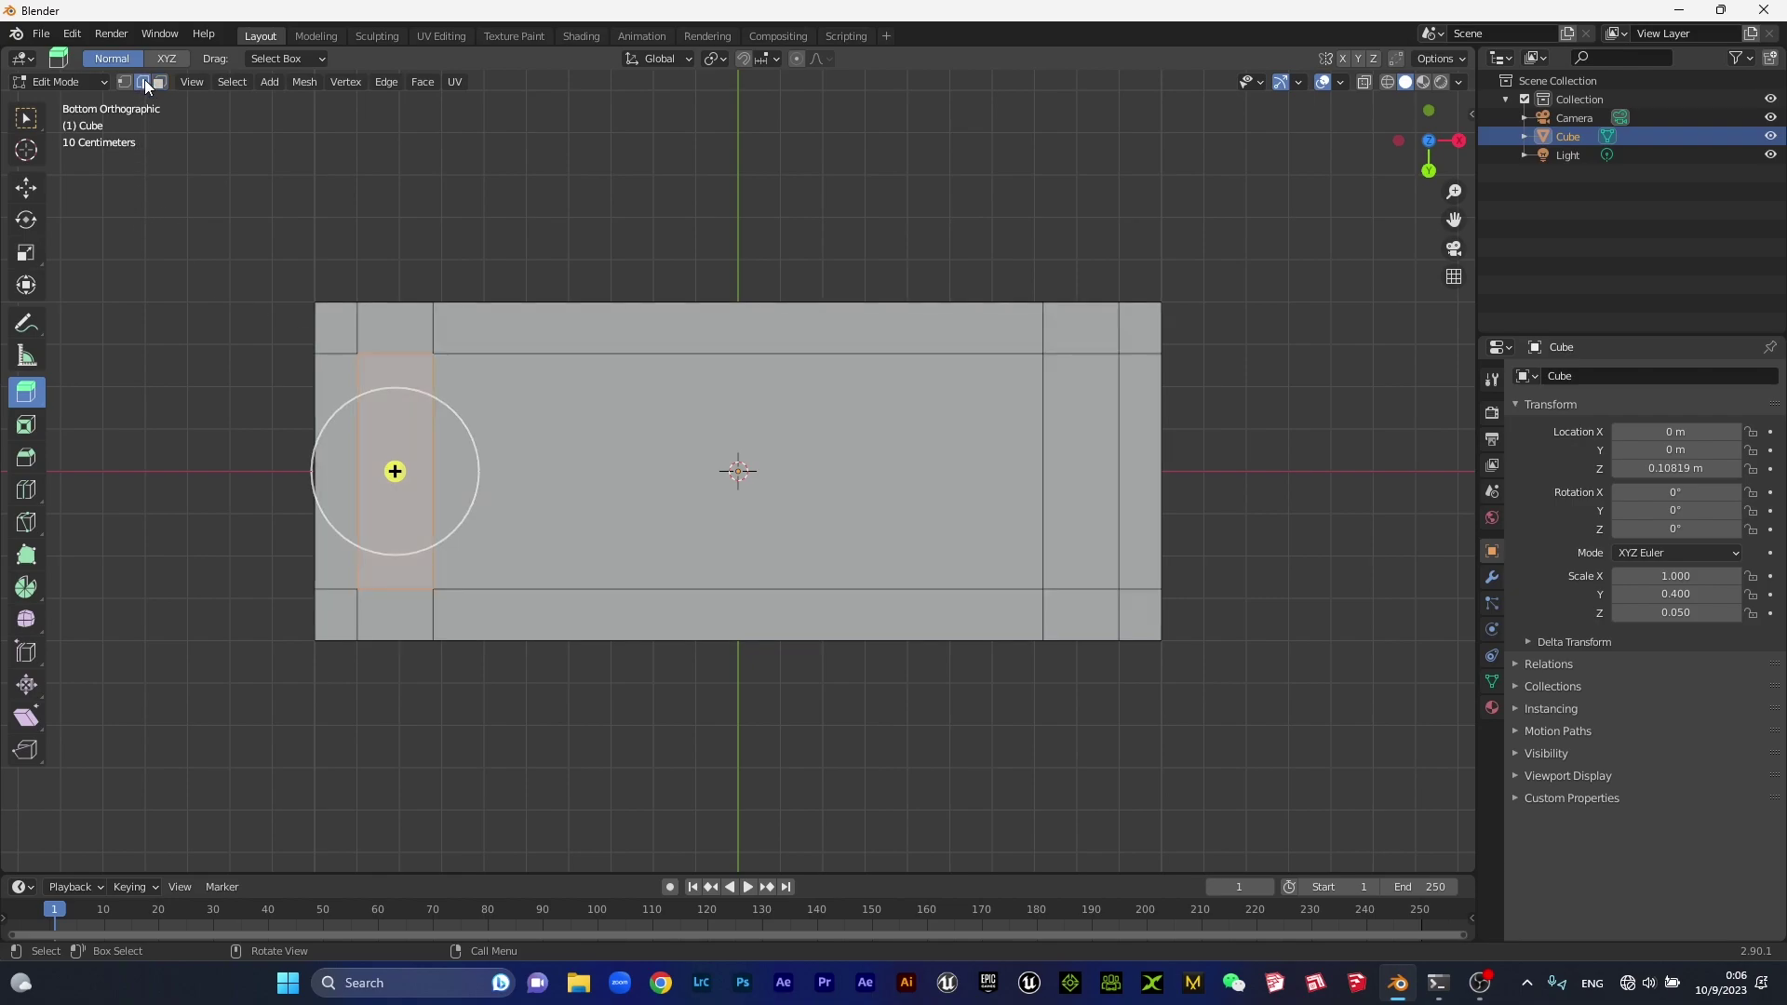
{"action": "left_click", "coordinate": [358, 328]}
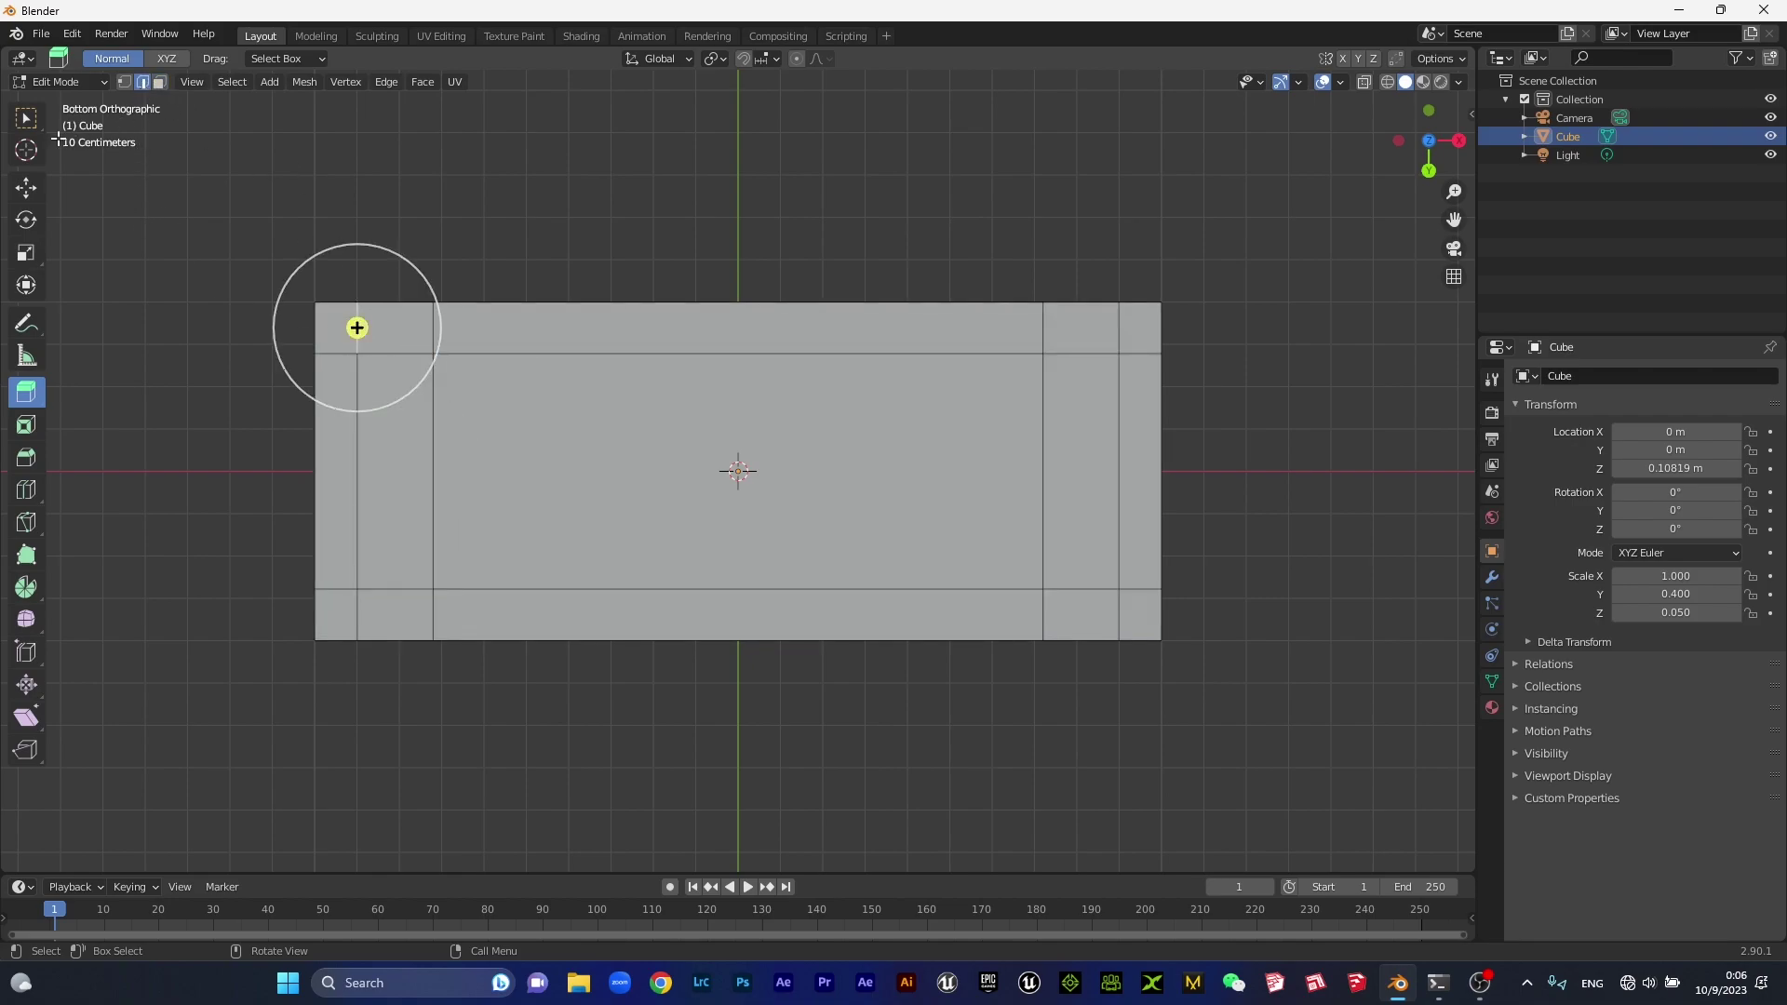
{"action": "left_click", "coordinate": [28, 192]}
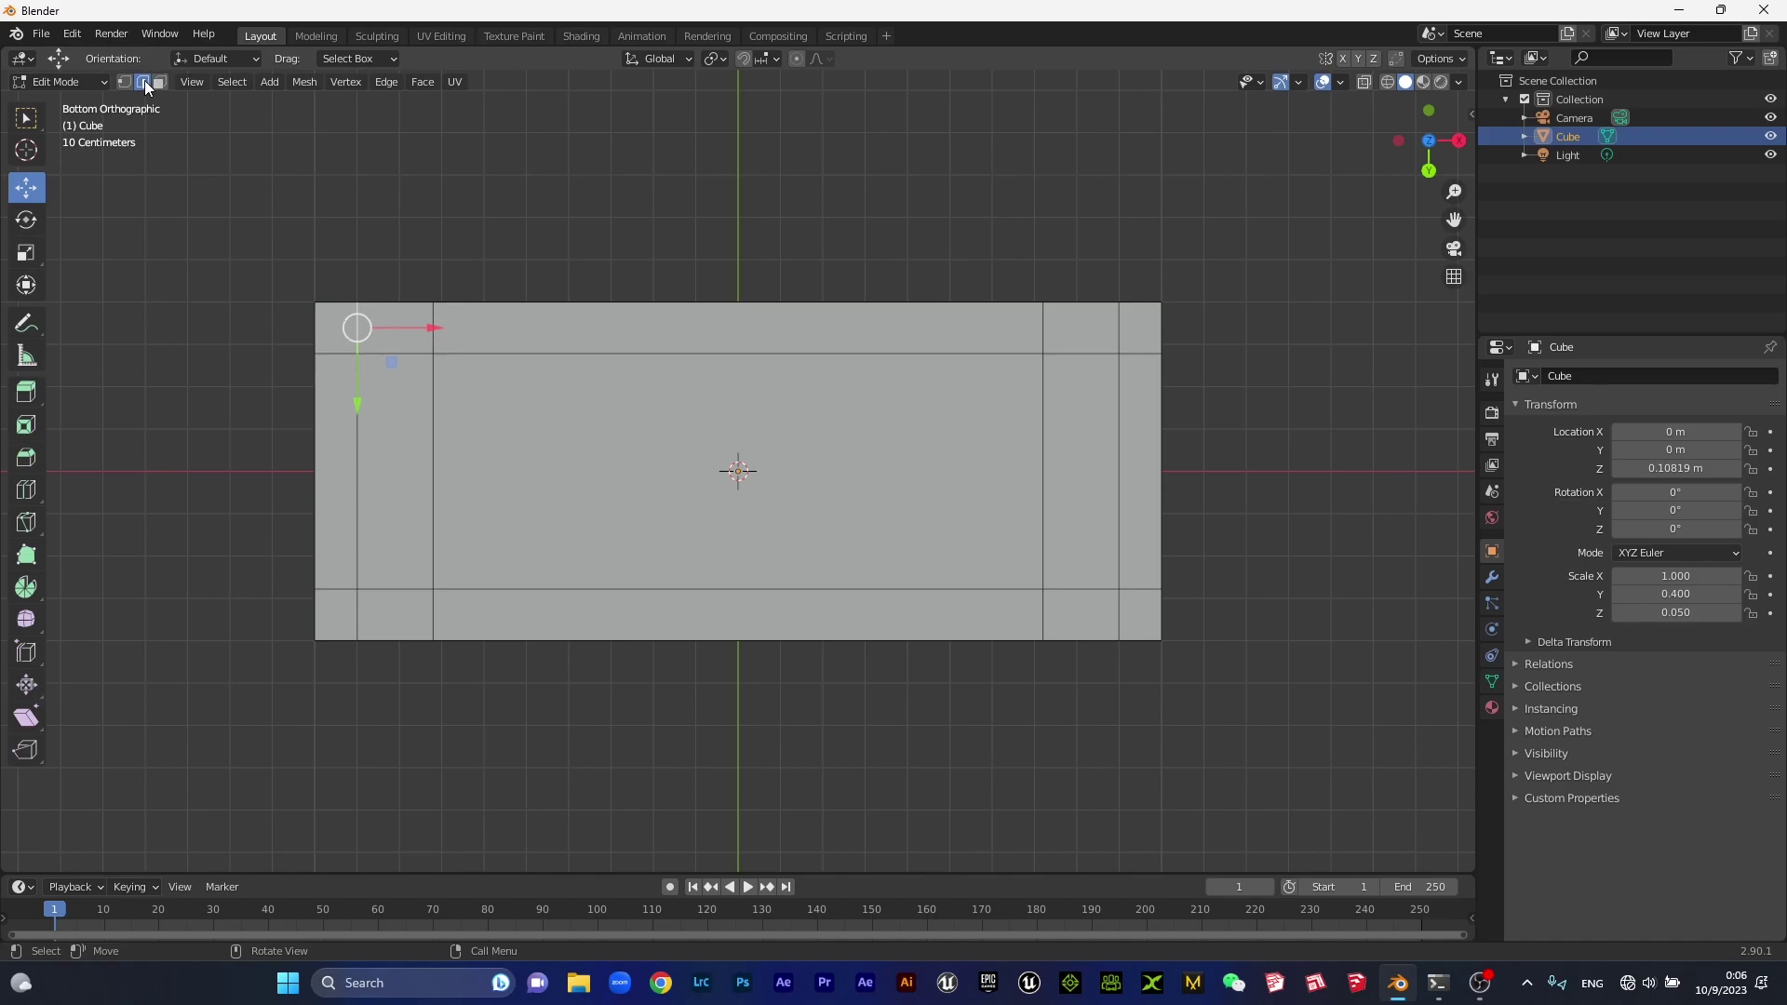
Slide the left end edge loop about 0.044 m inward to narrow that strip.
{"action": "left_click", "coordinate": [357, 467]}
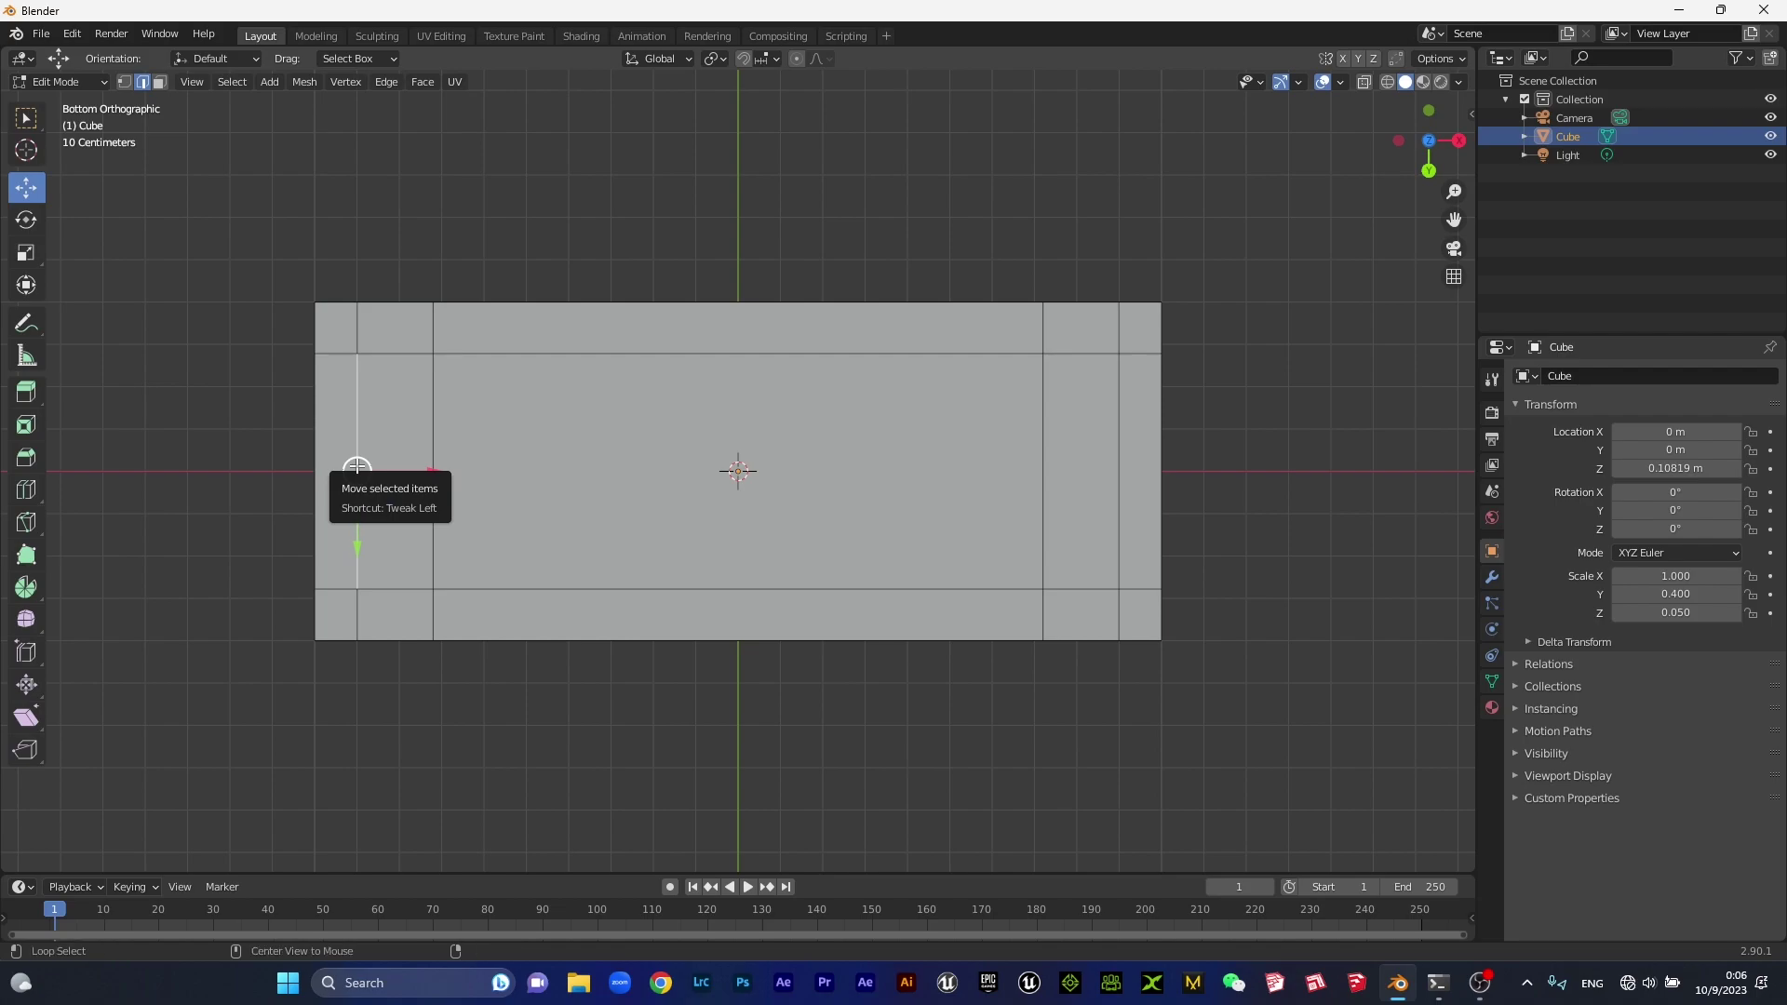
{"action": "left_click", "coordinate": [357, 467], "text": "alt"}
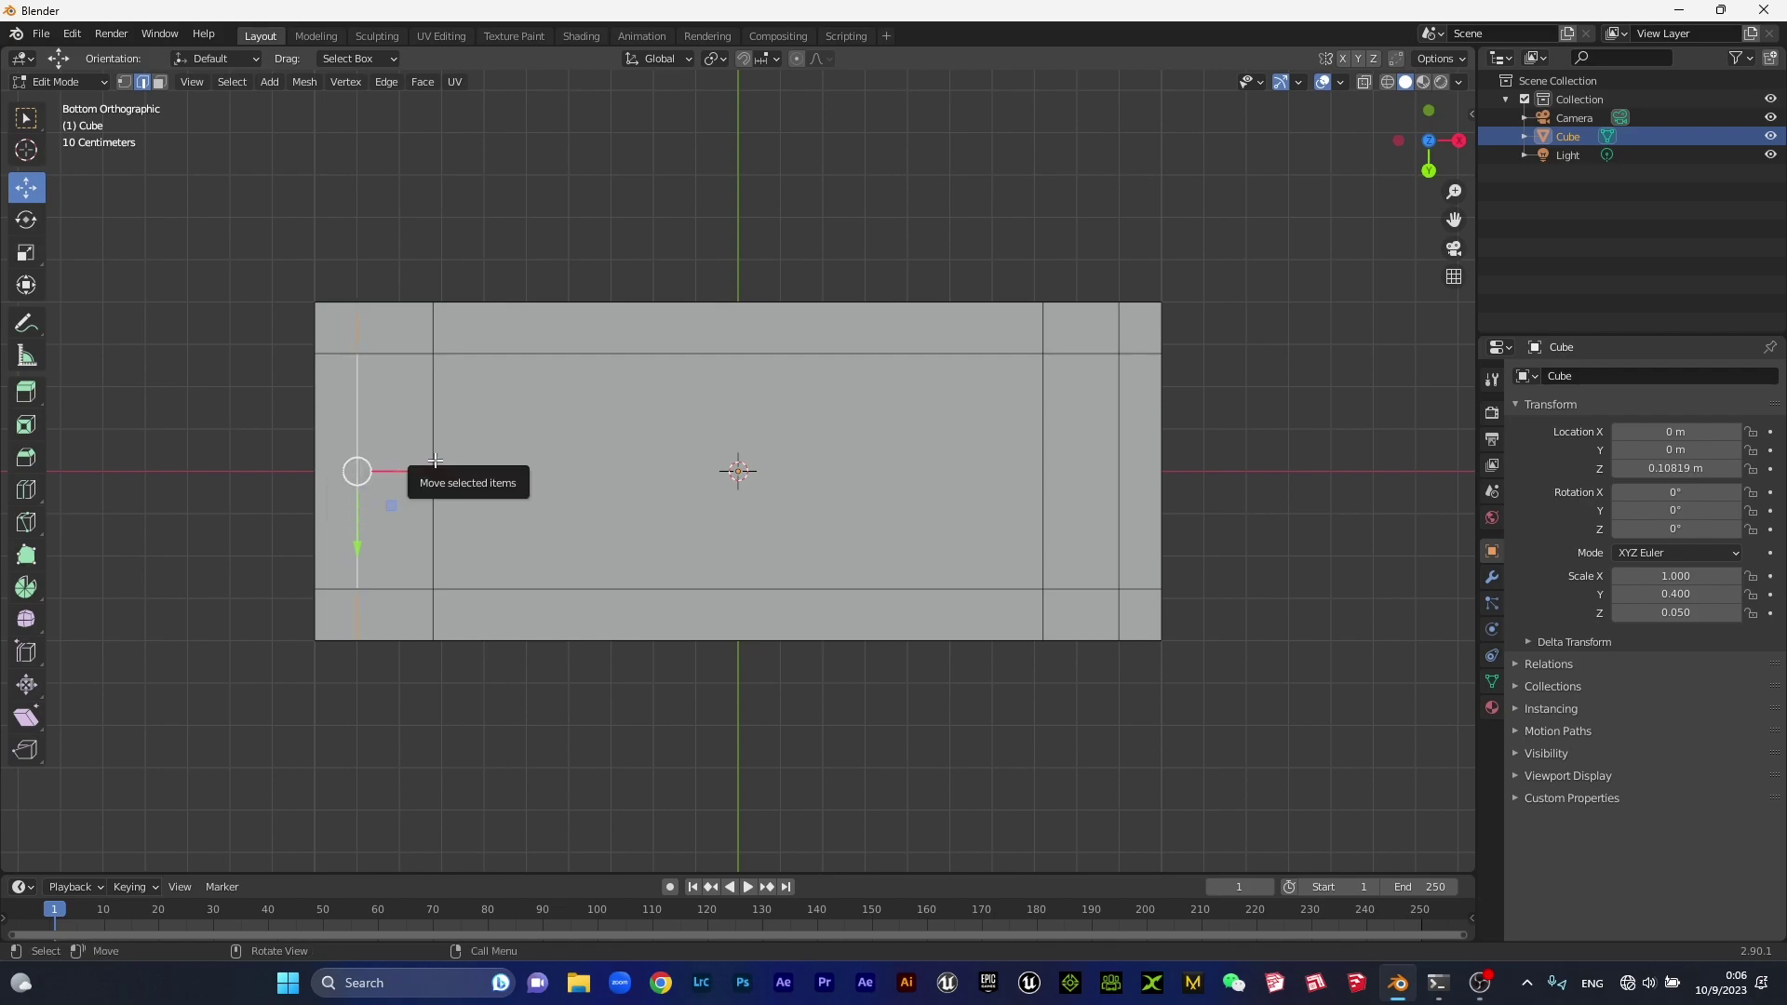
{"action": "left_click_drag", "start_coordinate": [433, 472], "coordinate": [452, 472]}
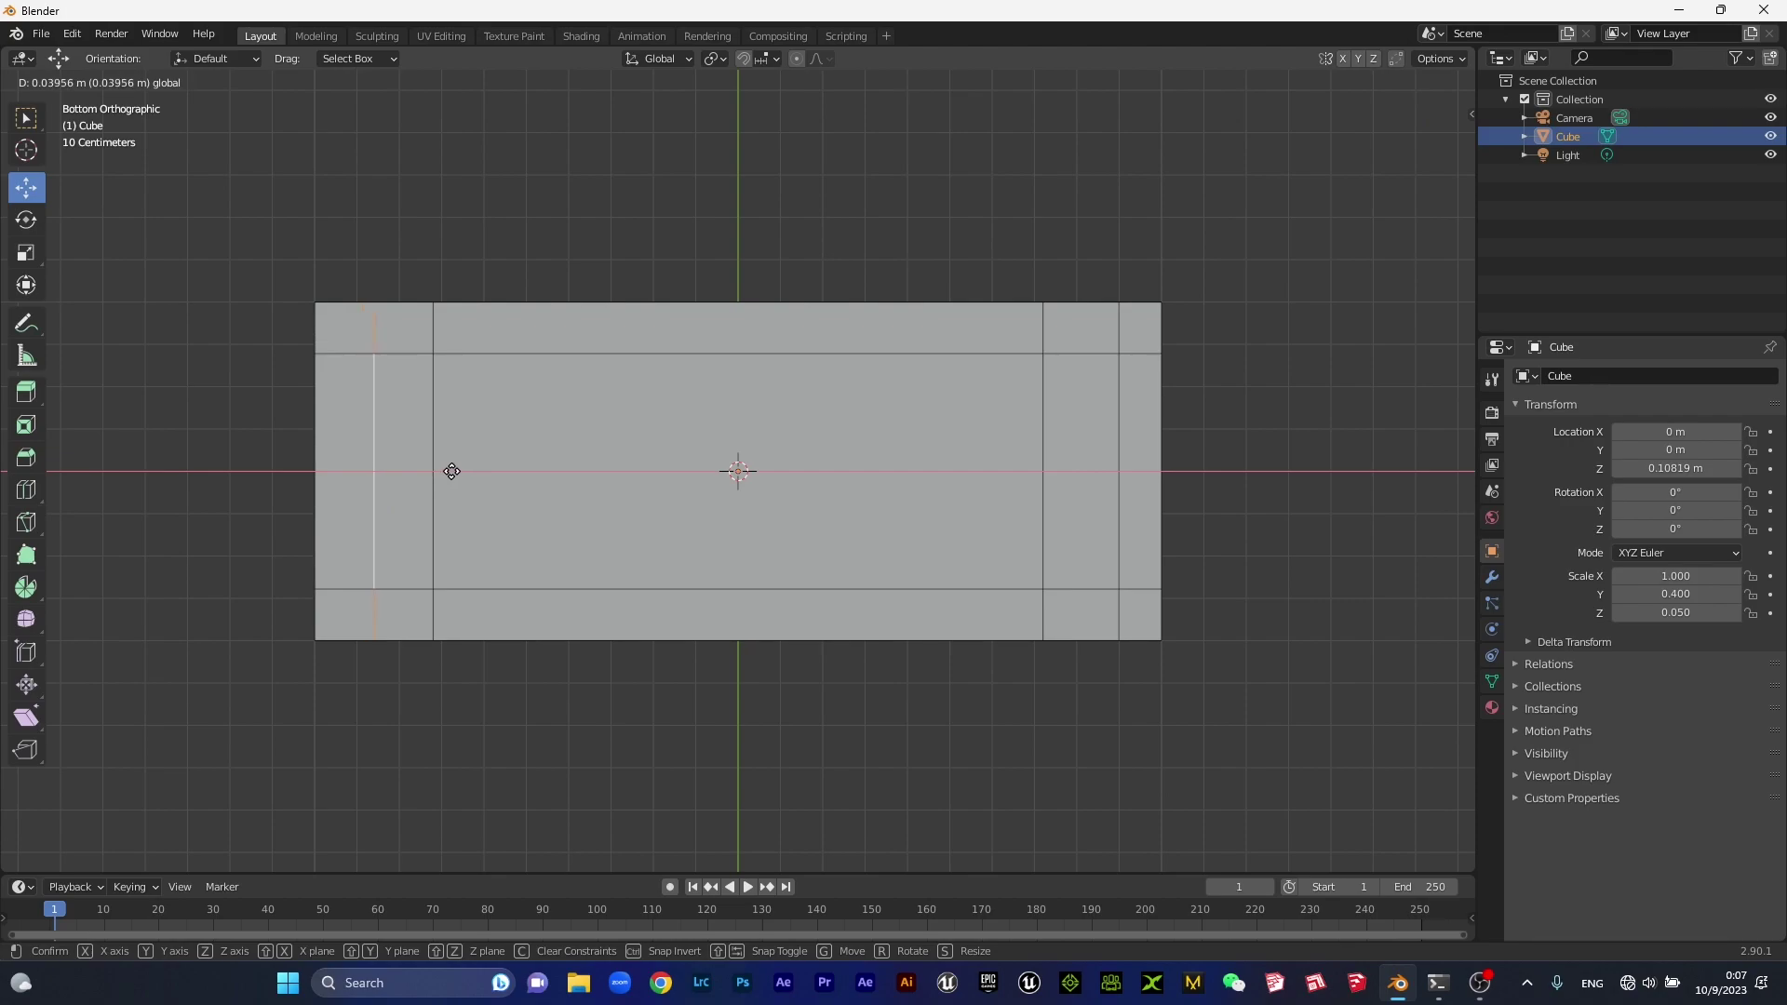
{"action": "left_click", "coordinate": [435, 435], "text": "alt"}
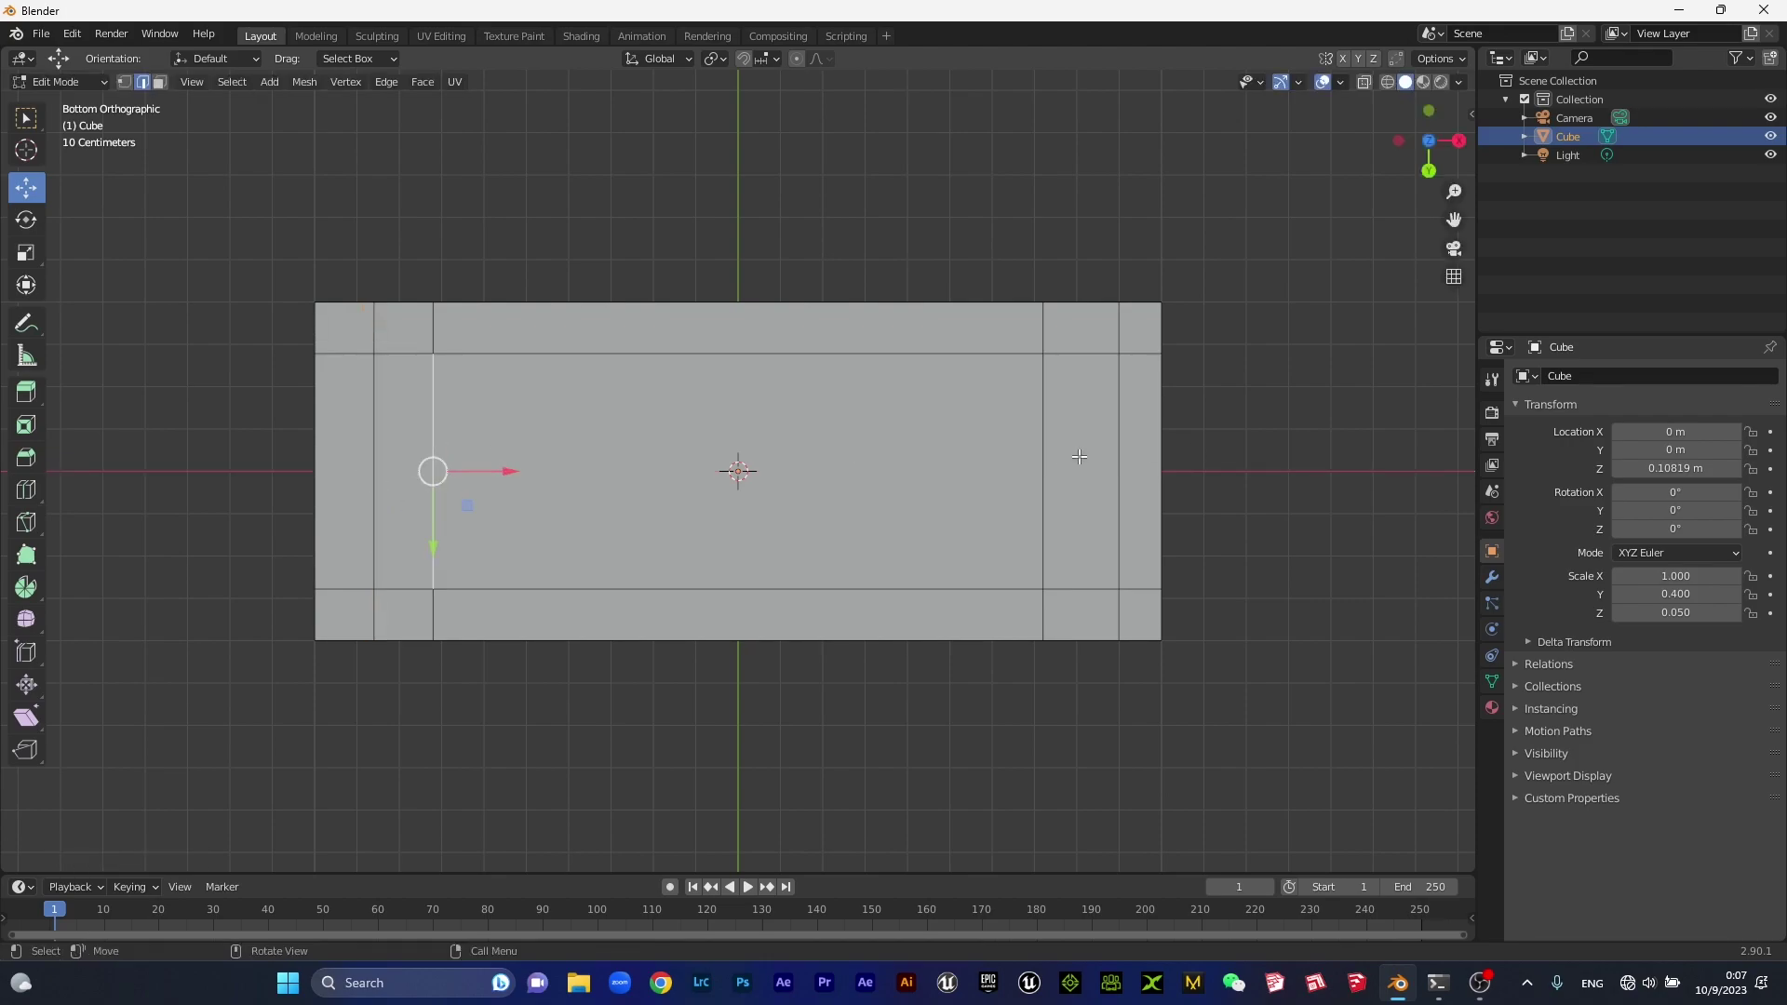
Slide the right end edge loop inward, then select the narrowed left strip in face mode.
{"action": "left_click", "coordinate": [1043, 461], "text": "alt"}
{"action": "left_click", "coordinate": [1119, 415], "text": "alt"}
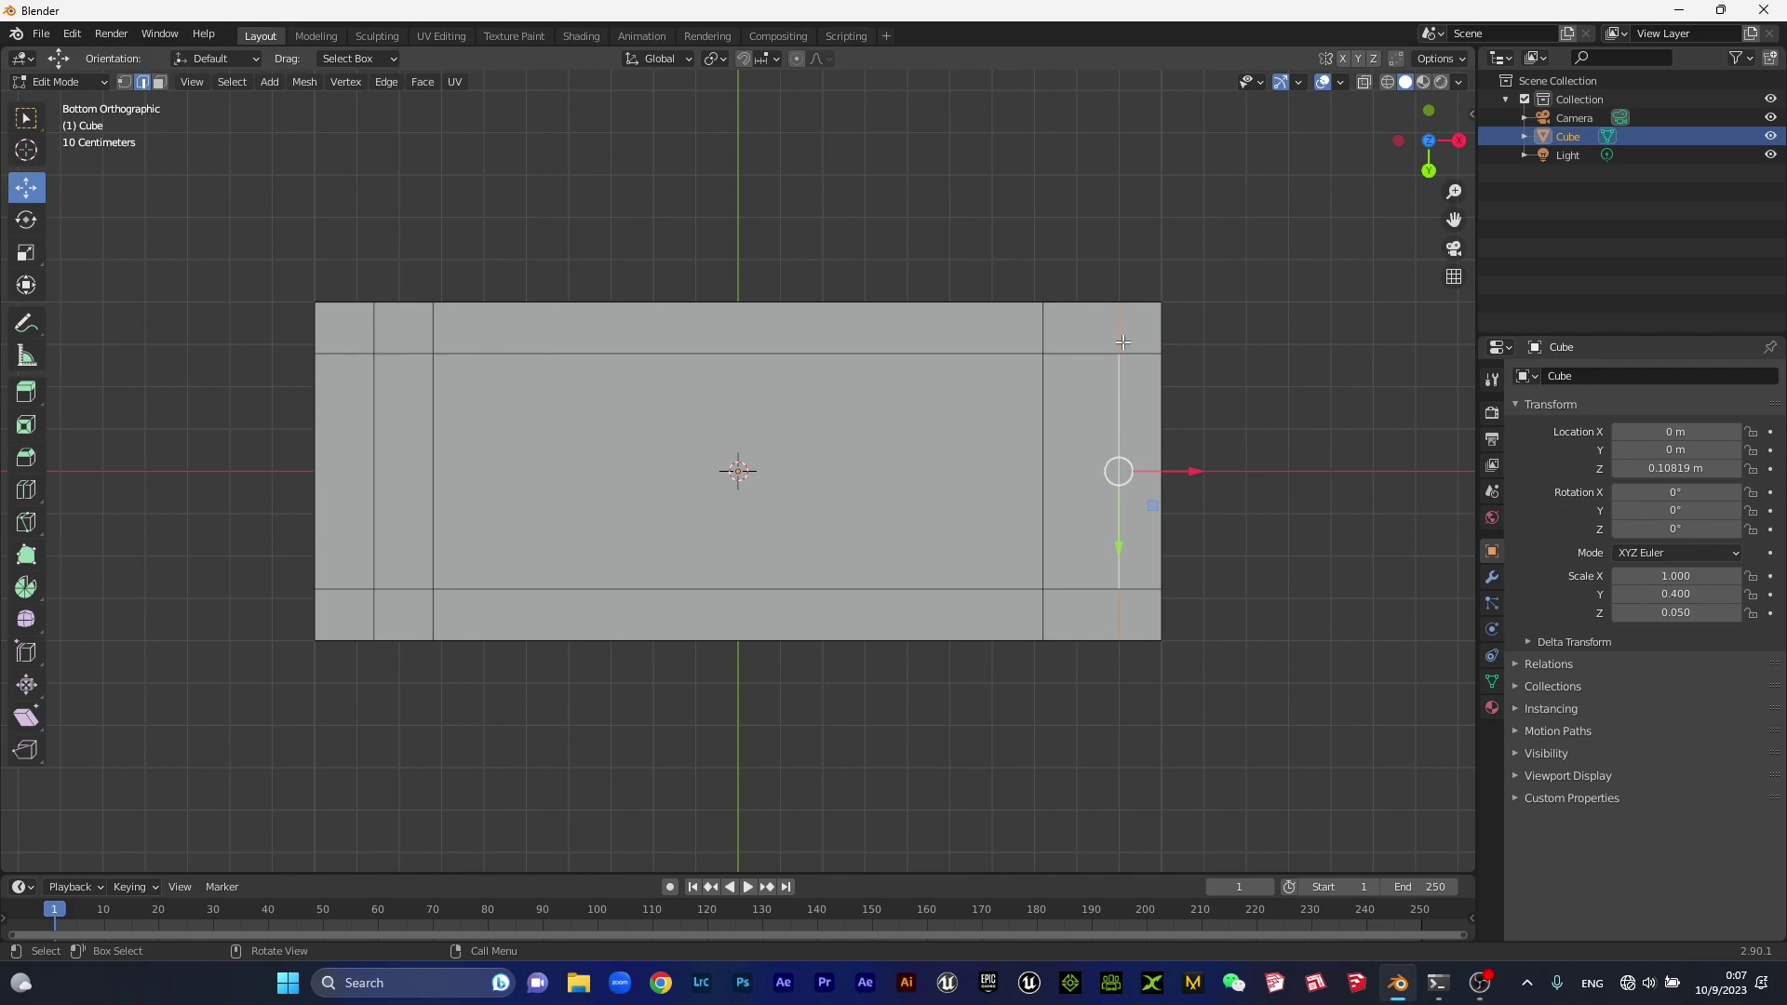
{"action": "left_click_drag", "start_coordinate": [1188, 472], "coordinate": [1168, 475]}
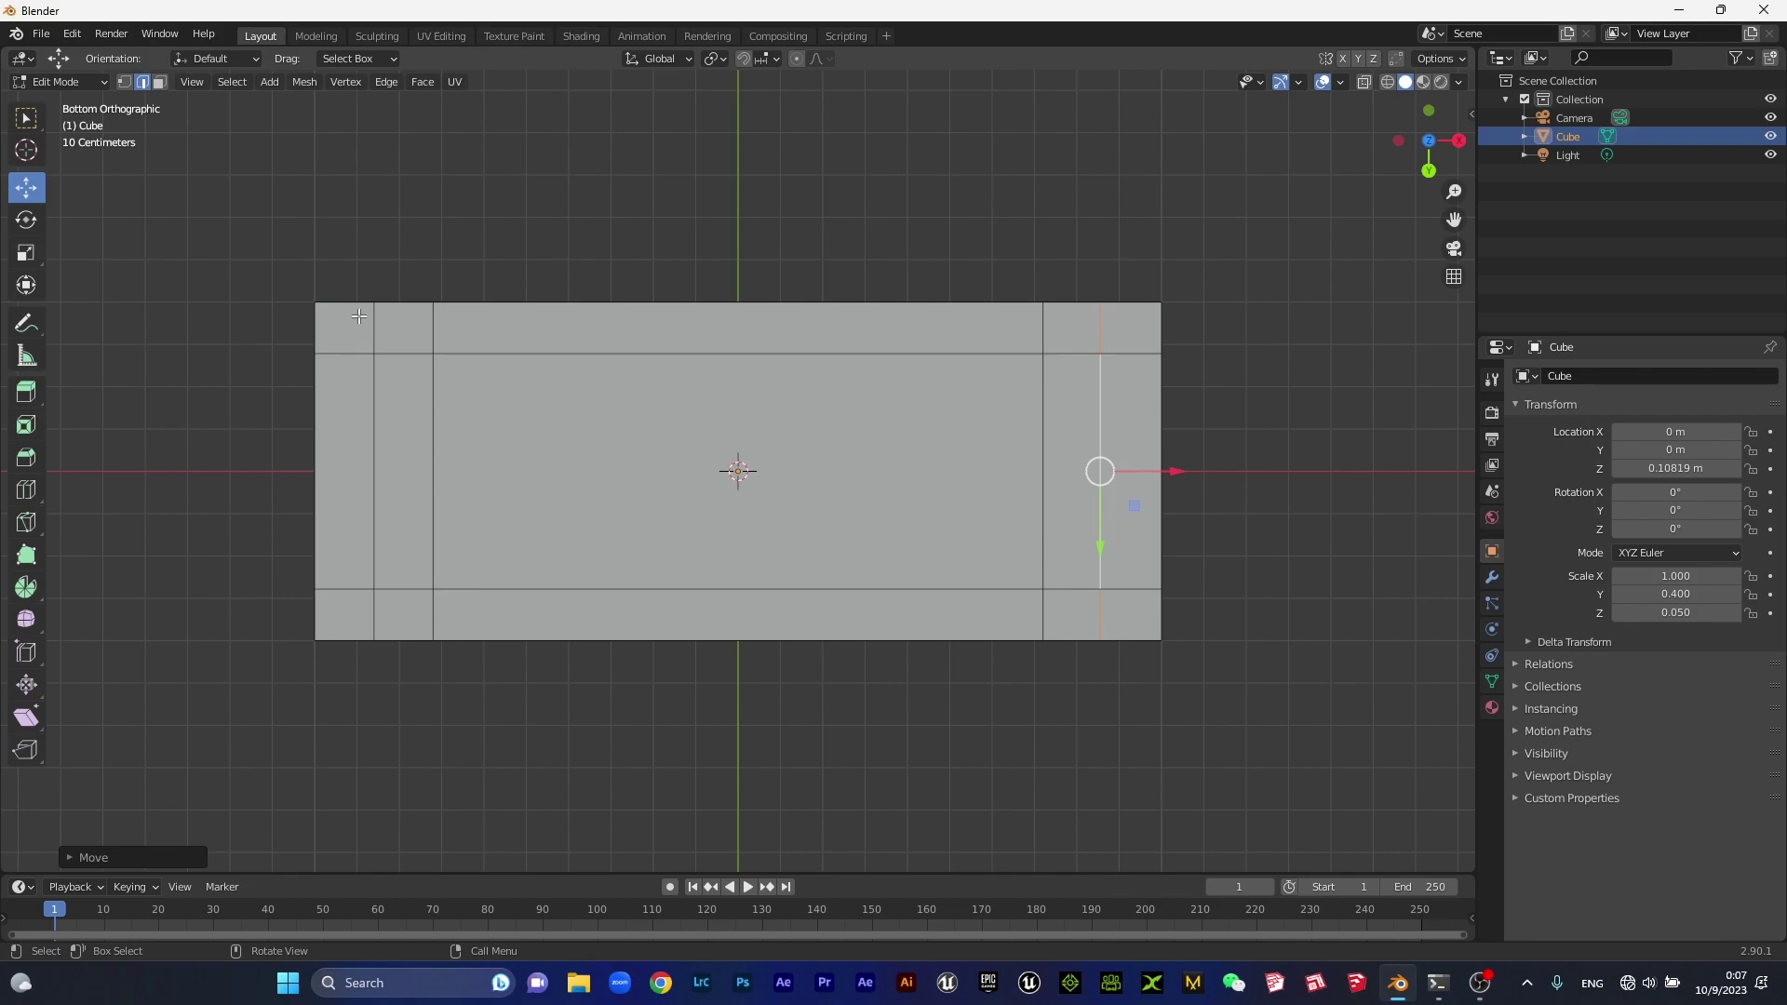
{"action": "left_click", "coordinate": [161, 83]}
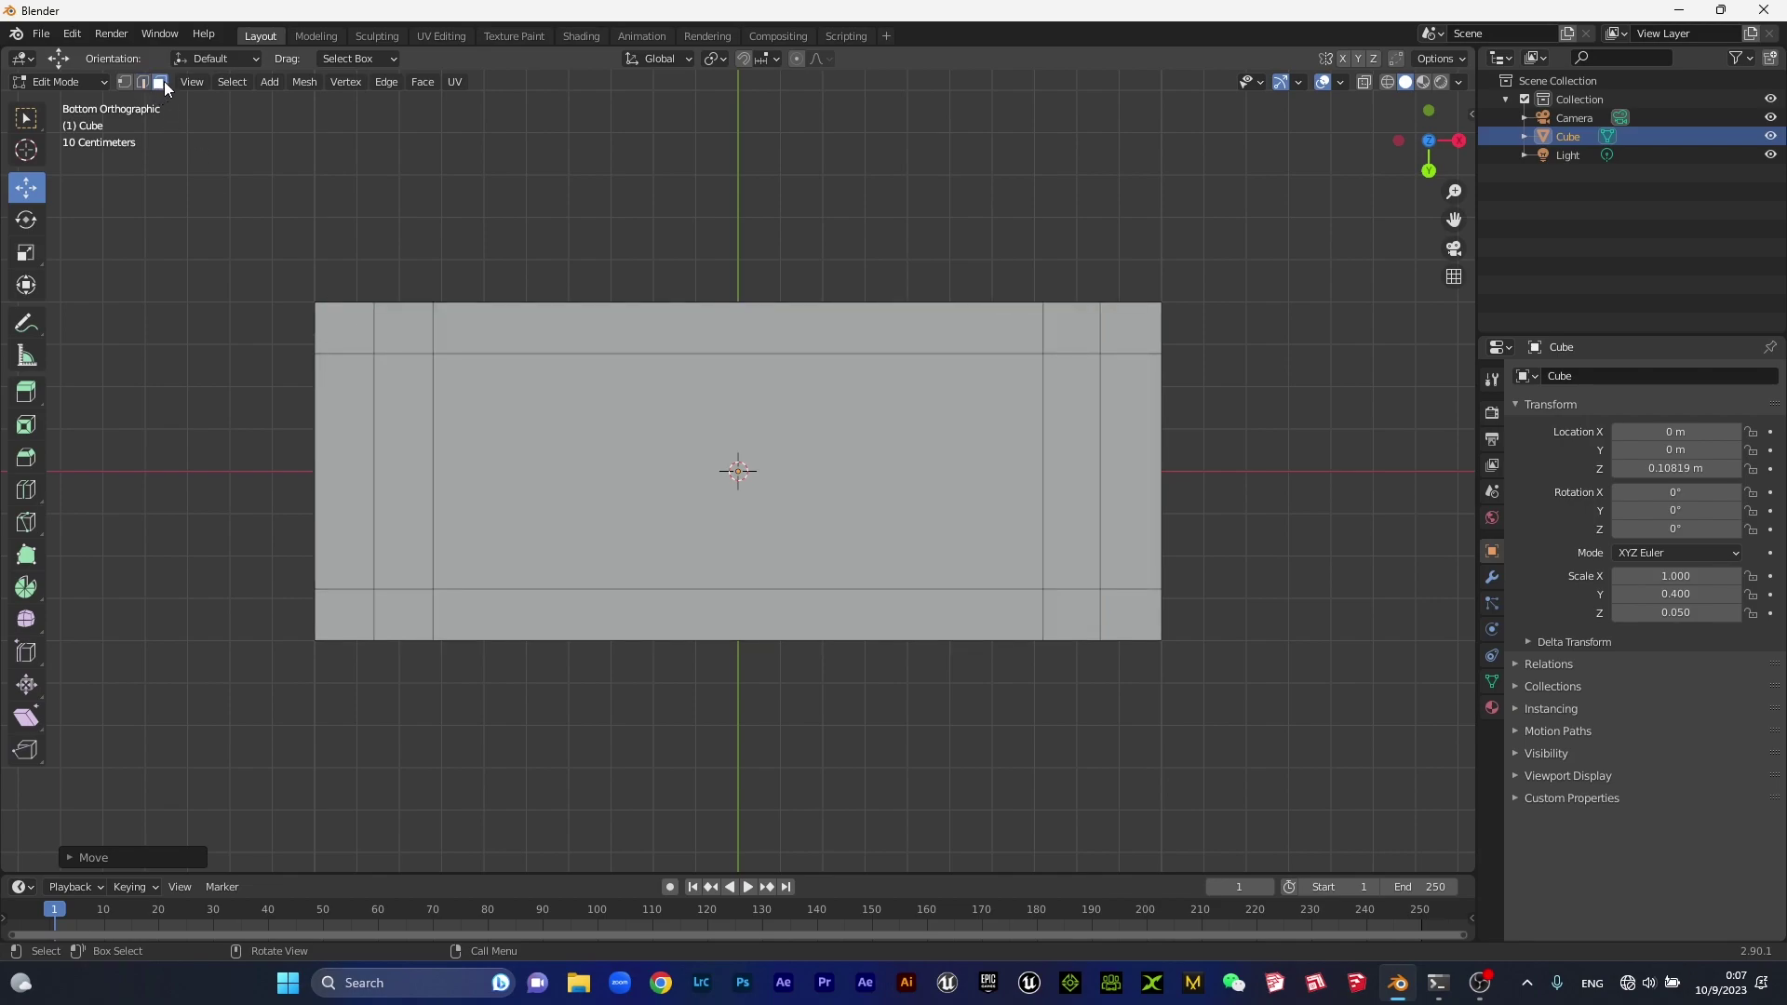
{"action": "left_click", "coordinate": [410, 441]}
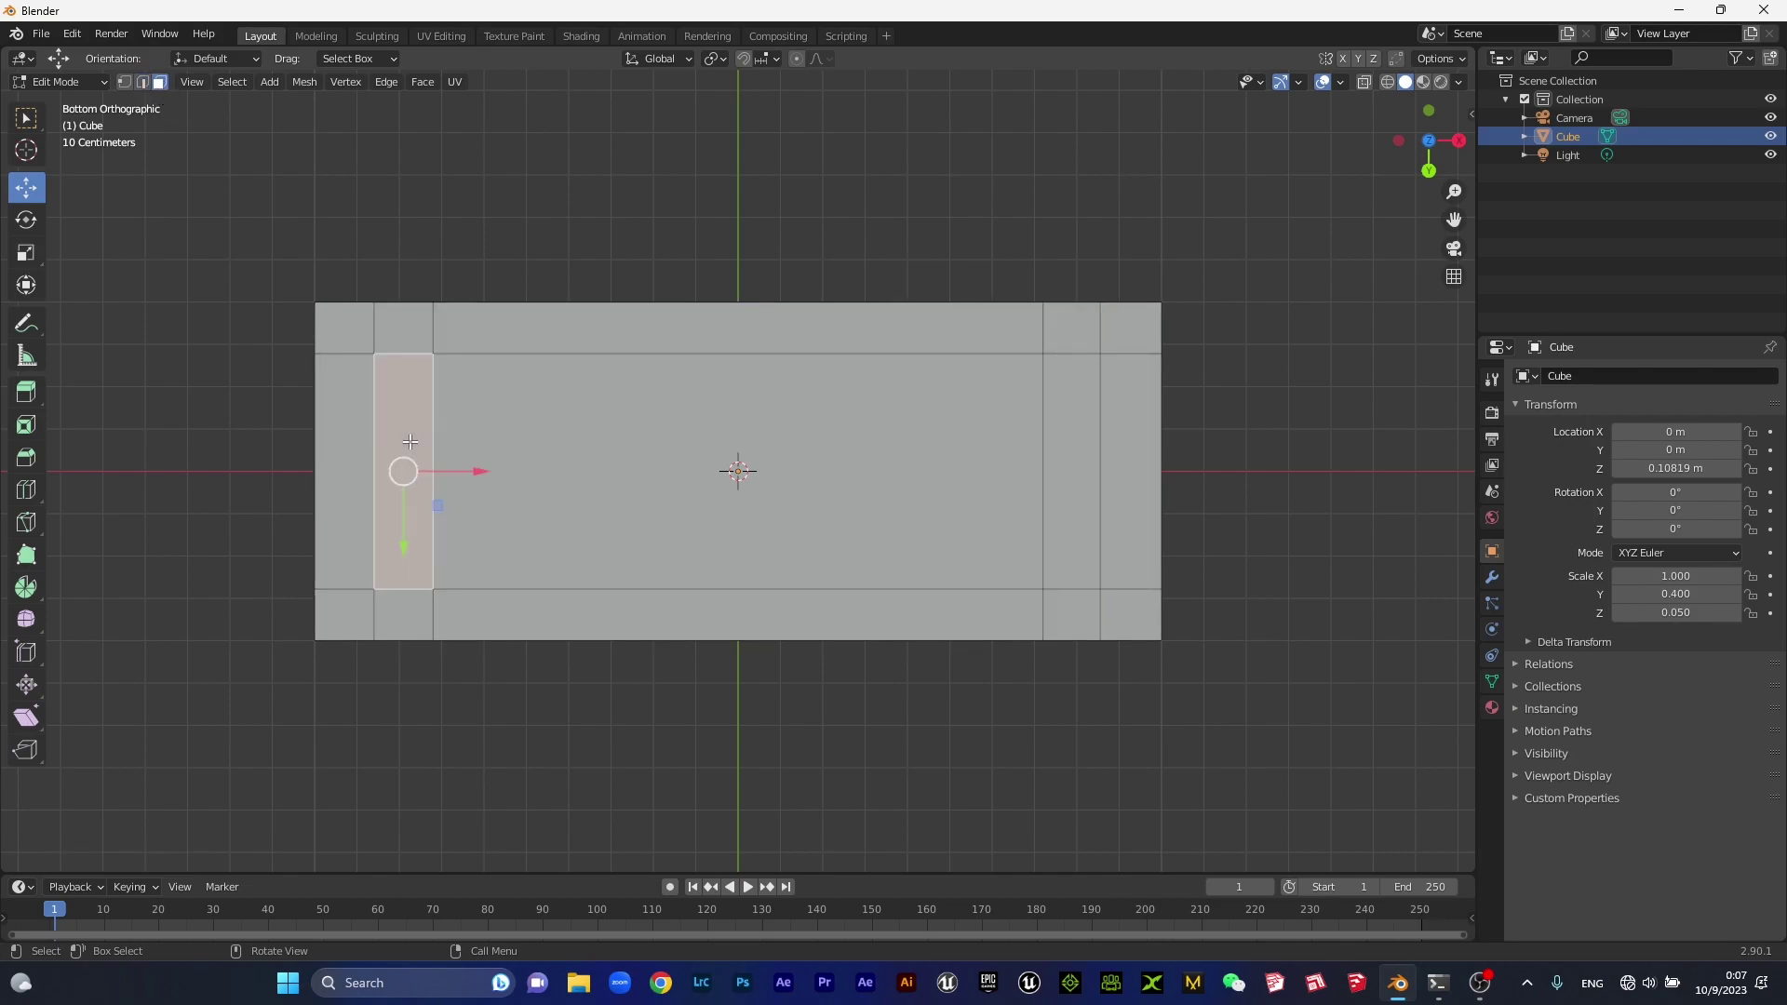
Add the right end strip and extrude both strips about 0.45 m down into legs.
{"action": "key", "text": "shift"}
{"action": "left_click", "coordinate": [1070, 439], "text": "shift"}
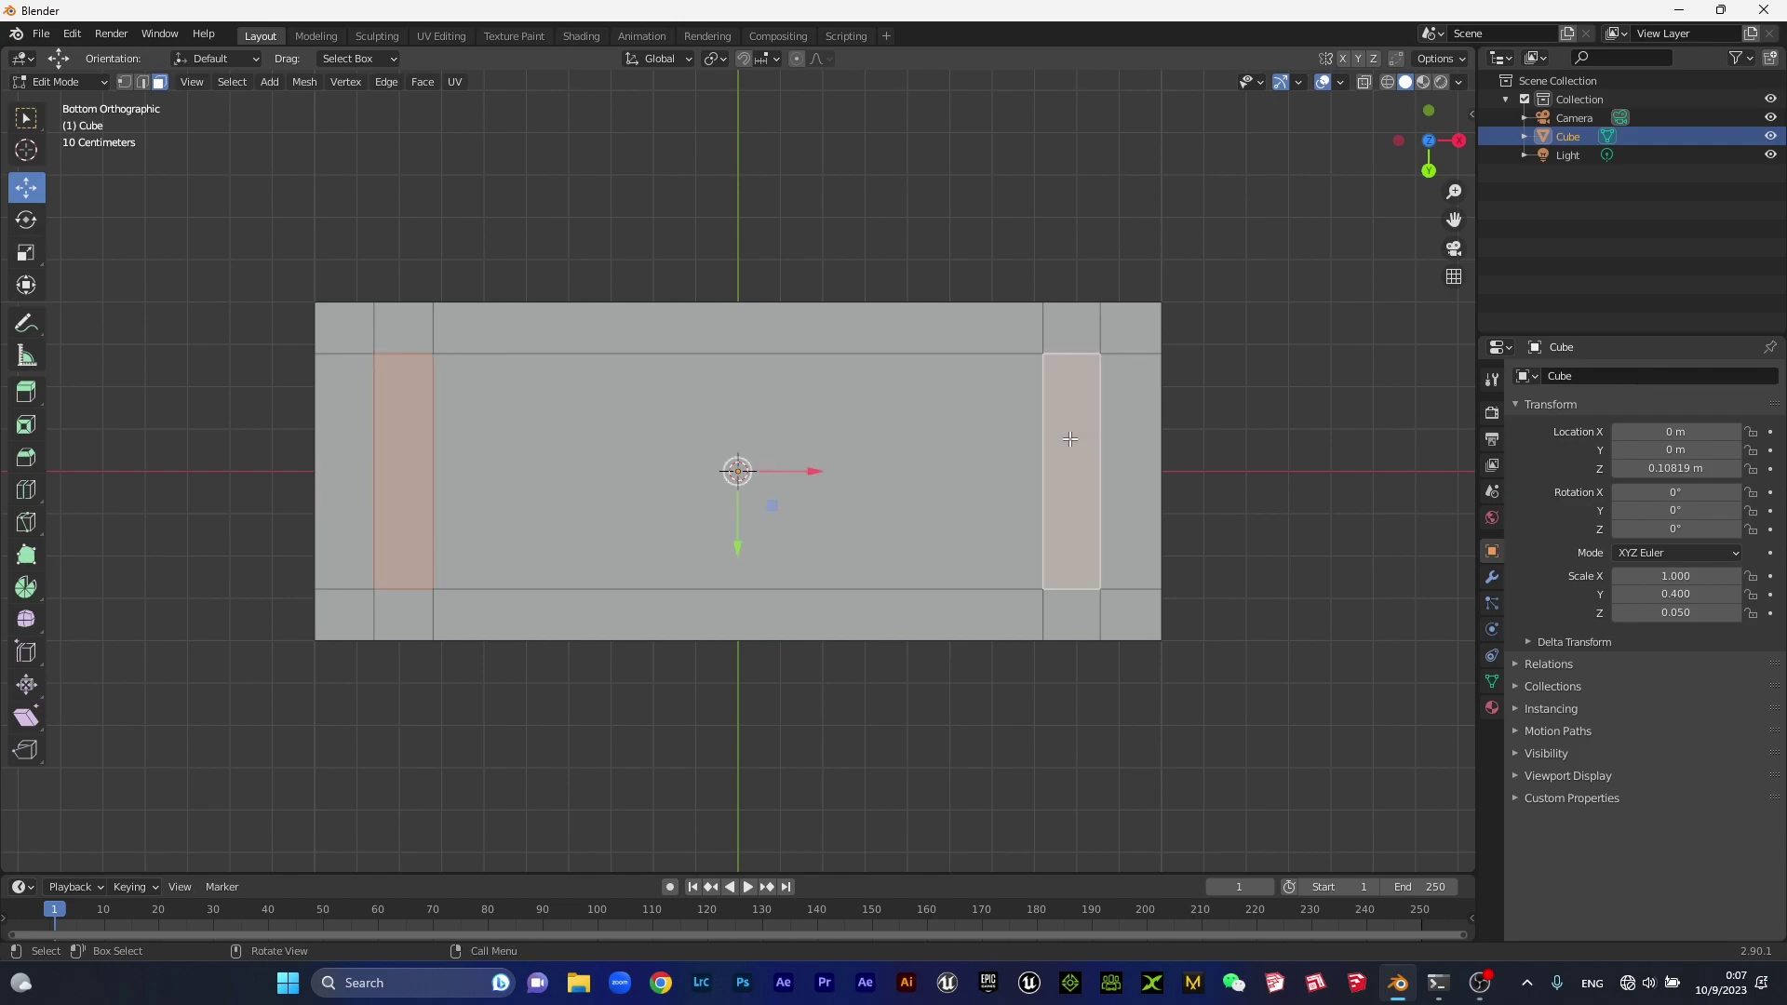
{"action": "key", "text": "KP_1"}
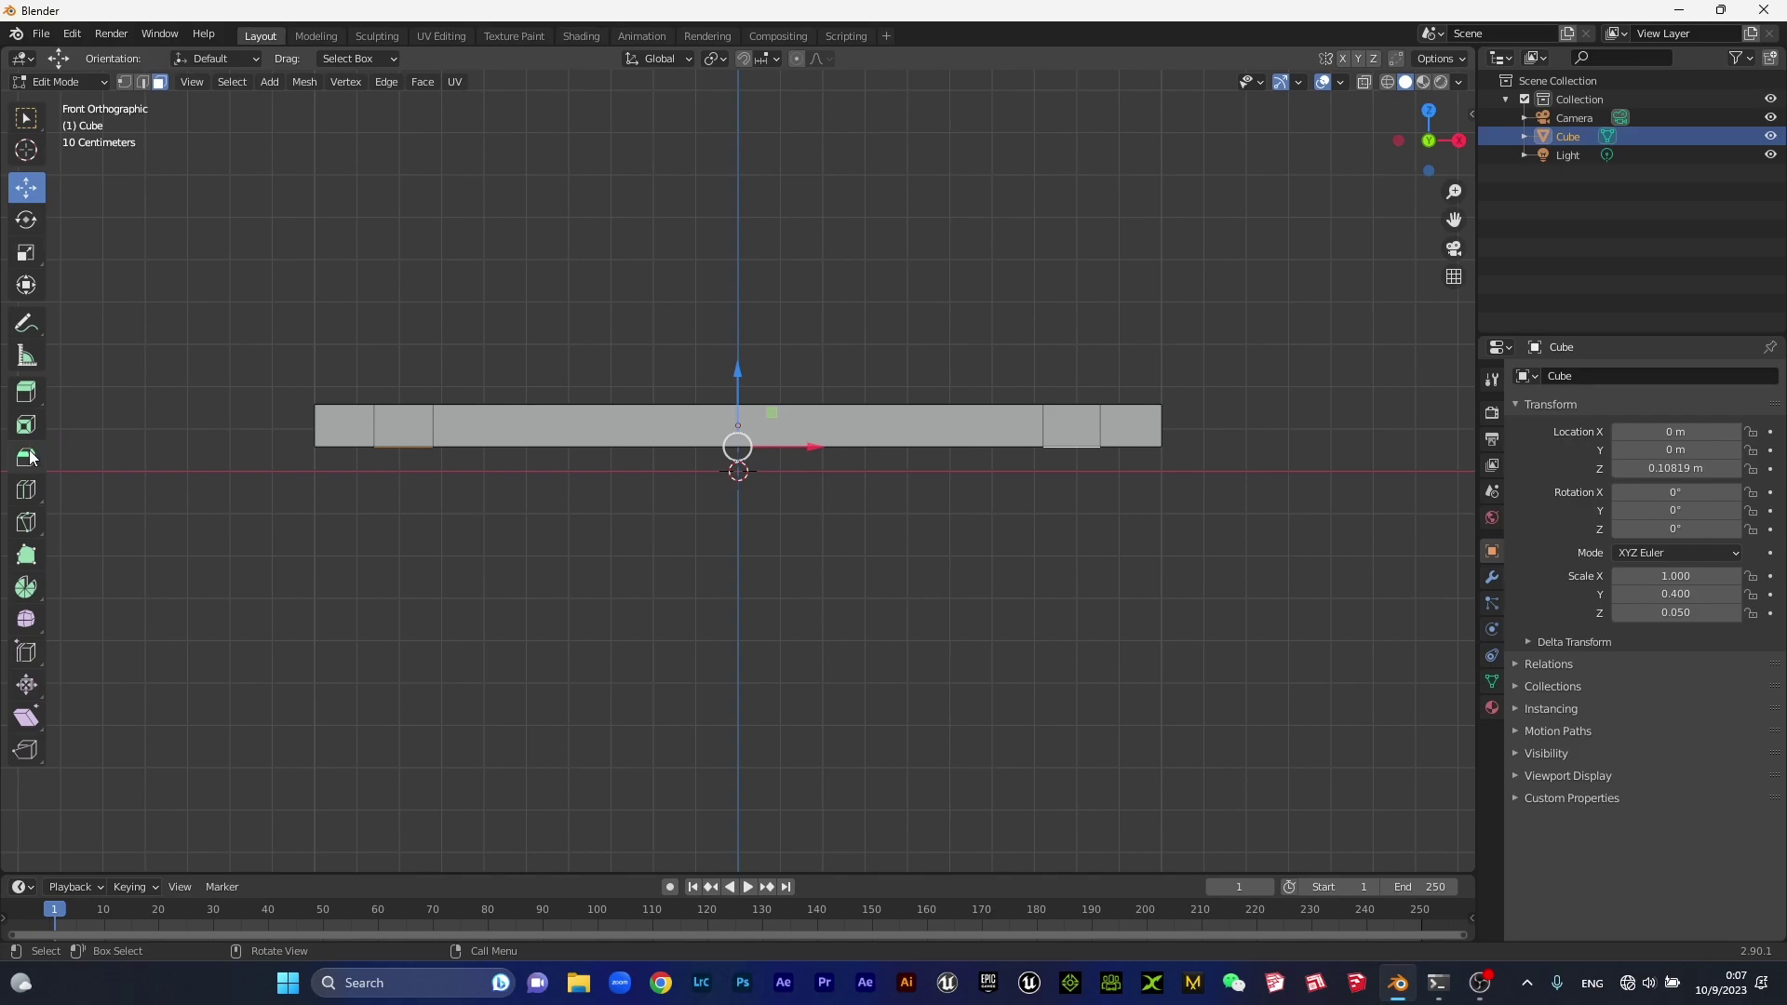
{"action": "left_click", "coordinate": [26, 392]}
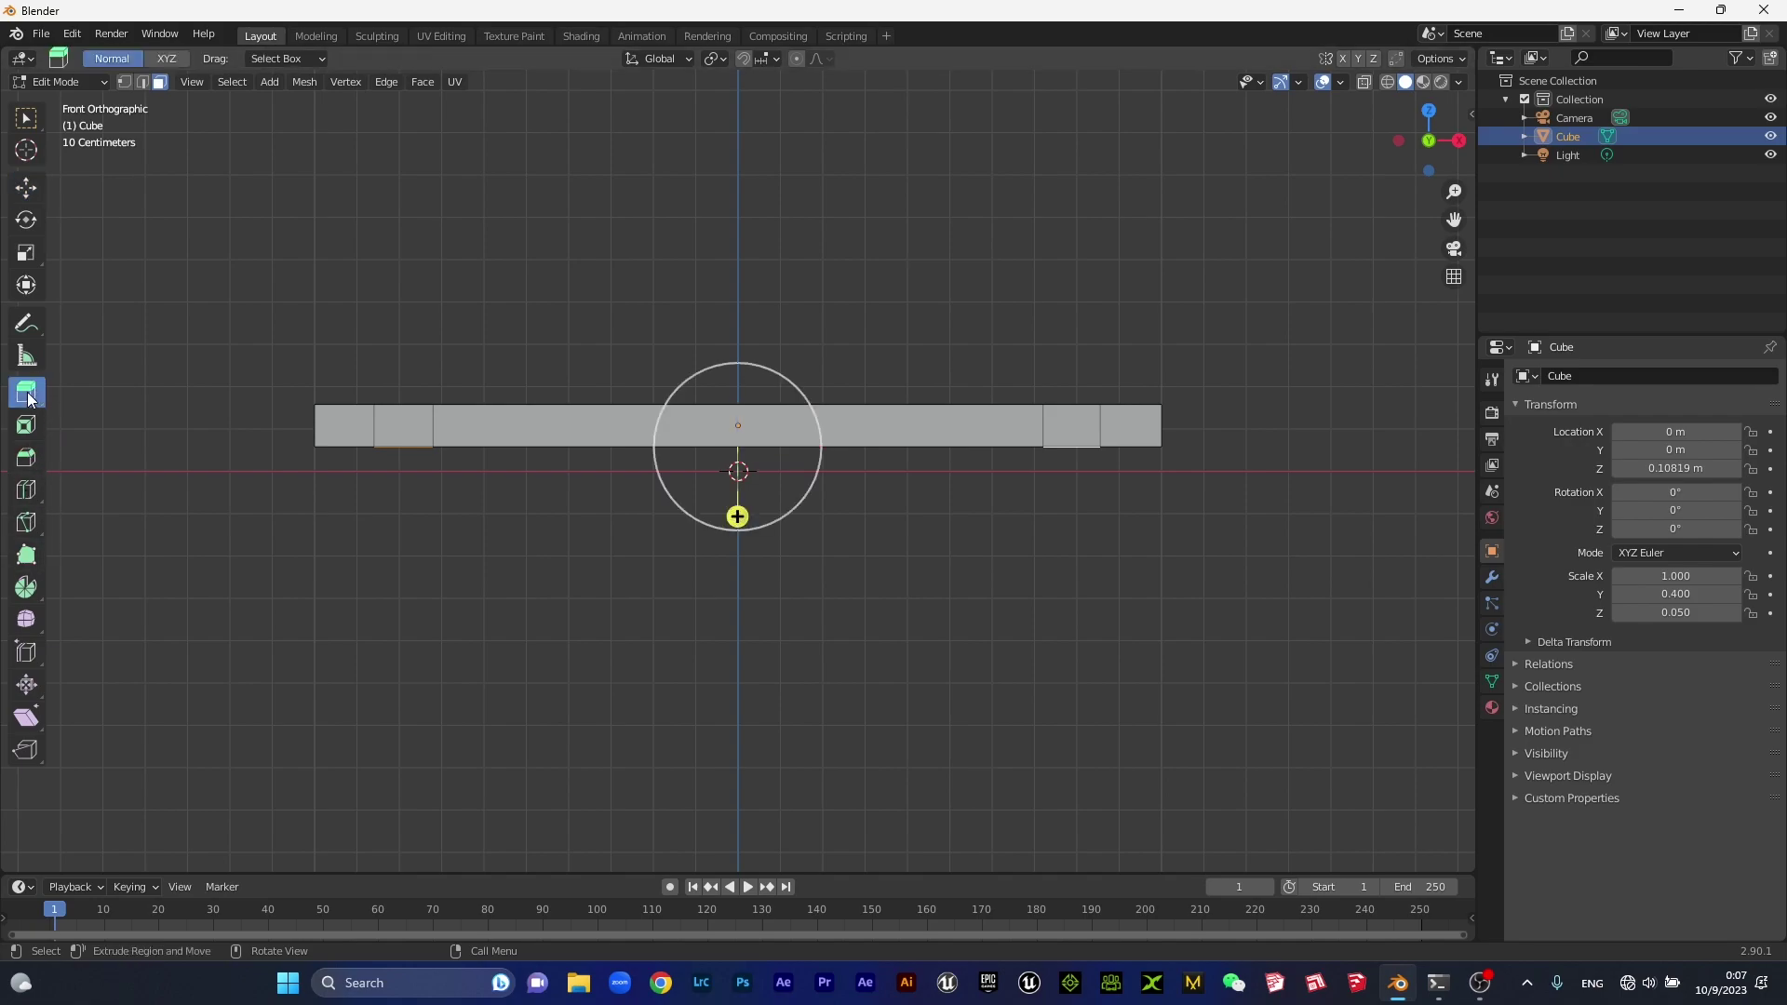
{"action": "left_click_drag", "start_coordinate": [736, 518], "coordinate": [736, 712]}
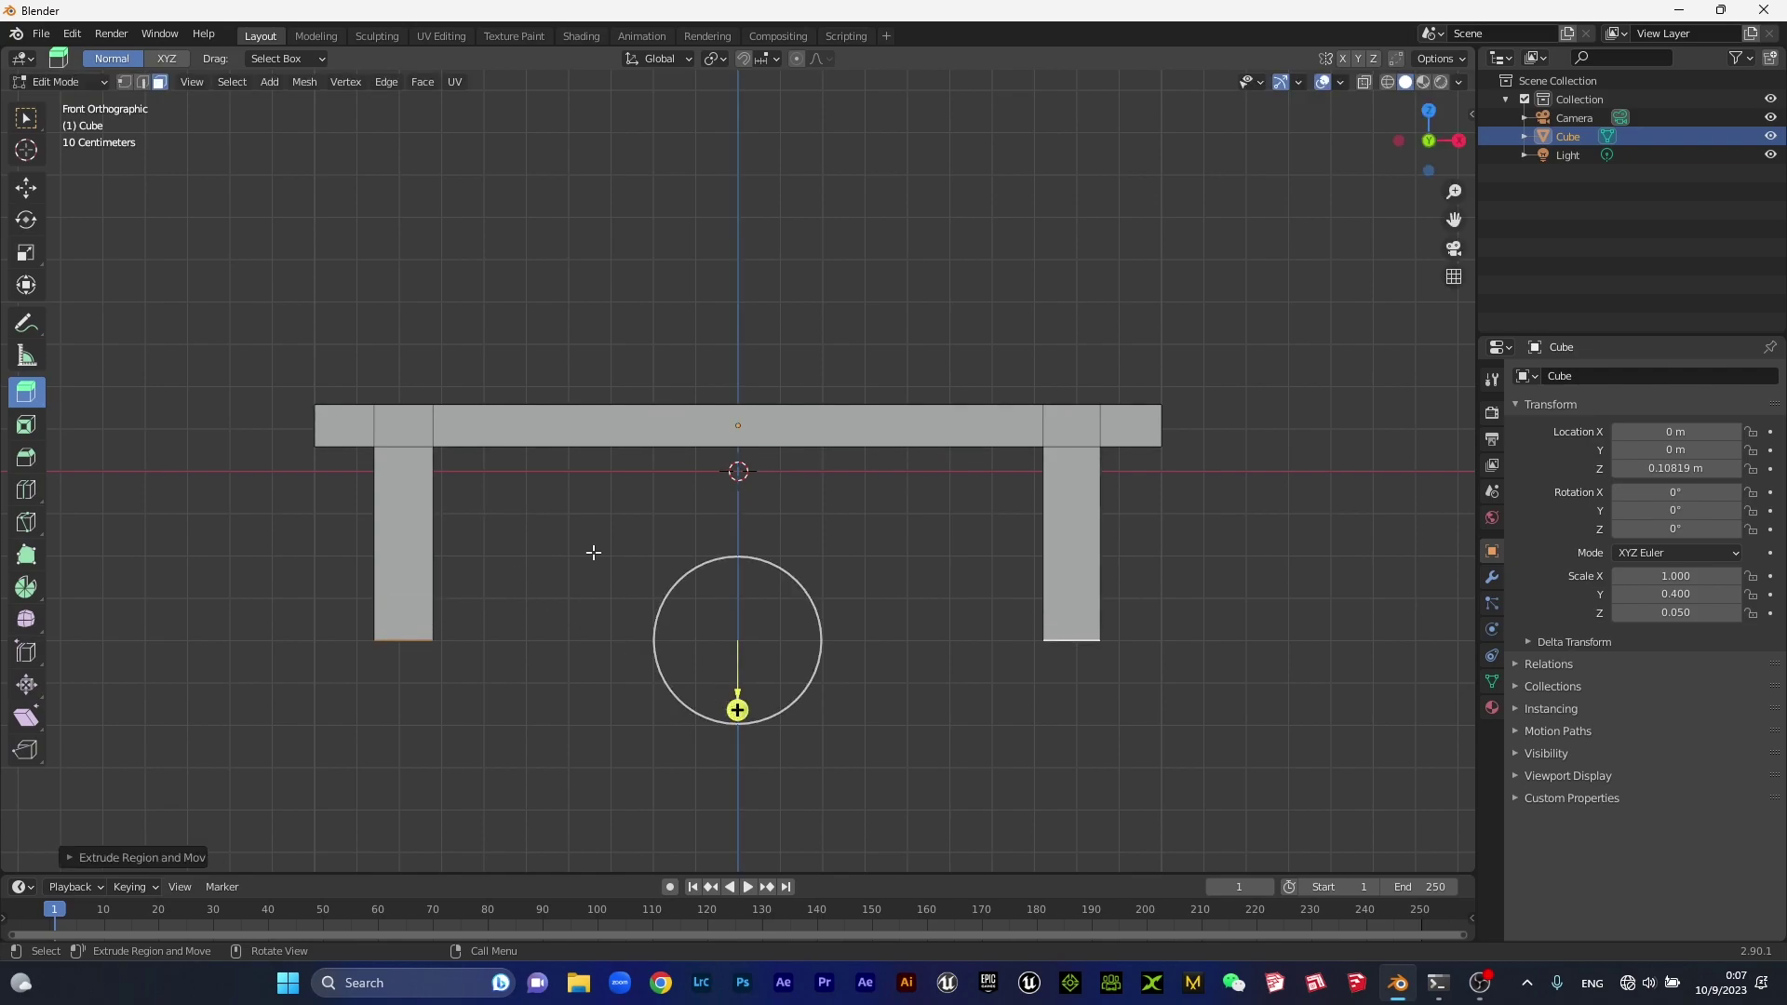
{"action": "middle_click_drag", "start_coordinate": [595, 564], "coordinate": [586, 515]}
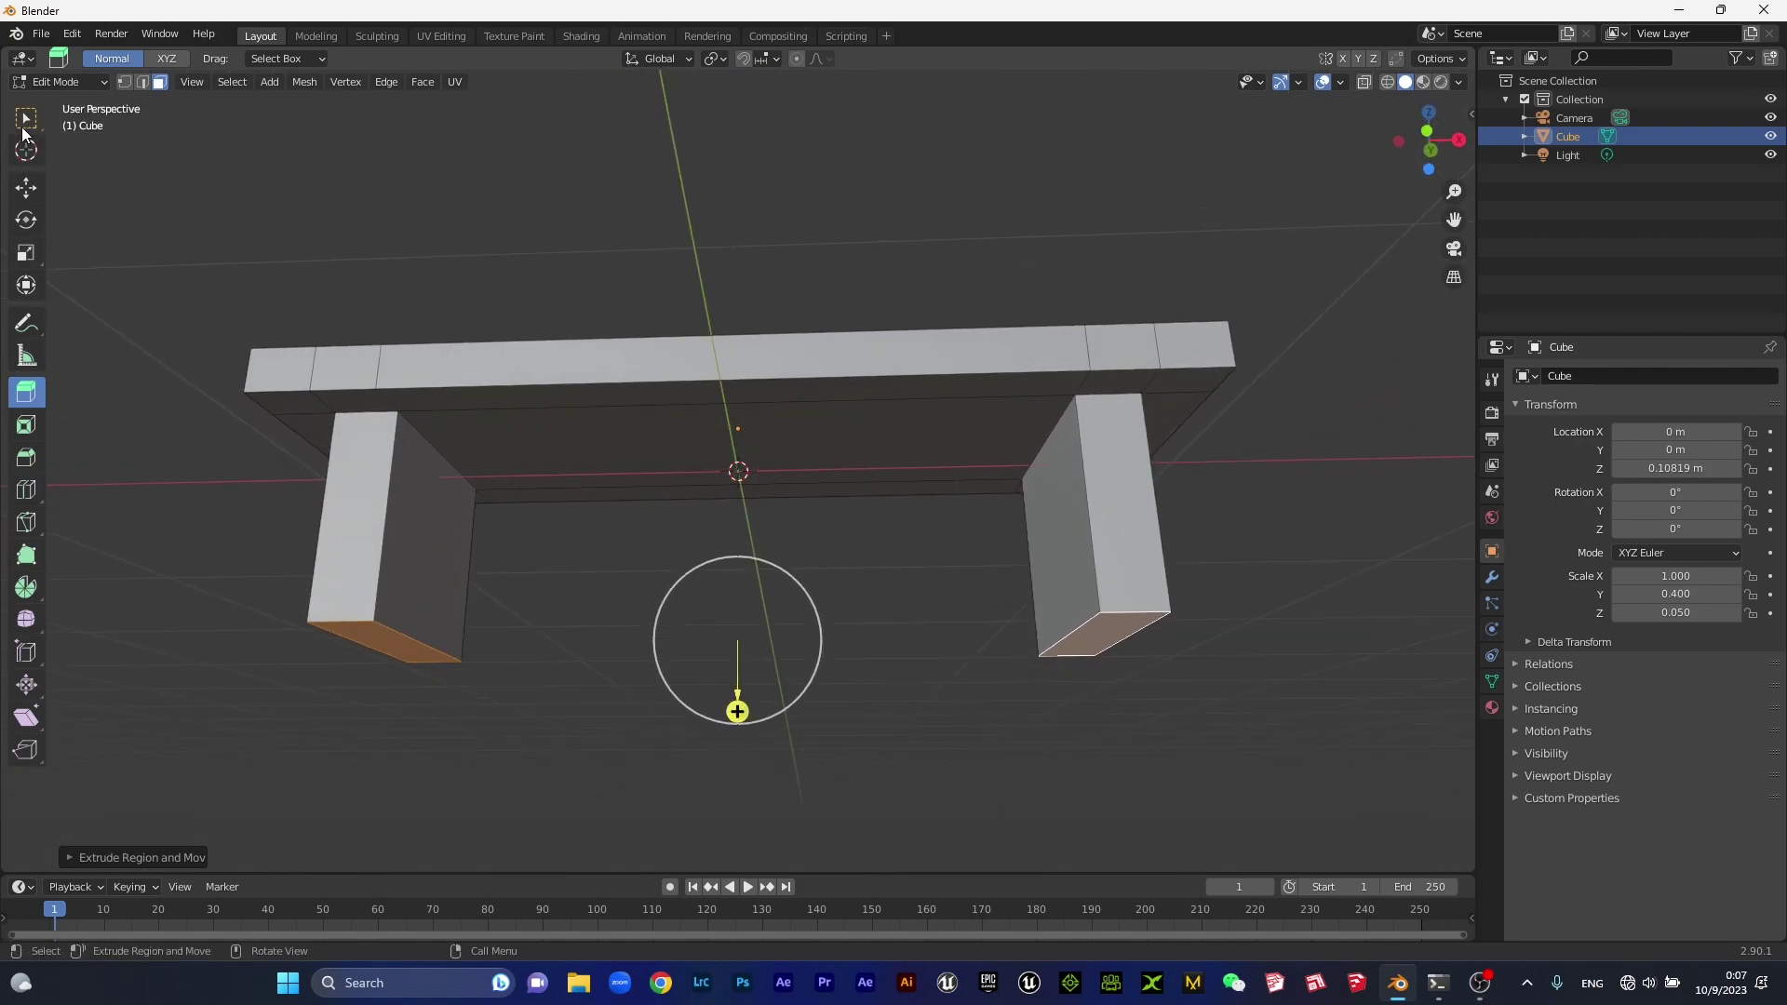
{"action": "left_click", "coordinate": [25, 191]}
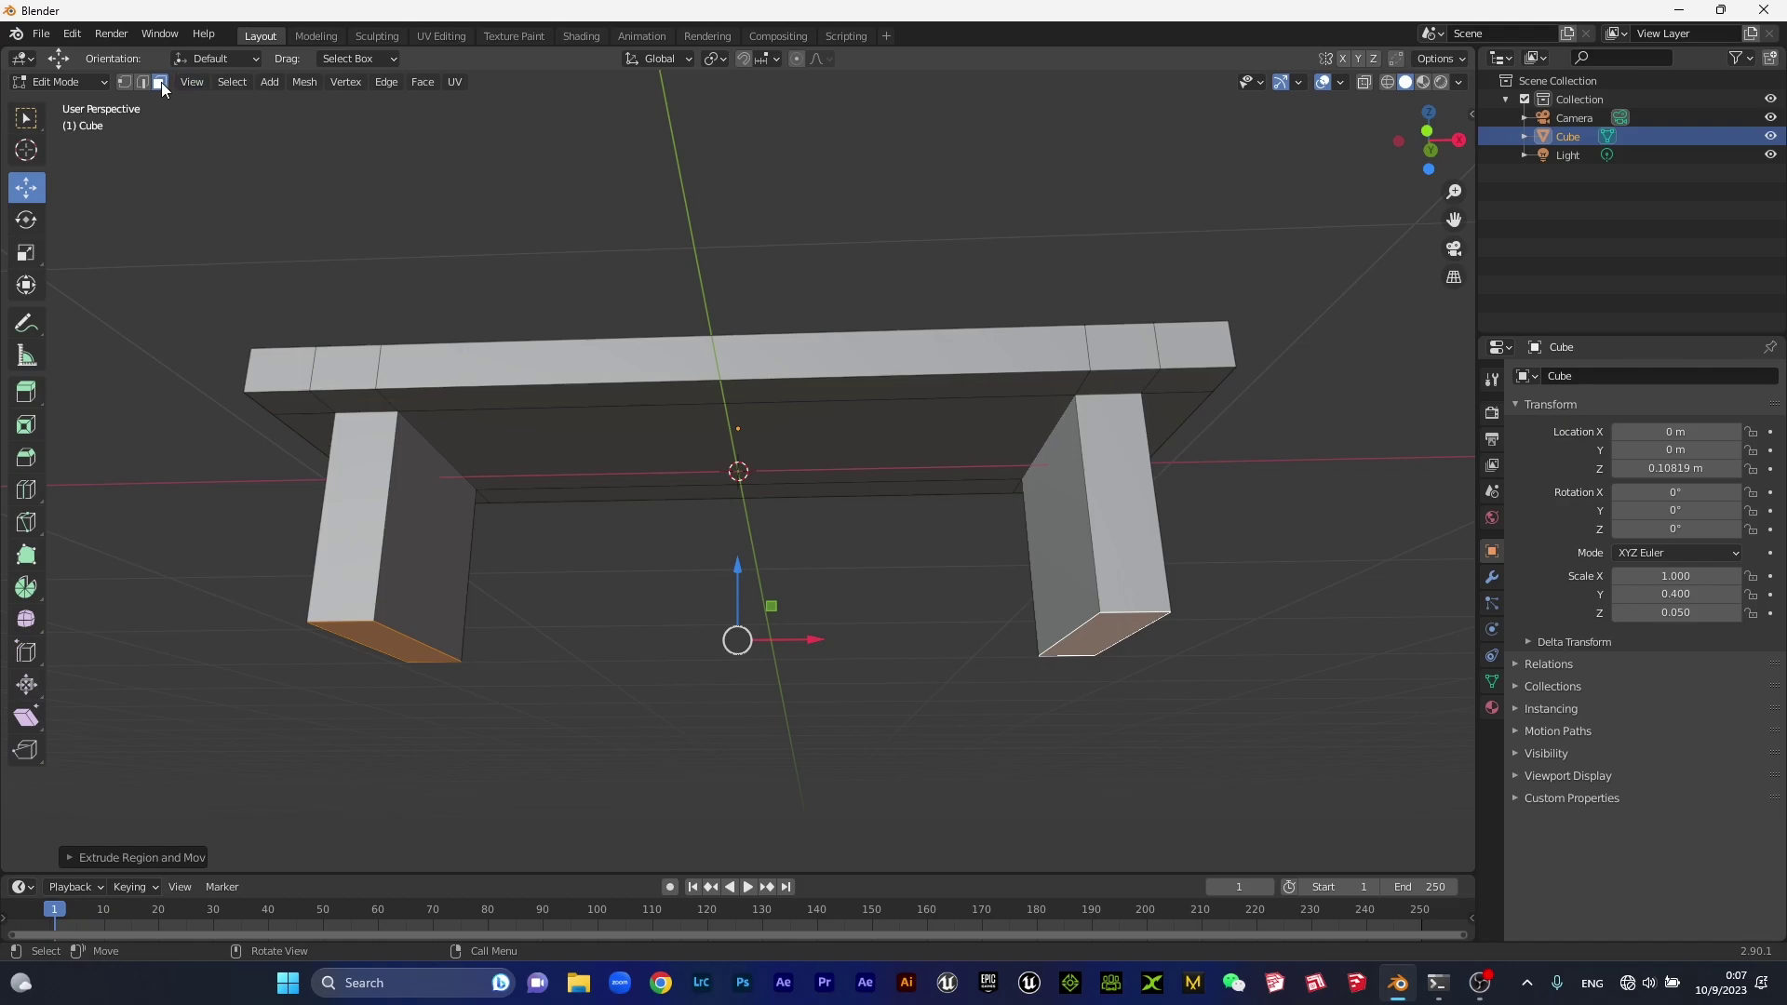
In front view, slide both legs' bottom faces outward so the legs splay beneath the top.
{"action": "left_click", "coordinate": [544, 681]}
{"action": "left_click", "coordinate": [402, 648]}
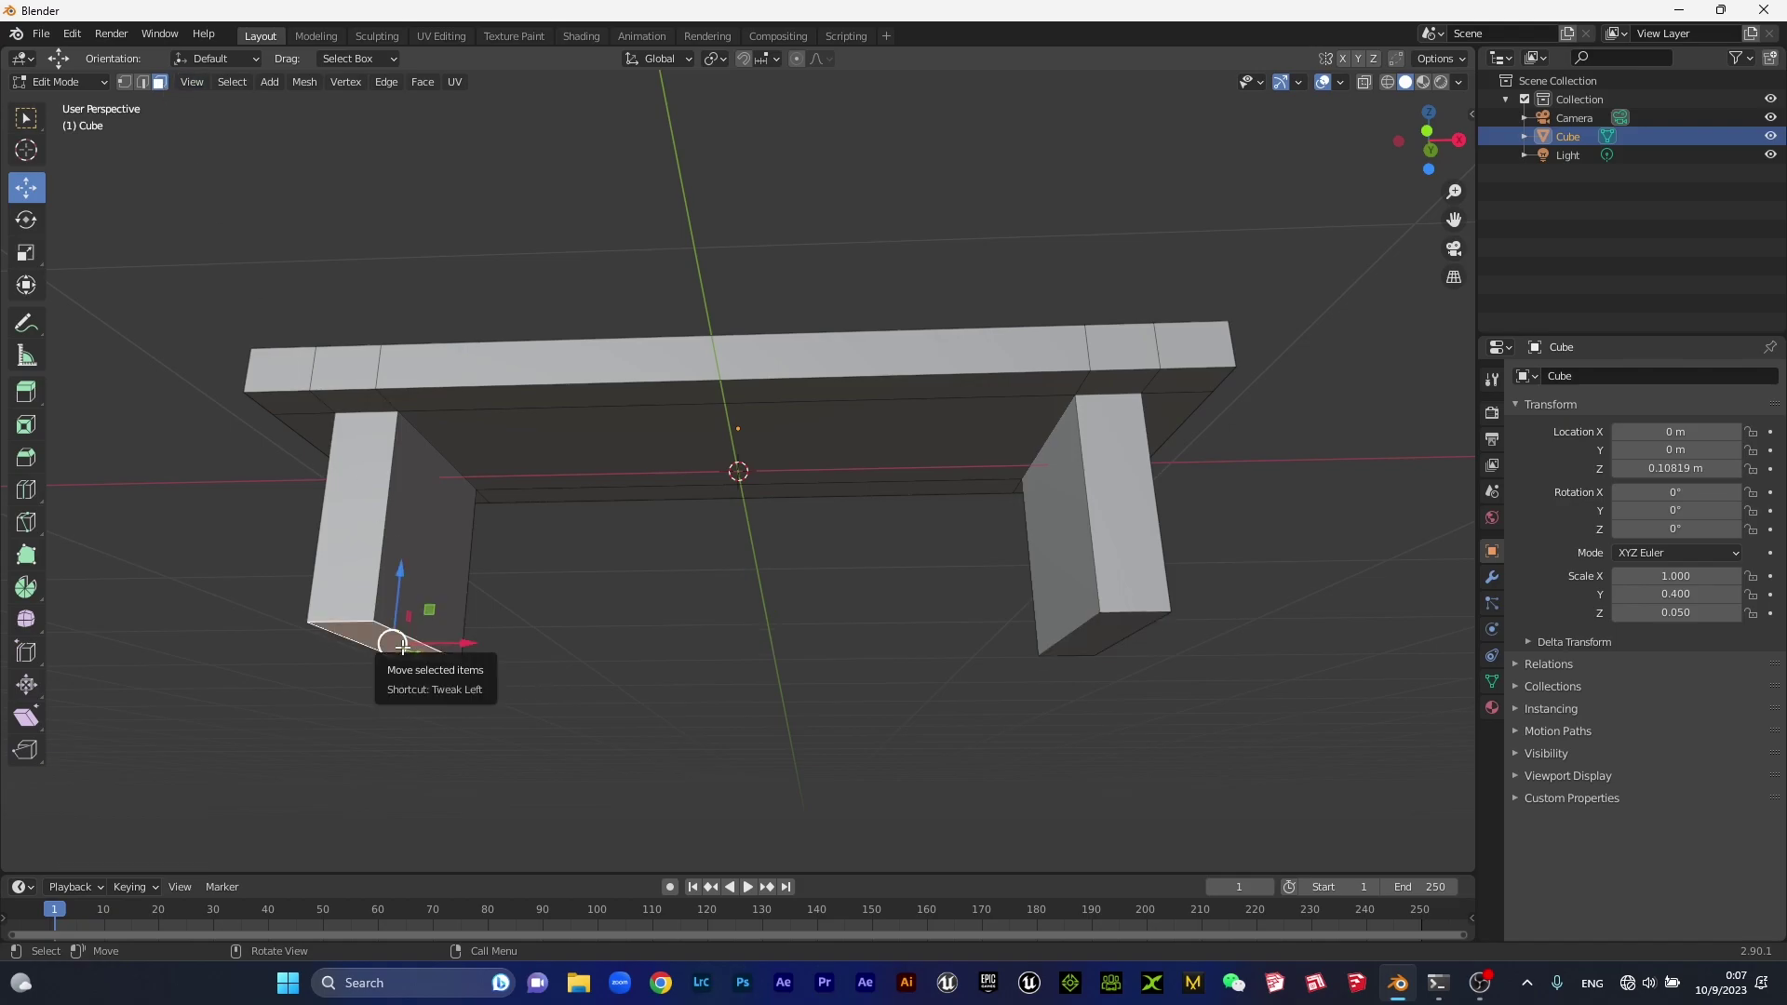
{"action": "key", "text": "KP_1"}
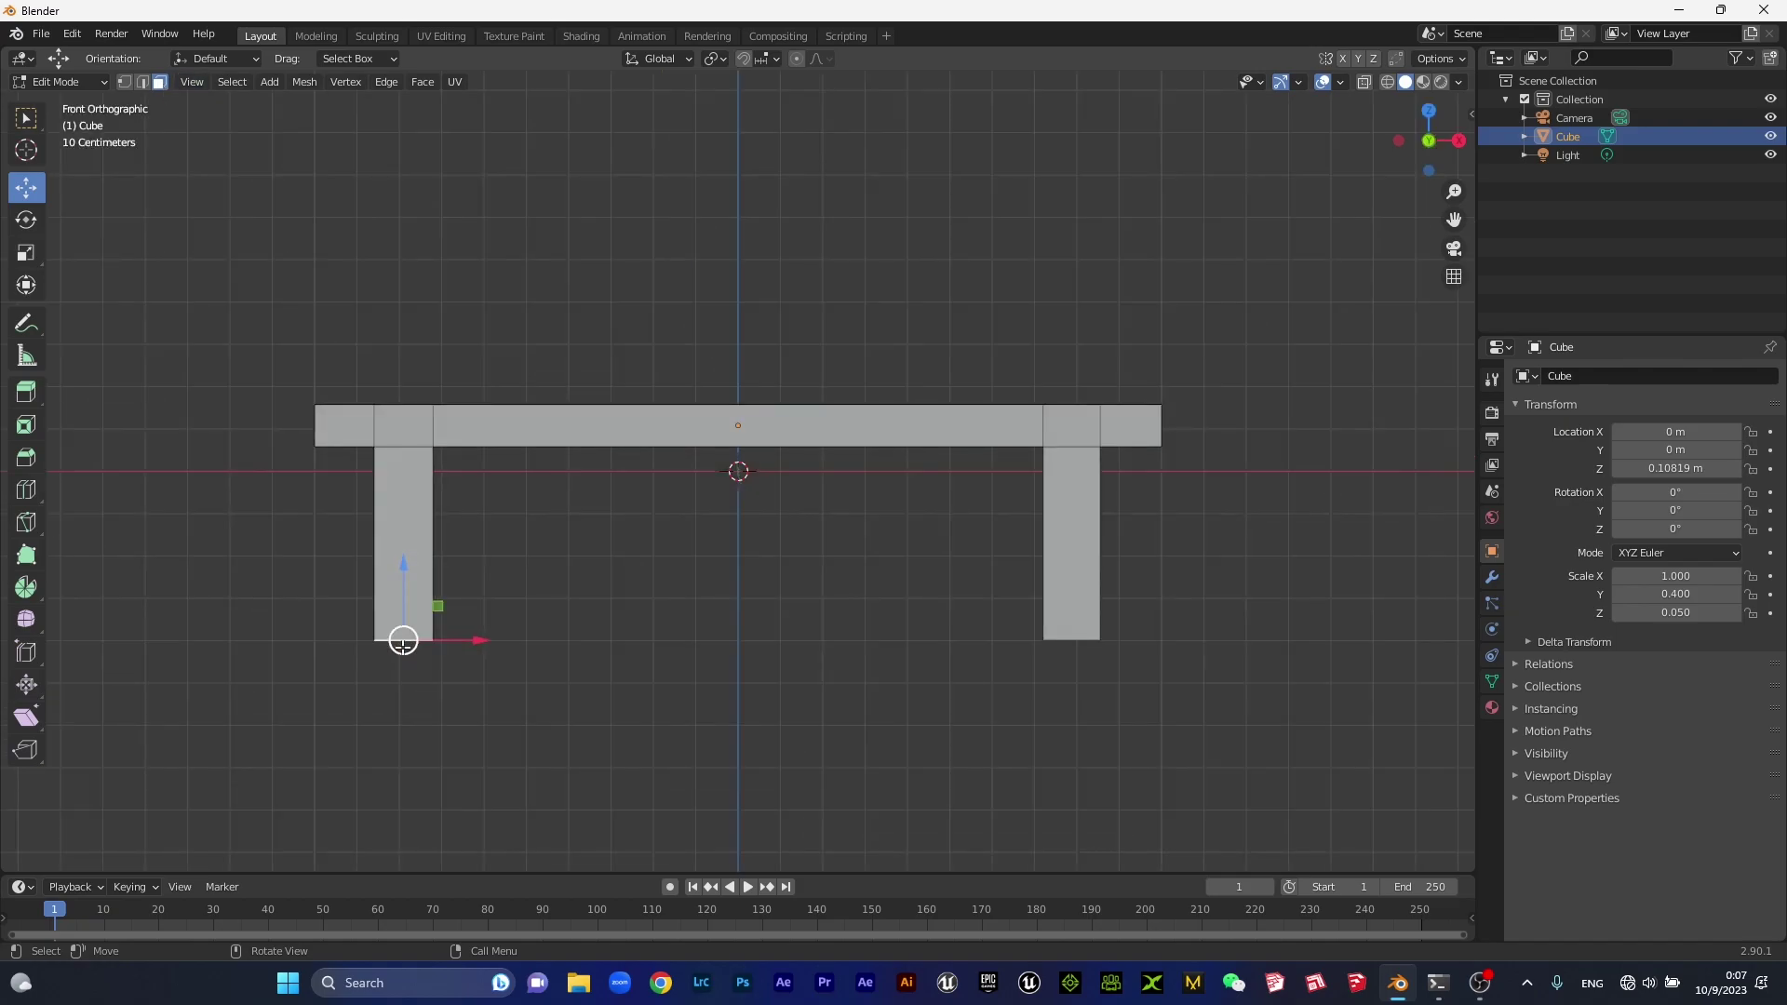
{"action": "left_click_drag", "start_coordinate": [482, 643], "coordinate": [469, 645]}
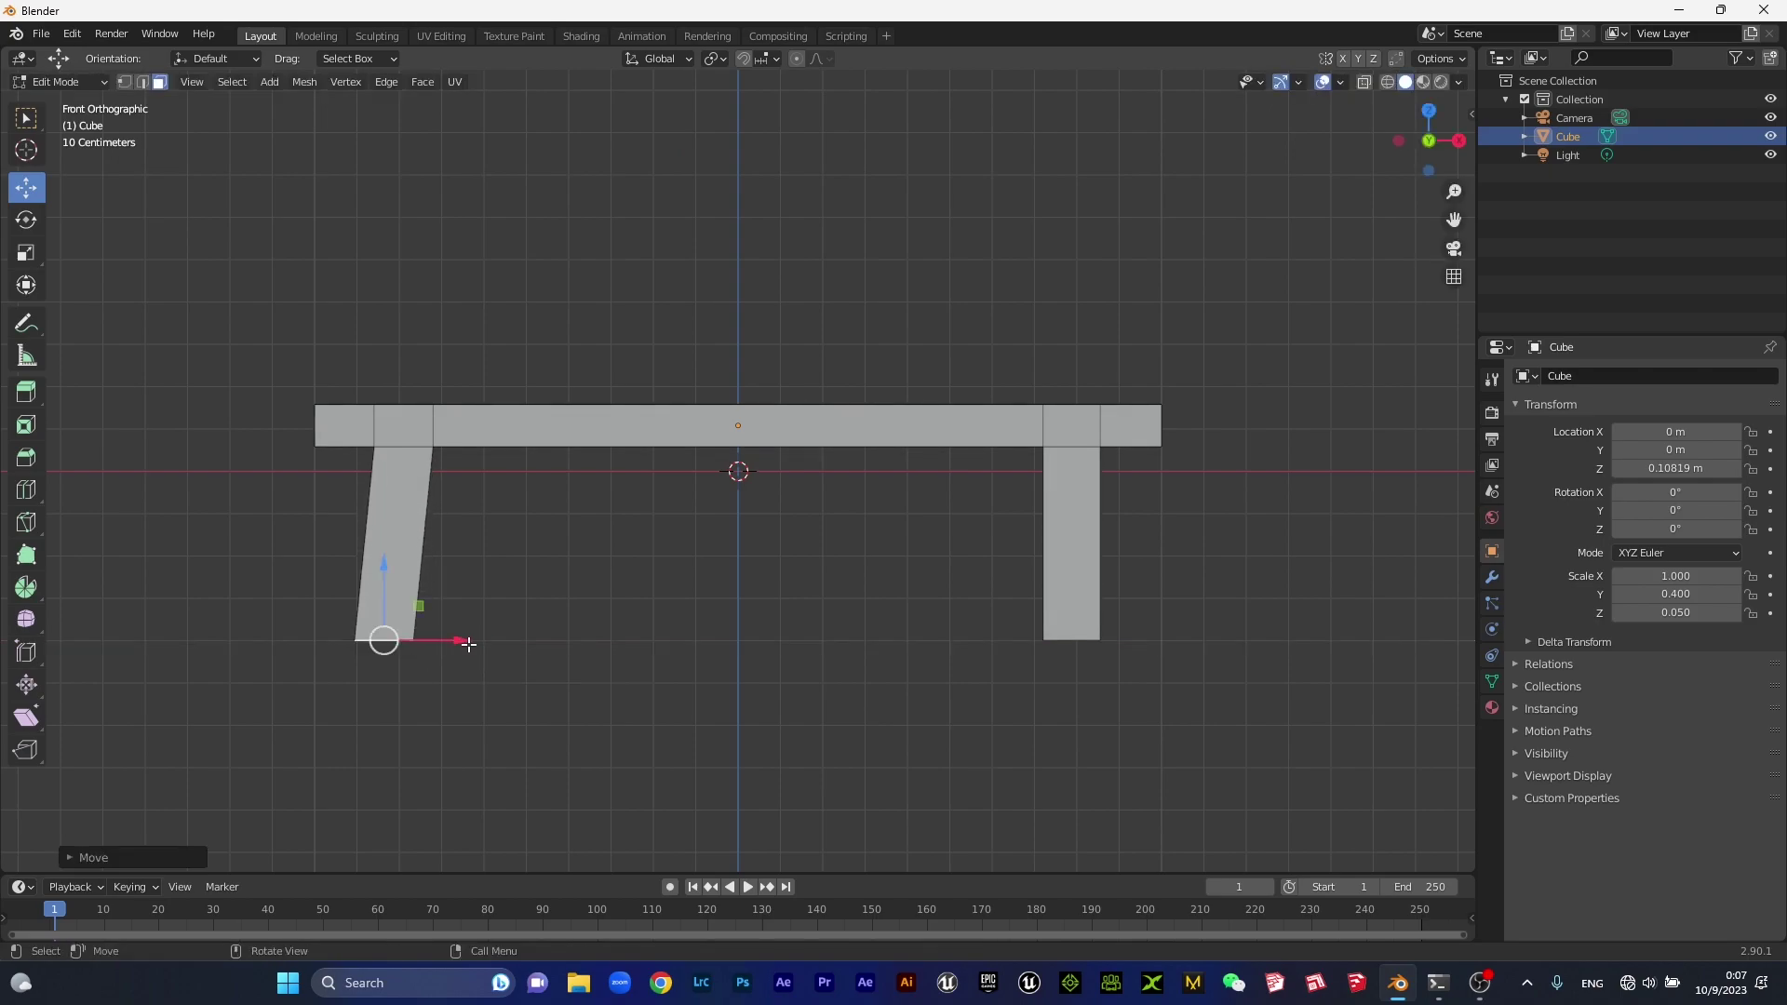
{"action": "middle_click_drag", "start_coordinate": [1069, 676], "coordinate": [1108, 614]}
{"action": "left_click", "coordinate": [1108, 614]}
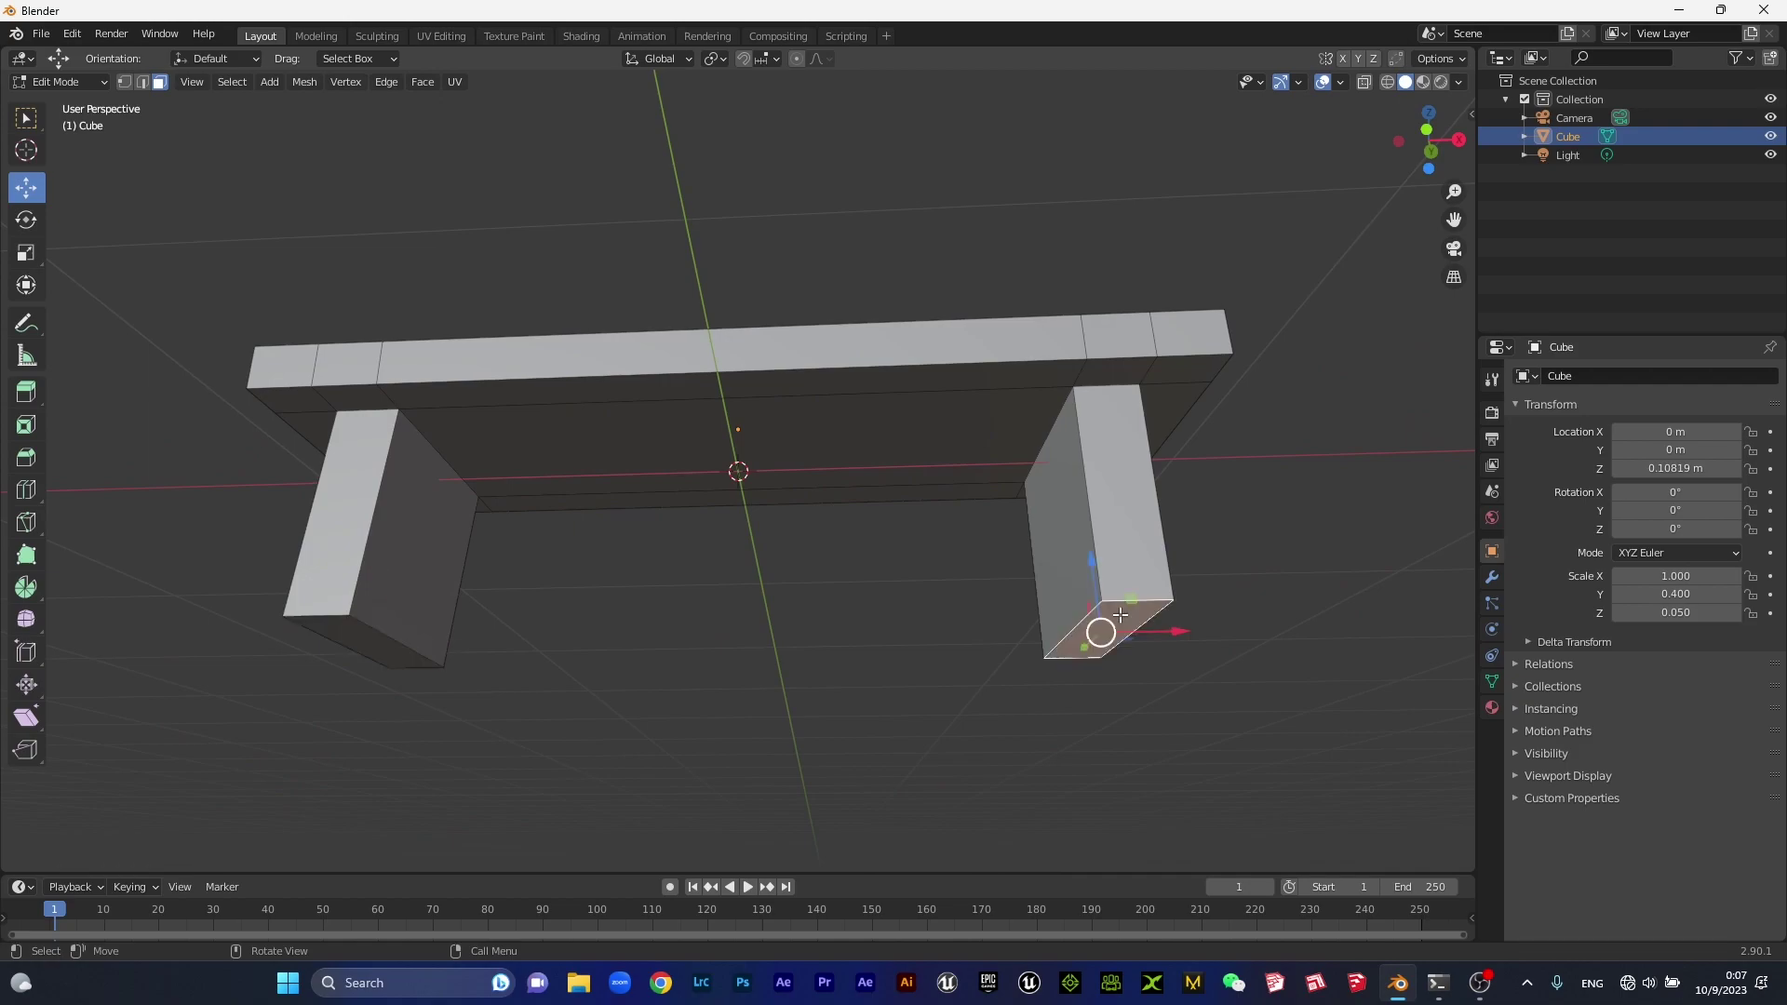
{"action": "key", "text": "KP_1"}
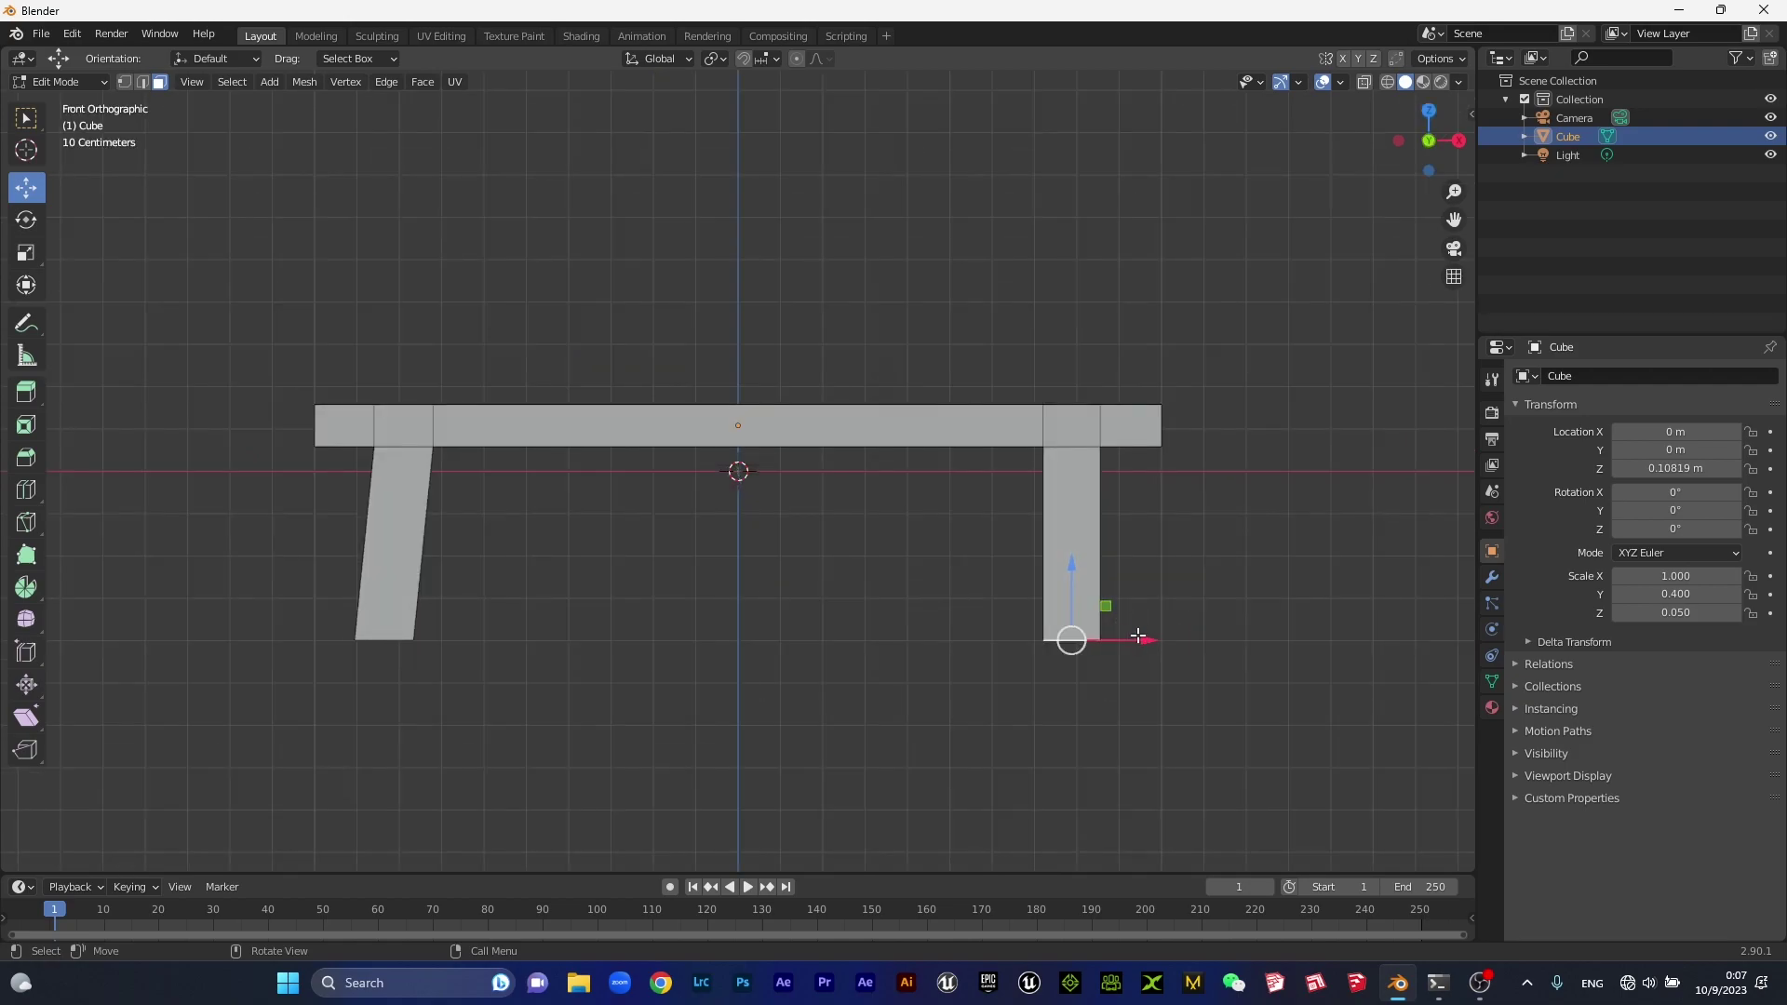
{"action": "left_click_drag", "start_coordinate": [1154, 642], "coordinate": [1179, 644]}
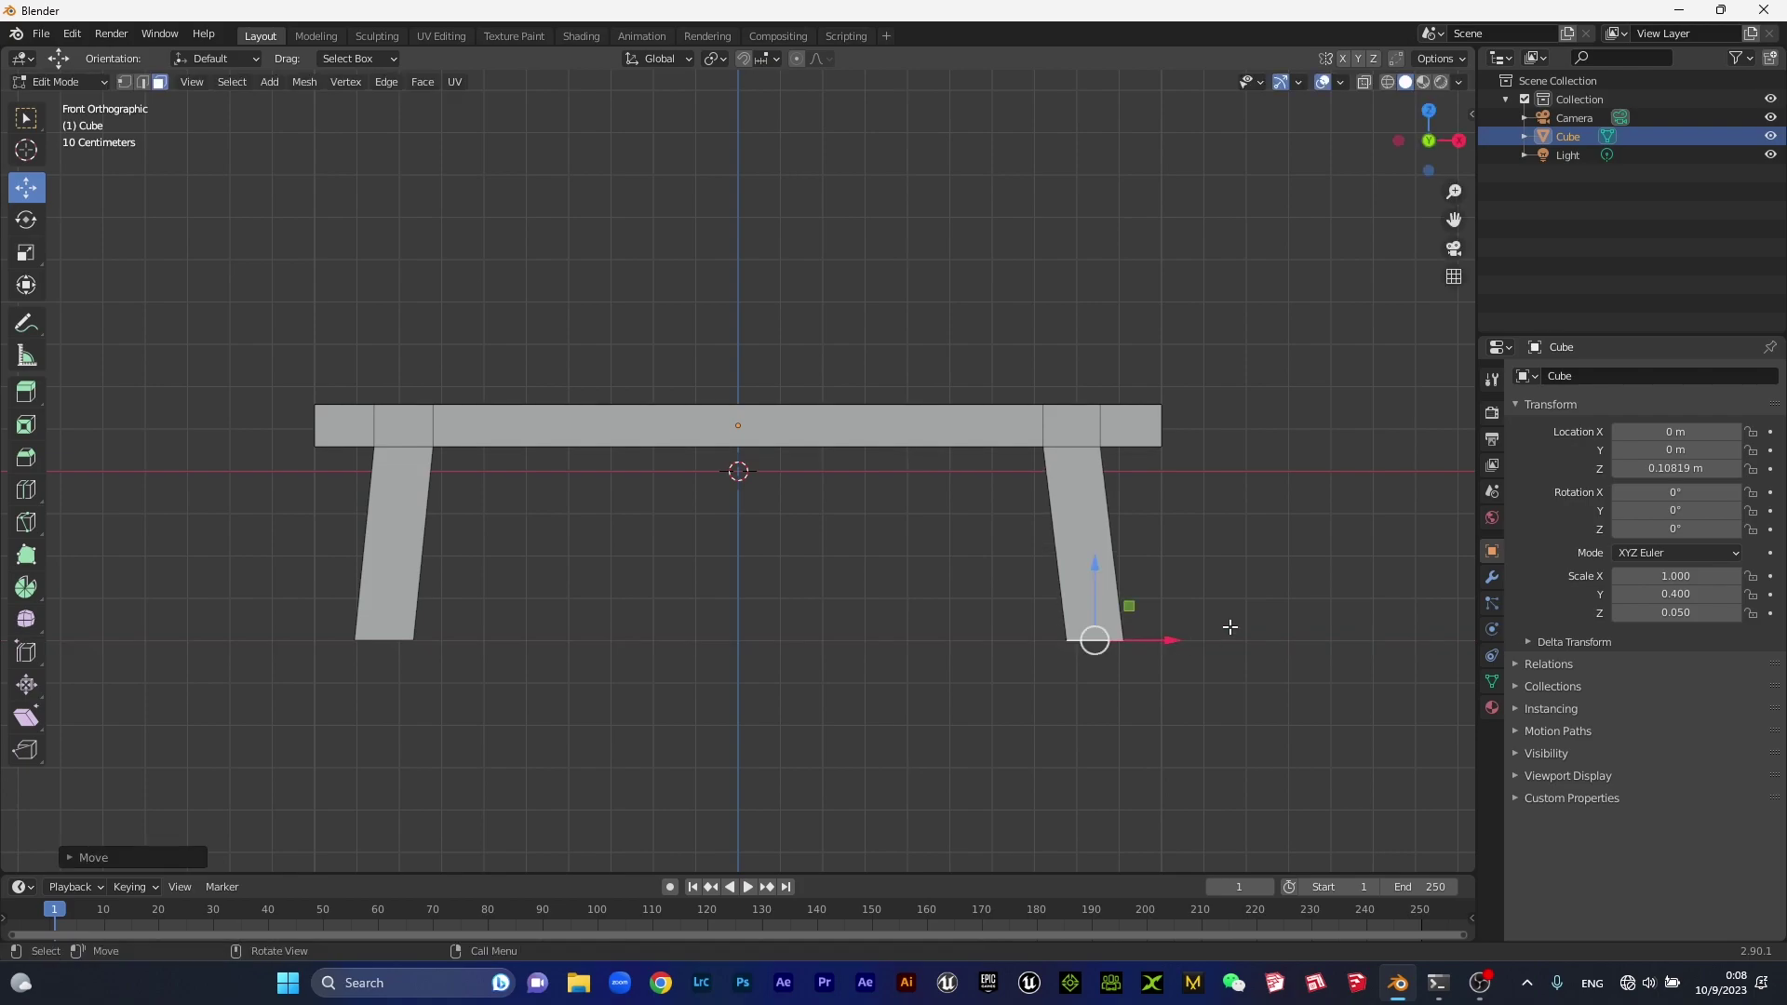
Return to Object Mode and orbit around the deselected bench in perspective.
{"action": "key", "text": "Tab"}
{"action": "left_click", "coordinate": [1240, 570]}
{"action": "mouse_move", "coordinate": [1184, 538]}
{"action": "middle_mouse_down"}
{"action": "mouse_move", "coordinate": [710, 548]}
{"action": "mouse_move", "coordinate": [898, 541]}
{"action": "middle_mouse_up"}
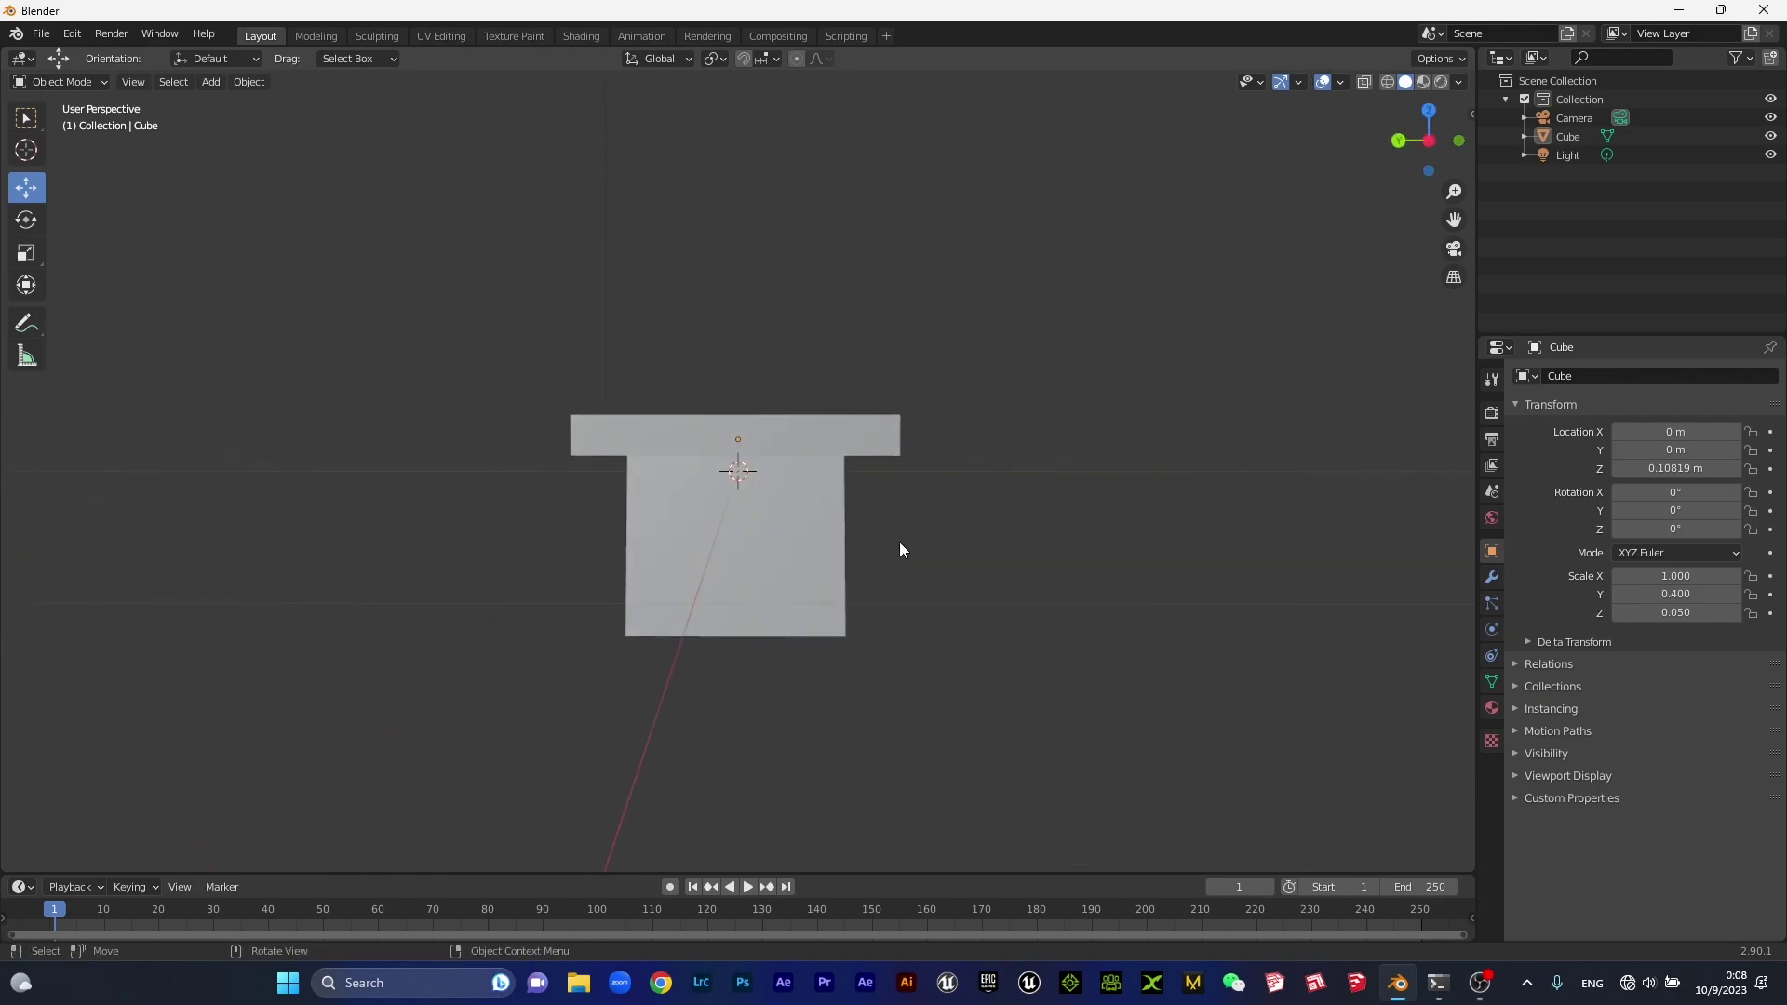
In side view, raise the bench to Z 0.50382 m so its legs rest on the ground.
{"action": "key", "text": "KP_1"}
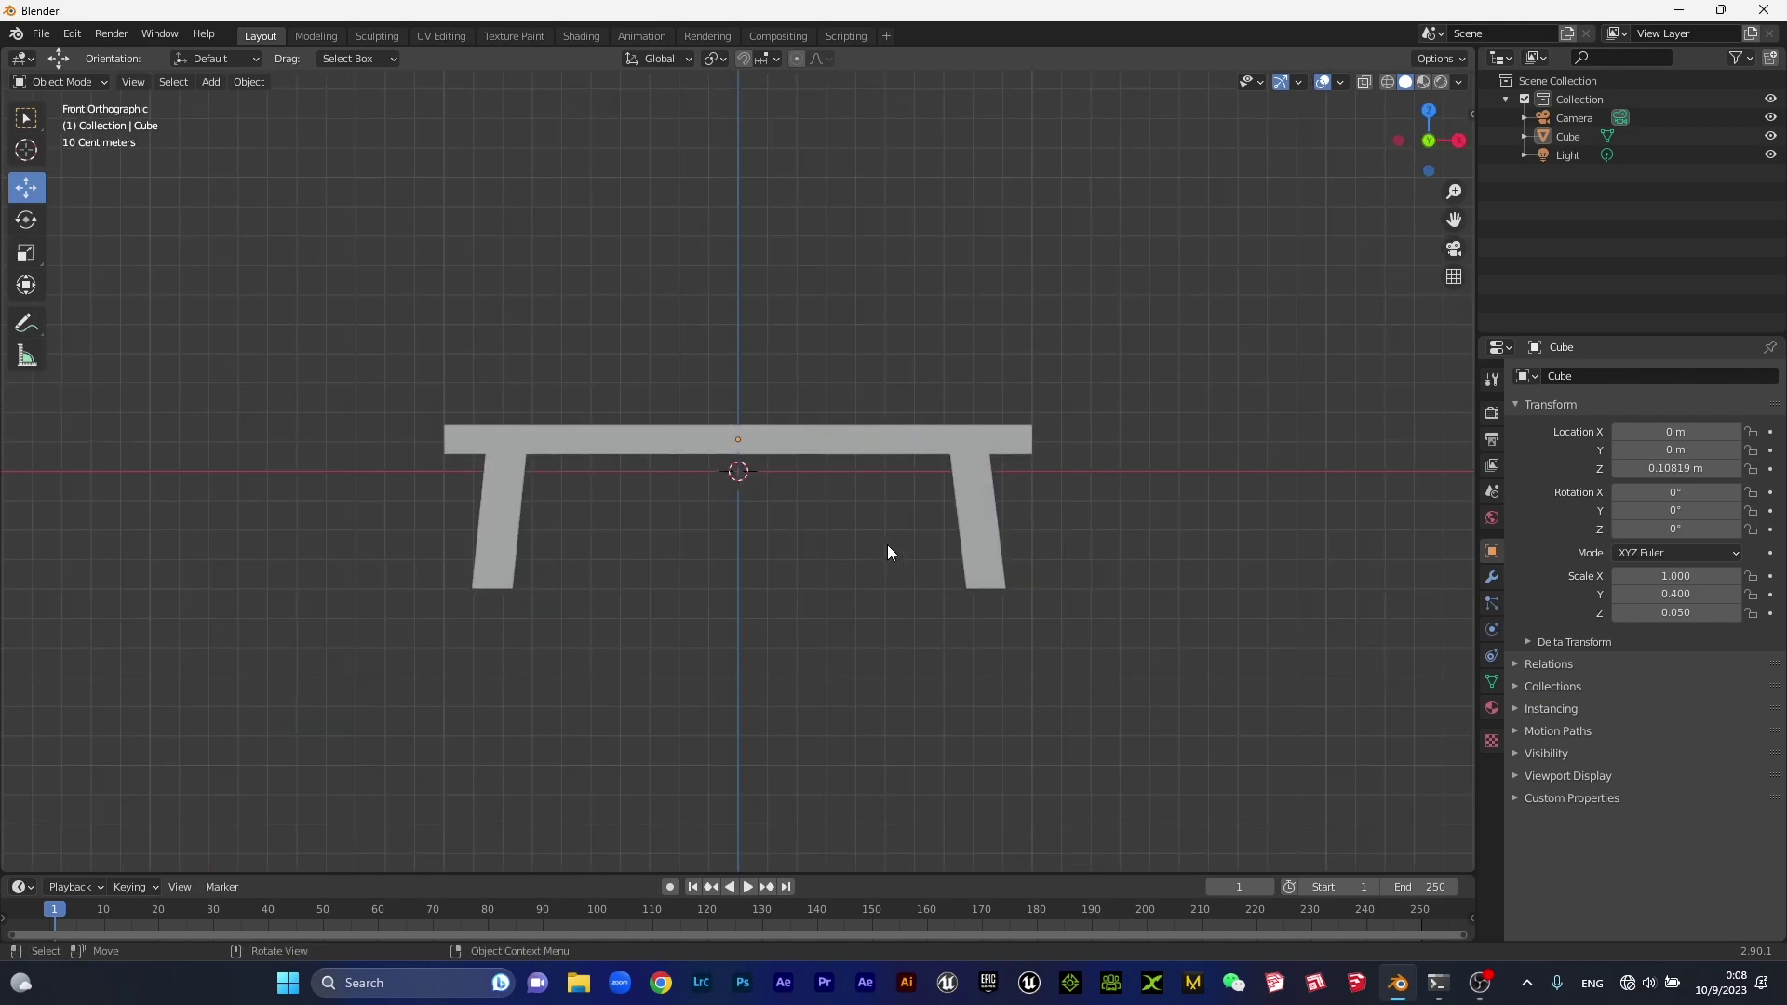
{"action": "key", "text": "KP_3"}
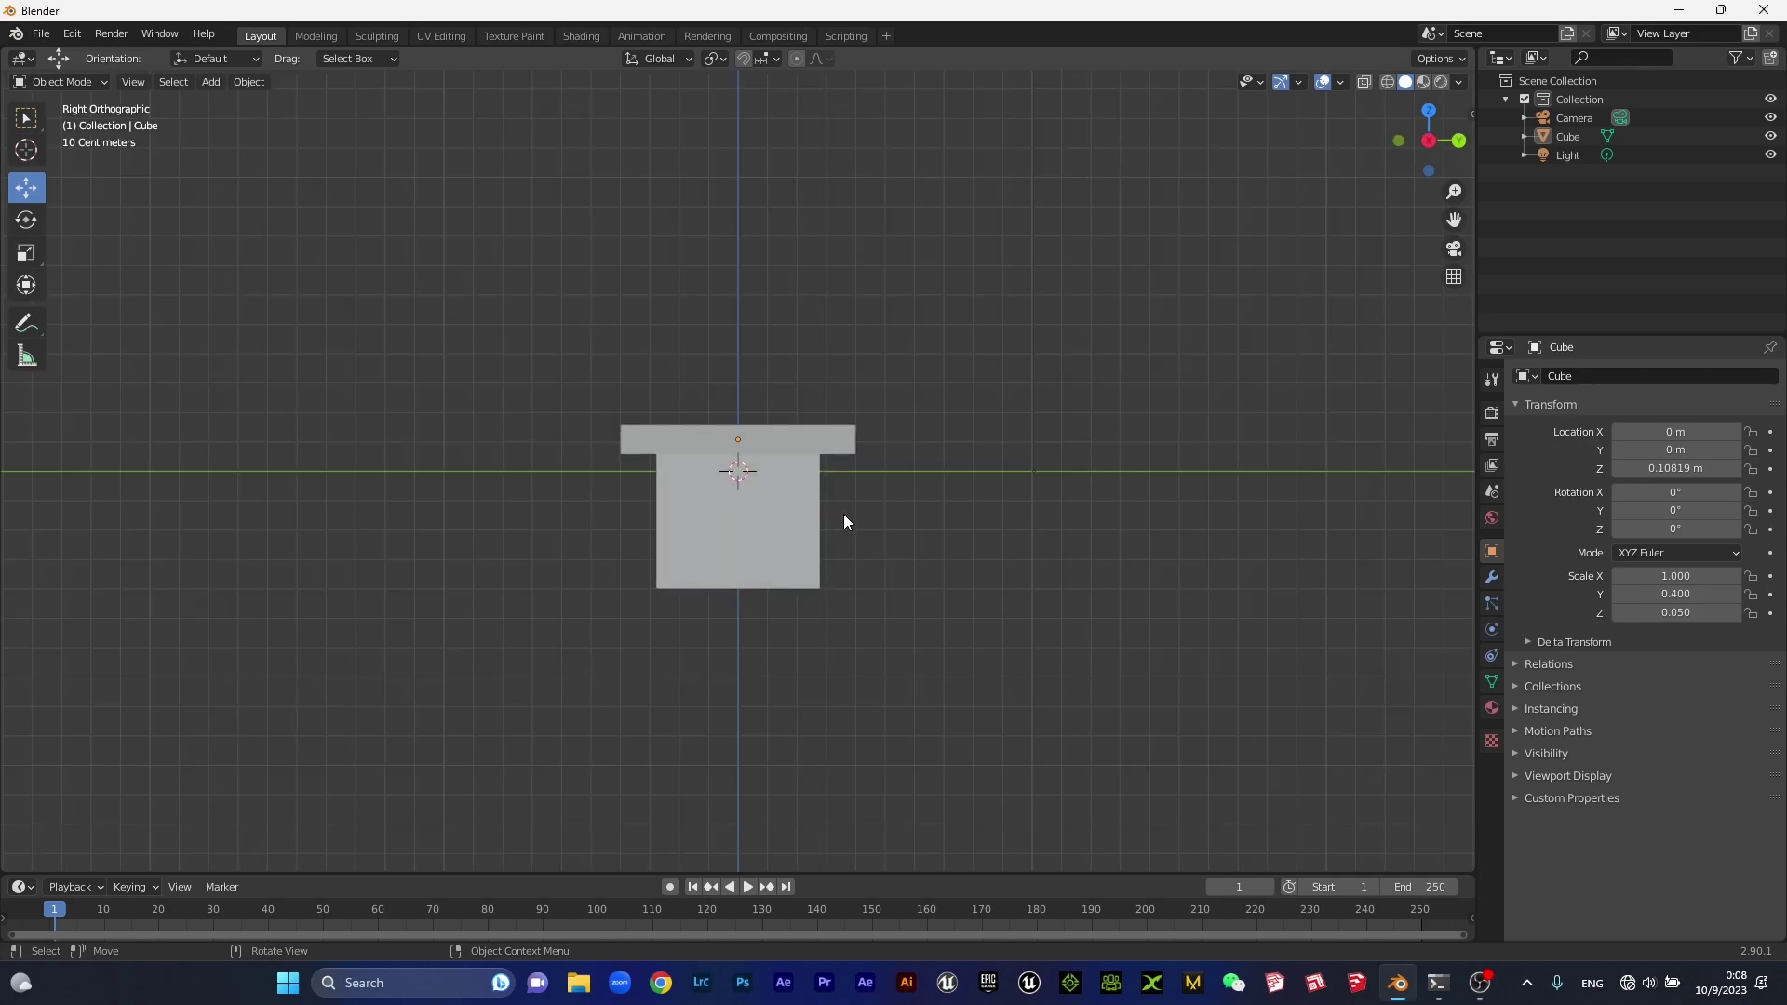
{"action": "left_click", "coordinate": [782, 486]}
{"action": "left_click_drag", "start_coordinate": [742, 365], "coordinate": [776, 292]}
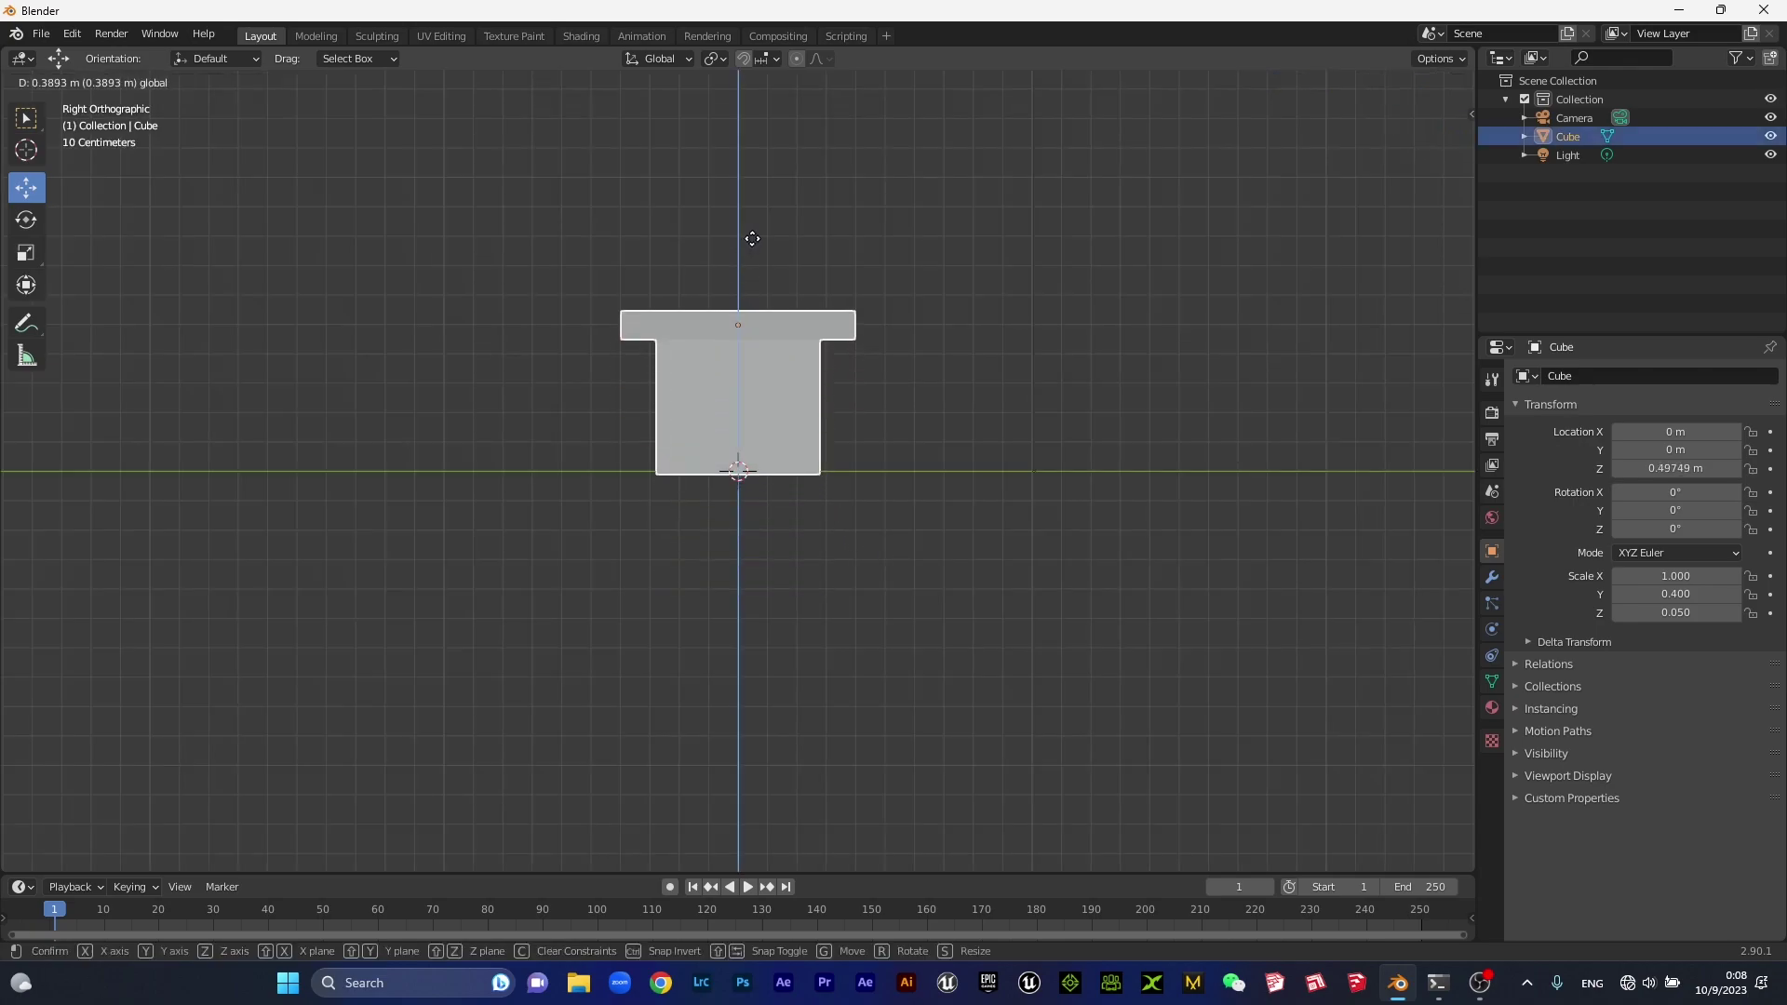
Orbit beneath the bench to inspect its underside, then reselect it.
{"action": "scroll", "coordinate": [777, 292], "scroll_direction": "up", "scroll_amount": 3}
{"action": "scroll", "coordinate": [814, 374], "scroll_direction": "up", "scroll_amount": 2}
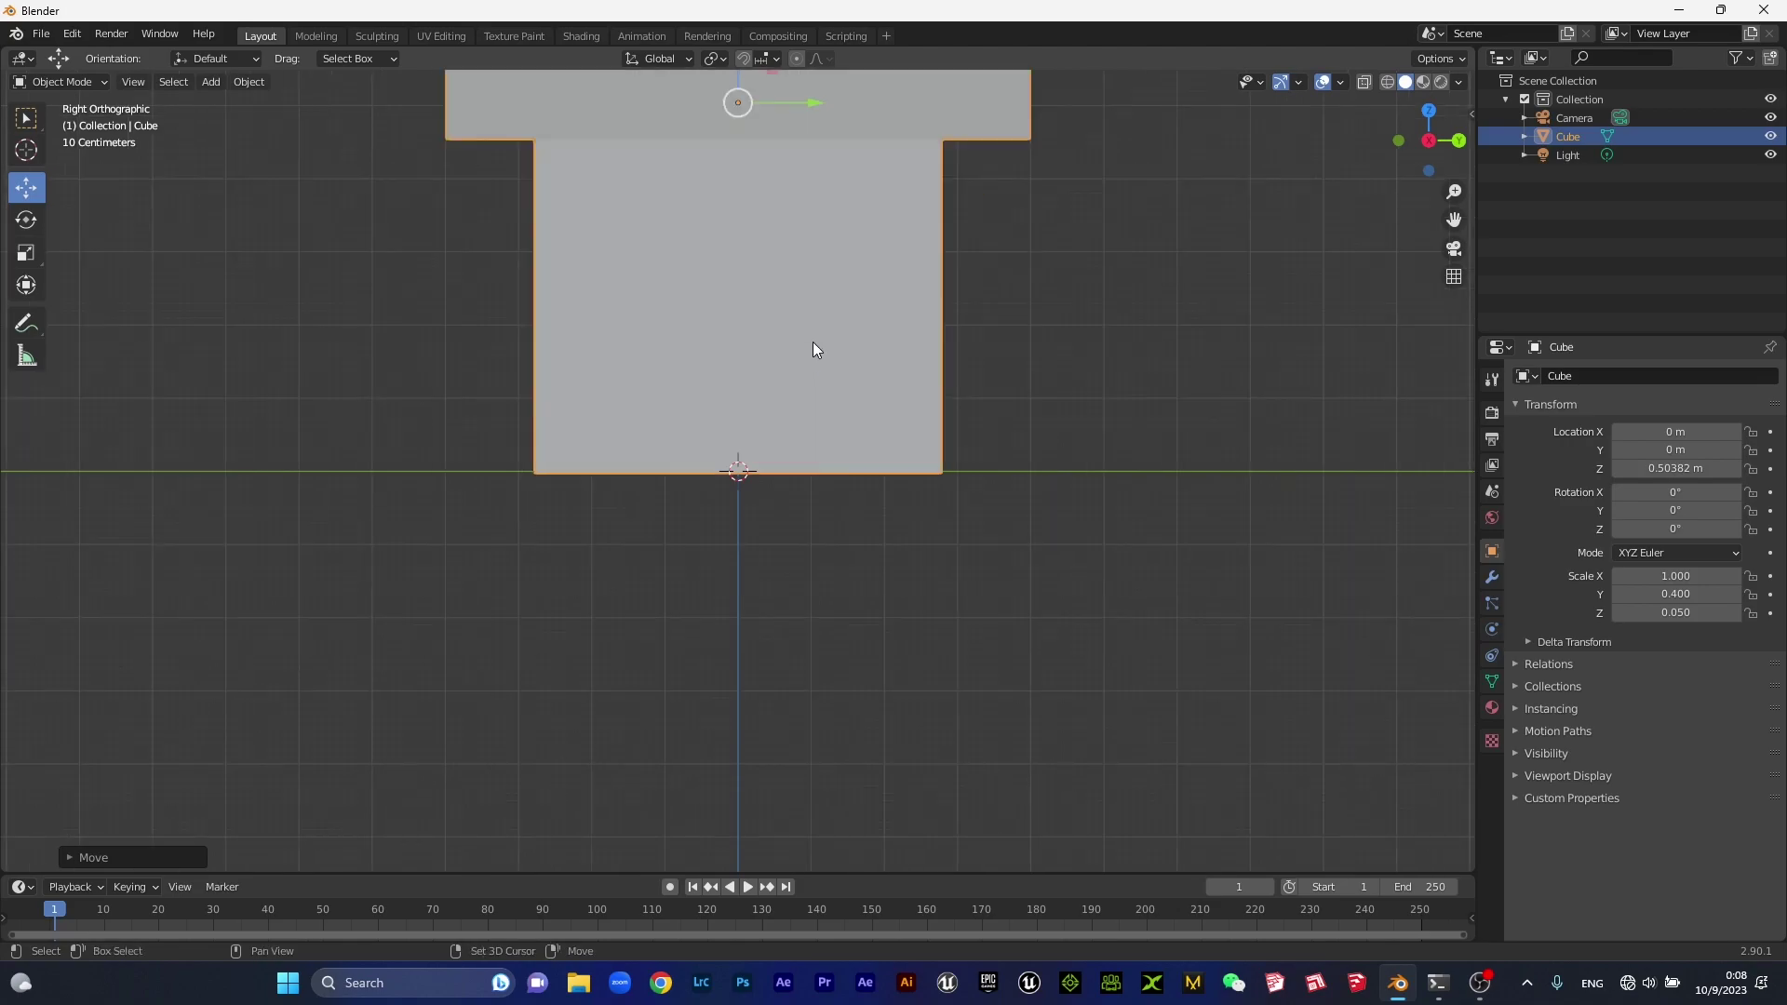
{"action": "middle_click_drag", "start_coordinate": [812, 342], "coordinate": [789, 444], "text": "shift"}
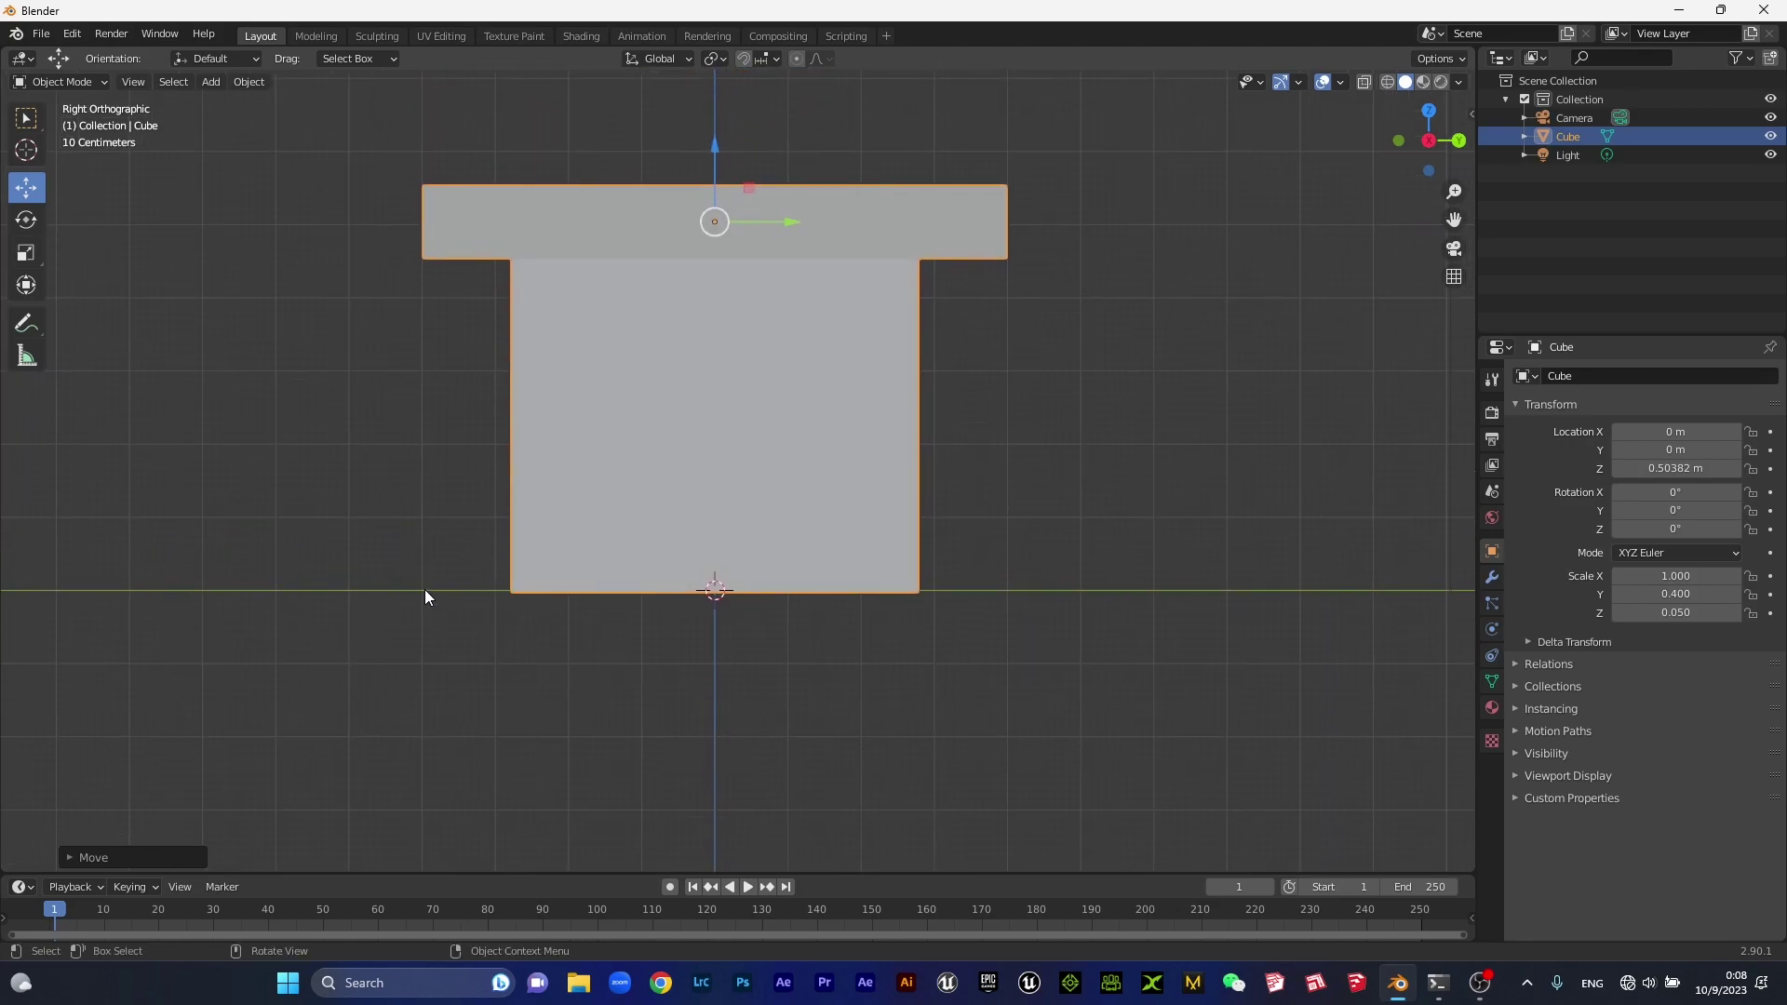
{"action": "mouse_move", "coordinate": [735, 456]}
{"action": "middle_mouse_down"}
{"action": "mouse_move", "coordinate": [822, 503]}
{"action": "mouse_move", "coordinate": [798, 535]}
{"action": "mouse_move", "coordinate": [899, 548]}
{"action": "middle_mouse_up"}
{"action": "middle_click_drag", "start_coordinate": [815, 473], "coordinate": [983, 519]}
{"action": "left_click", "coordinate": [983, 520]}
{"action": "mouse_move", "coordinate": [1108, 437]}
{"action": "middle_mouse_down"}
{"action": "mouse_move", "coordinate": [1039, 465]}
{"action": "mouse_move", "coordinate": [1063, 415]}
{"action": "middle_mouse_up"}
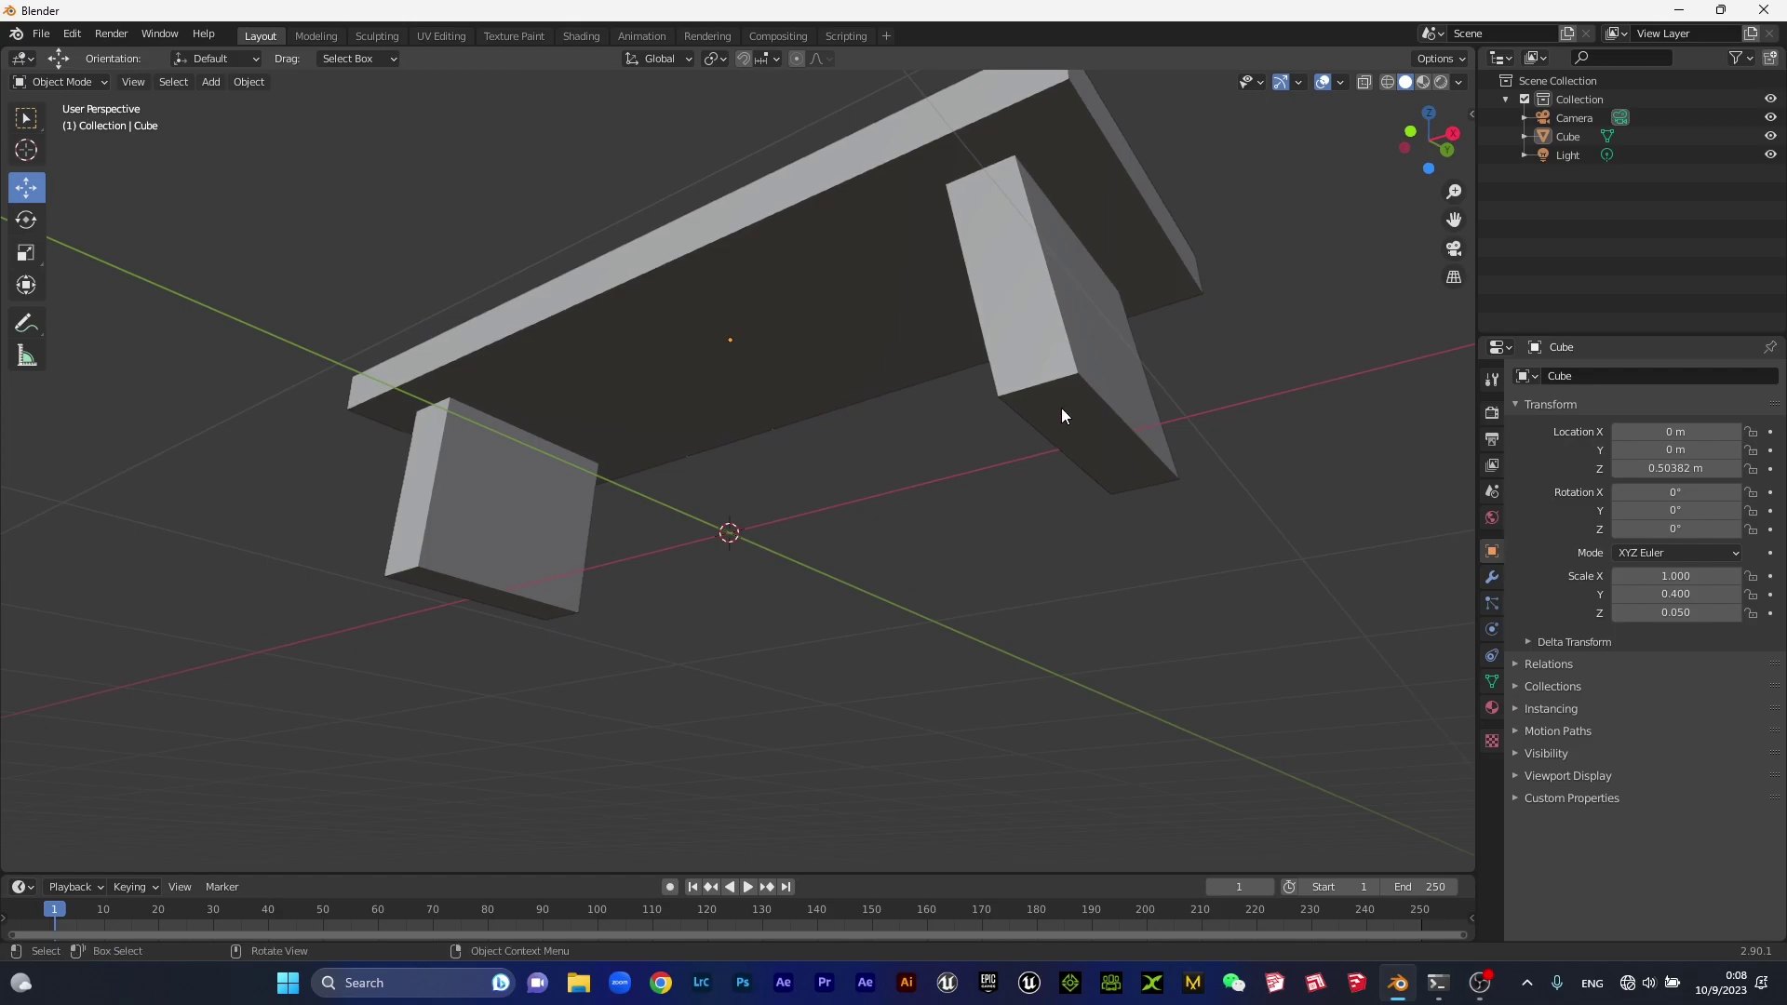
{"action": "left_click", "coordinate": [1063, 416]}
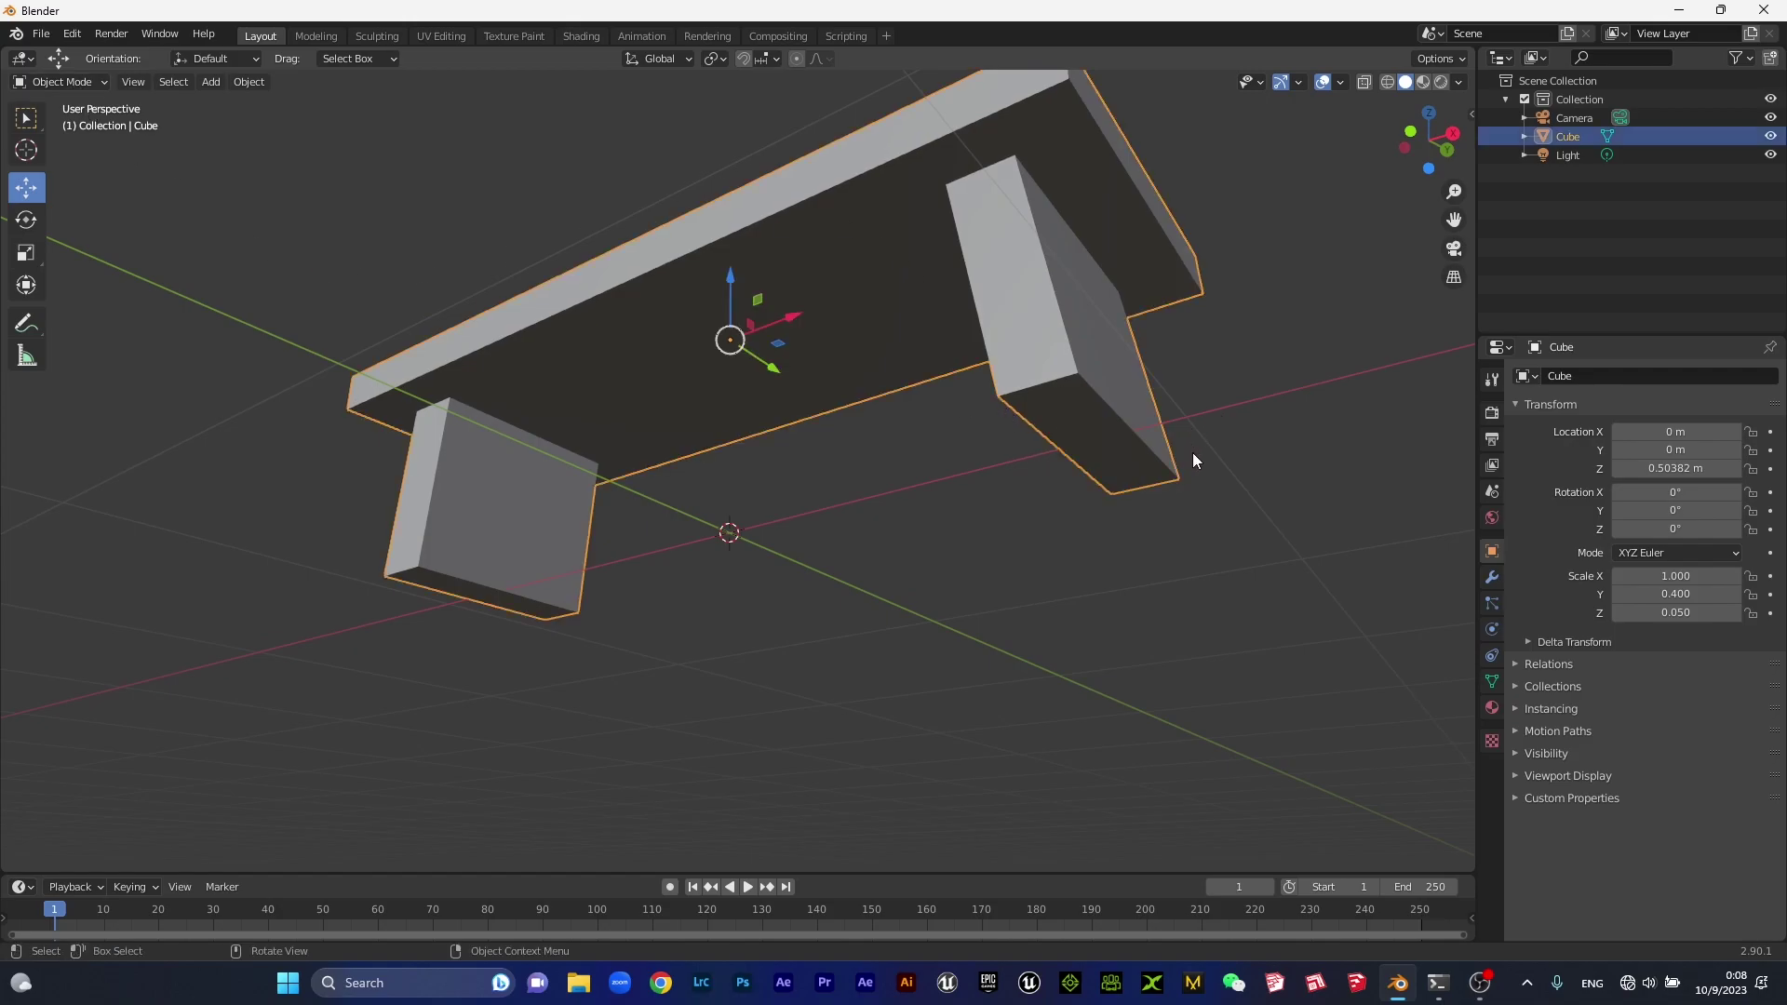
Scale both leg bottom faces about 1.33 along Y so the legs flare toward the feet.
{"action": "key", "text": "Tab"}
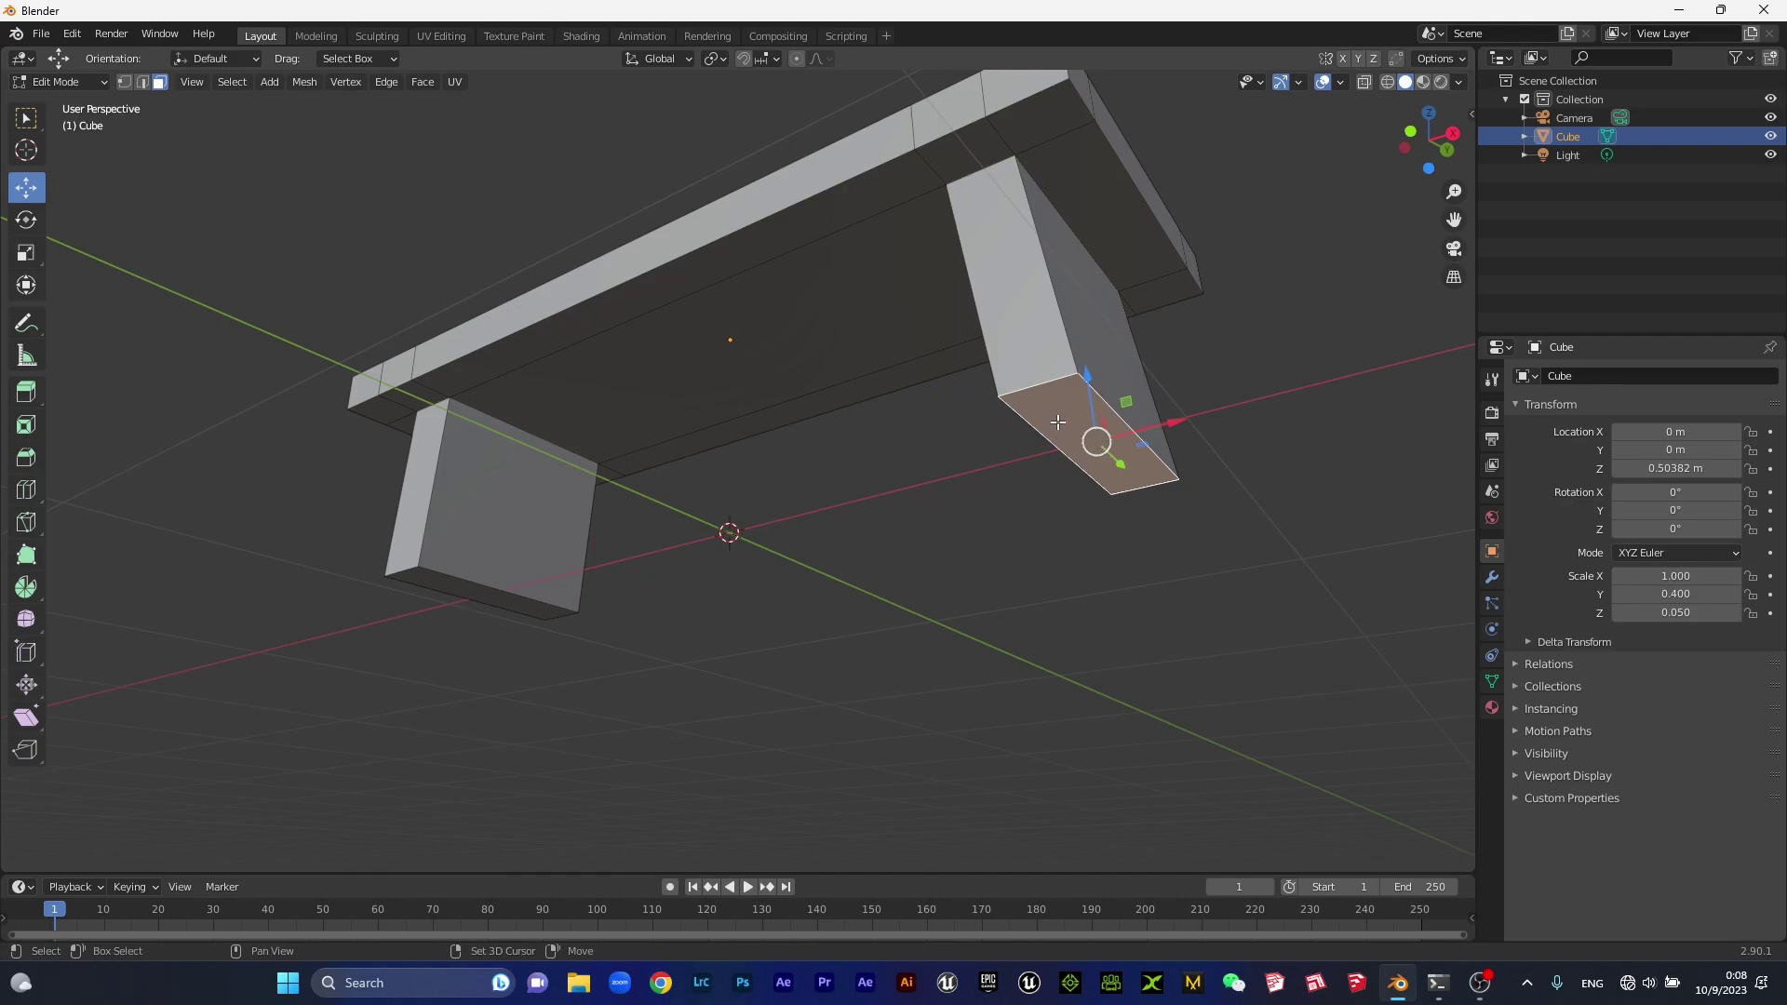
{"action": "left_click", "coordinate": [479, 594], "text": "shift"}
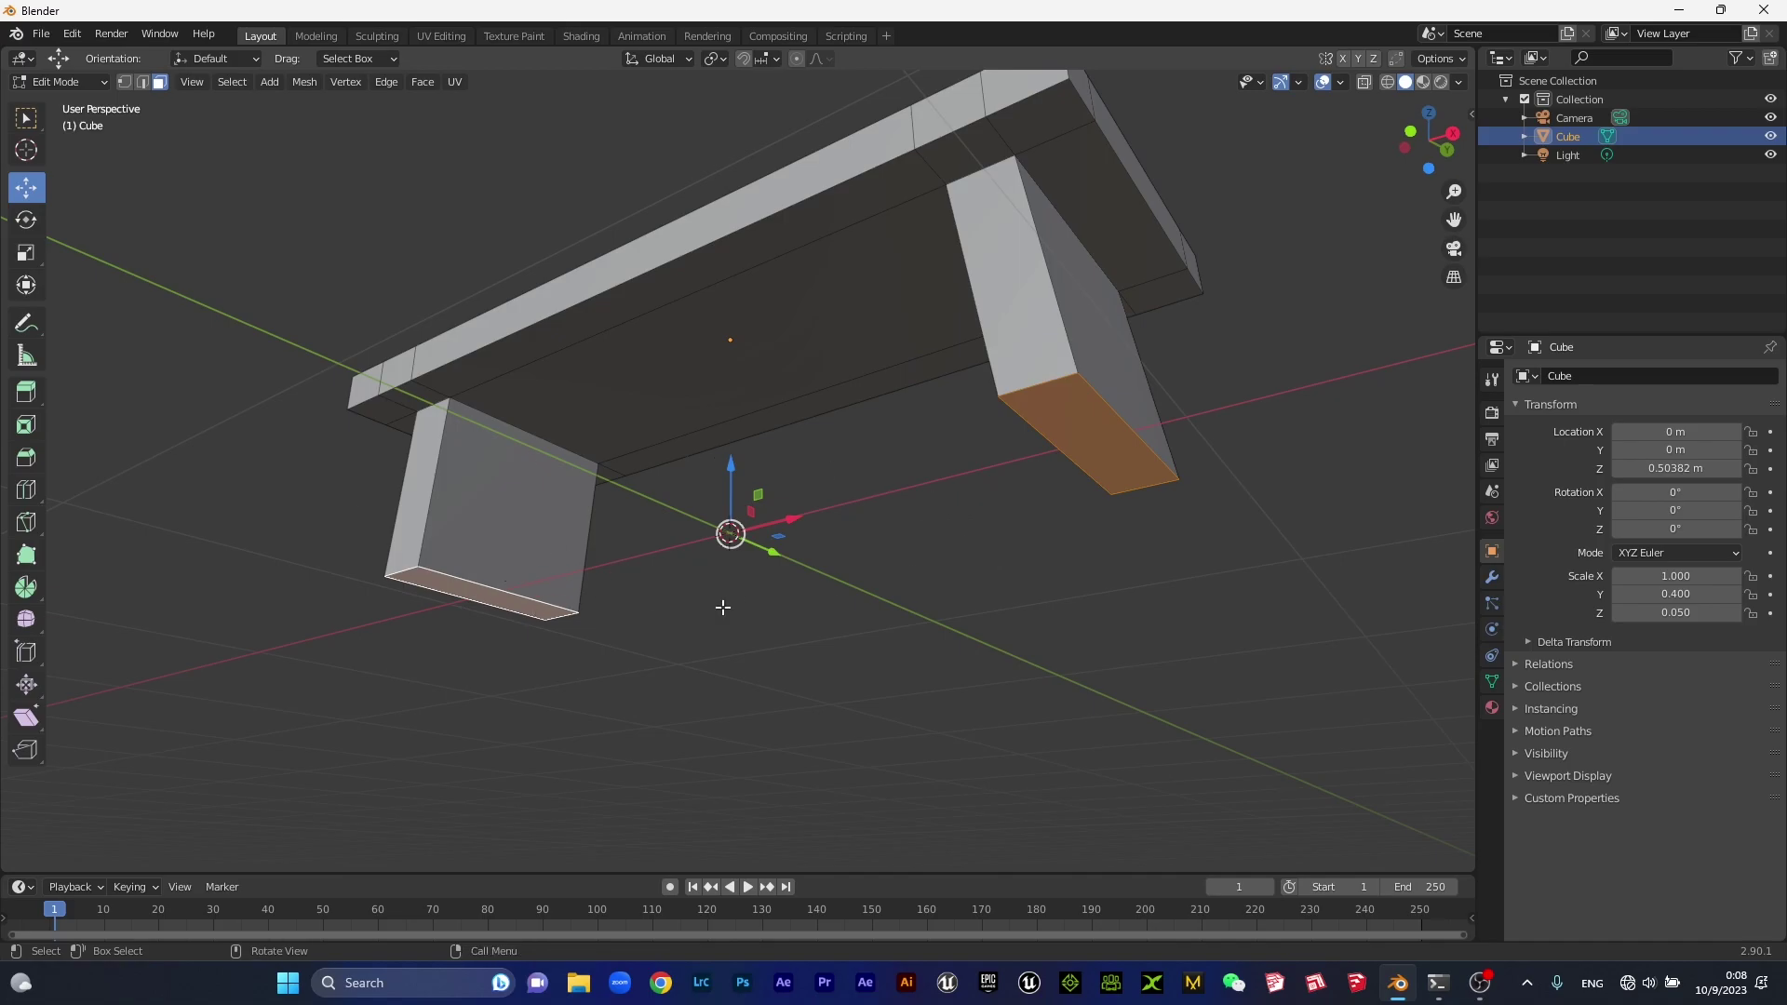
{"action": "key", "text": "KP_3"}
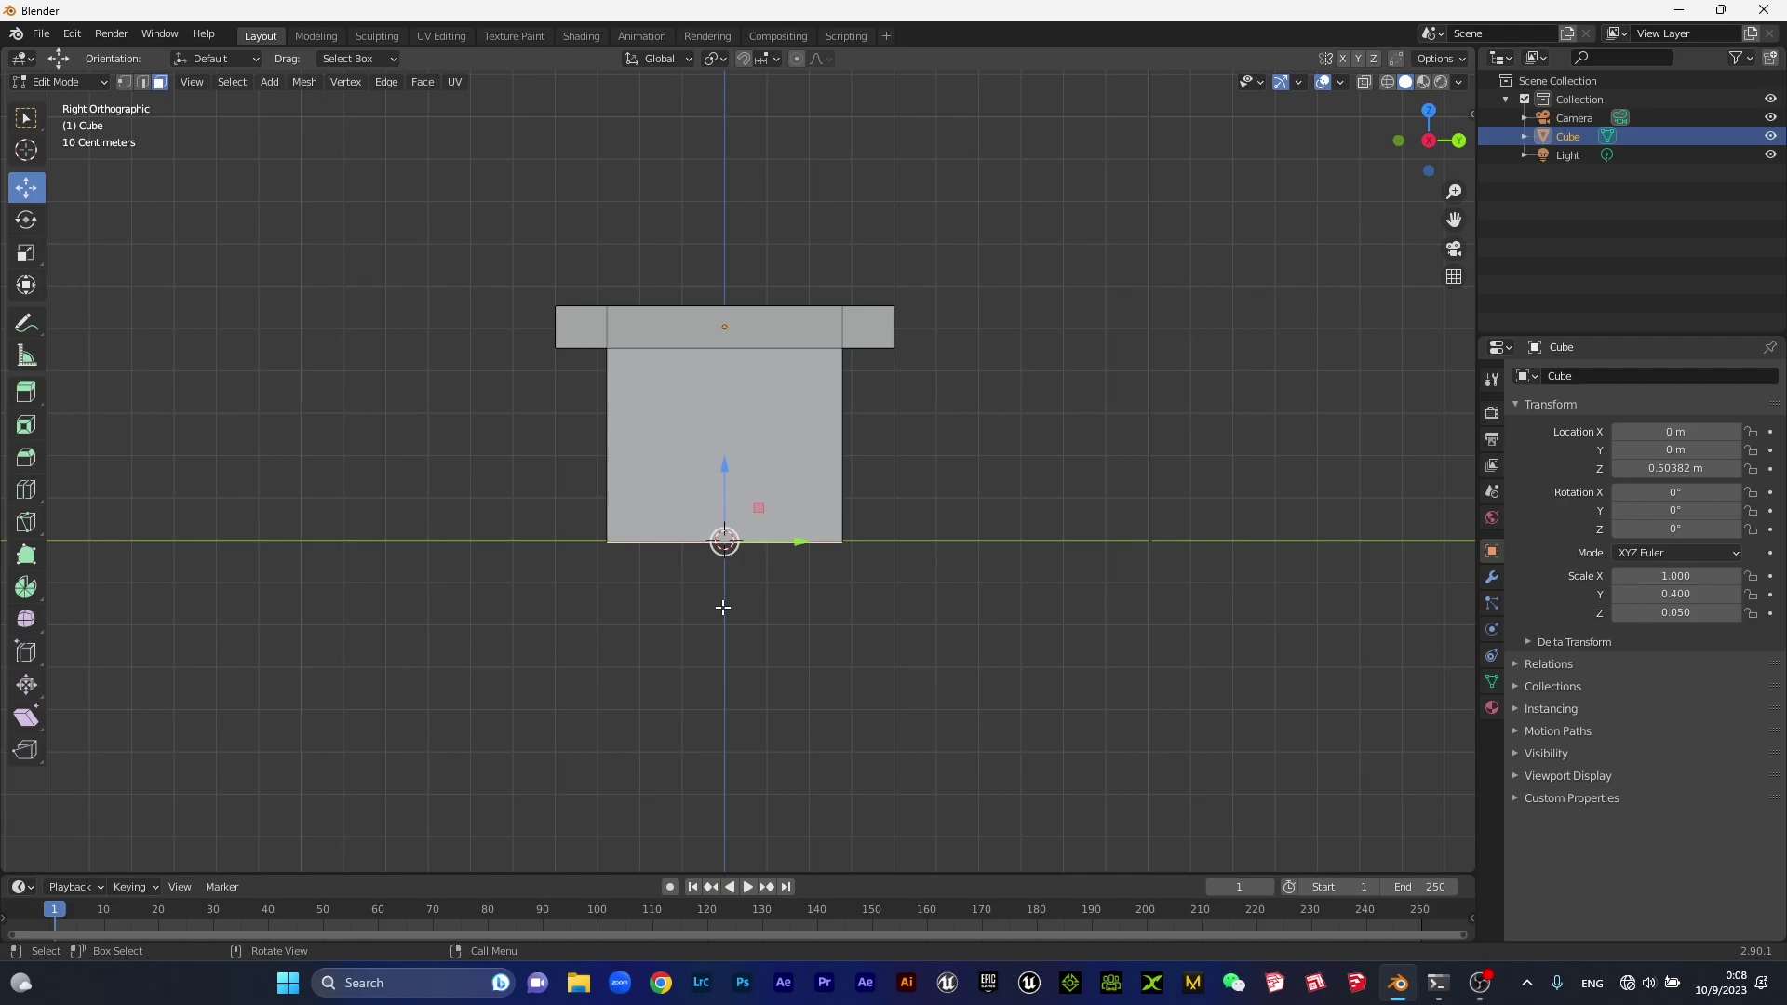
{"action": "scroll", "coordinate": [875, 646], "scroll_direction": "up", "scroll_amount": 3}
{"action": "scroll", "coordinate": [808, 605], "scroll_direction": "down", "scroll_amount": 2}
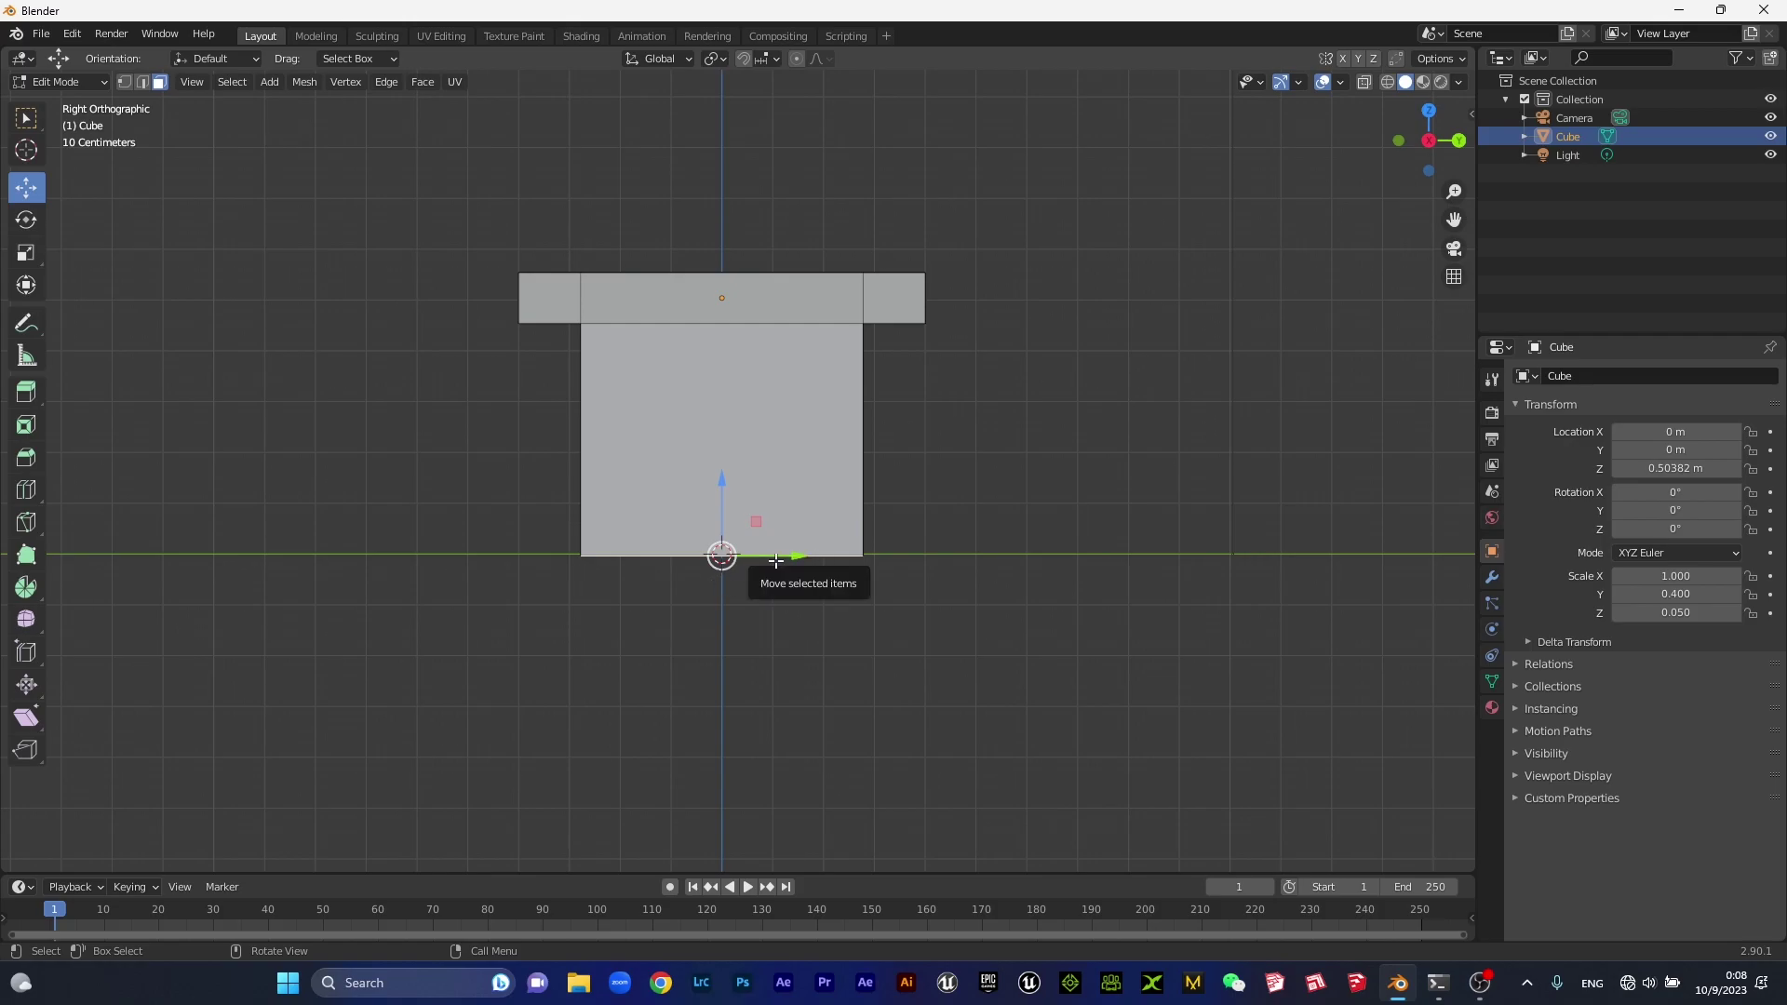
{"action": "key", "text": "s"}
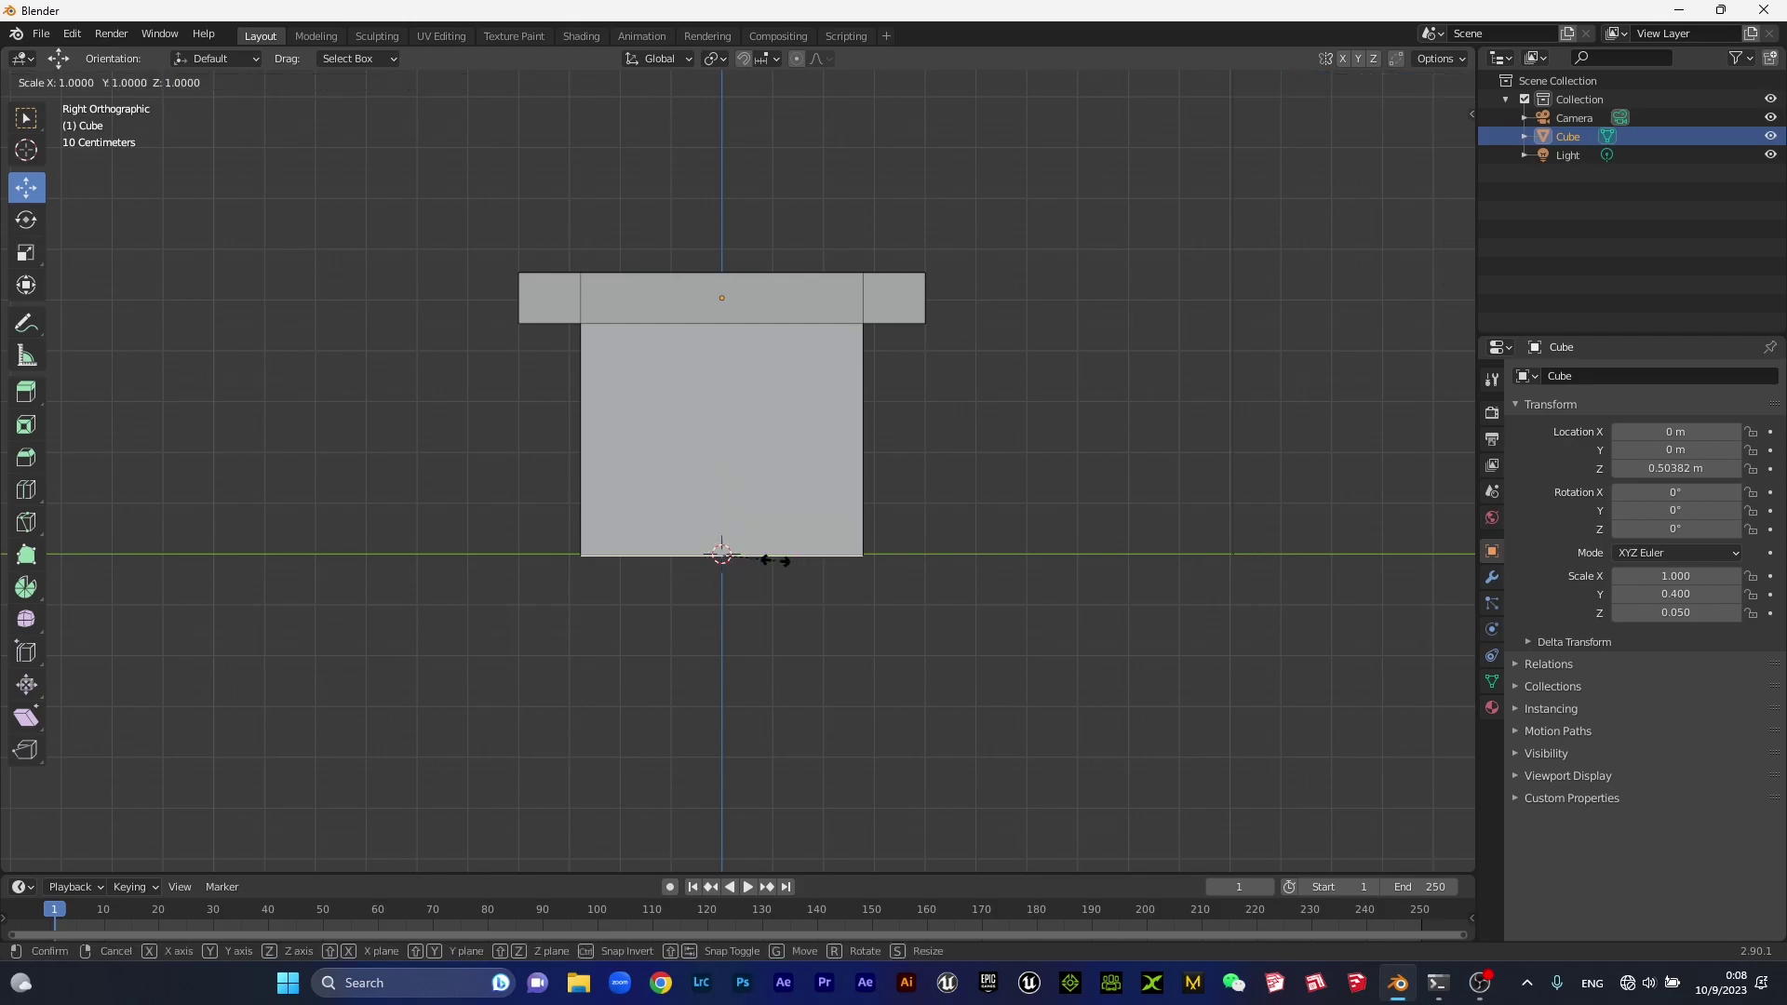
{"action": "key", "text": "y"}
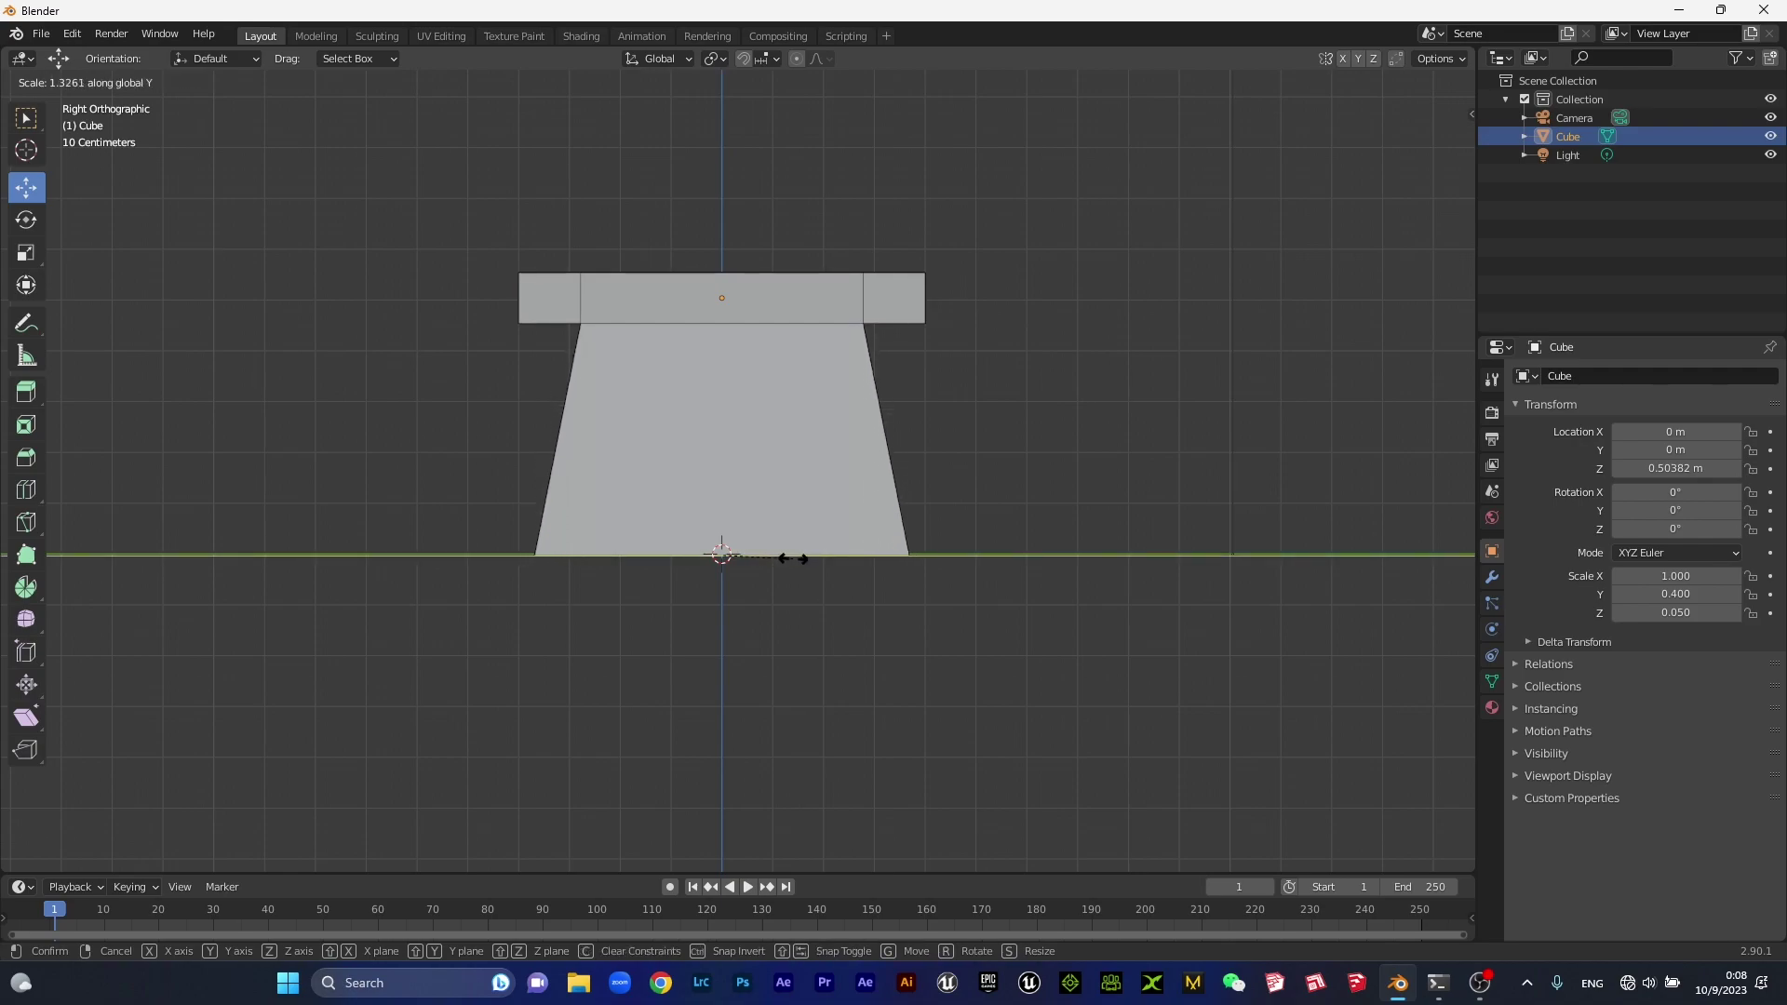
{"action": "left_click", "coordinate": [793, 558]}
{"action": "scroll", "coordinate": [626, 651], "scroll_direction": "down", "scroll_amount": 1}
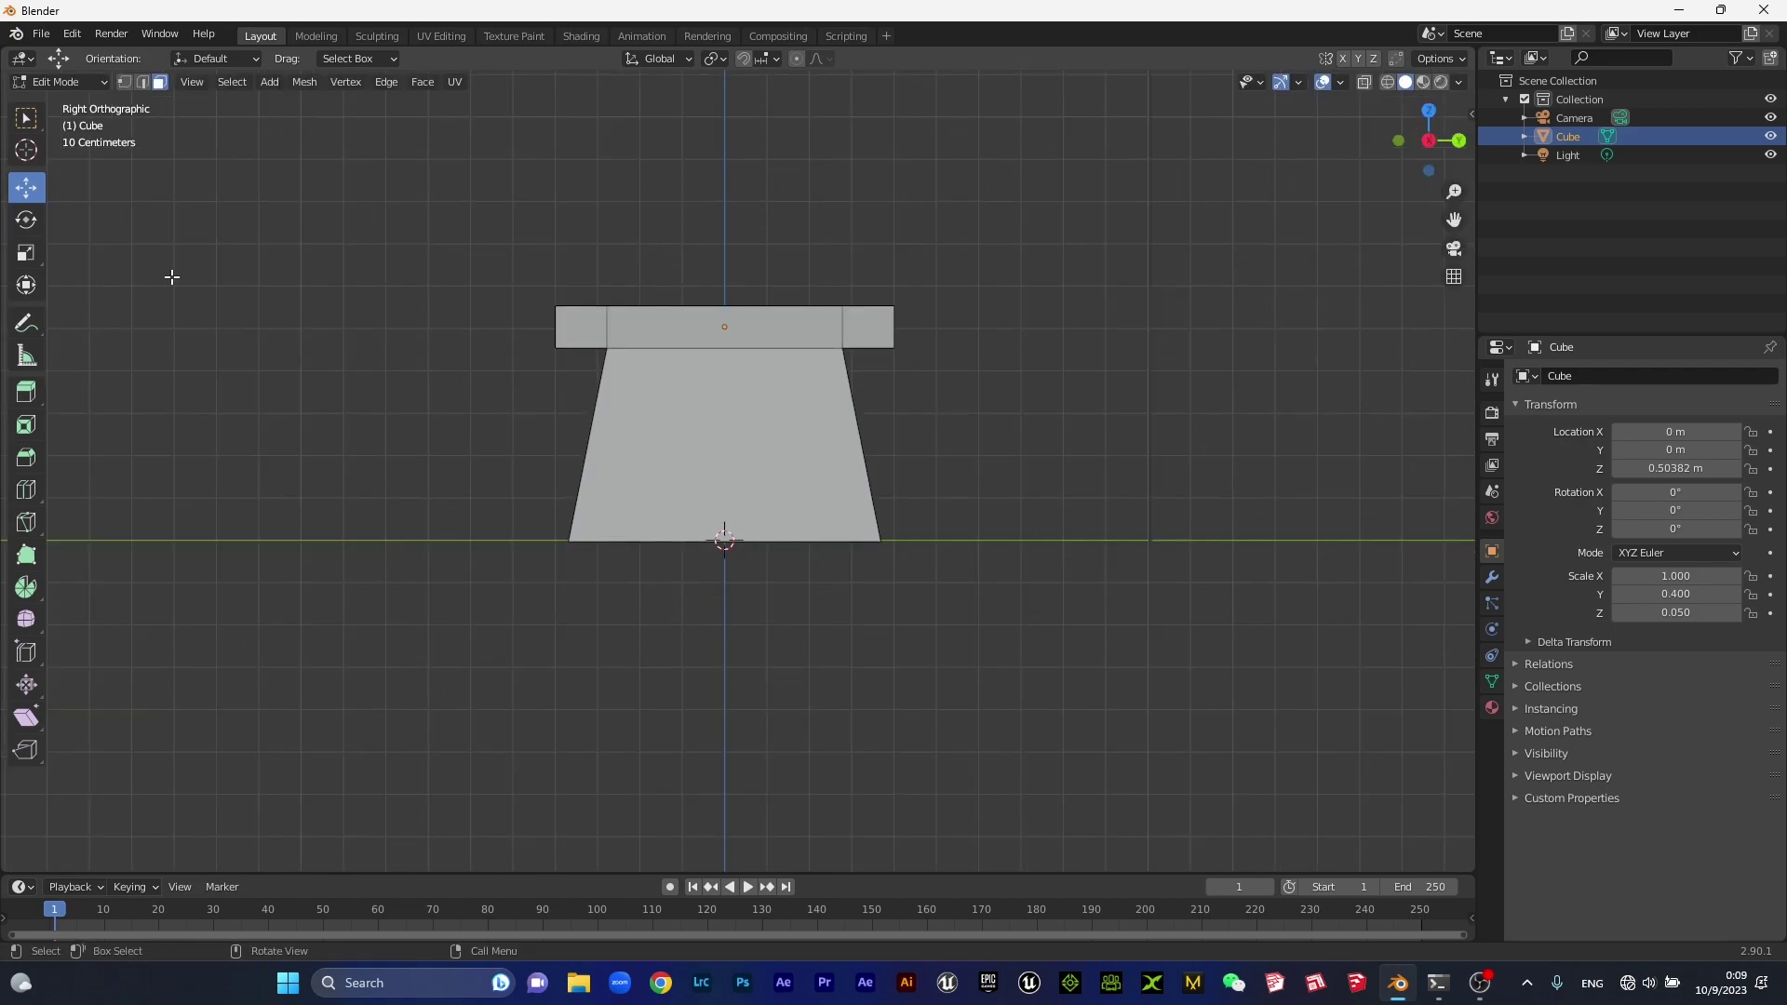
Switch to Object Mode, inspect the trapezoid legs, and reselect the bench in Right view.
{"action": "left_click", "coordinate": [93, 86]}
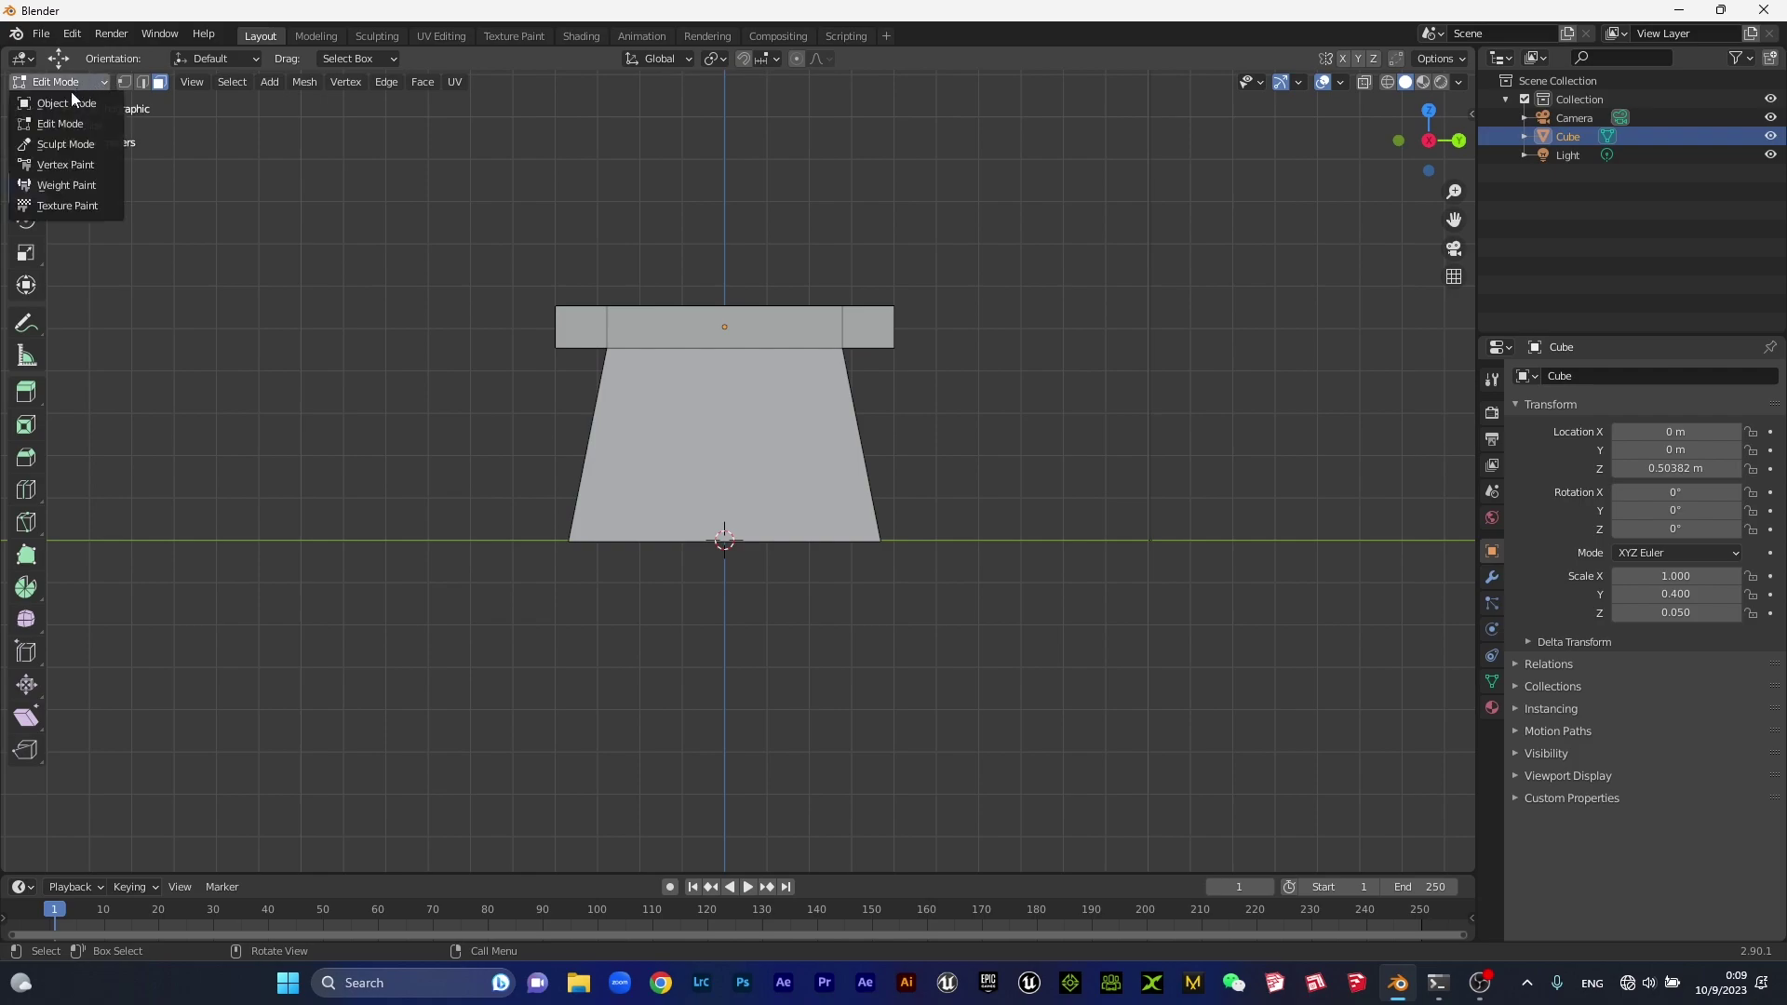
{"action": "left_click", "coordinate": [73, 103]}
{"action": "left_click", "coordinate": [445, 397]}
{"action": "mouse_move", "coordinate": [456, 446]}
{"action": "middle_mouse_down"}
{"action": "mouse_move", "coordinate": [478, 540]}
{"action": "mouse_move", "coordinate": [668, 547]}
{"action": "mouse_move", "coordinate": [807, 540]}
{"action": "mouse_move", "coordinate": [678, 526]}
{"action": "mouse_move", "coordinate": [788, 533]}
{"action": "mouse_move", "coordinate": [734, 503]}
{"action": "mouse_move", "coordinate": [773, 427]}
{"action": "mouse_move", "coordinate": [570, 483]}
{"action": "mouse_move", "coordinate": [918, 471]}
{"action": "mouse_move", "coordinate": [989, 419]}
{"action": "mouse_move", "coordinate": [1036, 459]}
{"action": "mouse_move", "coordinate": [657, 503]}
{"action": "mouse_move", "coordinate": [750, 431]}
{"action": "mouse_move", "coordinate": [910, 471]}
{"action": "mouse_move", "coordinate": [623, 479]}
{"action": "mouse_move", "coordinate": [701, 491]}
{"action": "mouse_move", "coordinate": [707, 613]}
{"action": "middle_mouse_up"}
{"action": "scroll", "coordinate": [787, 534], "scroll_direction": "down", "scroll_amount": 5}
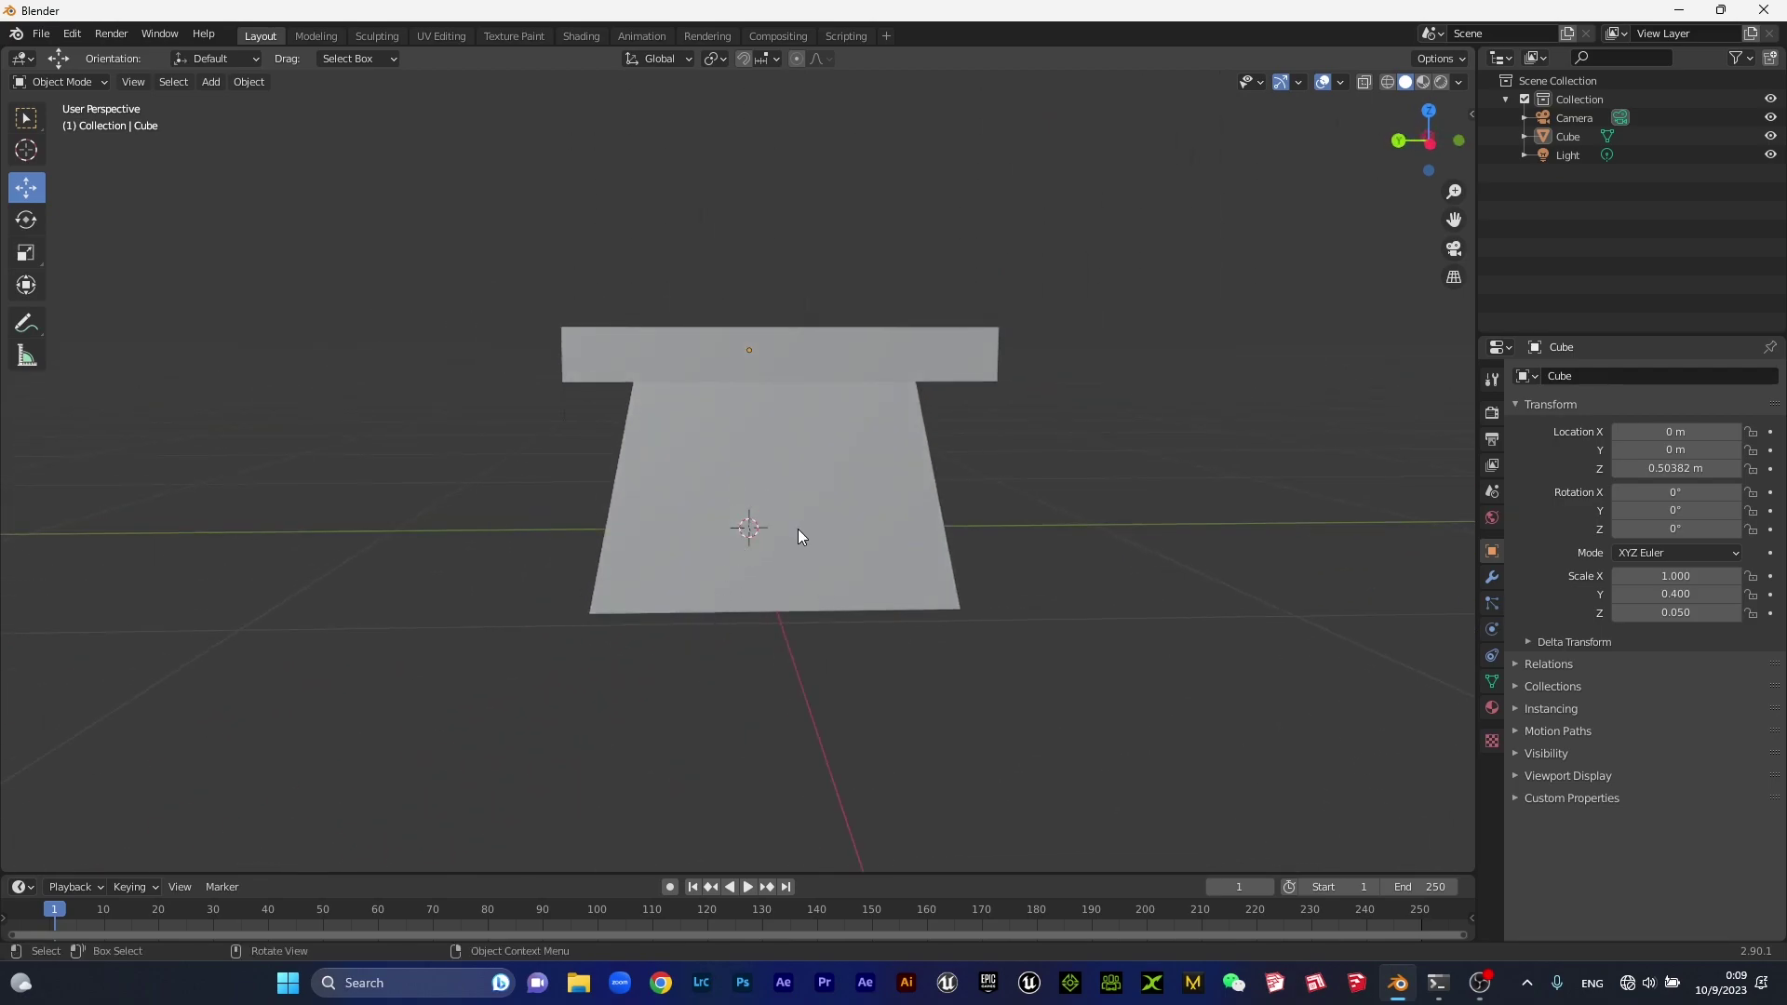
{"action": "key", "text": "KP_3"}
{"action": "scroll", "coordinate": [791, 512], "scroll_direction": "up", "scroll_amount": 4}
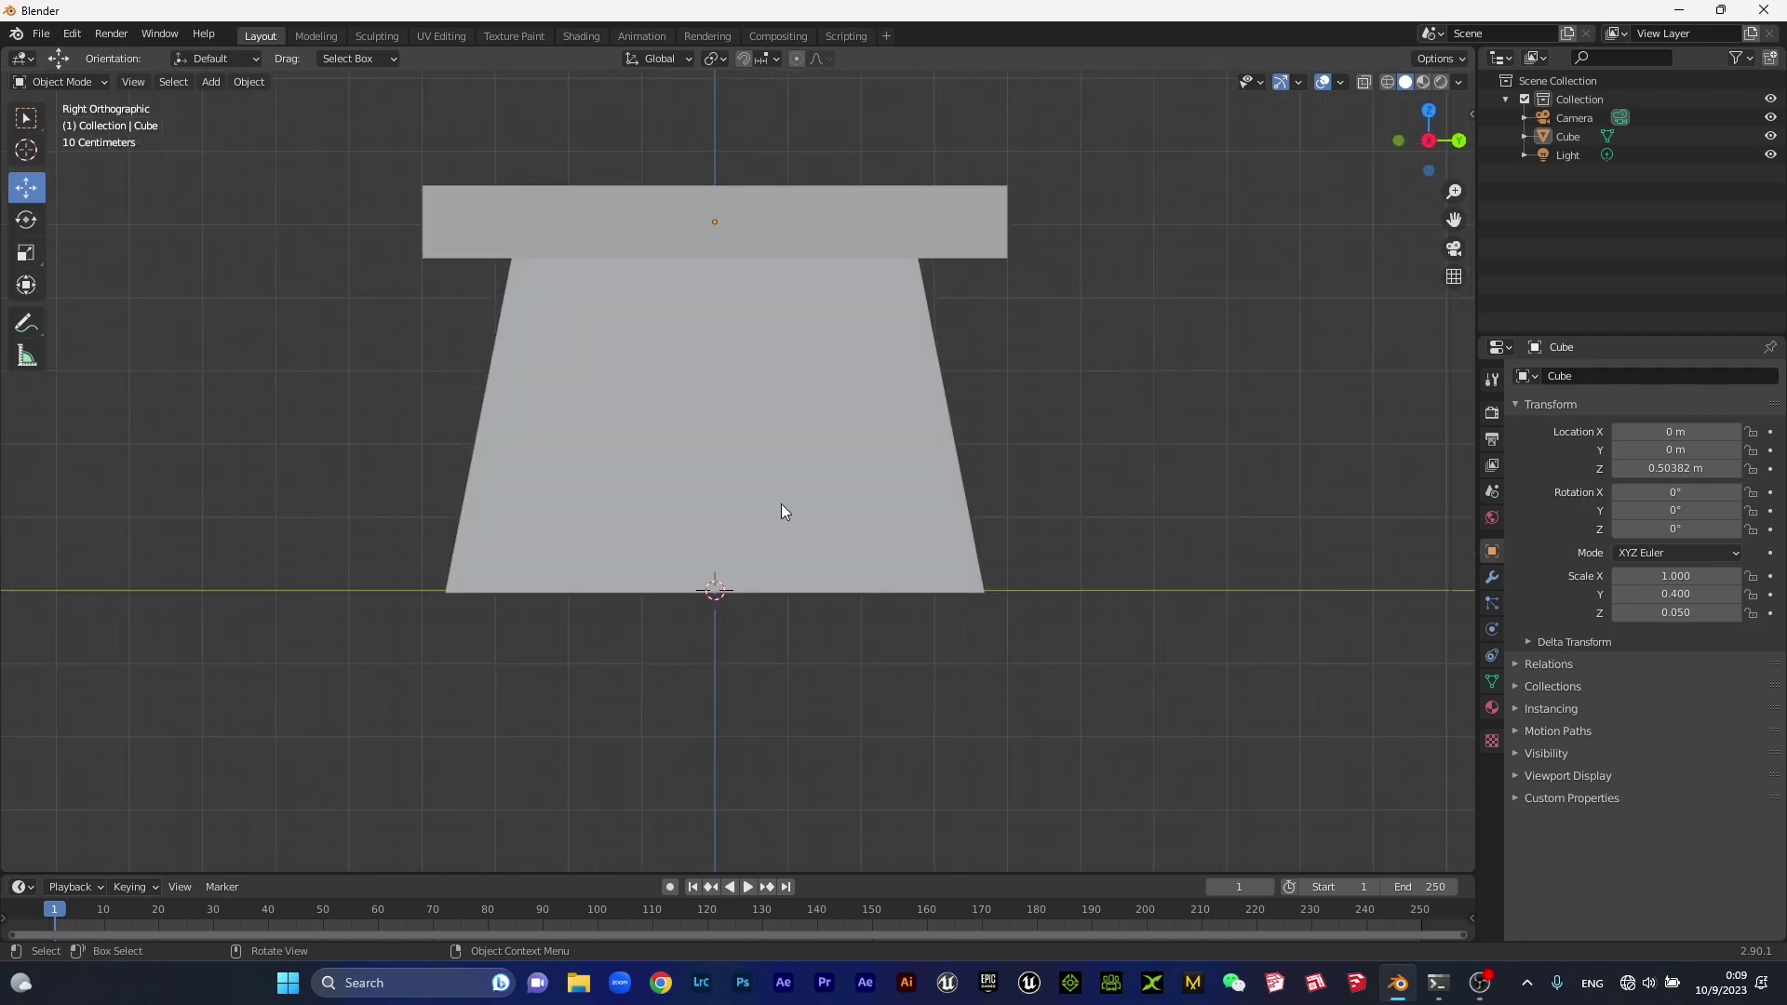
{"action": "left_click", "coordinate": [784, 473]}
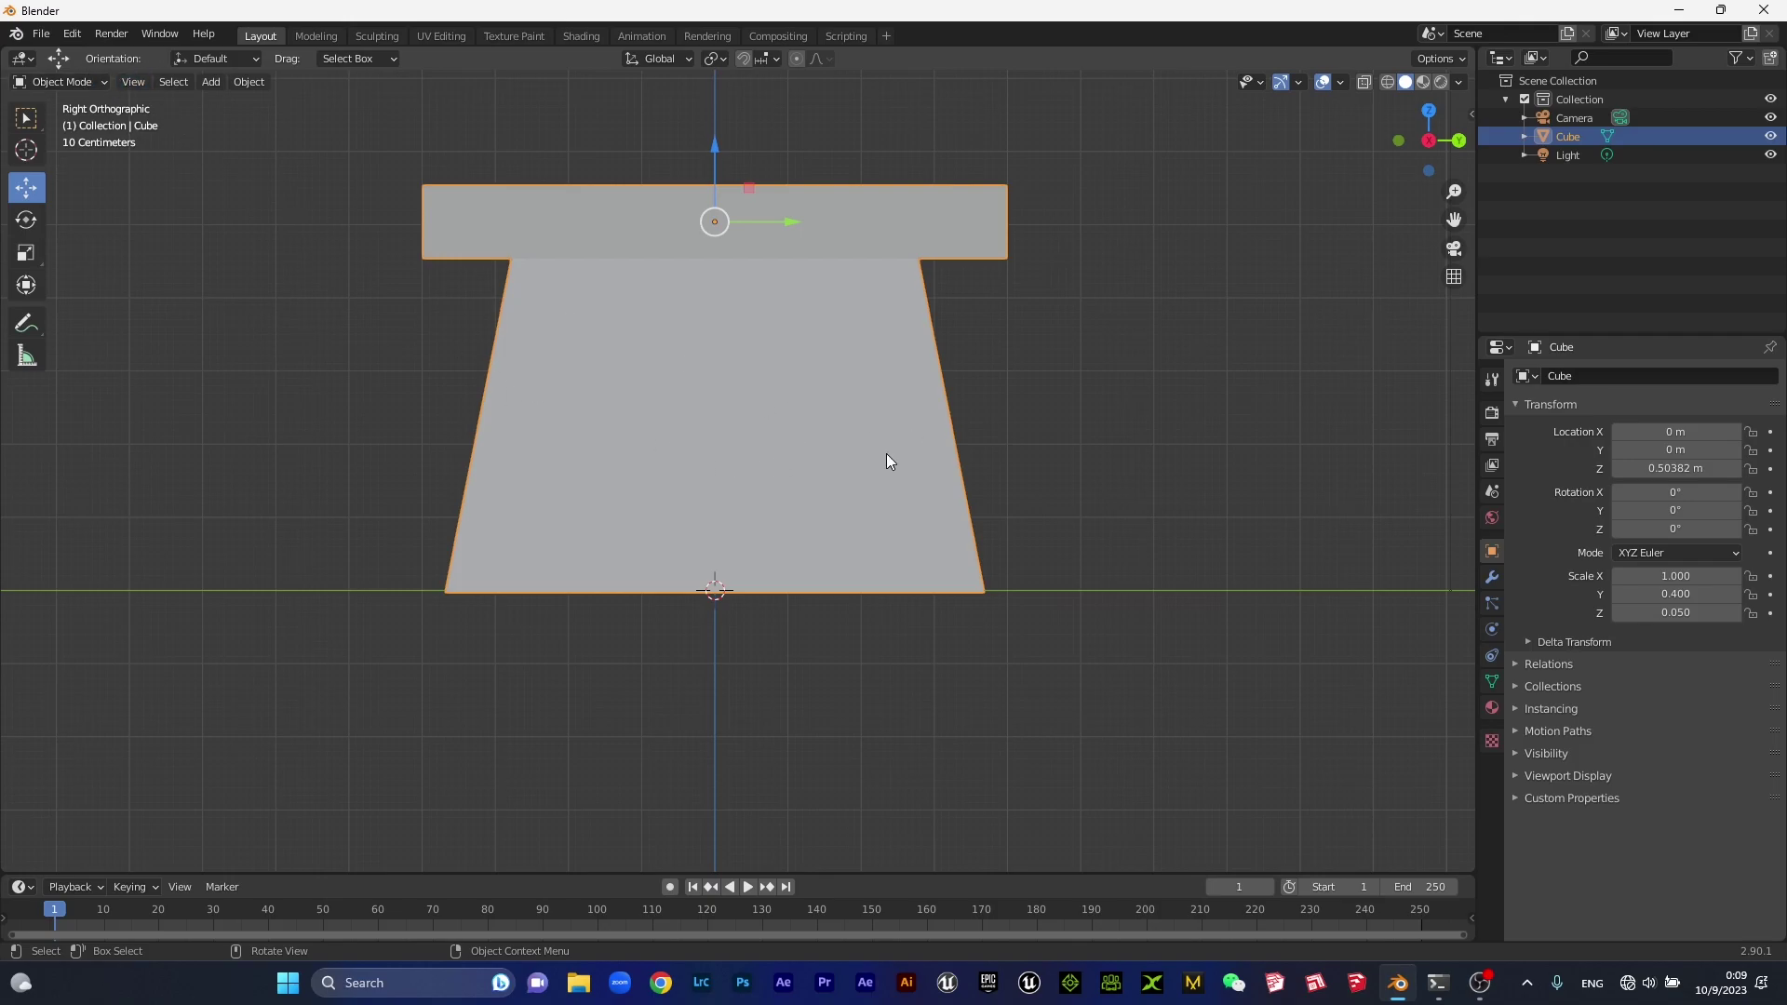
Add a centred vertical loop cut down the trapezoid leg panel.
{"action": "key", "text": "Tab"}
{"action": "left_click", "coordinate": [714, 458]}
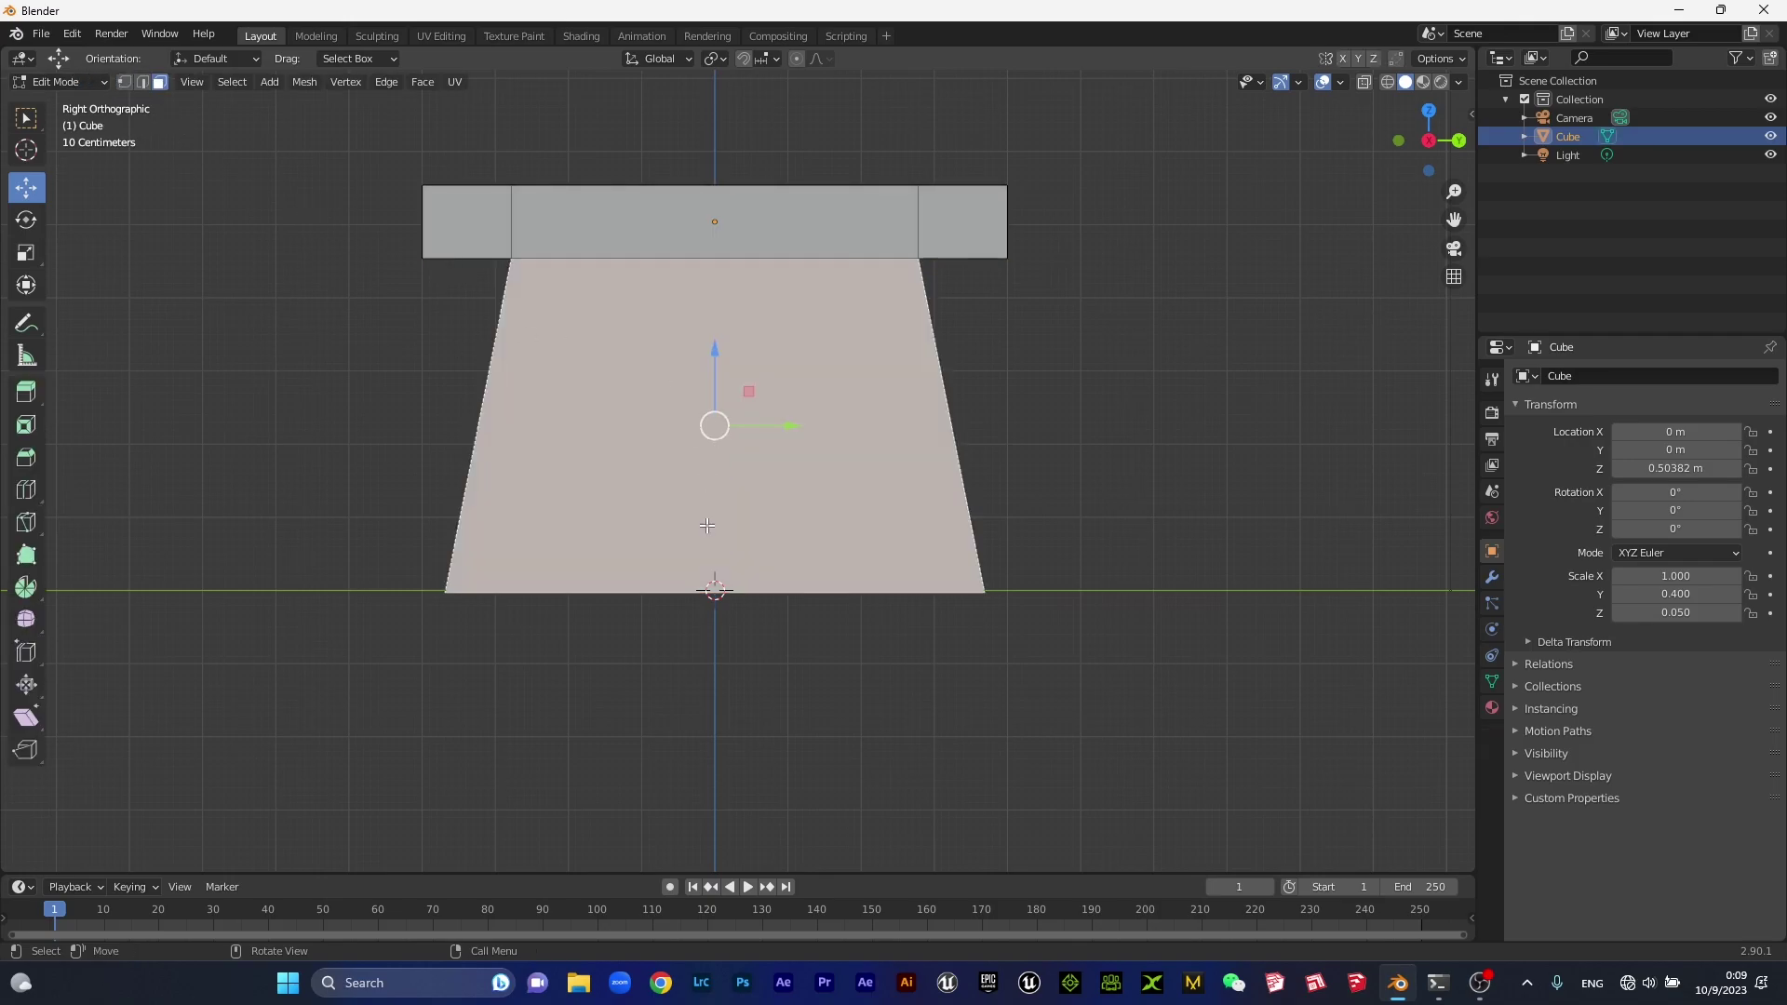
{"action": "key", "text": "ctrl+r"}
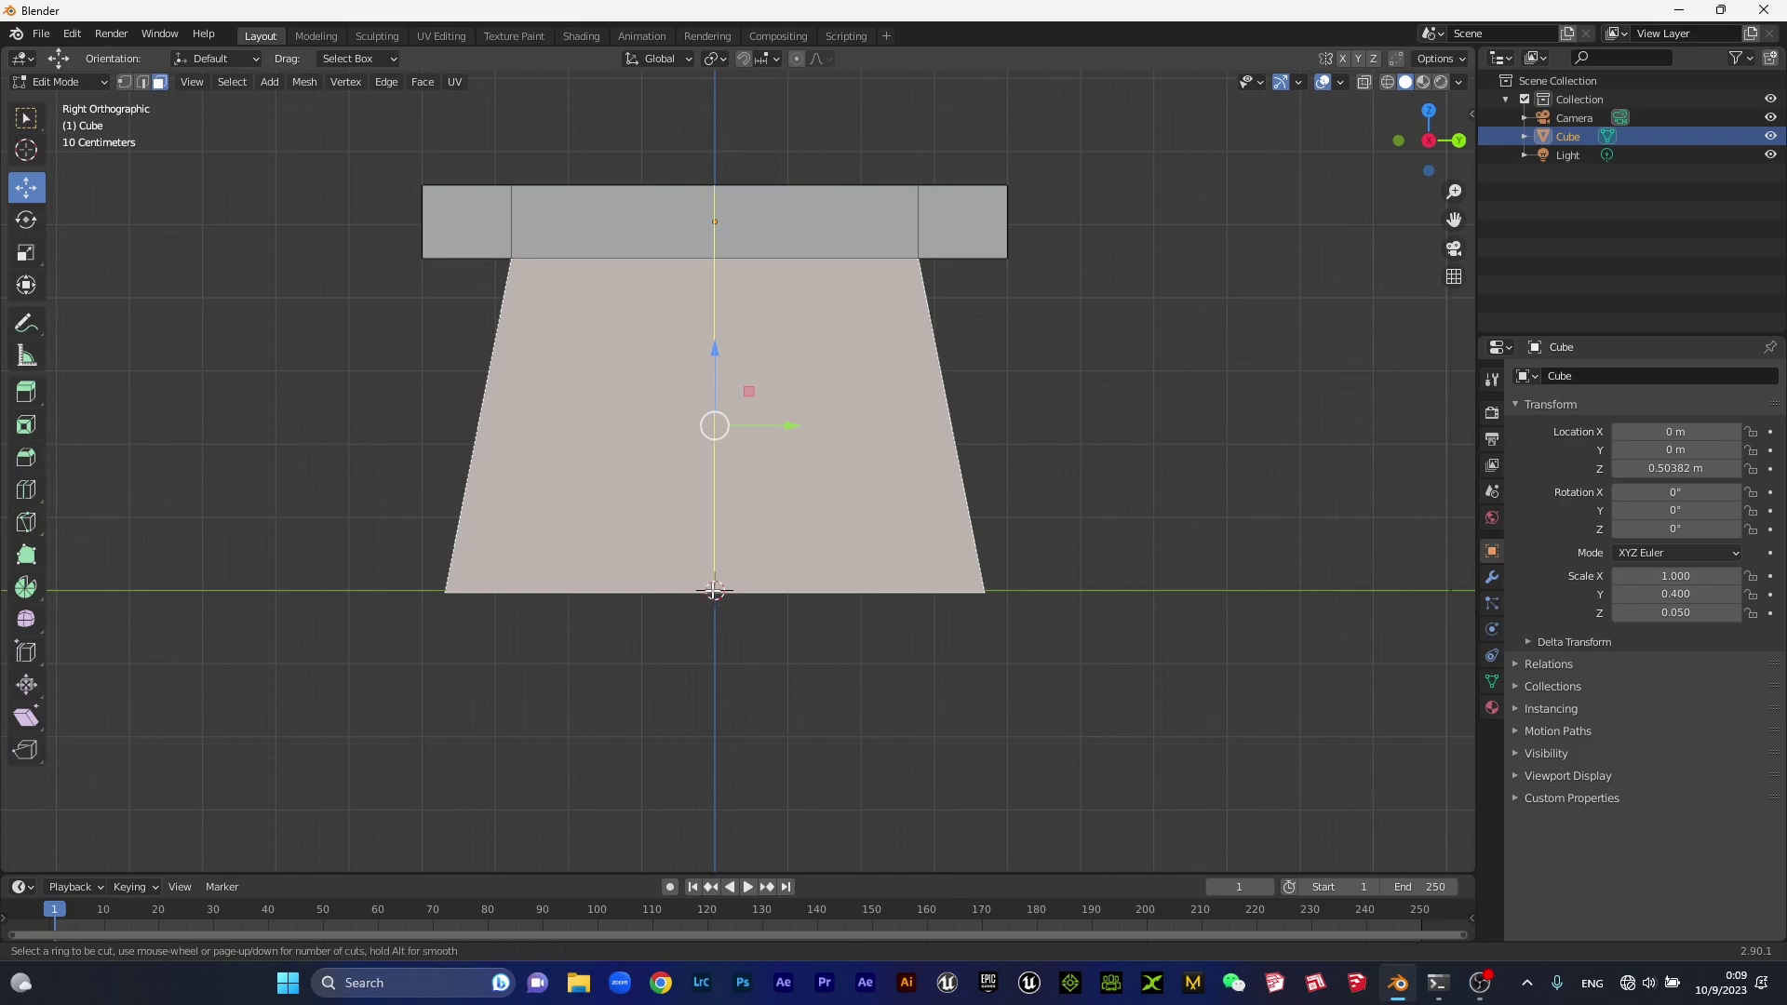
{"action": "left_click", "coordinate": [714, 591]}
{"action": "right_click", "coordinate": [714, 590]}
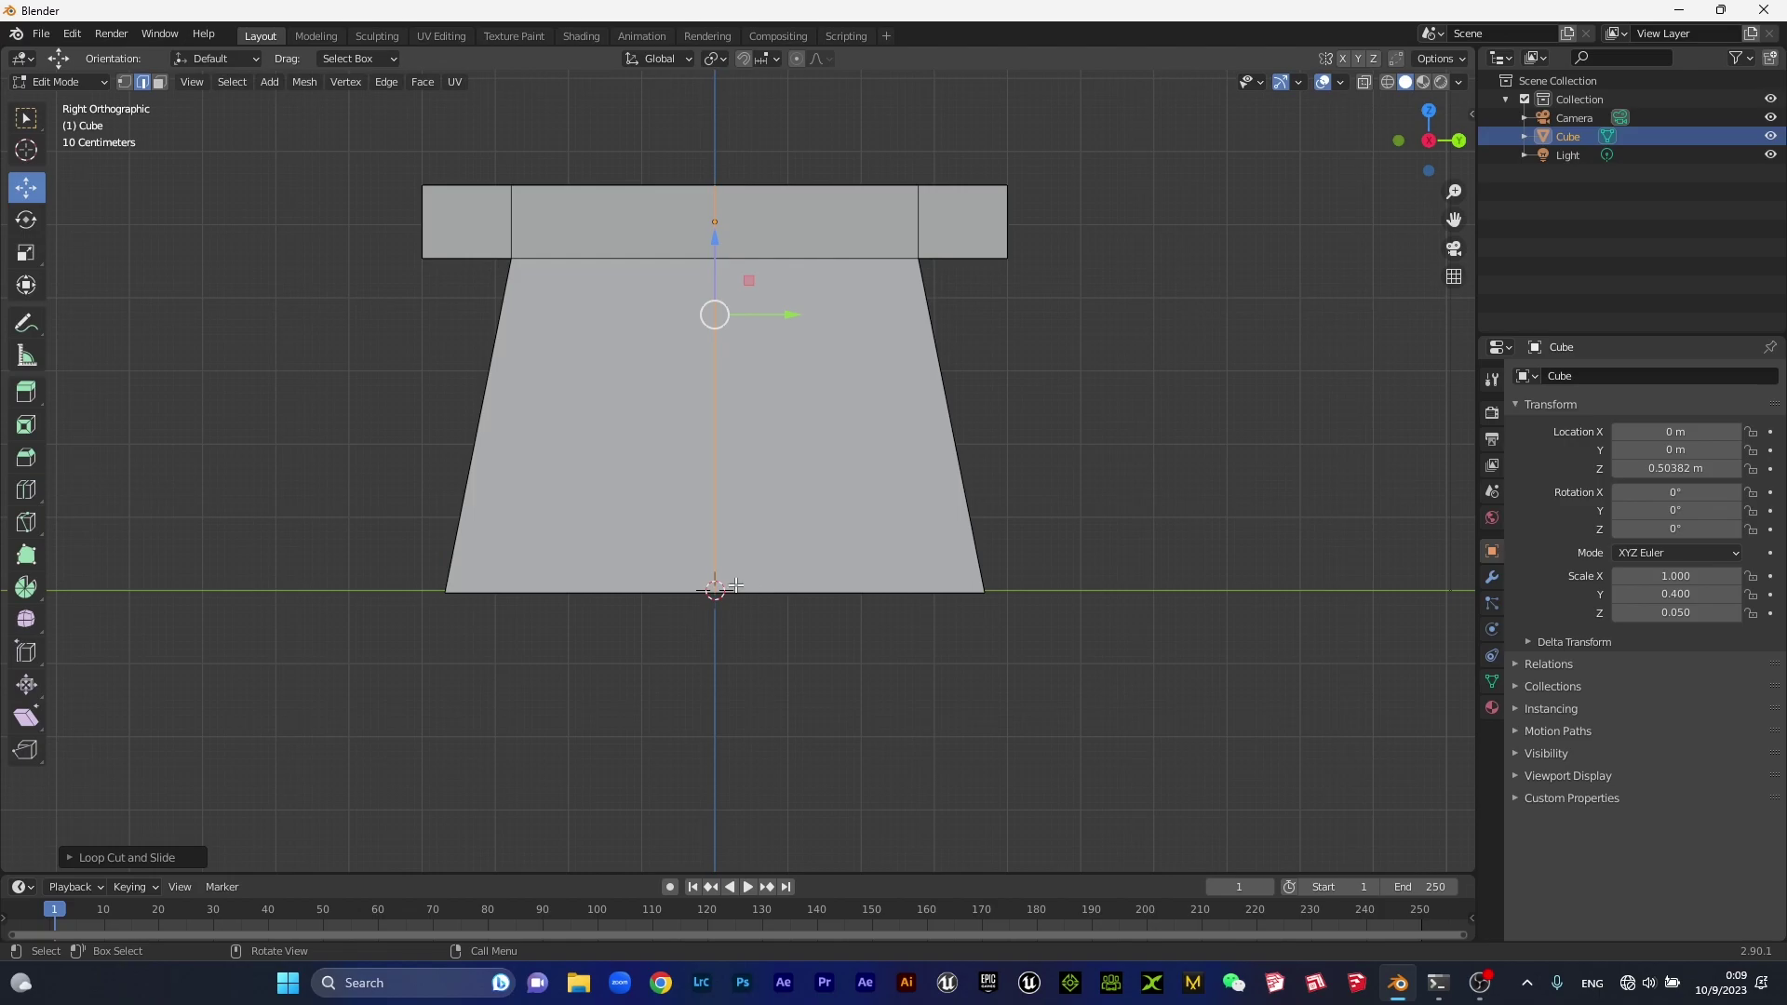
{"action": "key", "text": "ctrl"}
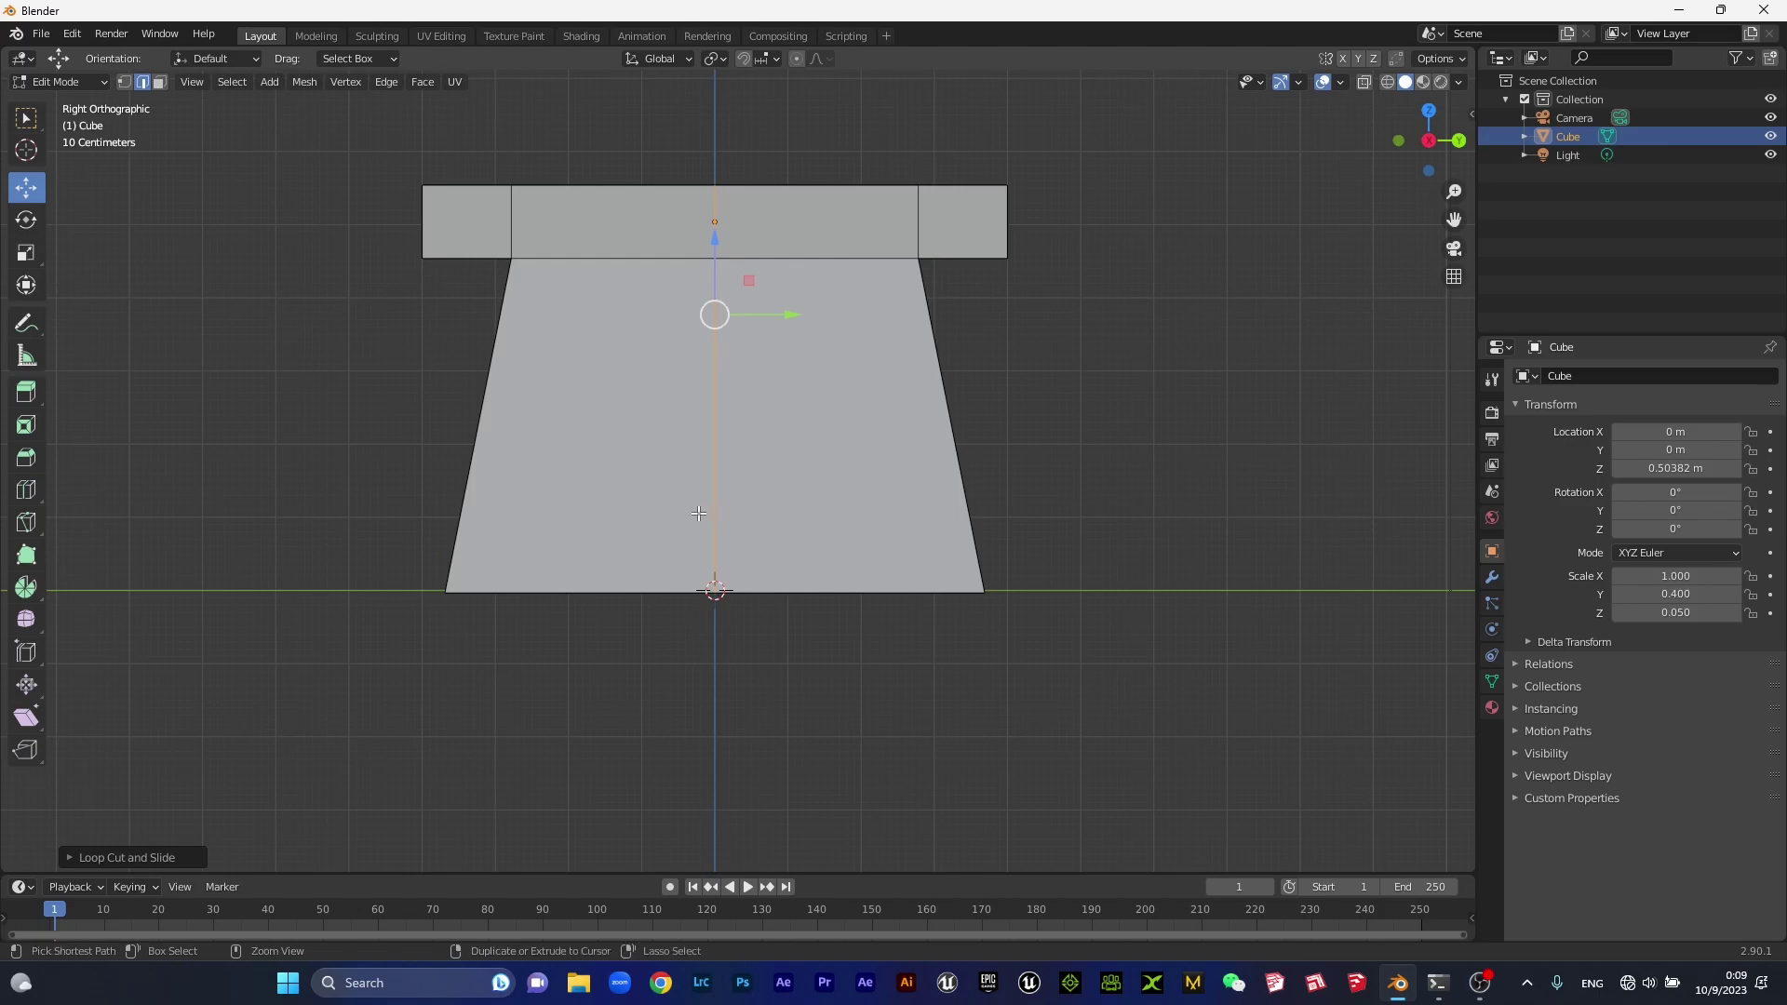
Bevel the centre edge into two vertical edges bounding a central strip.
{"action": "key", "text": "ctrl+b"}
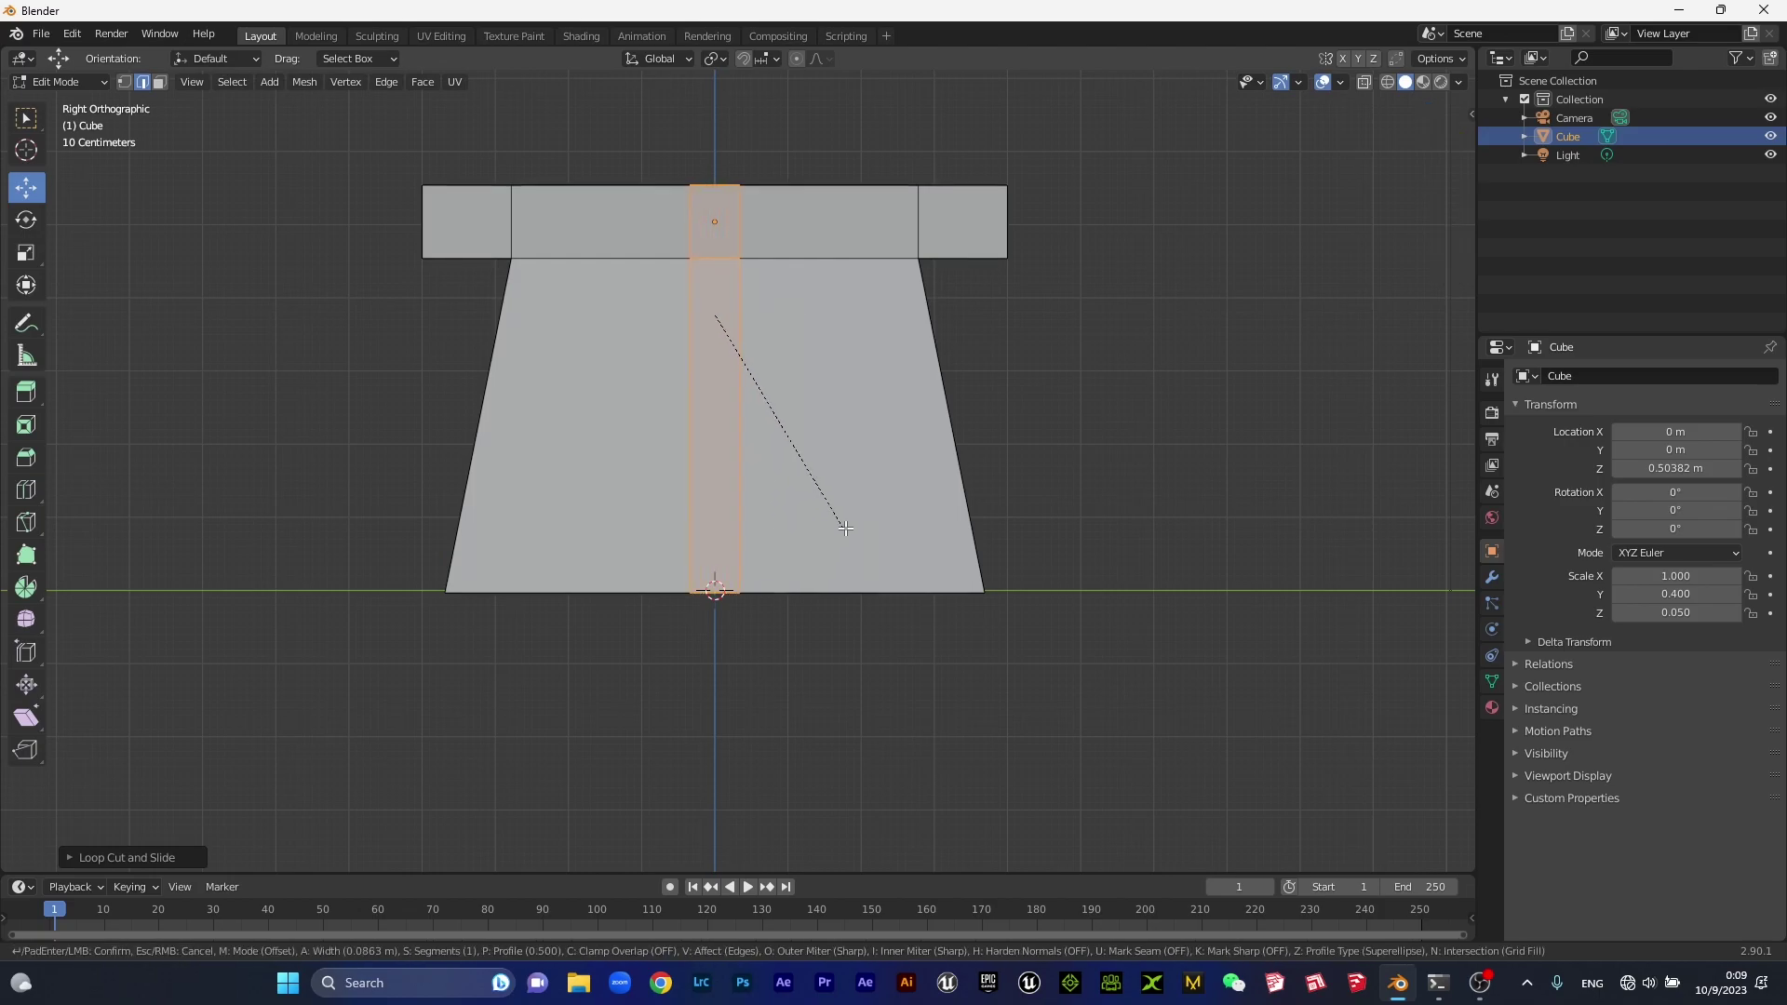
{"action": "left_click", "coordinate": [1011, 510]}
{"action": "key", "text": "ctrl+b"}
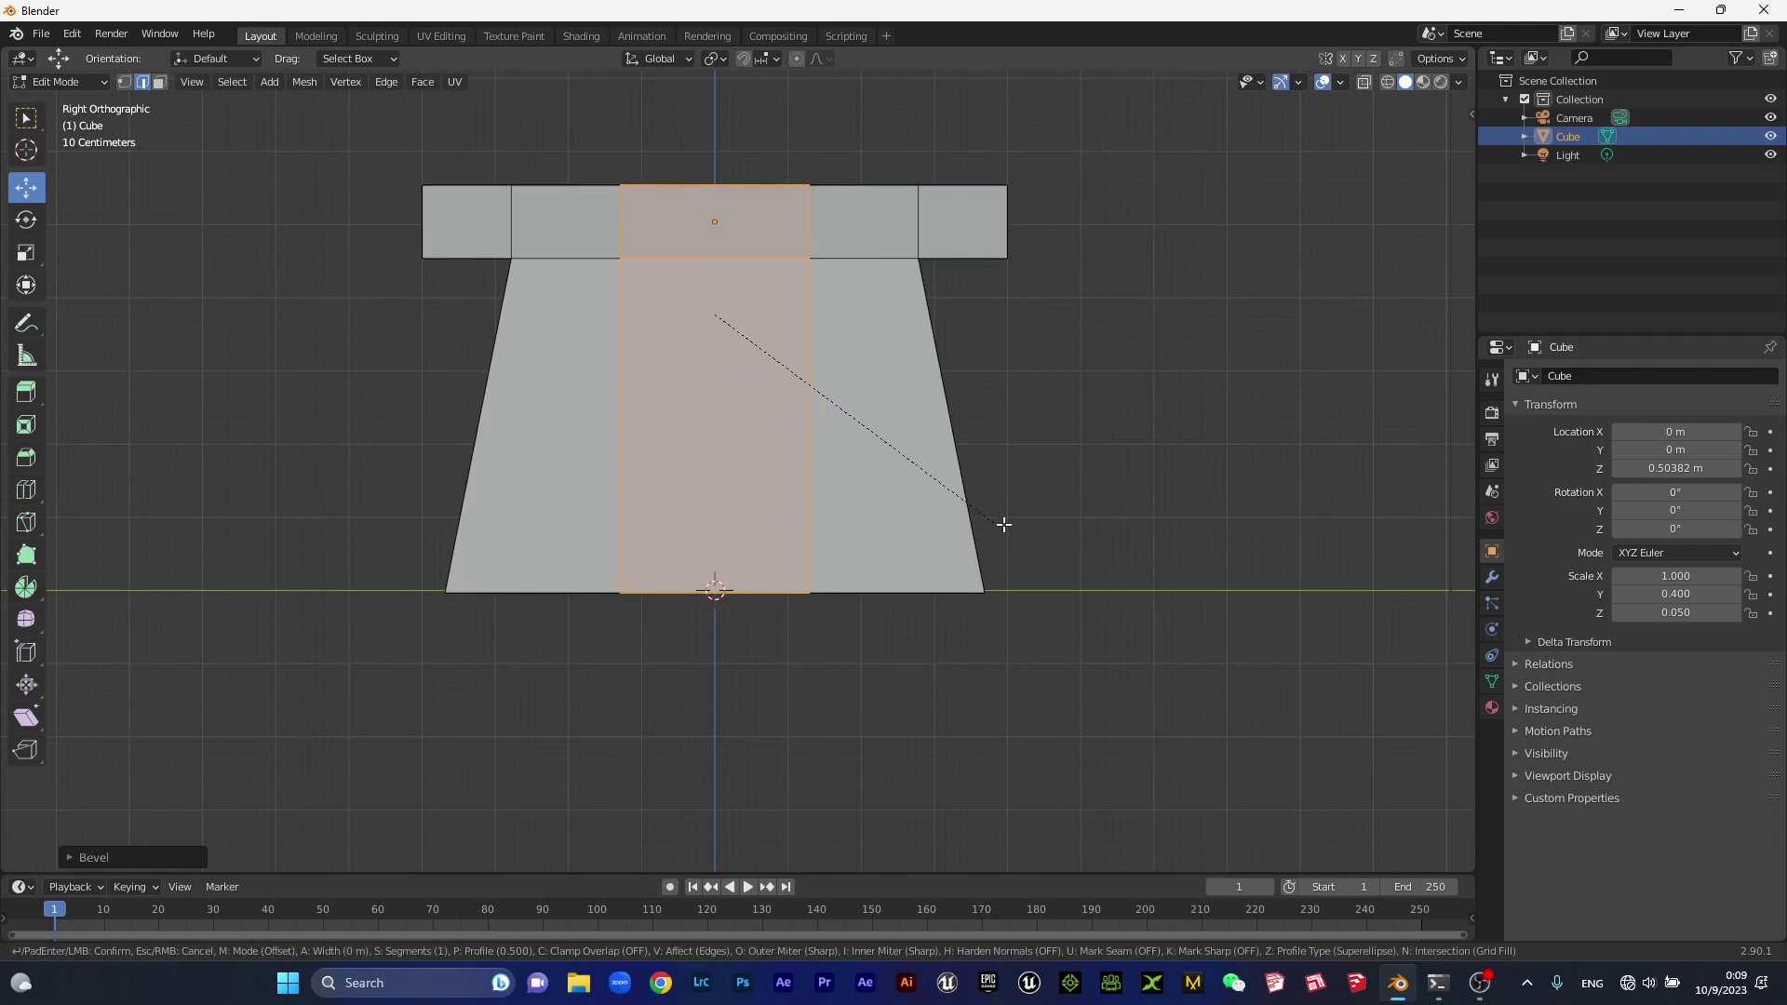
{"action": "left_click", "coordinate": [1027, 521]}
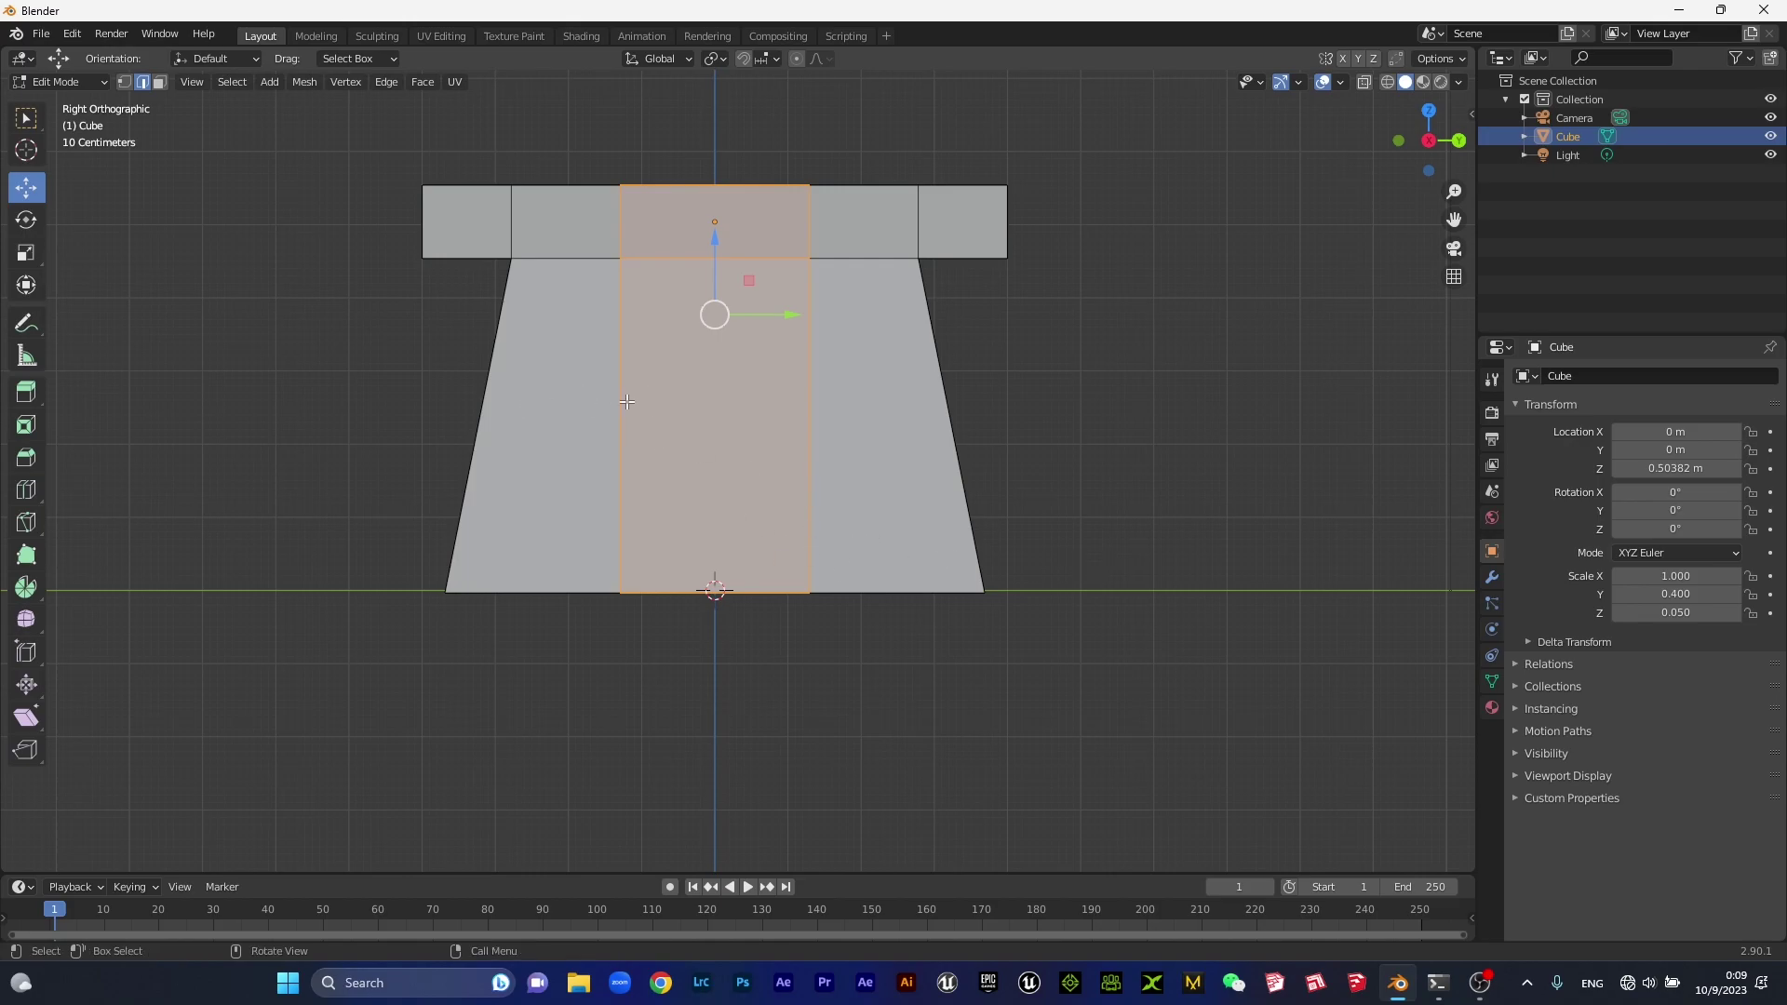
{"action": "left_click", "coordinate": [579, 357]}
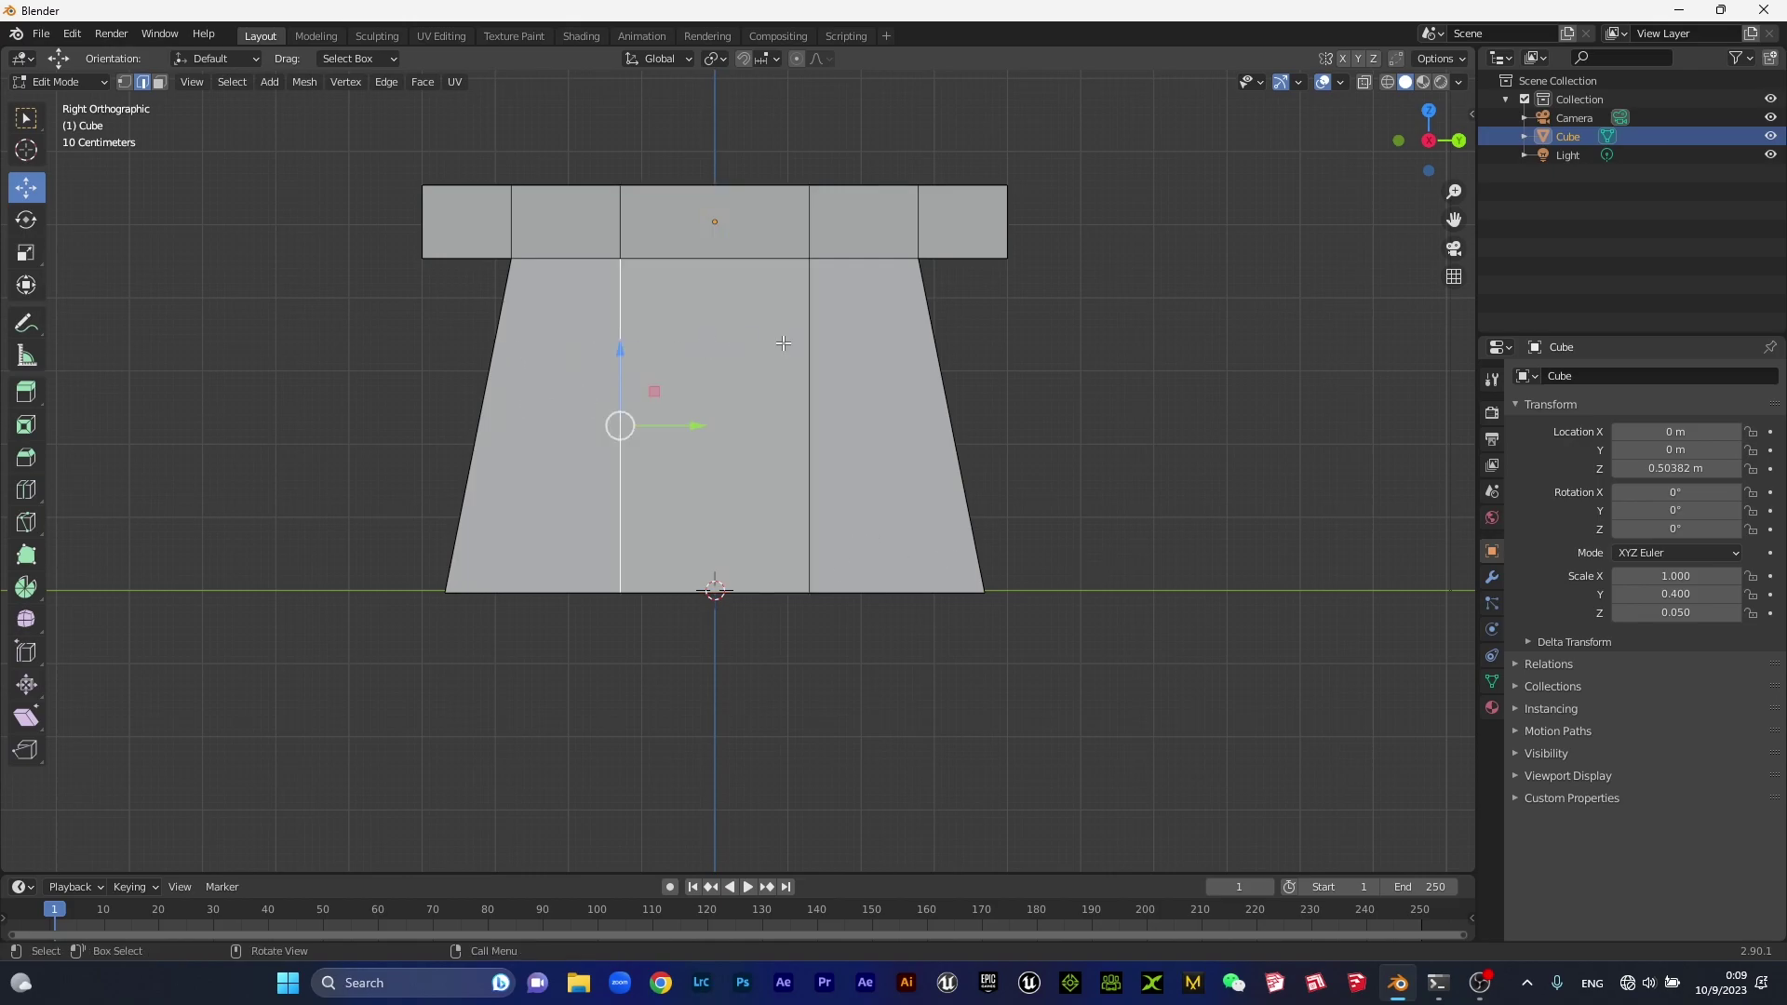
{"action": "left_click", "coordinate": [526, 355]}
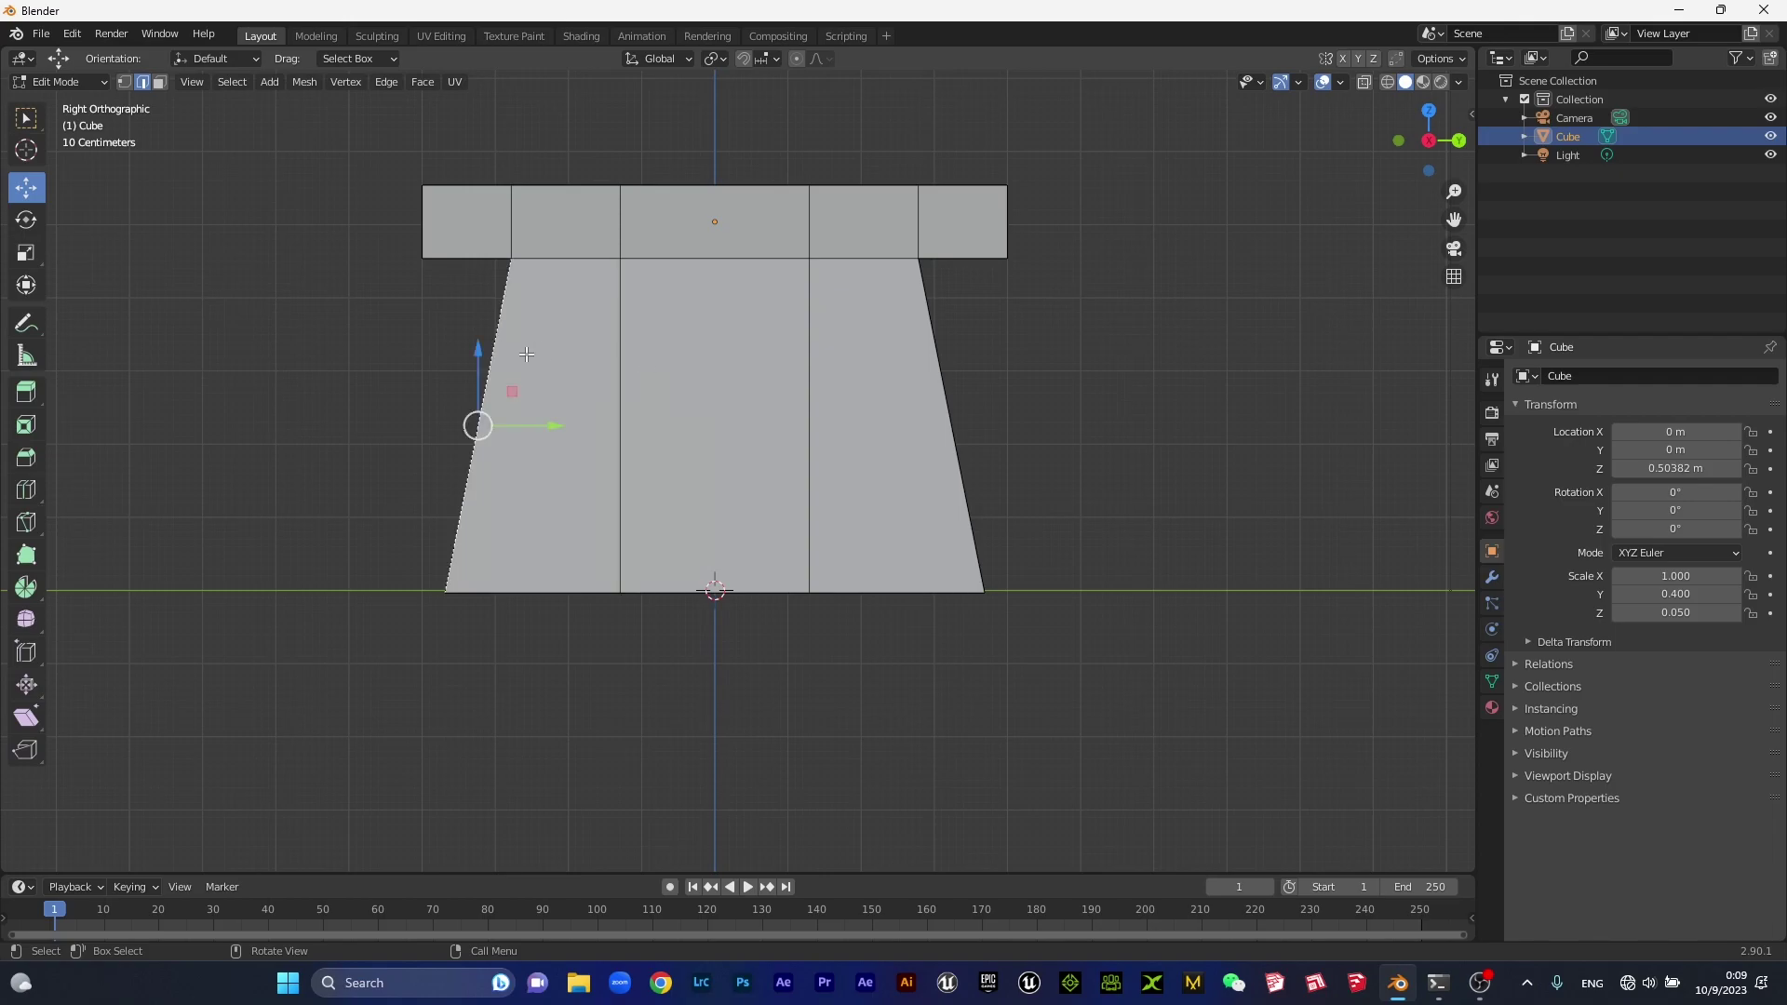
{"action": "key", "text": "ctrl+r"}
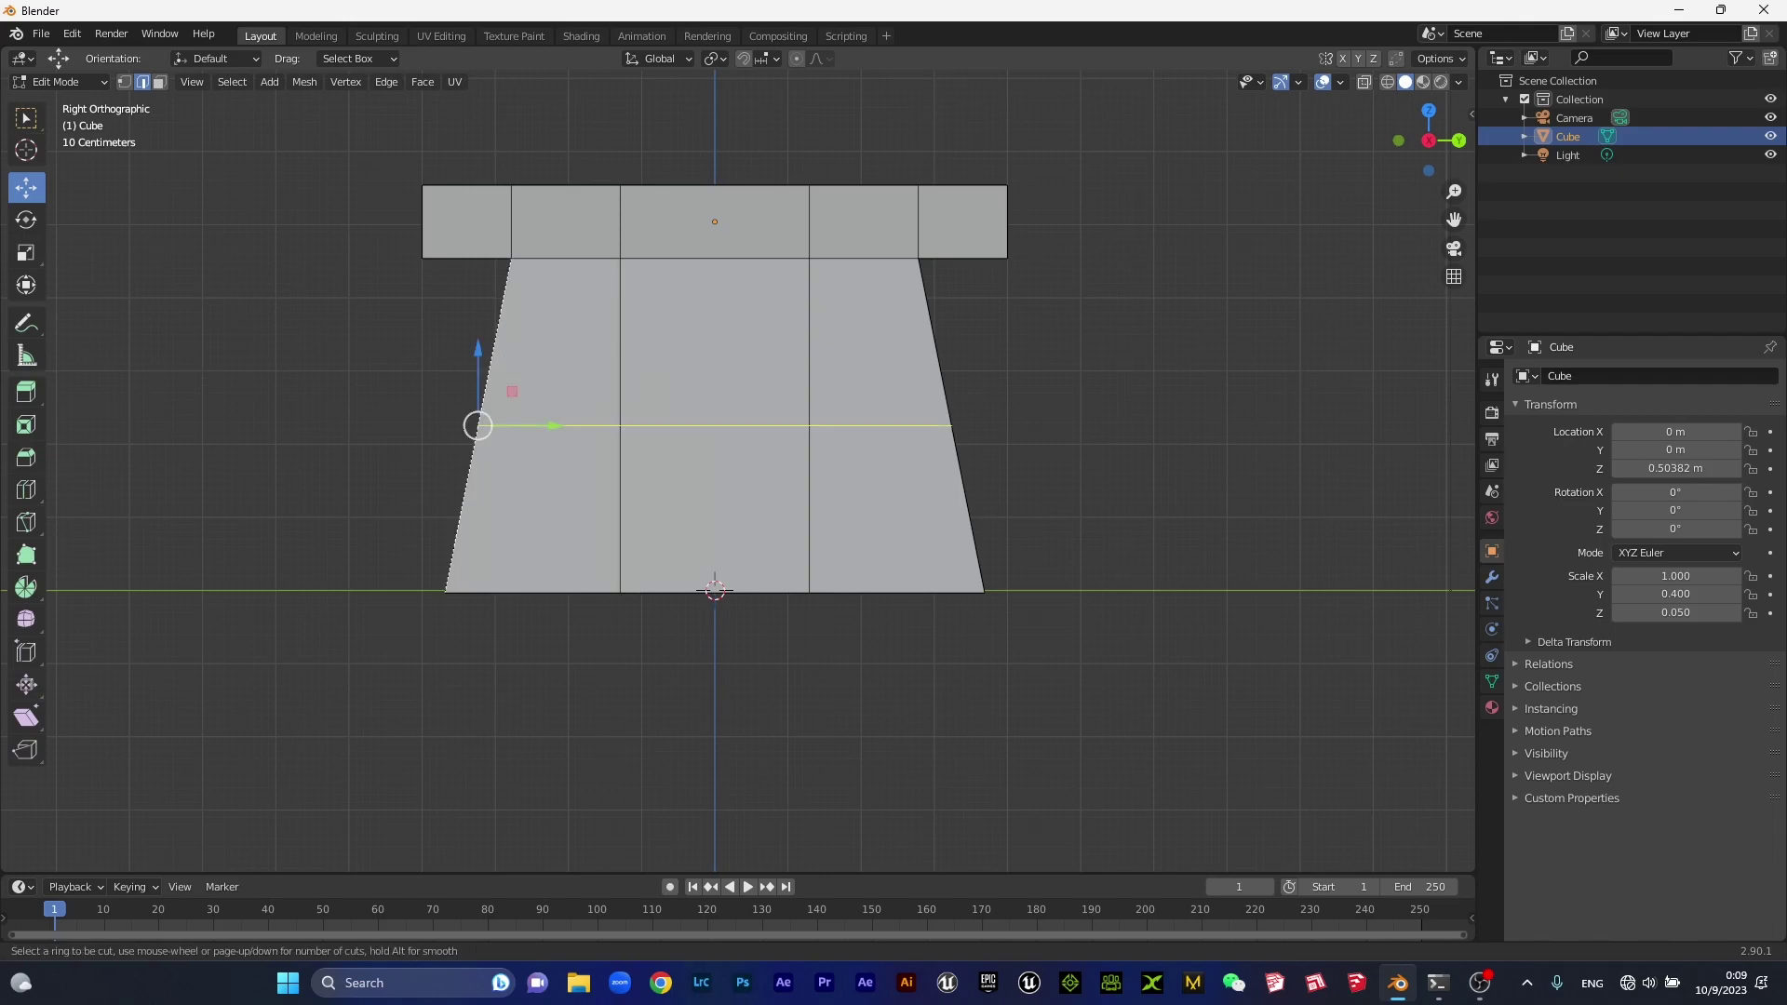
Place a horizontal edge loop across the leg, raise it toward mid-height and scale it to about 0.95.
{"action": "left_click", "coordinate": [539, 364]}
{"action": "right_click", "coordinate": [538, 364]}
{"action": "left_click_drag", "start_coordinate": [718, 351], "coordinate": [734, 294]}
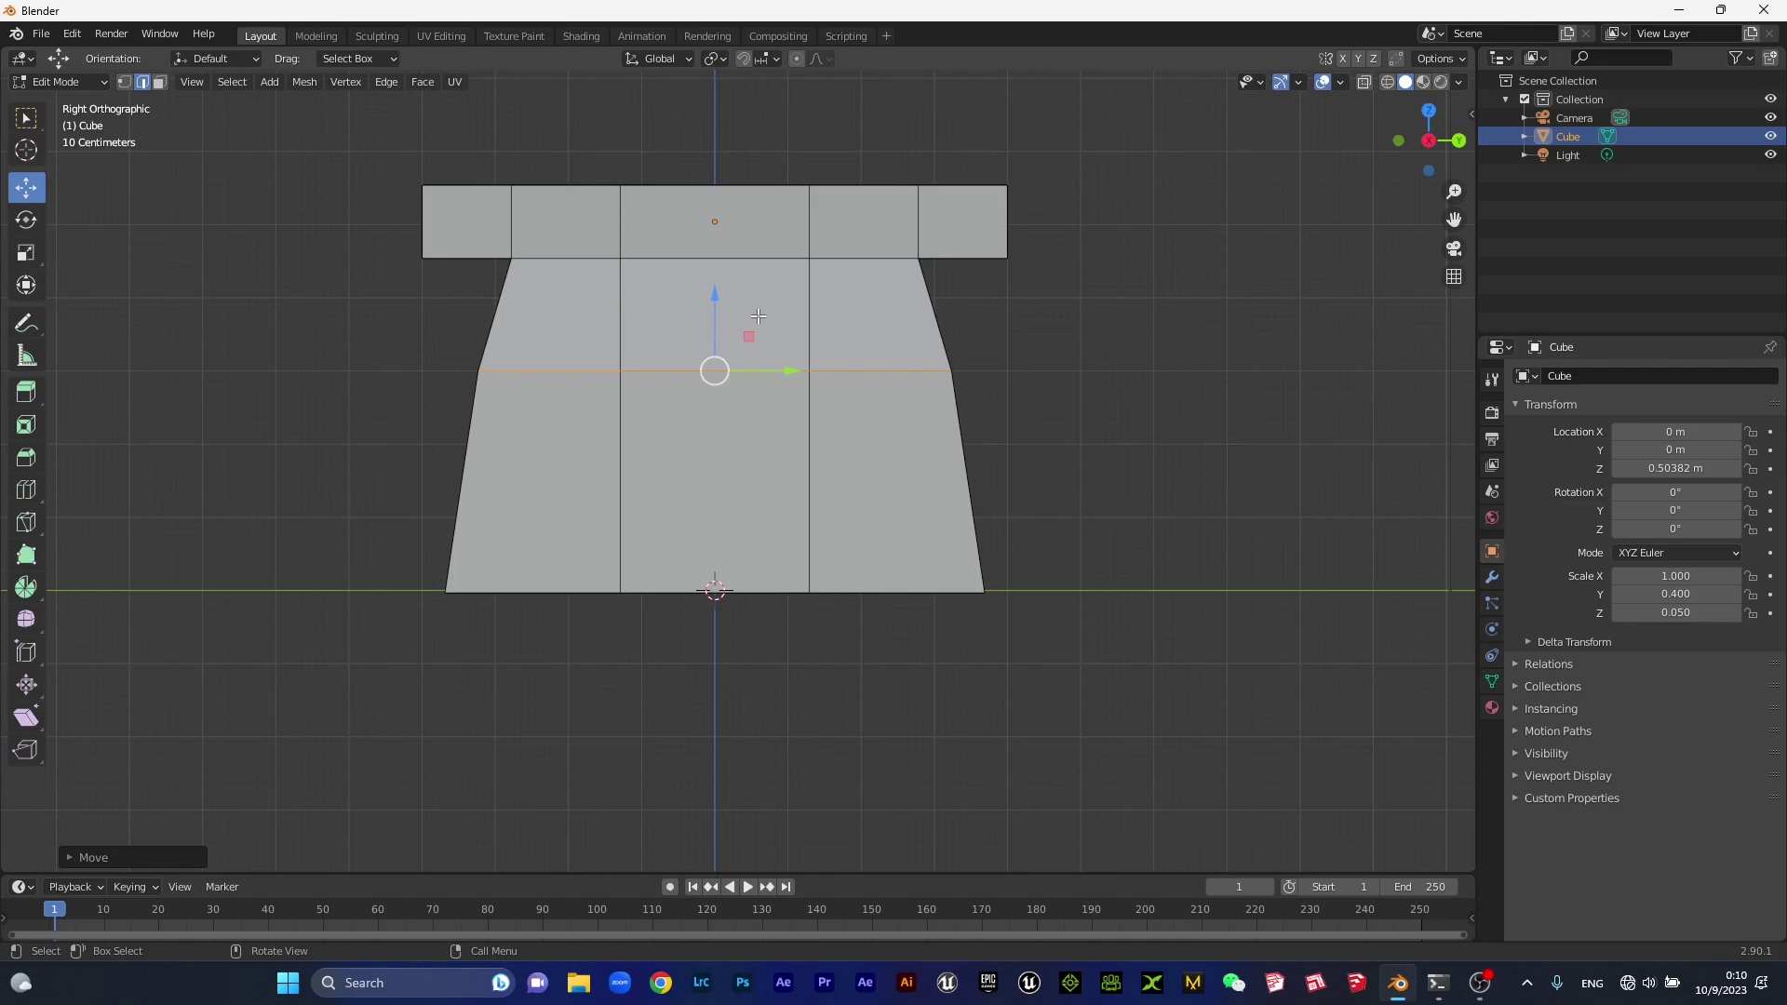
{"action": "key", "text": "s"}
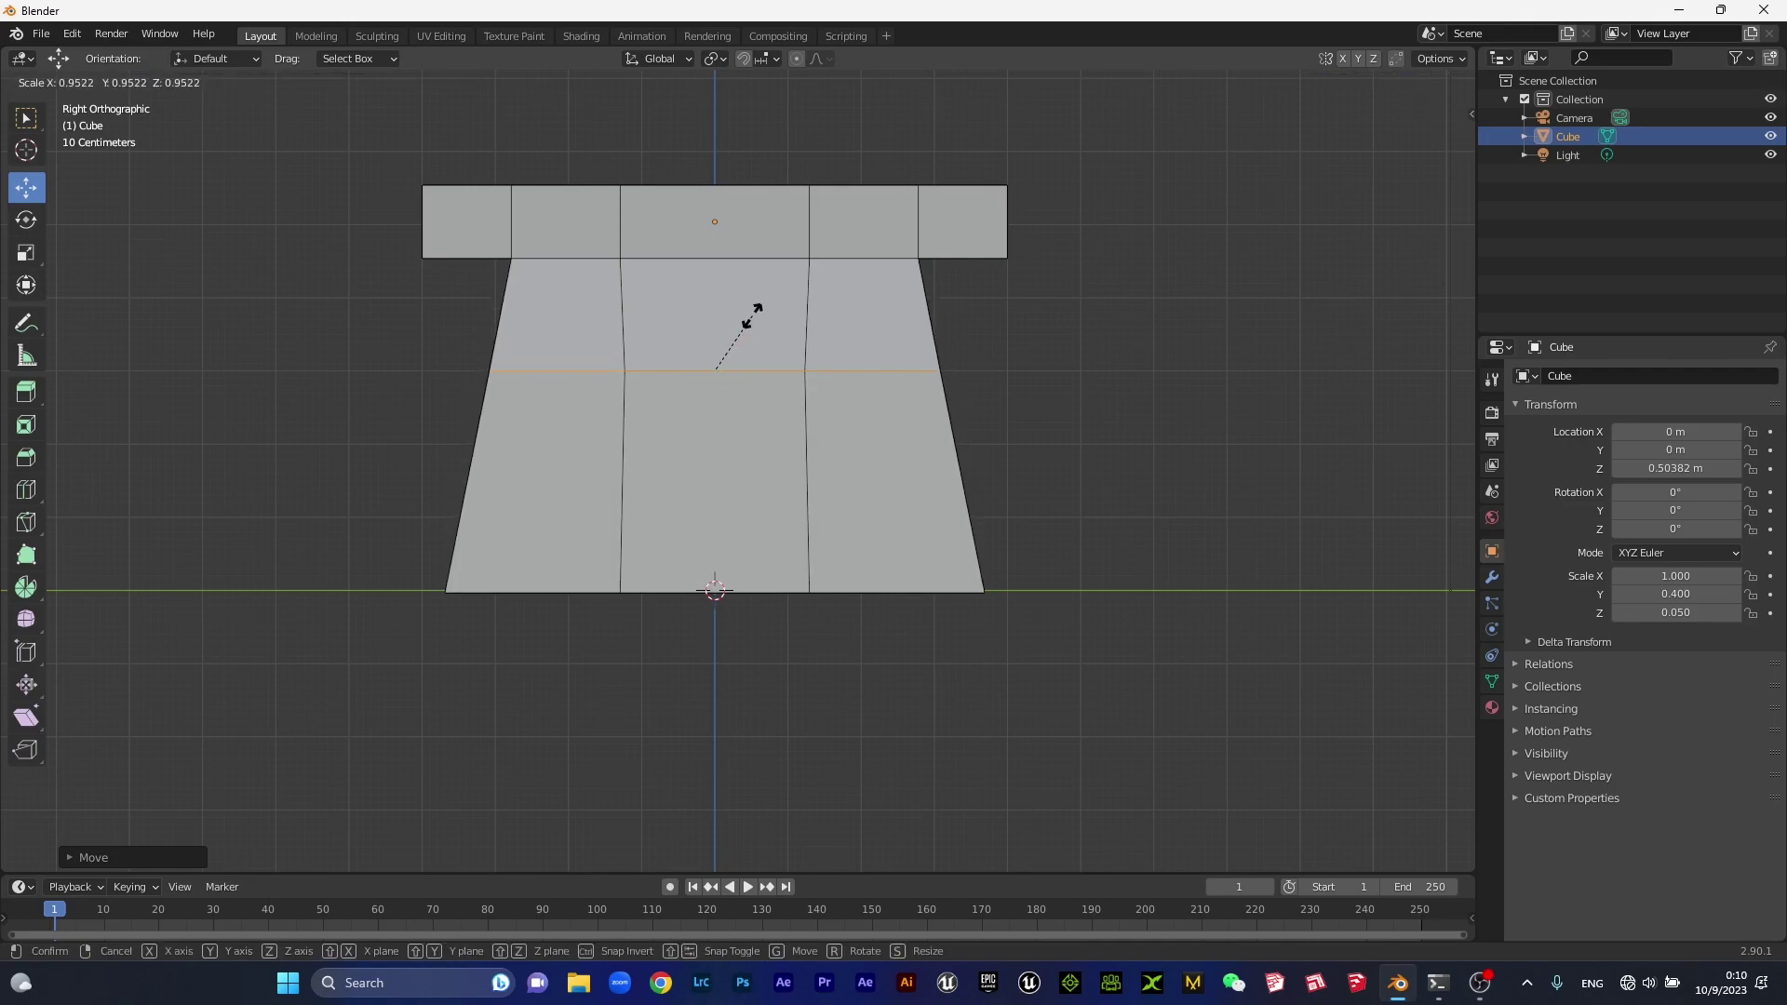
{"action": "left_click", "coordinate": [752, 316]}
{"action": "scroll", "coordinate": [838, 463], "scroll_direction": "up", "scroll_amount": 2}
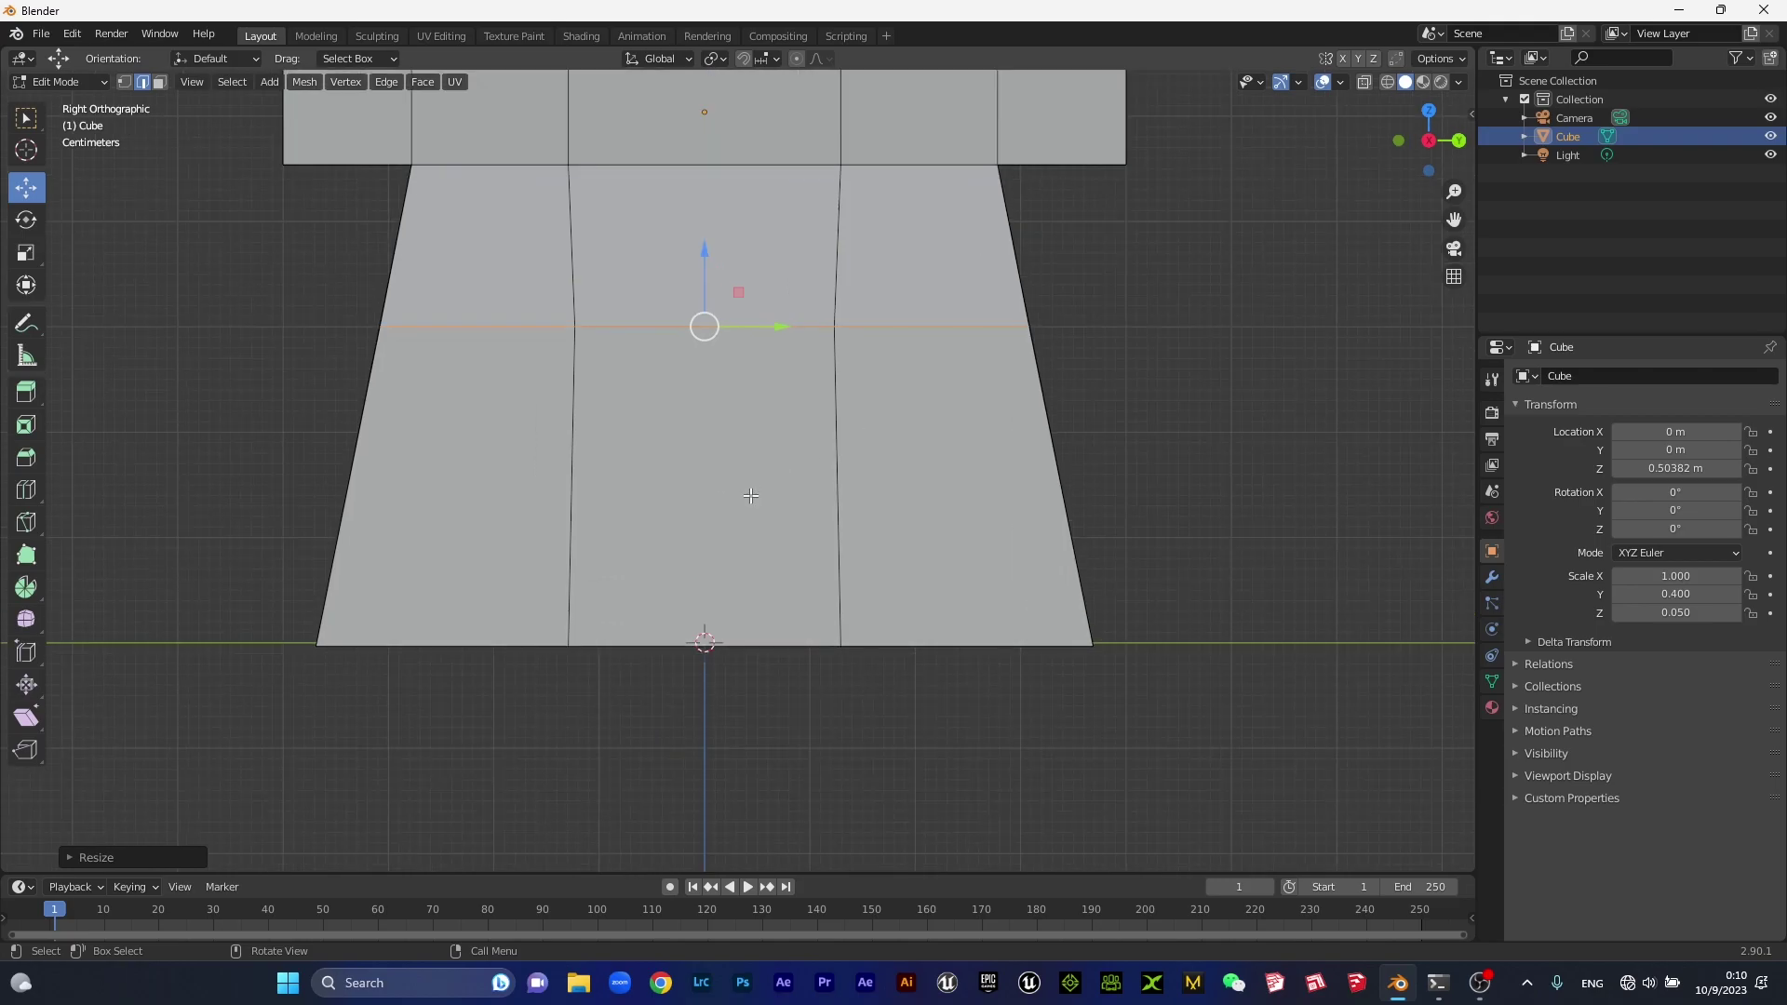
Select the middle column's left vertical edge loop and move it inward.
{"action": "left_click", "coordinate": [160, 82]}
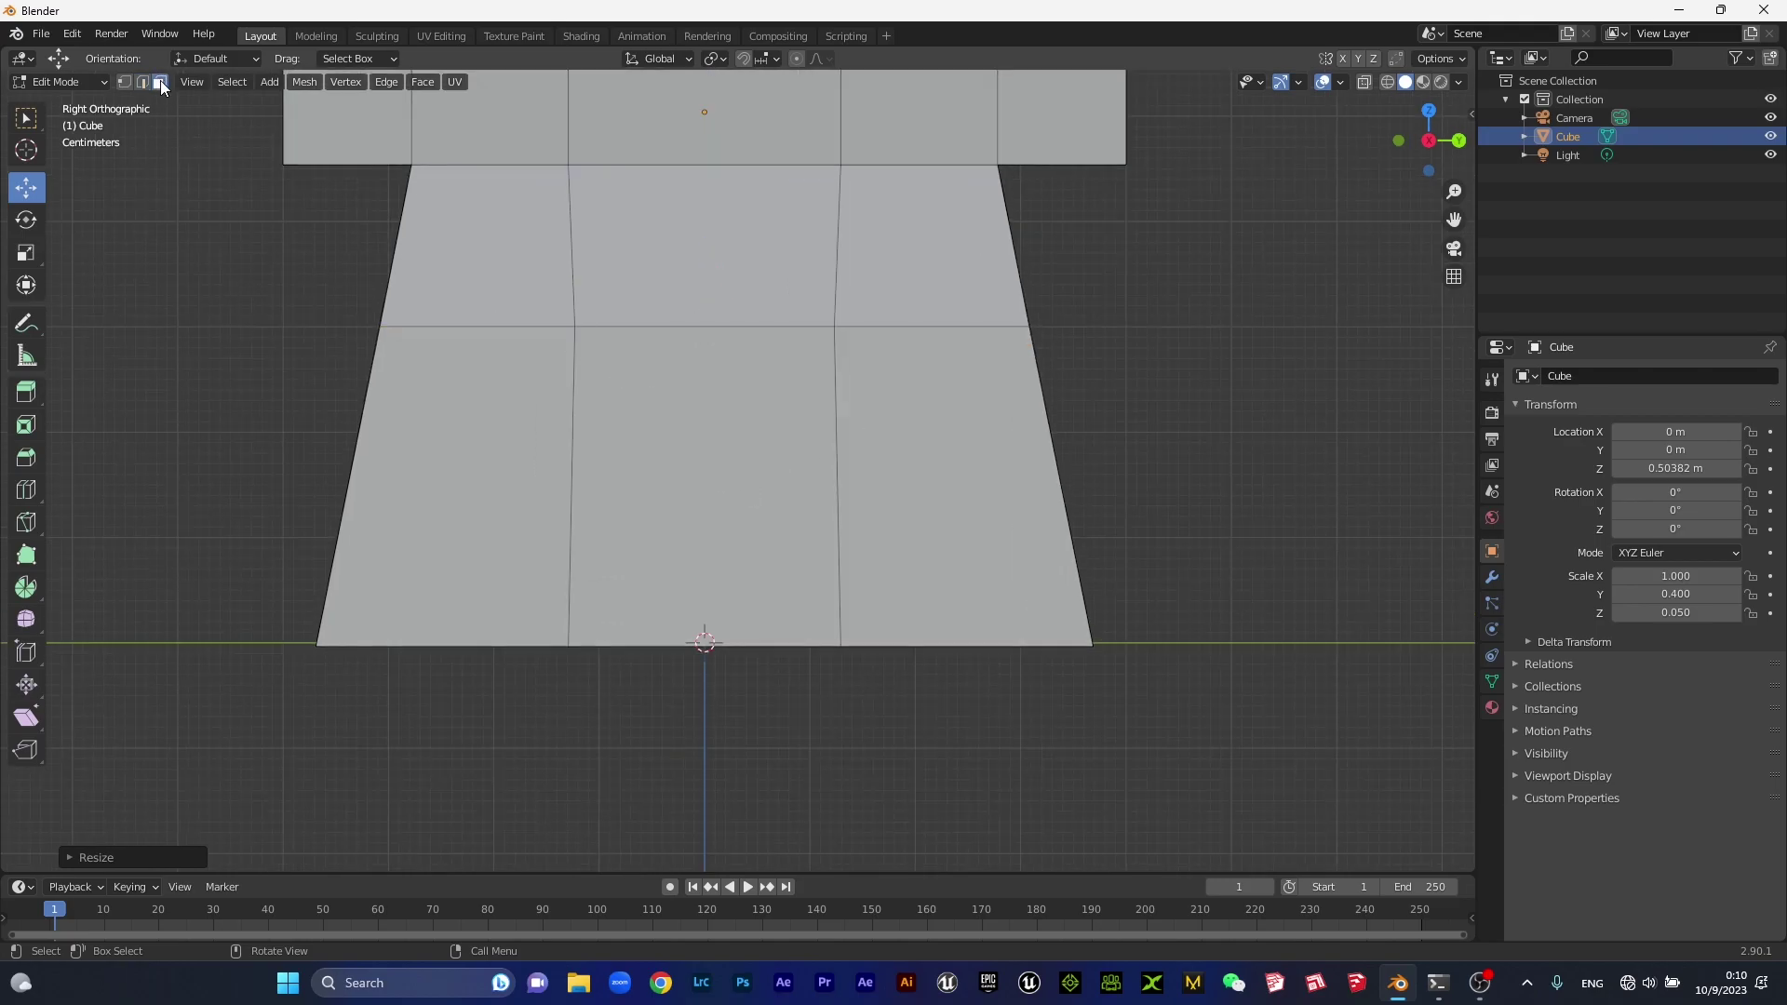
{"action": "left_click", "coordinate": [743, 495]}
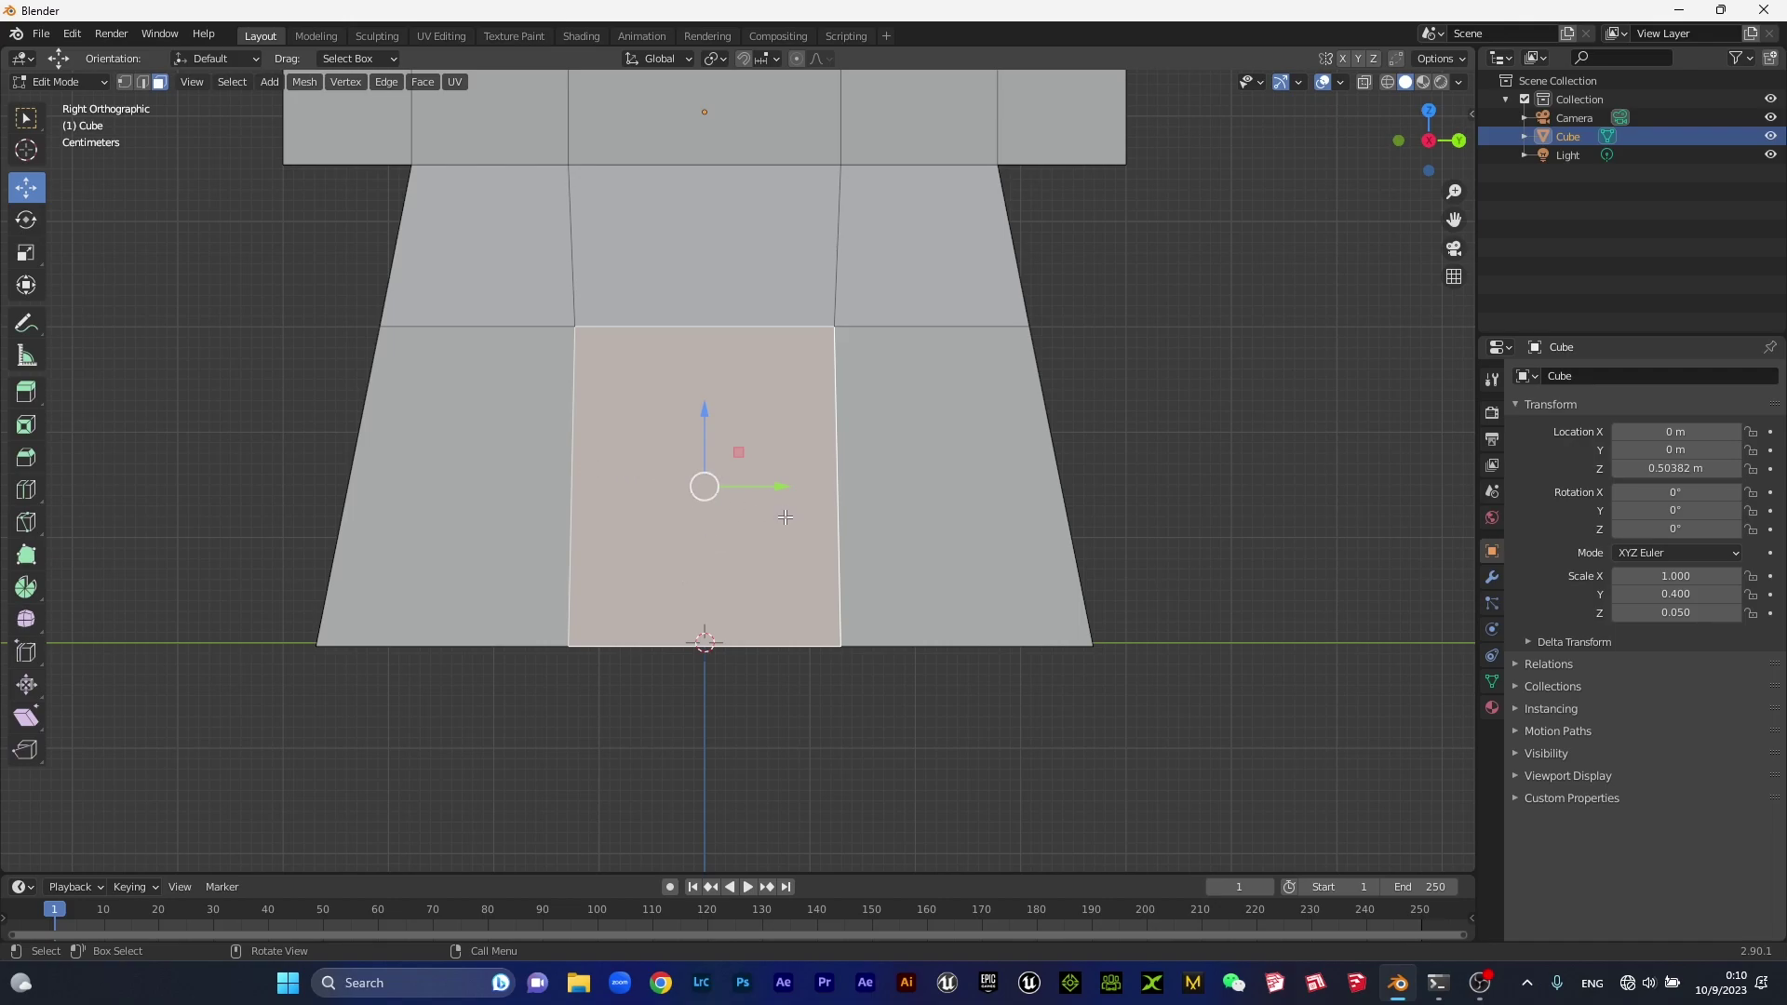
{"action": "left_click", "coordinate": [572, 433]}
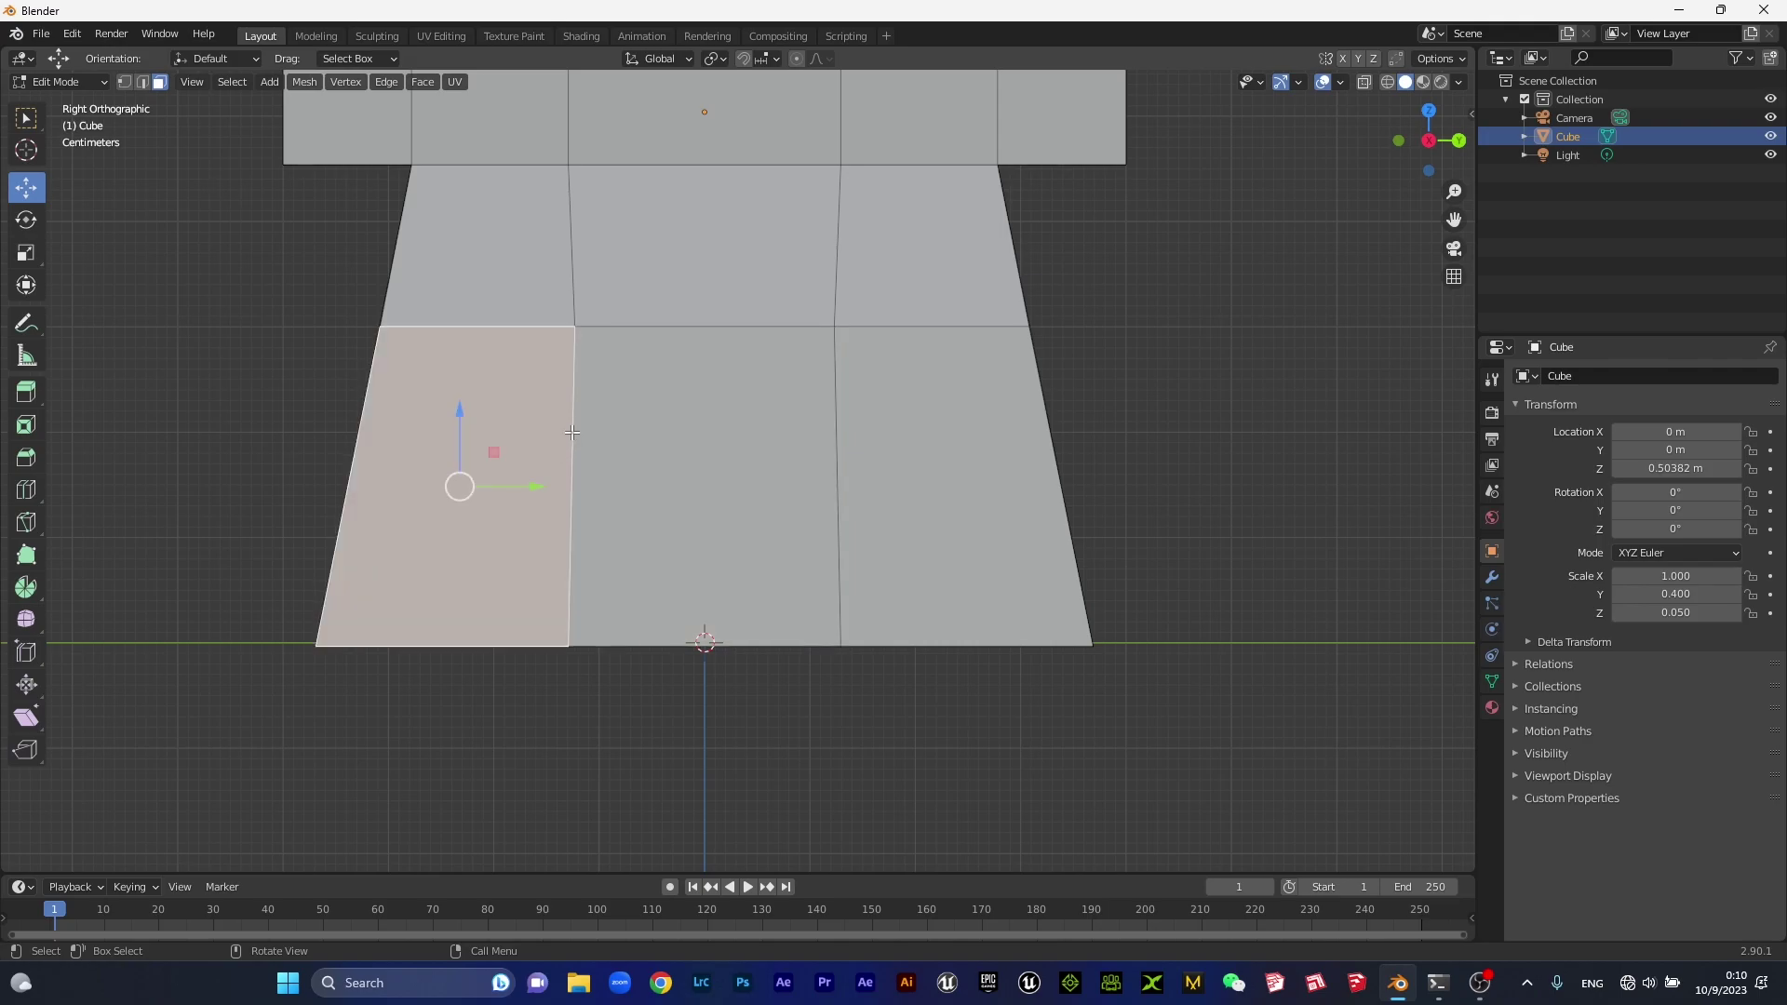
{"action": "left_click", "coordinate": [809, 579]}
{"action": "left_click", "coordinate": [142, 84]}
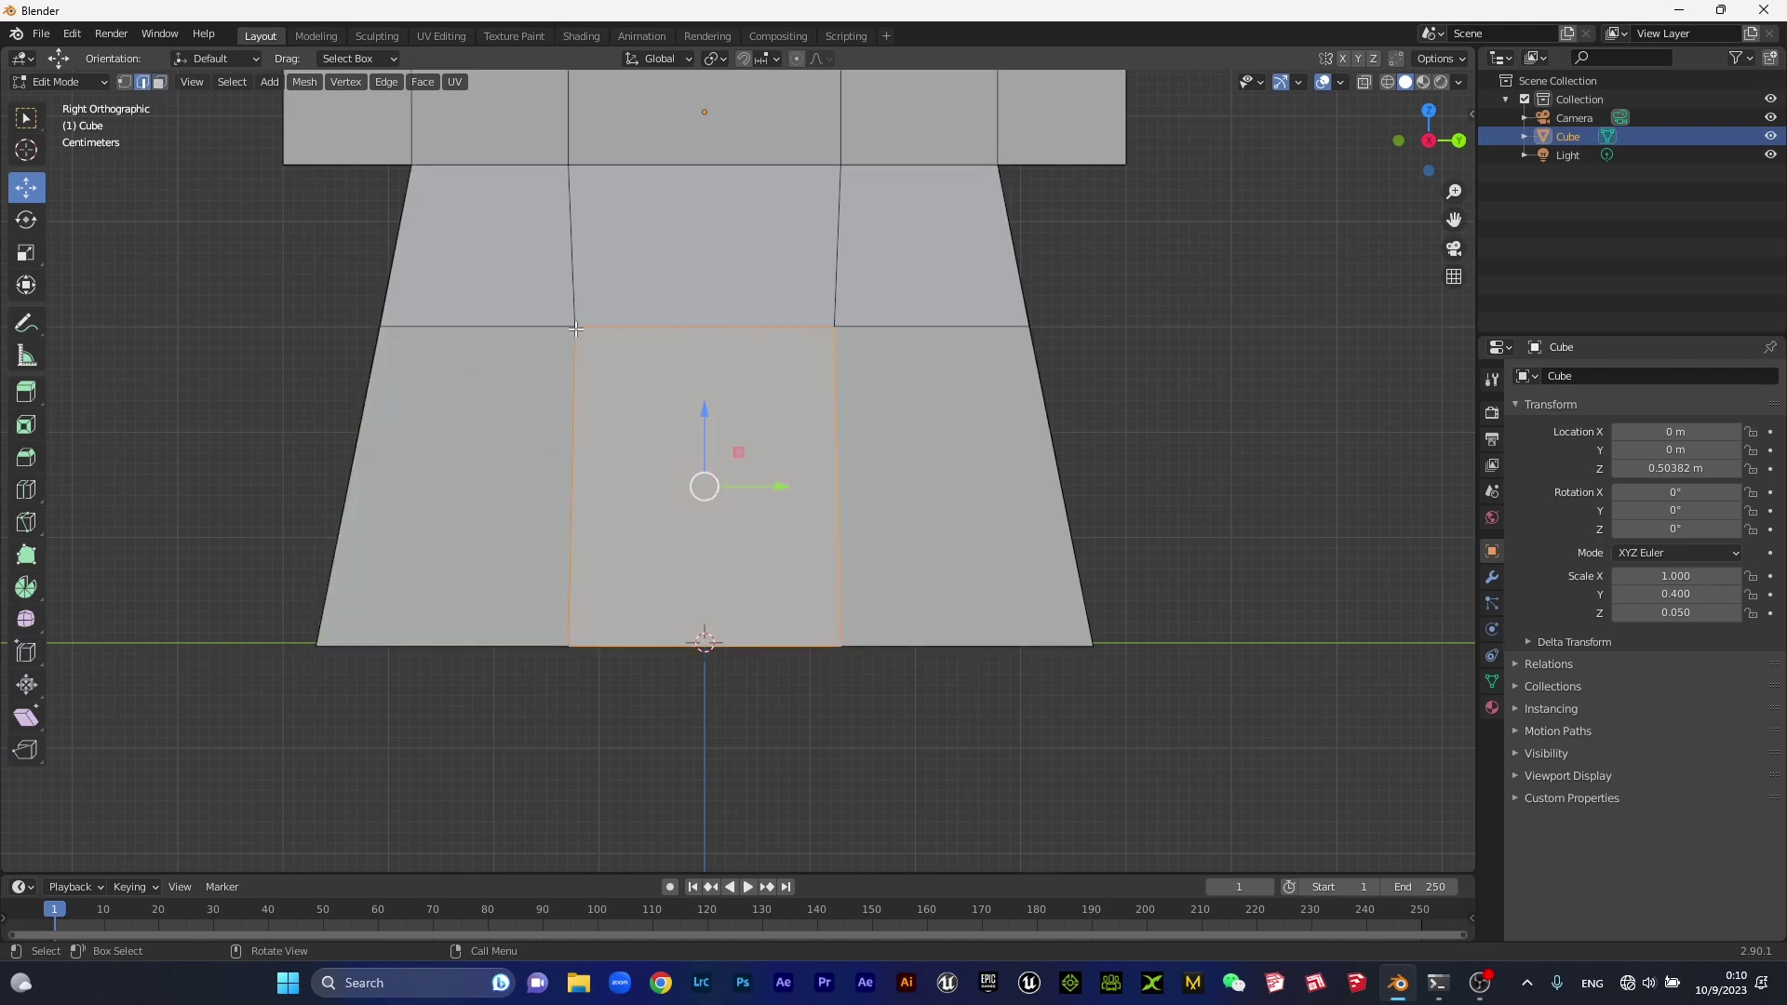
{"action": "left_click", "coordinate": [571, 263]}
{"action": "key", "text": "alt"}
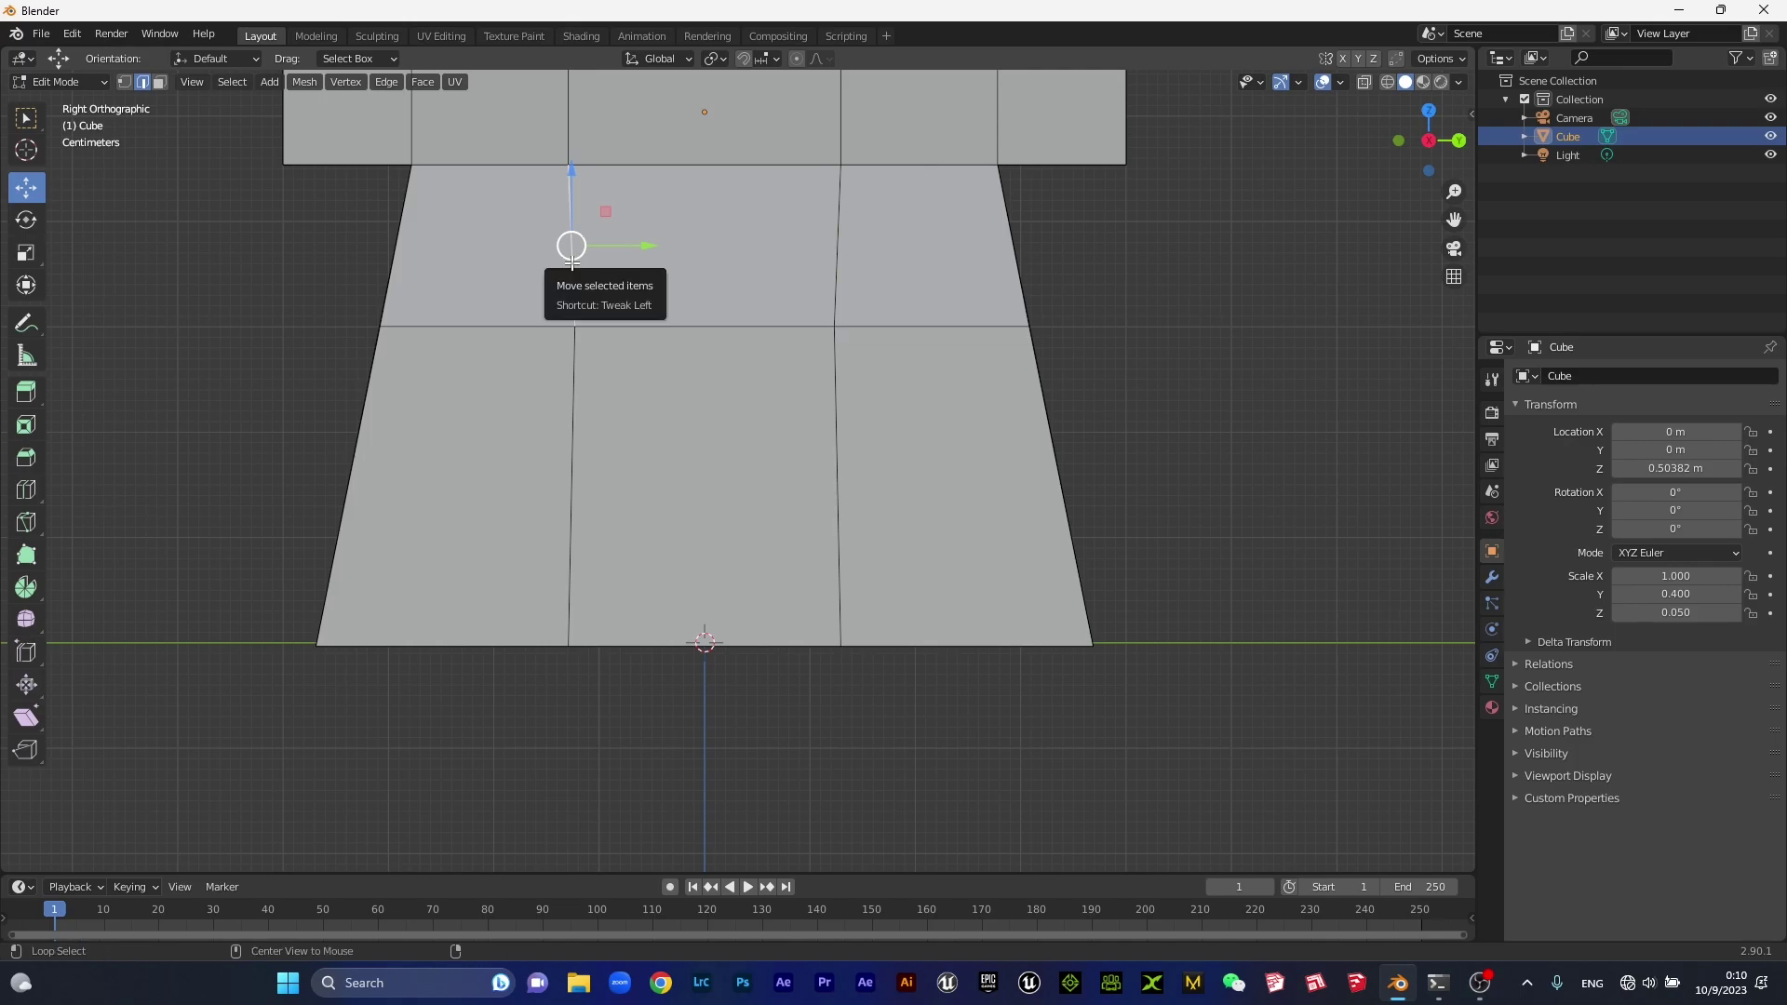
{"action": "left_click", "coordinate": [571, 262], "text": "alt"}
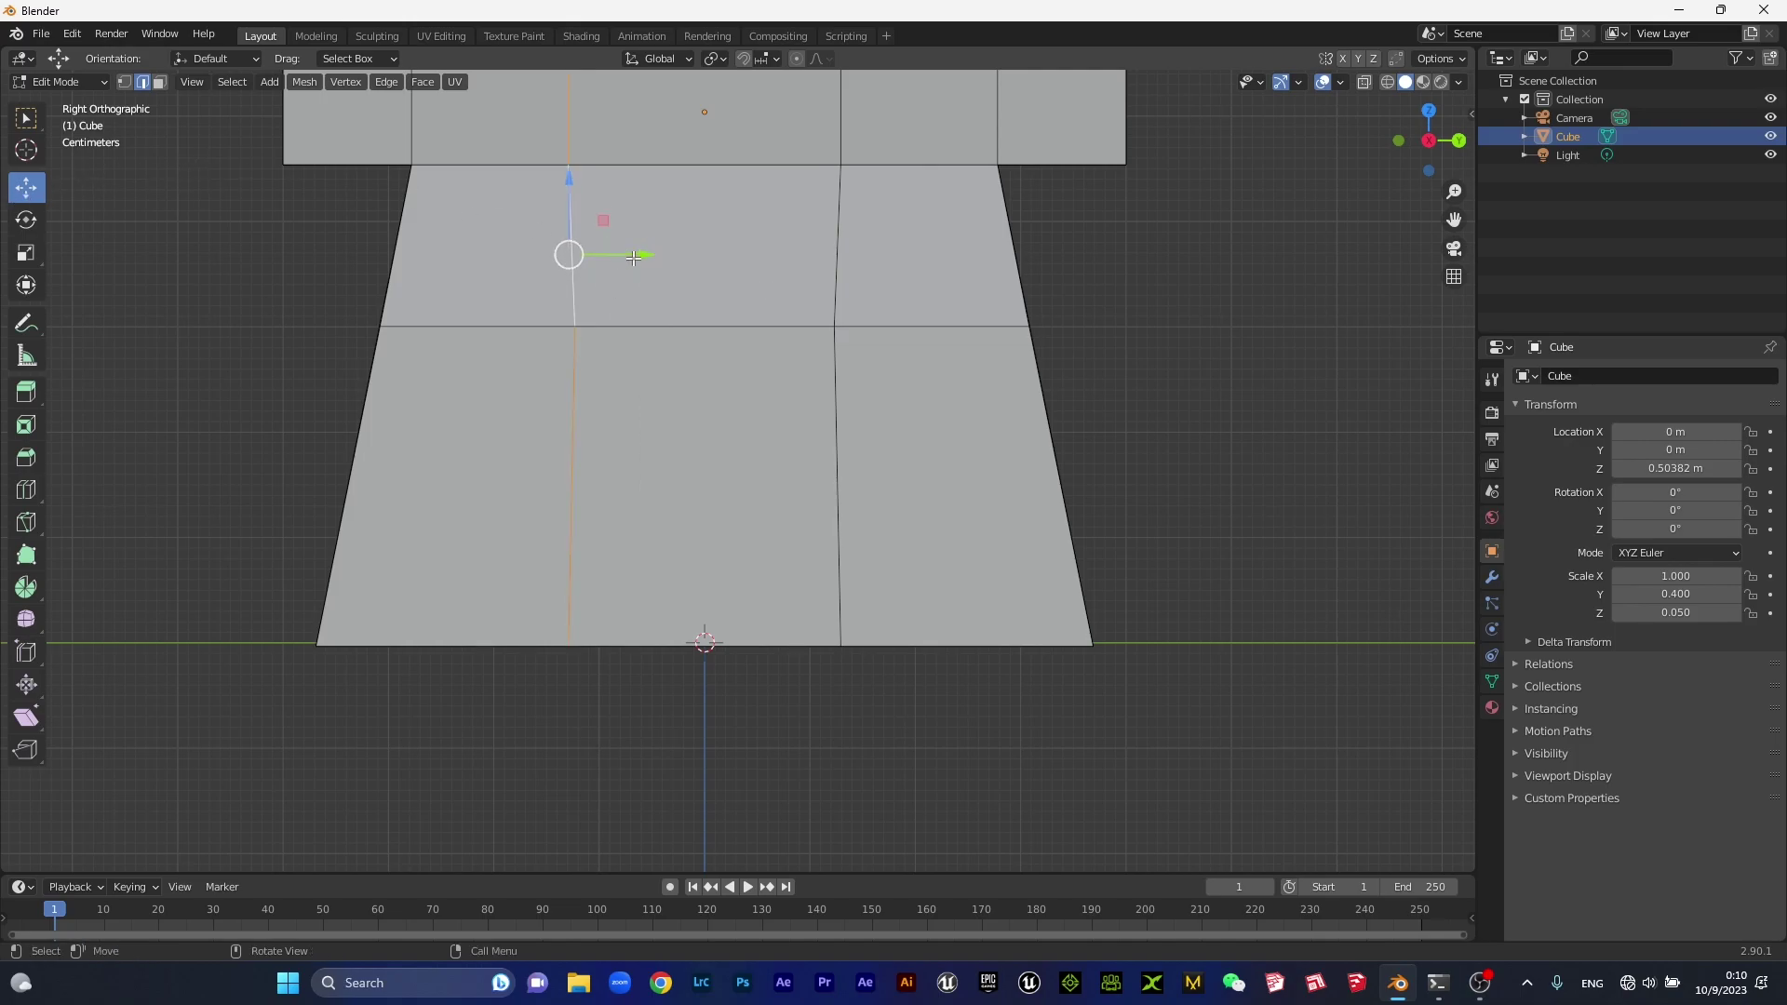
{"action": "left_click_drag", "start_coordinate": [633, 258], "coordinate": [676, 256]}
Move the right vertical edge loop inward, then select only the lower middle face.
{"action": "left_click", "coordinate": [831, 316], "text": "alt"}
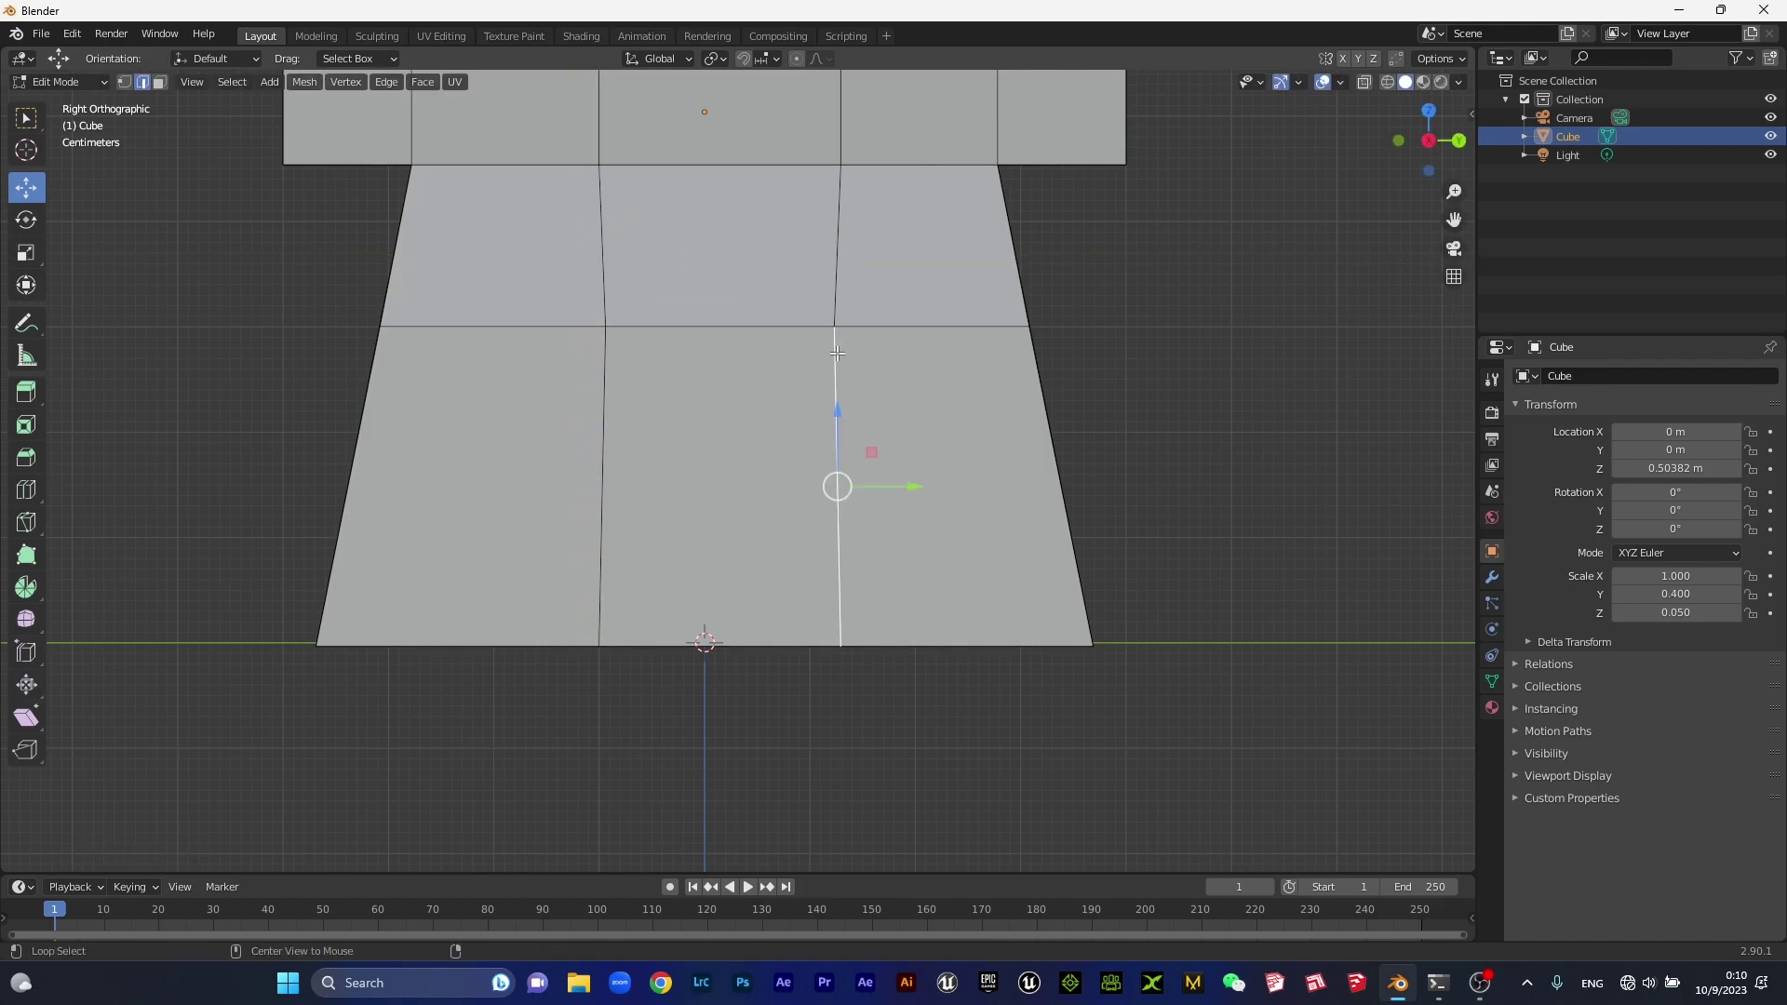
{"action": "left_click", "coordinate": [837, 353], "text": "alt"}
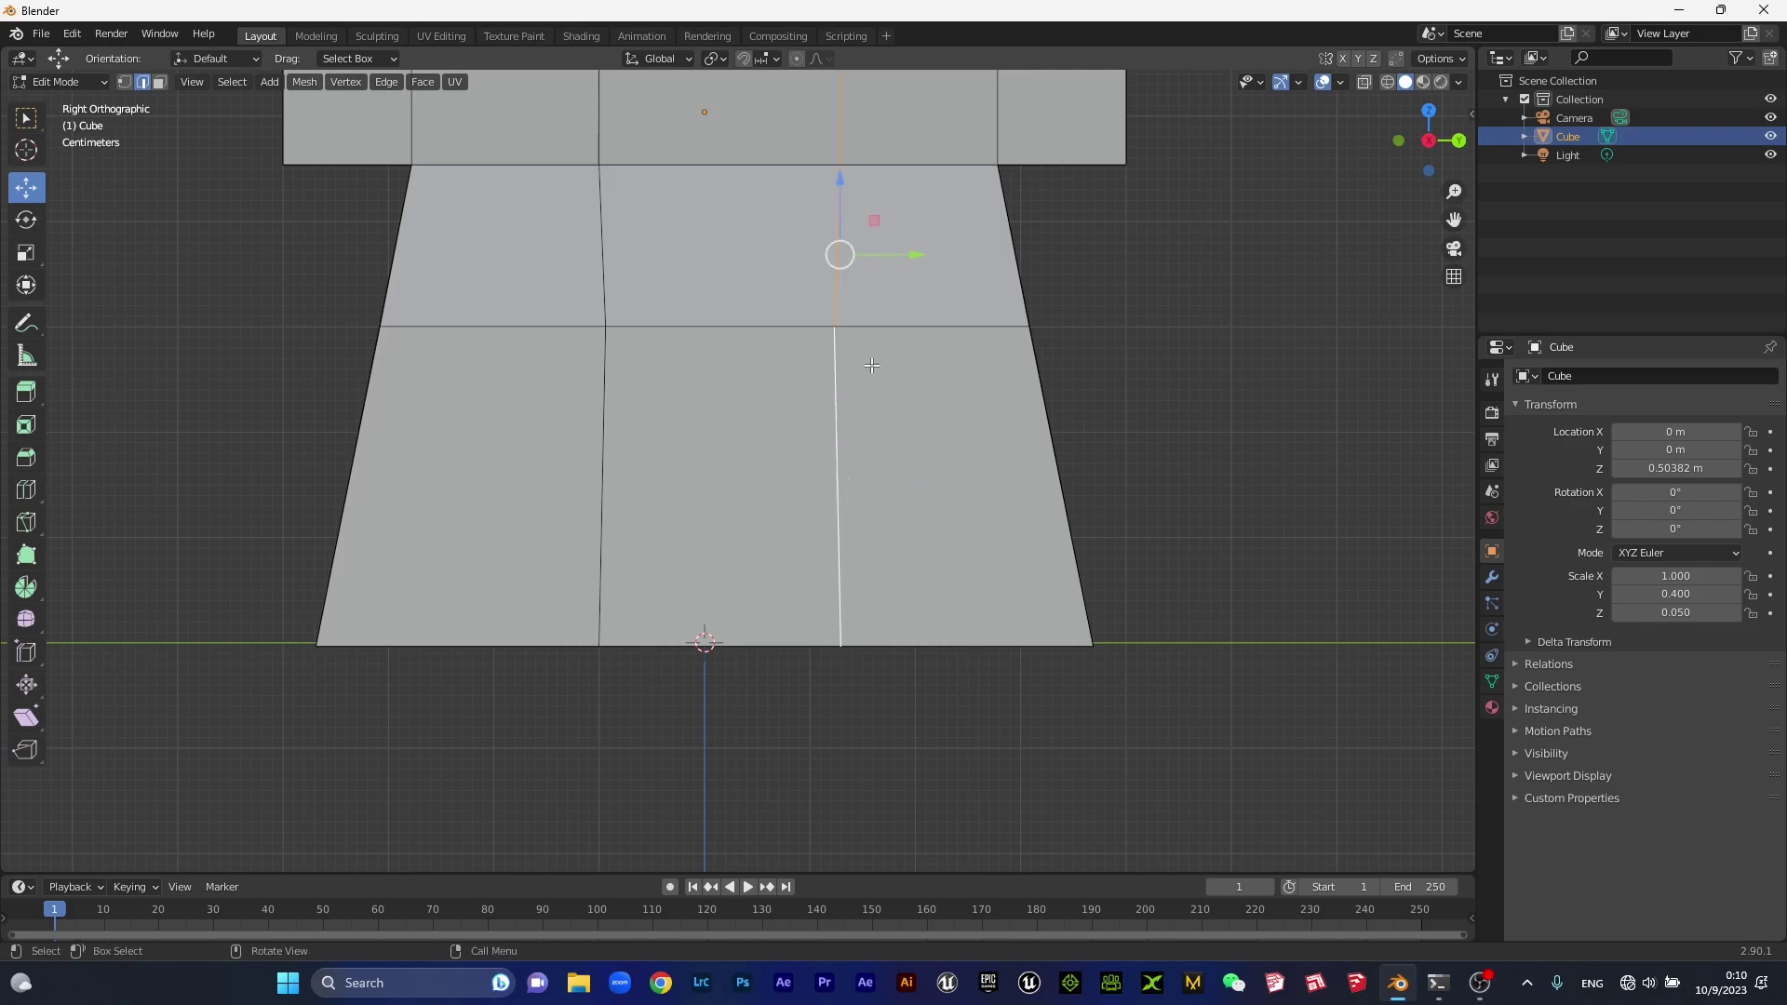
{"action": "left_click_drag", "start_coordinate": [917, 253], "coordinate": [882, 260]}
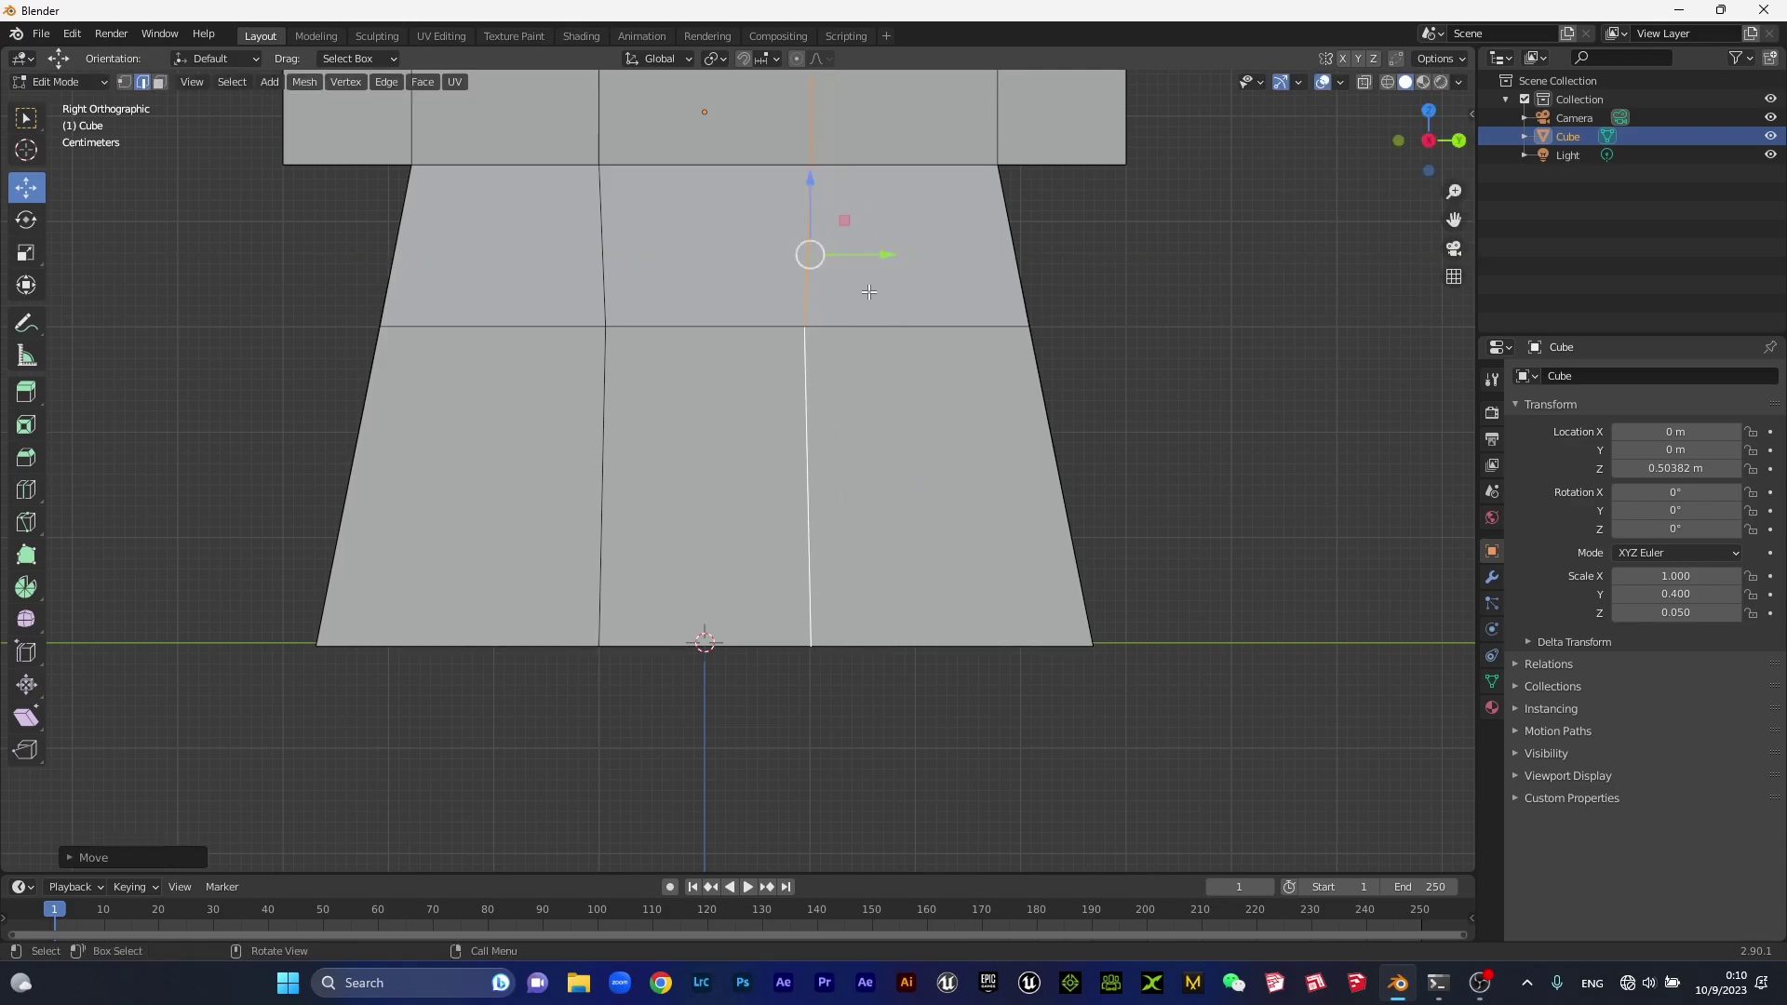
{"action": "key", "text": "alt+a"}
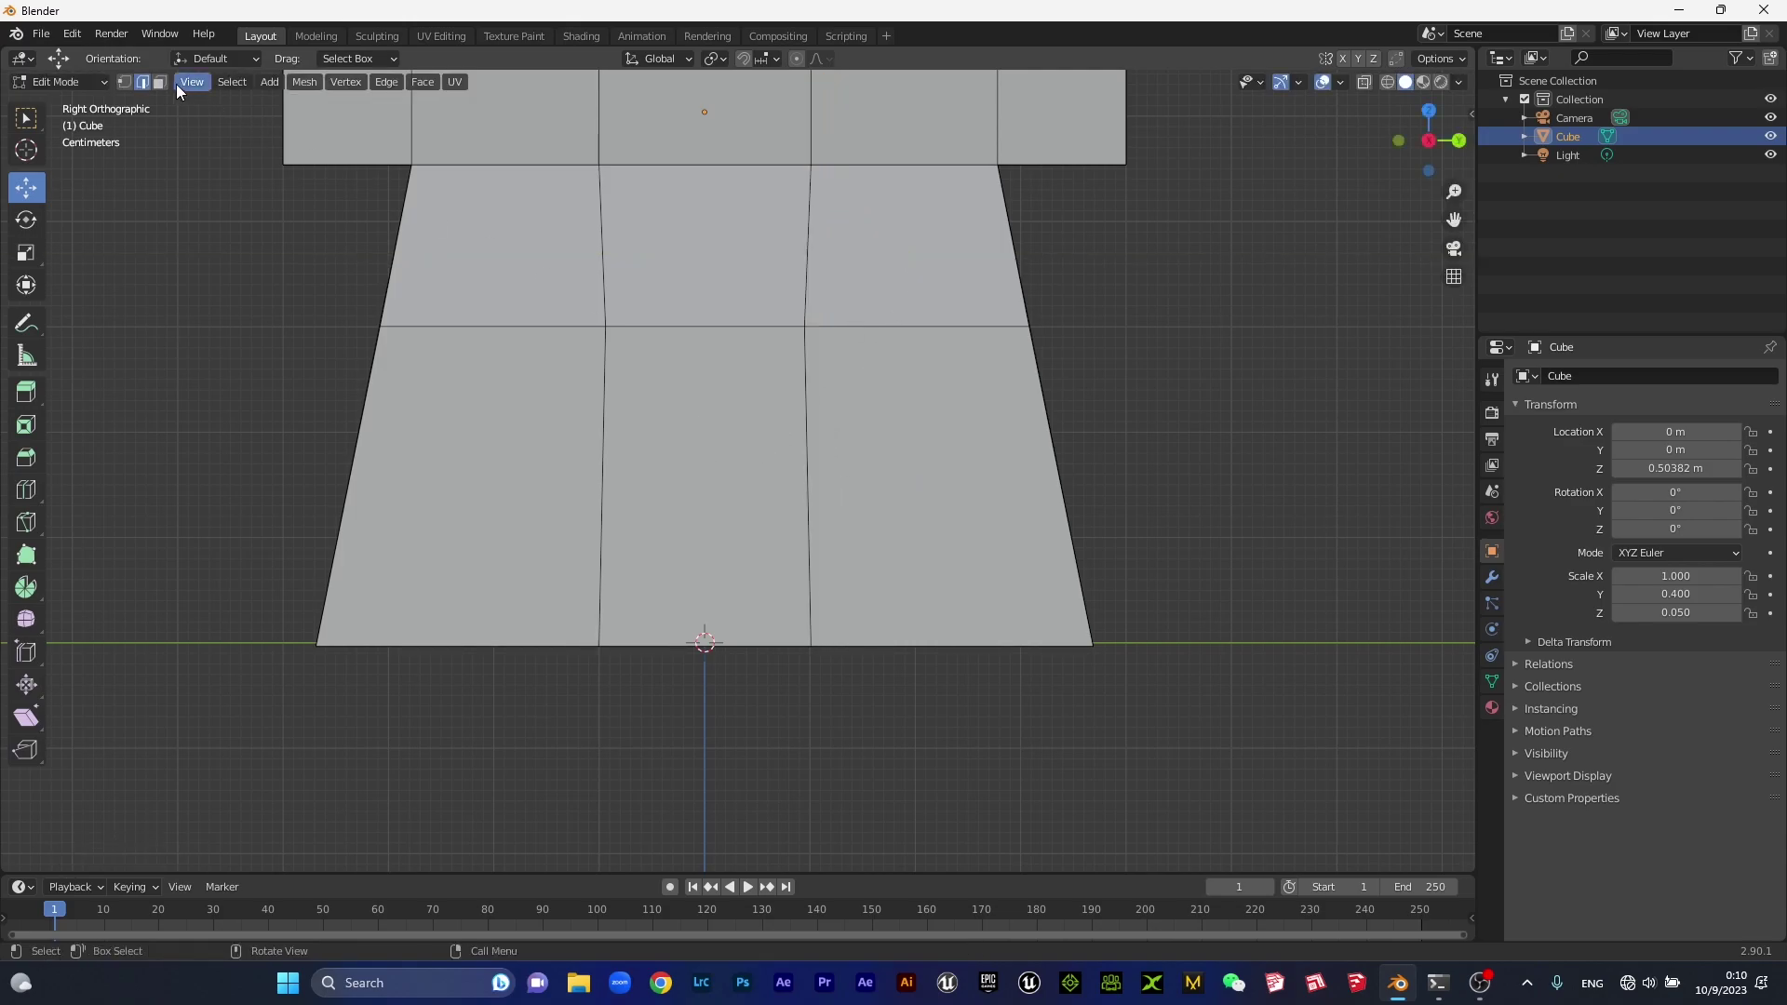
{"action": "left_click", "coordinate": [669, 418]}
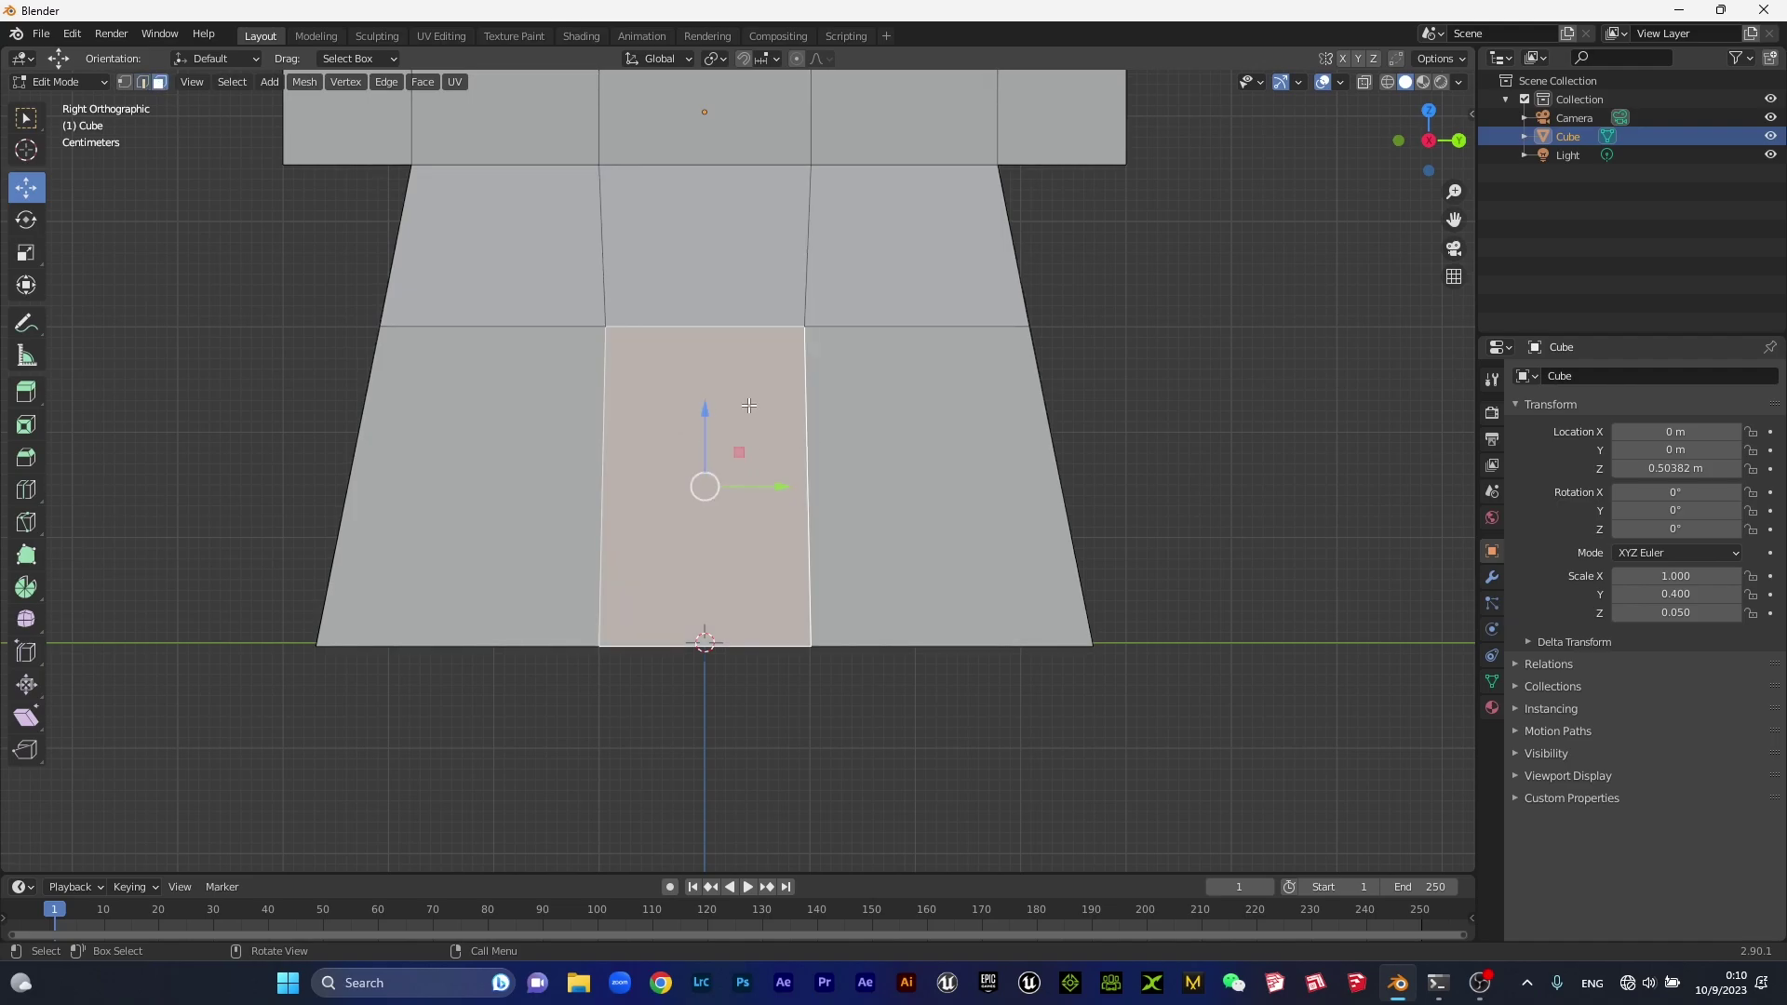
Delete the leg's lower middle face and the face behind it.
{"action": "key", "text": "x"}
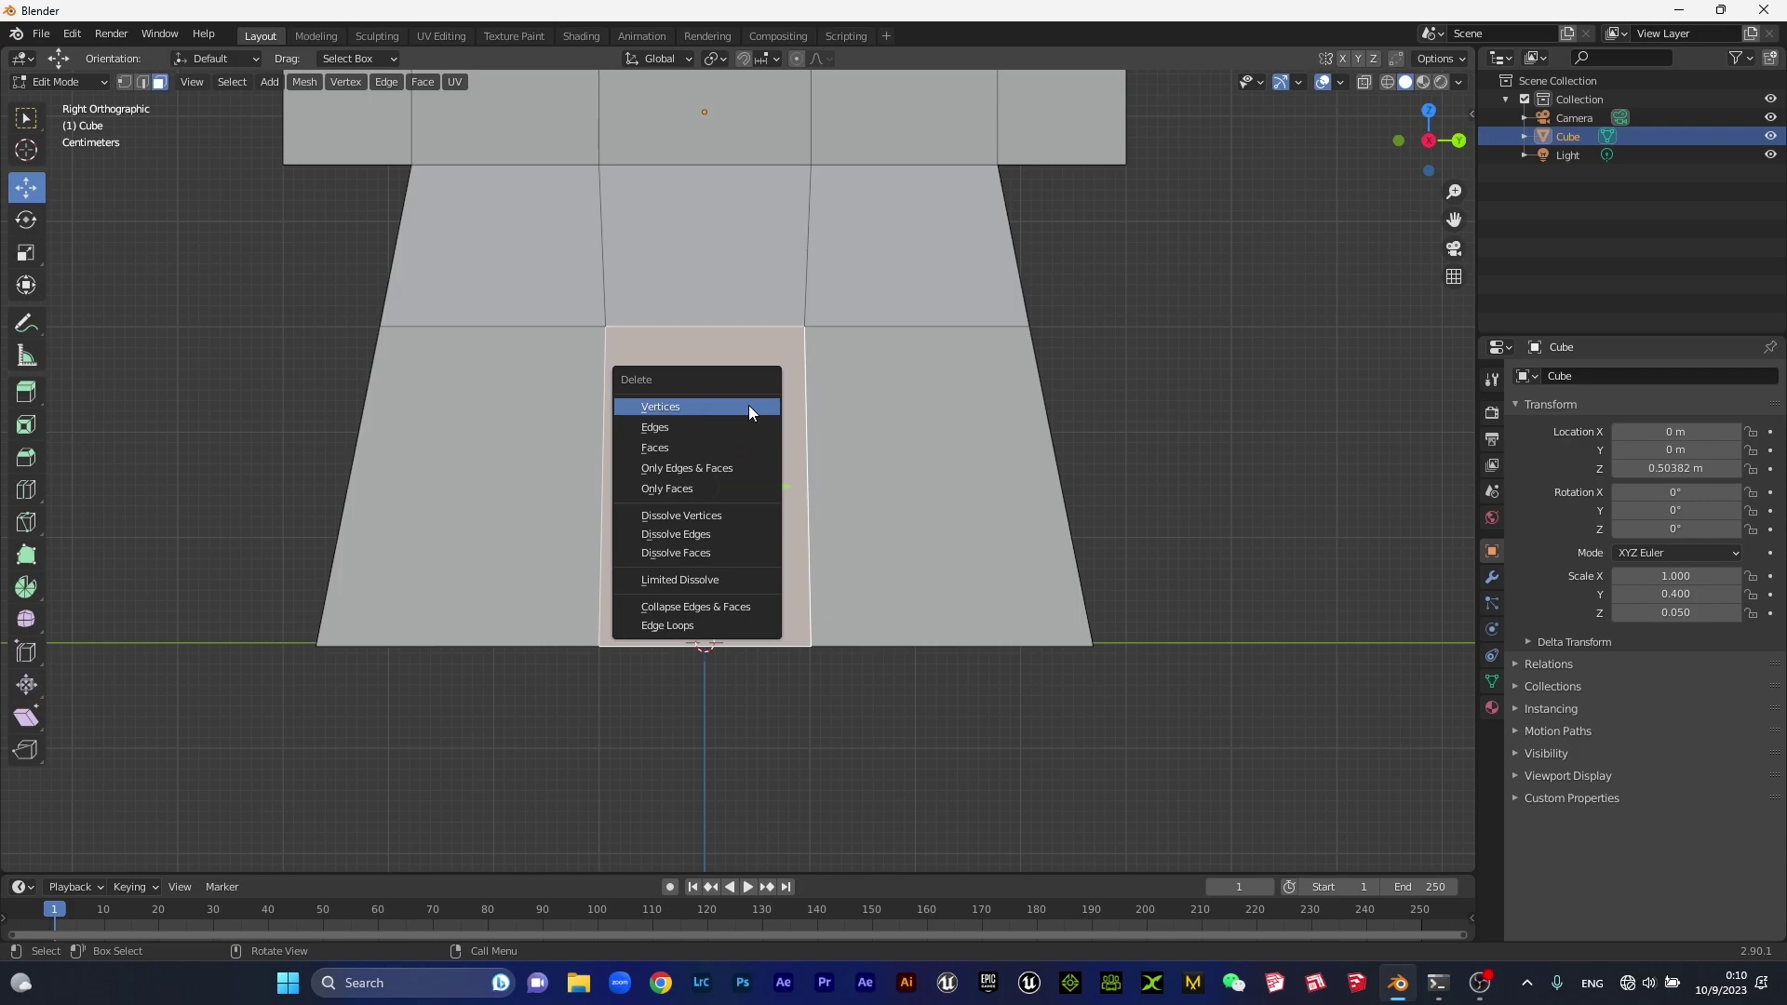
{"action": "left_click", "coordinate": [661, 448]}
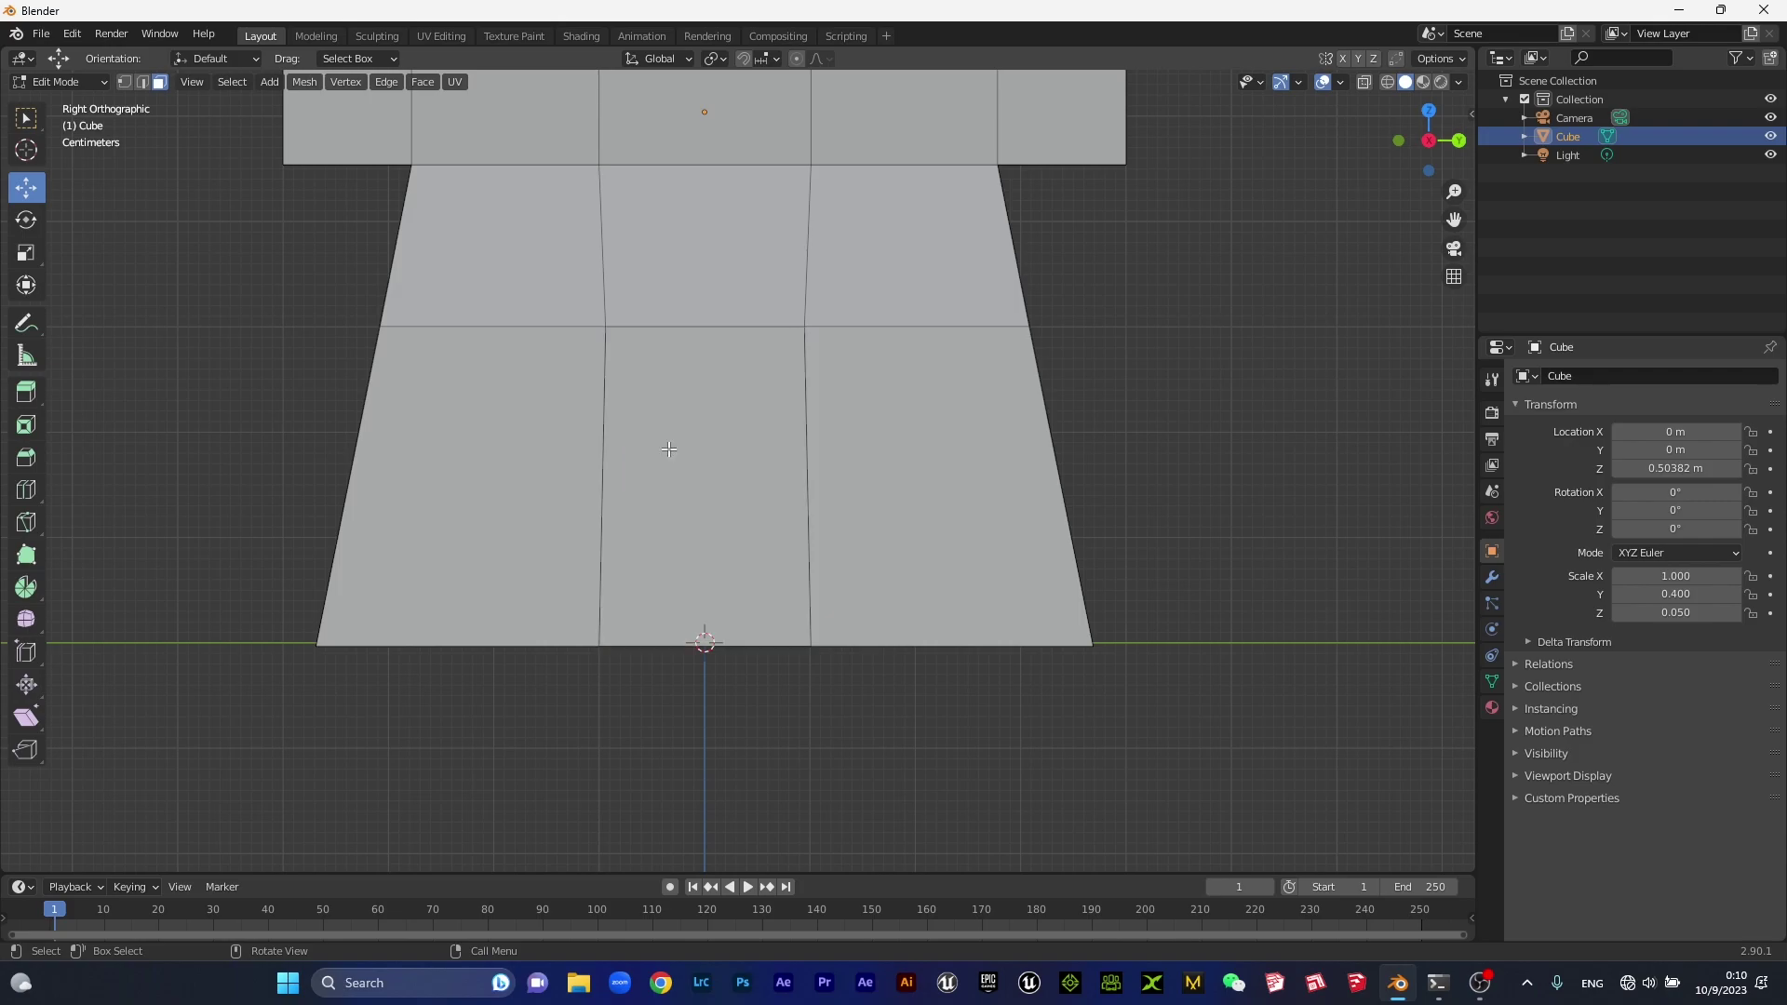
{"action": "key", "text": "x"}
{"action": "left_click", "coordinate": [701, 448]}
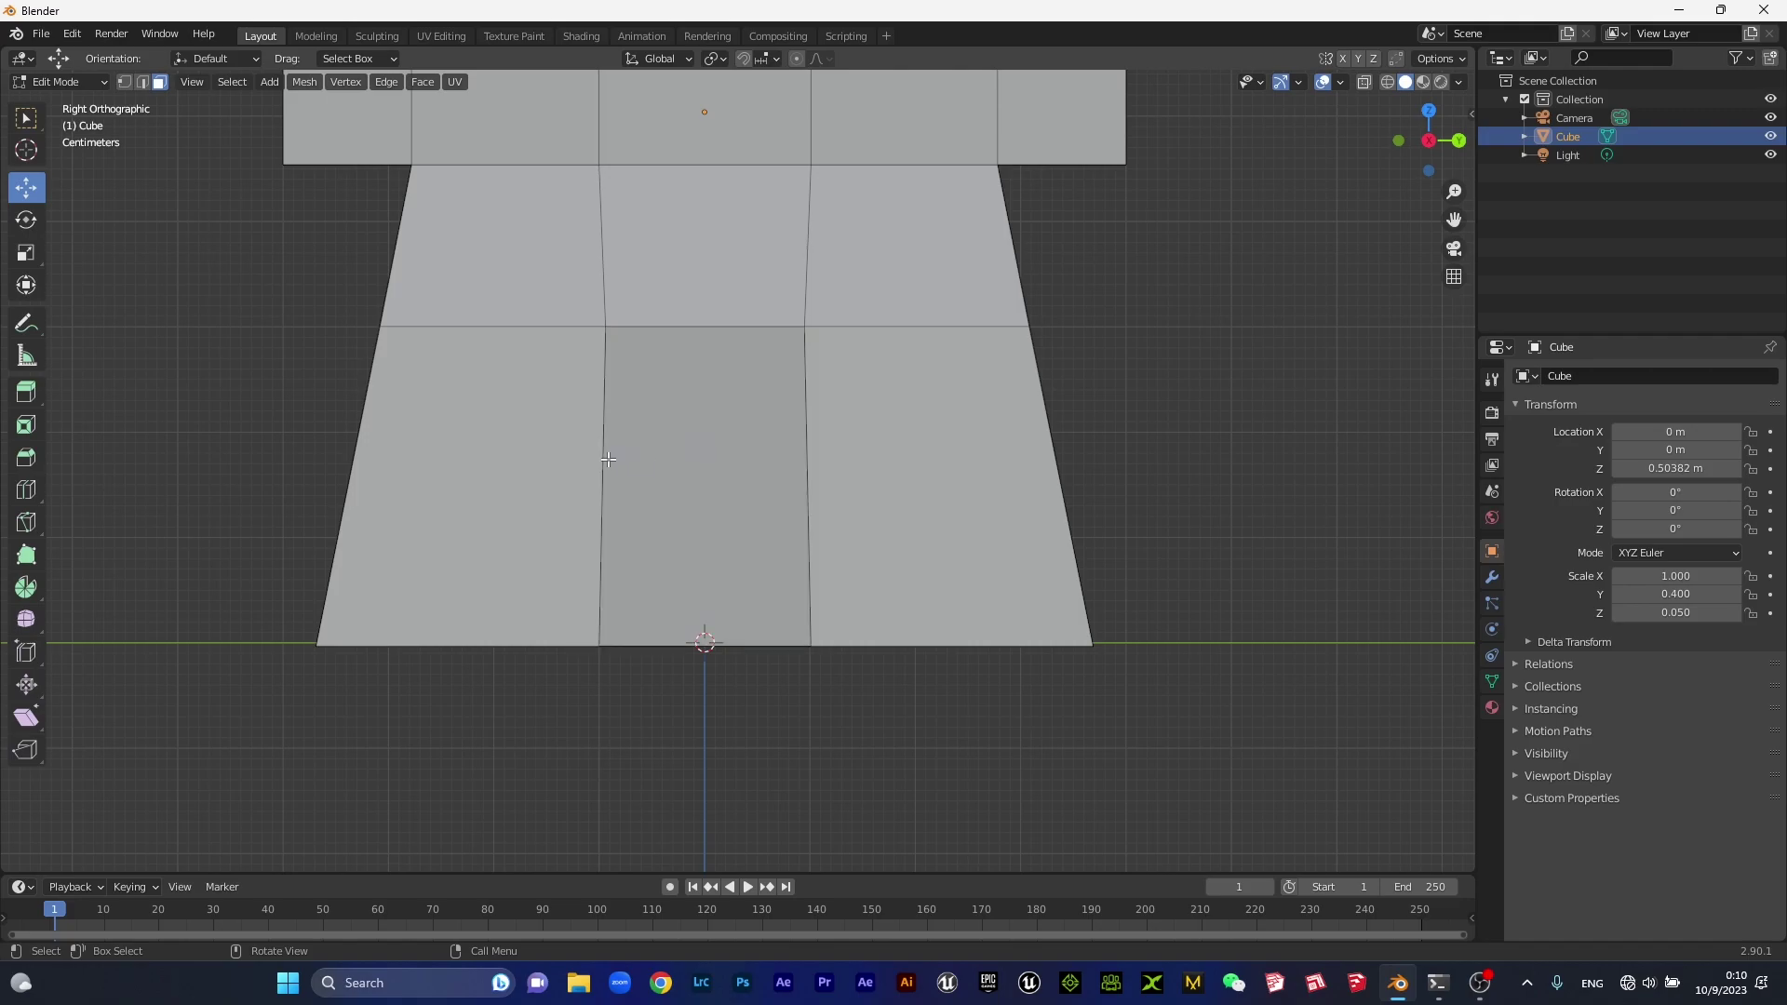
{"action": "mouse_move", "coordinate": [701, 448]}
{"action": "middle_mouse_down"}
{"action": "mouse_move", "coordinate": [719, 490]}
{"action": "mouse_move", "coordinate": [756, 476]}
{"action": "mouse_move", "coordinate": [605, 477]}
{"action": "mouse_move", "coordinate": [639, 479]}
{"action": "mouse_move", "coordinate": [686, 547]}
{"action": "middle_mouse_up"}
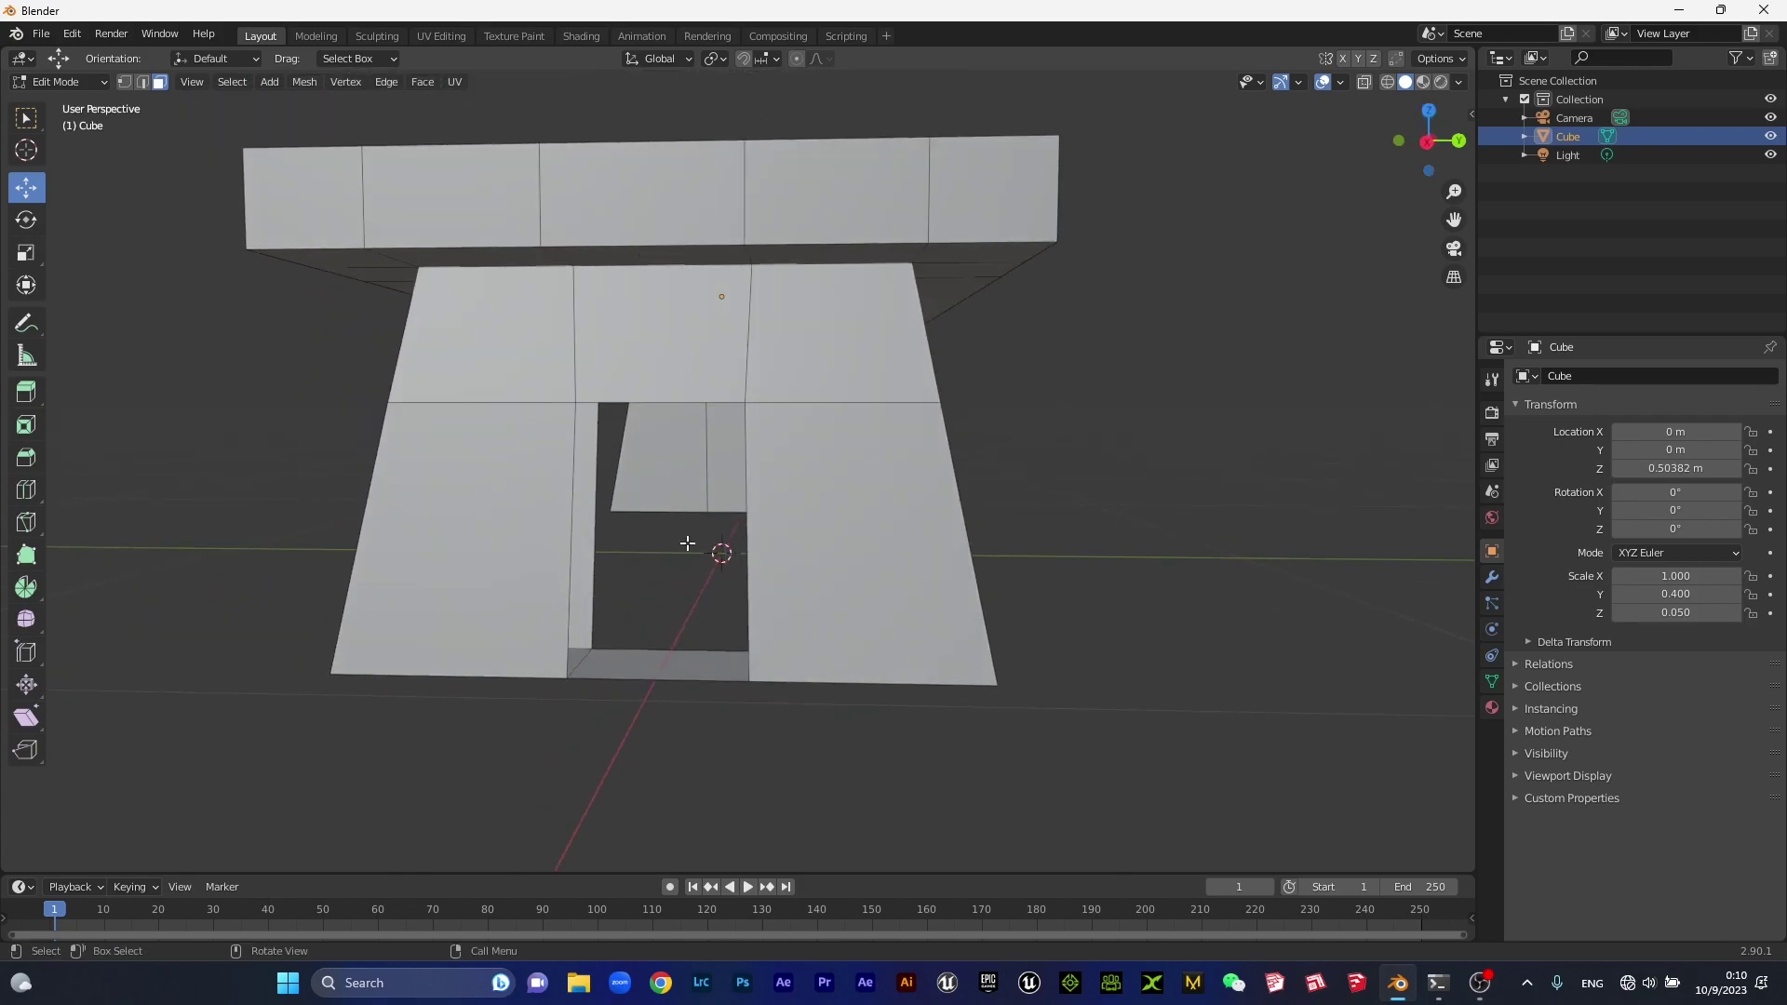
Delete the slot's bottom face and orbit around to check the open notch.
{"action": "left_click", "coordinate": [677, 661]}
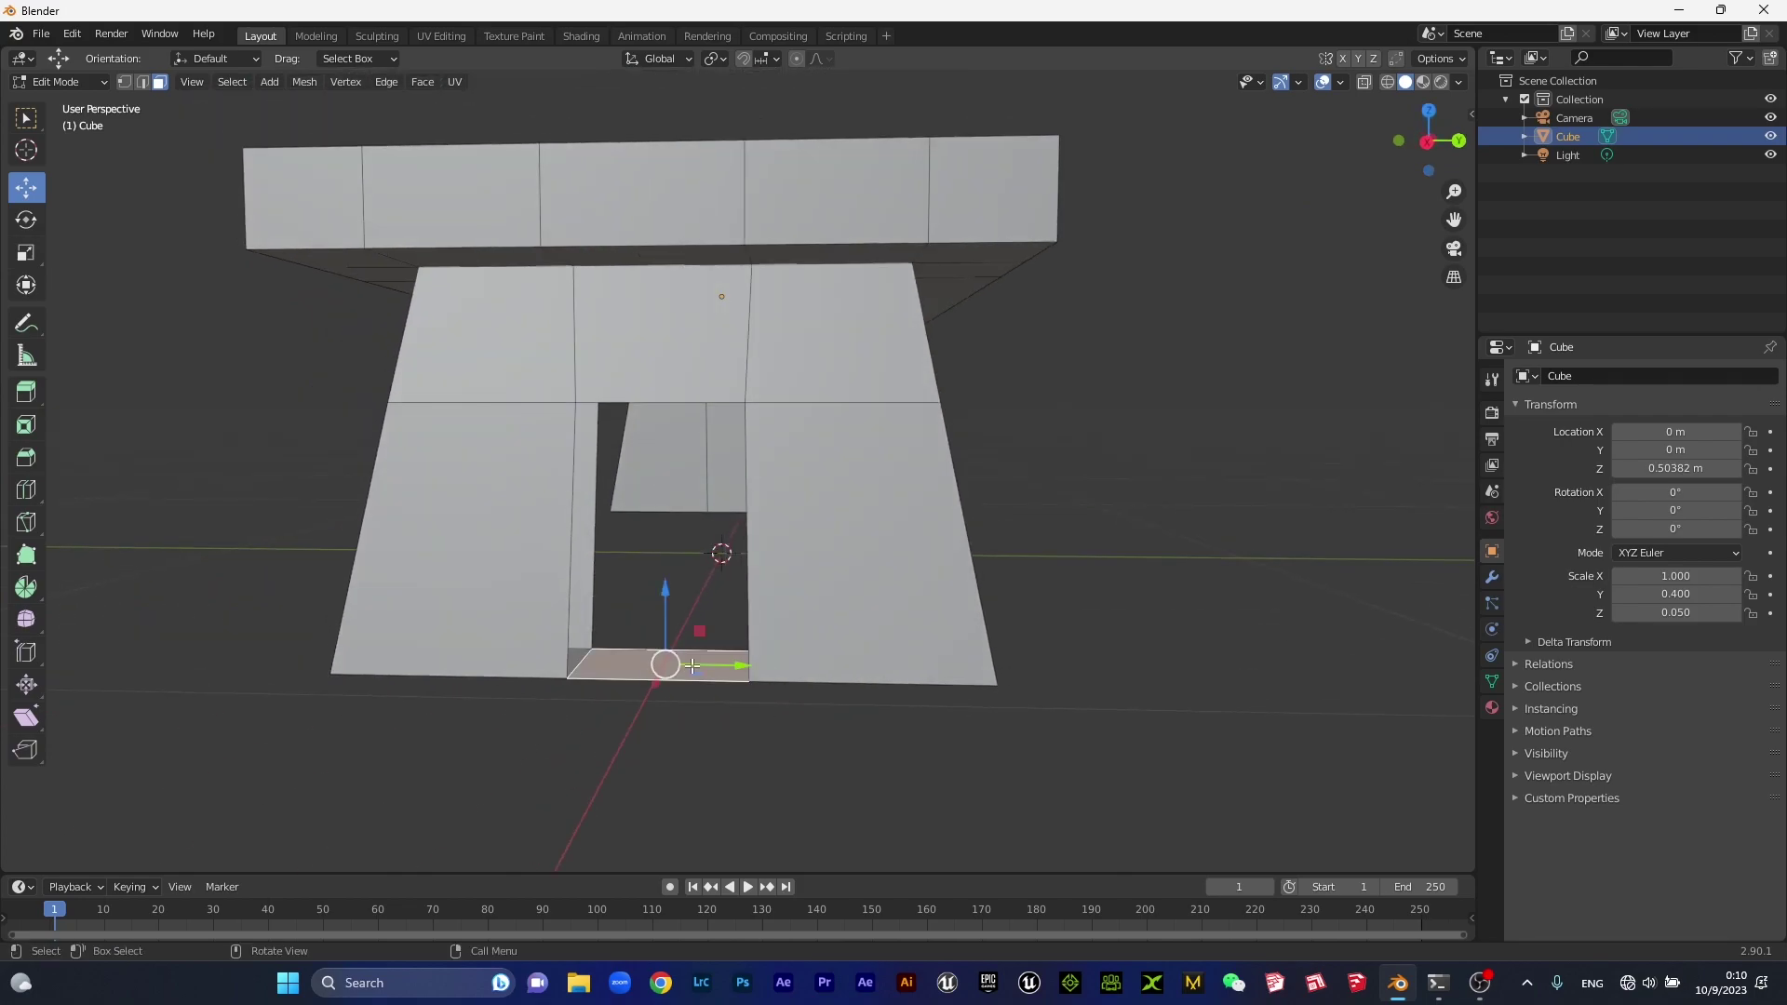
{"action": "key", "text": "x"}
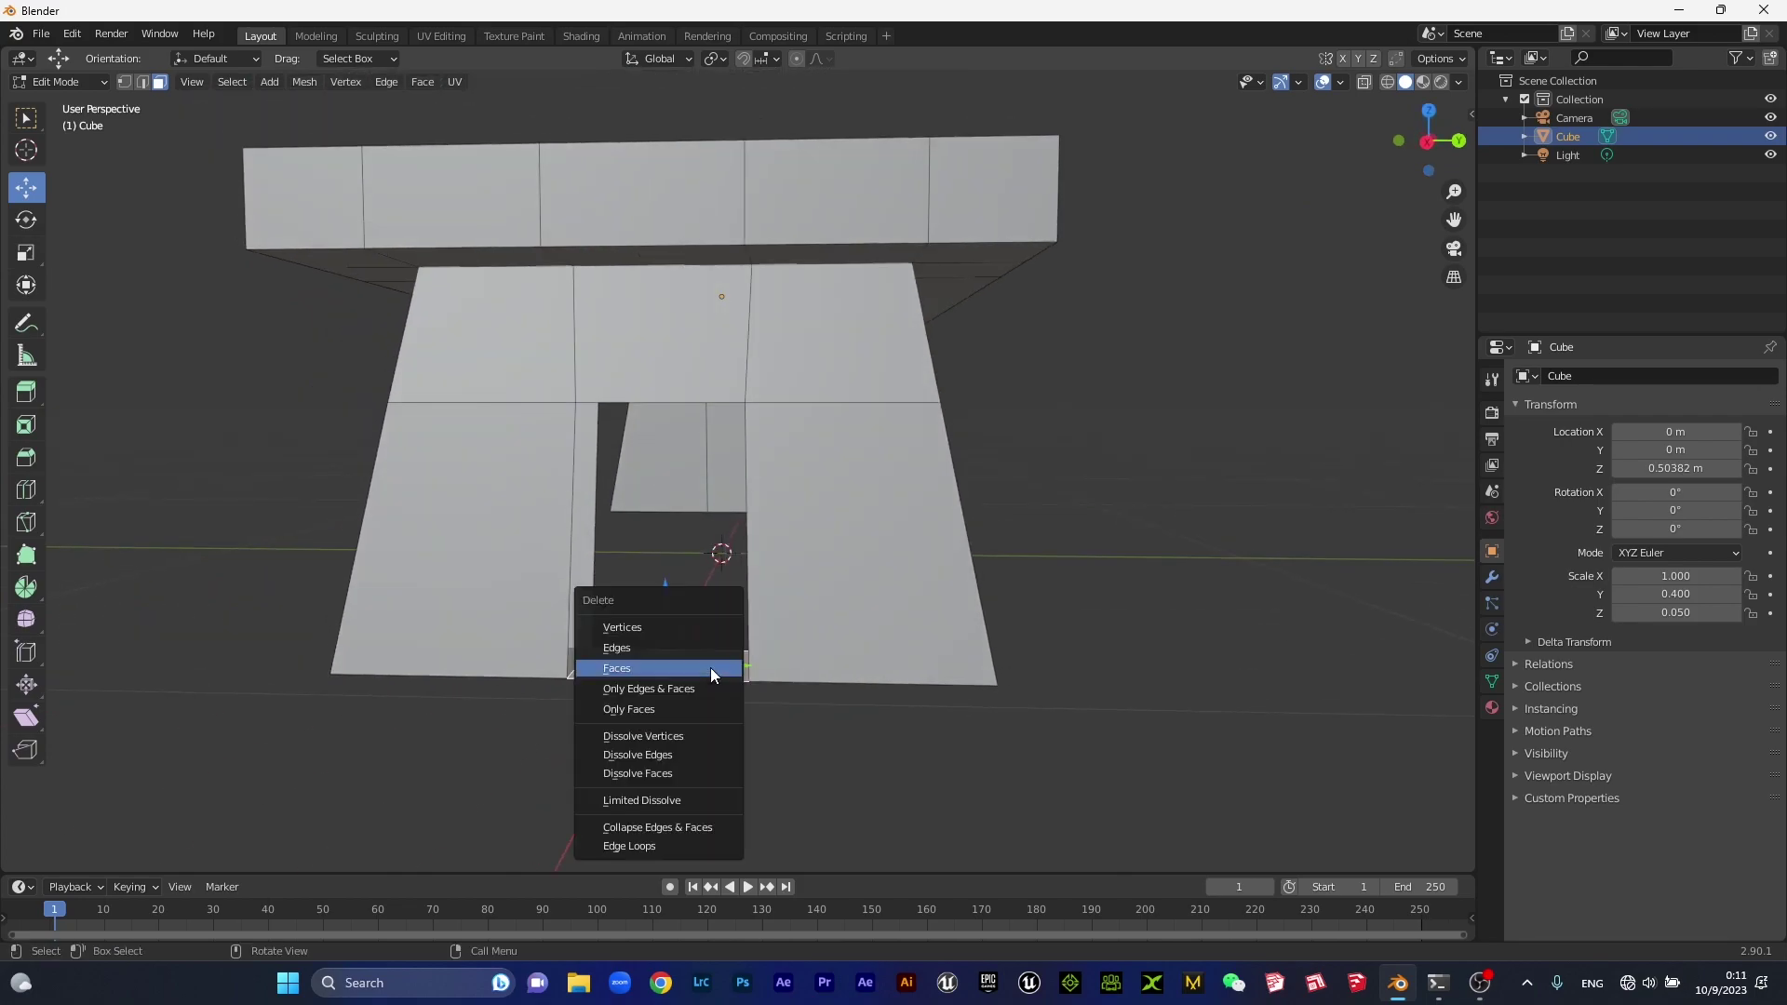
{"action": "left_click", "coordinate": [685, 666]}
{"action": "middle_click_drag", "start_coordinate": [626, 628], "coordinate": [599, 630]}
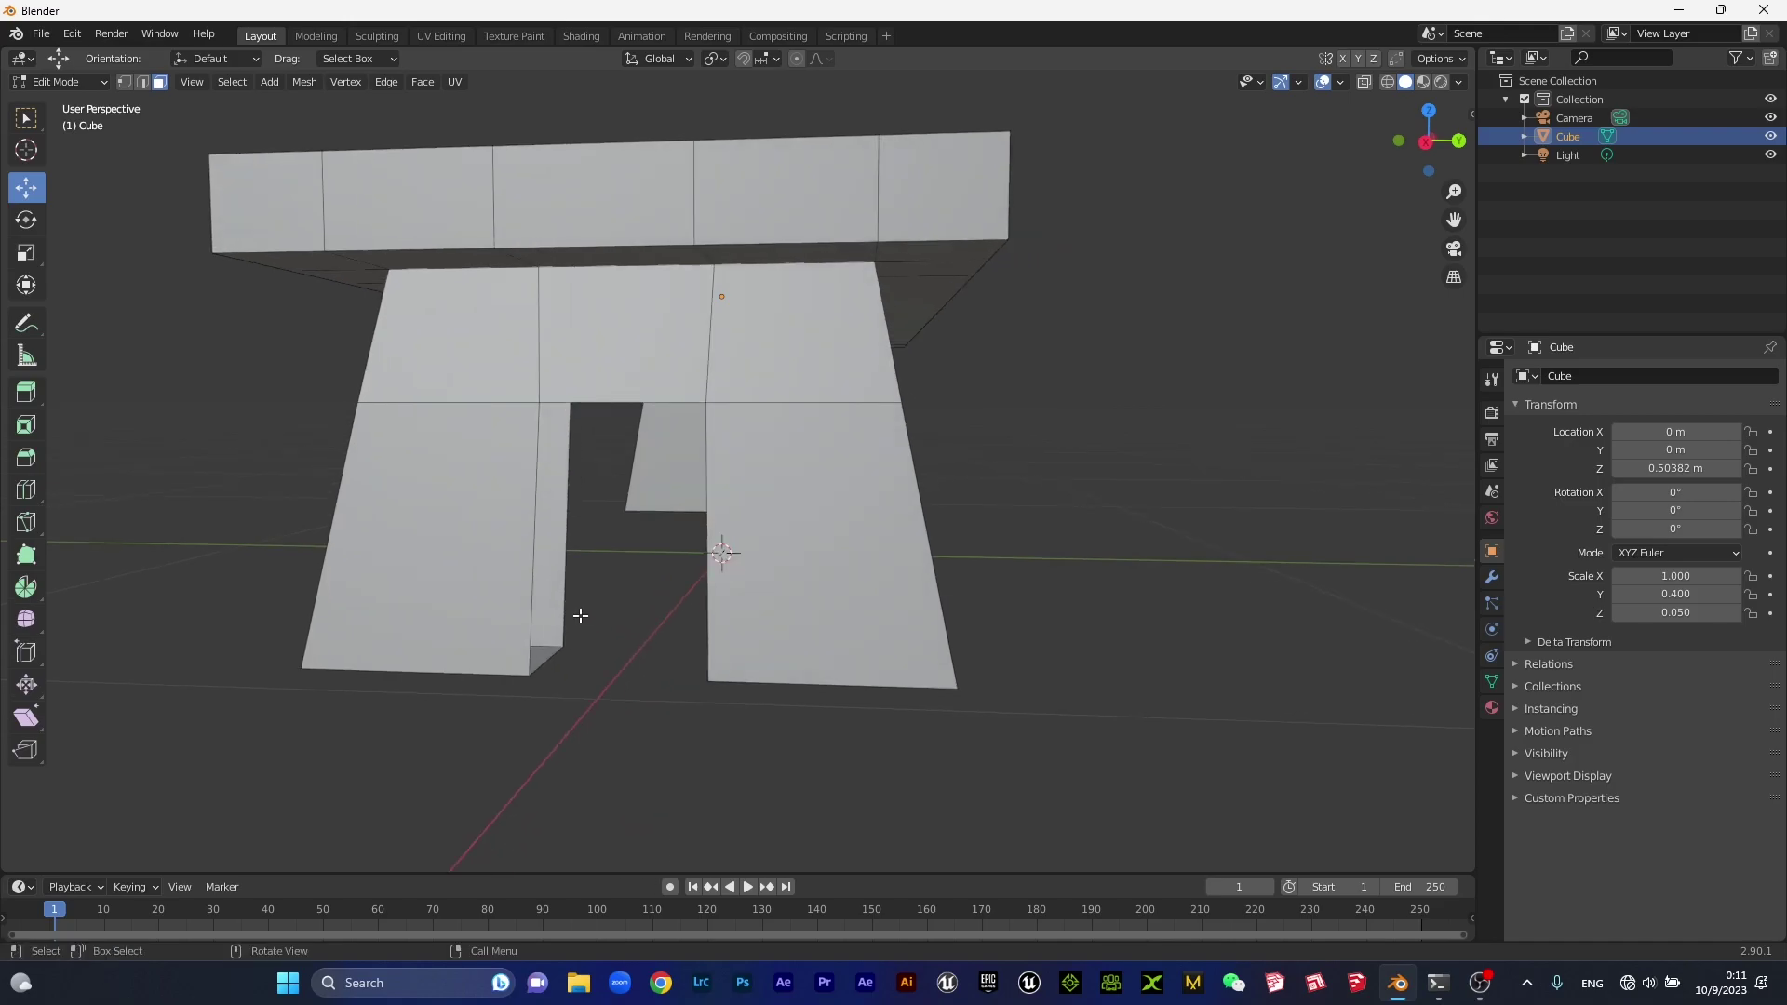
{"action": "scroll", "coordinate": [579, 610], "scroll_direction": "up", "scroll_amount": 4}
{"action": "scroll", "coordinate": [579, 605], "scroll_direction": "down", "scroll_amount": 4}
{"action": "middle_click_drag", "start_coordinate": [560, 555], "coordinate": [560, 535]}
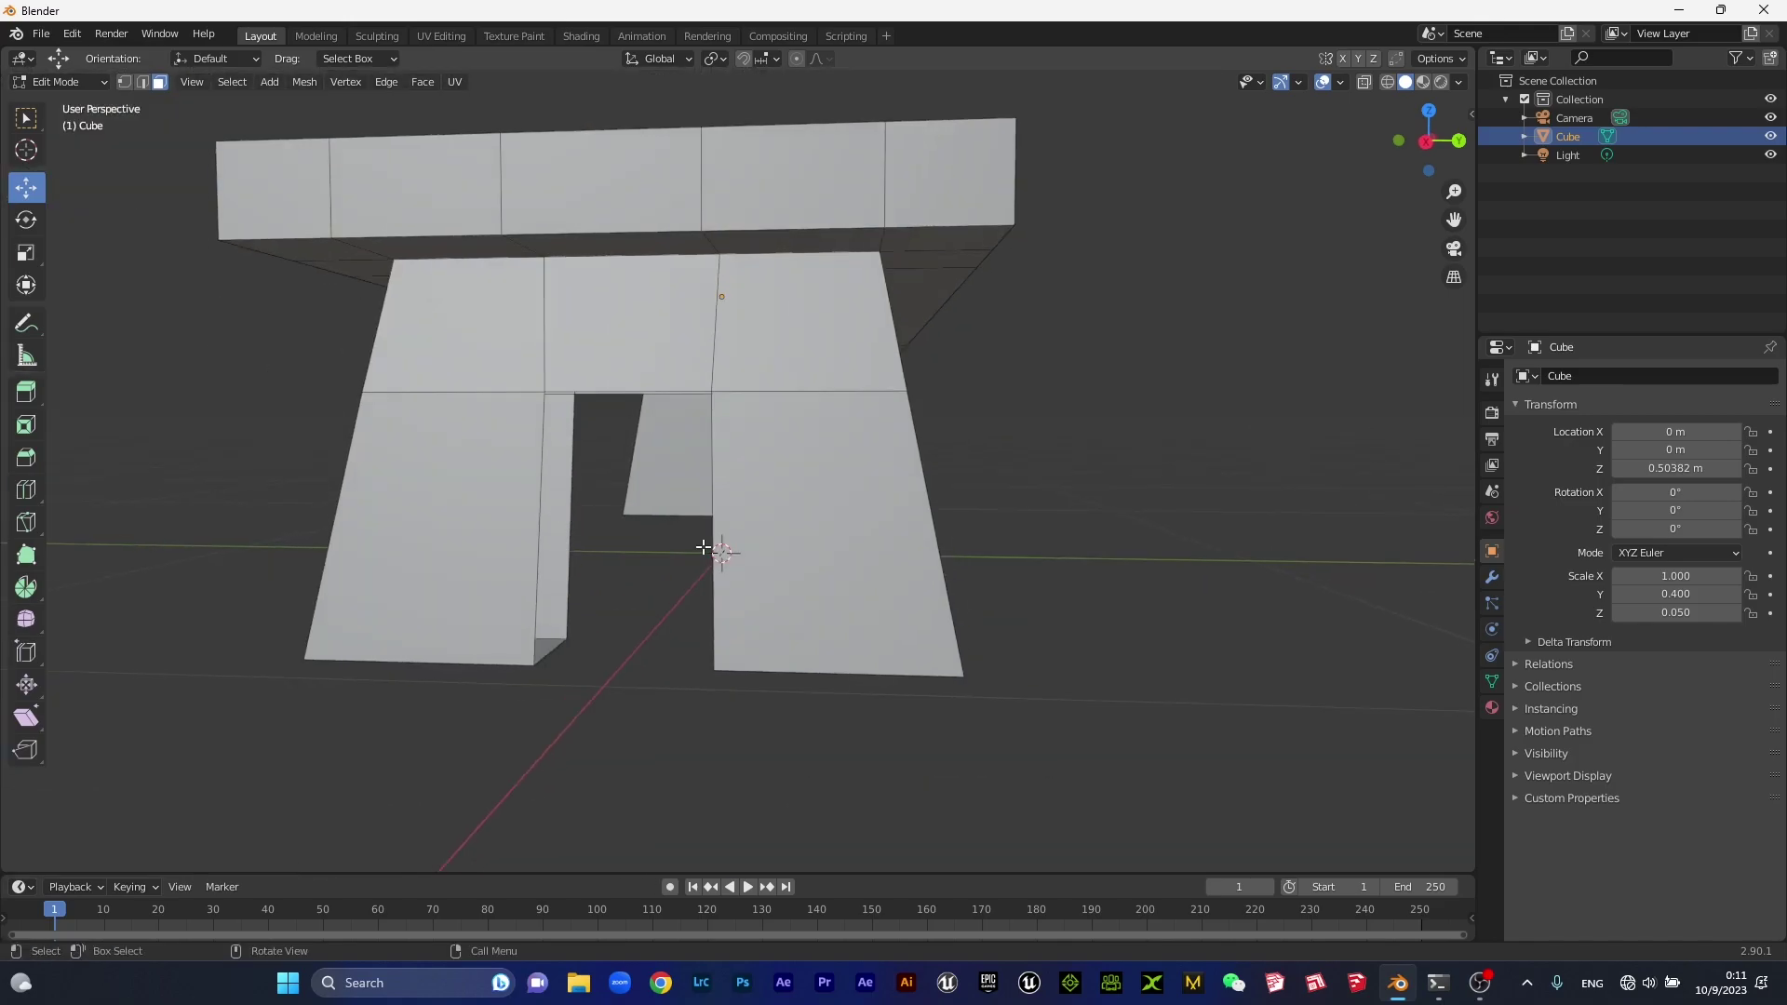
{"action": "scroll", "coordinate": [704, 547], "scroll_direction": "down", "scroll_amount": 2}
{"action": "scroll", "coordinate": [623, 534], "scroll_direction": "down", "scroll_amount": 1}
{"action": "scroll", "coordinate": [622, 534], "scroll_direction": "up", "scroll_amount": 5}
{"action": "scroll", "coordinate": [612, 536], "scroll_direction": "down", "scroll_amount": 6}
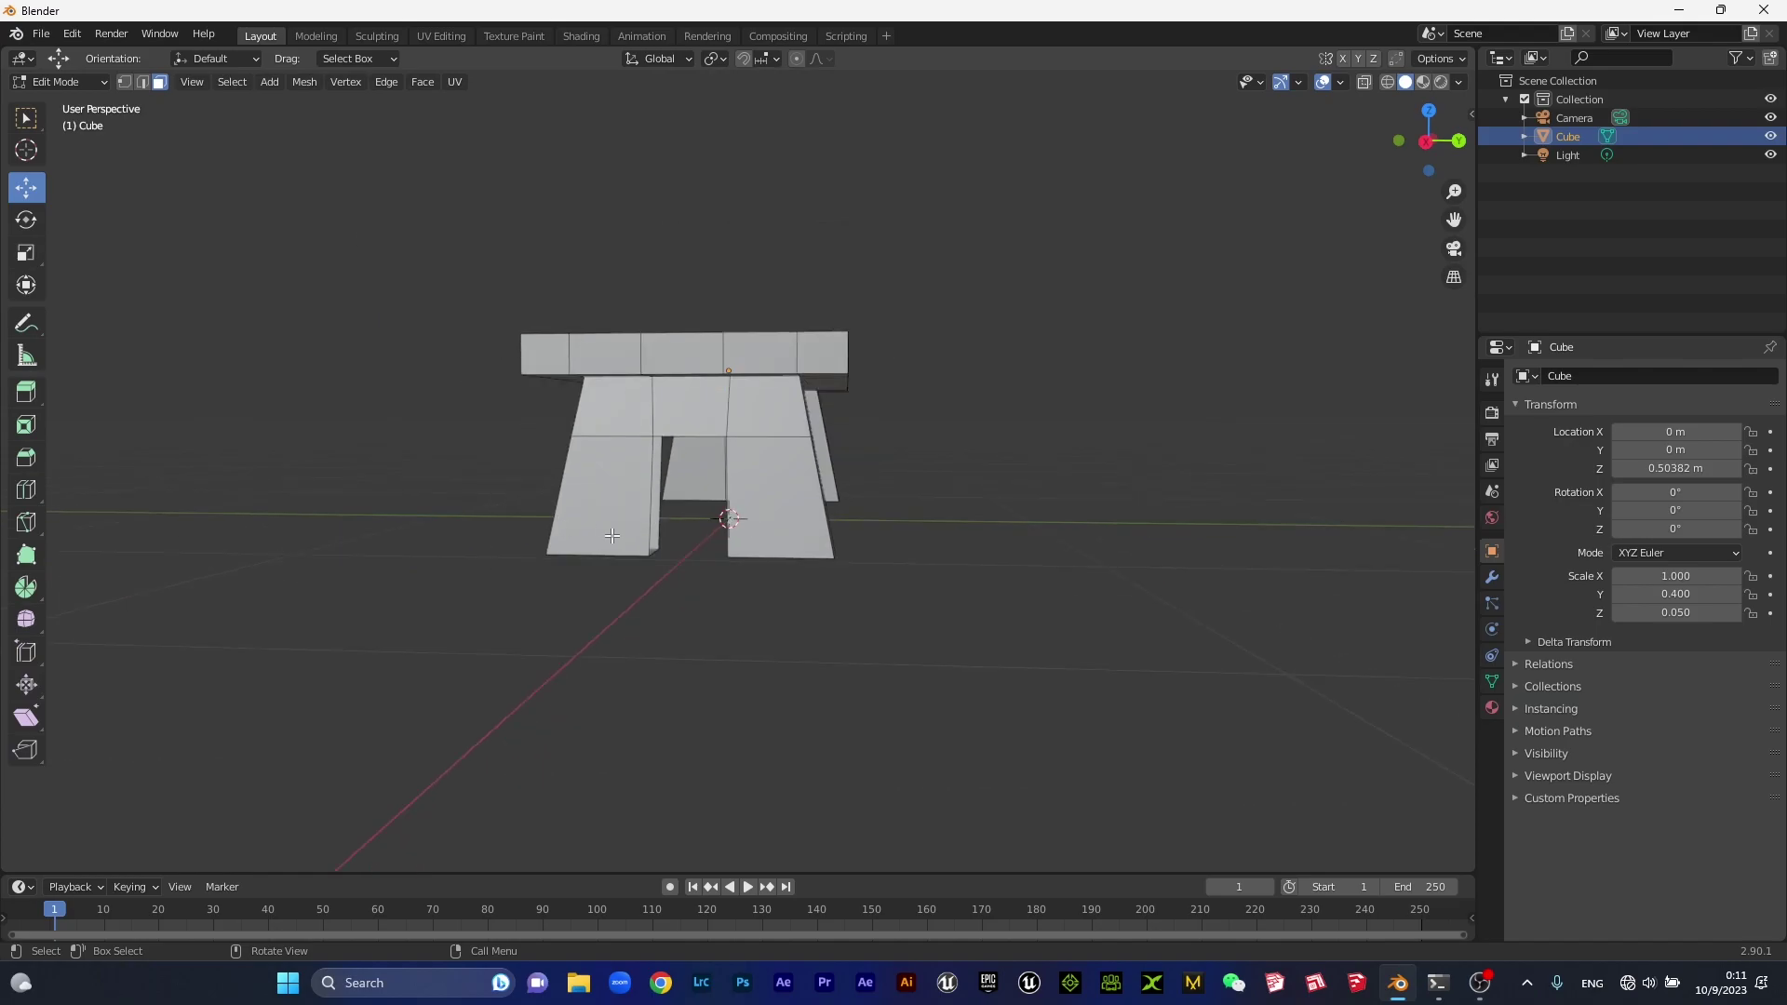
{"action": "scroll", "coordinate": [881, 522], "scroll_direction": "down", "scroll_amount": 2}
{"action": "scroll", "coordinate": [838, 494], "scroll_direction": "up", "scroll_amount": 5}
{"action": "scroll", "coordinate": [724, 452], "scroll_direction": "down", "scroll_amount": 3}
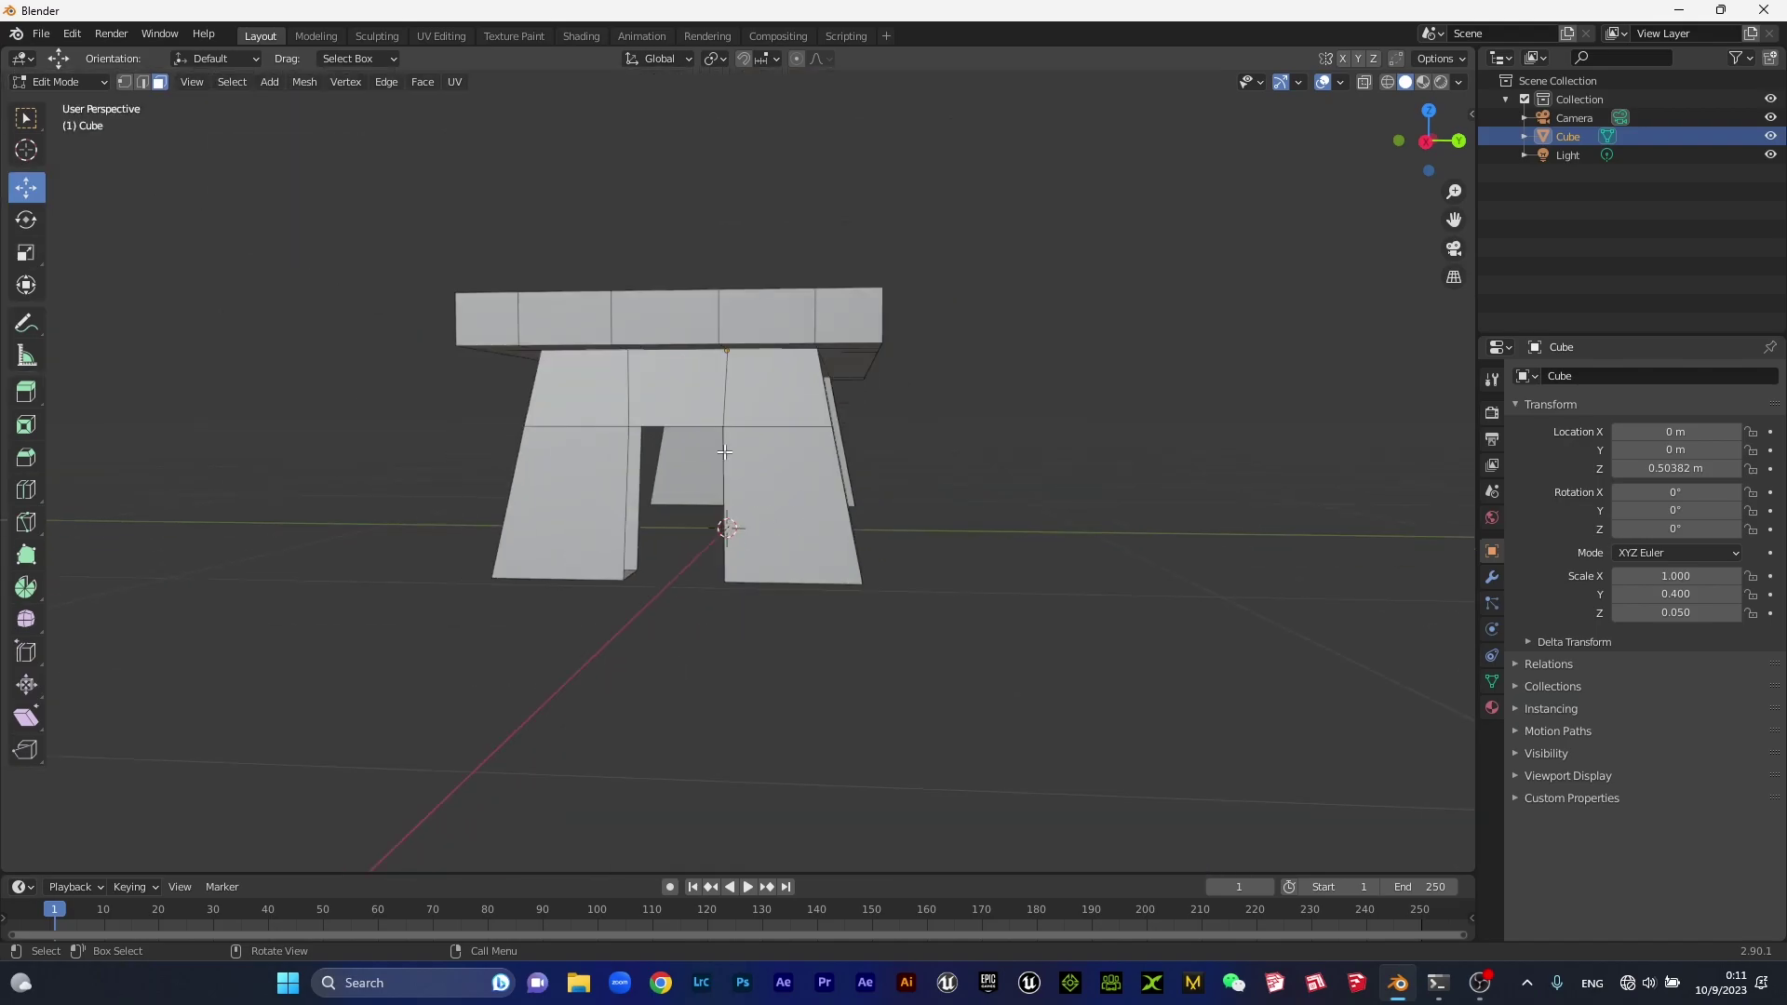
Return to Object Mode and view the whole bench from the front.
{"action": "key", "text": "Tab"}
{"action": "middle_click_drag", "start_coordinate": [865, 500], "coordinate": [988, 497]}
{"action": "scroll", "coordinate": [989, 497], "scroll_direction": "up", "scroll_amount": 3}
{"action": "scroll", "coordinate": [937, 465], "scroll_direction": "down", "scroll_amount": 2}
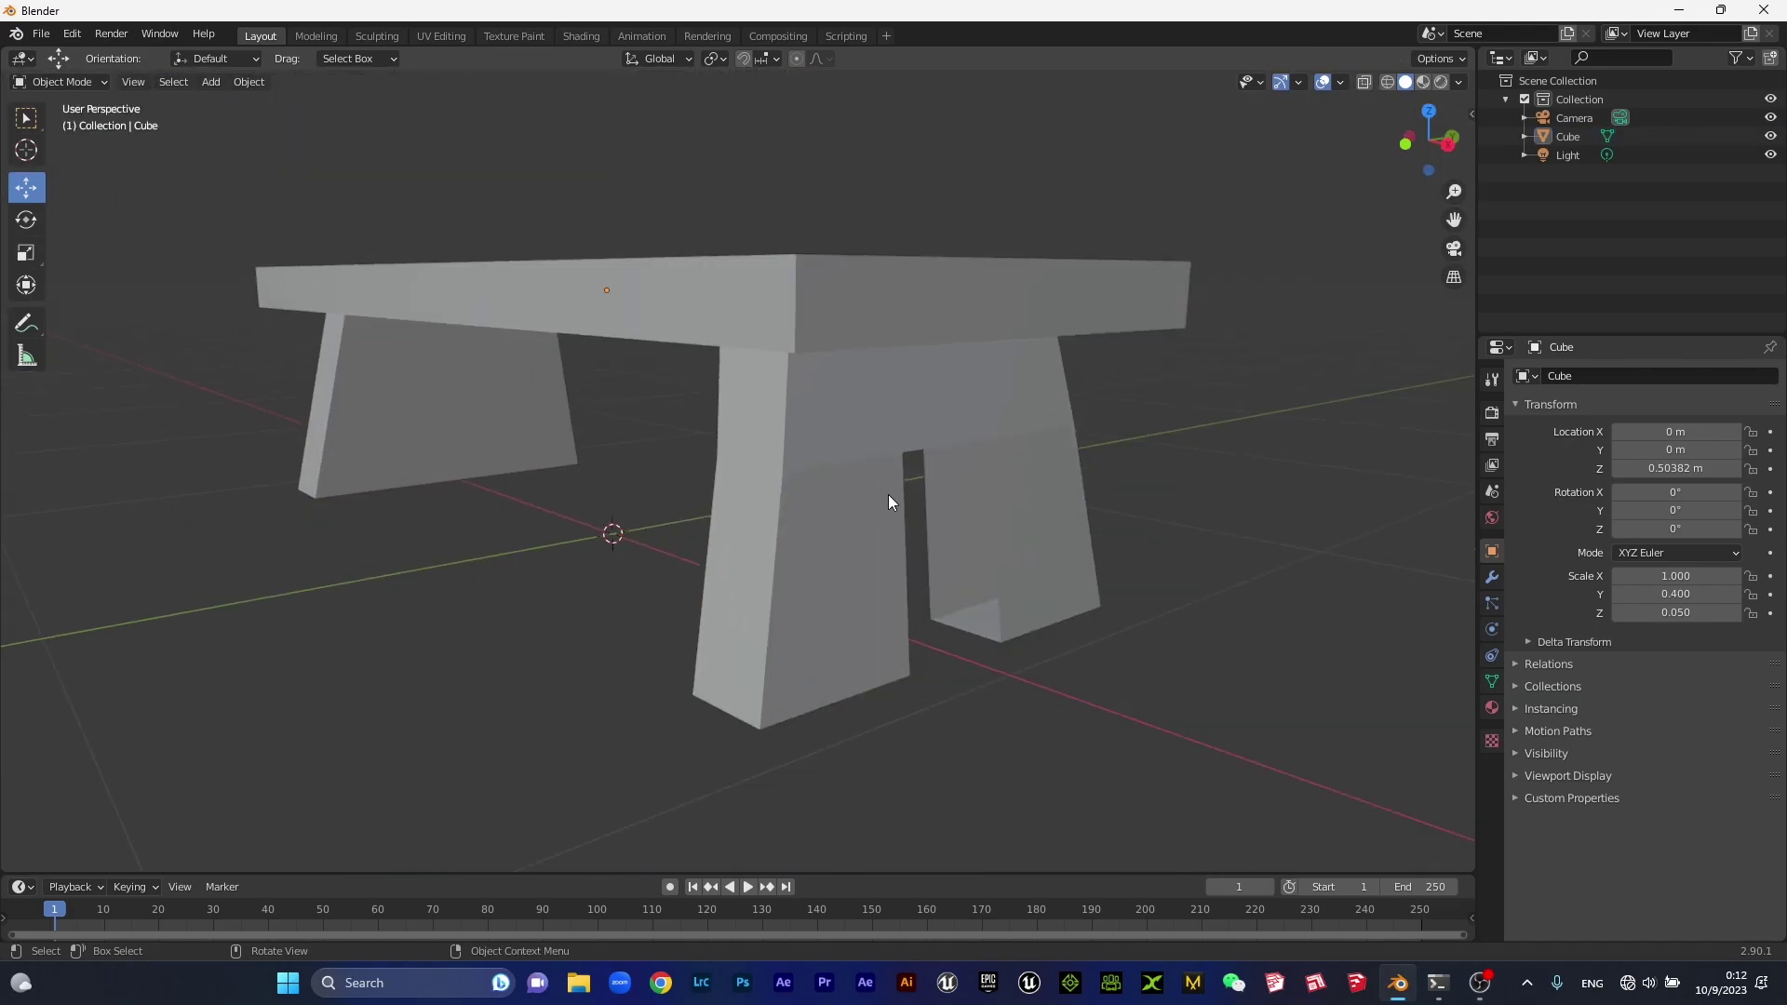
{"action": "key", "text": "KP_1"}
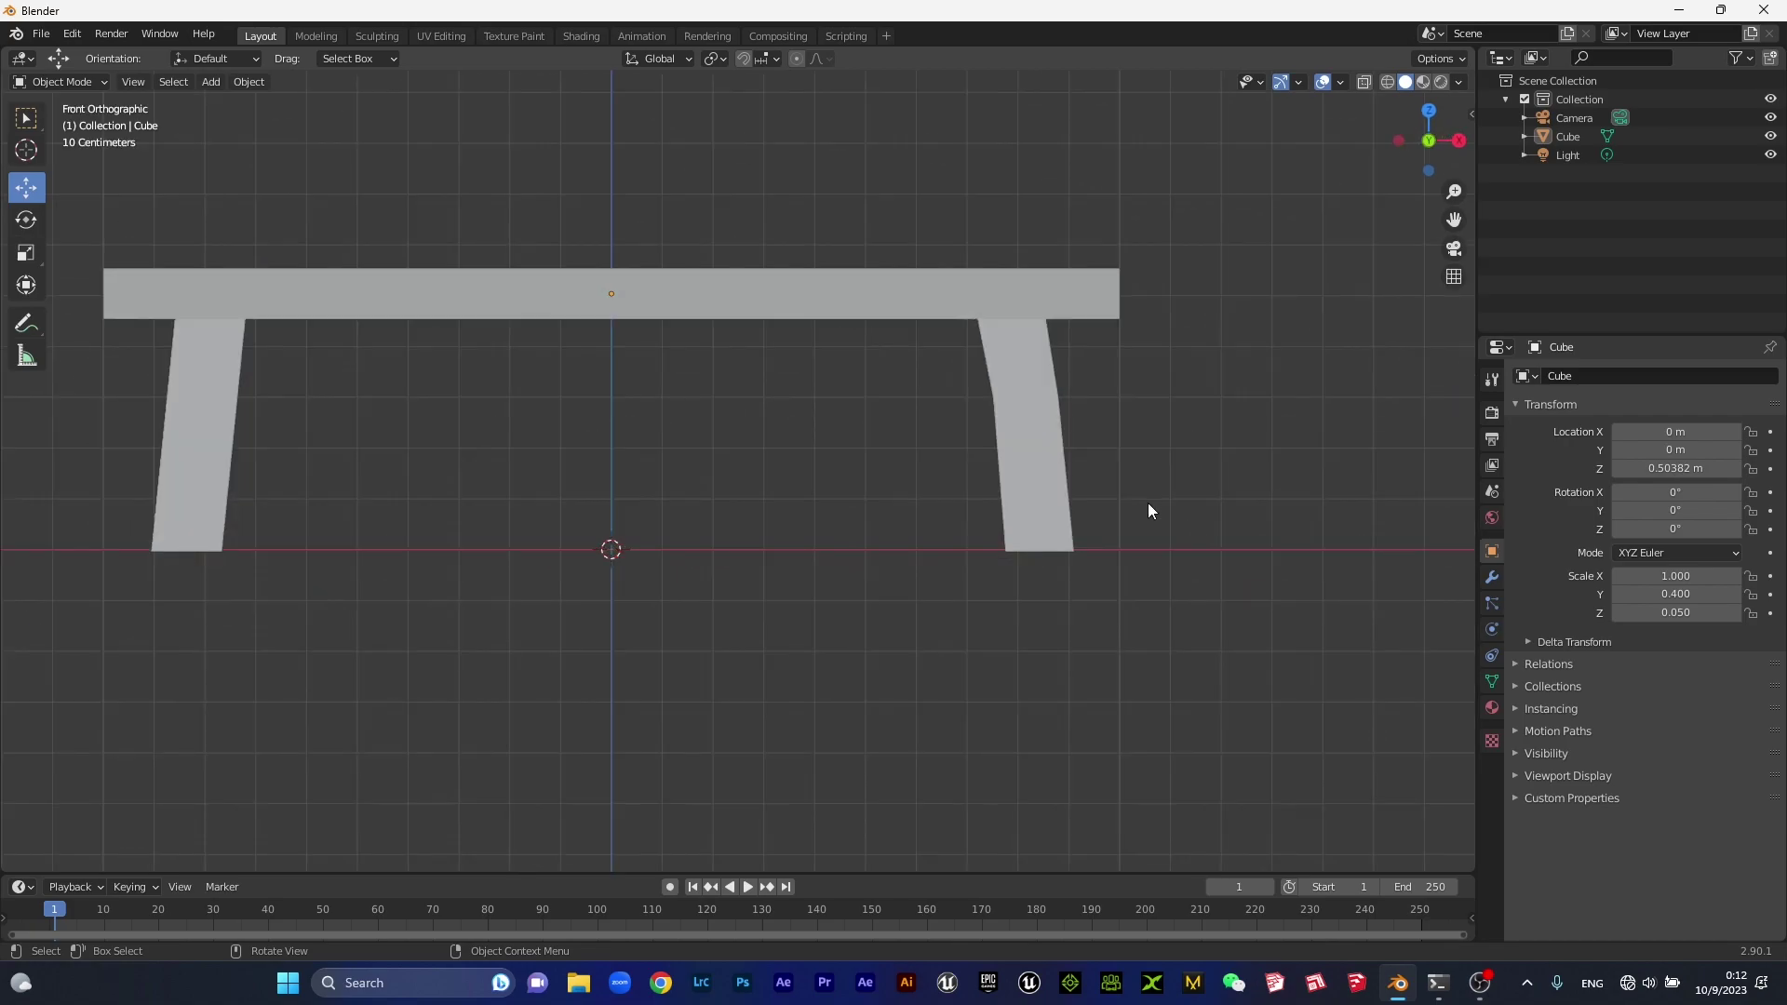
Enter Edit Mode on the bench and slide an edge across the right leg along X.
{"action": "middle_click_drag", "start_coordinate": [1095, 394], "coordinate": [884, 482], "text": "shift"}
{"action": "left_click", "coordinate": [879, 483]}
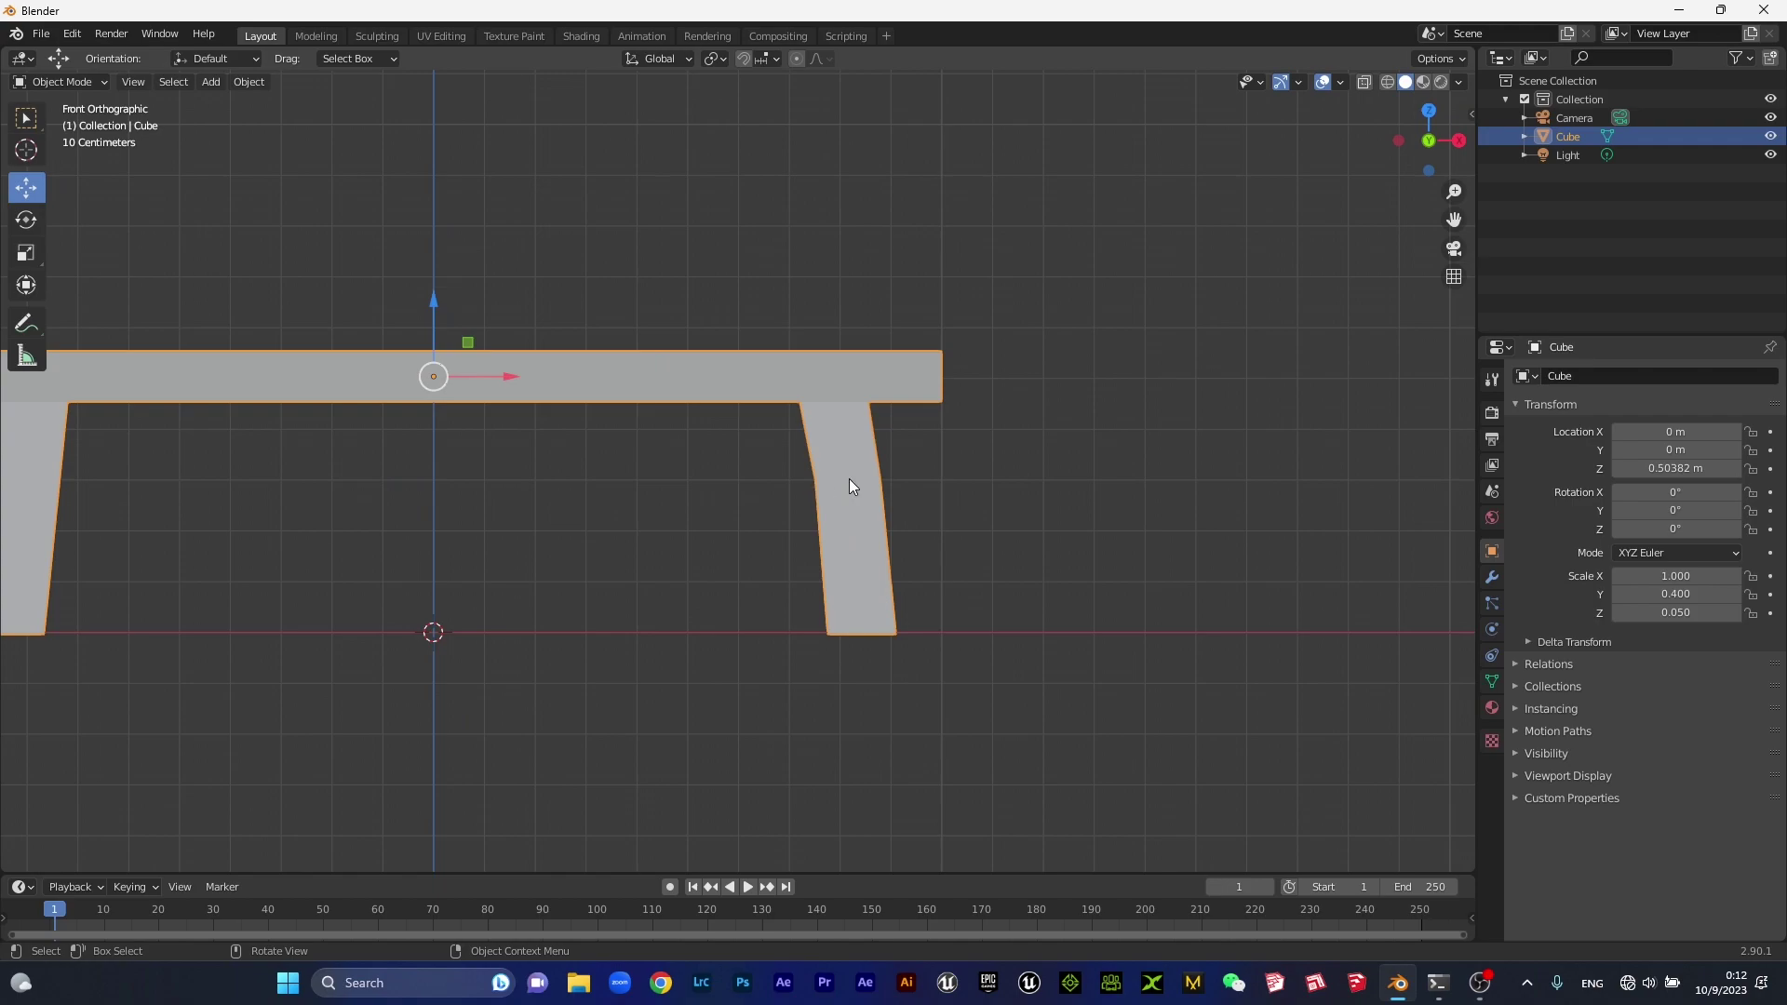
{"action": "key", "text": "Tab"}
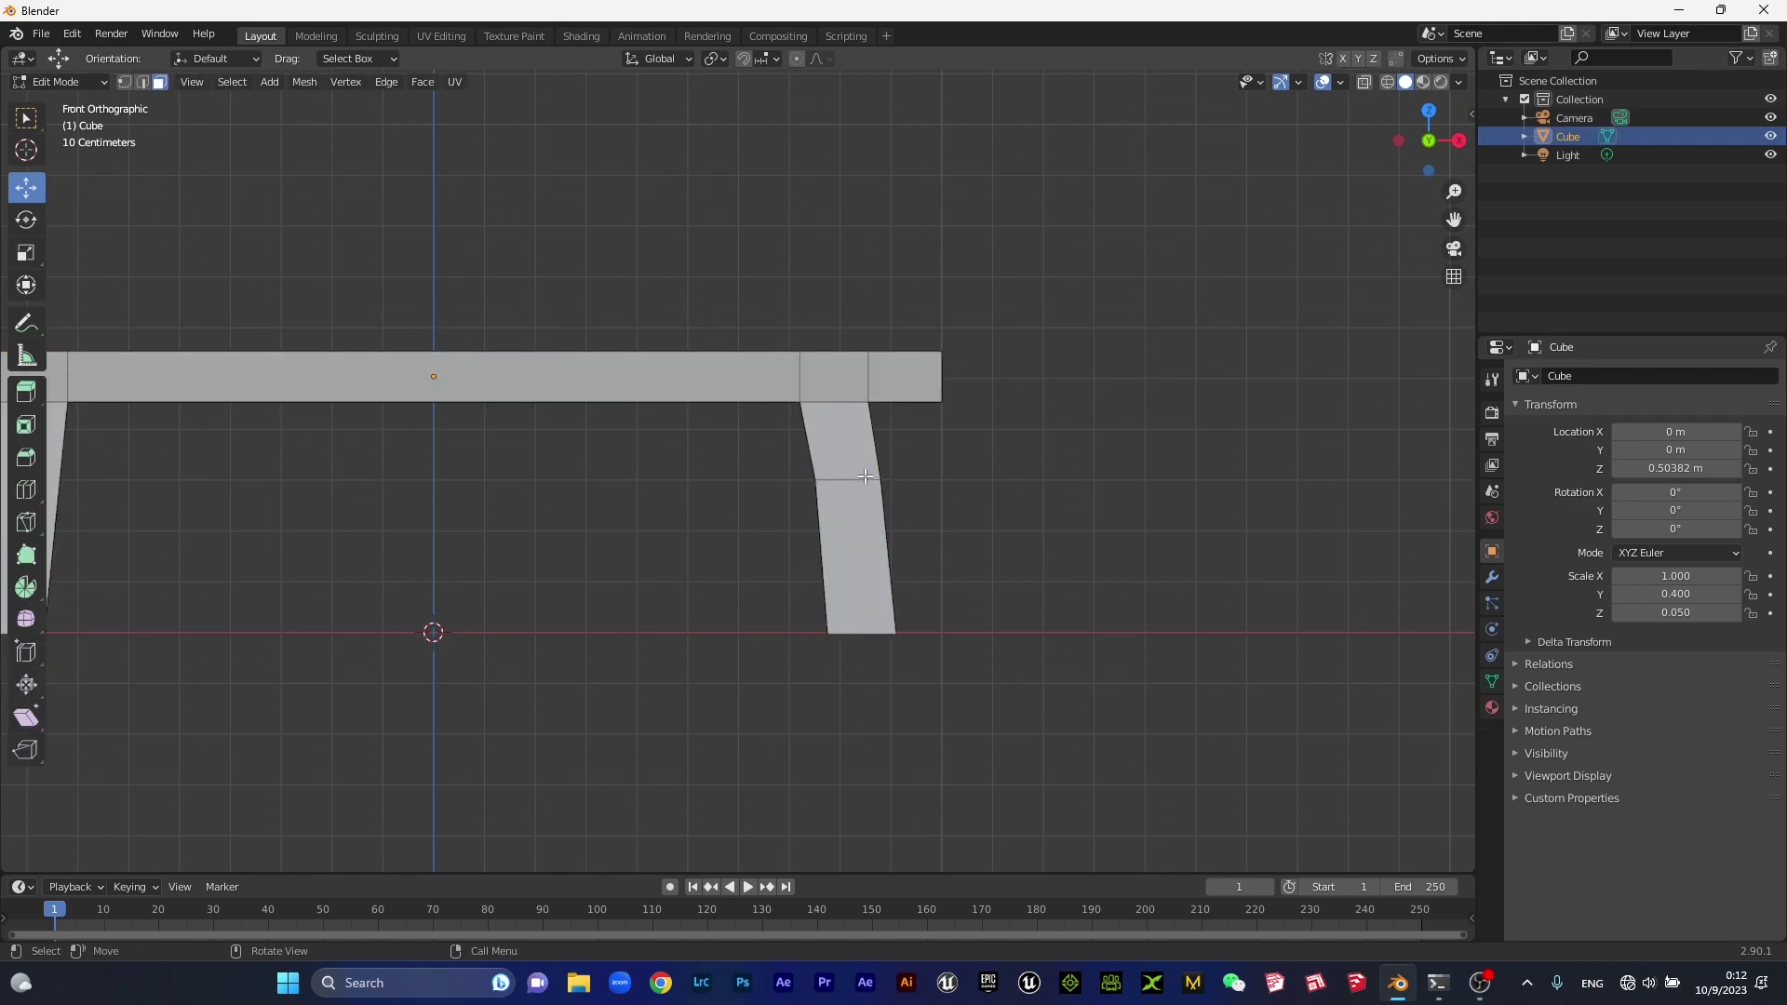
{"action": "left_click", "coordinate": [865, 476]}
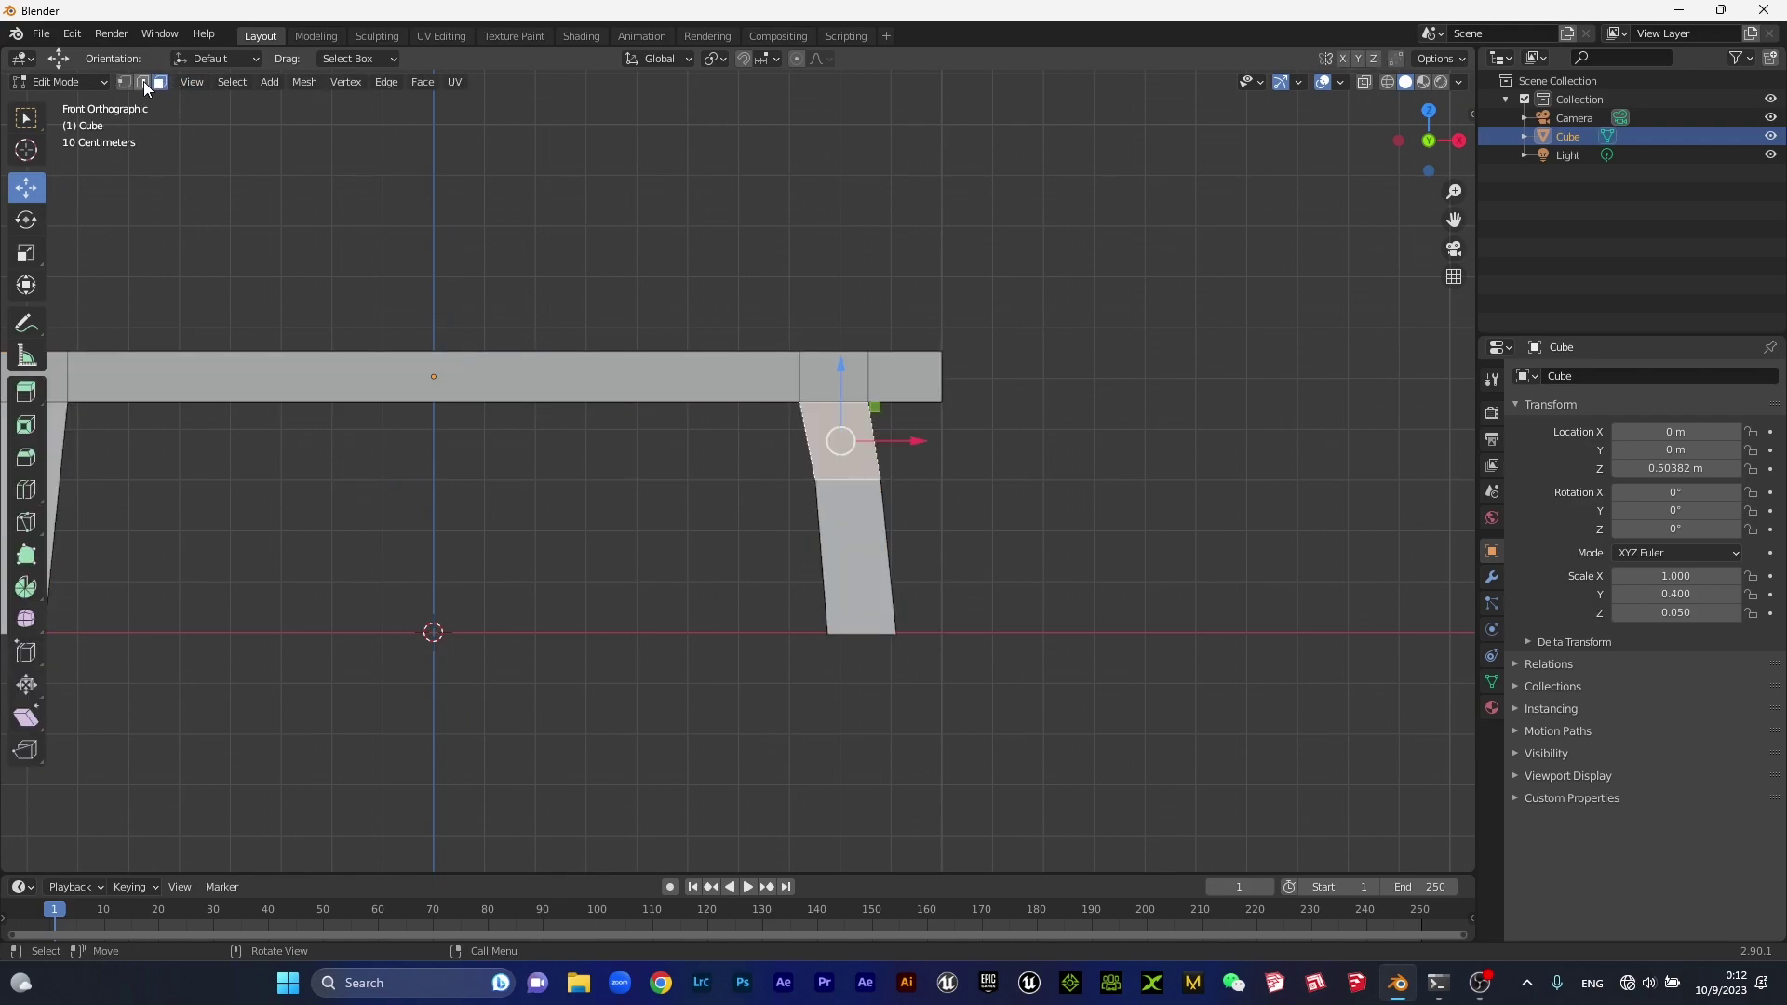
{"action": "left_click", "coordinate": [143, 82]}
{"action": "left_click", "coordinate": [865, 479]}
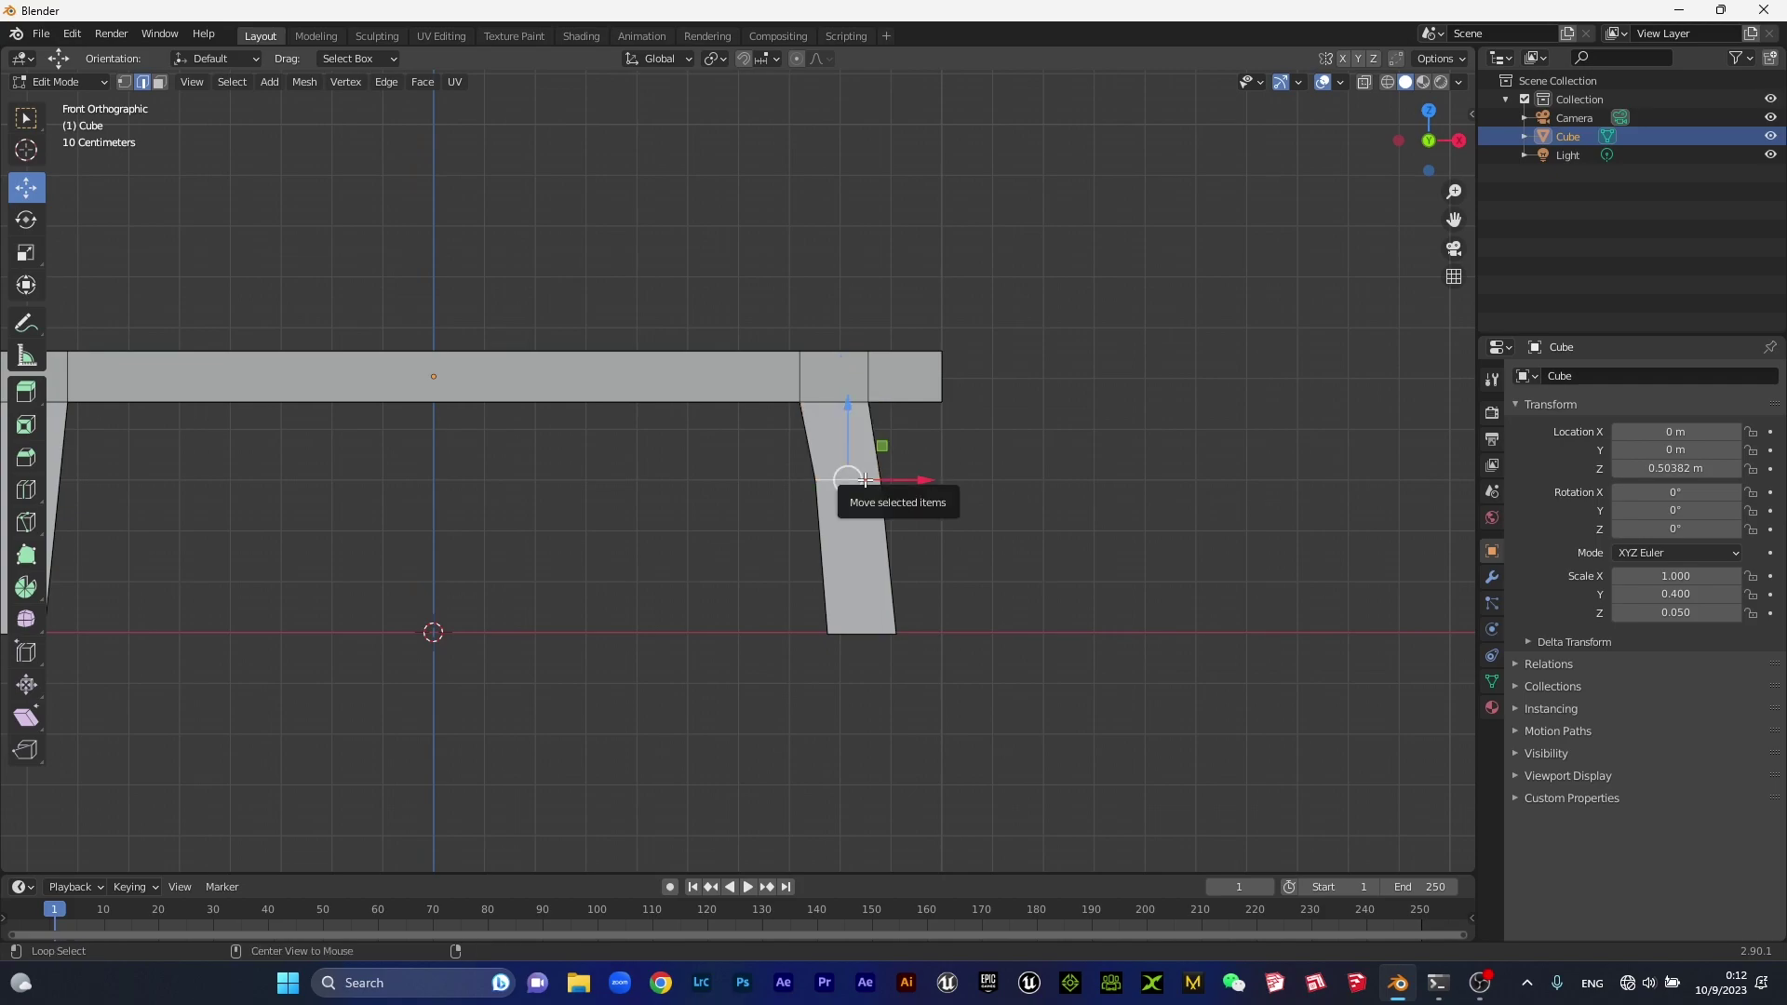
{"action": "left_click_drag", "start_coordinate": [919, 480], "coordinate": [919, 478]}
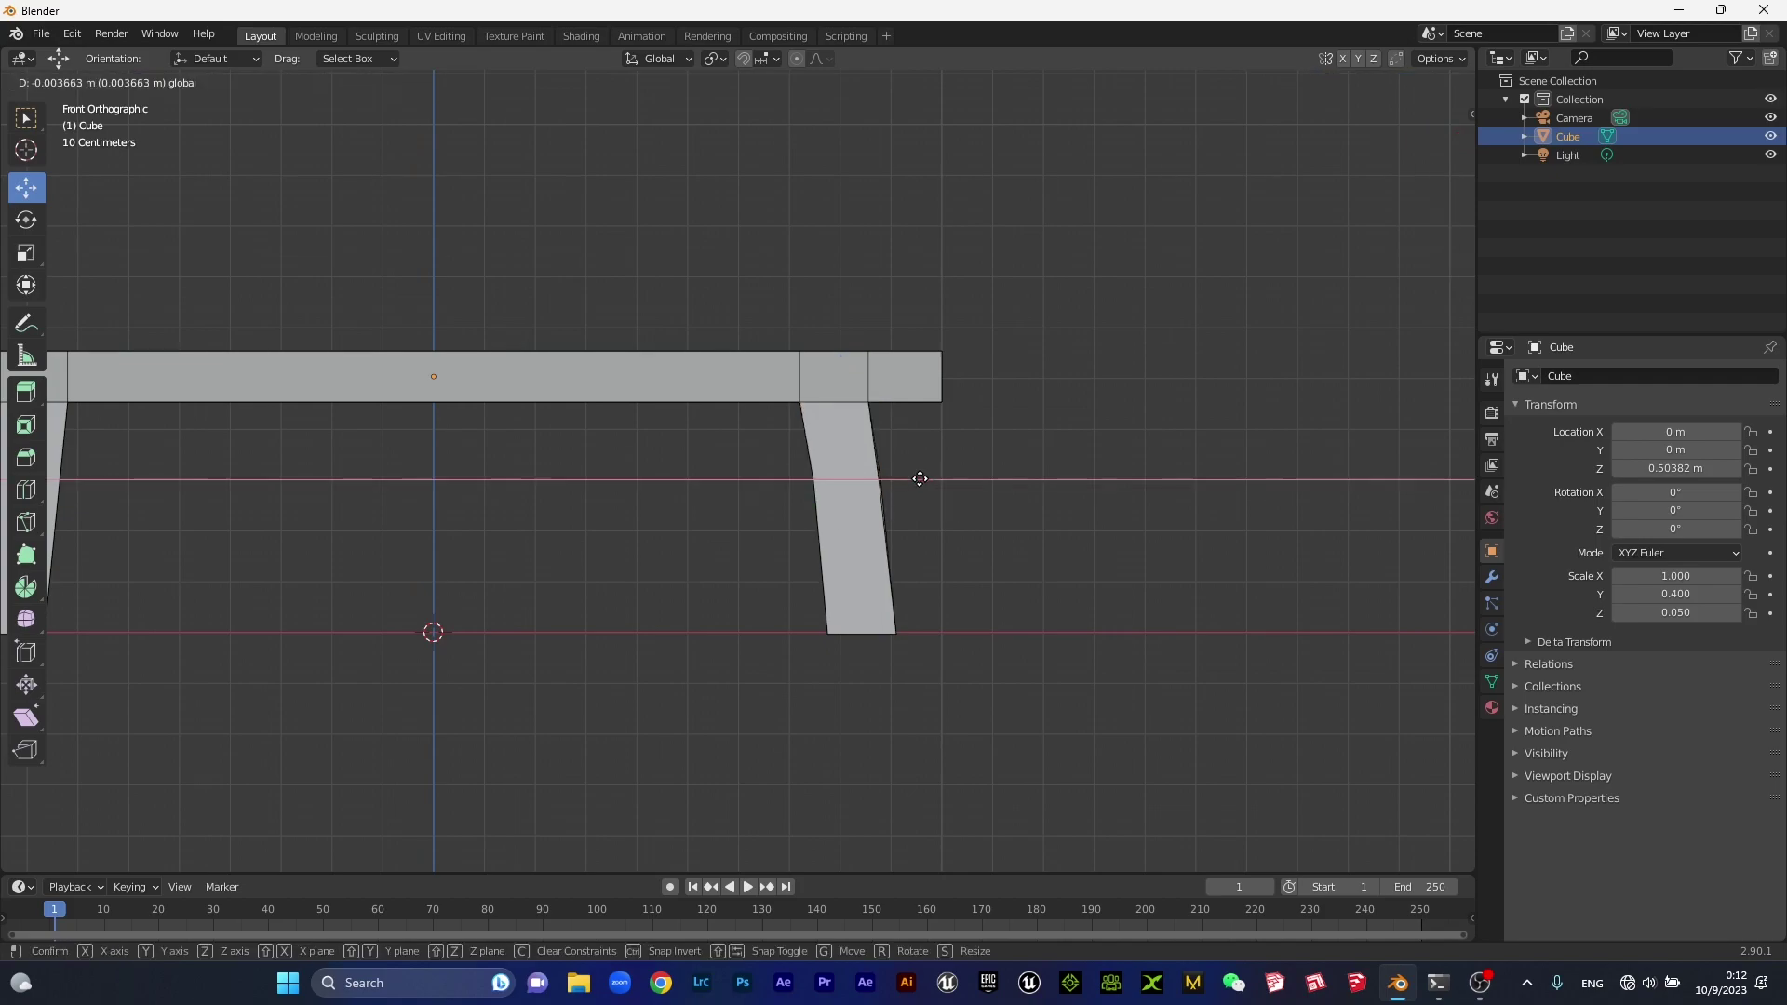
{"action": "left_click", "coordinate": [918, 478]}
{"action": "middle_click_drag", "start_coordinate": [918, 478], "coordinate": [699, 580]}
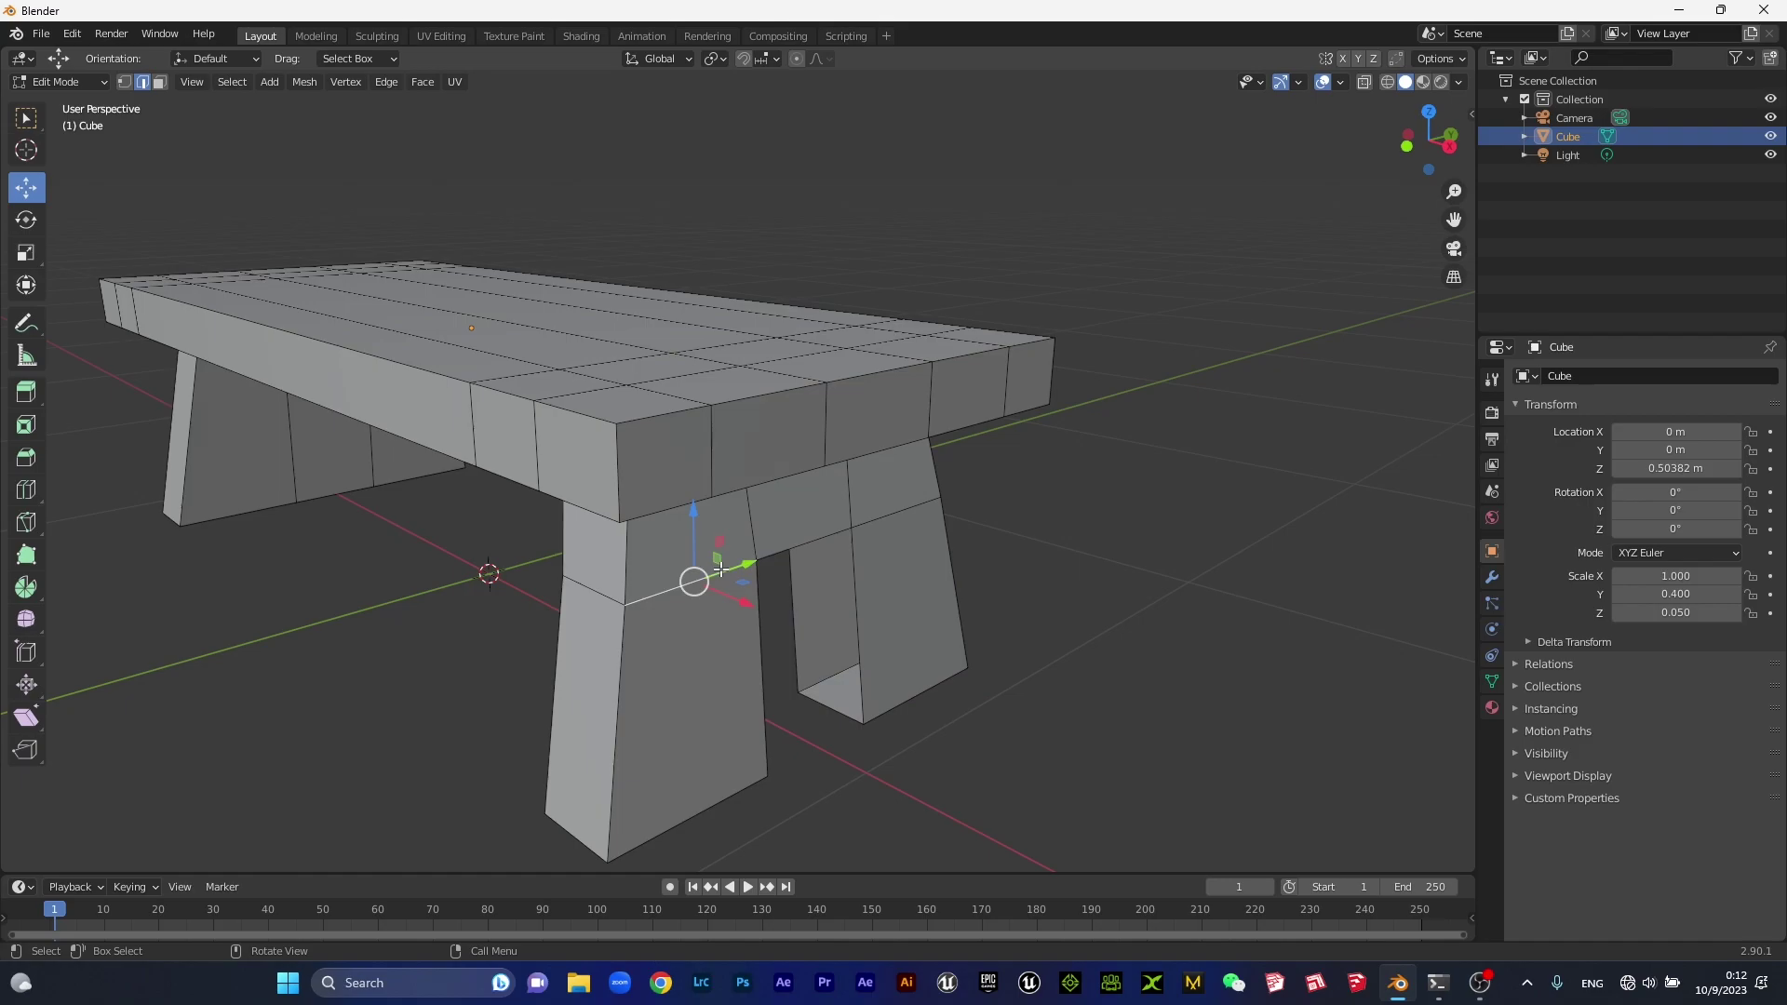
Hide everything but the selected leg and select the edges along the notch top.
{"action": "left_click", "coordinate": [818, 540], "text": "ctrl"}
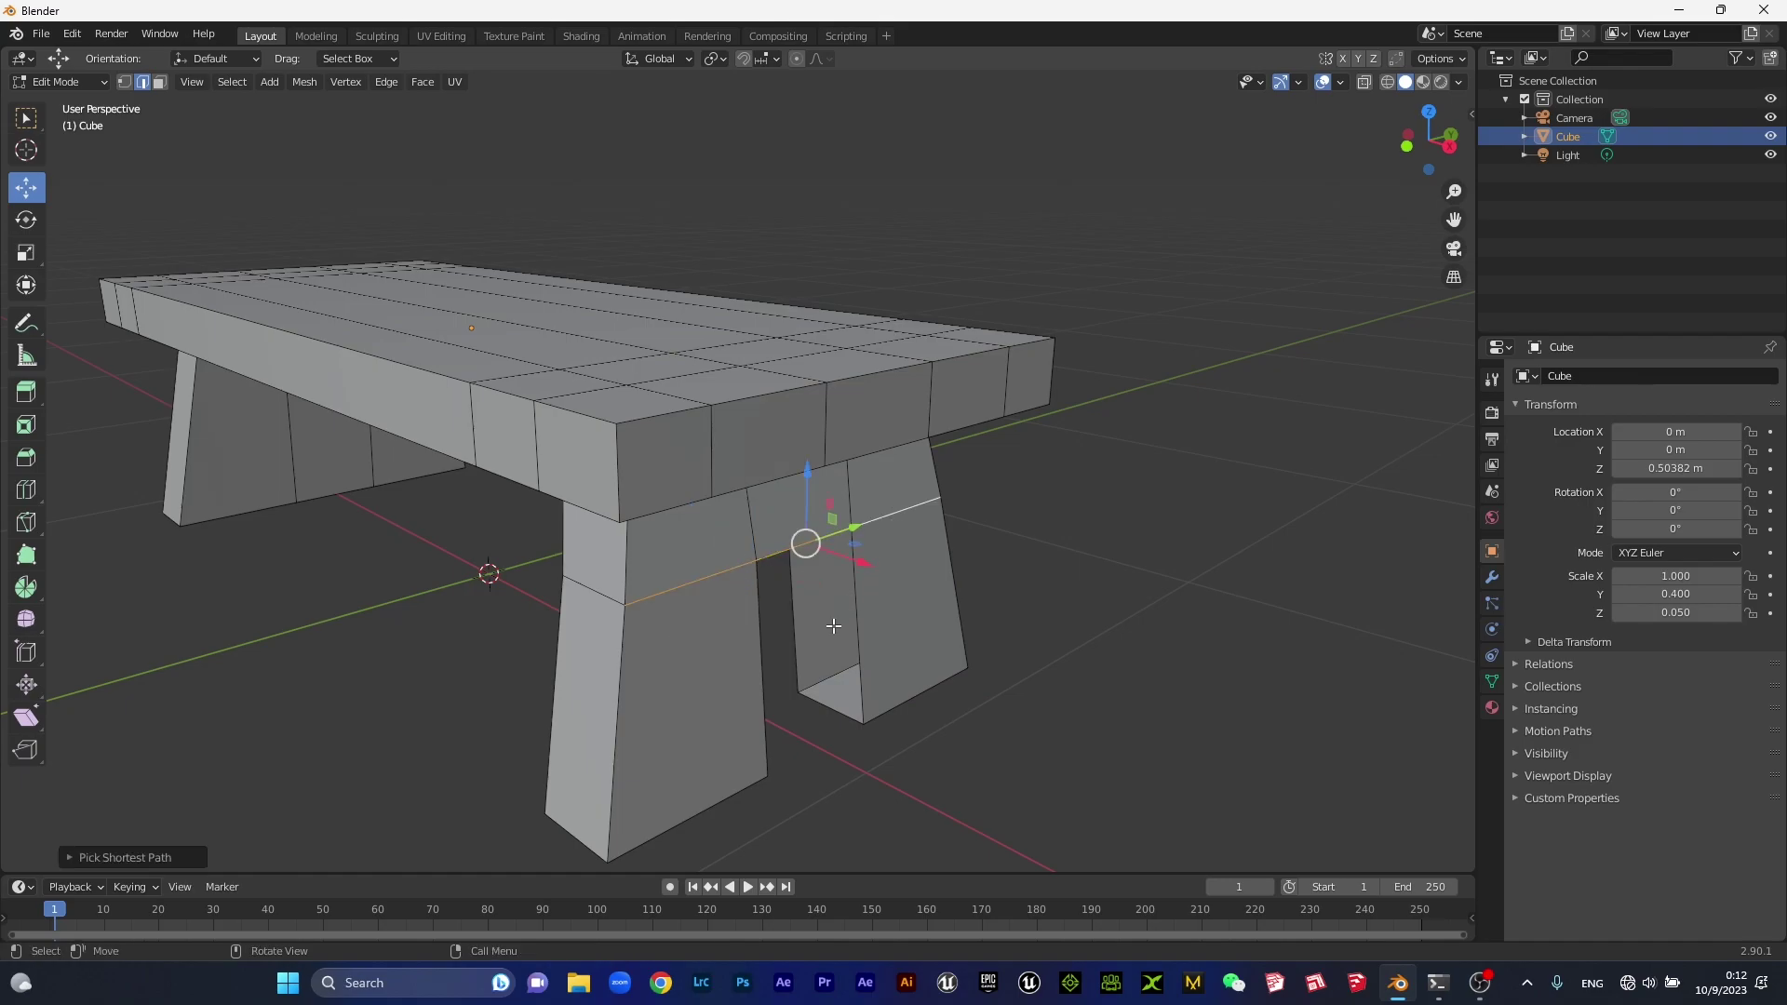
{"action": "key", "text": "h"}
{"action": "mouse_move", "coordinate": [892, 515]}
{"action": "middle_mouse_down"}
{"action": "mouse_move", "coordinate": [1085, 599]}
{"action": "mouse_move", "coordinate": [723, 519]}
{"action": "mouse_move", "coordinate": [780, 473]}
{"action": "middle_mouse_up"}
{"action": "left_click", "coordinate": [780, 473]}
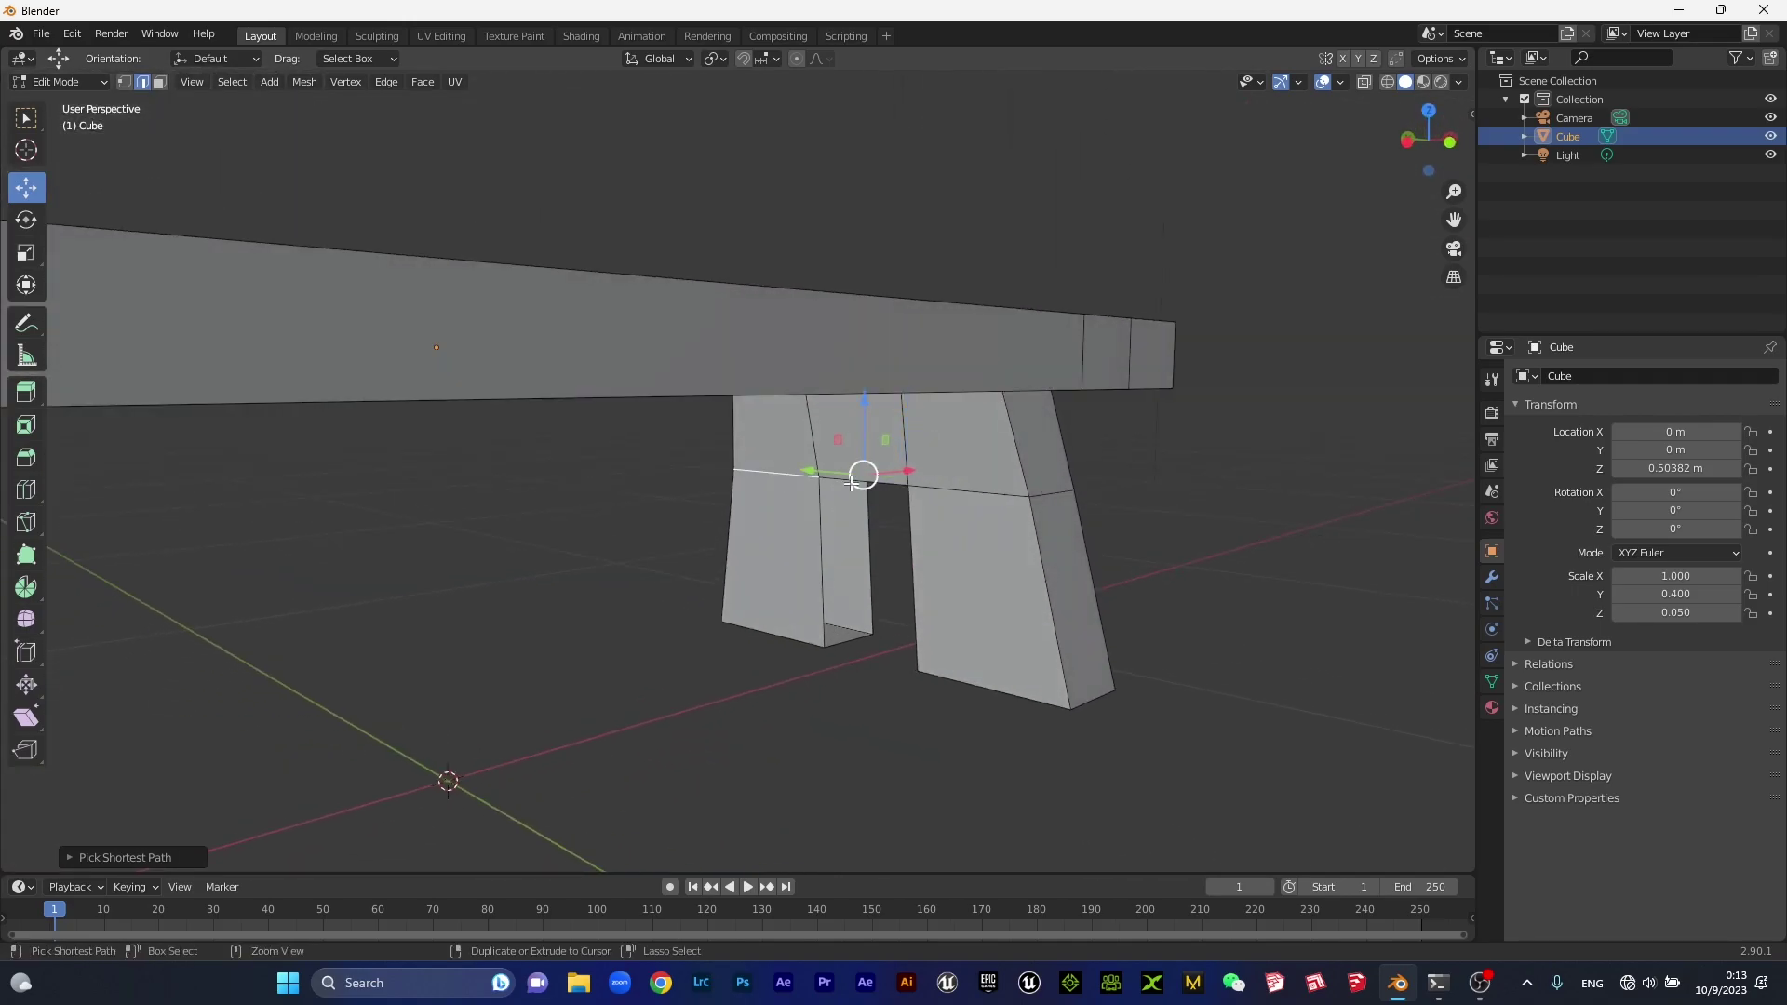
{"action": "left_click", "coordinate": [1048, 494], "text": "ctrl"}
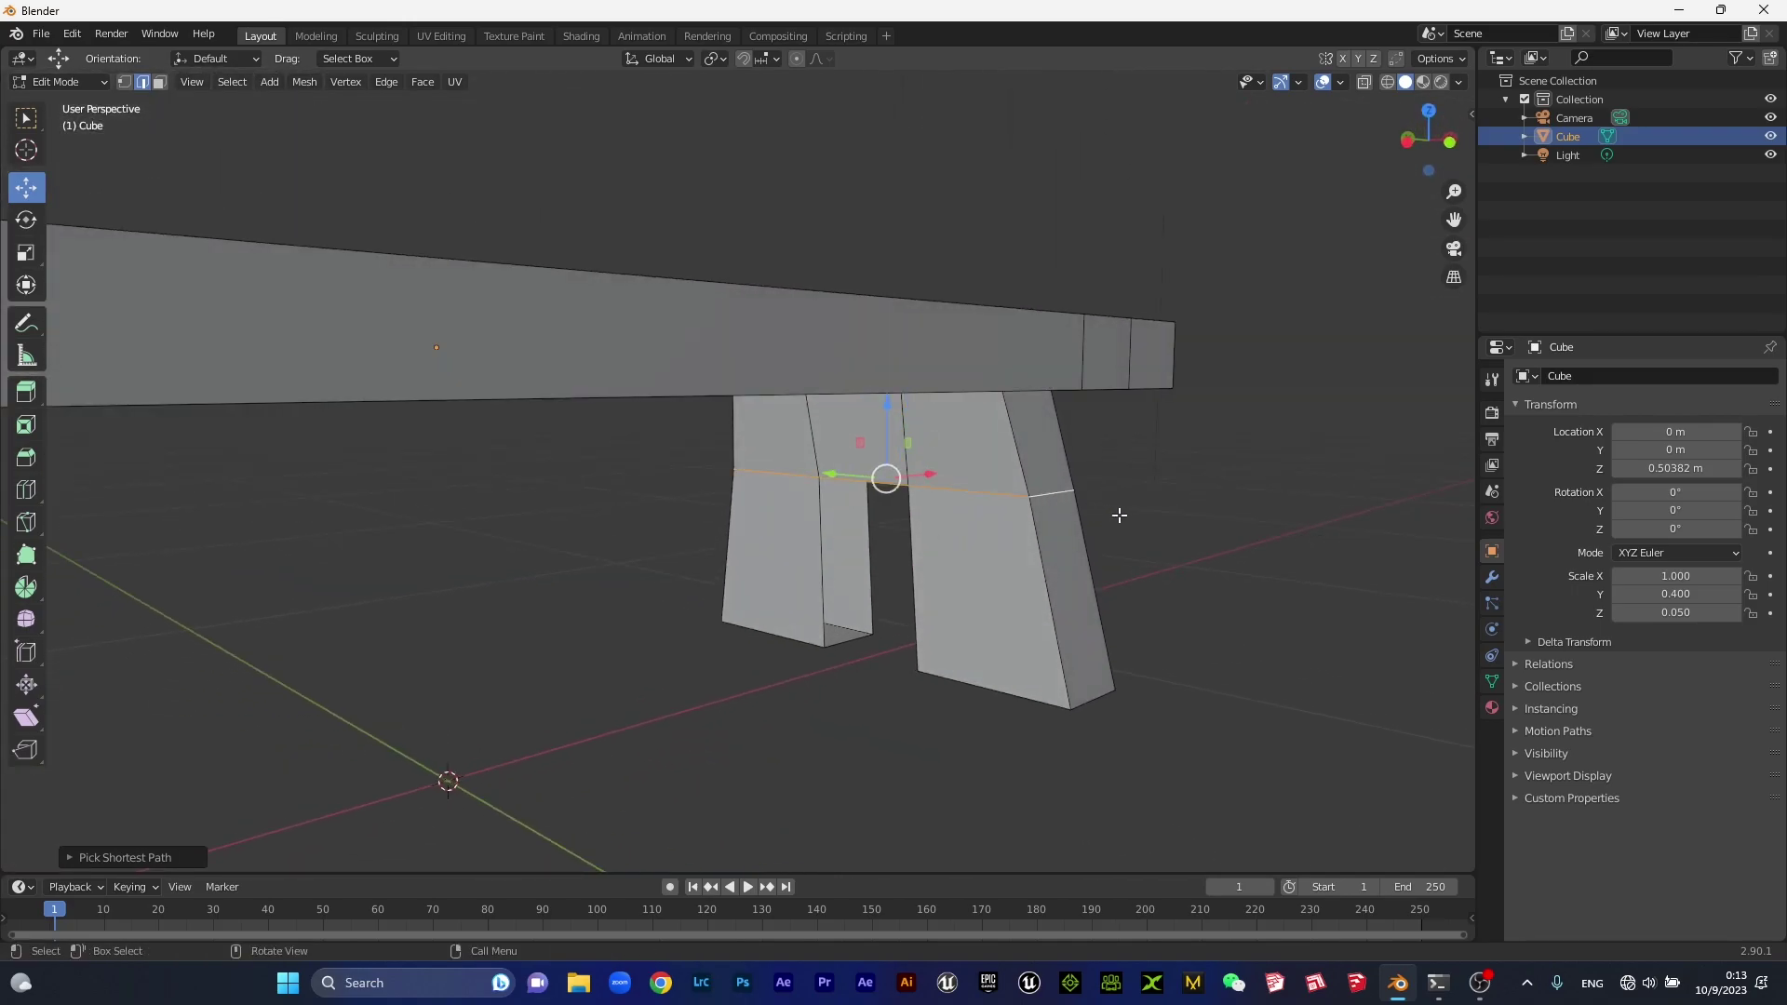
{"action": "mouse_move", "coordinate": [1117, 511]}
{"action": "middle_mouse_down"}
{"action": "mouse_move", "coordinate": [411, 515]}
{"action": "mouse_move", "coordinate": [1014, 507]}
{"action": "middle_mouse_up"}
{"action": "key", "text": "KP_1"}
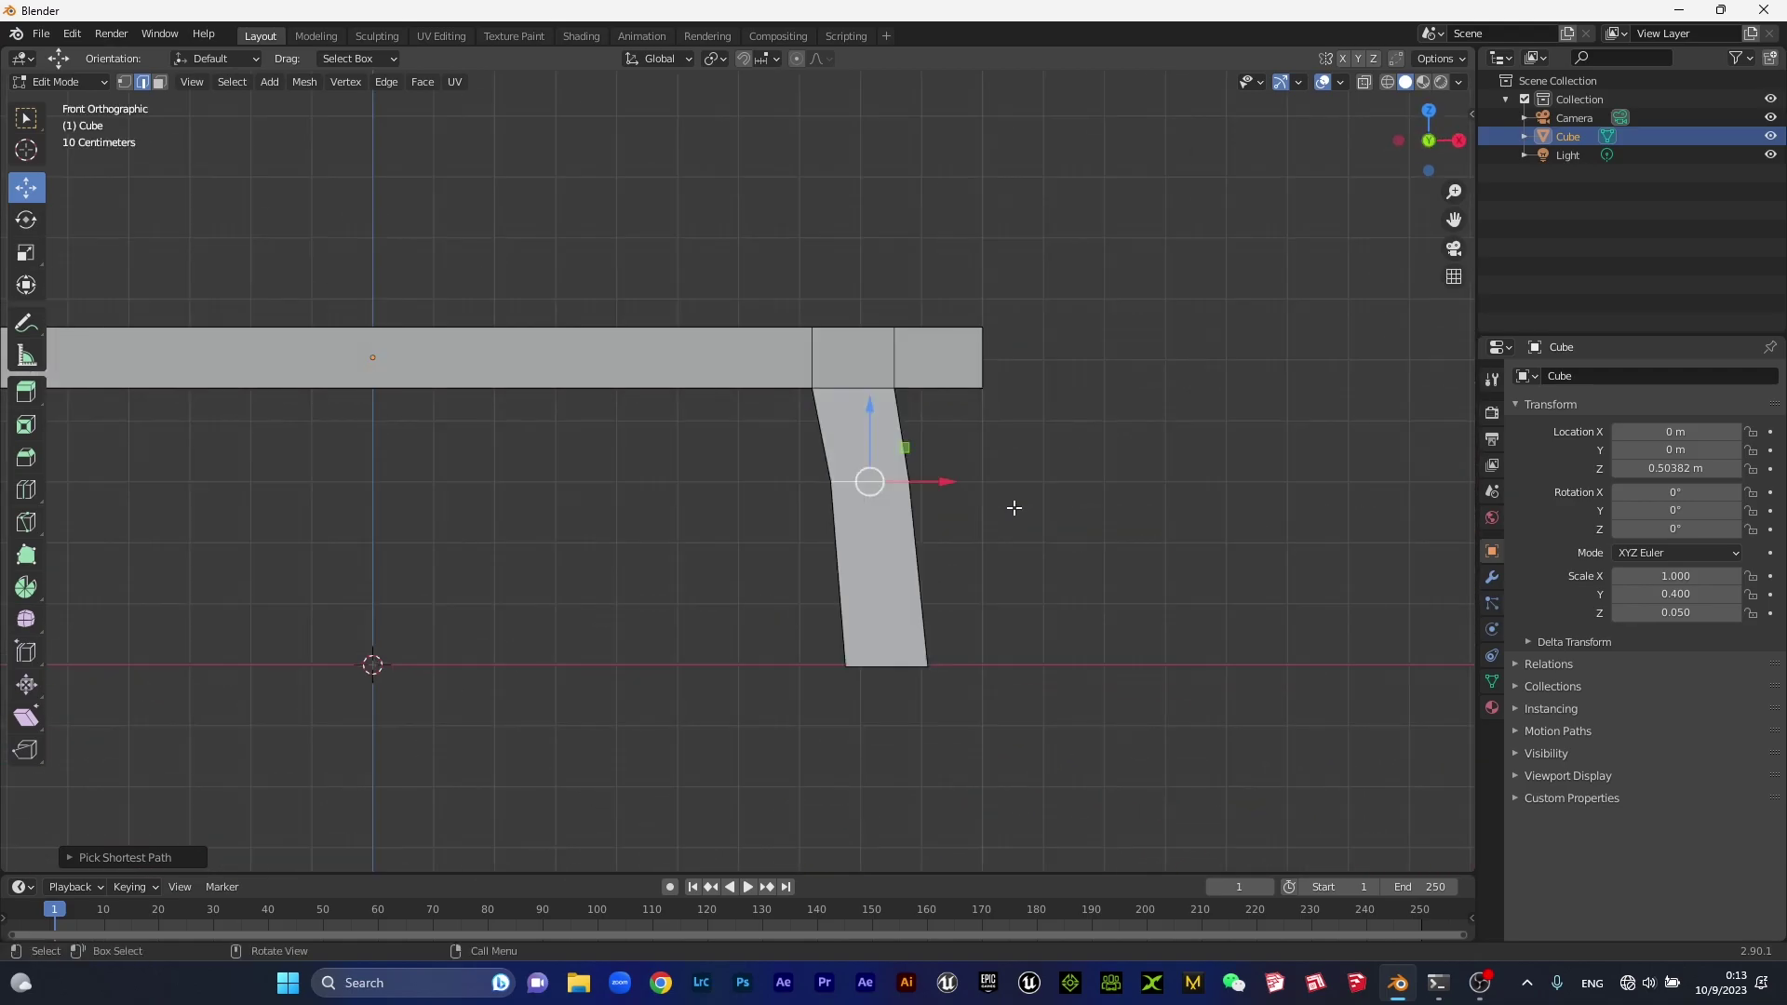
Move the notch-top edge loop about 0.02 m along X in front view.
{"action": "key", "text": "g"}
{"action": "key", "text": "x"}
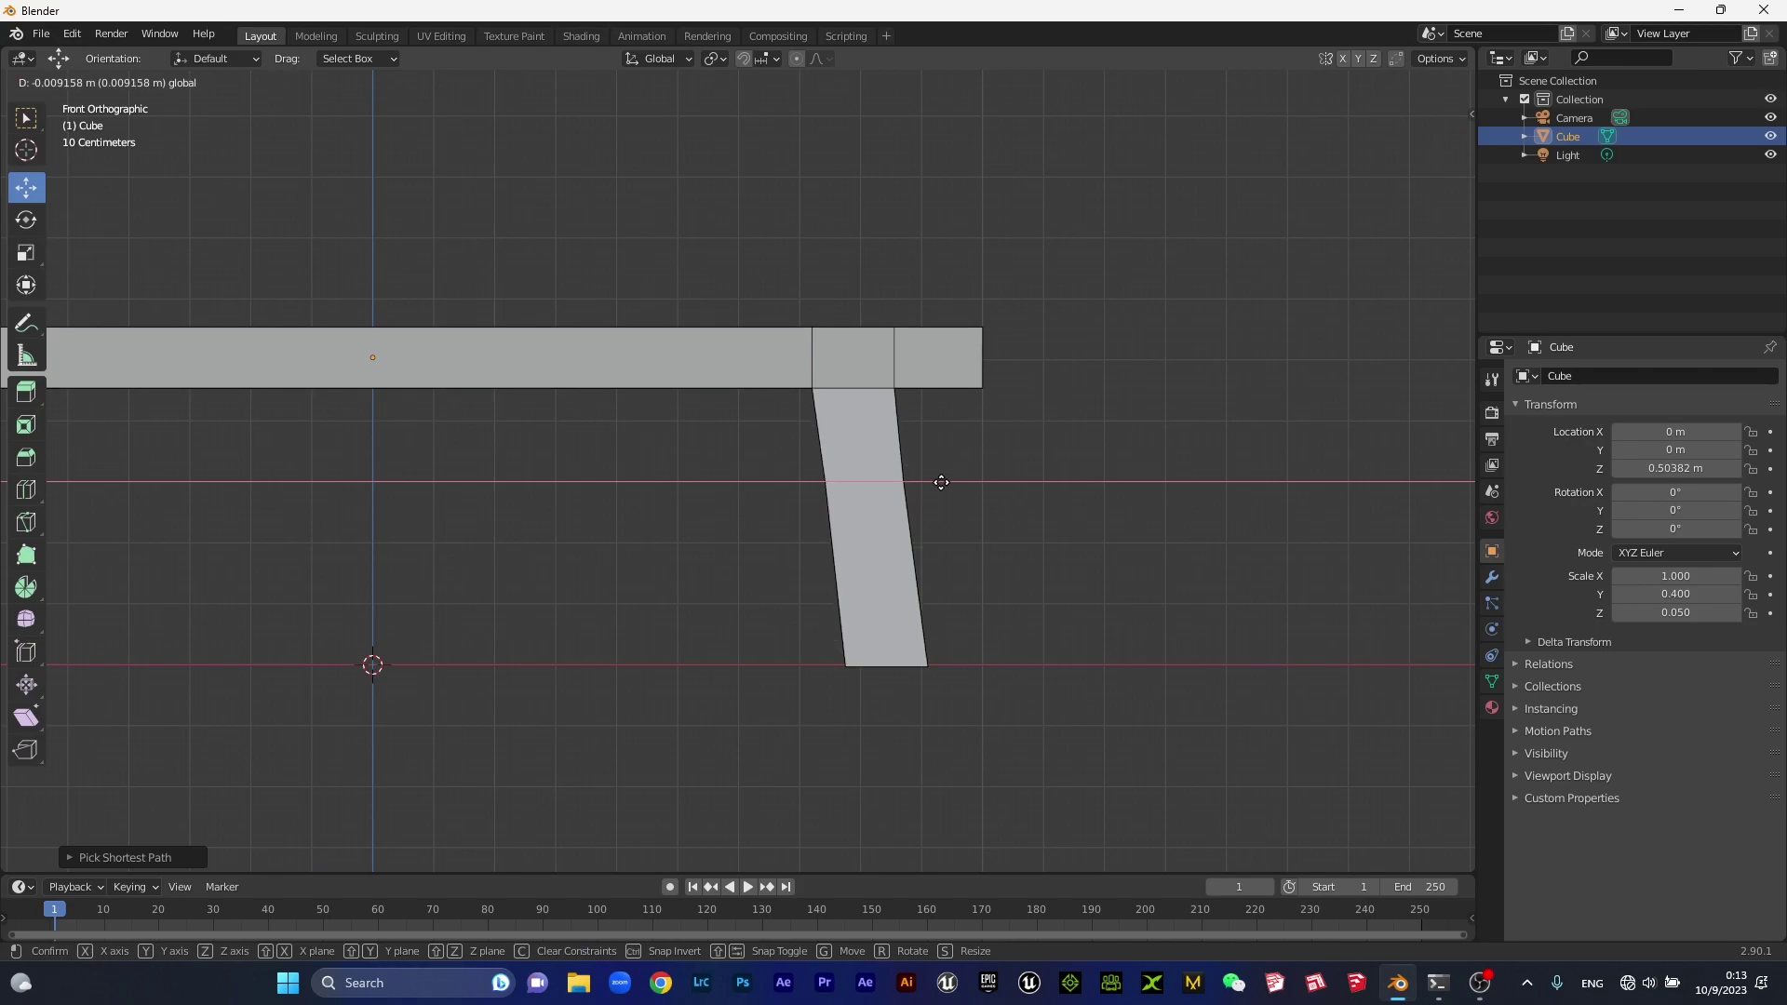
{"action": "left_click", "coordinate": [937, 482]}
{"action": "mouse_move", "coordinate": [937, 482]}
{"action": "middle_mouse_down"}
{"action": "mouse_move", "coordinate": [1053, 575]}
{"action": "mouse_move", "coordinate": [838, 521]}
{"action": "mouse_move", "coordinate": [627, 533]}
{"action": "middle_mouse_up"}
{"action": "scroll", "coordinate": [627, 533], "scroll_direction": "up", "scroll_amount": 3}
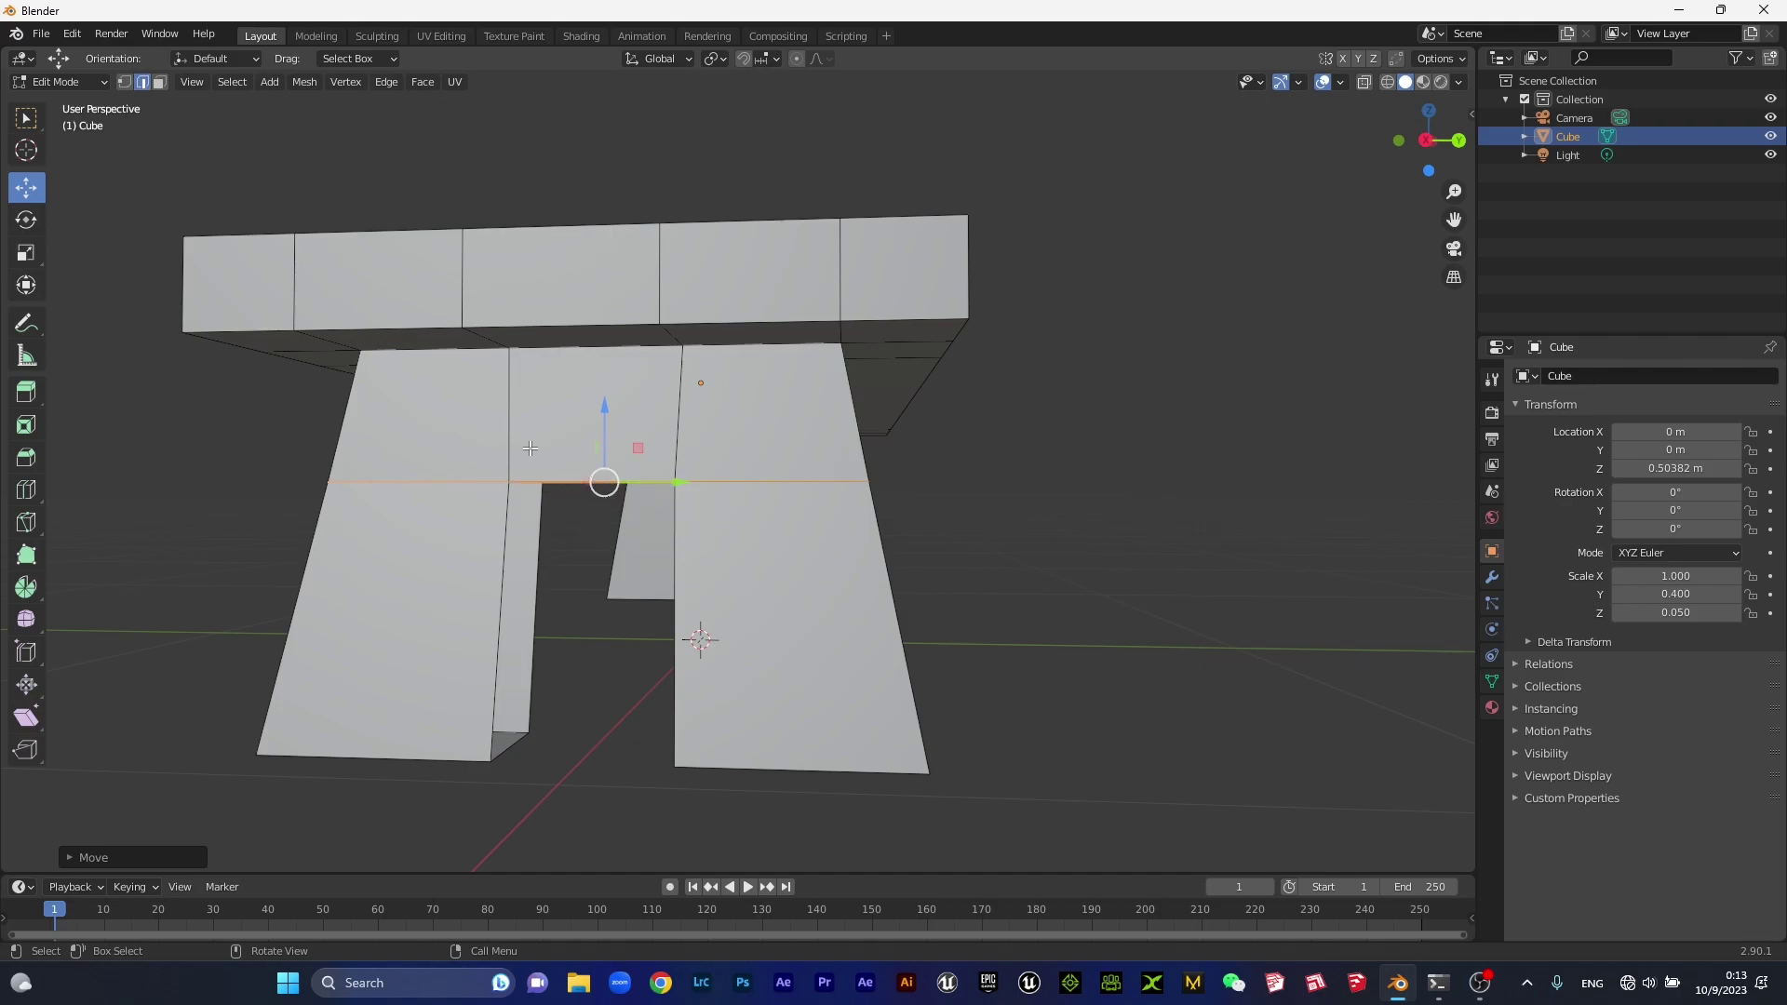
Select two vertices at the notch top and shift them along X.
{"action": "left_click", "coordinate": [124, 83]}
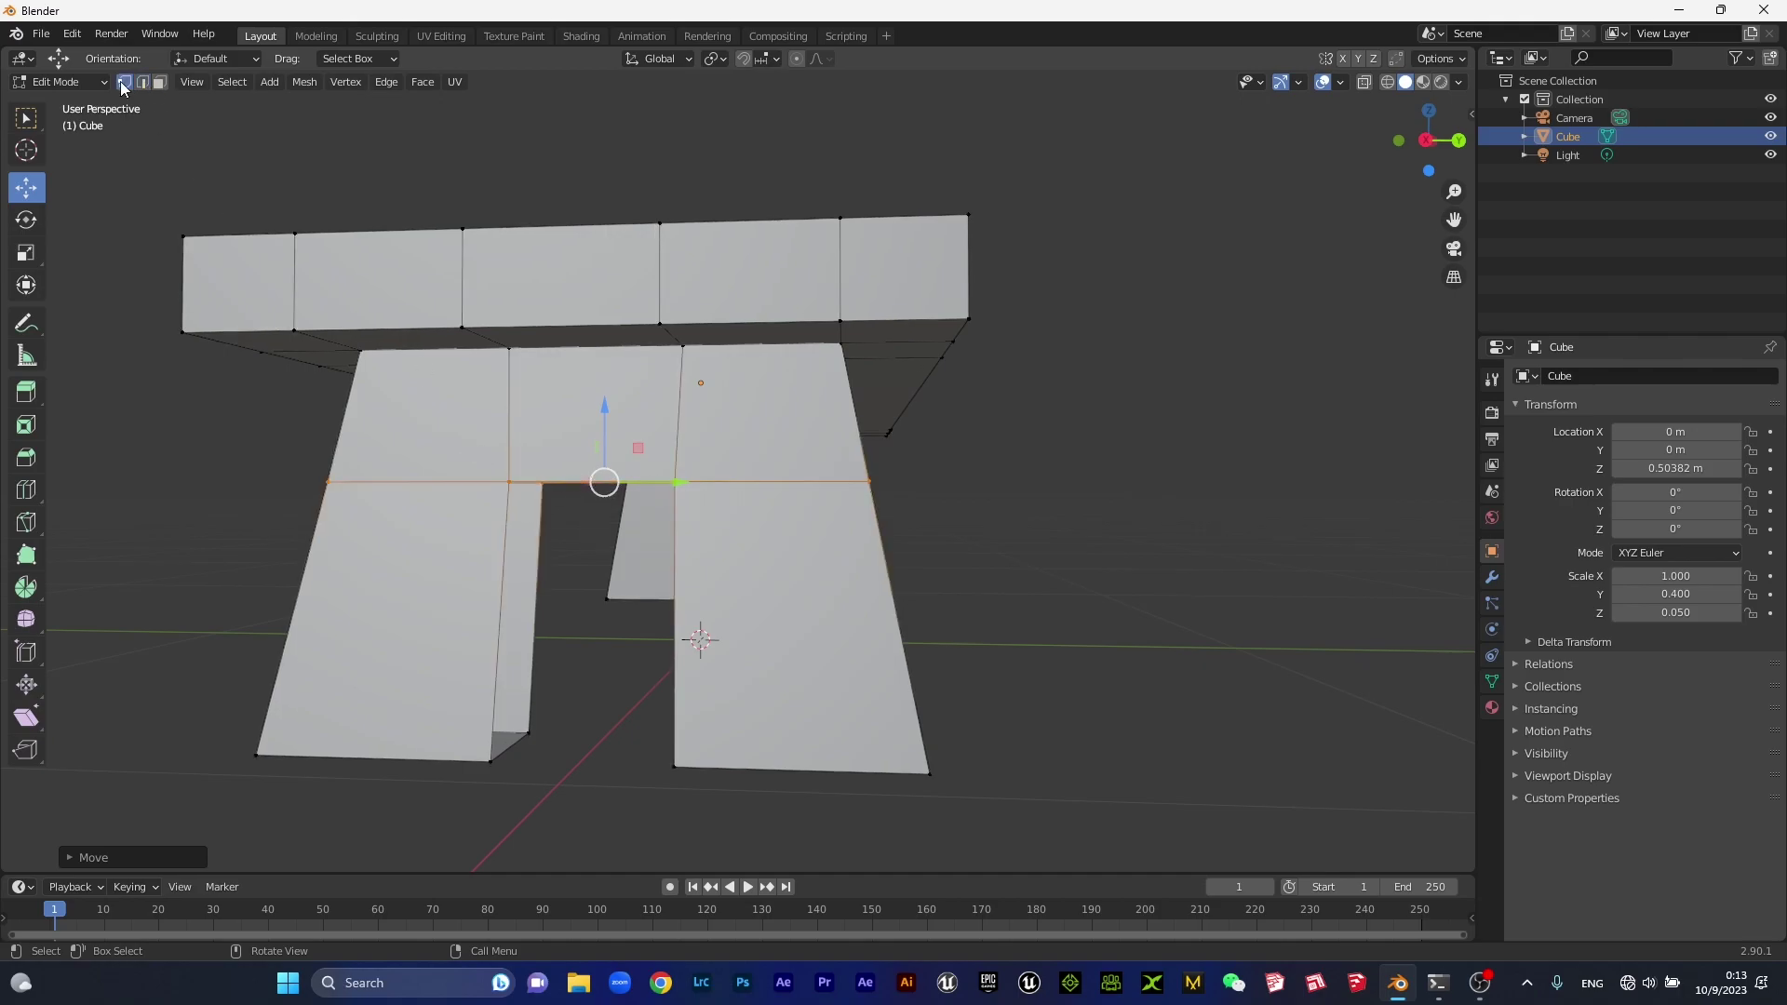
{"action": "left_click", "coordinate": [512, 483]}
{"action": "left_click", "coordinate": [541, 486], "text": "shift"}
{"action": "mouse_move", "coordinate": [544, 489]}
{"action": "middle_mouse_down"}
{"action": "mouse_move", "coordinate": [672, 550]}
{"action": "mouse_move", "coordinate": [670, 485]}
{"action": "middle_mouse_up"}
{"action": "left_click_drag", "start_coordinate": [675, 472], "coordinate": [716, 471]}
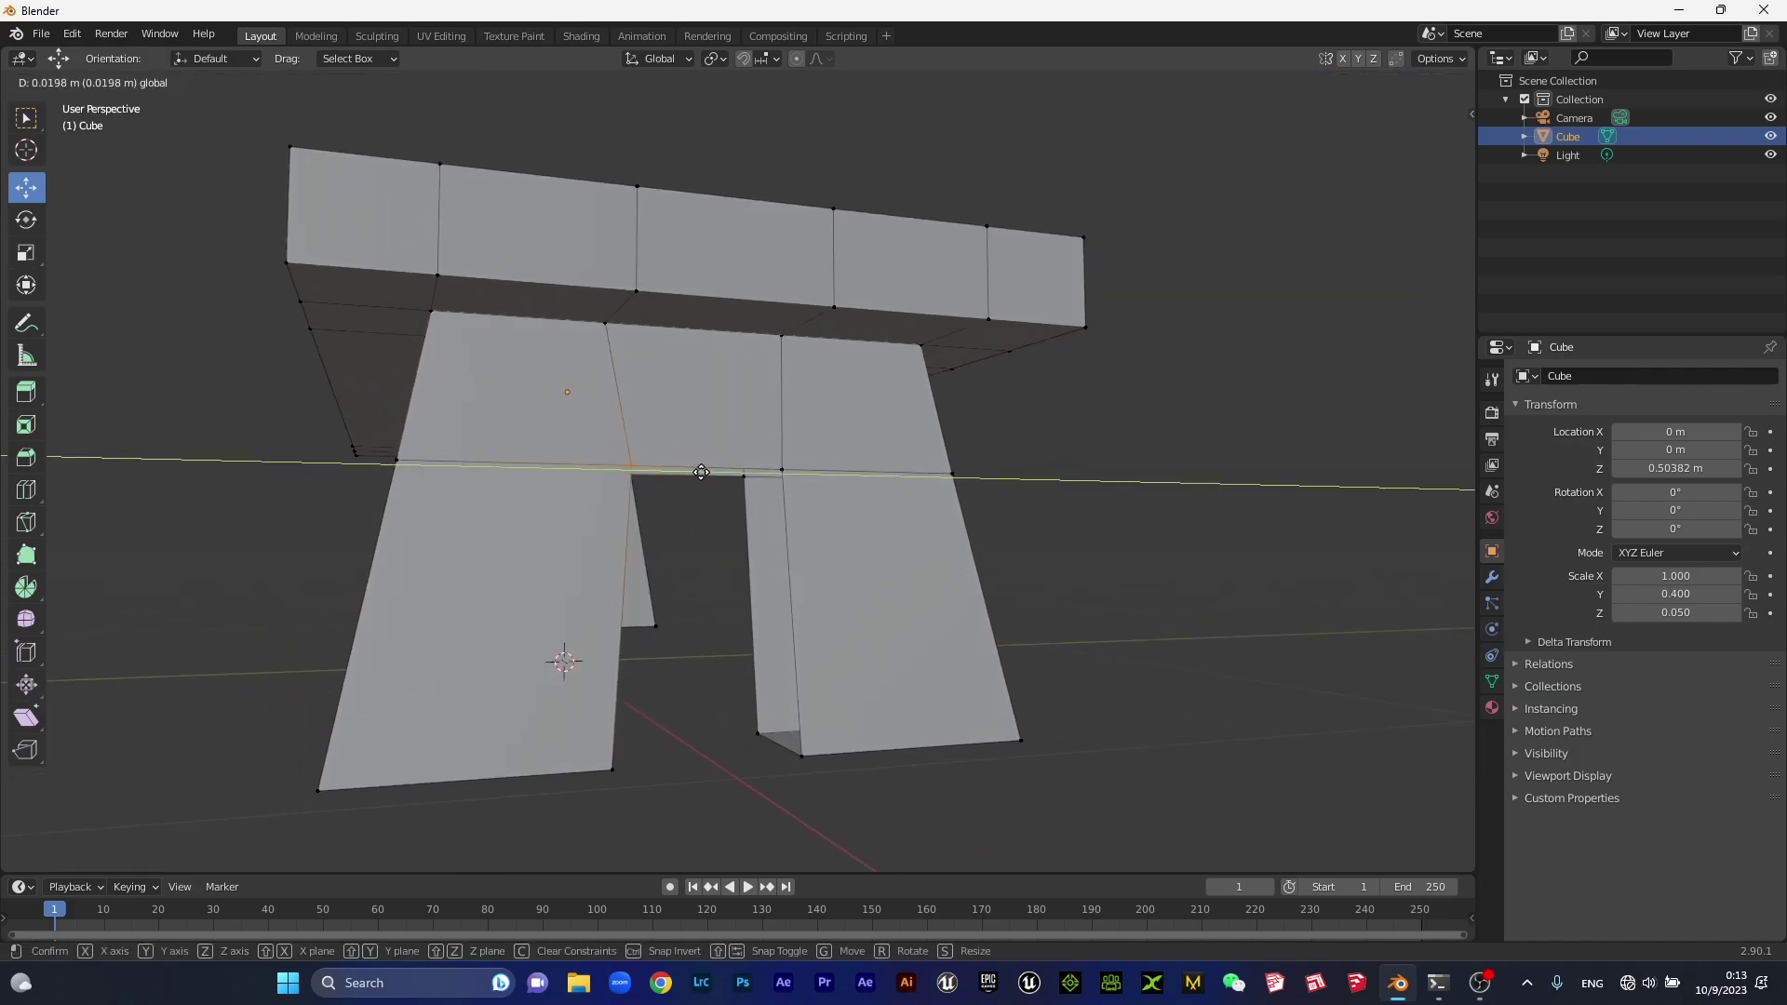
{"action": "key", "text": "KP_1"}
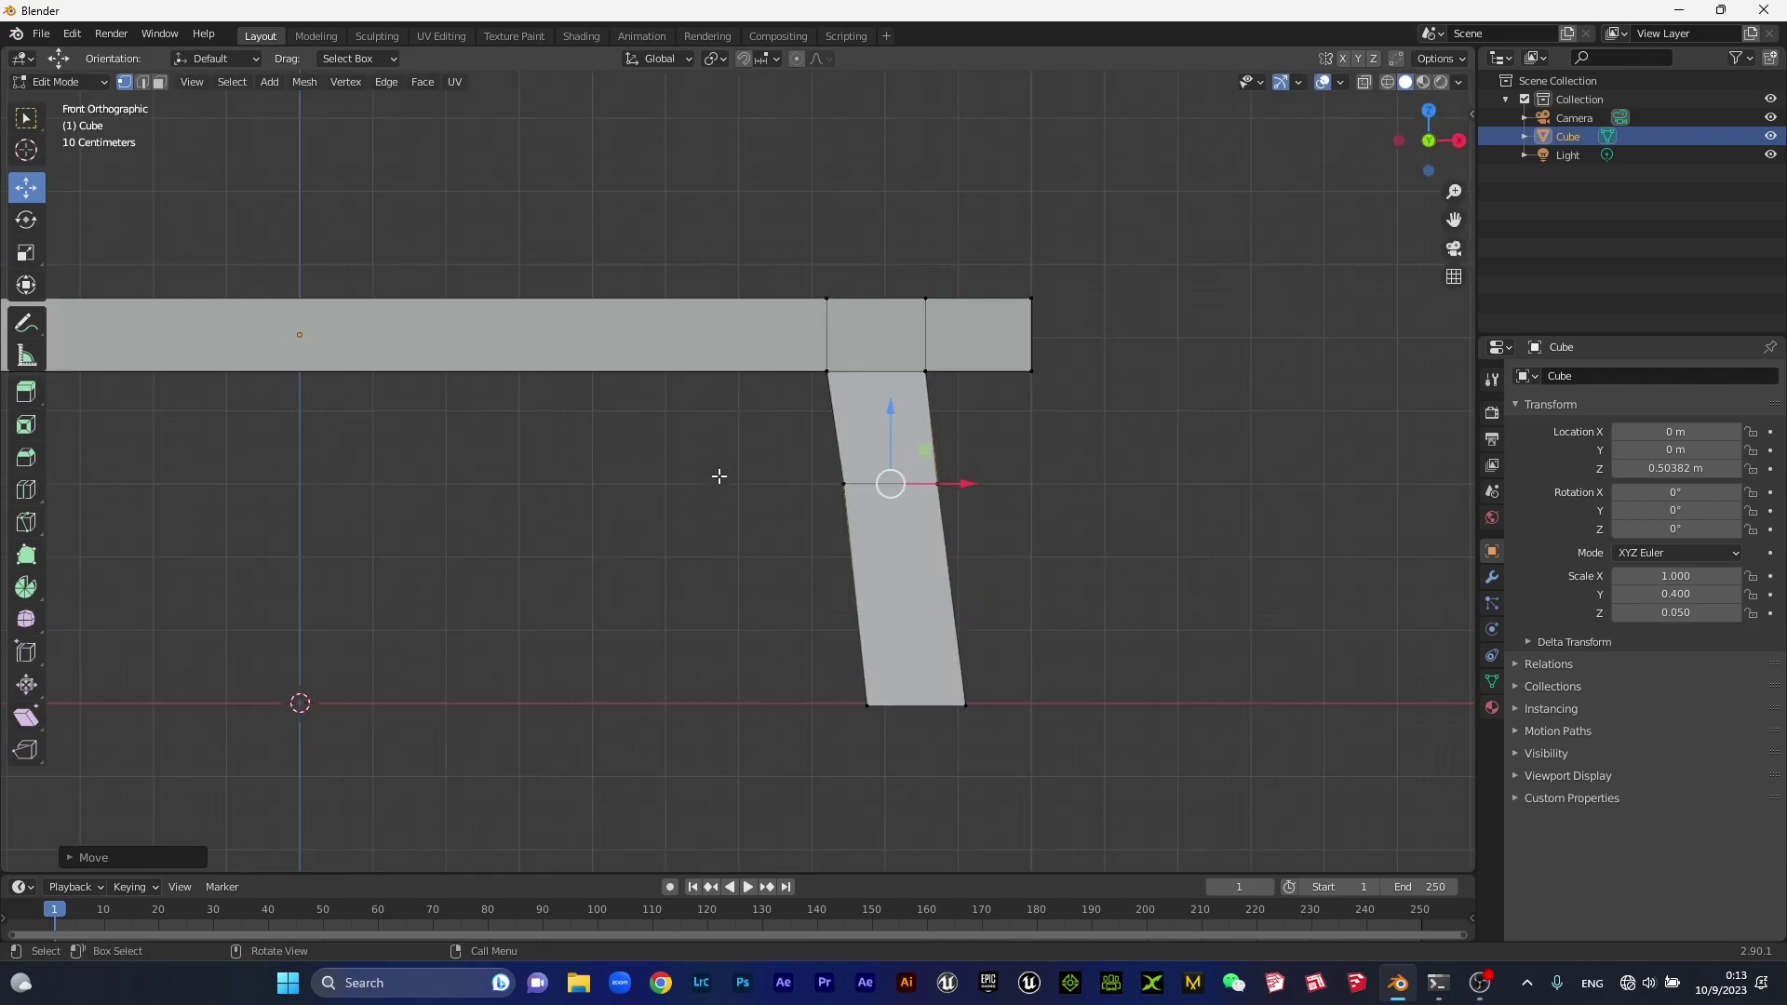
In Right view, slide the notch vertices to straighten the notch side.
{"action": "key", "text": "KP_3"}
{"action": "scroll", "coordinate": [726, 472], "scroll_direction": "up", "scroll_amount": 3}
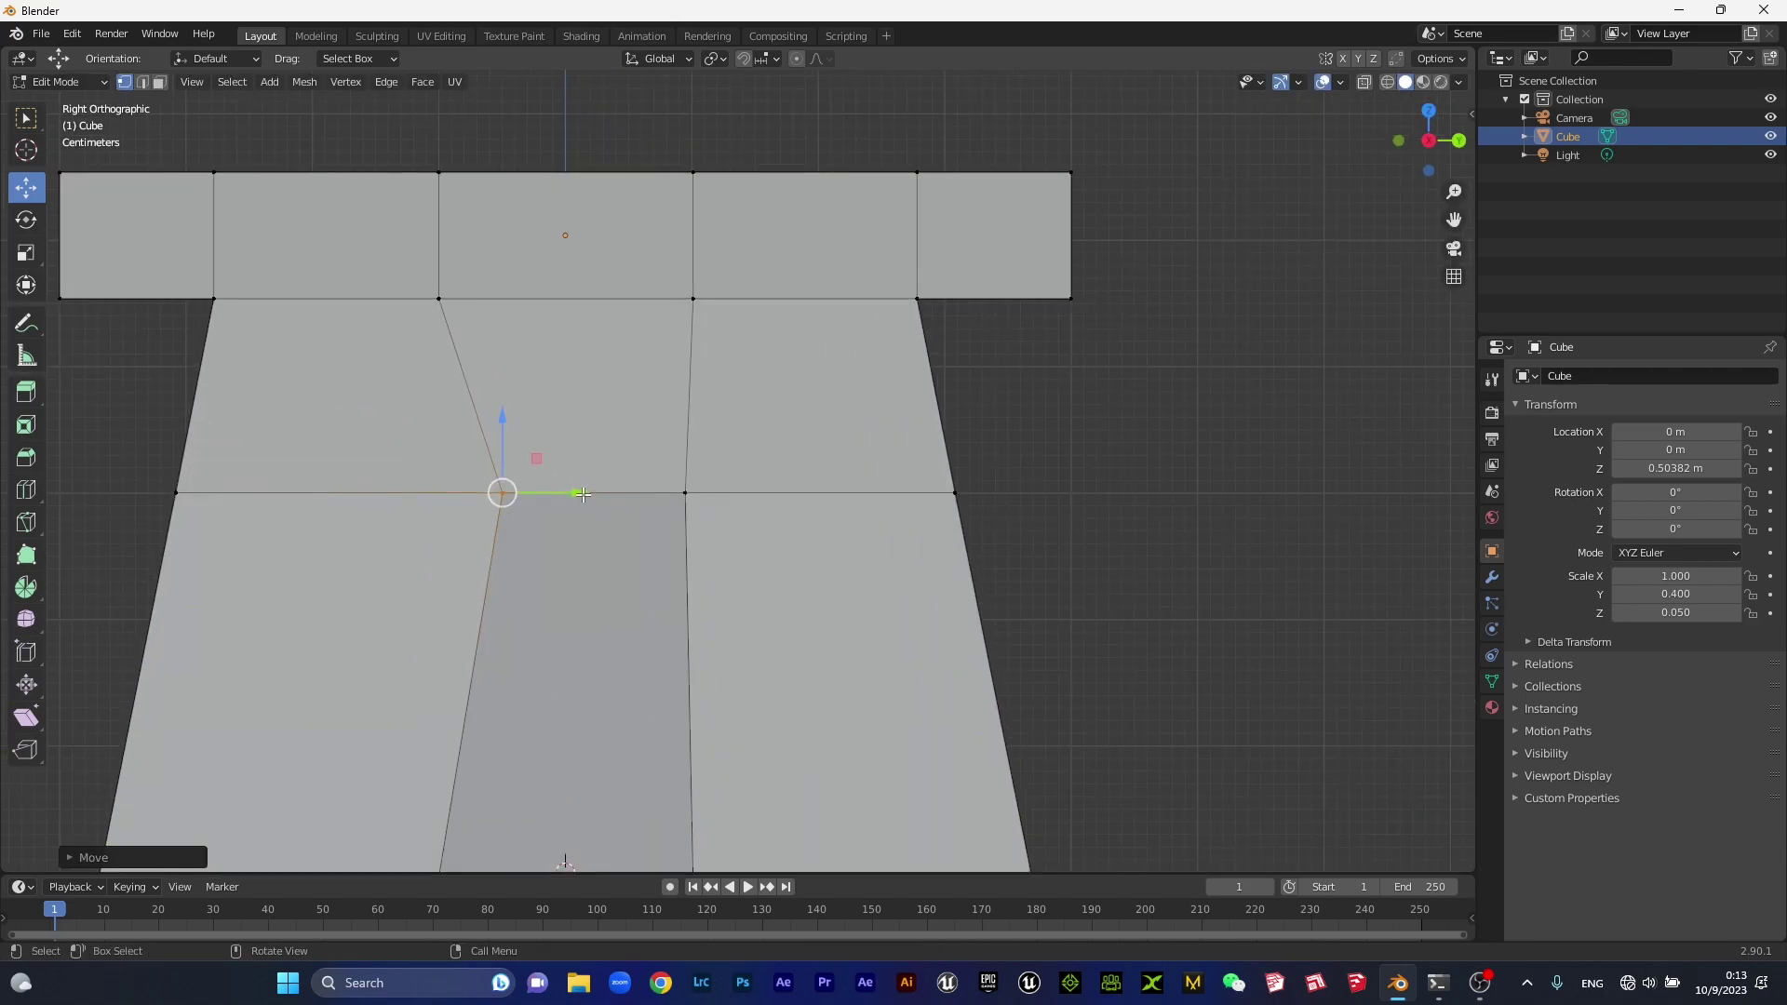
{"action": "key", "text": "g"}
{"action": "left_click", "coordinate": [614, 494]}
{"action": "scroll", "coordinate": [641, 502], "scroll_direction": "down", "scroll_amount": 2}
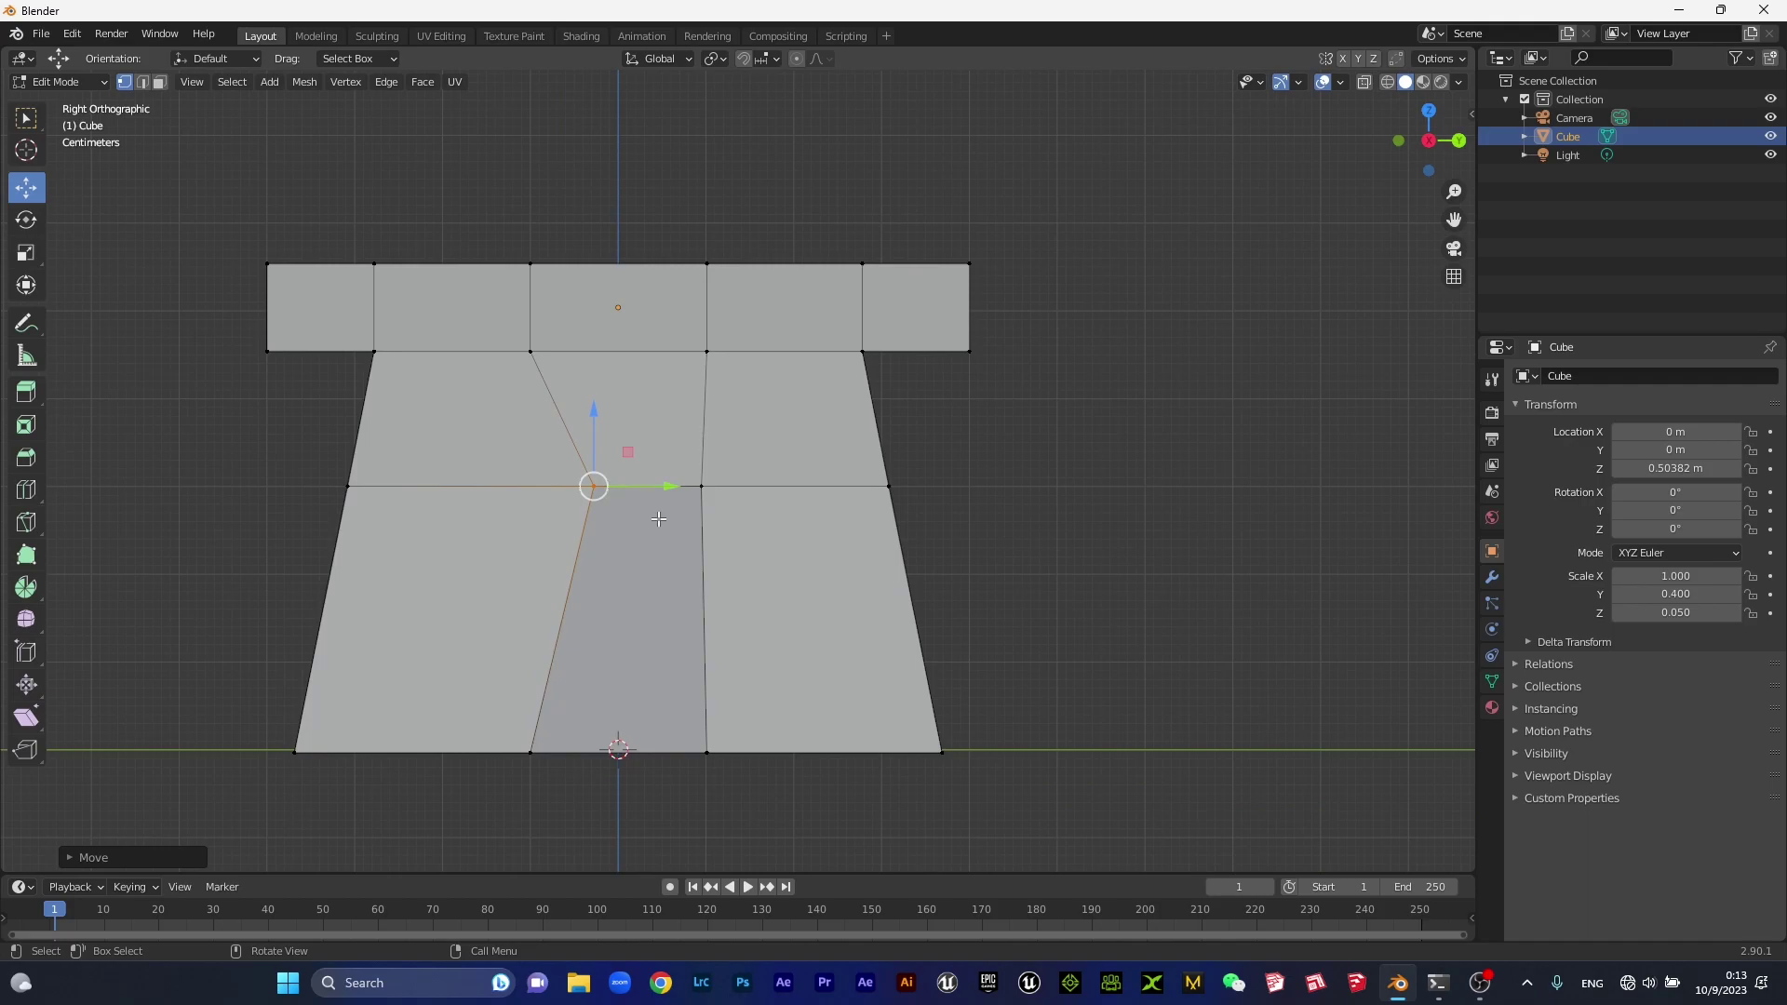
{"action": "key", "text": "g"}
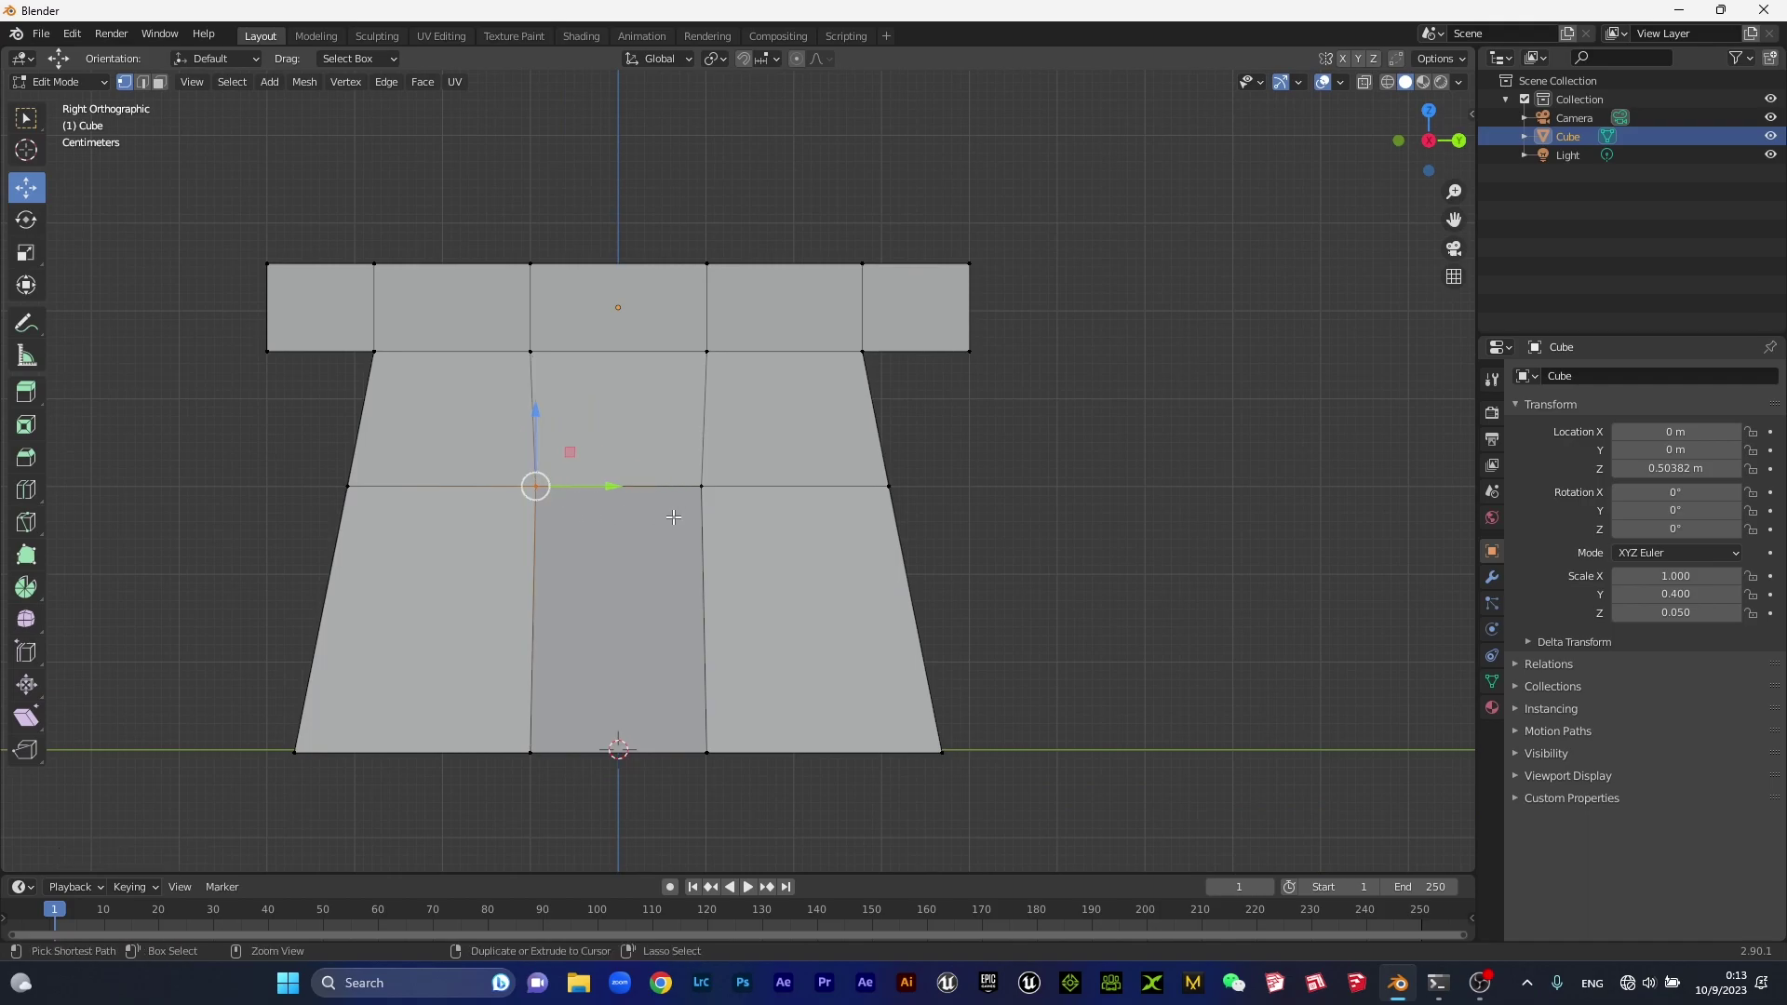
{"action": "left_click", "coordinate": [611, 516]}
{"action": "middle_click_drag", "start_coordinate": [610, 516], "coordinate": [706, 514]}
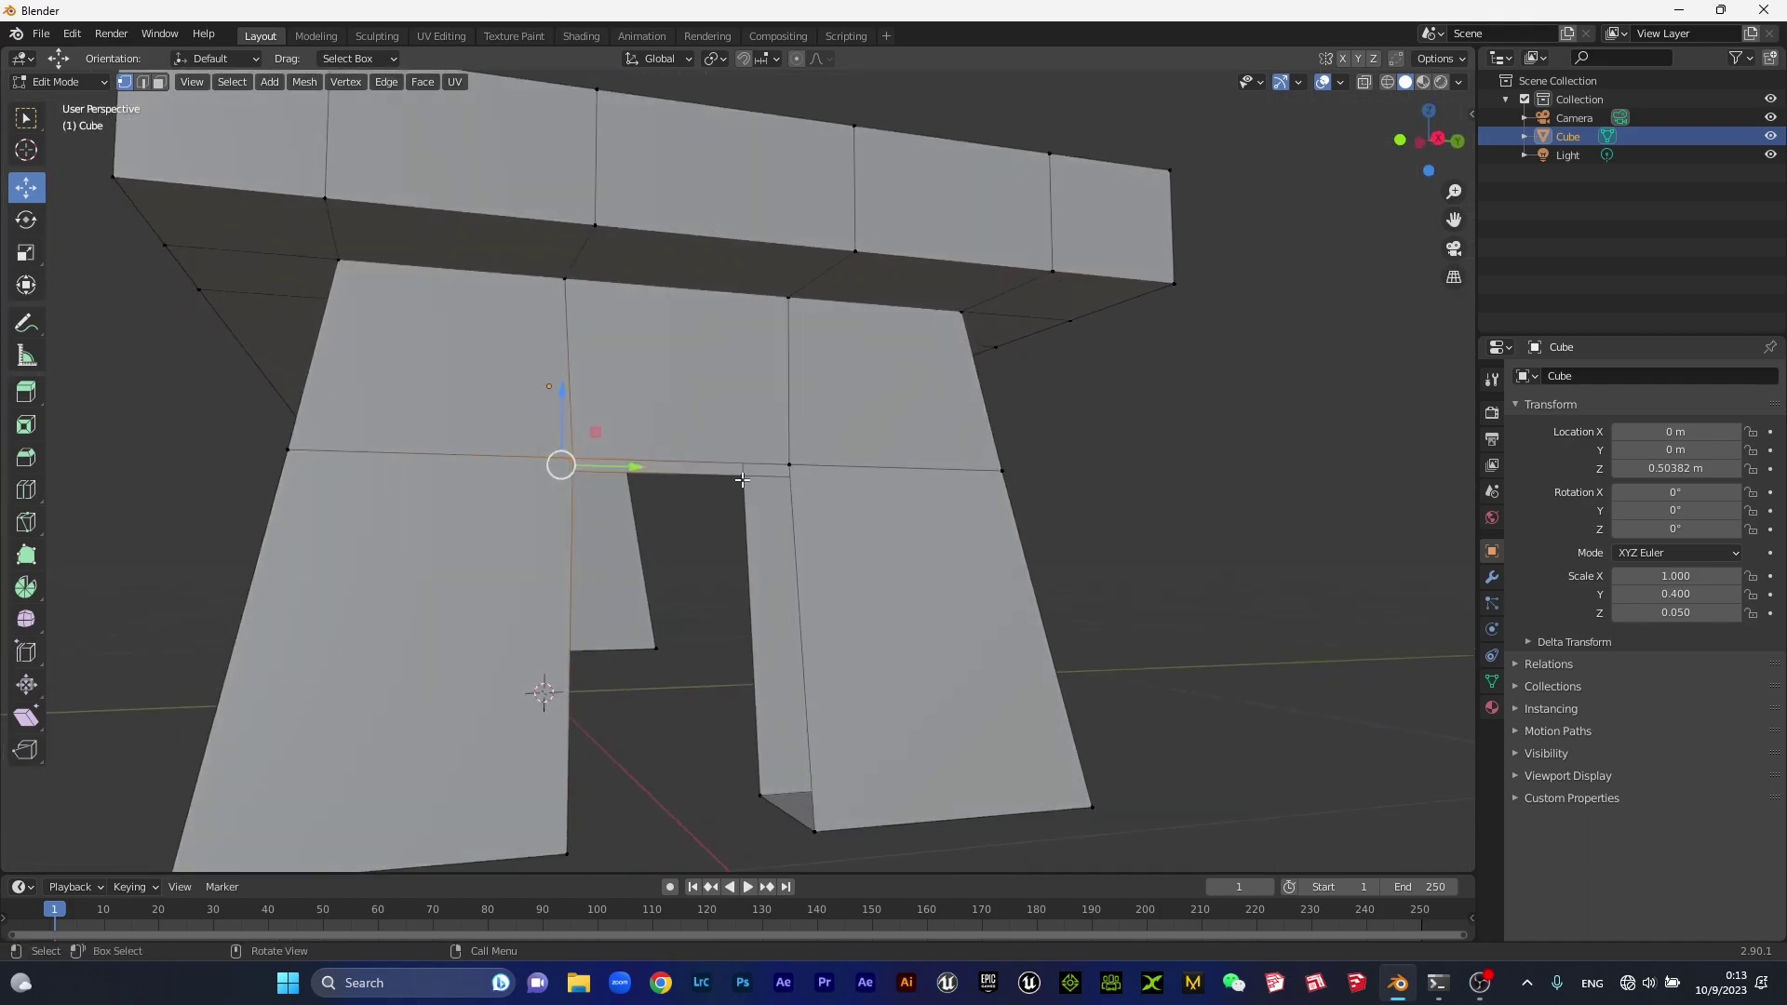
Scale both notch-top vertices along Y to about 0.12, then return to Object Mode.
{"action": "left_click", "coordinate": [789, 465], "text": "shift"}
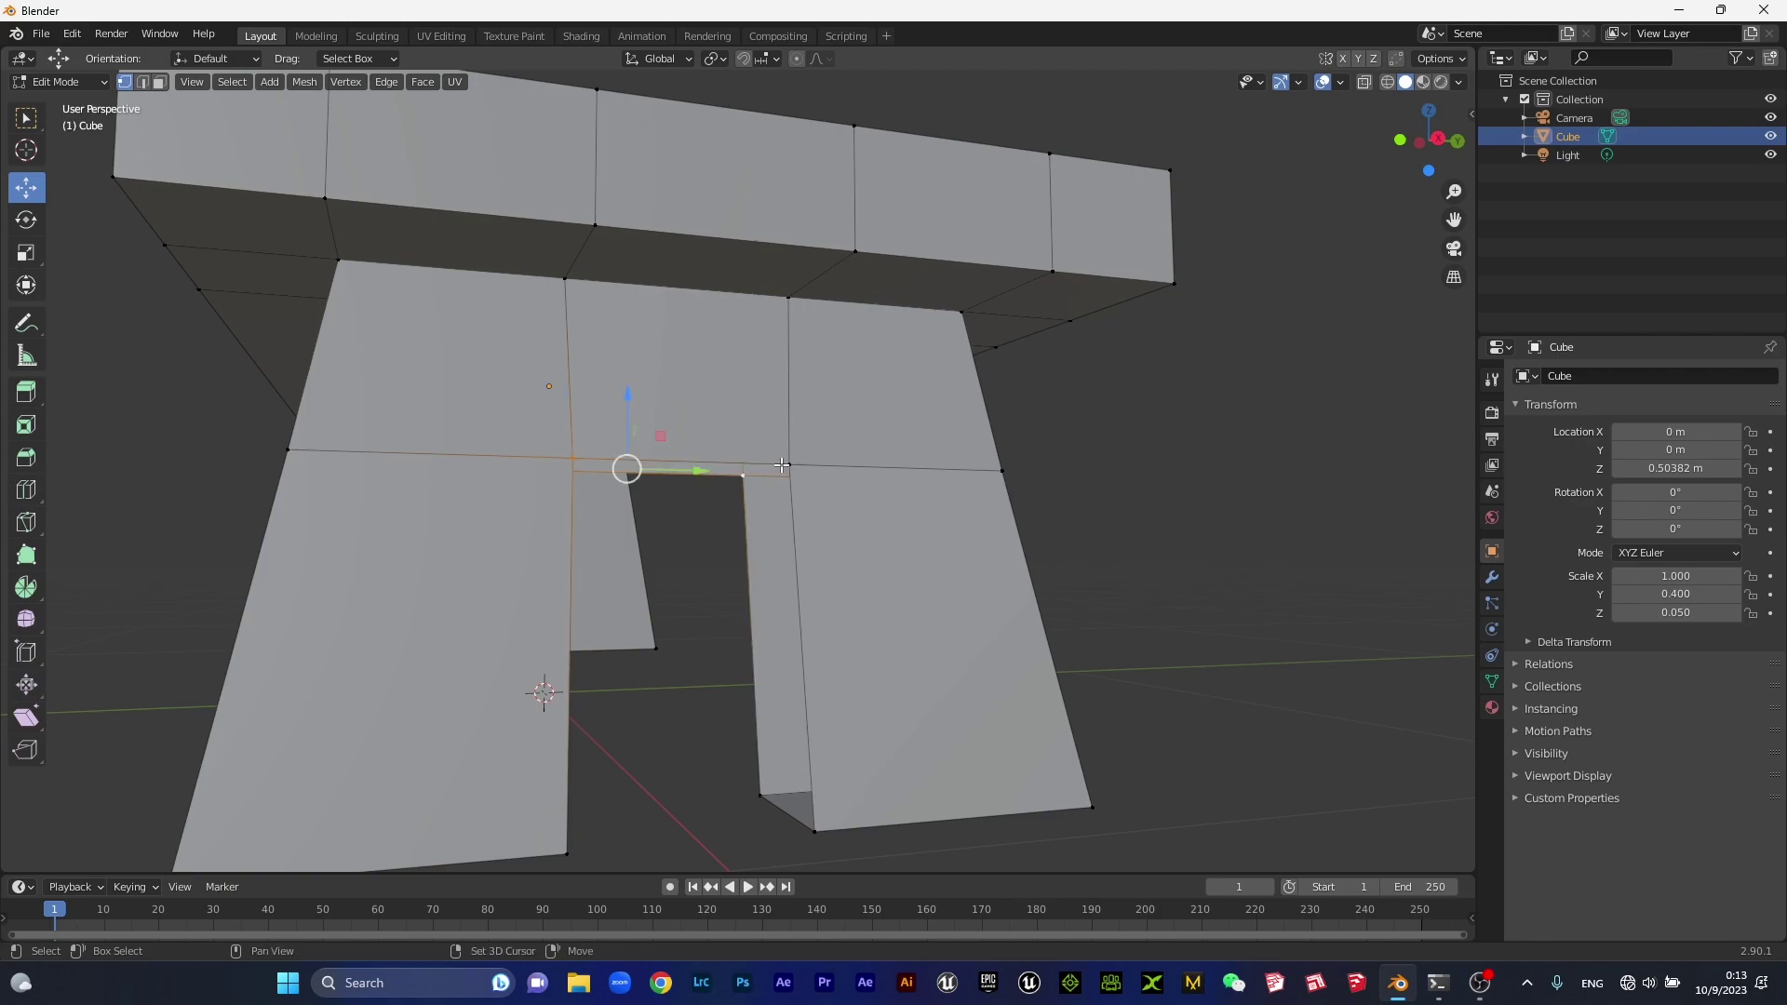
{"action": "scroll", "coordinate": [823, 511], "scroll_direction": "down", "scroll_amount": 2}
{"action": "mouse_move", "coordinate": [822, 511]}
{"action": "middle_mouse_down"}
{"action": "mouse_move", "coordinate": [834, 552]}
{"action": "mouse_move", "coordinate": [708, 527]}
{"action": "middle_mouse_up"}
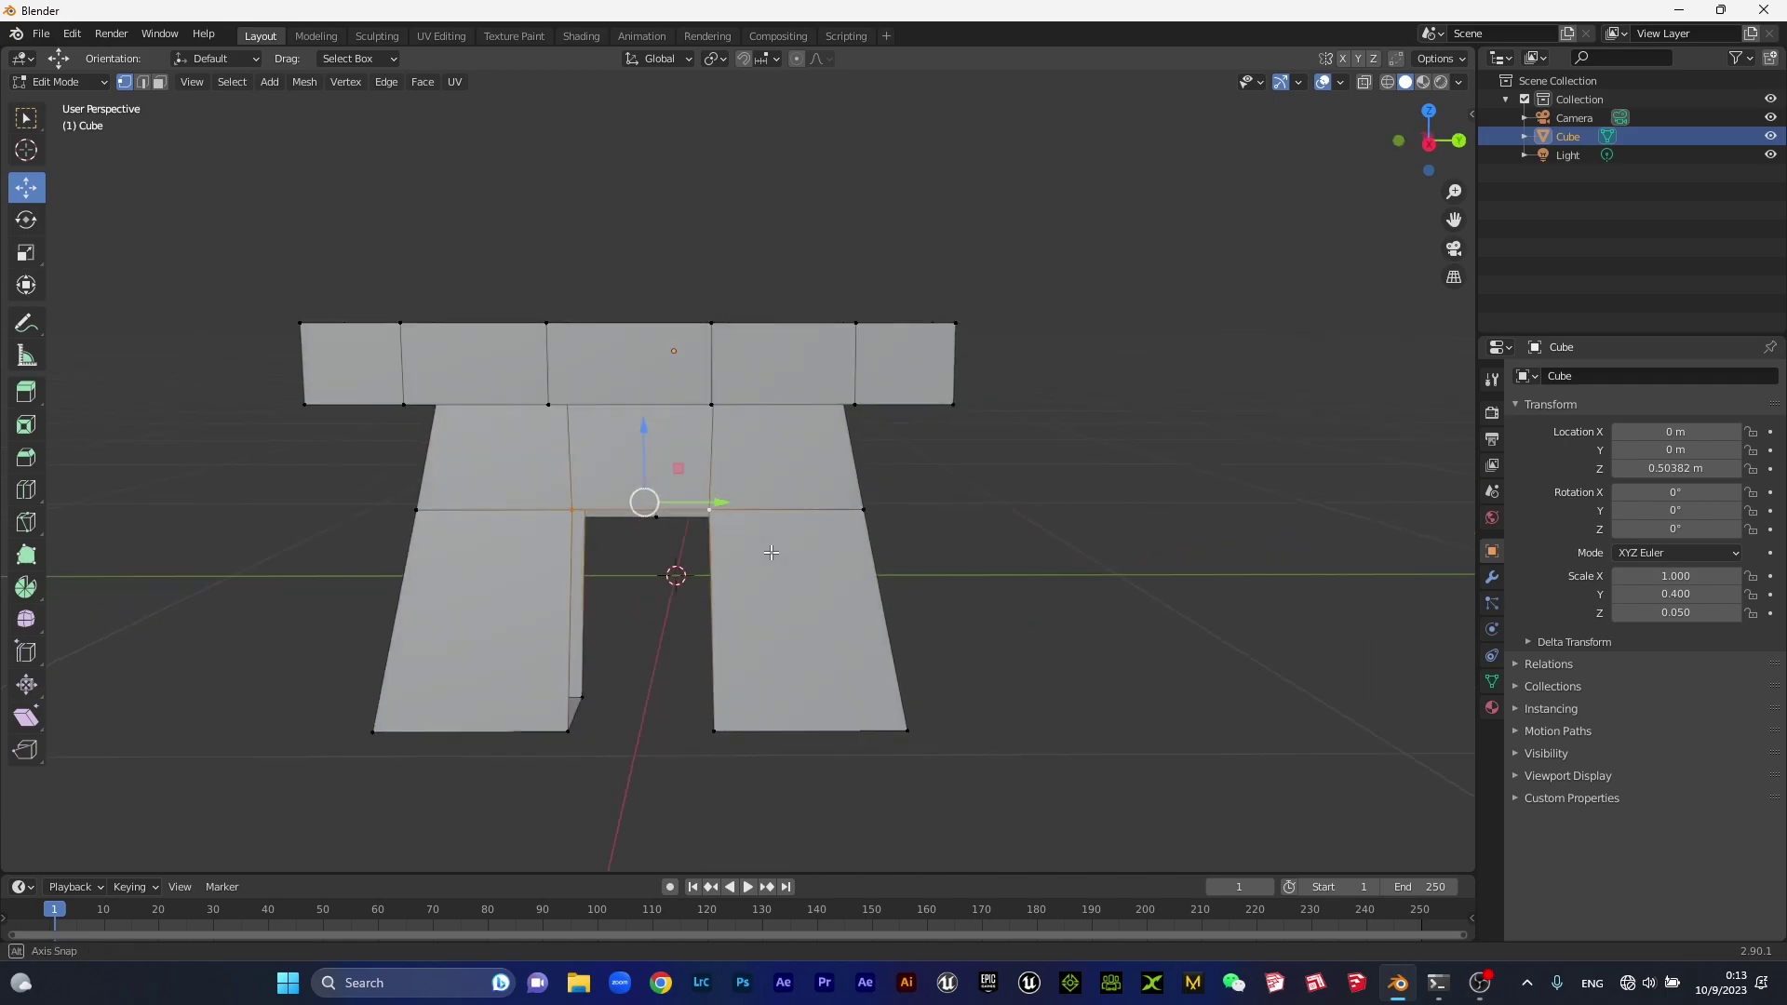
{"action": "key", "text": "s"}
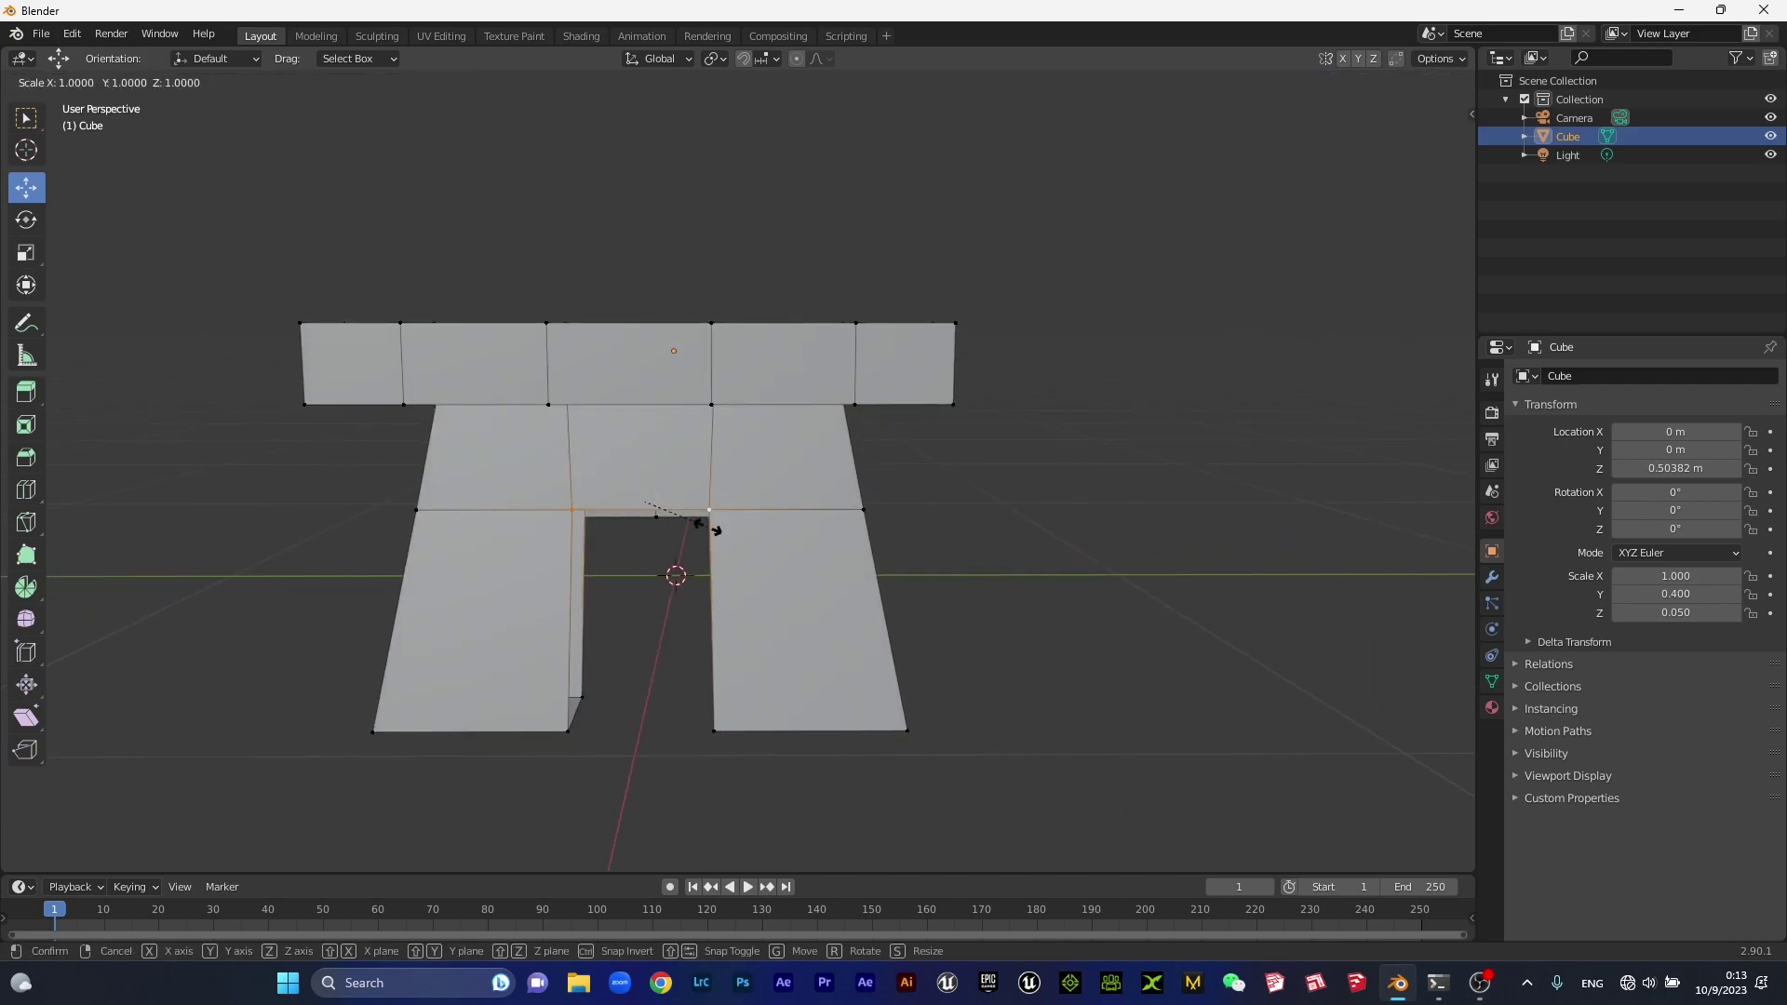
{"action": "key", "text": "y"}
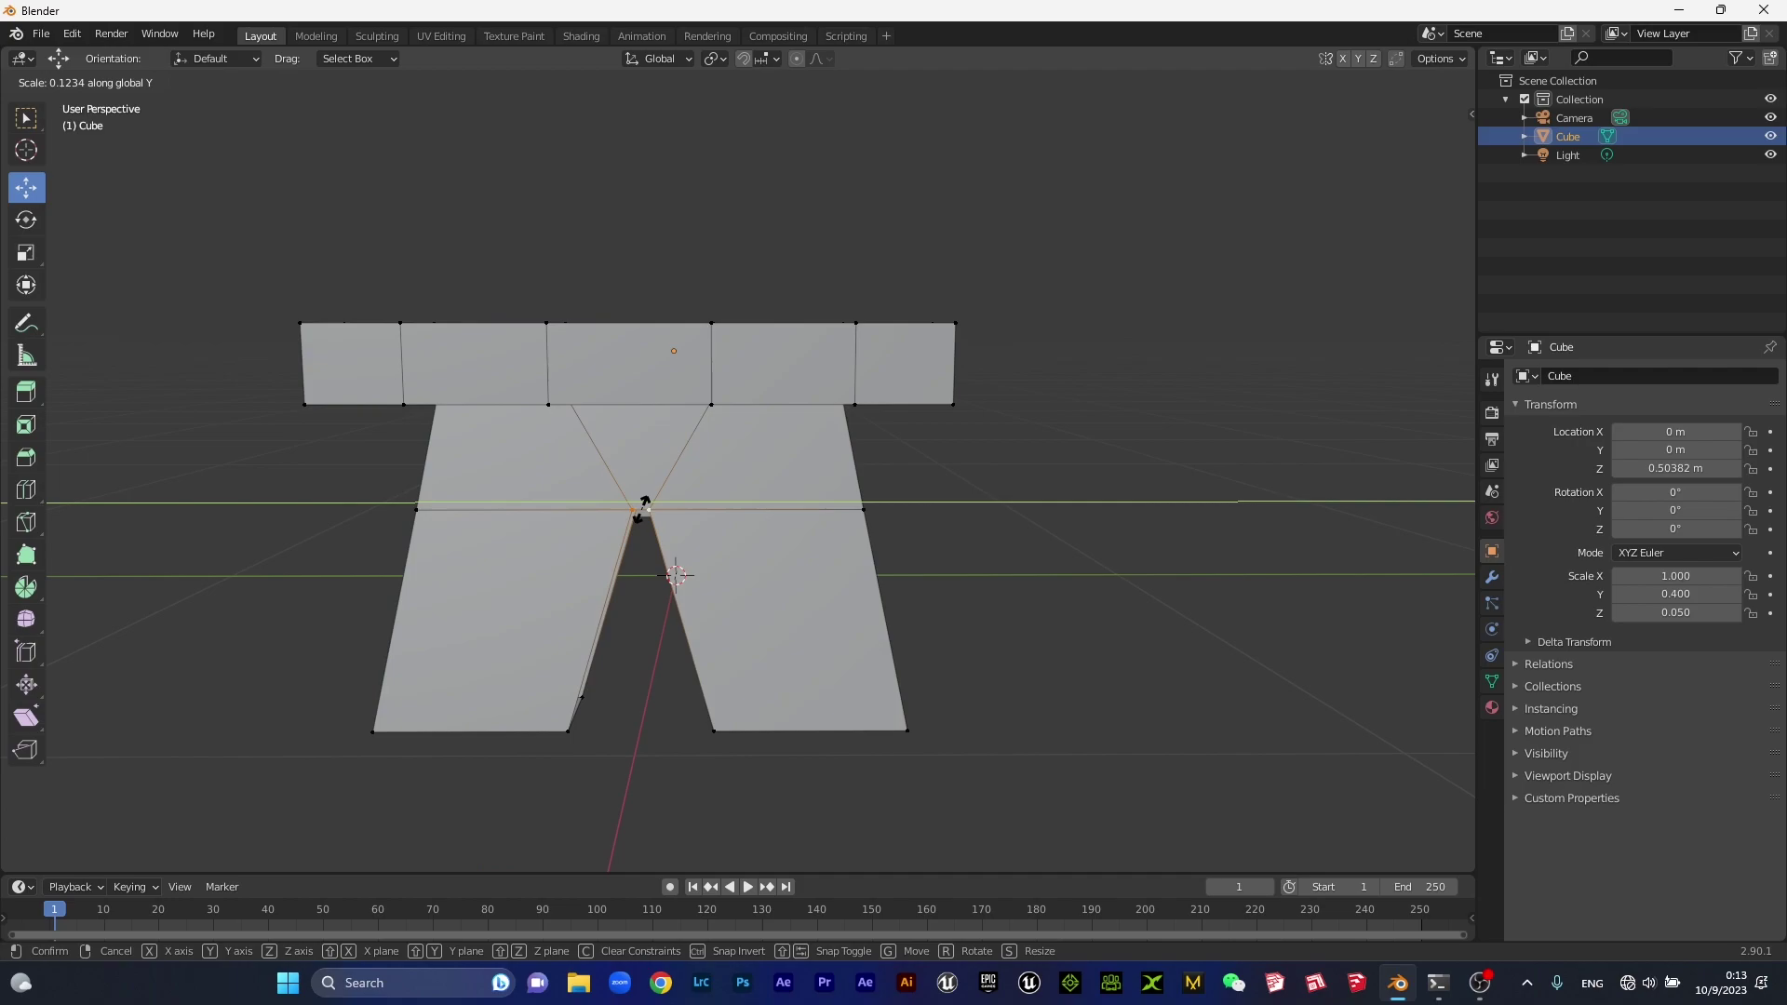
{"action": "left_click", "coordinate": [643, 509]}
{"action": "mouse_move", "coordinate": [922, 531]}
{"action": "middle_mouse_down"}
{"action": "mouse_move", "coordinate": [581, 520]}
{"action": "mouse_move", "coordinate": [905, 523]}
{"action": "middle_mouse_up"}
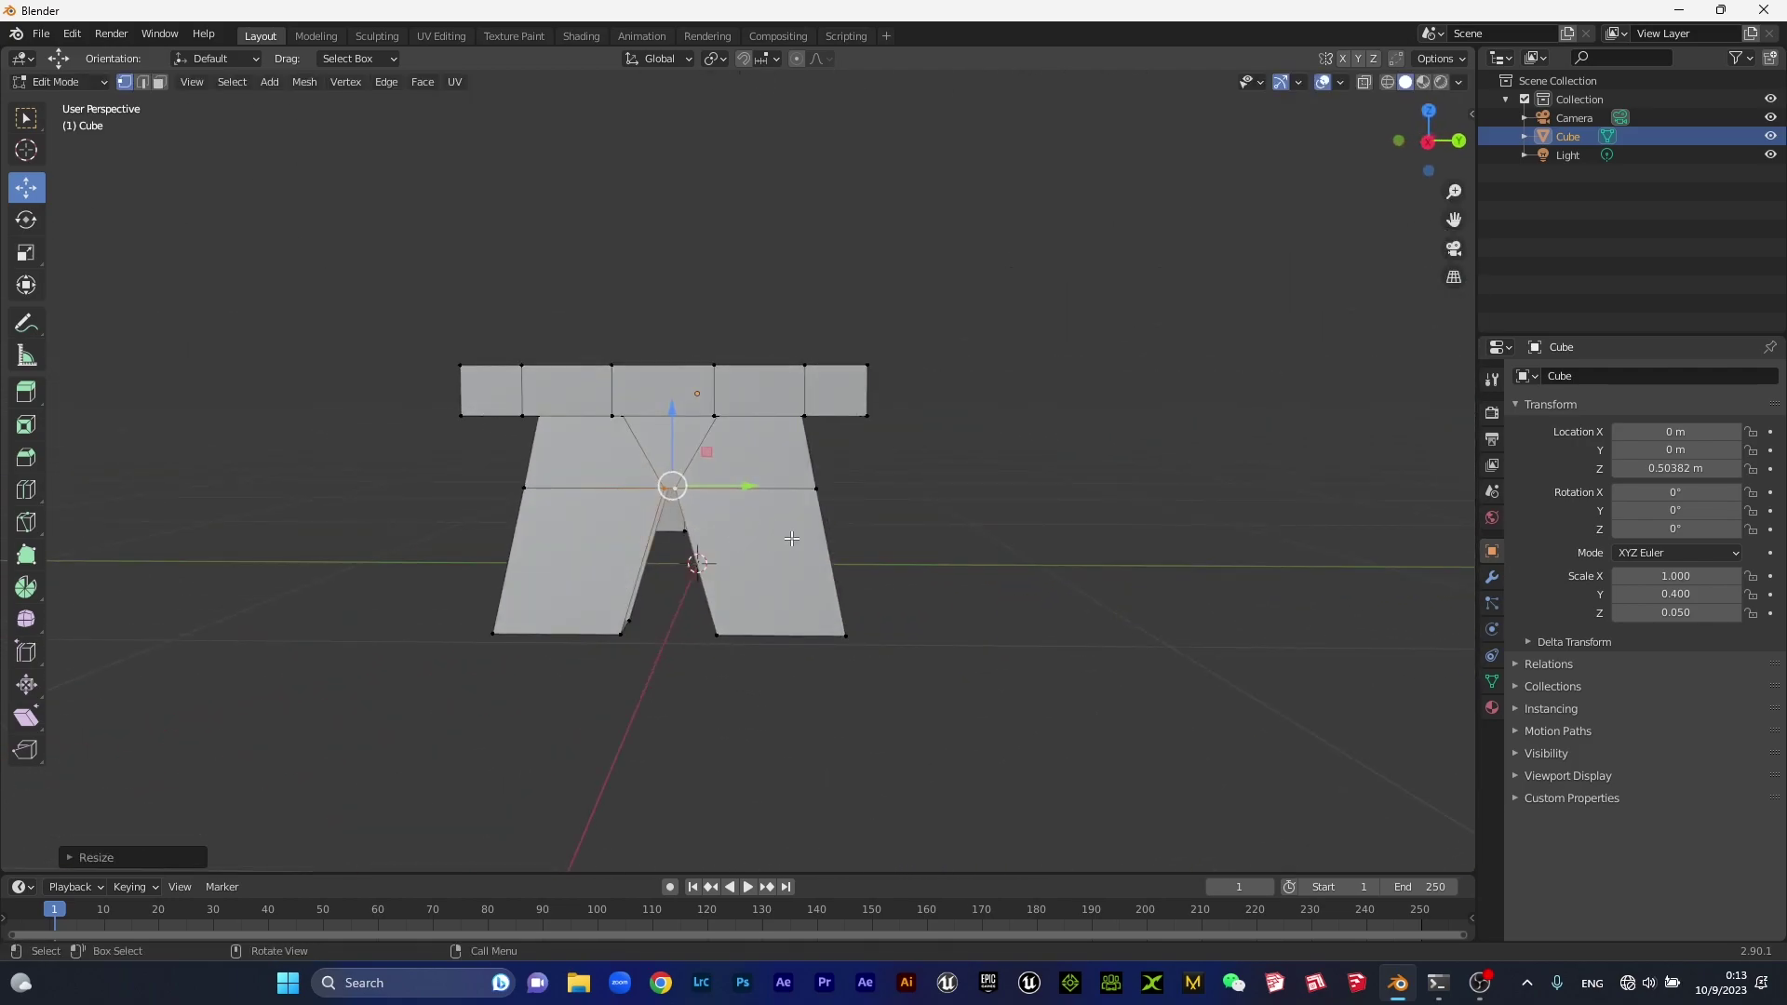
{"action": "key", "text": "Tab"}
{"action": "left_click", "coordinate": [870, 559]}
Orbit around the bench to inspect the tapered leg notch, then select the bench object.
{"action": "middle_click_drag", "start_coordinate": [886, 564], "coordinate": [922, 547]}
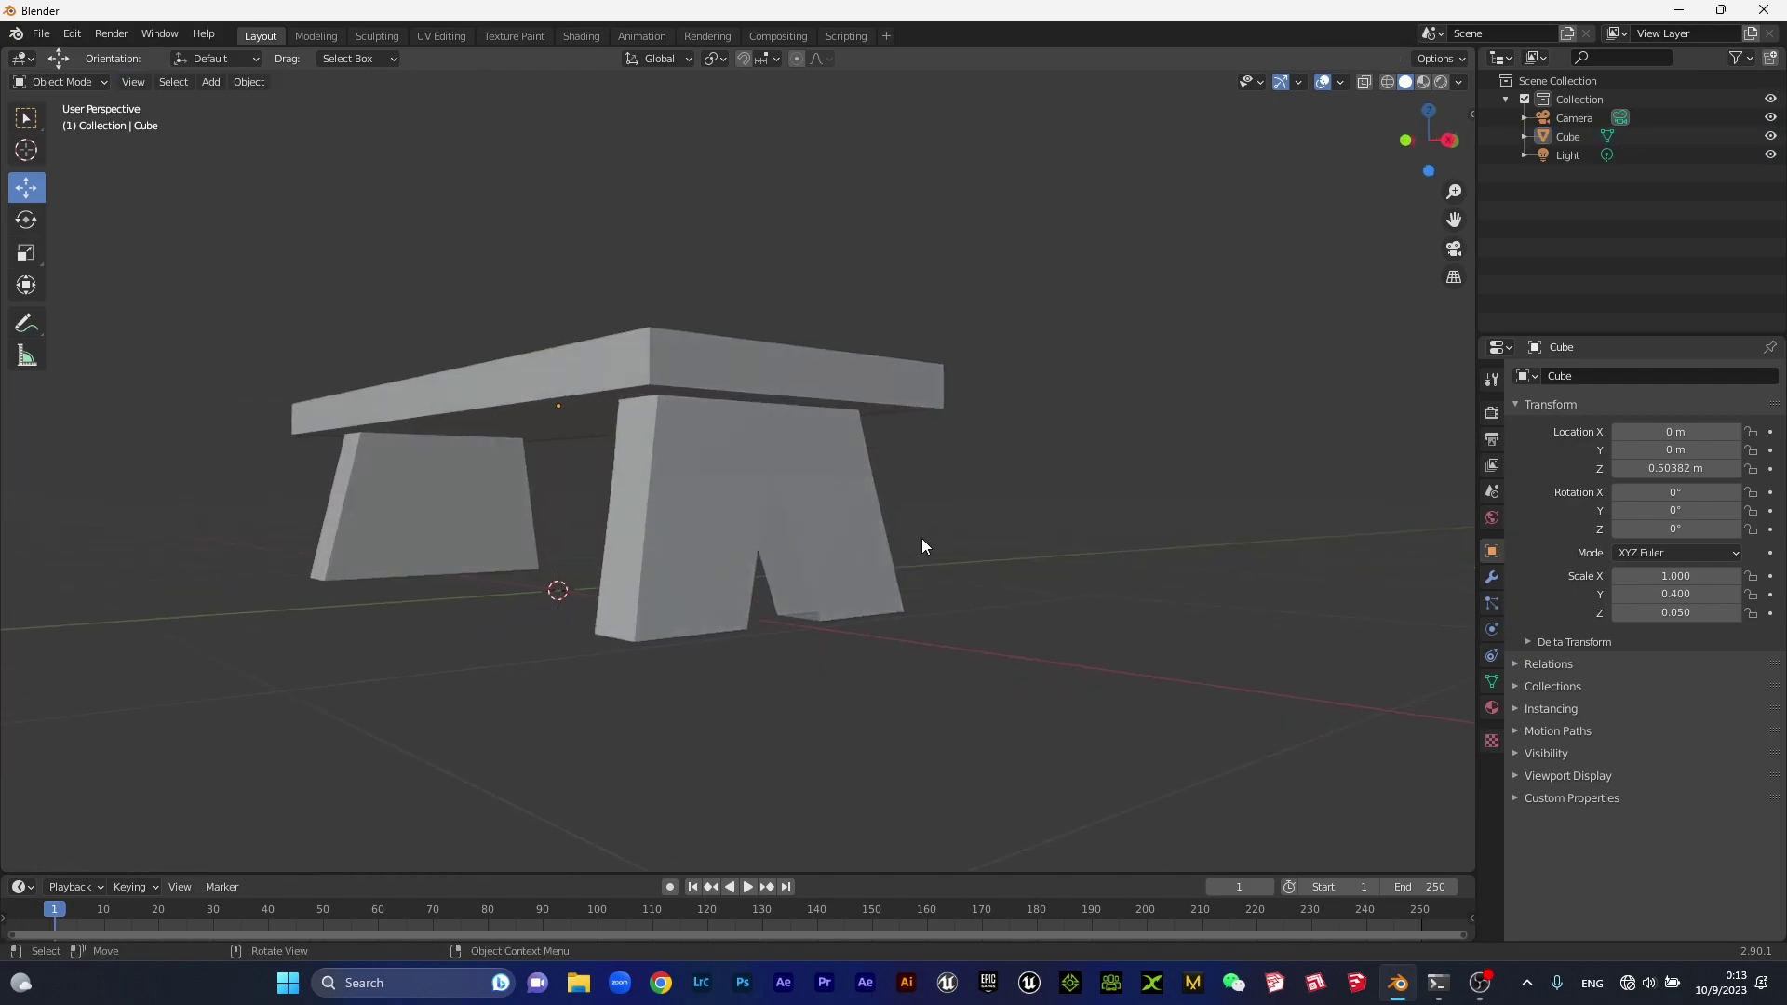
{"action": "scroll", "coordinate": [583, 547], "scroll_direction": "down", "scroll_amount": 3}
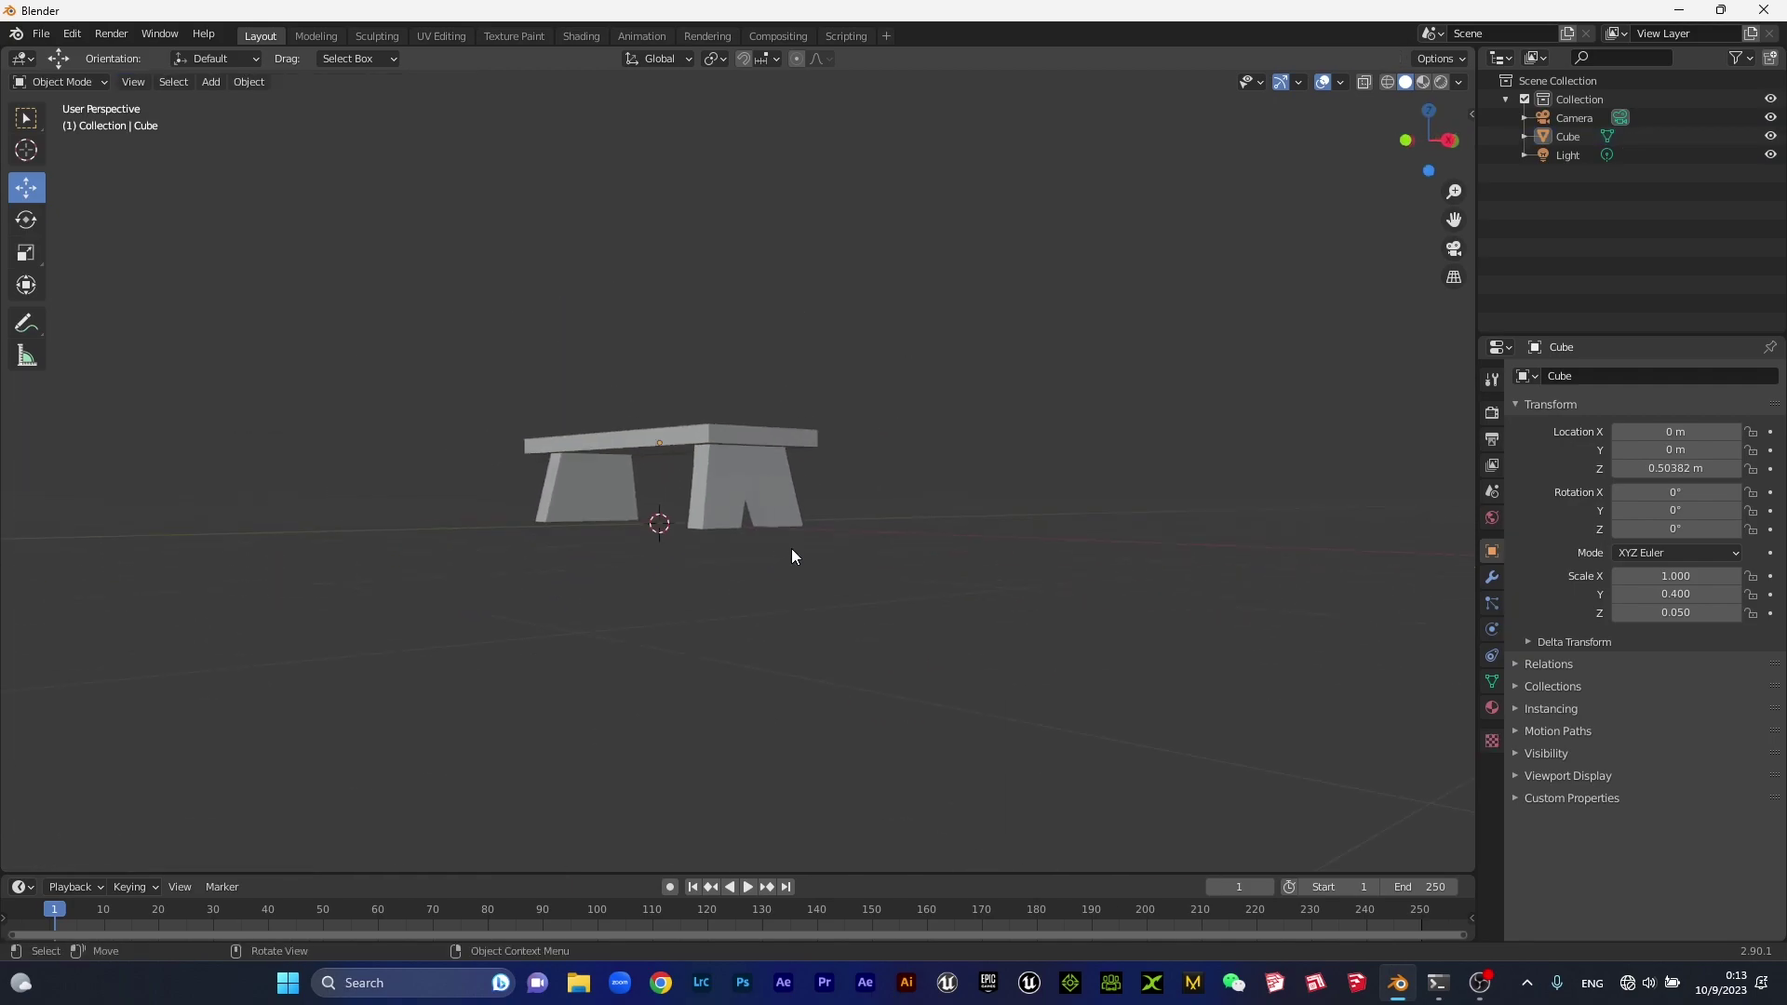
{"action": "mouse_move", "coordinate": [794, 555]}
{"action": "middle_mouse_down"}
{"action": "mouse_move", "coordinate": [618, 518]}
{"action": "mouse_move", "coordinate": [906, 567]}
{"action": "middle_mouse_up"}
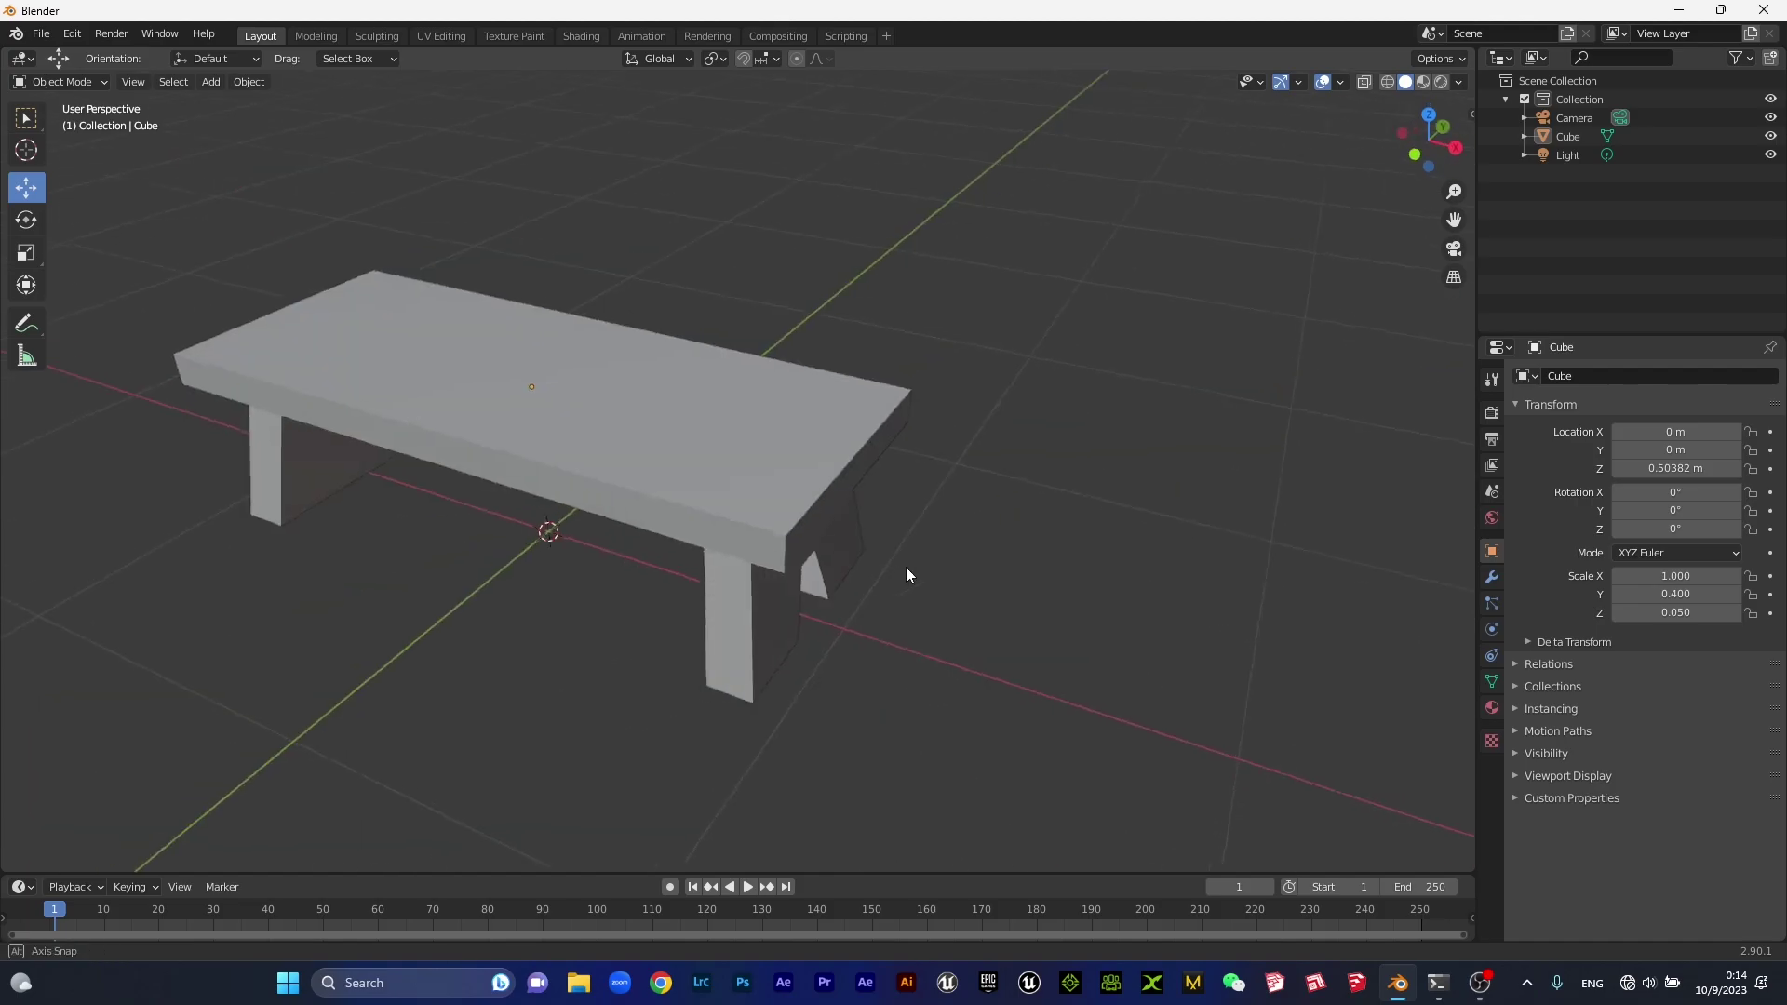
{"action": "mouse_move", "coordinate": [795, 501]}
{"action": "middle_mouse_down"}
{"action": "mouse_move", "coordinate": [711, 460]}
{"action": "mouse_move", "coordinate": [828, 517]}
{"action": "middle_mouse_up"}
{"action": "scroll", "coordinate": [826, 517], "scroll_direction": "up", "scroll_amount": 2}
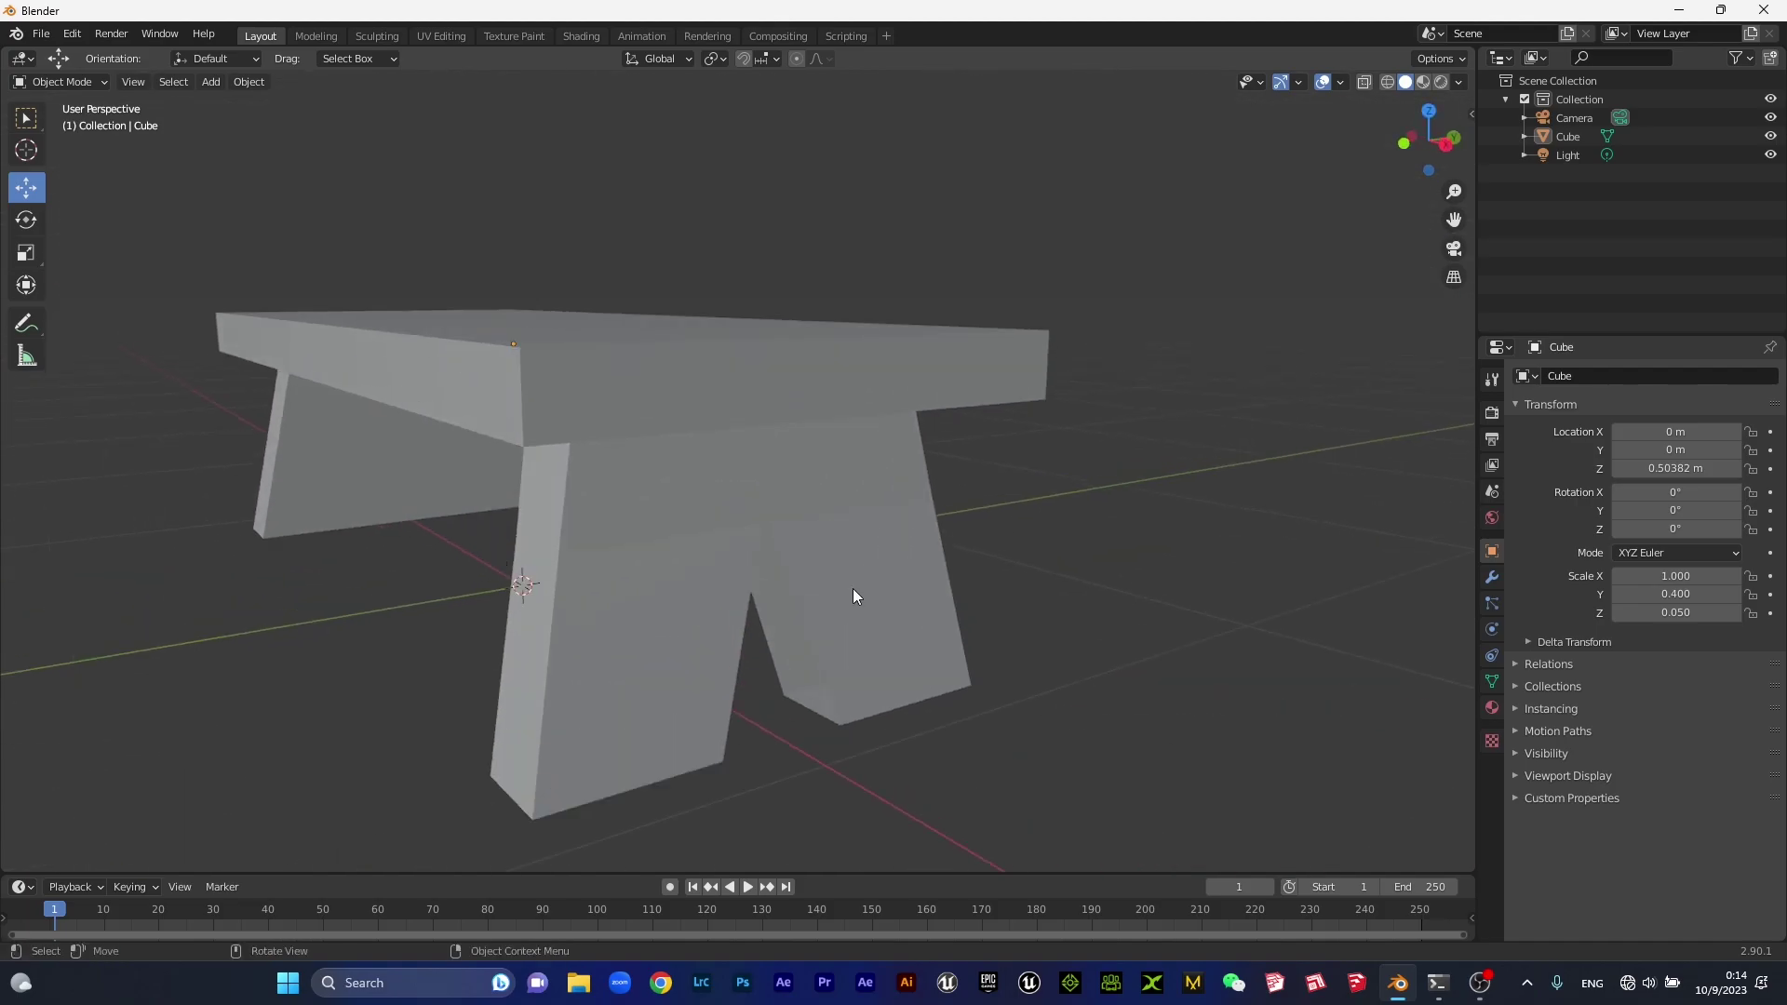
{"action": "left_click", "coordinate": [829, 622]}
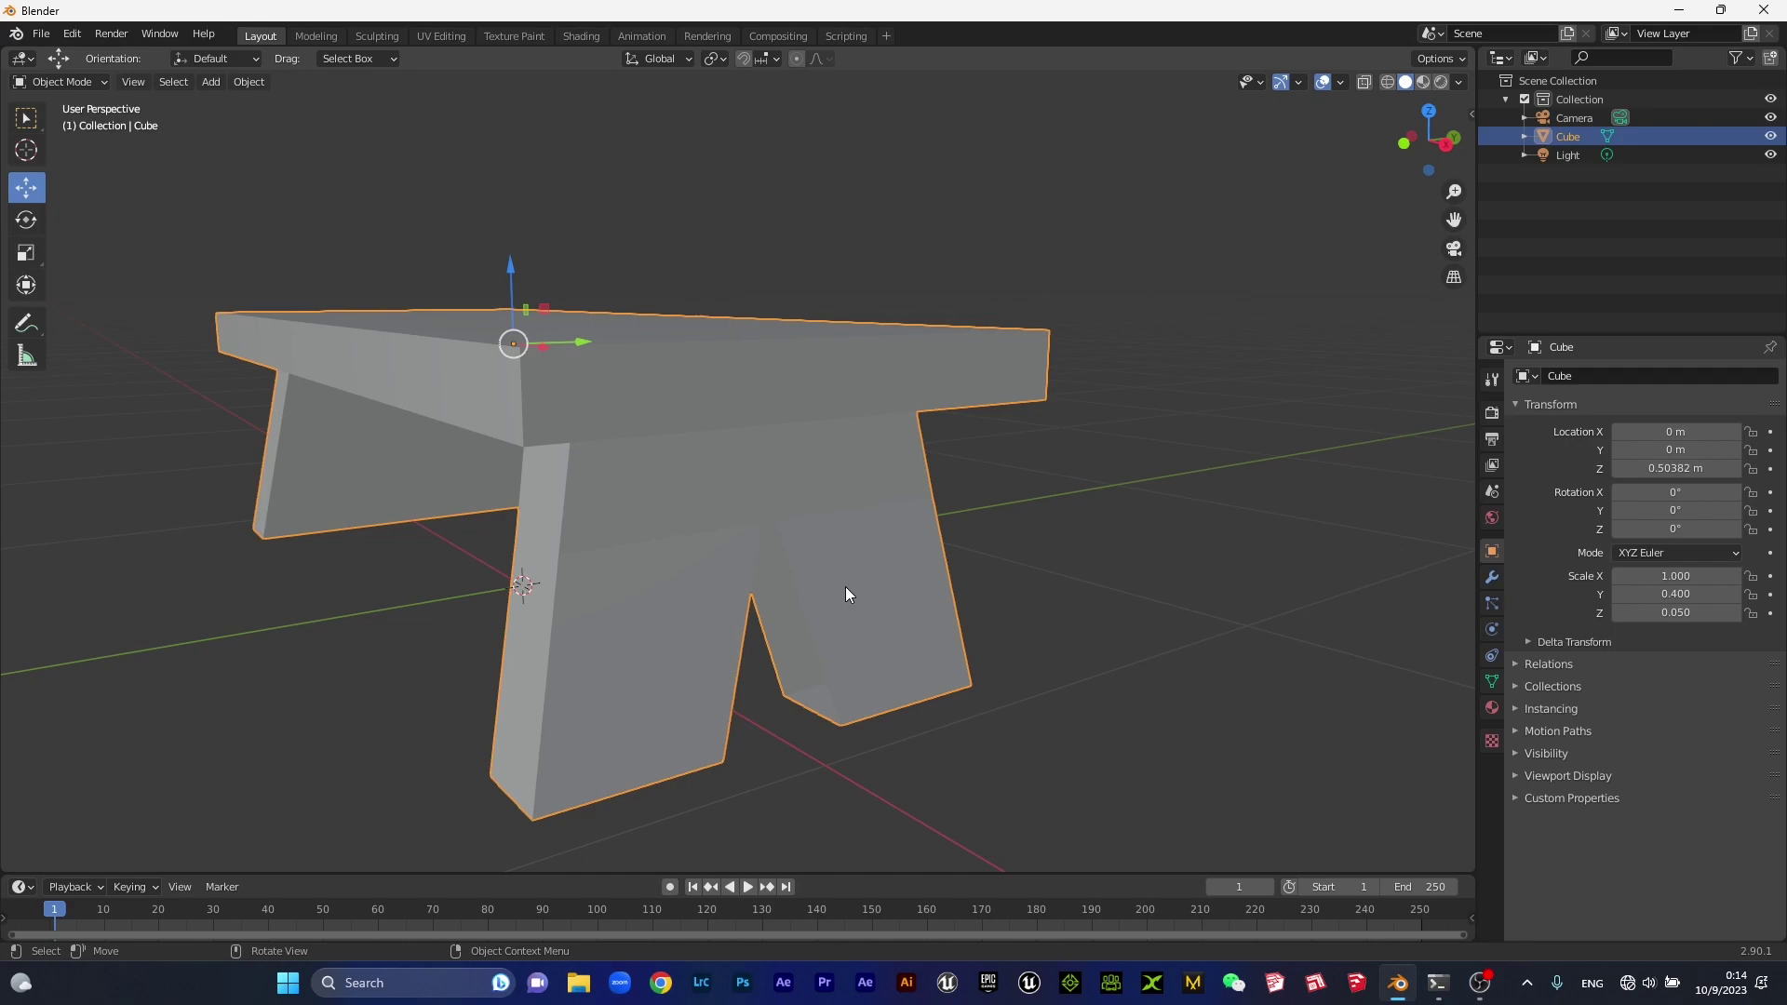
In Edit Mode with edge select, close the right leg's notch wall with New Face from Edges.
{"action": "key", "text": "Tab"}
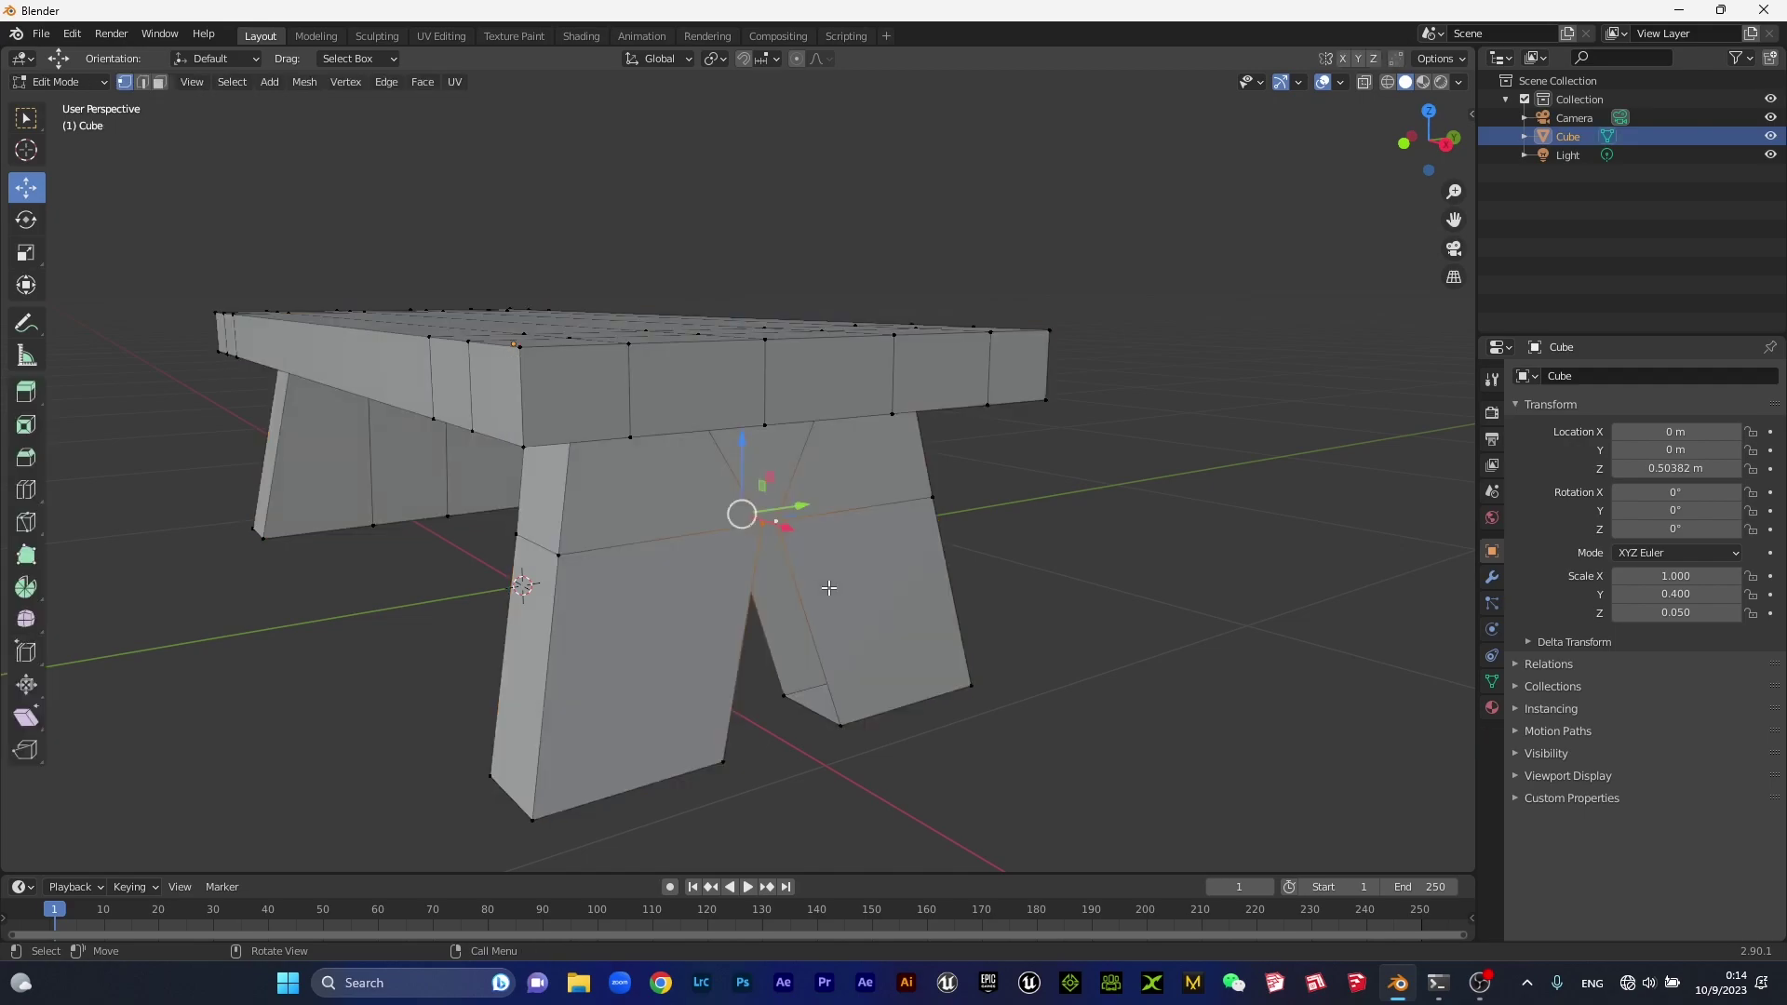
{"action": "left_click", "coordinate": [141, 82]}
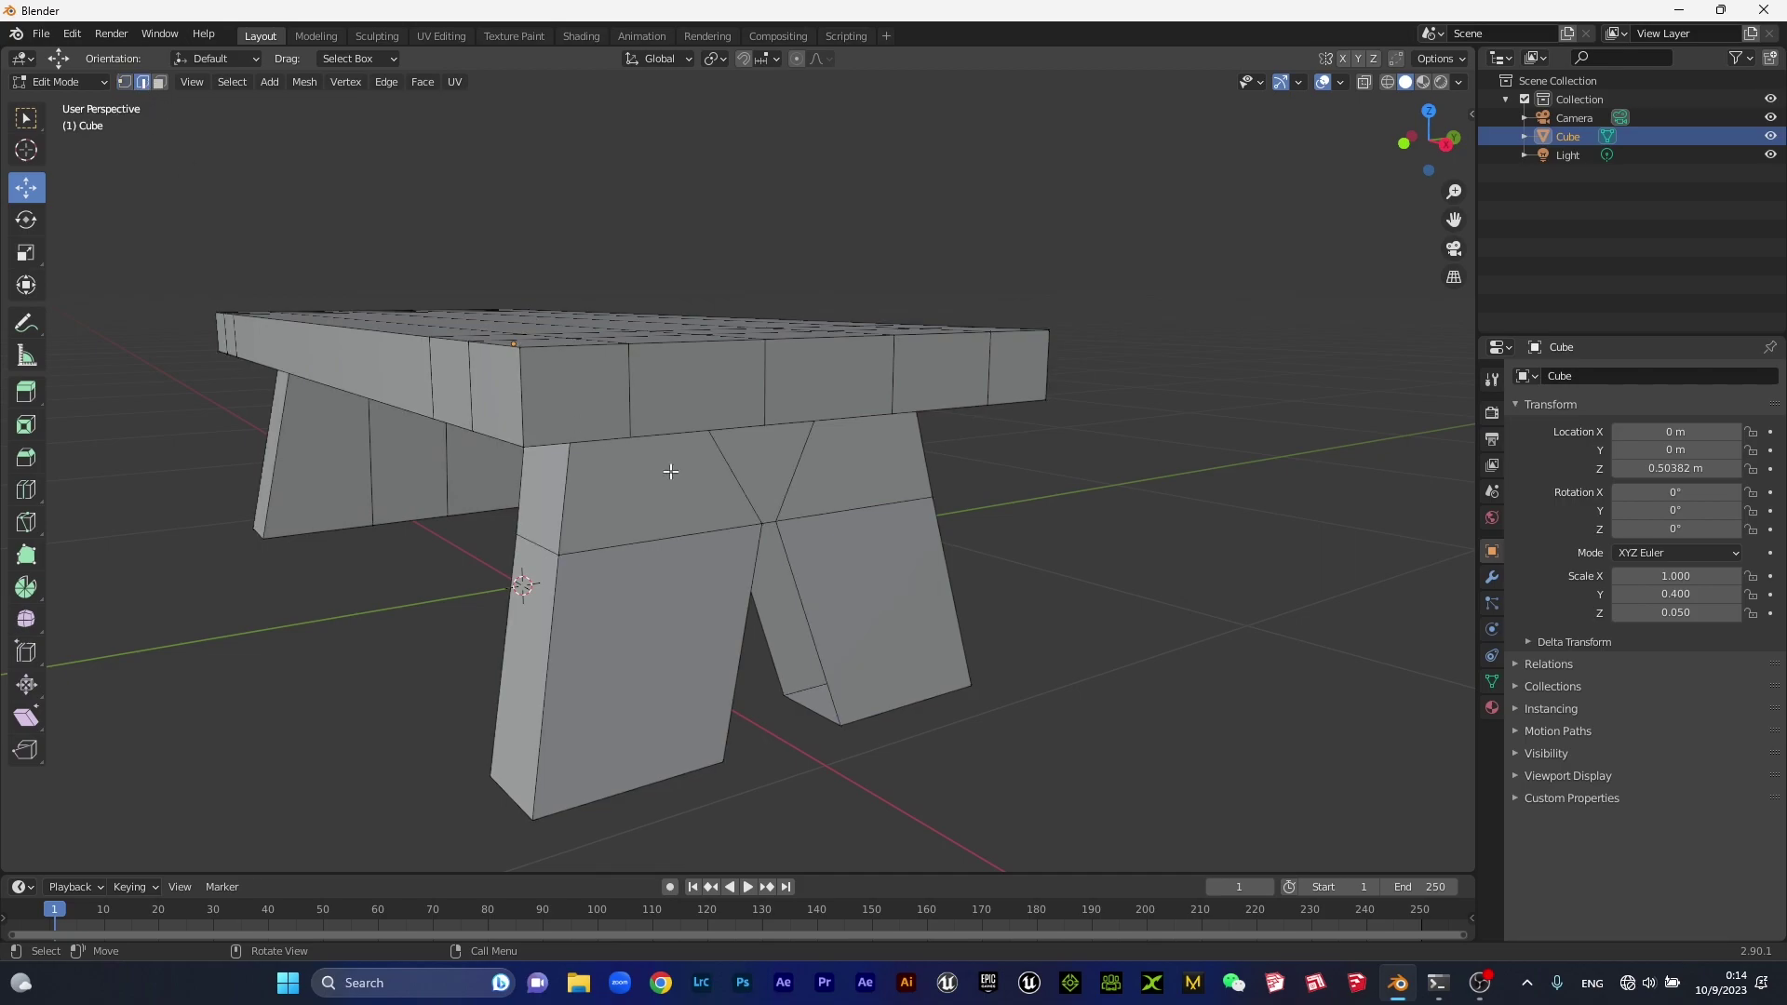
{"action": "left_click", "coordinate": [806, 633]}
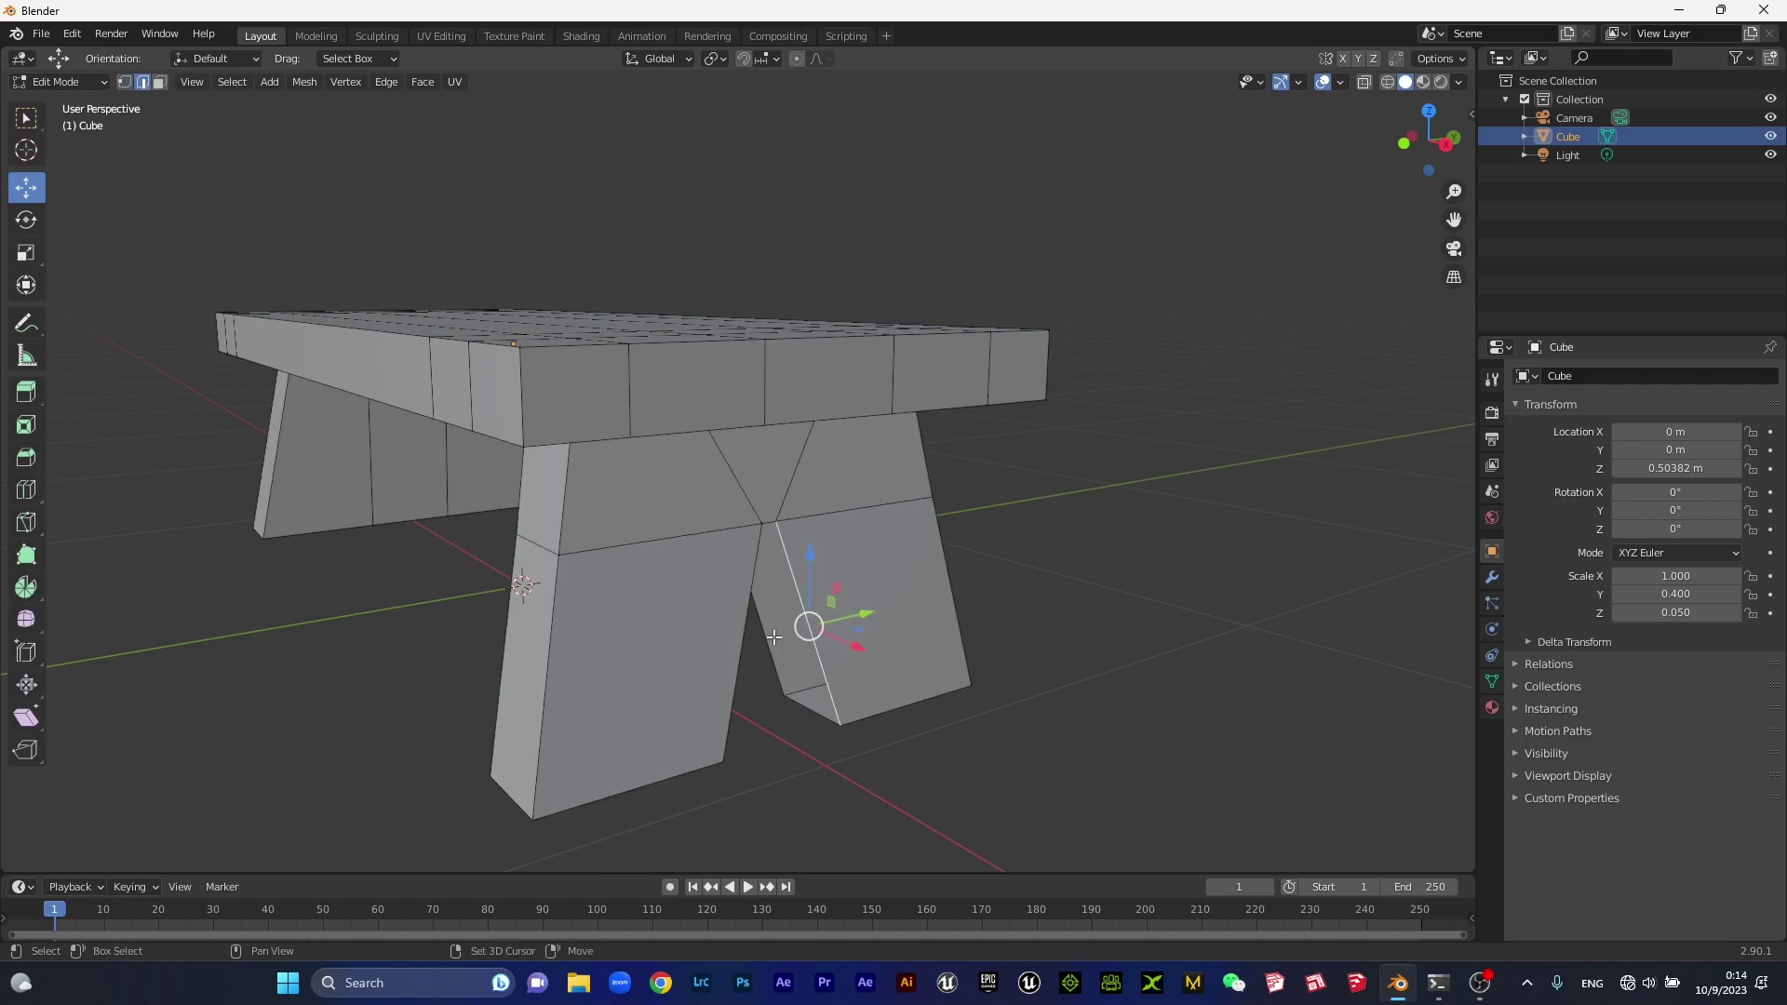
{"action": "middle_click_drag", "start_coordinate": [774, 637], "coordinate": [759, 592]}
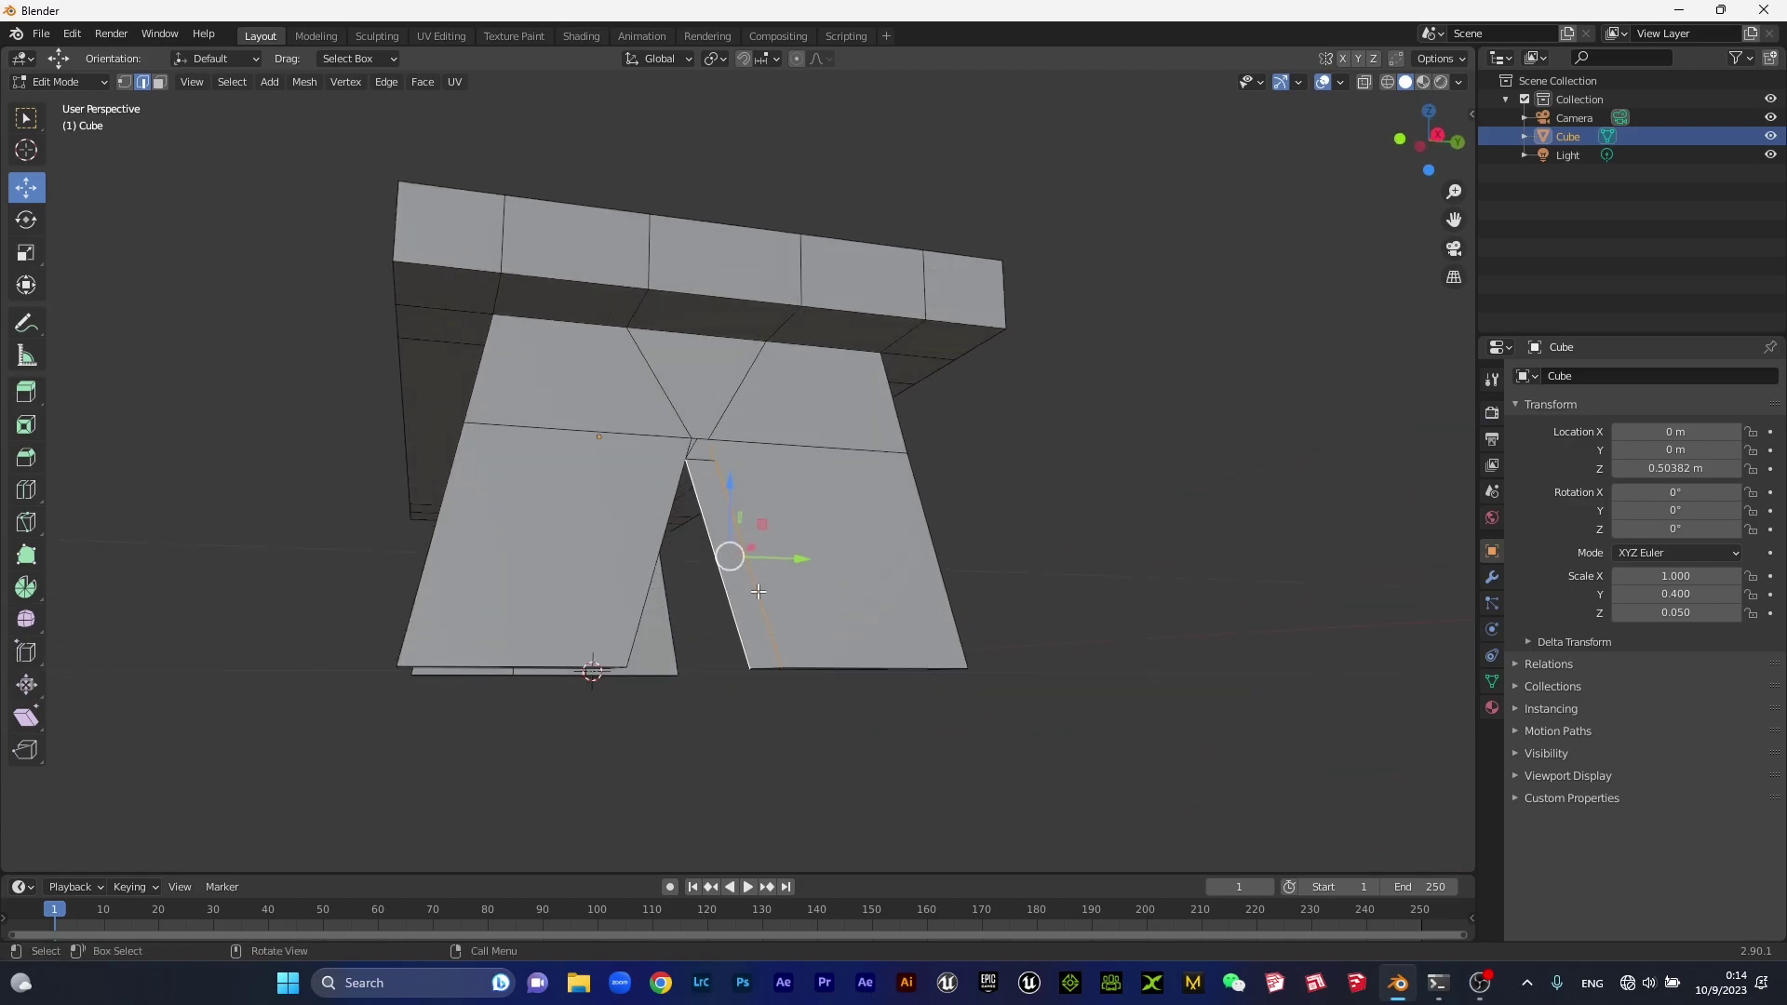
{"action": "right_click", "coordinate": [759, 592]}
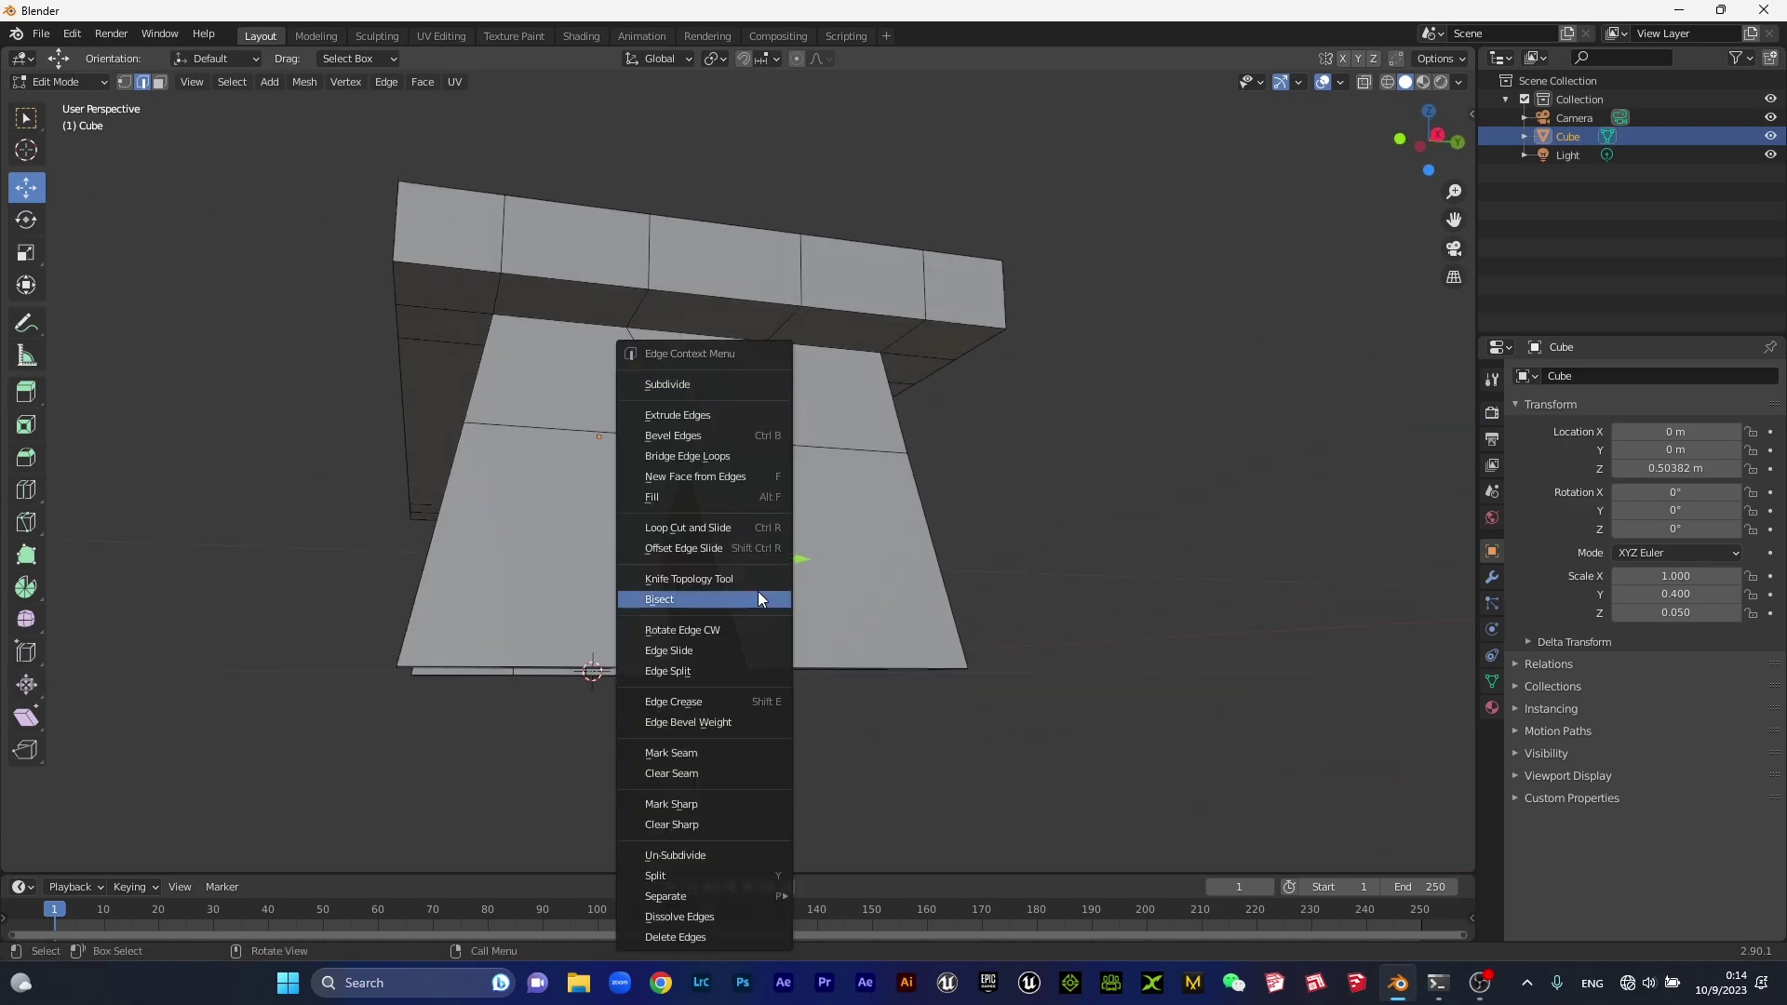
{"action": "left_click", "coordinate": [689, 473]}
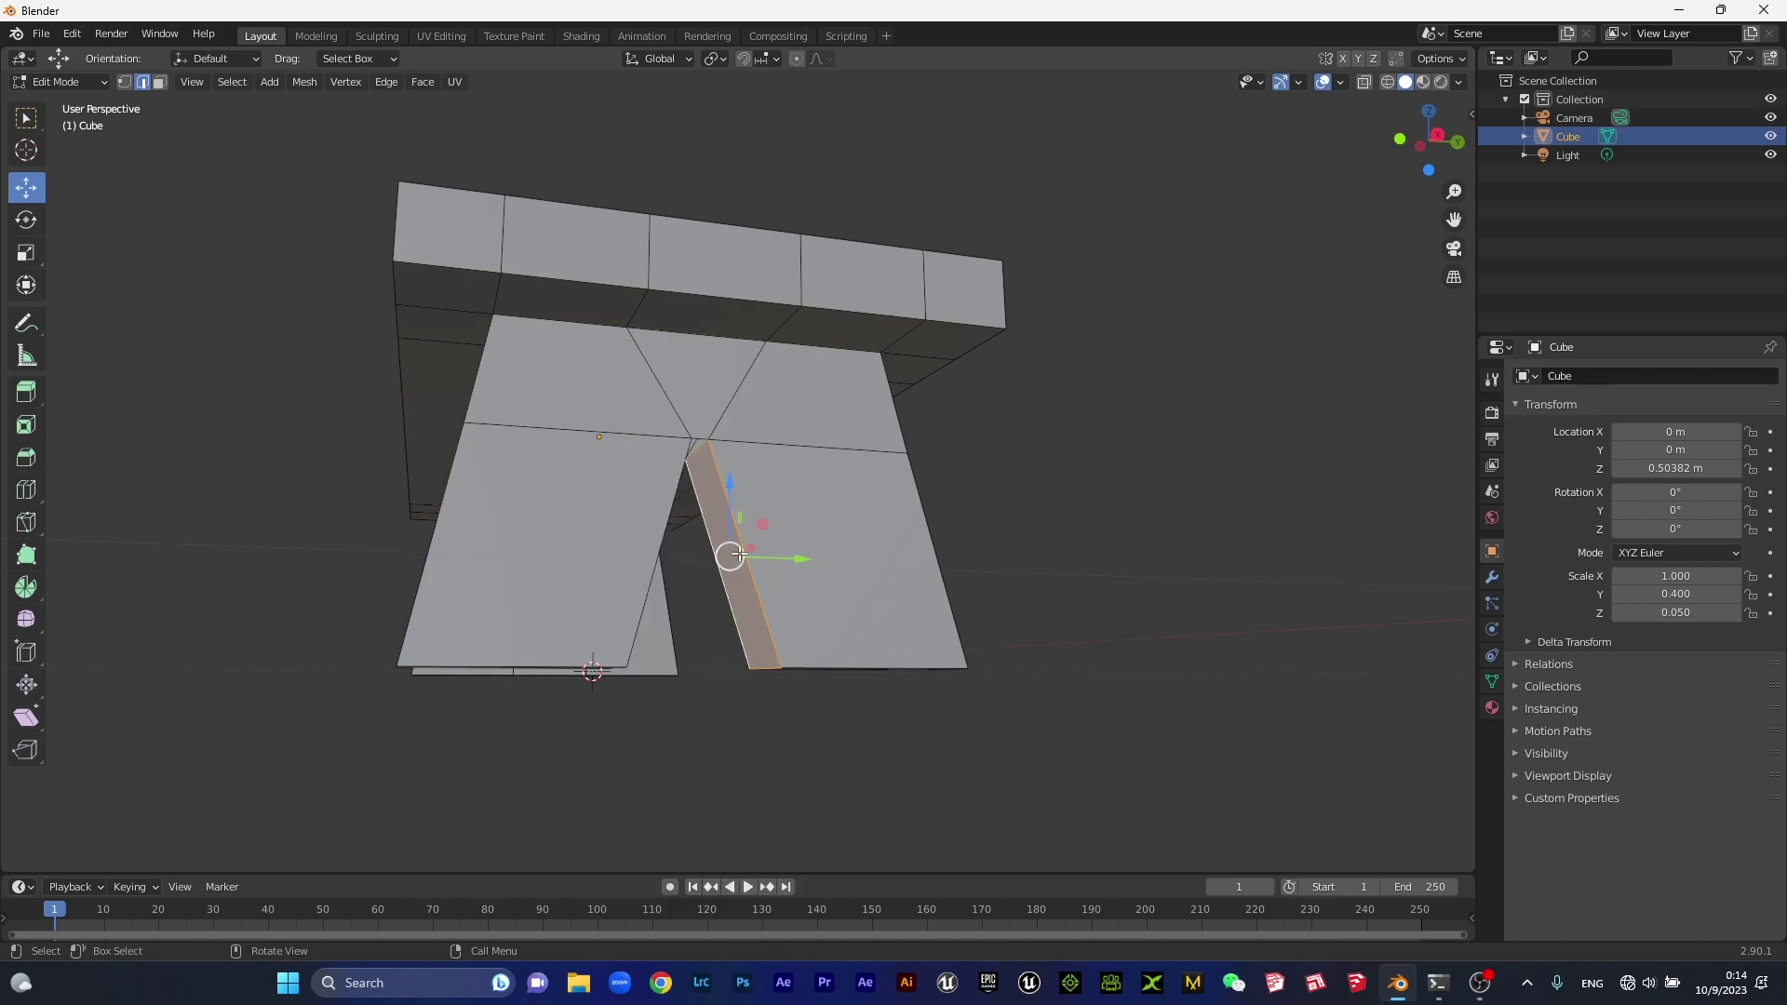
Close the left leg's notch wall with a new face from its two edges.
{"action": "middle_click_drag", "start_coordinate": [729, 641], "coordinate": [559, 619]}
{"action": "left_click", "coordinate": [519, 586]}
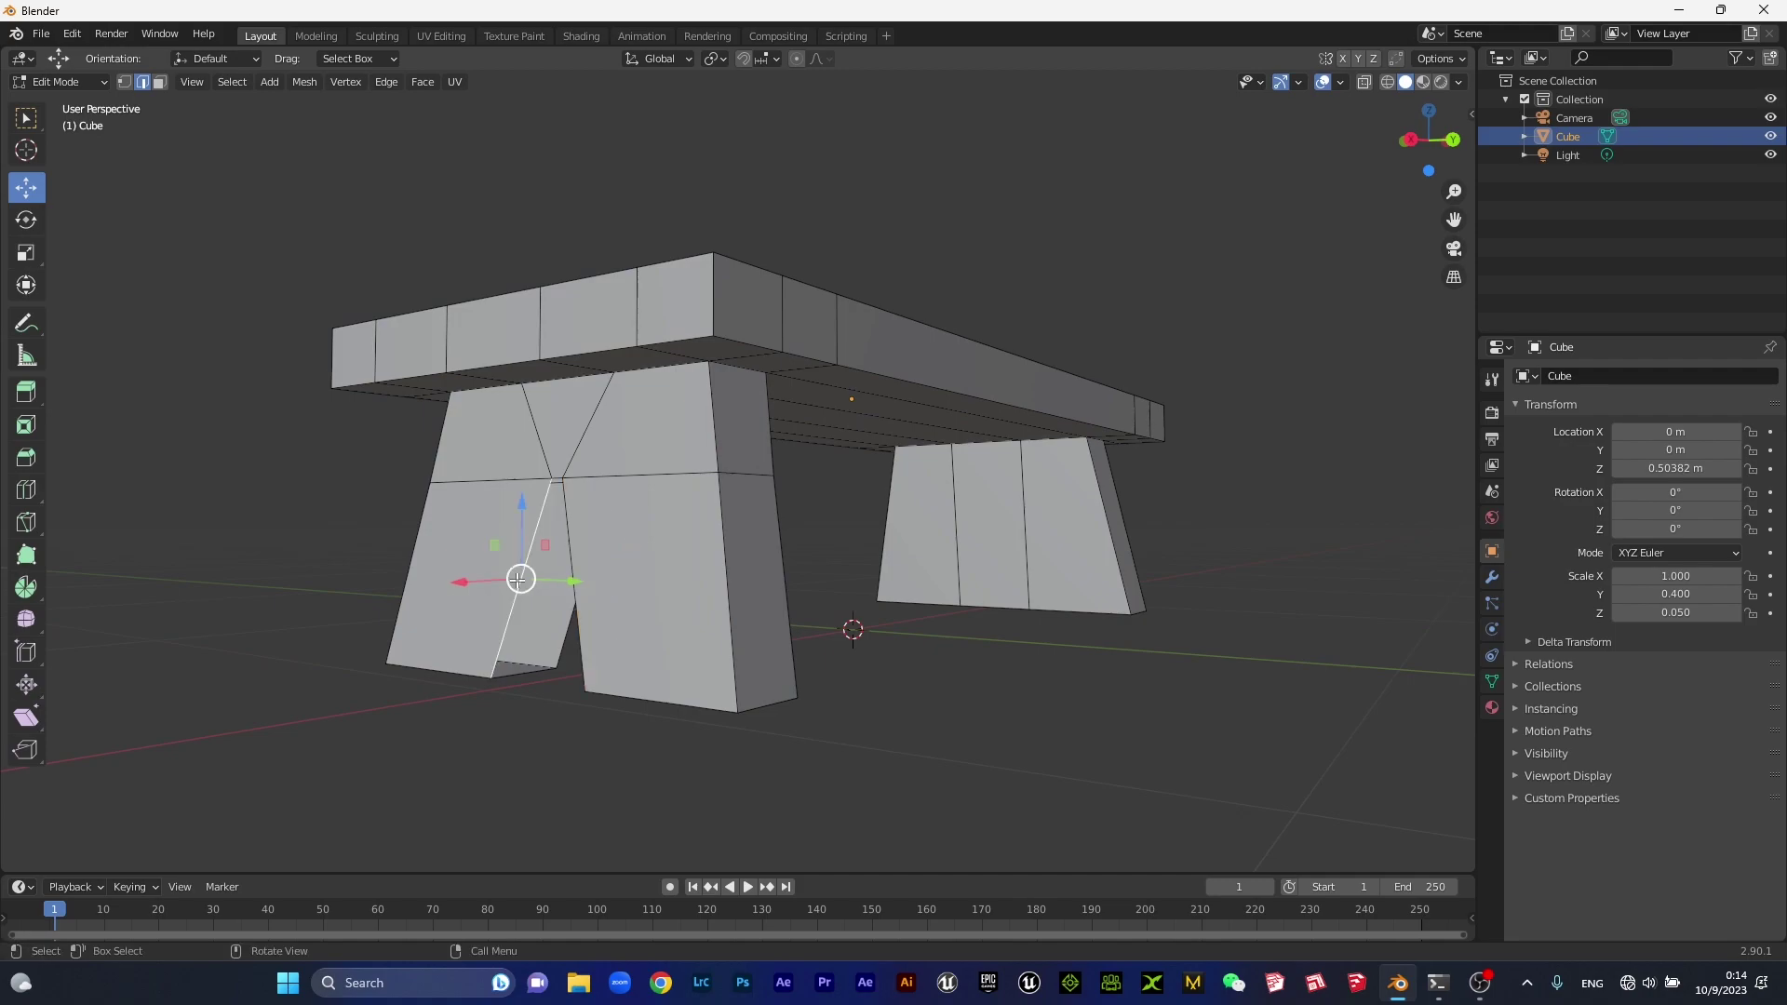
{"action": "left_click", "coordinate": [561, 638], "text": "shift"}
{"action": "right_click", "coordinate": [561, 639]}
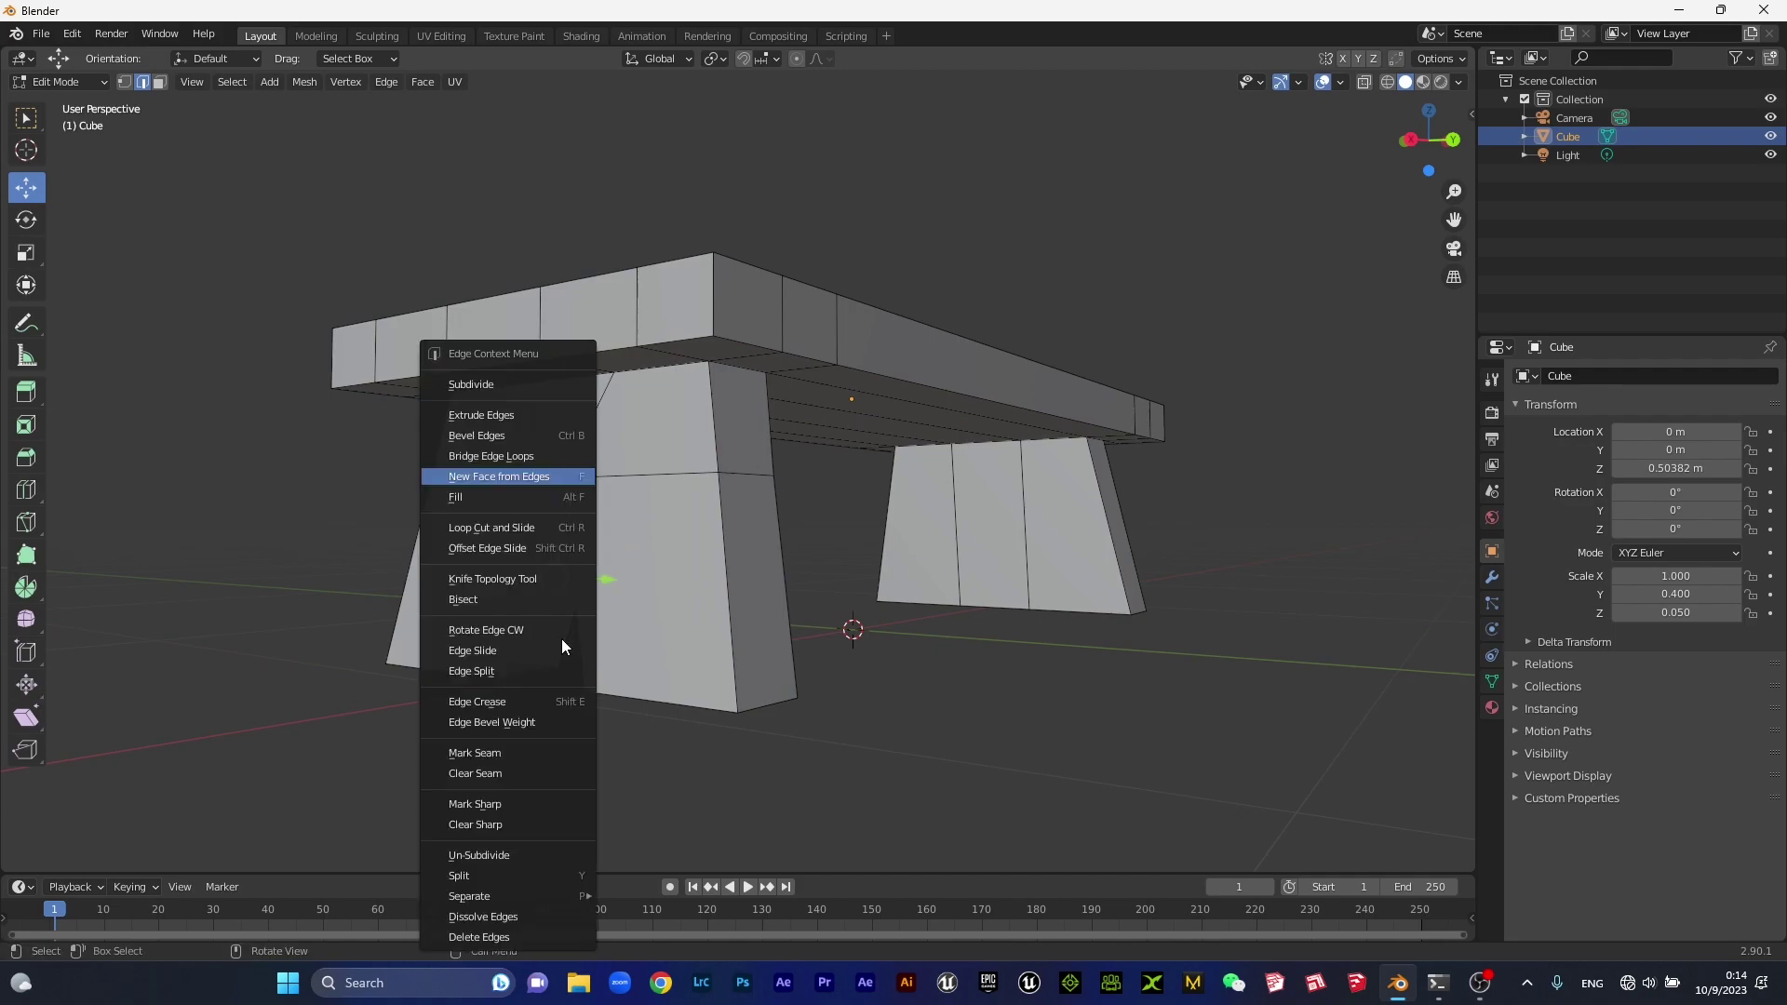
{"action": "left_click", "coordinate": [515, 474]}
{"action": "left_click", "coordinate": [353, 536]}
{"action": "middle_click_drag", "start_coordinate": [279, 538], "coordinate": [521, 579]}
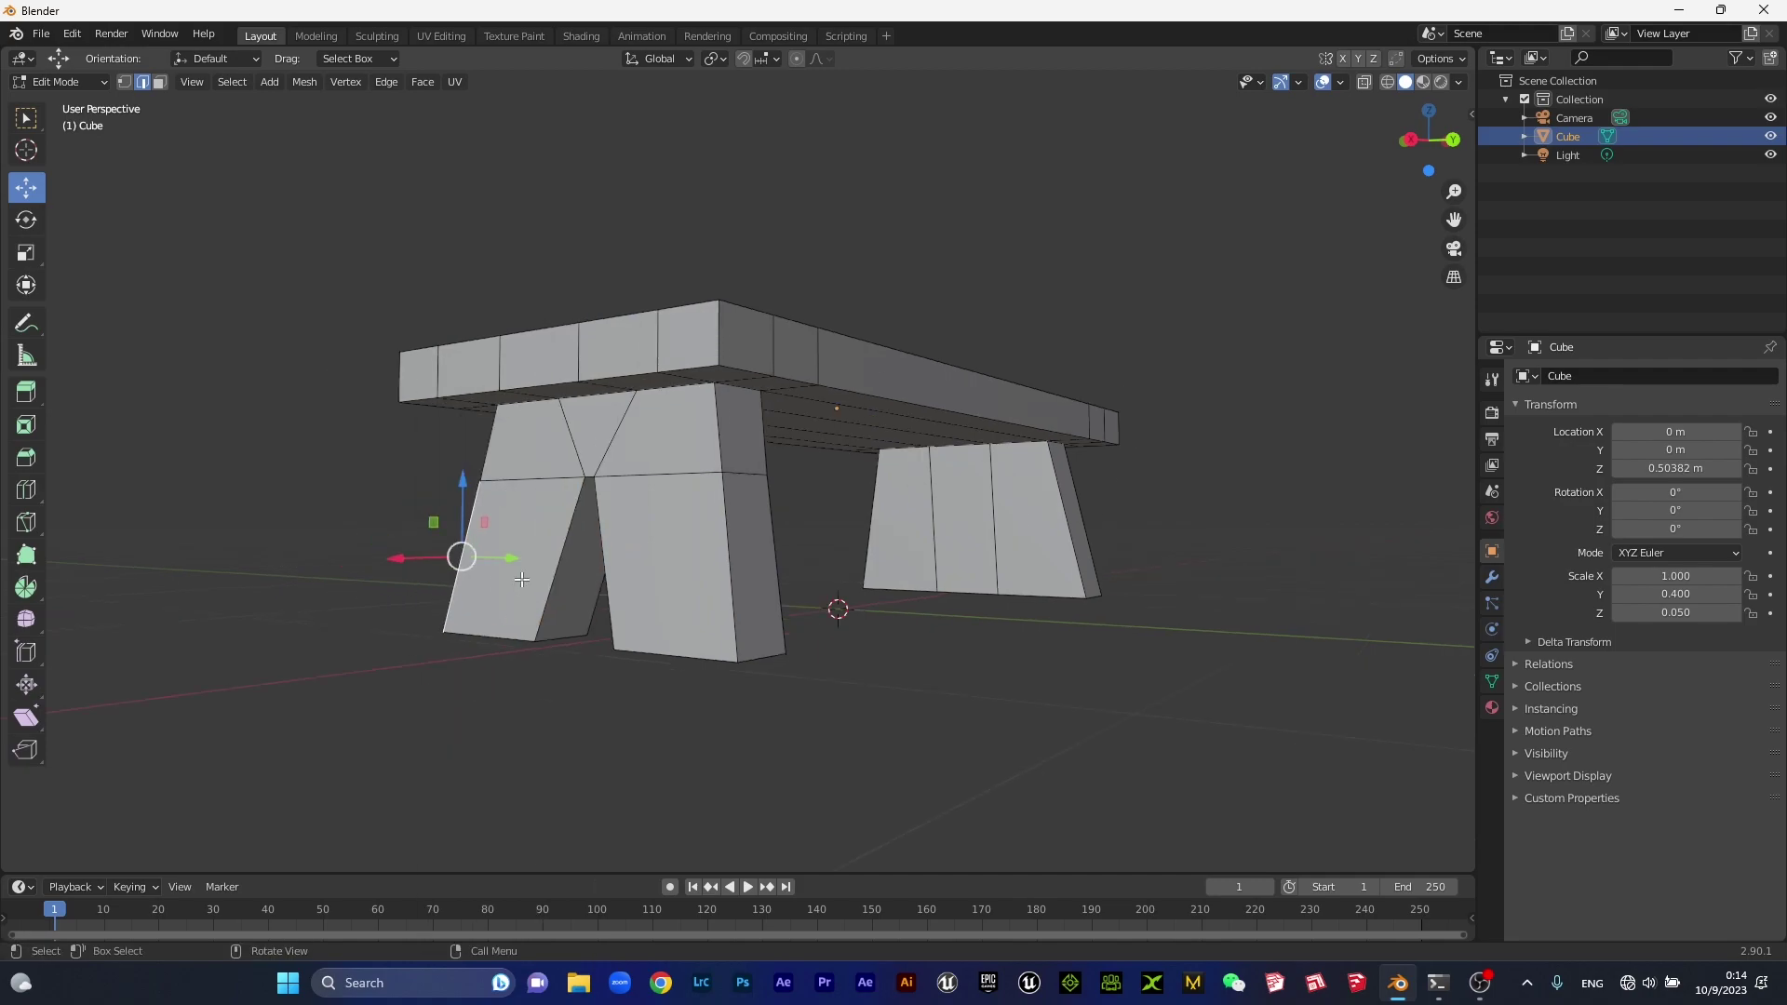
Leave Edit Mode, inspect under the tabletop, then reselect the bench and re-enter Edit Mode.
{"action": "key", "text": "Tab"}
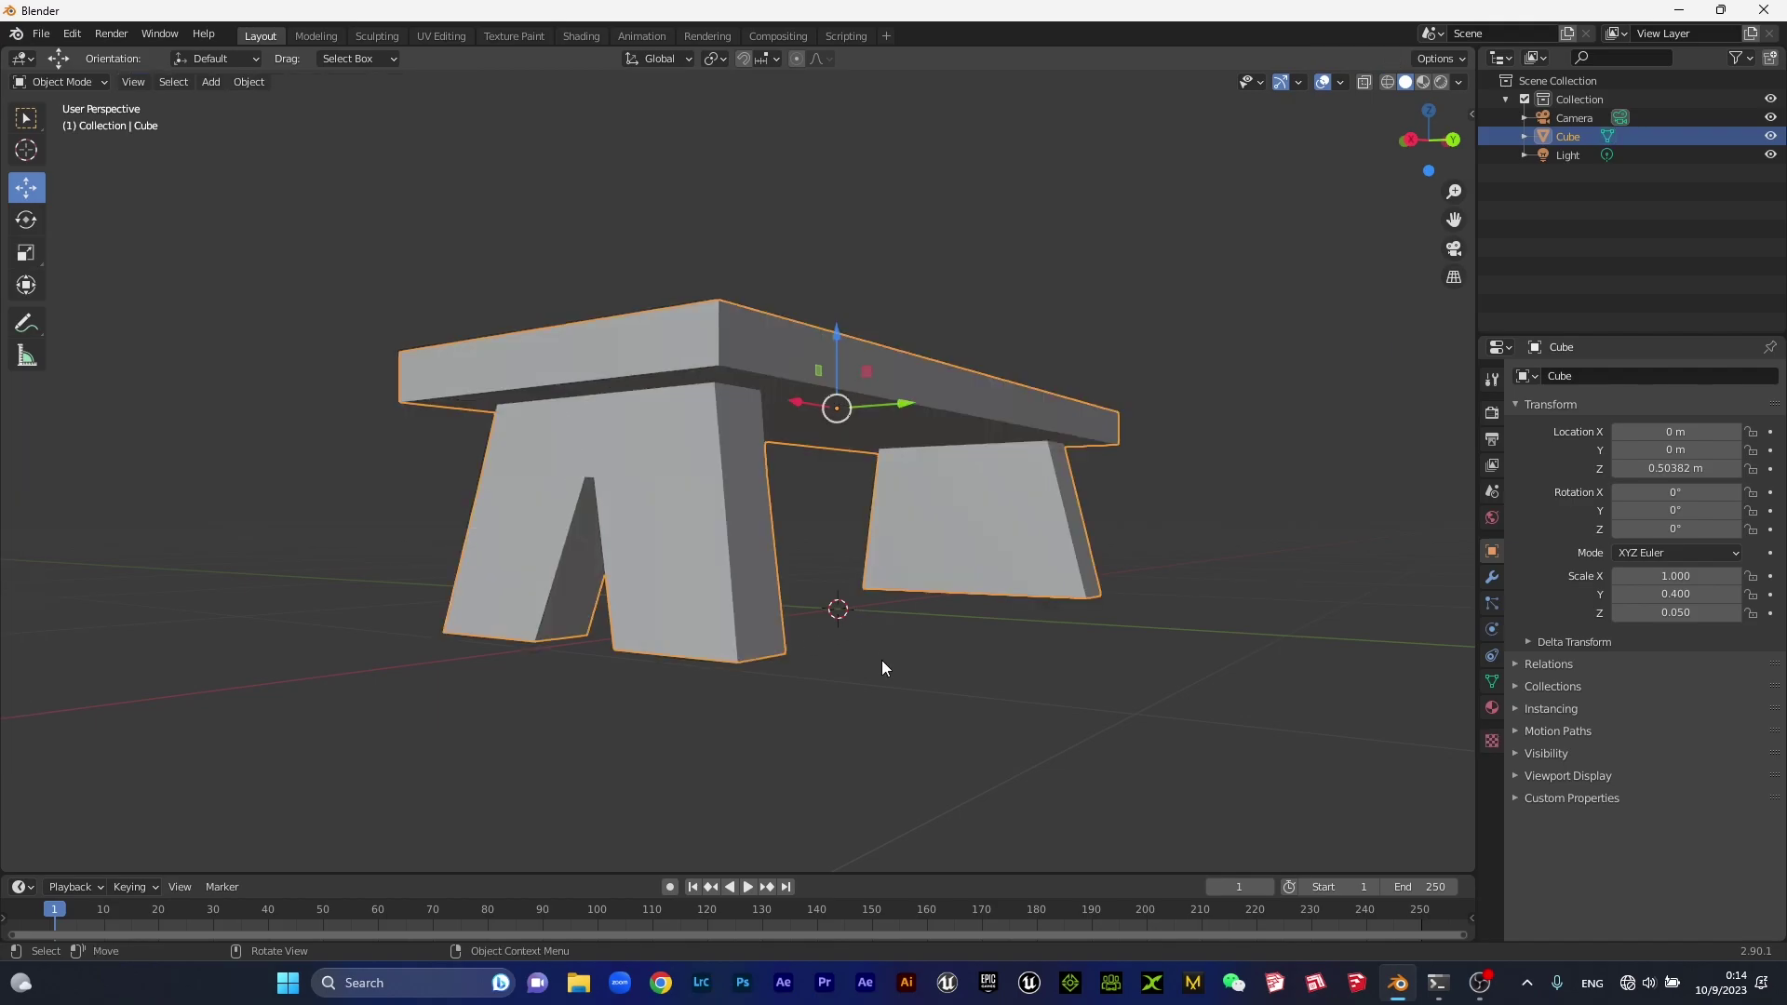
{"action": "left_click", "coordinate": [551, 673]}
{"action": "mouse_move", "coordinate": [551, 673]}
{"action": "middle_mouse_down"}
{"action": "mouse_move", "coordinate": [645, 603]}
{"action": "mouse_move", "coordinate": [1078, 527]}
{"action": "mouse_move", "coordinate": [1156, 624]}
{"action": "middle_mouse_up"}
{"action": "scroll", "coordinate": [644, 603], "scroll_direction": "up", "scroll_amount": 4}
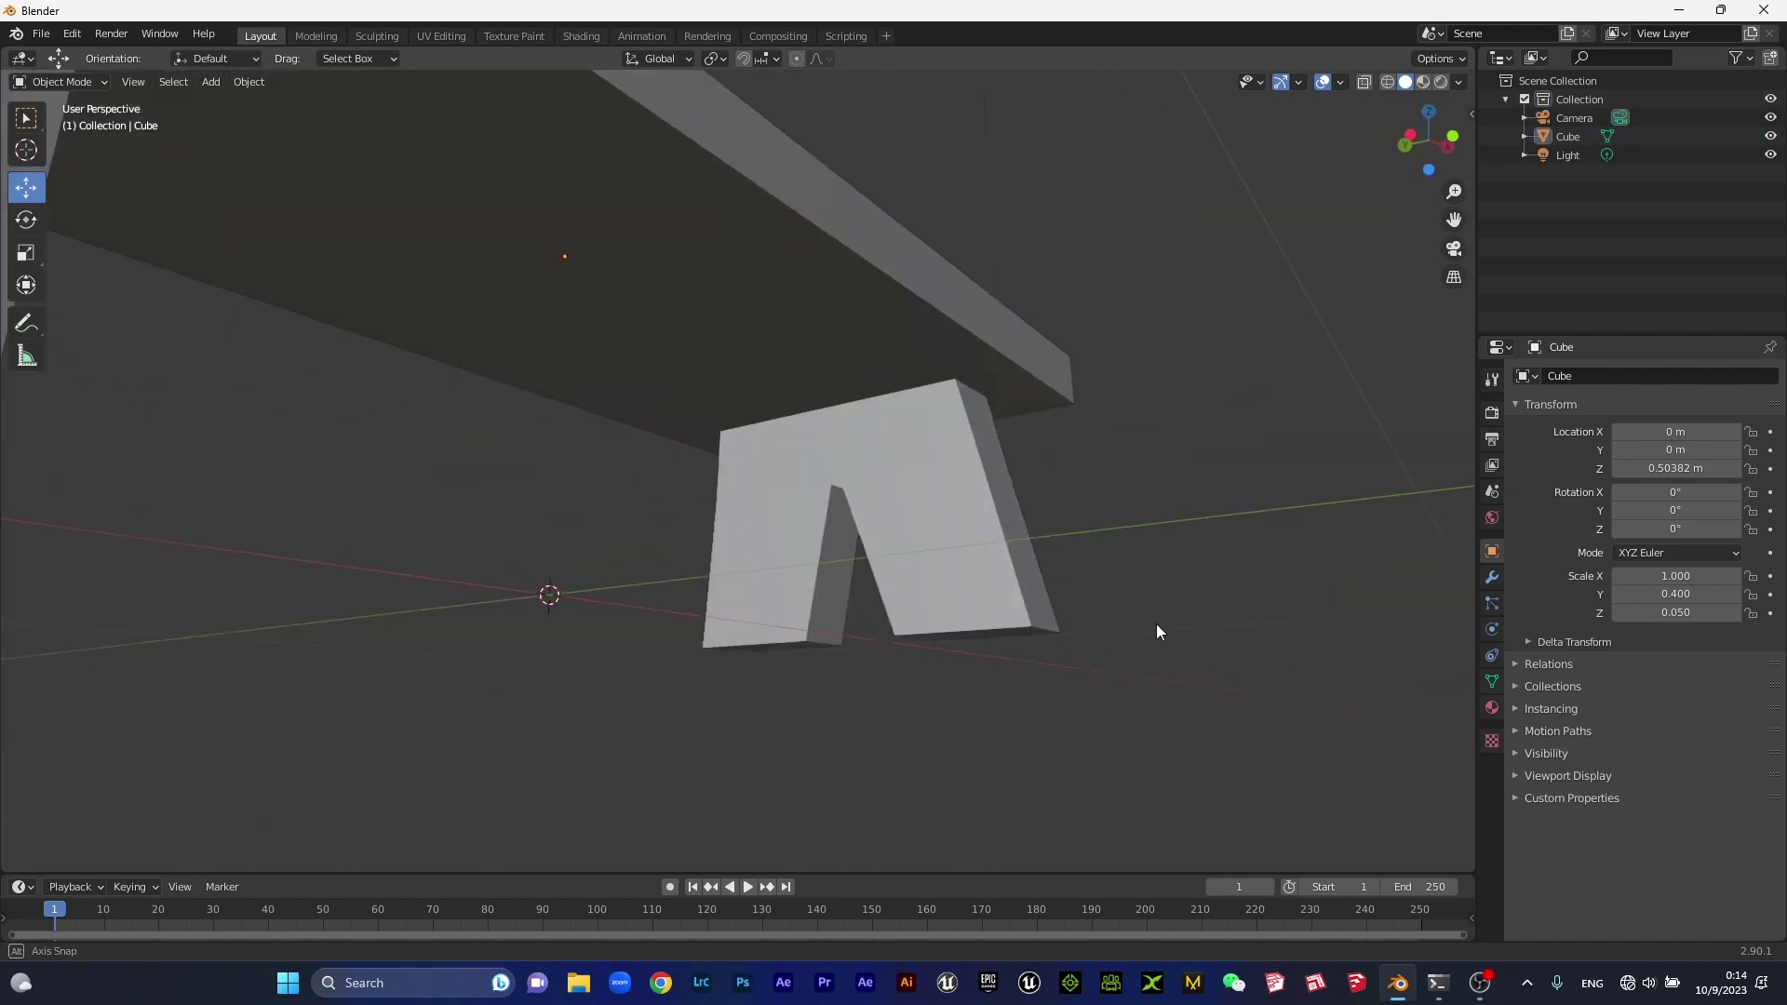
{"action": "left_click", "coordinate": [1568, 136]}
{"action": "key", "text": "Tab"}
Check the bench from the front and both side orthographic views.
{"action": "key", "text": "KP_1"}
{"action": "mouse_move", "coordinate": [708, 521]}
{"action": "middle_mouse_down"}
{"action": "mouse_move", "coordinate": [451, 523]}
{"action": "mouse_move", "coordinate": [774, 506]}
{"action": "mouse_move", "coordinate": [923, 584]}
{"action": "middle_mouse_up"}
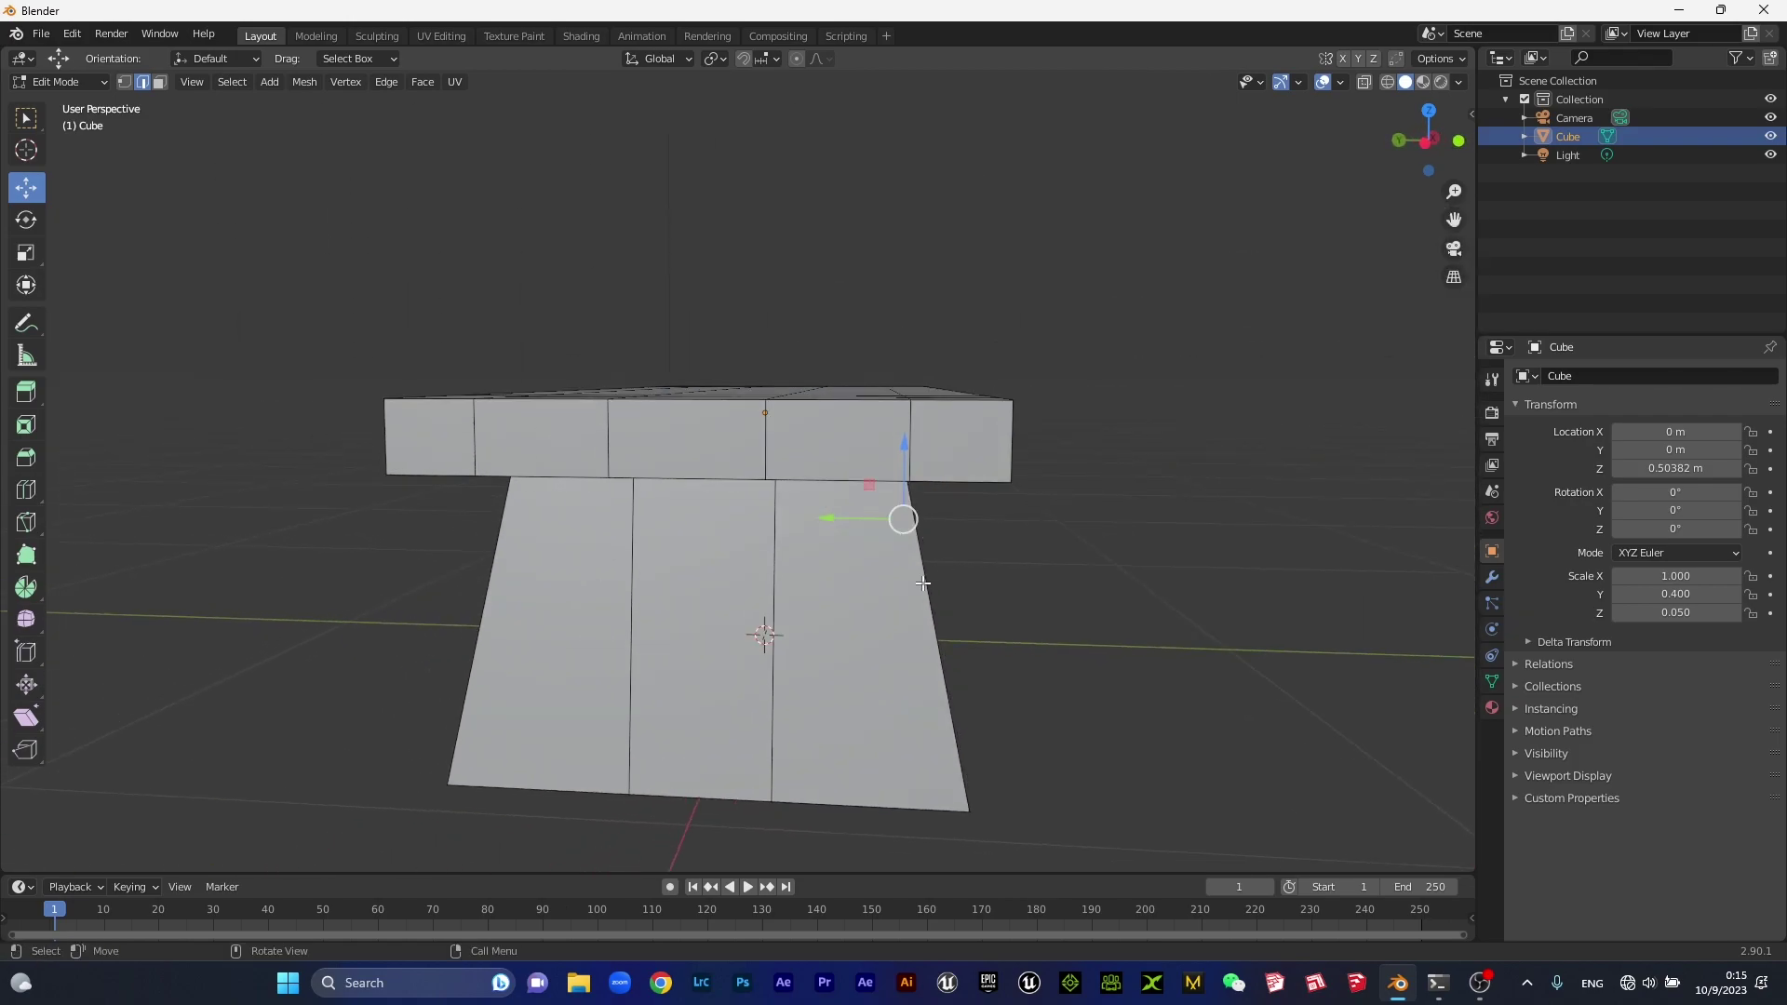
{"action": "key", "text": "KP_3"}
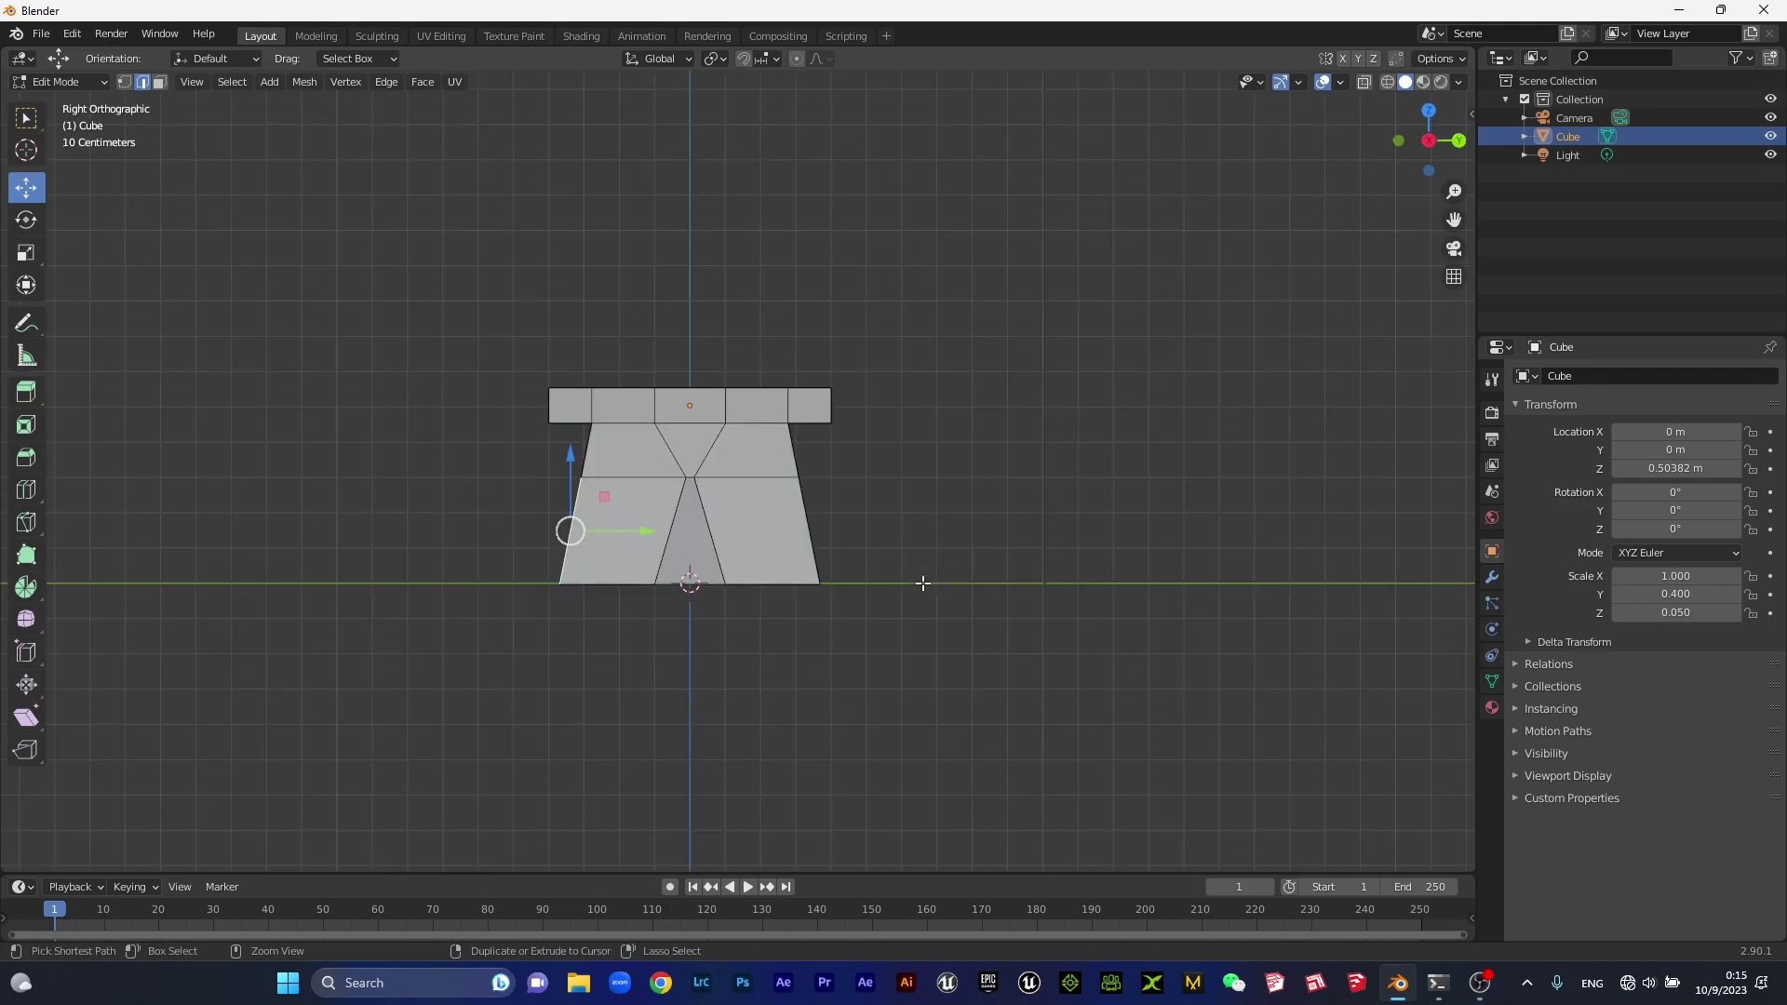
{"action": "key", "text": "ctrl+KP_3"}
{"action": "scroll", "coordinate": [929, 575], "scroll_direction": "up", "scroll_amount": 3}
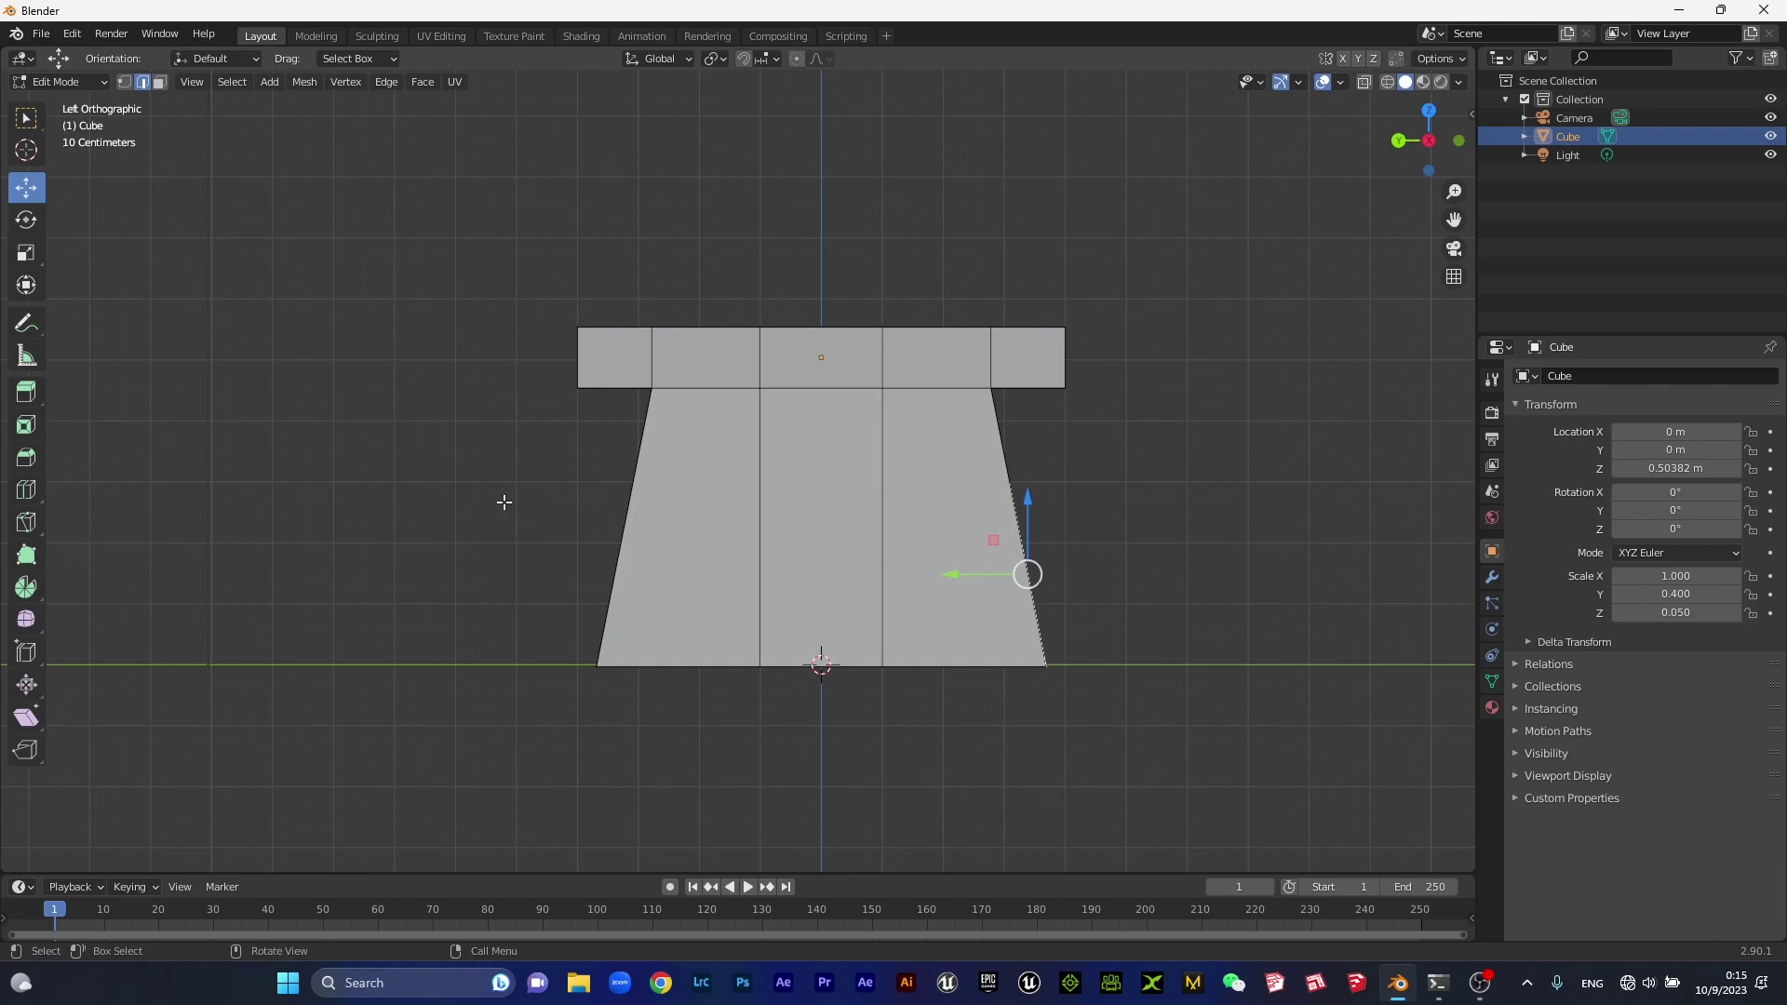
{"action": "middle_click_drag", "start_coordinate": [583, 555], "coordinate": [673, 564]}
{"action": "scroll", "coordinate": [628, 481], "scroll_direction": "down", "scroll_amount": 5}
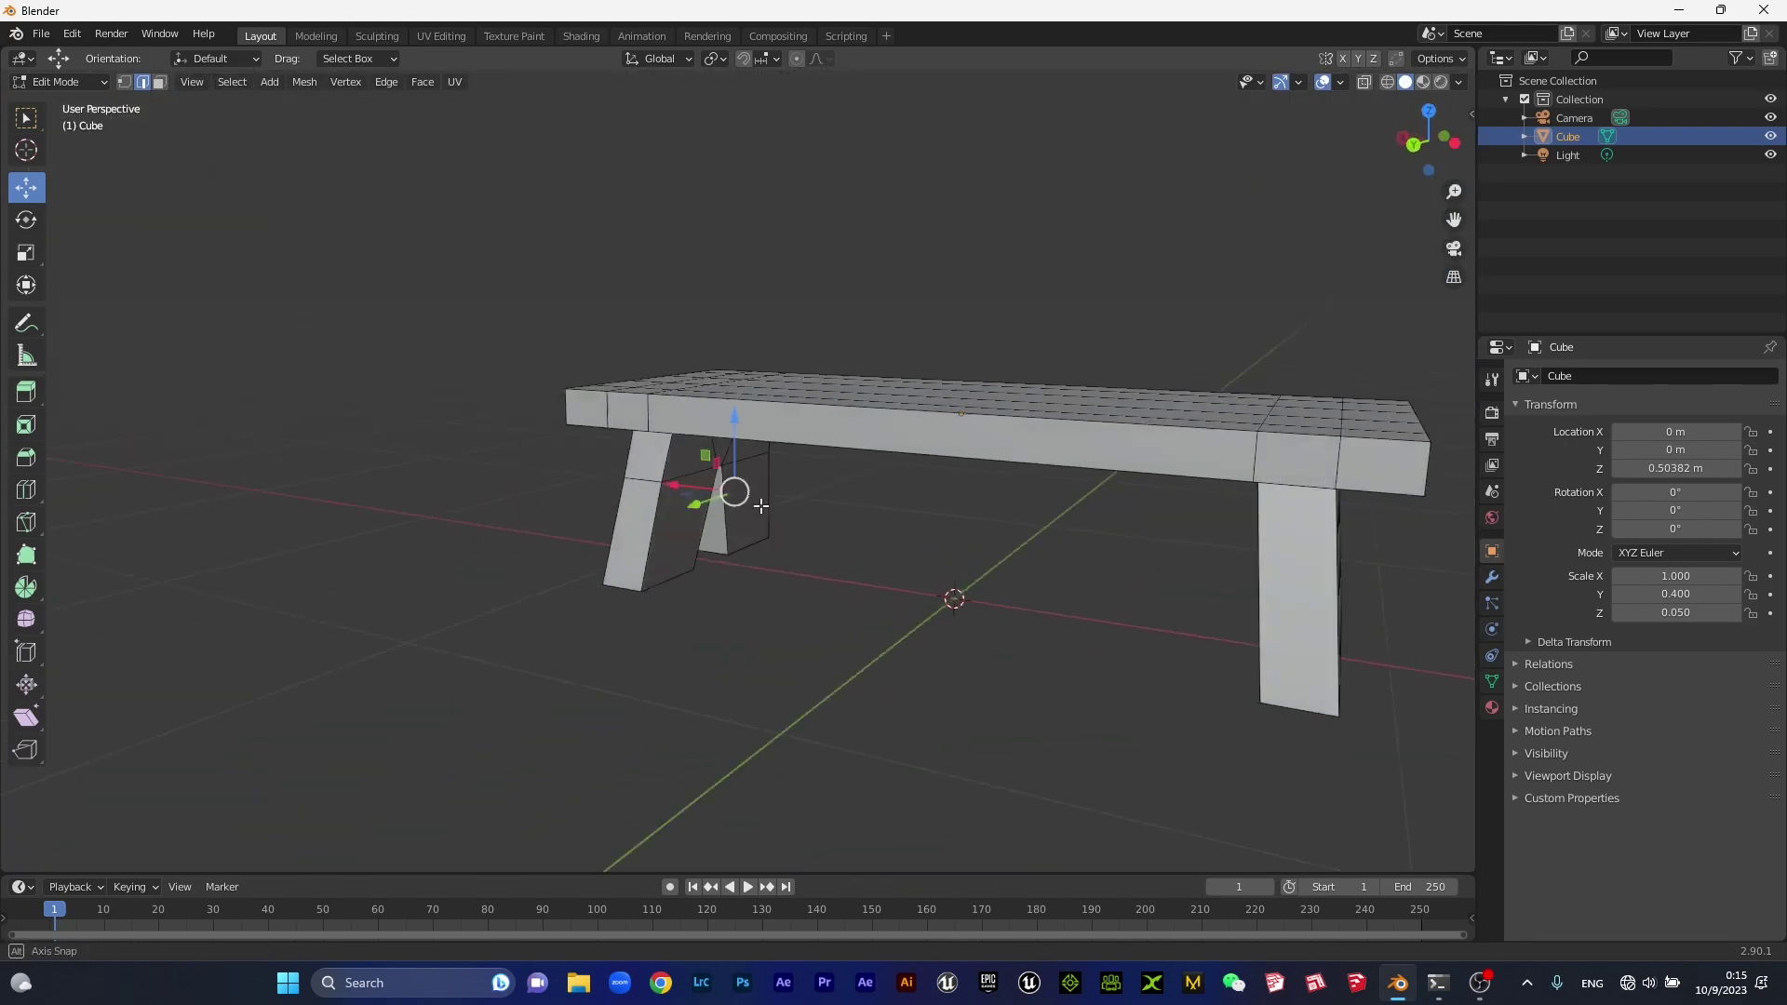
{"action": "middle_click_drag", "start_coordinate": [628, 481], "coordinate": [806, 507]}
{"action": "key", "text": "KP_1"}
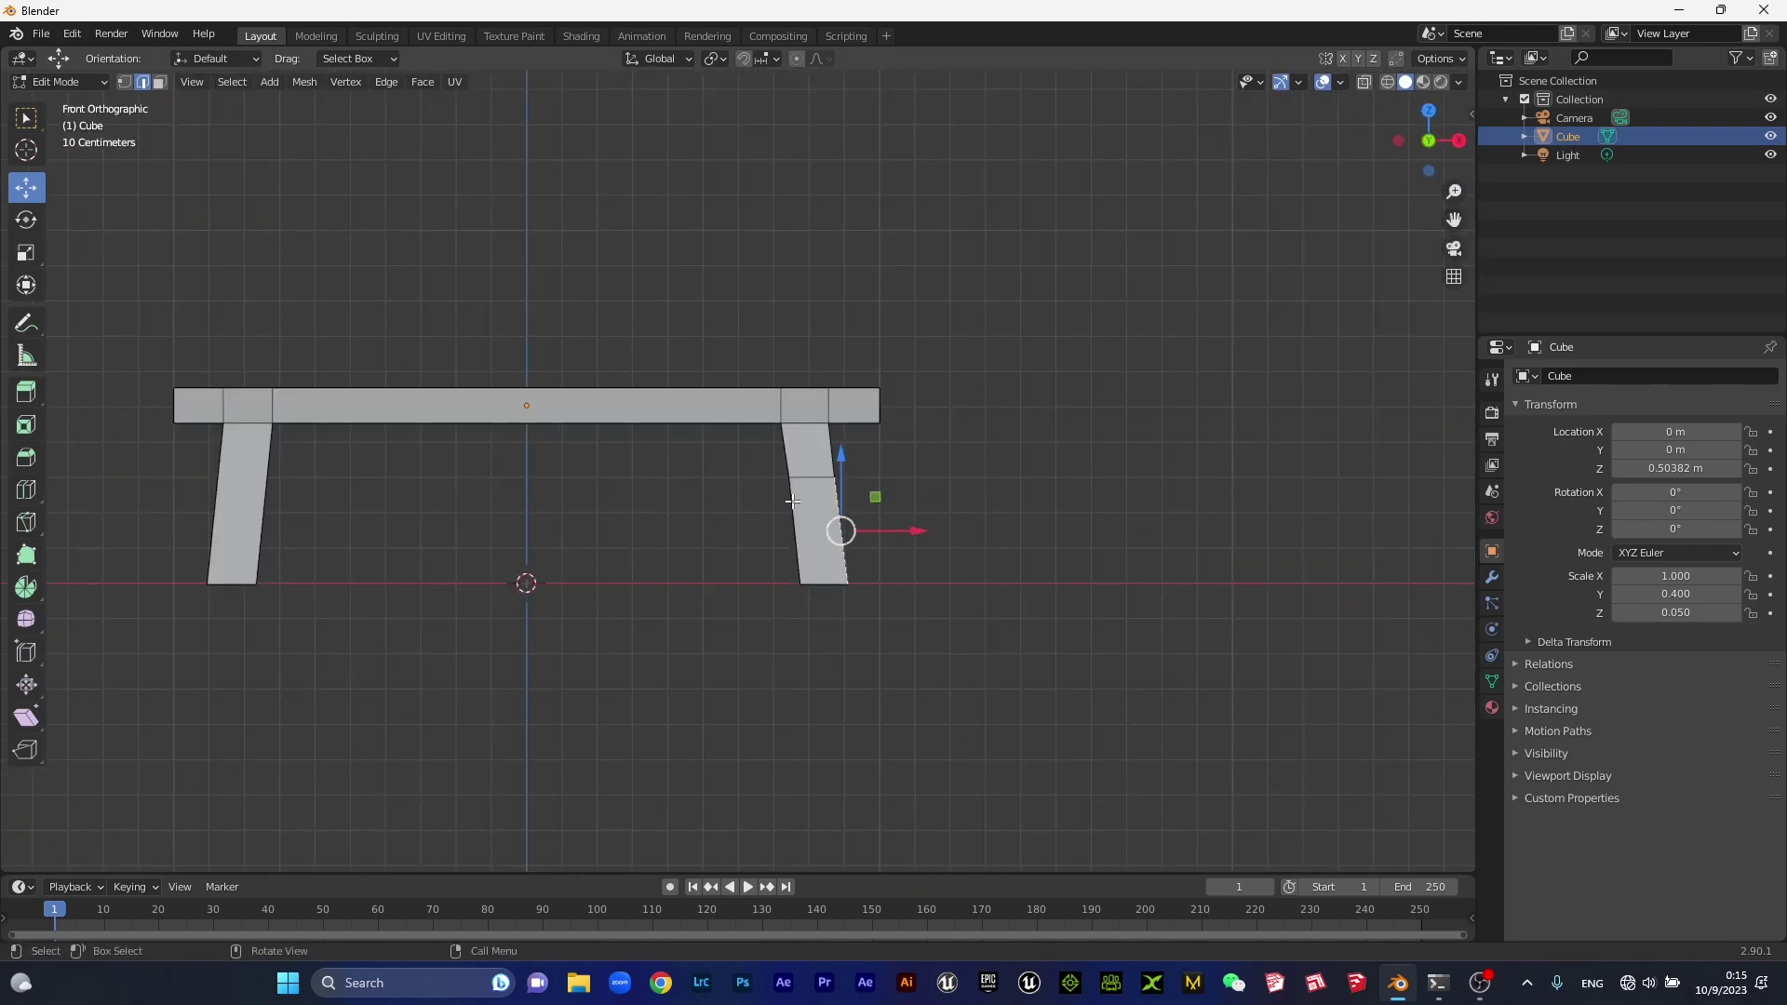
Add a loop cut through the left leg, keeping it at the midpoint.
{"action": "left_click", "coordinate": [247, 476]}
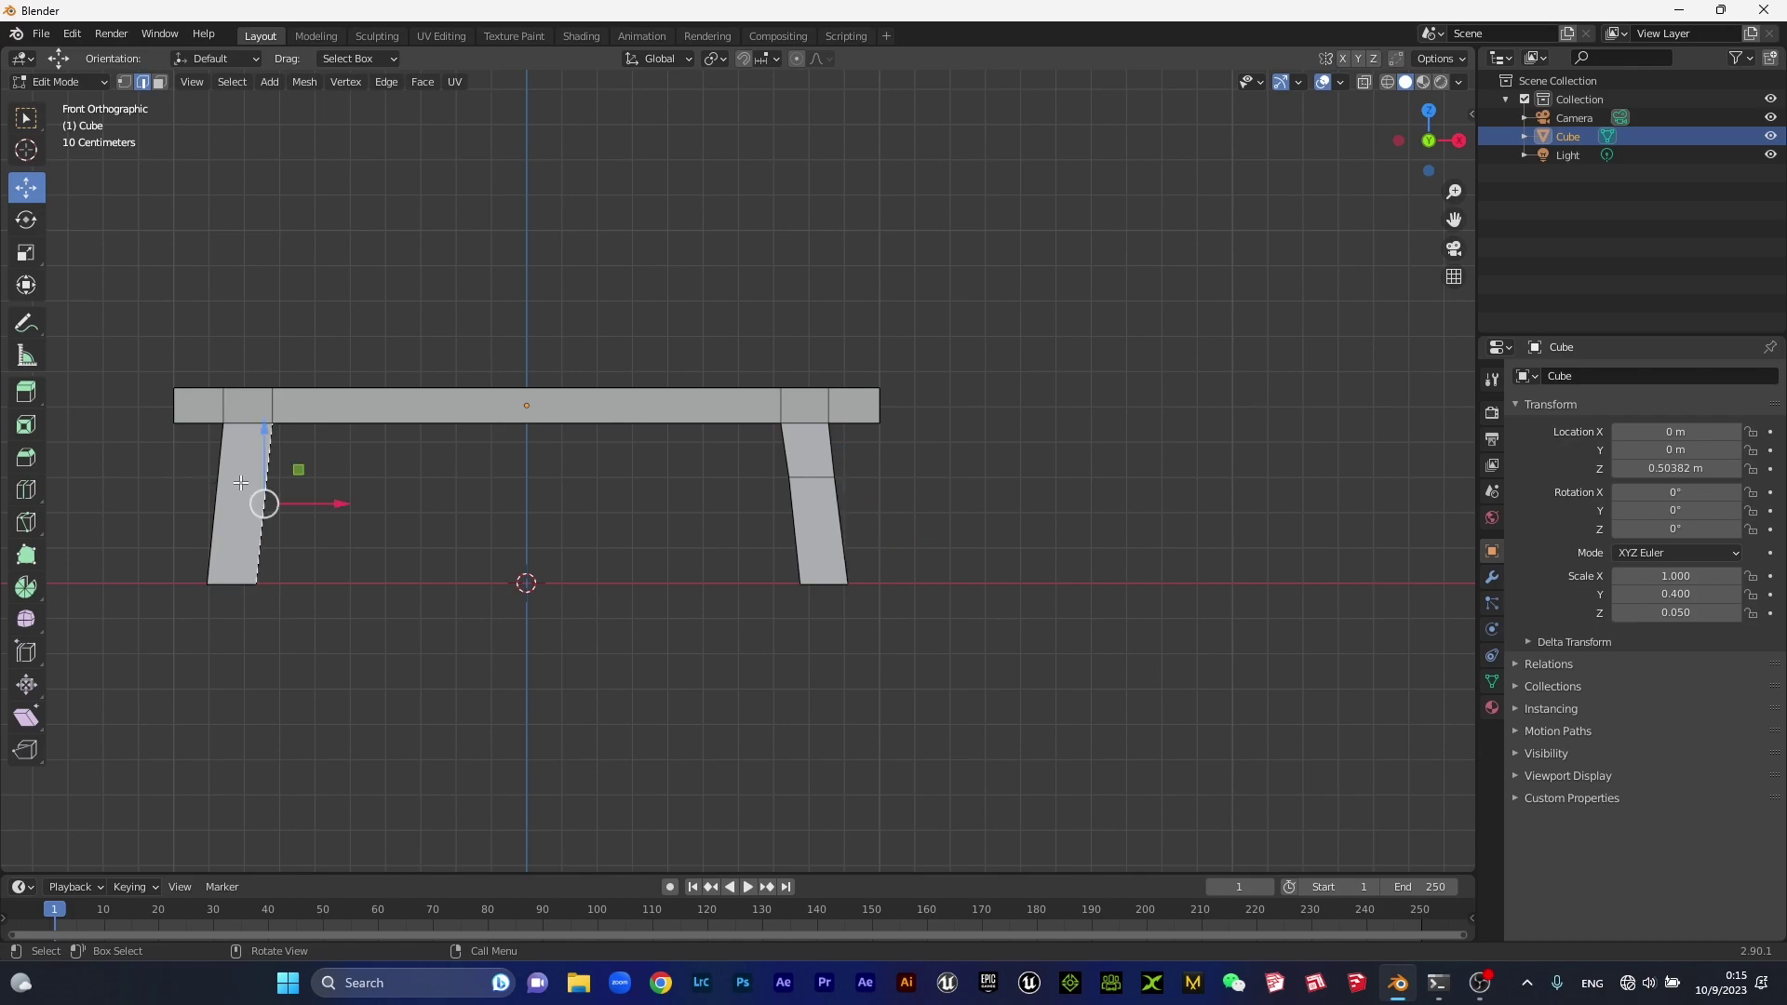
{"action": "key", "text": "ctrl+r"}
{"action": "left_click", "coordinate": [259, 478]}
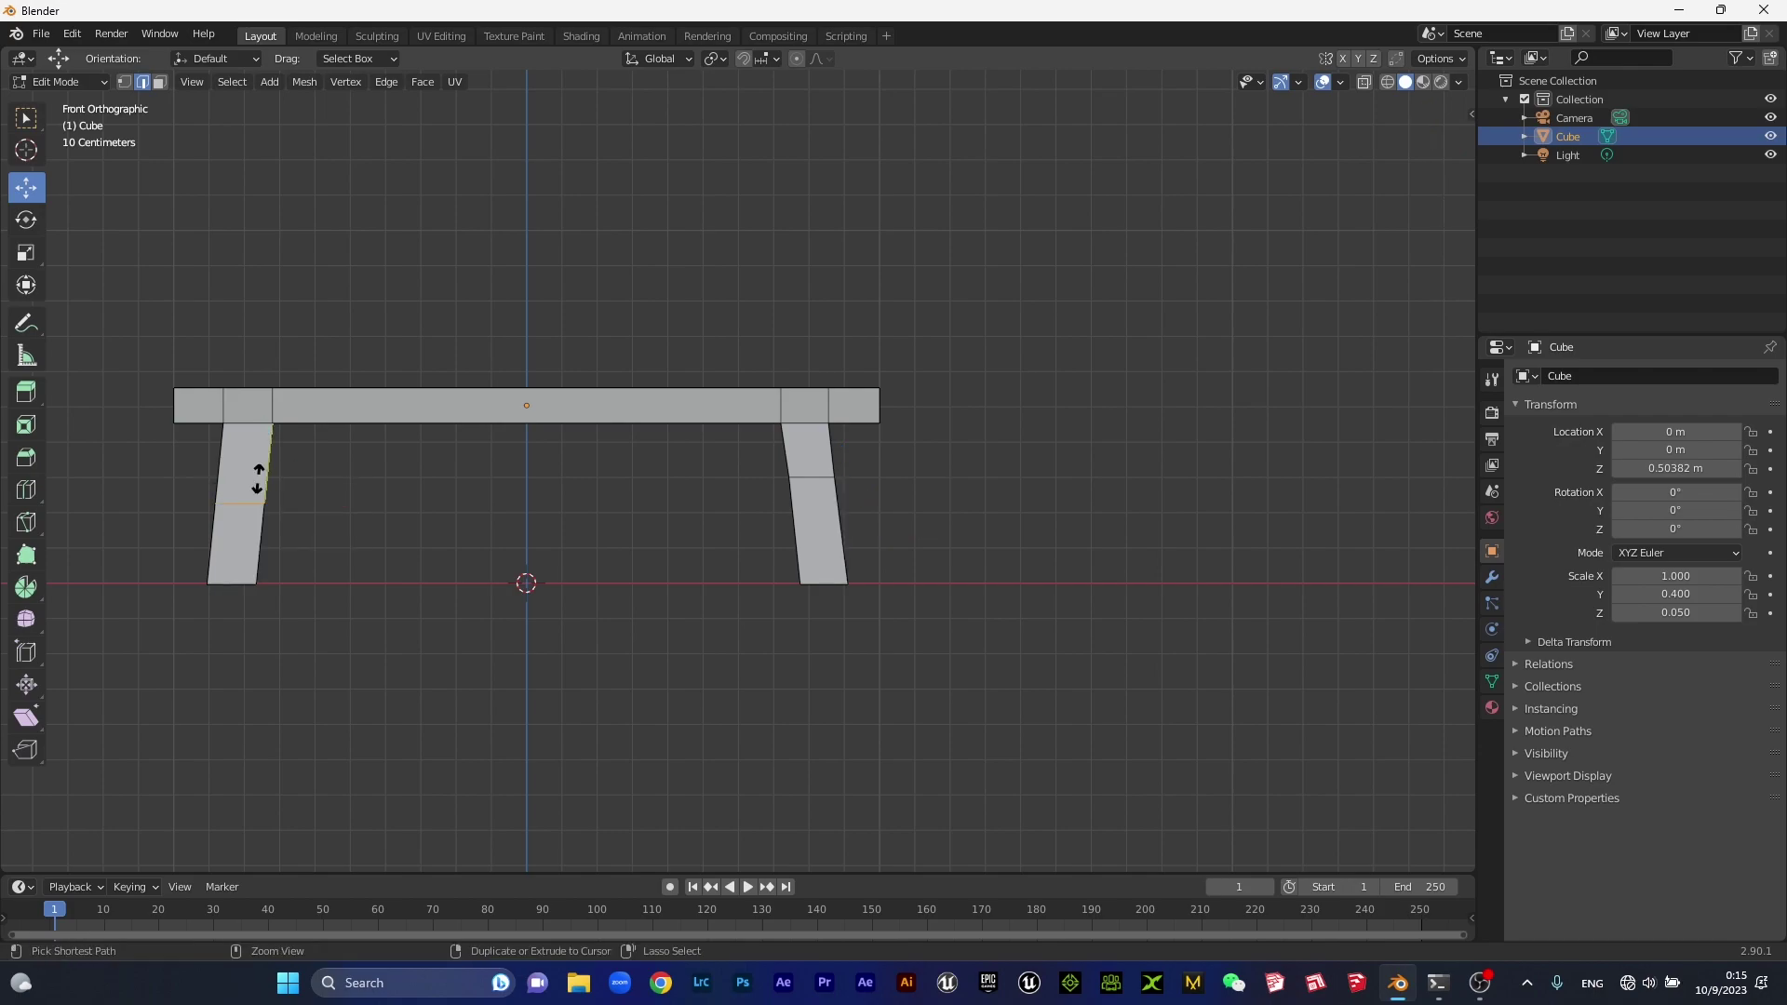
{"action": "right_click", "coordinate": [259, 478]}
Move the new edge loop vertically along Z to set its height.
{"action": "key", "text": "g"}
{"action": "key", "text": "z"}
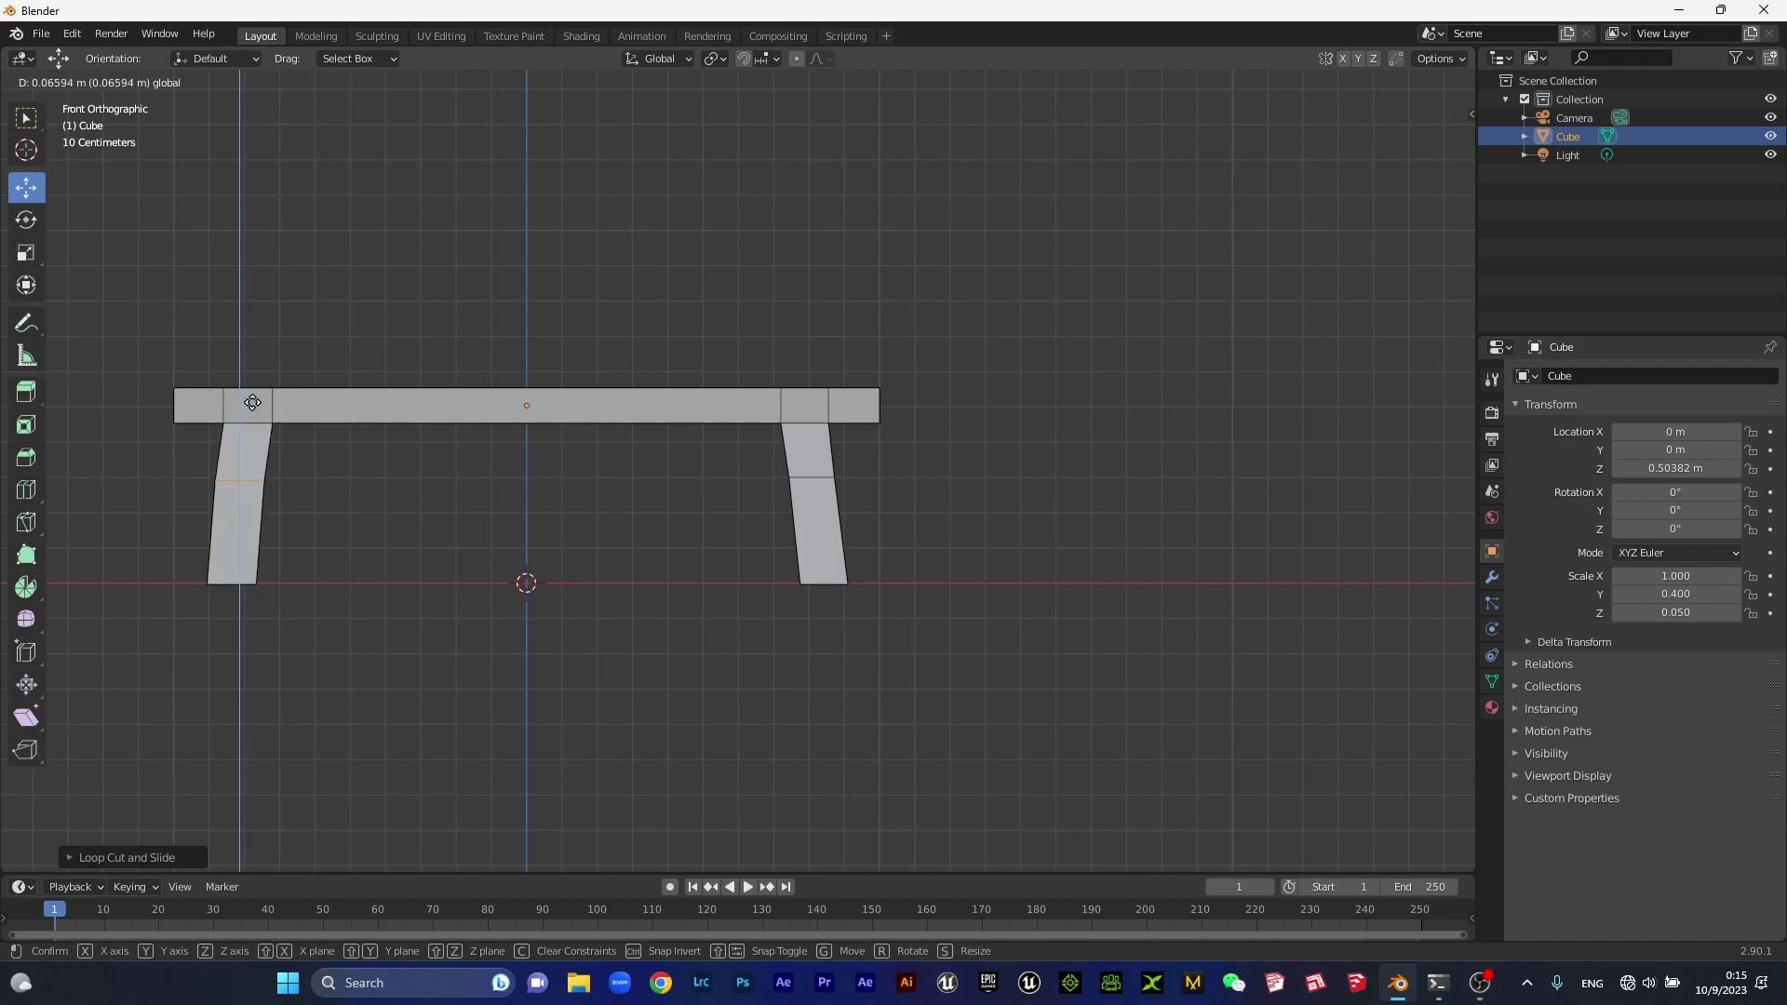
{"action": "left_click", "coordinate": [265, 406]}
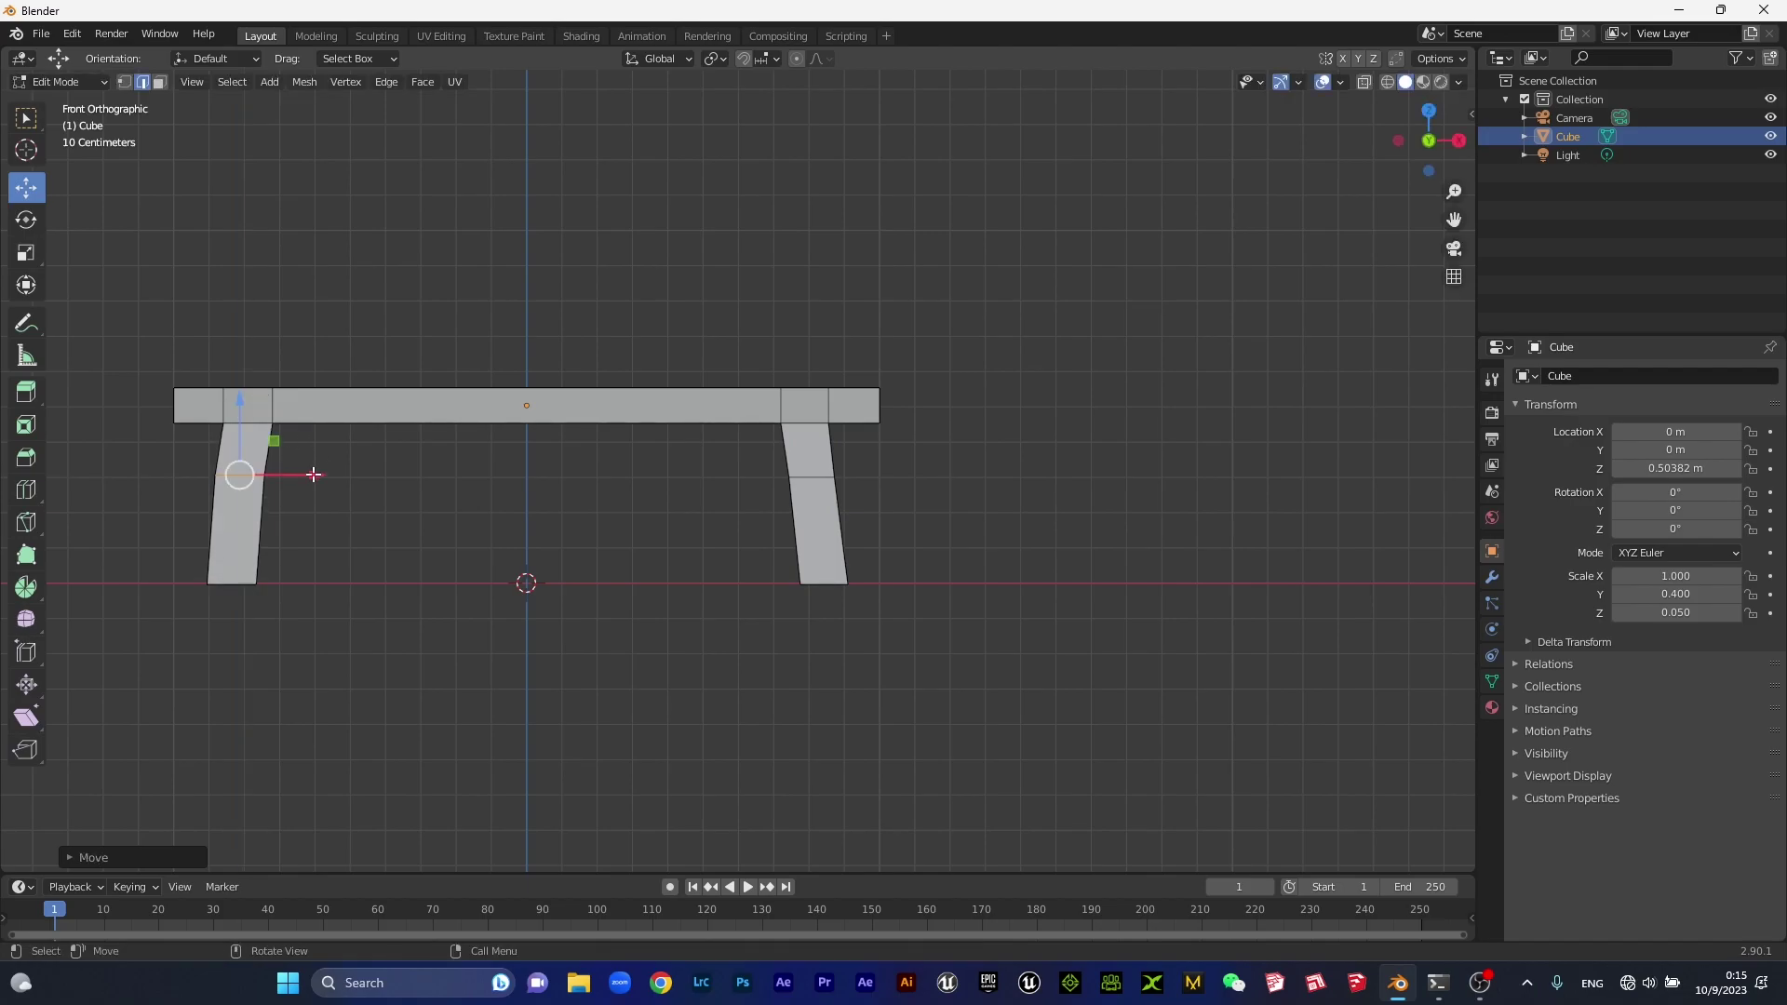
{"action": "left_click_drag", "start_coordinate": [314, 475], "coordinate": [318, 474]}
{"action": "middle_click_drag", "start_coordinate": [405, 522], "coordinate": [677, 526]}
{"action": "scroll", "coordinate": [499, 522], "scroll_direction": "down", "scroll_amount": 3}
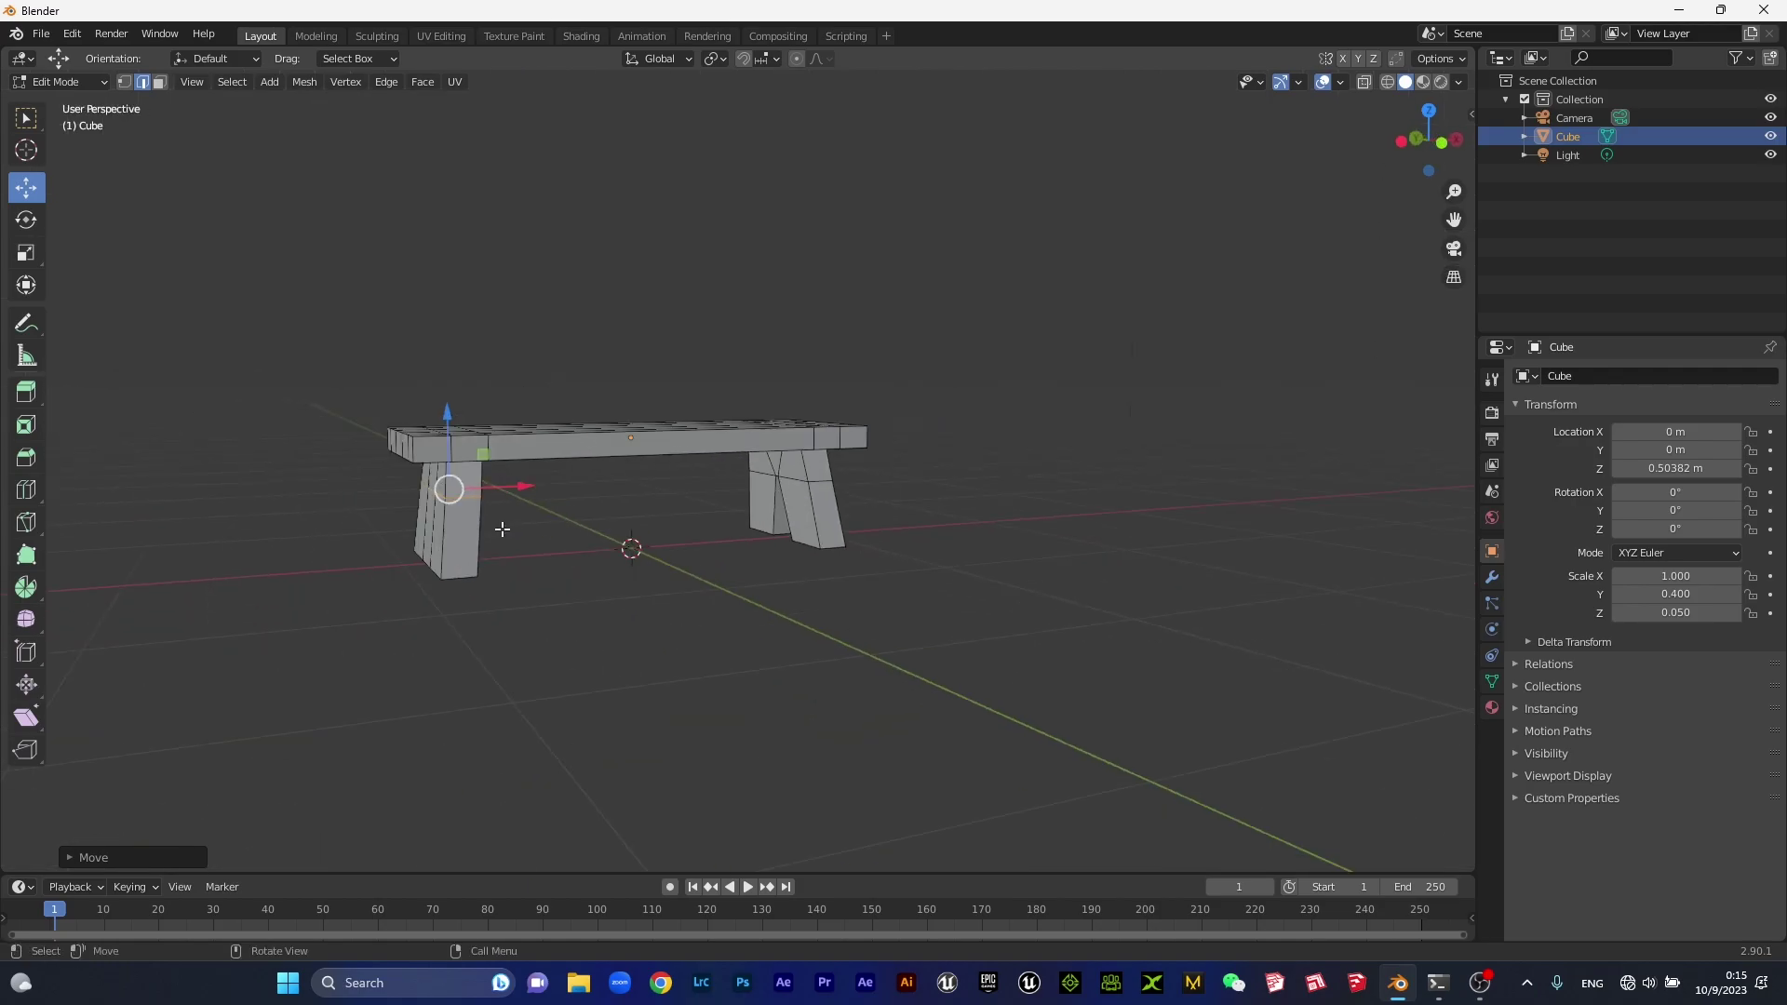
{"action": "middle_click_drag", "start_coordinate": [499, 522], "coordinate": [753, 517]}
{"action": "scroll", "coordinate": [754, 518], "scroll_direction": "up", "scroll_amount": 2}
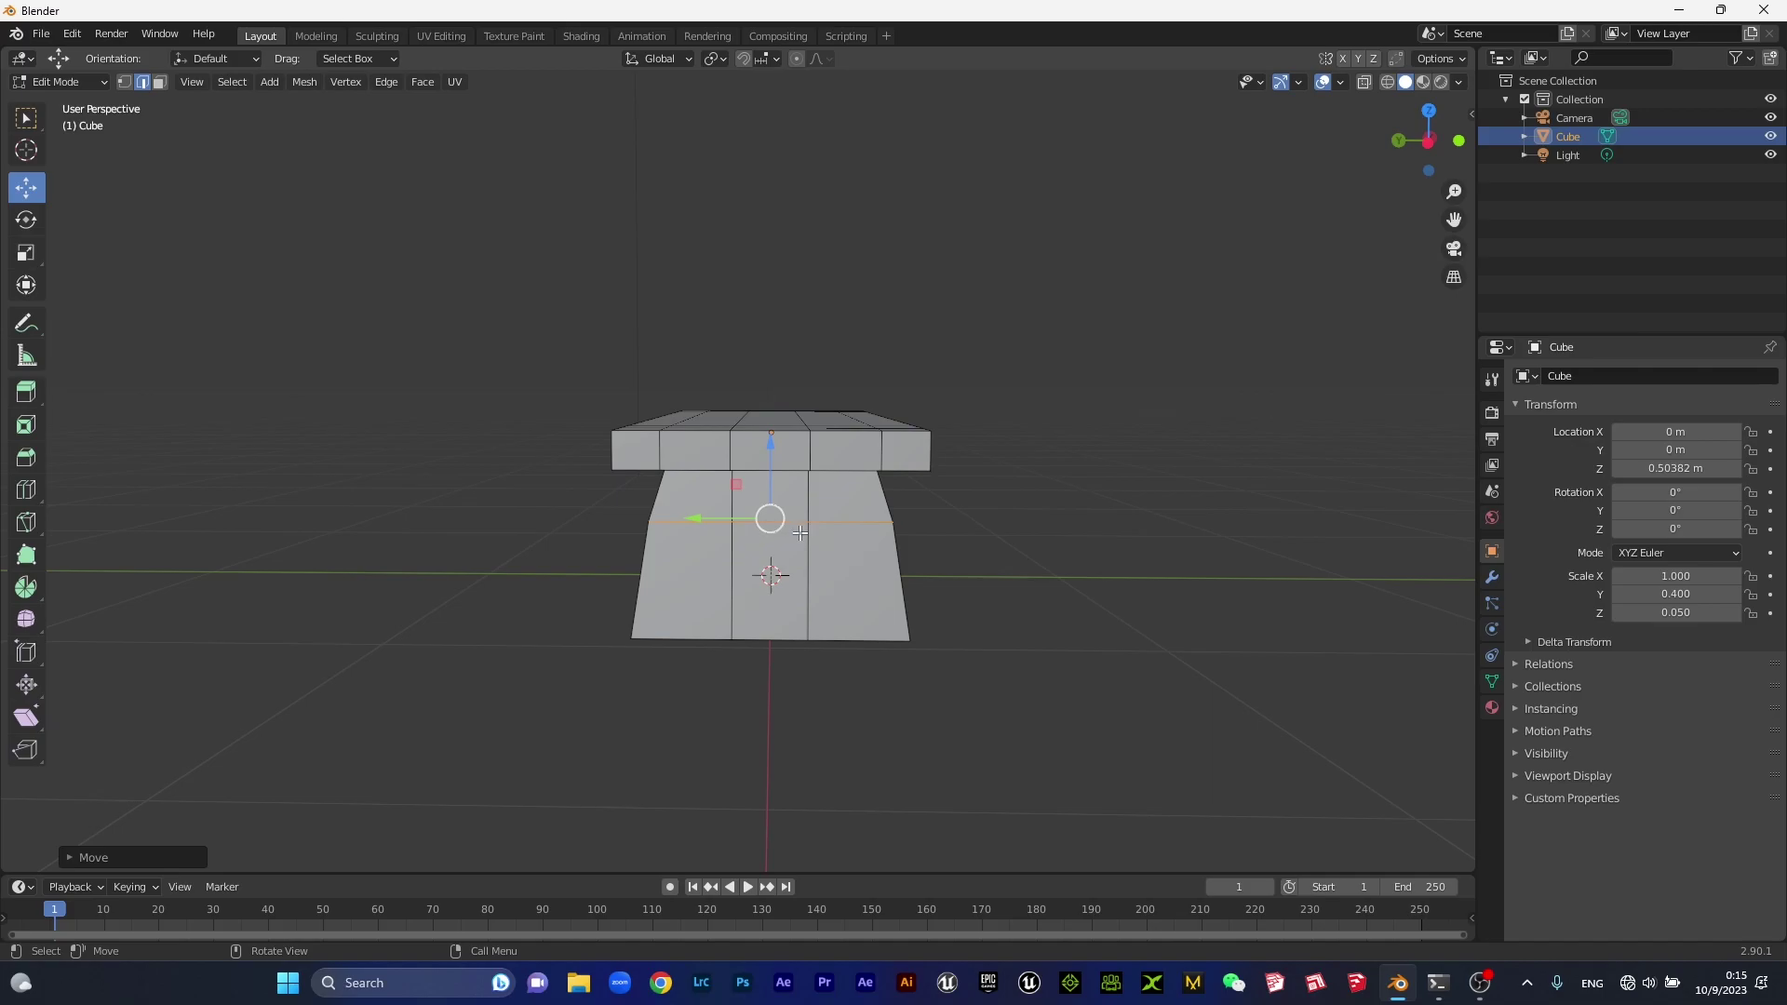
{"action": "scroll", "coordinate": [902, 534], "scroll_direction": "up", "scroll_amount": 5}
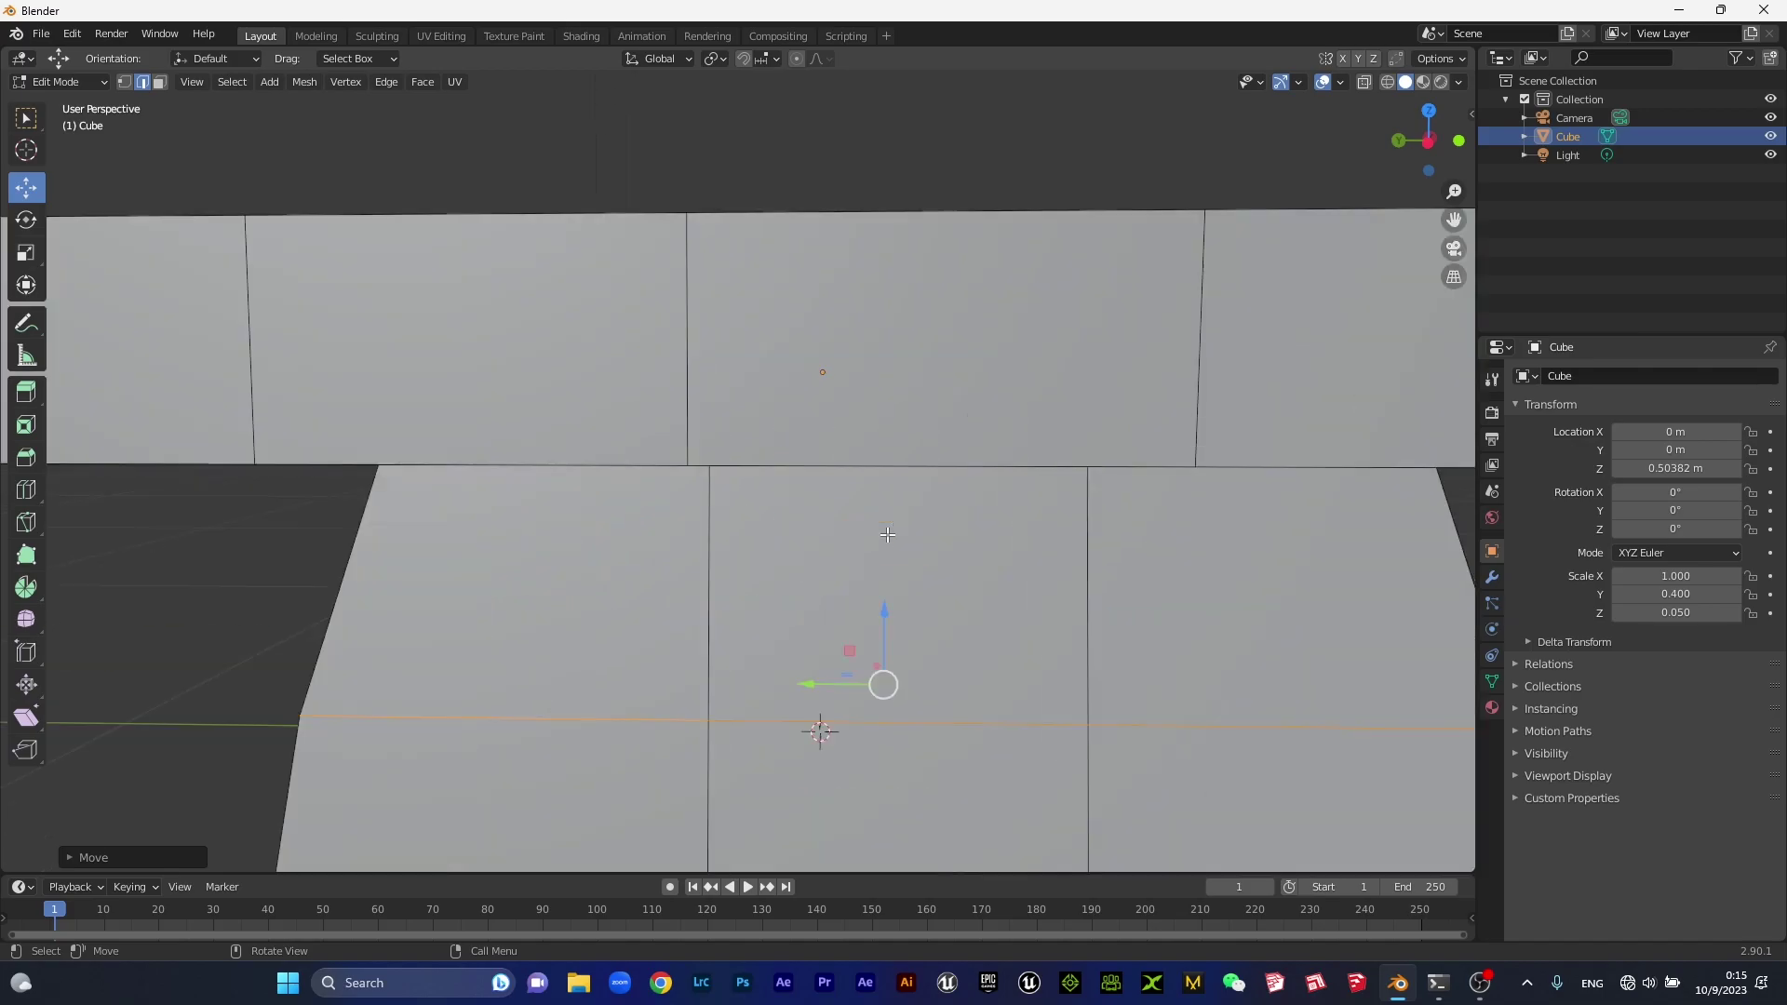
{"action": "scroll", "coordinate": [902, 534], "scroll_direction": "down", "scroll_amount": 3}
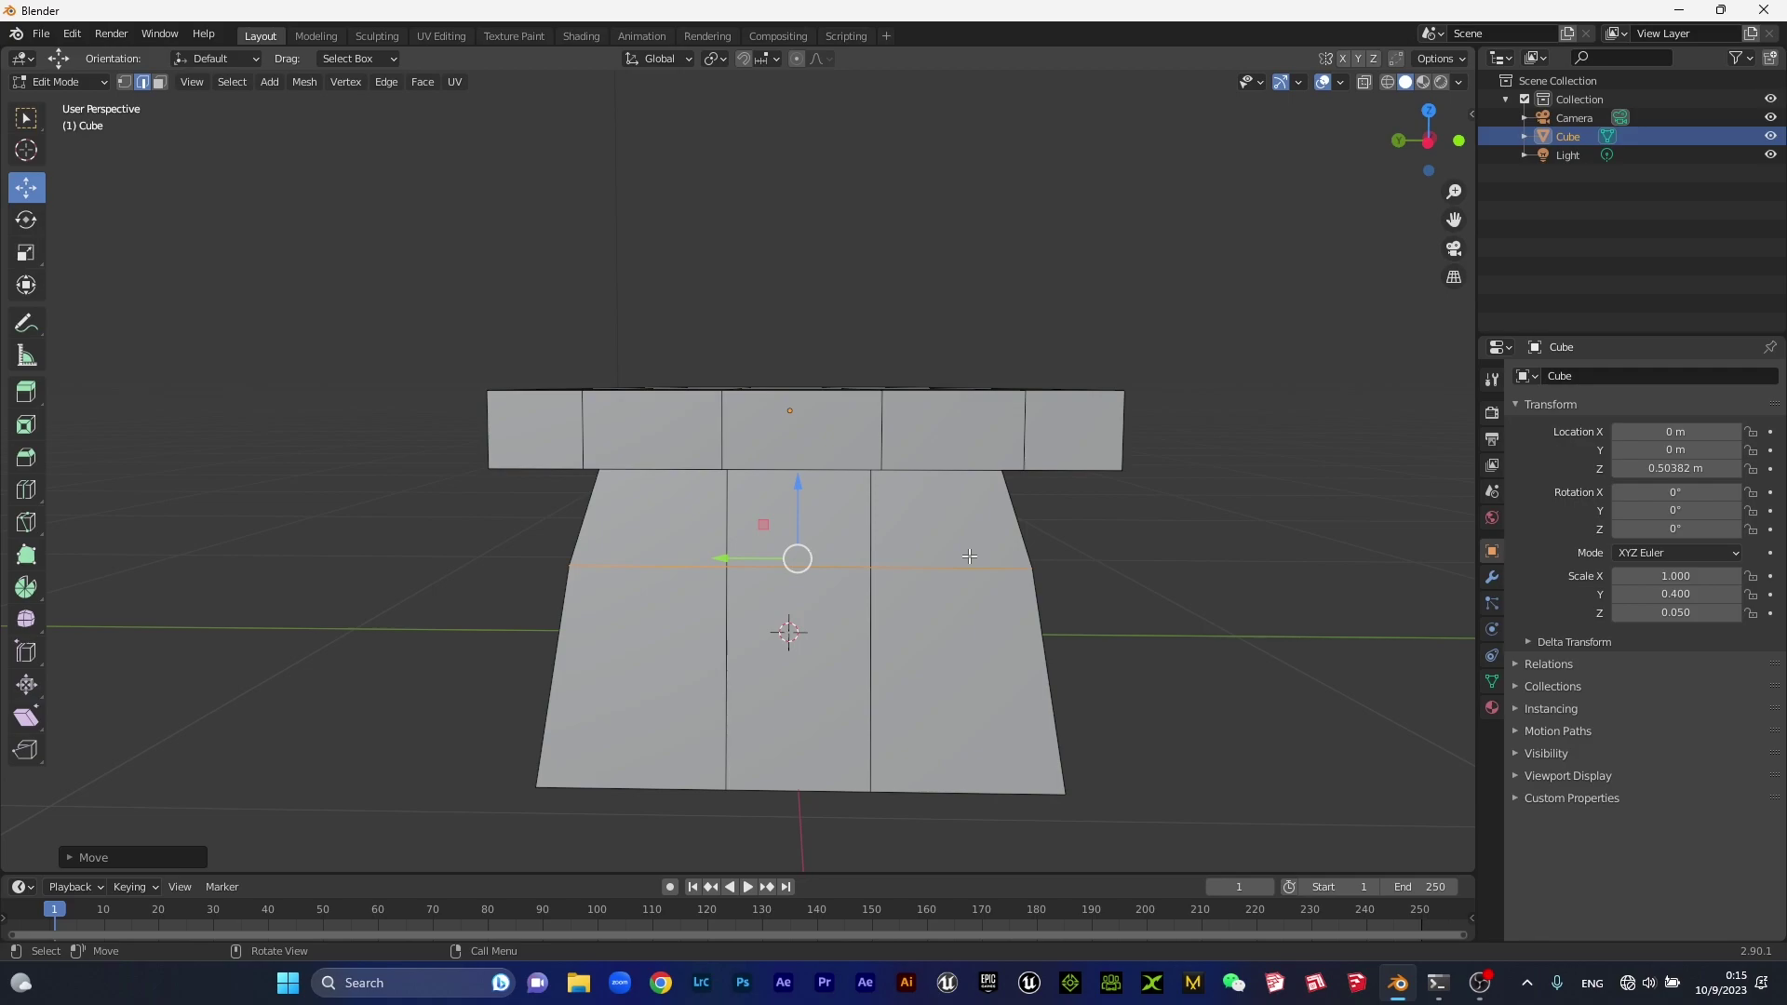
Narrow the edge loop by scaling it to about 0.94 along Y.
{"action": "key", "text": "s"}
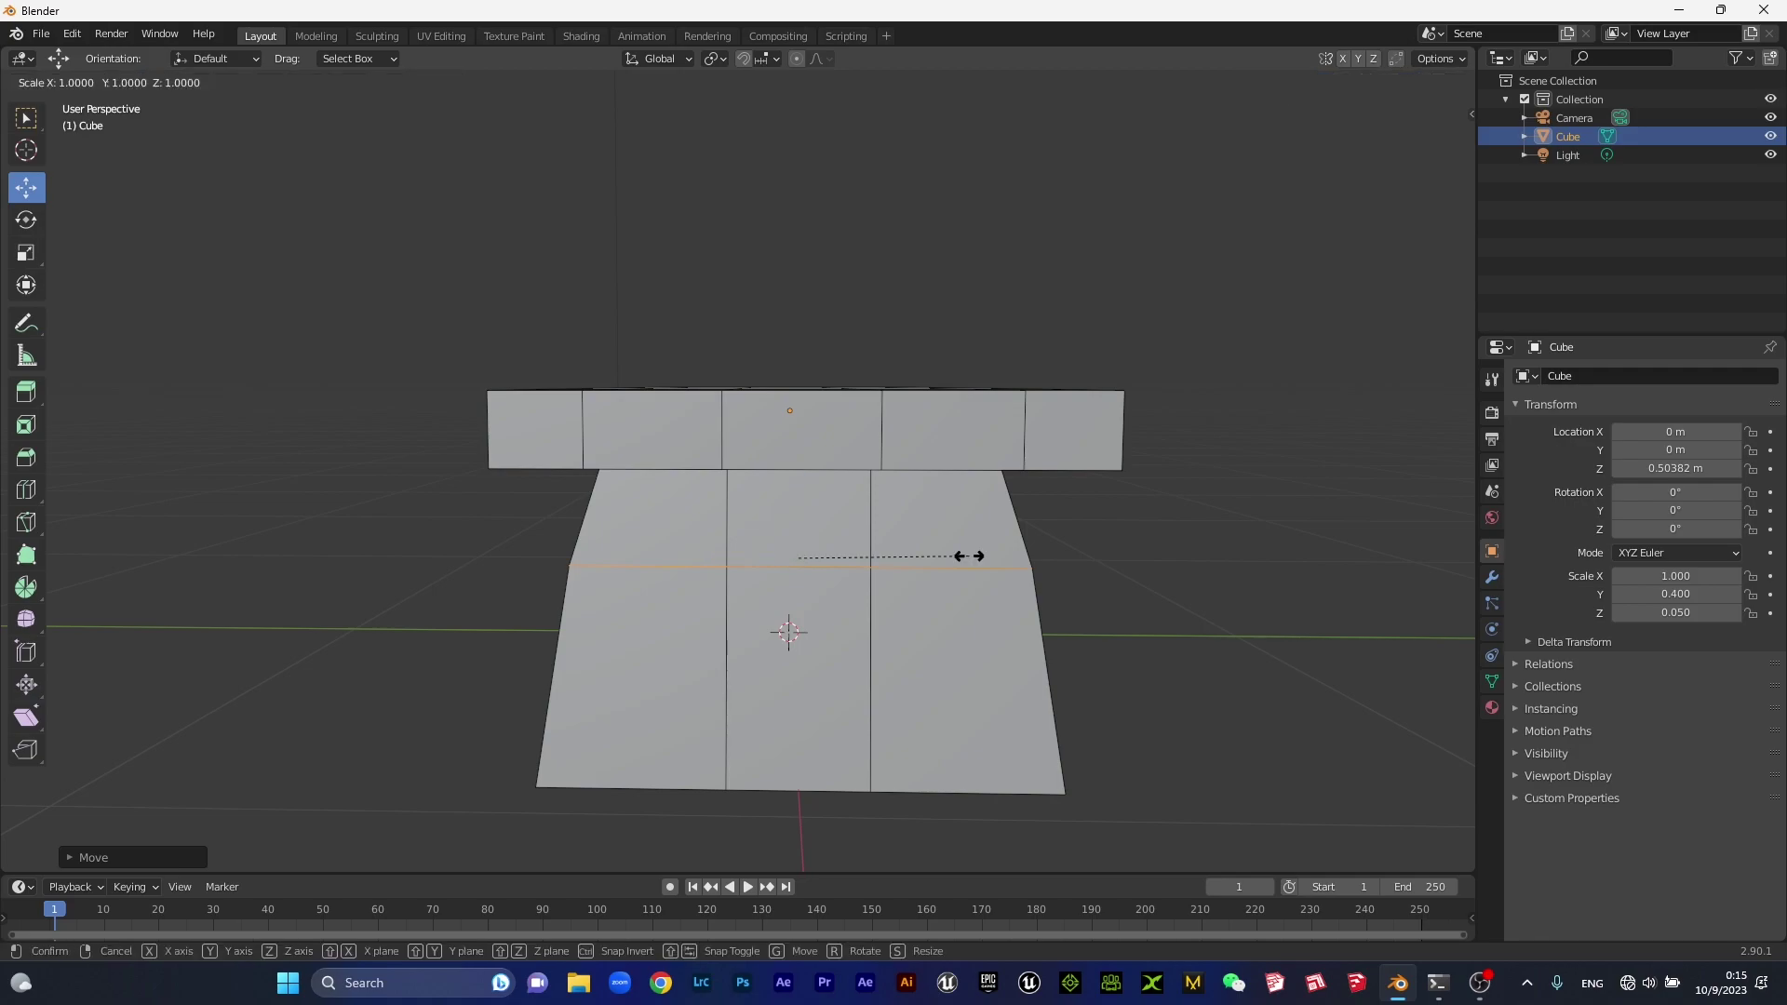
{"action": "key", "text": "y"}
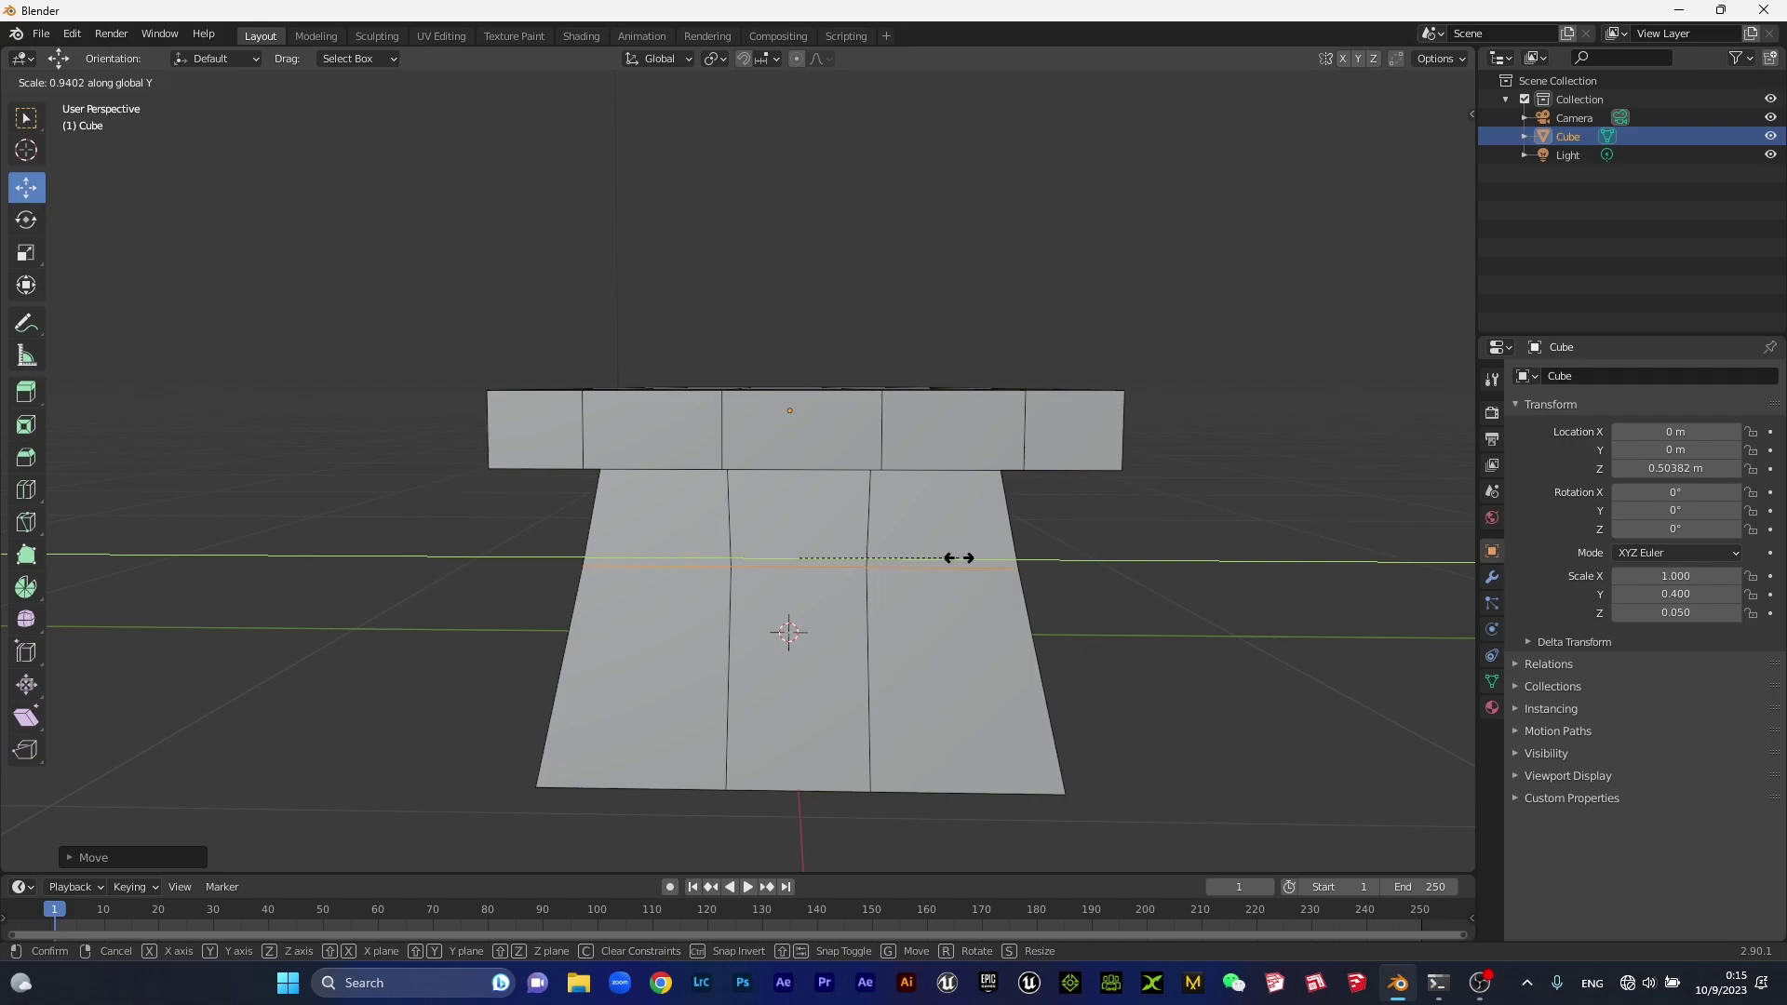
{"action": "left_click", "coordinate": [959, 558]}
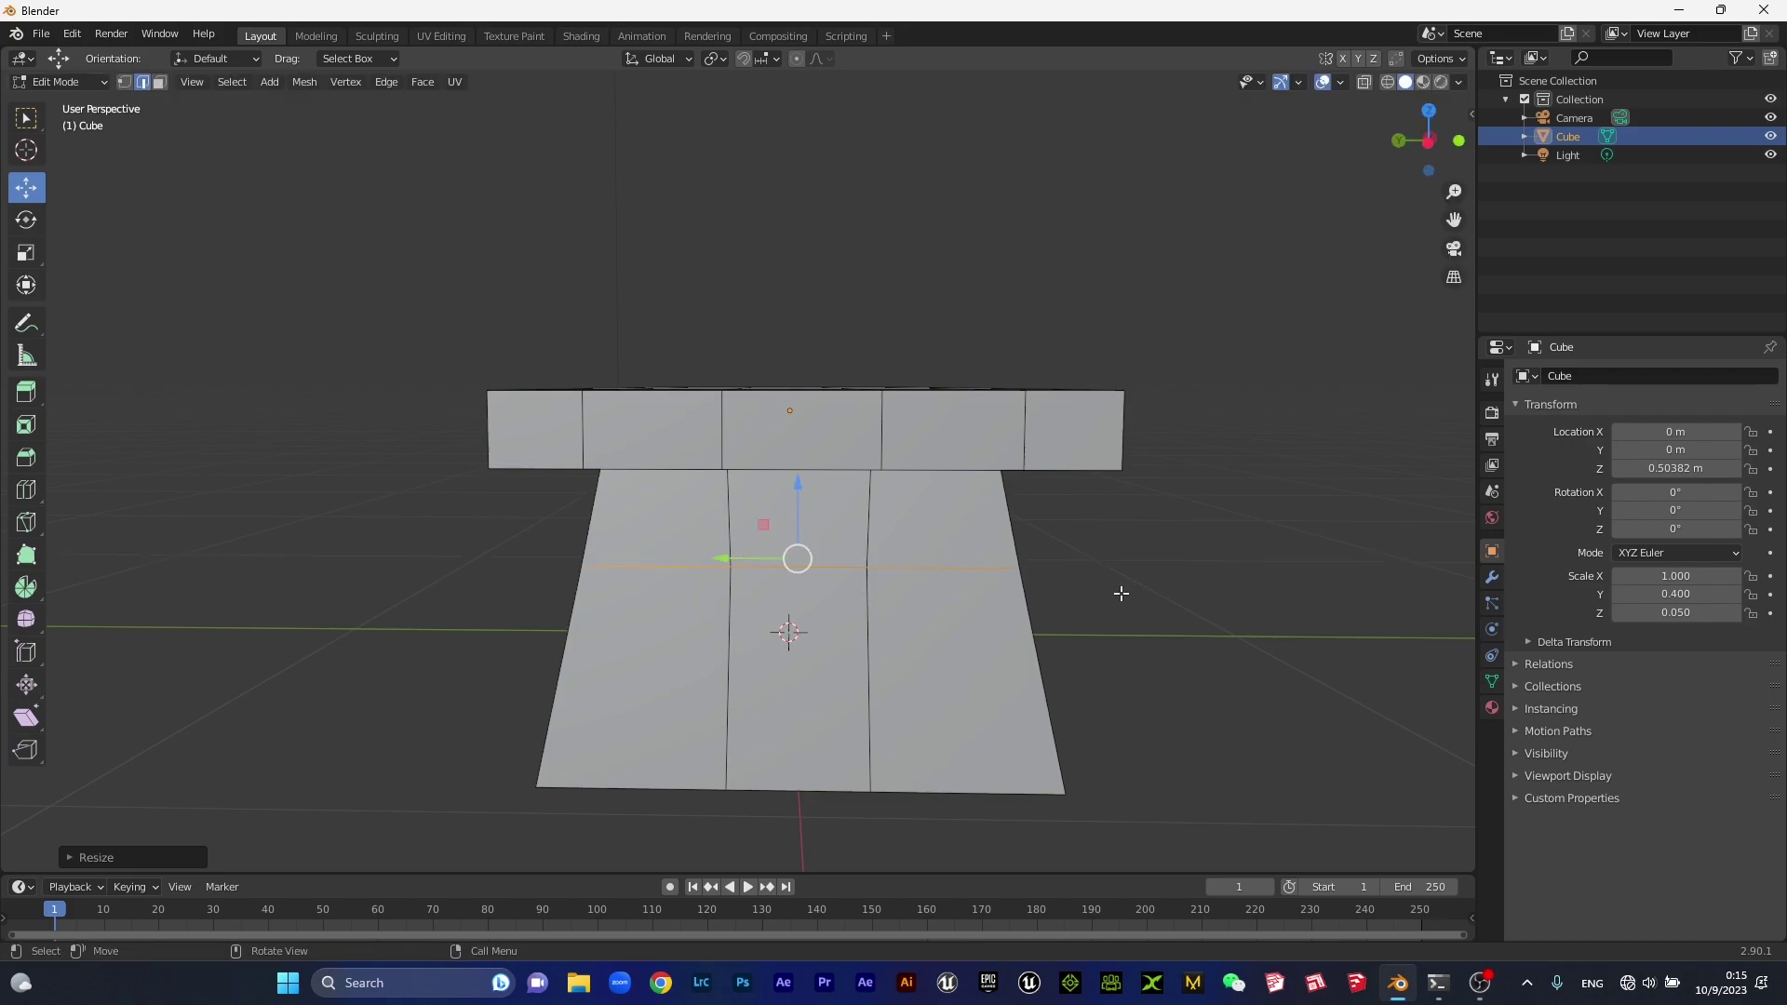
{"action": "scroll", "coordinate": [1117, 596], "scroll_direction": "down", "scroll_amount": 4}
{"action": "mouse_move", "coordinate": [1074, 603]}
{"action": "middle_mouse_down"}
{"action": "mouse_move", "coordinate": [847, 604]}
{"action": "mouse_move", "coordinate": [1099, 603]}
{"action": "middle_mouse_up"}
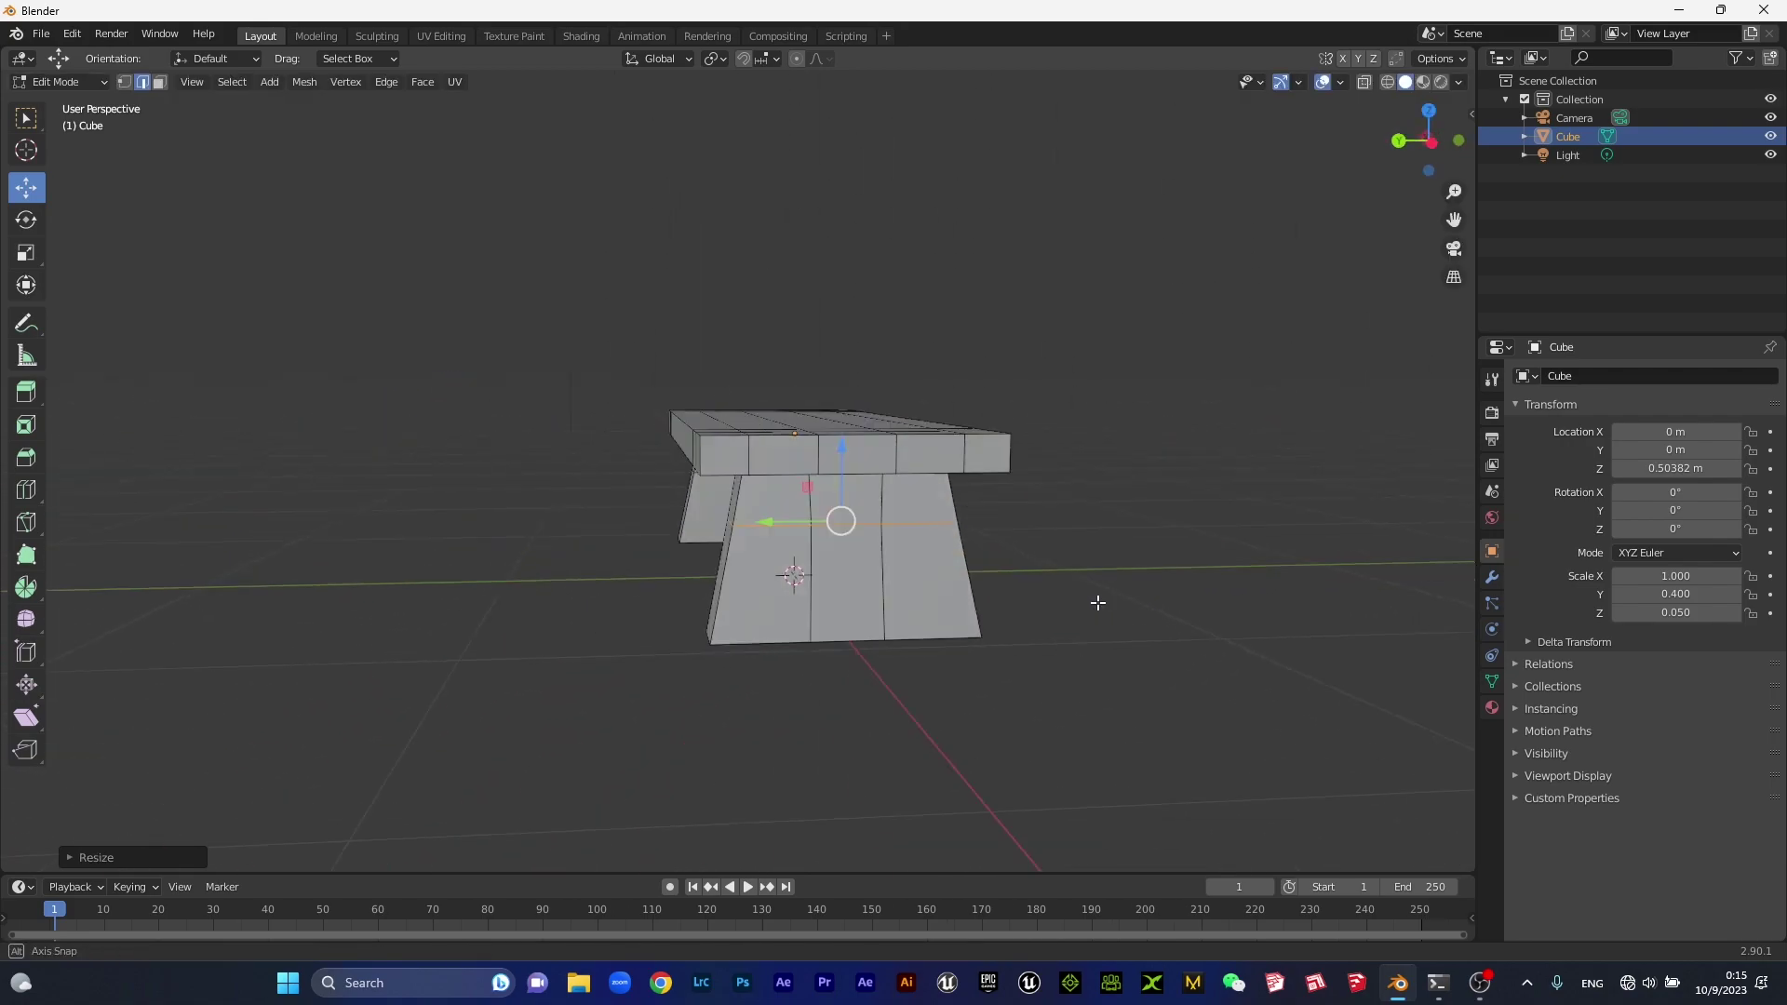
In left side view, switch to face select and pick the leg's lower middle face.
{"action": "key", "text": "KP_1"}
{"action": "key", "text": "KP_3"}
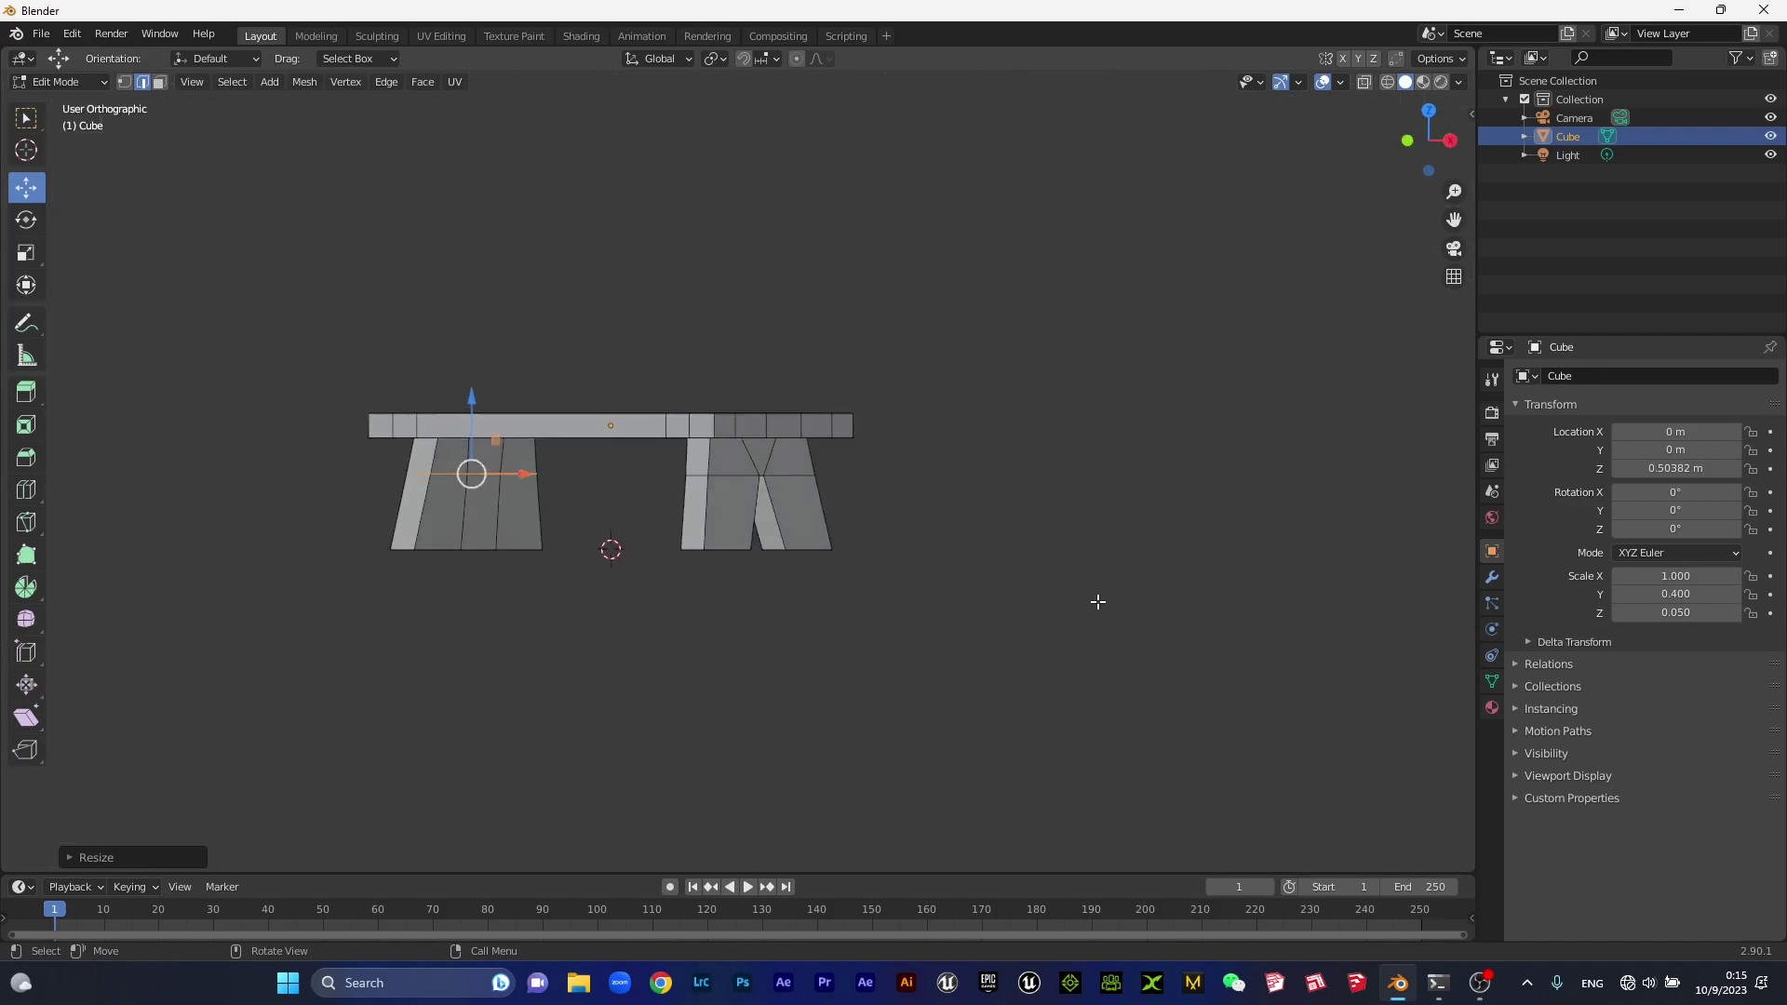
{"action": "key", "text": "ctrl+KP_3"}
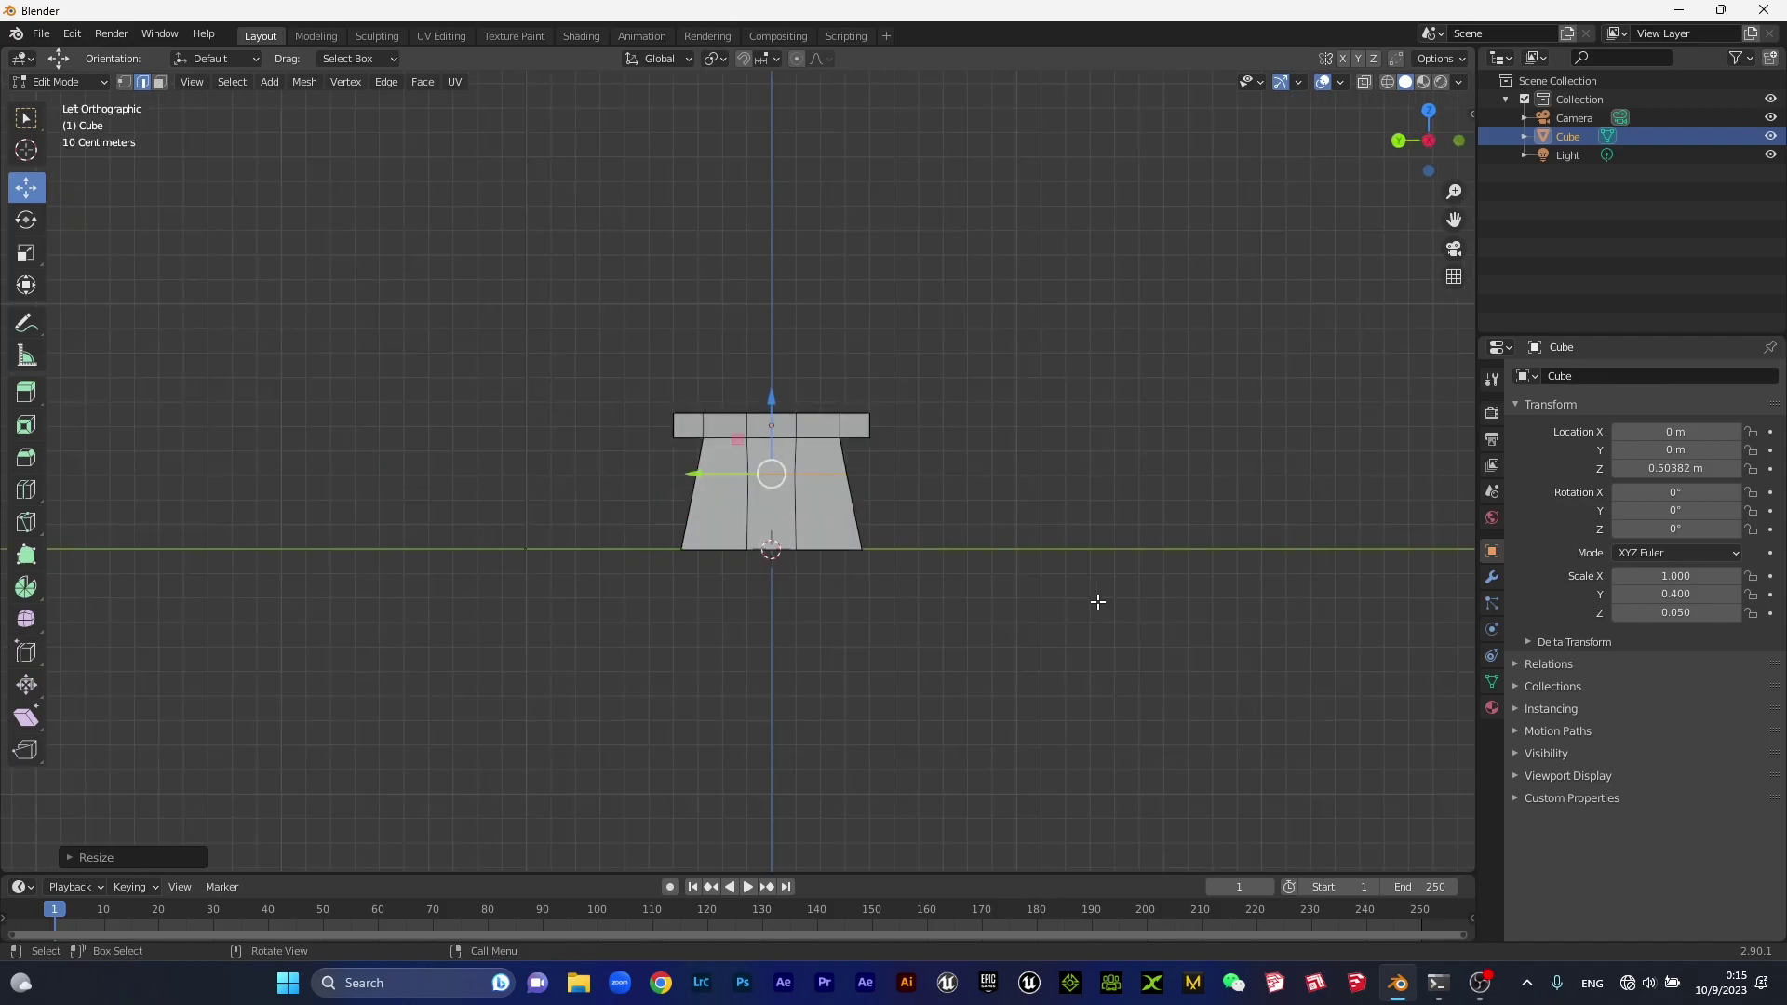
{"action": "scroll", "coordinate": [1028, 589], "scroll_direction": "up", "scroll_amount": 5}
{"action": "scroll", "coordinate": [976, 588], "scroll_direction": "up", "scroll_amount": 3}
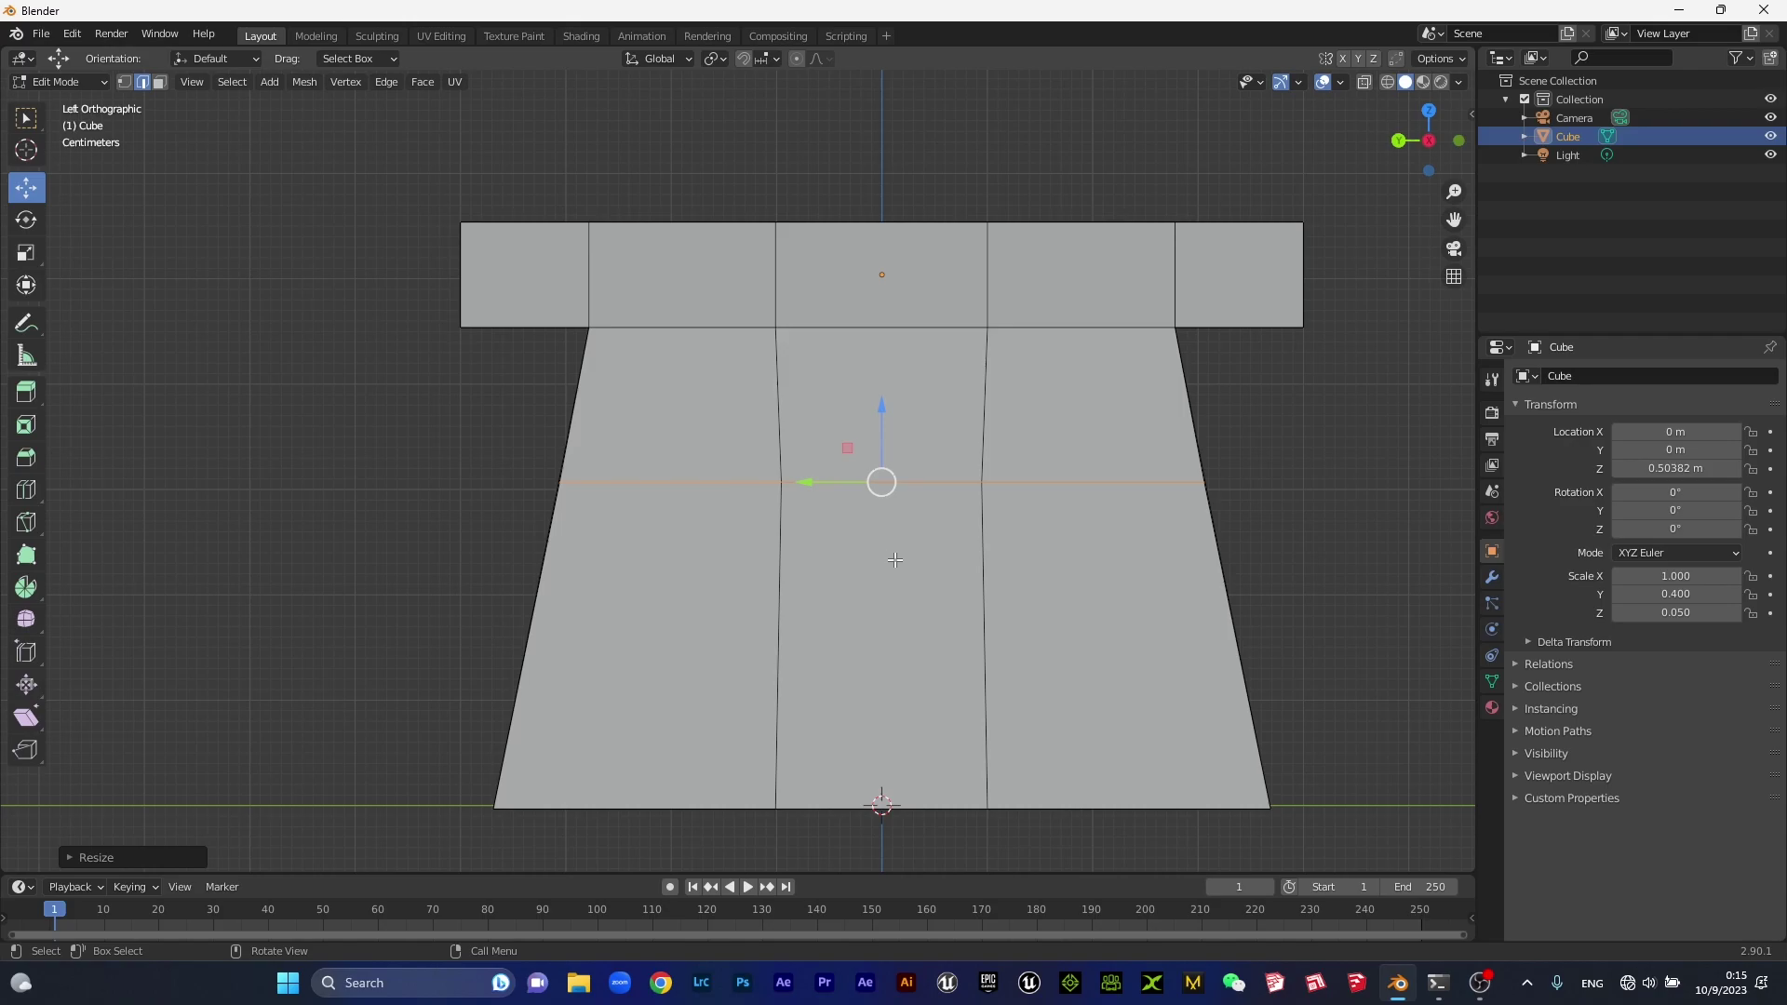
{"action": "left_click", "coordinate": [159, 83]}
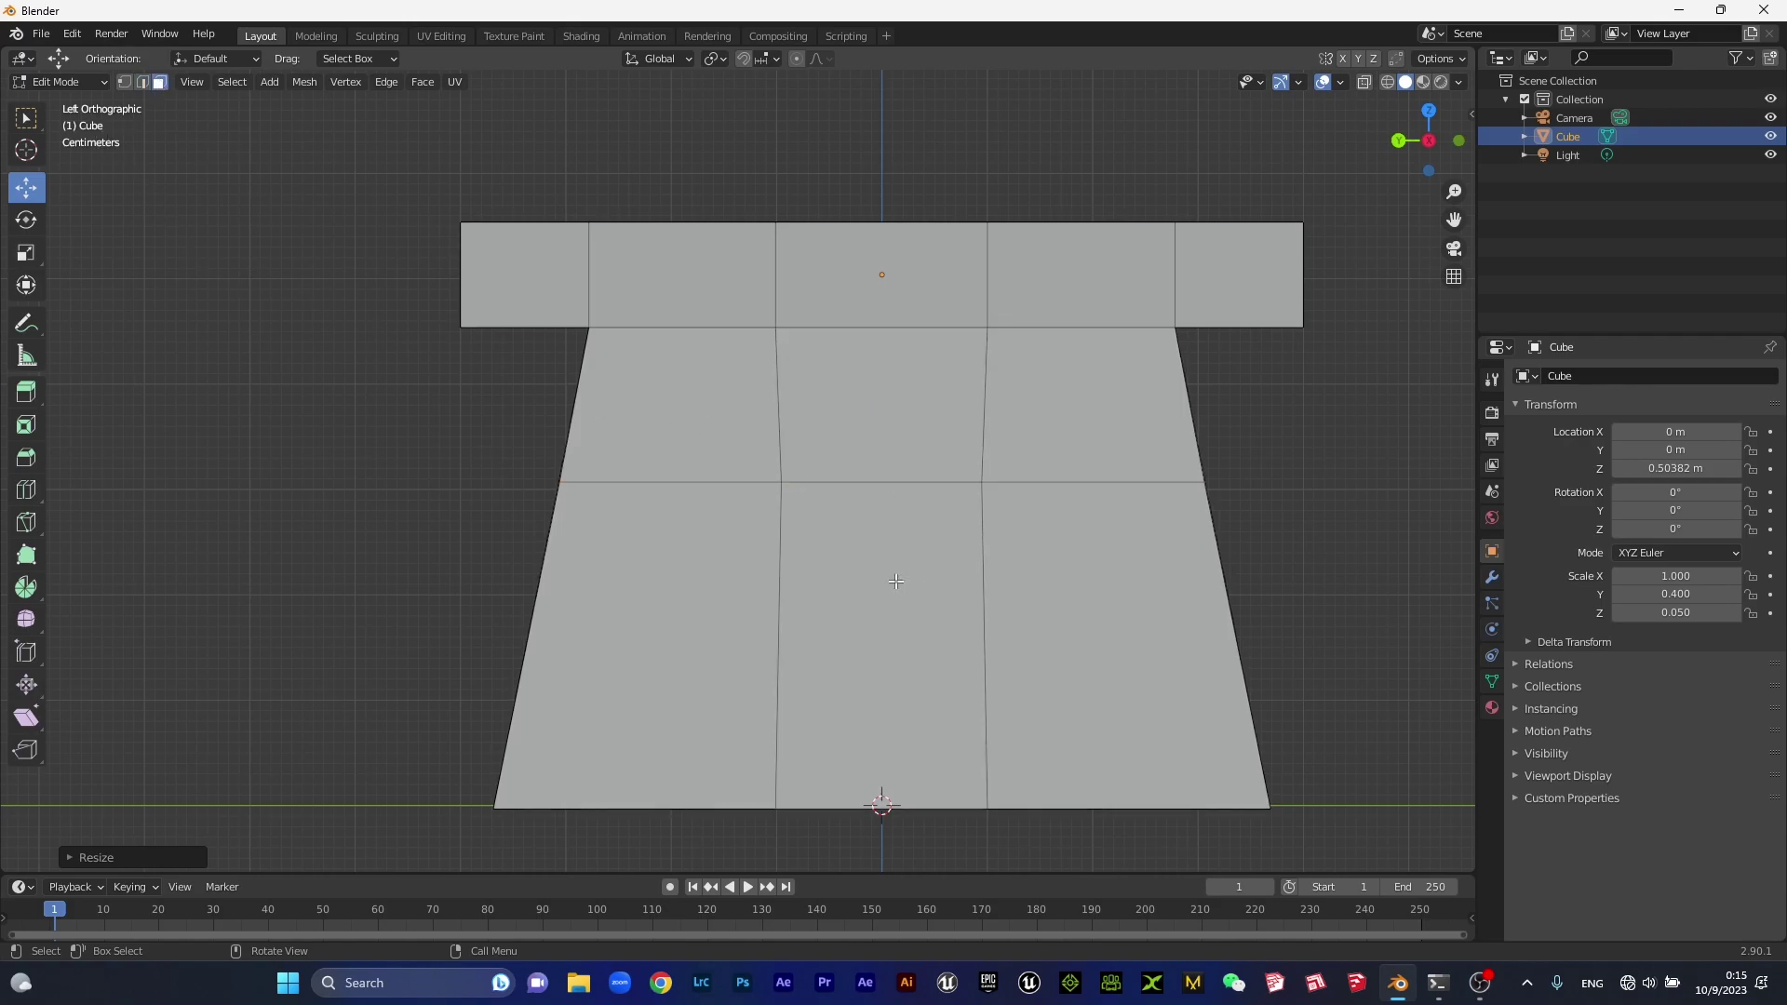
{"action": "left_click", "coordinate": [917, 643]}
Delete the leg's lower middle face.
{"action": "key", "text": "x"}
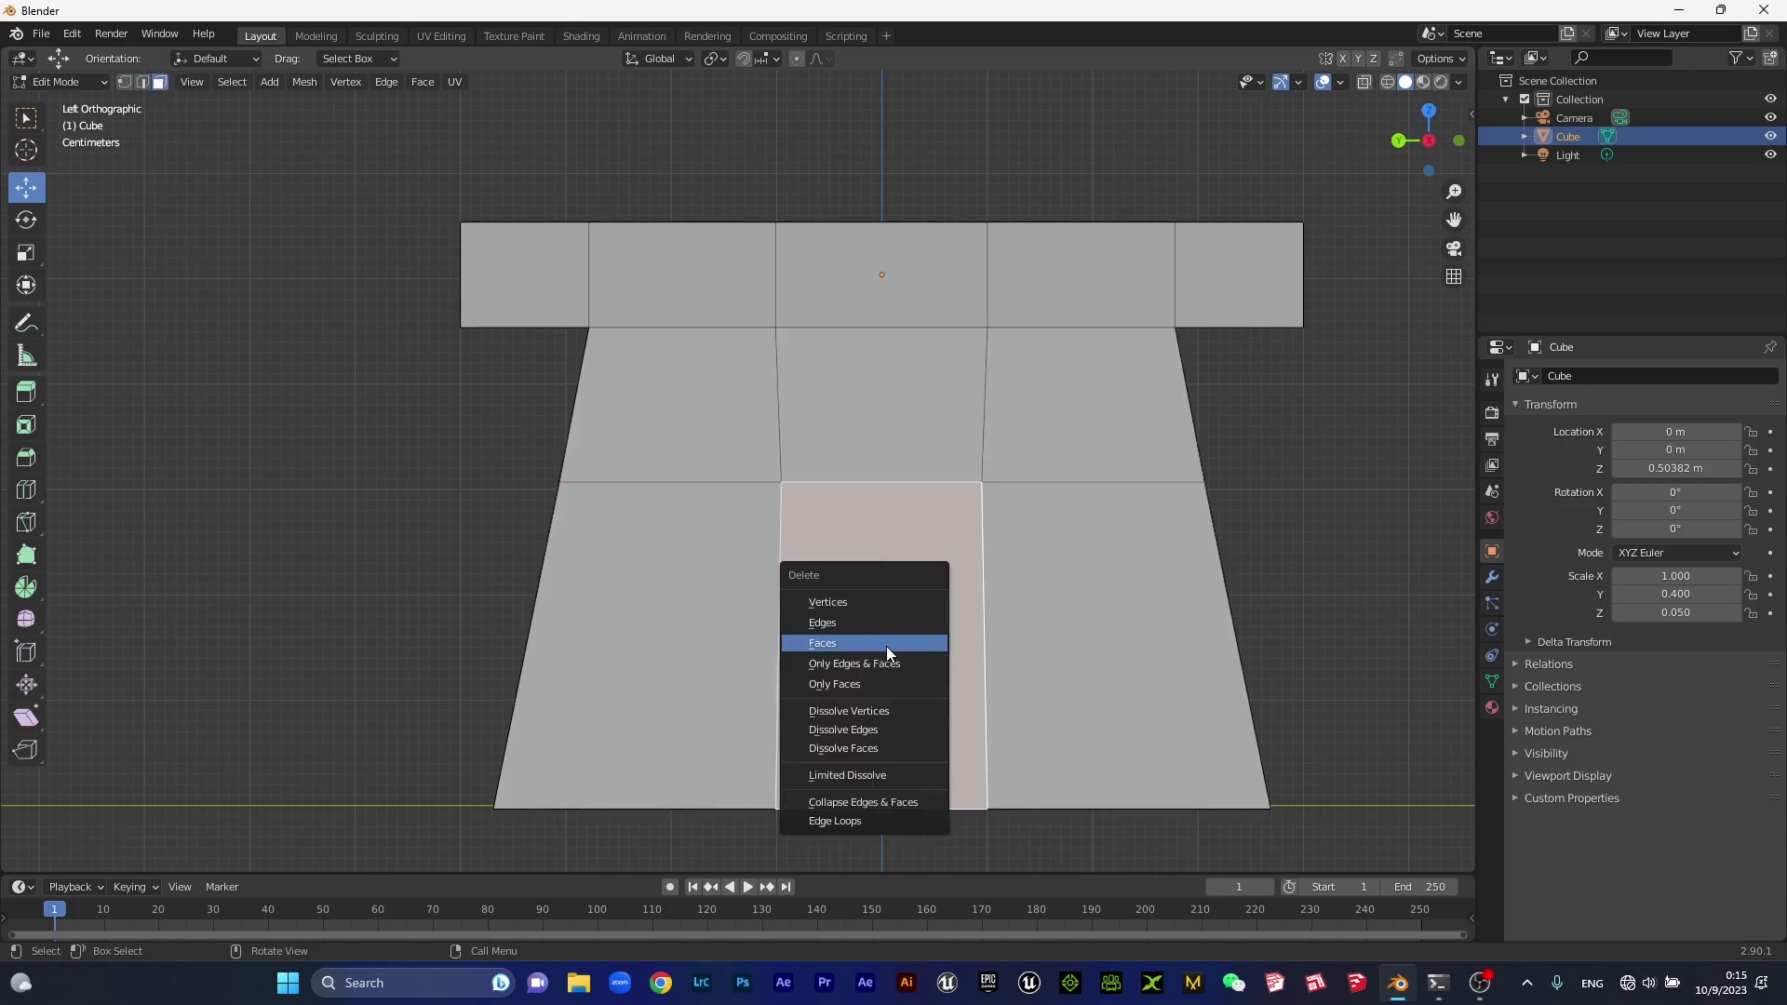
{"action": "left_click", "coordinate": [886, 643]}
{"action": "key", "text": "ctrl+z"}
{"action": "key", "text": "x"}
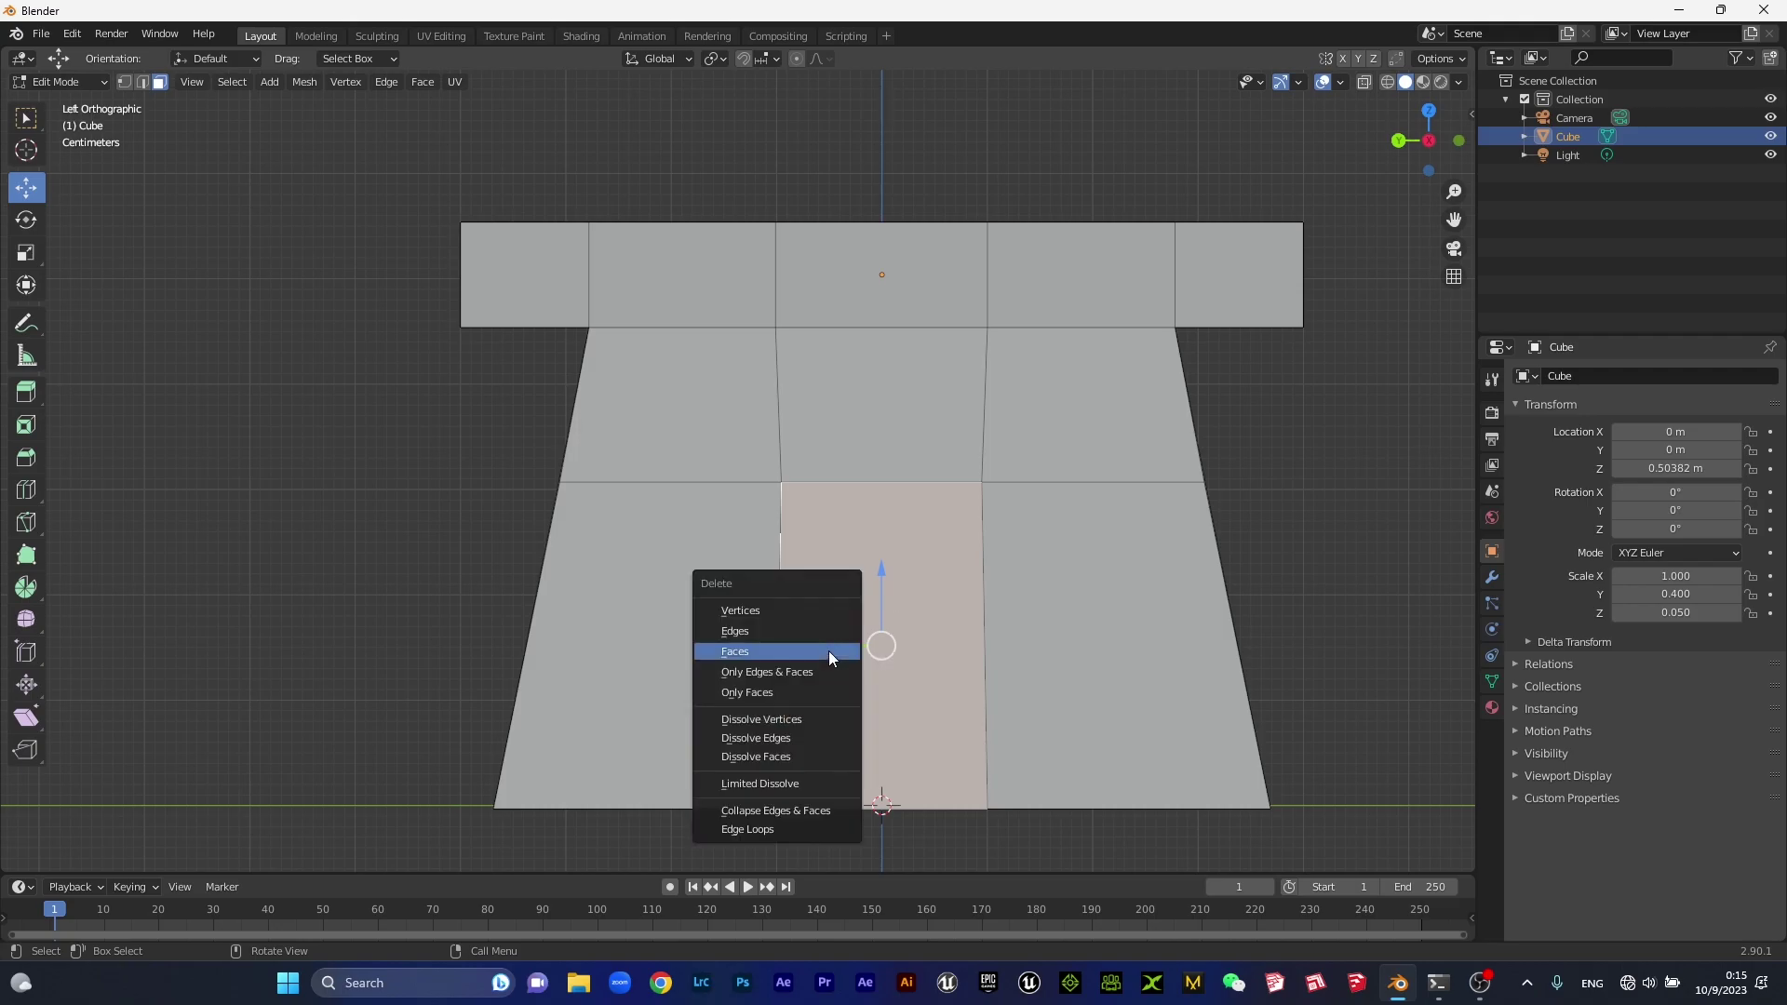
{"action": "left_click", "coordinate": [829, 651]}
Delete the bottom face inside the new opening, then view the bench front.
{"action": "mouse_move", "coordinate": [896, 682]}
{"action": "middle_mouse_down"}
{"action": "mouse_move", "coordinate": [686, 650]}
{"action": "mouse_move", "coordinate": [785, 673]}
{"action": "mouse_move", "coordinate": [706, 722]}
{"action": "mouse_move", "coordinate": [835, 737]}
{"action": "middle_mouse_up"}
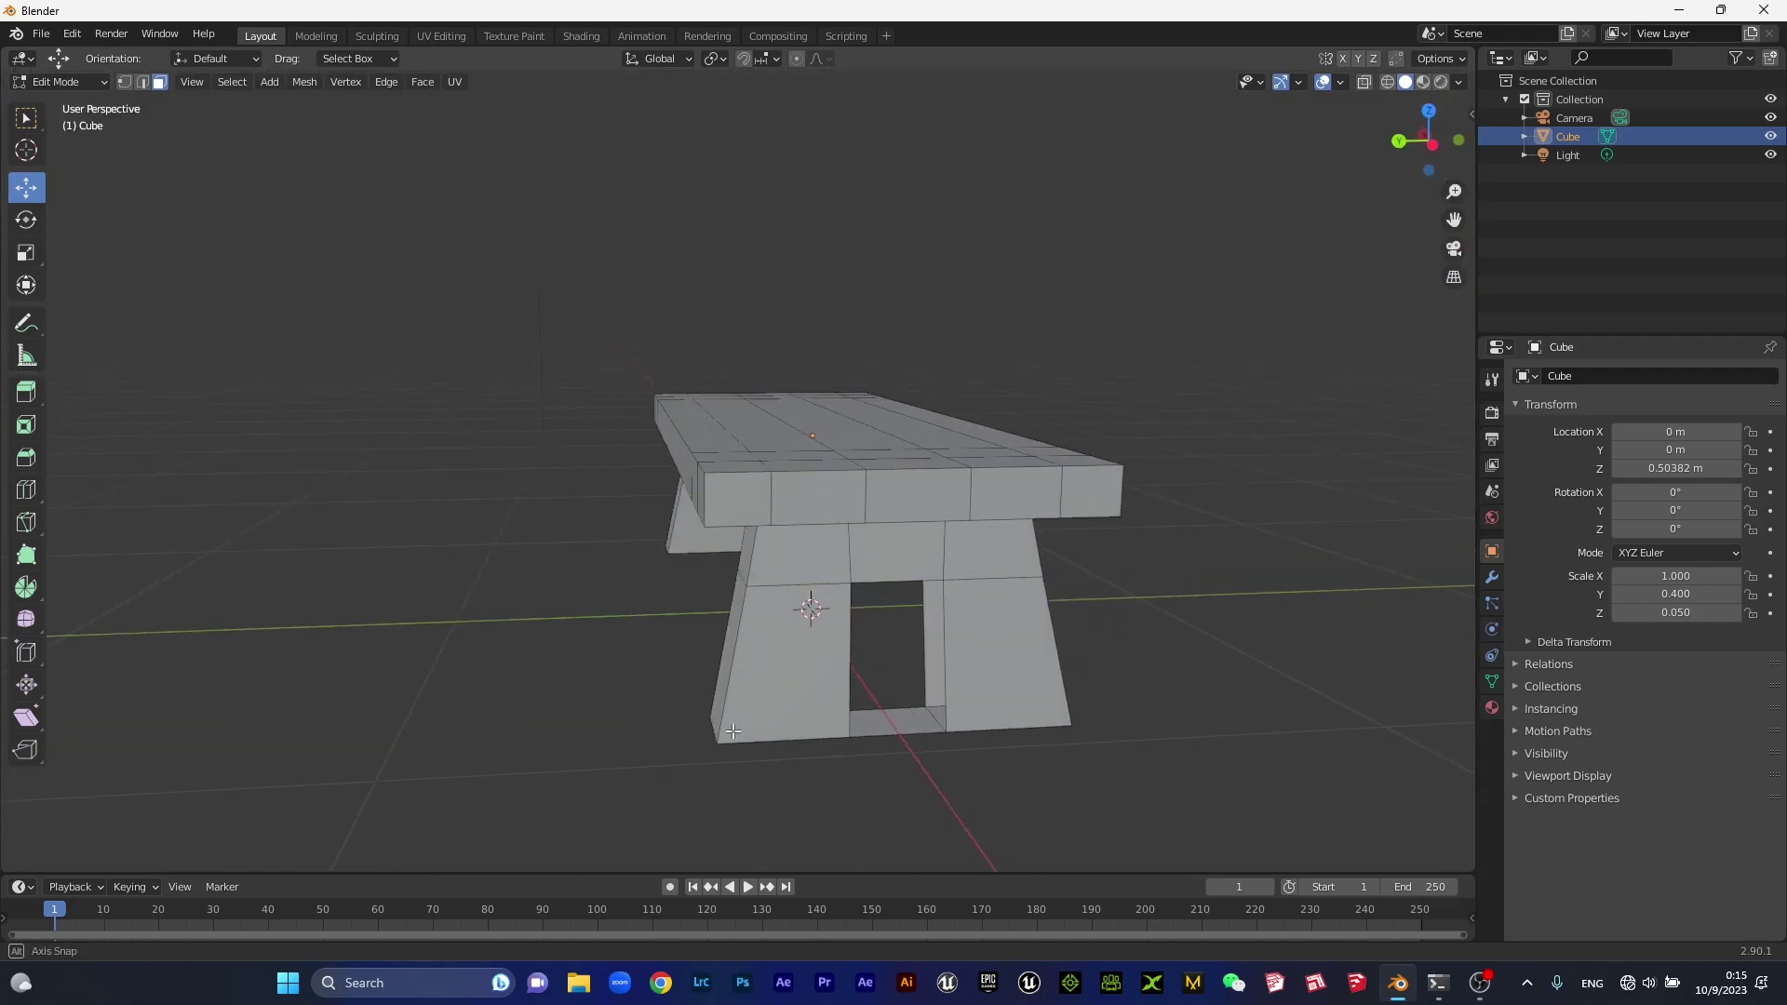
{"action": "left_click", "coordinate": [905, 718]}
{"action": "key", "text": "x"}
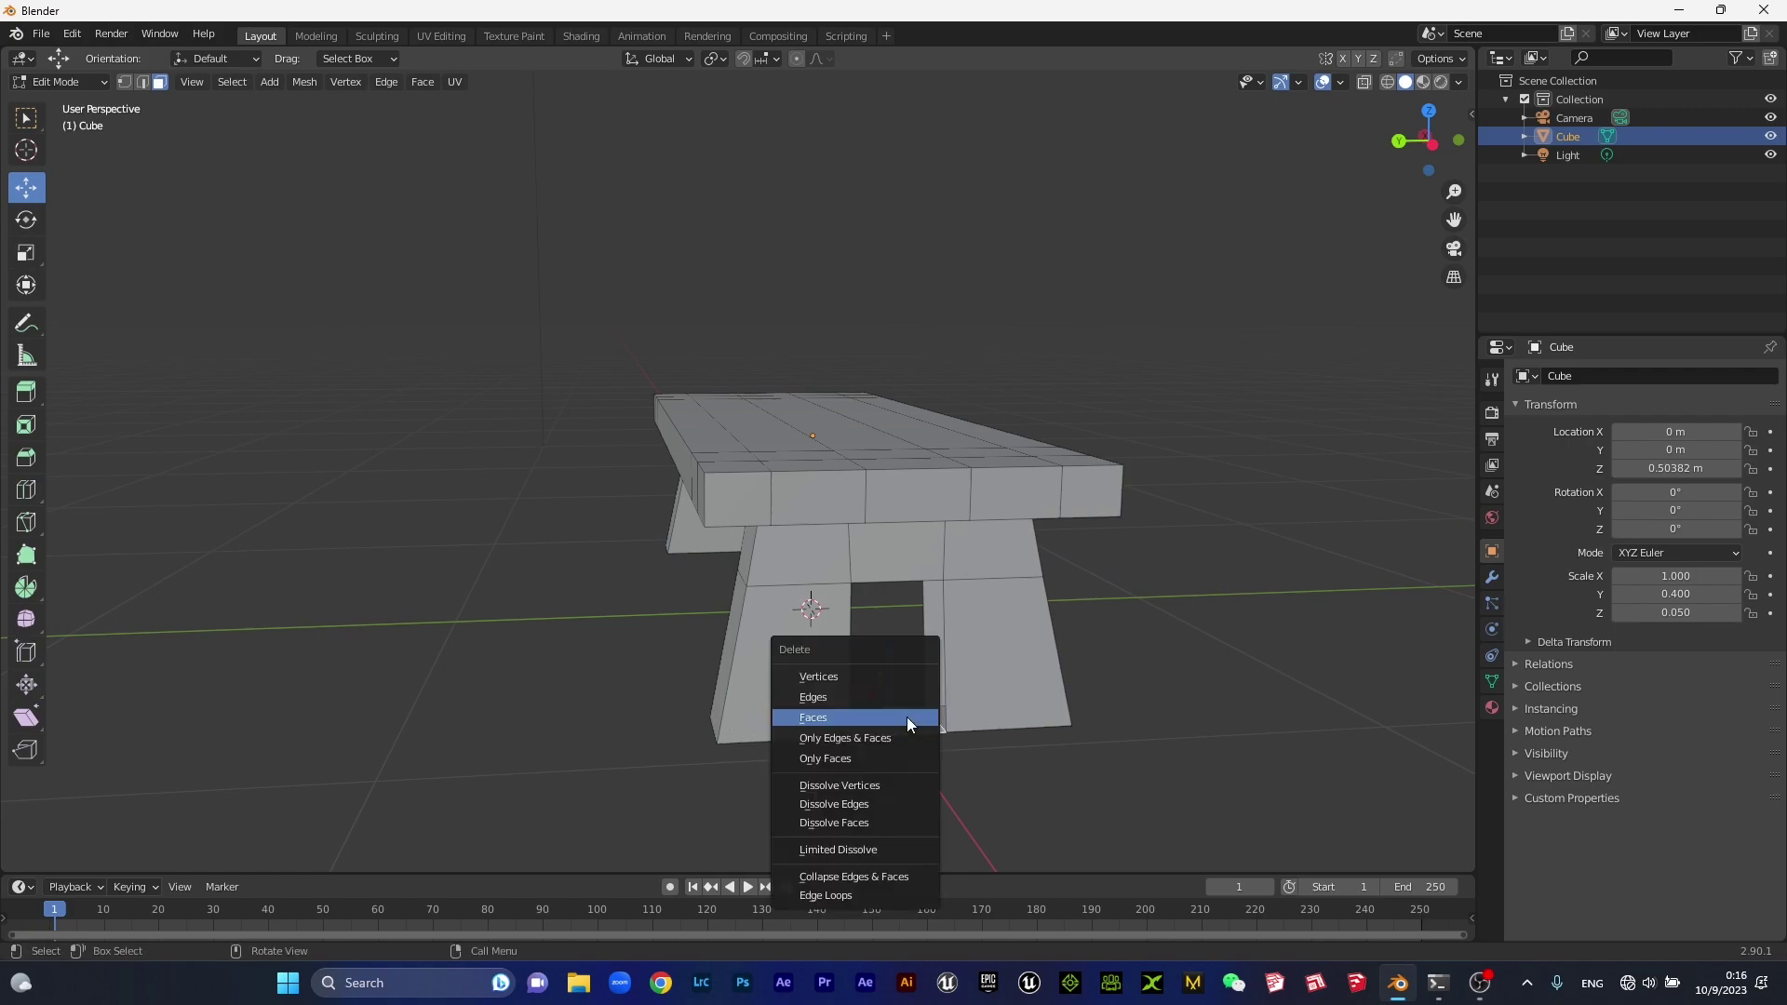
{"action": "left_click", "coordinate": [907, 717]}
{"action": "scroll", "coordinate": [924, 727], "scroll_direction": "up", "scroll_amount": 5}
{"action": "scroll", "coordinate": [924, 728], "scroll_direction": "down", "scroll_amount": 4}
{"action": "scroll", "coordinate": [930, 688], "scroll_direction": "down", "scroll_amount": 2}
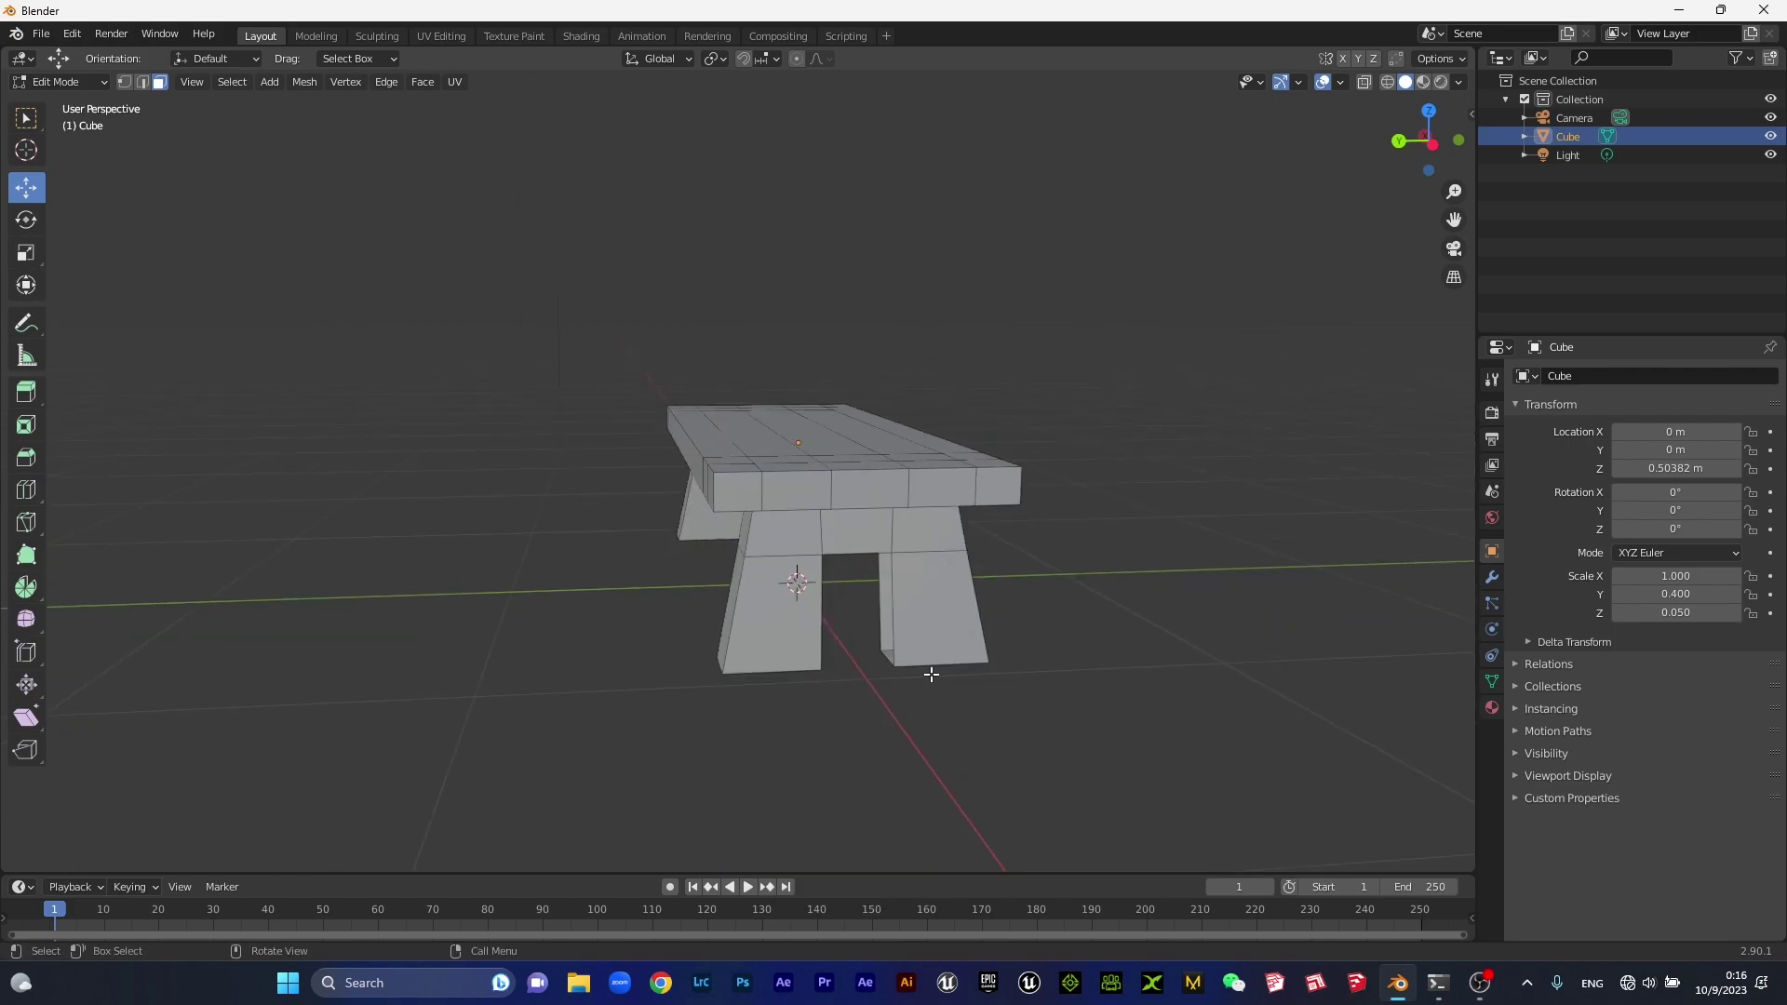
{"action": "scroll", "coordinate": [936, 680], "scroll_direction": "up", "scroll_amount": 2}
{"action": "scroll", "coordinate": [920, 620], "scroll_direction": "up", "scroll_amount": 1}
{"action": "mouse_move", "coordinate": [920, 621]}
{"action": "middle_mouse_down"}
{"action": "mouse_move", "coordinate": [838, 596]}
{"action": "mouse_move", "coordinate": [781, 521]}
{"action": "mouse_move", "coordinate": [447, 354]}
{"action": "middle_mouse_up"}
In vertex select, select the top corner vertices of the leg opening.
{"action": "left_click", "coordinate": [780, 518]}
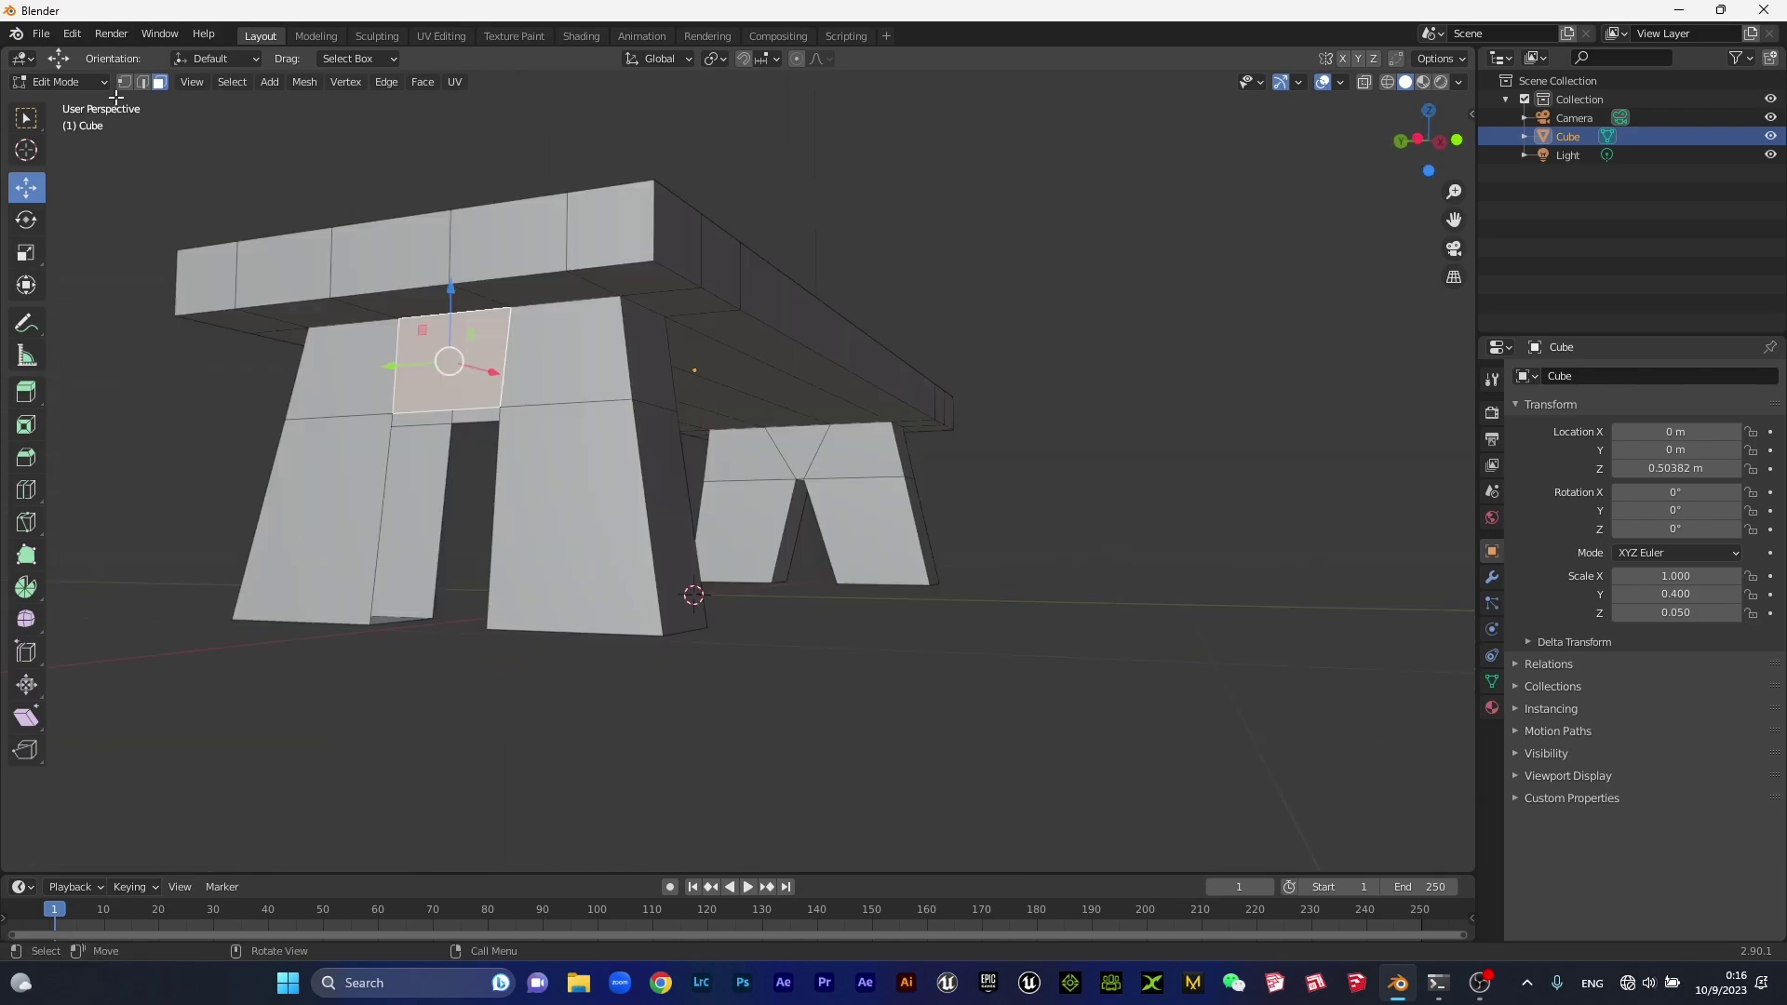
{"action": "left_click", "coordinate": [125, 82]}
{"action": "left_click", "coordinate": [392, 414]}
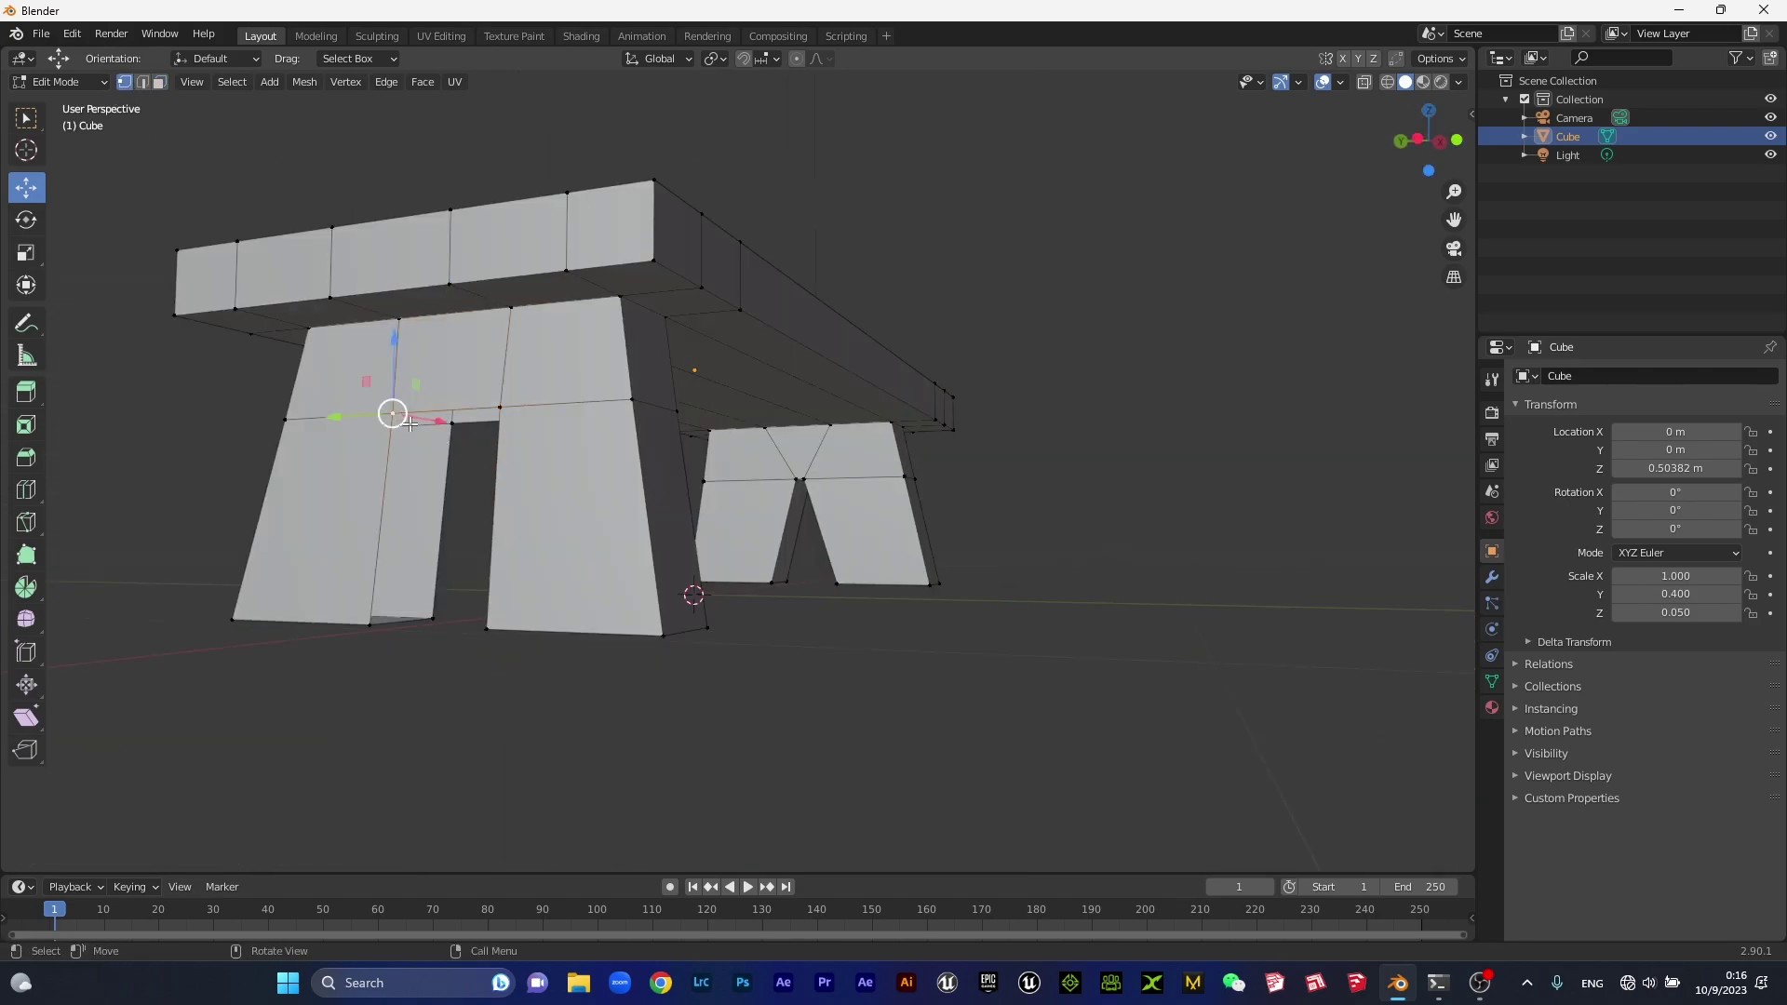
{"action": "left_click", "coordinate": [451, 423], "text": "shift"}
{"action": "middle_click_drag", "start_coordinate": [452, 424], "coordinate": [601, 477]}
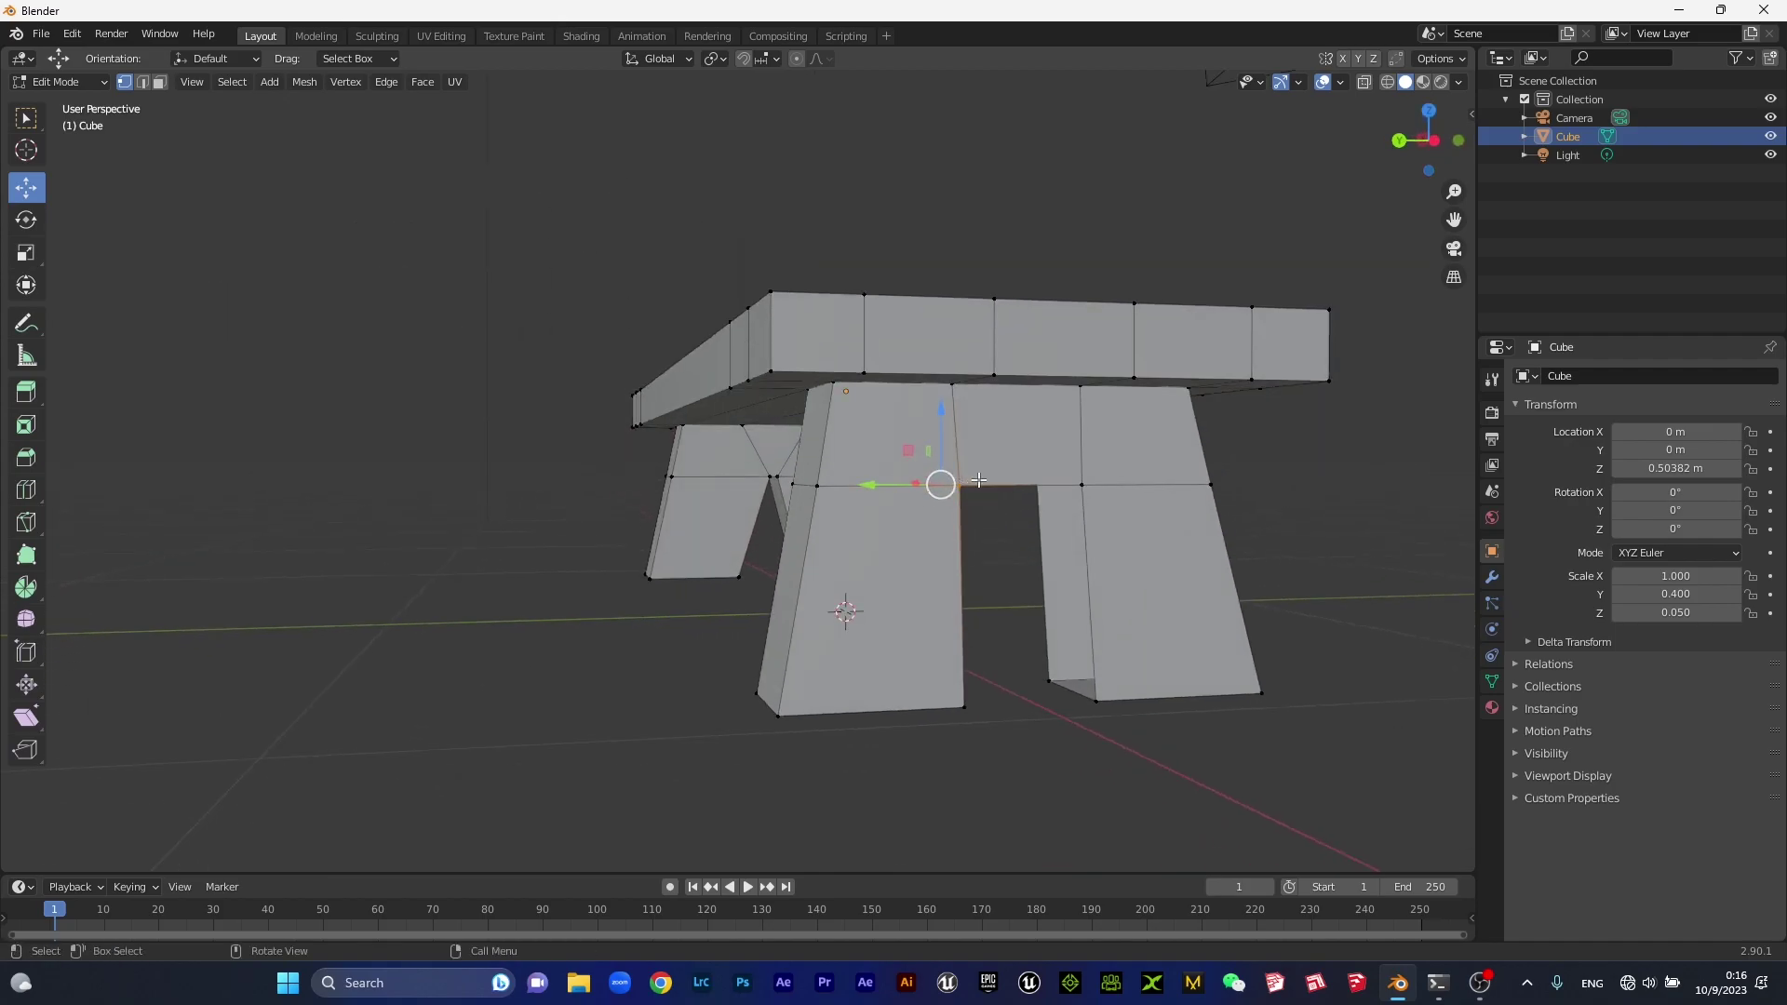
{"action": "left_click", "coordinate": [1081, 486], "text": "shift"}
{"action": "mouse_move", "coordinate": [1059, 500]}
{"action": "middle_mouse_down"}
{"action": "mouse_move", "coordinate": [1012, 494]}
{"action": "mouse_move", "coordinate": [1165, 433]}
{"action": "middle_mouse_up"}
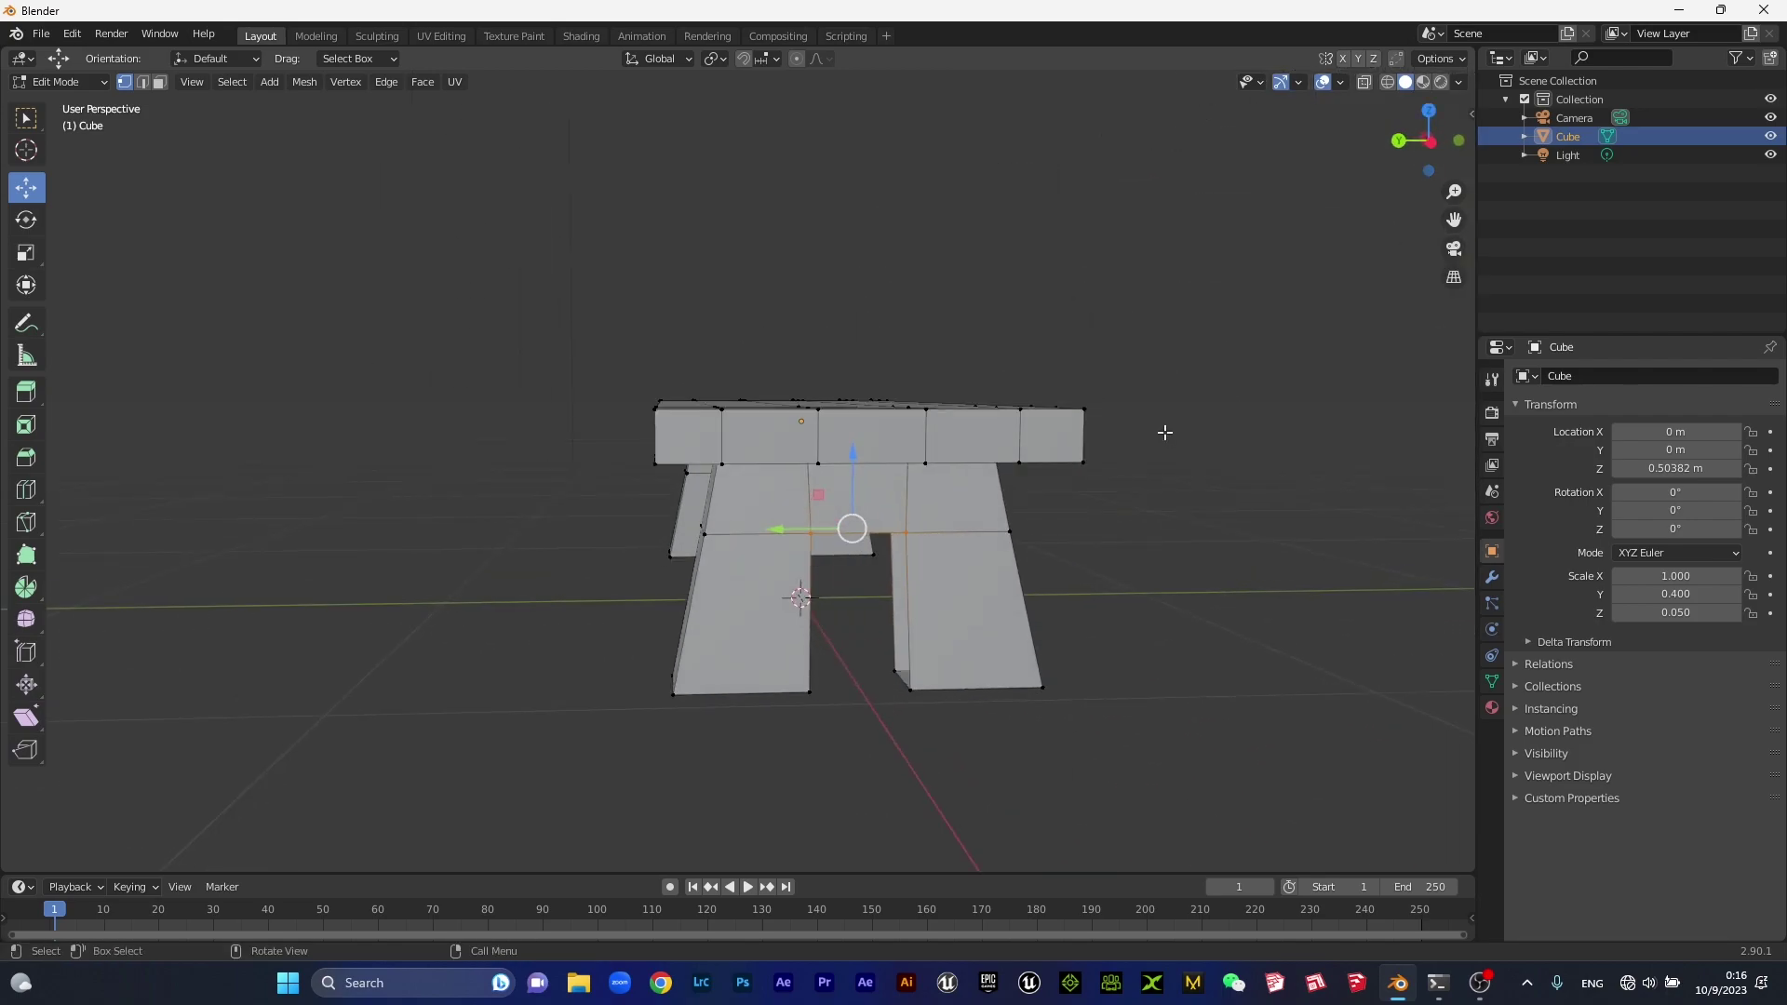
In Left view, scale the top corners along Y to pinch them into a point.
{"action": "key", "text": "ctrl+KP_3"}
{"action": "scroll", "coordinate": [1154, 465], "scroll_direction": "up", "scroll_amount": 4}
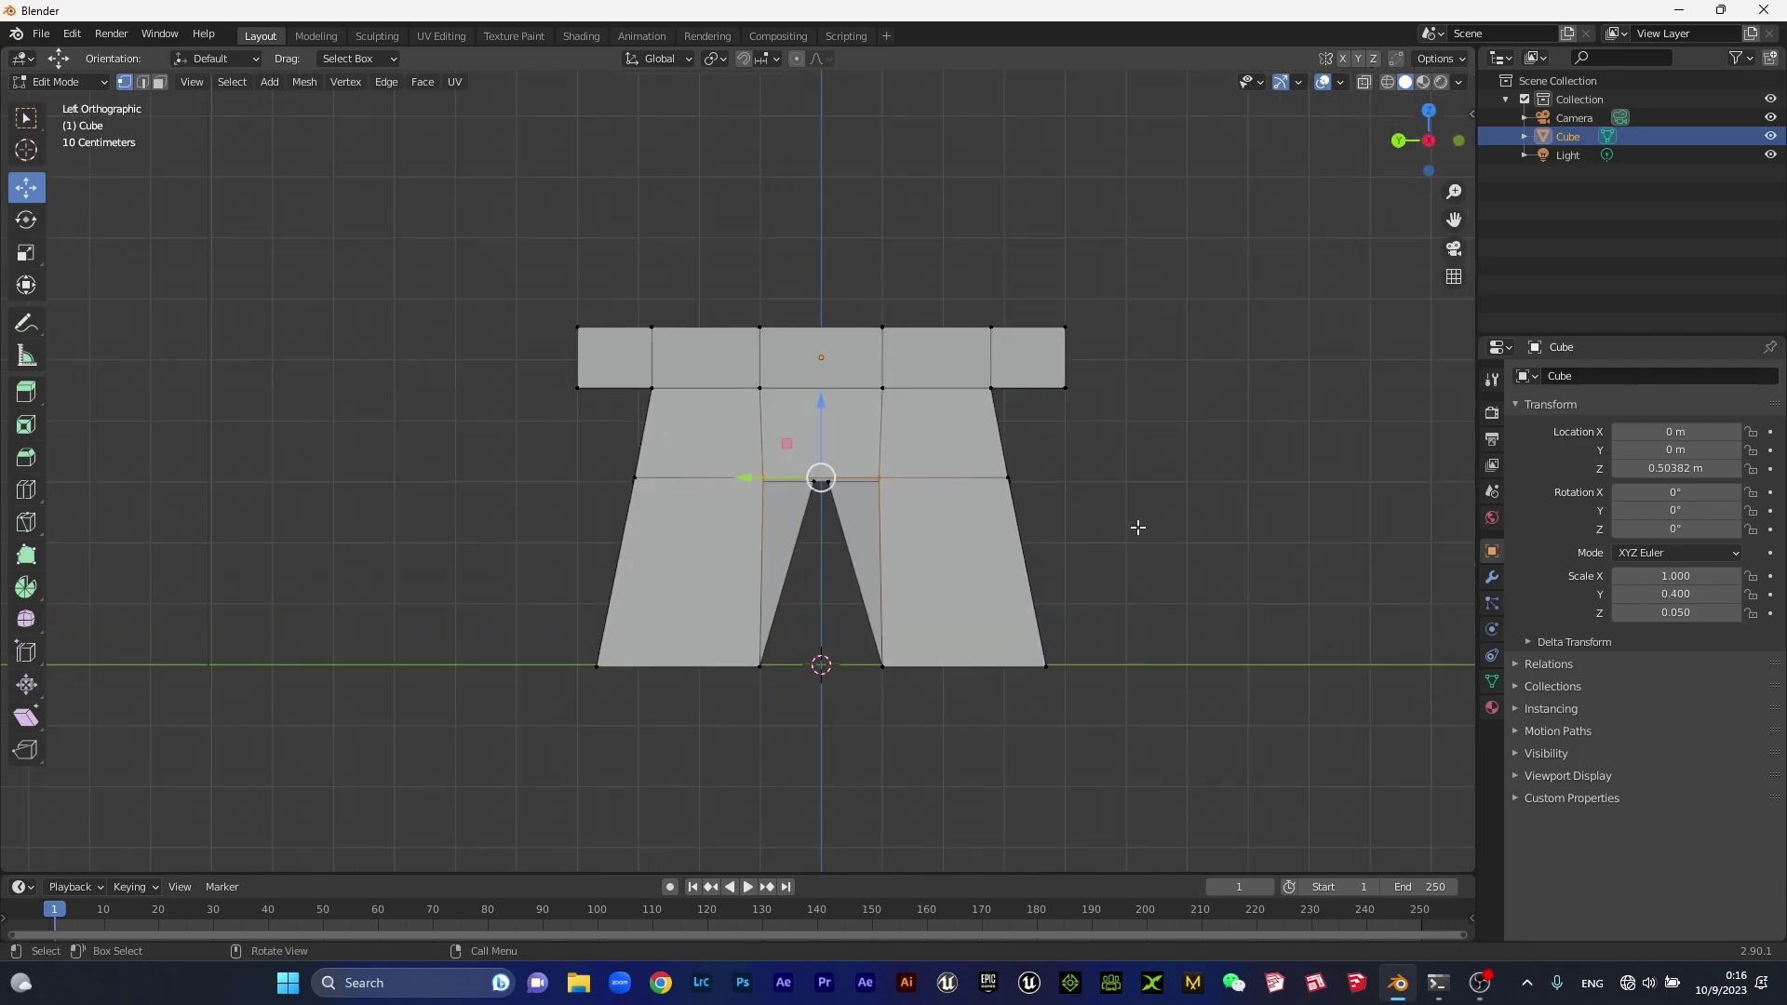
{"action": "scroll", "coordinate": [1079, 521], "scroll_direction": "up", "scroll_amount": 2}
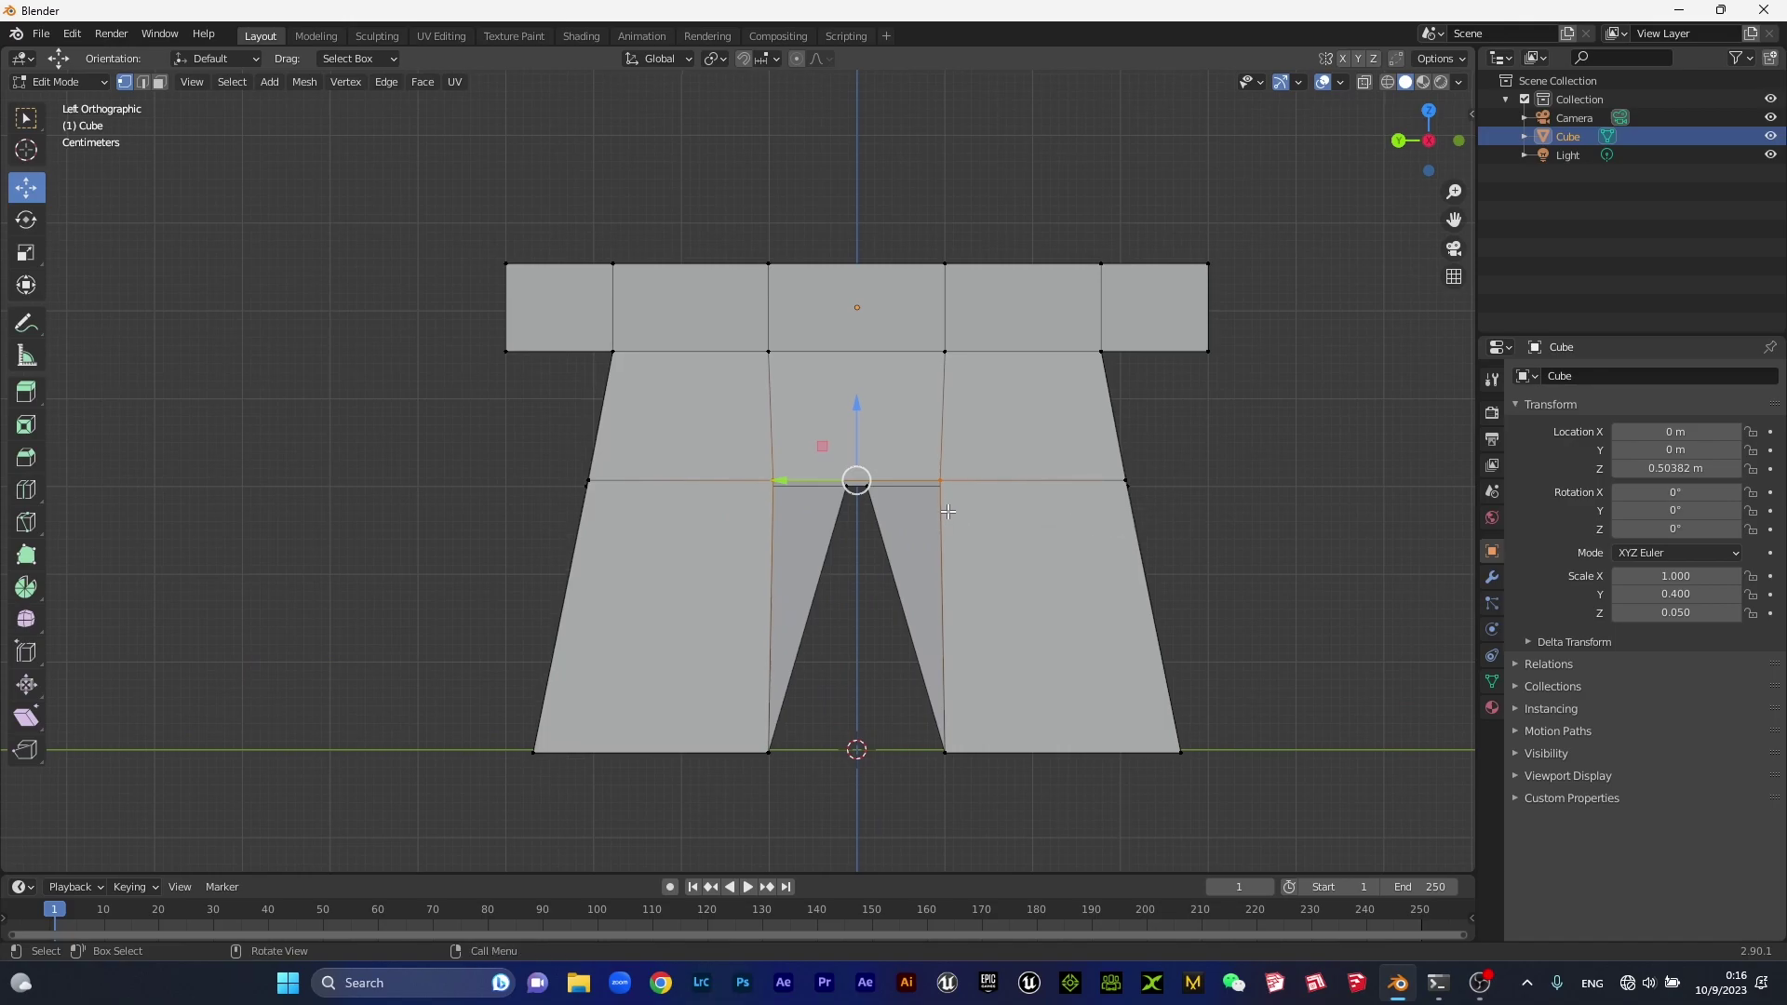
{"action": "key", "text": "s"}
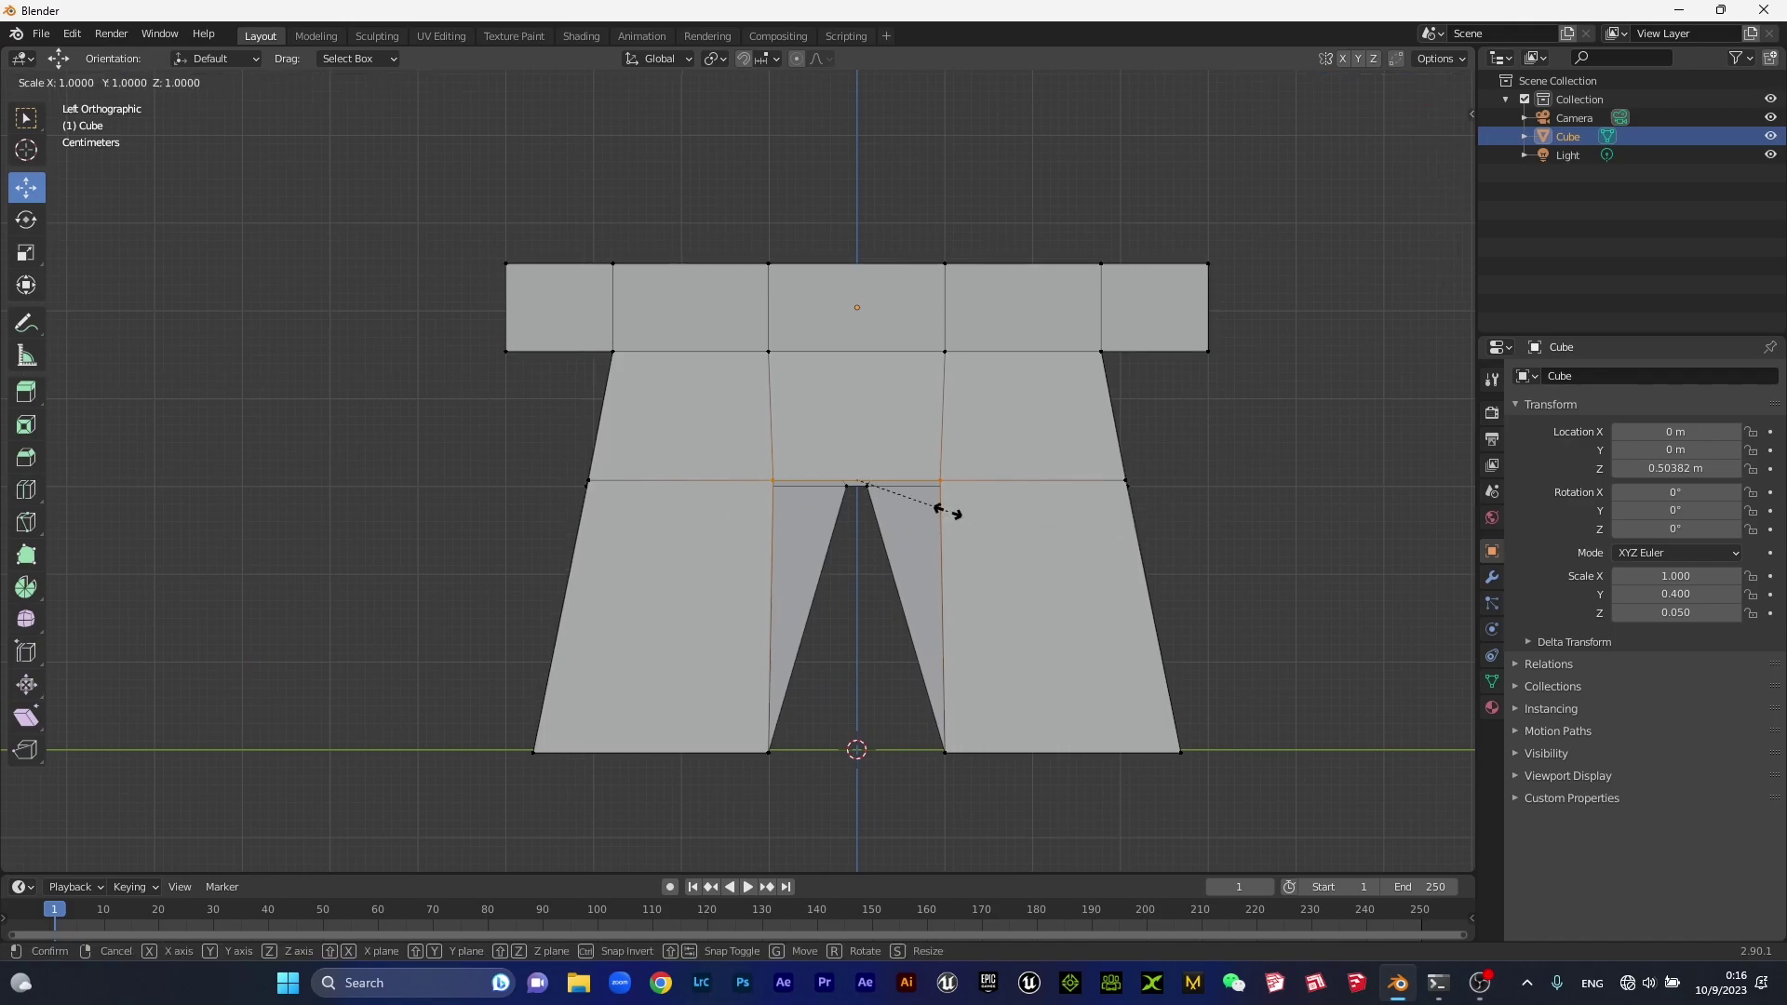
{"action": "key", "text": "y"}
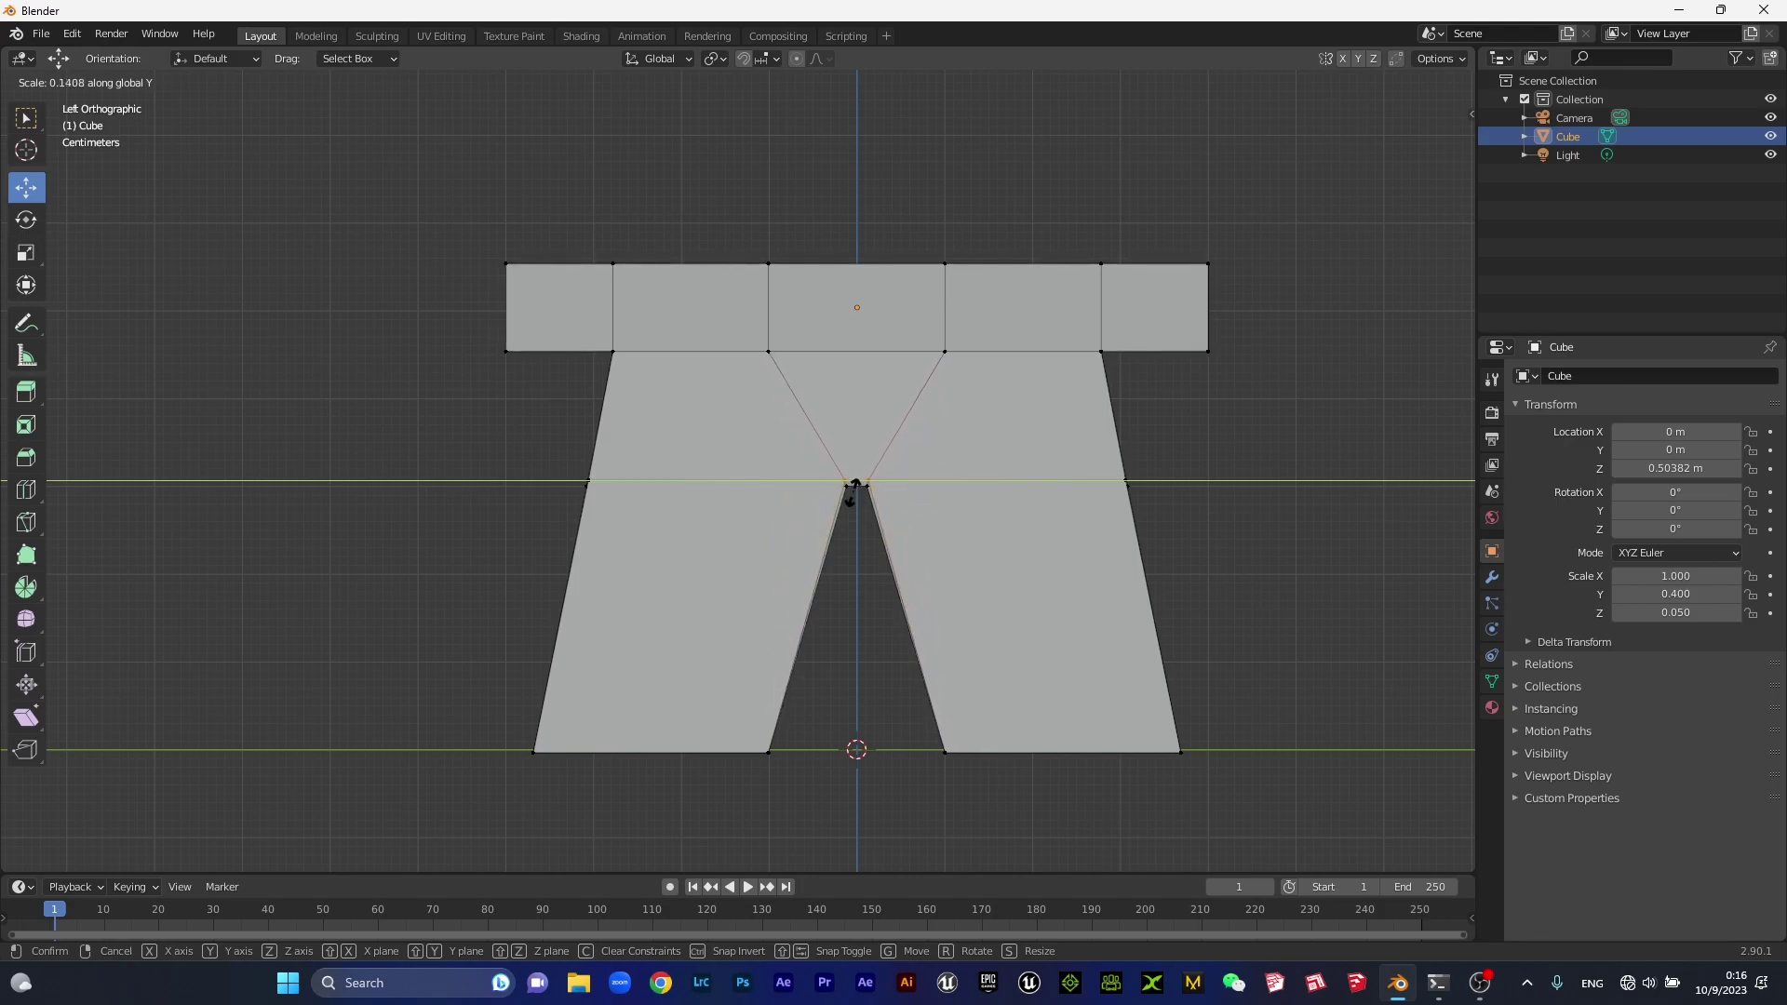
{"action": "left_click", "coordinate": [856, 491]}
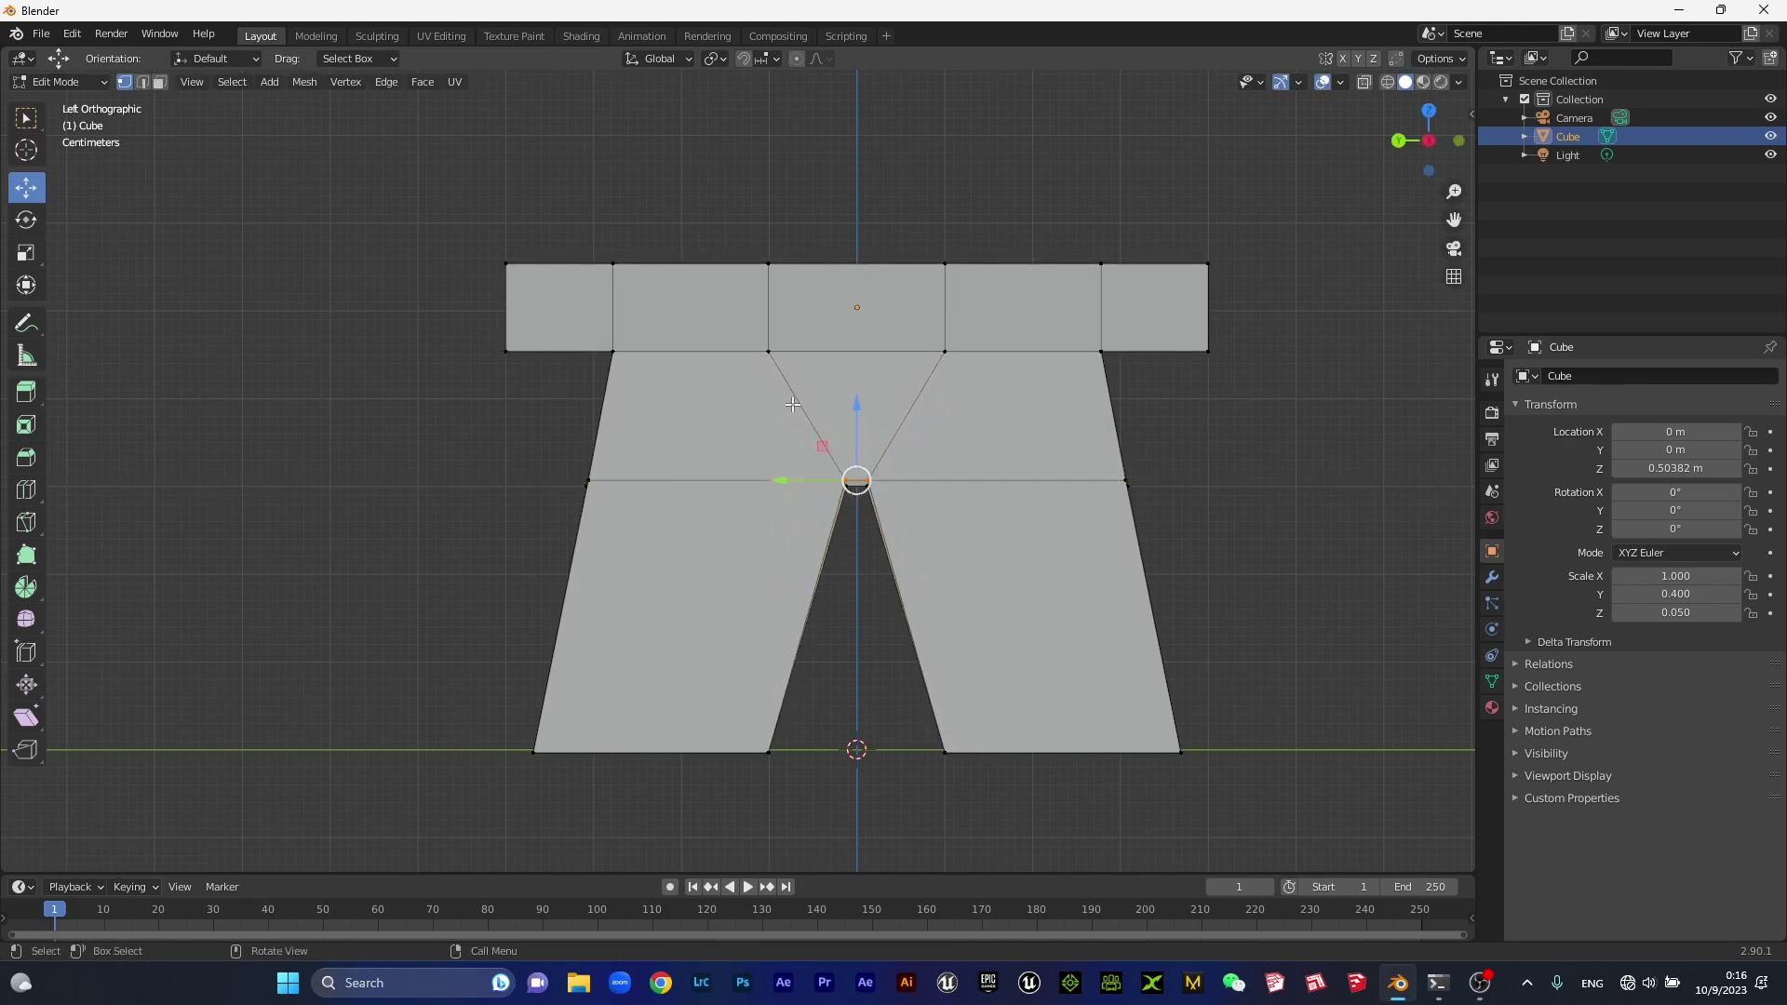
{"action": "left_click_drag", "start_coordinate": [859, 411], "coordinate": [863, 413]}
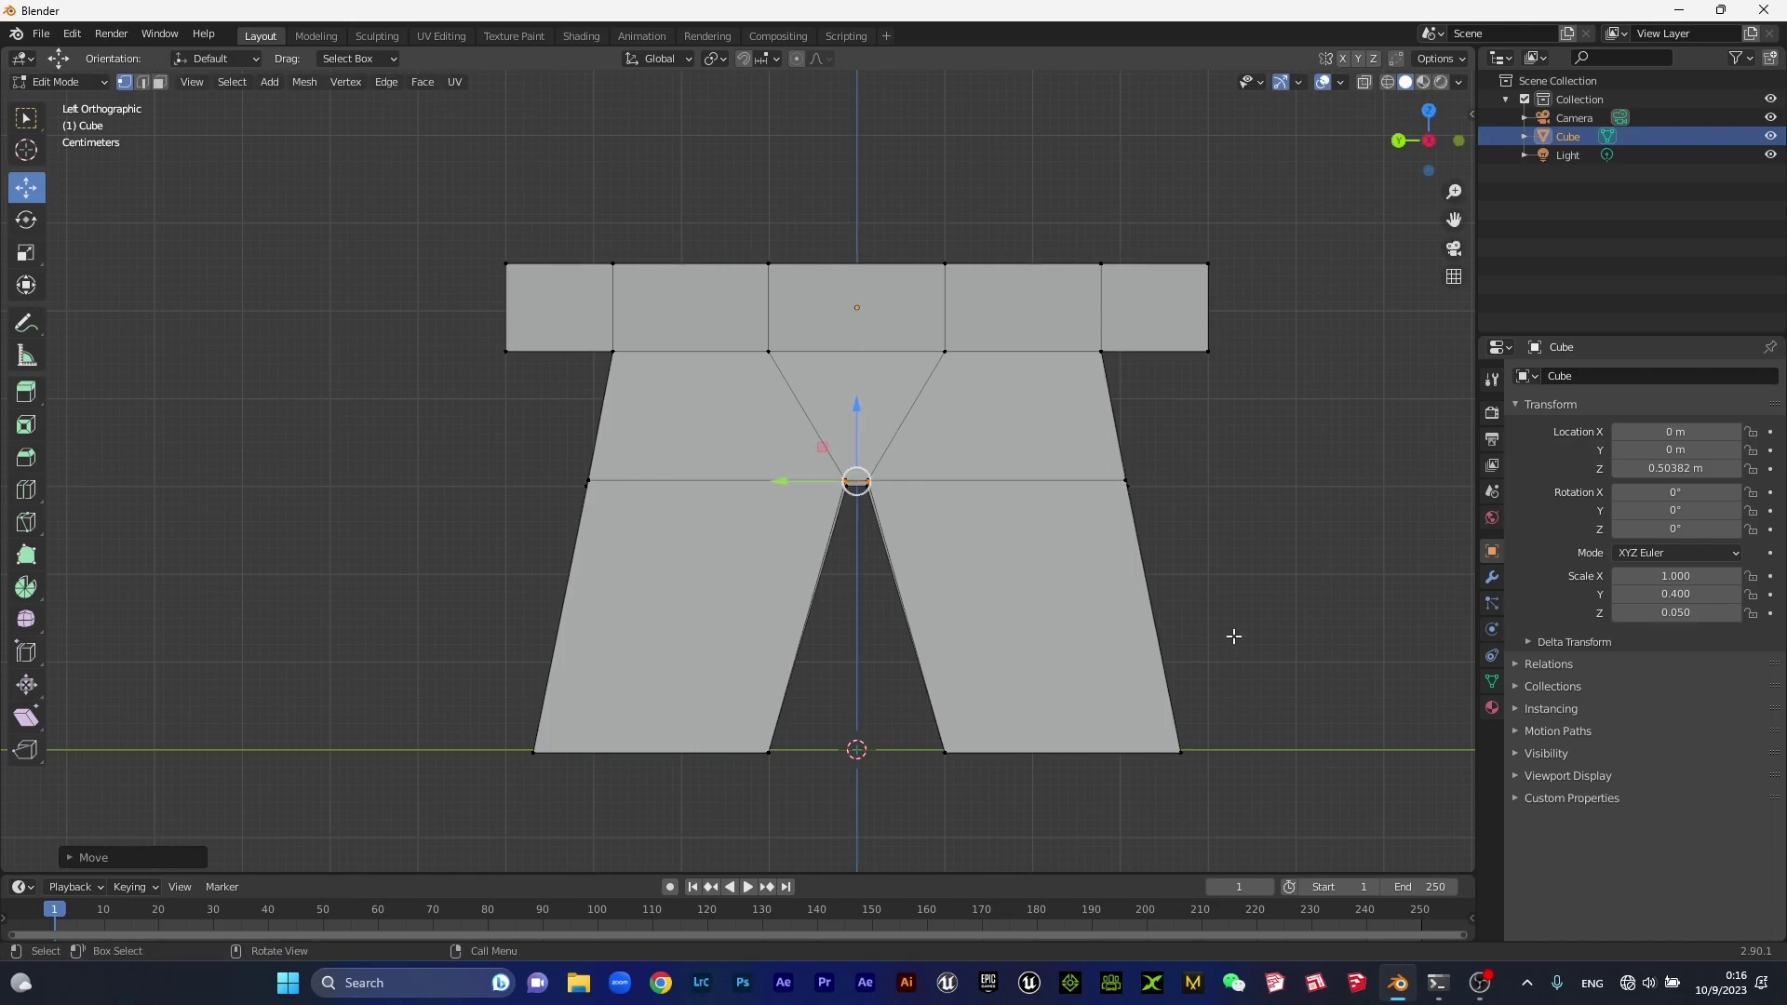
Return to Object Mode, deselect the bench, and orbit around it.
{"action": "key", "text": "Tab"}
{"action": "left_click", "coordinate": [1214, 555]}
{"action": "scroll", "coordinate": [1117, 555], "scroll_direction": "down", "scroll_amount": 2}
{"action": "middle_click_drag", "start_coordinate": [1031, 555], "coordinate": [751, 538]}
{"action": "scroll", "coordinate": [713, 565], "scroll_direction": "up", "scroll_amount": 3}
In Edit Mode with edge select, fill one slanted notch wall with New Face from Edges.
{"action": "left_click", "coordinate": [525, 549]}
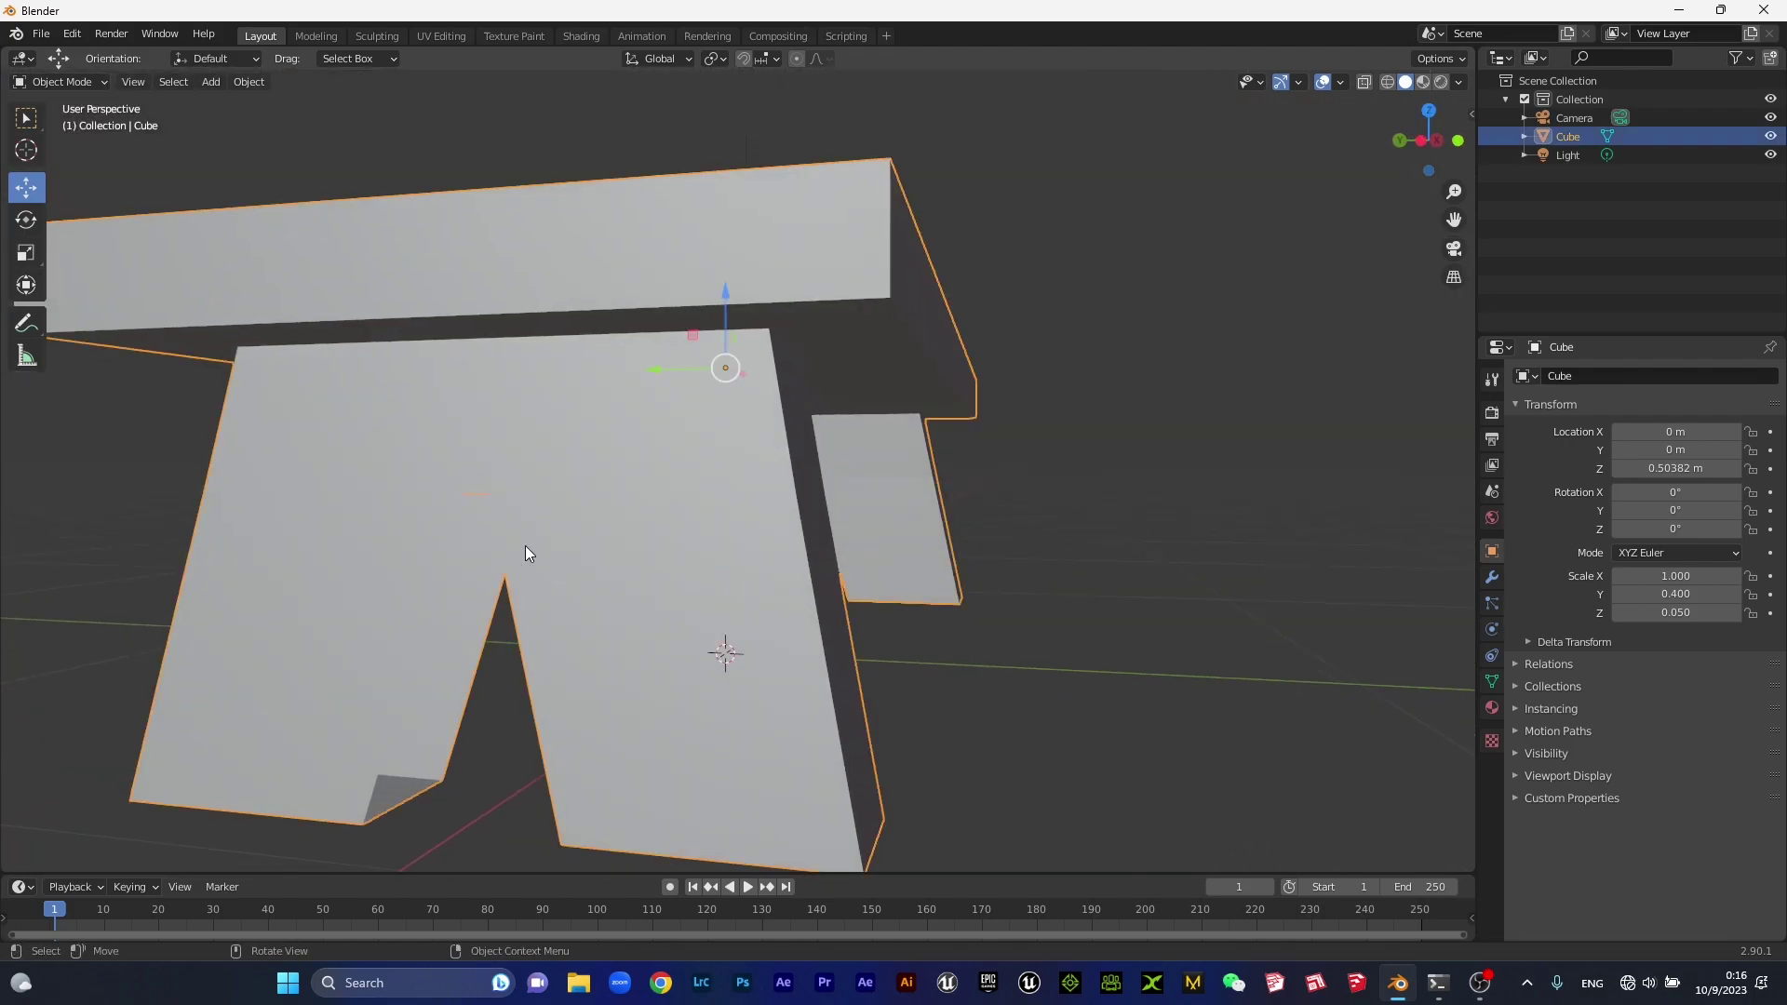
{"action": "key", "text": "Tab"}
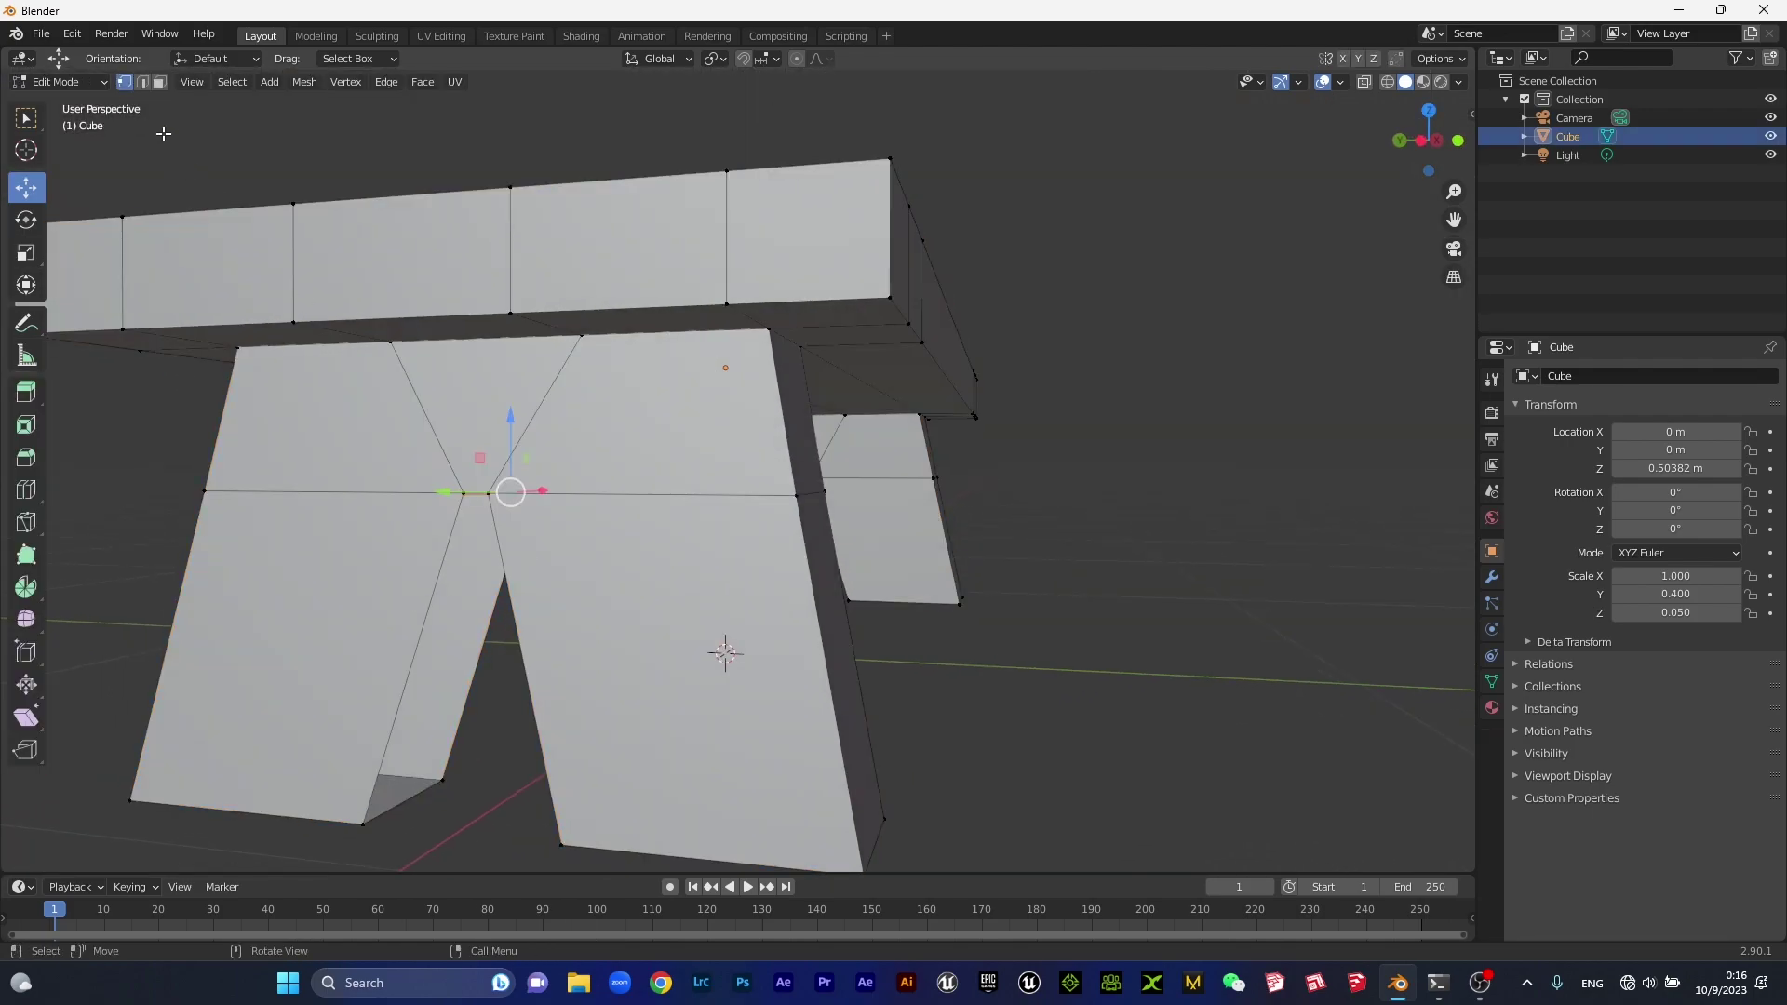
{"action": "left_click", "coordinate": [142, 81]}
{"action": "left_click", "coordinate": [422, 630]}
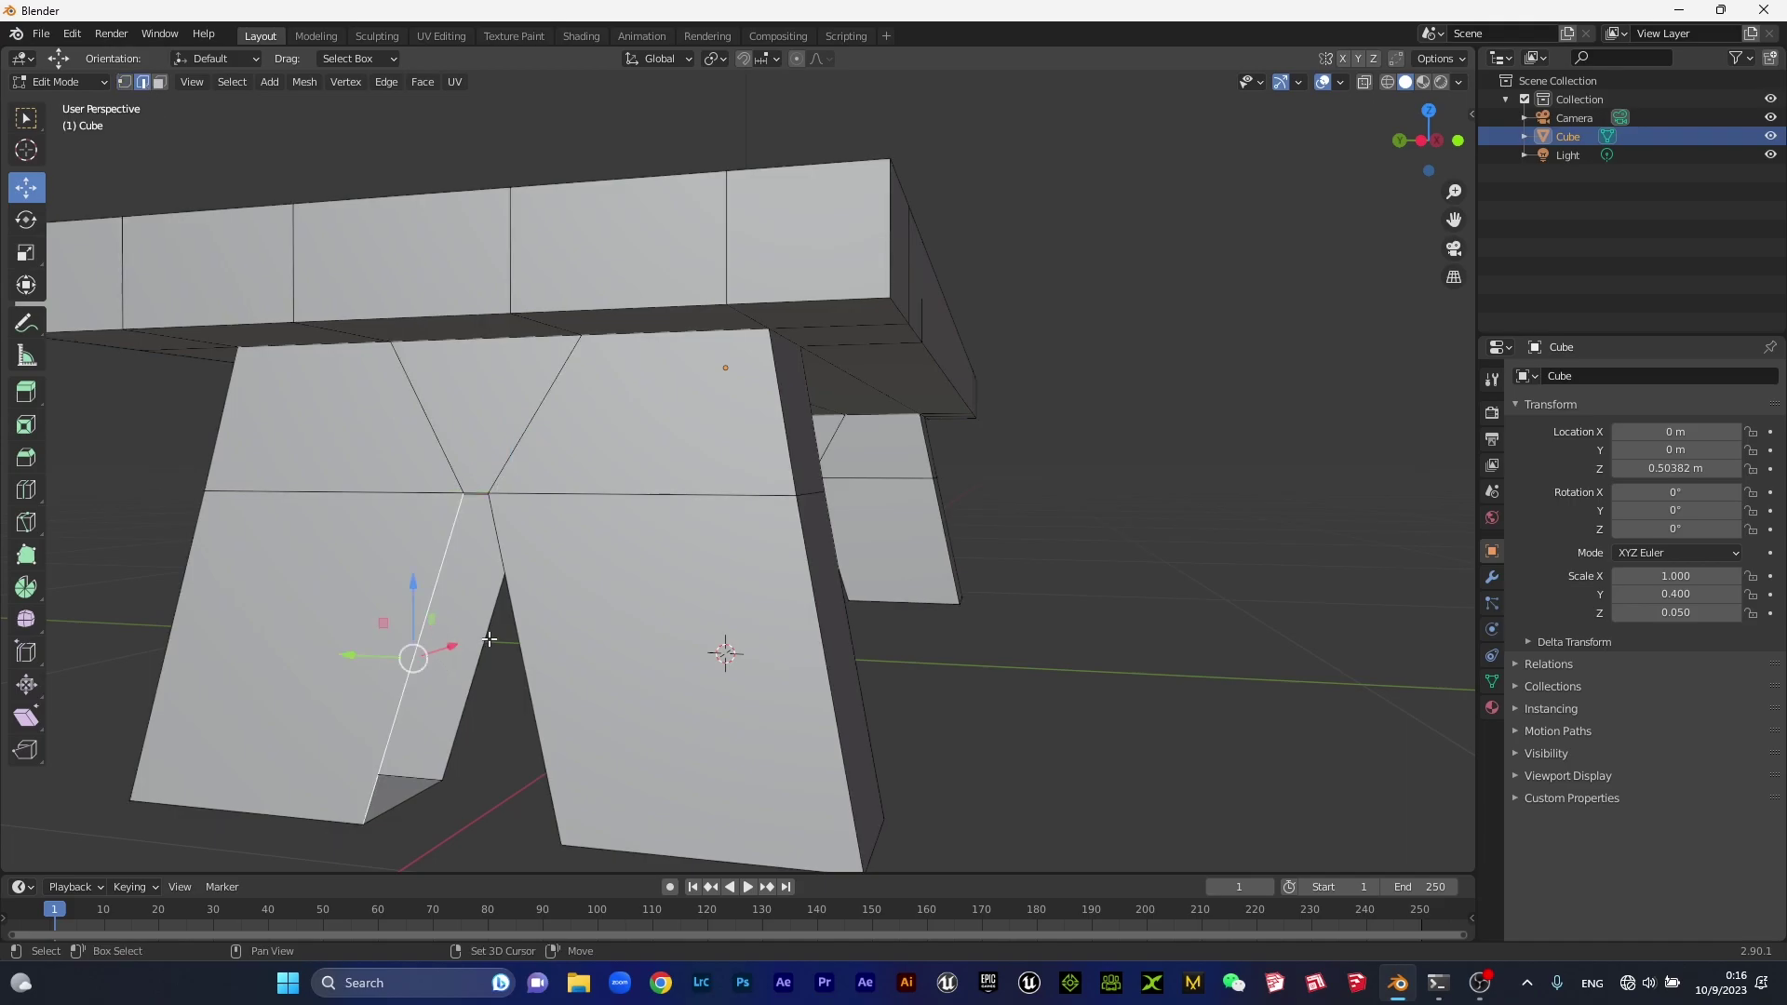
{"action": "left_click", "coordinate": [489, 634], "text": "shift"}
{"action": "right_click", "coordinate": [488, 634]}
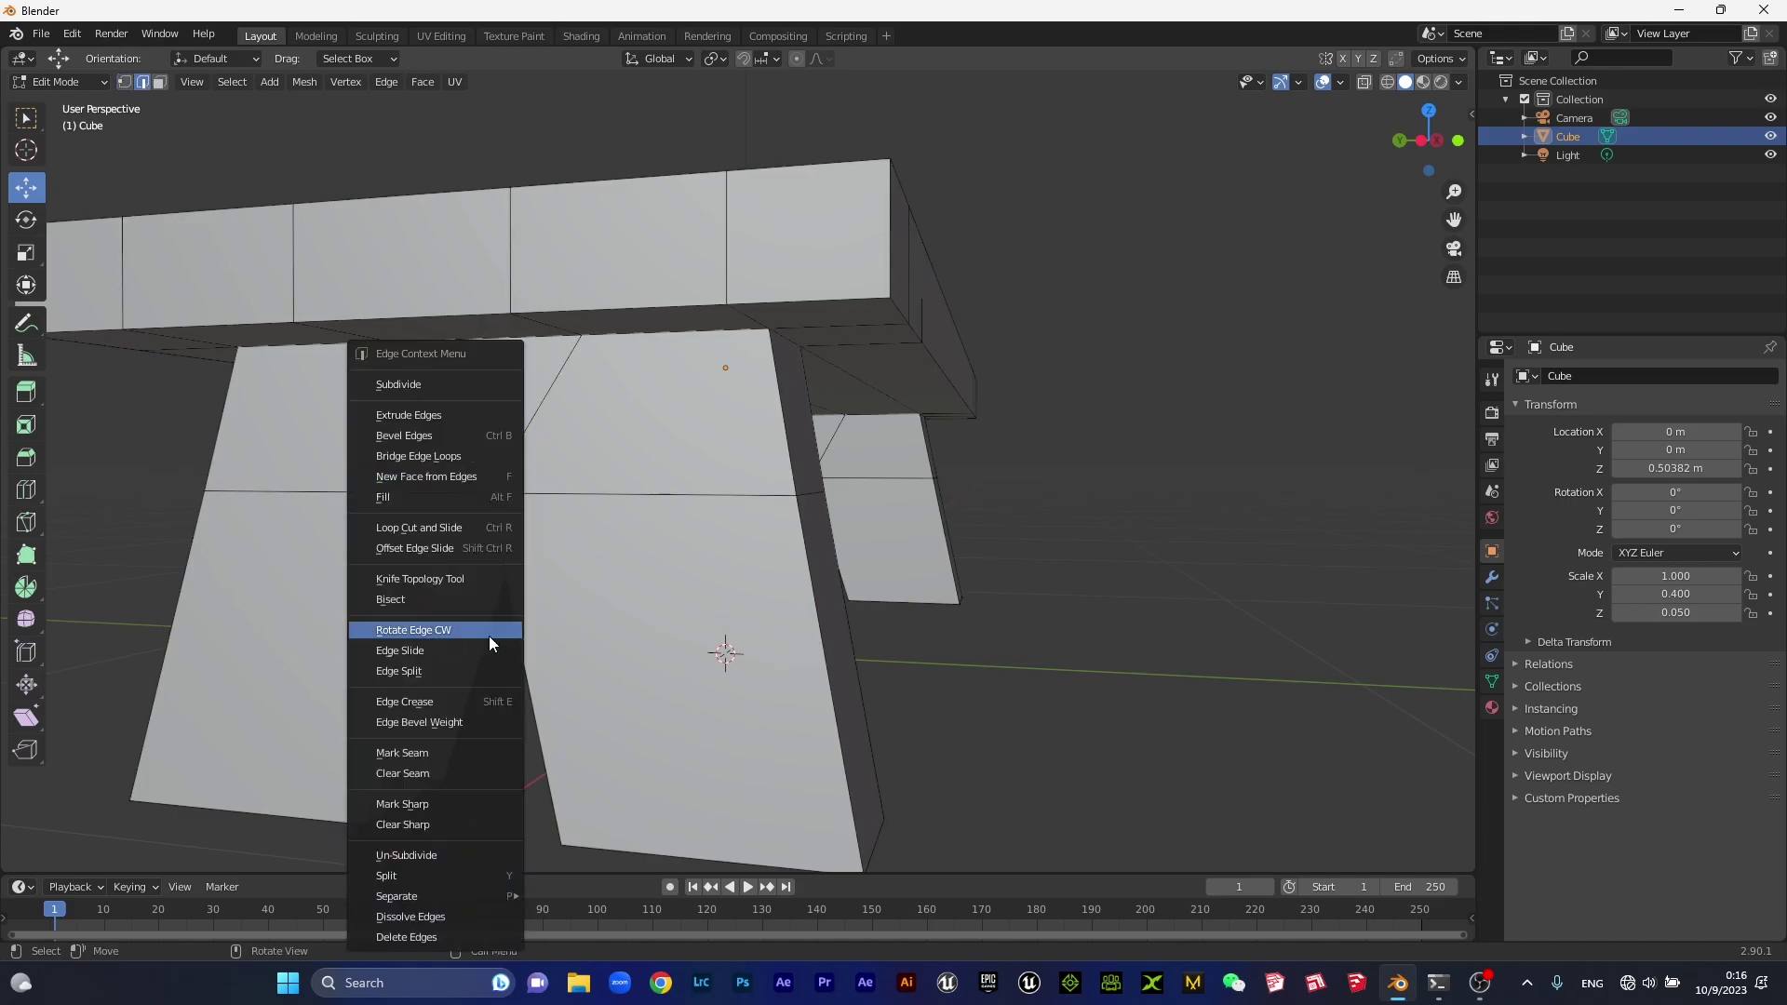
{"action": "left_click", "coordinate": [404, 474]}
Fill the notch's opposite slanted wall with a new face from its two edges.
{"action": "mouse_move", "coordinate": [404, 474]}
{"action": "middle_mouse_down"}
{"action": "mouse_move", "coordinate": [759, 647]}
{"action": "mouse_move", "coordinate": [1231, 682]}
{"action": "middle_mouse_up"}
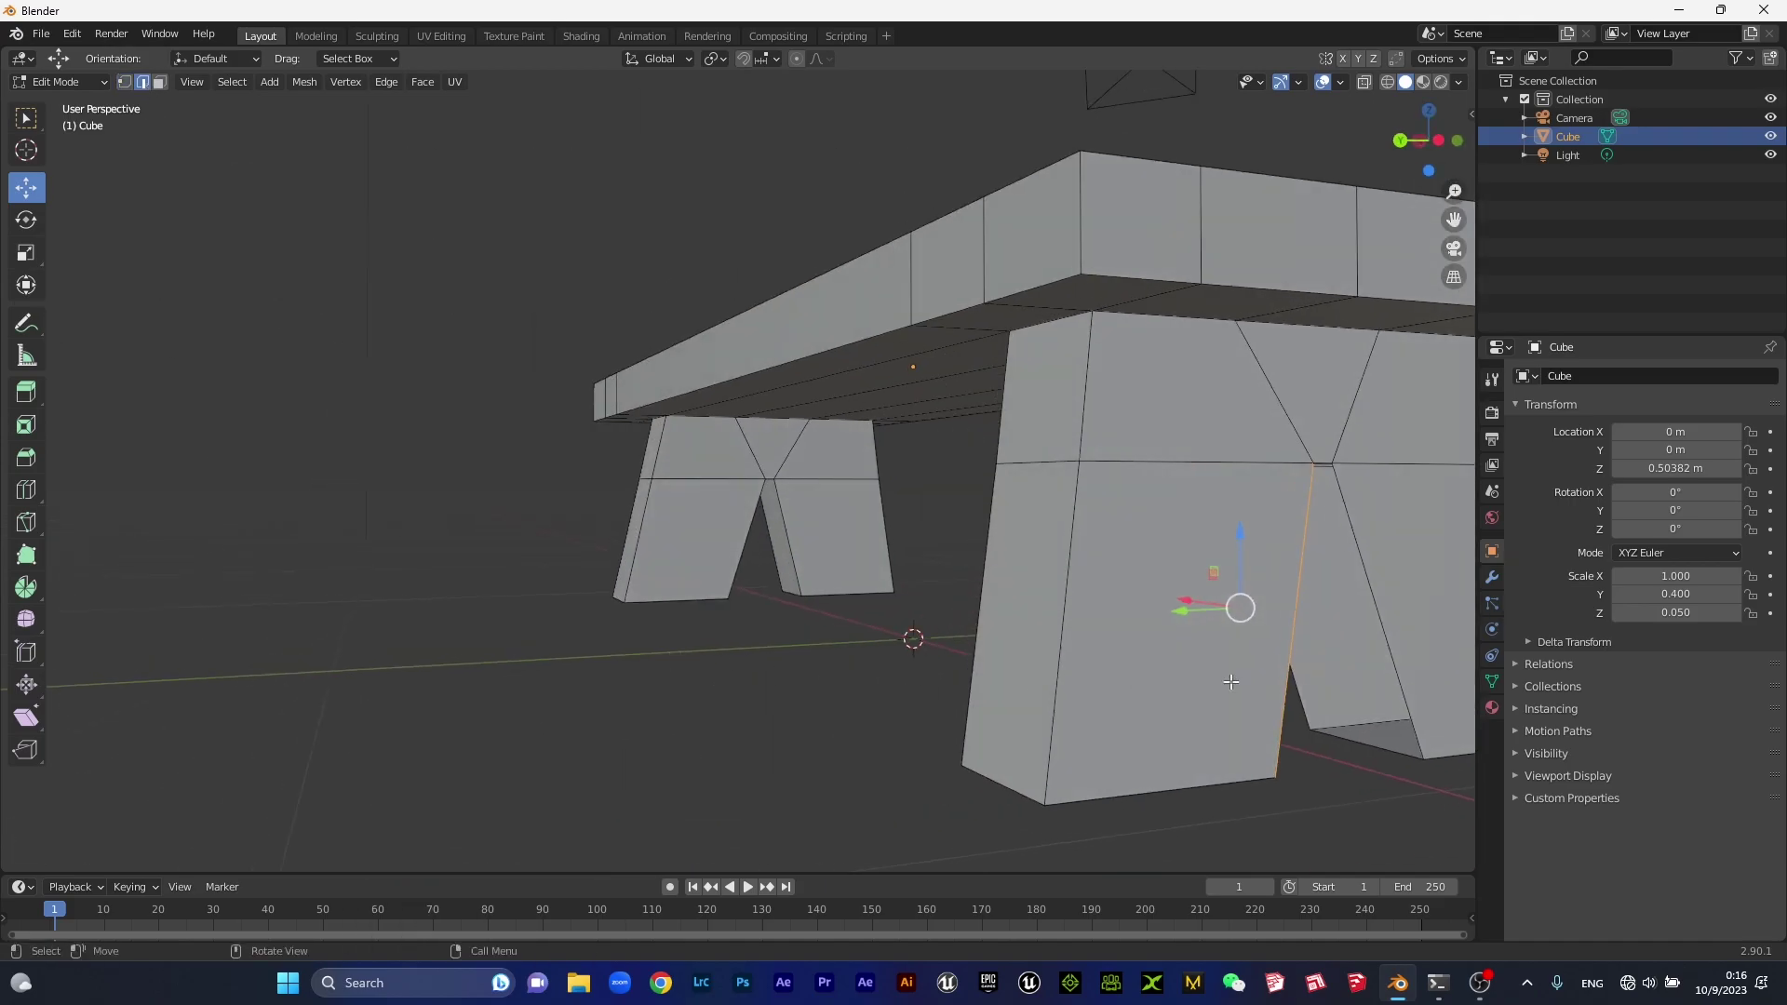
{"action": "left_click", "coordinate": [1381, 620]}
{"action": "left_click", "coordinate": [1303, 696], "text": "shift"}
{"action": "right_click", "coordinate": [1303, 697]}
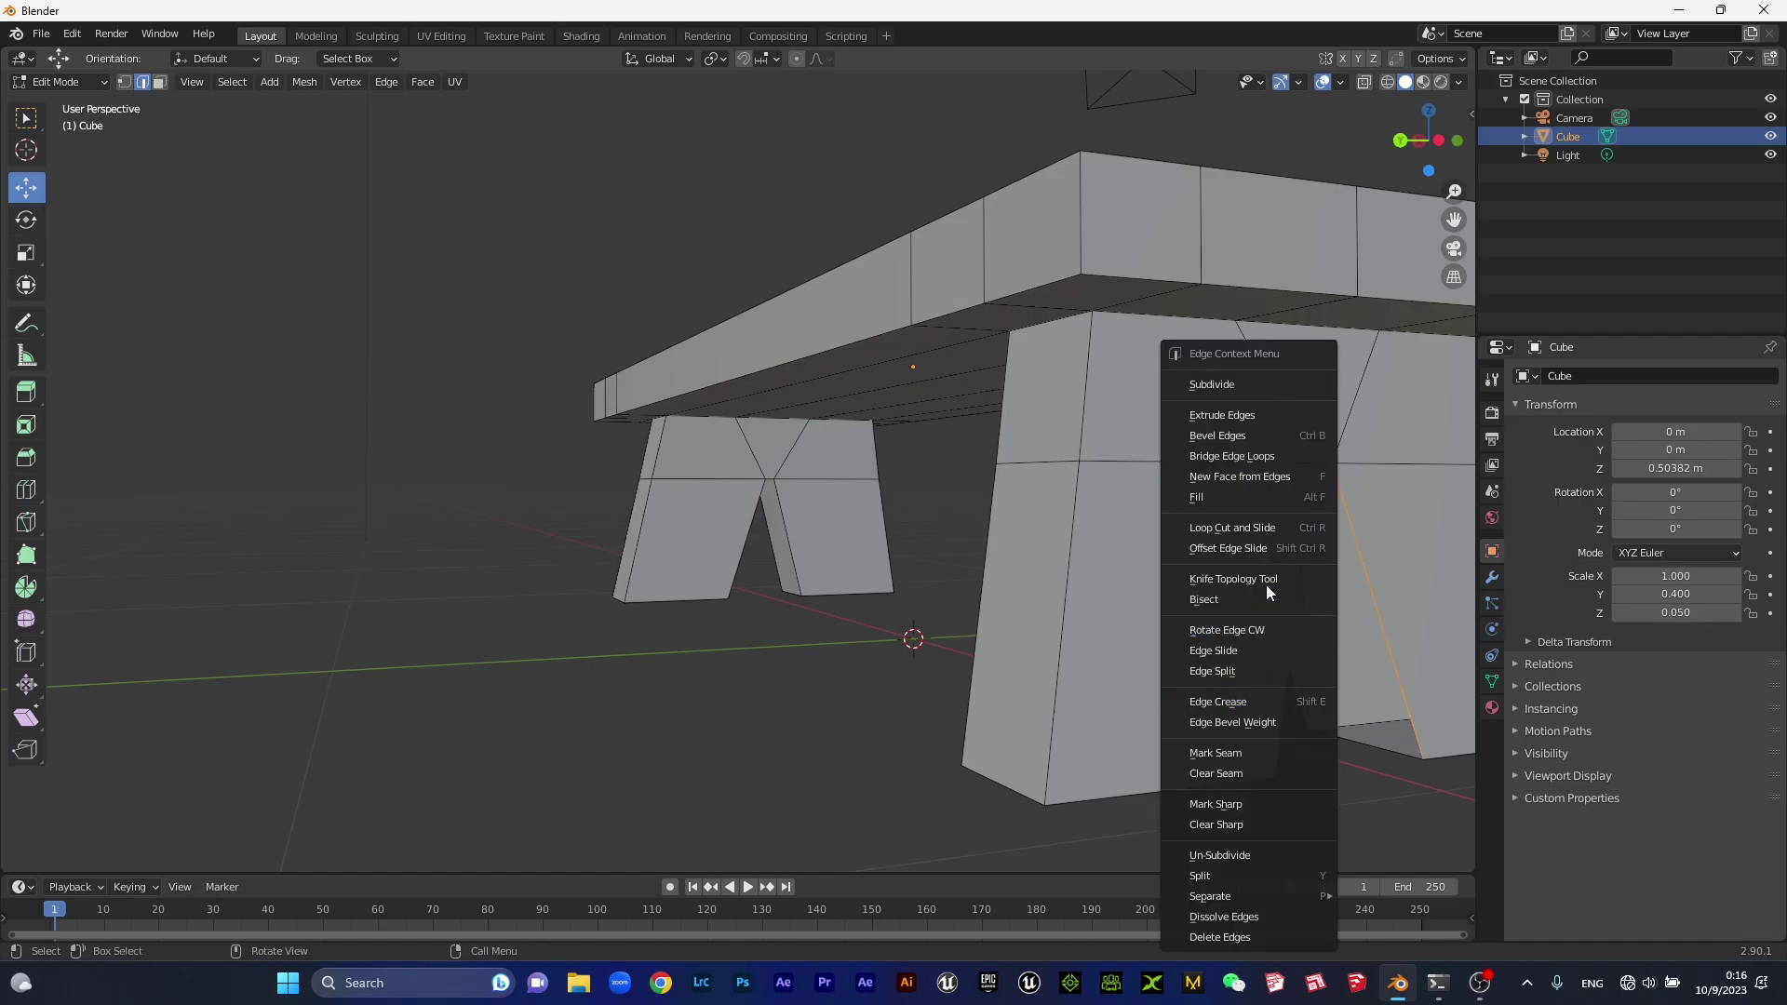
{"action": "left_click", "coordinate": [1242, 476]}
{"action": "scroll", "coordinate": [1132, 689], "scroll_direction": "down", "scroll_amount": 5}
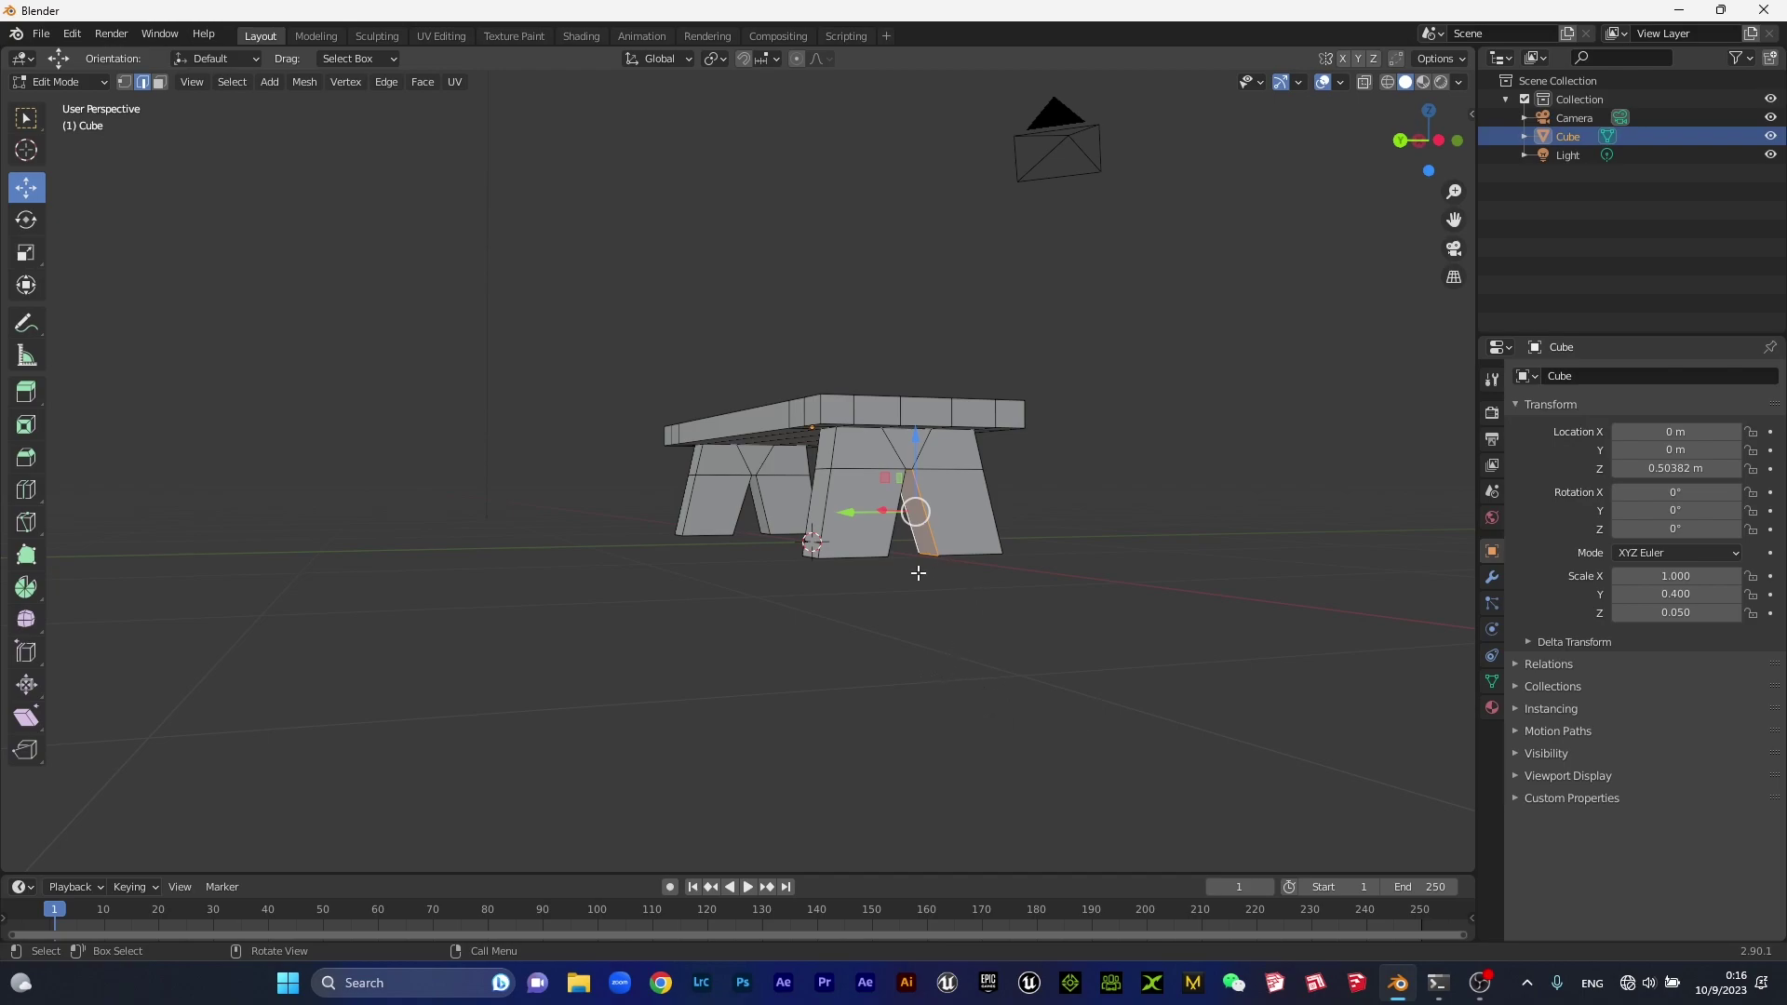
Exit Edit Mode and view the bench straight on in Front Orthographic.
{"action": "key", "text": "Tab"}
{"action": "scroll", "coordinate": [998, 618], "scroll_direction": "up", "scroll_amount": 2}
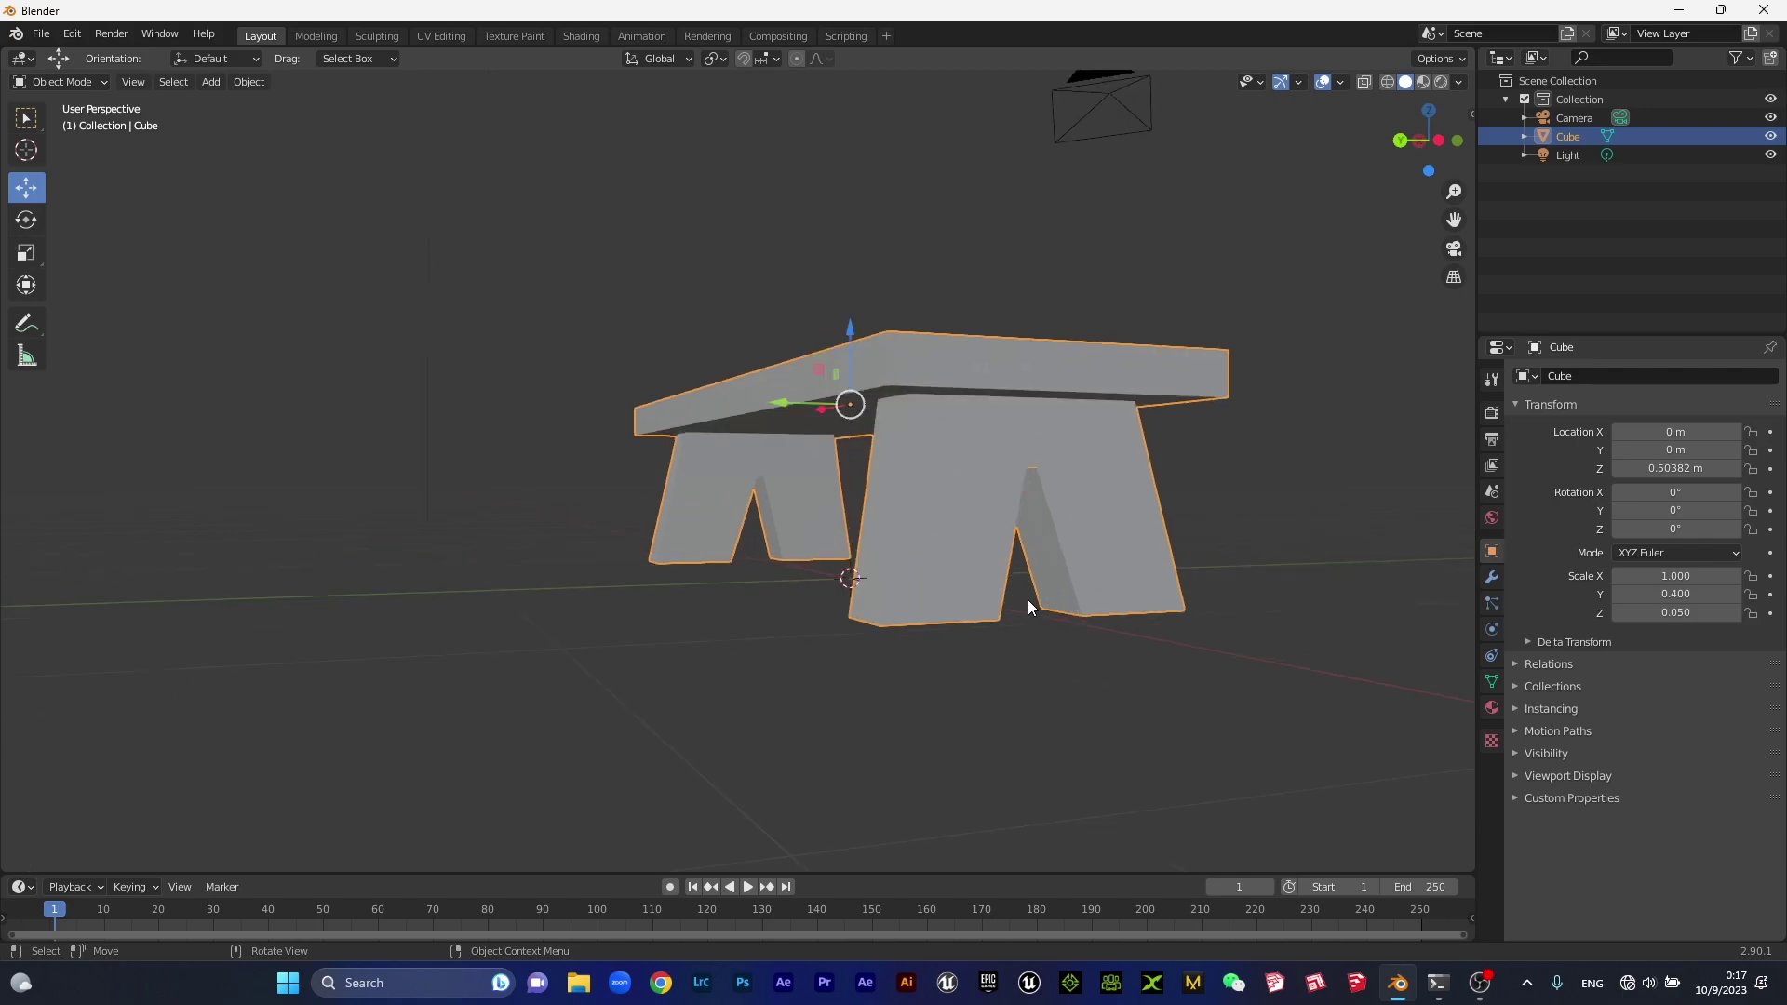
{"action": "scroll", "coordinate": [1028, 599], "scroll_direction": "up", "scroll_amount": 1}
{"action": "scroll", "coordinate": [742, 663], "scroll_direction": "down", "scroll_amount": 3}
{"action": "left_click", "coordinate": [743, 663]}
{"action": "middle_click_drag", "start_coordinate": [853, 621], "coordinate": [1001, 567]}
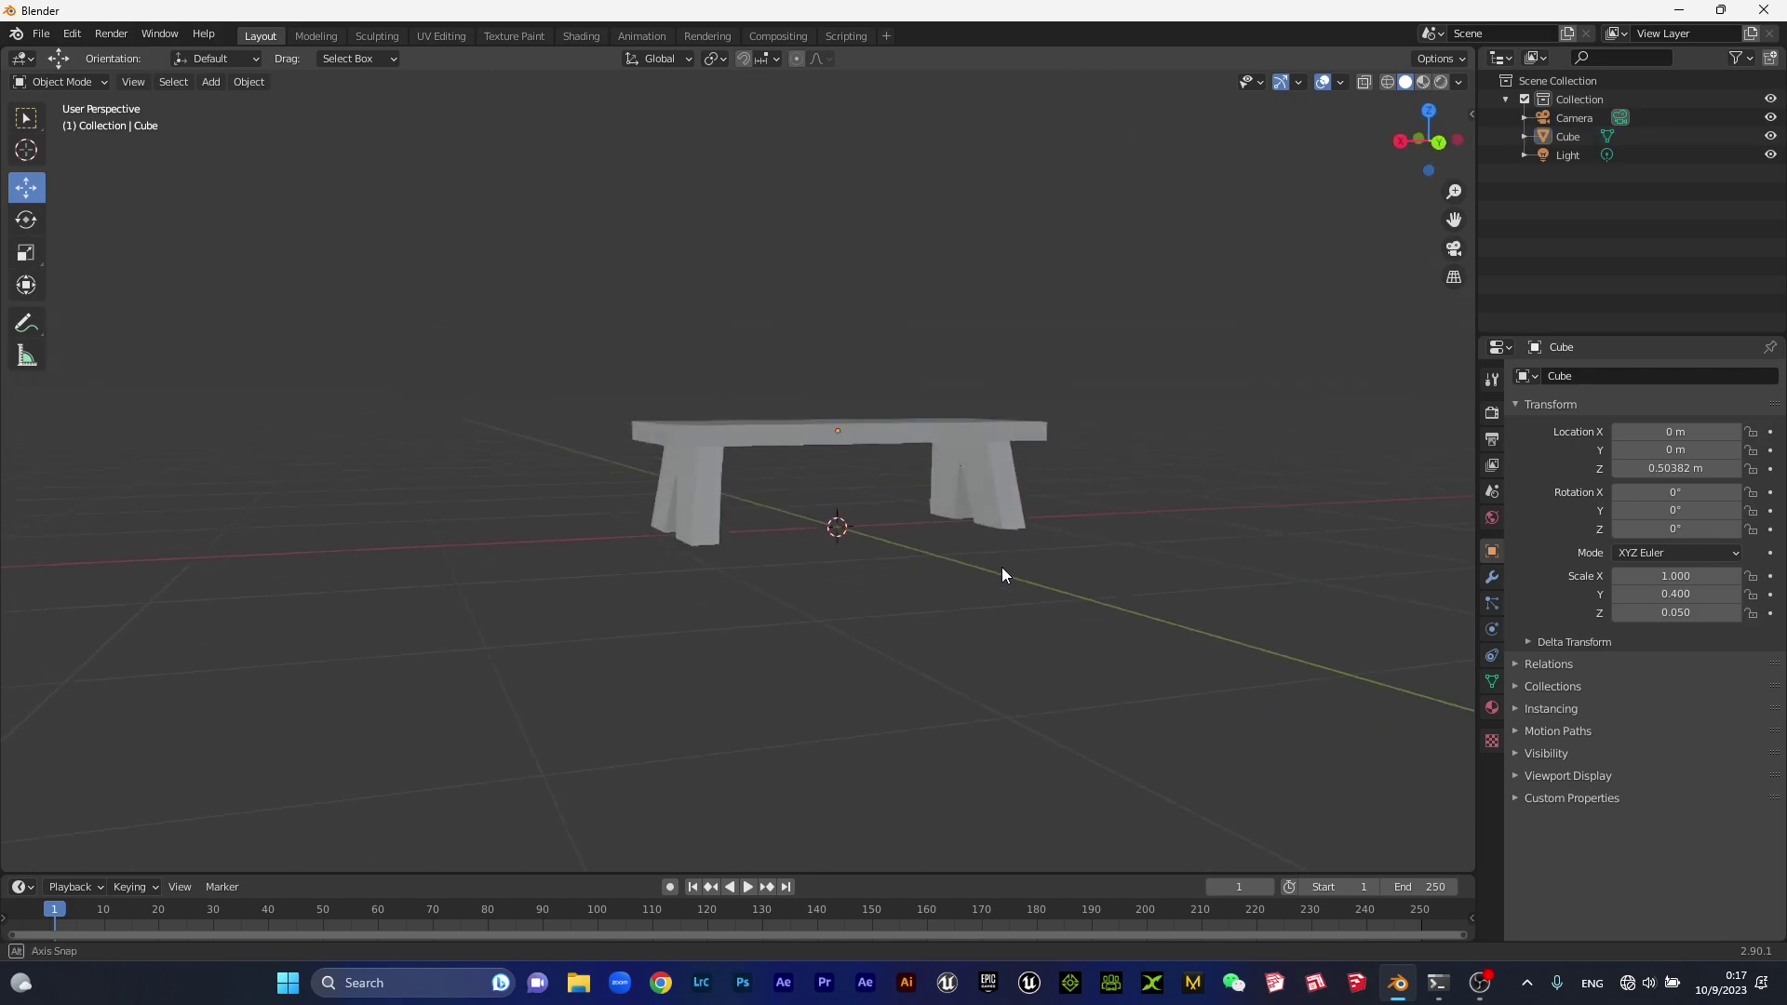
{"action": "scroll", "coordinate": [1005, 562], "scroll_direction": "up", "scroll_amount": 2}
{"action": "key", "text": "KP_1"}
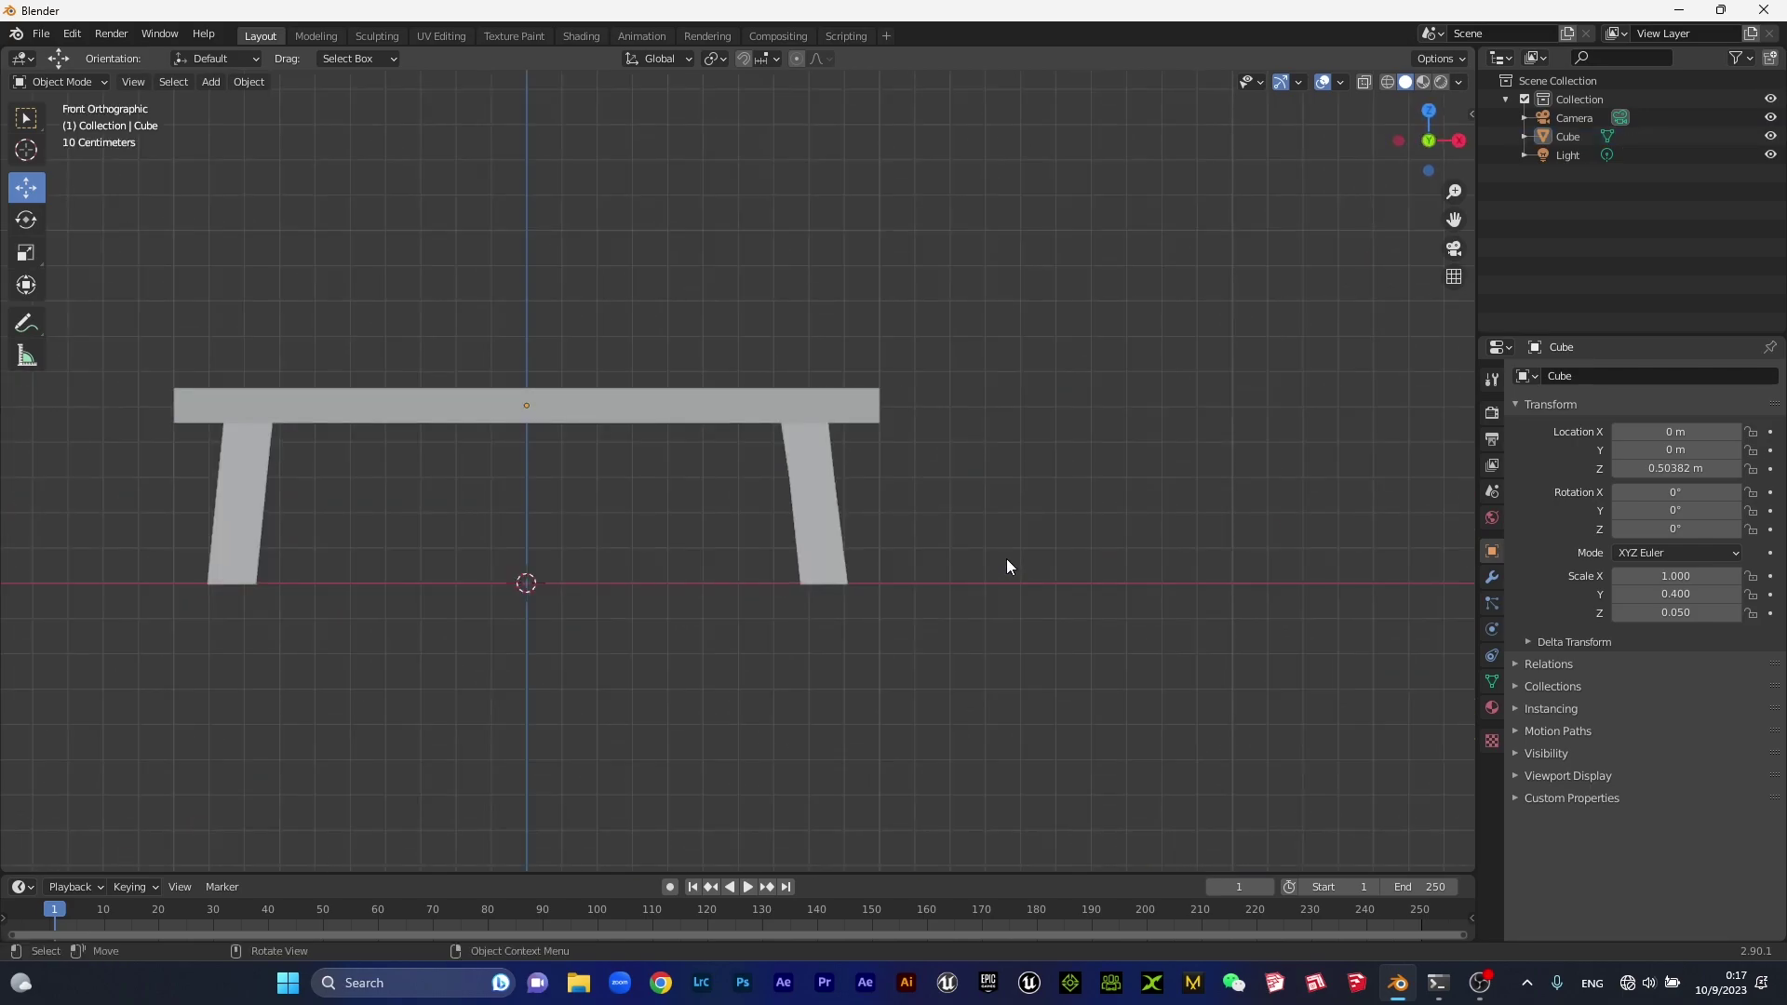
Orbit back to a perspective view and select the whole bench.
{"action": "left_click", "coordinate": [707, 410]}
{"action": "mouse_move", "coordinate": [605, 405]}
{"action": "middle_mouse_down"}
{"action": "mouse_move", "coordinate": [1019, 423]}
{"action": "mouse_move", "coordinate": [777, 444]}
{"action": "mouse_move", "coordinate": [960, 454]}
{"action": "mouse_move", "coordinate": [798, 487]}
{"action": "mouse_move", "coordinate": [1117, 479]}
{"action": "mouse_move", "coordinate": [982, 524]}
{"action": "mouse_move", "coordinate": [1097, 499]}
{"action": "mouse_move", "coordinate": [571, 506]}
{"action": "mouse_move", "coordinate": [849, 477]}
{"action": "mouse_move", "coordinate": [966, 488]}
{"action": "mouse_move", "coordinate": [829, 447]}
{"action": "mouse_move", "coordinate": [960, 416]}
{"action": "mouse_move", "coordinate": [936, 417]}
{"action": "mouse_move", "coordinate": [979, 428]}
{"action": "mouse_move", "coordinate": [968, 490]}
{"action": "middle_mouse_up"}
{"action": "left_click", "coordinate": [961, 454]}
{"action": "left_click", "coordinate": [1106, 486]}
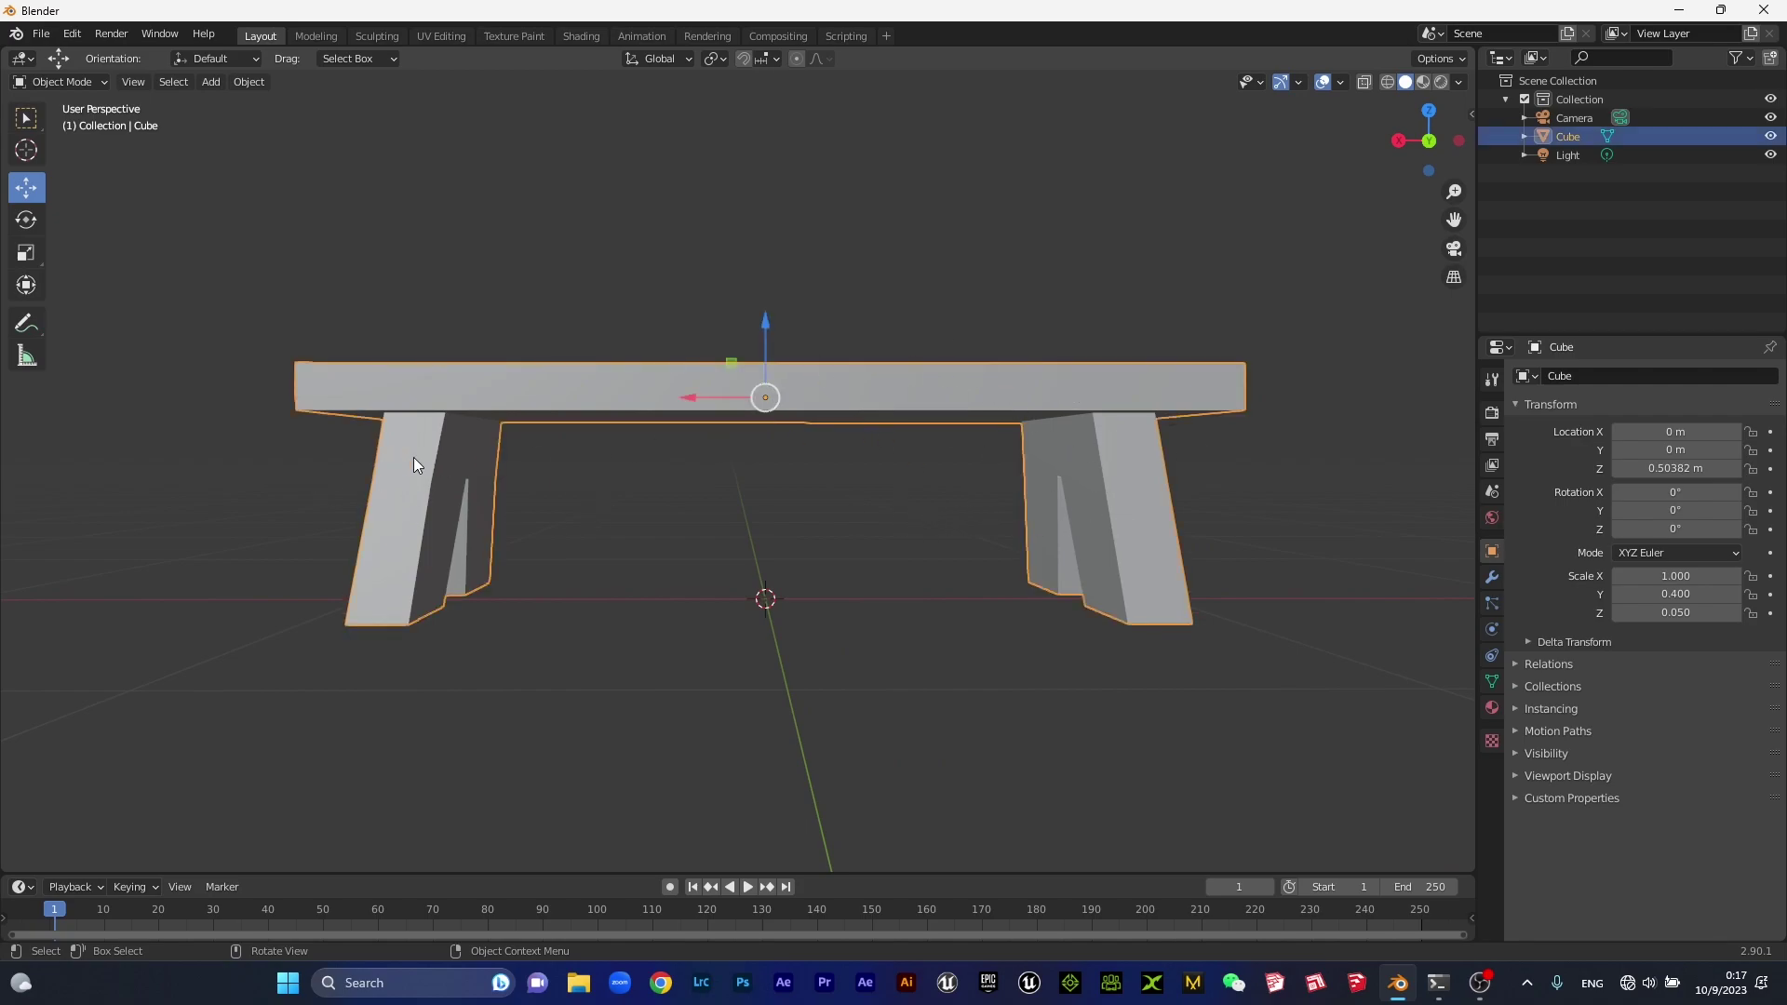
{"action": "left_click", "coordinate": [642, 496]}
{"action": "left_click", "coordinate": [575, 403]}
Enter Edit Mode on the bench and switch to Face select.
{"action": "key", "text": "Tab"}
{"action": "key", "text": "ctrl+Tab"}
{"action": "left_click", "coordinate": [577, 402]}
{"action": "left_click", "coordinate": [714, 448]}
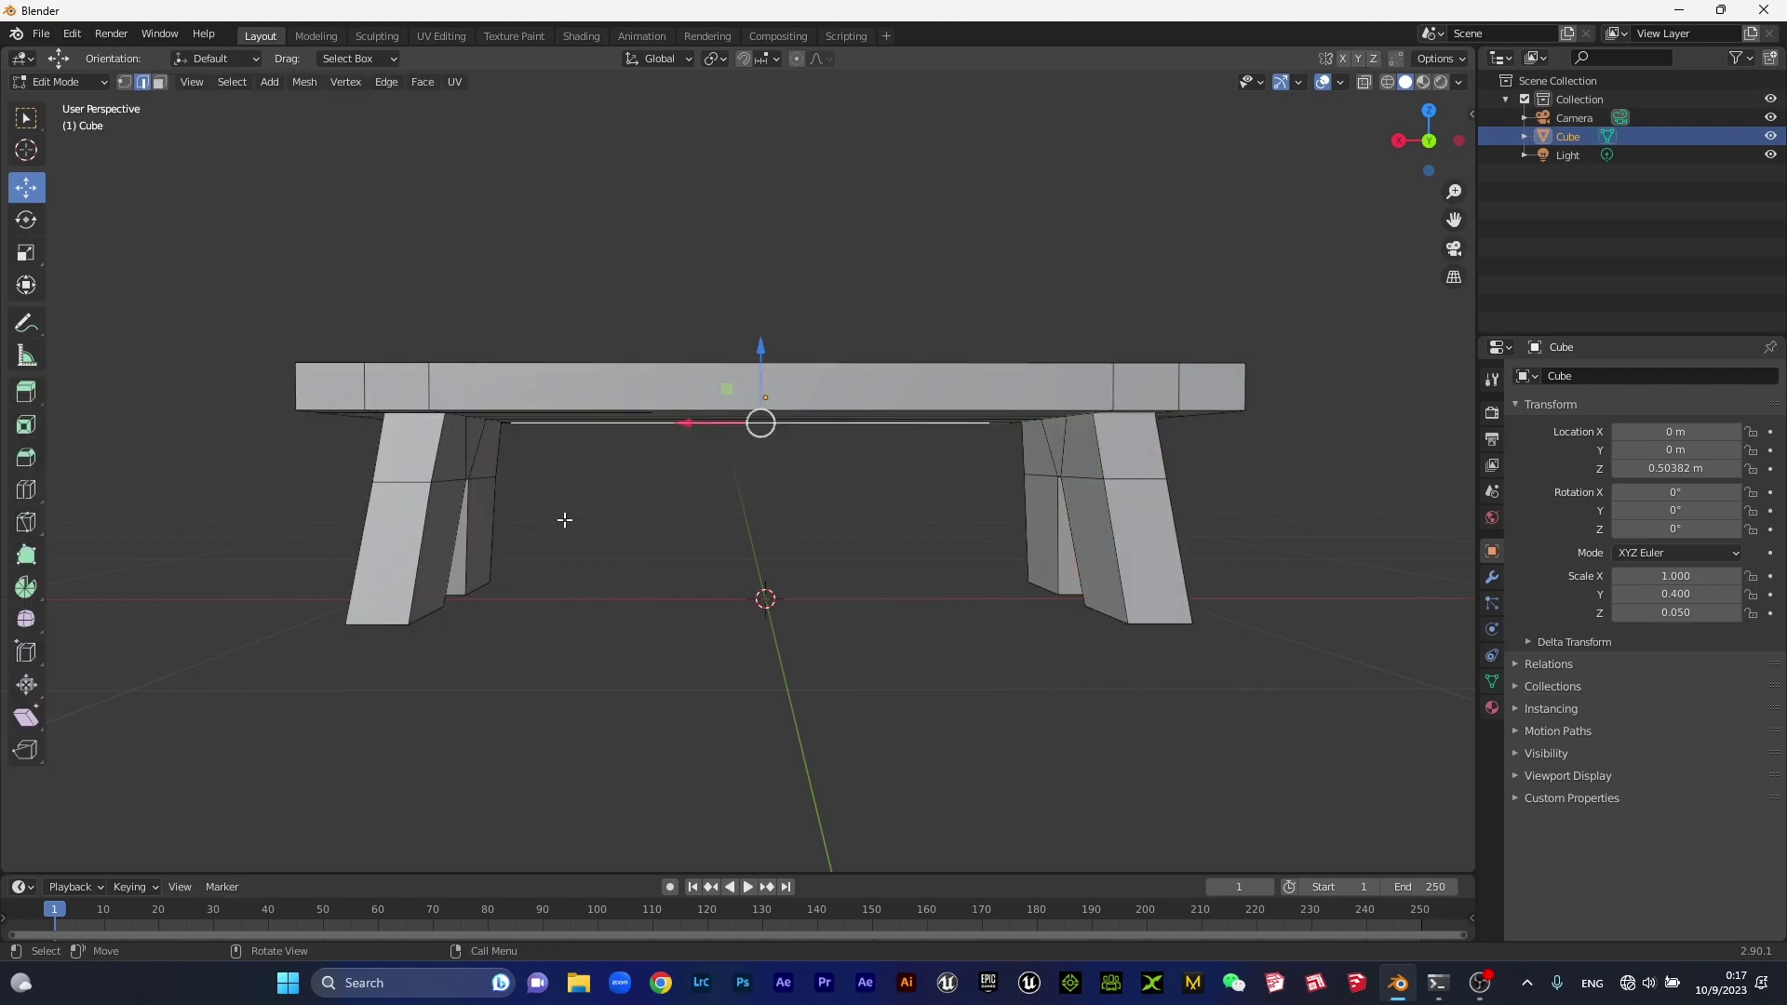
{"action": "mouse_move", "coordinate": [651, 568]}
{"action": "middle_mouse_down"}
{"action": "mouse_move", "coordinate": [710, 539]}
{"action": "mouse_move", "coordinate": [495, 590]}
{"action": "mouse_move", "coordinate": [870, 506]}
{"action": "mouse_move", "coordinate": [782, 487]}
{"action": "middle_mouse_up"}
{"action": "scroll", "coordinate": [762, 527], "scroll_direction": "up", "scroll_amount": 2}
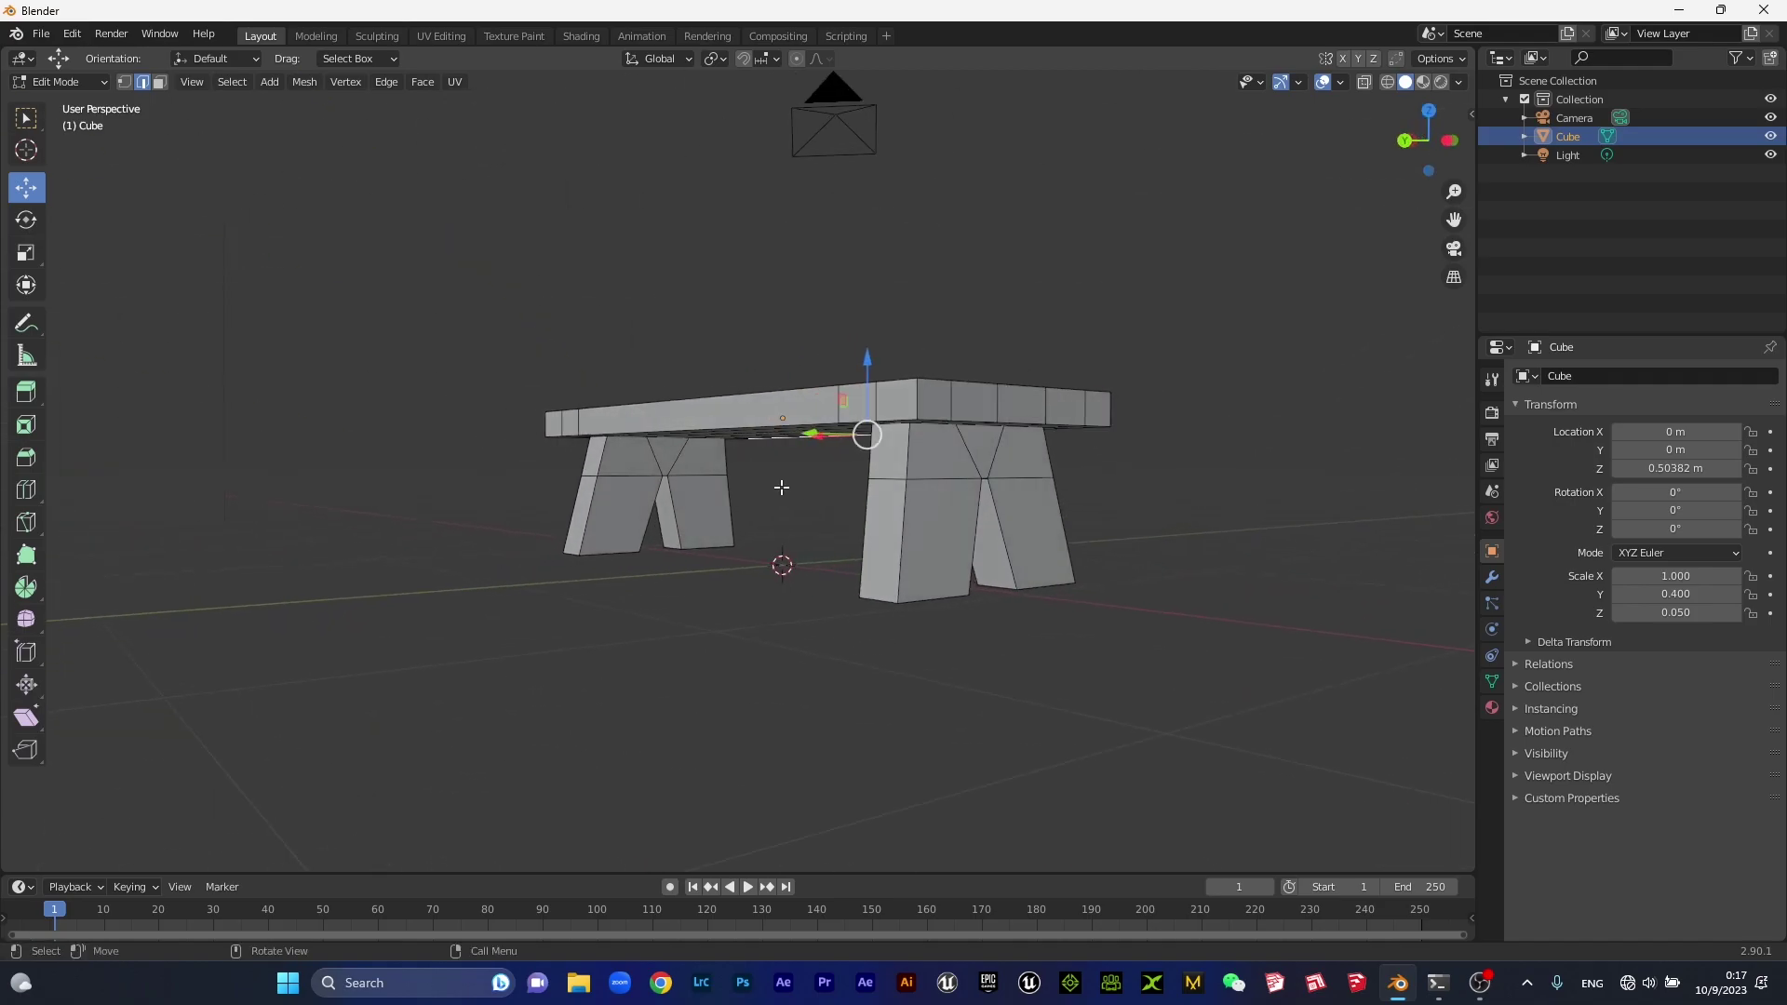
{"action": "left_click", "coordinate": [160, 83]}
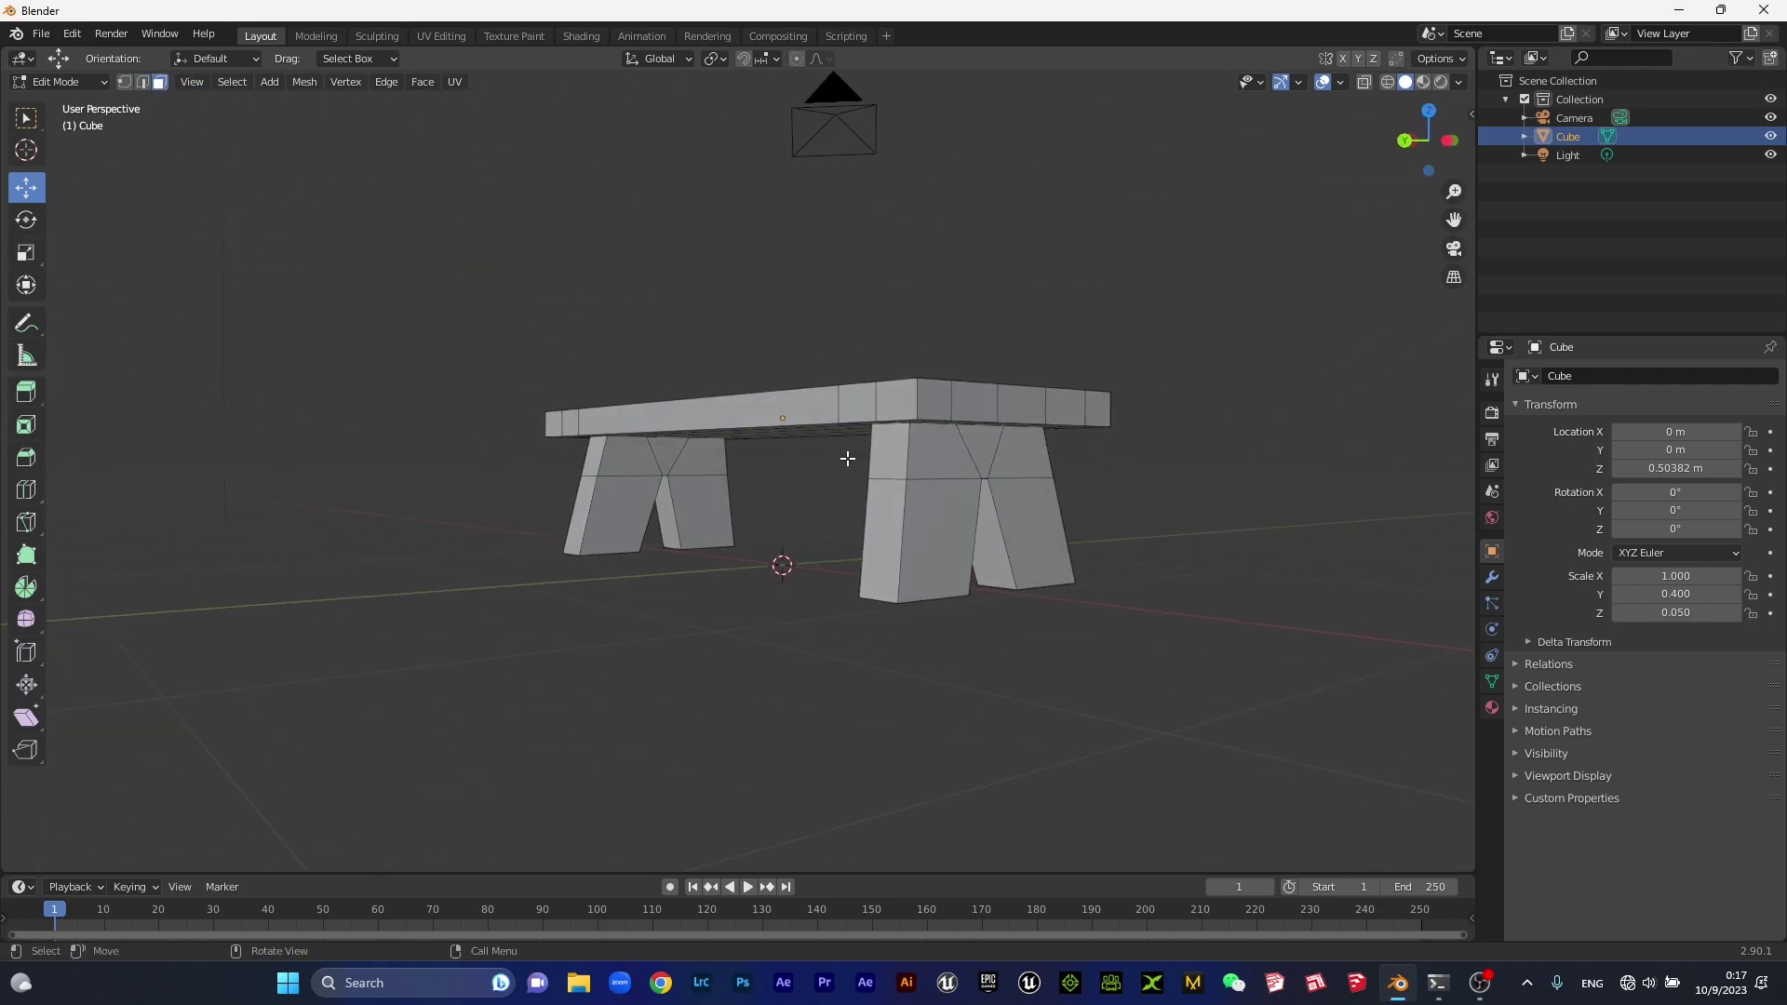
Select the front leg's face, middle triangle and right-side leg faces.
{"action": "left_click", "coordinate": [950, 559]}
{"action": "middle_click_drag", "start_coordinate": [1125, 522], "coordinate": [1009, 518]}
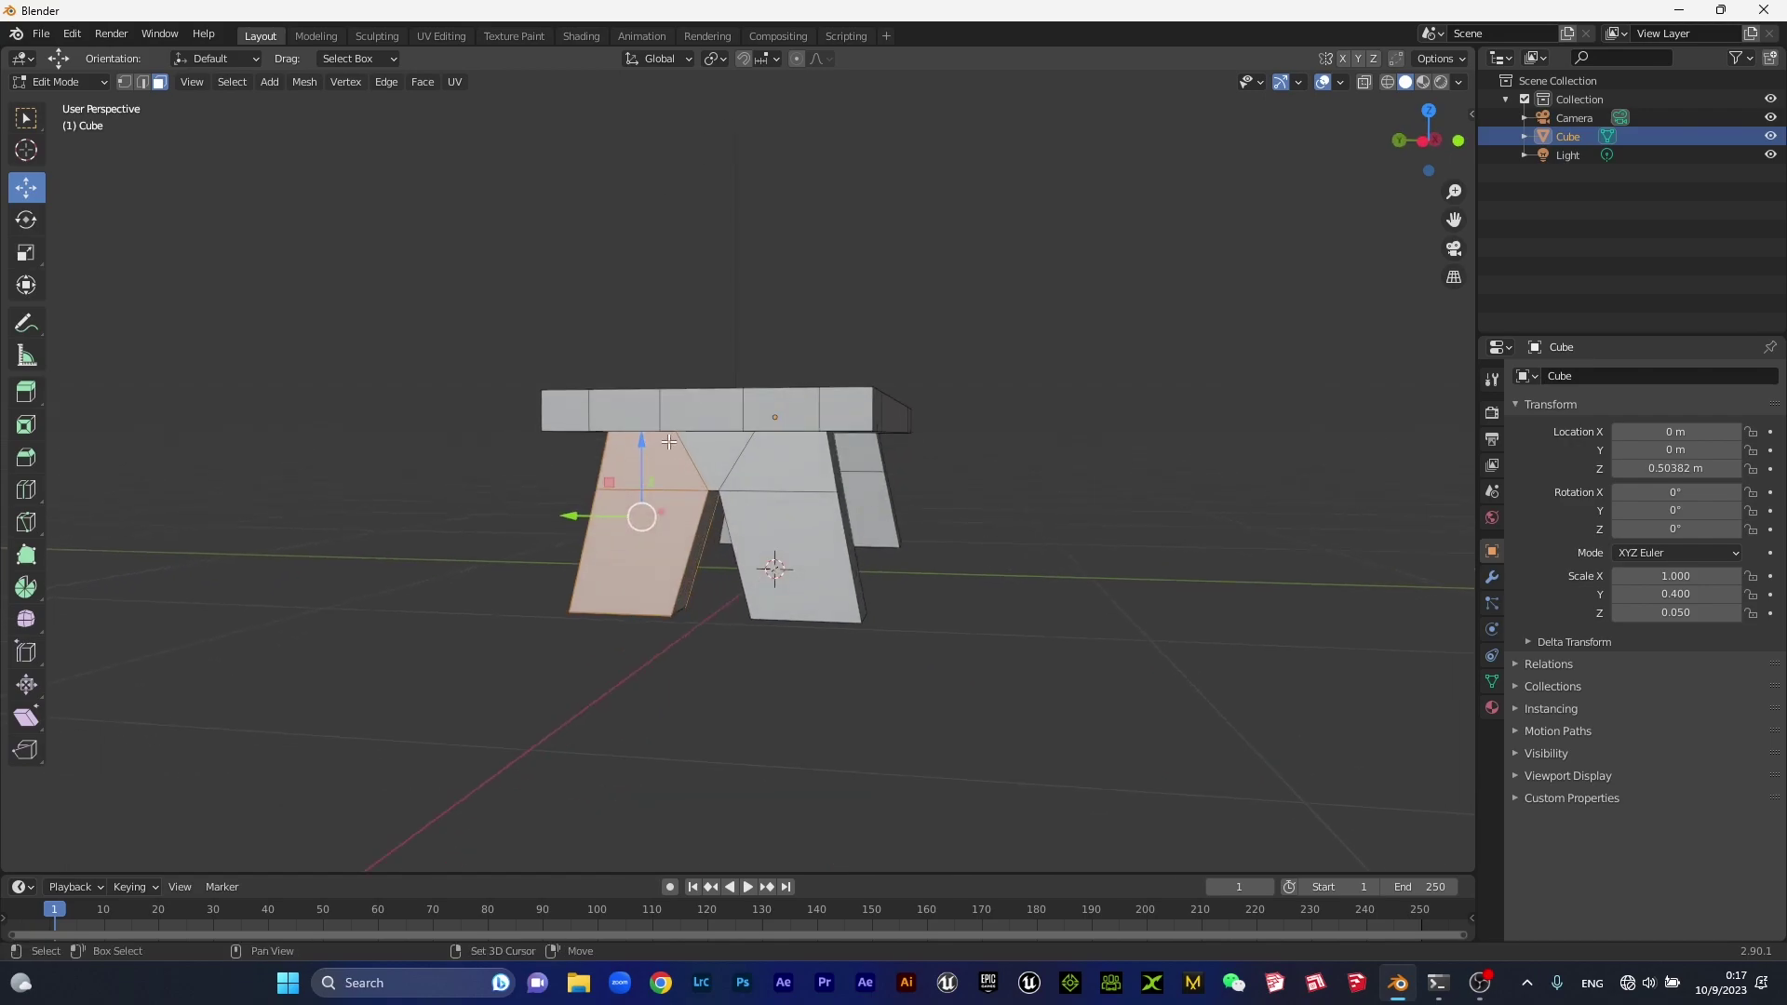
{"action": "left_click", "coordinate": [726, 457], "text": "shift"}
{"action": "left_click", "coordinate": [791, 460], "text": "shift"}
{"action": "left_click", "coordinate": [735, 526], "text": "shift"}
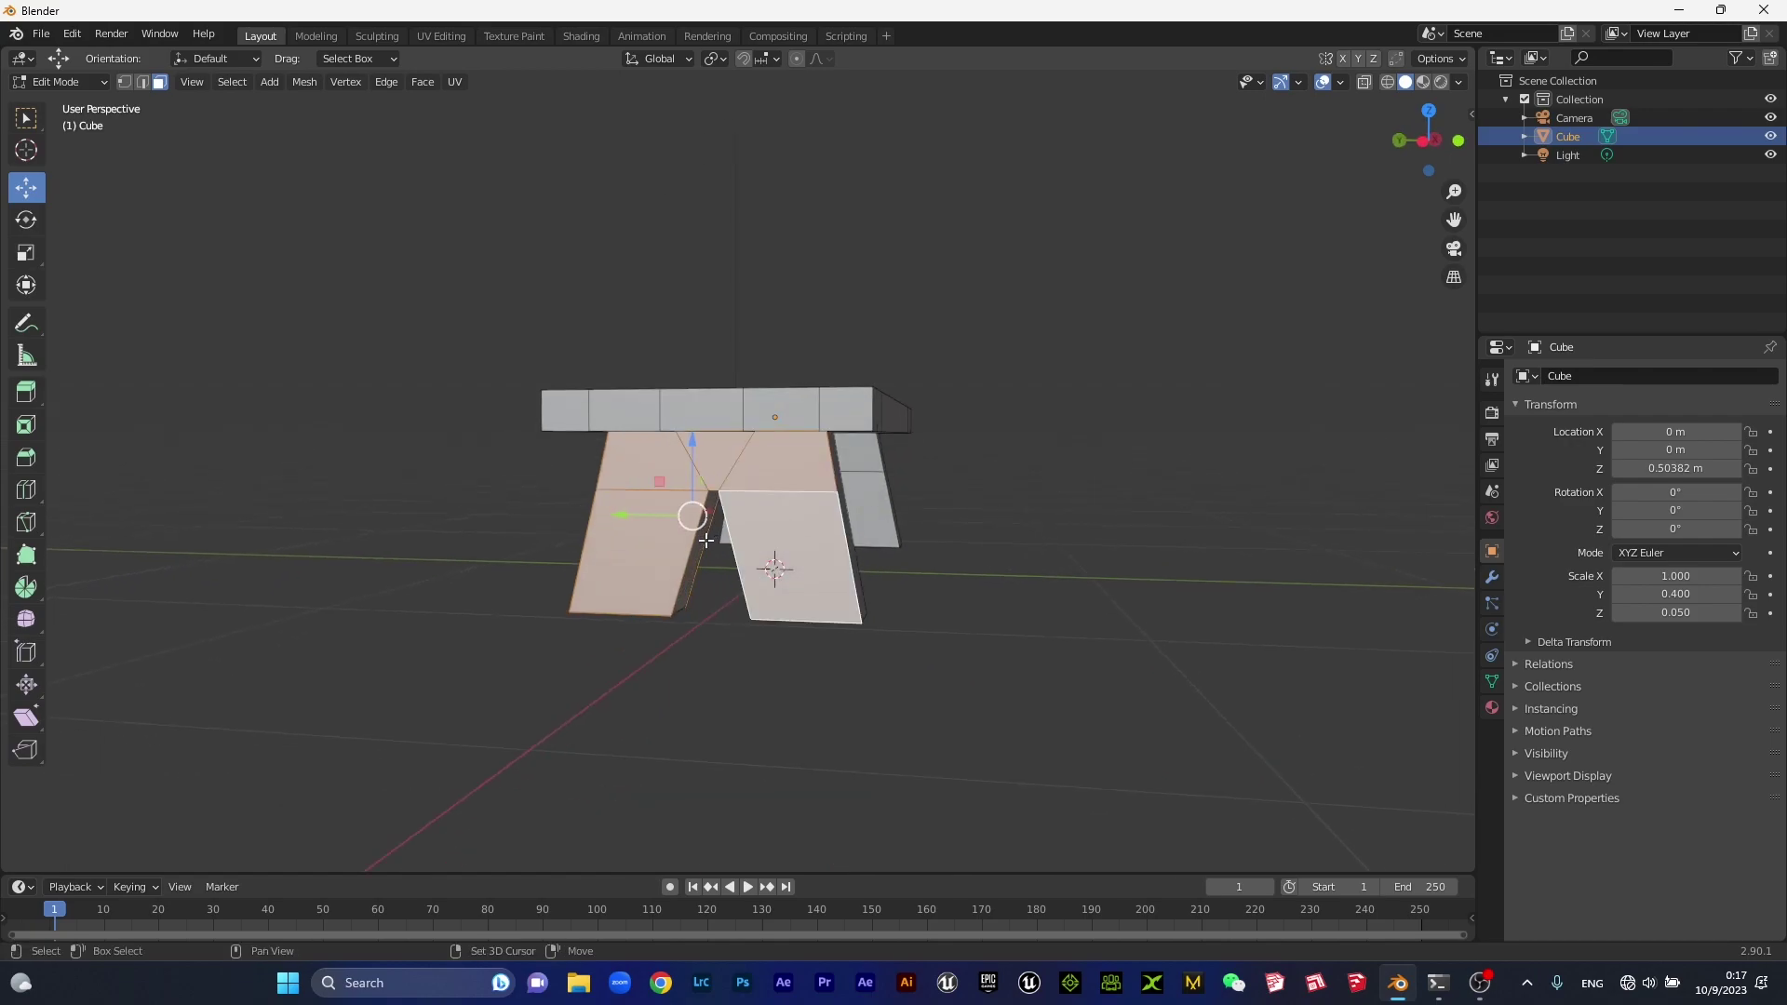
{"action": "left_click", "coordinate": [720, 547], "text": "shift"}
{"action": "middle_click_drag", "start_coordinate": [719, 547], "coordinate": [406, 485]}
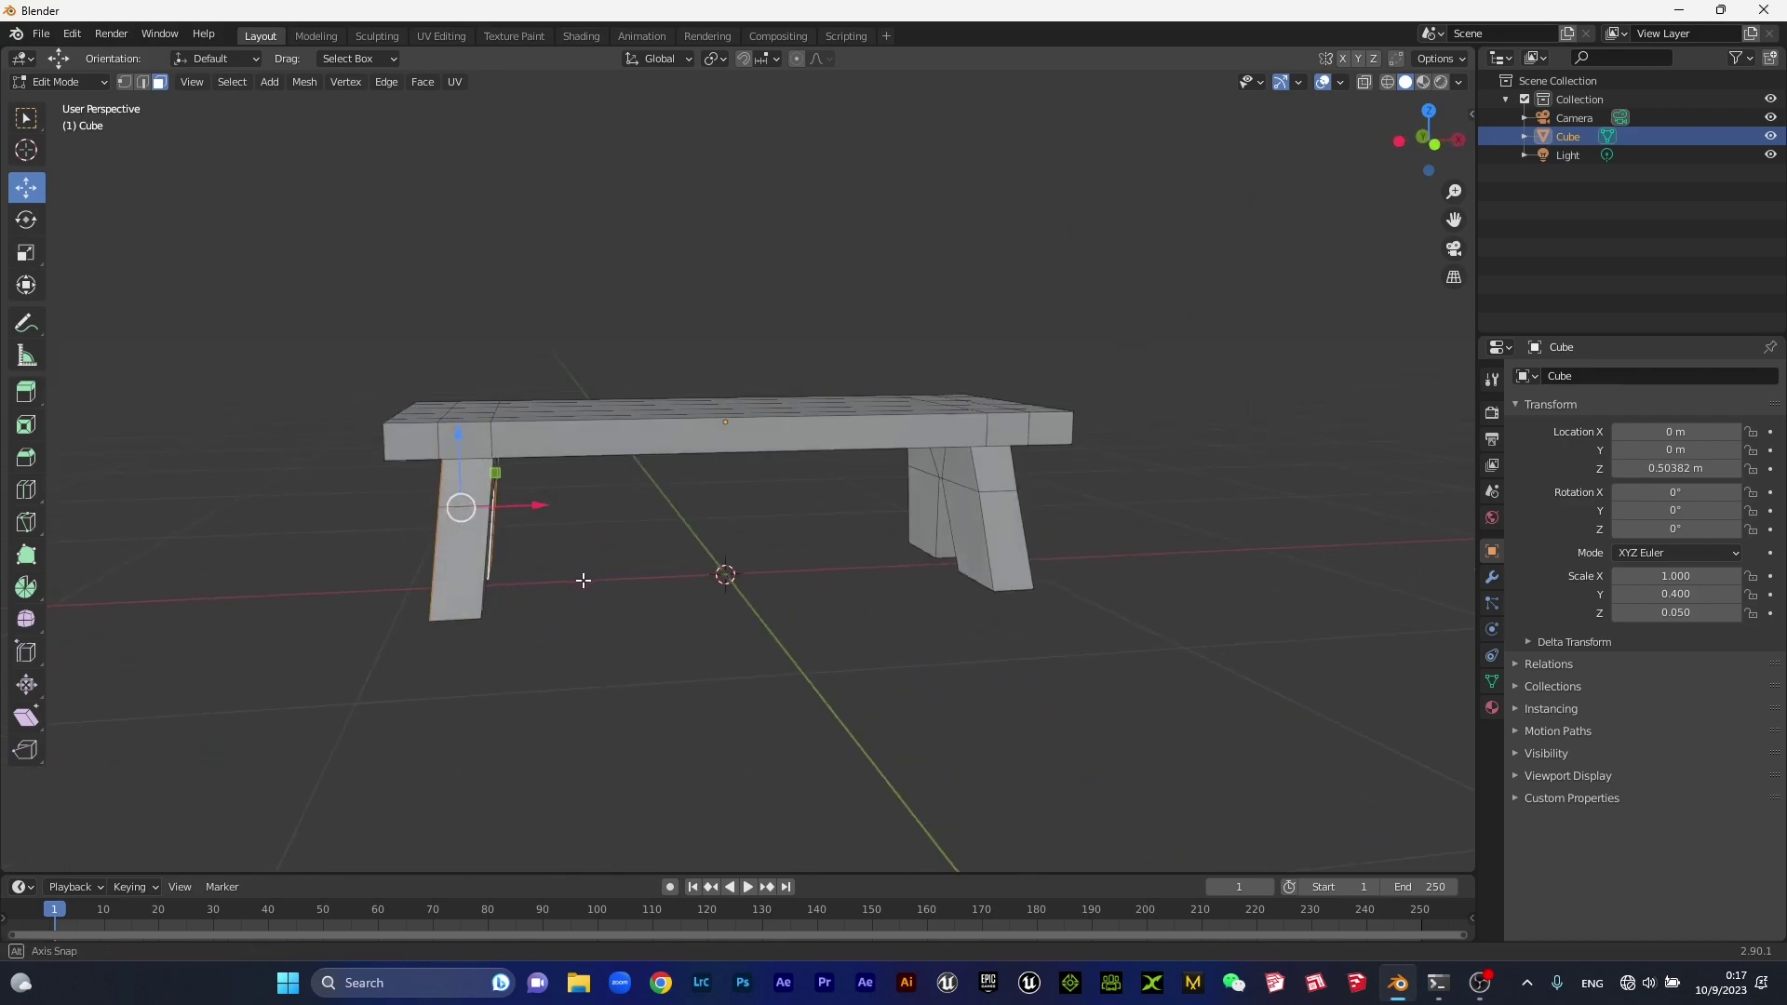
Add the remaining left and lower faces of the front leg pair to the selection.
{"action": "left_click", "coordinate": [406, 485], "text": "shift"}
{"action": "left_click", "coordinate": [456, 540], "text": "shift"}
{"action": "middle_click_drag", "start_coordinate": [456, 540], "coordinate": [450, 456]}
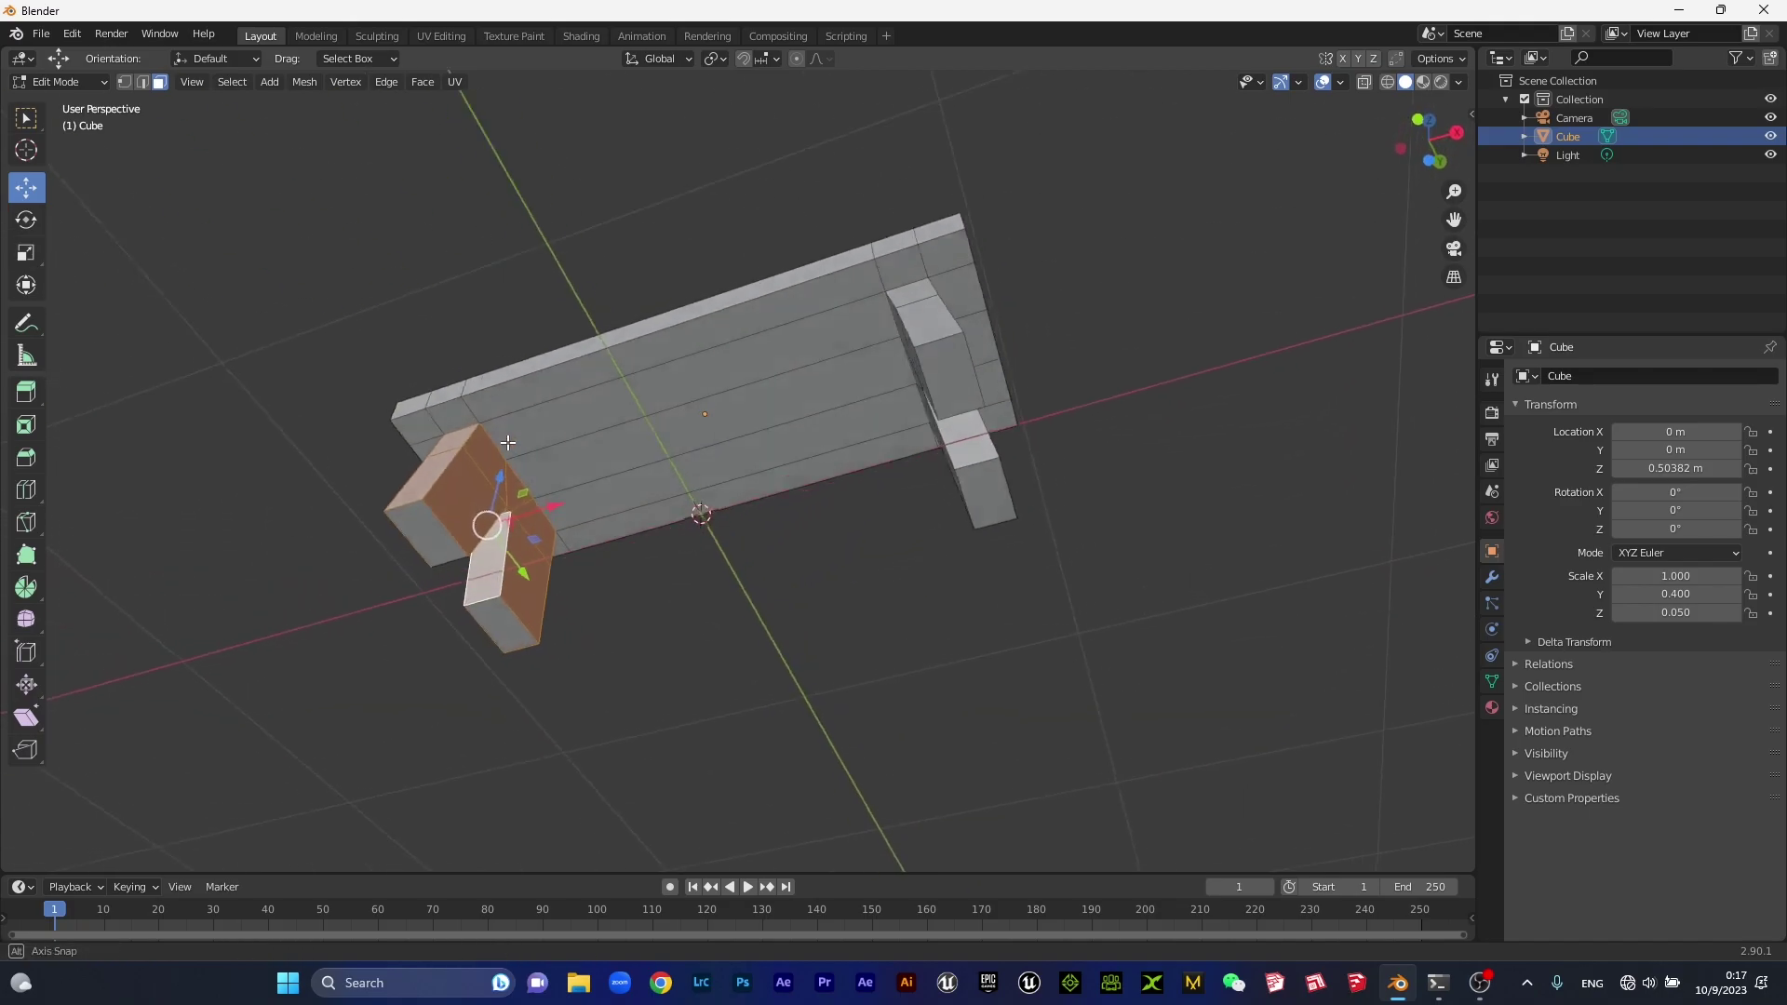
{"action": "left_click", "coordinate": [428, 463], "text": "shift"}
{"action": "left_click", "coordinate": [471, 578], "text": "shift"}
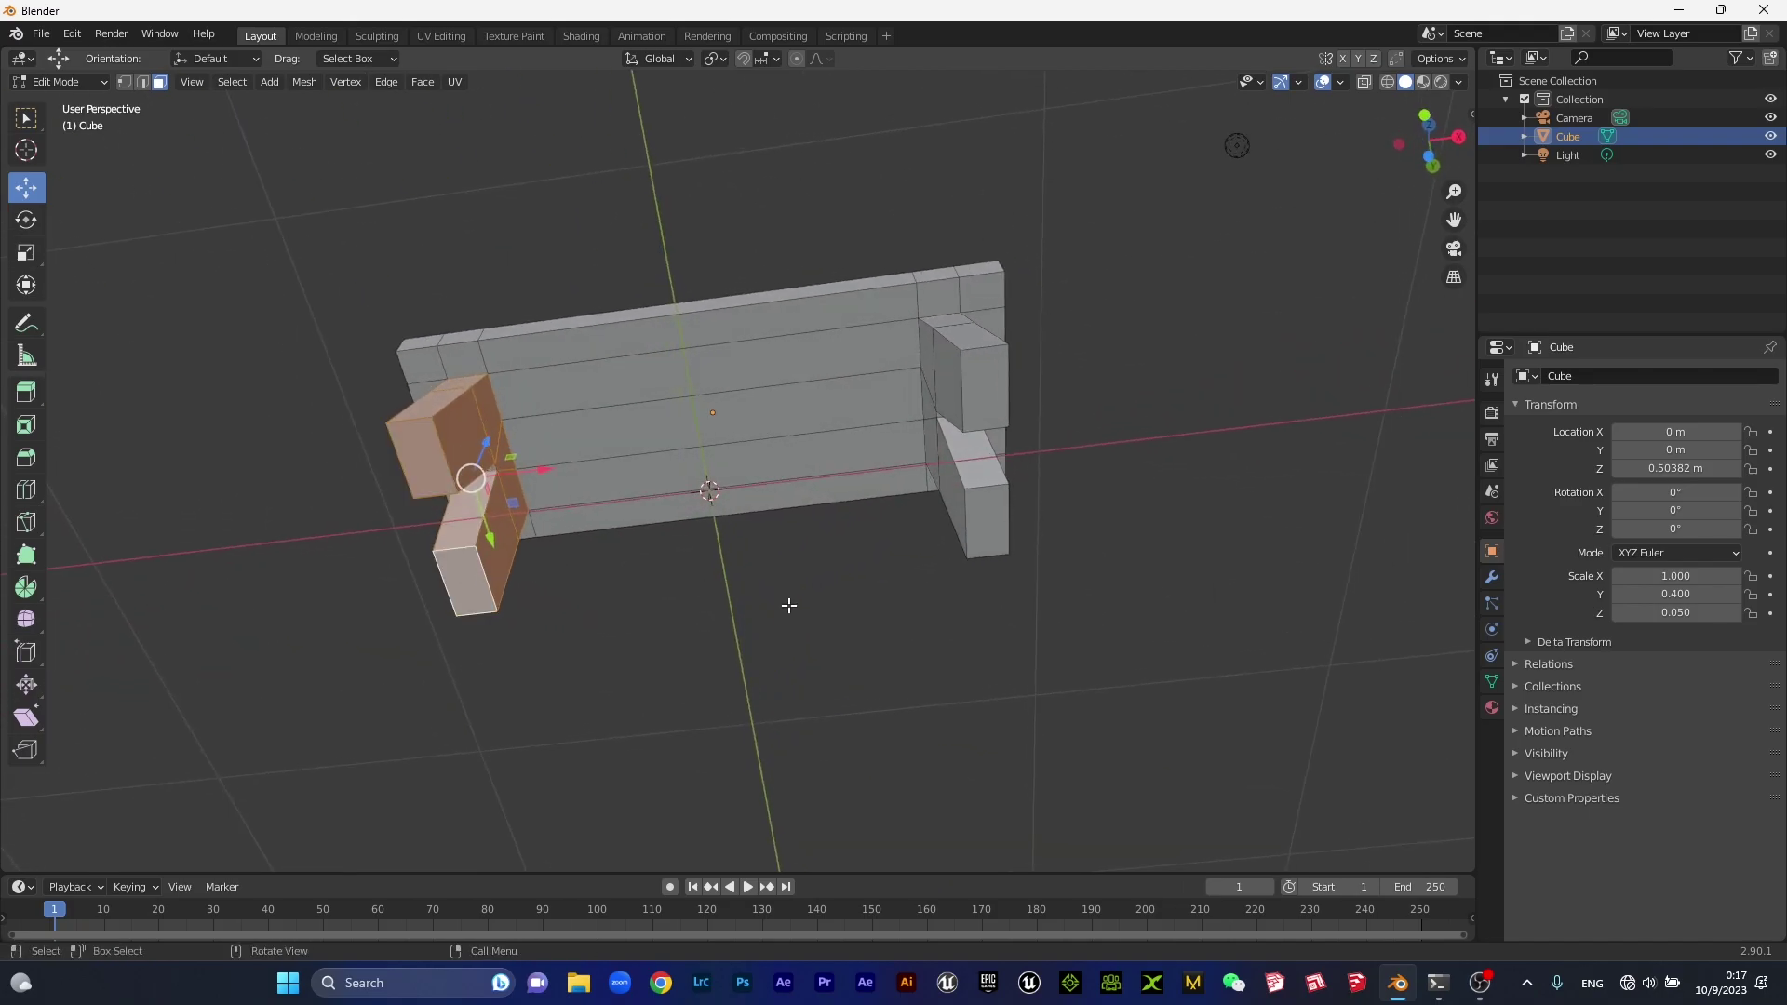
{"action": "middle_click_drag", "start_coordinate": [578, 462], "coordinate": [1091, 602]}
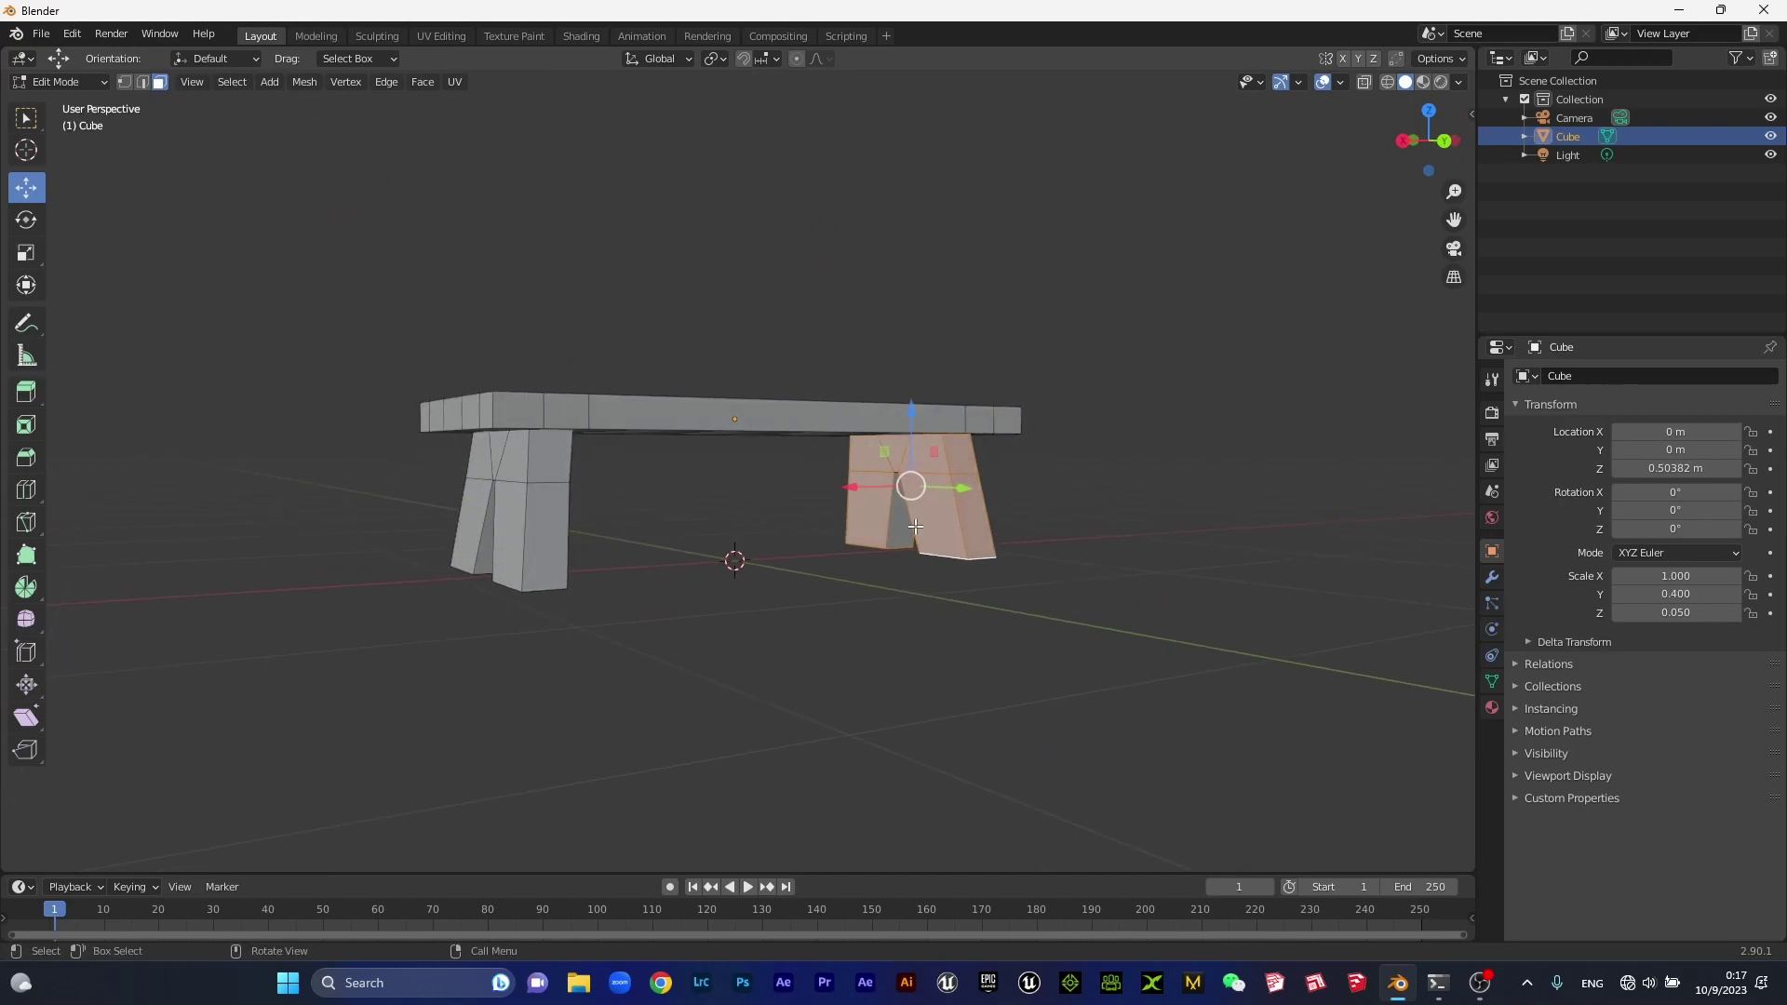
{"action": "mouse_move", "coordinate": [900, 512]}
{"action": "middle_mouse_down"}
{"action": "mouse_move", "coordinate": [629, 488]}
{"action": "mouse_move", "coordinate": [797, 526]}
{"action": "middle_mouse_up"}
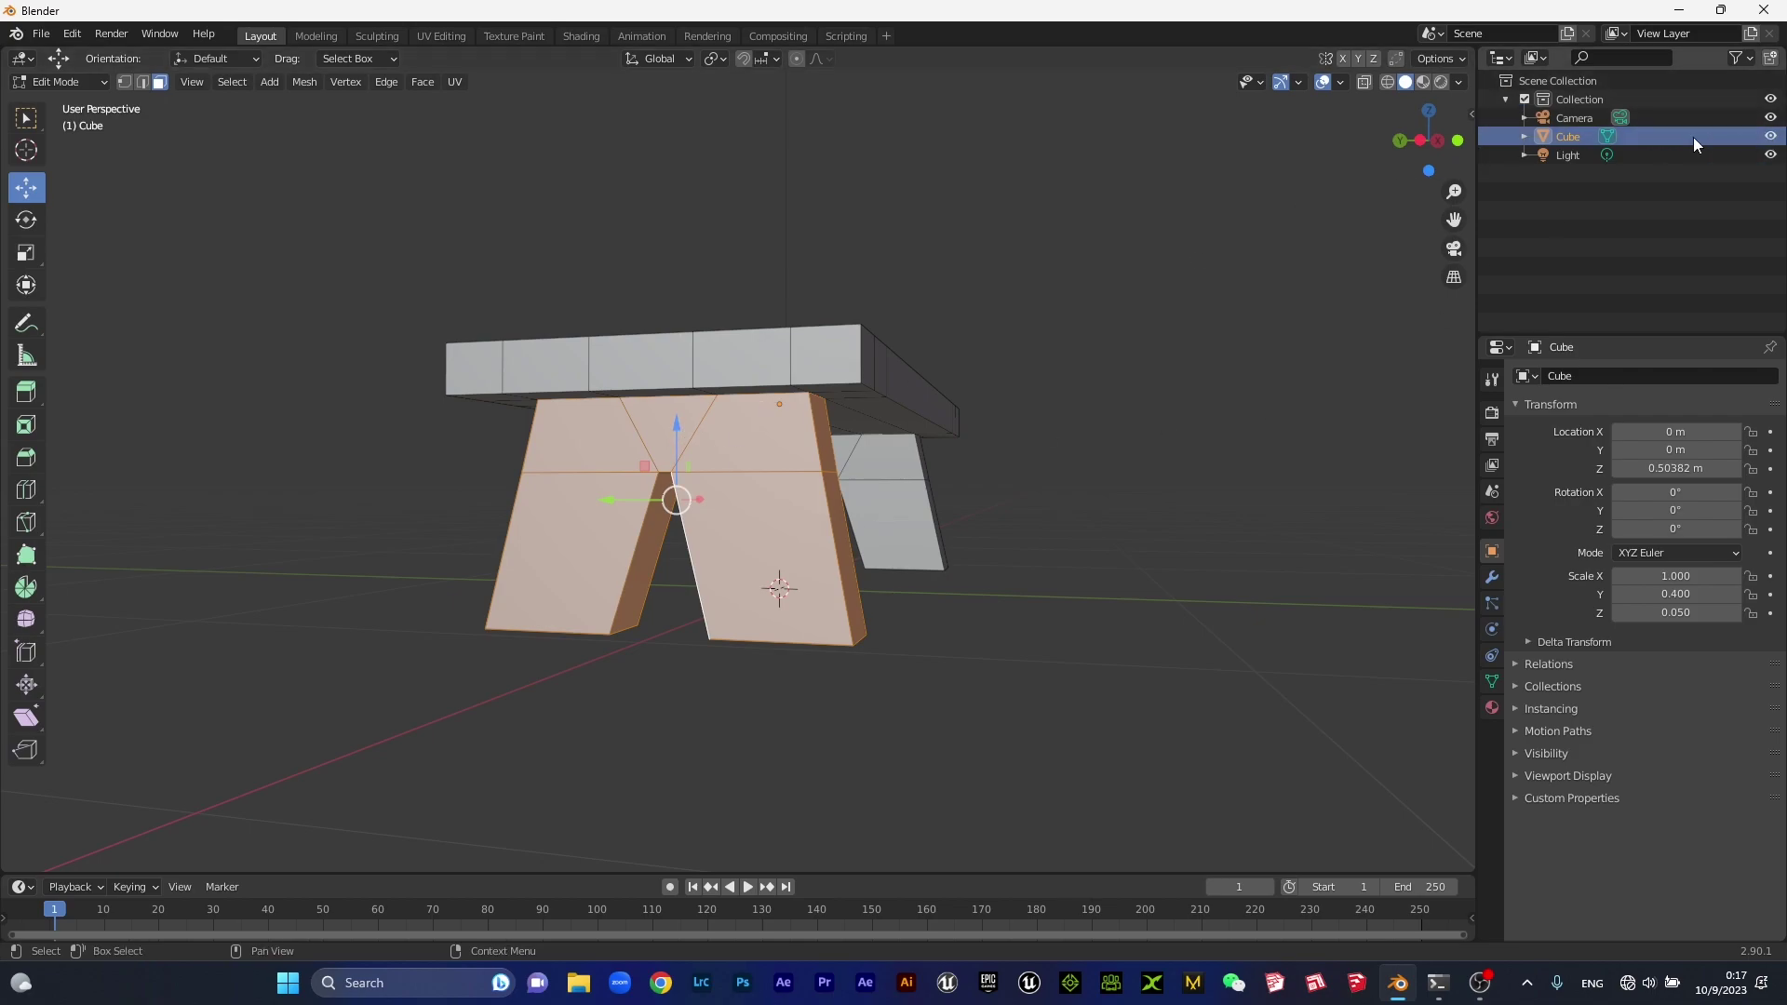
{"action": "left_click", "coordinate": [1770, 138]}
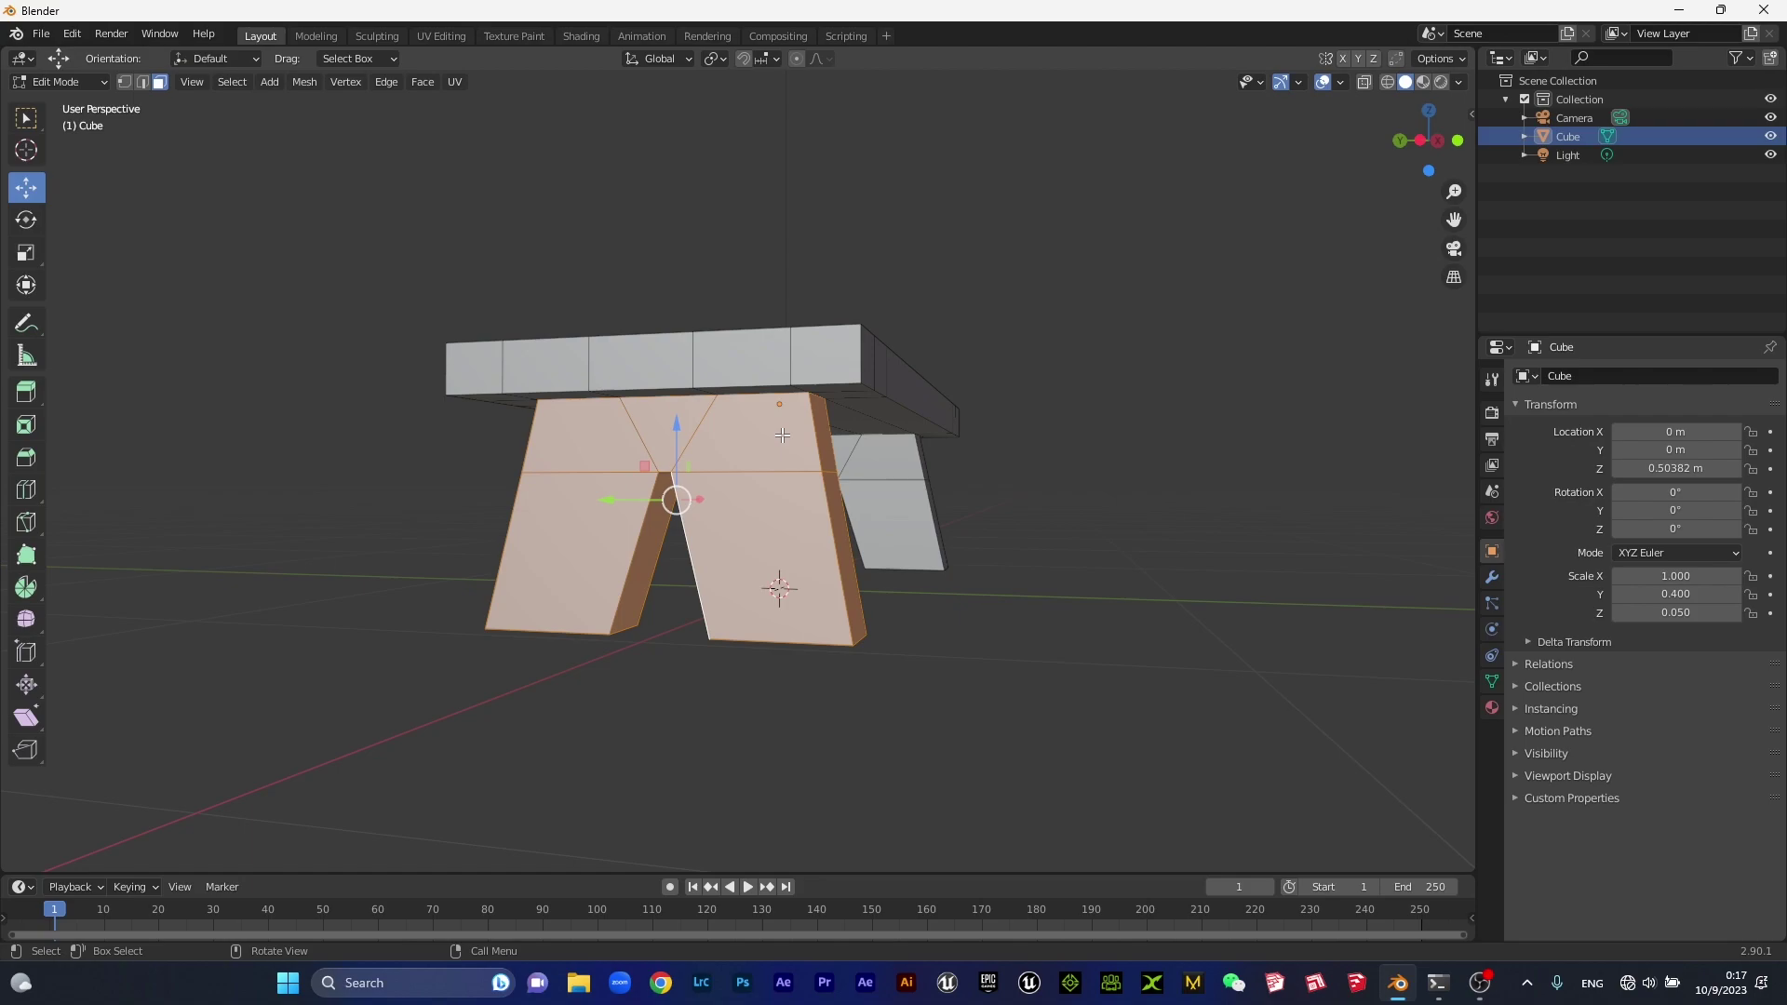
Separate the selected leg faces into their own object and toggle its visibility to check.
{"action": "key", "text": "p"}
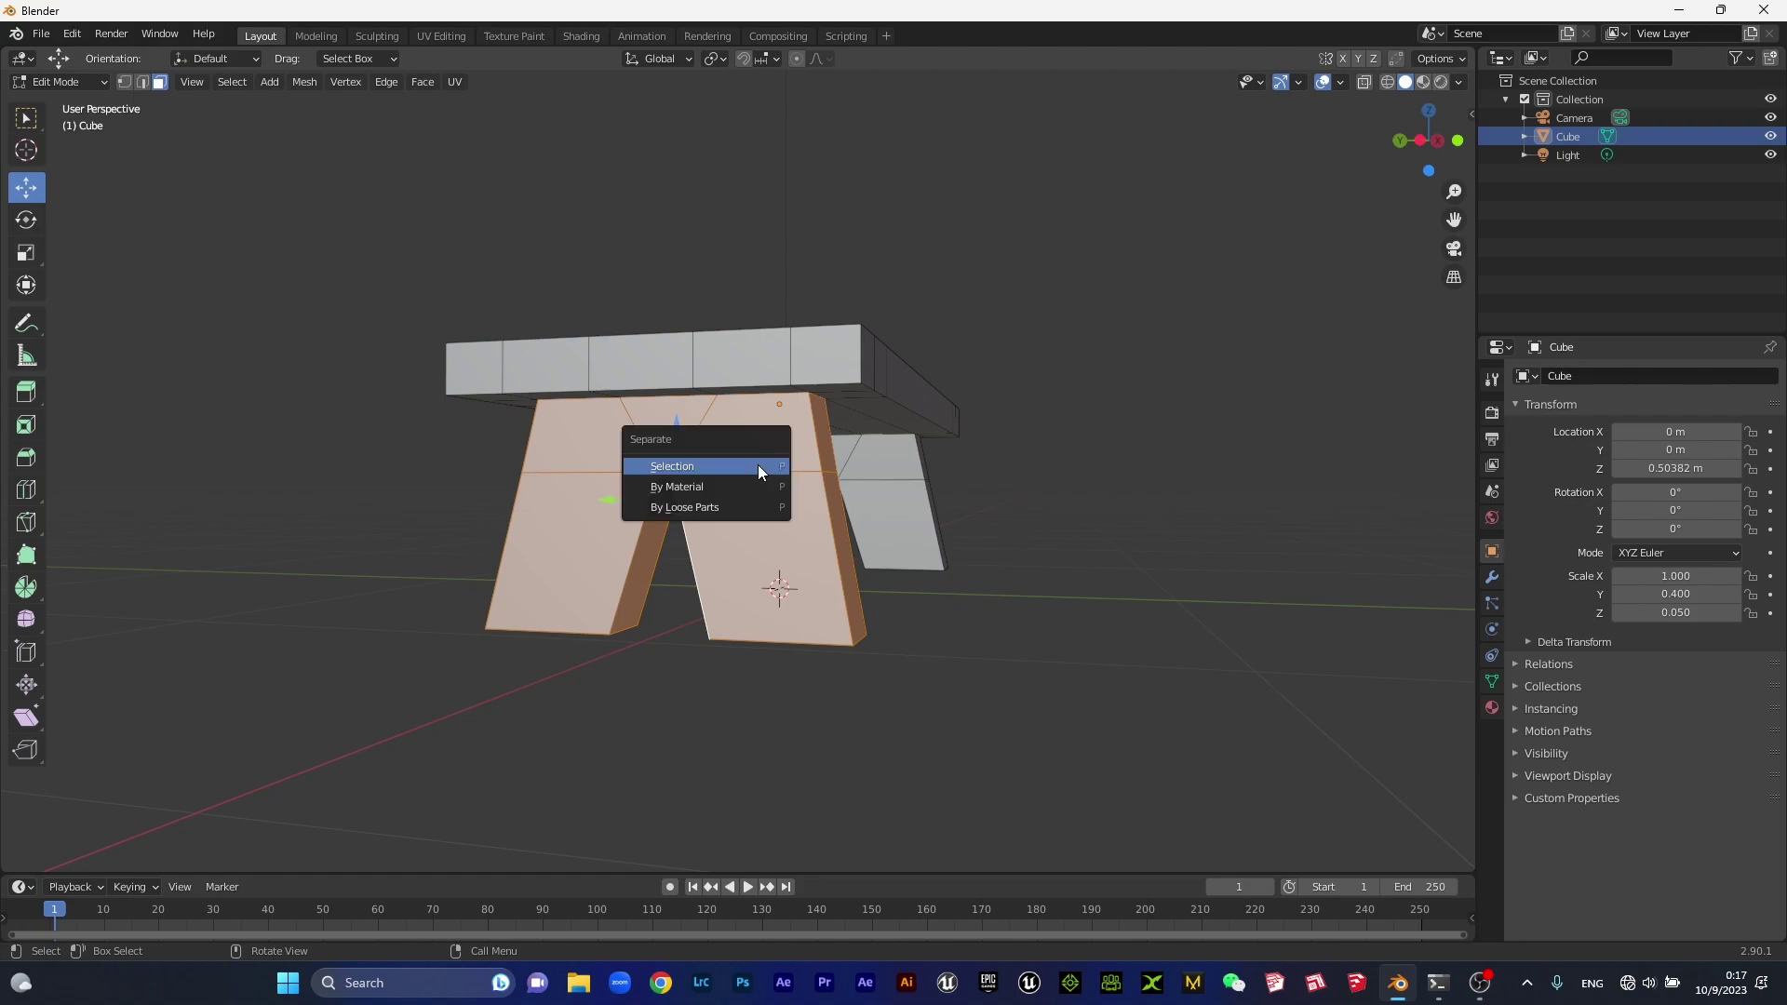
{"action": "left_click", "coordinate": [678, 465]}
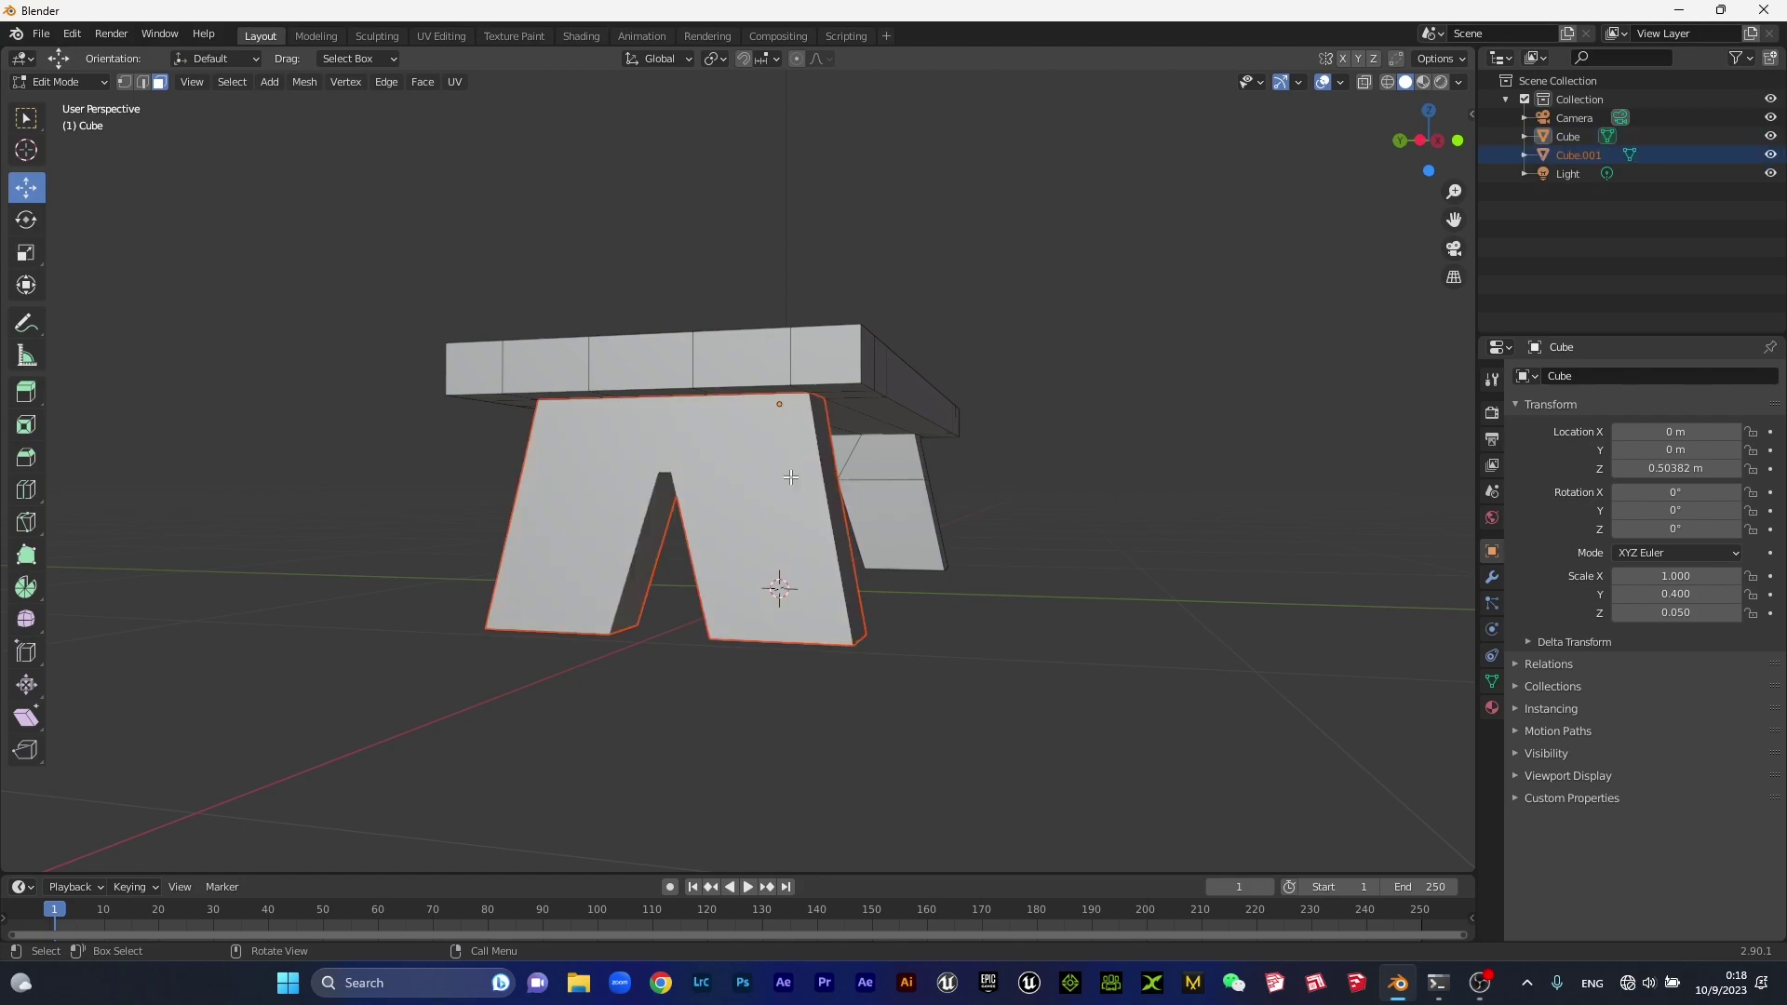
{"action": "left_click", "coordinate": [1771, 155]}
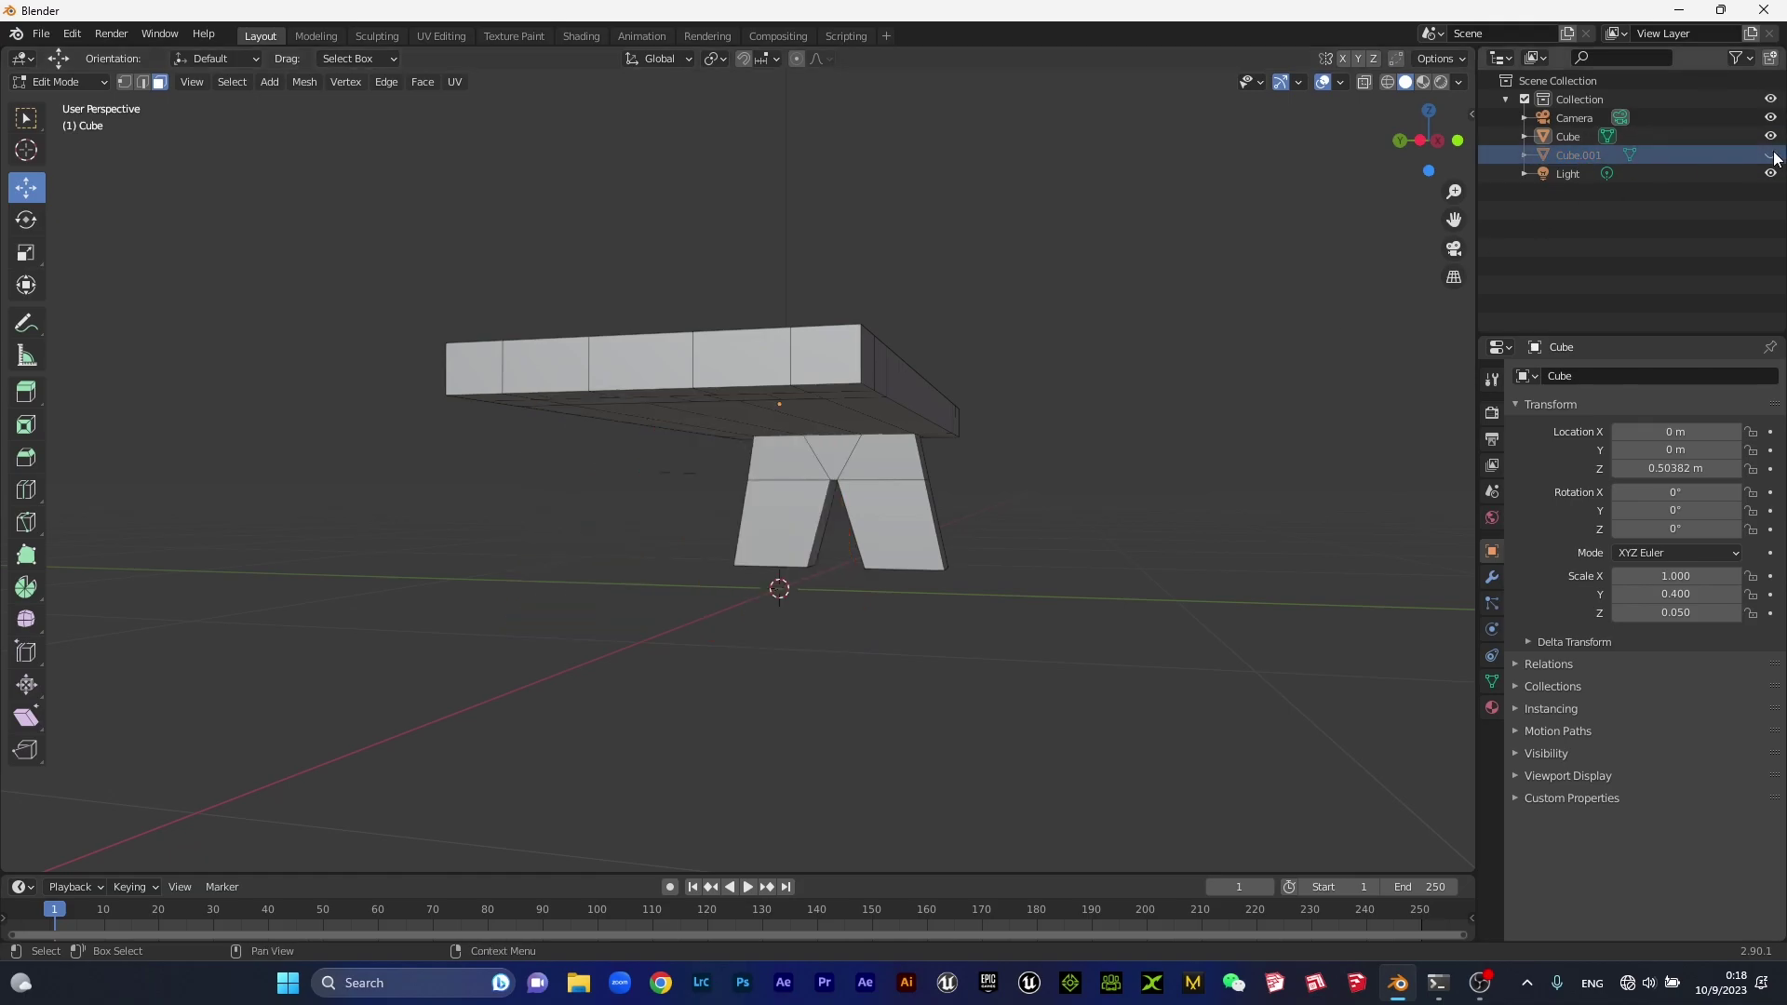
{"action": "left_click", "coordinate": [1772, 155]}
{"action": "left_click", "coordinate": [1772, 155]}
{"action": "left_click", "coordinate": [1771, 156]}
Select the faces of the remaining leg assembly.
{"action": "mouse_move", "coordinate": [1137, 439]}
{"action": "middle_mouse_down"}
{"action": "mouse_move", "coordinate": [801, 550]}
{"action": "mouse_move", "coordinate": [813, 494]}
{"action": "mouse_move", "coordinate": [1007, 490]}
{"action": "middle_mouse_up"}
{"action": "left_click", "coordinate": [1007, 491]}
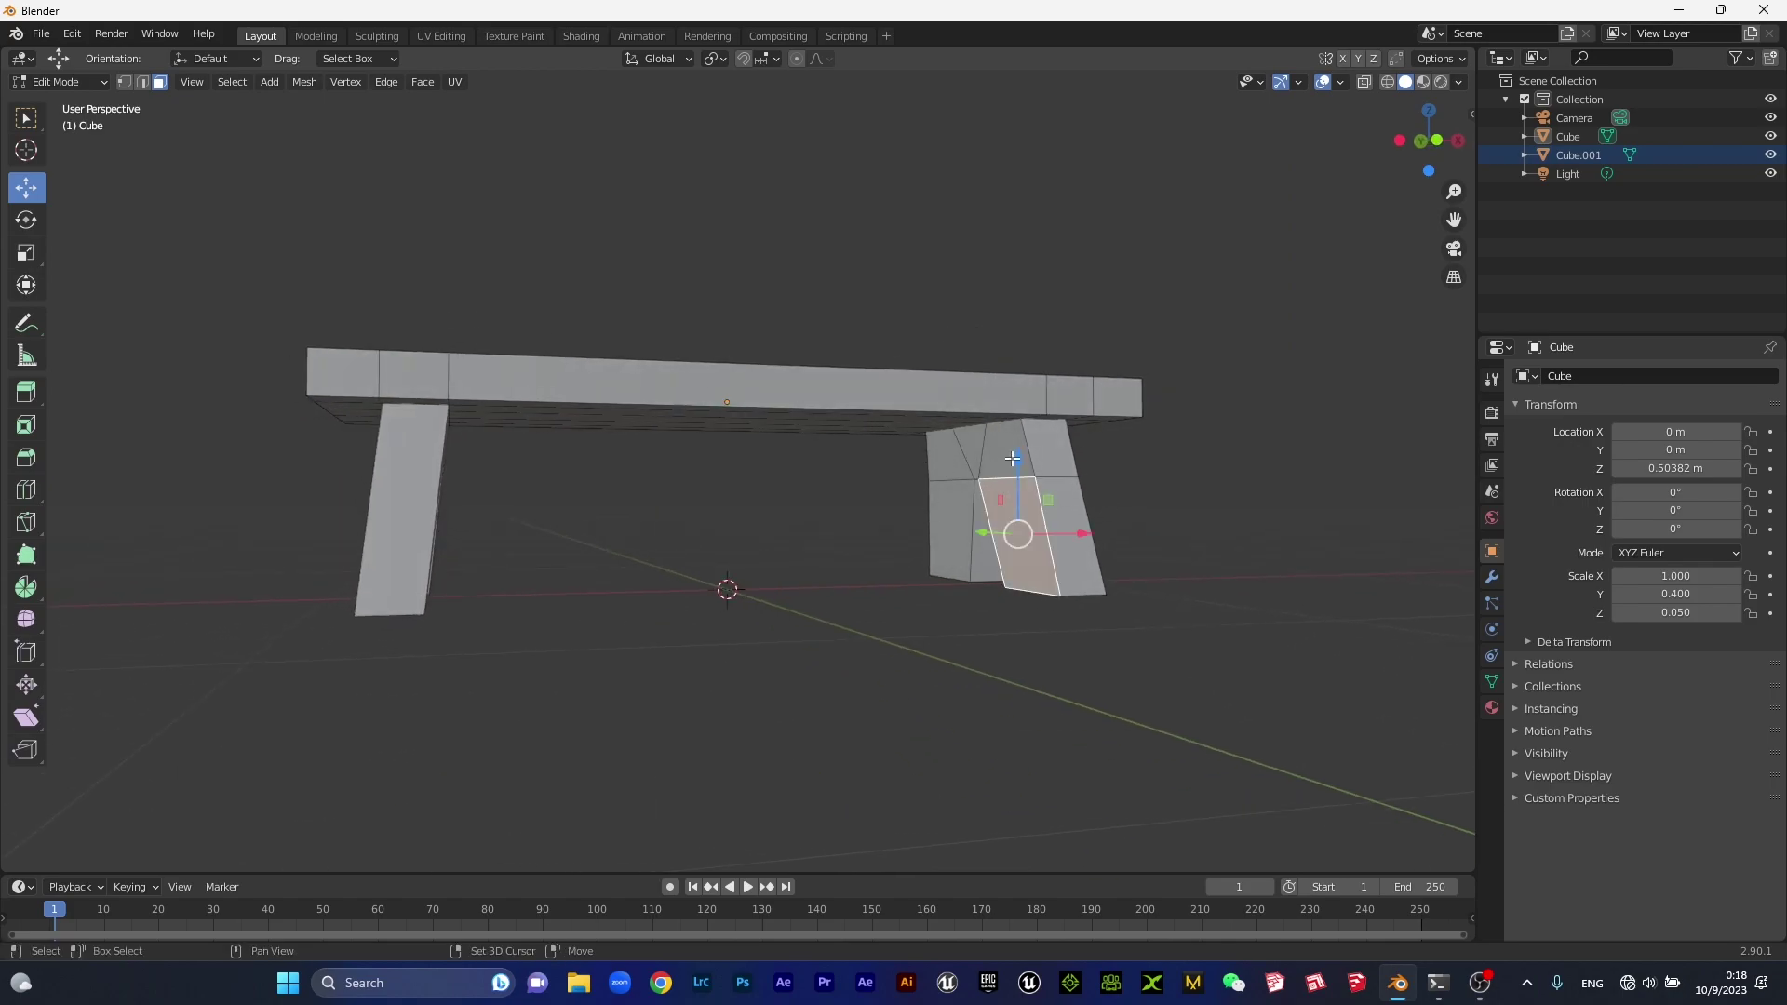
{"action": "left_click", "coordinate": [1003, 451], "text": "shift"}
{"action": "left_click", "coordinate": [945, 458], "text": "shift"}
{"action": "left_click", "coordinate": [954, 529], "text": "shift"}
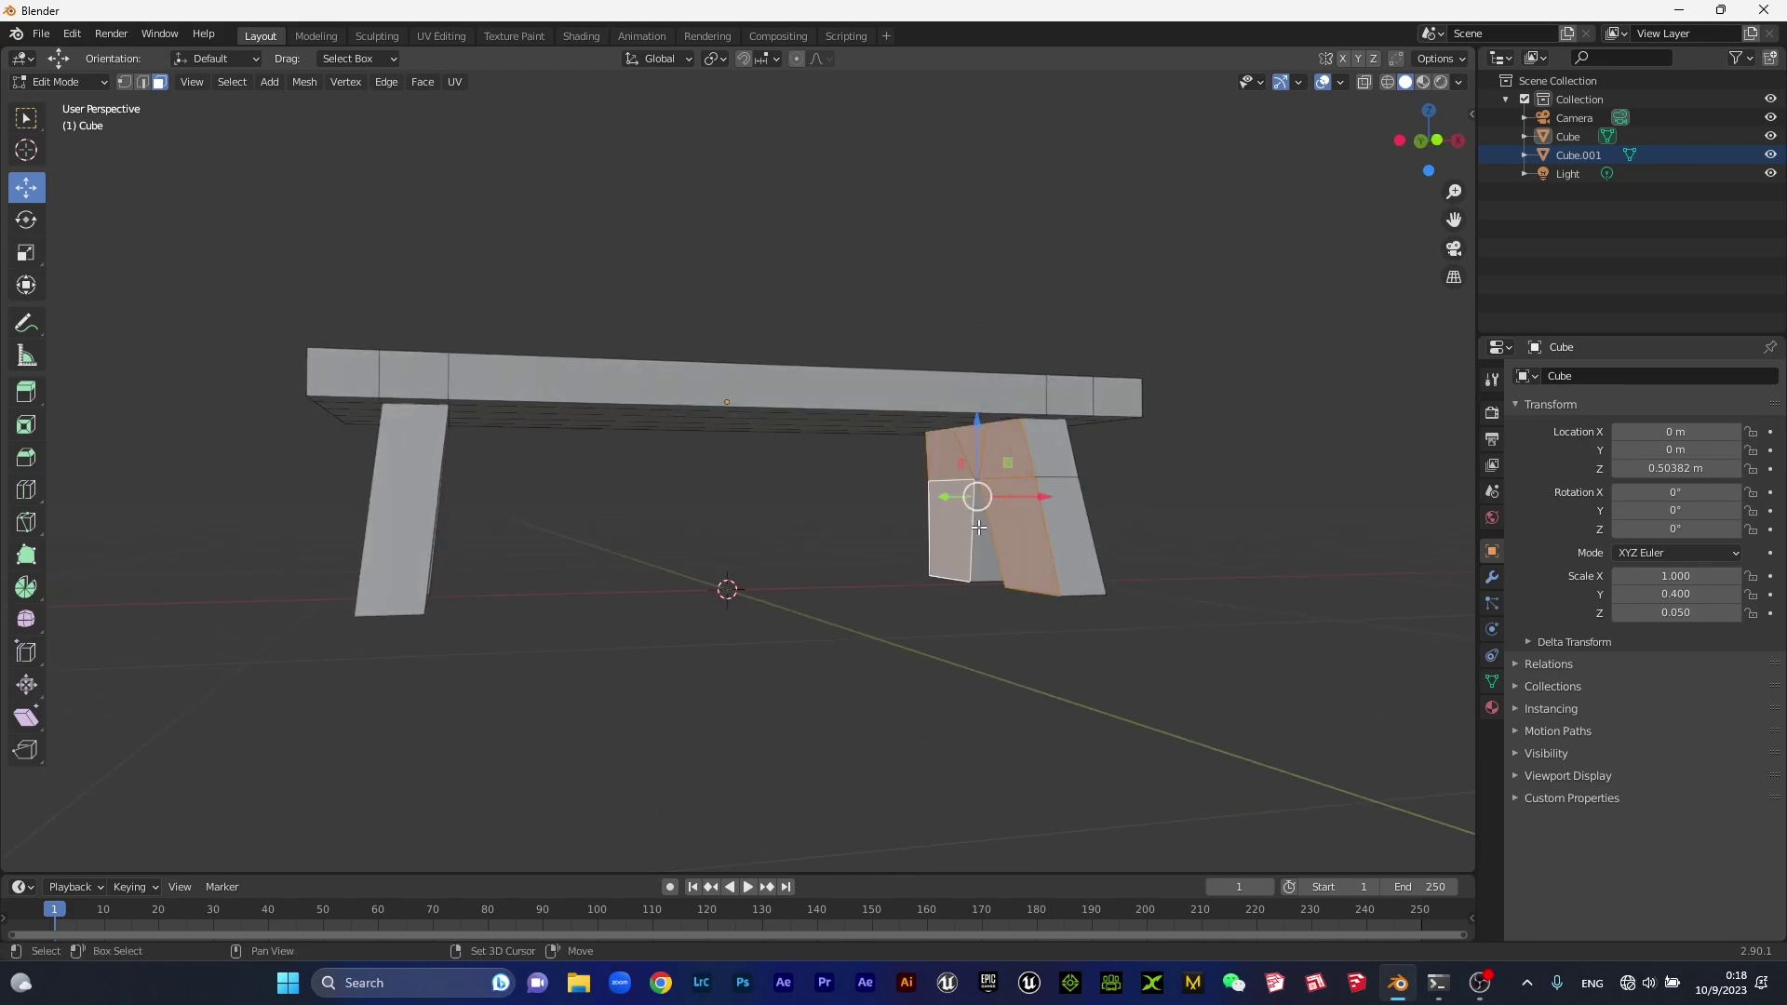
{"action": "left_click", "coordinate": [1053, 534], "text": "shift"}
{"action": "left_click", "coordinate": [1061, 452], "text": "shift"}
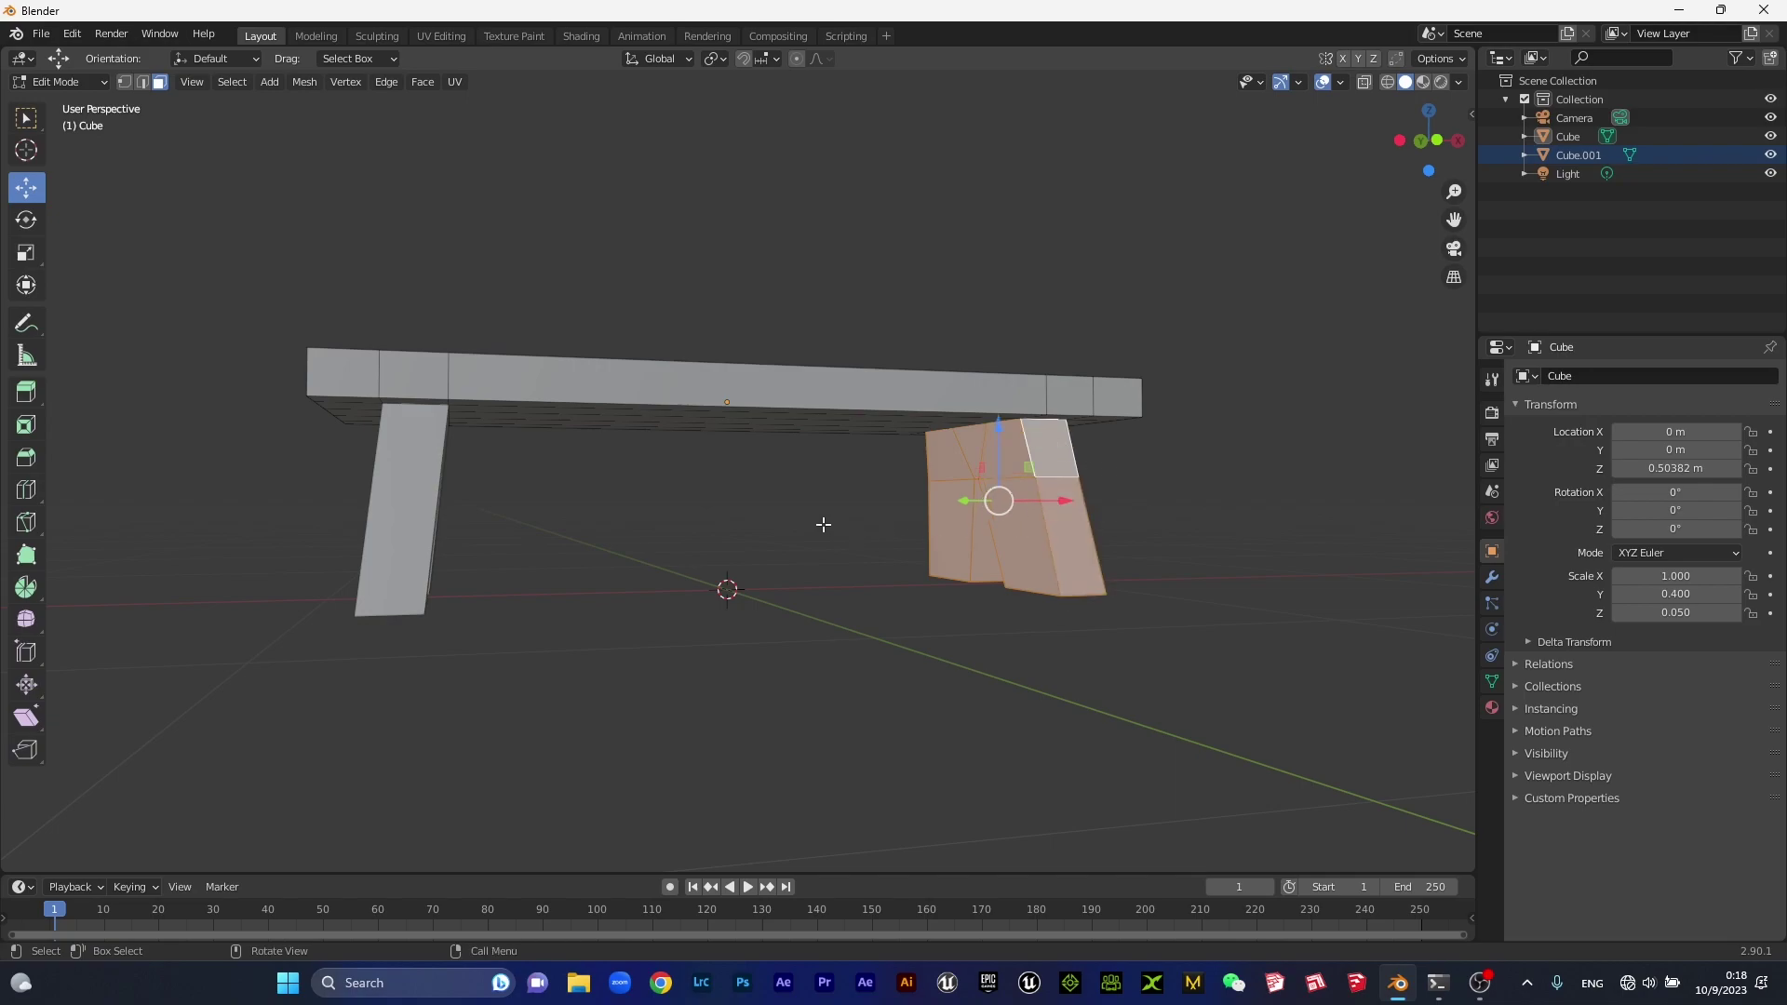
{"action": "middle_click_drag", "start_coordinate": [822, 524], "coordinate": [626, 545]}
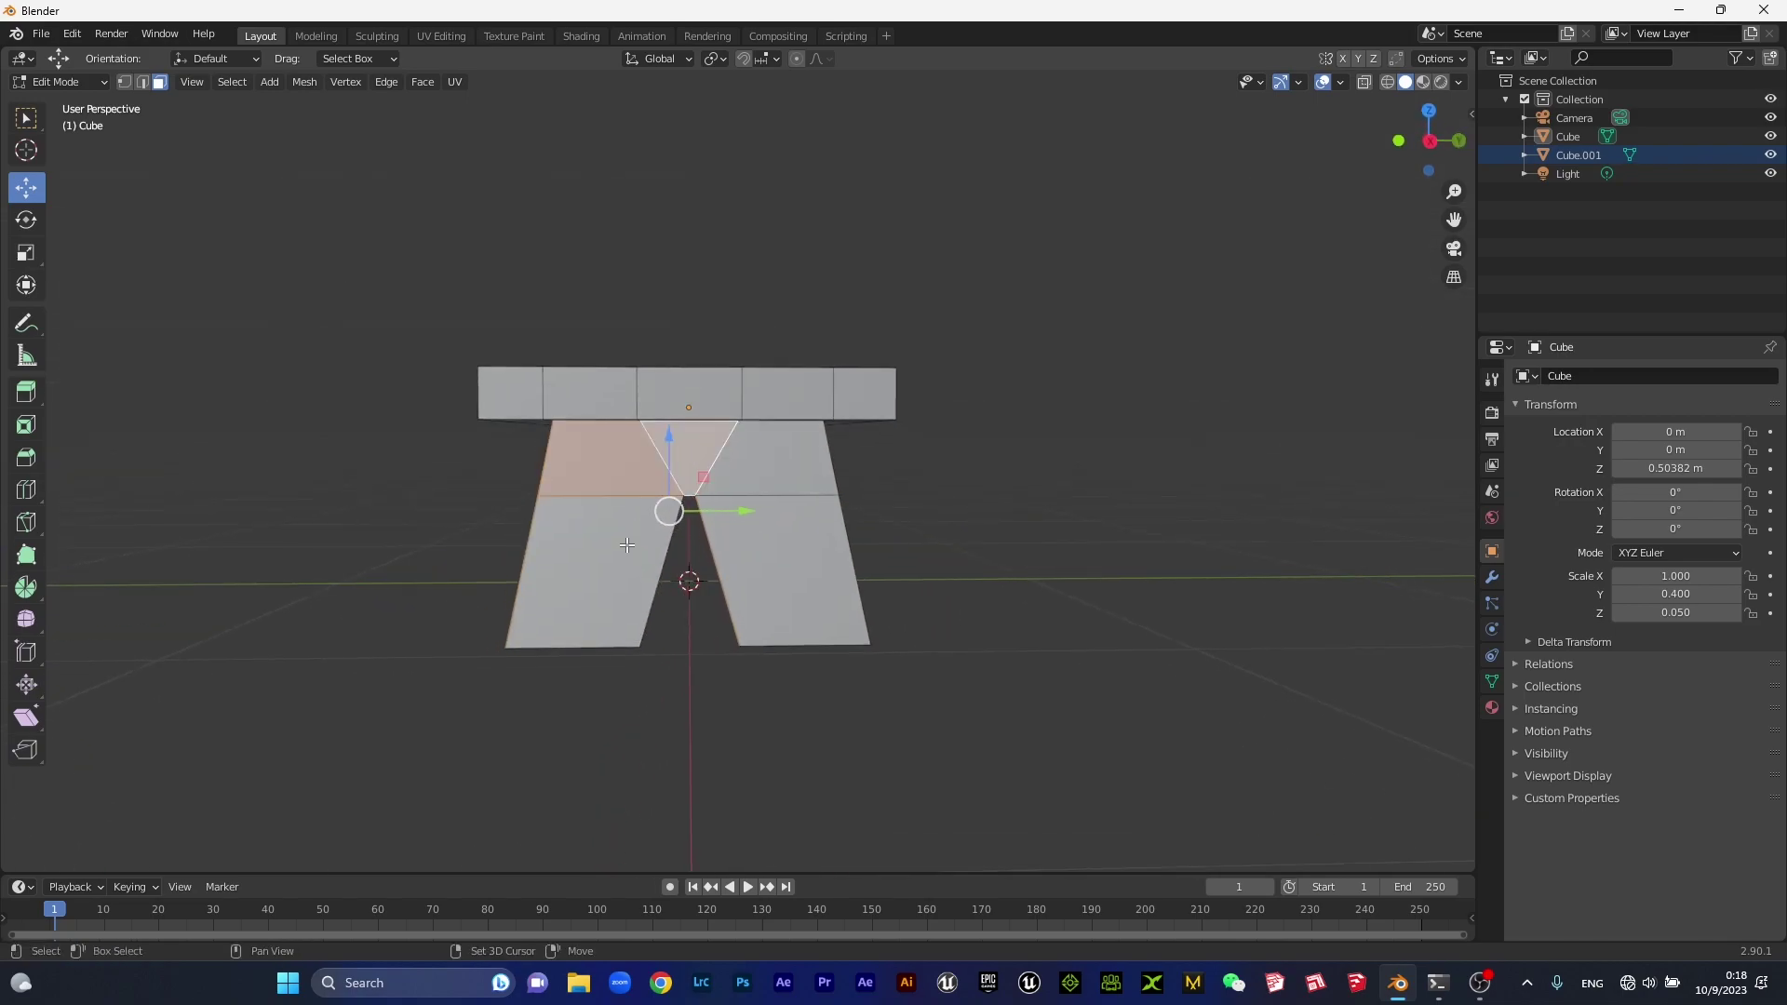
{"action": "middle_click_drag", "start_coordinate": [626, 545], "coordinate": [566, 472]}
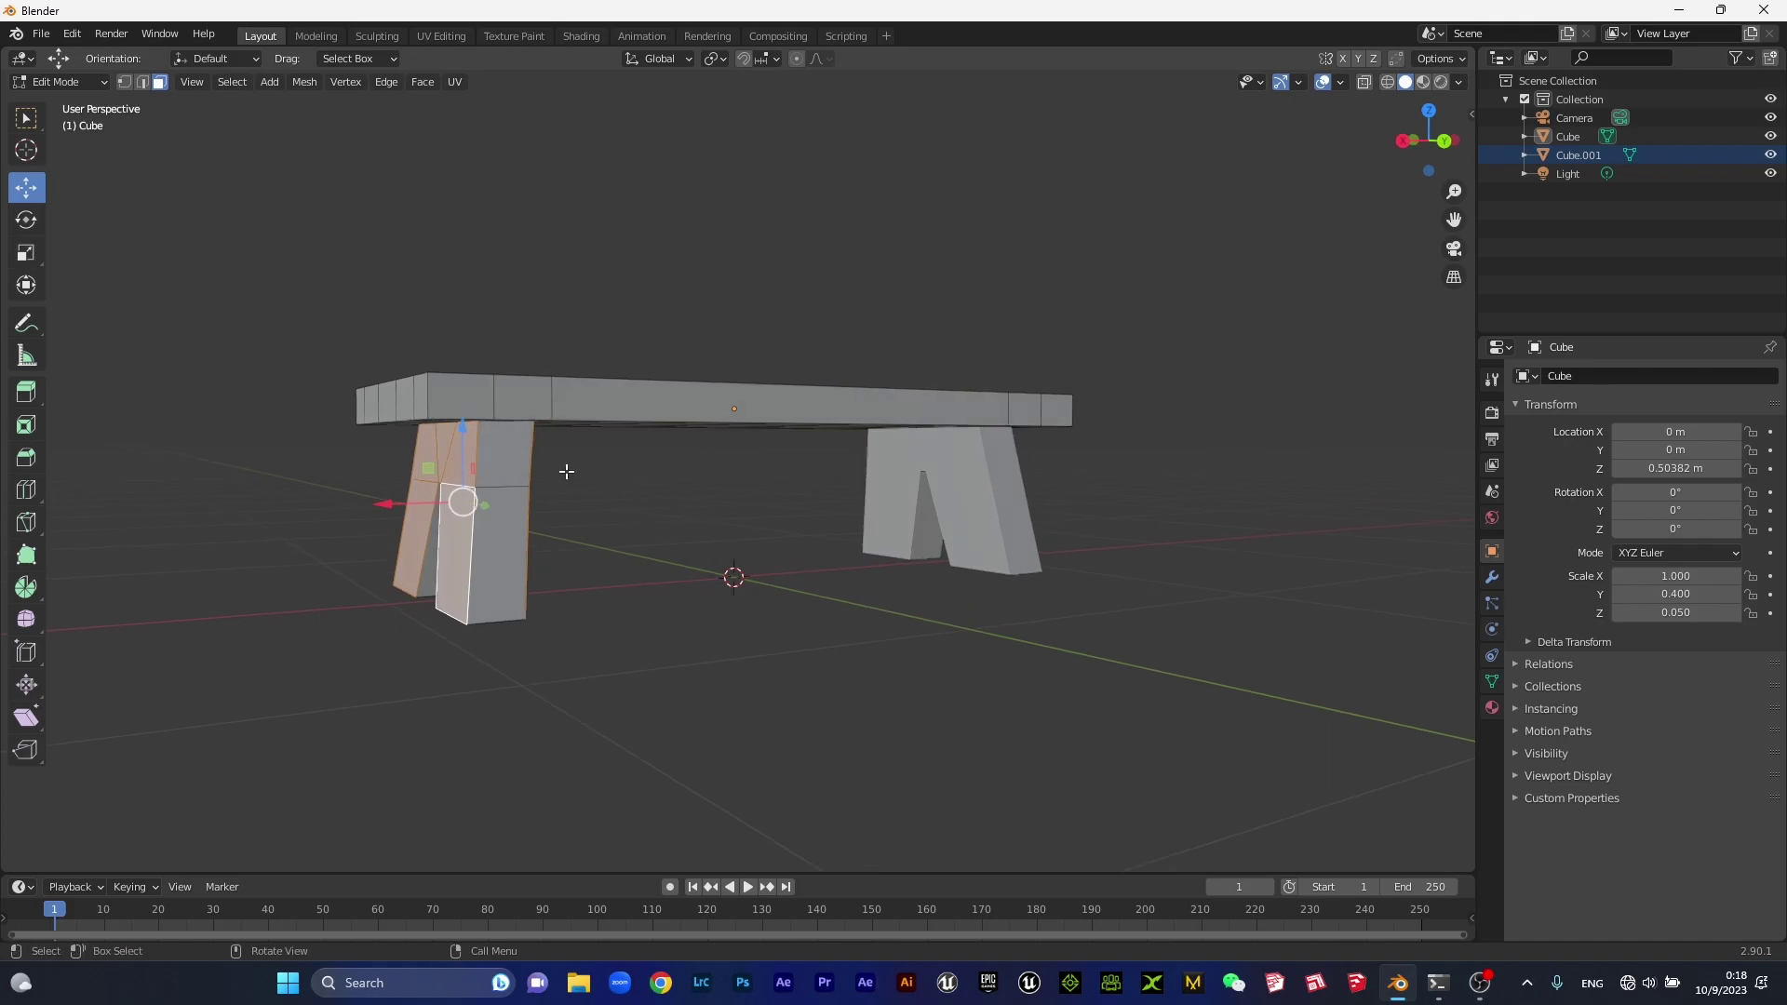
Add the faces where the leg meets the seat and separate the selection into Cube.002.
{"action": "left_click", "coordinate": [517, 500], "text": "shift"}
{"action": "left_click", "coordinate": [521, 555], "text": "shift"}
{"action": "middle_click_drag", "start_coordinate": [562, 555], "coordinate": [759, 294]}
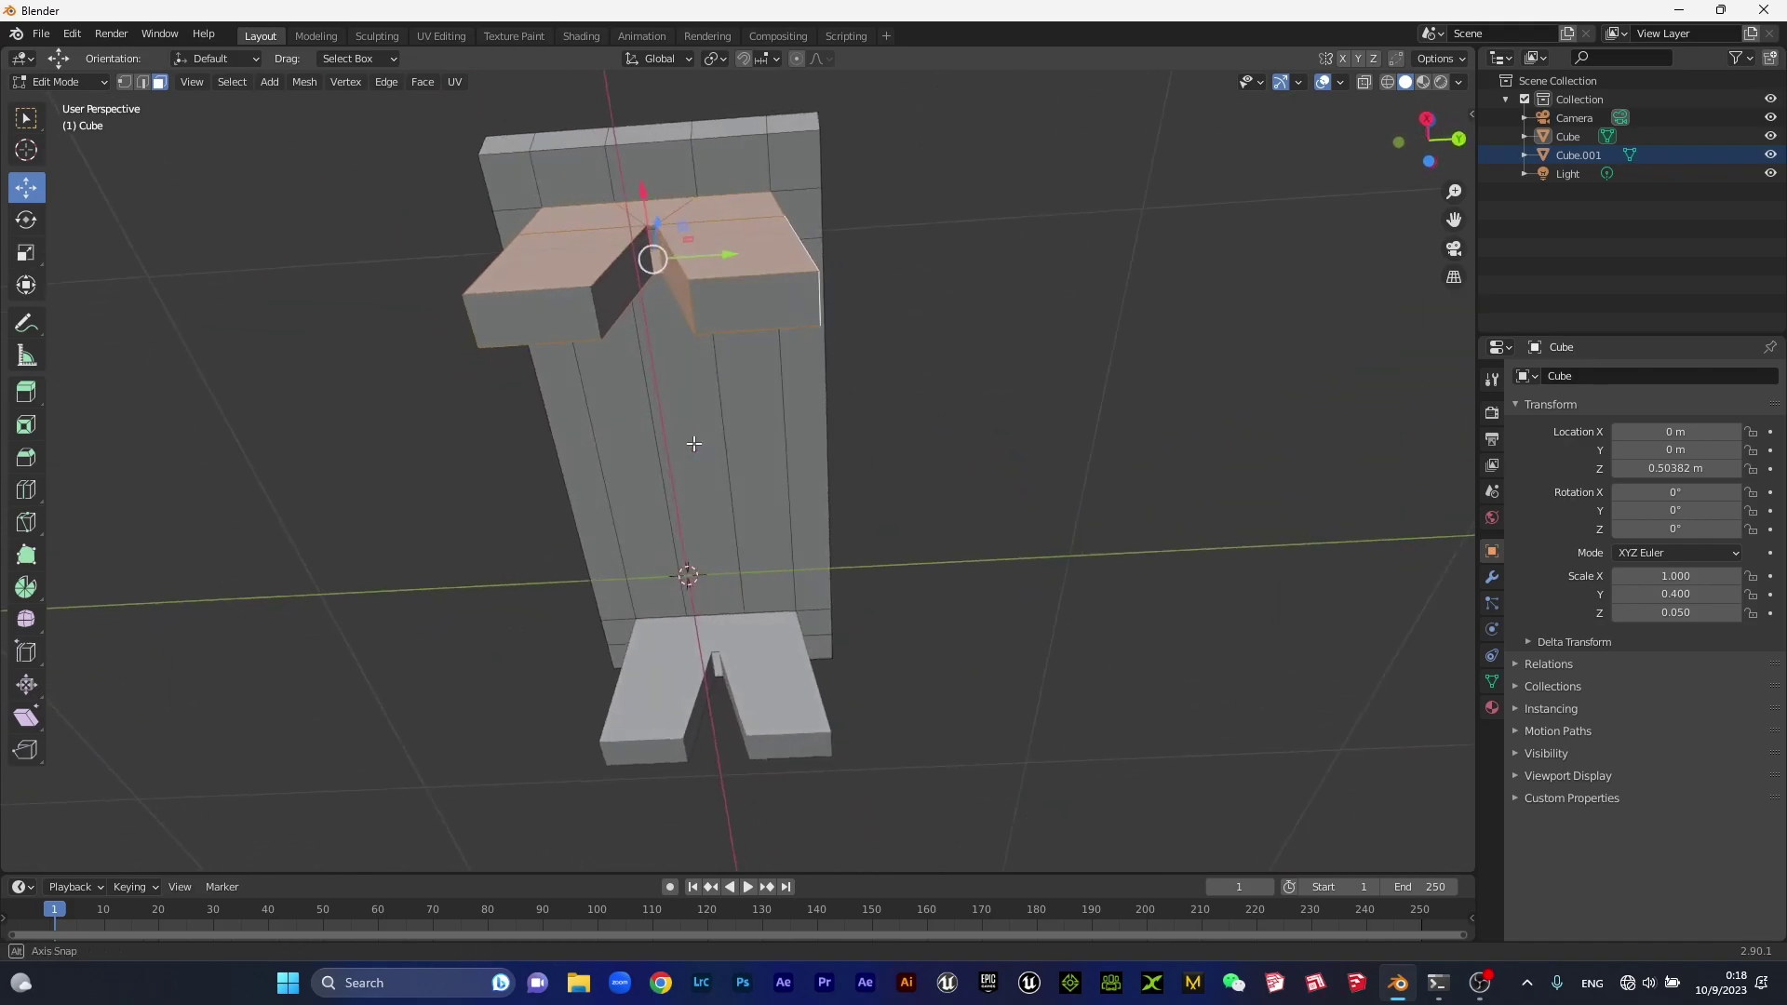
{"action": "left_click", "coordinate": [760, 294], "text": "shift"}
{"action": "left_click", "coordinate": [637, 294], "text": "shift"}
{"action": "left_click", "coordinate": [587, 307], "text": "shift"}
{"action": "middle_click_drag", "start_coordinate": [730, 431], "coordinate": [1055, 527]}
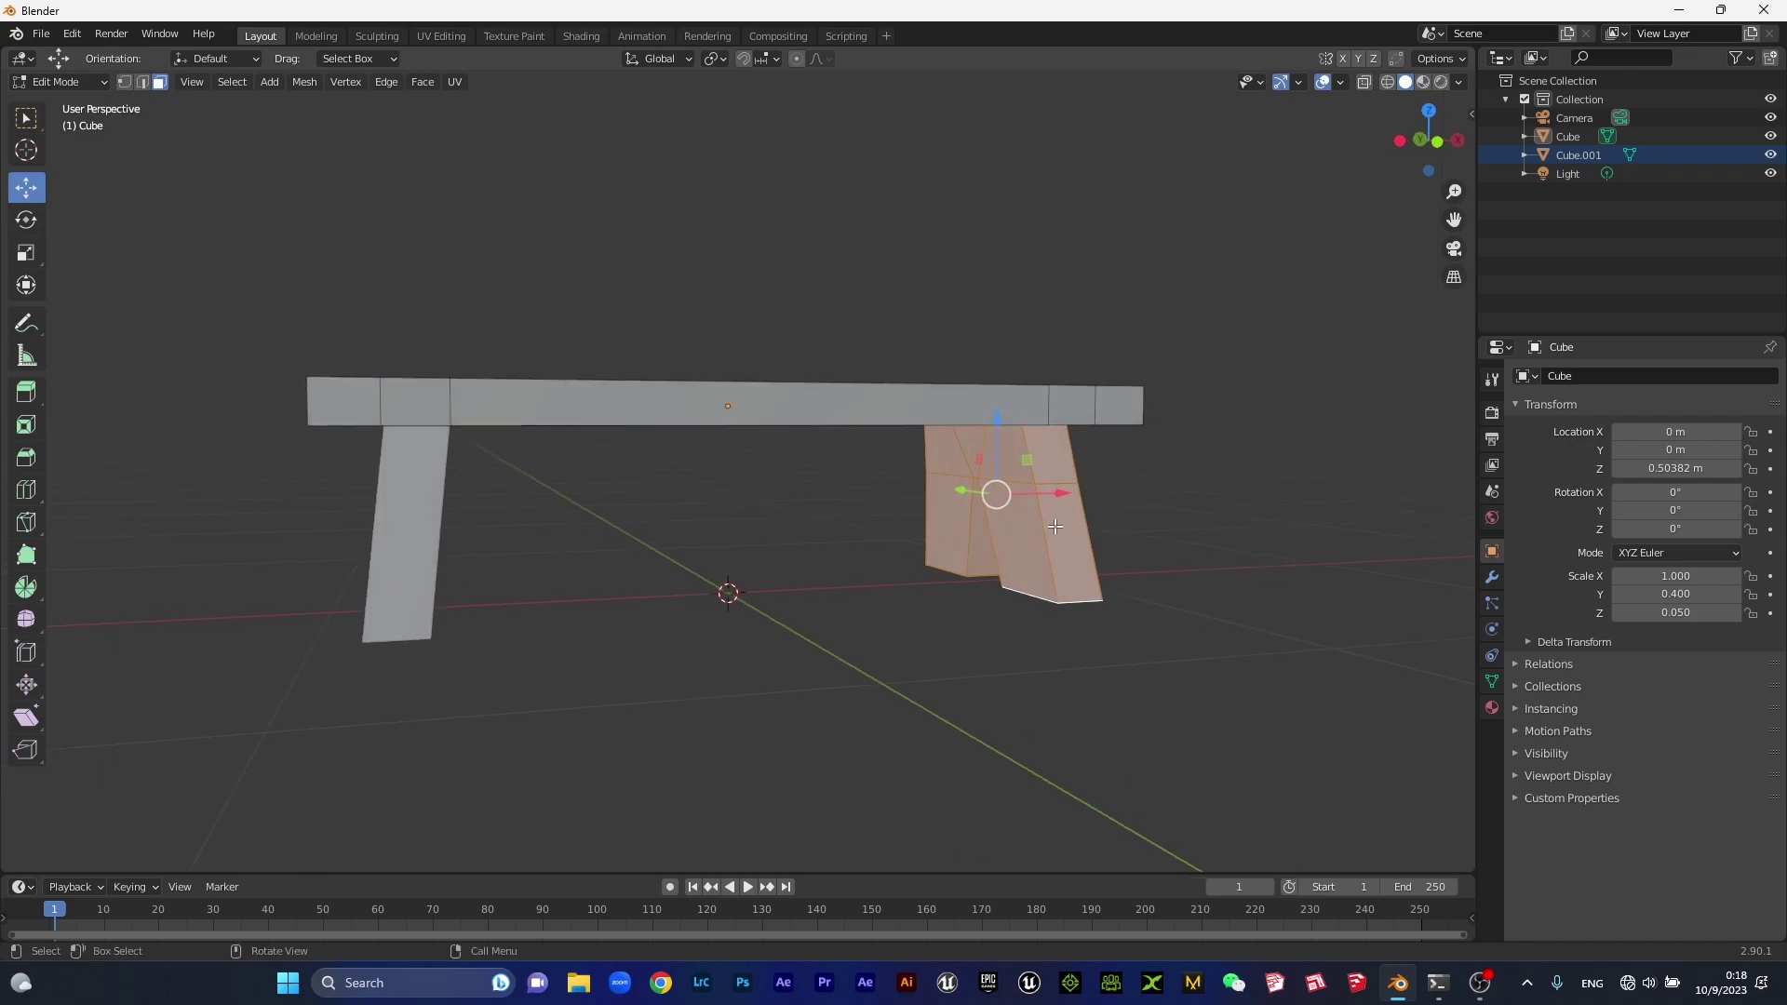
{"action": "key", "text": "p"}
{"action": "left_click", "coordinate": [979, 528]}
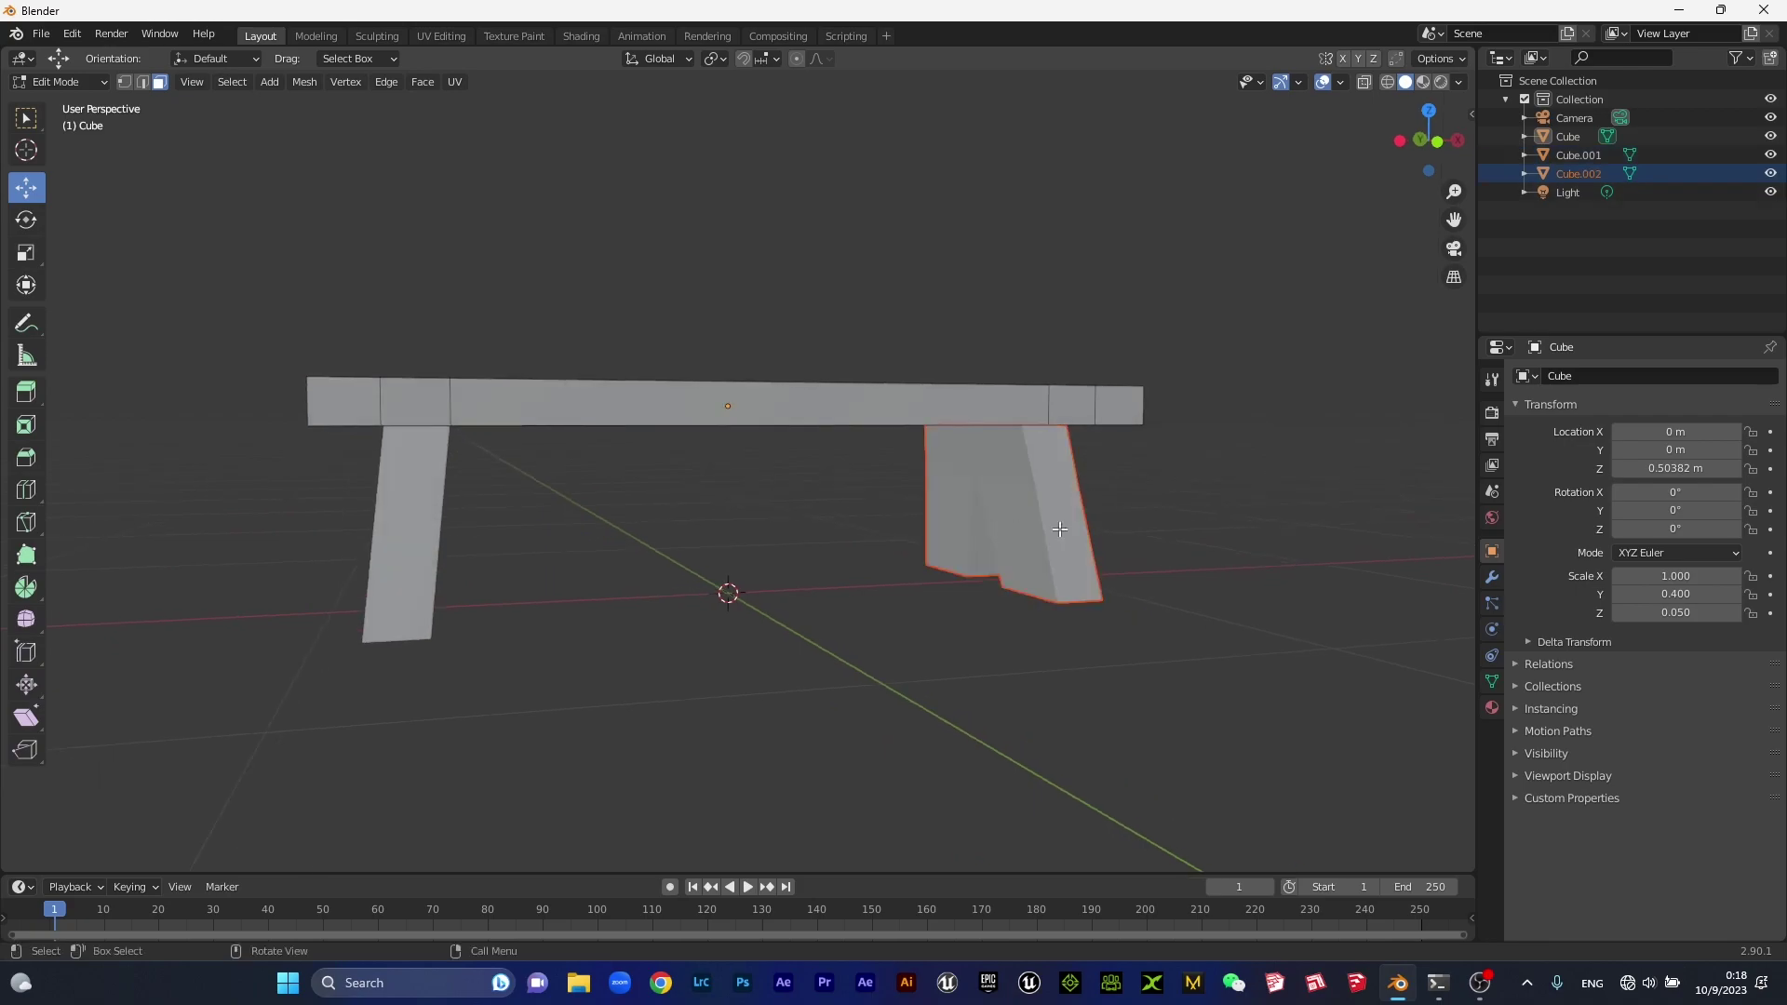
Make the hidden Cube.002 leg visible again and return to Object Mode.
{"action": "key", "text": "h"}
{"action": "key", "text": "alt+h"}
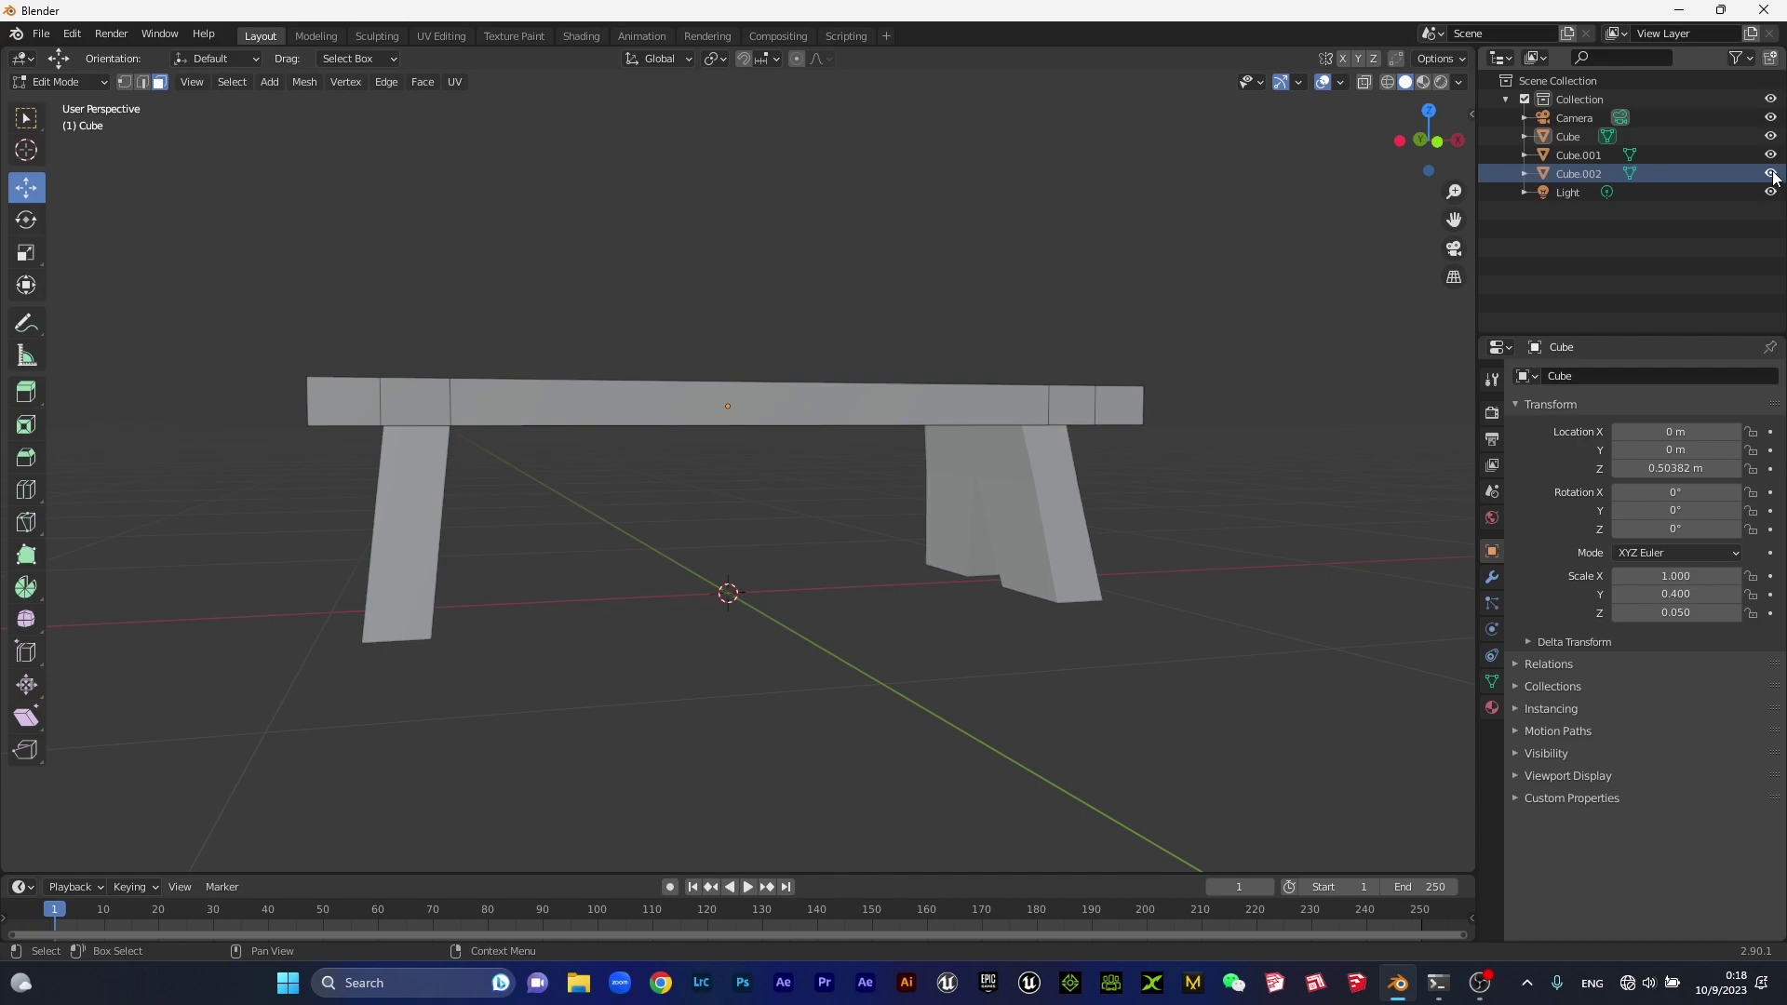
{"action": "key", "text": "h"}
{"action": "left_click", "coordinate": [1771, 173]}
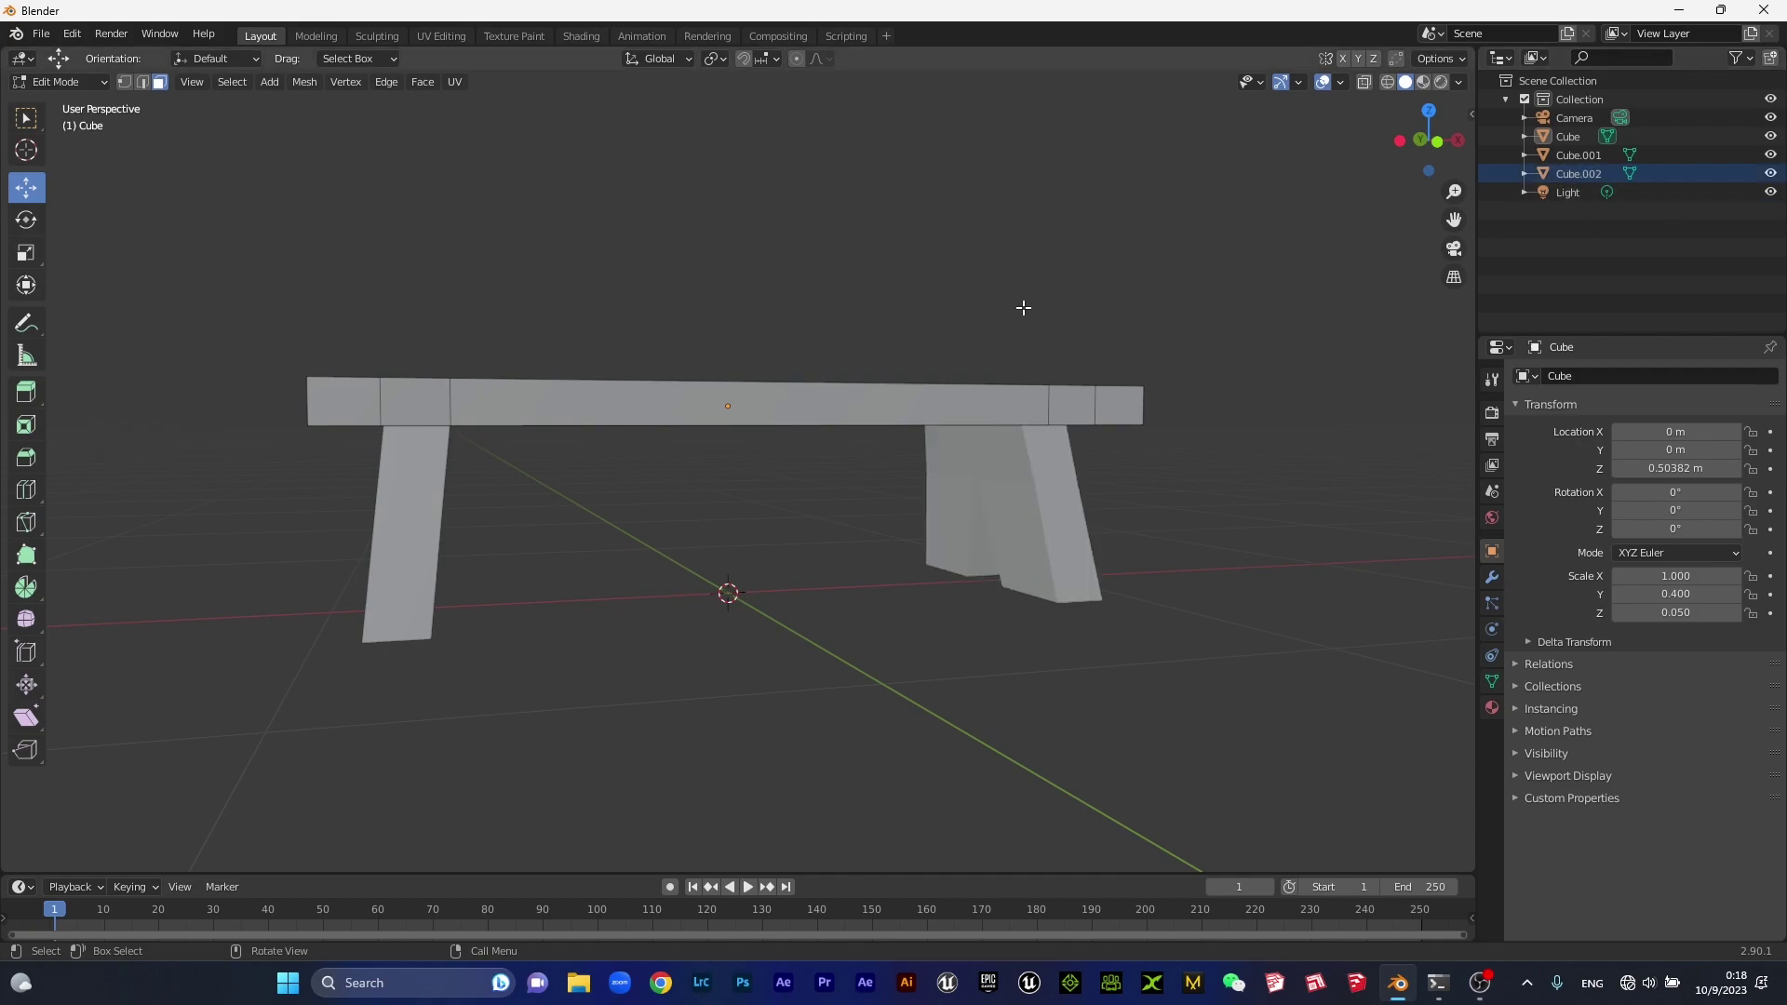
{"action": "key", "text": "Tab"}
Select the bench tabletop and add a Bevel modifier to it.
{"action": "mouse_move", "coordinate": [774, 266]}
{"action": "middle_mouse_down"}
{"action": "mouse_move", "coordinate": [899, 376]}
{"action": "mouse_move", "coordinate": [871, 369]}
{"action": "mouse_move", "coordinate": [841, 426]}
{"action": "mouse_move", "coordinate": [958, 455]}
{"action": "mouse_move", "coordinate": [1042, 427]}
{"action": "mouse_move", "coordinate": [939, 445]}
{"action": "middle_mouse_up"}
{"action": "scroll", "coordinate": [588, 480], "scroll_direction": "up", "scroll_amount": 1}
{"action": "scroll", "coordinate": [700, 510], "scroll_direction": "up", "scroll_amount": 1}
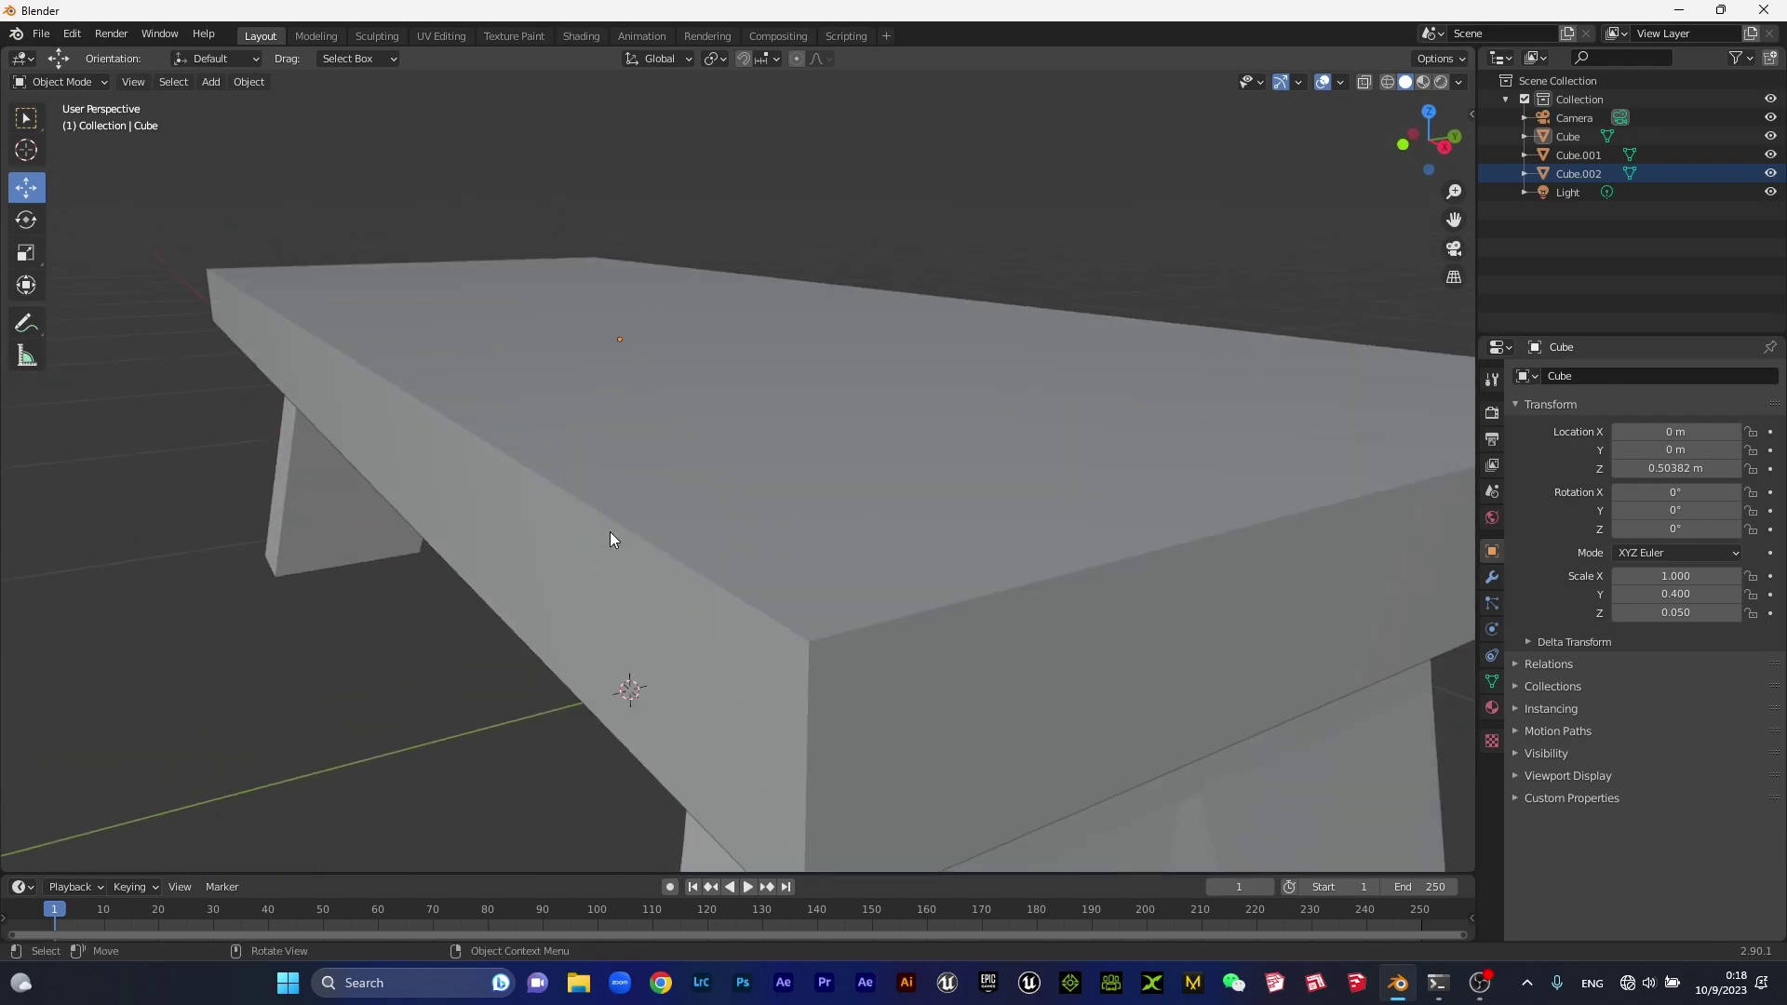
{"action": "scroll", "coordinate": [684, 577], "scroll_direction": "down", "scroll_amount": 4}
{"action": "scroll", "coordinate": [707, 493], "scroll_direction": "up", "scroll_amount": 3}
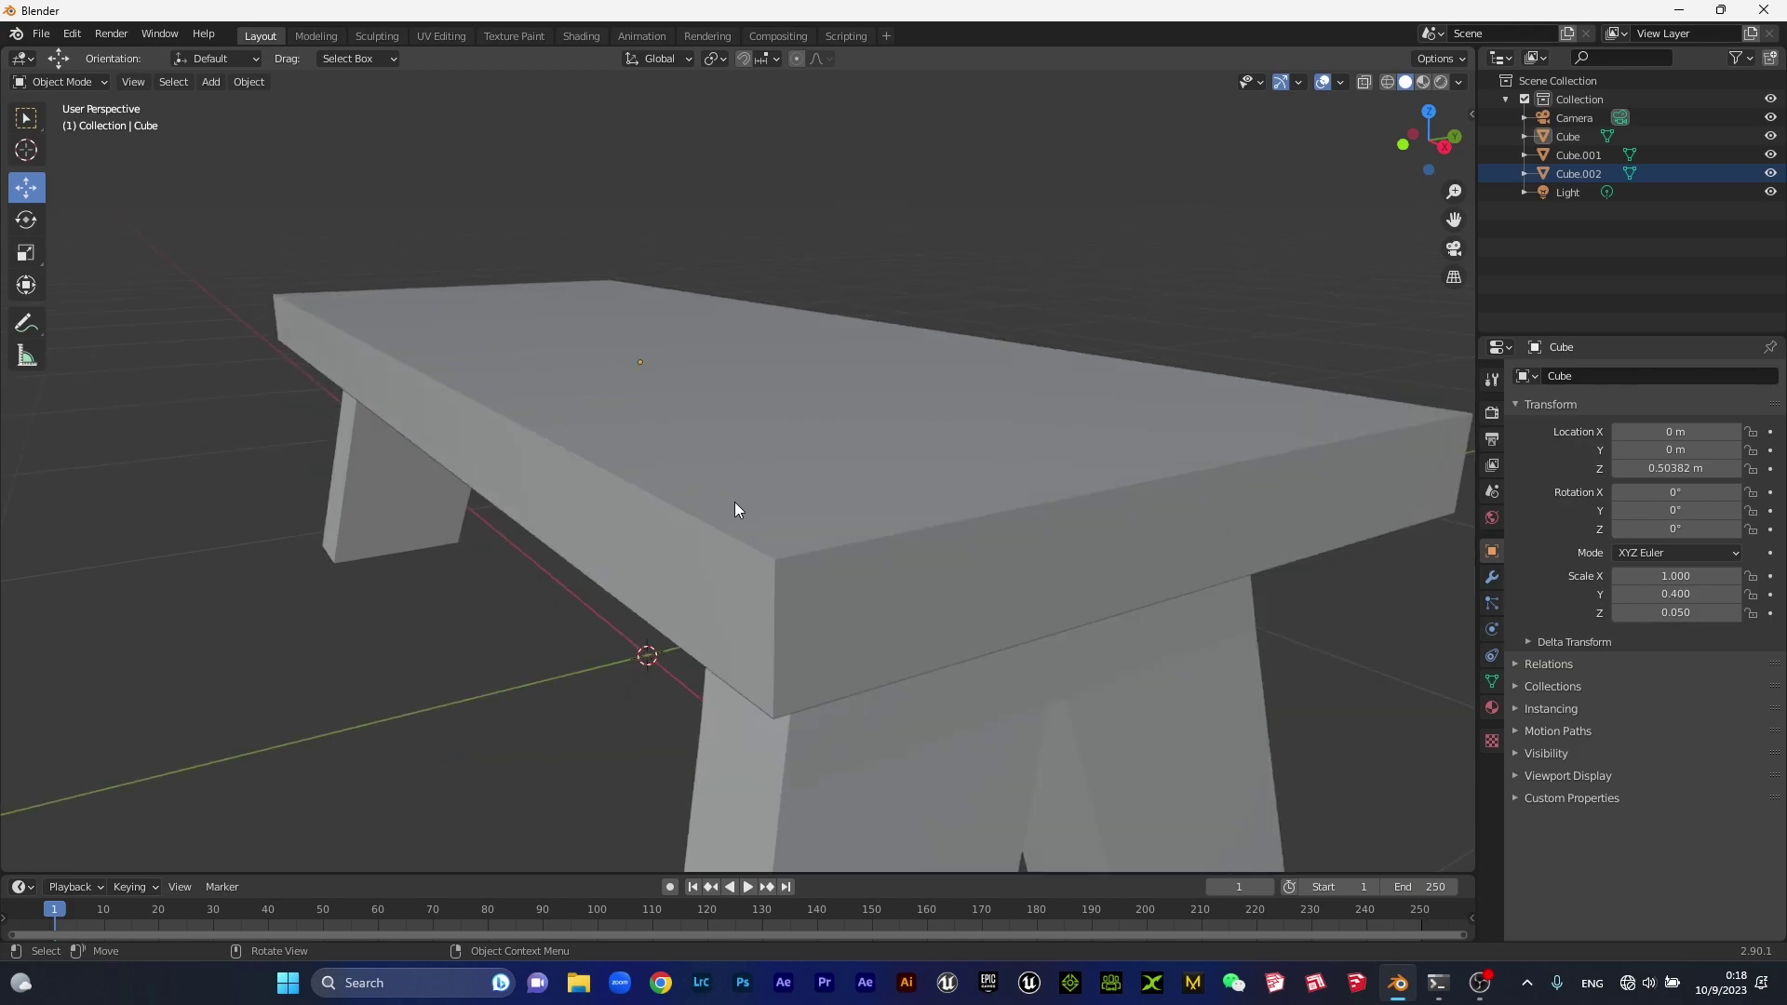
{"action": "left_click", "coordinate": [797, 505]}
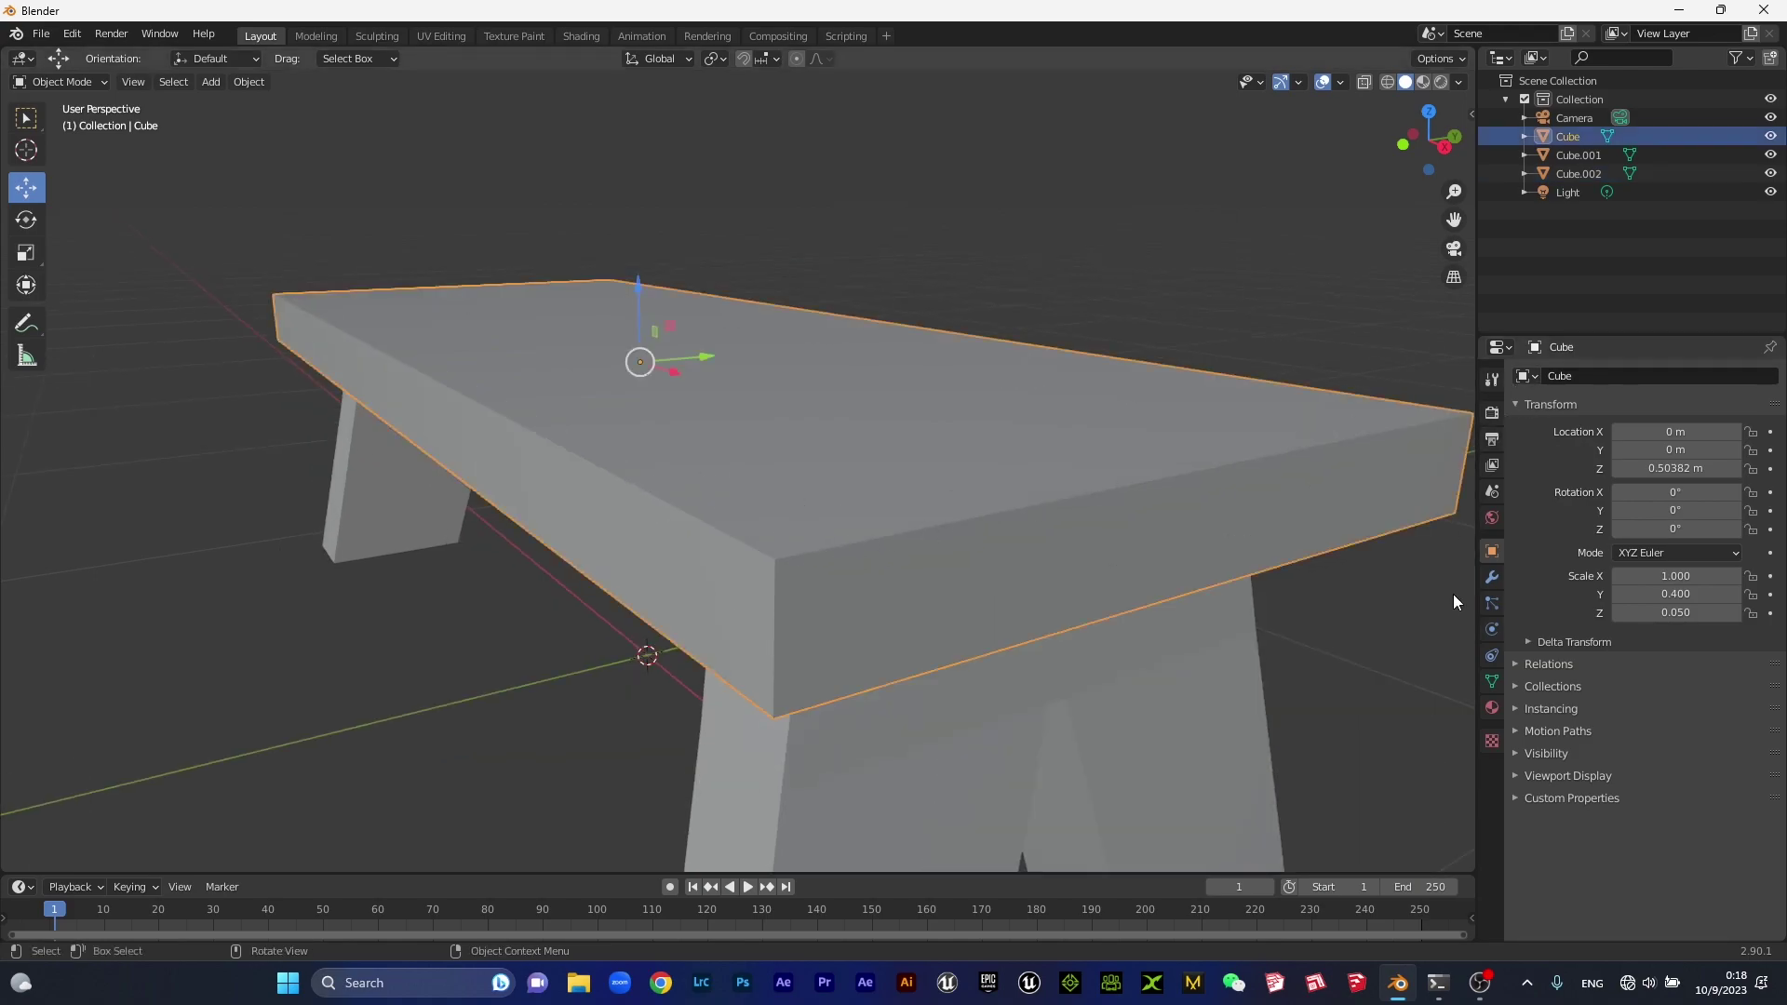
{"action": "left_click", "coordinate": [1491, 579]}
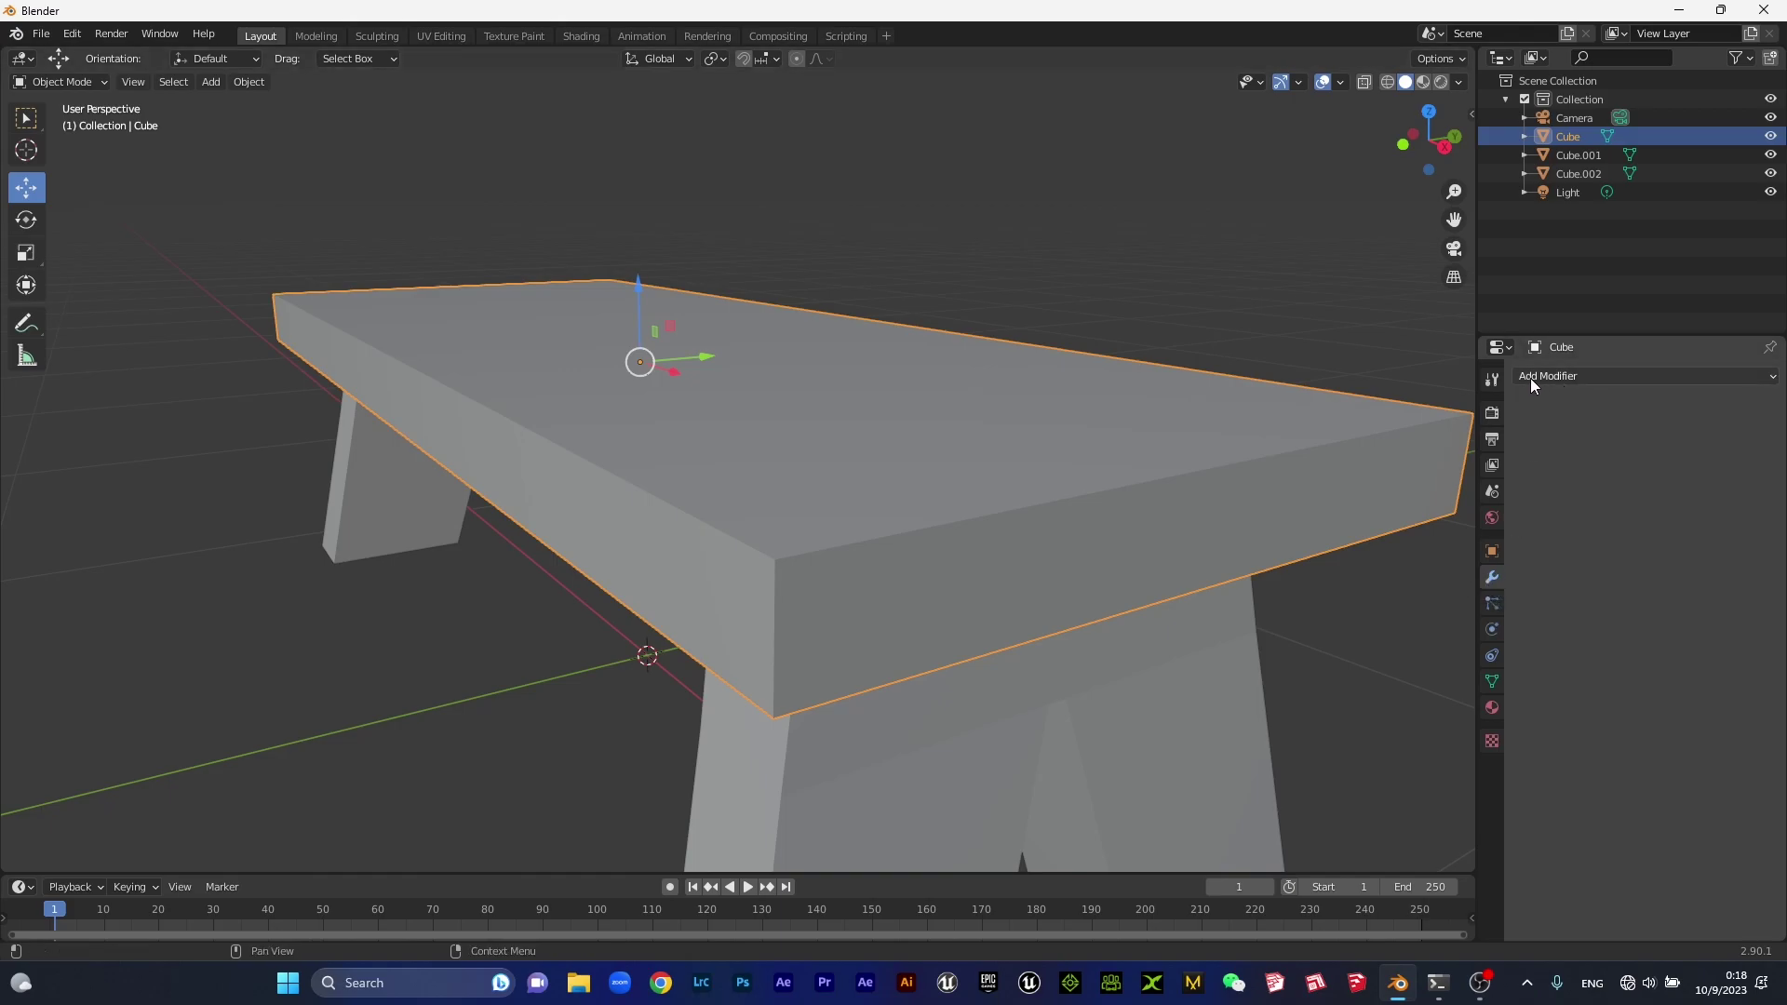
{"action": "left_click", "coordinate": [1567, 376]}
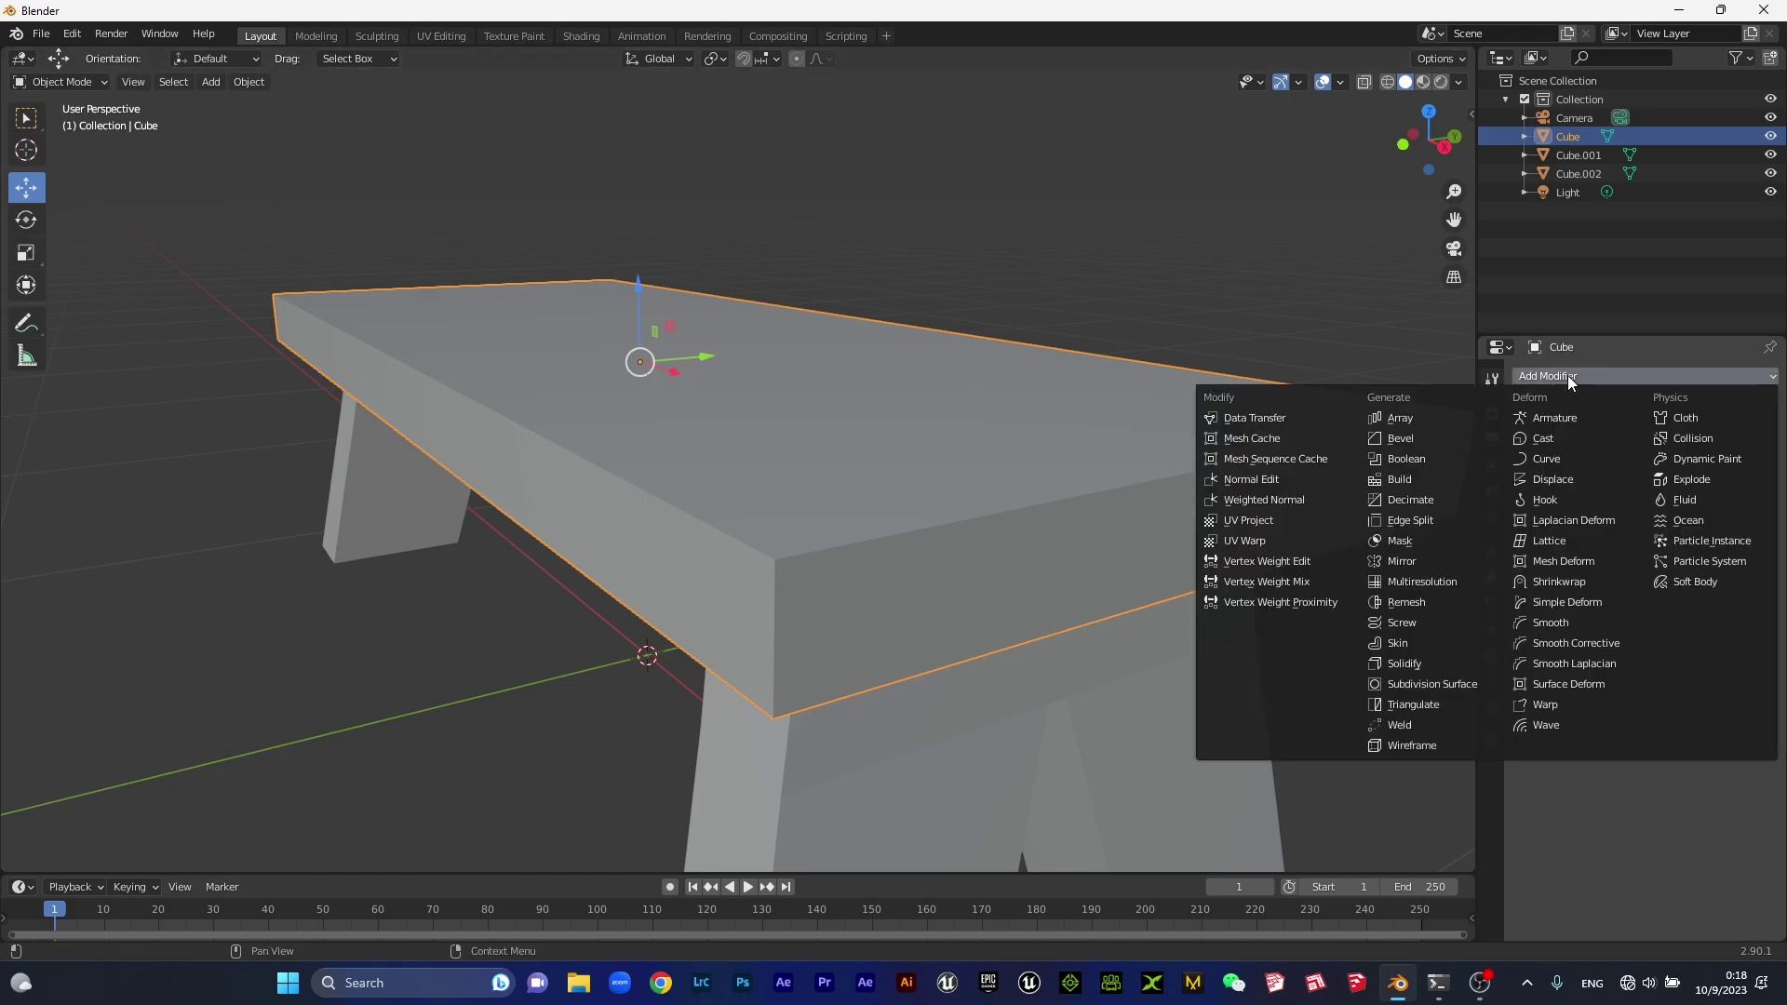
{"action": "left_click", "coordinate": [1407, 443]}
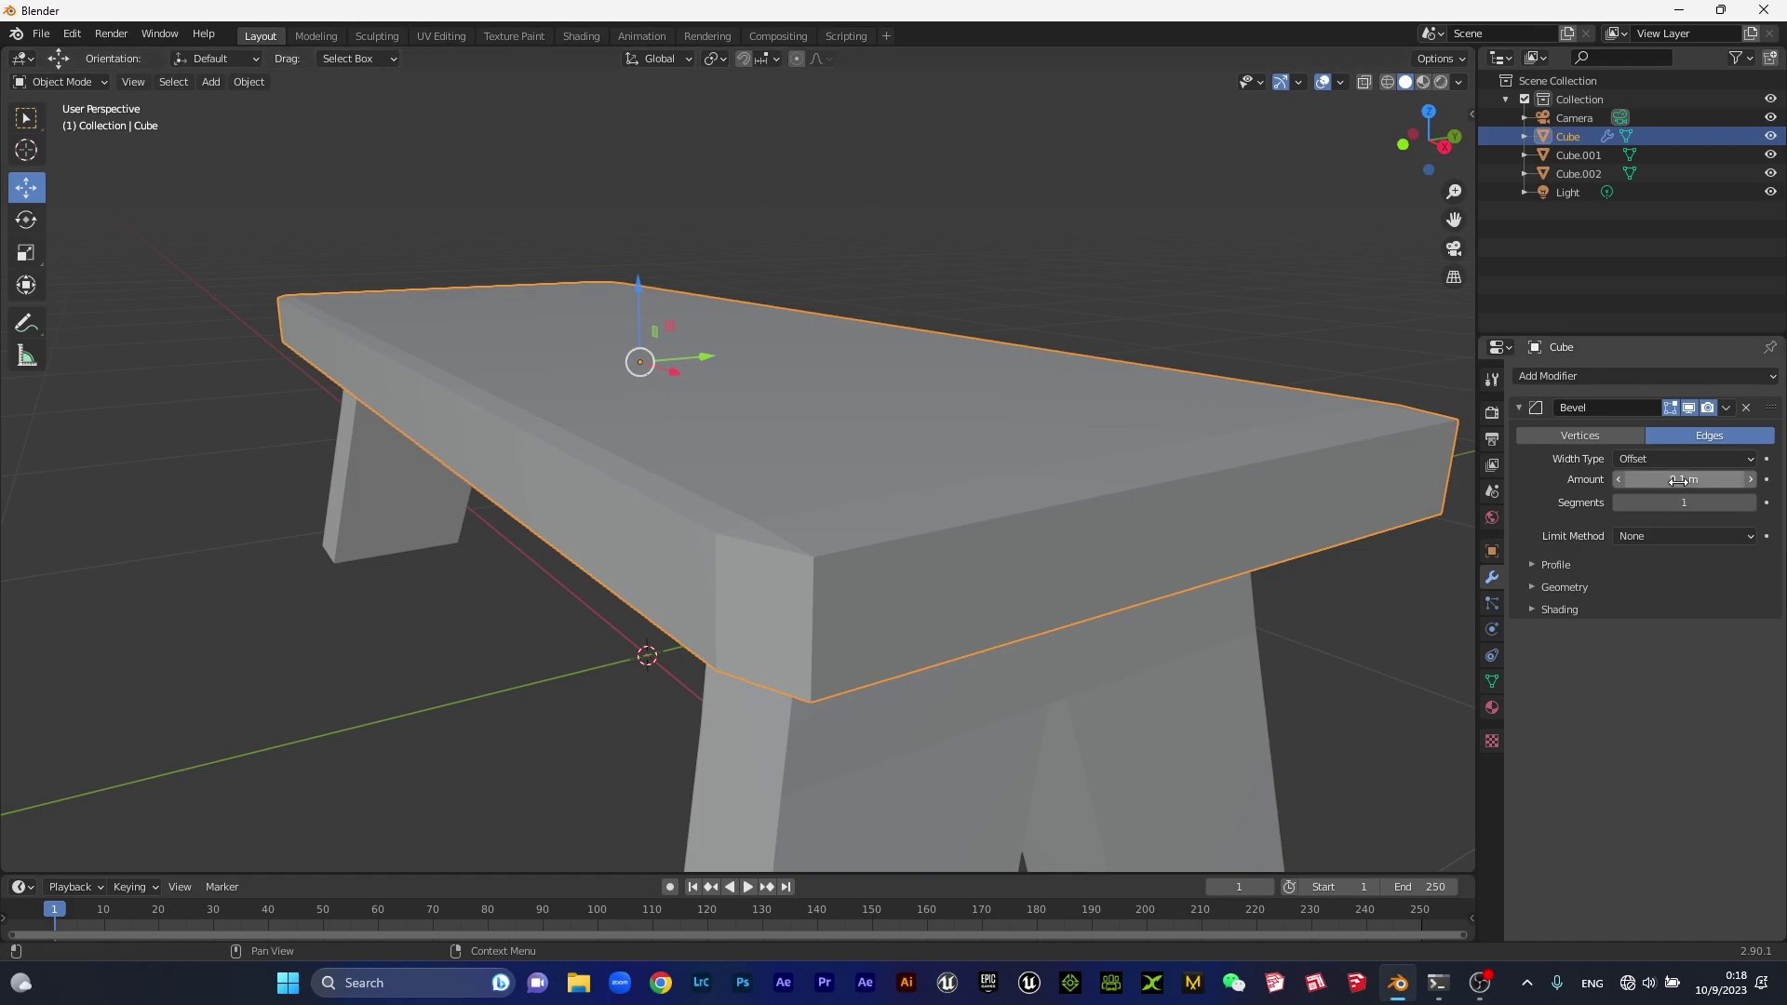
Widen the bevel amount and set 10 segments.
{"action": "mouse_move", "coordinate": [1685, 479]}
{"action": "left_mouse_down"}
{"action": "mouse_move", "coordinate": [1717, 480]}
{"action": "mouse_move", "coordinate": [1666, 502]}
{"action": "mouse_move", "coordinate": [1731, 479]}
{"action": "mouse_move", "coordinate": [1638, 480]}
{"action": "left_mouse_up"}
{"action": "type", "text": "10"}
{"action": "key", "text": "Return"}
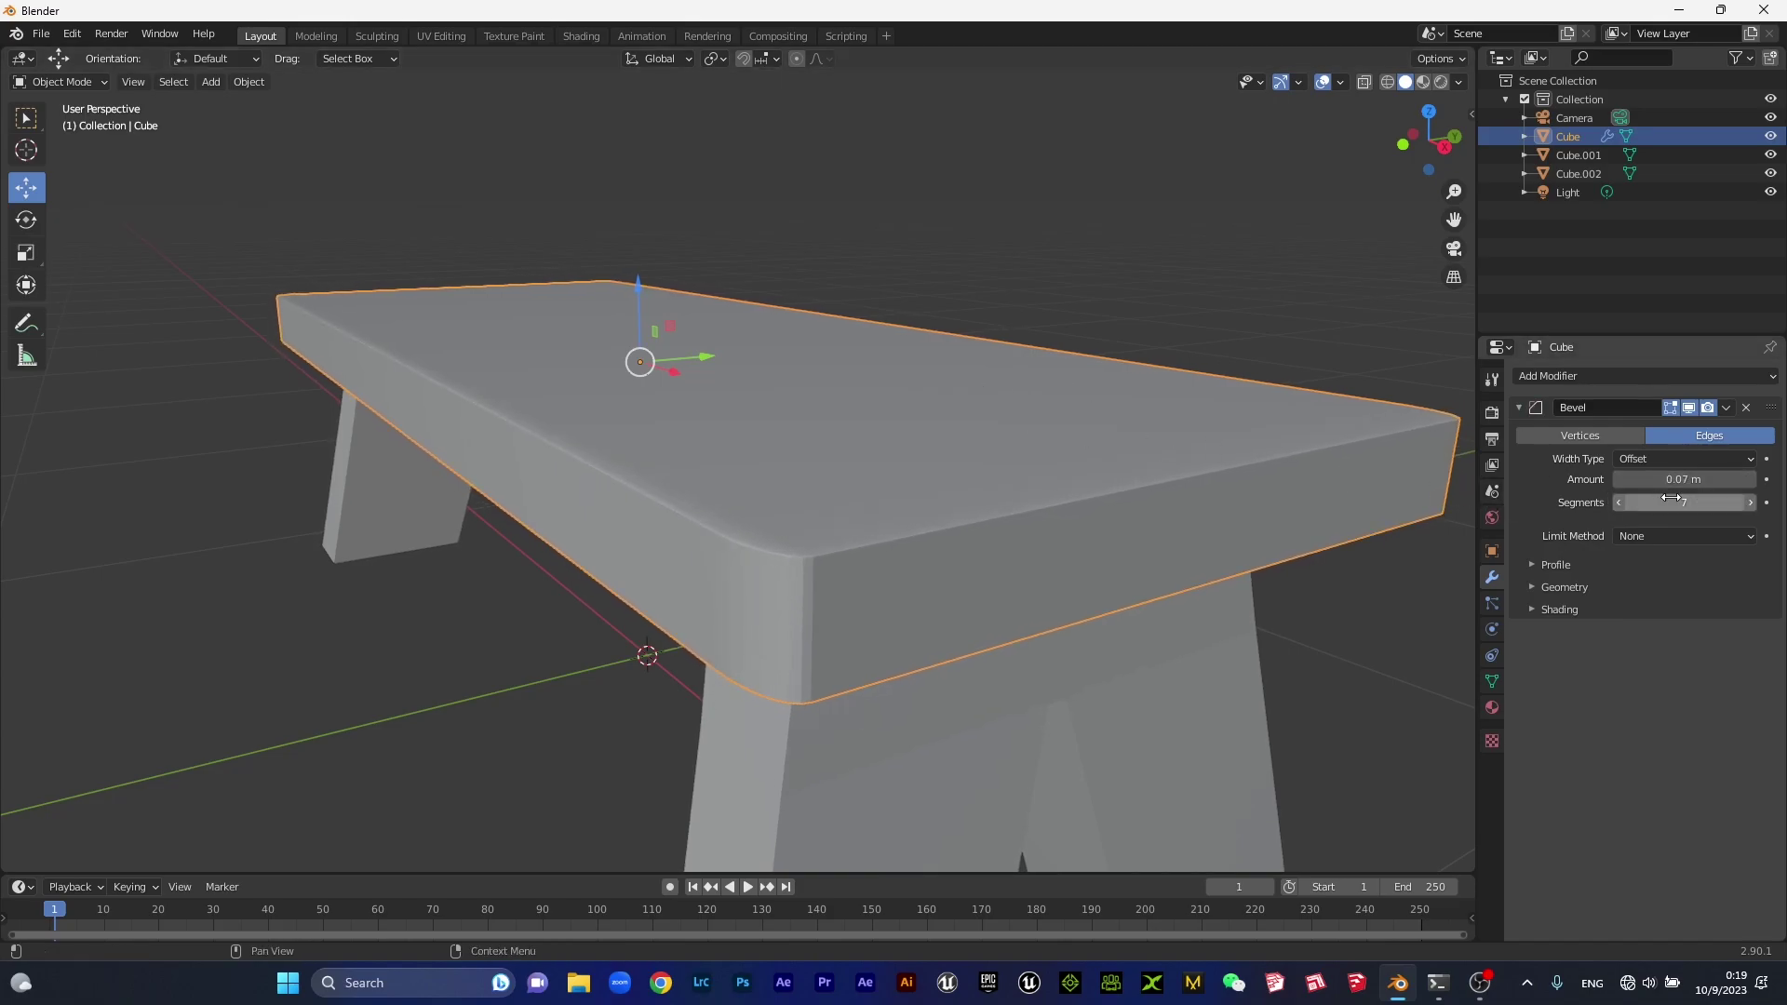
{"action": "left_click_drag", "start_coordinate": [1685, 479], "coordinate": [1703, 479]}
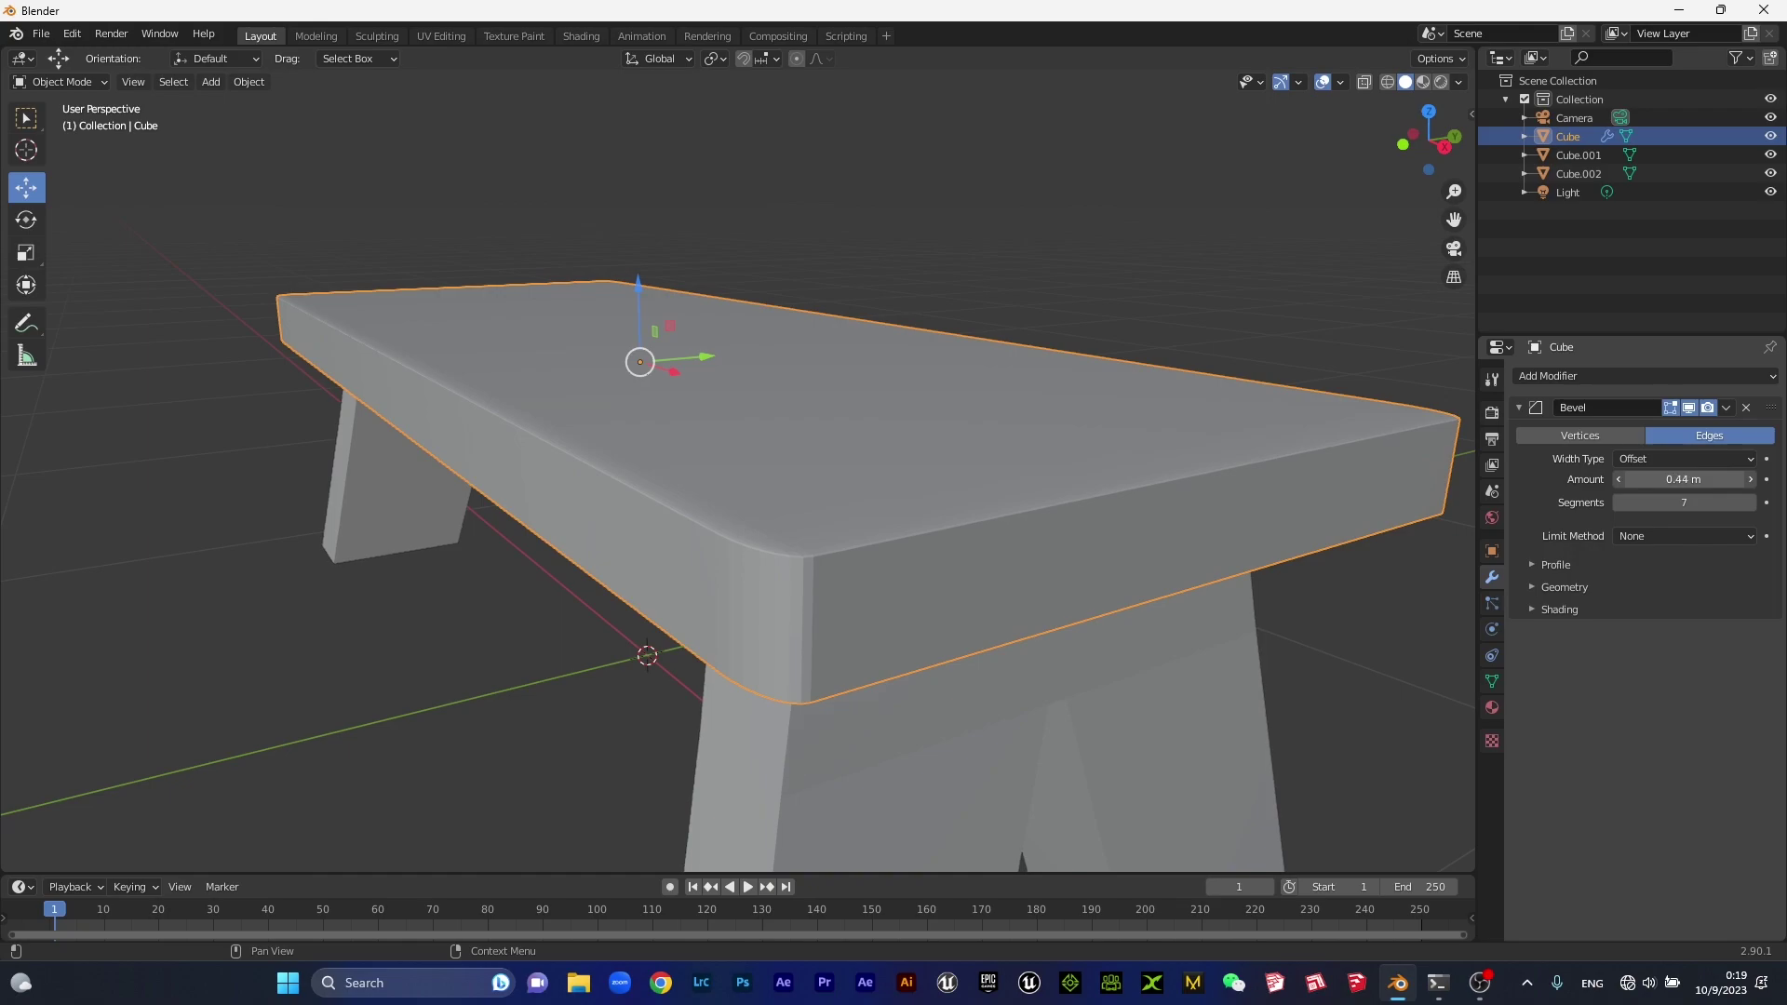
{"action": "key", "text": "Tab"}
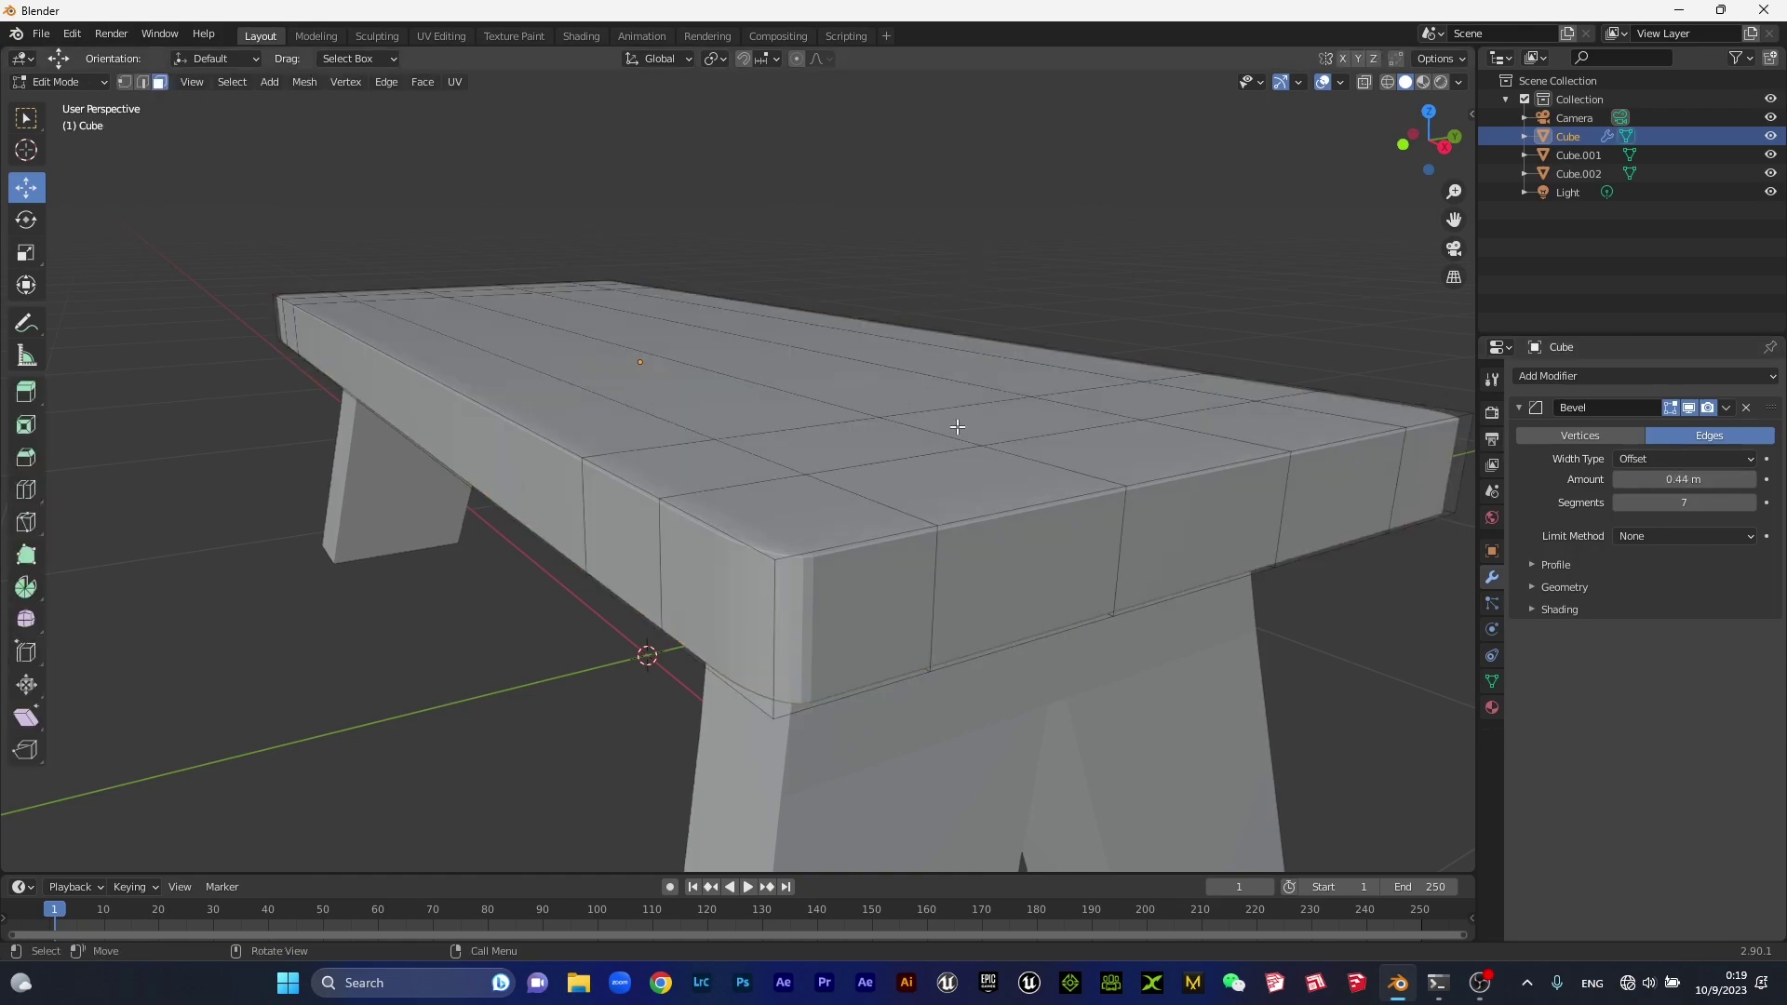
{"action": "key", "text": "Tab"}
Orbit around the bench to inspect the rounded tabletop edges.
{"action": "left_click", "coordinate": [386, 596]}
{"action": "scroll", "coordinate": [350, 537], "scroll_direction": "down", "scroll_amount": 3}
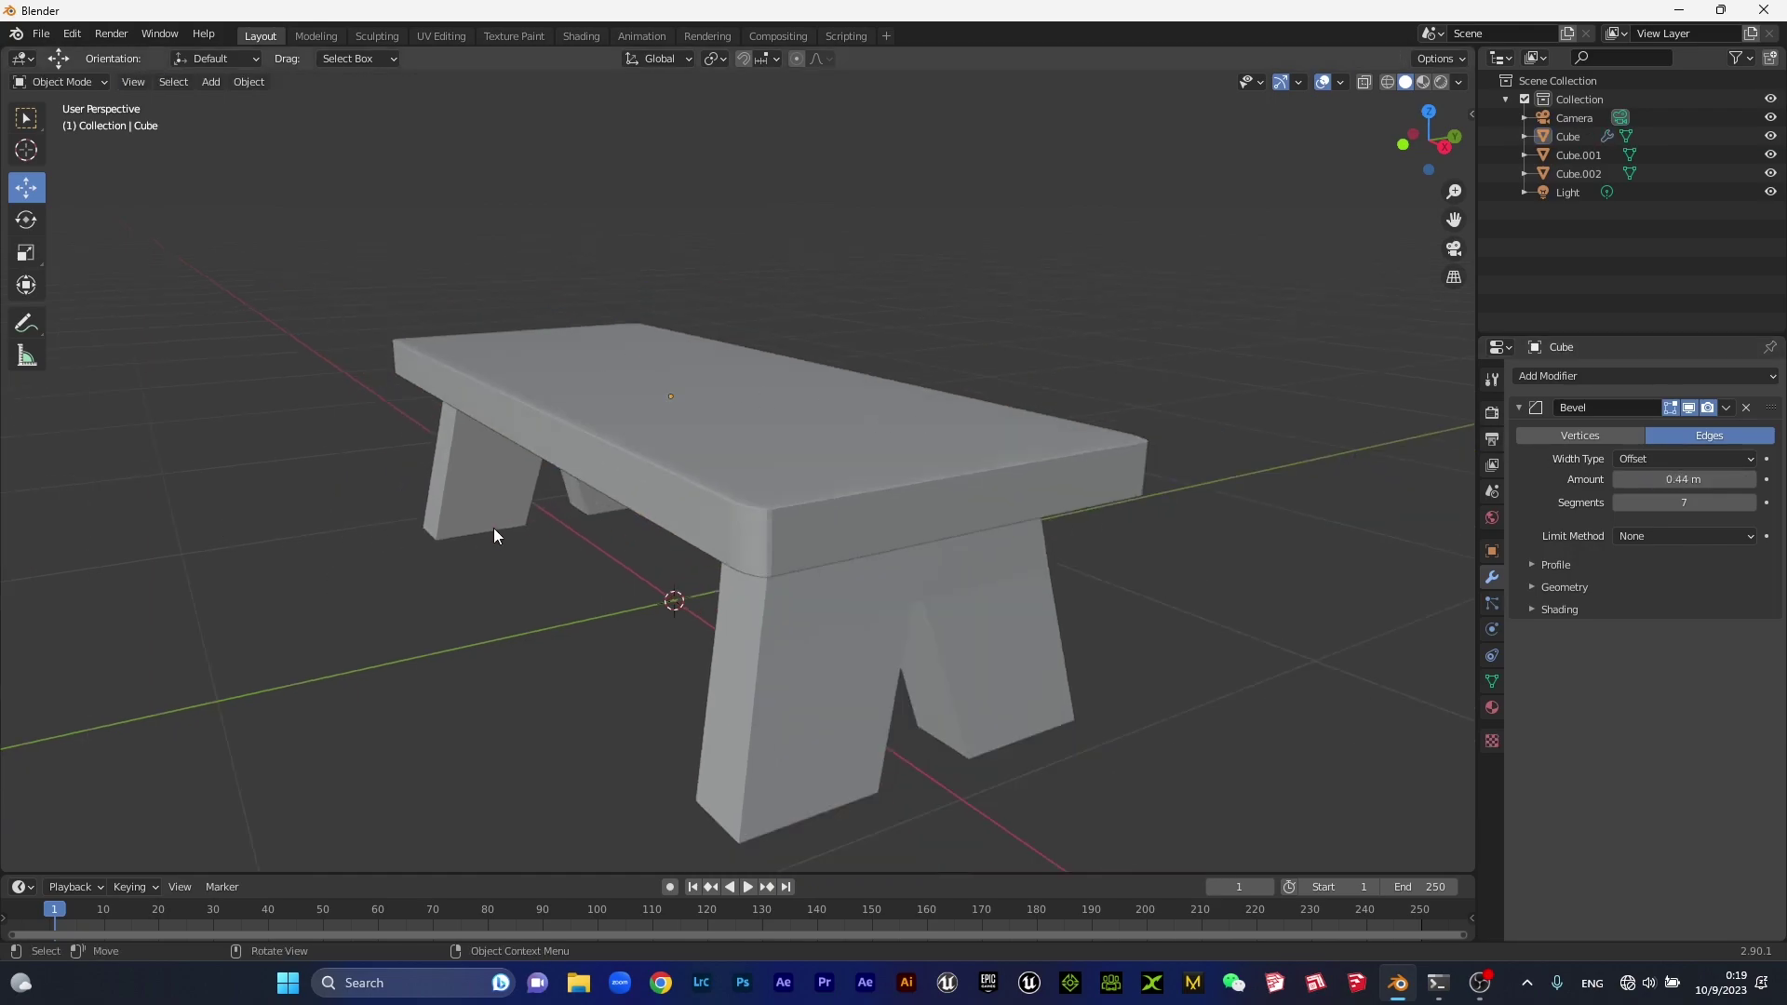
{"action": "mouse_move", "coordinate": [345, 528]}
{"action": "middle_mouse_down"}
{"action": "mouse_move", "coordinate": [303, 514]}
{"action": "mouse_move", "coordinate": [603, 474]}
{"action": "mouse_move", "coordinate": [957, 465]}
{"action": "mouse_move", "coordinate": [741, 503]}
{"action": "middle_mouse_up"}
{"action": "scroll", "coordinate": [984, 488], "scroll_direction": "down", "scroll_amount": 3}
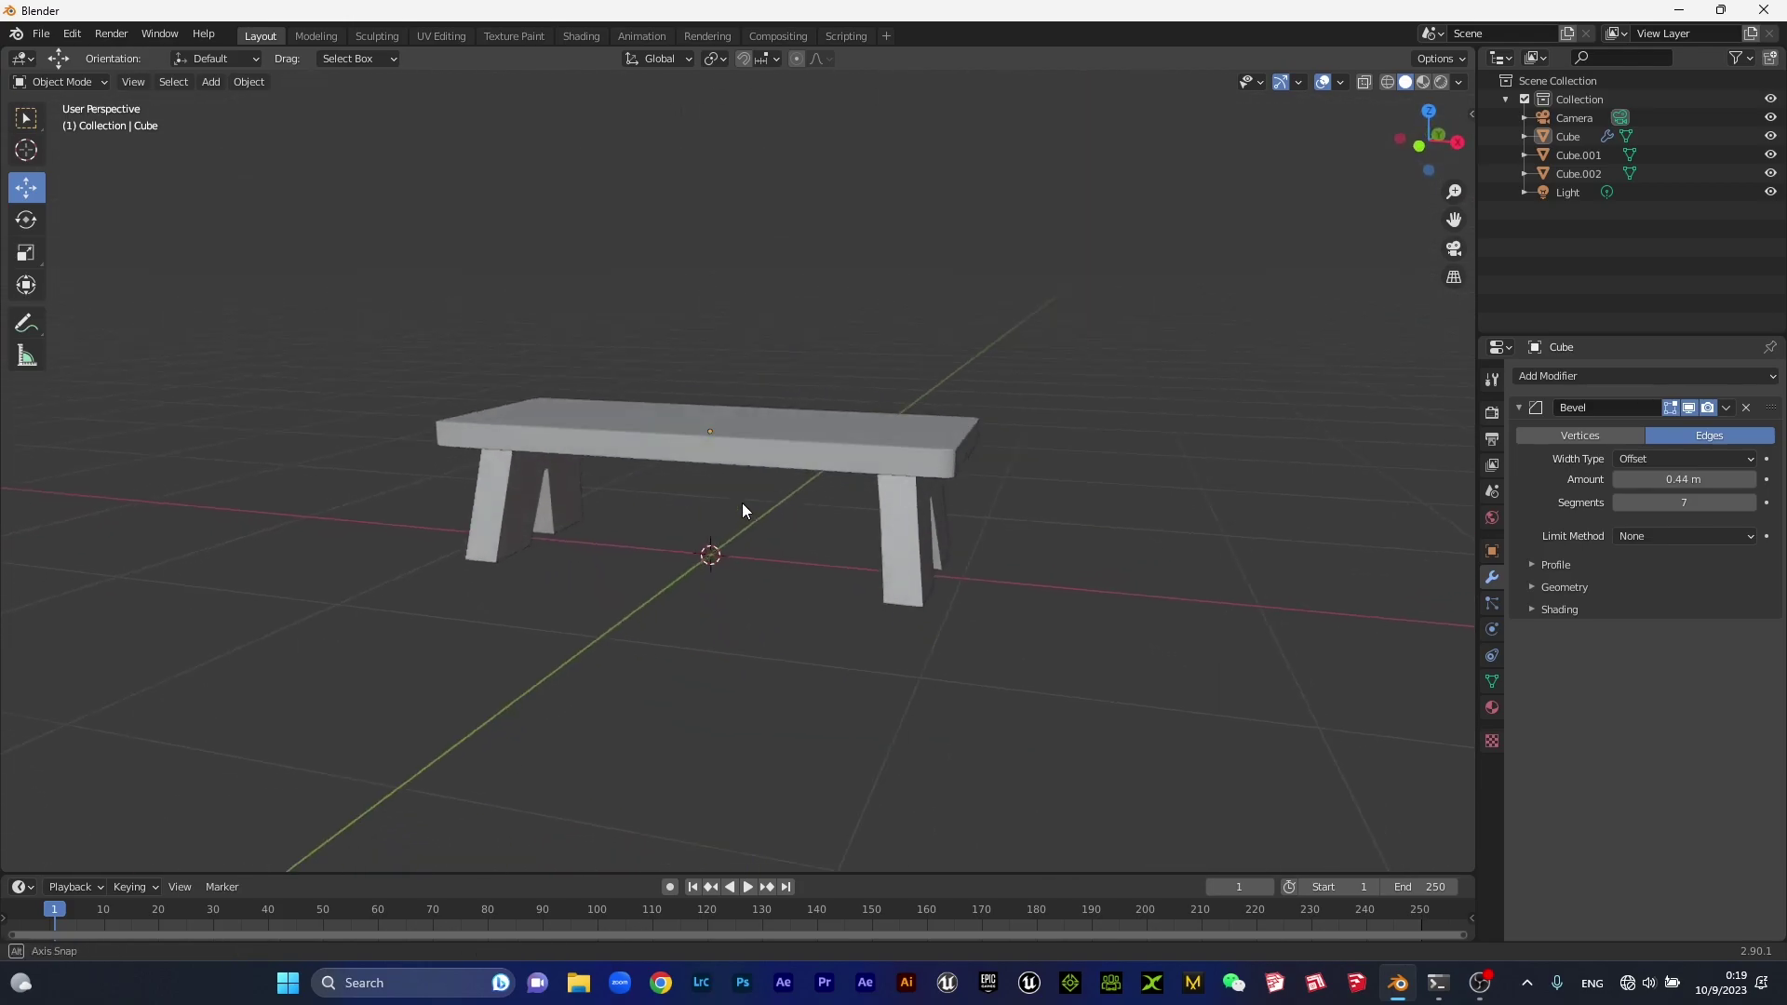
{"action": "scroll", "coordinate": [914, 461], "scroll_direction": "up", "scroll_amount": 2}
{"action": "mouse_move", "coordinate": [914, 460]}
{"action": "middle_mouse_down"}
{"action": "mouse_move", "coordinate": [748, 501]}
{"action": "mouse_move", "coordinate": [747, 461]}
{"action": "mouse_move", "coordinate": [791, 501]}
{"action": "middle_mouse_up"}
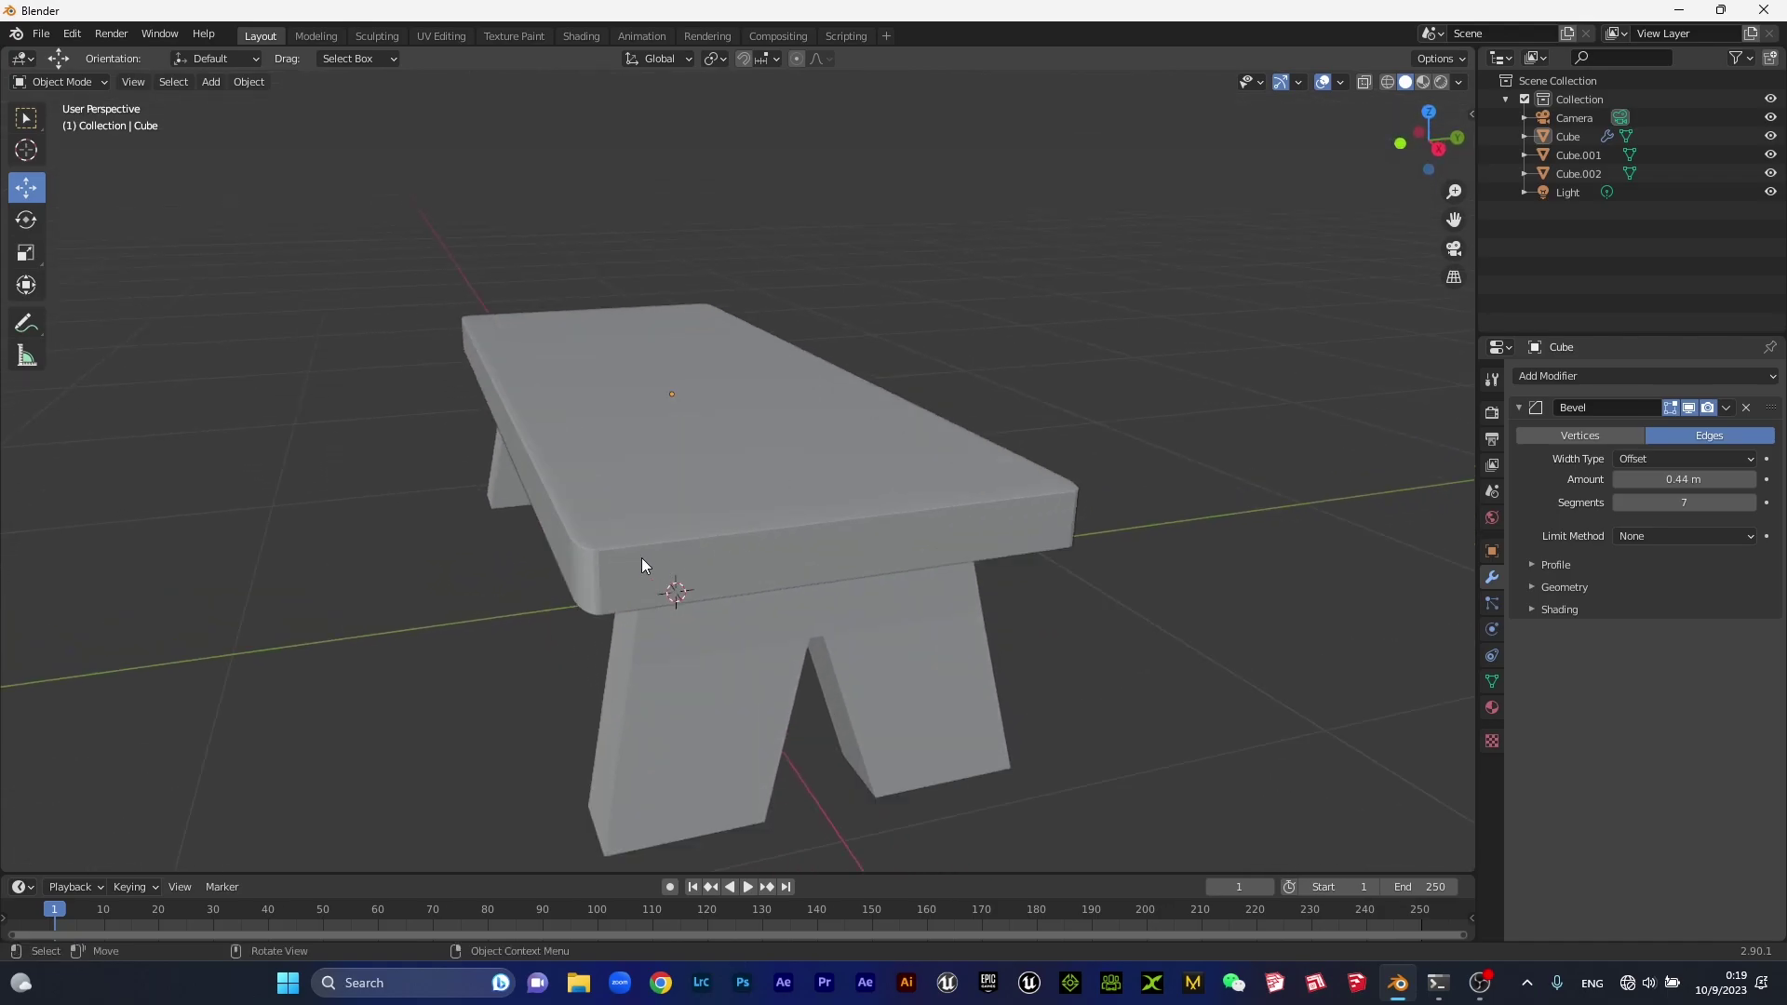
Restore the removed bevel and settle on 0.44 m amount with 5 segments.
{"action": "left_click", "coordinate": [1746, 412]}
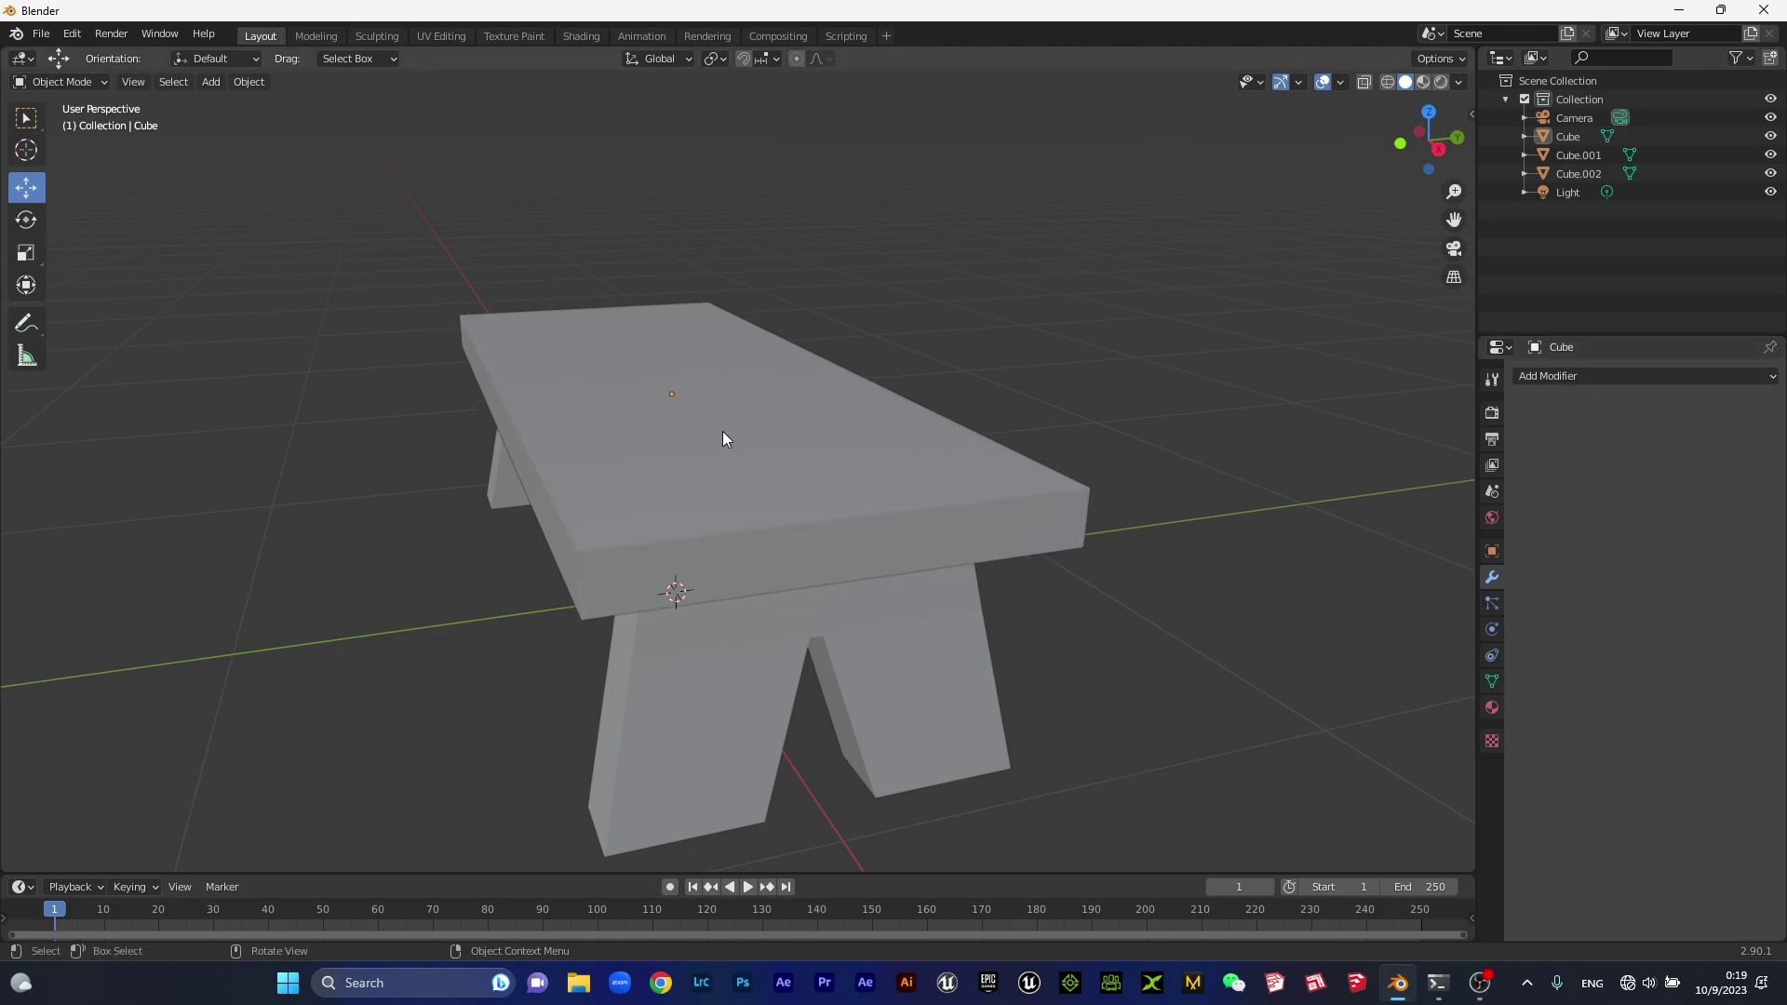
{"action": "scroll", "coordinate": [1113, 438], "scroll_direction": "up", "scroll_amount": 2}
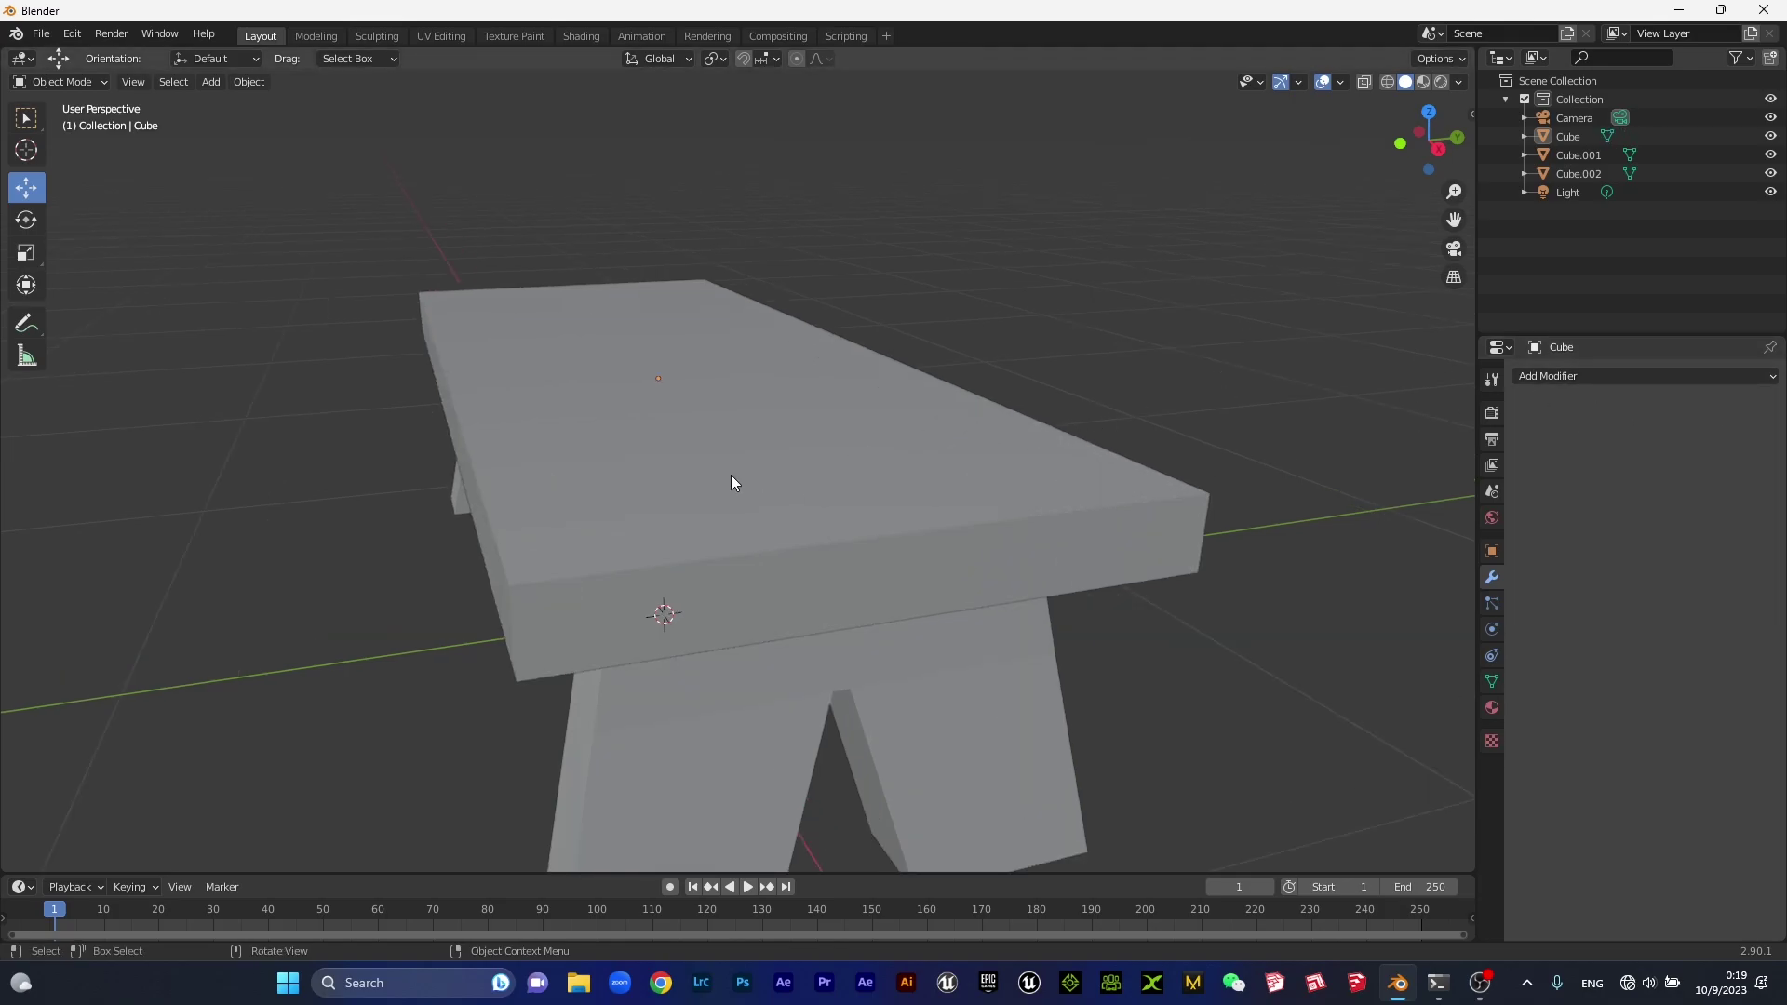
{"action": "key", "text": "ctrl+z"}
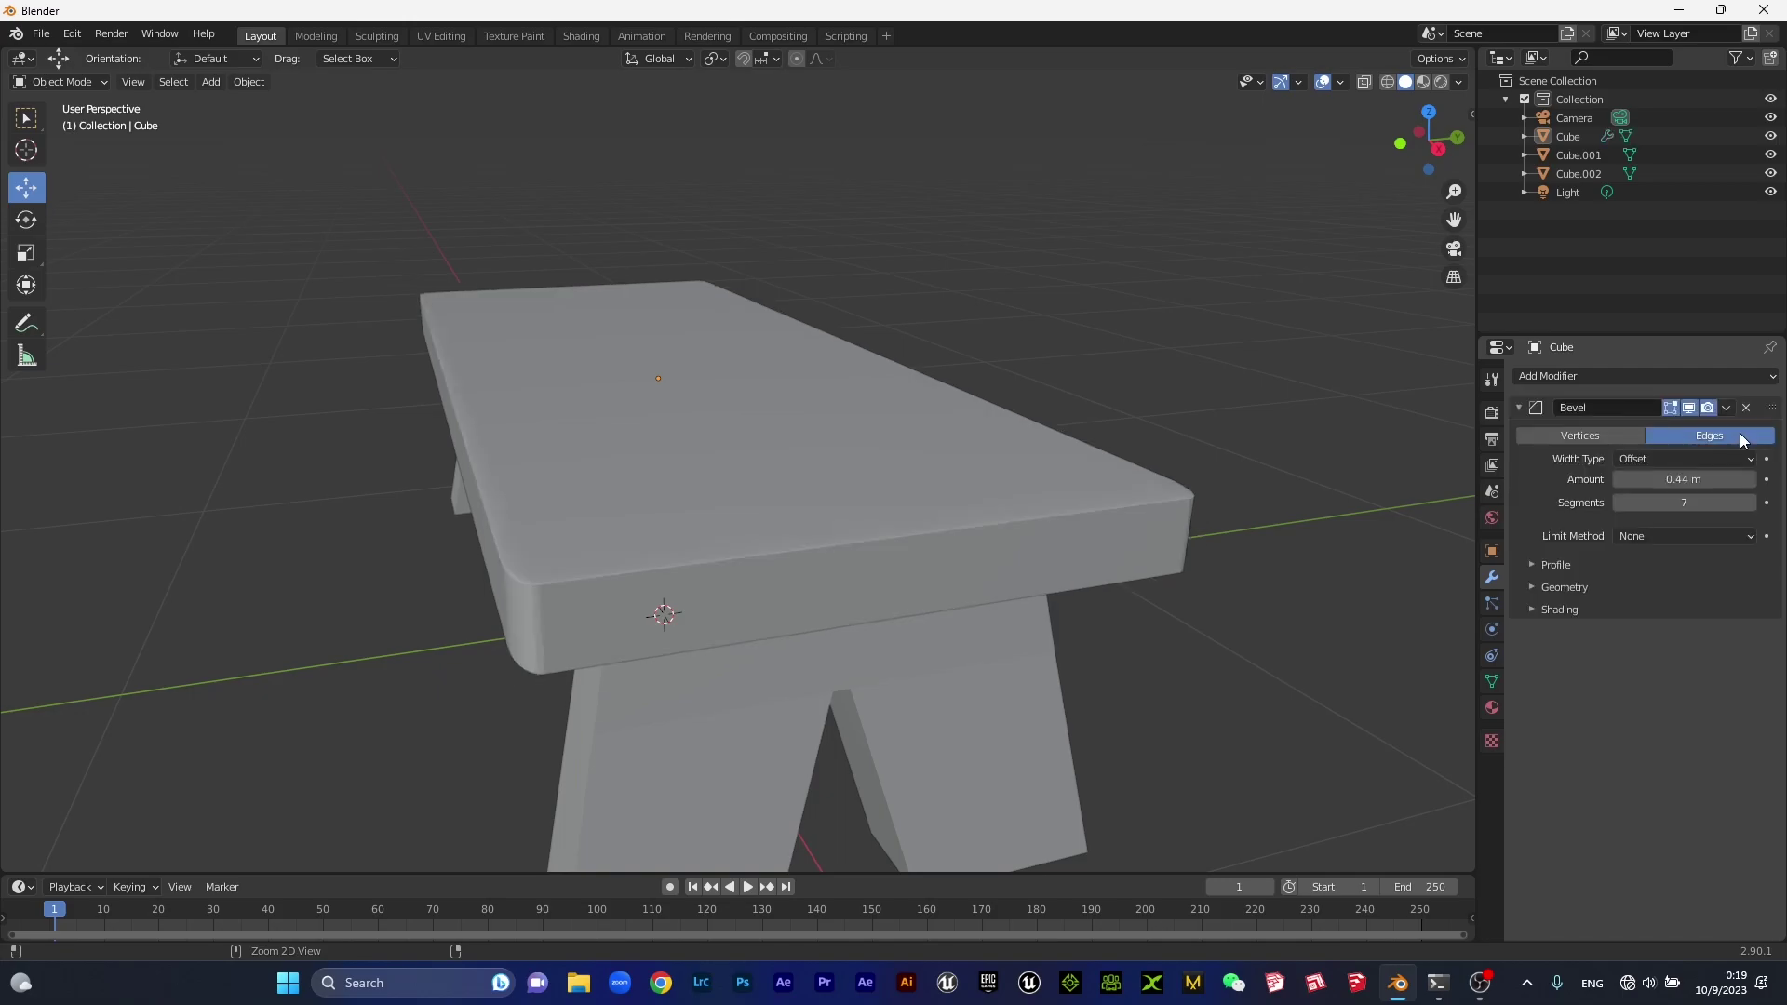
{"action": "key", "text": "ctrl+z"}
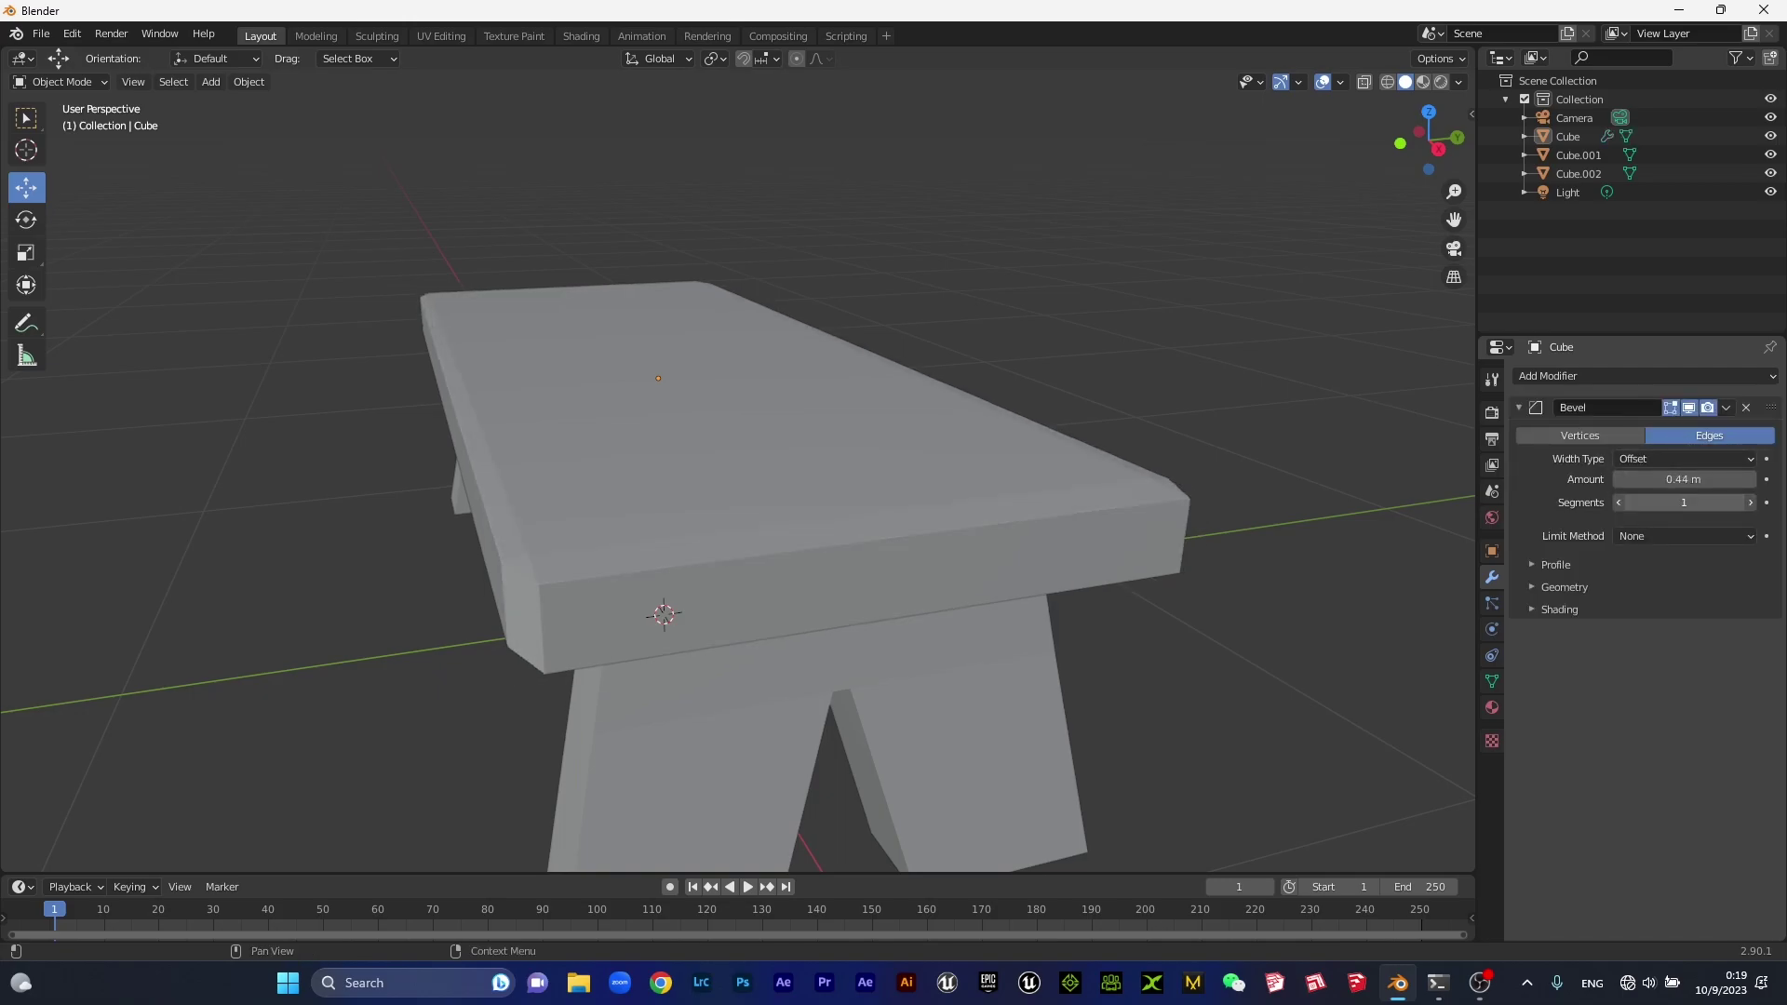
{"action": "key", "text": "ctrl+z"}
{"action": "left_click_drag", "start_coordinate": [1684, 503], "coordinate": [1713, 502]}
{"action": "mouse_move", "coordinate": [729, 461]}
{"action": "middle_mouse_down"}
{"action": "mouse_move", "coordinate": [545, 438]}
{"action": "mouse_move", "coordinate": [869, 393]}
{"action": "middle_mouse_up"}
{"action": "scroll", "coordinate": [880, 389], "scroll_direction": "up", "scroll_amount": 2}
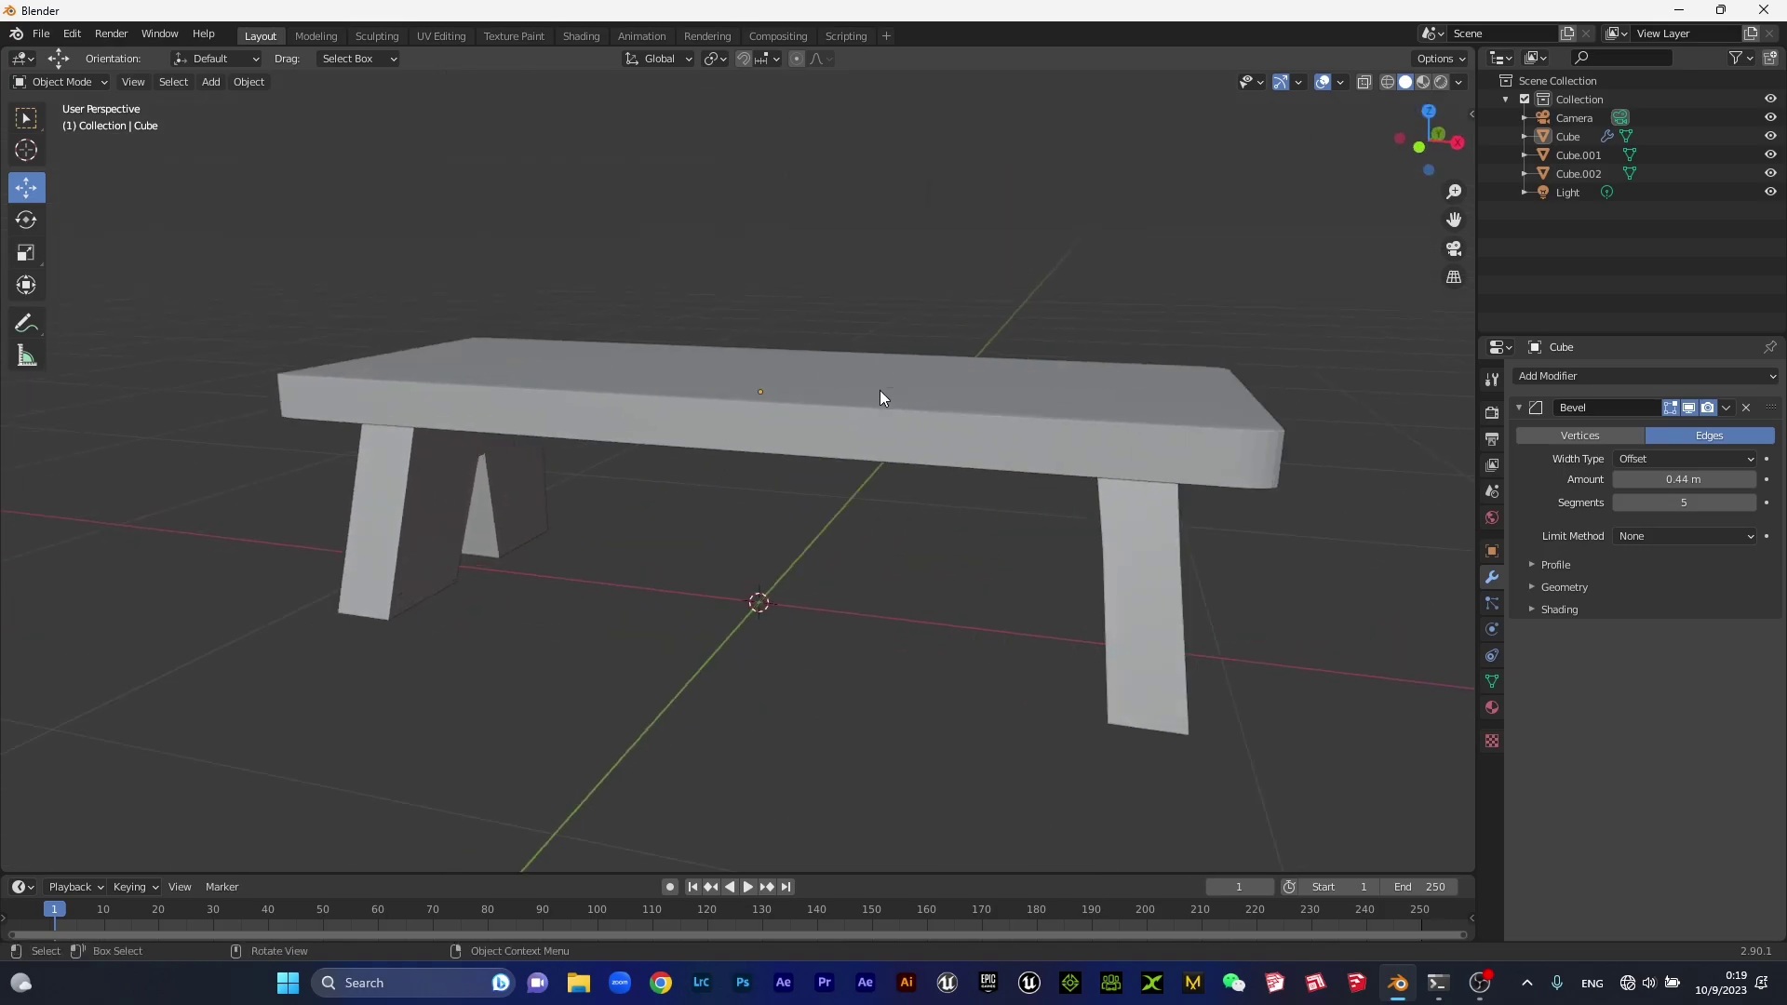
{"action": "left_click", "coordinate": [661, 391]}
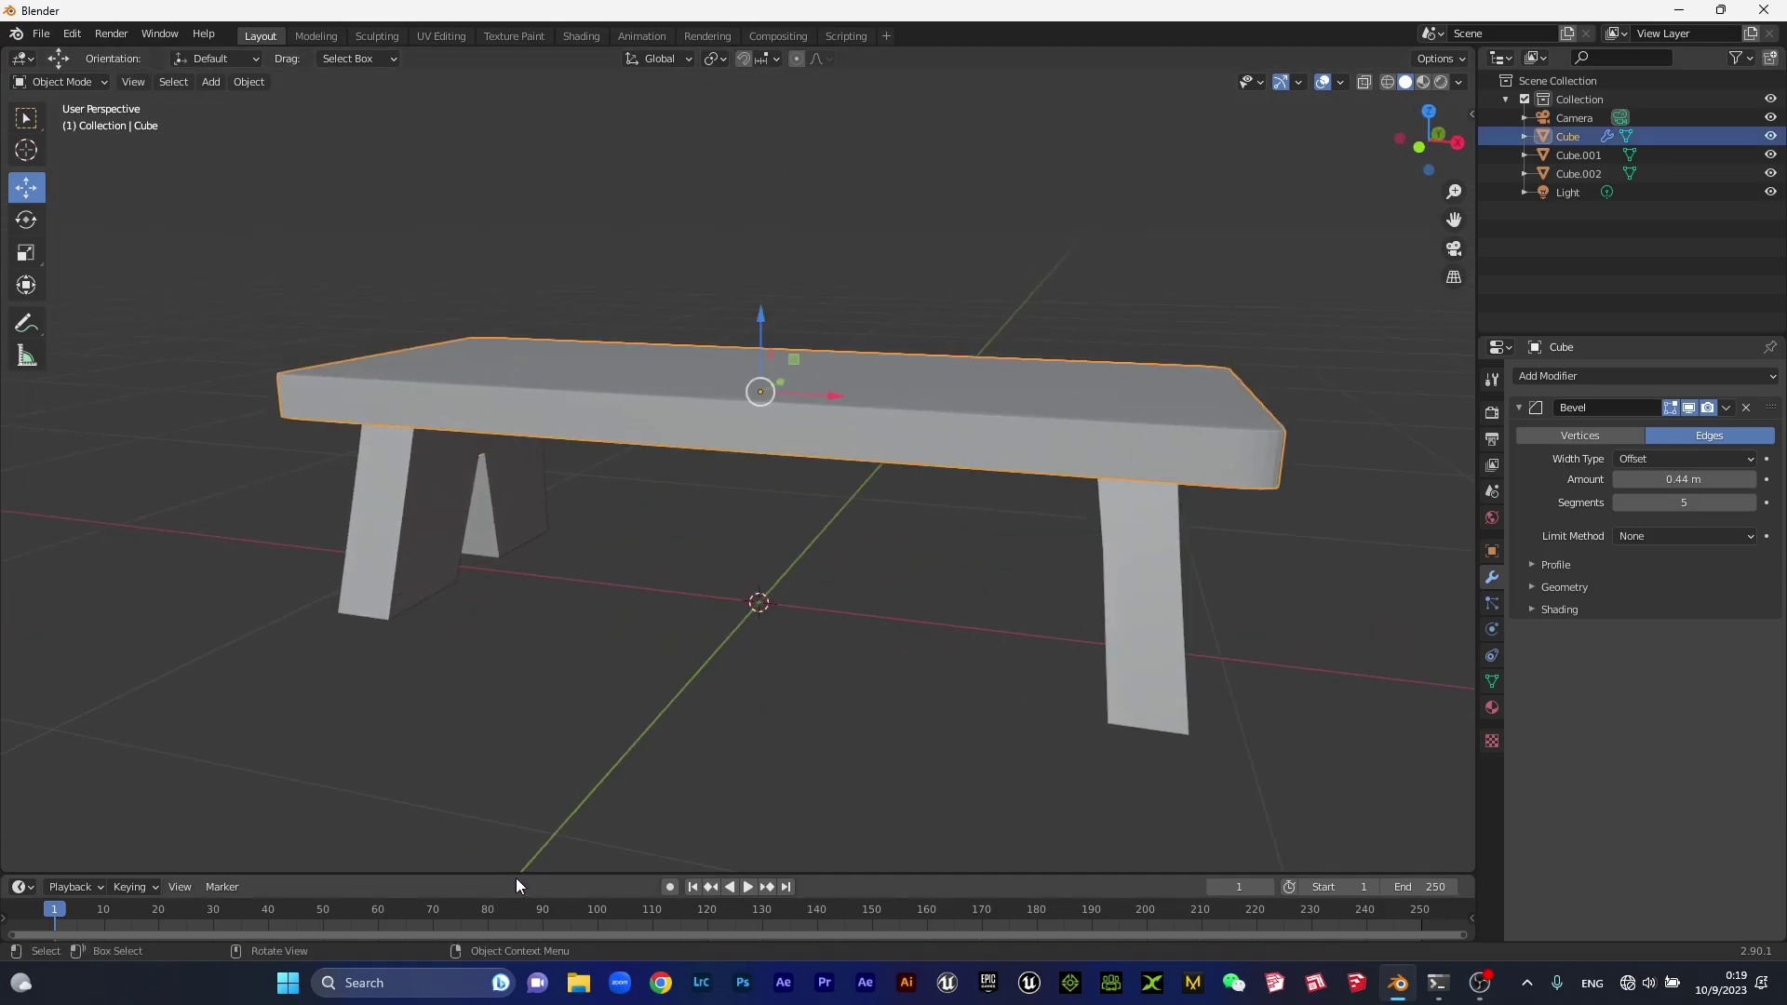
{"action": "left_click_drag", "start_coordinate": [519, 875], "coordinate": [527, 693]}
{"action": "middle_click_drag", "start_coordinate": [635, 477], "coordinate": [808, 464]}
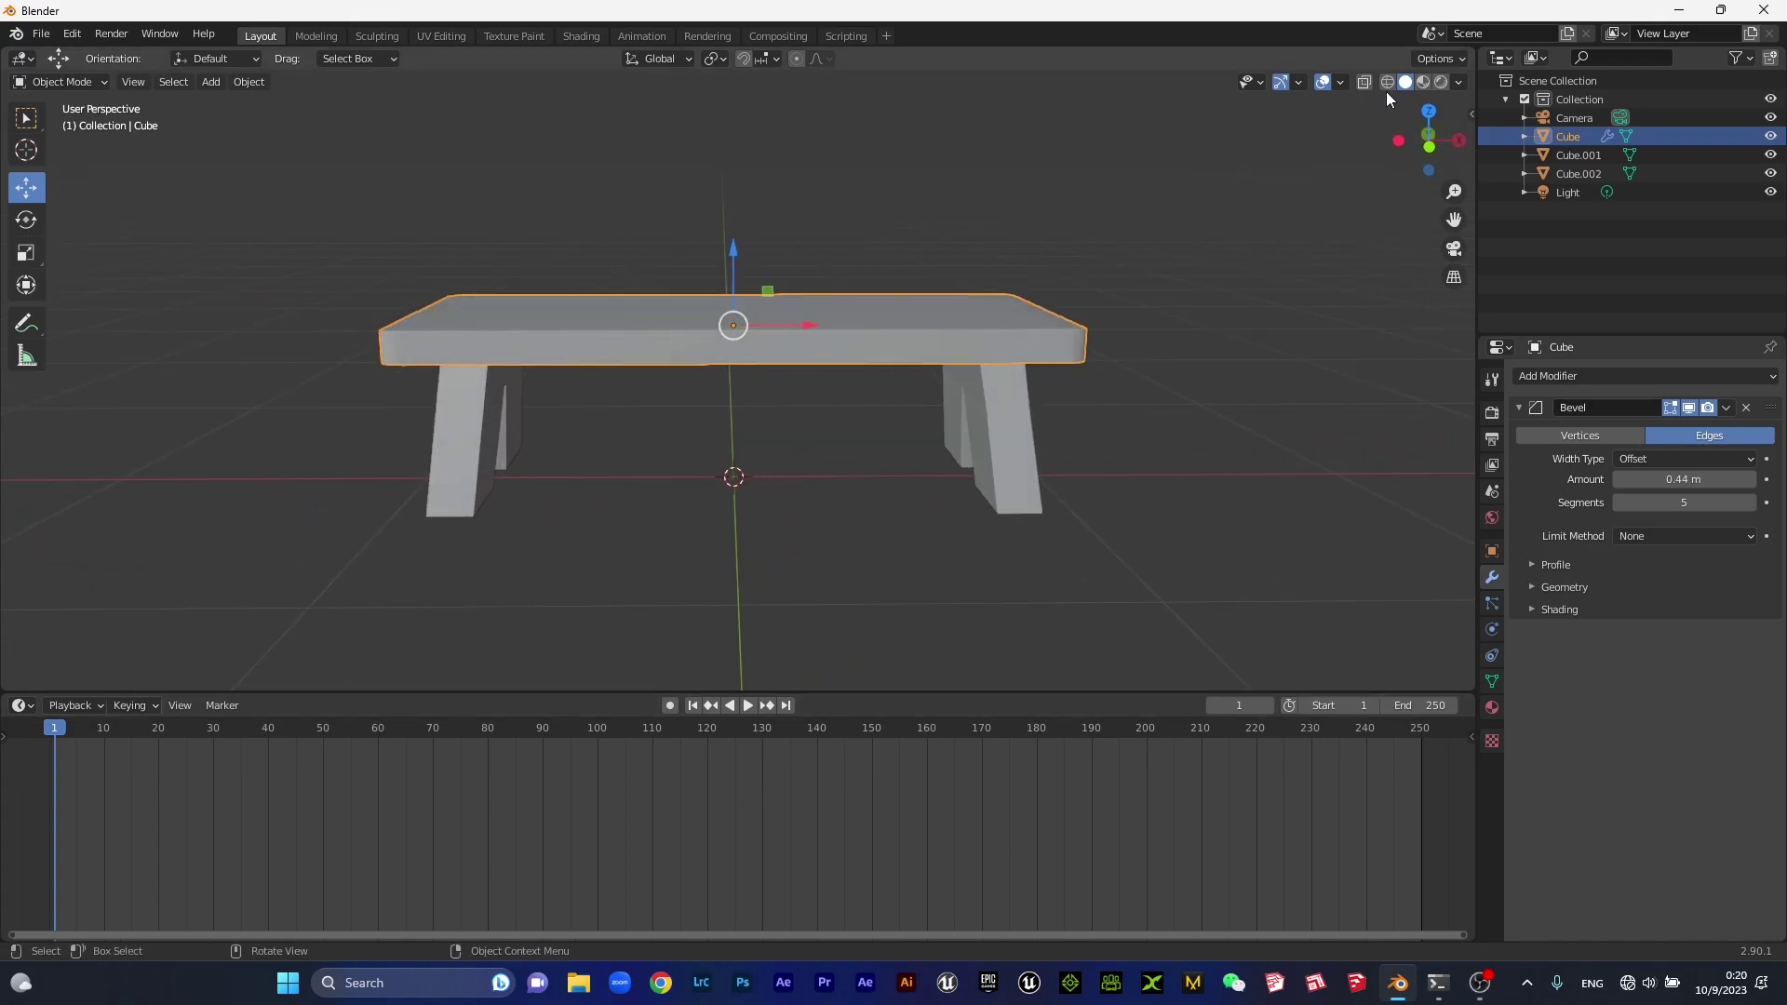
Minimize Blender and open the Texture folder inside the desktop's Lub tog zaum folder.
{"action": "left_click", "coordinate": [1690, 5]}
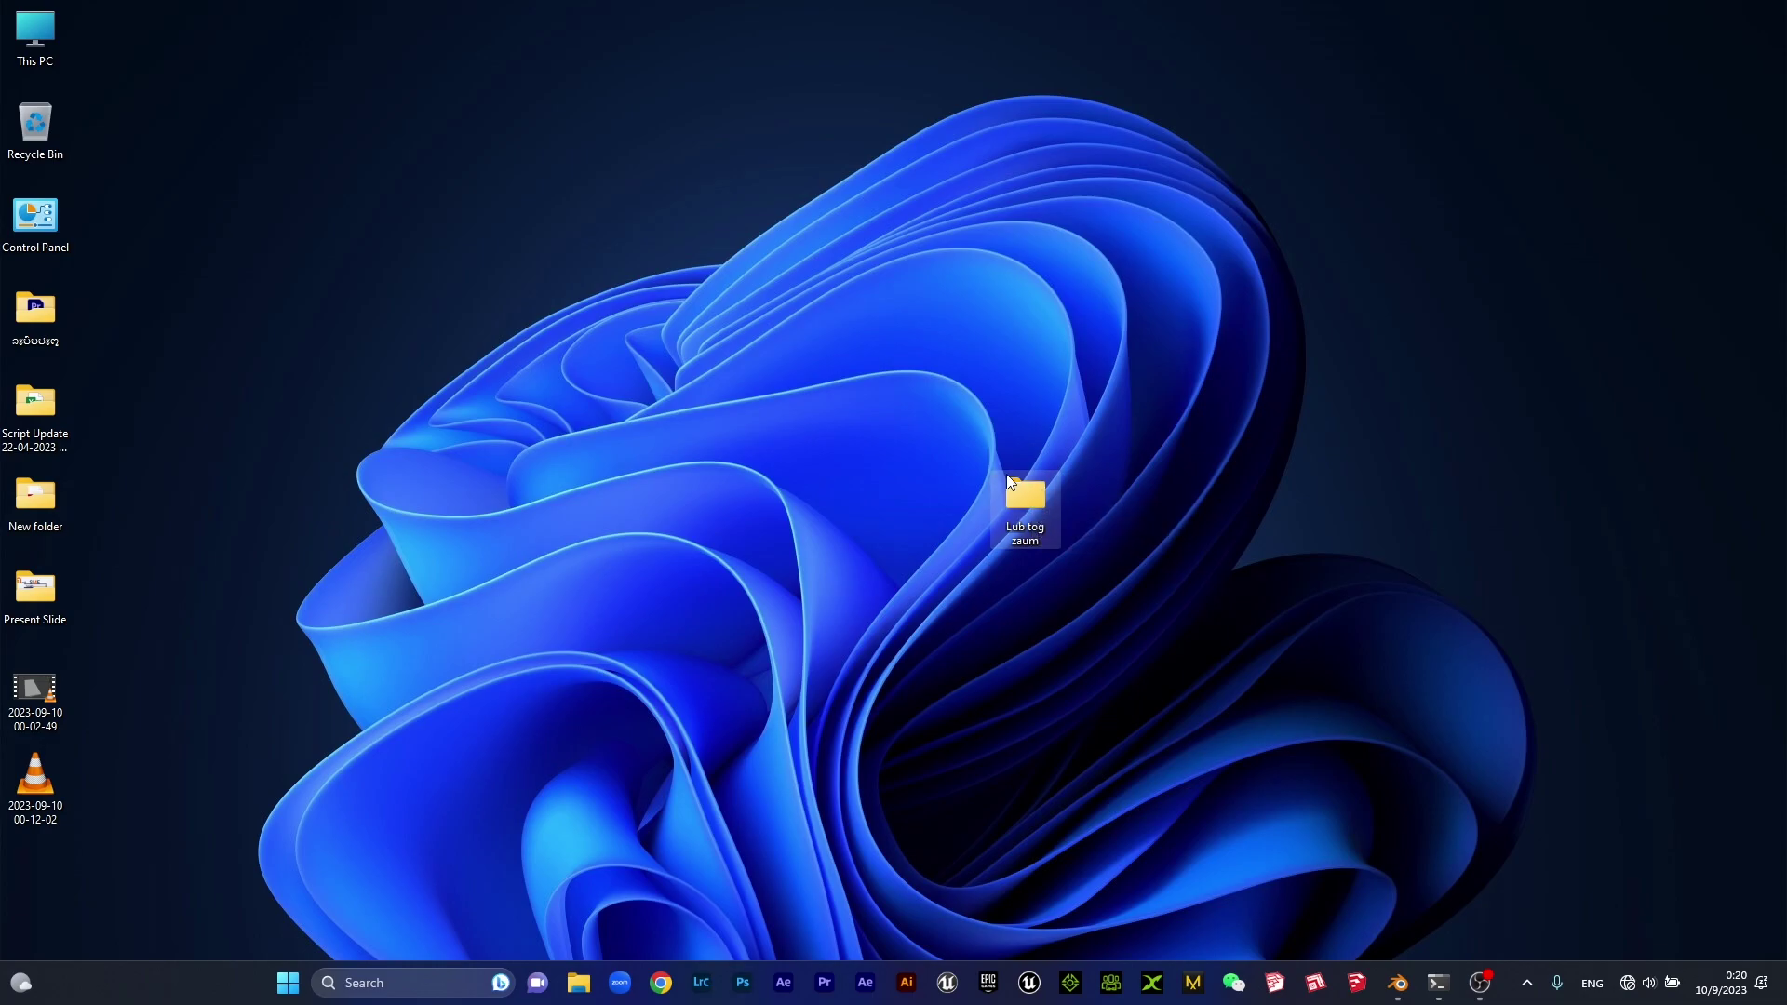
{"action": "double_click", "coordinate": [1021, 496]}
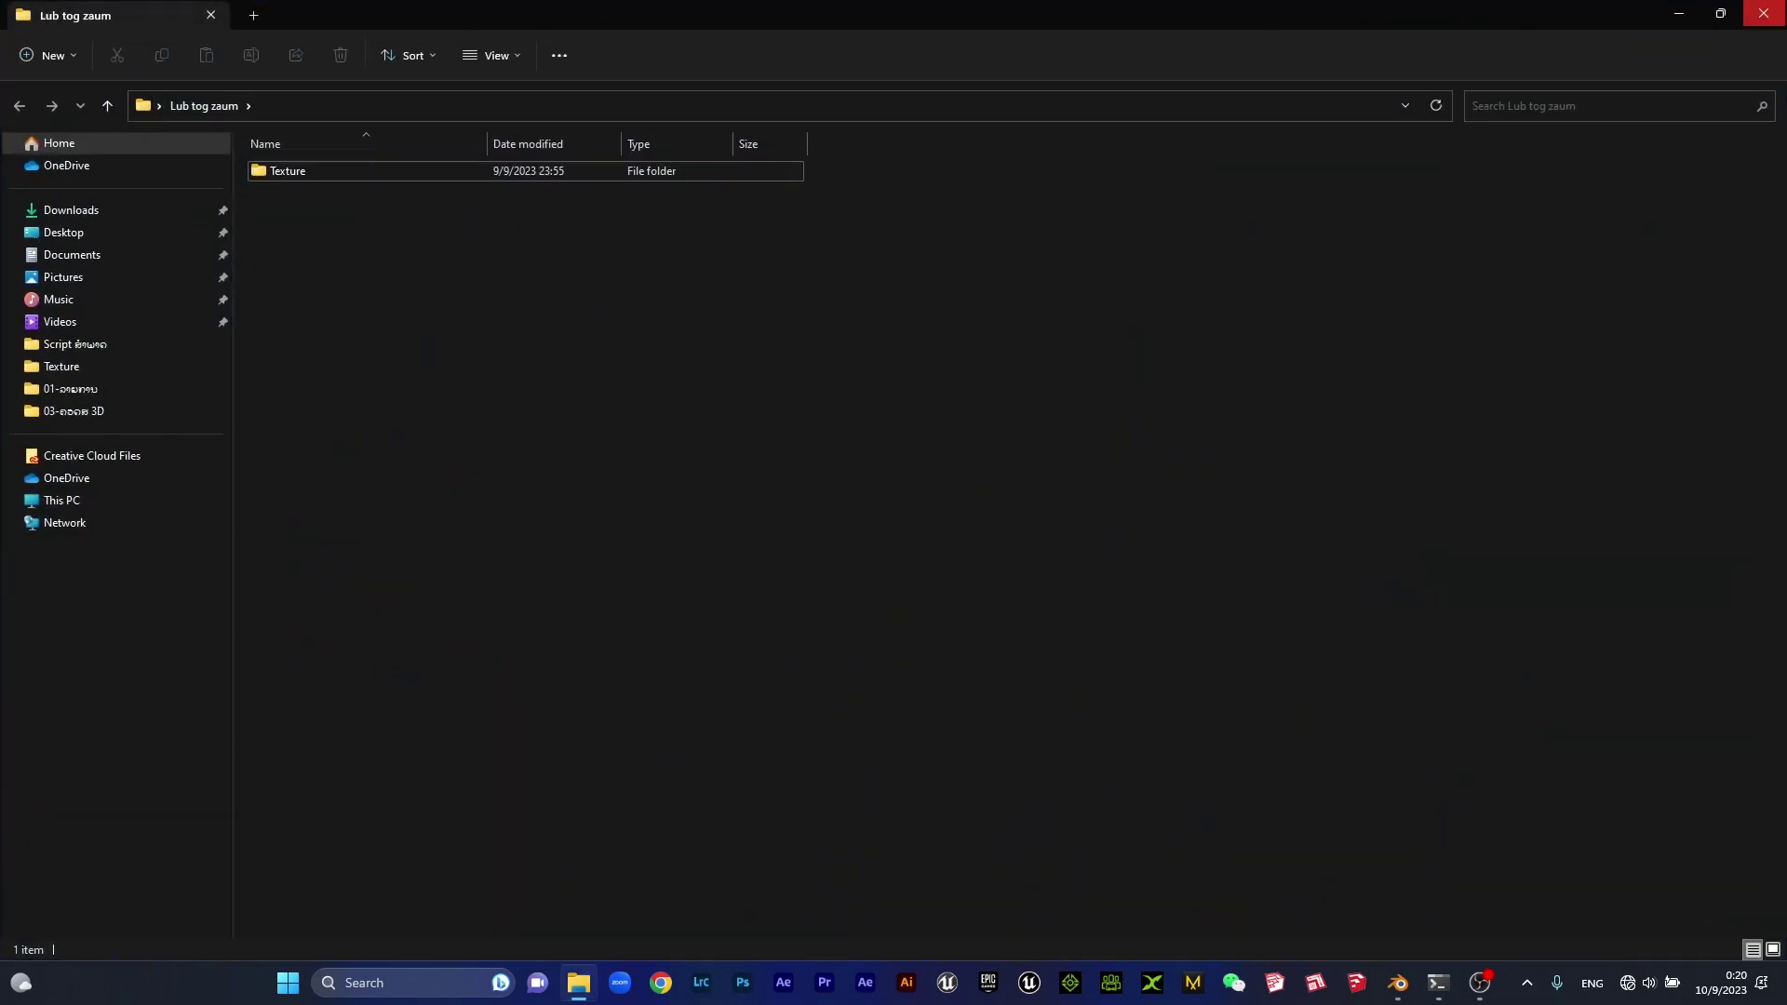
{"action": "key", "text": "super+d"}
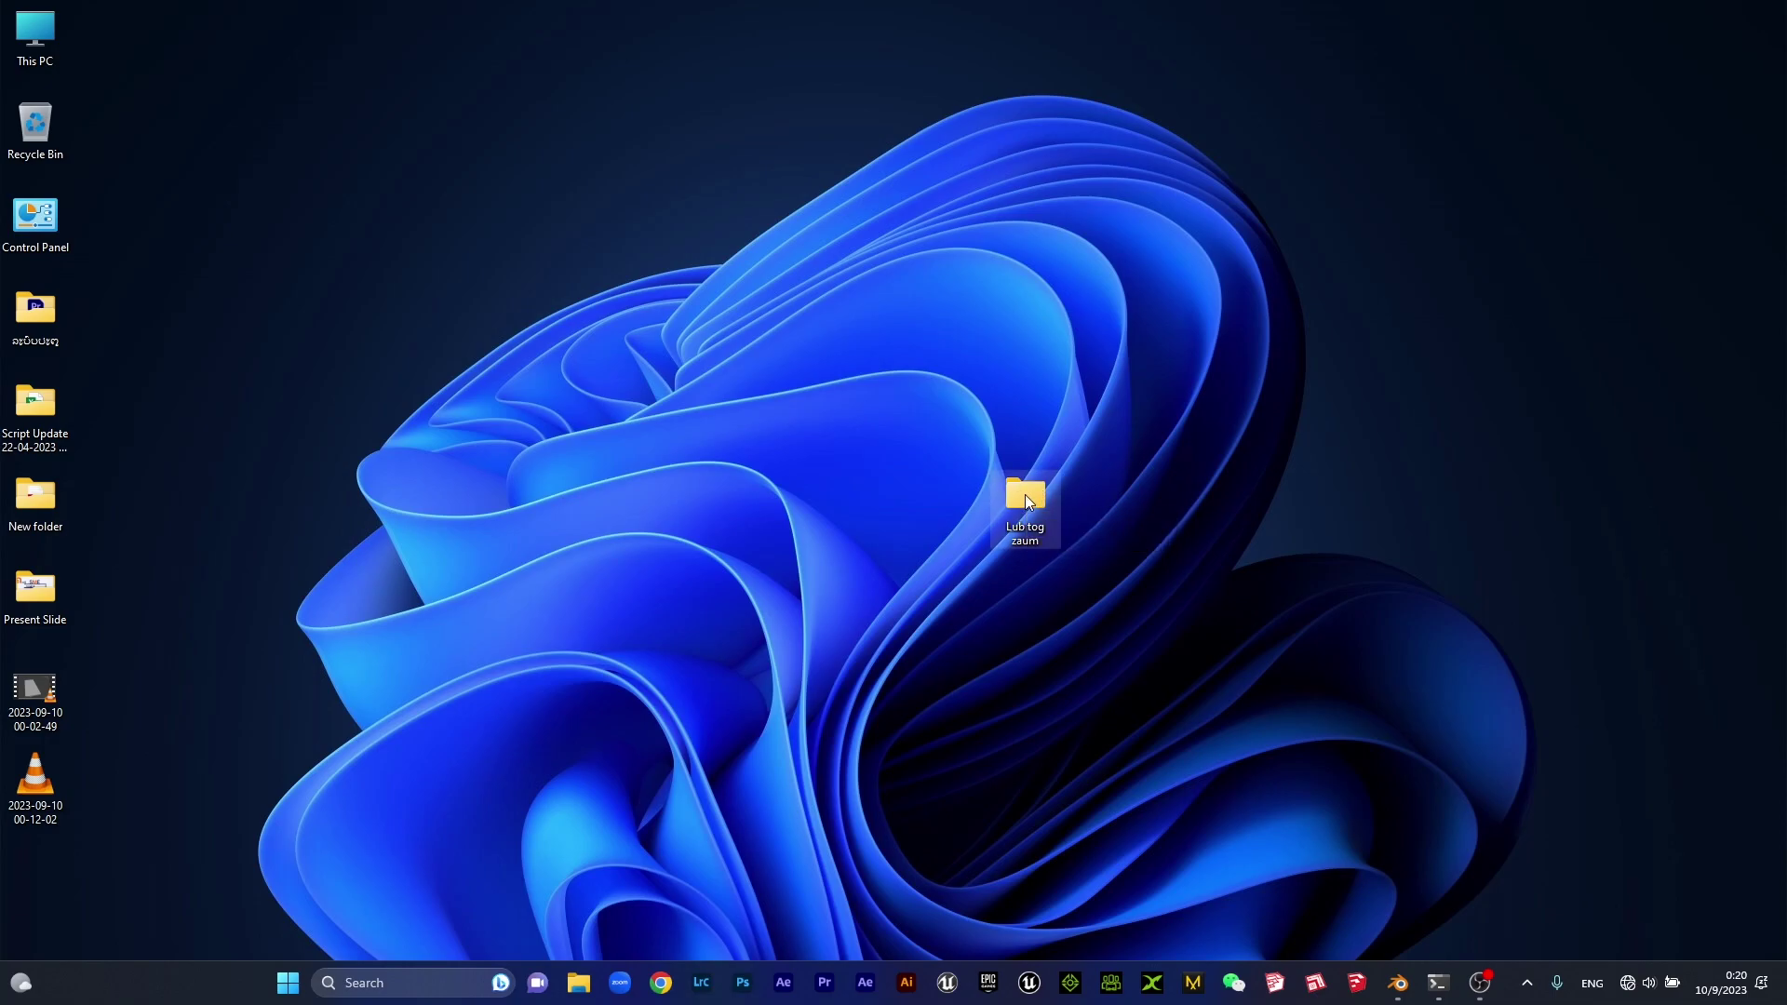
{"action": "double_click", "coordinate": [1026, 501]}
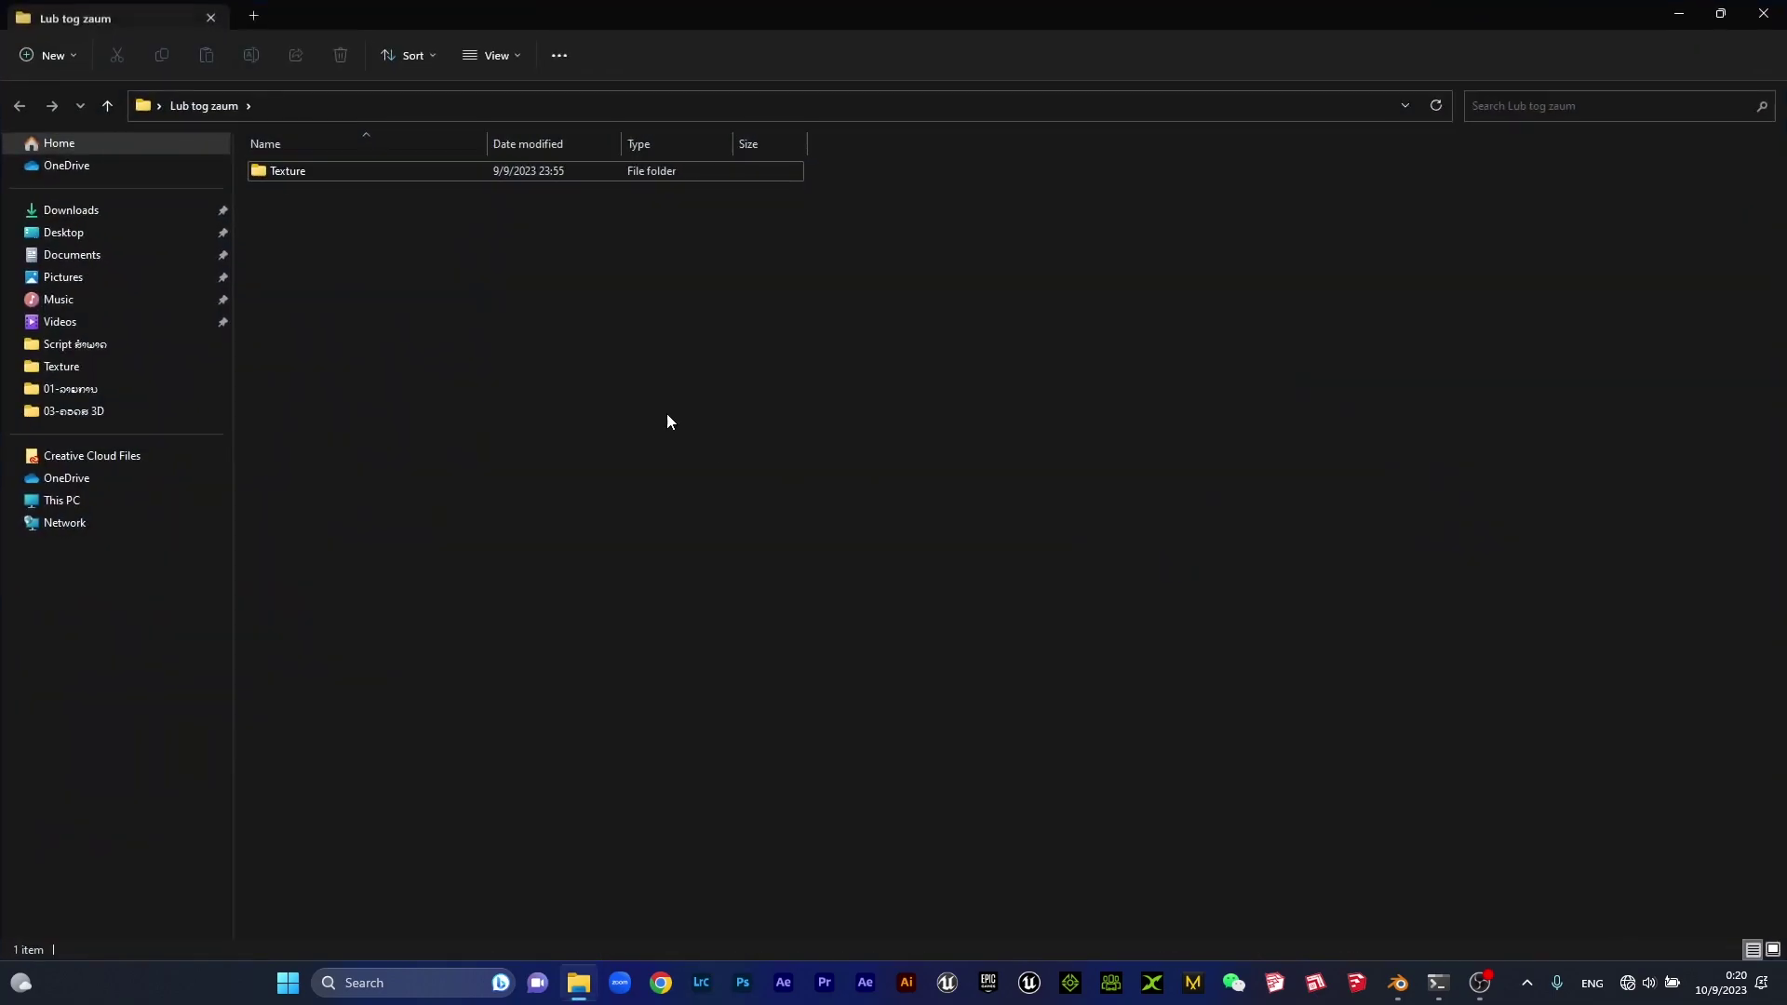
{"action": "double_click", "coordinate": [275, 170]}
Preview the WOOD.png image full screen, then close the preview.
{"action": "left_click", "coordinate": [372, 205]}
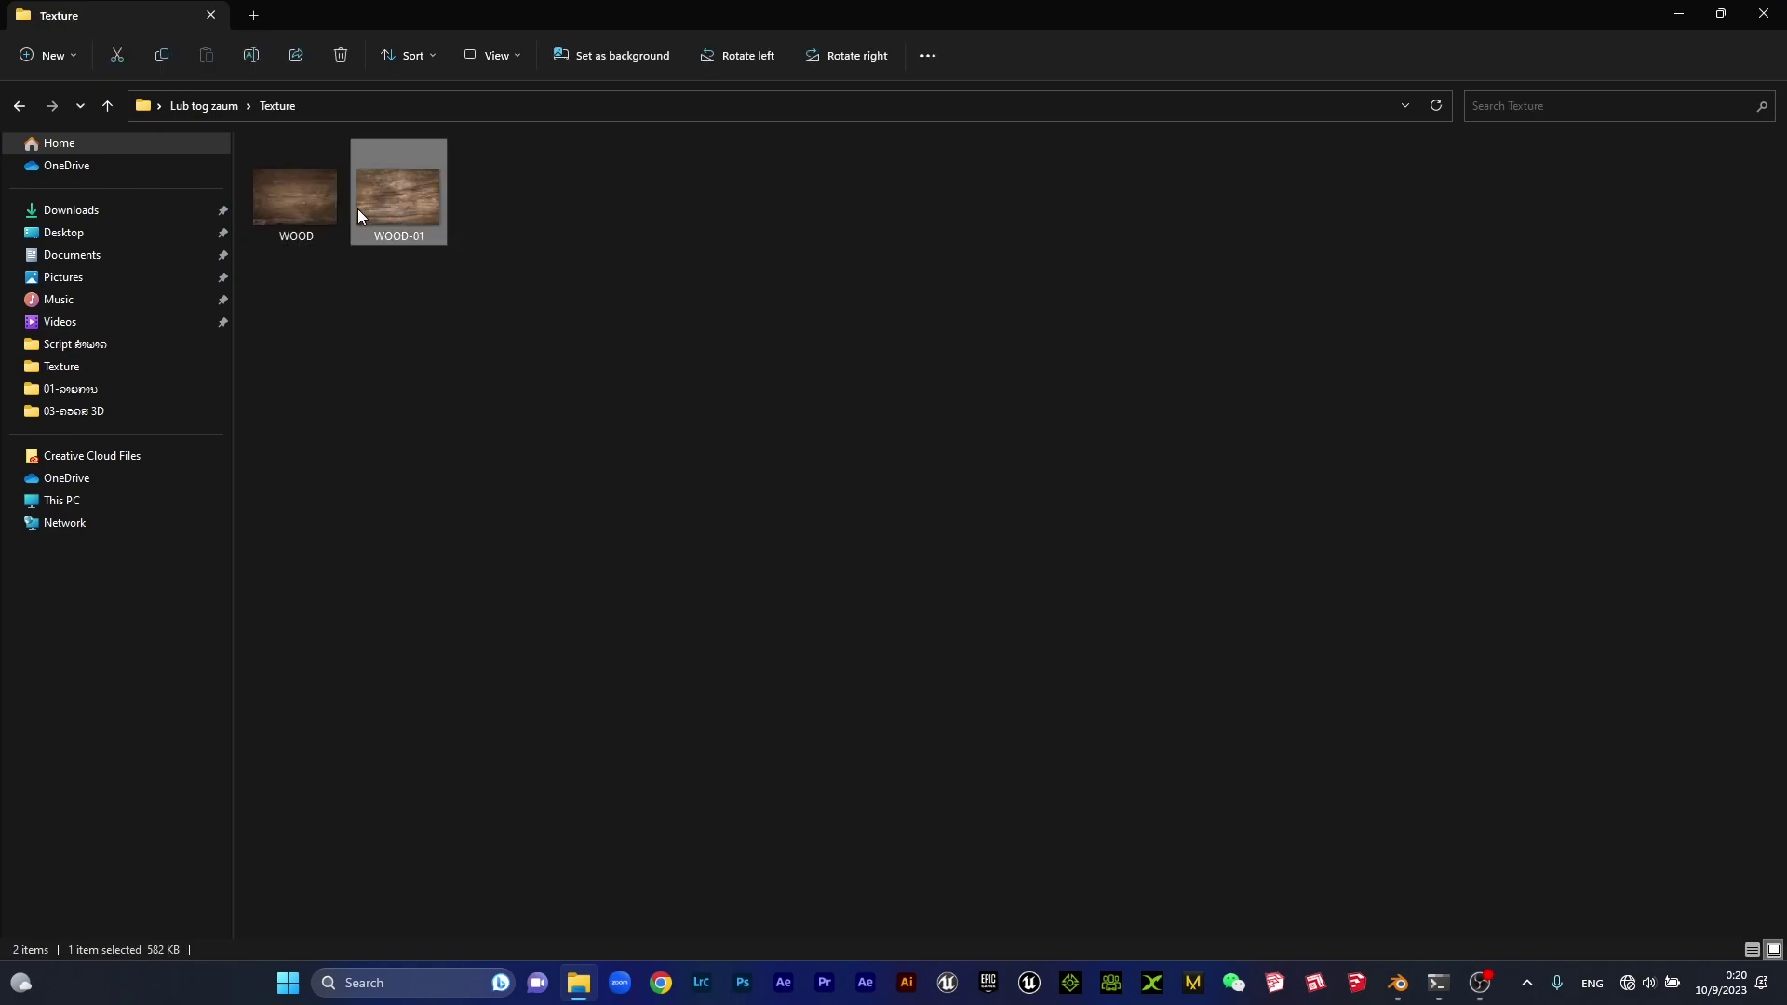
{"action": "left_click", "coordinate": [288, 209]}
{"action": "double_click", "coordinate": [321, 224]}
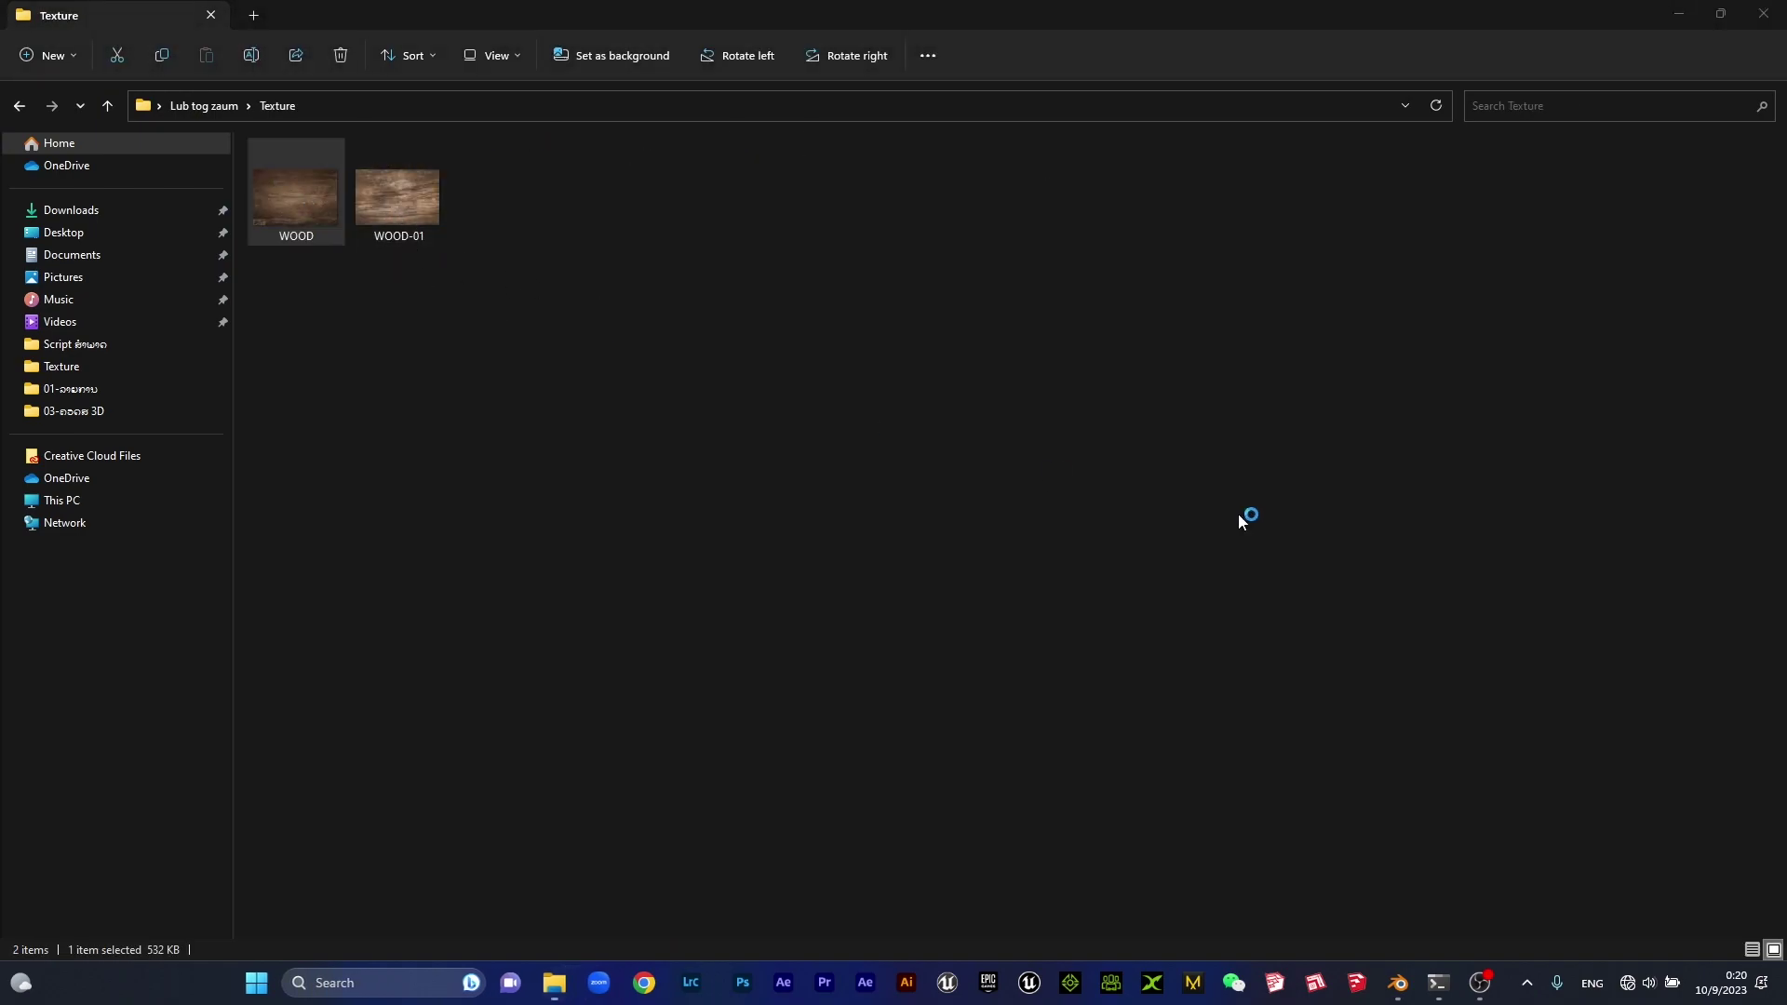
{"action": "left_click", "coordinate": [439, 212]}
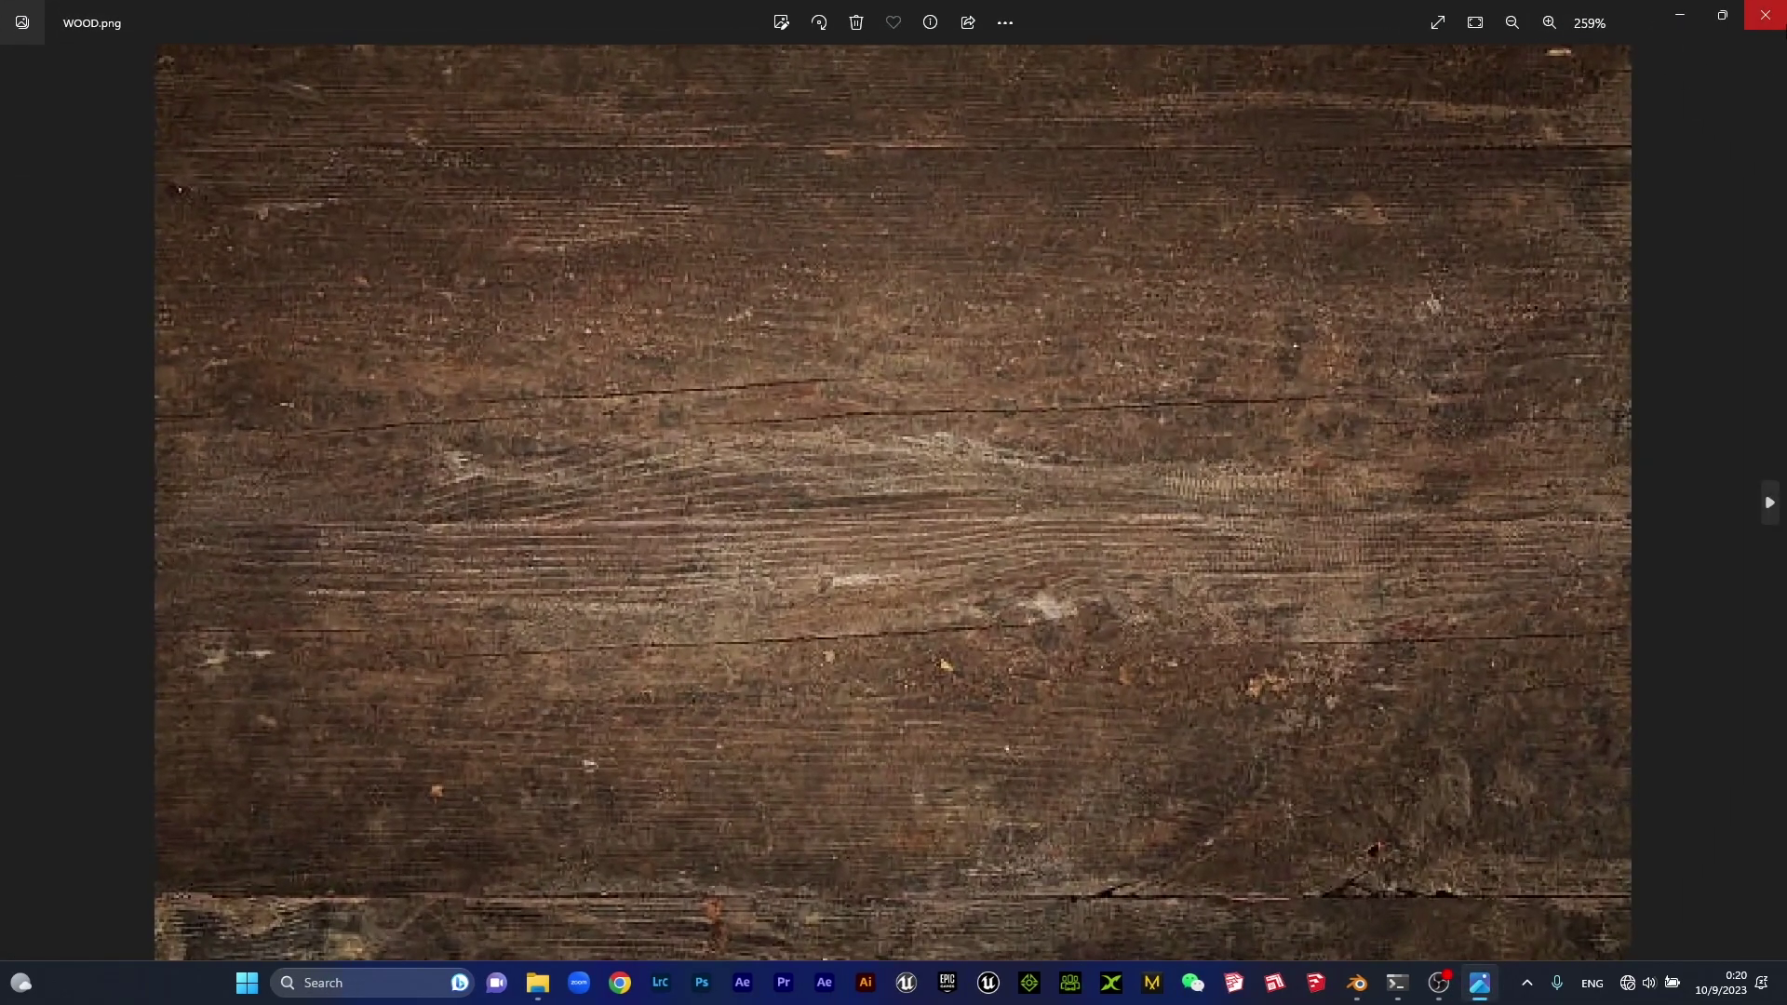
{"action": "left_click", "coordinate": [1762, 14]}
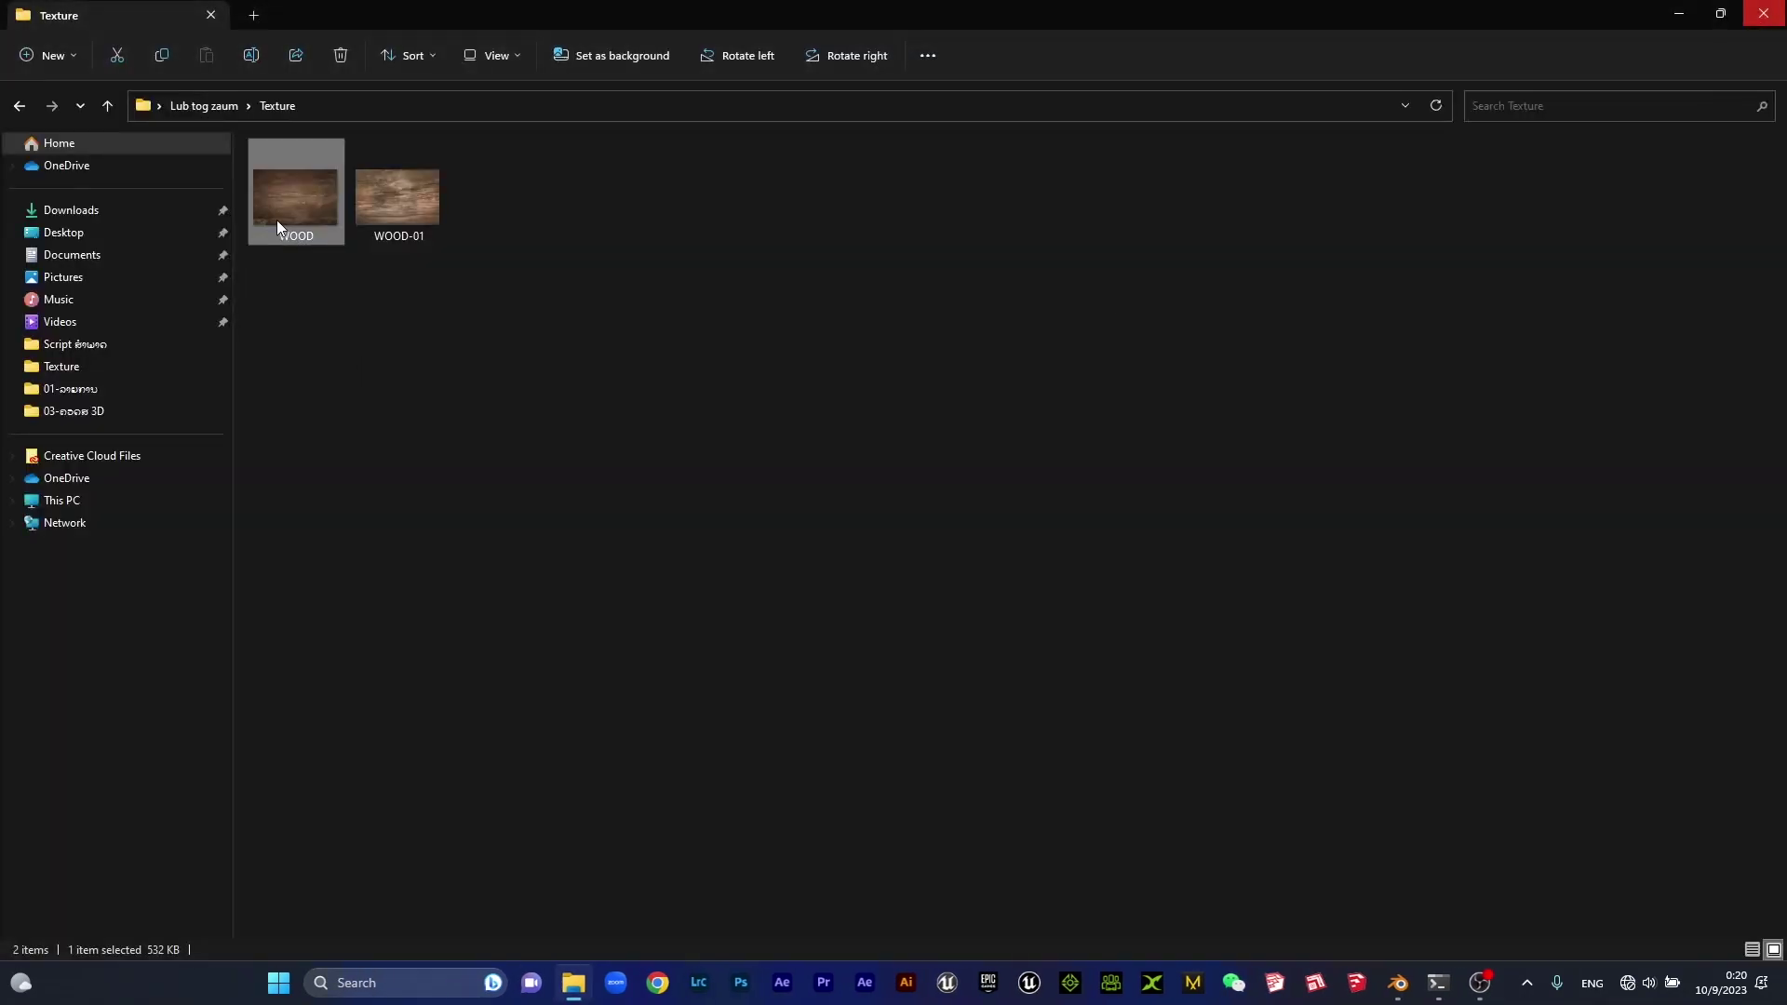
Open Chrome with the chosen profile and search Google for 'wood texture old'.
{"action": "left_click", "coordinate": [661, 982]}
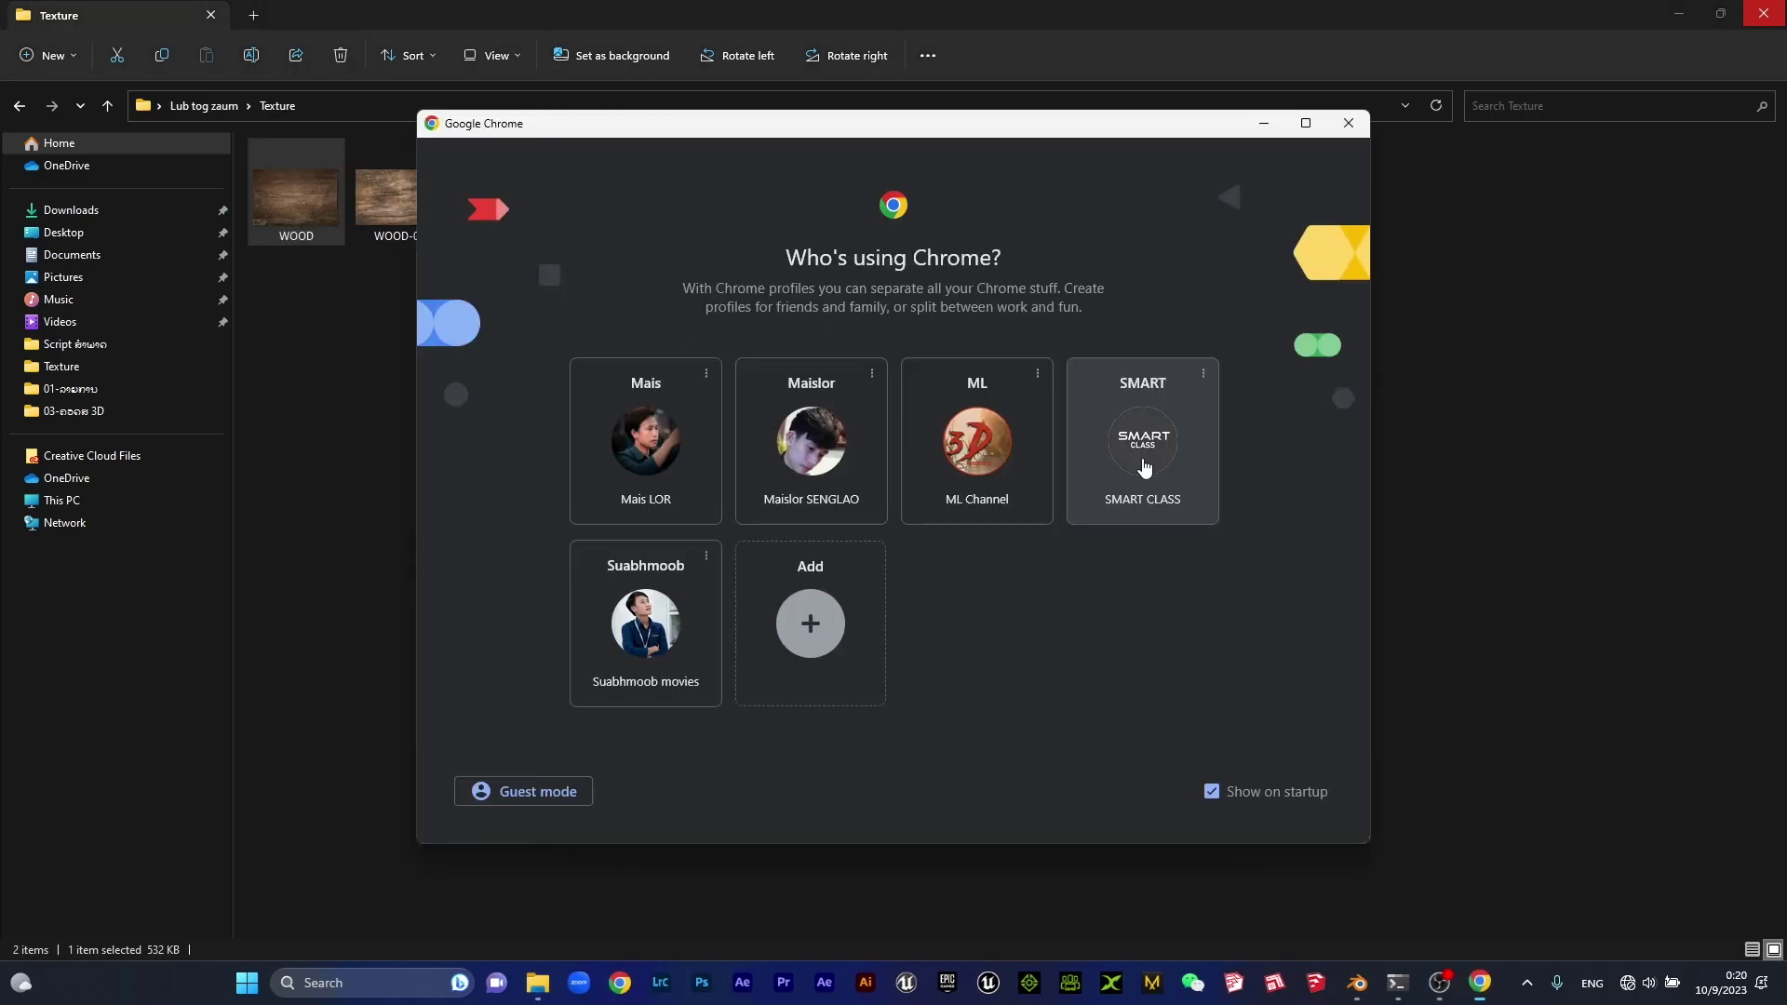
{"action": "left_click", "coordinate": [1144, 466]}
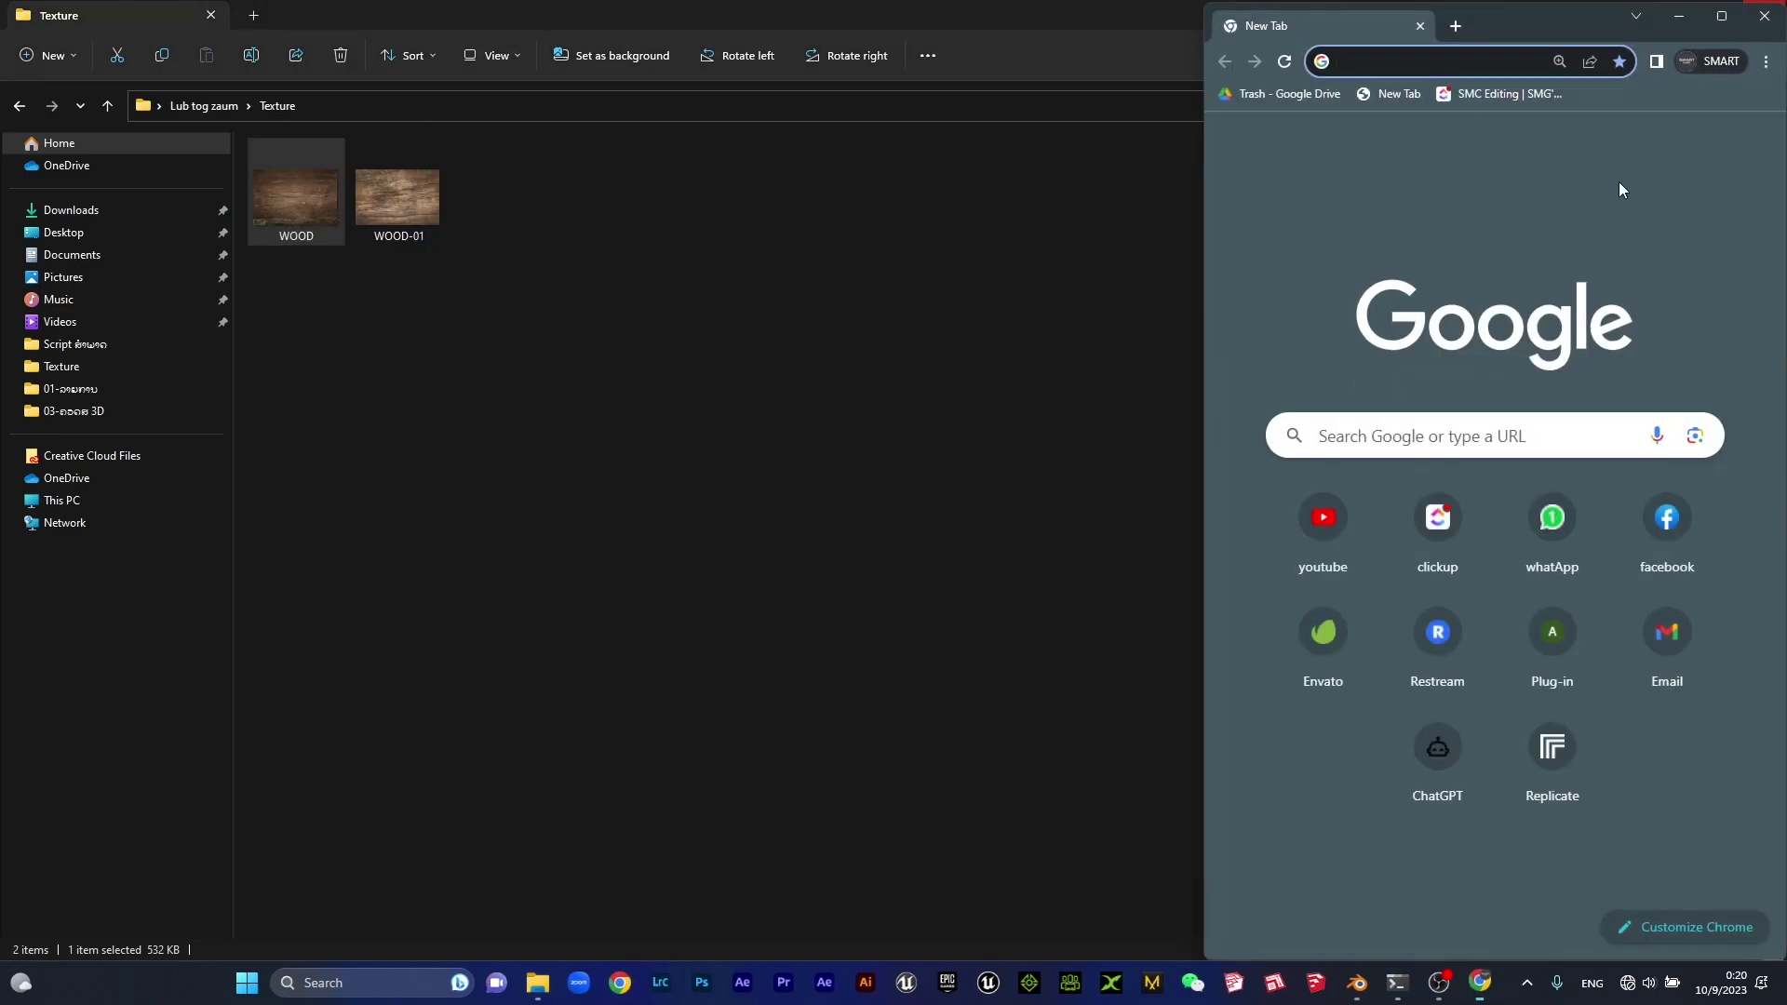
{"action": "left_click", "coordinate": [1722, 15]}
{"action": "left_click", "coordinate": [276, 49]}
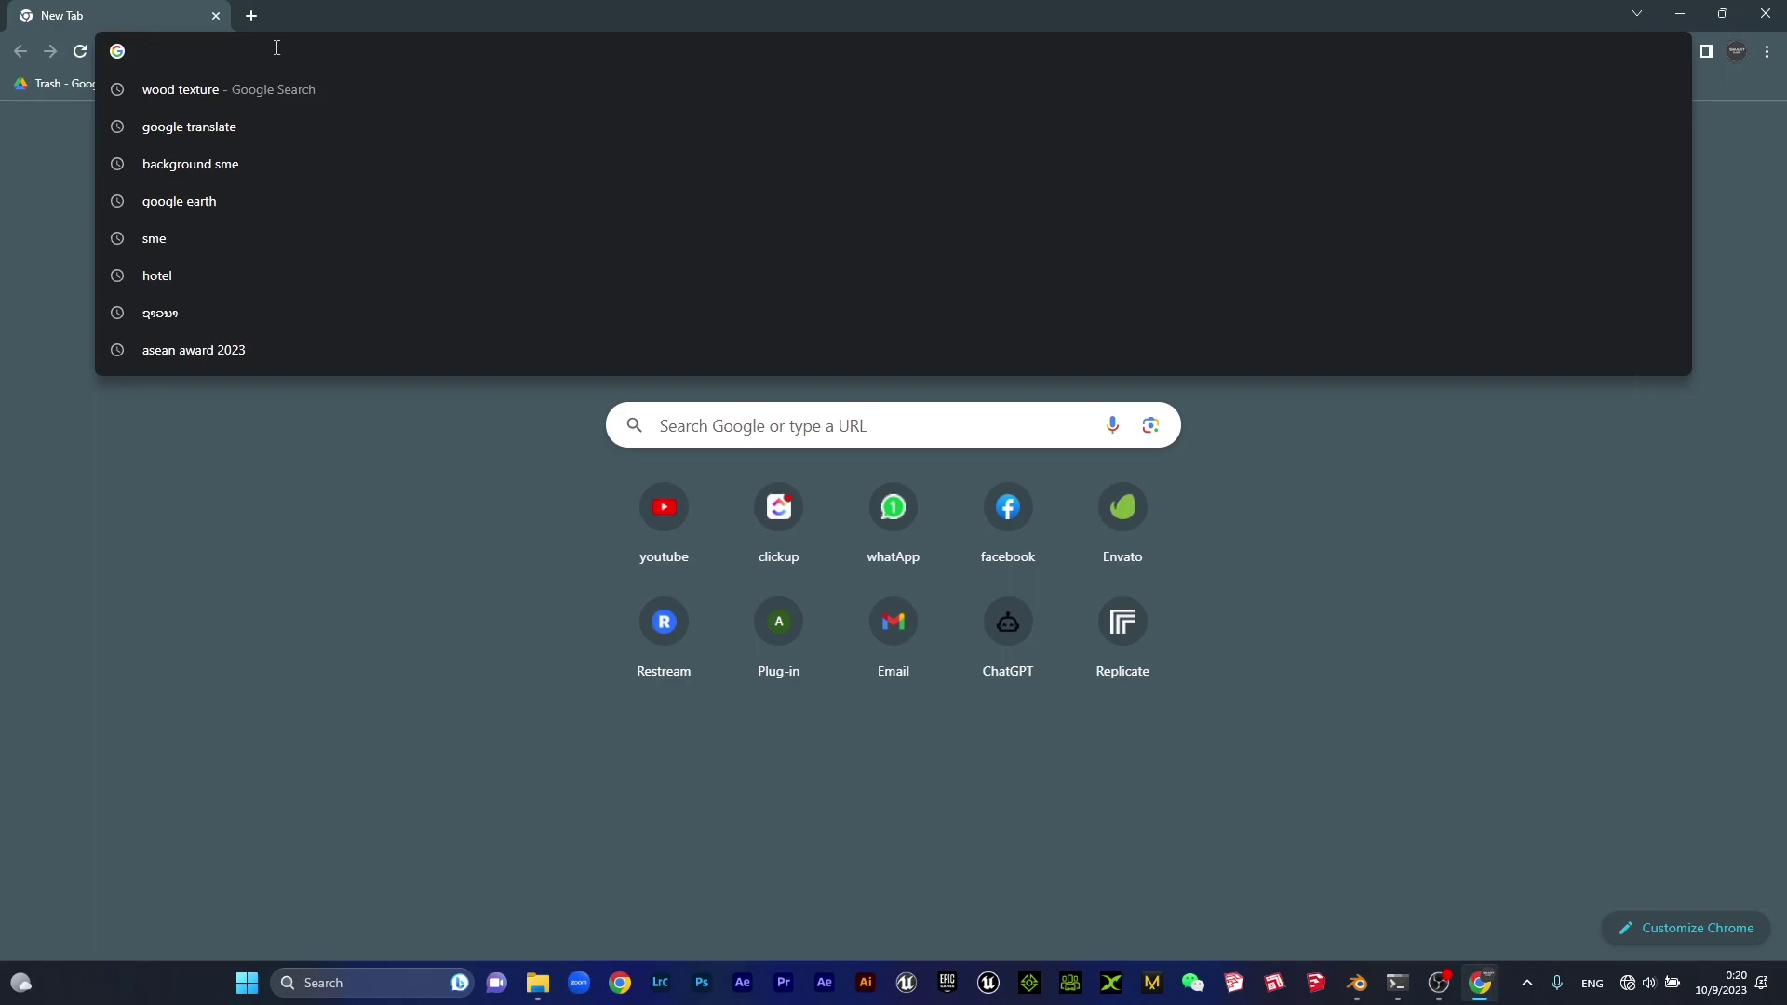
{"action": "type", "text": "wood "}
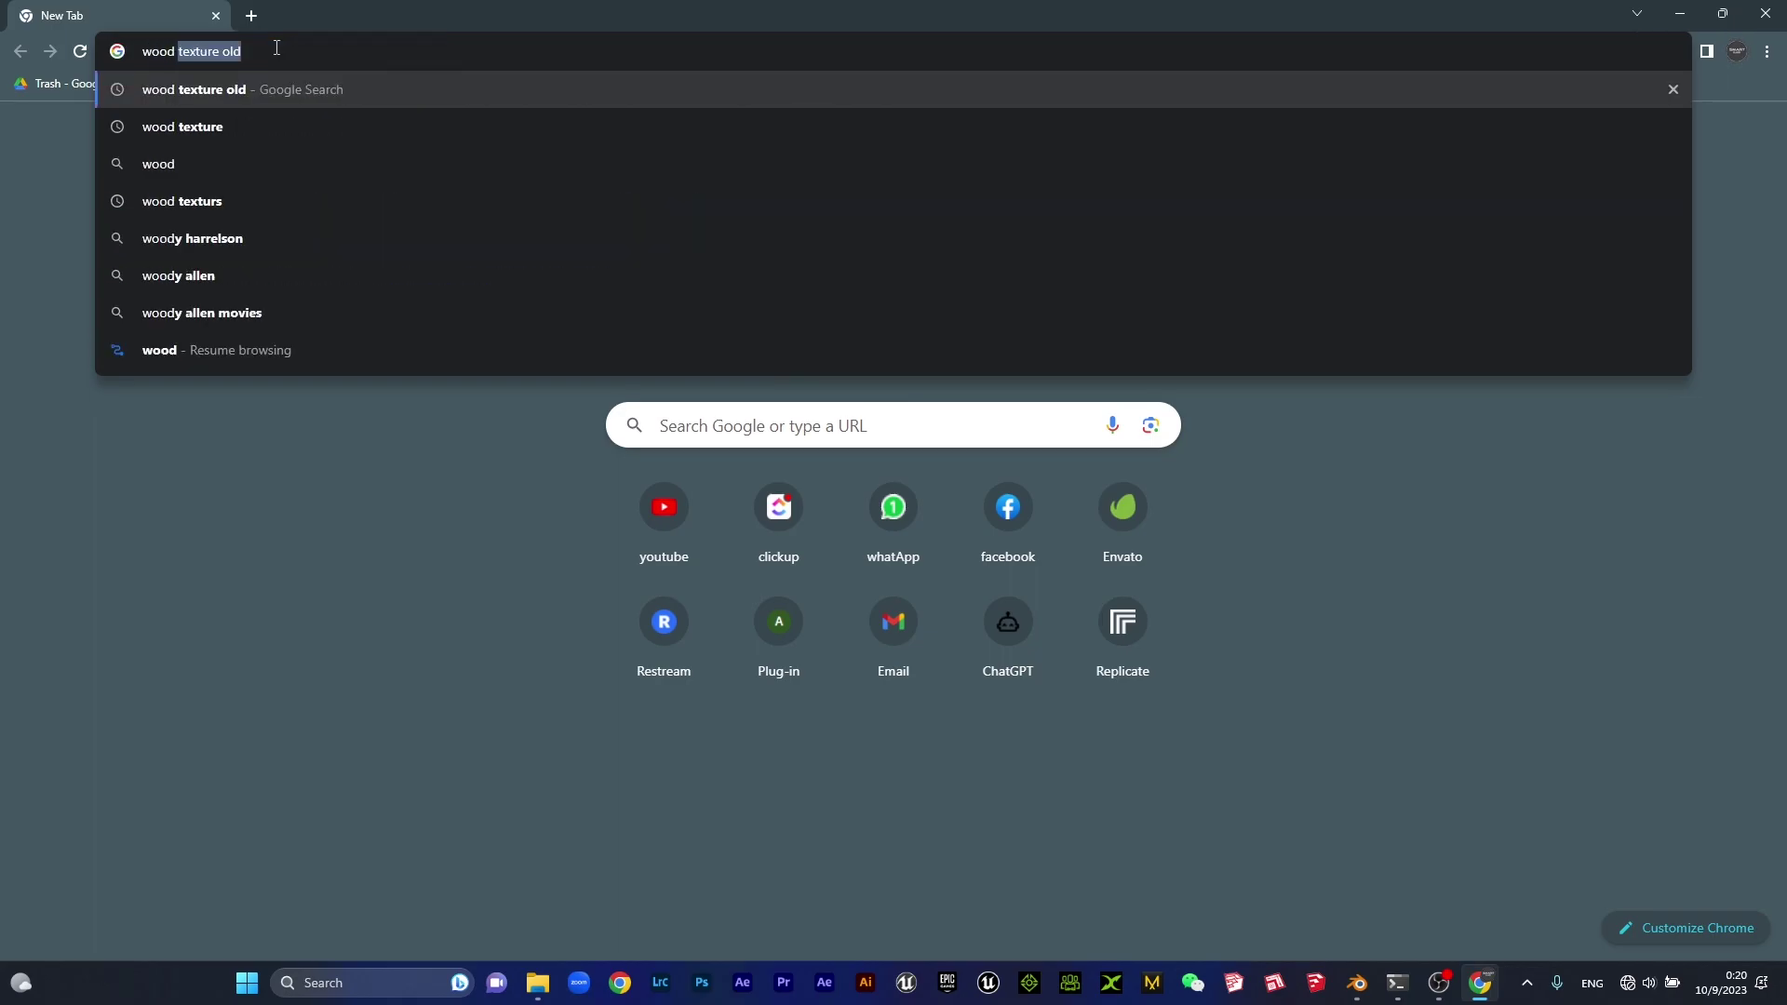
{"action": "type", "text": "text"}
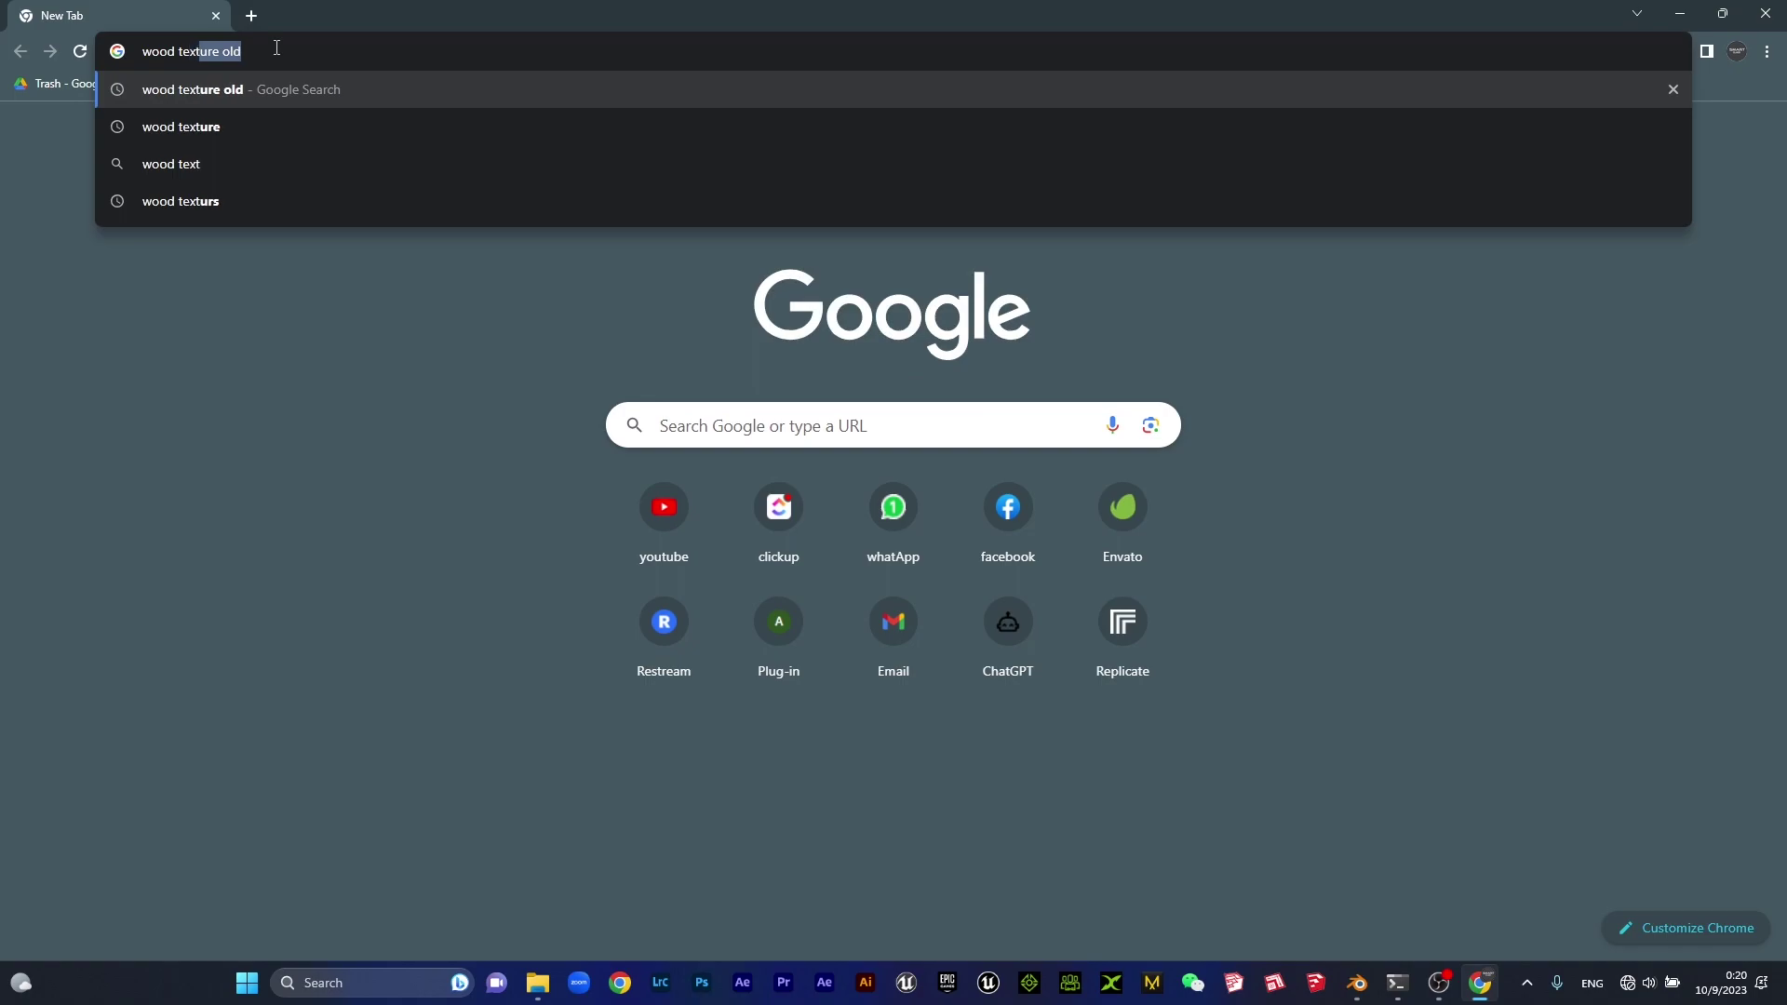
{"action": "type", "text": "u"}
{"action": "key", "text": "Return"}
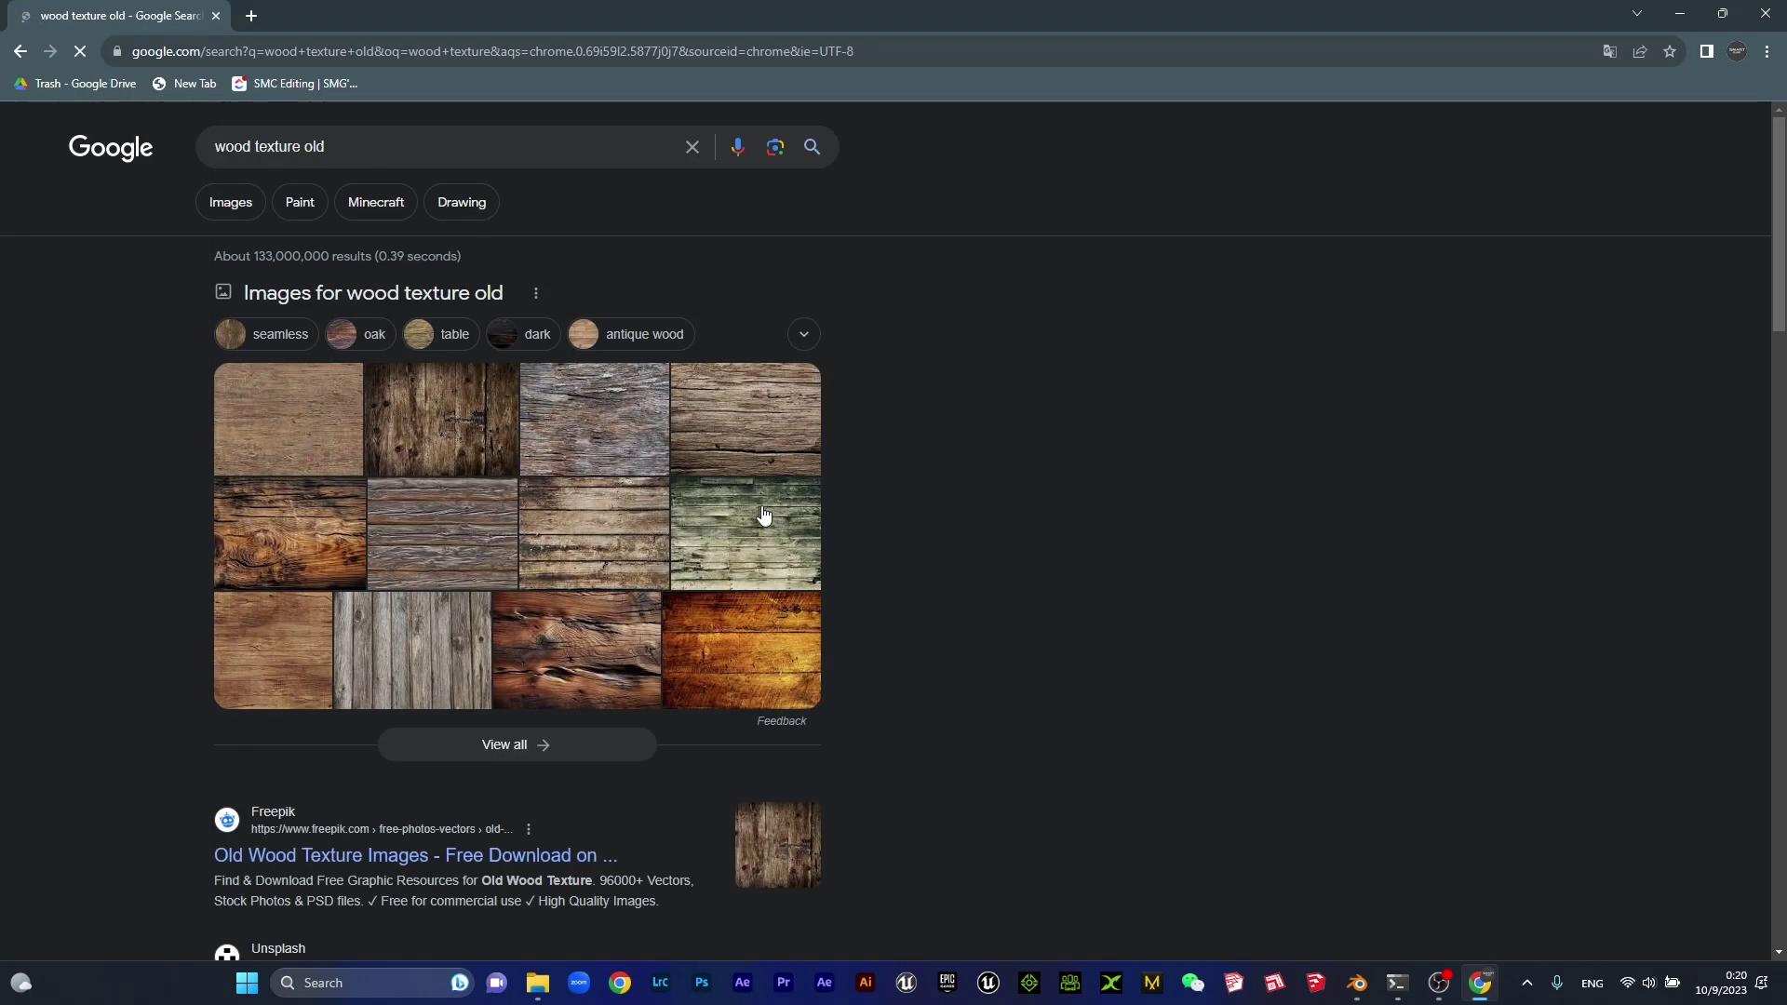
Scroll through the old-wood image results, then minimize Chrome.
{"action": "scroll", "coordinate": [505, 437], "scroll_direction": "down", "scroll_amount": 2}
{"action": "scroll", "coordinate": [505, 438], "scroll_direction": "up", "scroll_amount": 2}
{"action": "scroll", "coordinate": [562, 478], "scroll_direction": "down", "scroll_amount": 4}
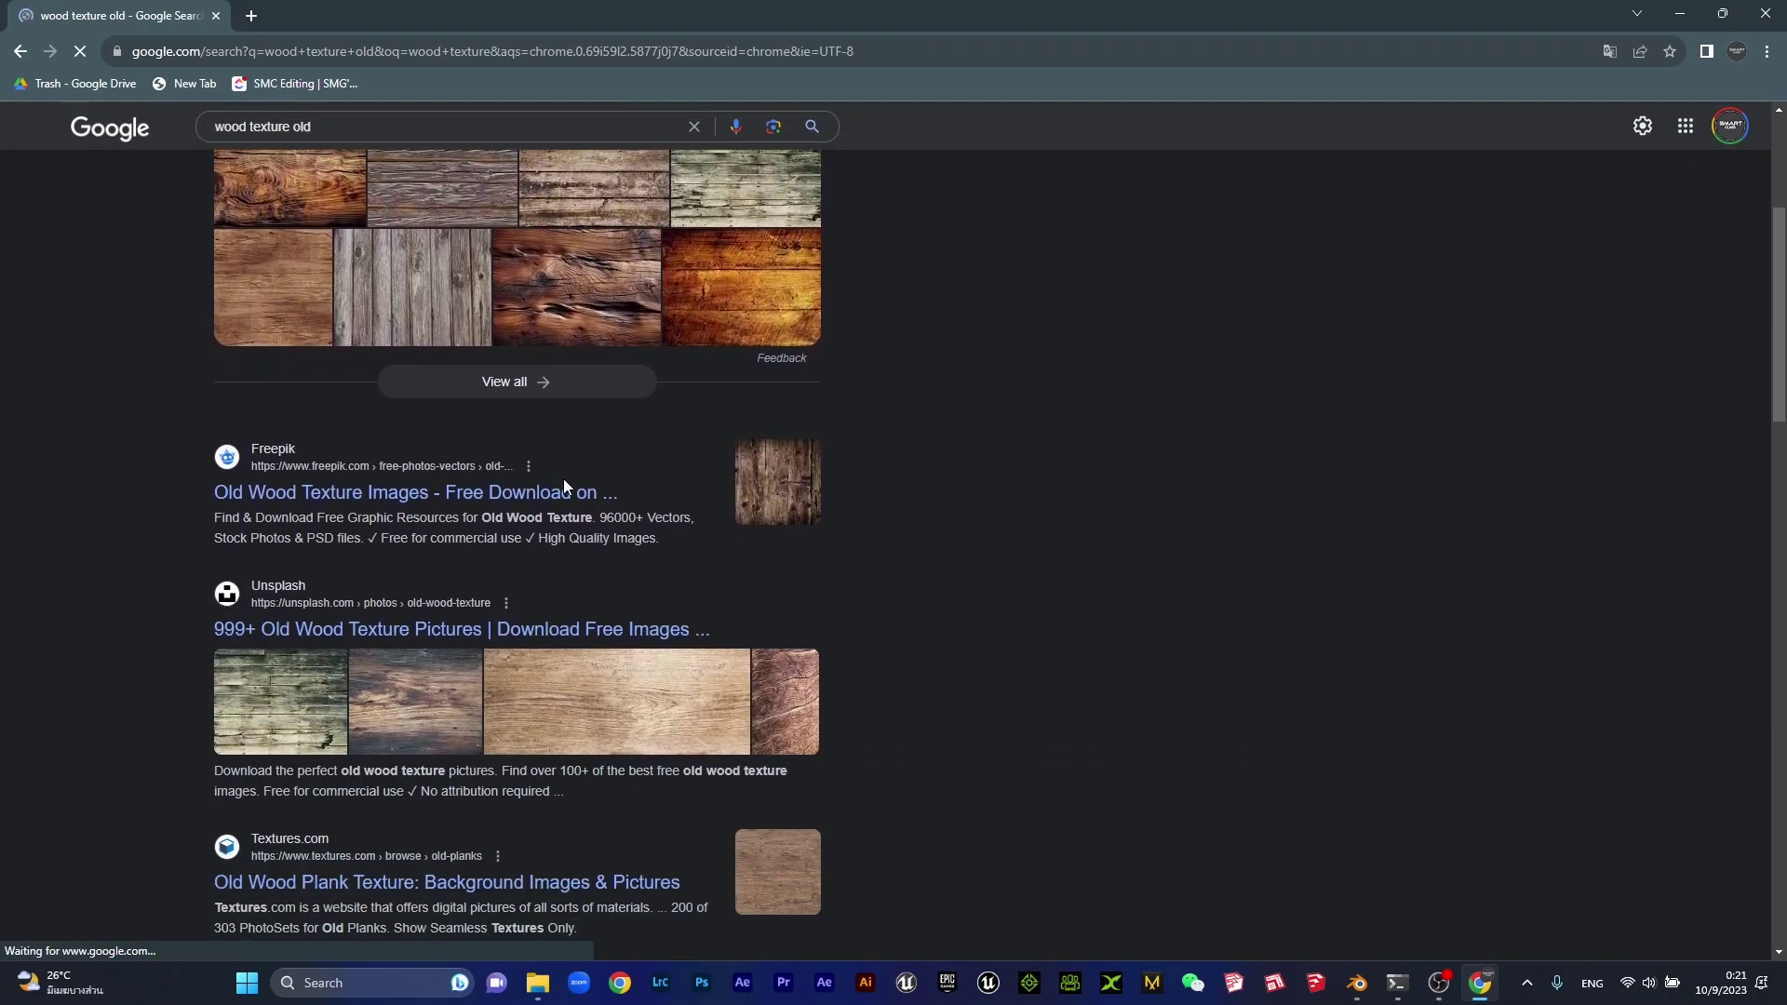
{"action": "scroll", "coordinate": [614, 596], "scroll_direction": "down", "scroll_amount": 4}
{"action": "scroll", "coordinate": [688, 652], "scroll_direction": "up", "scroll_amount": 5}
{"action": "scroll", "coordinate": [711, 584], "scroll_direction": "up", "scroll_amount": 3}
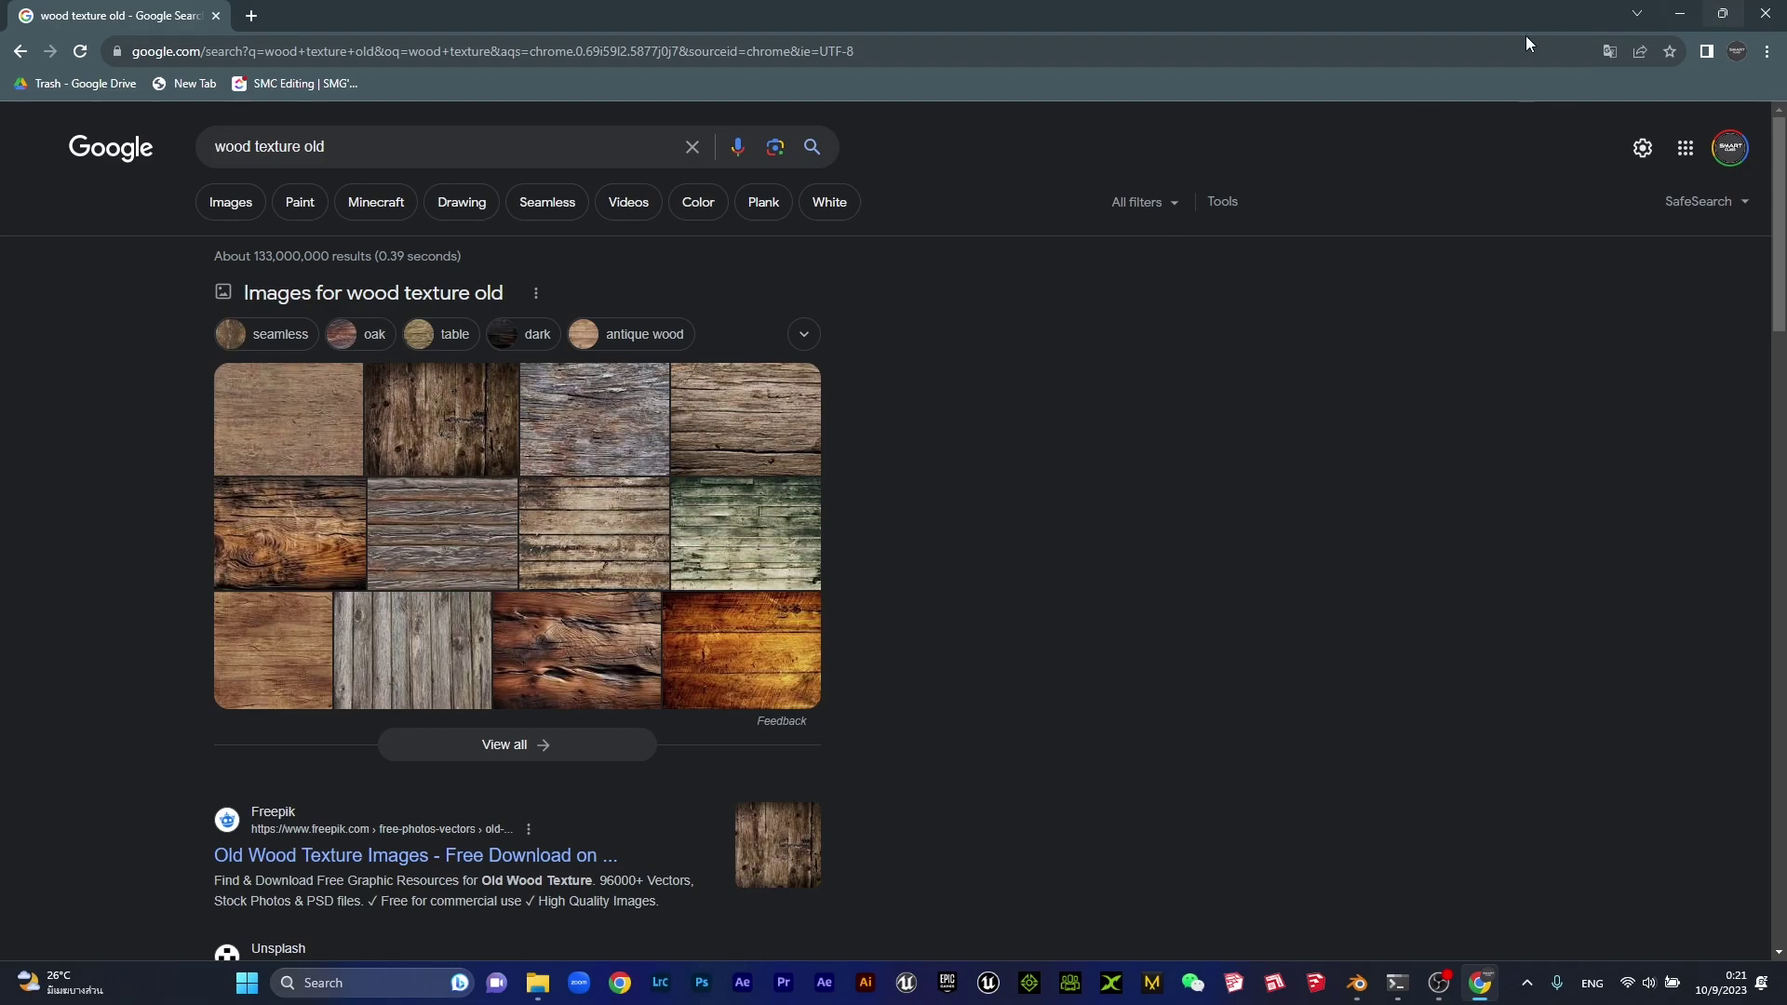
{"action": "left_click", "coordinate": [1681, 14]}
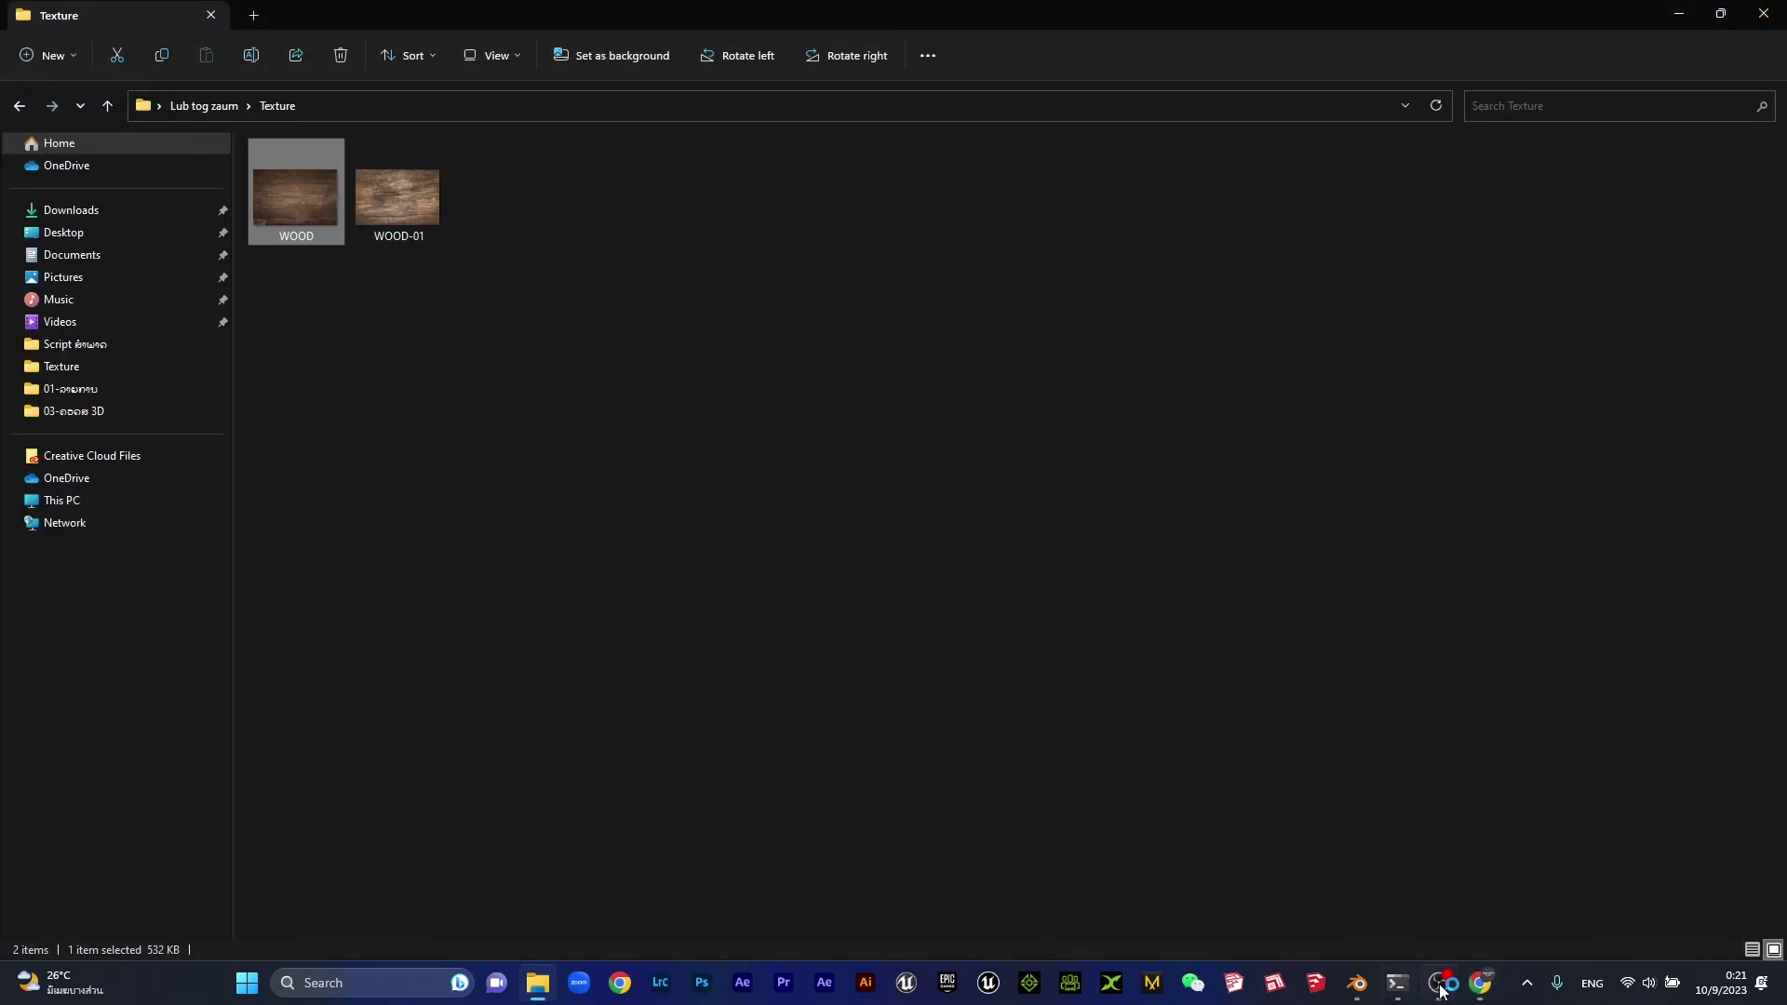
Back in Blender, turn the timeline area into the Shader Editor with the tabletop selected.
{"action": "left_click", "coordinate": [1363, 989]}
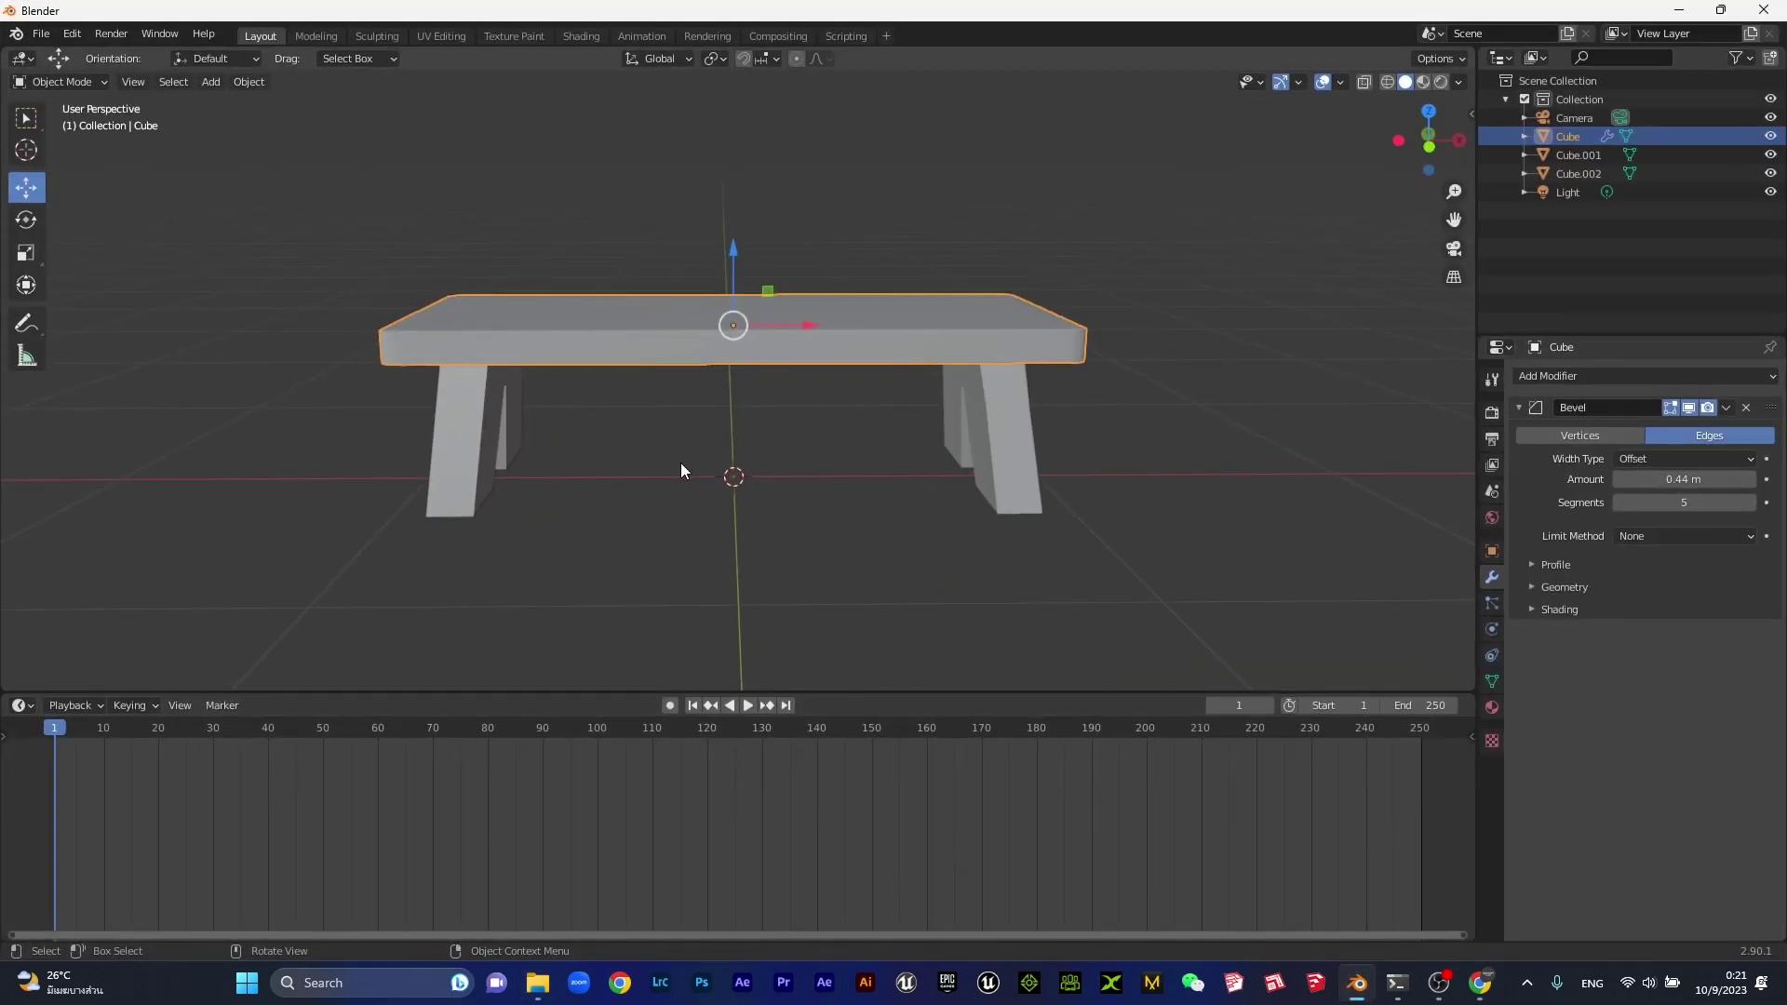
{"action": "middle_click_drag", "start_coordinate": [663, 432], "coordinate": [804, 327]}
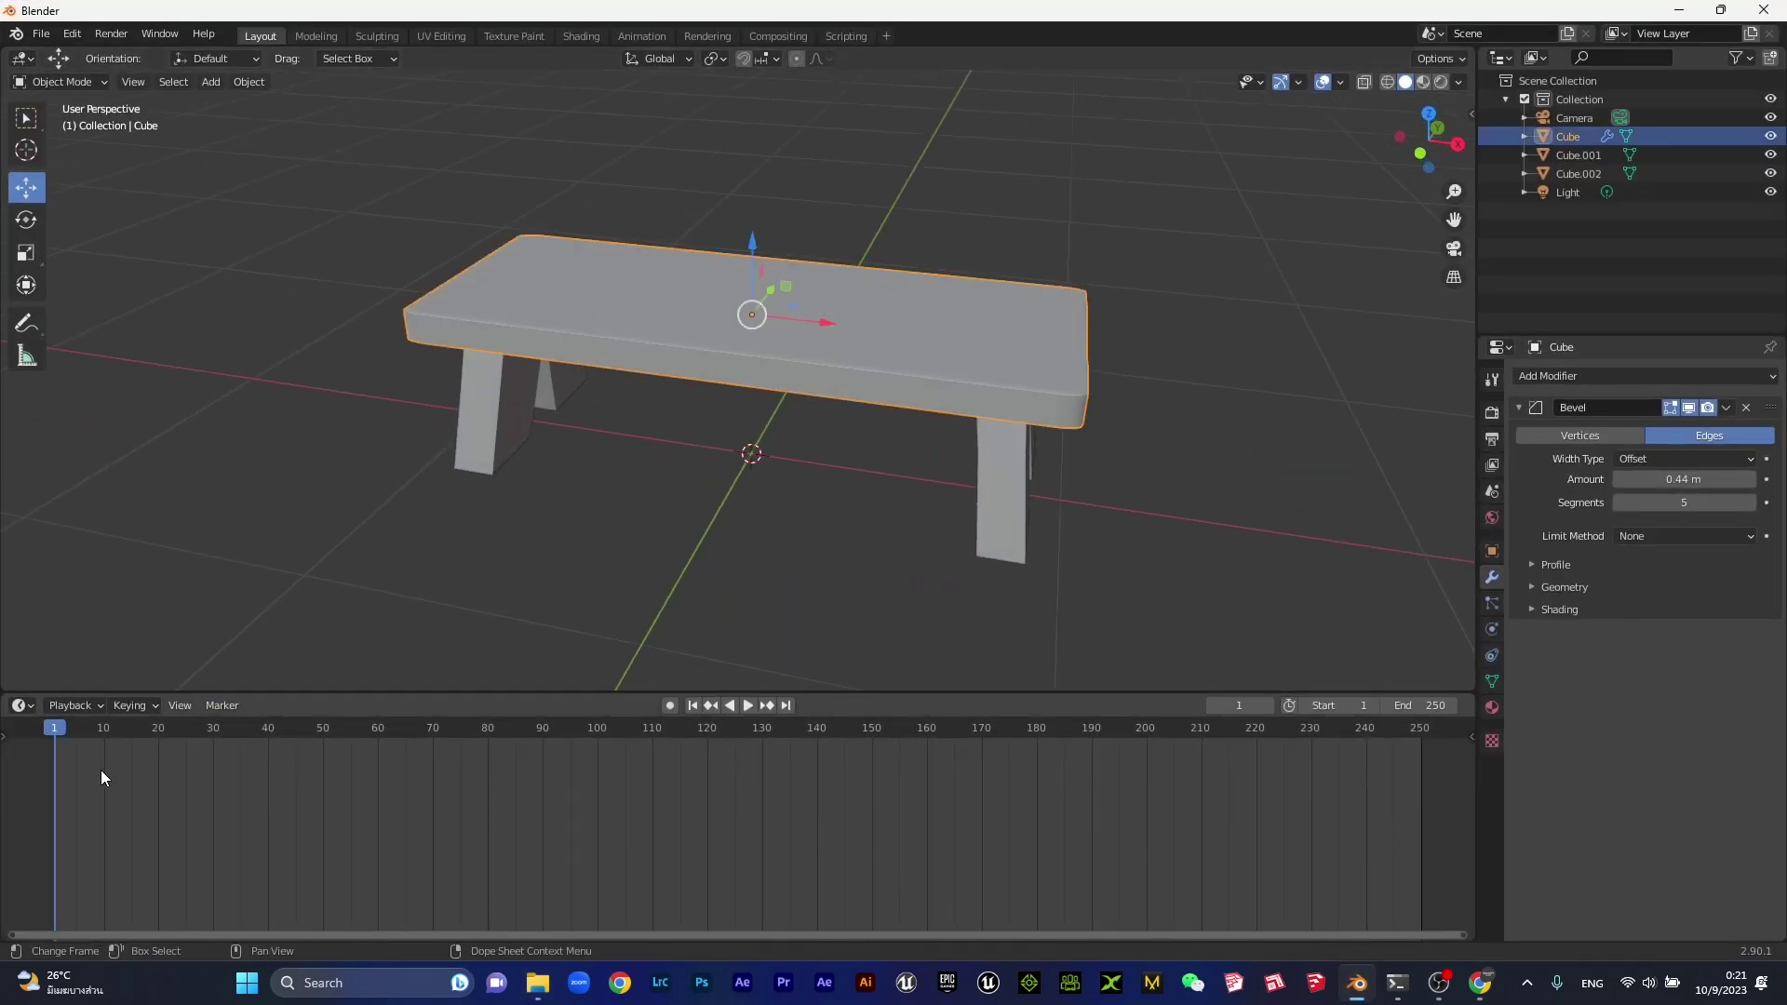
{"action": "left_click", "coordinate": [23, 708]}
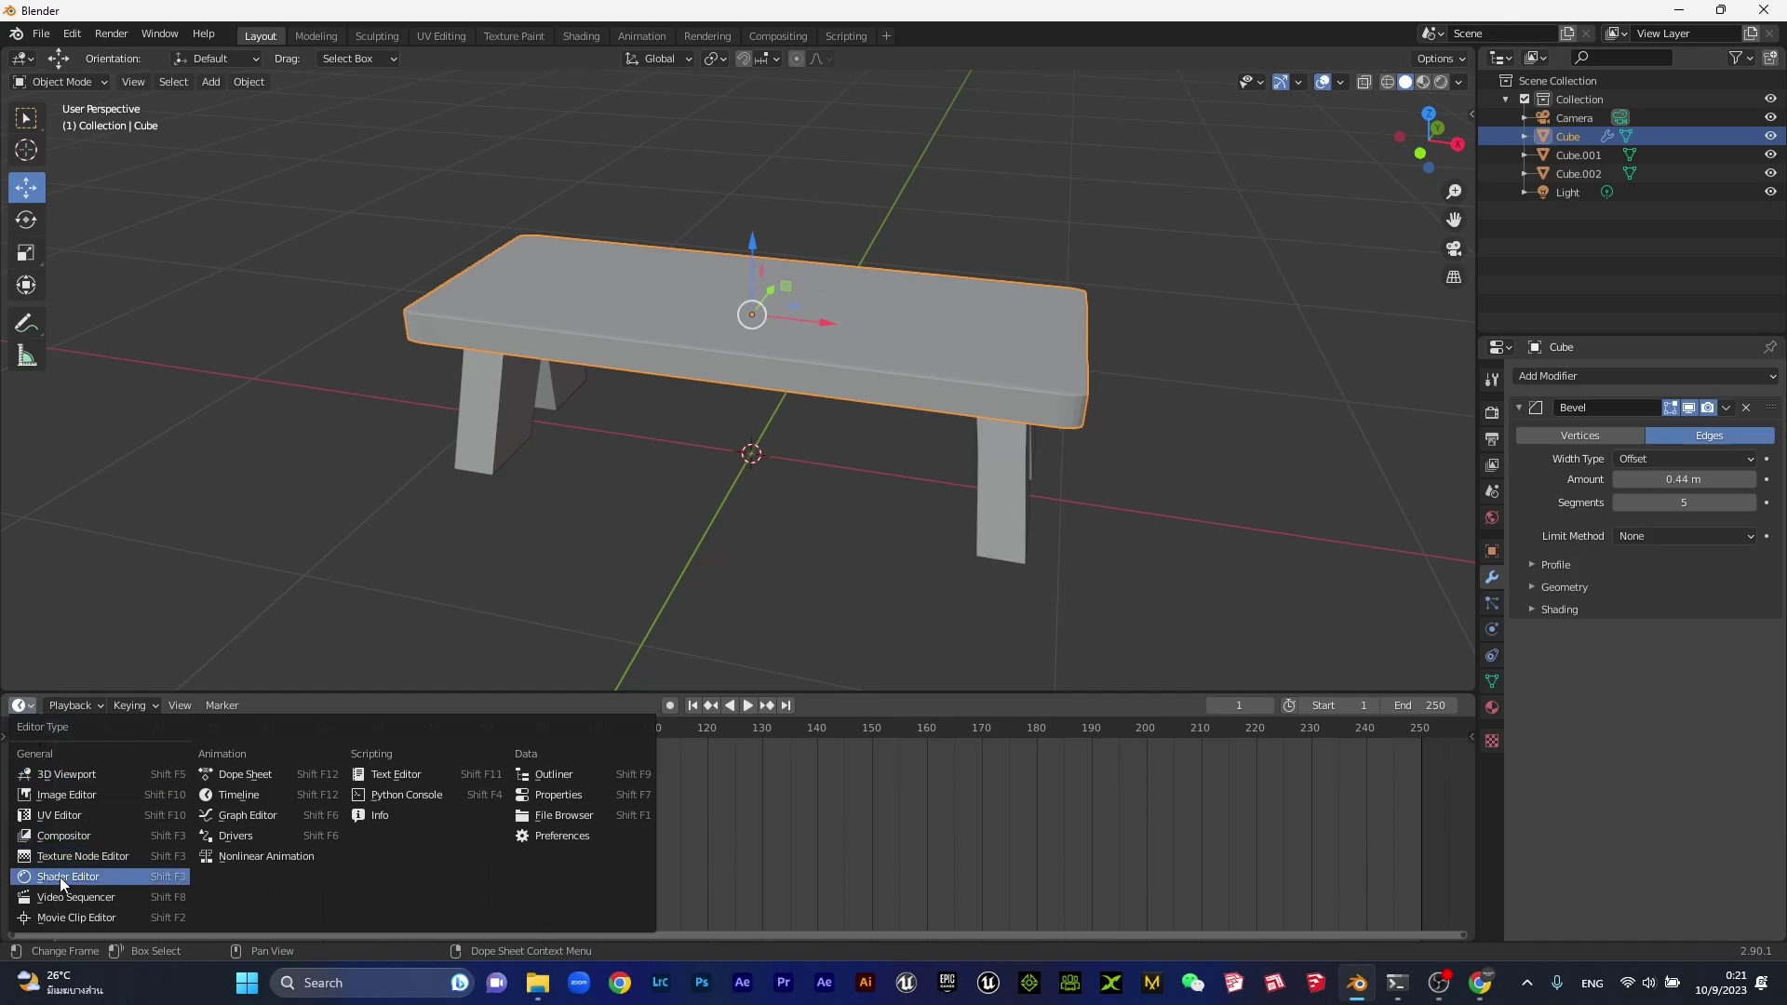
{"action": "left_click", "coordinate": [82, 879]}
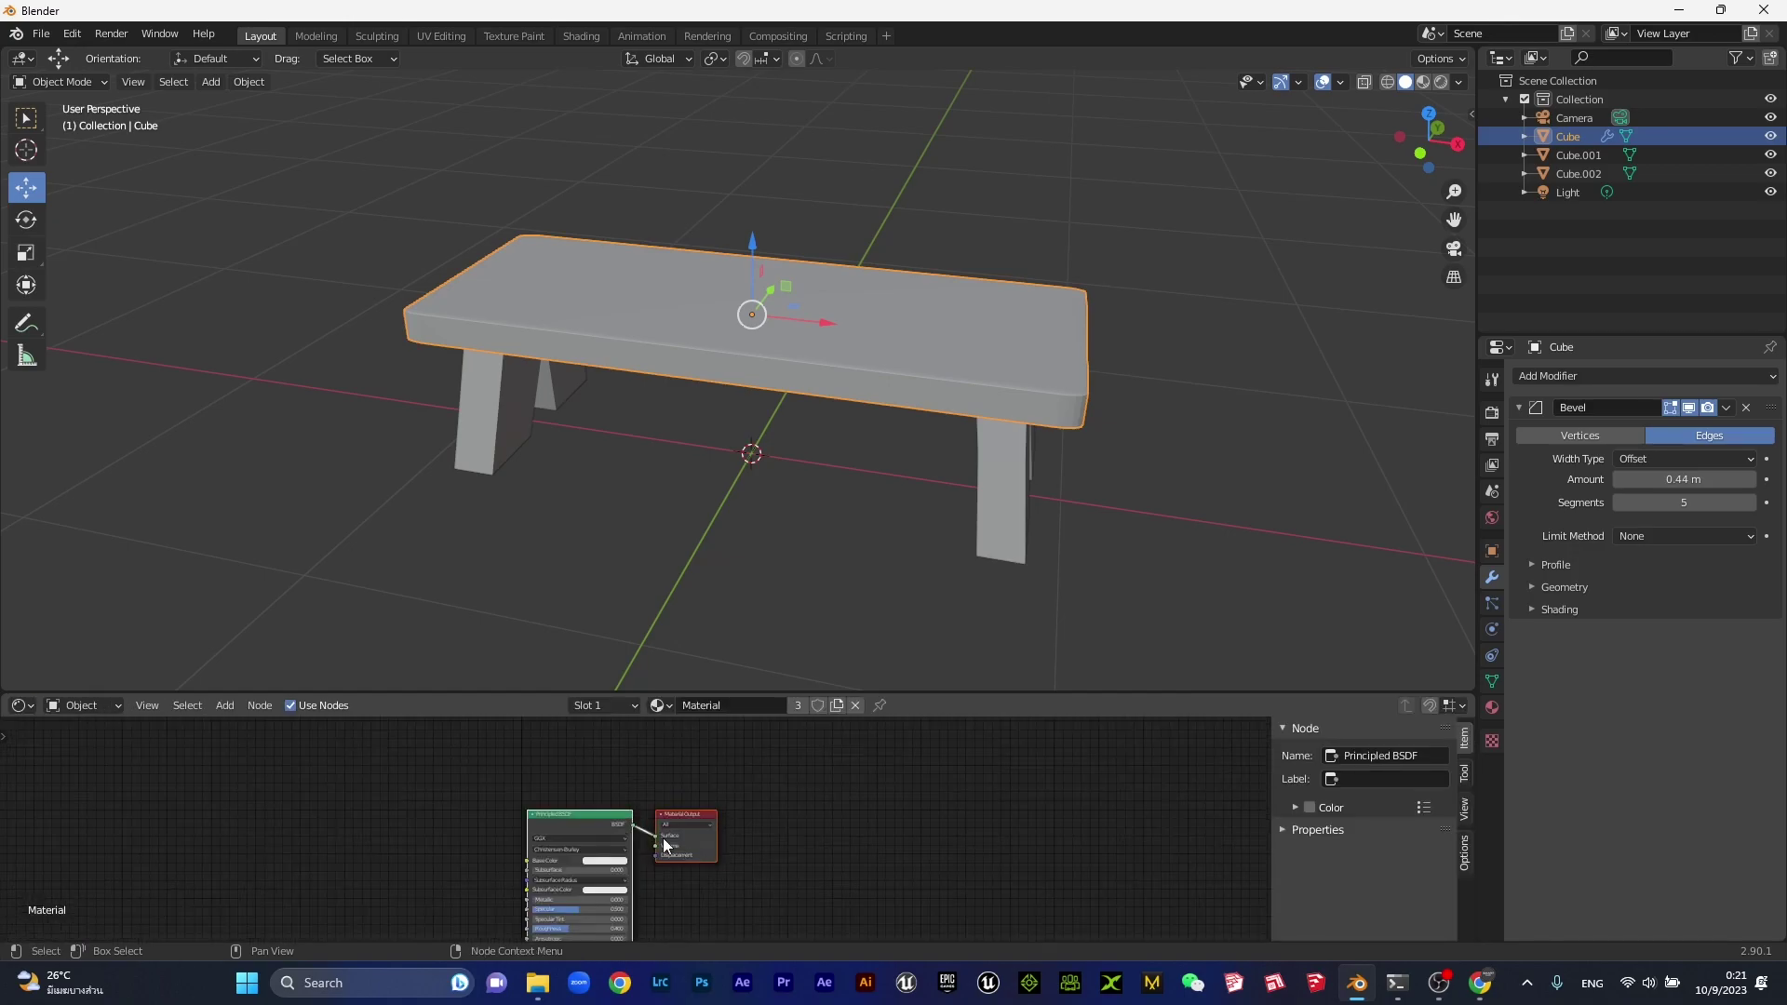
{"action": "middle_click_drag", "start_coordinate": [583, 793], "coordinate": [573, 760]}
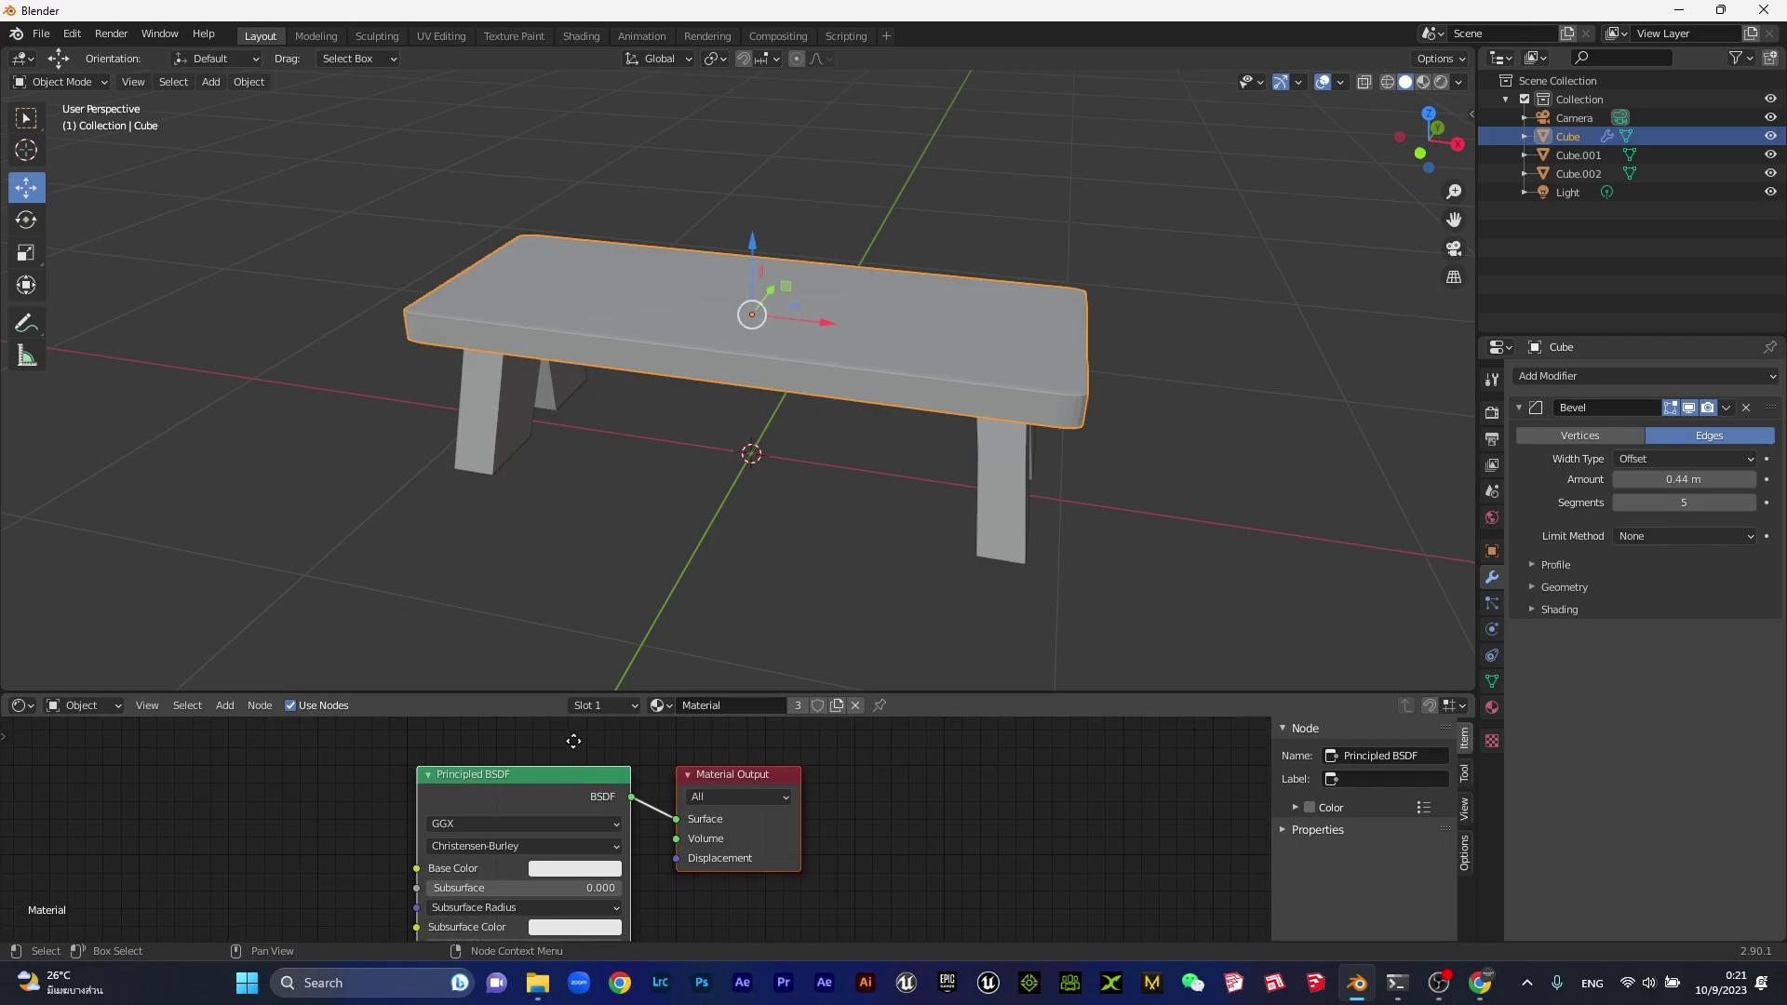
{"action": "left_click", "coordinate": [897, 538]}
{"action": "left_click", "coordinate": [897, 374]}
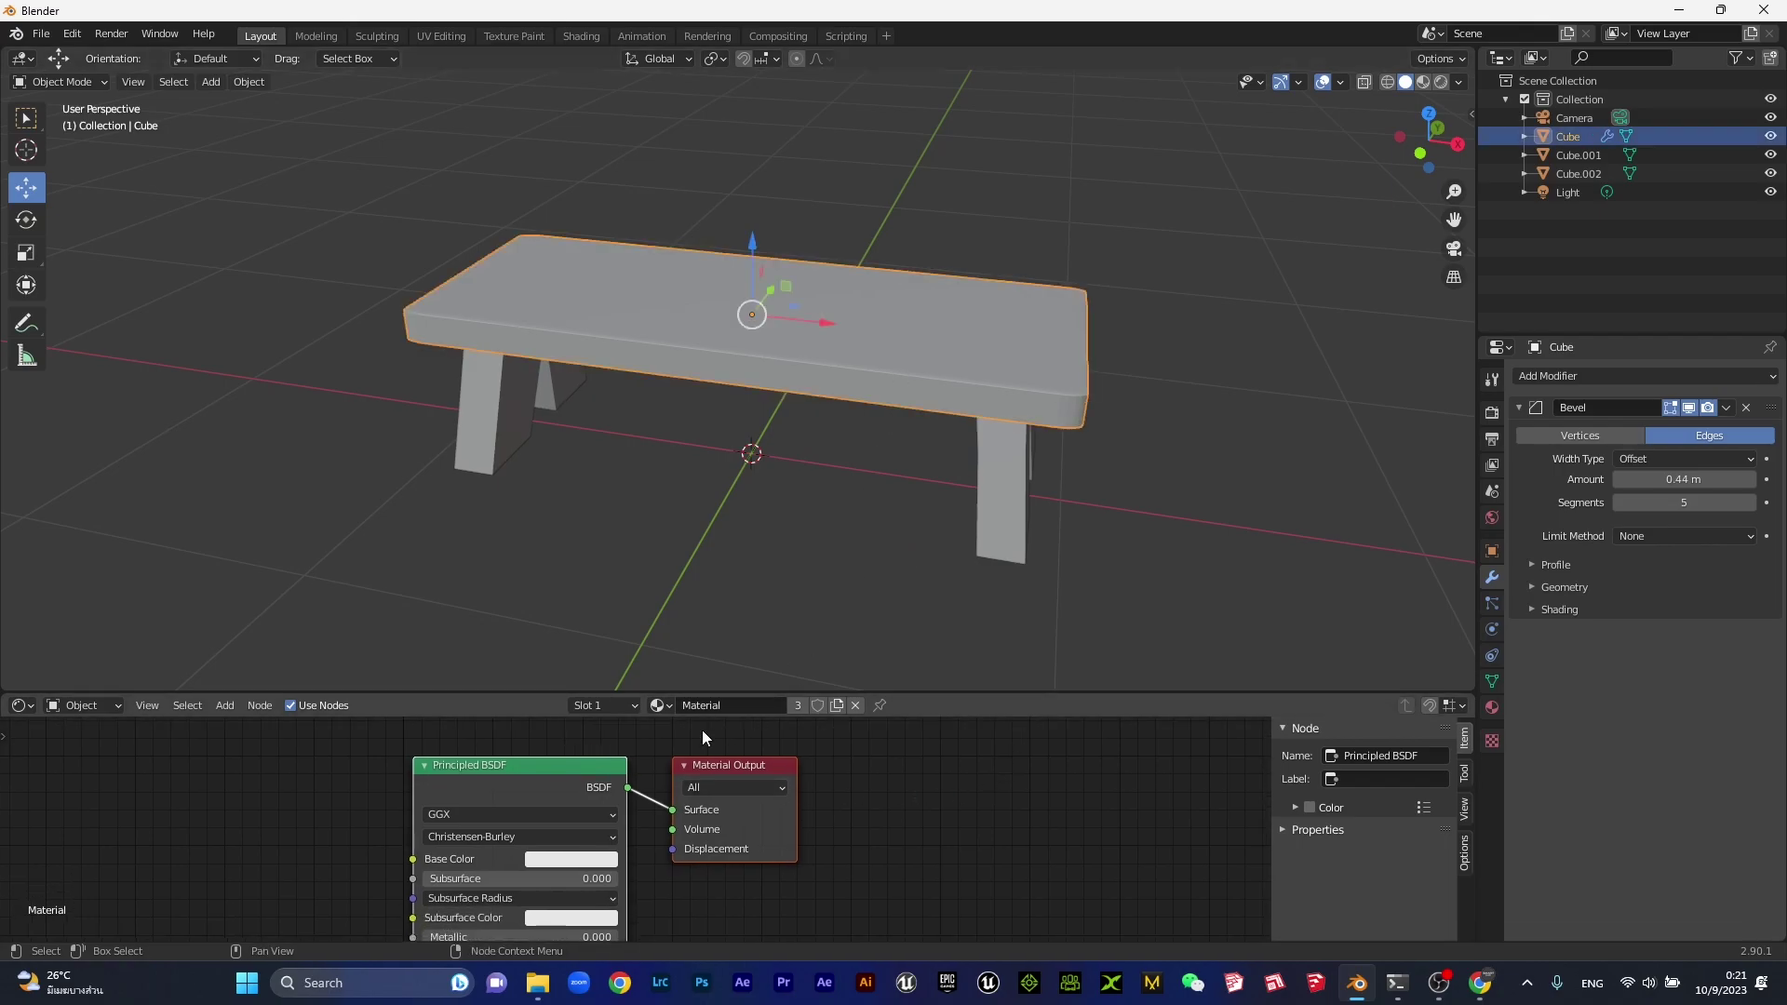
Add an Image Texture node and link its Color to the Principled BSDF Base Color.
{"action": "left_click", "coordinate": [223, 710]}
{"action": "left_click", "coordinate": [248, 724]}
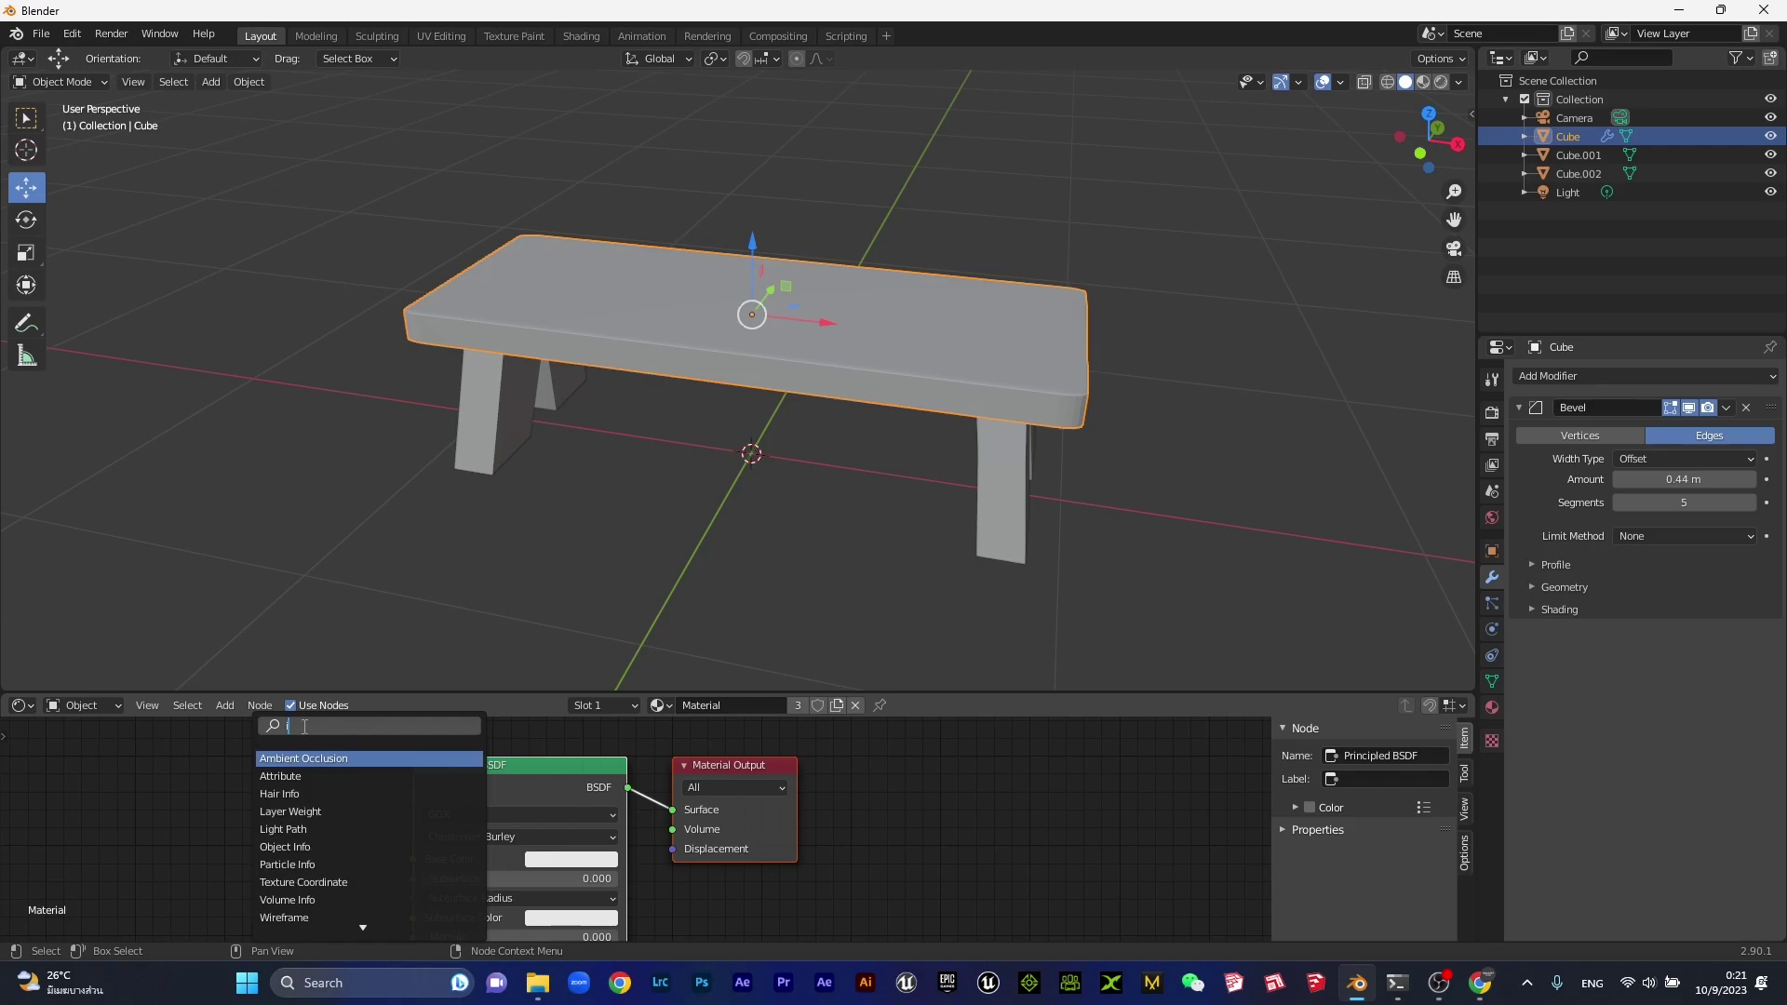
{"action": "type", "text": "ima"}
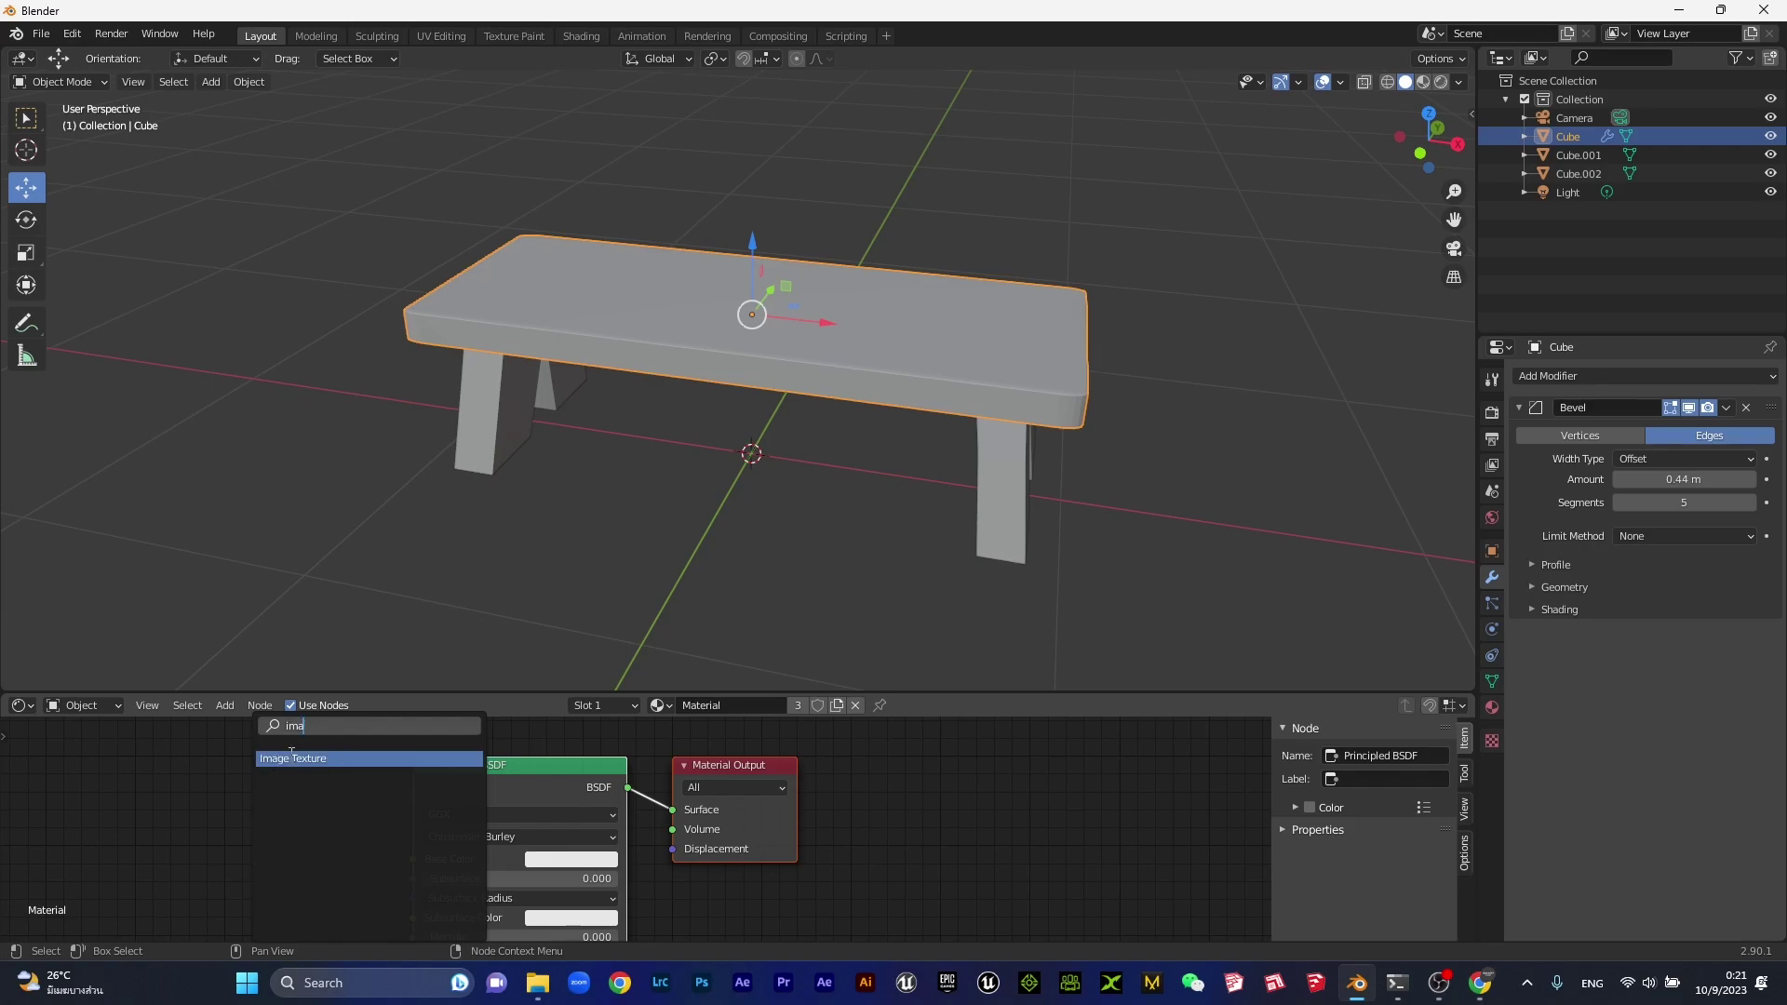
{"action": "left_click", "coordinate": [324, 761]}
{"action": "left_click", "coordinate": [366, 801]}
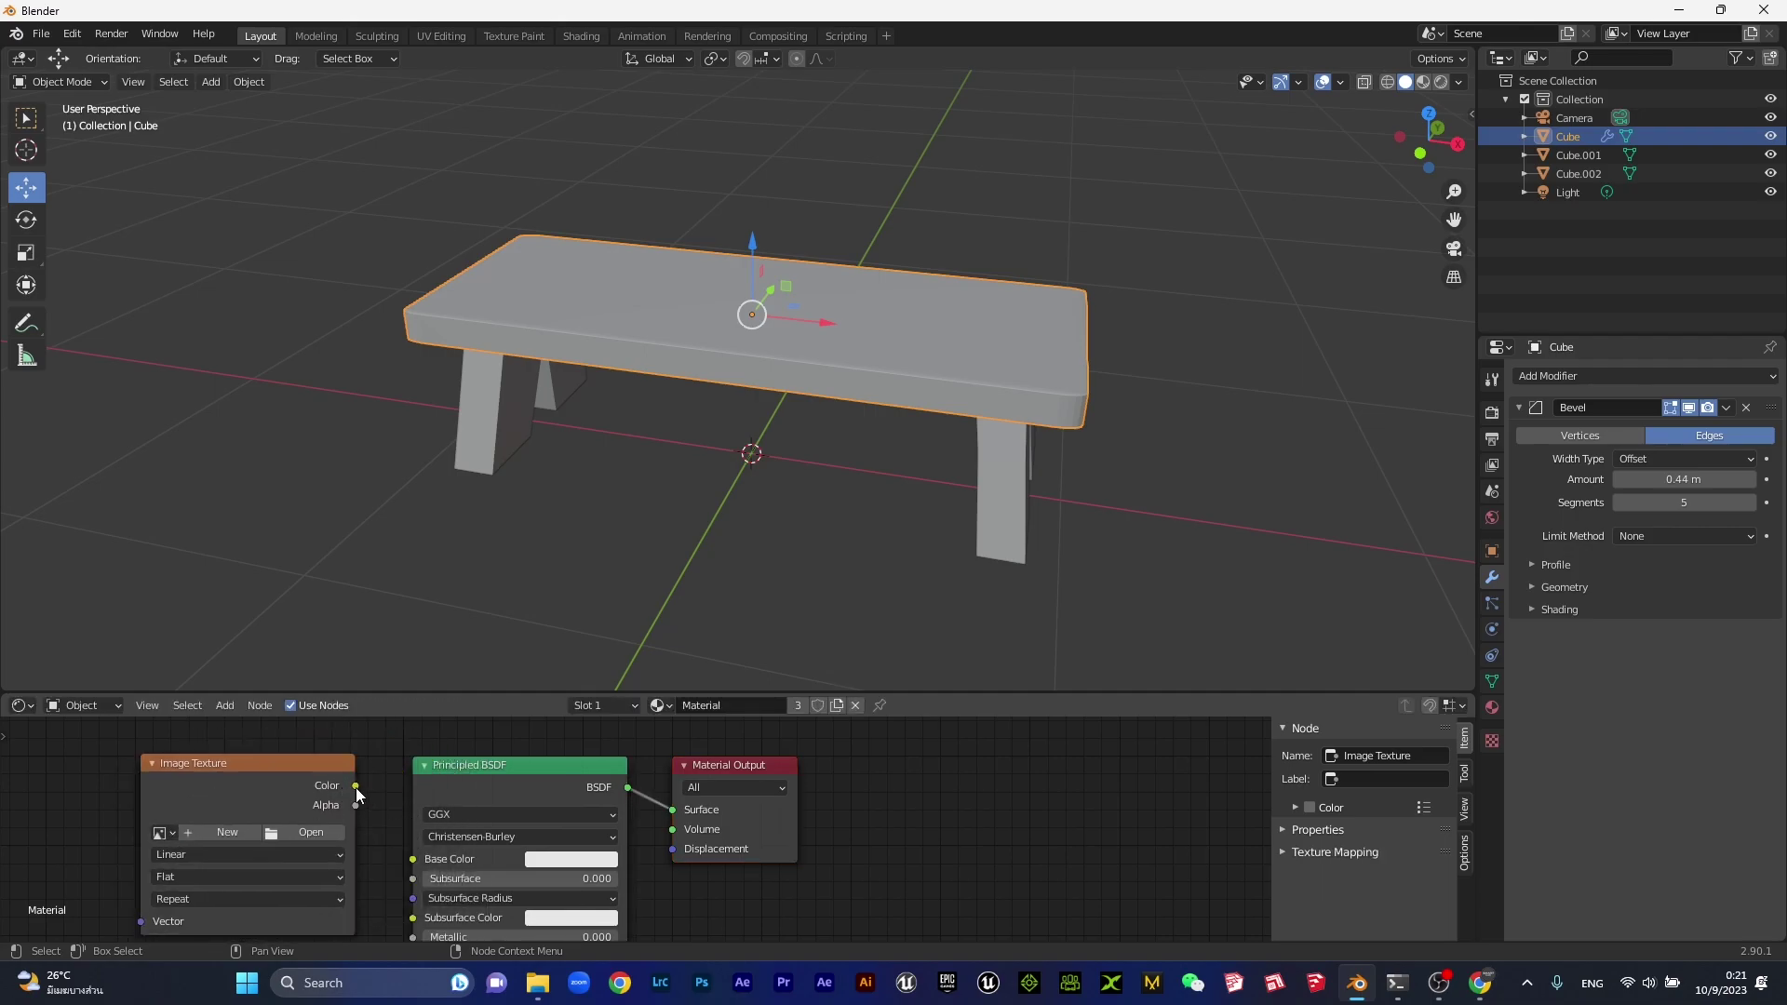
{"action": "left_click_drag", "start_coordinate": [356, 787], "coordinate": [413, 868]}
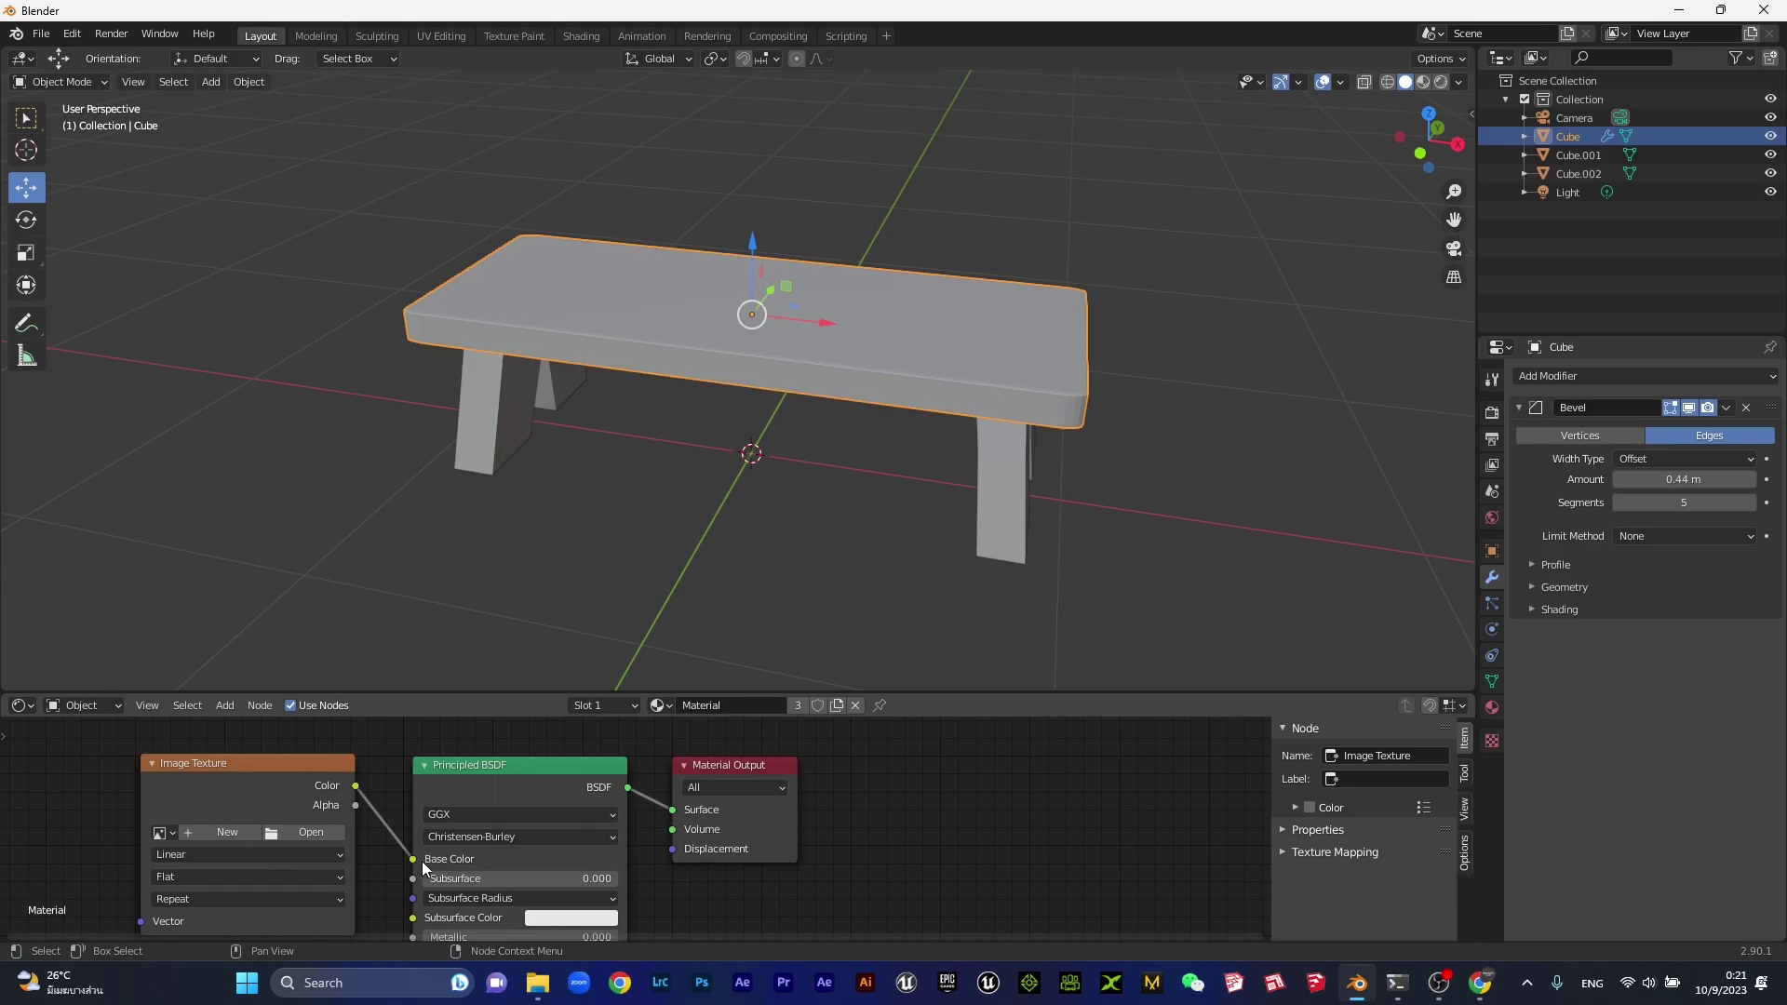
Load WOOD-01.png from Desktop > Lub tog zaum > Texture into the Image Texture node.
{"action": "left_click", "coordinate": [307, 834]}
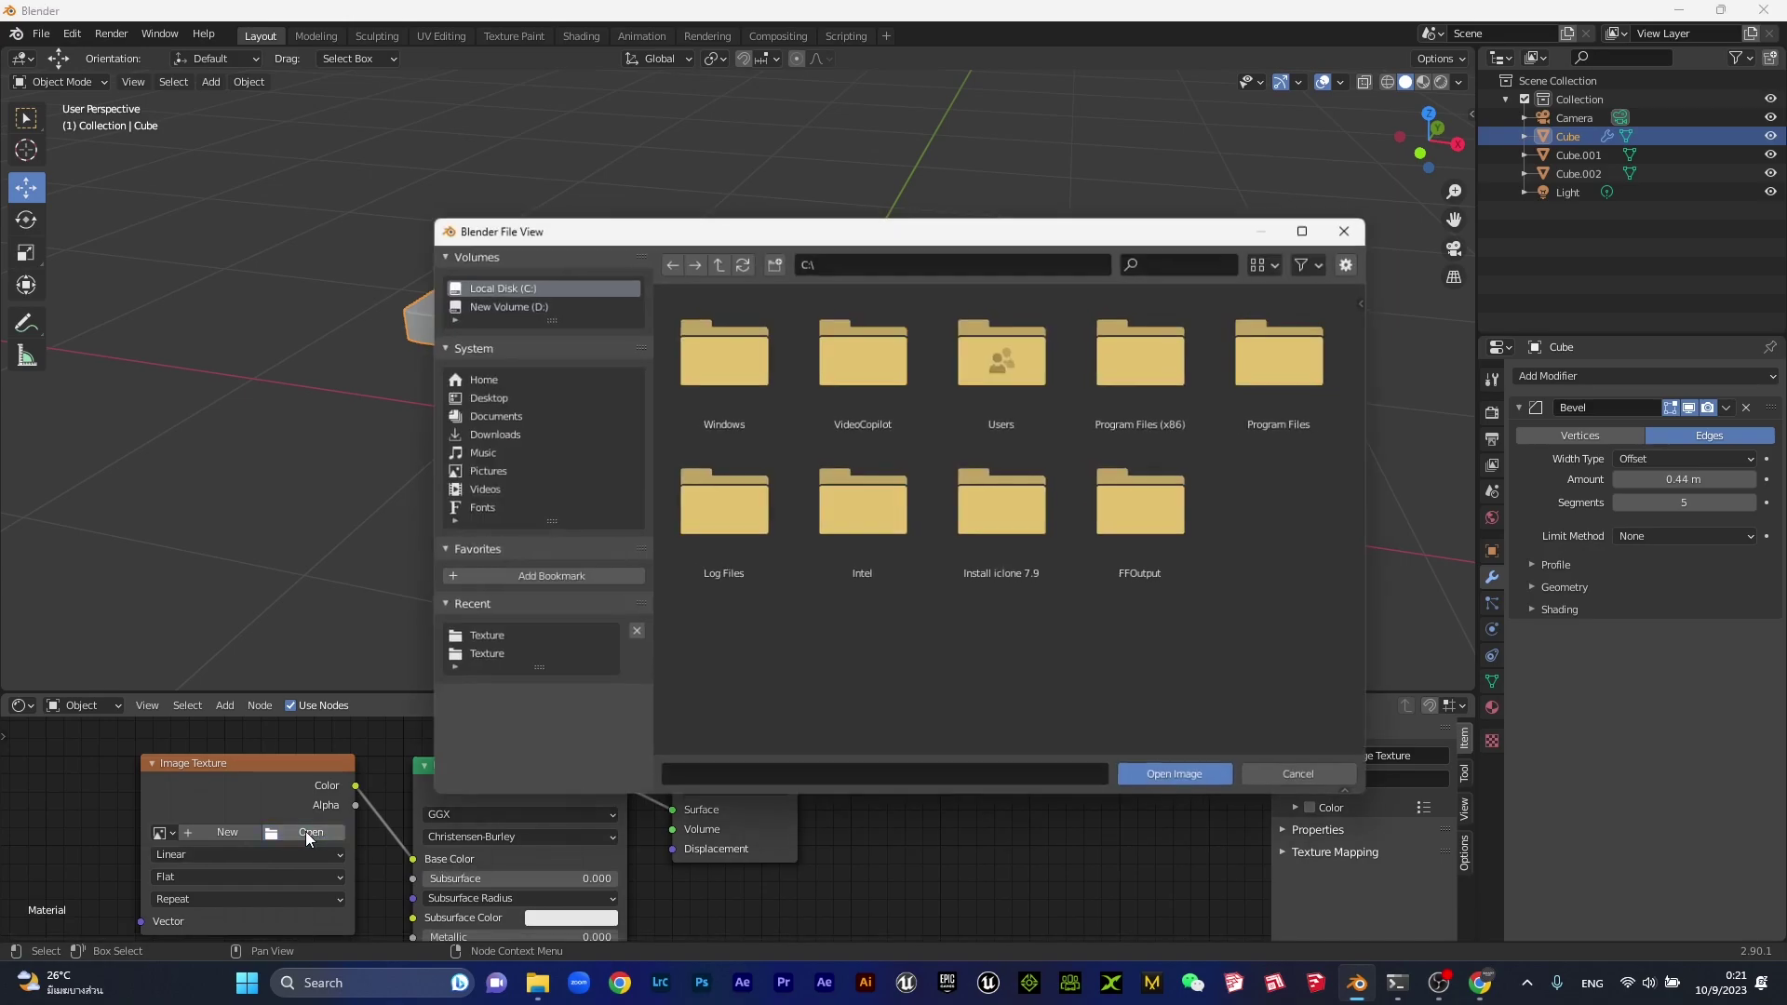
{"action": "left_click", "coordinate": [504, 395]}
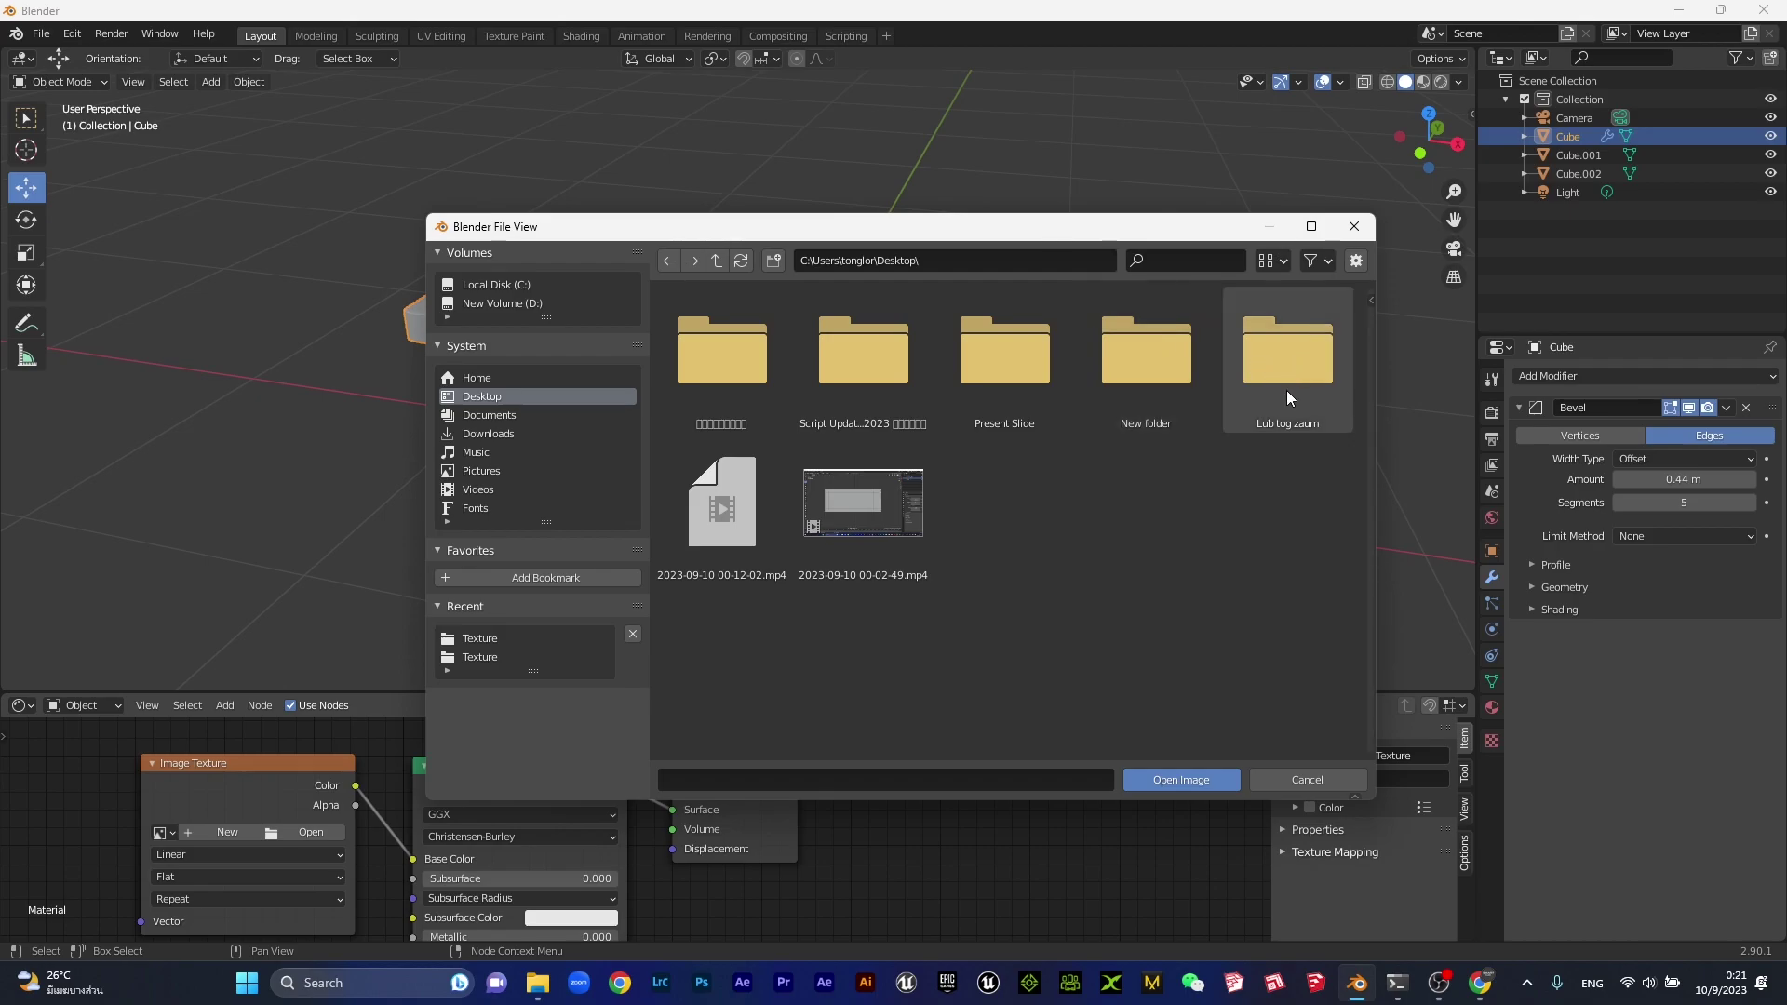
{"action": "double_click", "coordinate": [1307, 359]}
{"action": "double_click", "coordinate": [736, 367]}
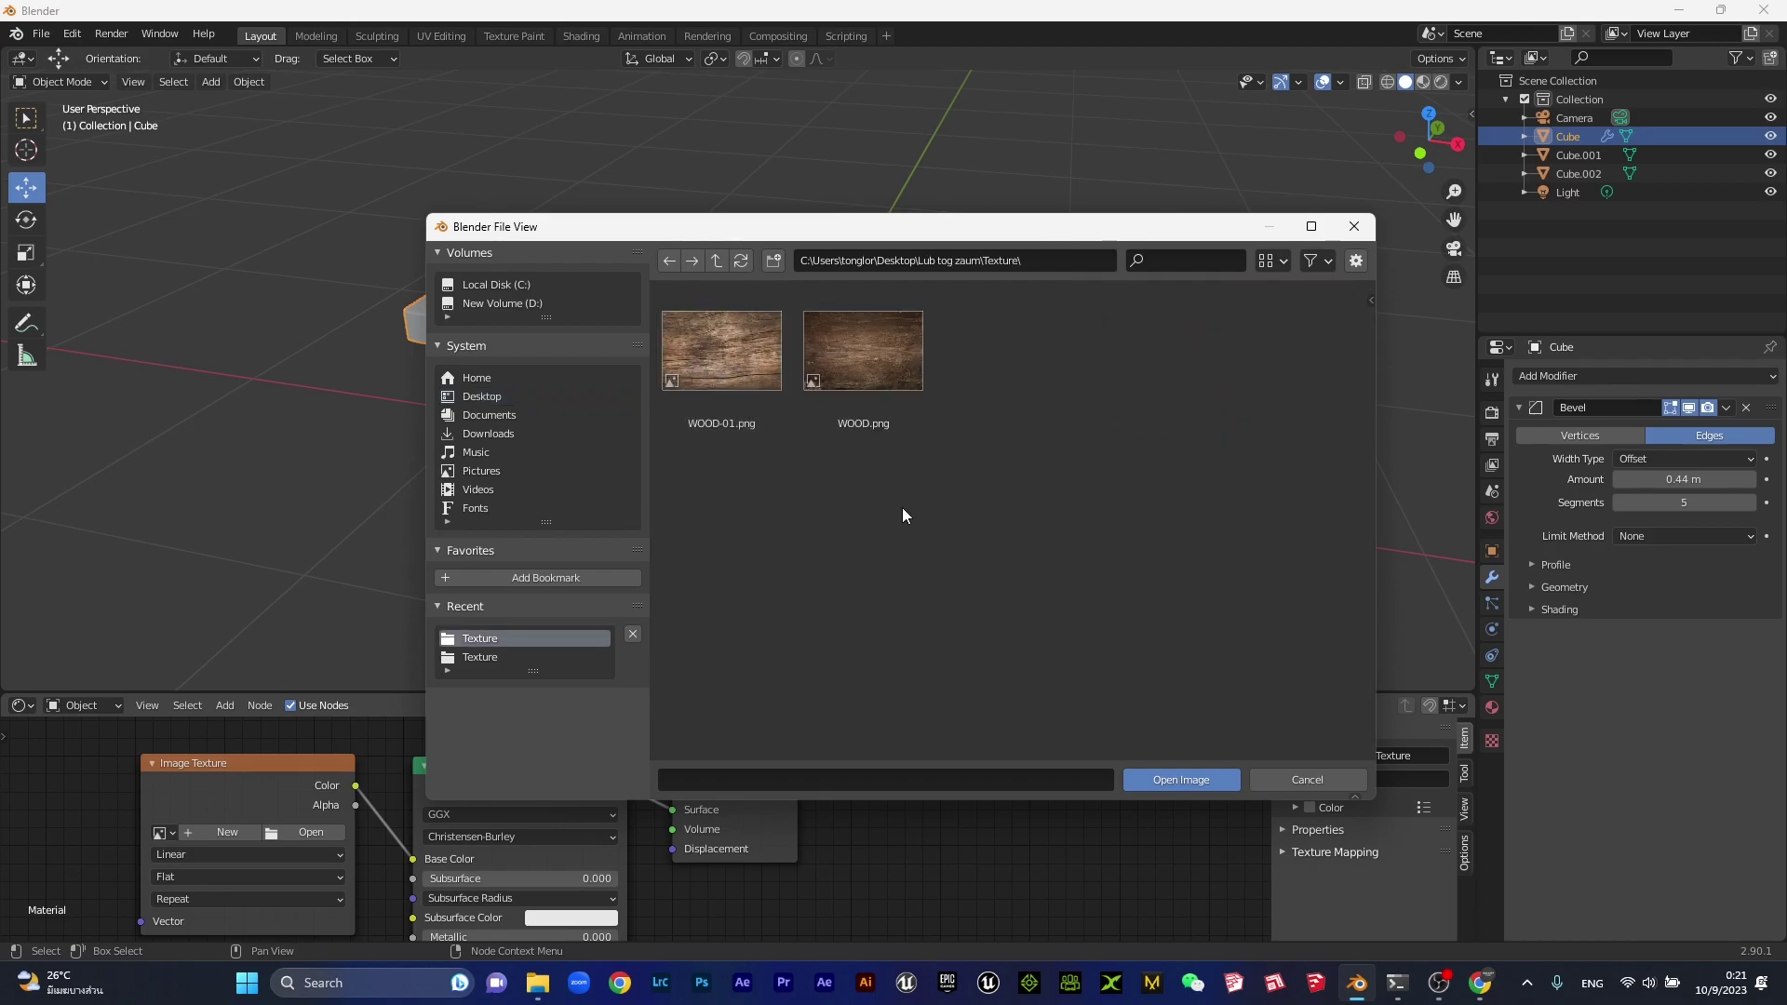
{"action": "left_click", "coordinate": [734, 358]}
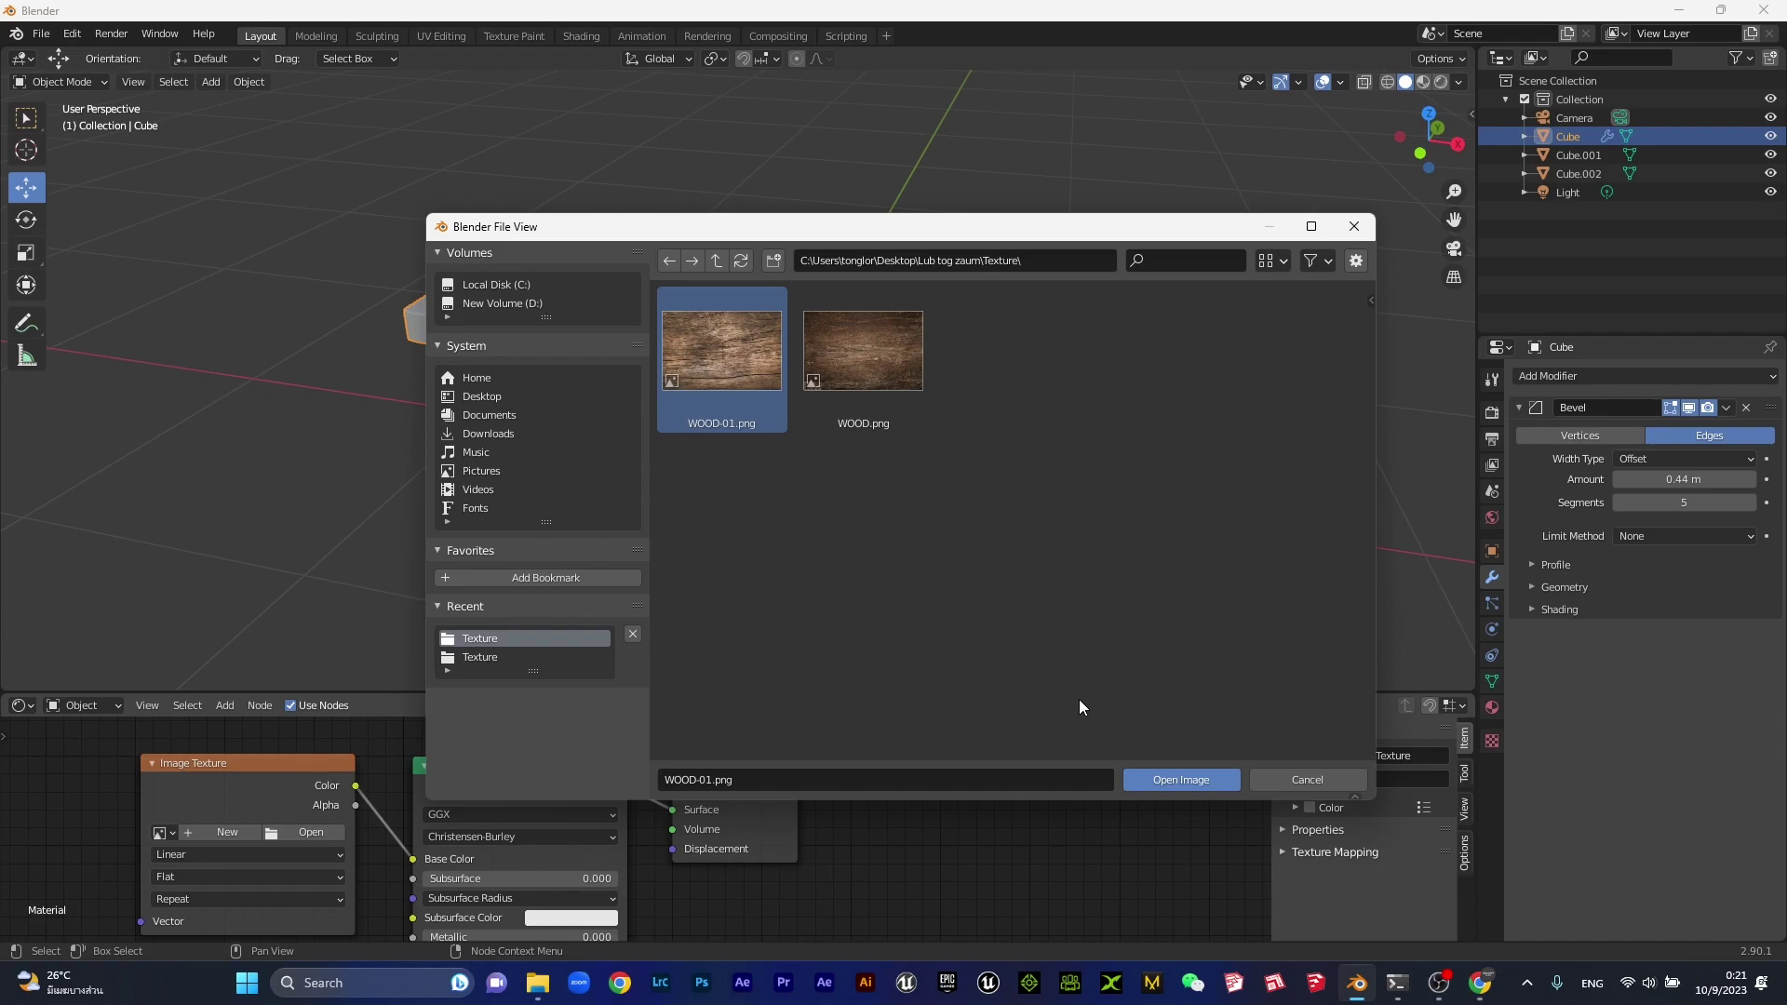
{"action": "left_click", "coordinate": [1182, 776]}
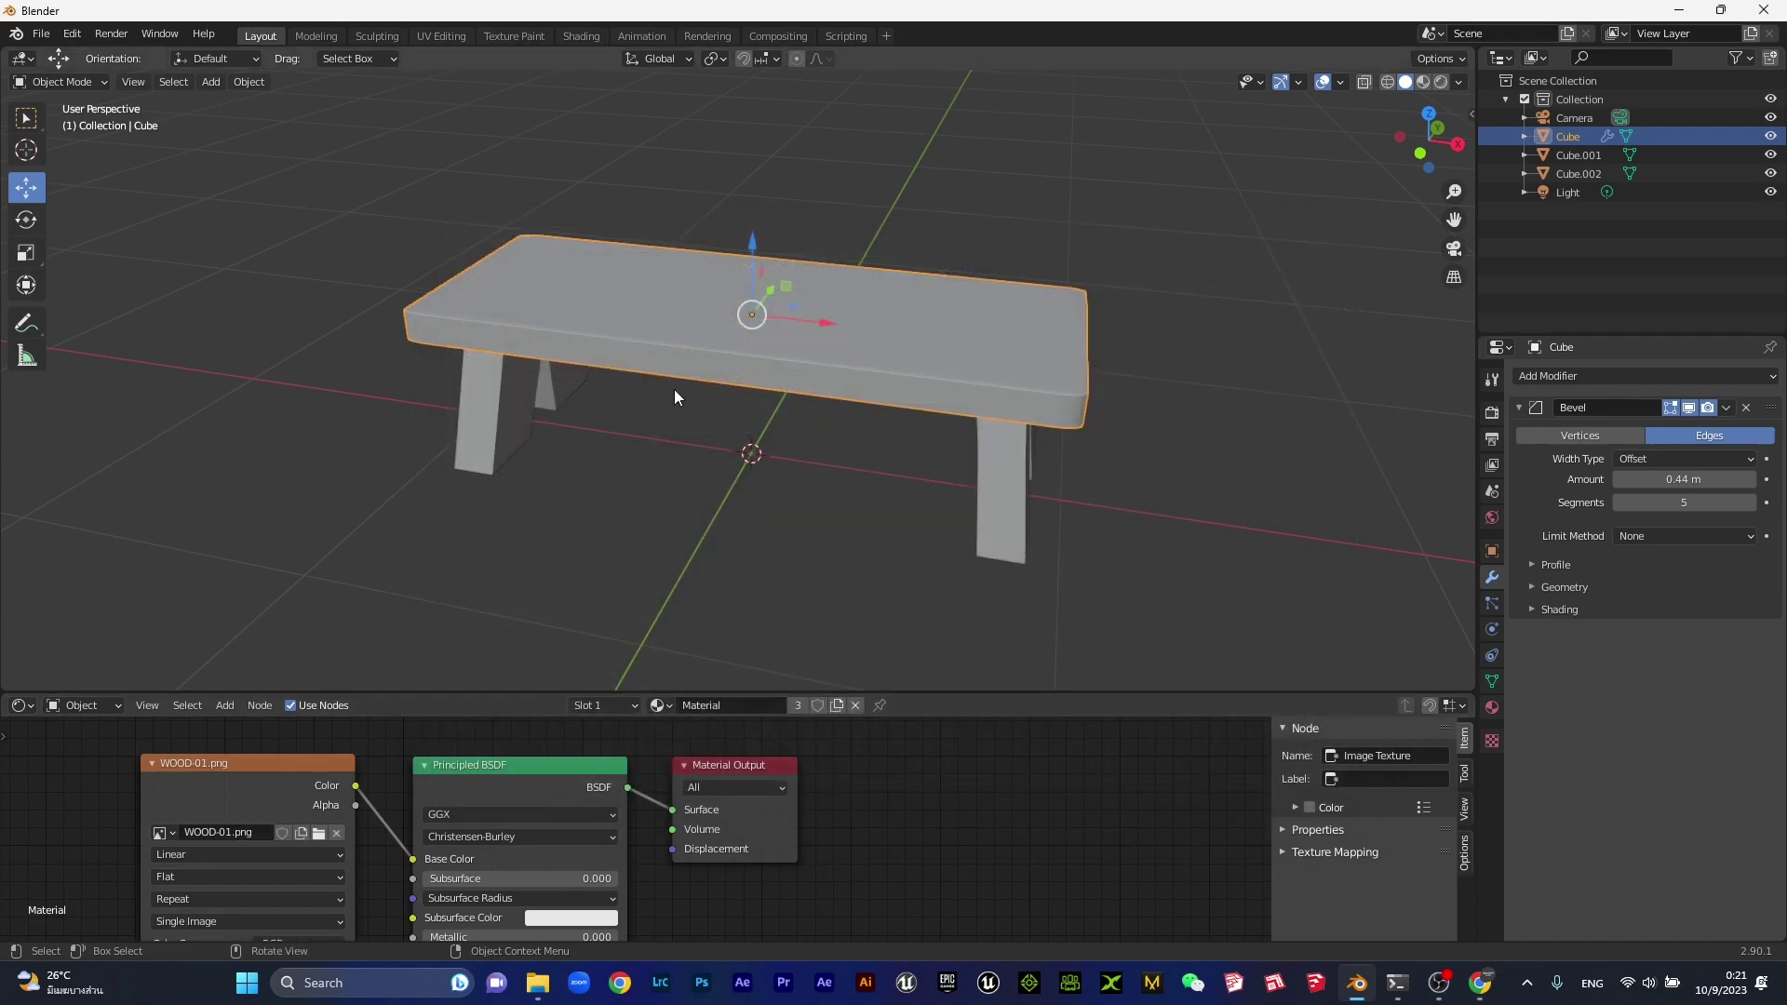
Switch the viewport to rendered shading and orbit around the textured bench.
{"action": "mouse_move", "coordinate": [991, 225]}
{"action": "middle_mouse_down"}
{"action": "mouse_move", "coordinate": [902, 235]}
{"action": "mouse_move", "coordinate": [1387, 145]}
{"action": "middle_mouse_up"}
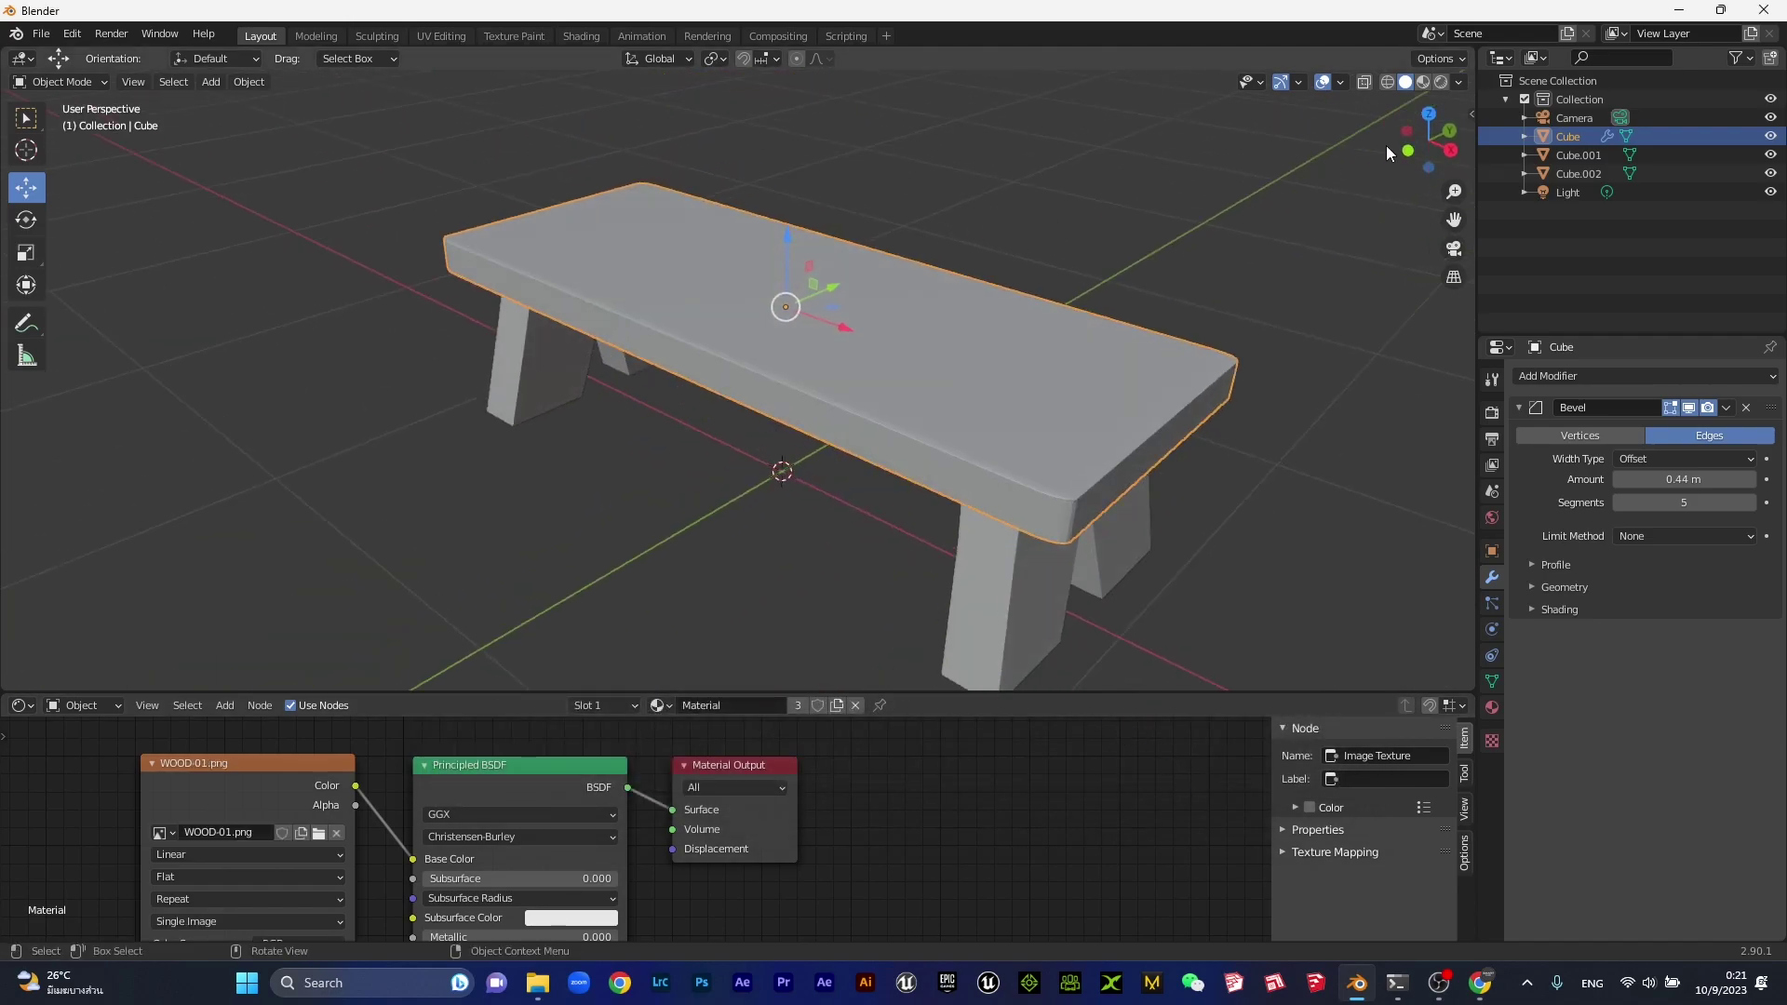
{"action": "left_click", "coordinate": [1441, 82]}
{"action": "left_click", "coordinate": [1081, 236]}
{"action": "mouse_move", "coordinate": [528, 381]}
{"action": "middle_mouse_down"}
{"action": "mouse_move", "coordinate": [759, 310]}
{"action": "mouse_move", "coordinate": [816, 389]}
{"action": "mouse_move", "coordinate": [599, 406]}
{"action": "middle_mouse_up"}
{"action": "left_click", "coordinate": [834, 300]}
{"action": "mouse_move", "coordinate": [834, 292]}
{"action": "middle_mouse_down"}
{"action": "mouse_move", "coordinate": [897, 364]}
{"action": "mouse_move", "coordinate": [899, 270]}
{"action": "mouse_move", "coordinate": [746, 281]}
{"action": "mouse_move", "coordinate": [877, 306]}
{"action": "mouse_move", "coordinate": [741, 303]}
{"action": "middle_mouse_up"}
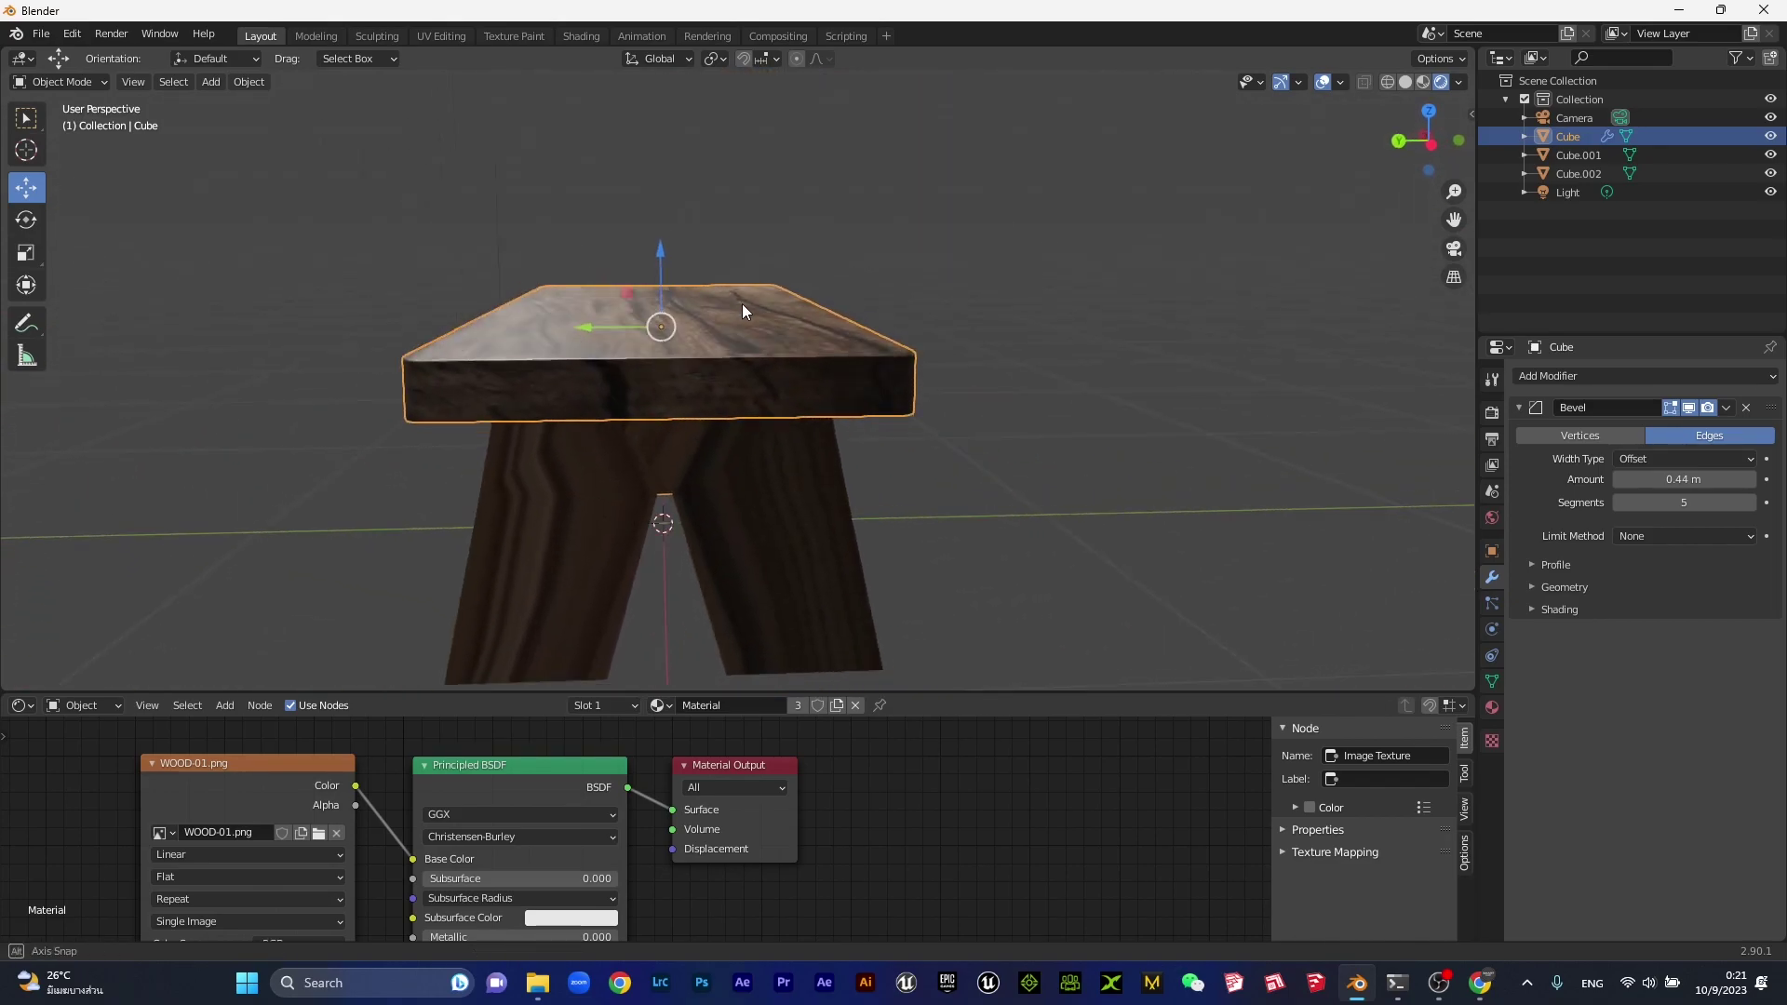
Orbit to a low front view and select the left leg, Cube.002.
{"action": "left_click", "coordinate": [1148, 326]}
{"action": "scroll", "coordinate": [831, 375], "scroll_direction": "down", "scroll_amount": 3}
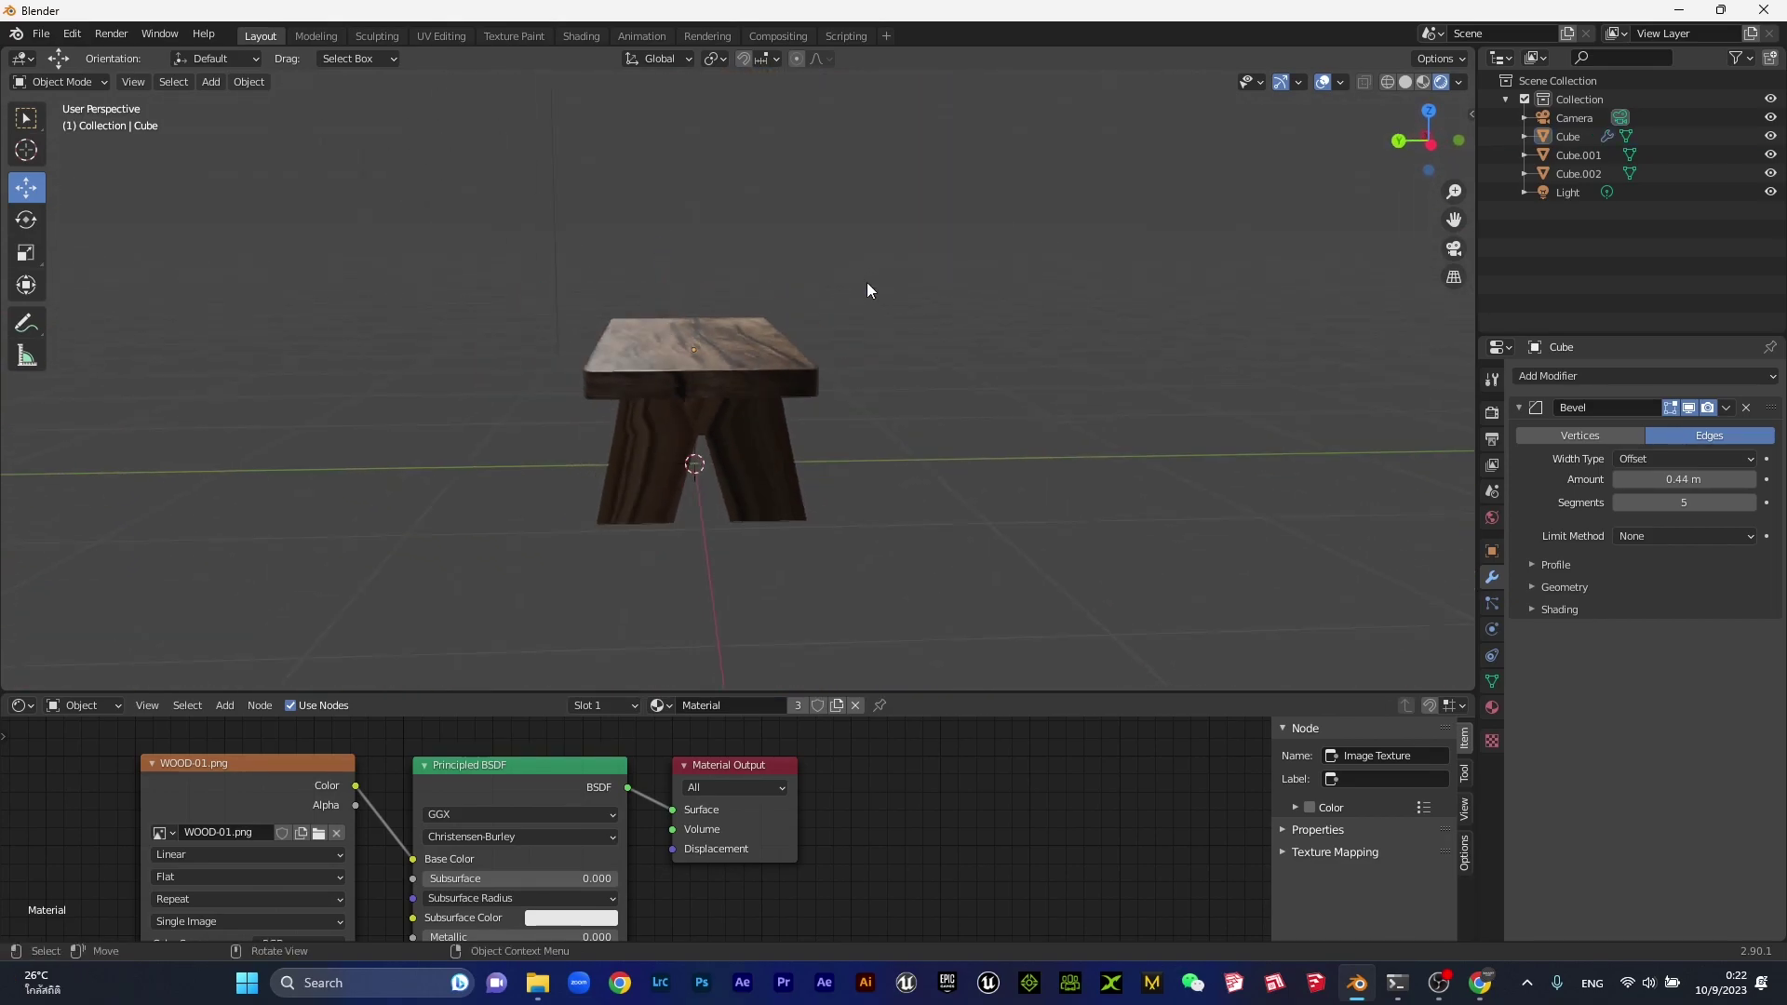
{"action": "mouse_move", "coordinate": [867, 282]}
{"action": "middle_mouse_down"}
{"action": "mouse_move", "coordinate": [829, 393]}
{"action": "mouse_move", "coordinate": [935, 409]}
{"action": "middle_mouse_up"}
{"action": "scroll", "coordinate": [836, 344], "scroll_direction": "up", "scroll_amount": 3}
{"action": "mouse_move", "coordinate": [834, 344]}
{"action": "middle_mouse_down"}
{"action": "mouse_move", "coordinate": [826, 307]}
{"action": "mouse_move", "coordinate": [901, 307]}
{"action": "mouse_move", "coordinate": [723, 355]}
{"action": "mouse_move", "coordinate": [851, 355]}
{"action": "middle_mouse_up"}
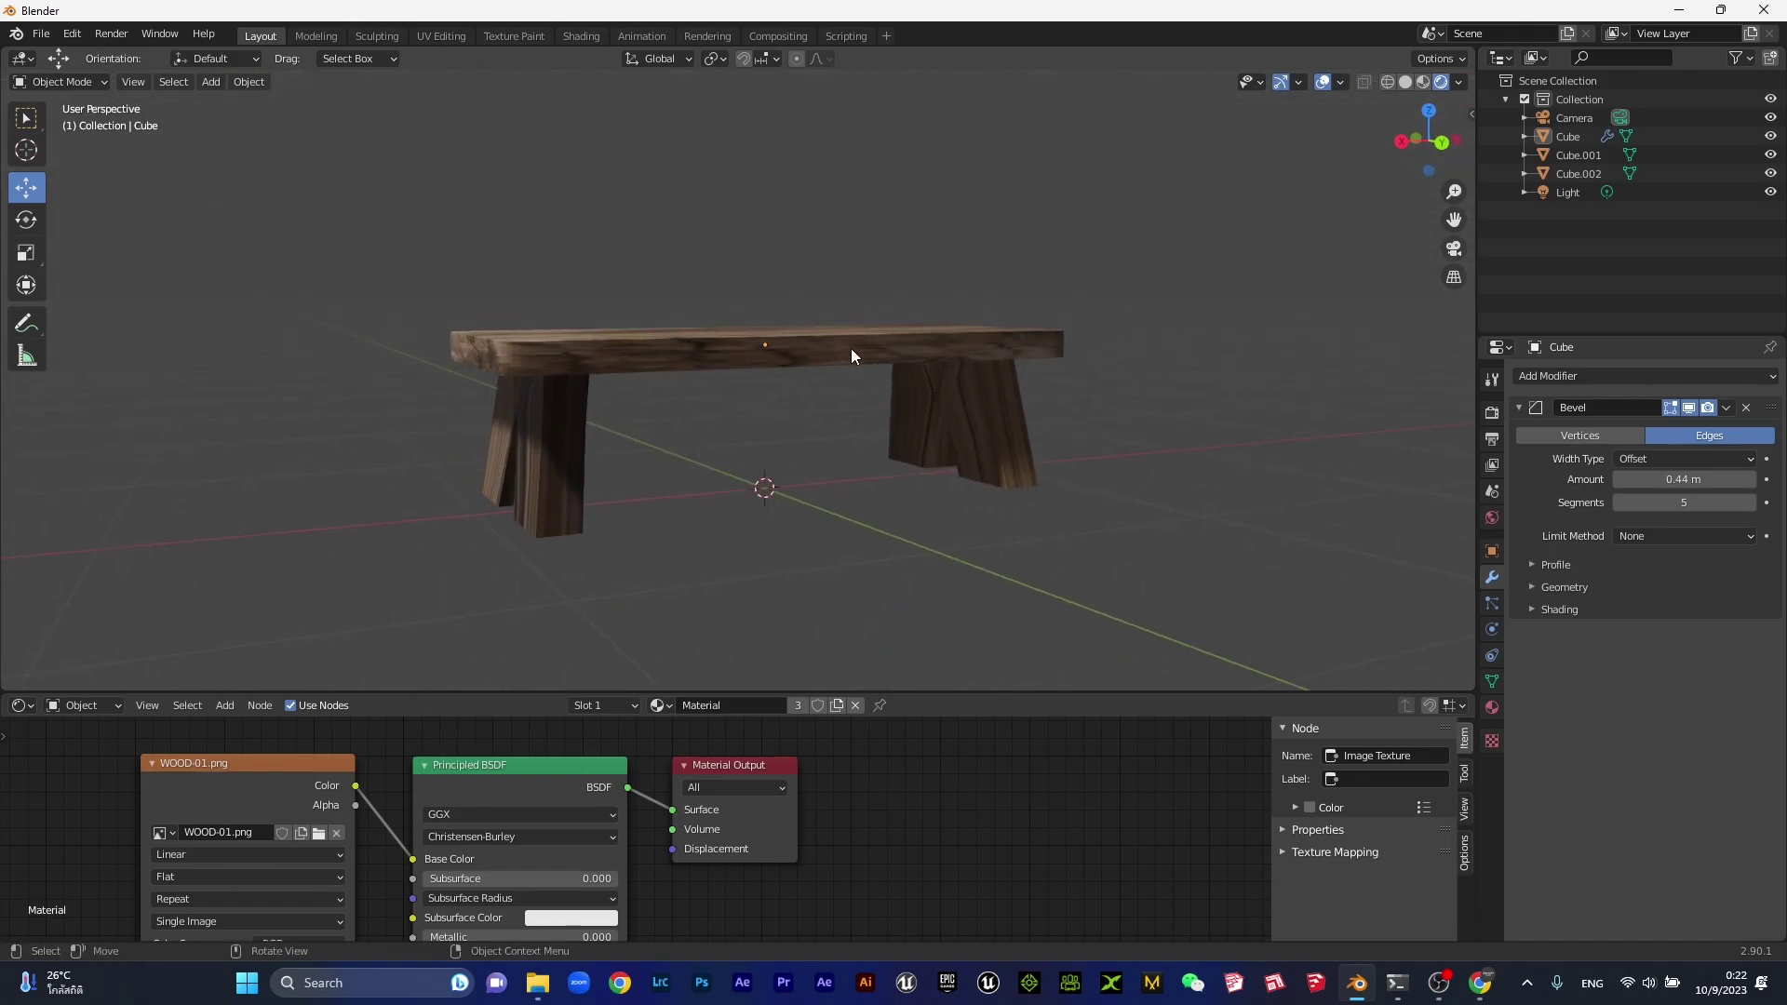
{"action": "left_click", "coordinate": [549, 446]}
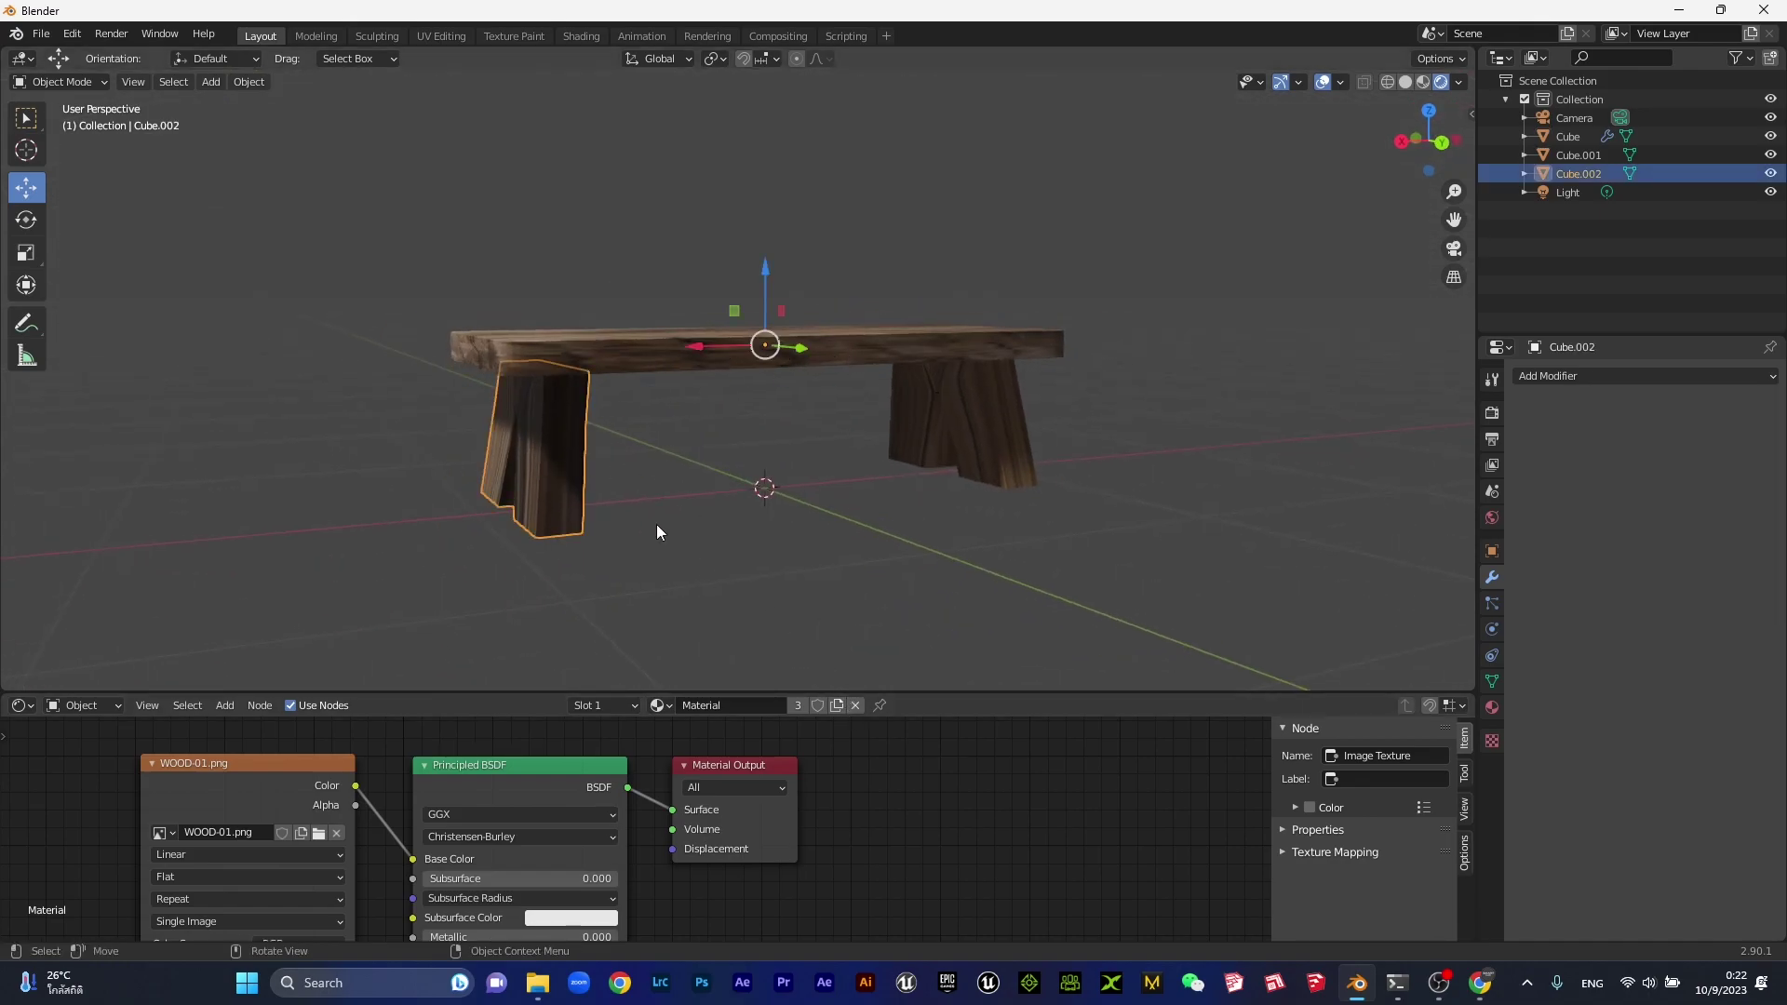
Unlink the wood material from both legs, Cube.002 and Cube.001.
{"action": "left_click", "coordinate": [862, 707]}
{"action": "left_click", "coordinate": [1019, 454]}
{"action": "left_click", "coordinate": [862, 706]}
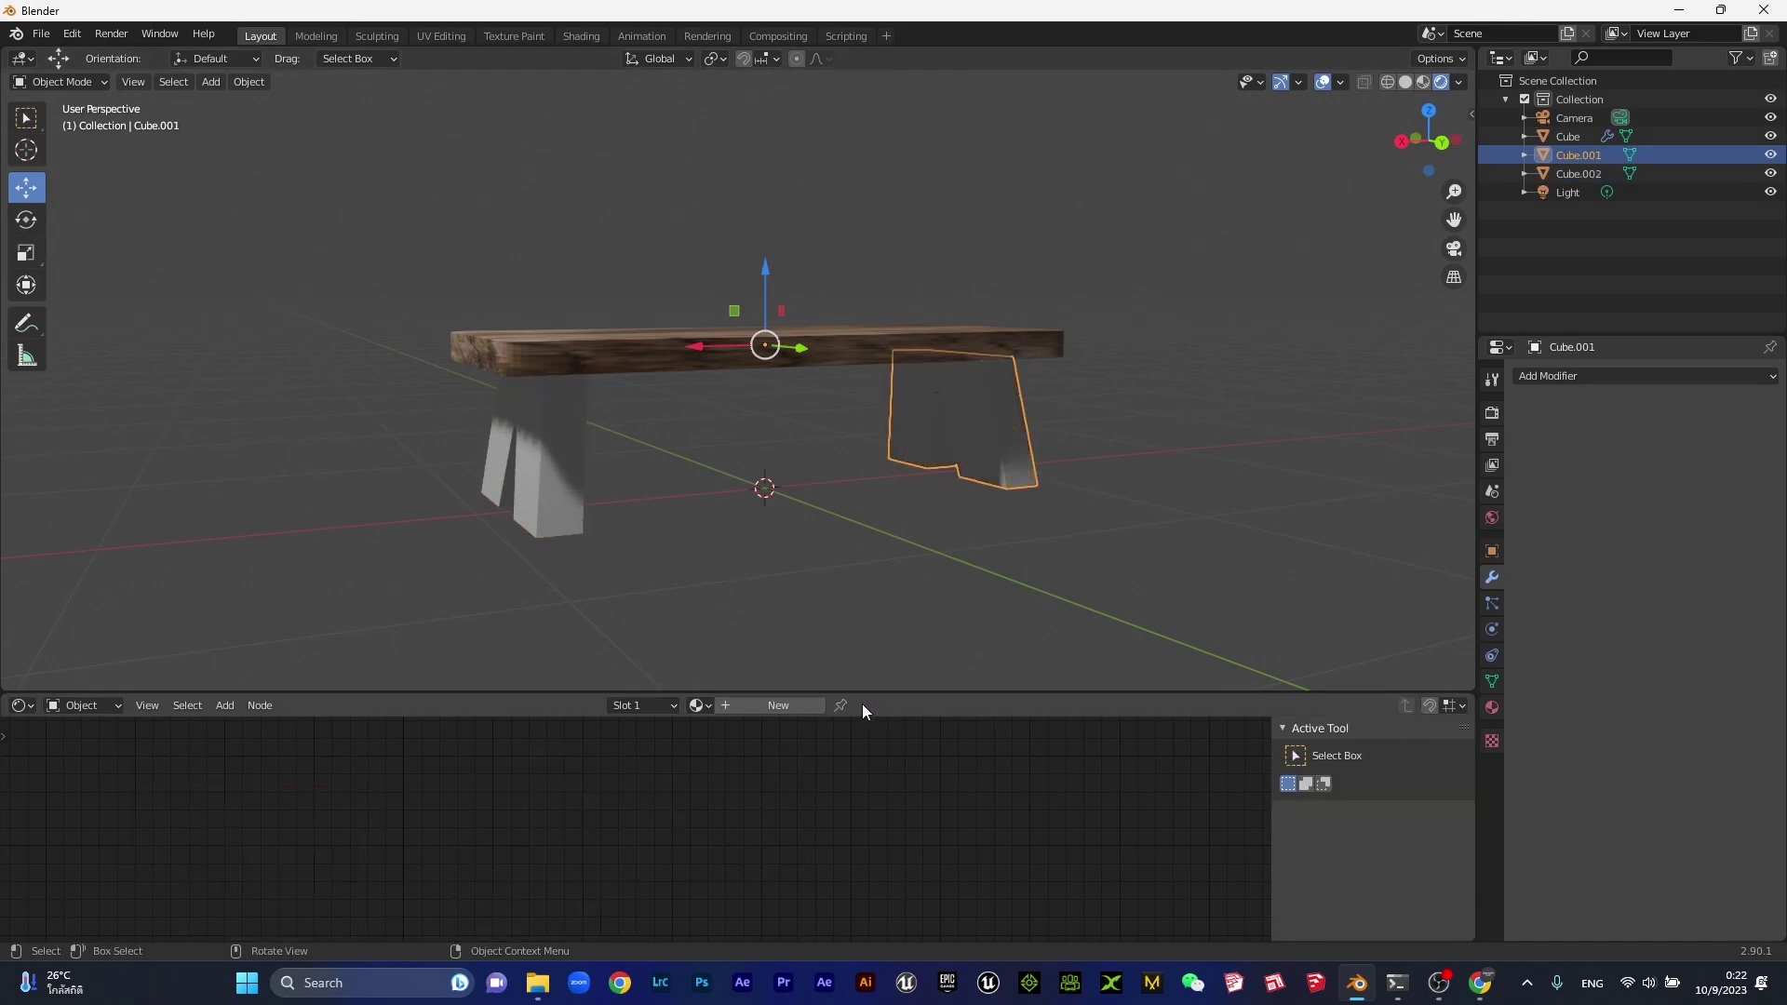
{"action": "left_click", "coordinate": [1141, 424]}
{"action": "scroll", "coordinate": [707, 367], "scroll_direction": "down", "scroll_amount": 3}
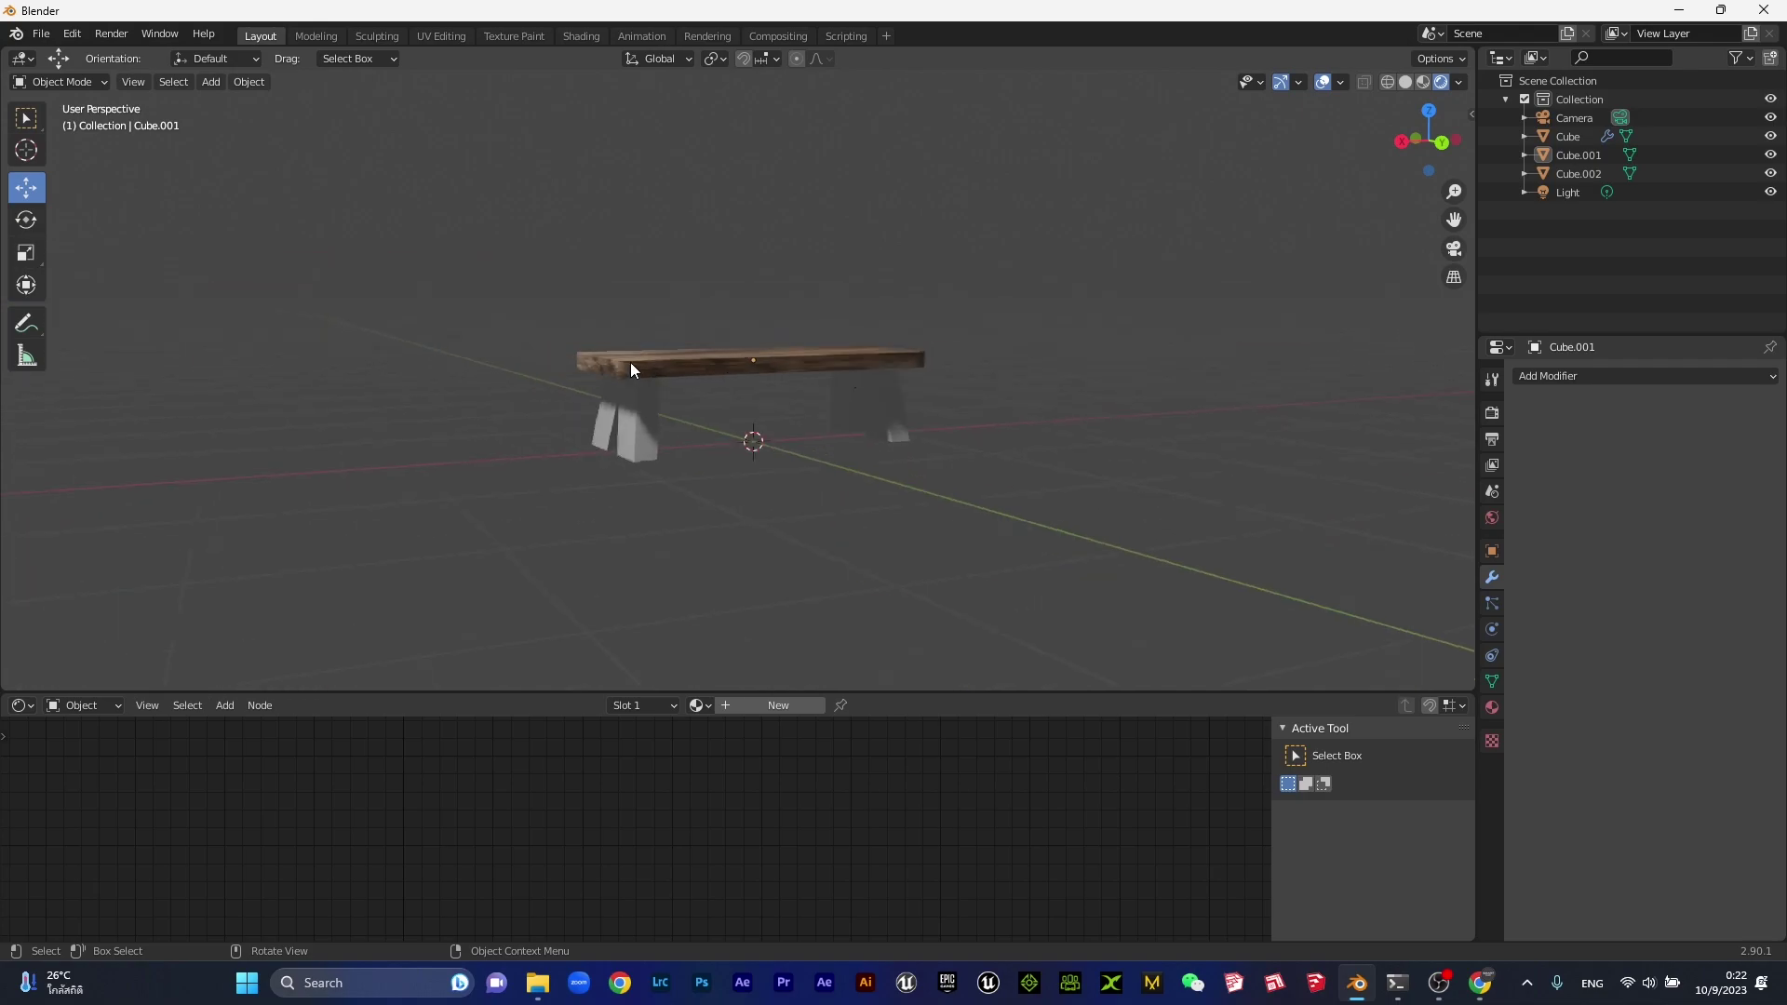
{"action": "middle_click_drag", "start_coordinate": [583, 395], "coordinate": [929, 409]}
{"action": "scroll", "coordinate": [935, 400], "scroll_direction": "up", "scroll_amount": 3}
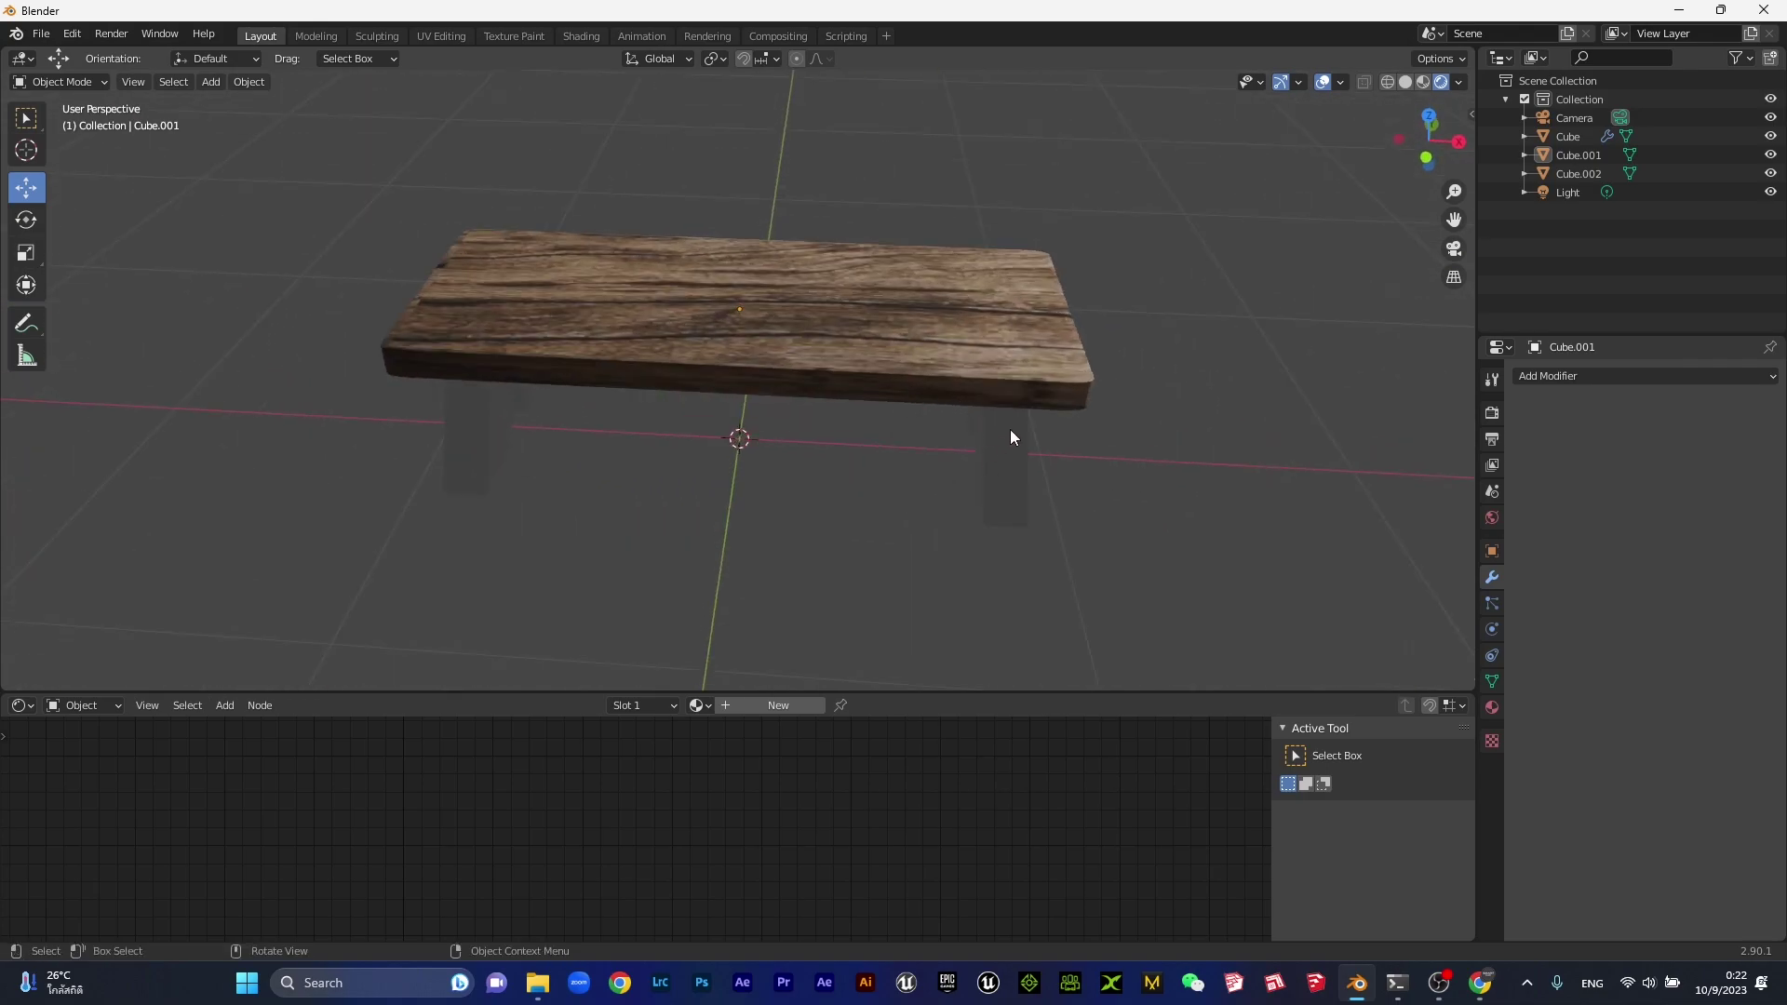
Select the Cube.002 leg and create a new material for it.
{"action": "left_click", "coordinate": [1006, 463]}
{"action": "mouse_move", "coordinate": [838, 306]}
{"action": "middle_mouse_down"}
{"action": "mouse_move", "coordinate": [913, 316]}
{"action": "mouse_move", "coordinate": [1039, 287]}
{"action": "middle_mouse_up"}
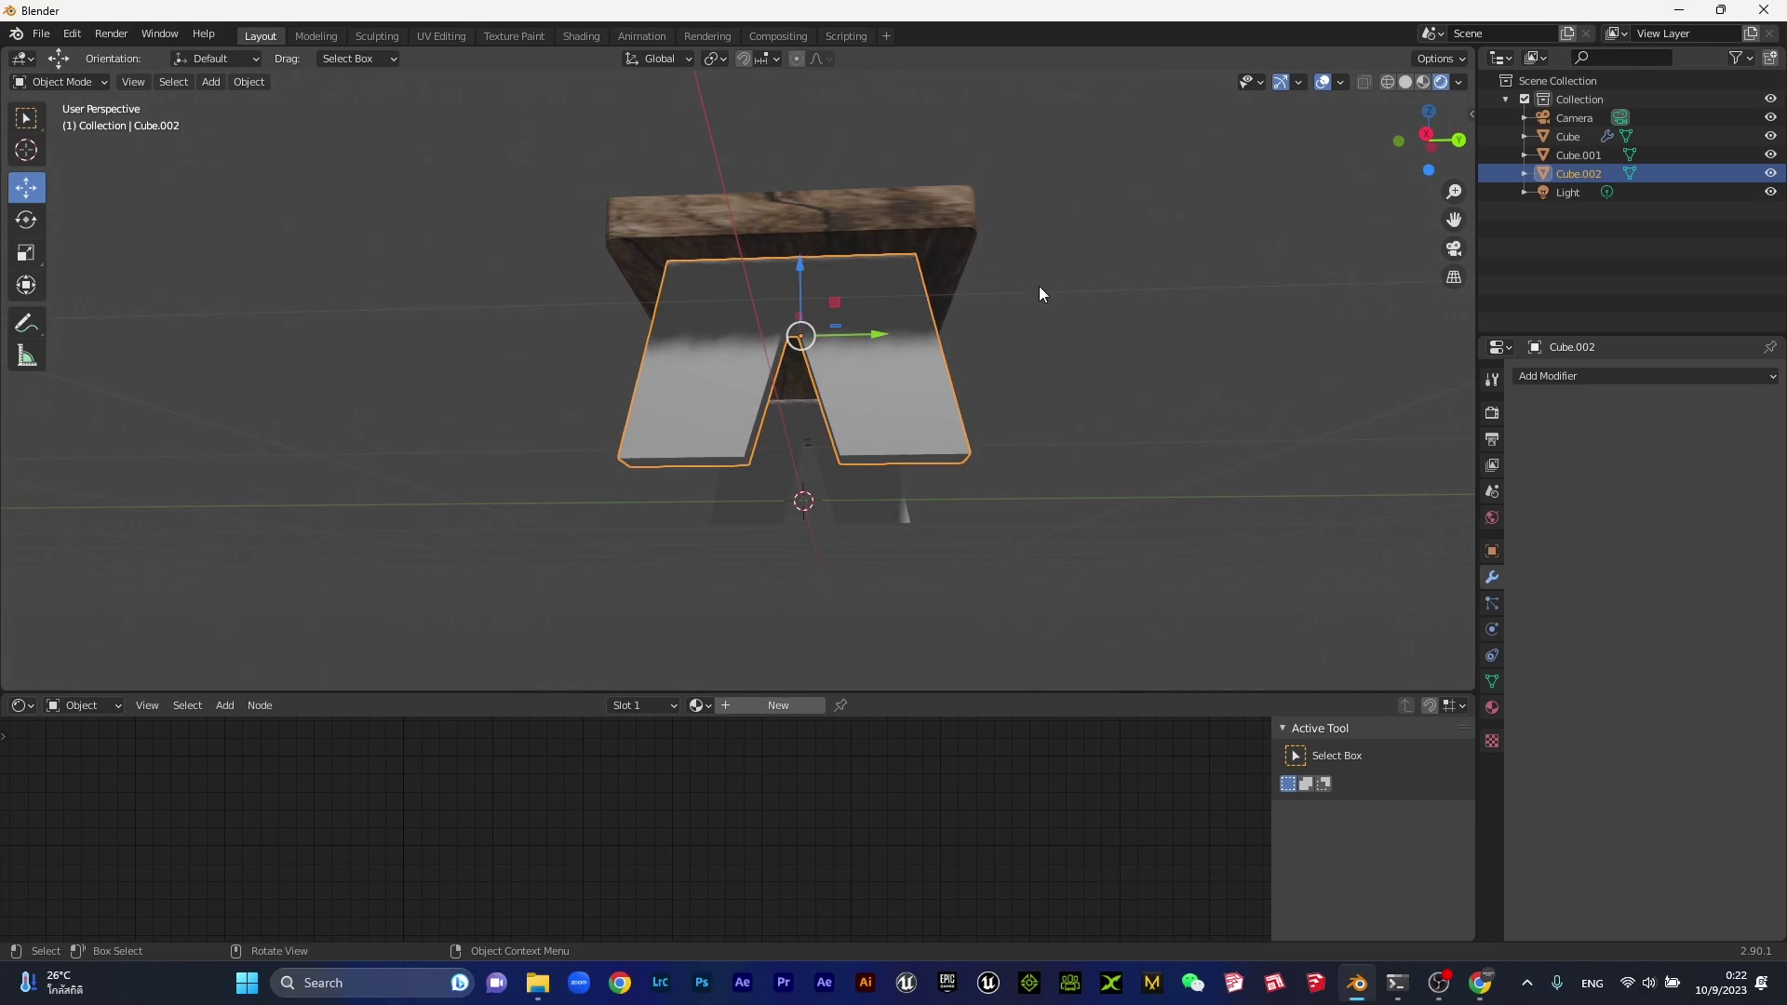
{"action": "left_click", "coordinate": [785, 706]}
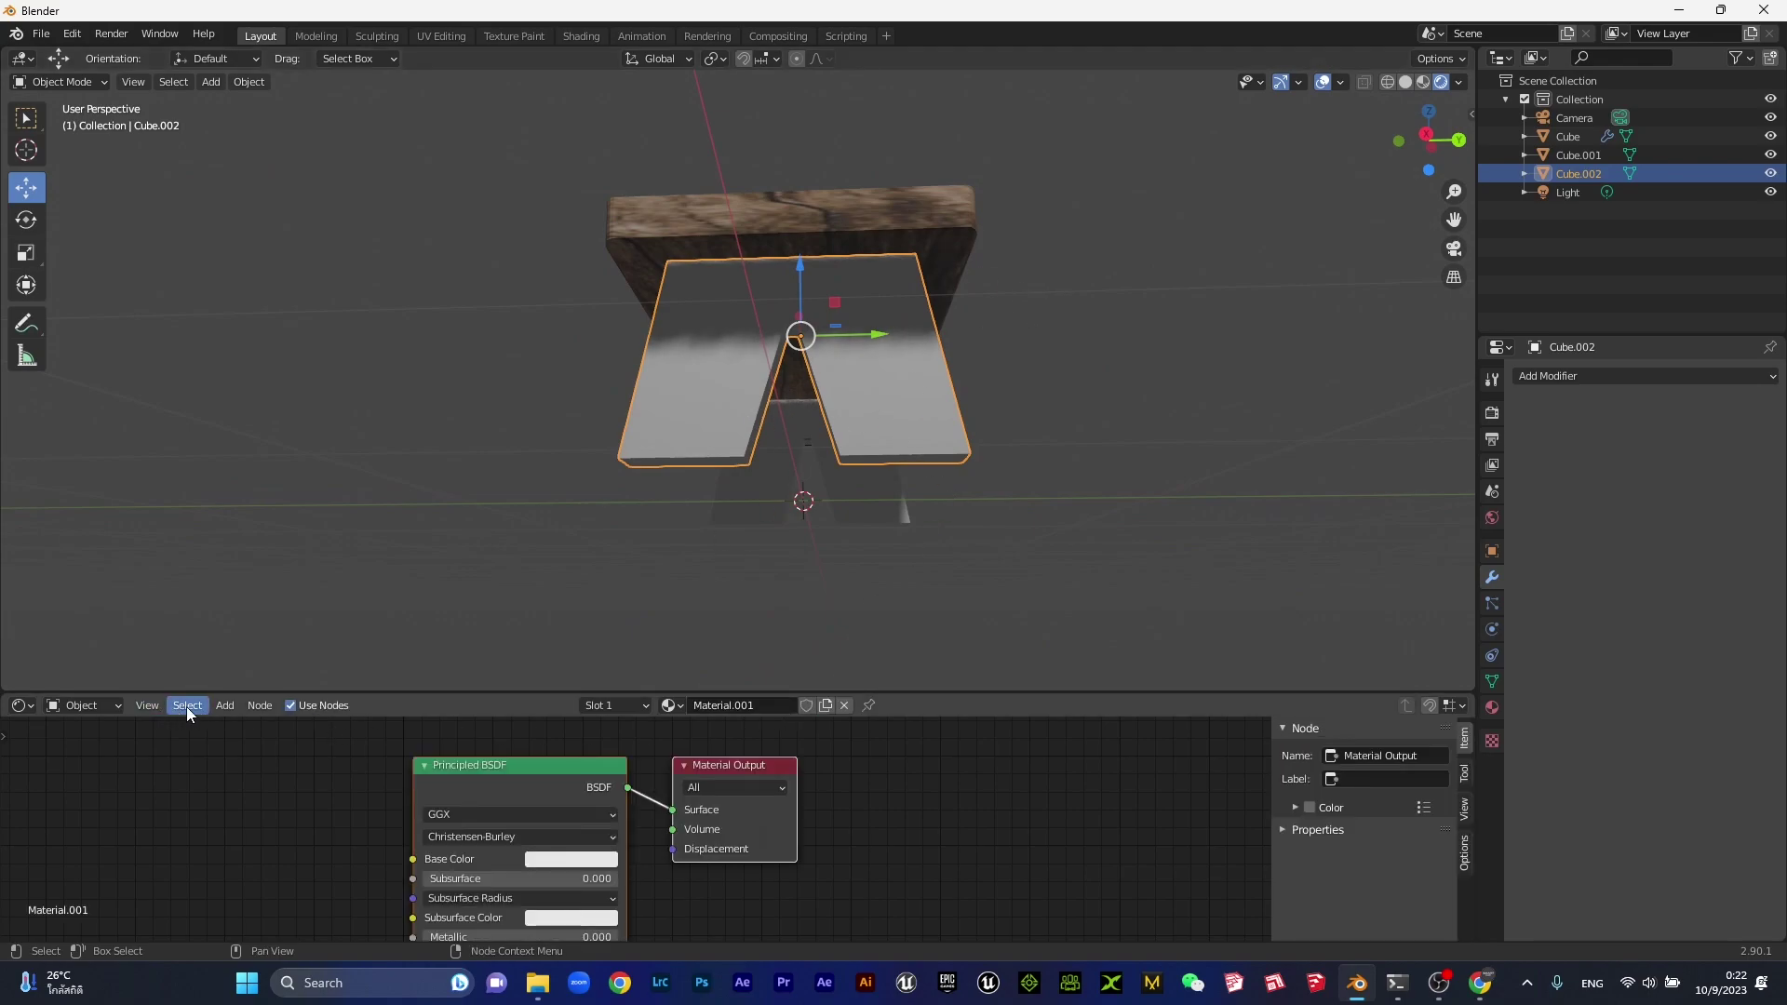
Add an Image Texture node, wire its Color to Base Color, and start loading an image.
{"action": "left_click", "coordinate": [220, 706]}
{"action": "left_click", "coordinate": [246, 735]}
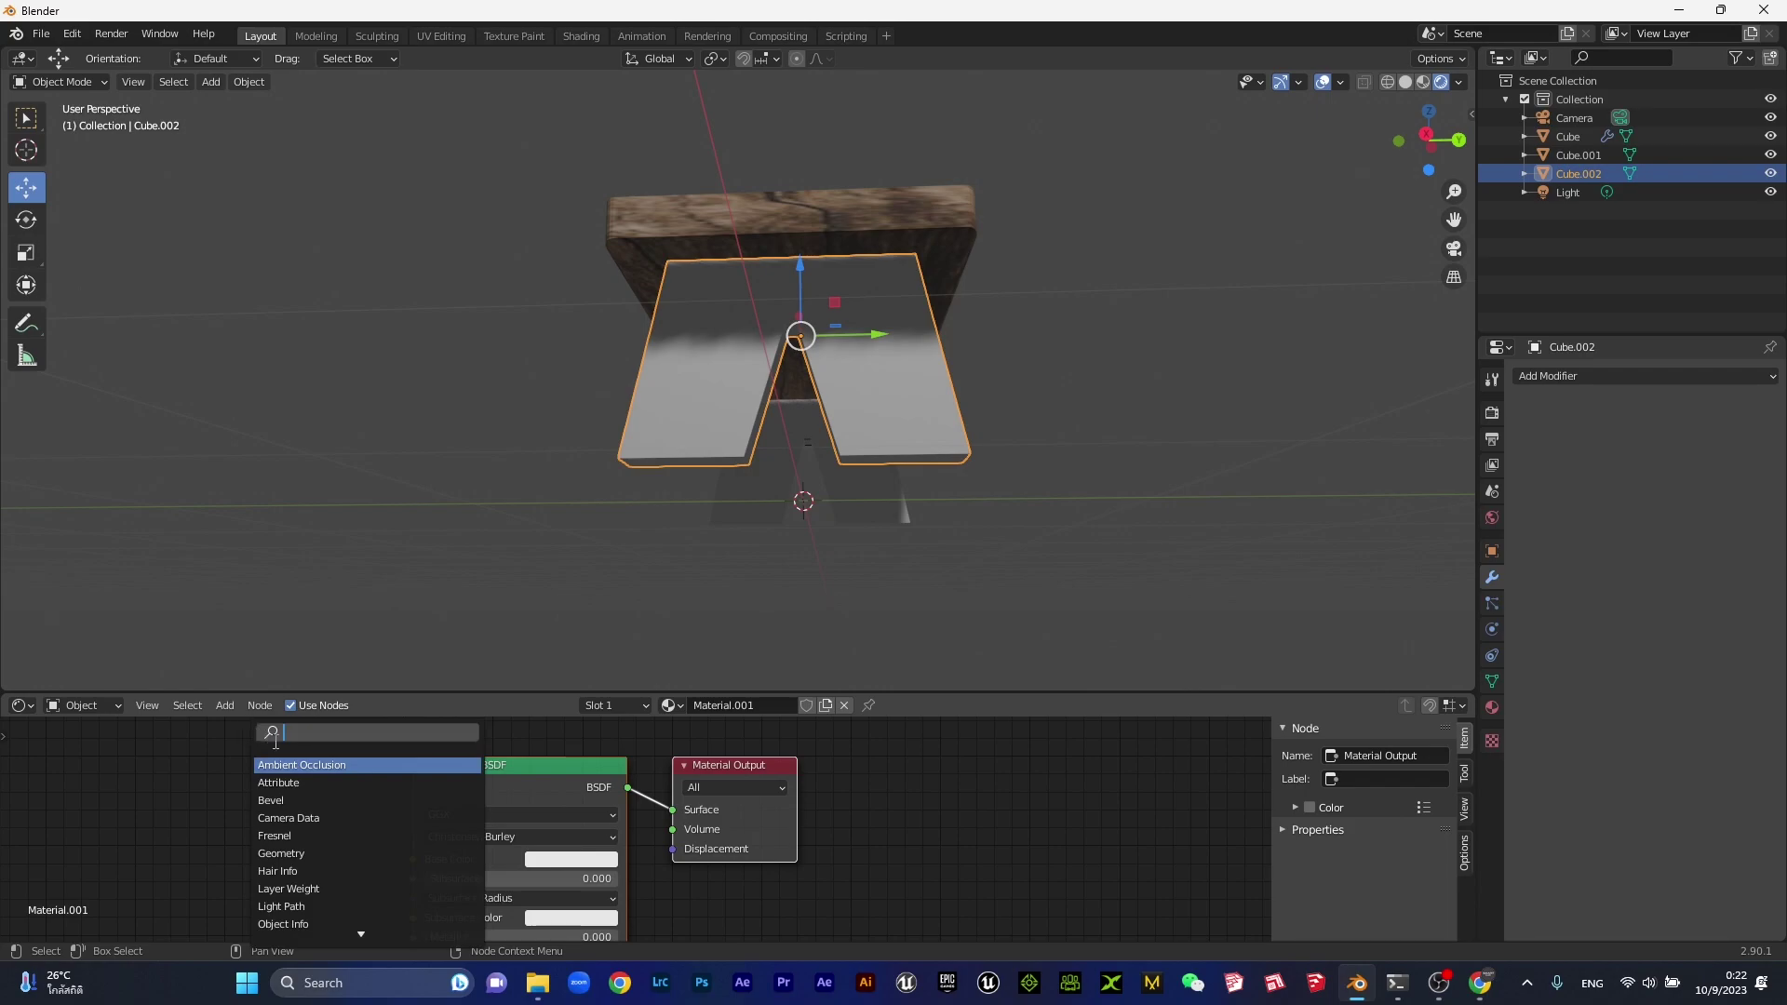
{"action": "type", "text": "im"}
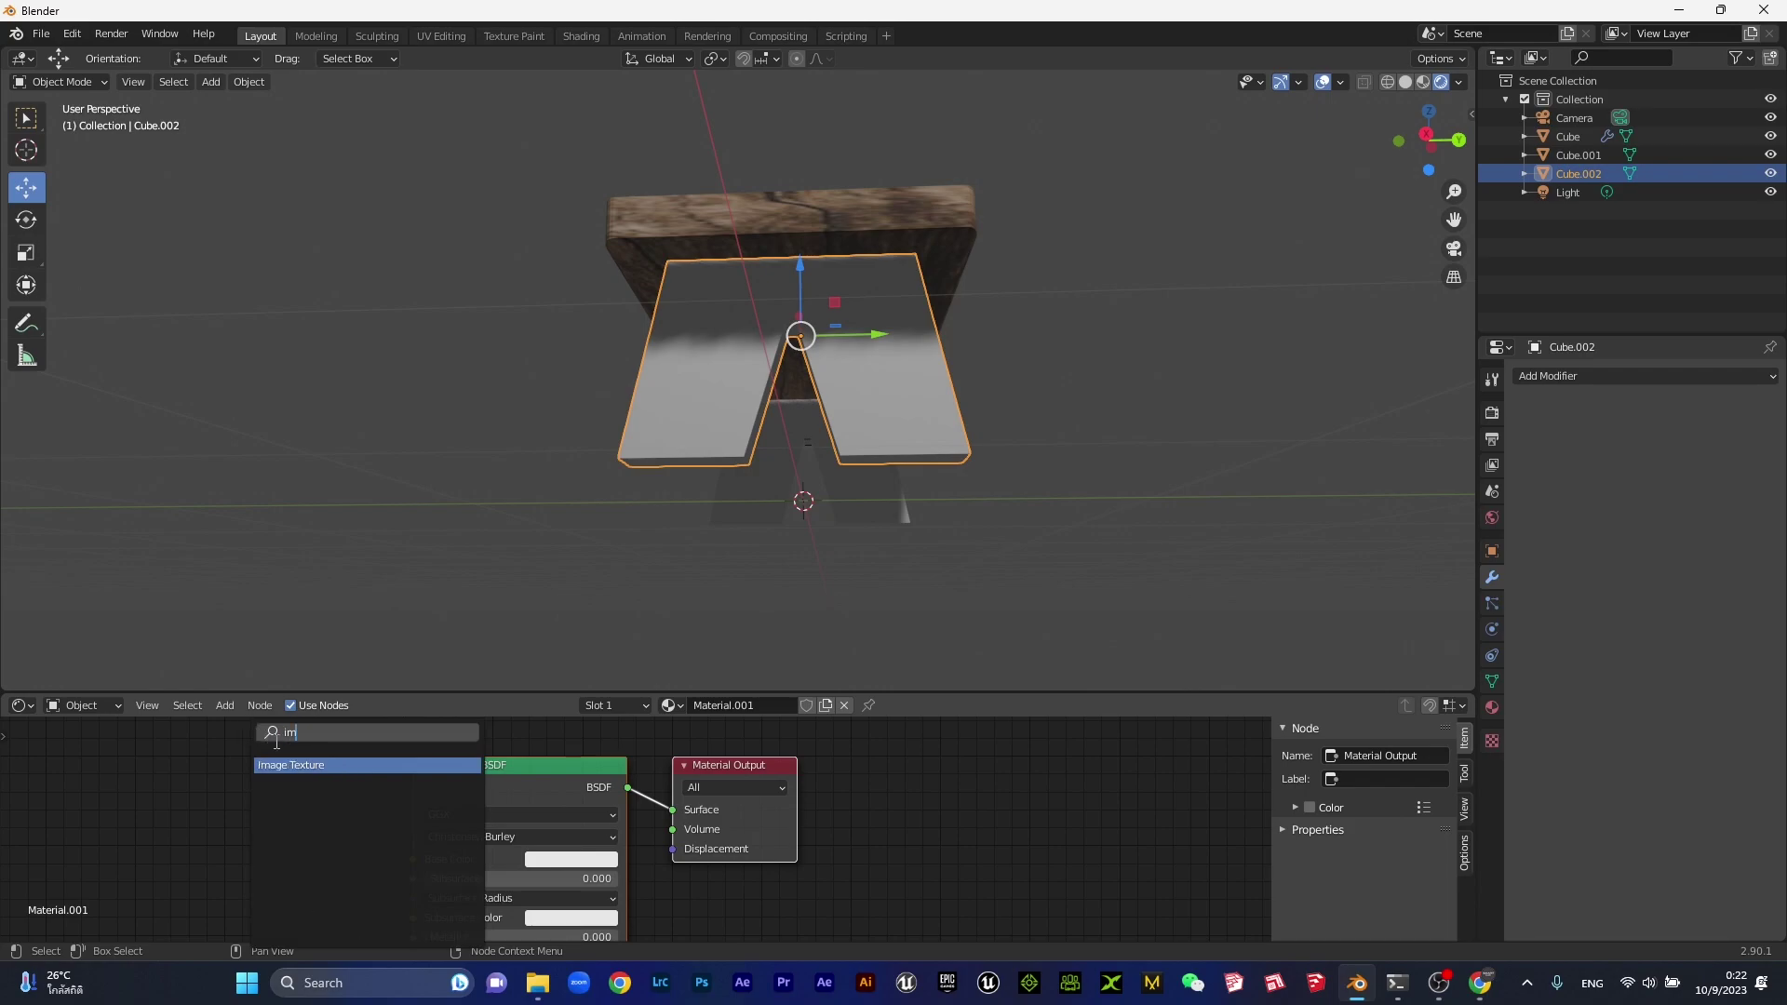
{"action": "left_click", "coordinate": [326, 766]}
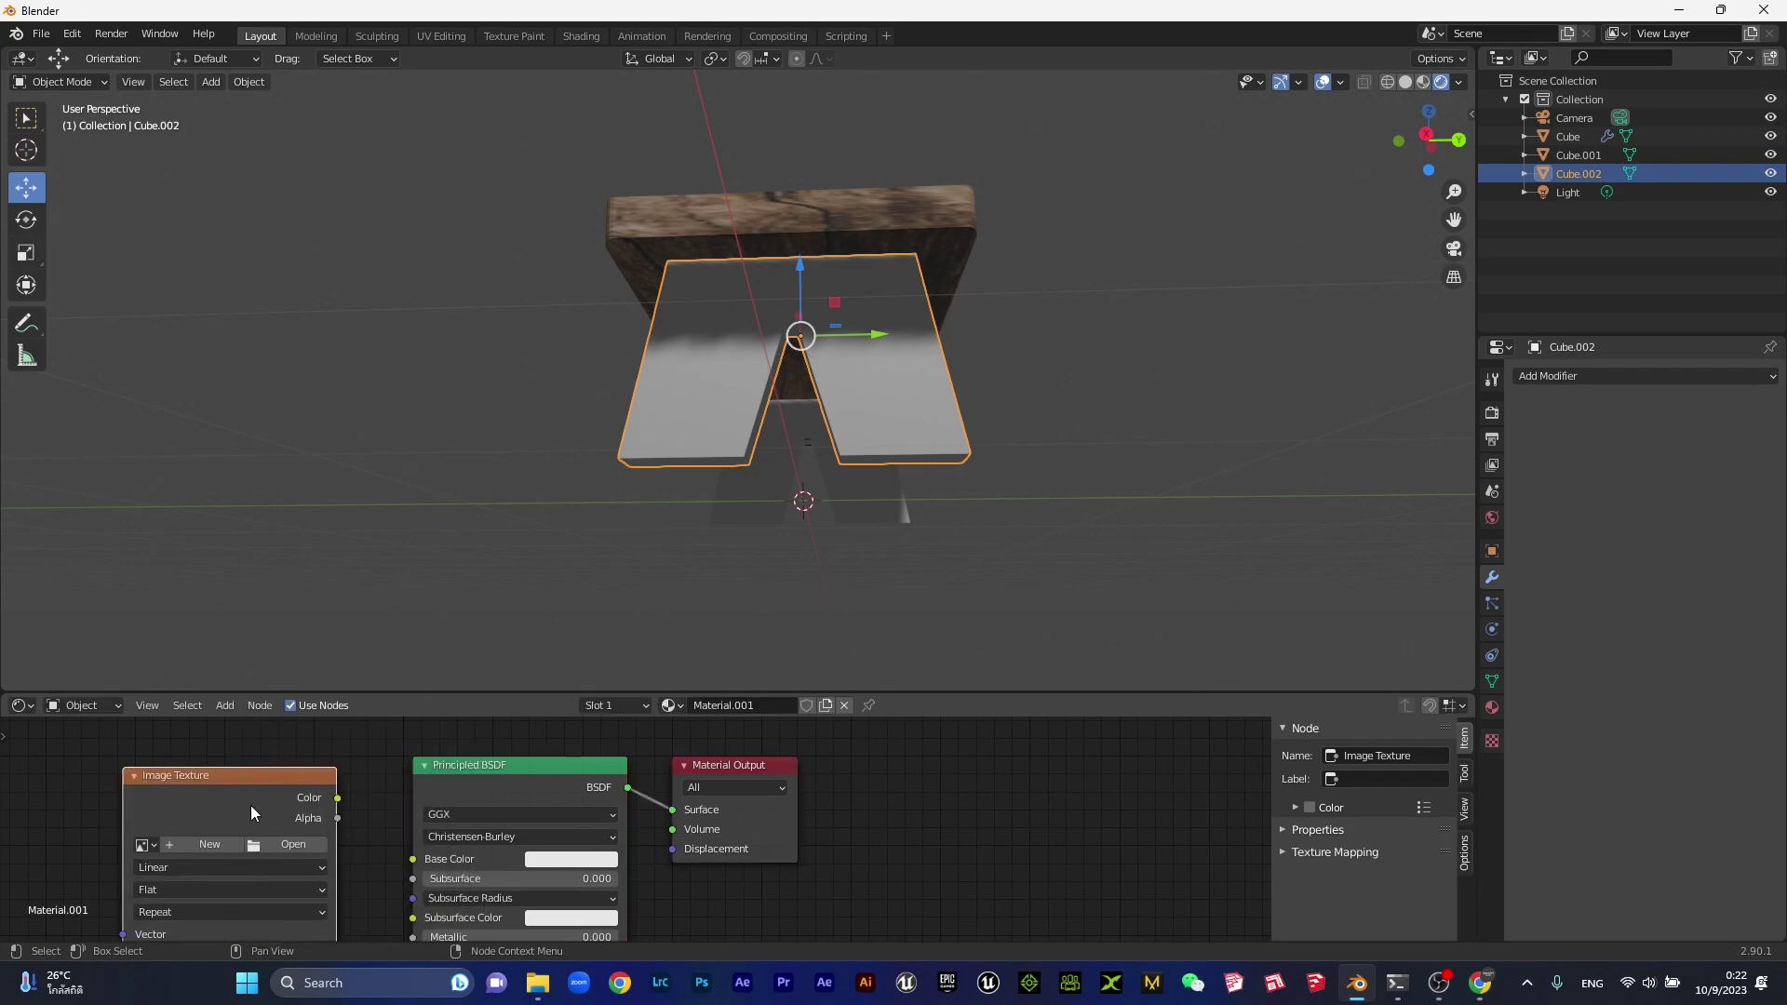
{"action": "left_click_drag", "start_coordinate": [332, 799], "coordinate": [415, 858]}
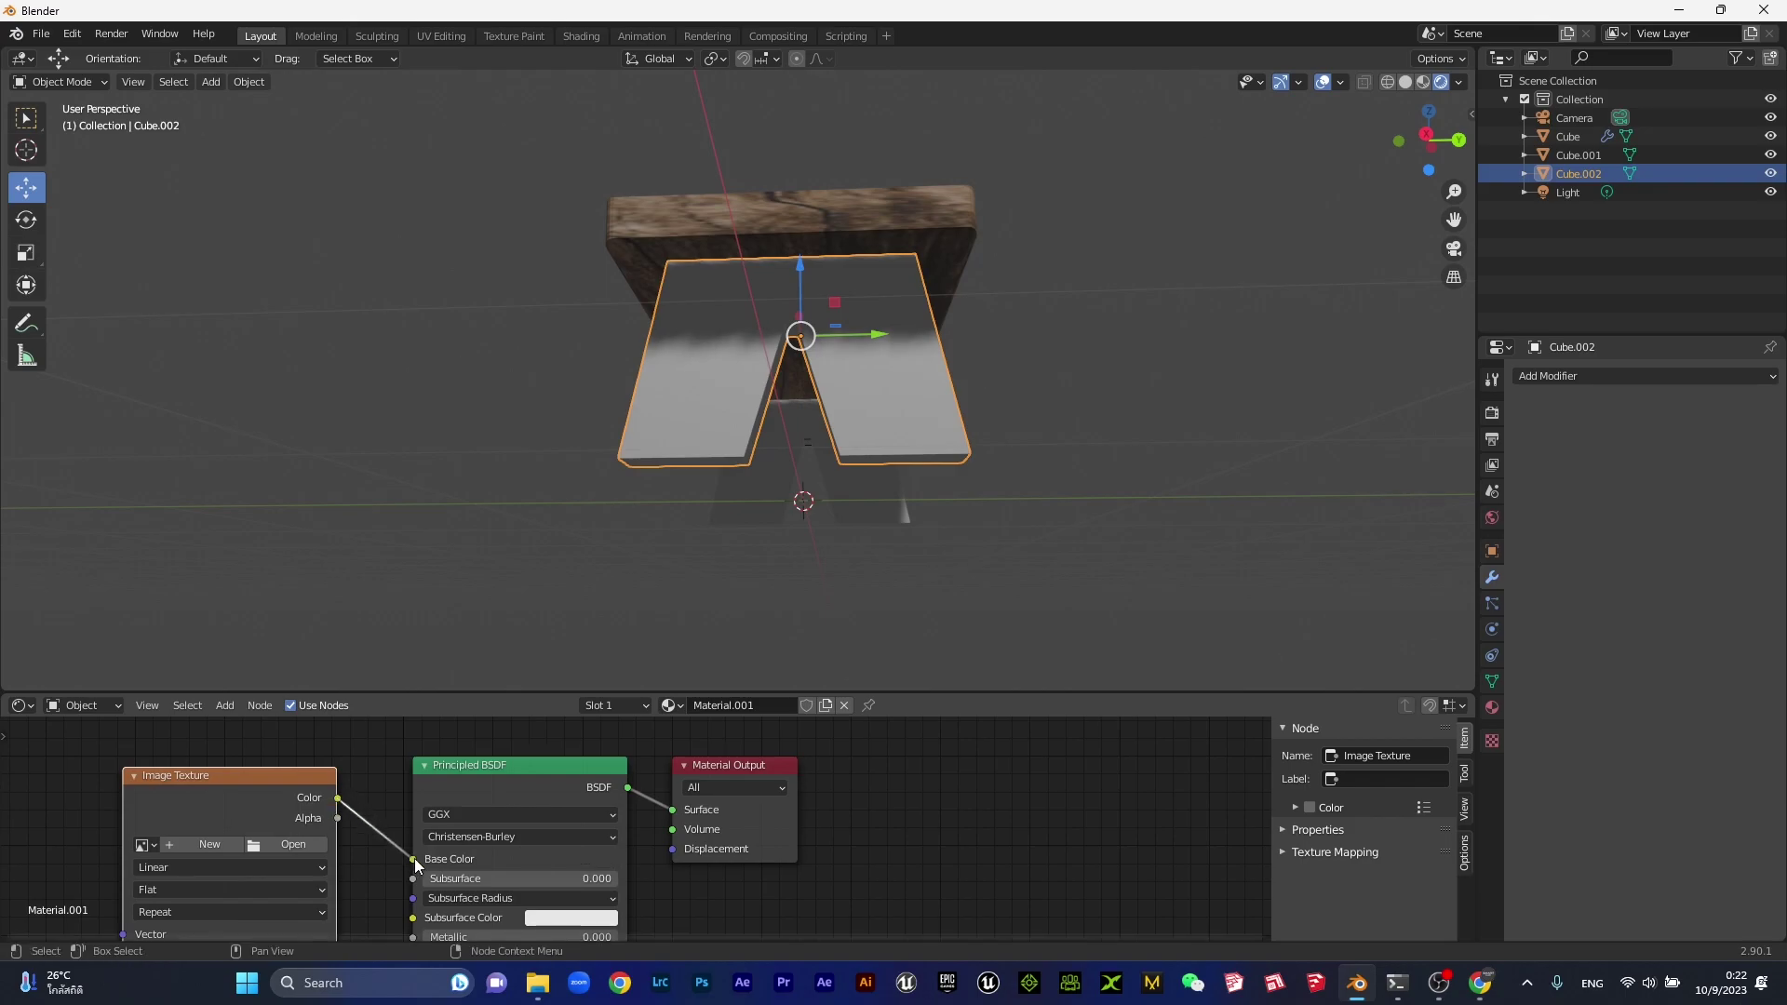
{"action": "left_click", "coordinate": [304, 845]}
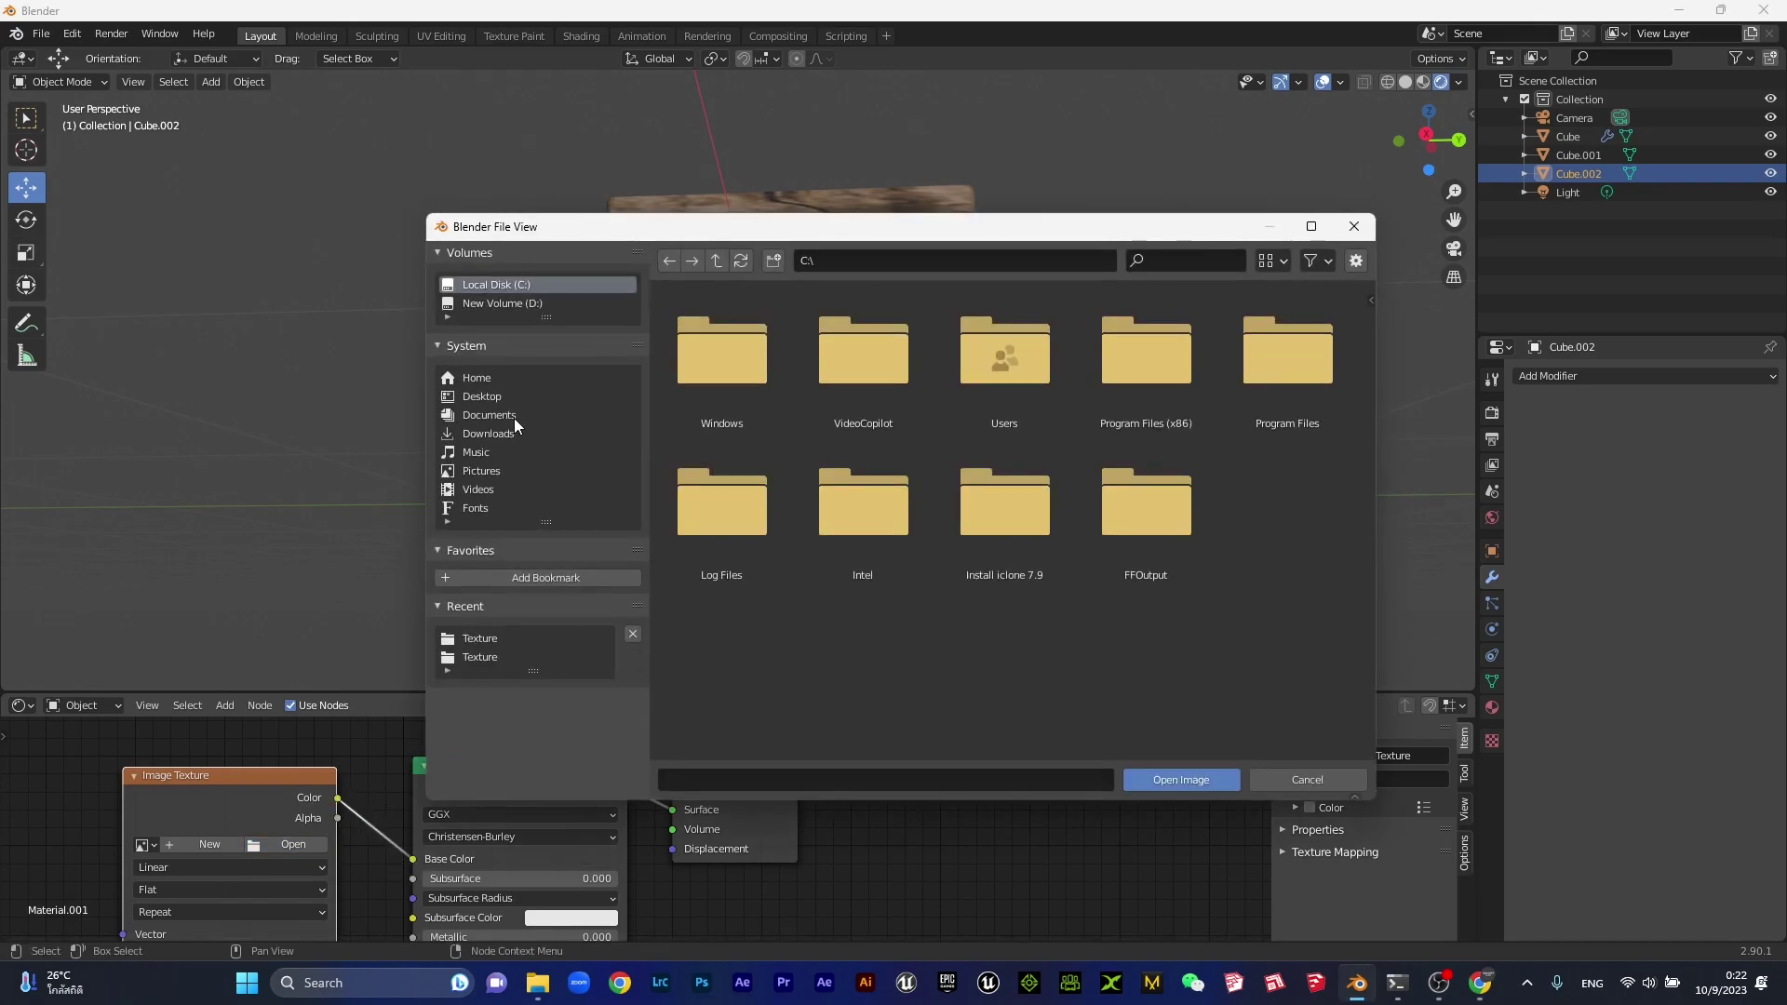
Load WOOD.png from Desktop > Lub tog zaum > Texture into the Image Texture node.
{"action": "left_click", "coordinate": [503, 398]}
{"action": "double_click", "coordinate": [1266, 371]}
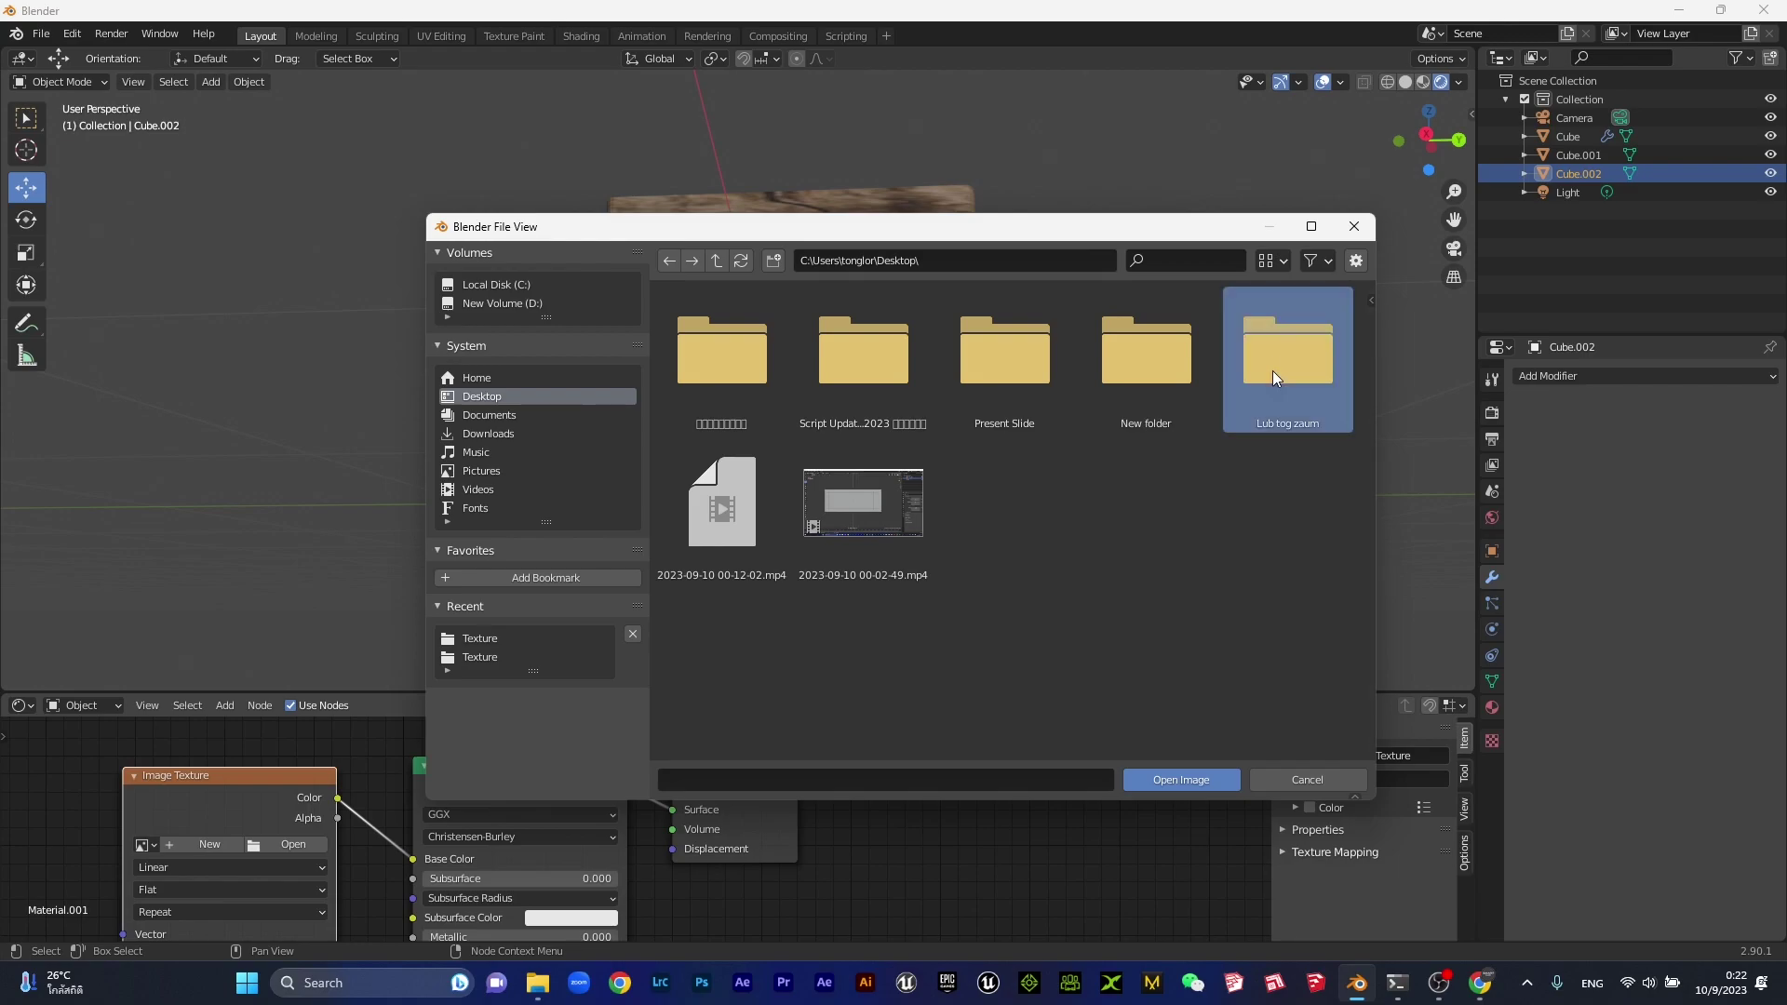
{"action": "double_click", "coordinate": [745, 363]}
{"action": "left_click", "coordinate": [875, 354]}
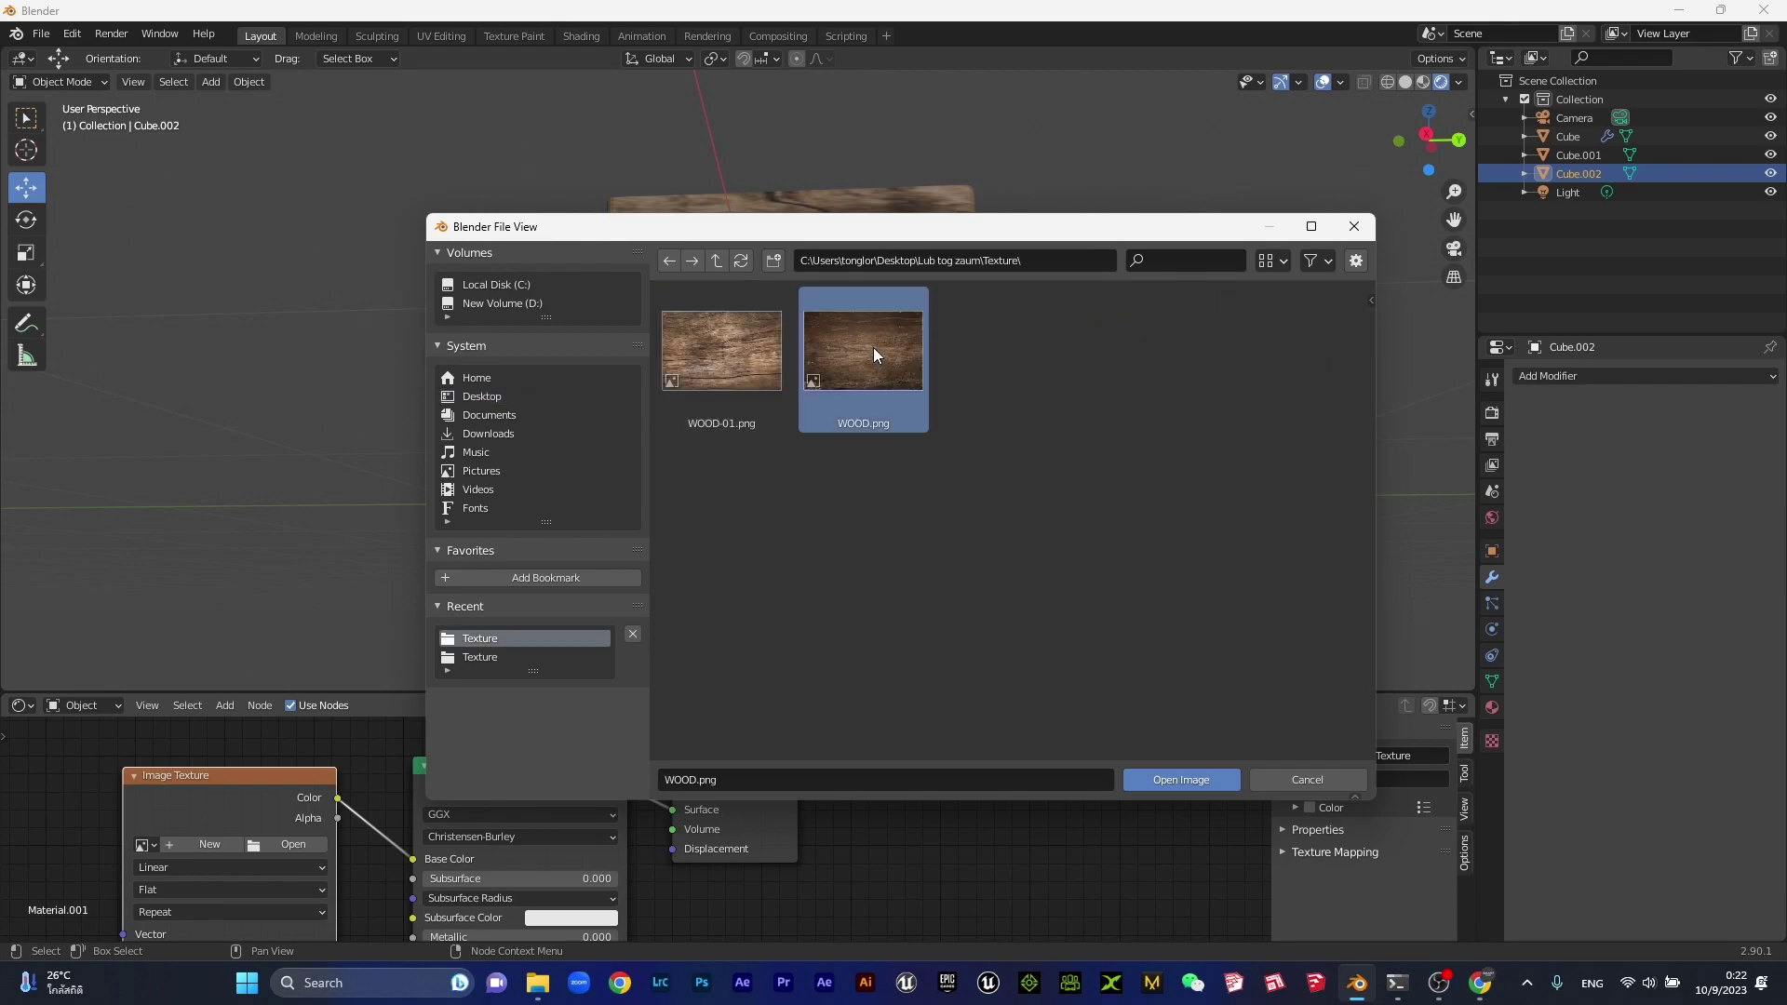
{"action": "left_click", "coordinate": [1184, 780]}
Select the front bench leg and enter Edit Mode.
{"action": "left_click", "coordinate": [1057, 392]}
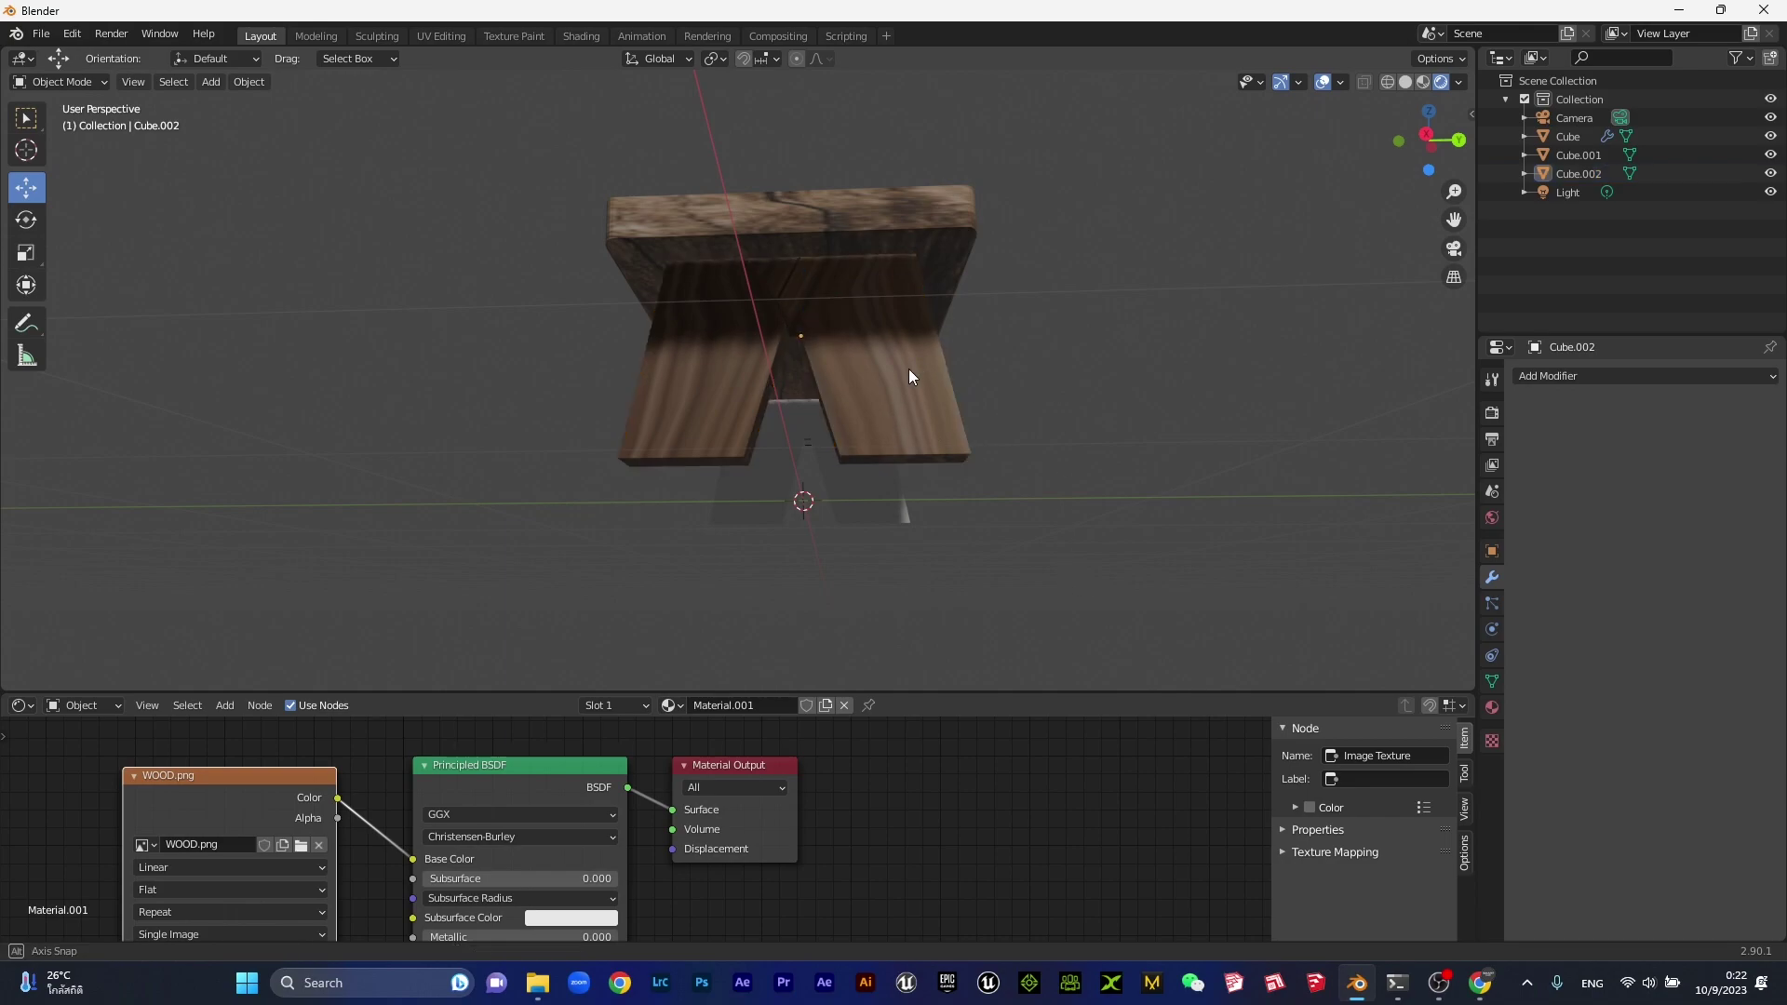
{"action": "middle_click_drag", "start_coordinate": [910, 371], "coordinate": [672, 384]}
{"action": "middle_click_drag", "start_coordinate": [494, 461], "coordinate": [763, 466]}
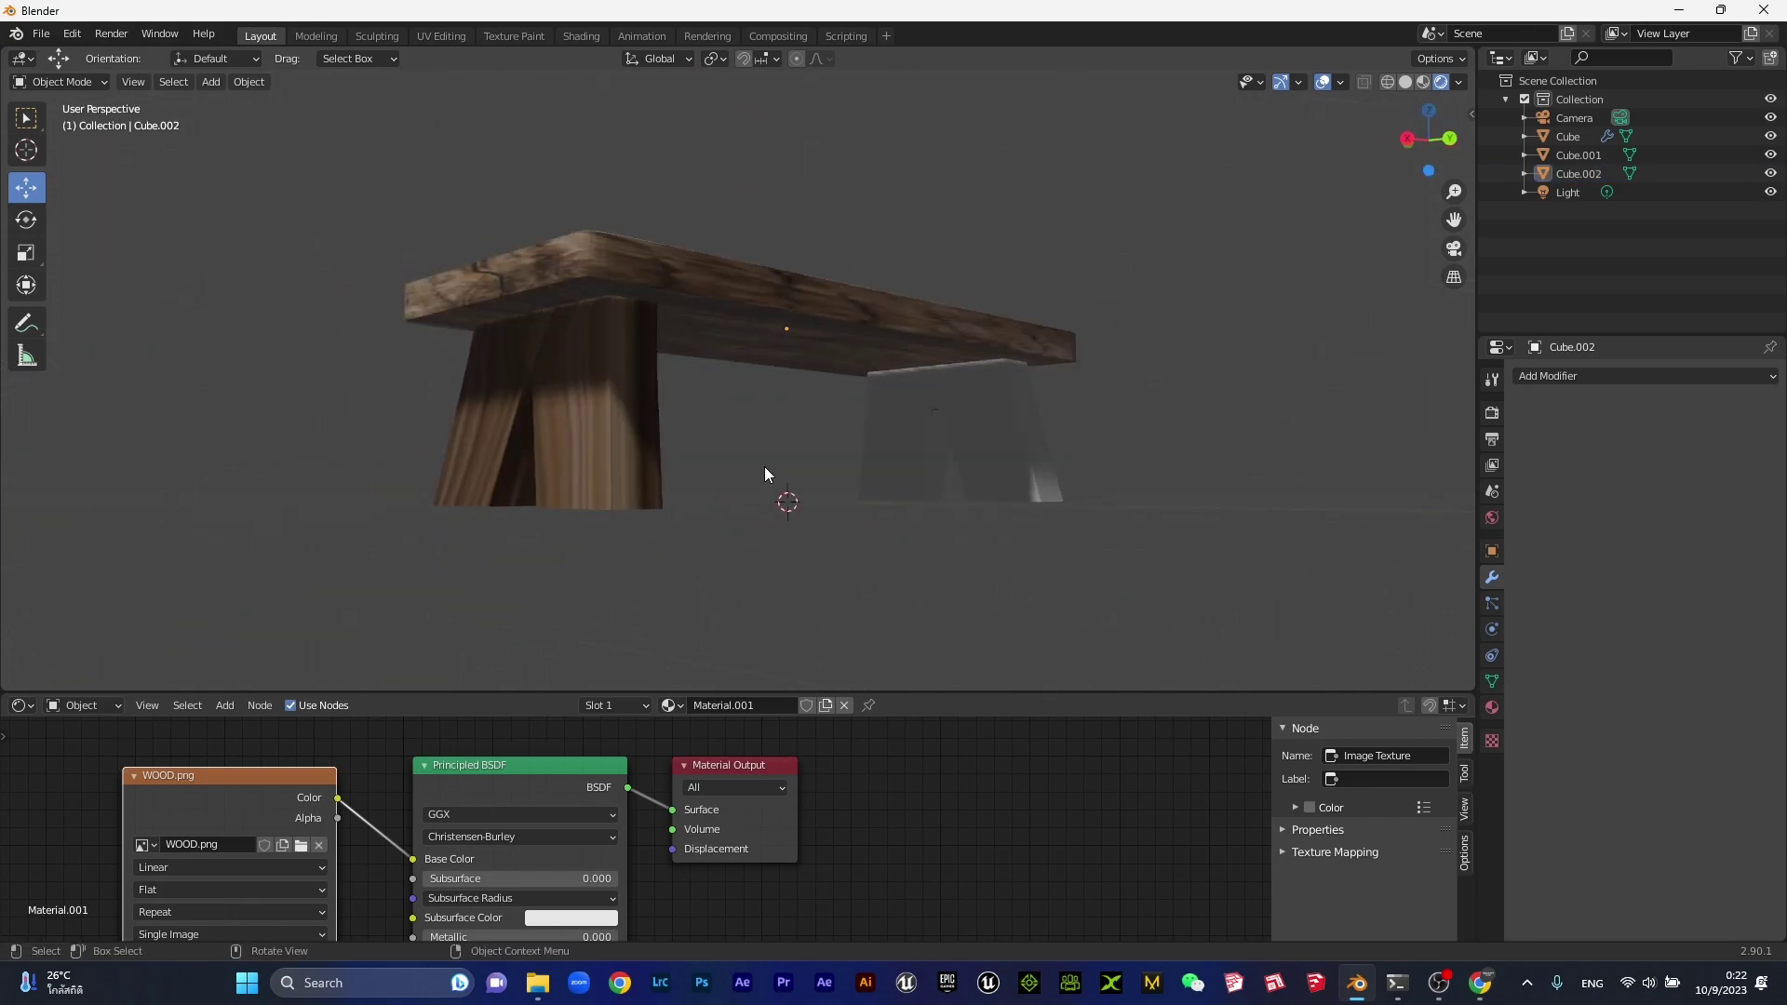
{"action": "scroll", "coordinate": [629, 444], "scroll_direction": "down", "scroll_amount": 4}
{"action": "scroll", "coordinate": [729, 404], "scroll_direction": "up", "scroll_amount": 5}
{"action": "left_click", "coordinate": [509, 422]}
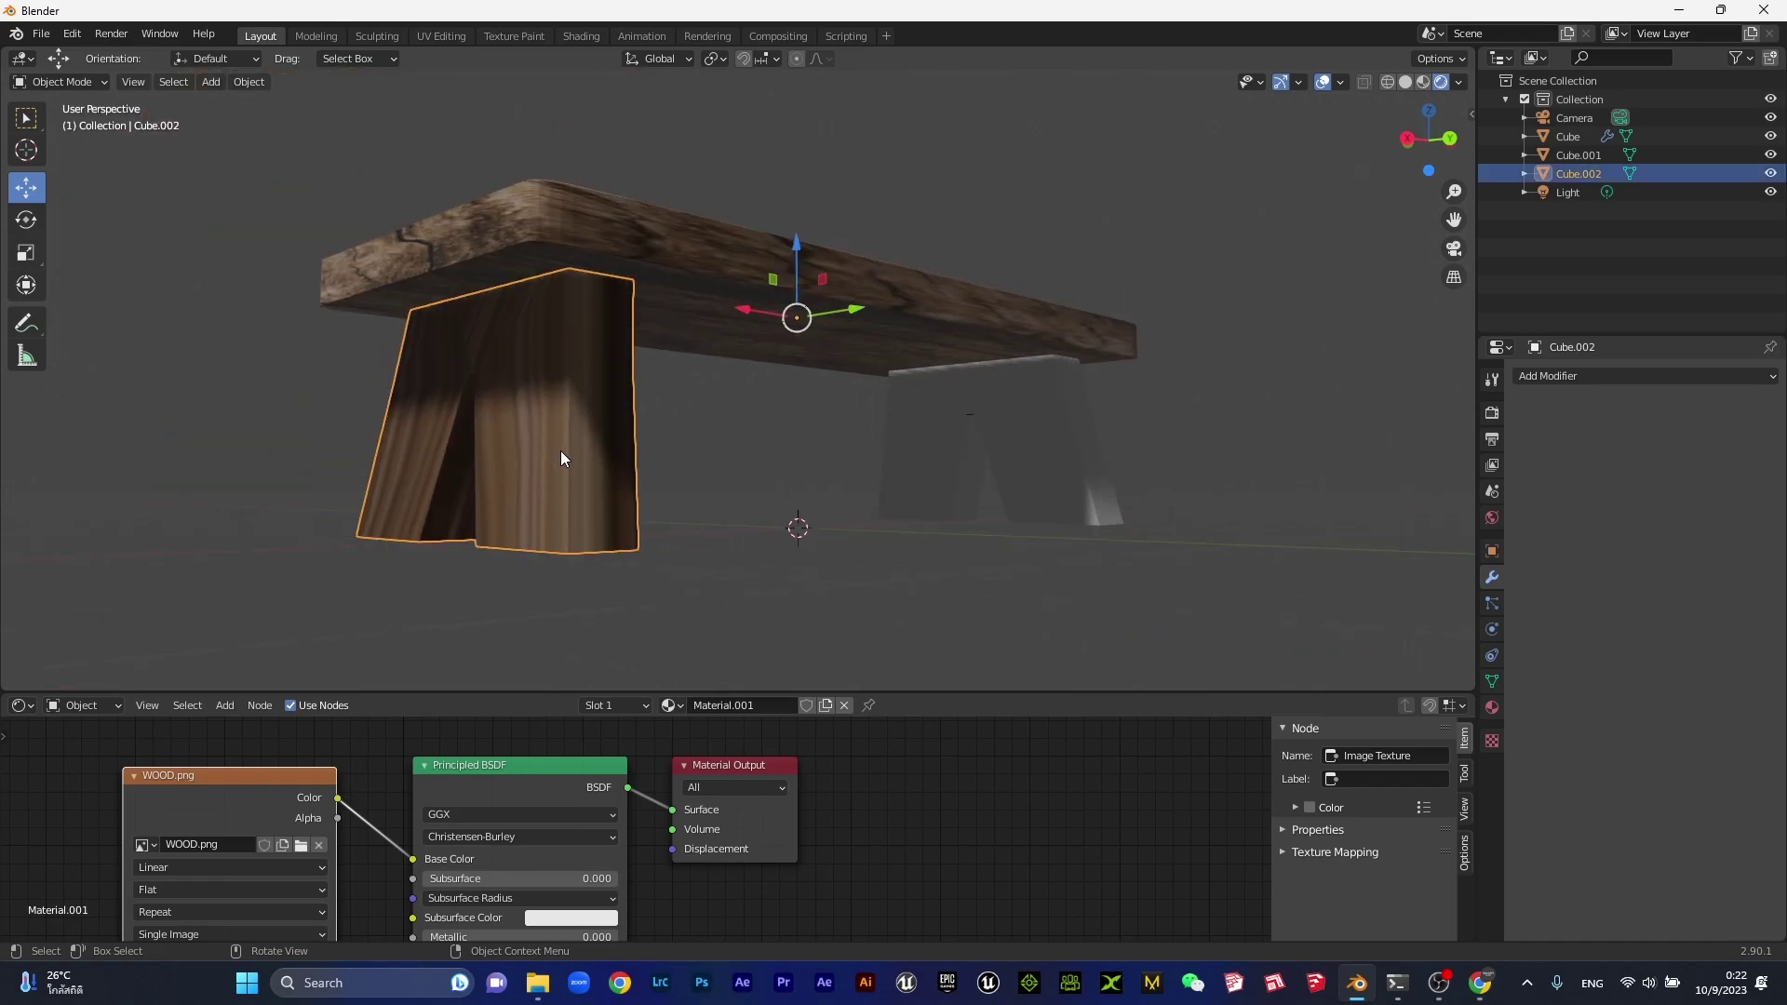
{"action": "key", "text": "Tab"}
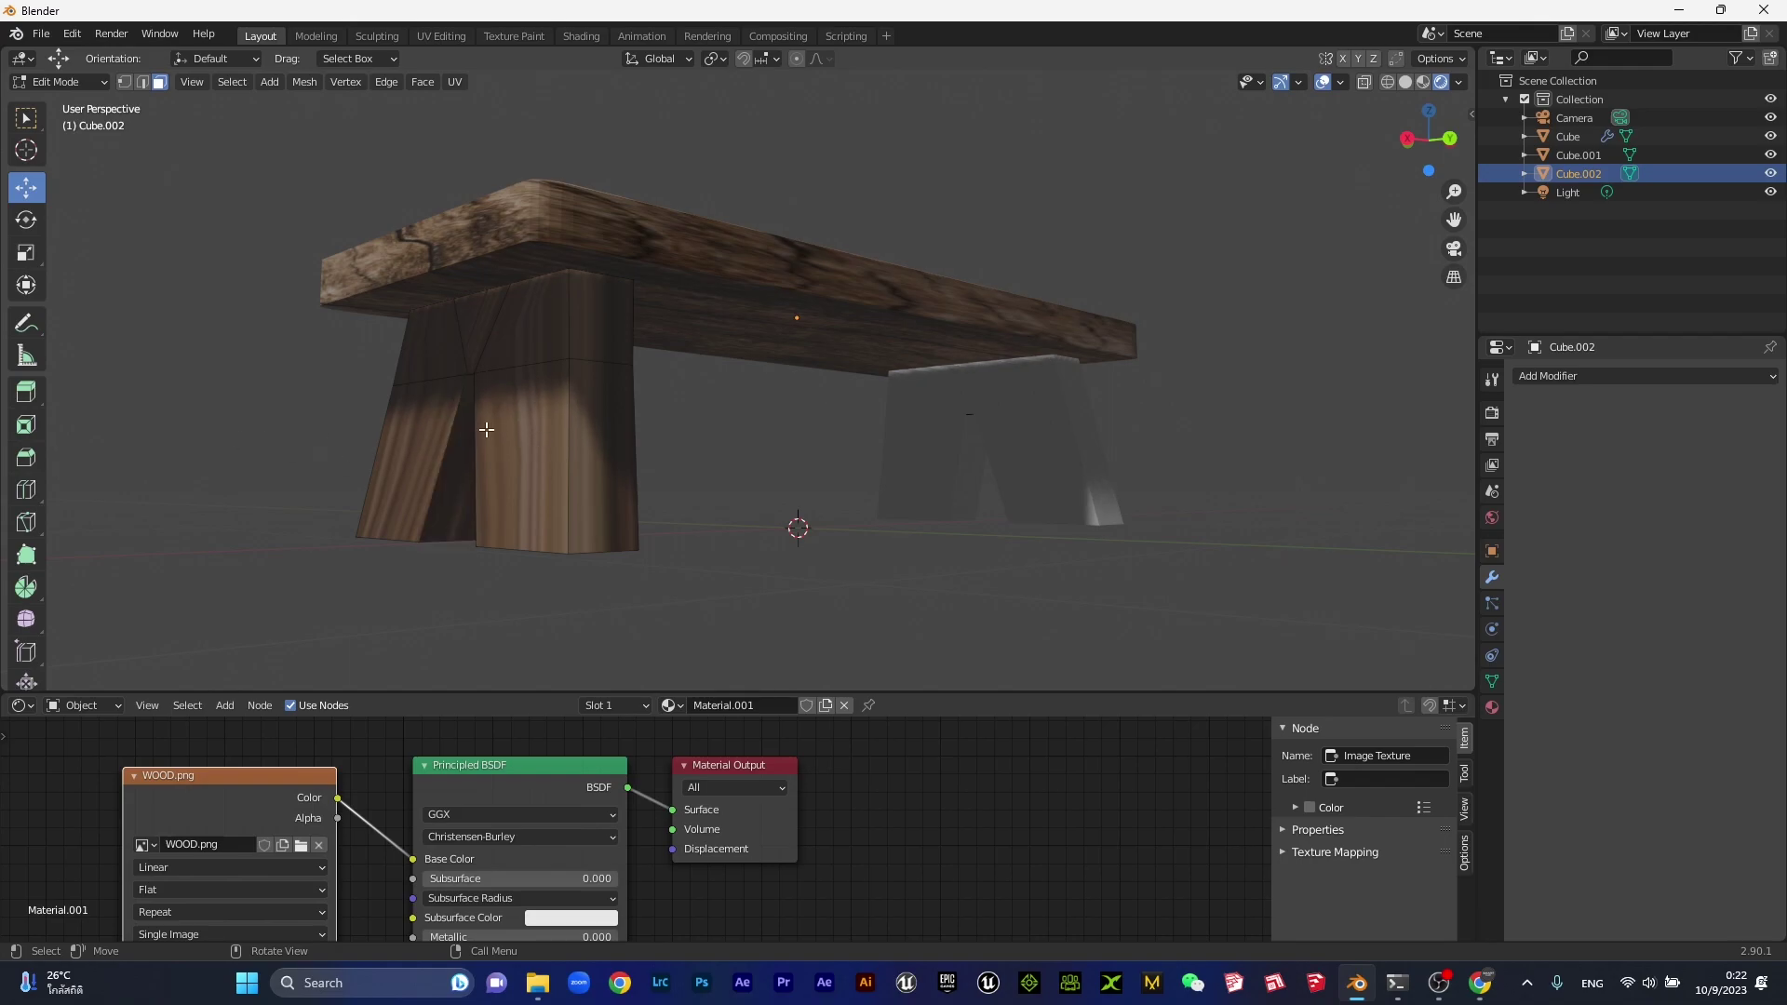
Select all of Cube.002's faces, UV Unwrap them, and return to Object Mode.
{"action": "left_click", "coordinate": [549, 425]}
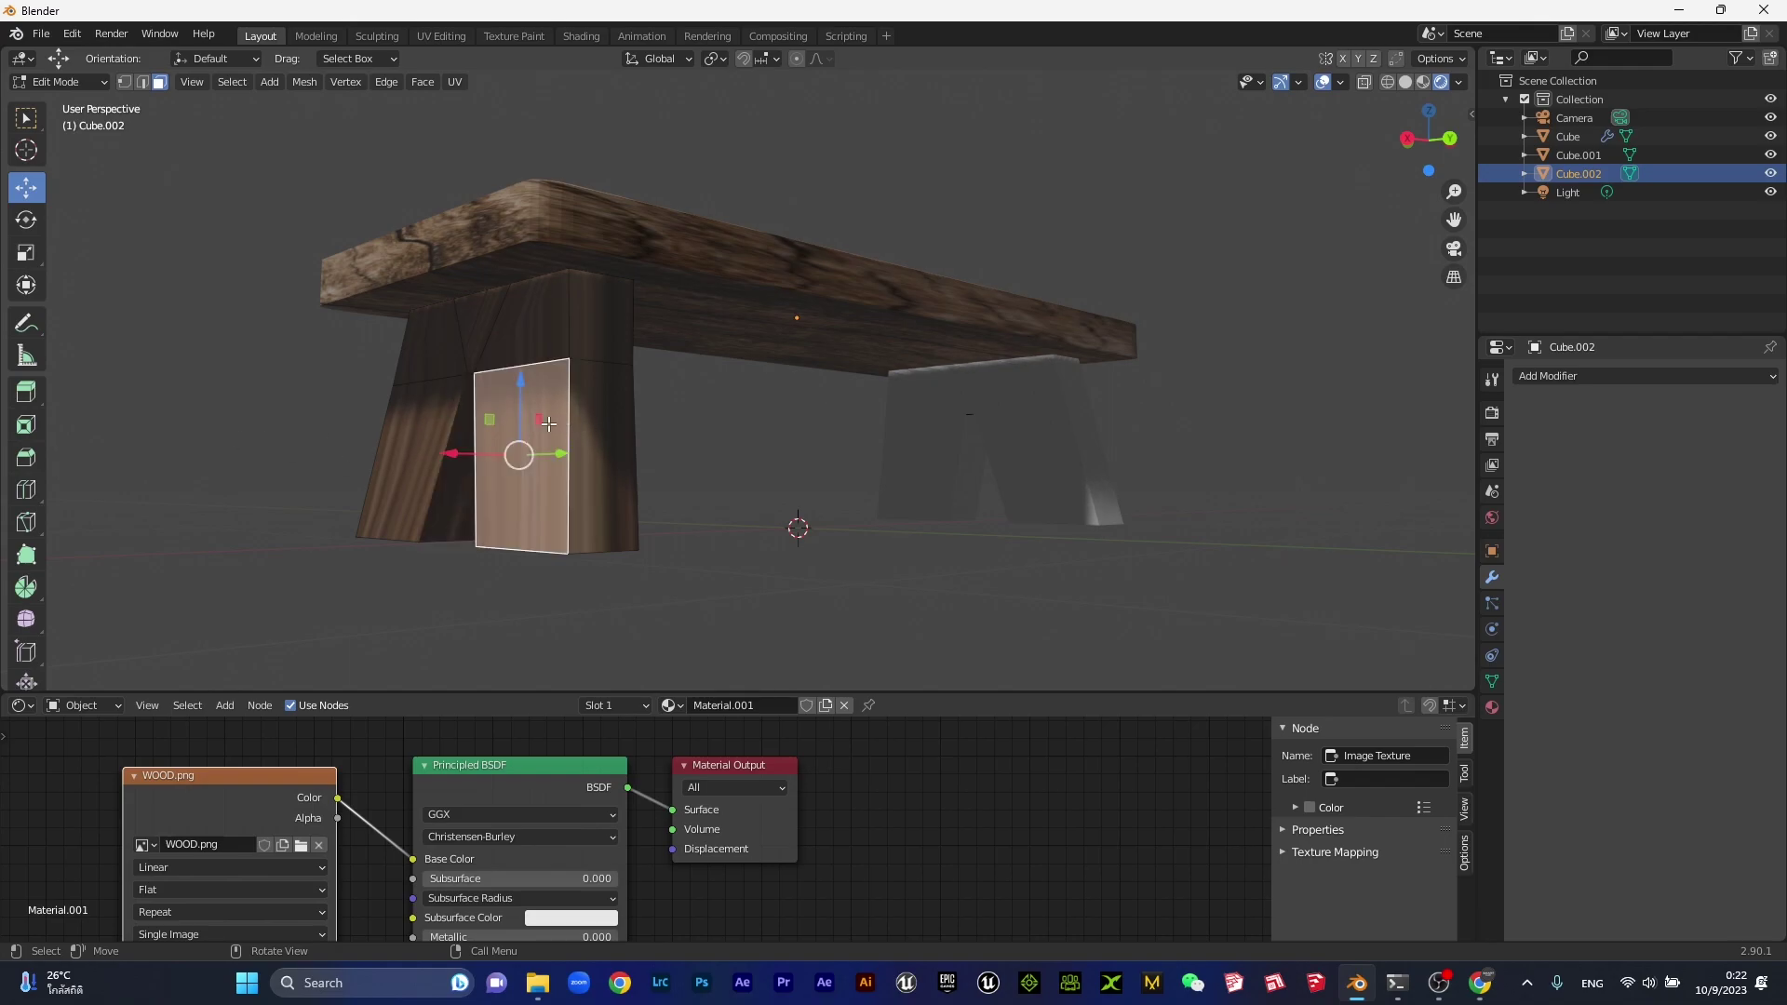
{"action": "key", "text": "a"}
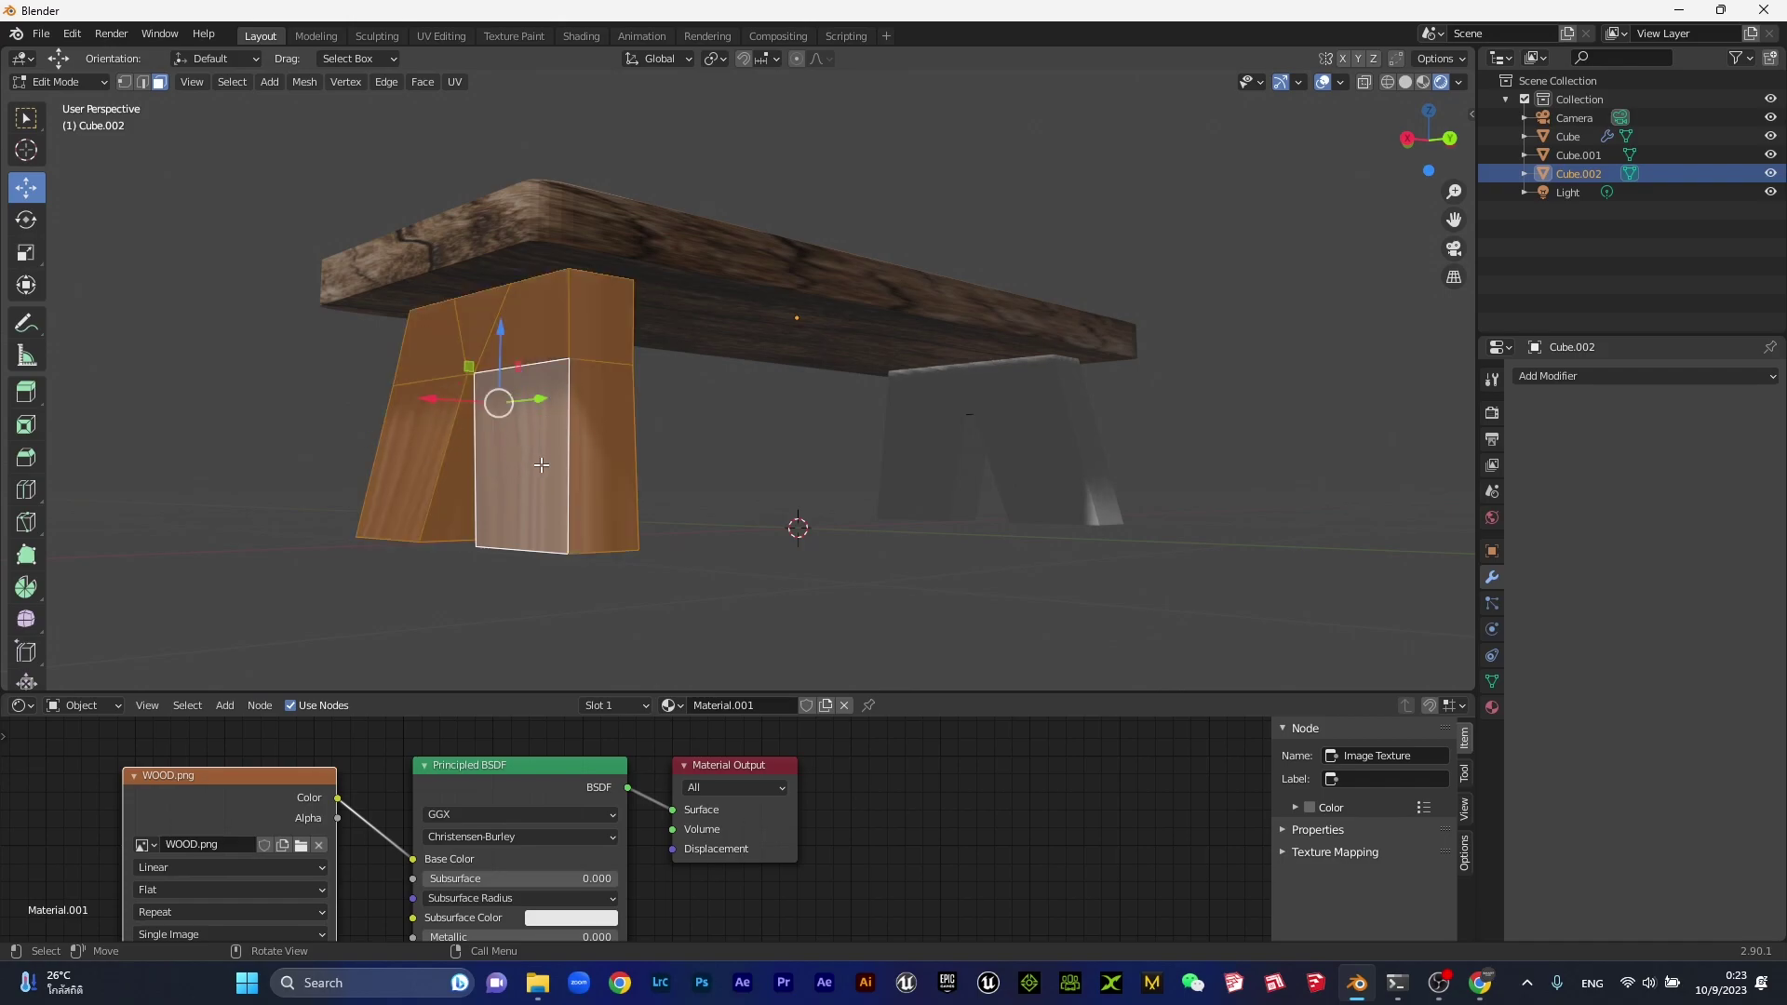
{"action": "right_click", "coordinate": [526, 466]}
{"action": "mouse_move", "coordinate": [451, 634]}
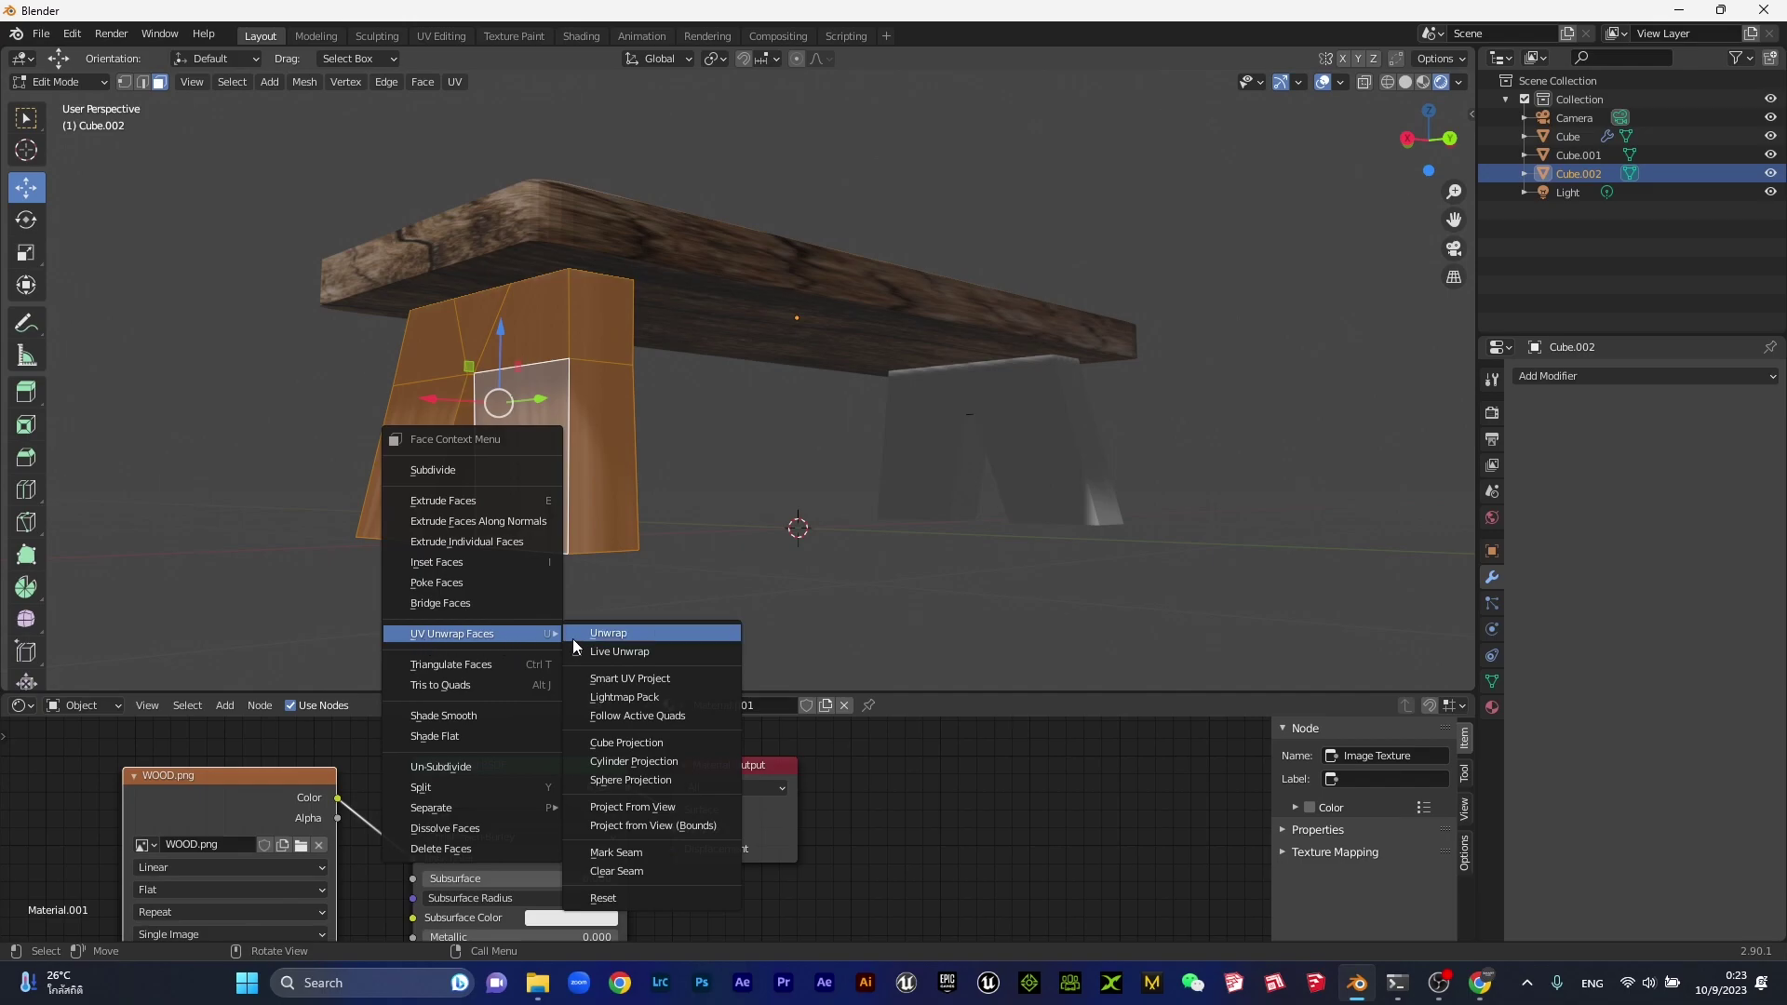
{"action": "left_click", "coordinate": [625, 633]}
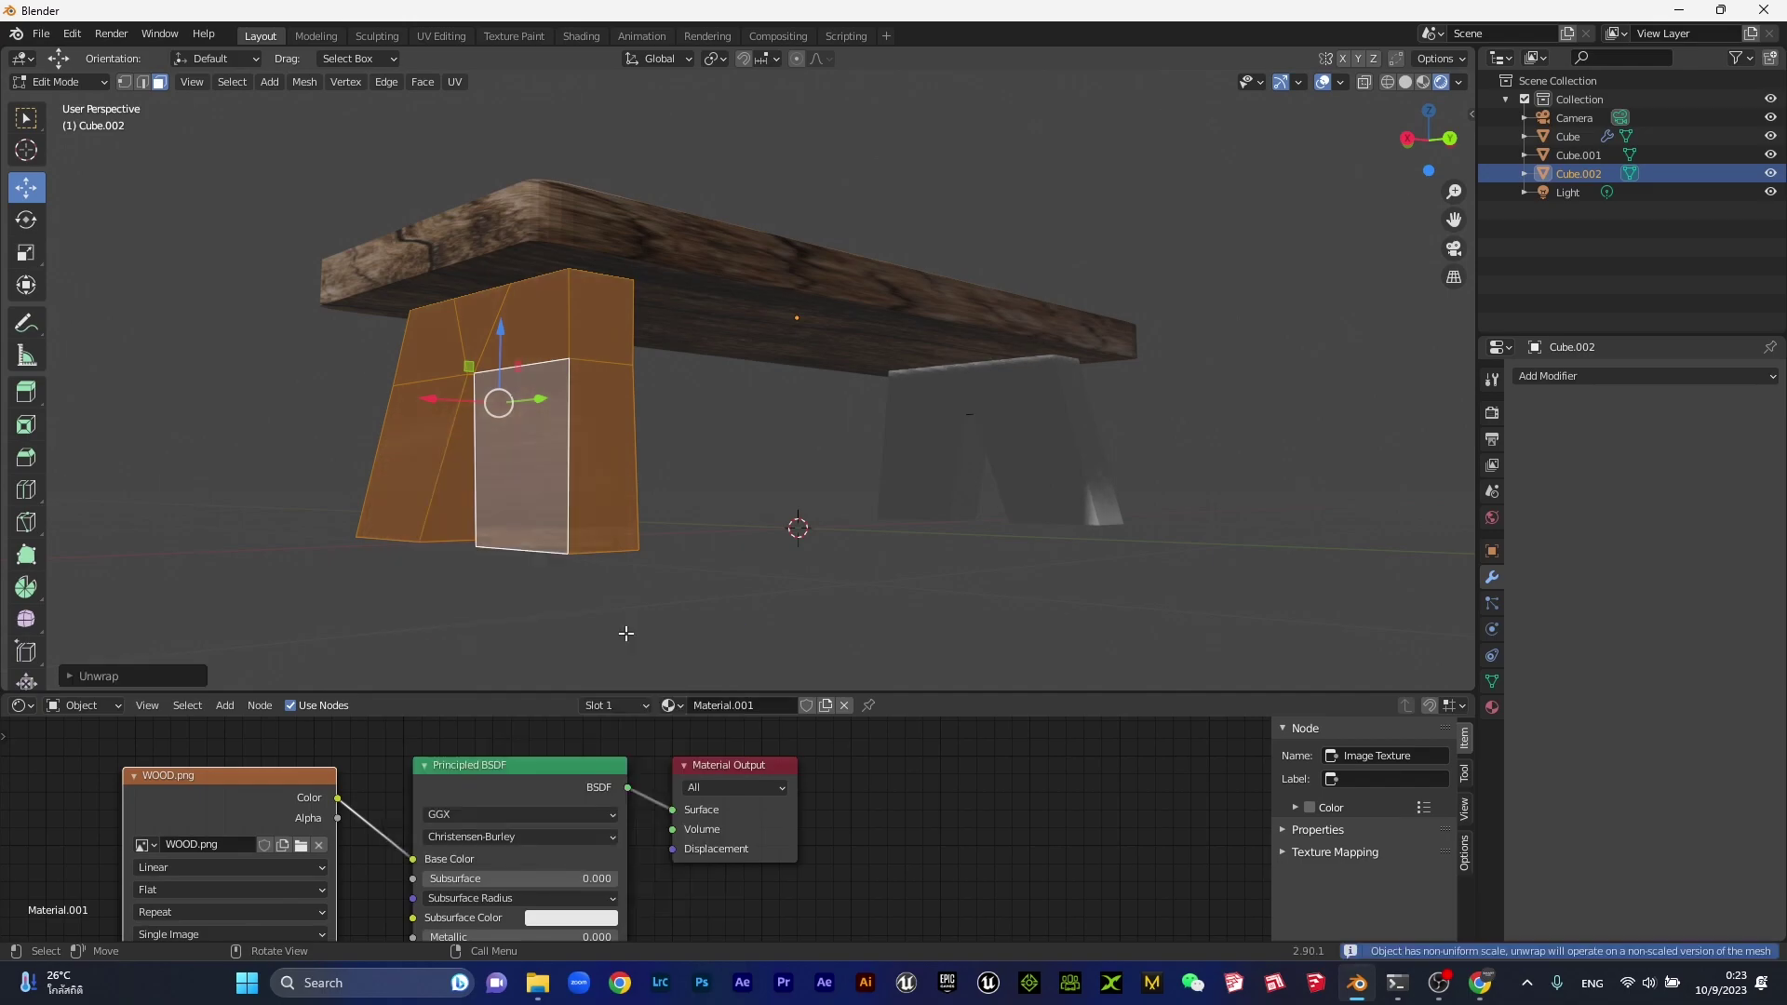
{"action": "key", "text": "Tab"}
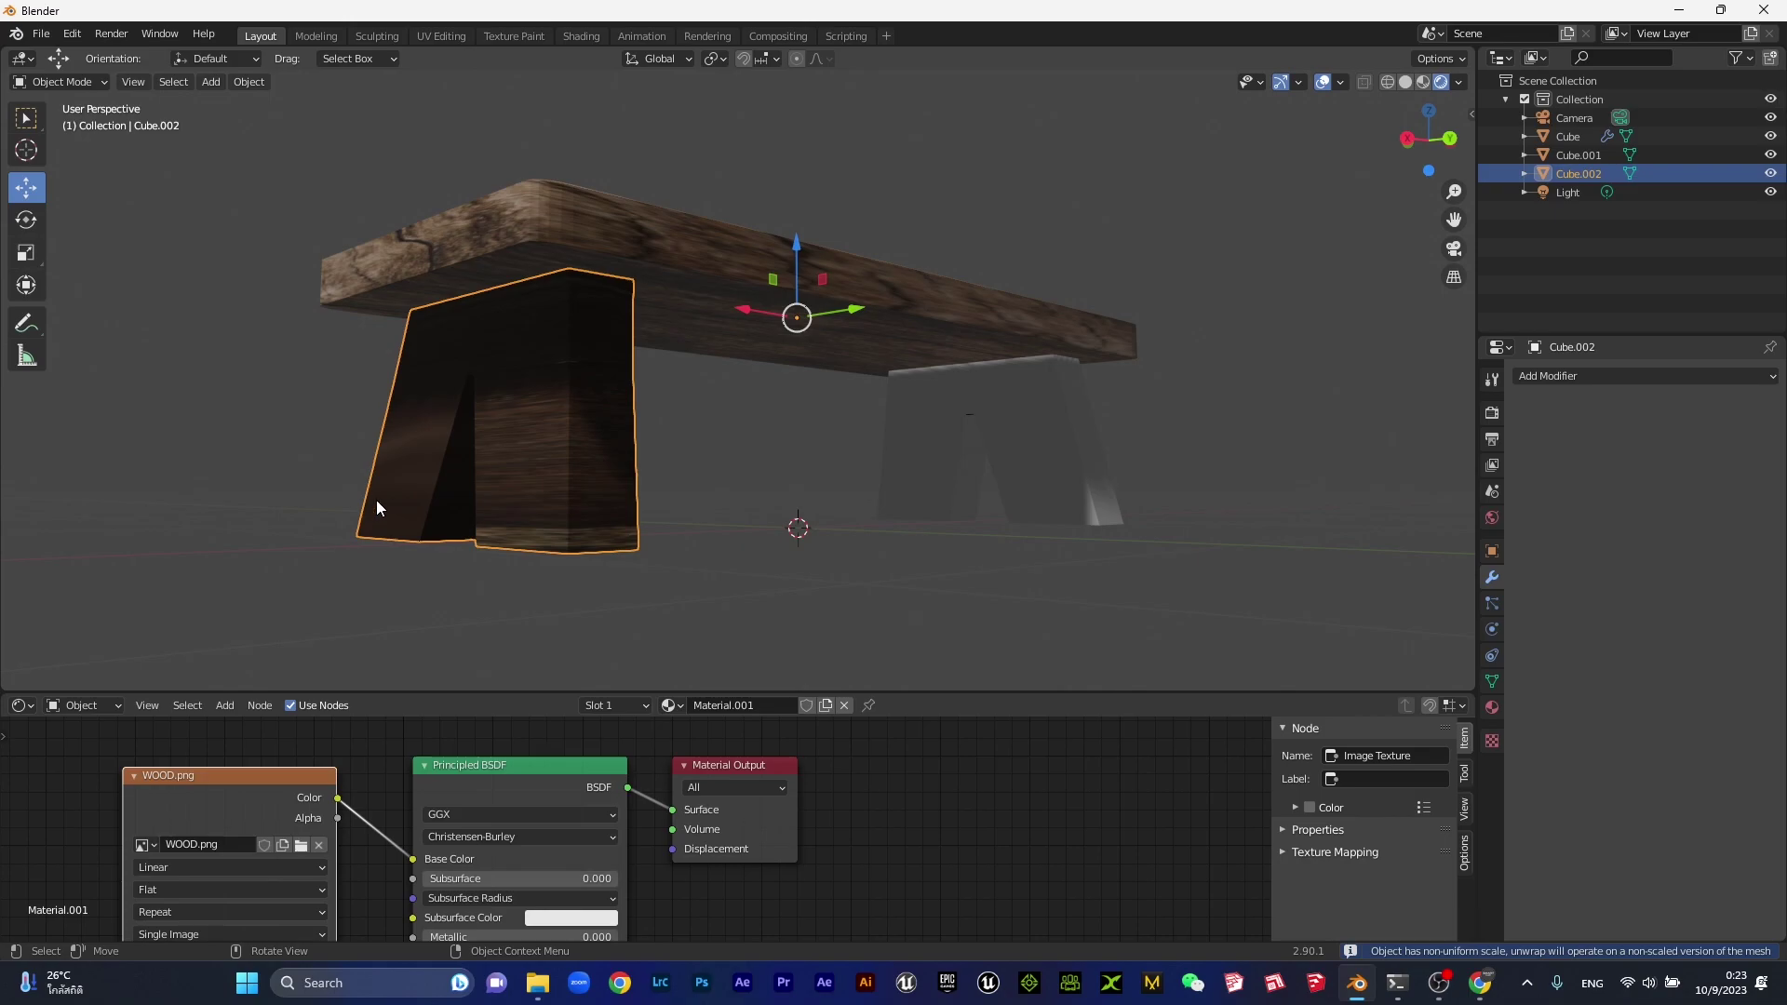
{"action": "mouse_move", "coordinate": [376, 499]}
{"action": "middle_mouse_down"}
{"action": "mouse_move", "coordinate": [629, 504]}
{"action": "mouse_move", "coordinate": [467, 503]}
{"action": "mouse_move", "coordinate": [724, 465]}
{"action": "middle_mouse_up"}
{"action": "scroll", "coordinate": [784, 453], "scroll_direction": "up", "scroll_amount": 2}
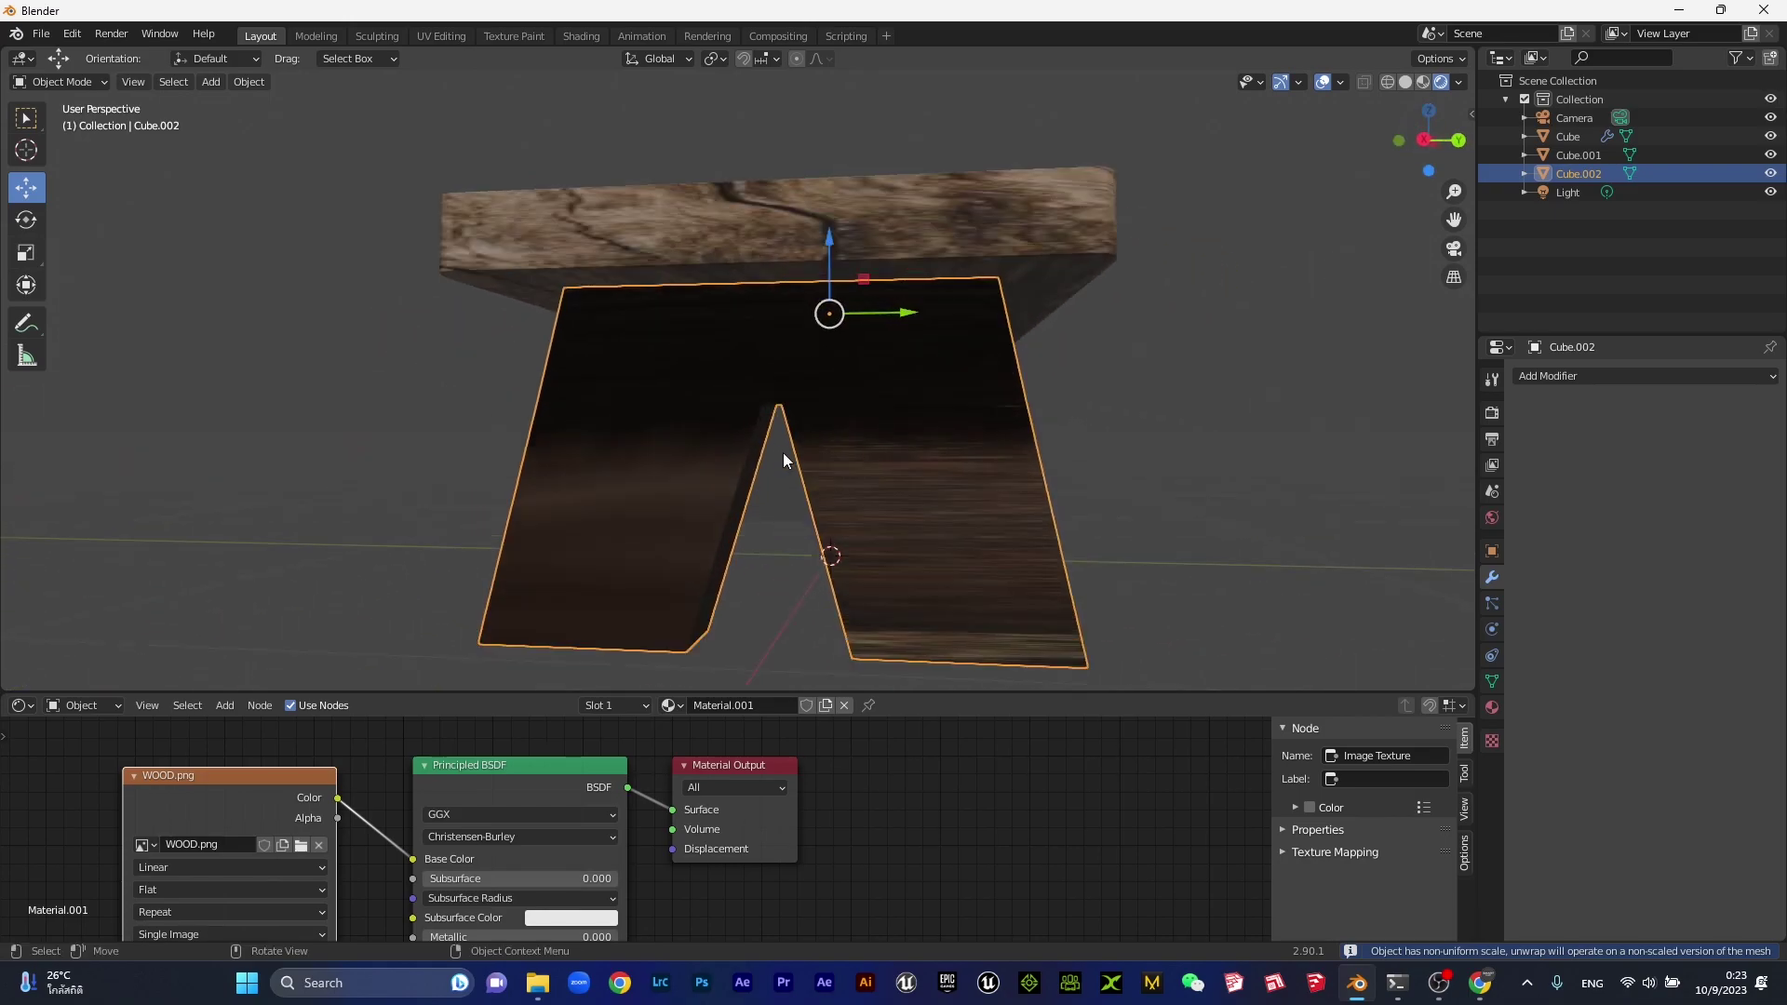
{"action": "left_click", "coordinate": [444, 37]}
{"action": "left_click_drag", "start_coordinate": [215, 259], "coordinate": [74, 735]}
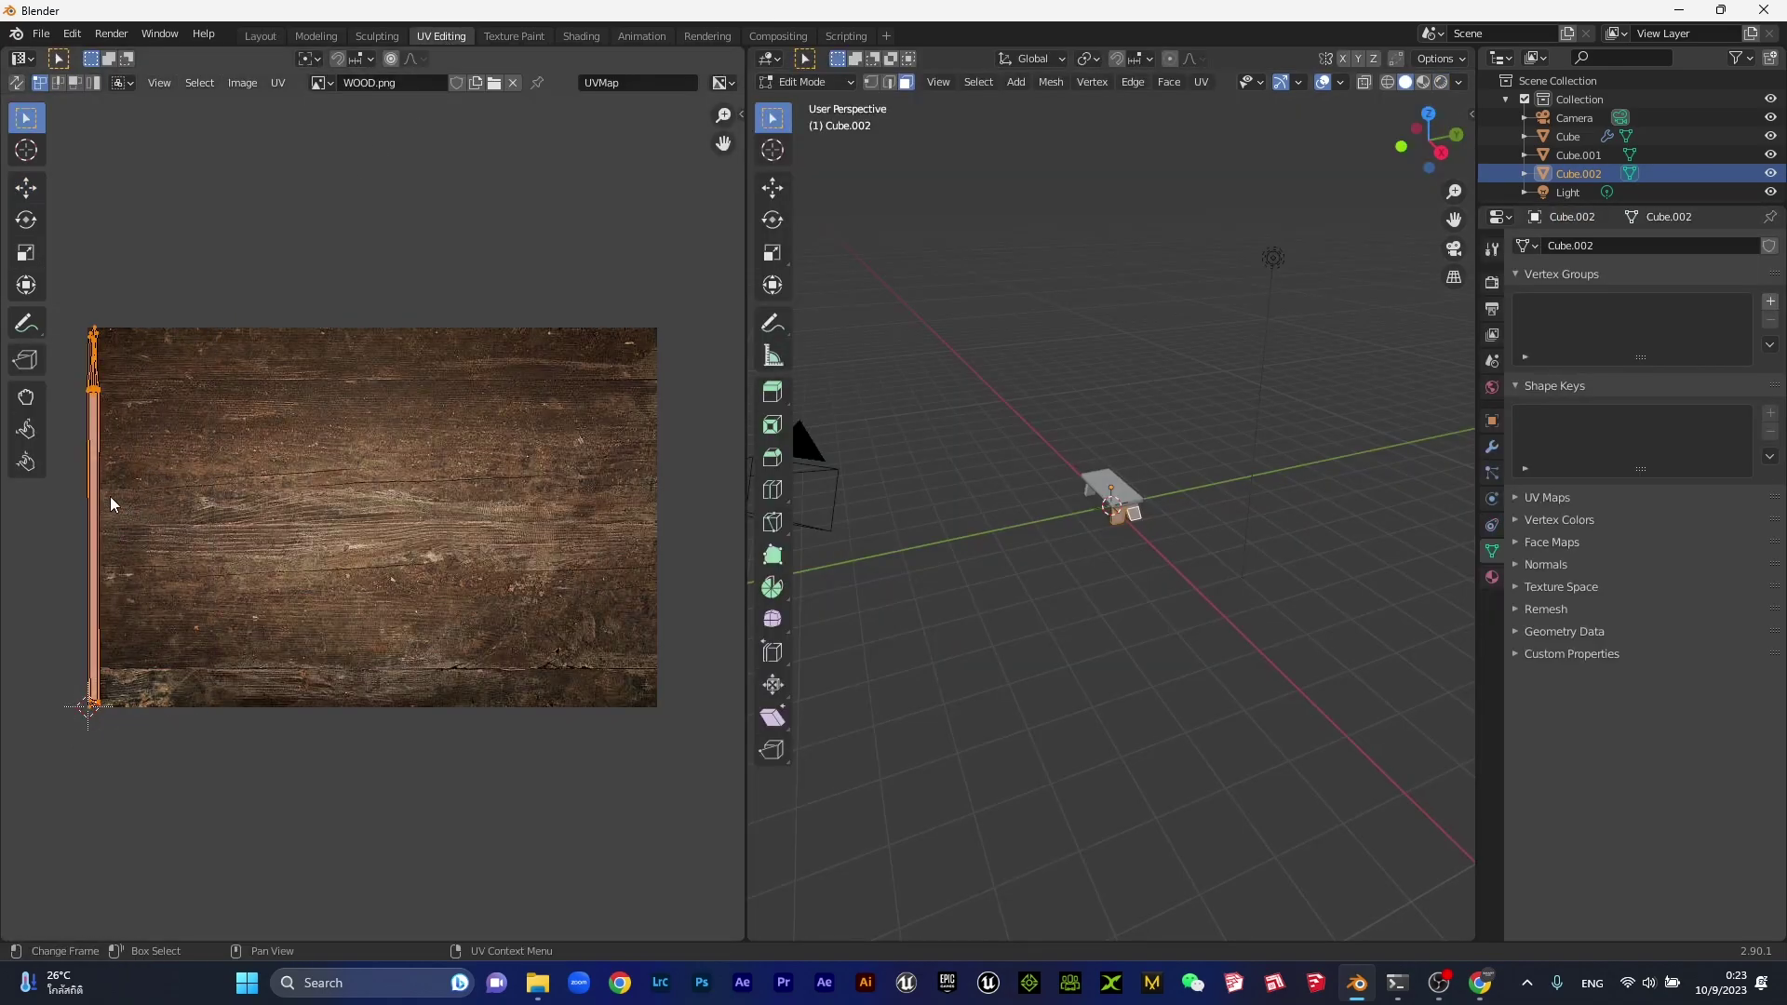
{"action": "key", "text": "s"}
{"action": "left_click", "coordinate": [110, 496]}
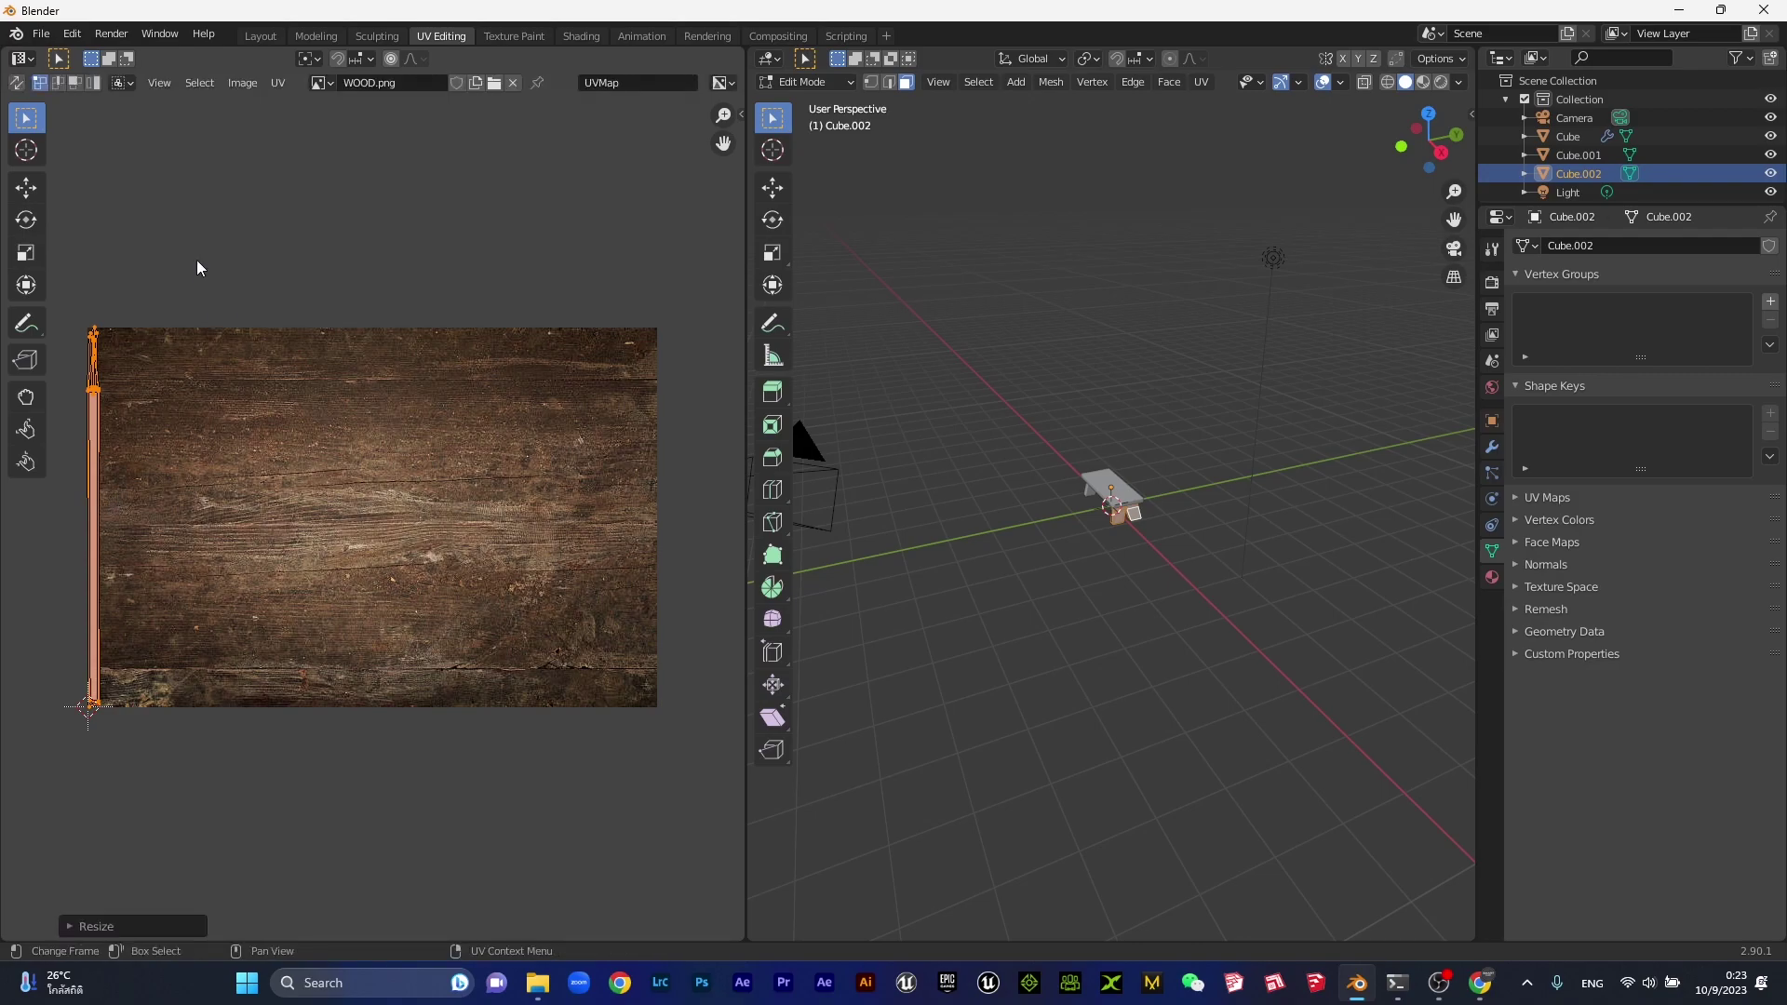
{"action": "left_click", "coordinate": [197, 260]}
{"action": "scroll", "coordinate": [204, 394], "scroll_direction": "up", "scroll_amount": 1}
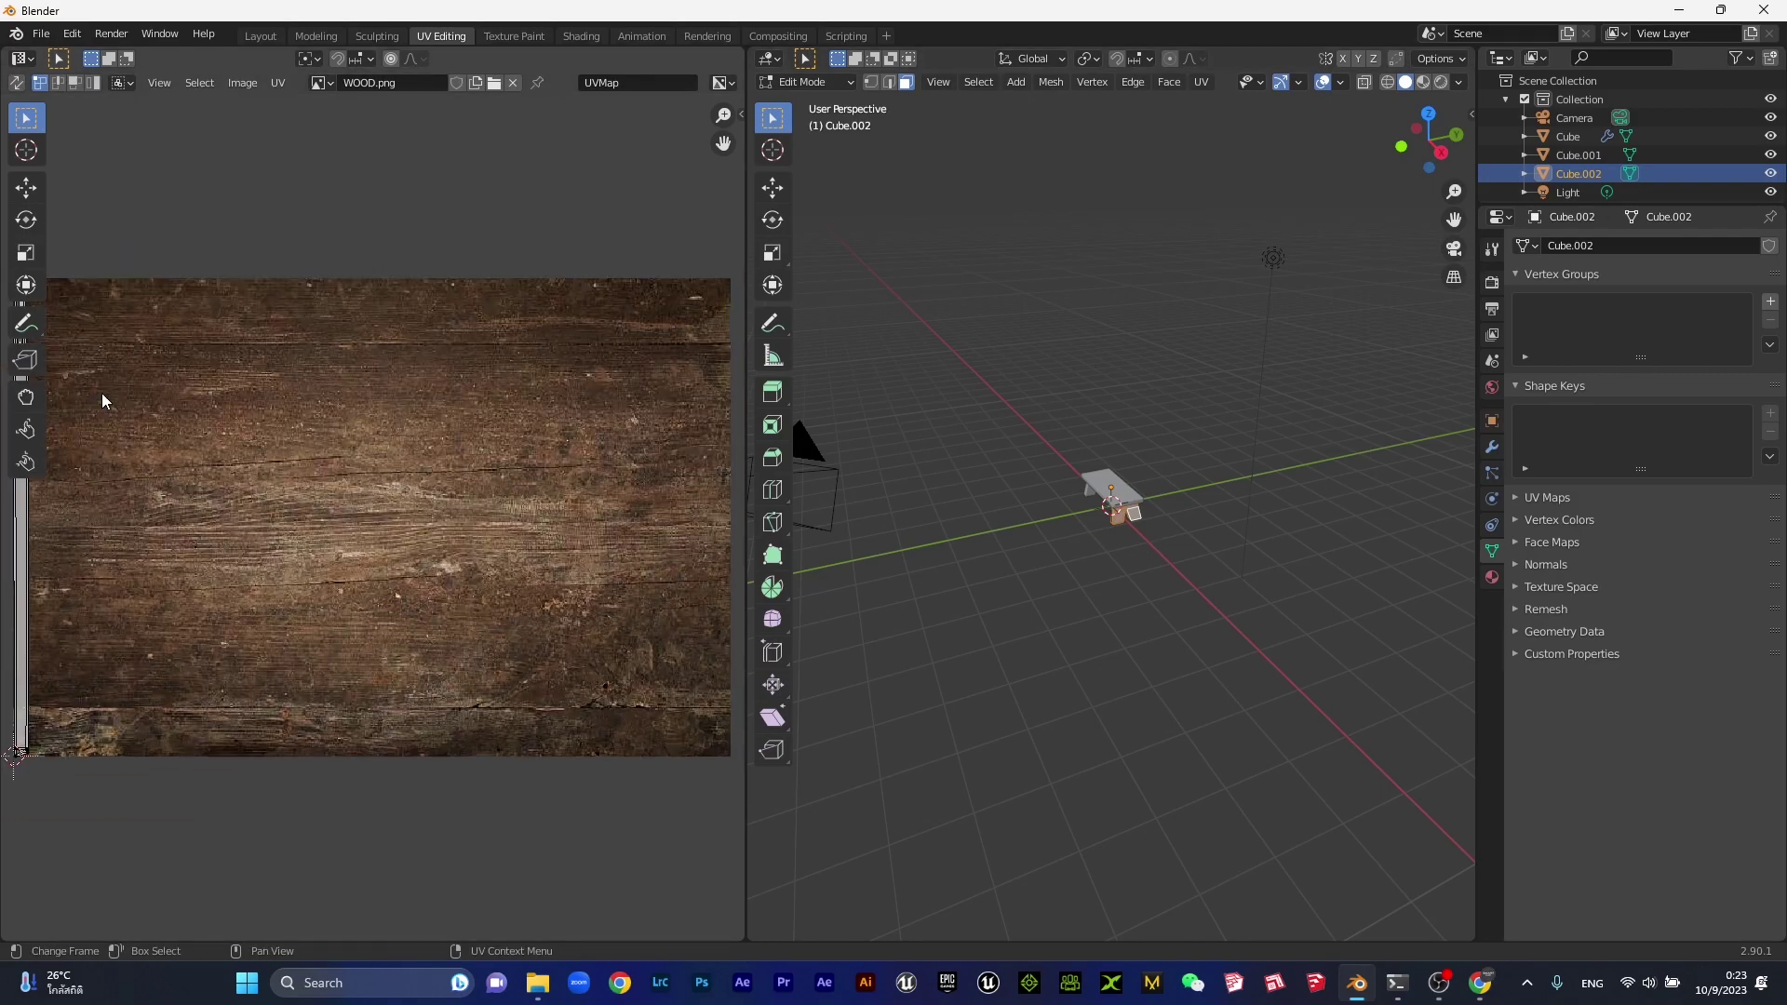
{"action": "scroll", "coordinate": [109, 396], "scroll_direction": "down", "scroll_amount": 1}
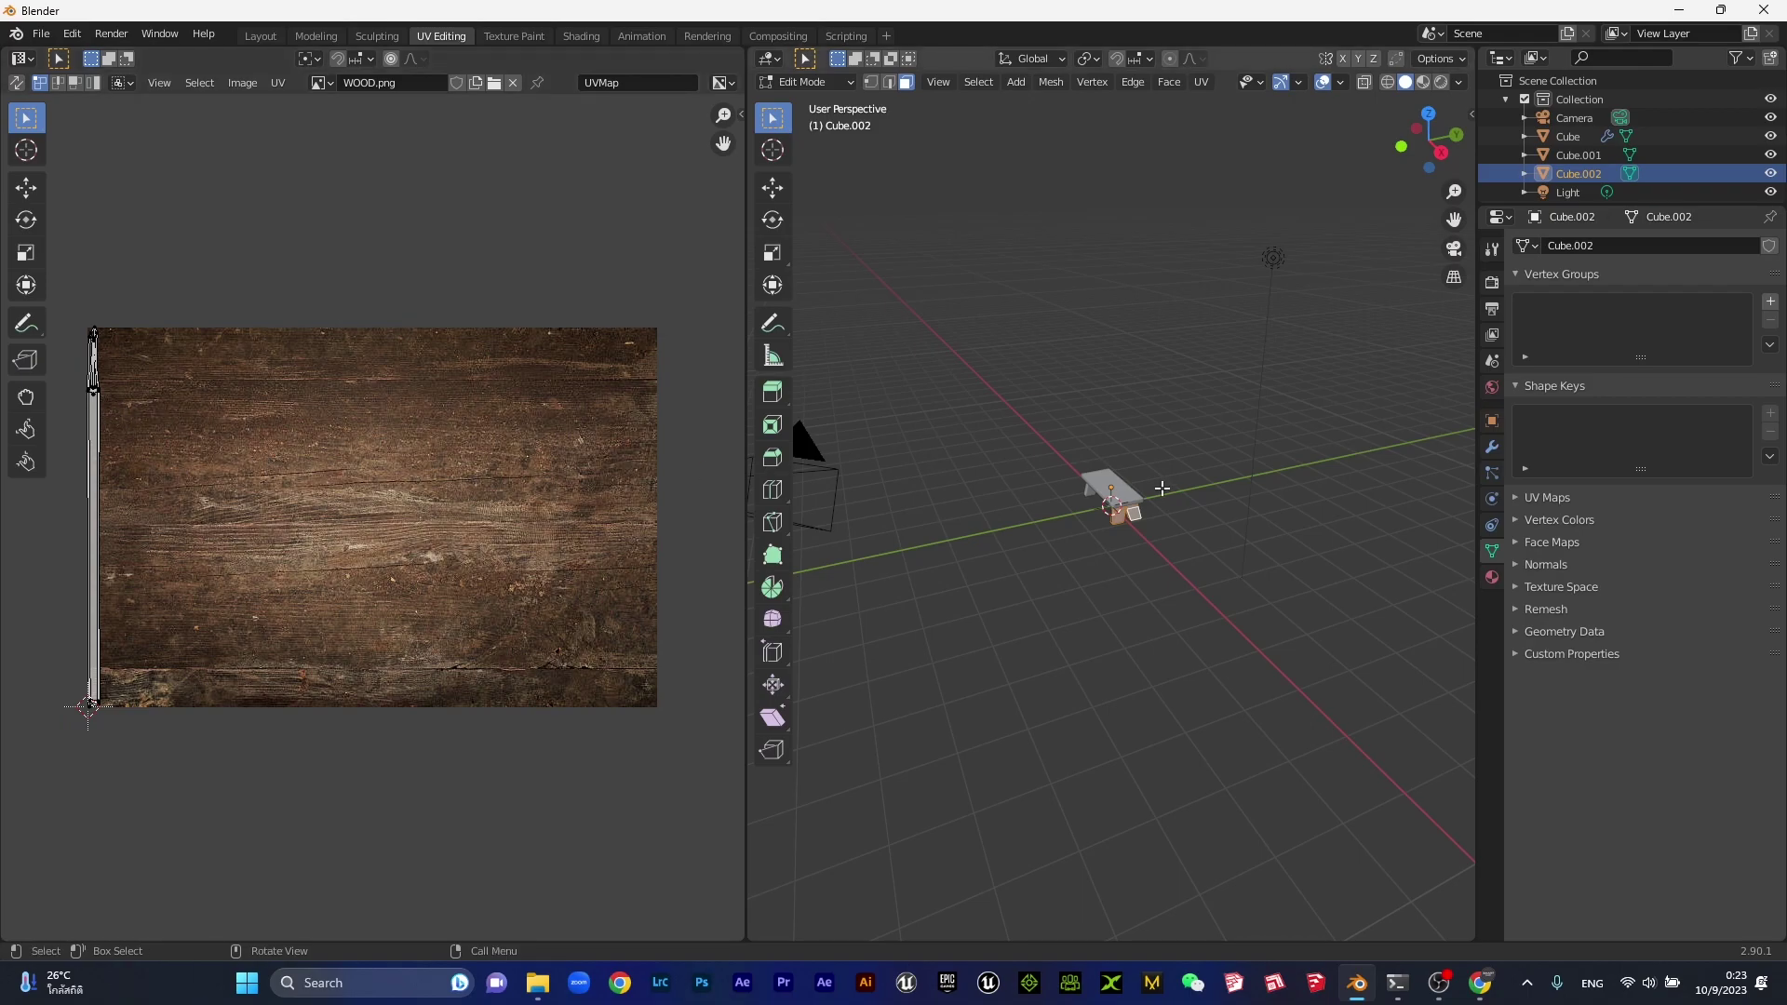
Back in Layout, dissolve the five front faces of the Cube.002 legs into one face.
{"action": "left_click", "coordinate": [261, 37]}
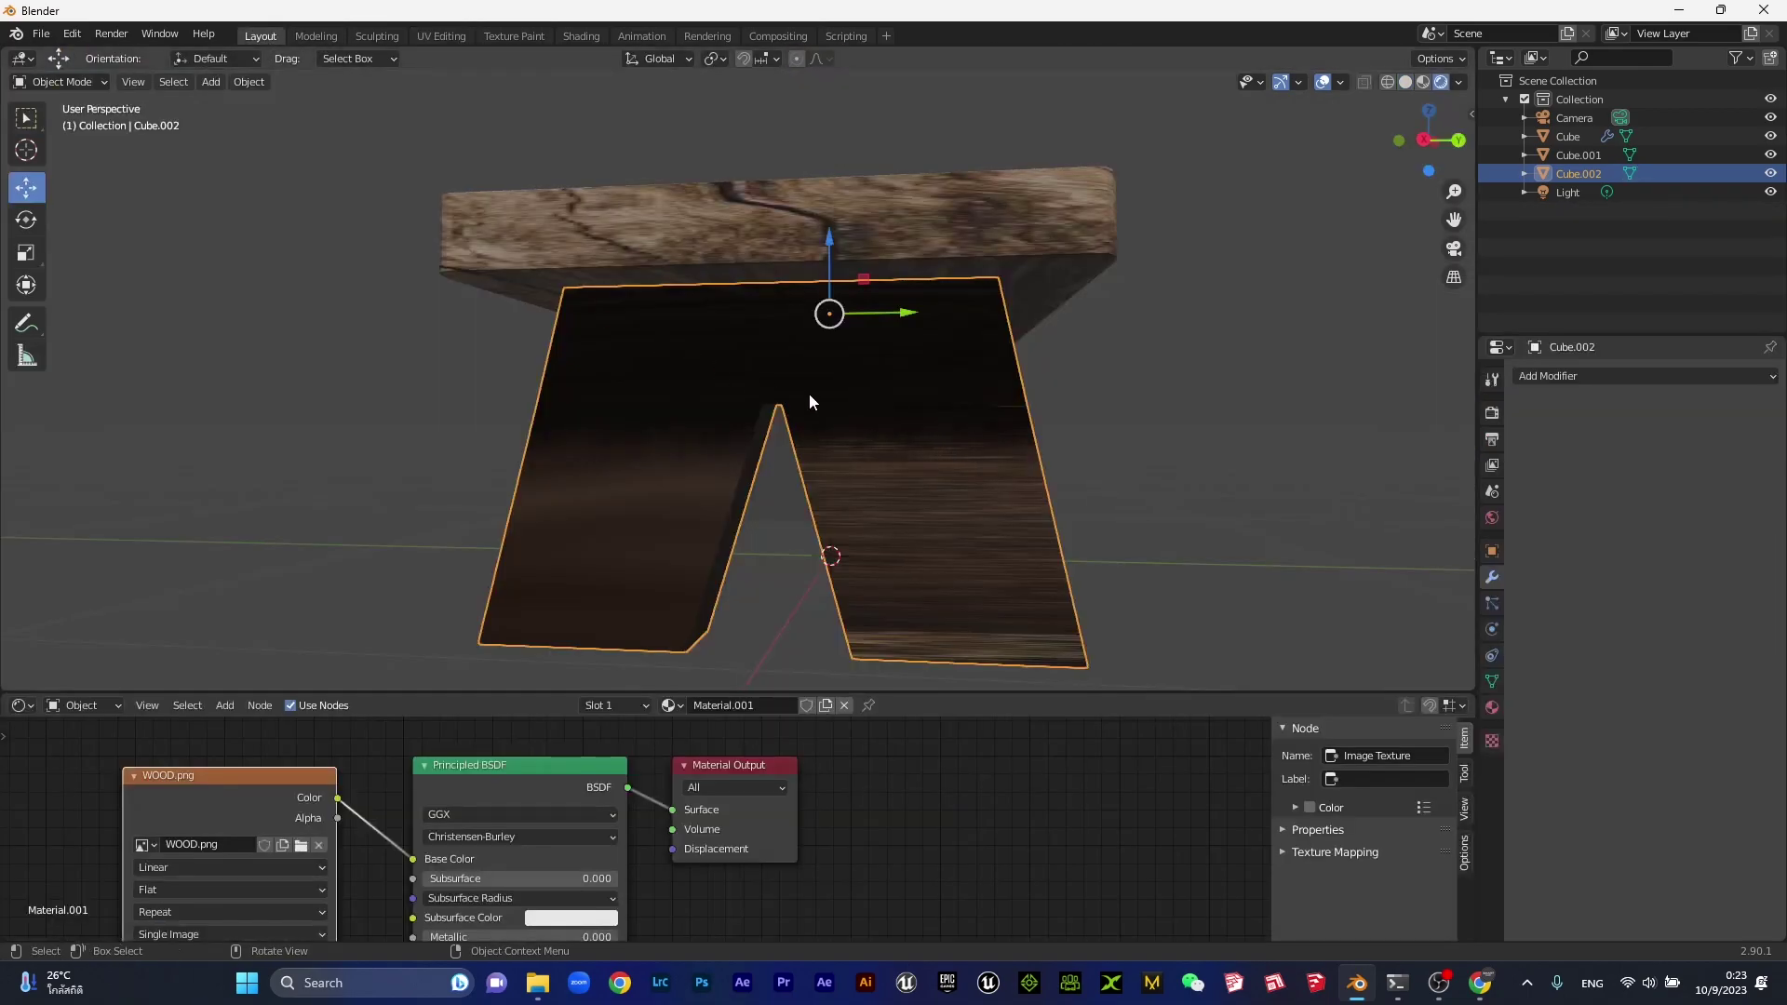
{"action": "key", "text": "Tab"}
{"action": "left_click", "coordinate": [1006, 413]}
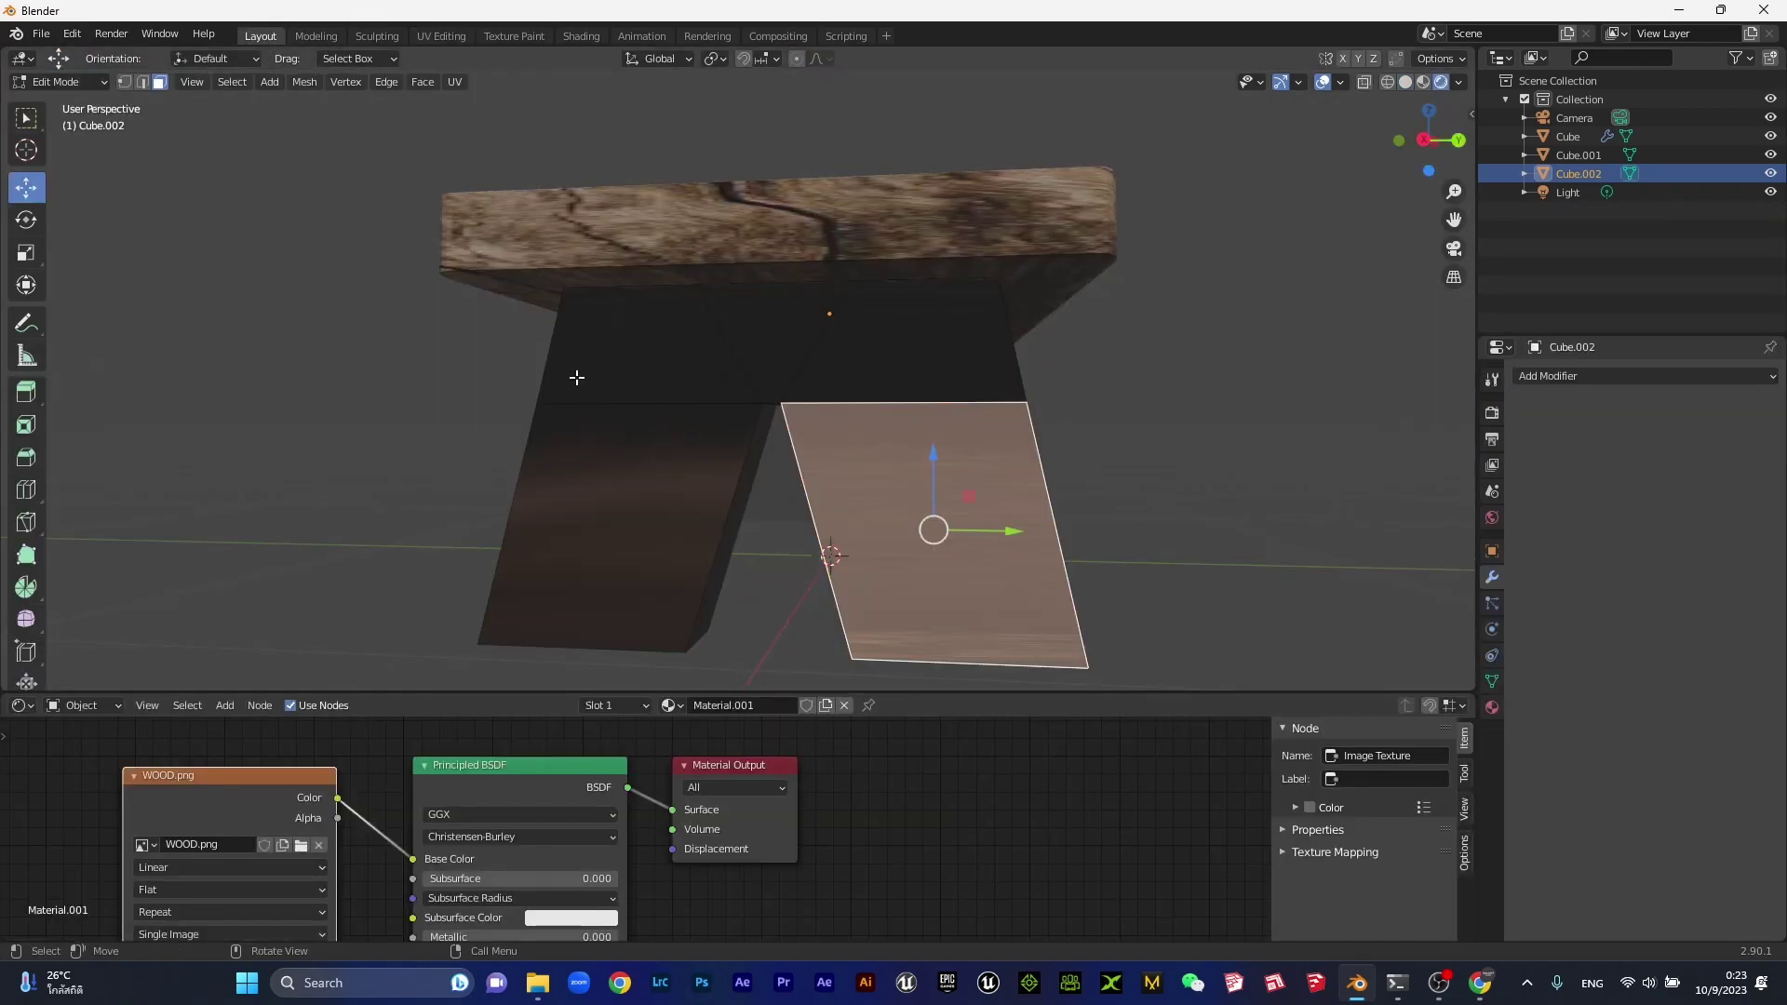
{"action": "left_click_drag", "start_coordinate": [447, 360], "coordinate": [606, 400], "text": "shift"}
{"action": "key", "text": "ctrl+z"}
{"action": "left_click", "coordinate": [856, 348], "text": "shift"}
{"action": "left_click", "coordinate": [785, 335], "text": "shift"}
{"action": "left_click", "coordinate": [686, 360], "text": "shift"}
{"action": "left_click", "coordinate": [670, 440], "text": "shift"}
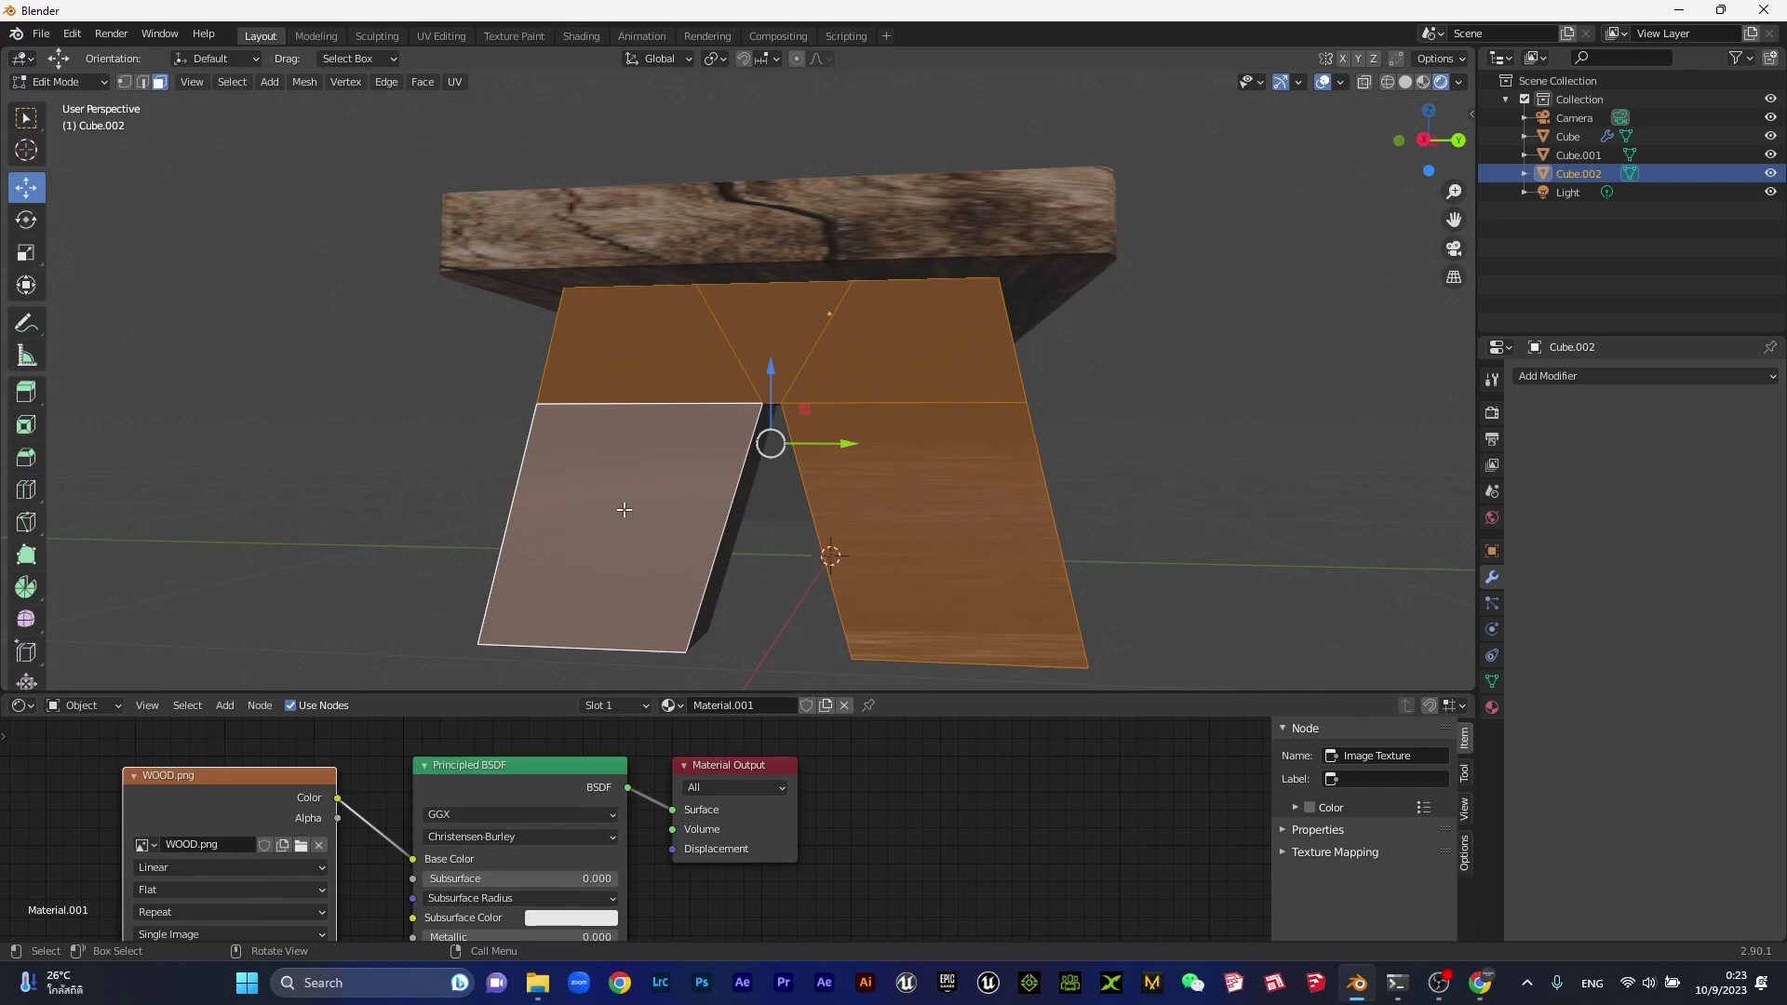
{"action": "key", "text": "x"}
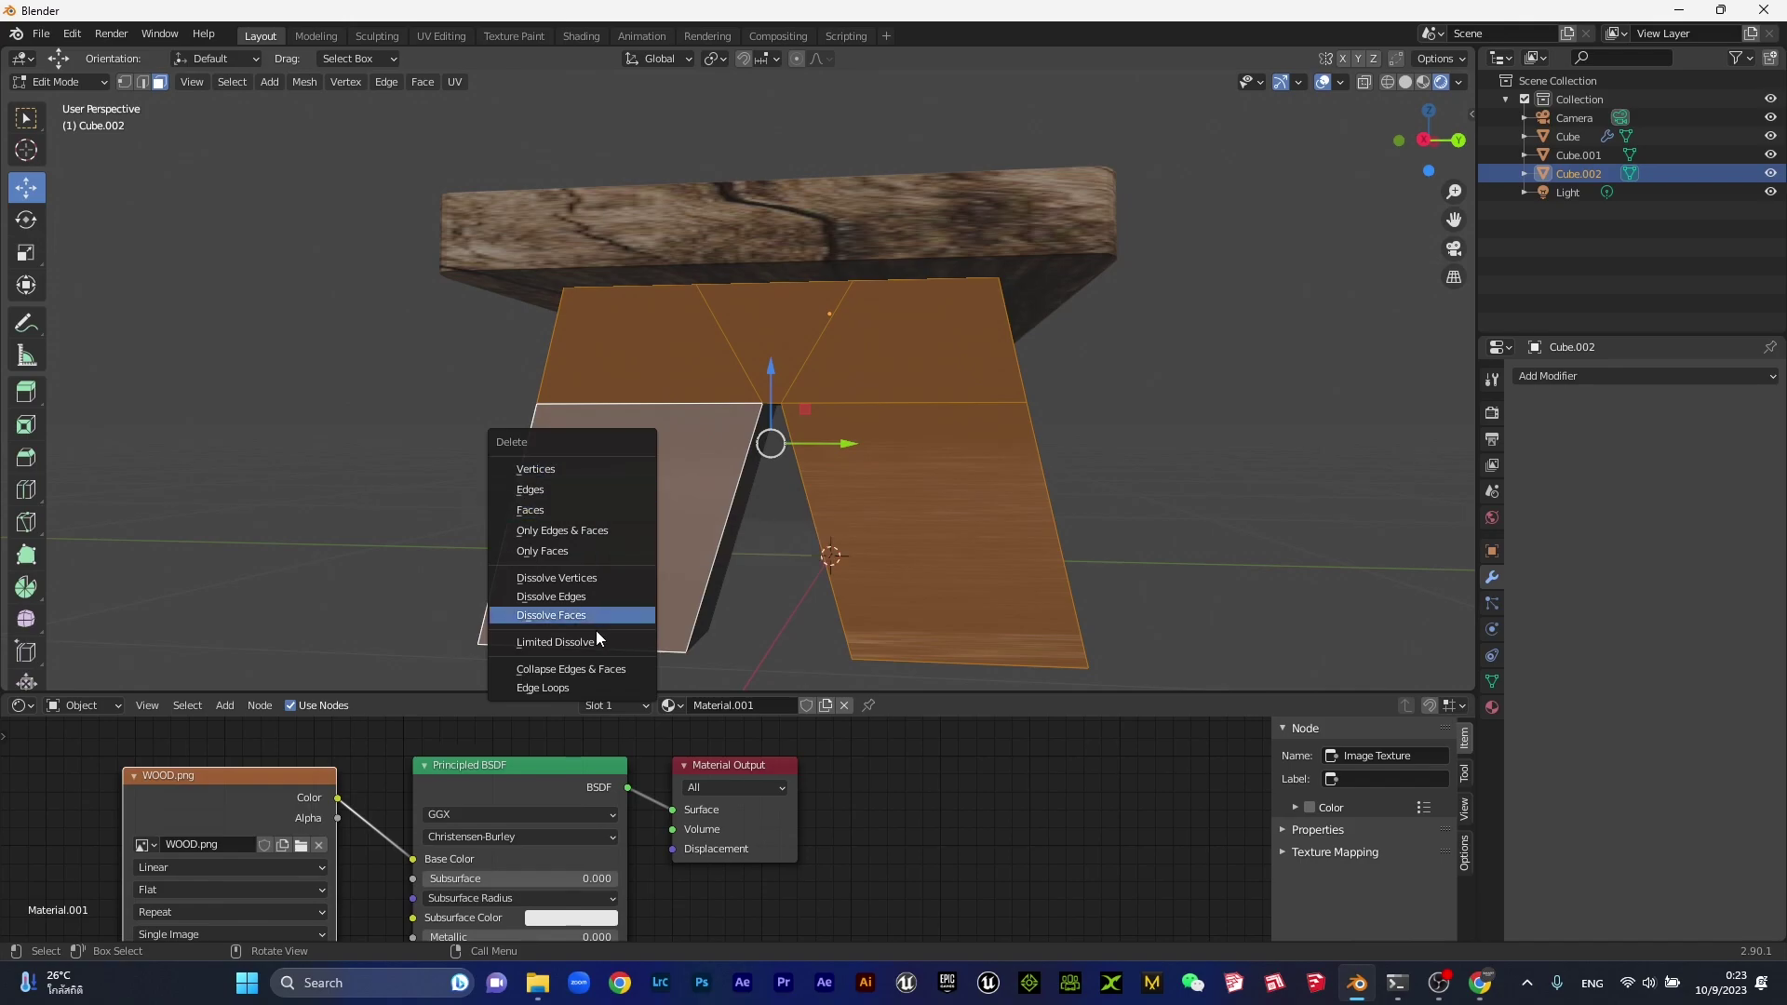
{"action": "left_click", "coordinate": [540, 616]}
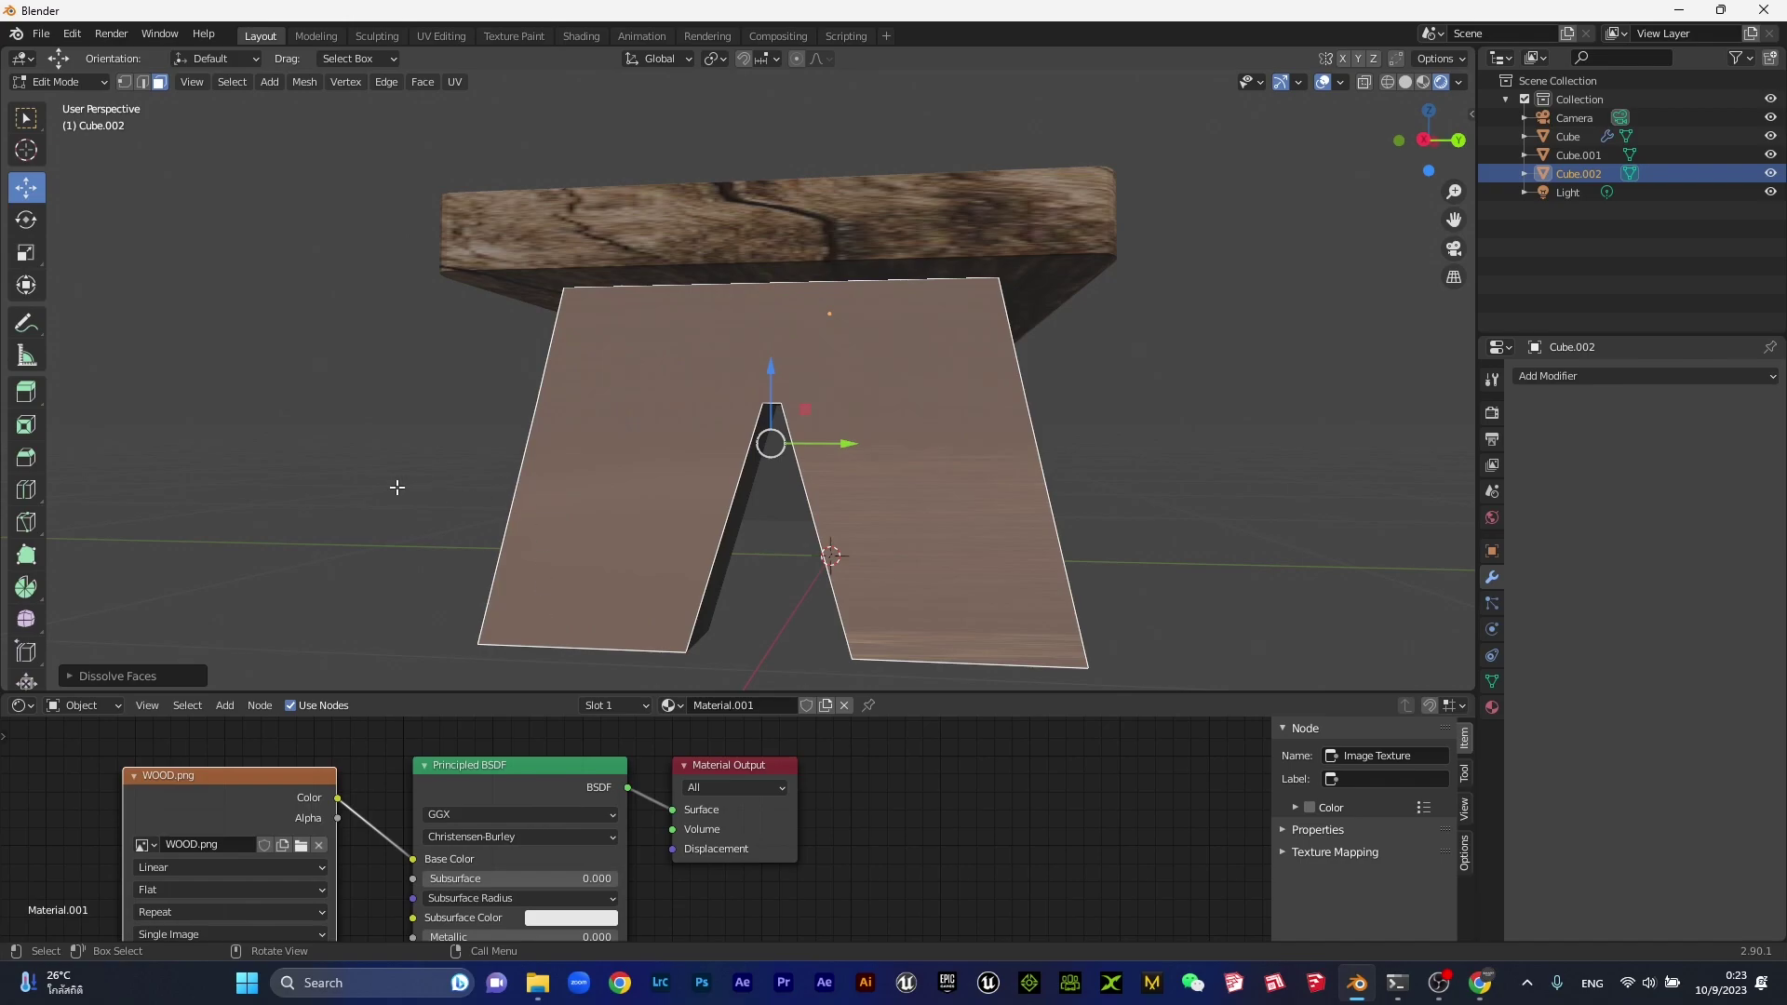
UV Unwrap the merged front face and return to Object Mode.
{"action": "left_click", "coordinate": [396, 489]}
{"action": "scroll", "coordinate": [710, 435], "scroll_direction": "down", "scroll_amount": 2}
{"action": "left_click", "coordinate": [692, 440]}
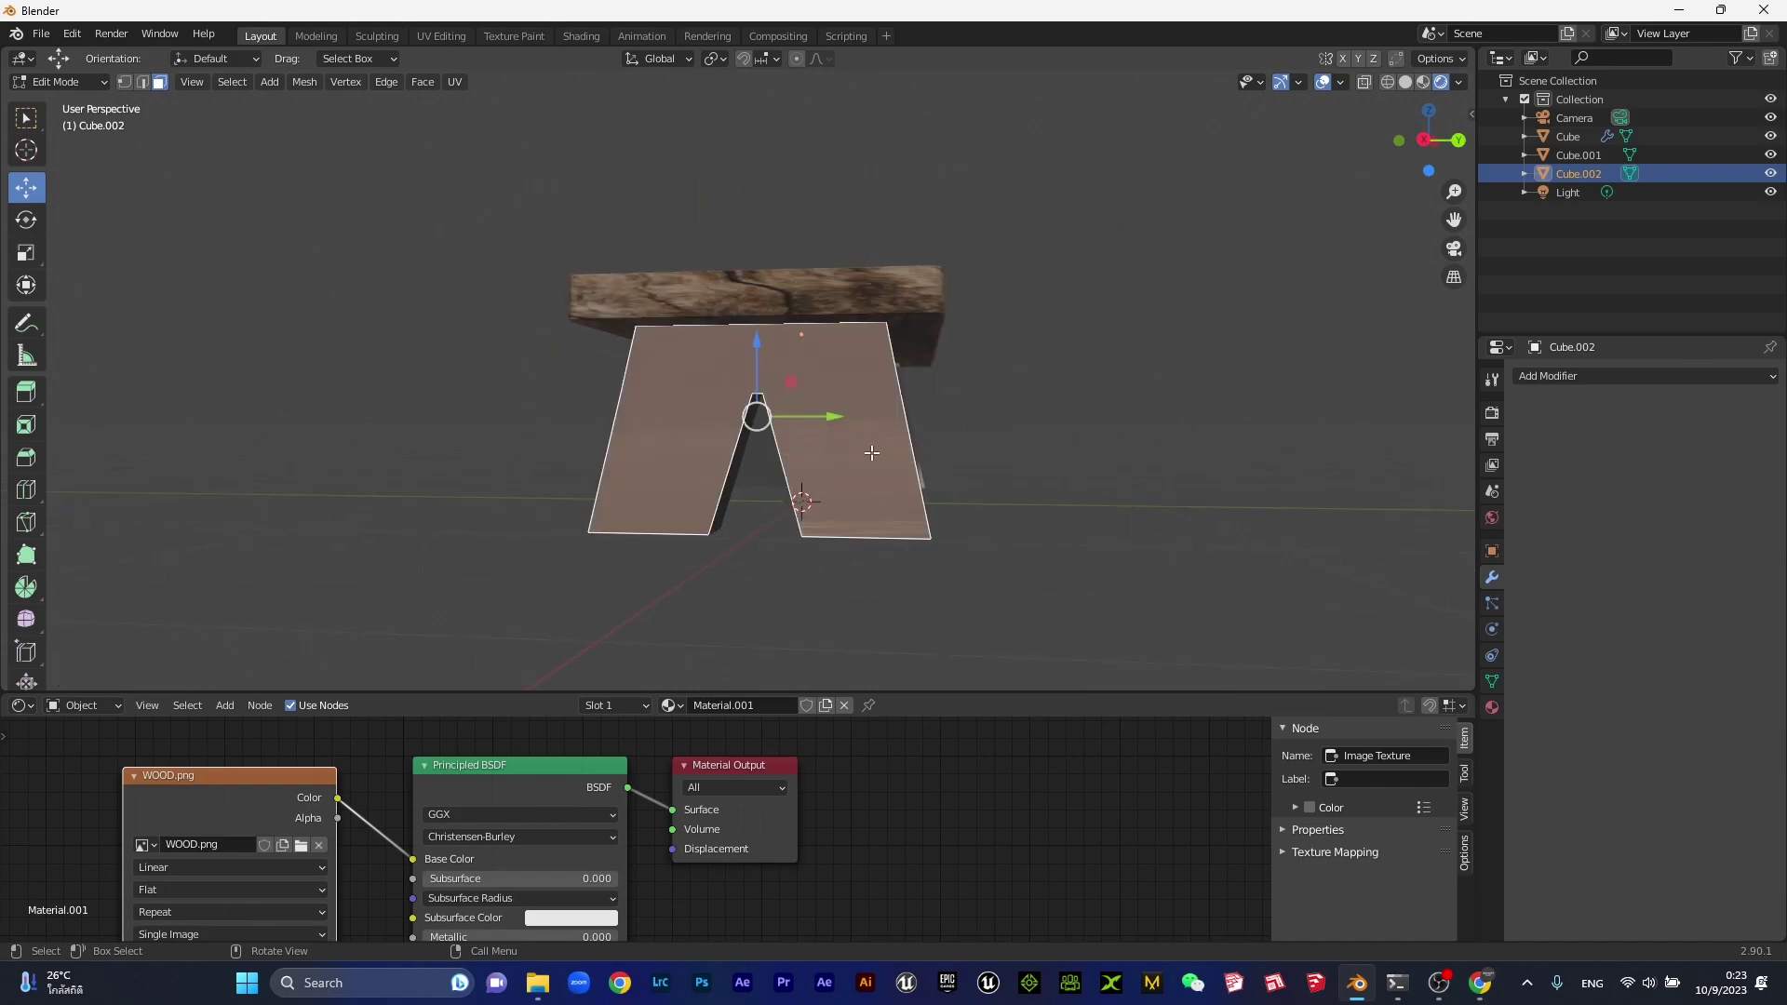
{"action": "mouse_move", "coordinate": [871, 453]}
{"action": "middle_mouse_down"}
{"action": "mouse_move", "coordinate": [1059, 457]}
{"action": "mouse_move", "coordinate": [931, 466]}
{"action": "middle_mouse_up"}
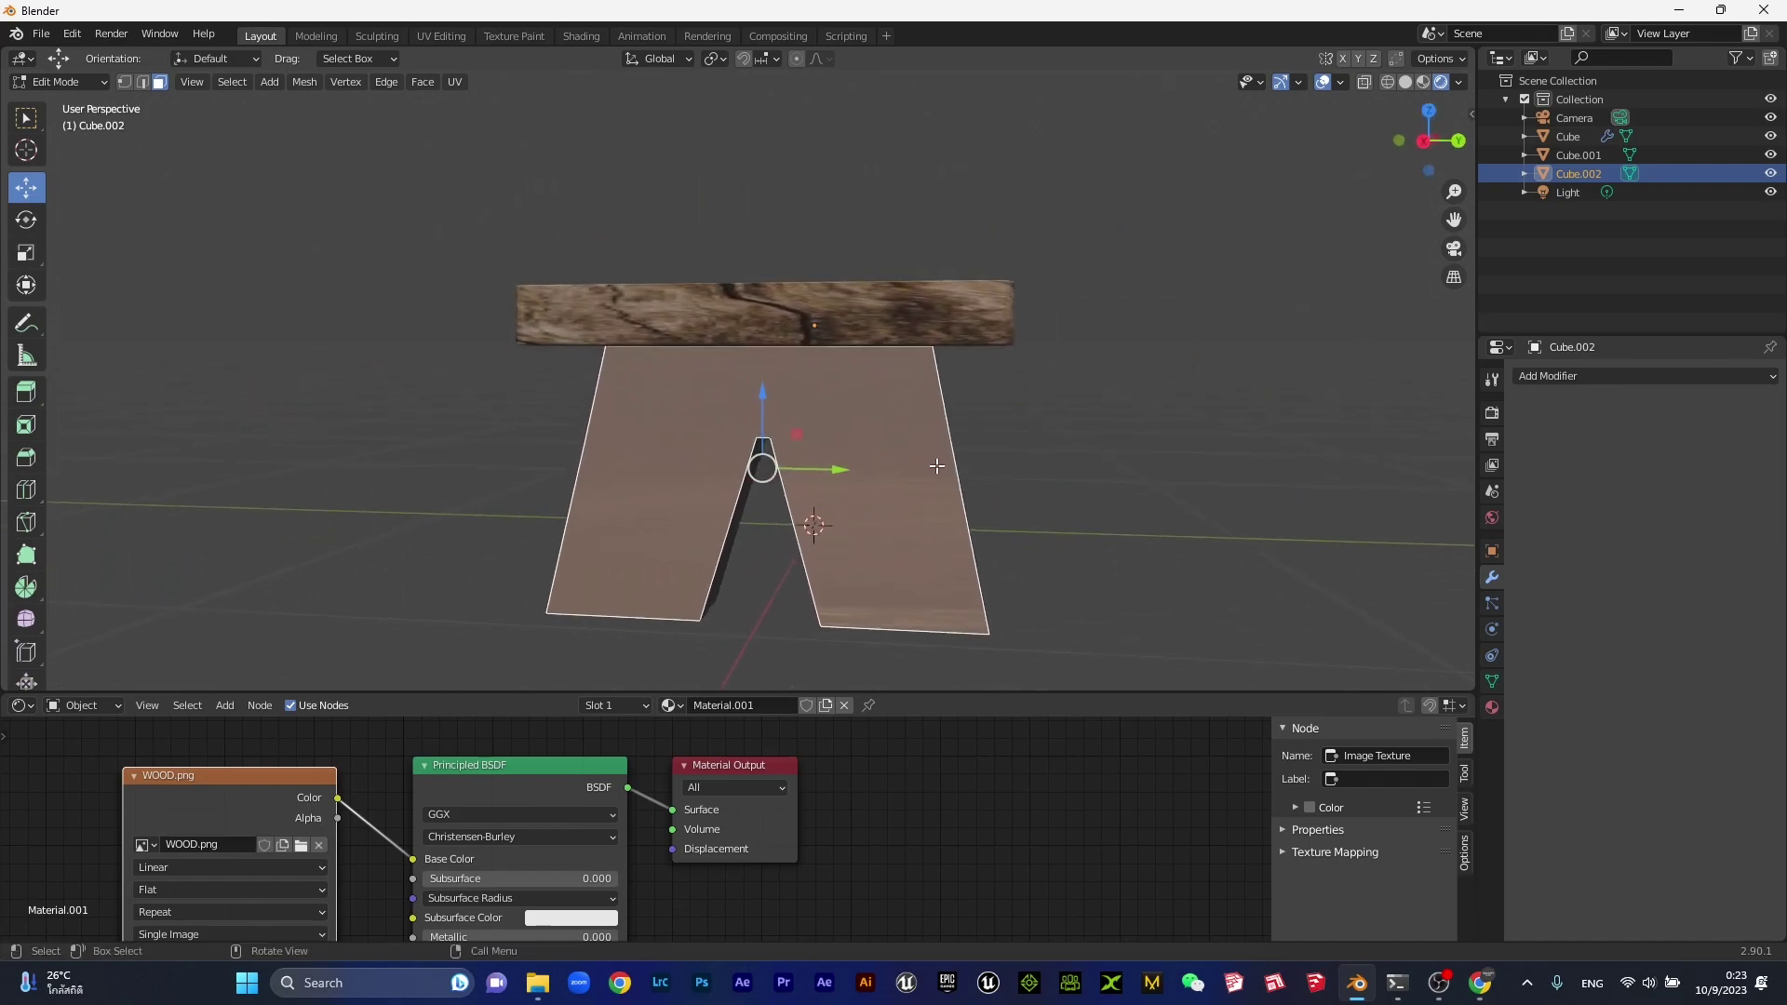
{"action": "right_click", "coordinate": [920, 471]}
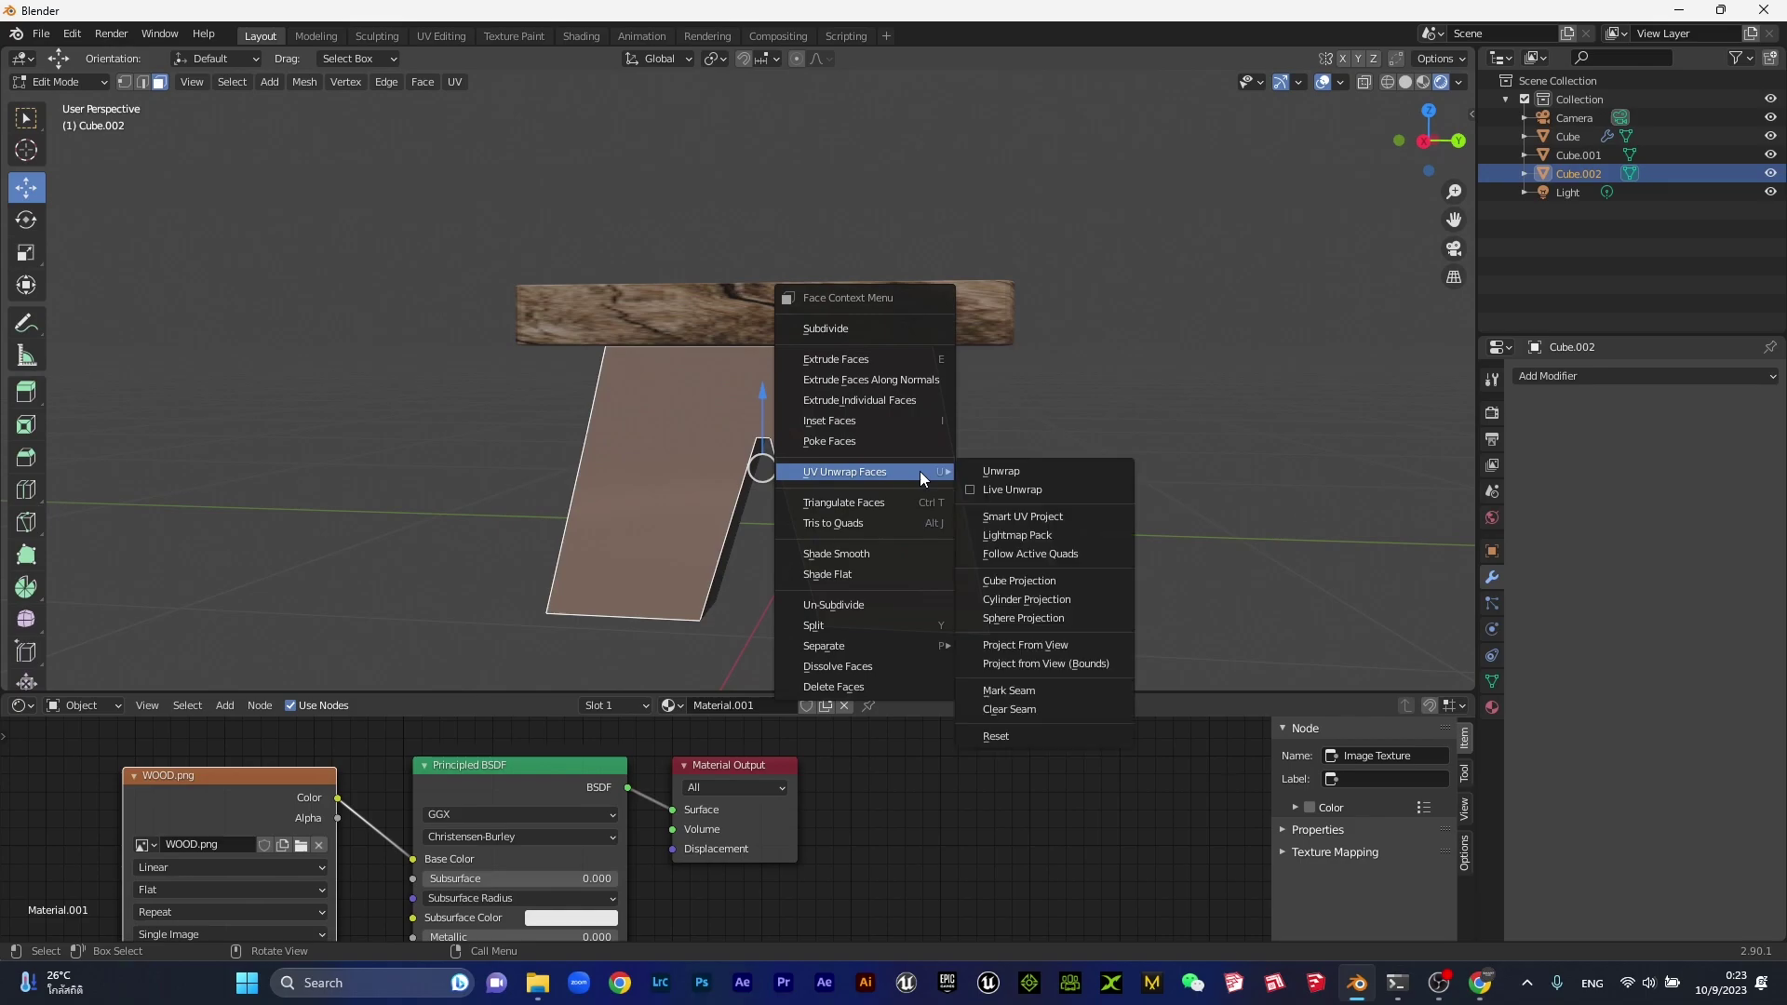
{"action": "left_click", "coordinate": [1034, 473]}
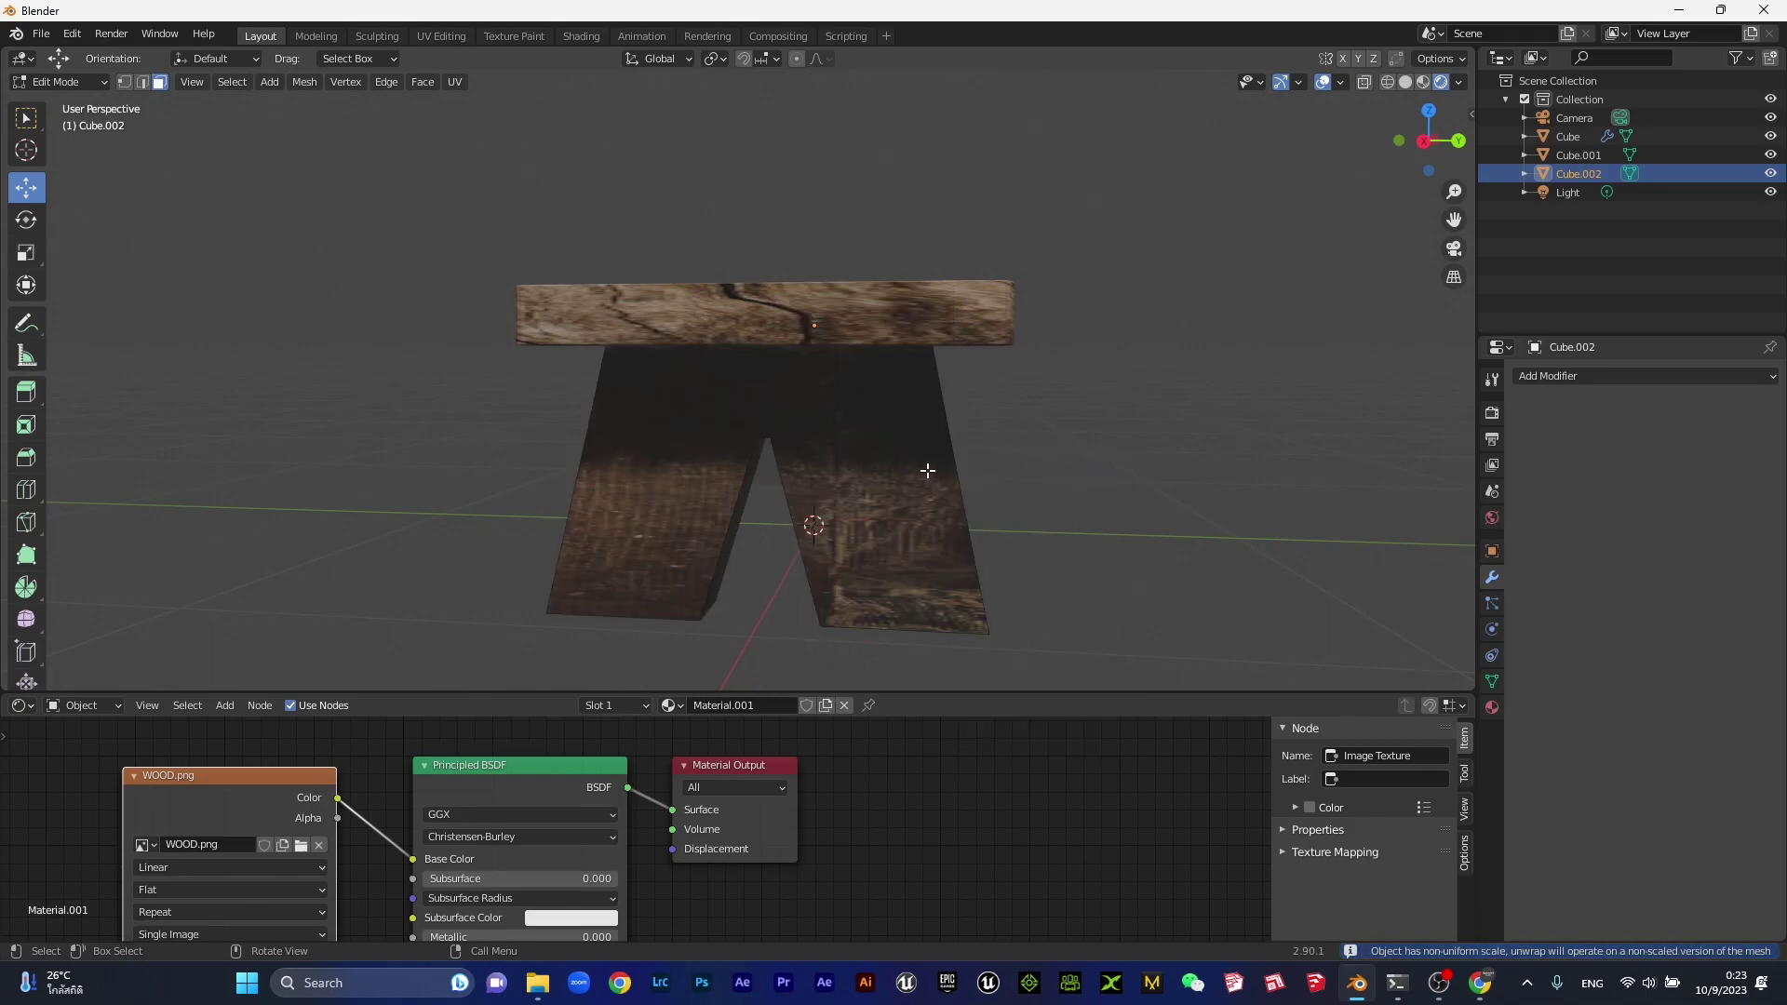
{"action": "mouse_move", "coordinate": [927, 470]}
{"action": "middle_mouse_down"}
{"action": "mouse_move", "coordinate": [1097, 466]}
{"action": "mouse_move", "coordinate": [913, 470]}
{"action": "middle_mouse_up"}
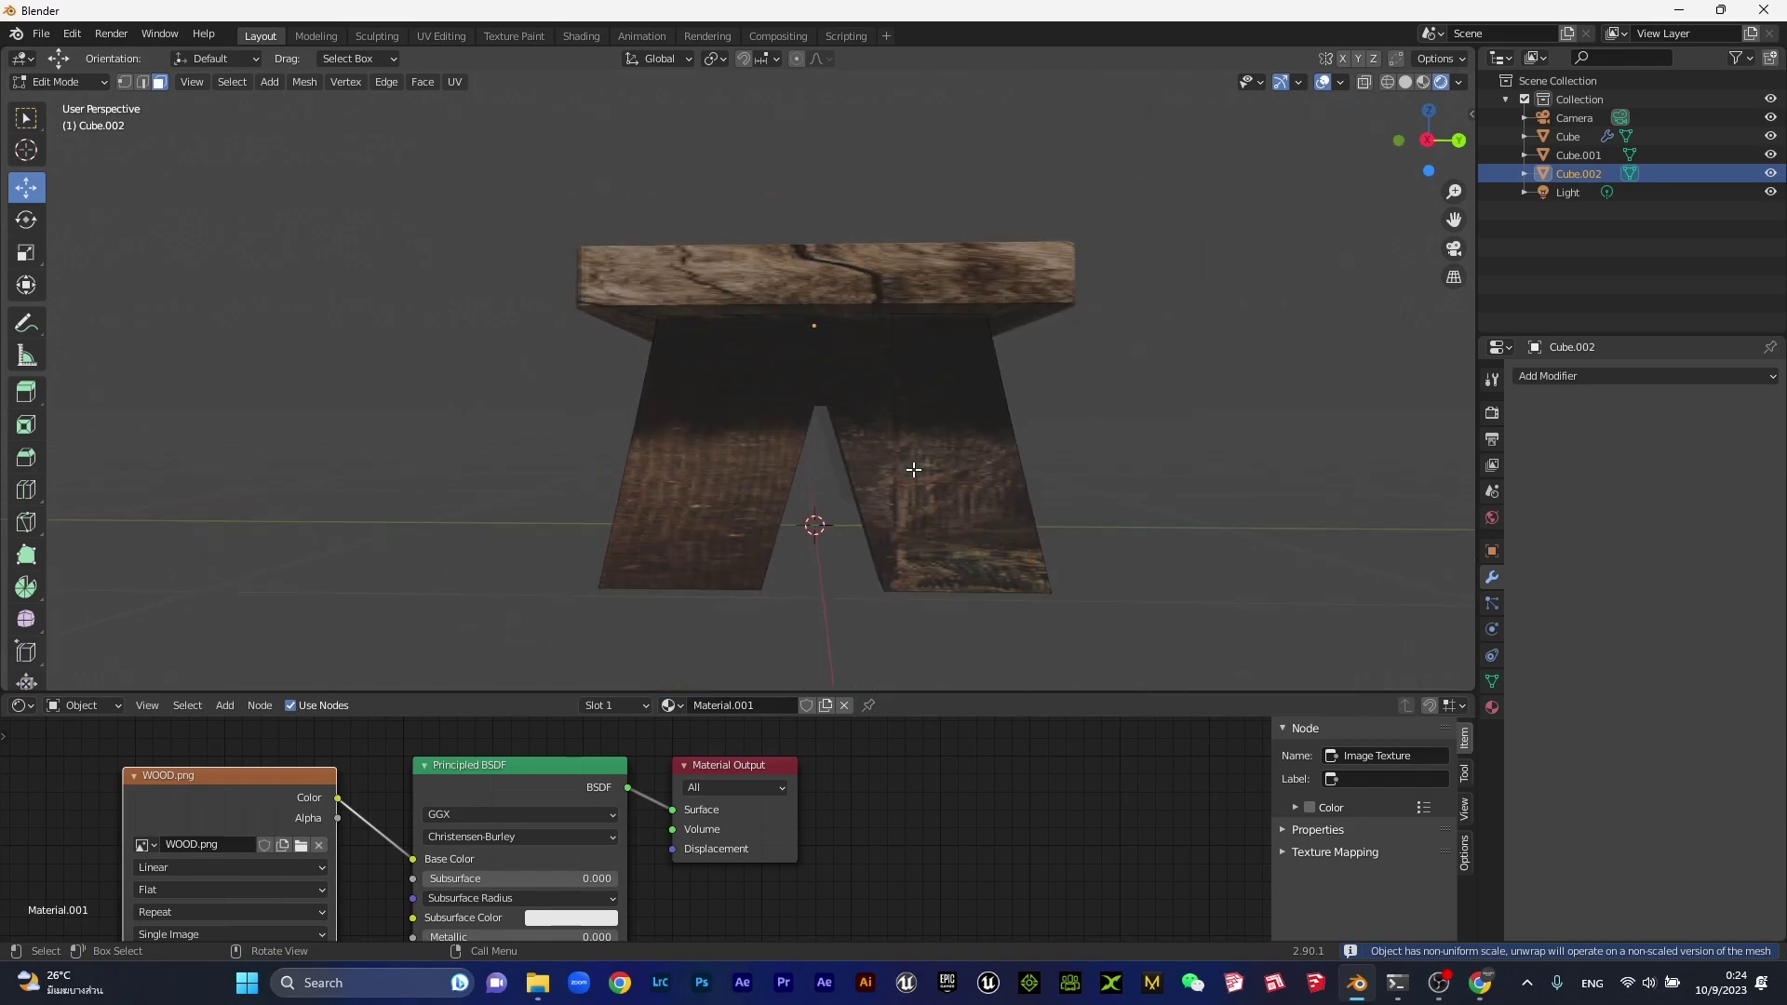
{"action": "key", "text": "Tab"}
{"action": "left_click", "coordinate": [562, 474]}
{"action": "mouse_move", "coordinate": [562, 474]}
{"action": "middle_mouse_down"}
{"action": "mouse_move", "coordinate": [956, 495]}
{"action": "mouse_move", "coordinate": [1030, 463]}
{"action": "mouse_move", "coordinate": [812, 412]}
{"action": "mouse_move", "coordinate": [857, 436]}
{"action": "middle_mouse_up"}
{"action": "scroll", "coordinate": [1030, 464], "scroll_direction": "up", "scroll_amount": 3}
Dissolve the five faces on the other side of Cube.002's legs into one face.
{"action": "left_click", "coordinate": [907, 439]}
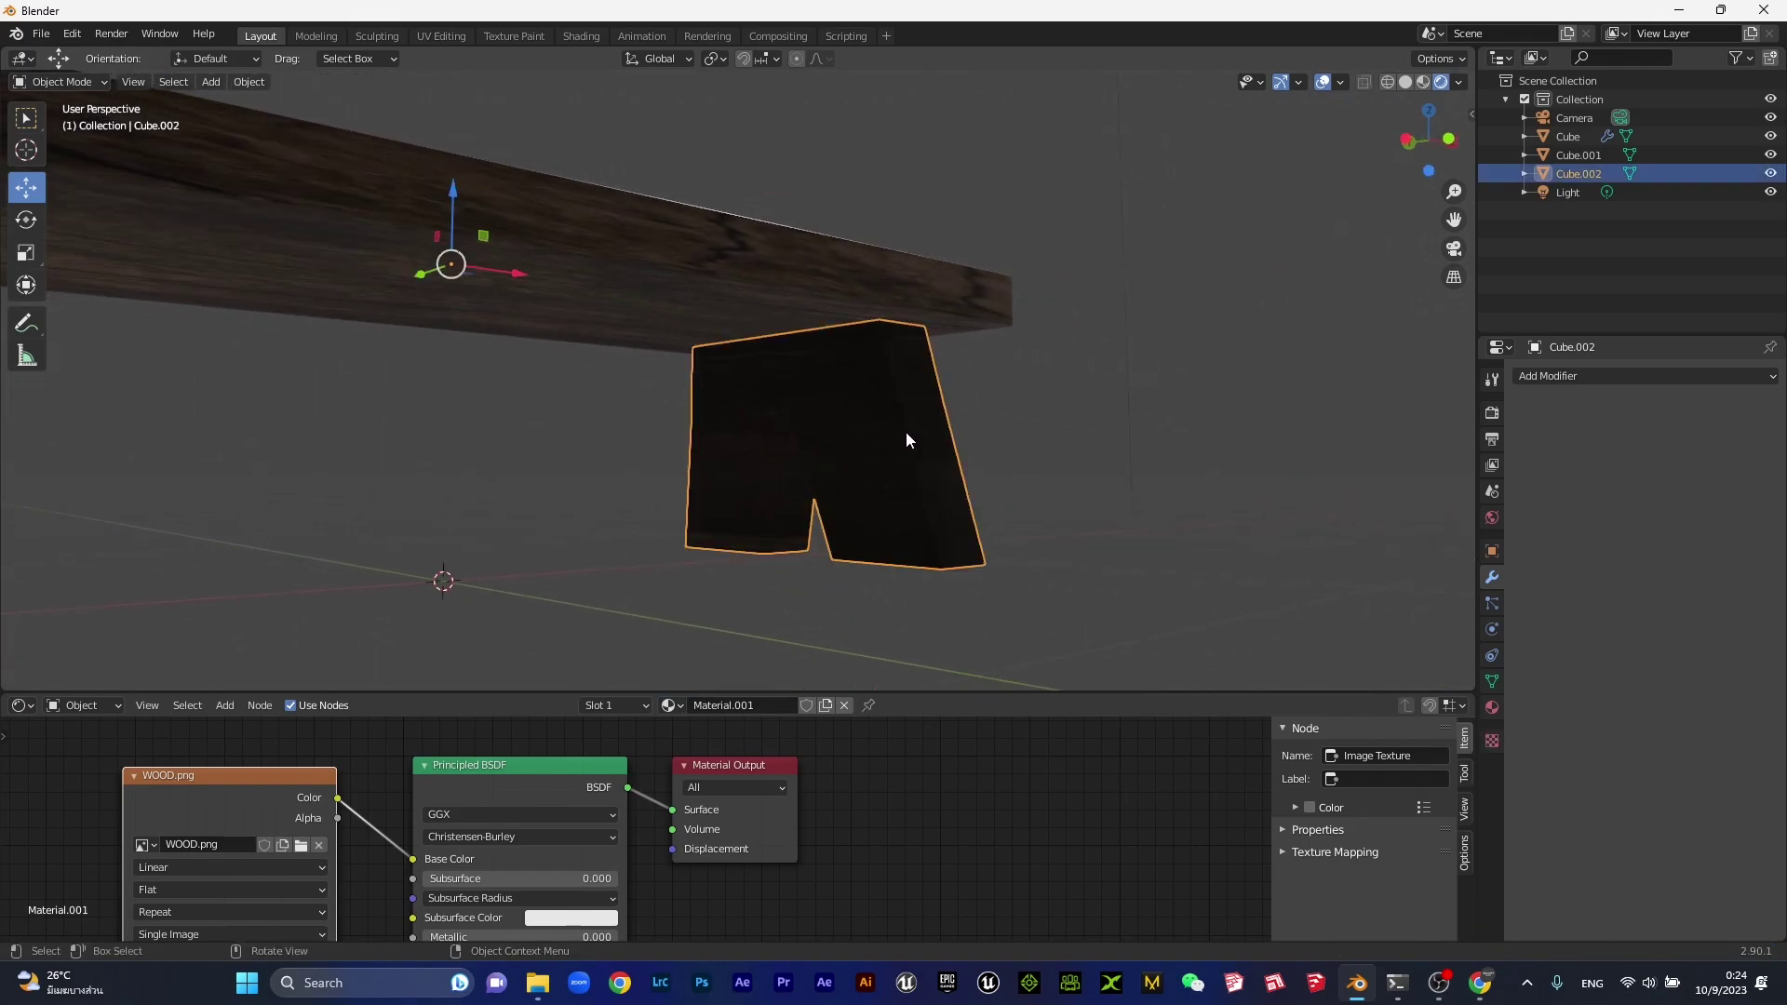
{"action": "key", "text": "Tab"}
{"action": "left_click", "coordinate": [882, 468]}
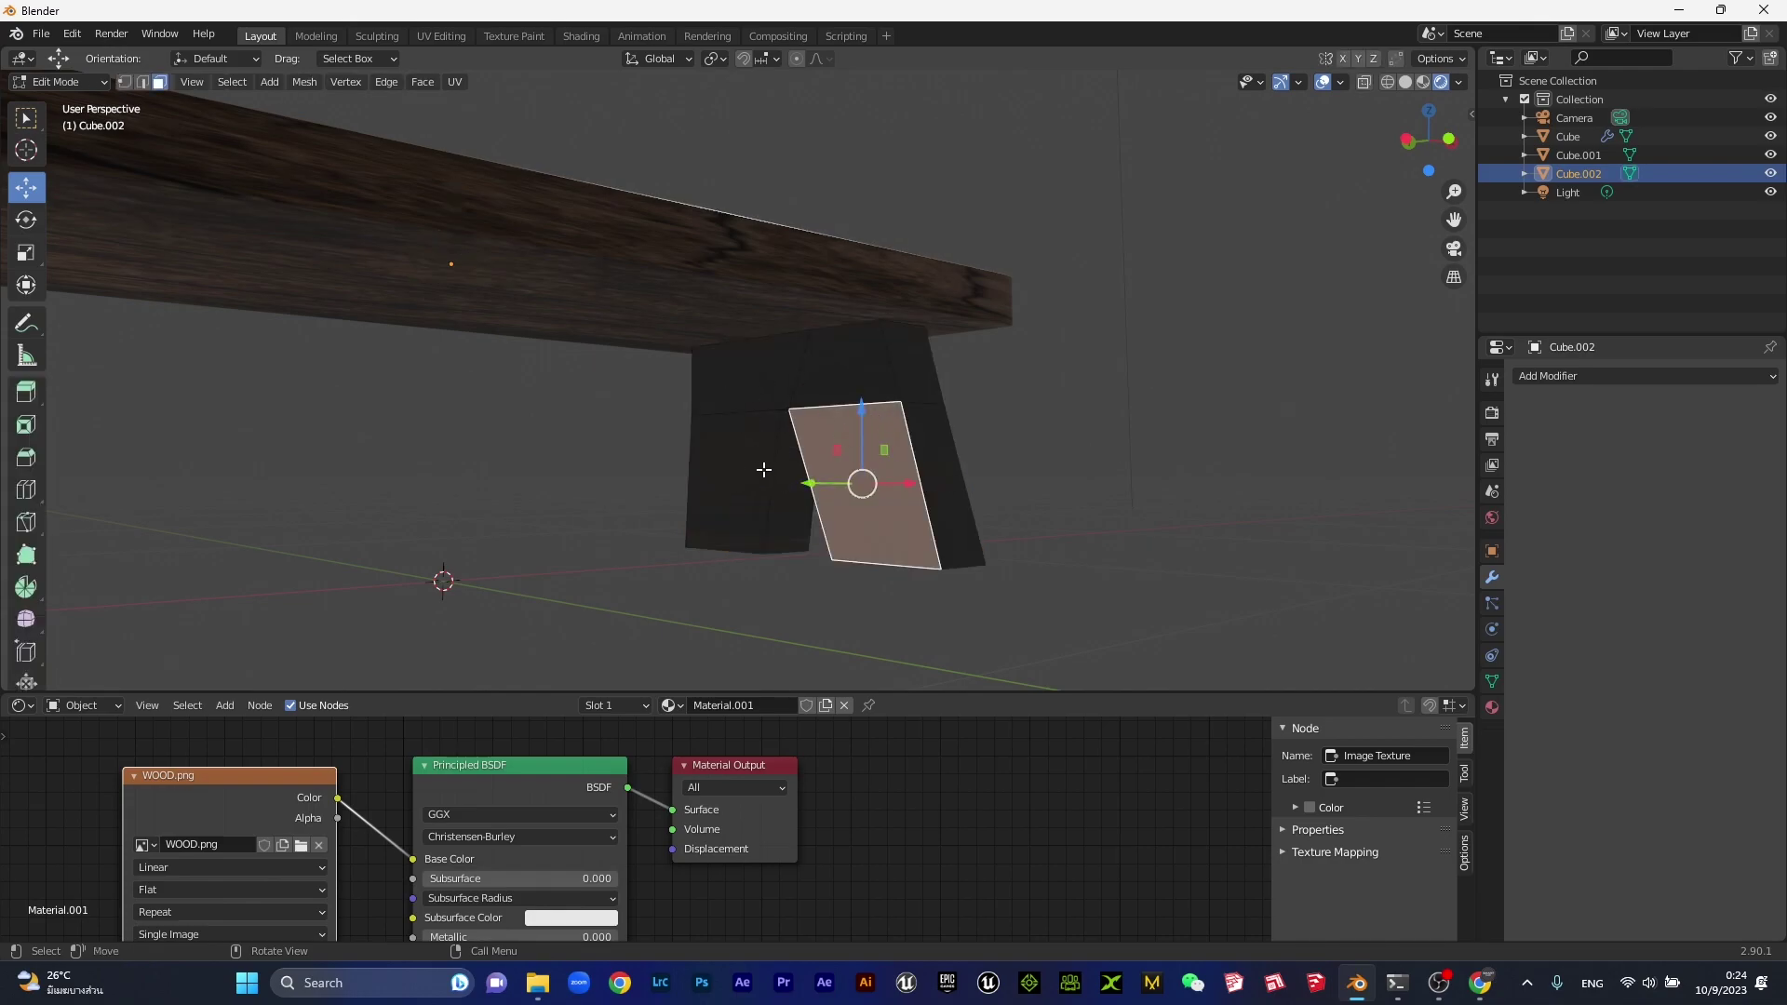
{"action": "left_click", "coordinate": [745, 453], "text": "shift"}
{"action": "left_click", "coordinate": [740, 388], "text": "shift"}
{"action": "left_click", "coordinate": [789, 352], "text": "shift"}
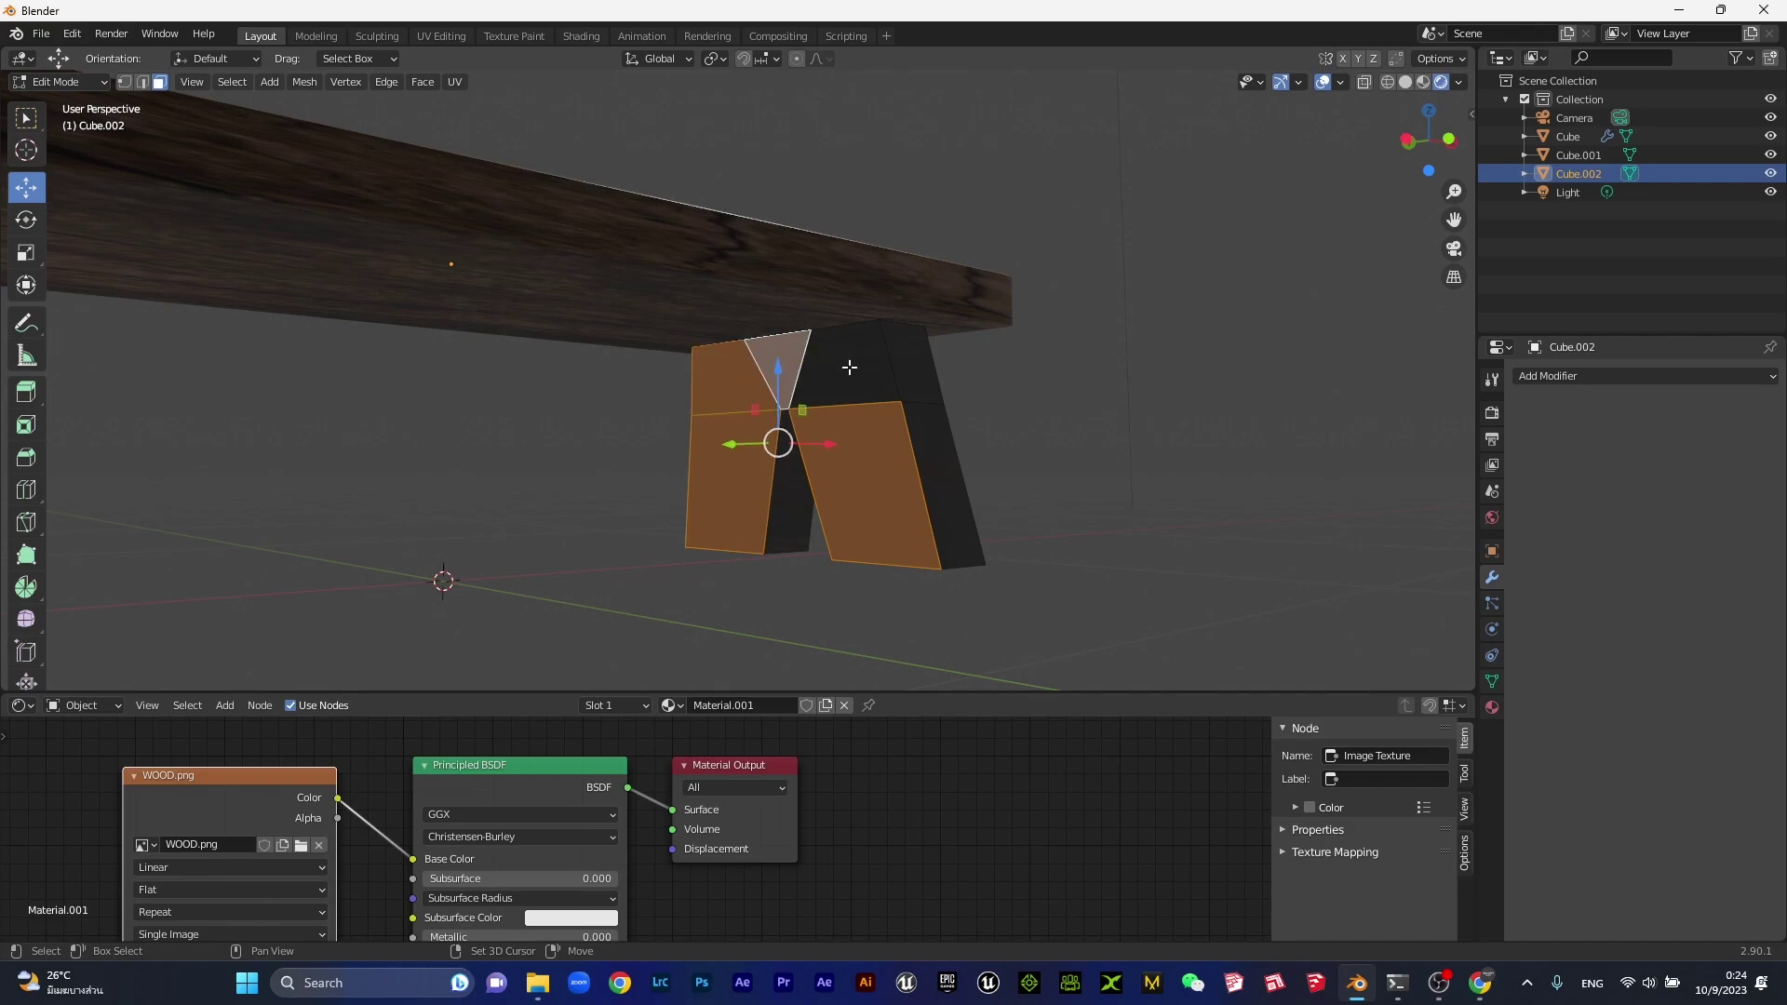
{"action": "left_click", "coordinate": [849, 368], "text": "shift"}
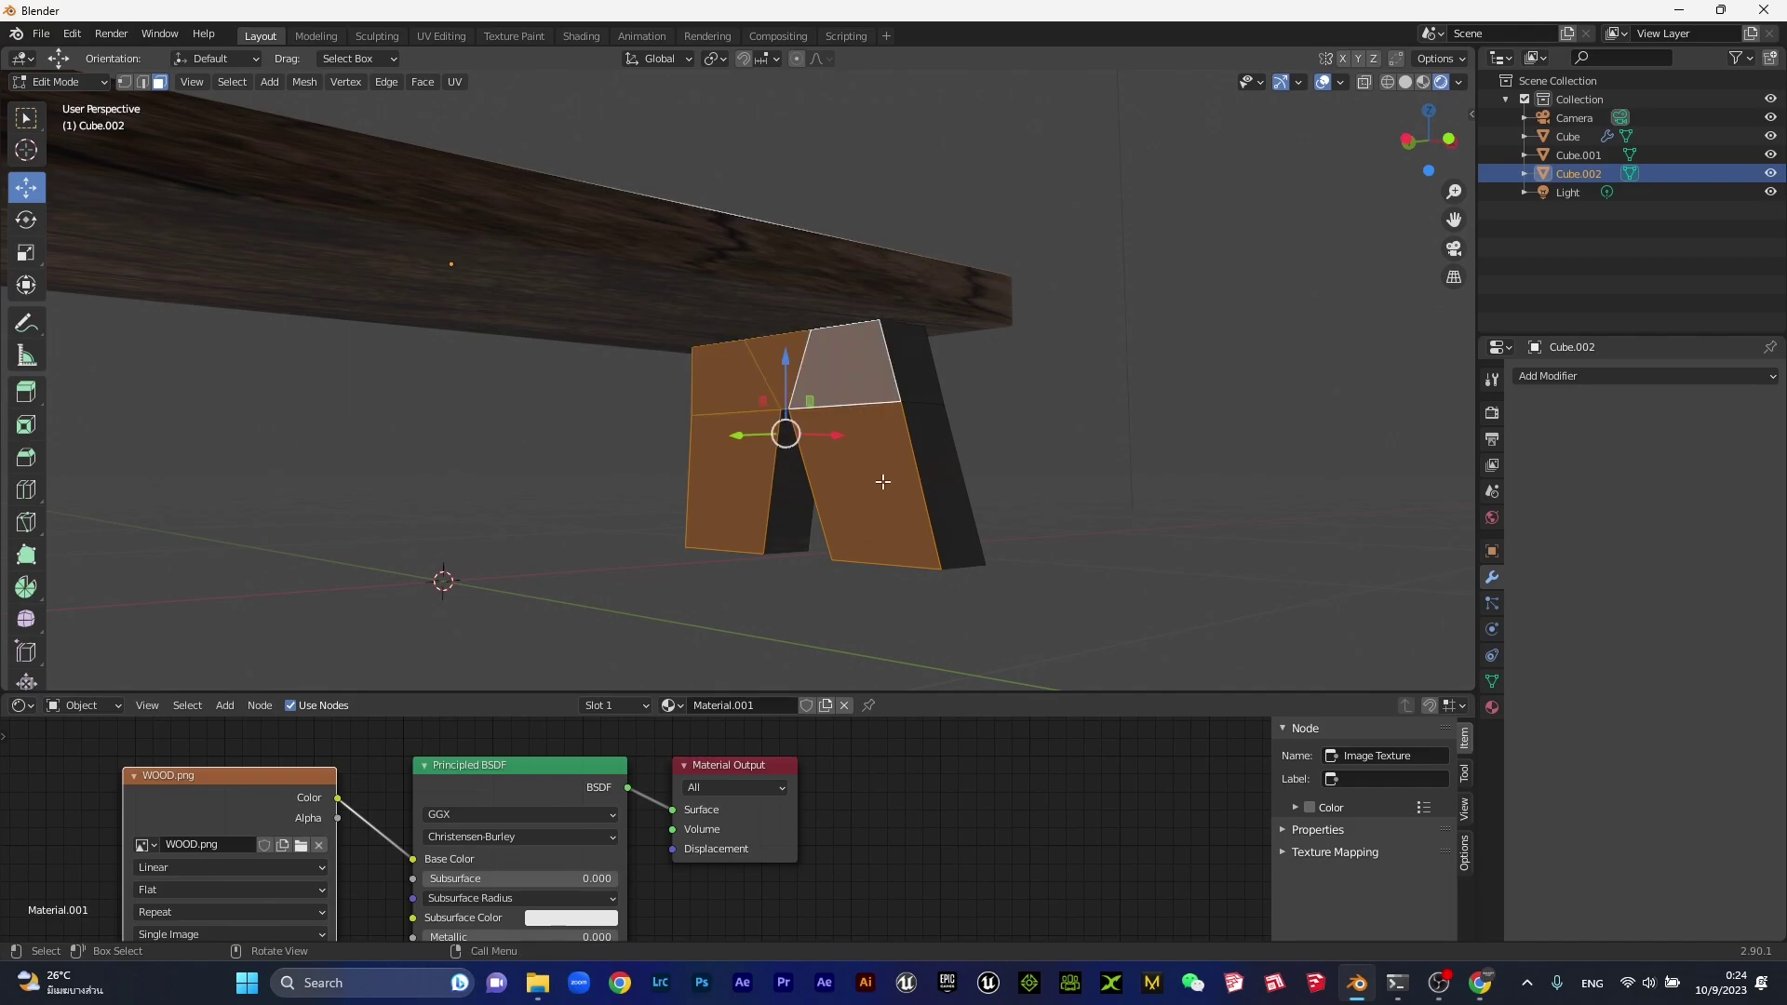
{"action": "key", "text": "x"}
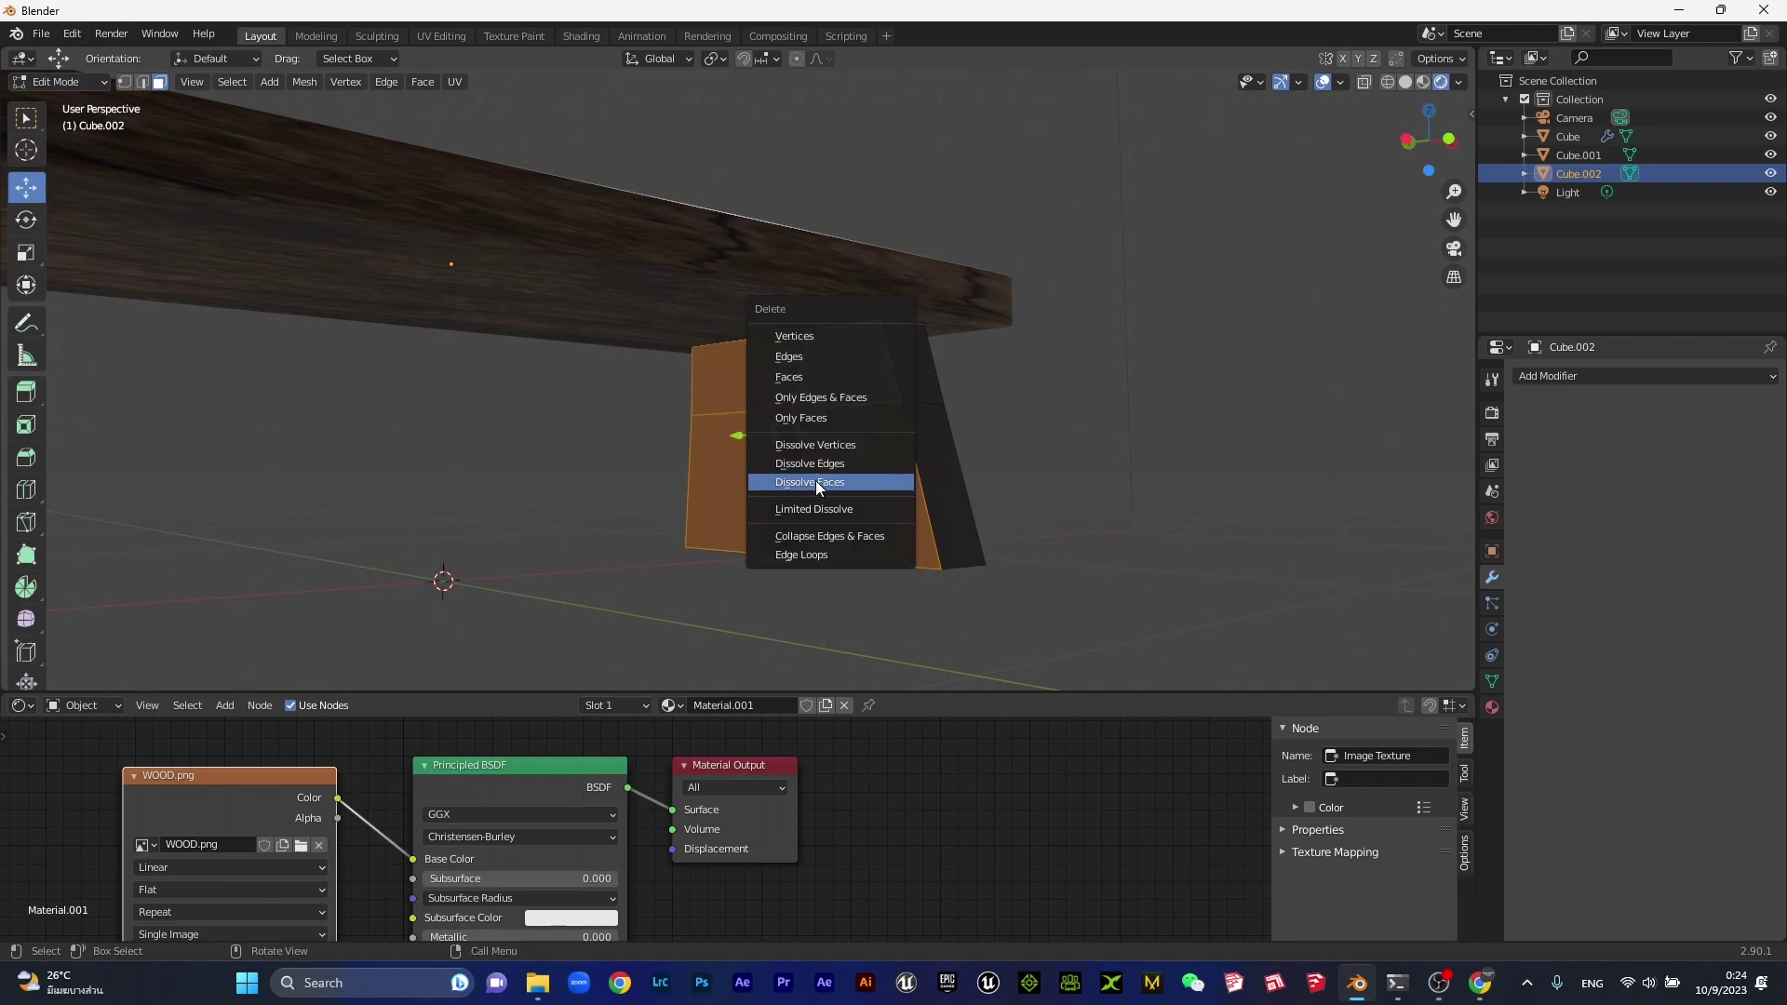
{"action": "left_click", "coordinate": [815, 482]}
{"action": "left_click", "coordinate": [977, 449]}
{"action": "key", "text": "Tab"}
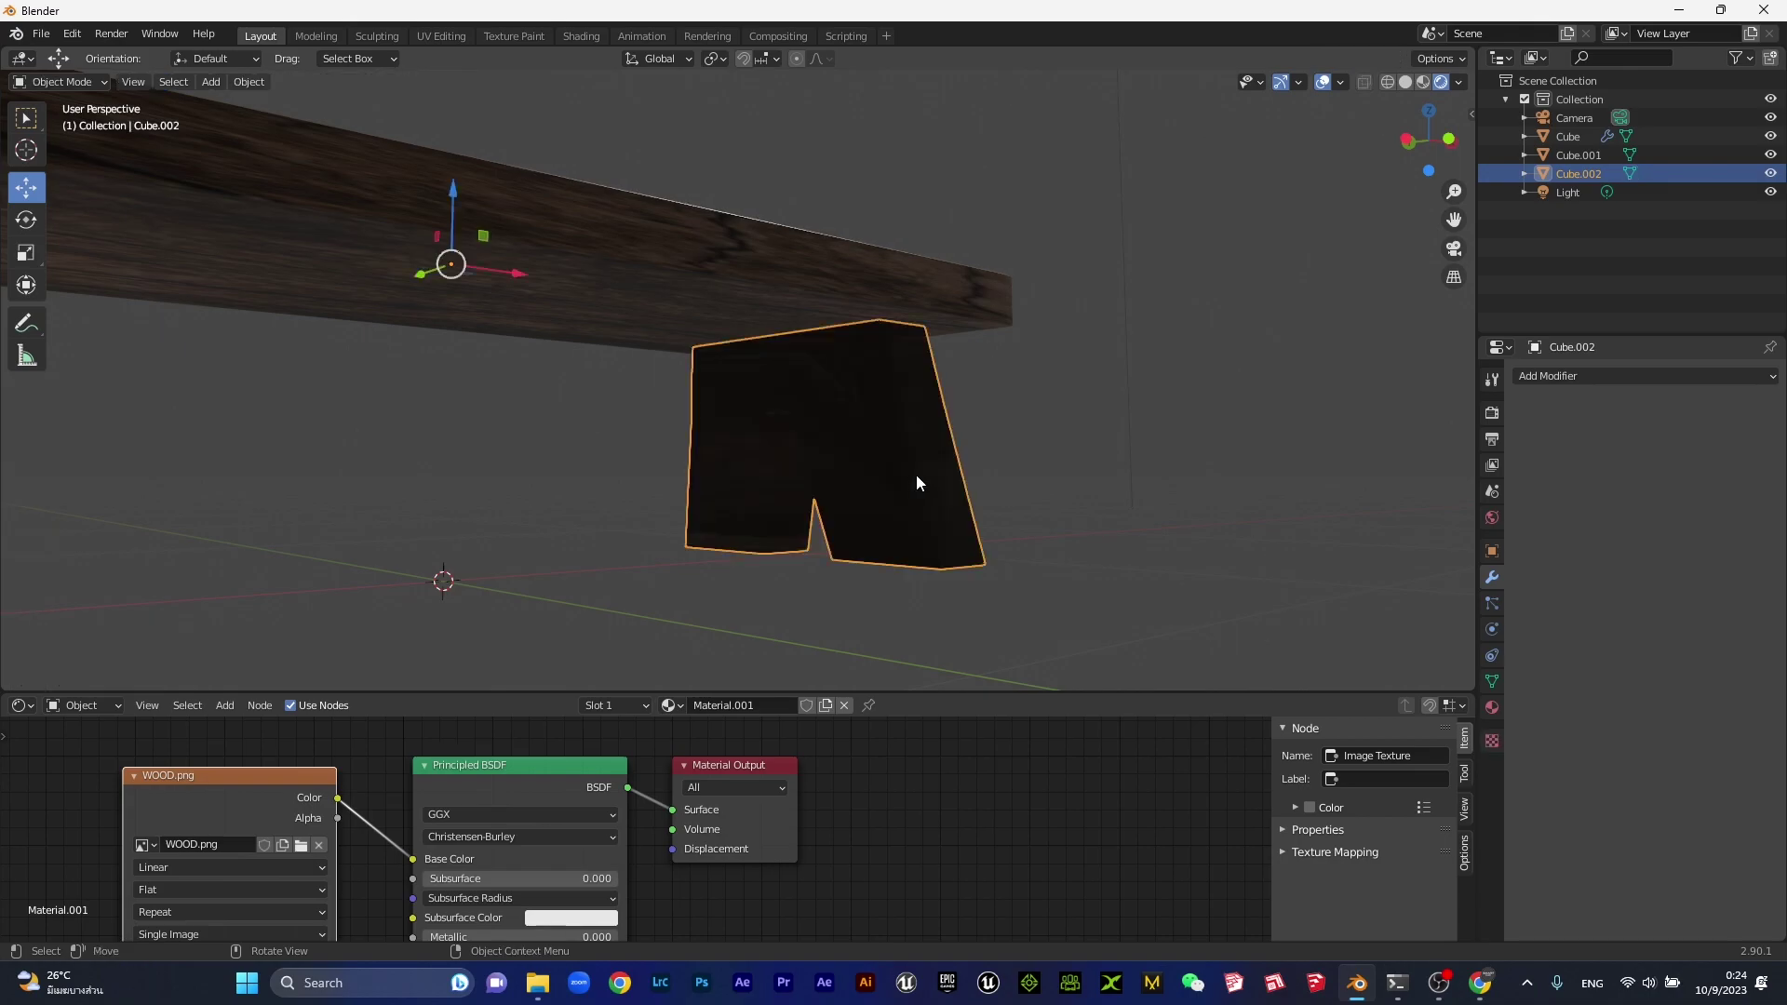
UV Unwrap that merged back face, then return to Object Mode.
{"action": "left_click", "coordinate": [1063, 417]}
{"action": "left_click", "coordinate": [823, 415]}
{"action": "key", "text": "Tab"}
{"action": "left_click", "coordinate": [858, 426]}
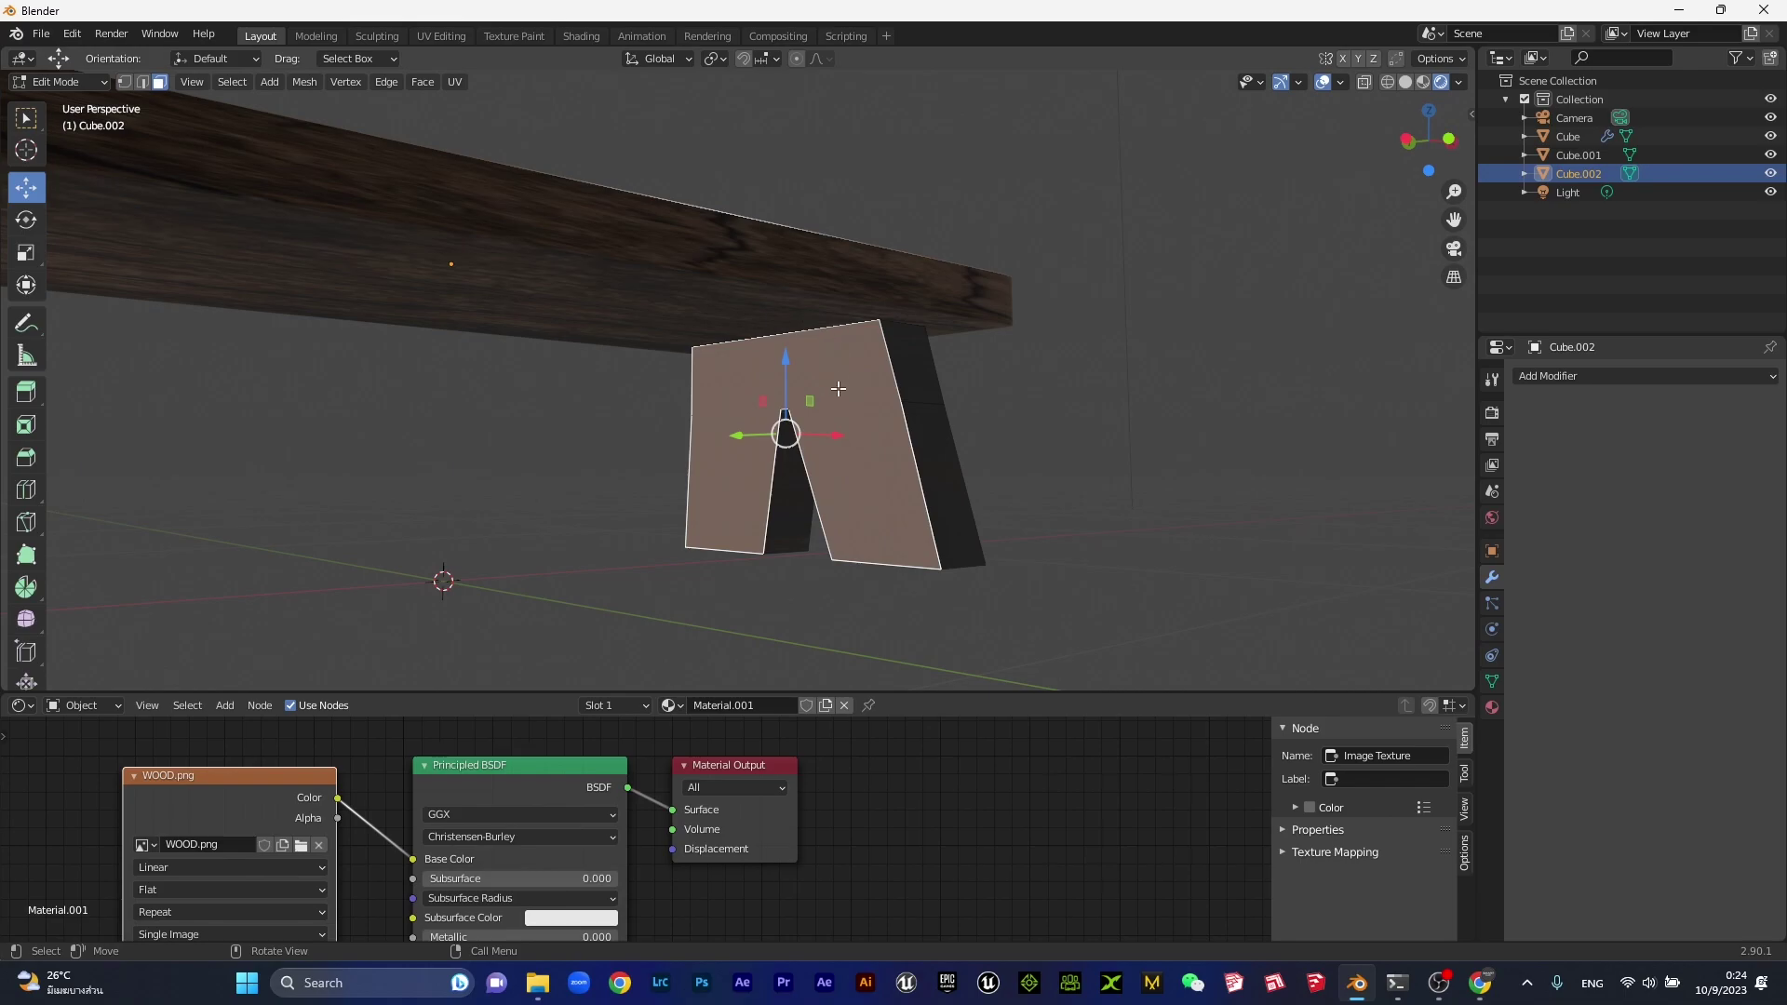
{"action": "right_click", "coordinate": [838, 391]}
{"action": "left_click", "coordinate": [935, 405]}
{"action": "key", "text": "Tab"}
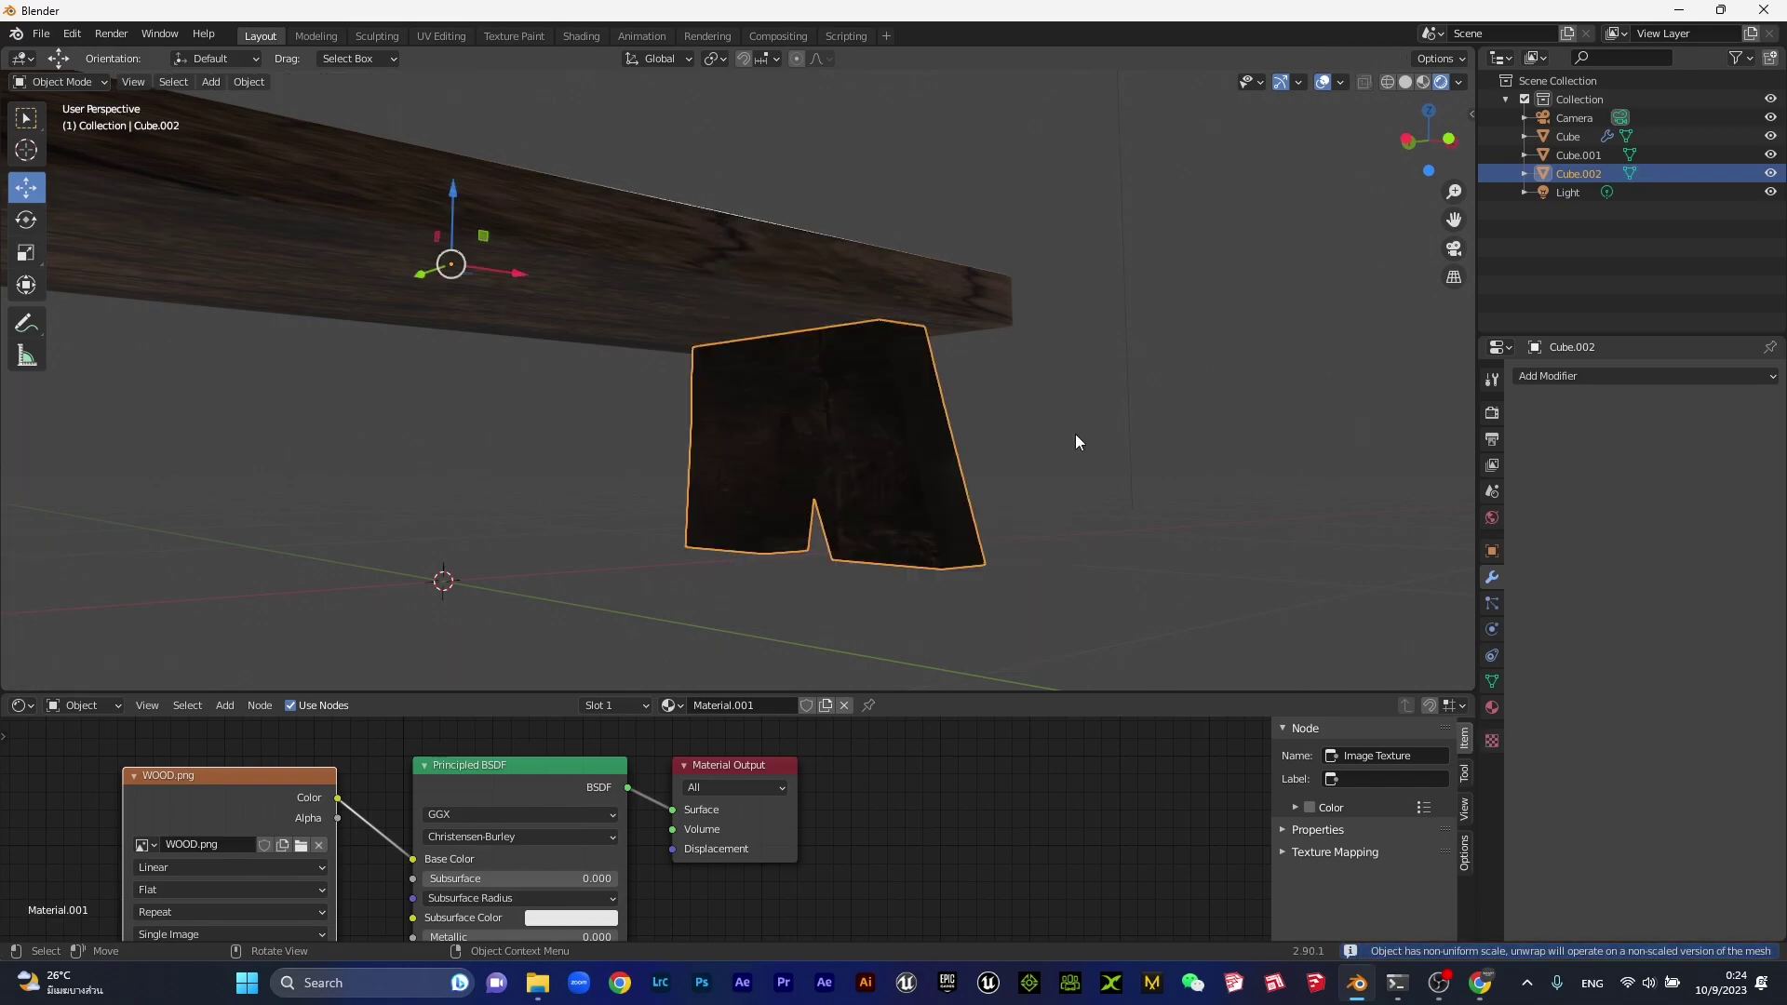
{"action": "left_click", "coordinate": [1075, 434]}
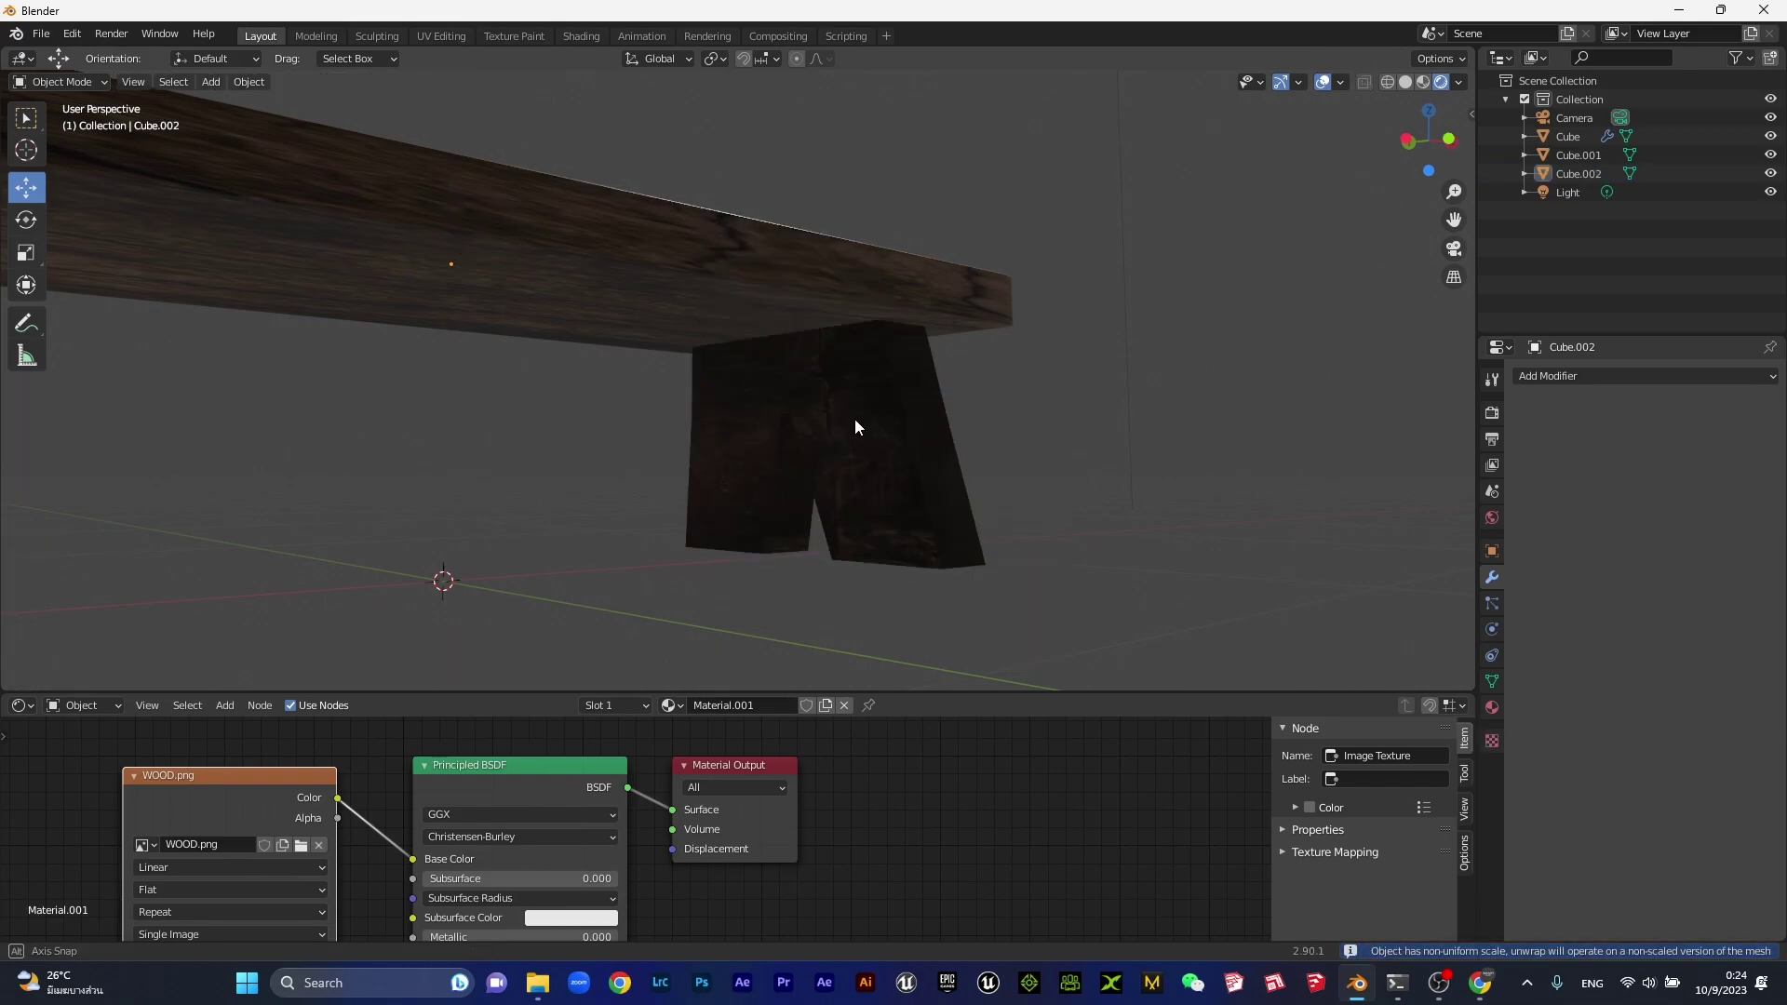
{"action": "mouse_move", "coordinate": [855, 418]}
{"action": "middle_mouse_down"}
{"action": "mouse_move", "coordinate": [1047, 432]}
{"action": "mouse_move", "coordinate": [941, 432]}
{"action": "mouse_move", "coordinate": [773, 393]}
{"action": "mouse_move", "coordinate": [849, 436]}
{"action": "middle_mouse_up"}
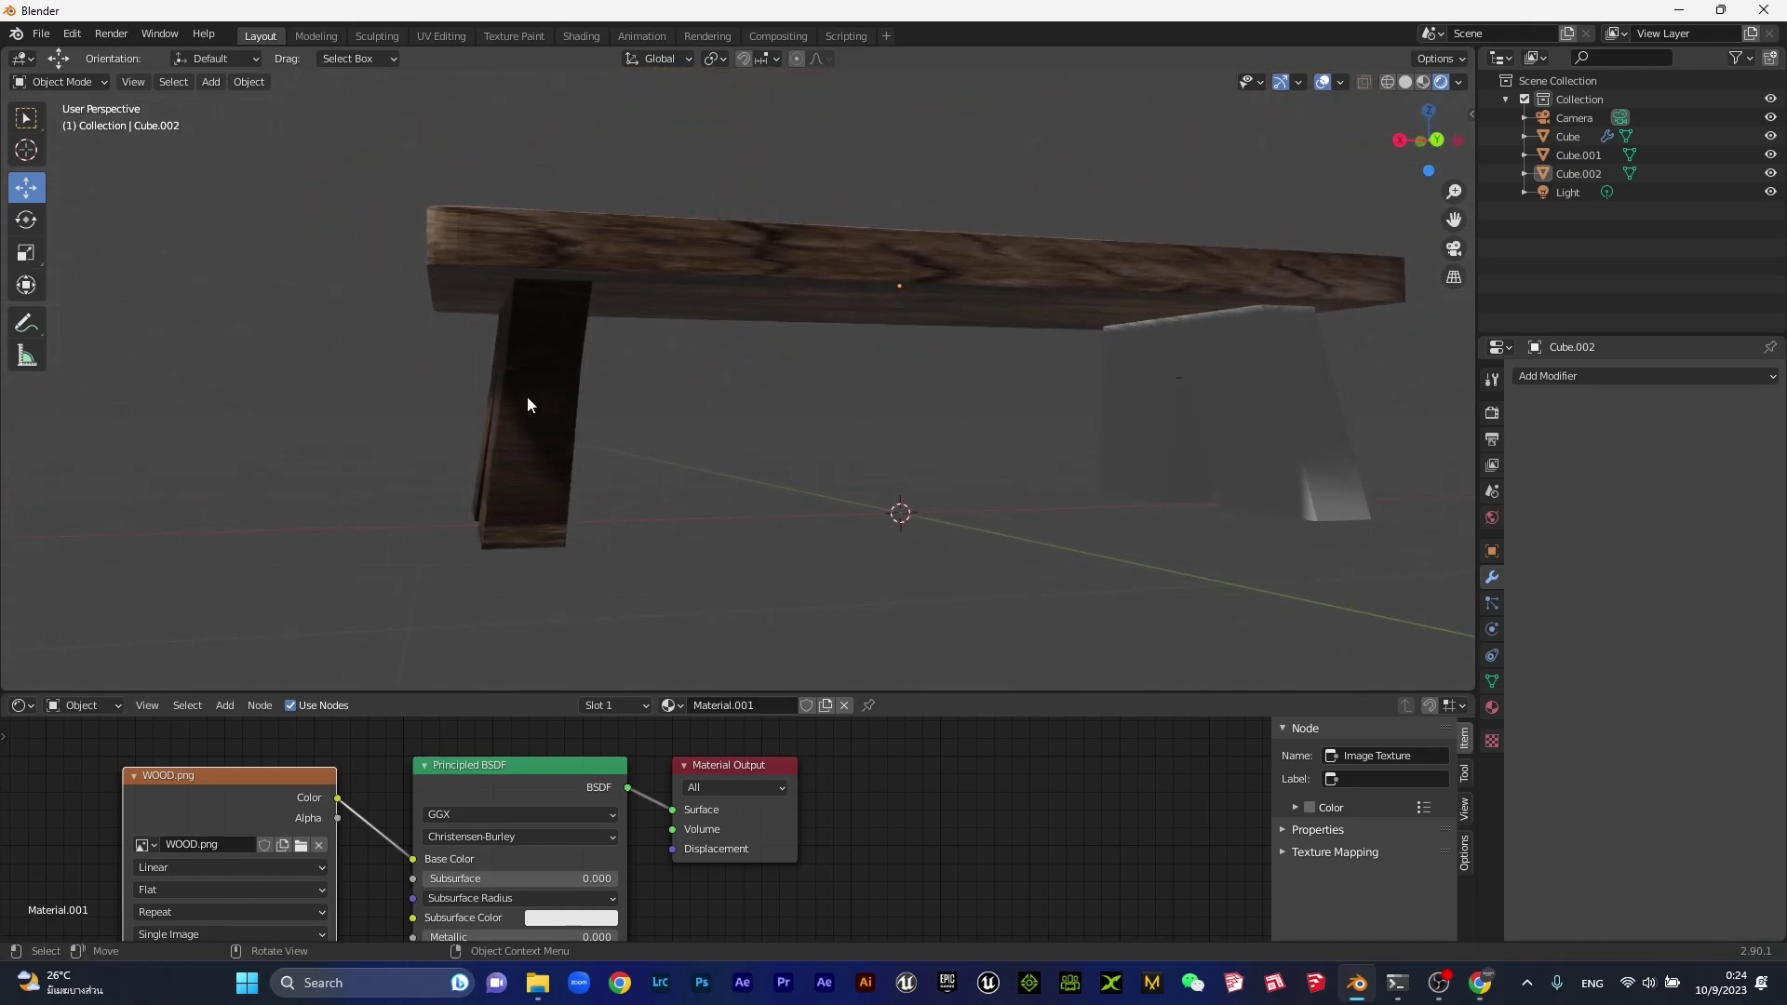
Link Cube.002's wood material to Cube.001 with Ctrl+L > Materials.
{"action": "left_click", "coordinate": [1246, 373]}
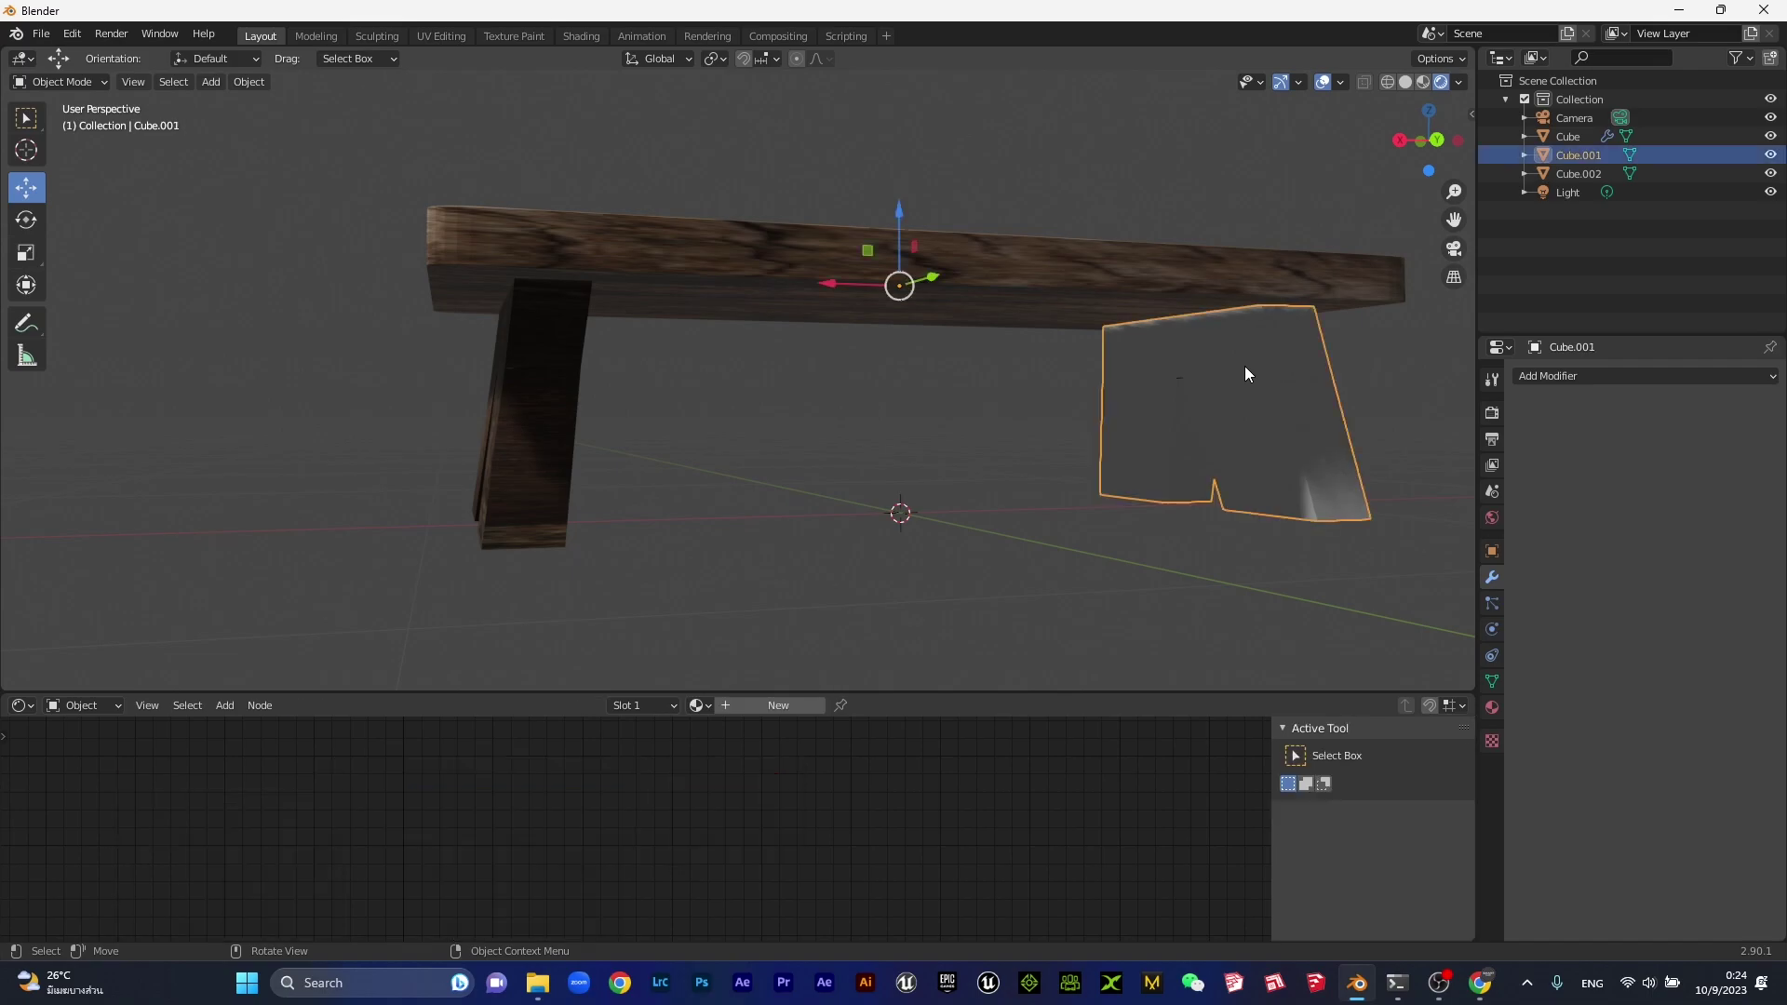
{"action": "left_click", "coordinate": [553, 414]}
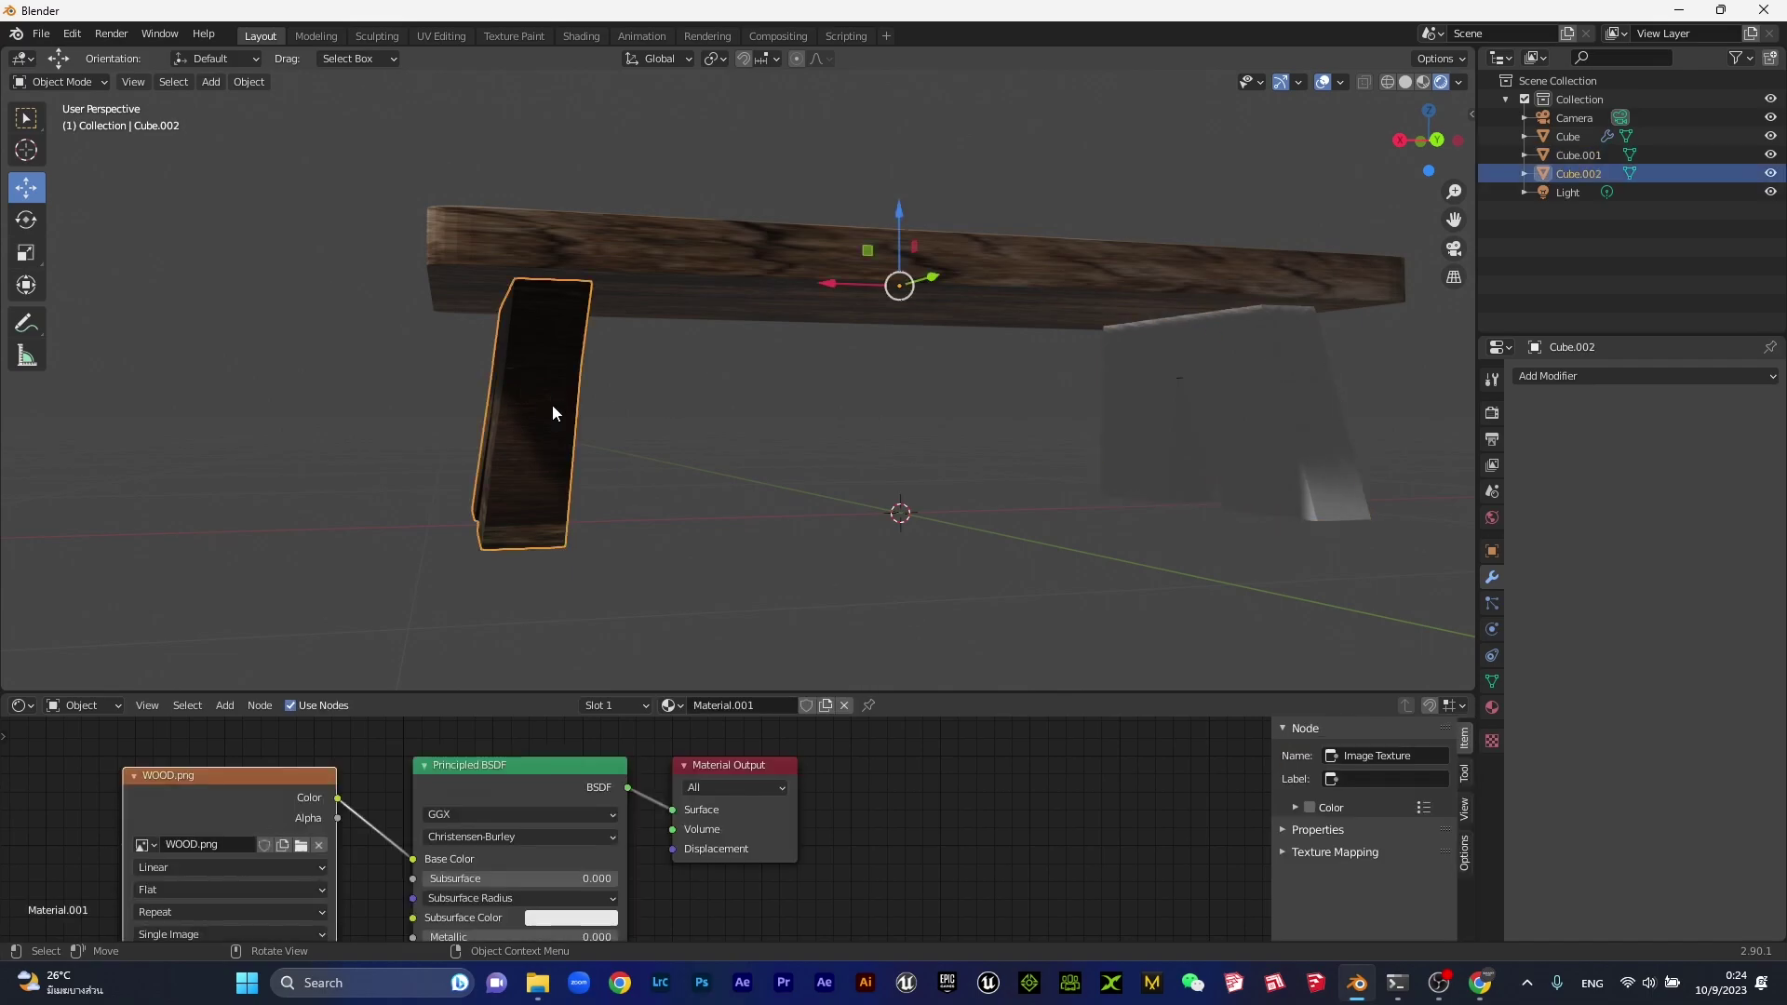
{"action": "left_click", "coordinate": [1296, 438]}
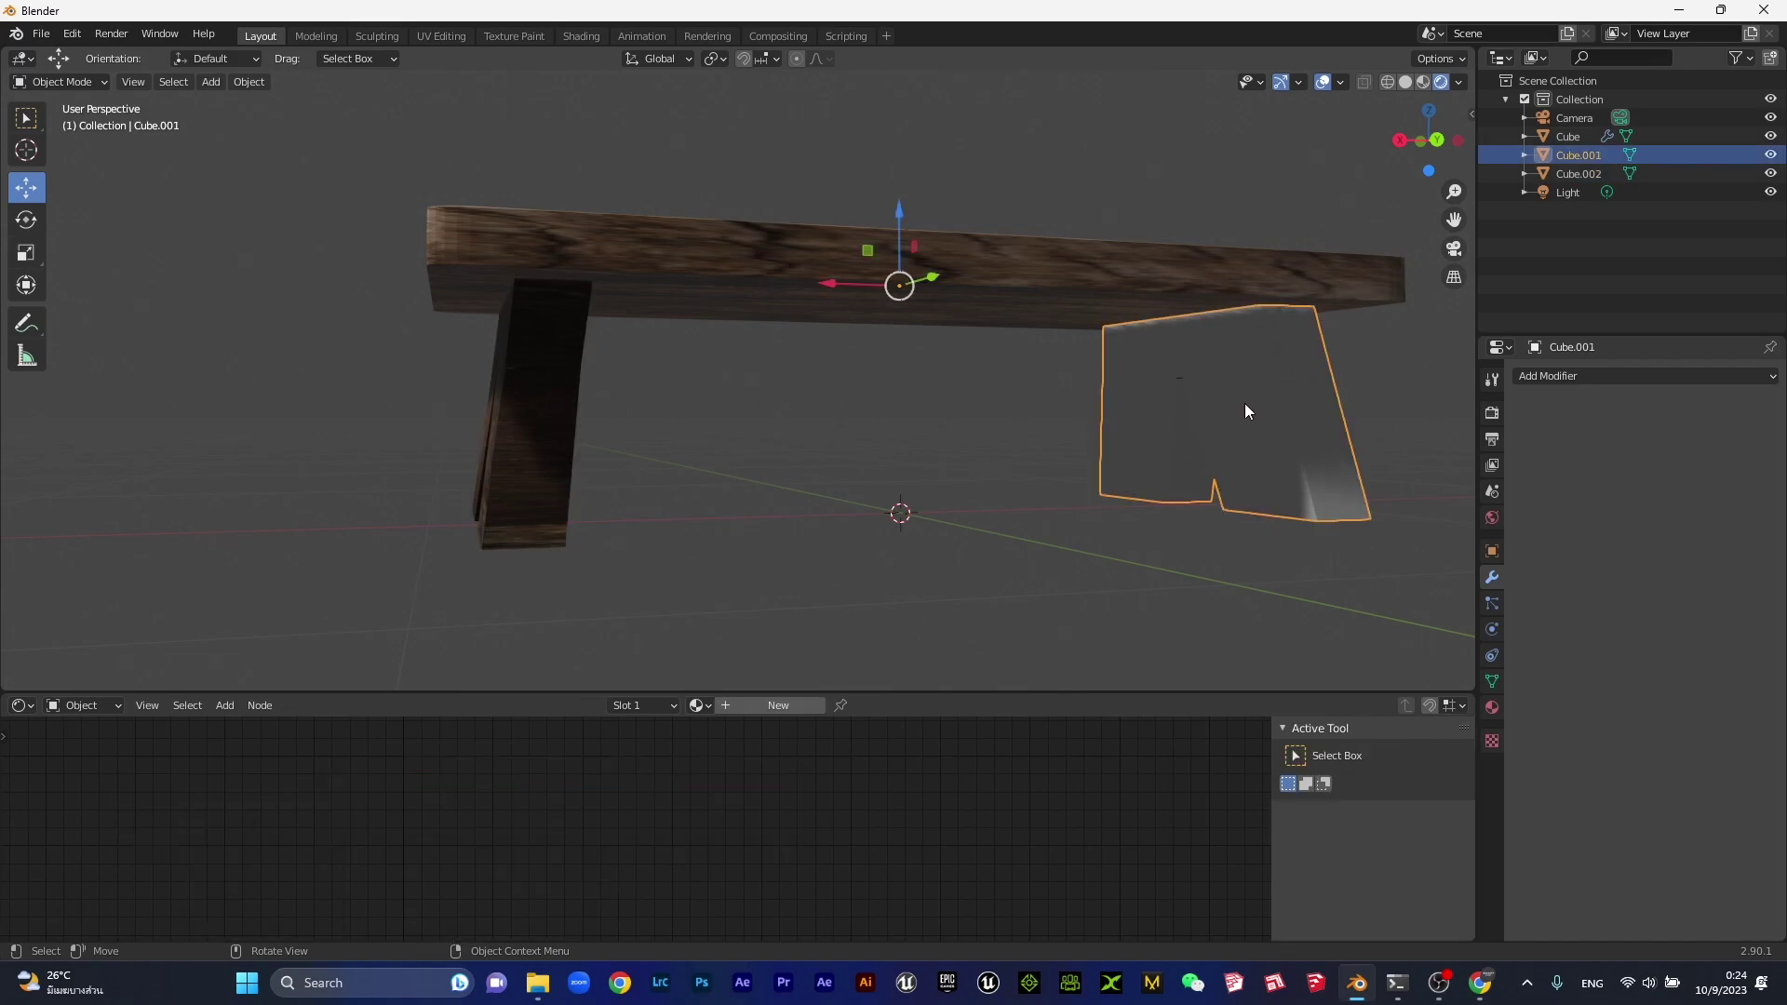
{"action": "key", "text": "shift"}
{"action": "left_click", "coordinate": [543, 411], "text": "shift"}
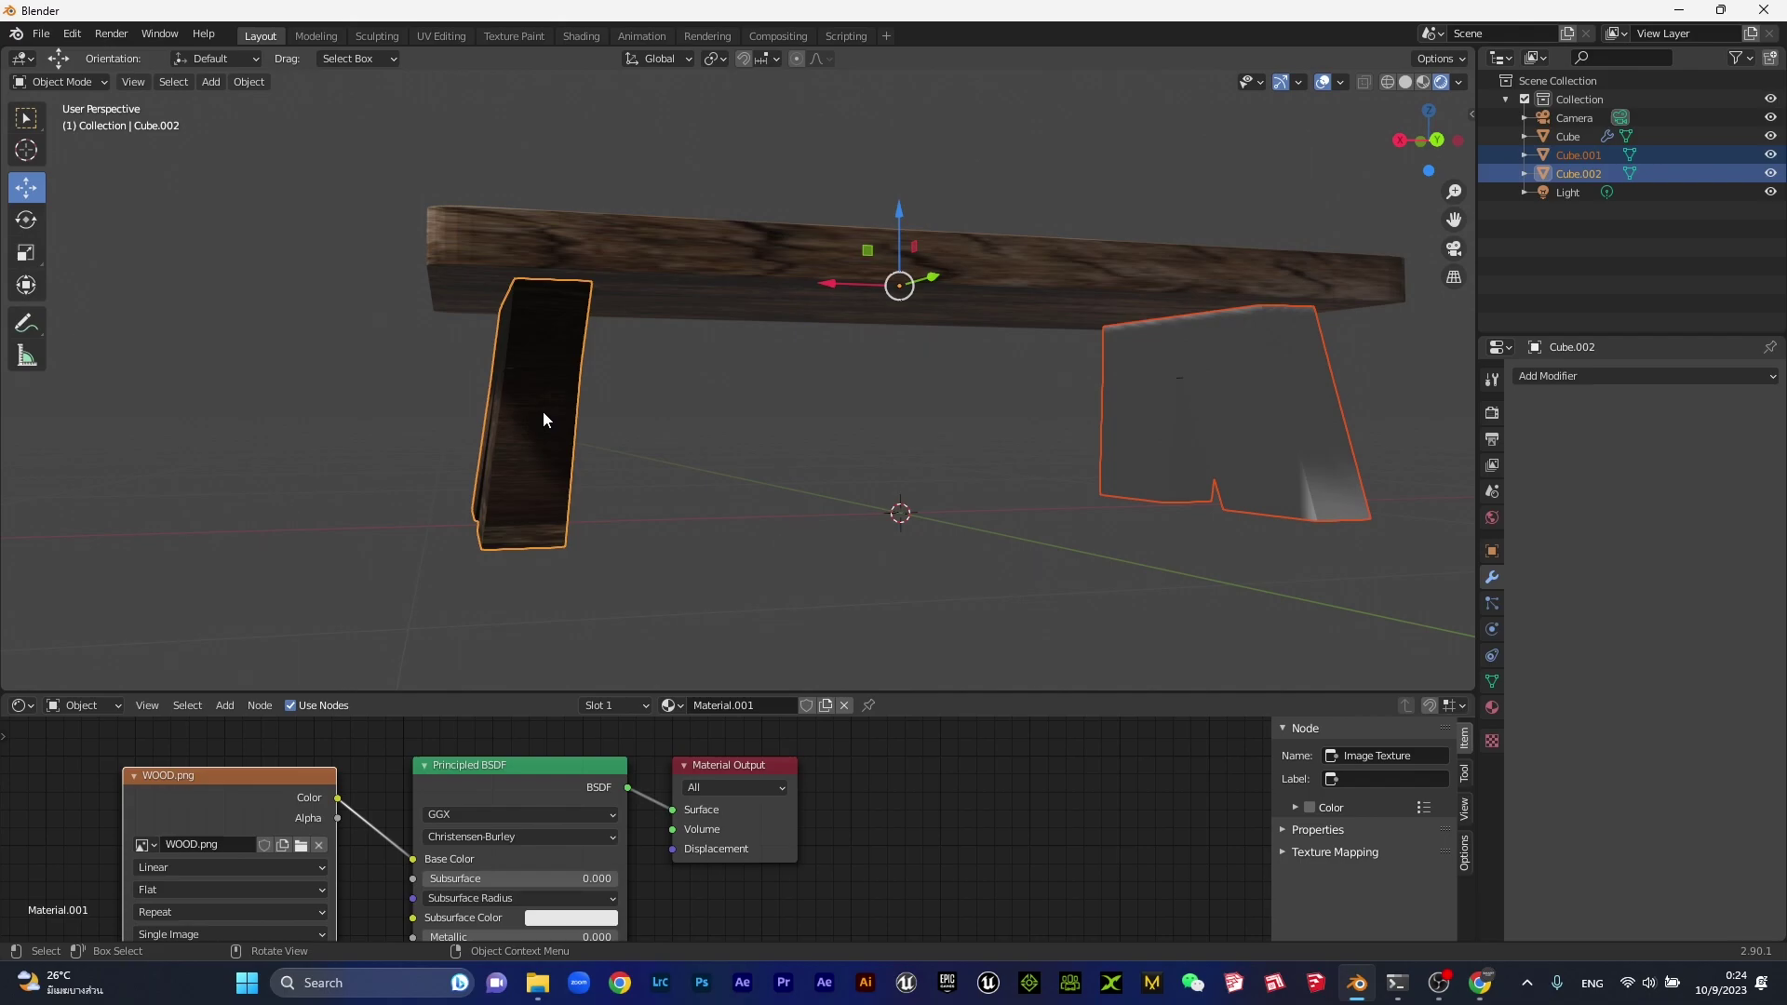
{"action": "key", "text": "ctrl+l"}
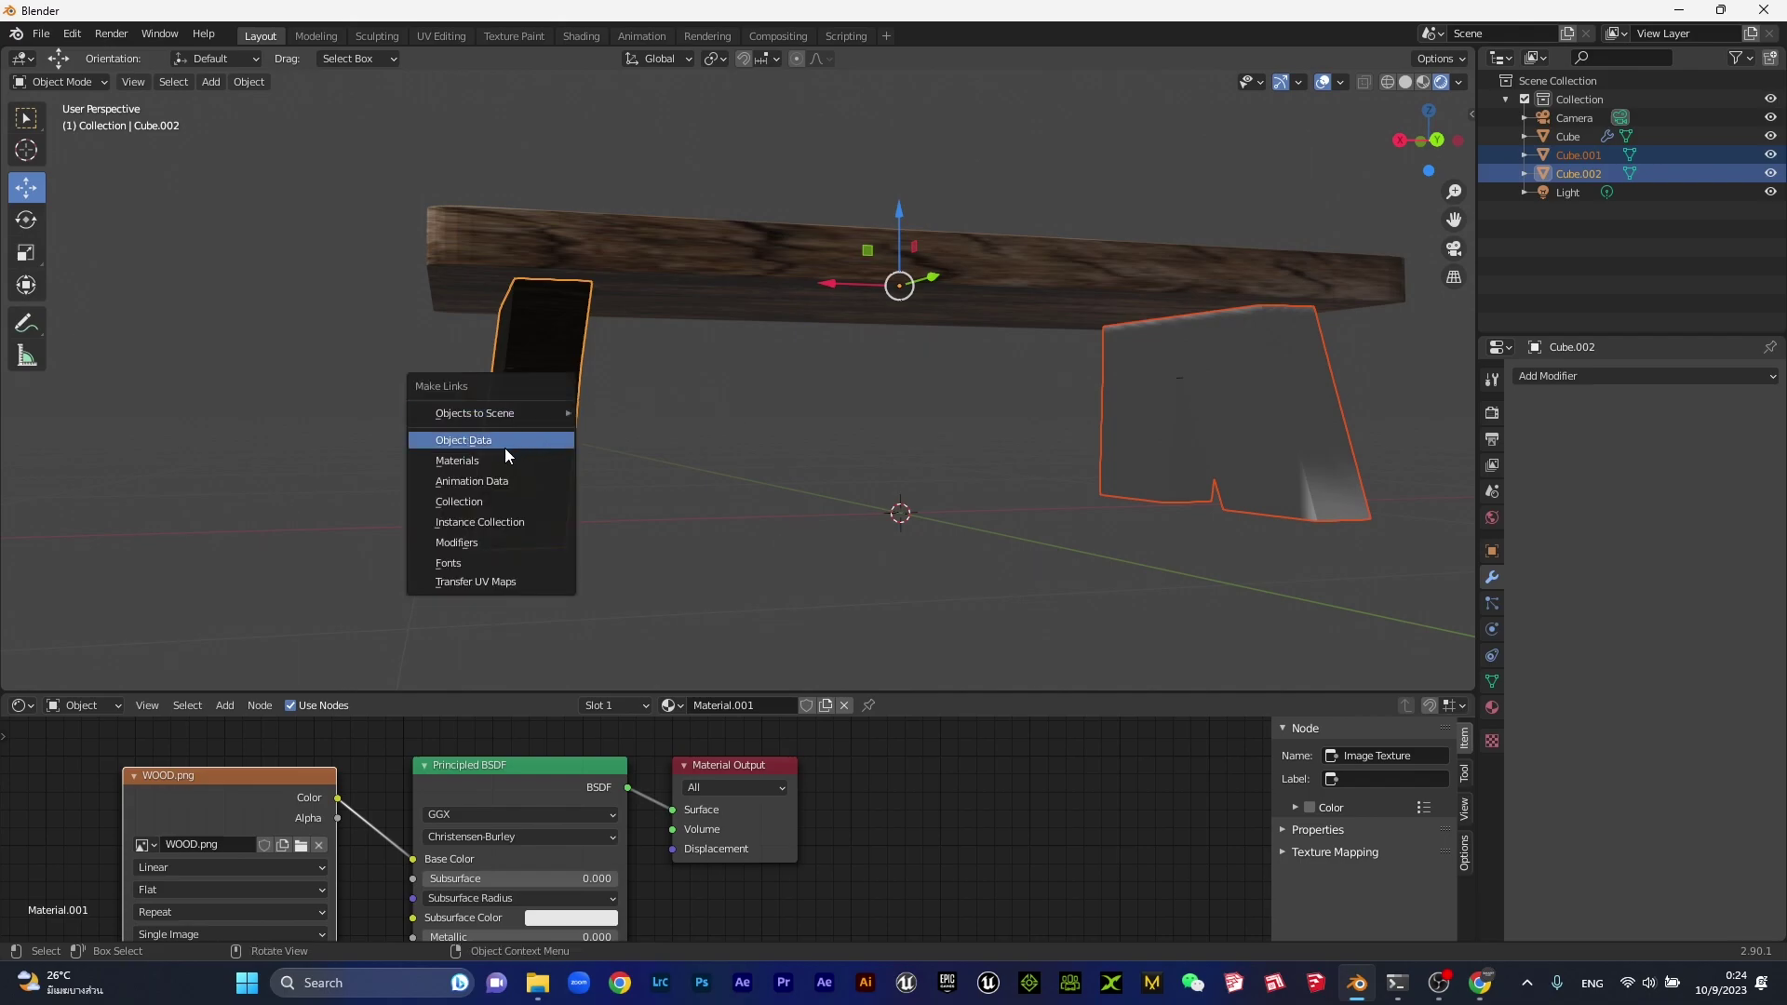
{"action": "left_click", "coordinate": [452, 465]}
On the Cube.001 legs, dissolve five faces on one side into one and UV Unwrap it.
{"action": "key", "text": "Tab"}
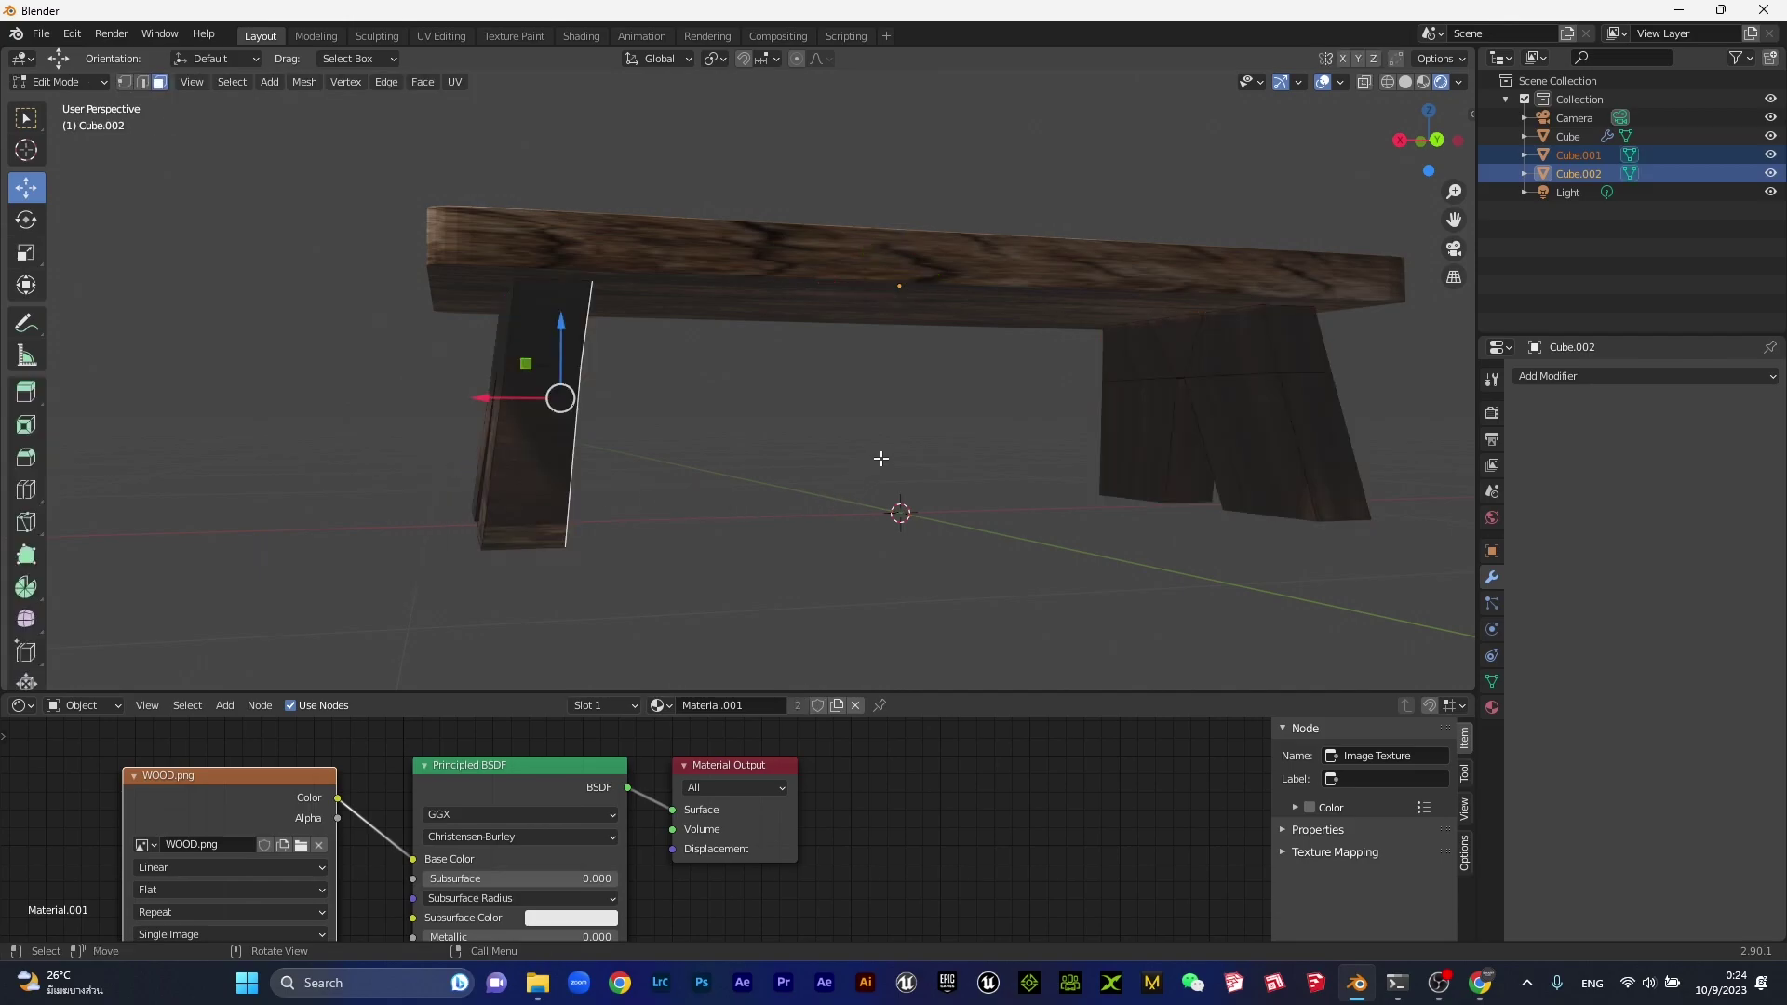
{"action": "left_click", "coordinate": [1246, 427]}
{"action": "left_click", "coordinate": [1250, 347], "text": "shift"}
{"action": "left_click", "coordinate": [1192, 345], "text": "shift"}
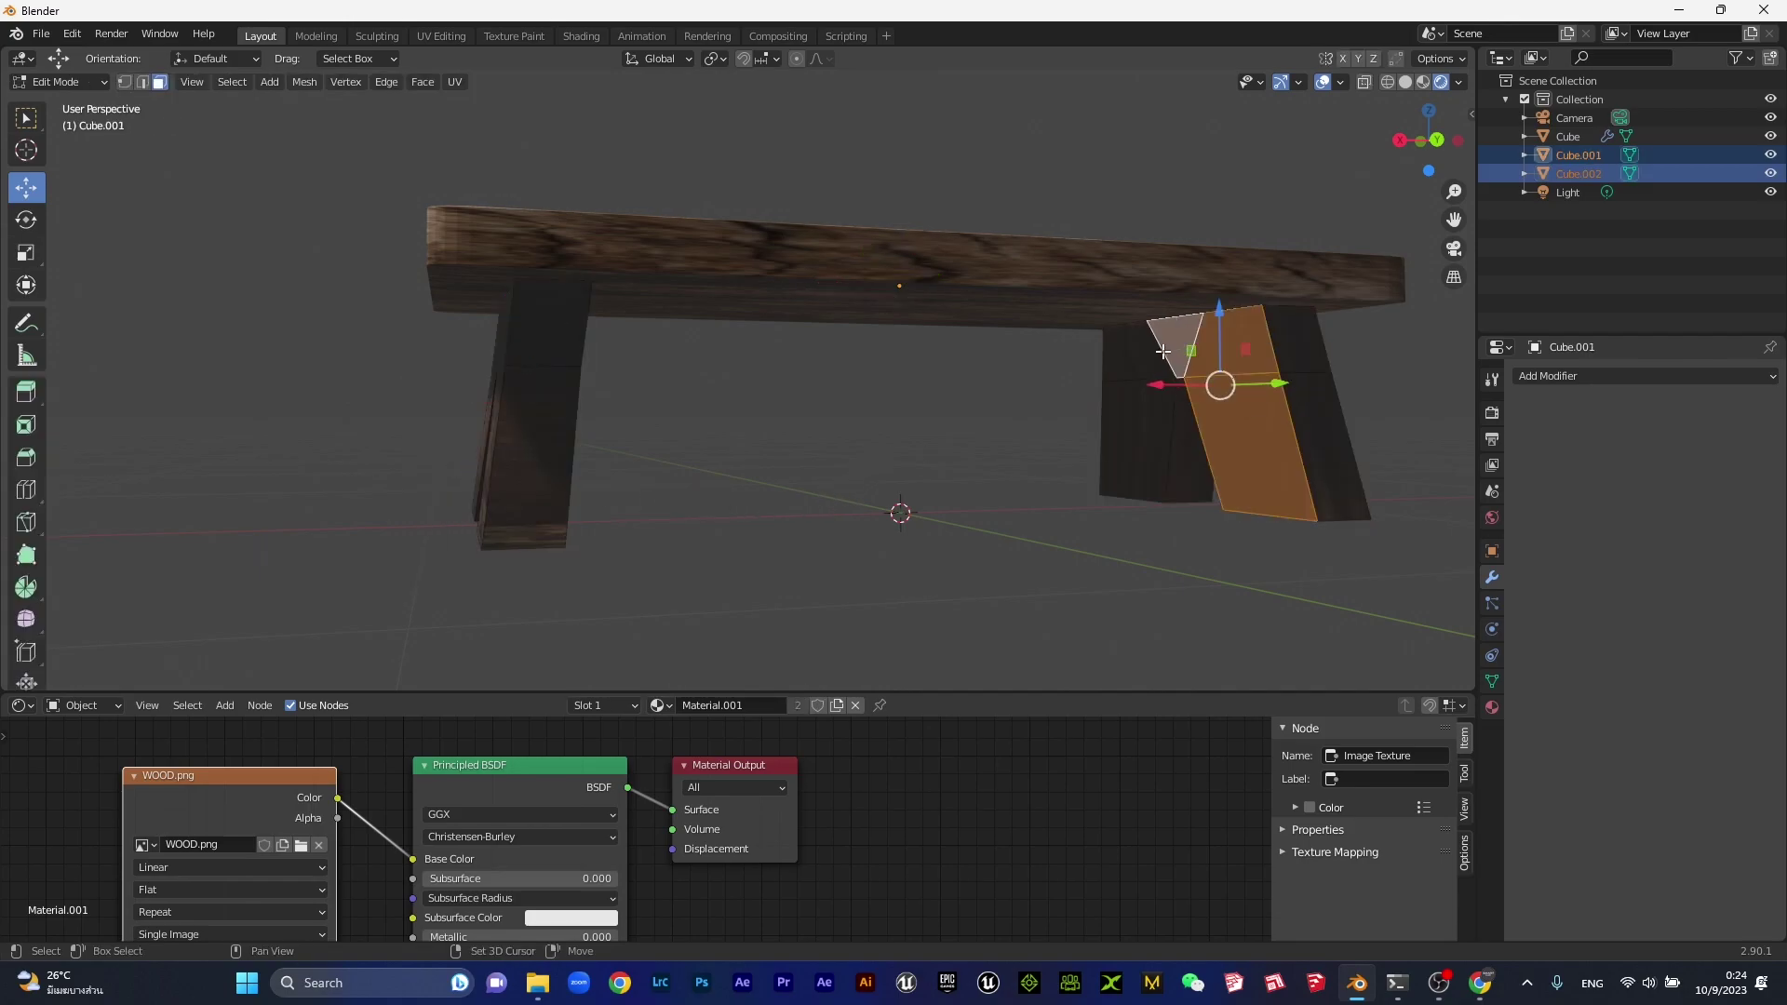
{"action": "left_click", "coordinate": [1140, 354], "text": "shift"}
{"action": "left_click", "coordinate": [1144, 420], "text": "shift"}
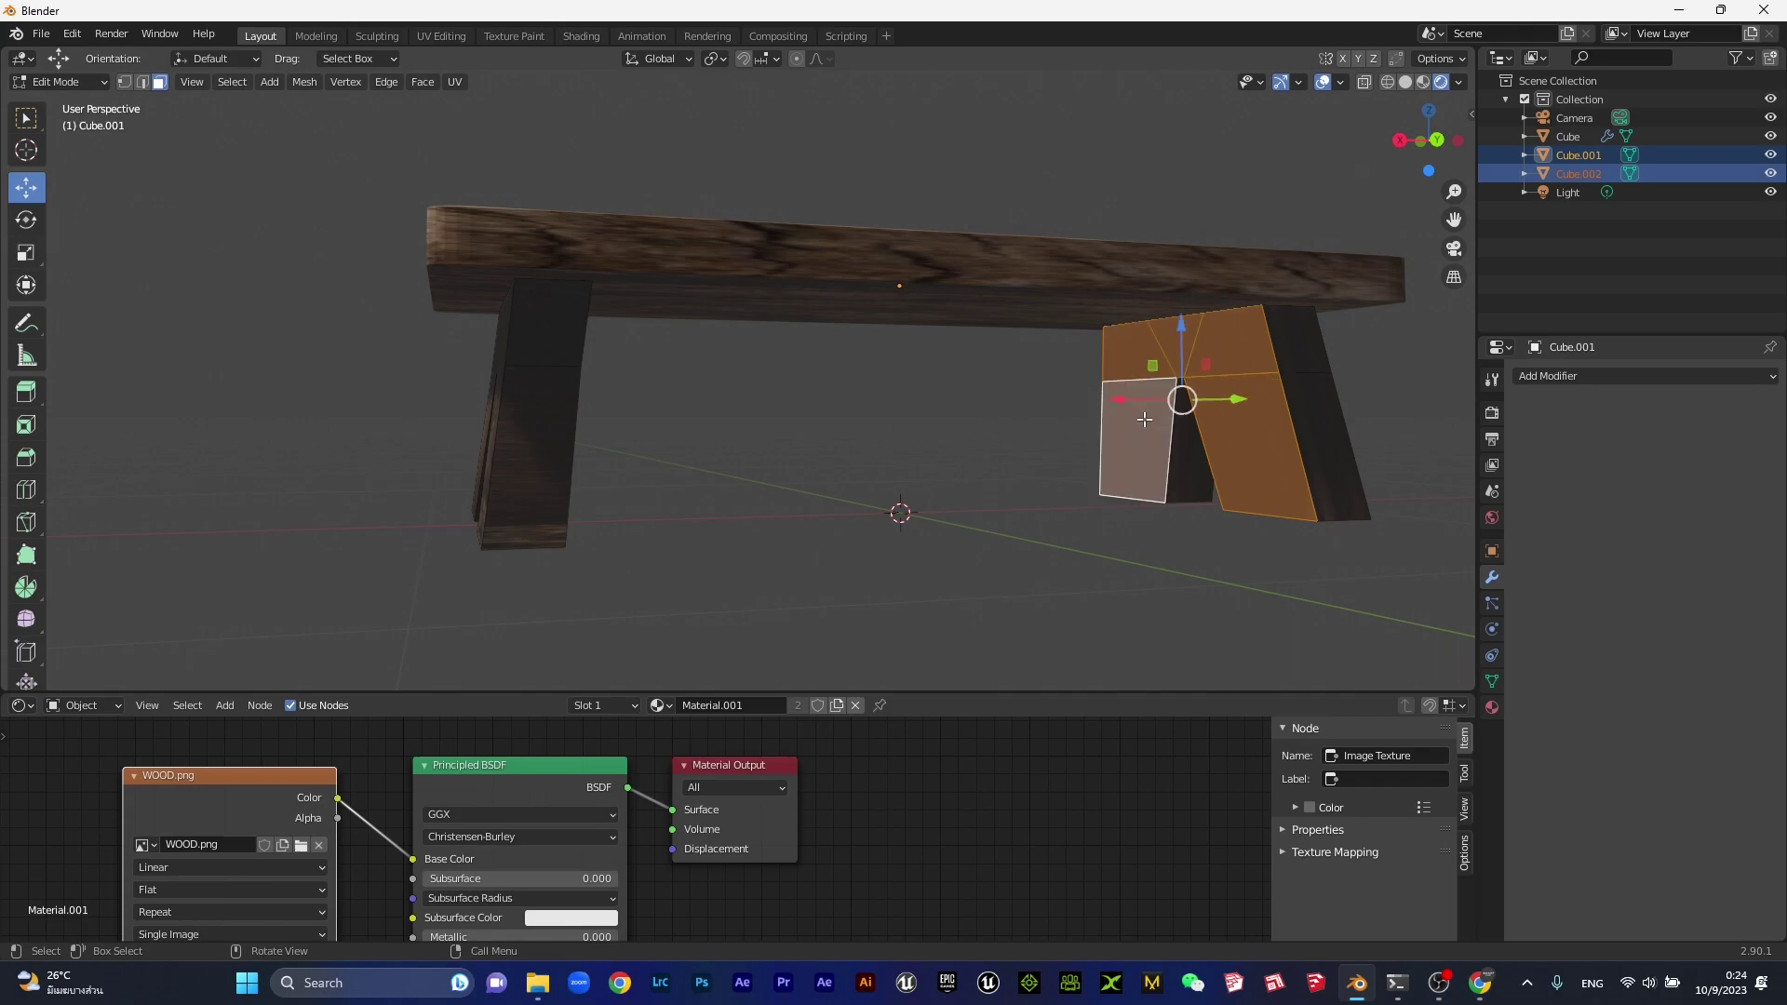
{"action": "key", "text": "x"}
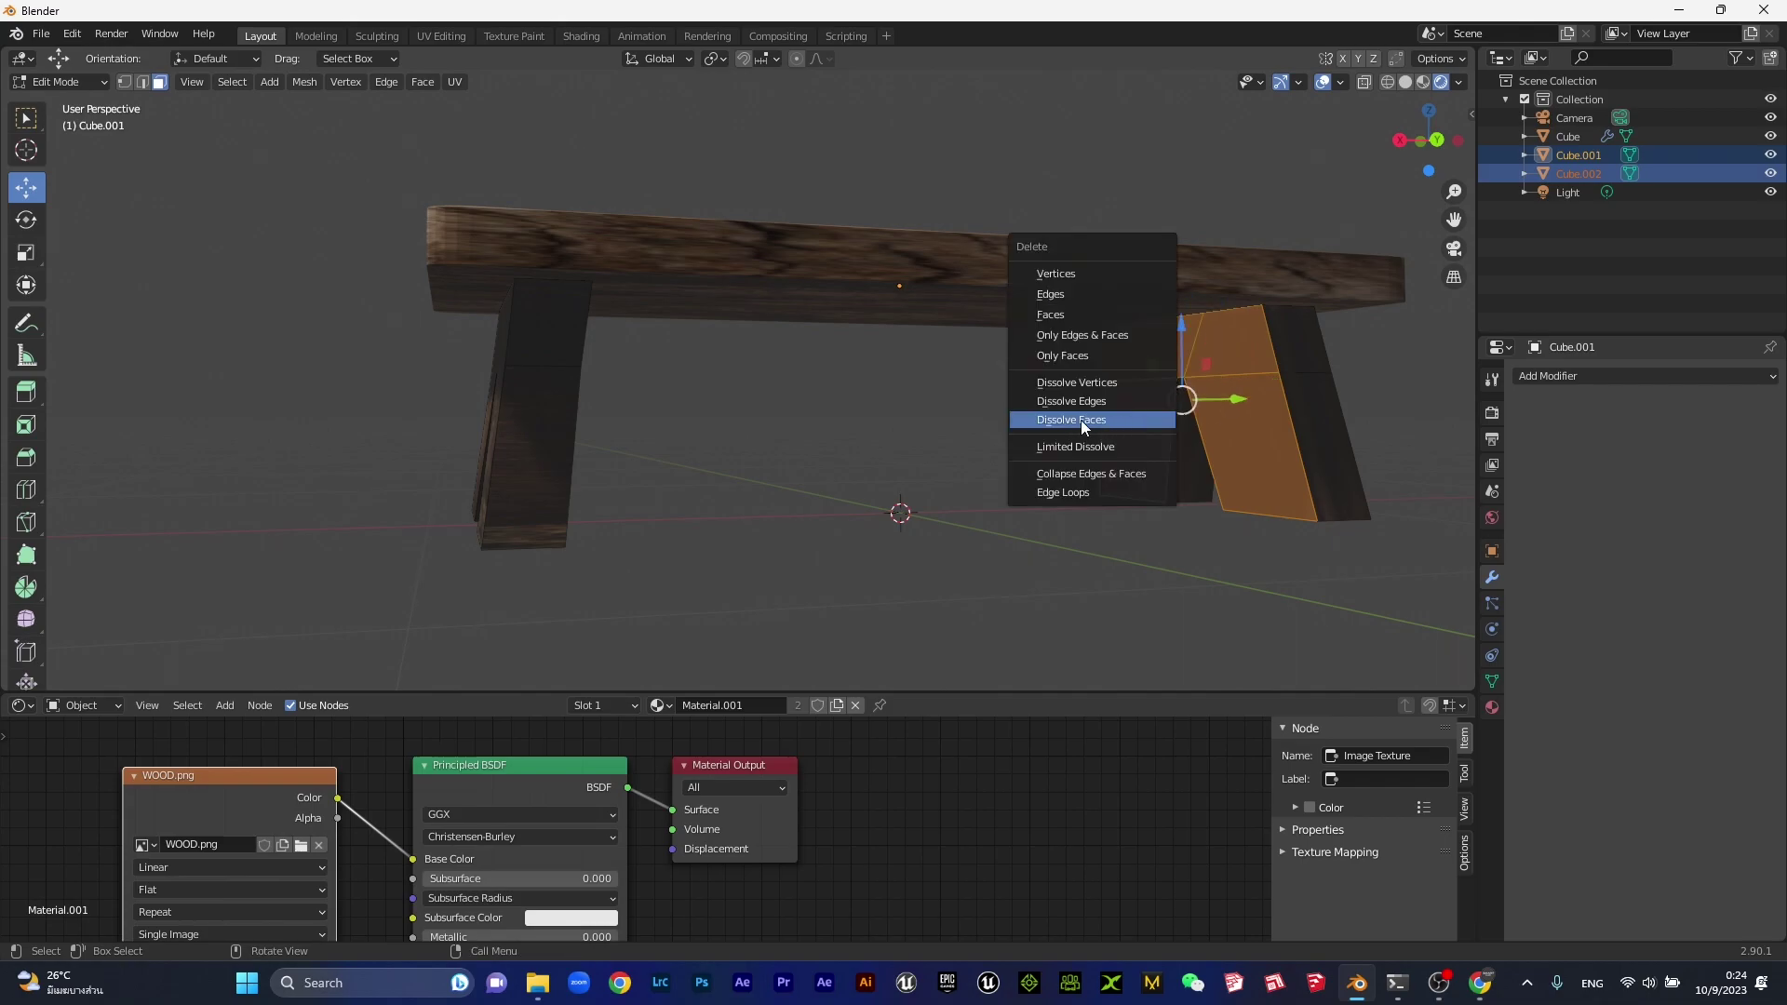
{"action": "left_click", "coordinate": [1081, 421]}
{"action": "right_click", "coordinate": [1239, 422]}
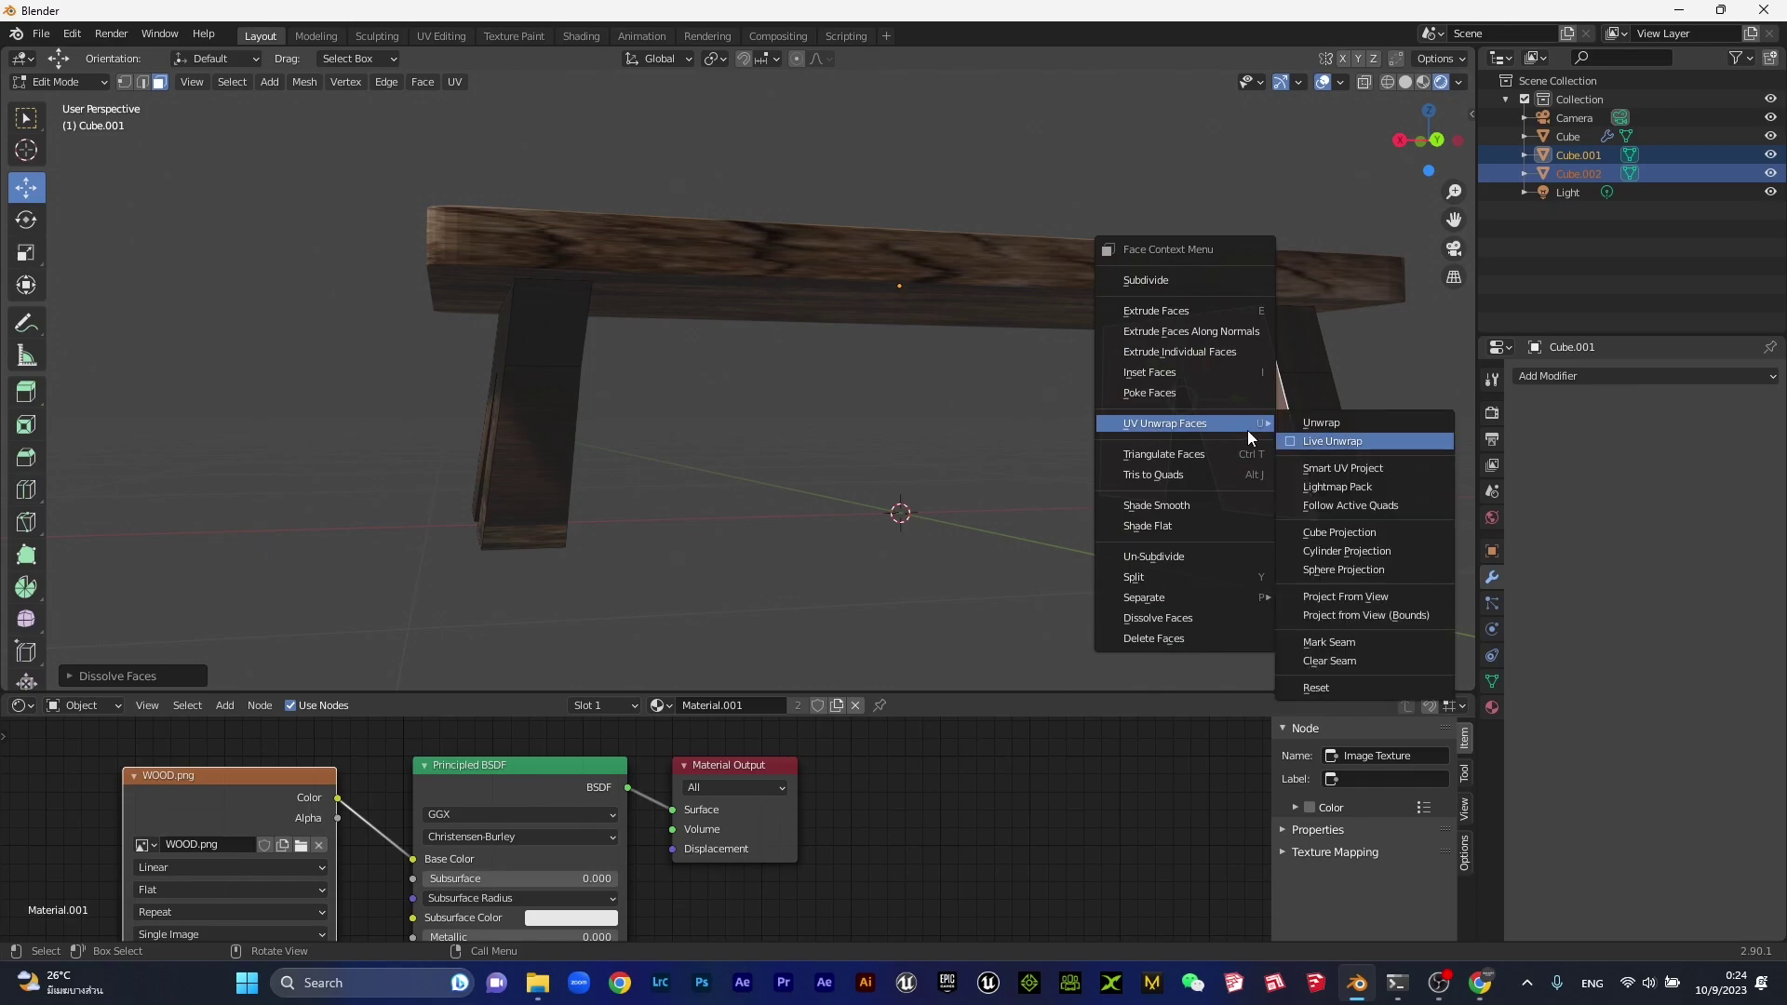
{"action": "left_click", "coordinate": [1347, 421]}
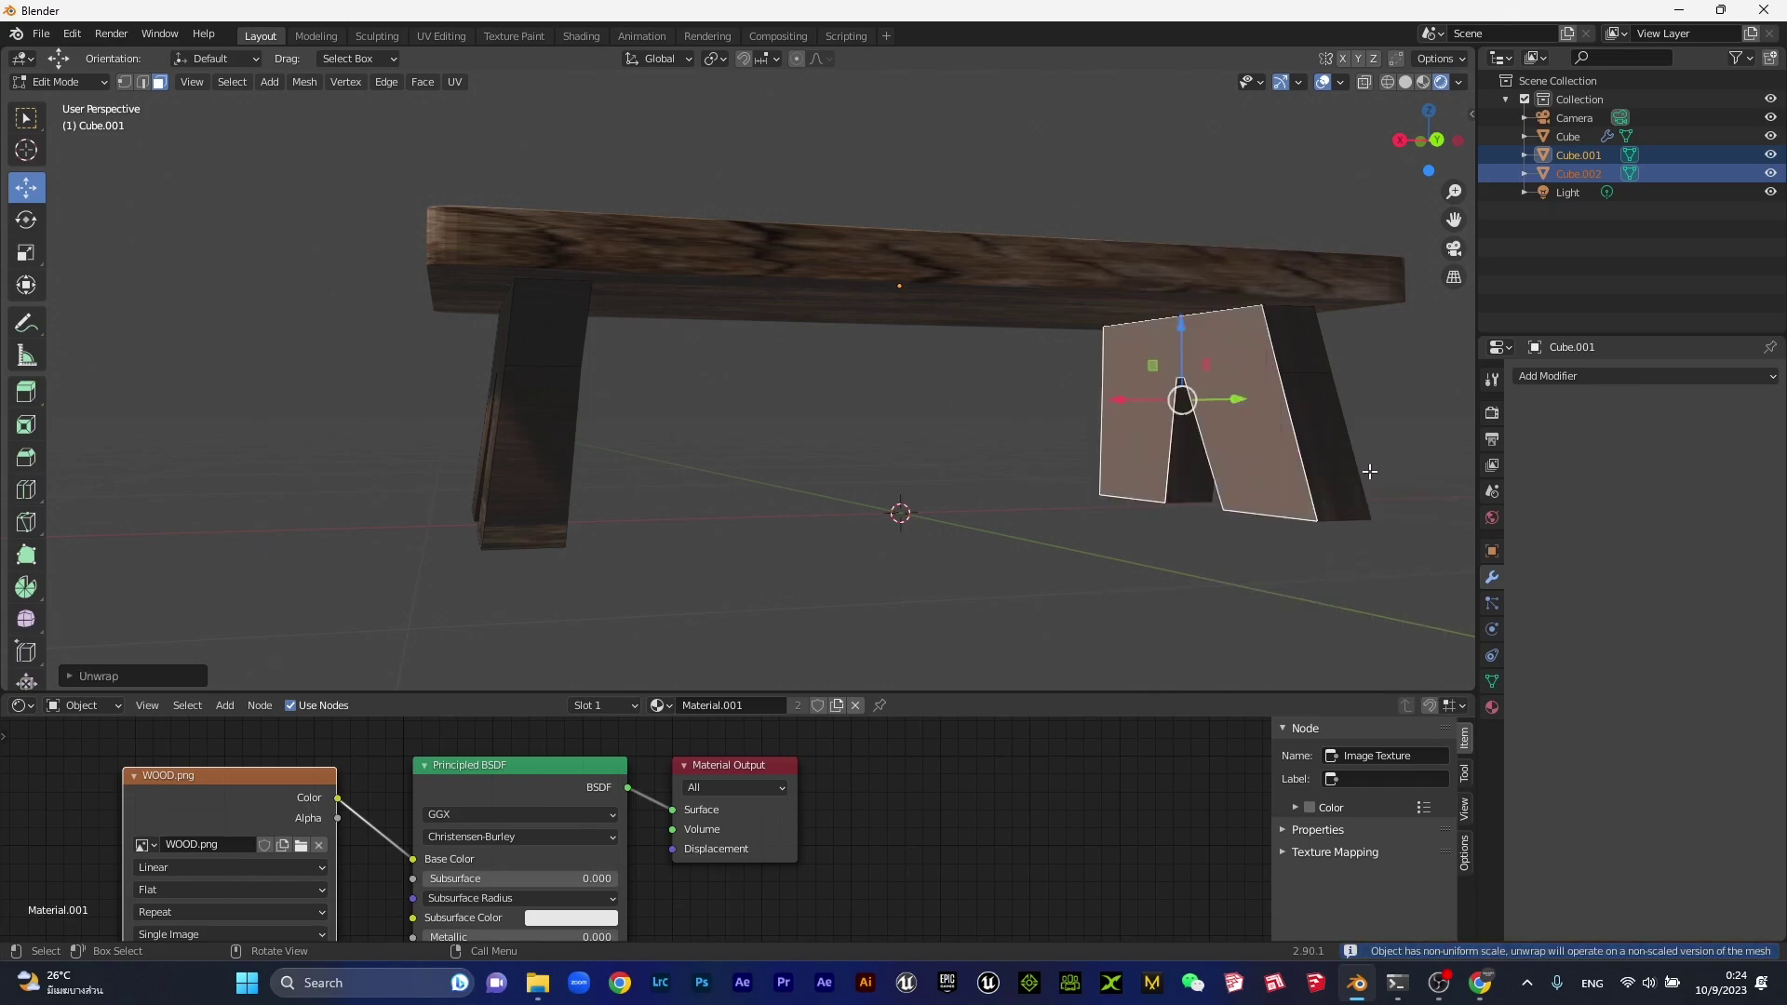
Dissolve and UV Unwrap the four faces on the legs' other side, then return to Object Mode.
{"action": "middle_click_drag", "start_coordinate": [1131, 472], "coordinate": [952, 438]}
{"action": "scroll", "coordinate": [686, 431], "scroll_direction": "up", "scroll_amount": 4}
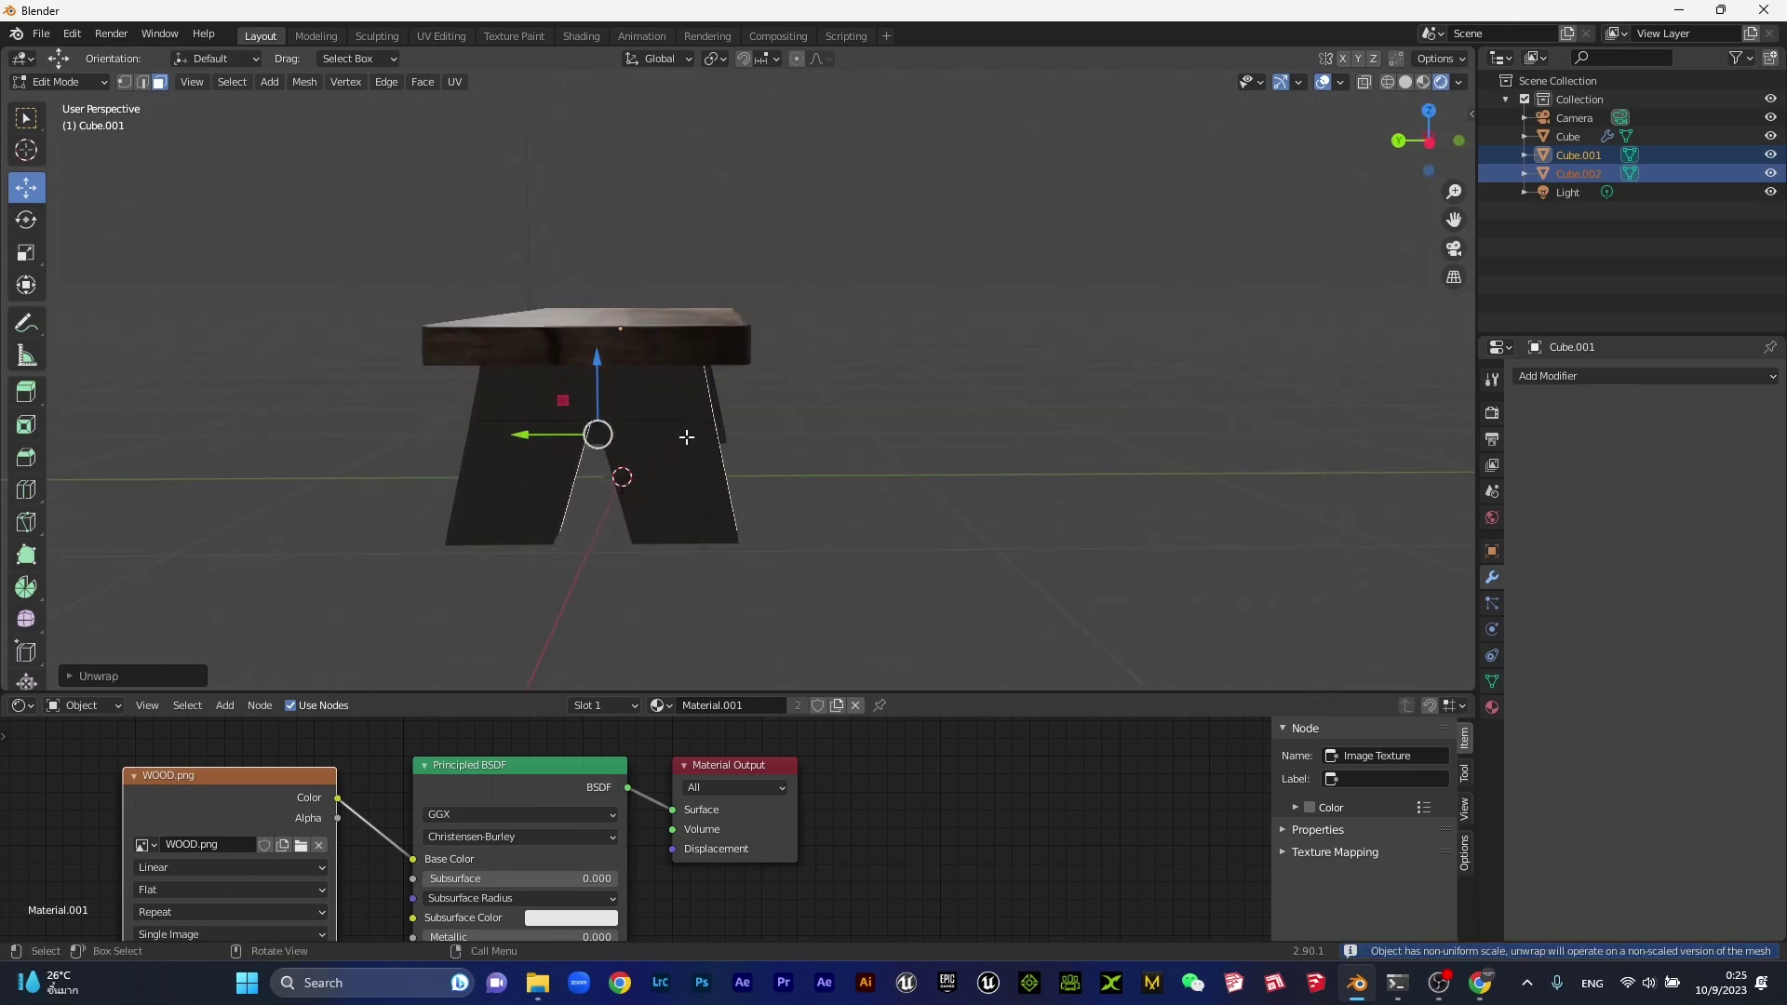
{"action": "left_click", "coordinate": [725, 457]}
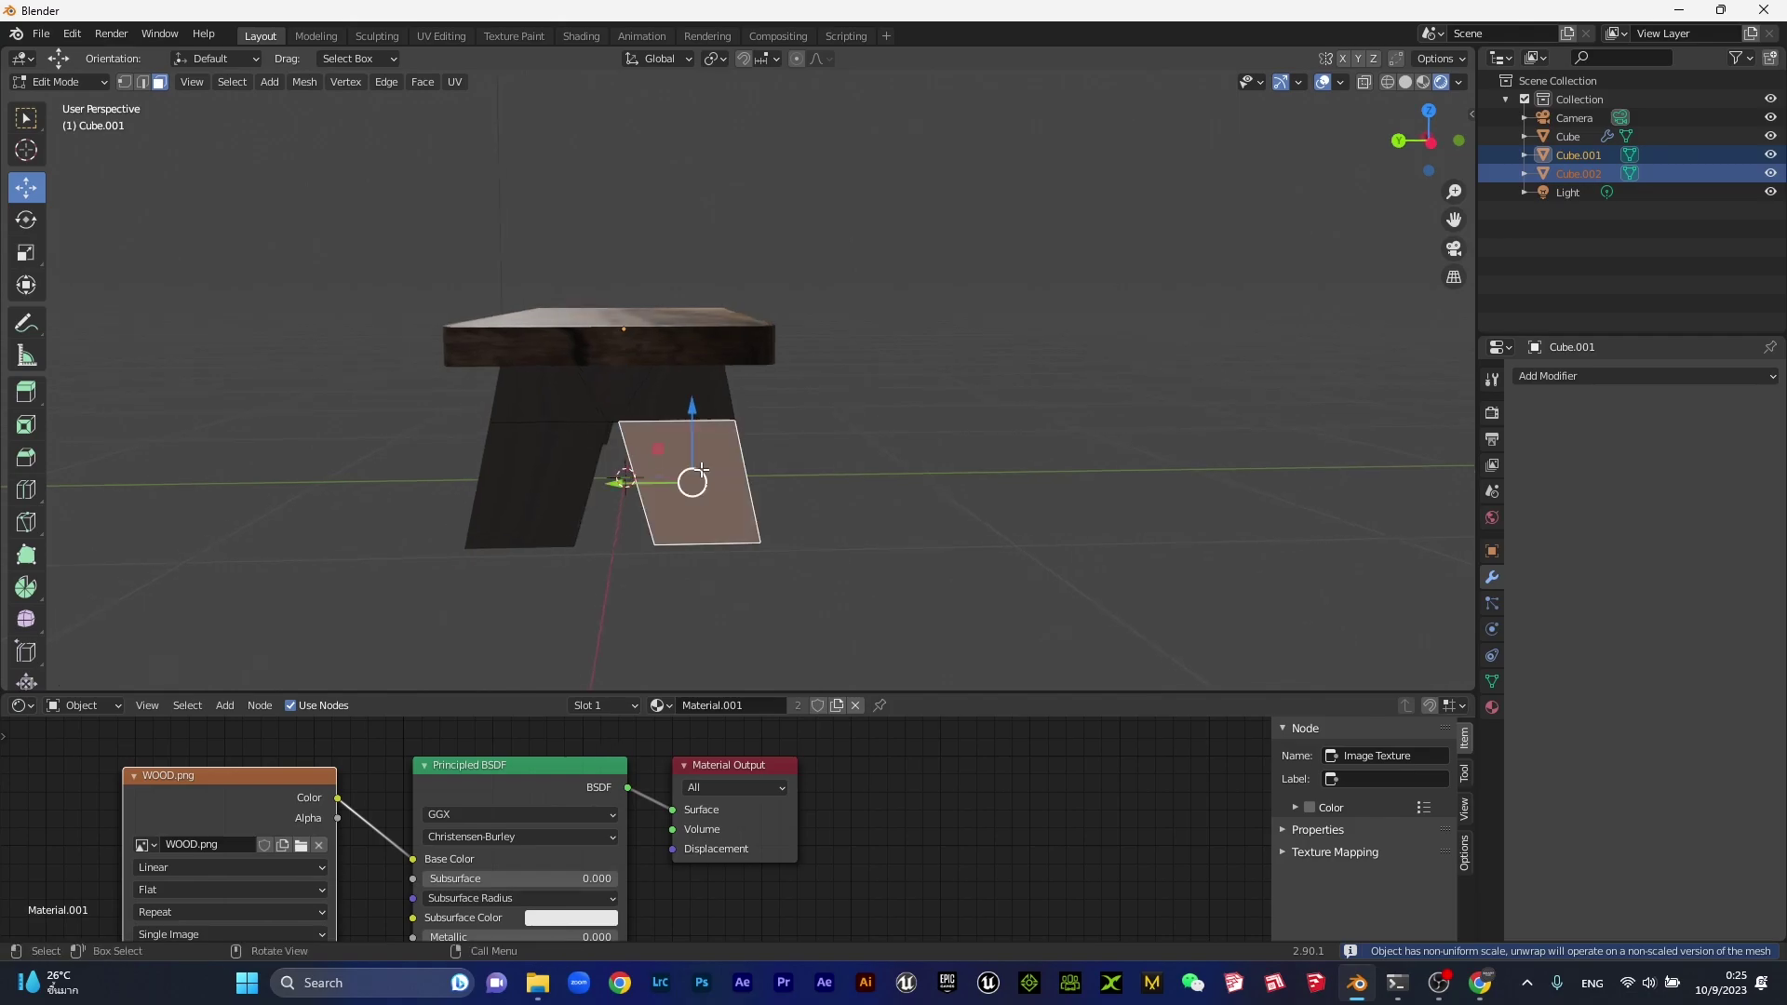
{"action": "left_click", "coordinate": [584, 399], "text": "shift"}
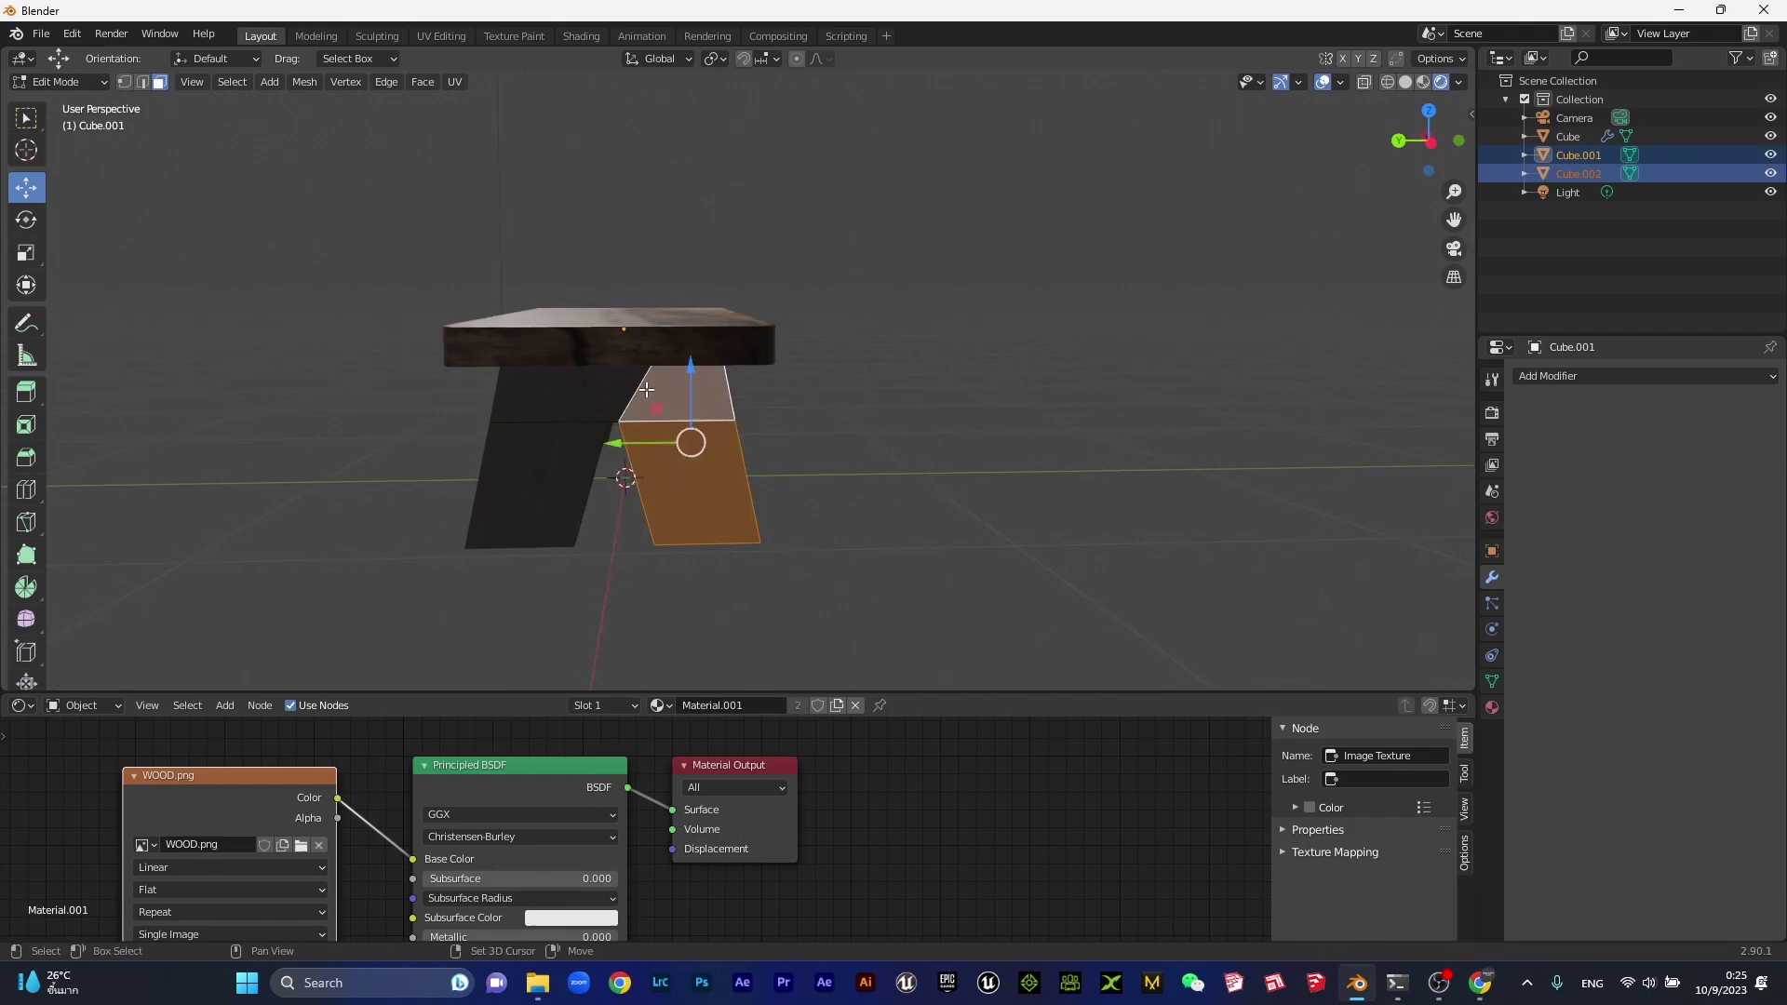
{"action": "left_click", "coordinate": [566, 400], "text": "shift"}
{"action": "left_click", "coordinate": [560, 477], "text": "shift"}
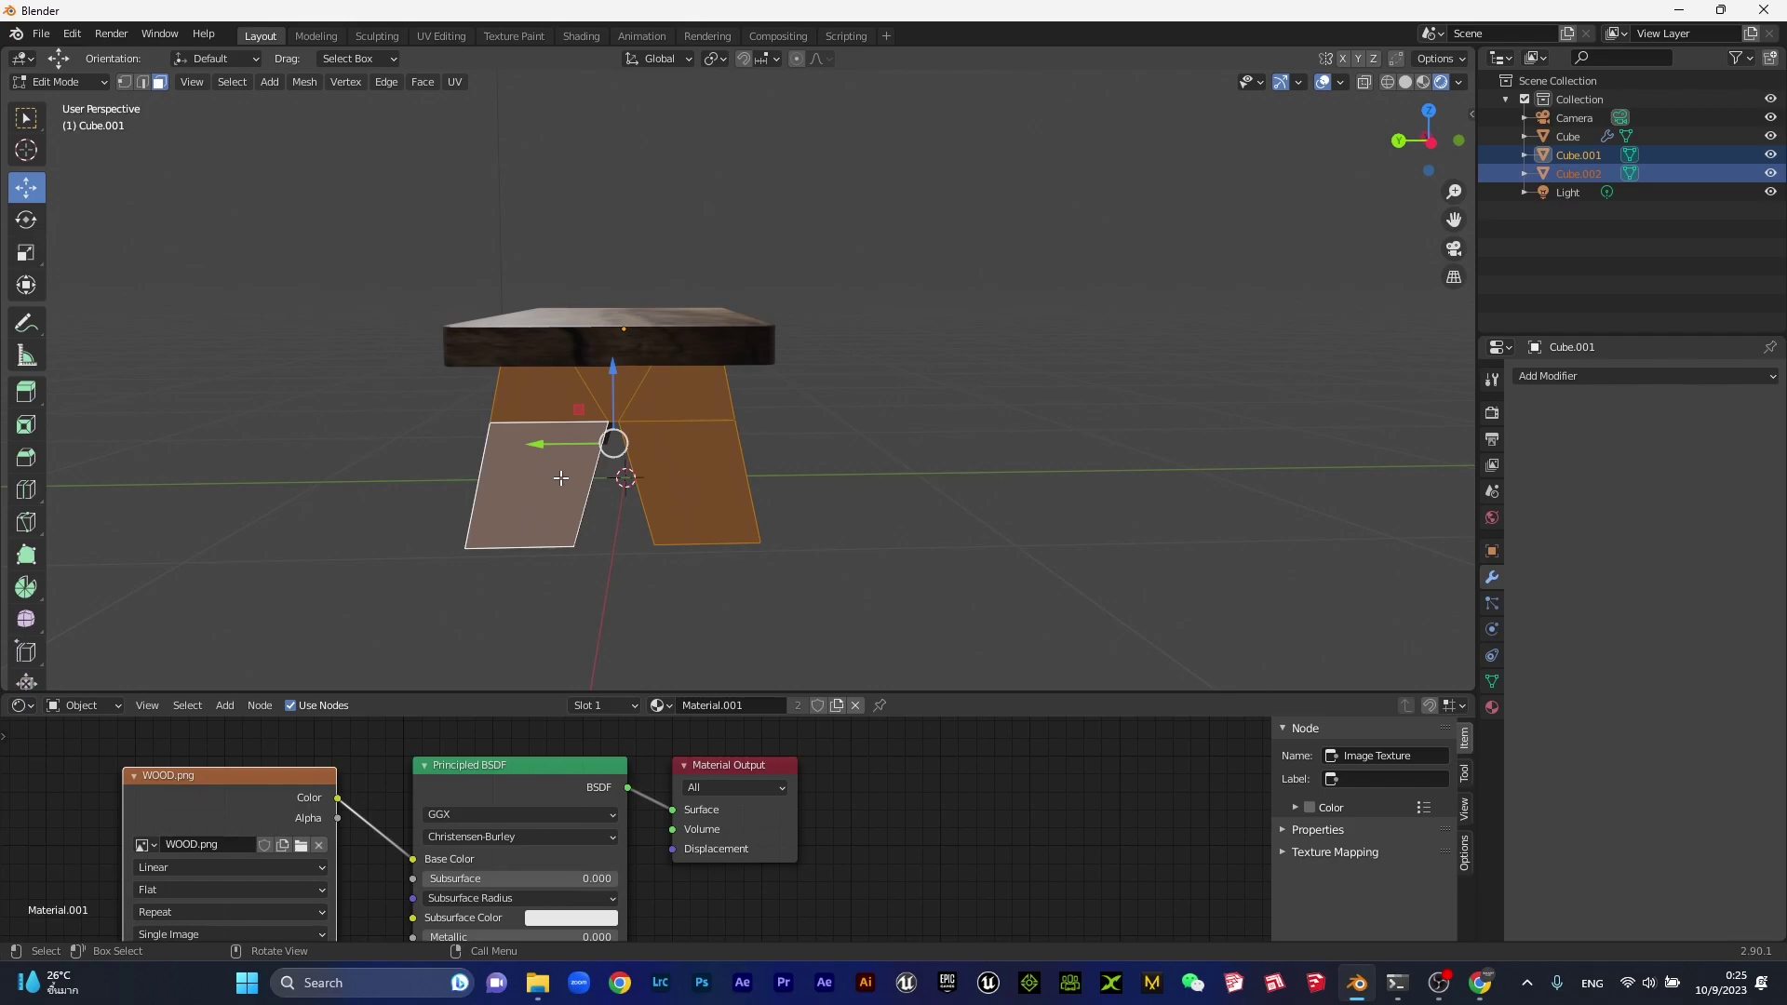
{"action": "key", "text": "x"}
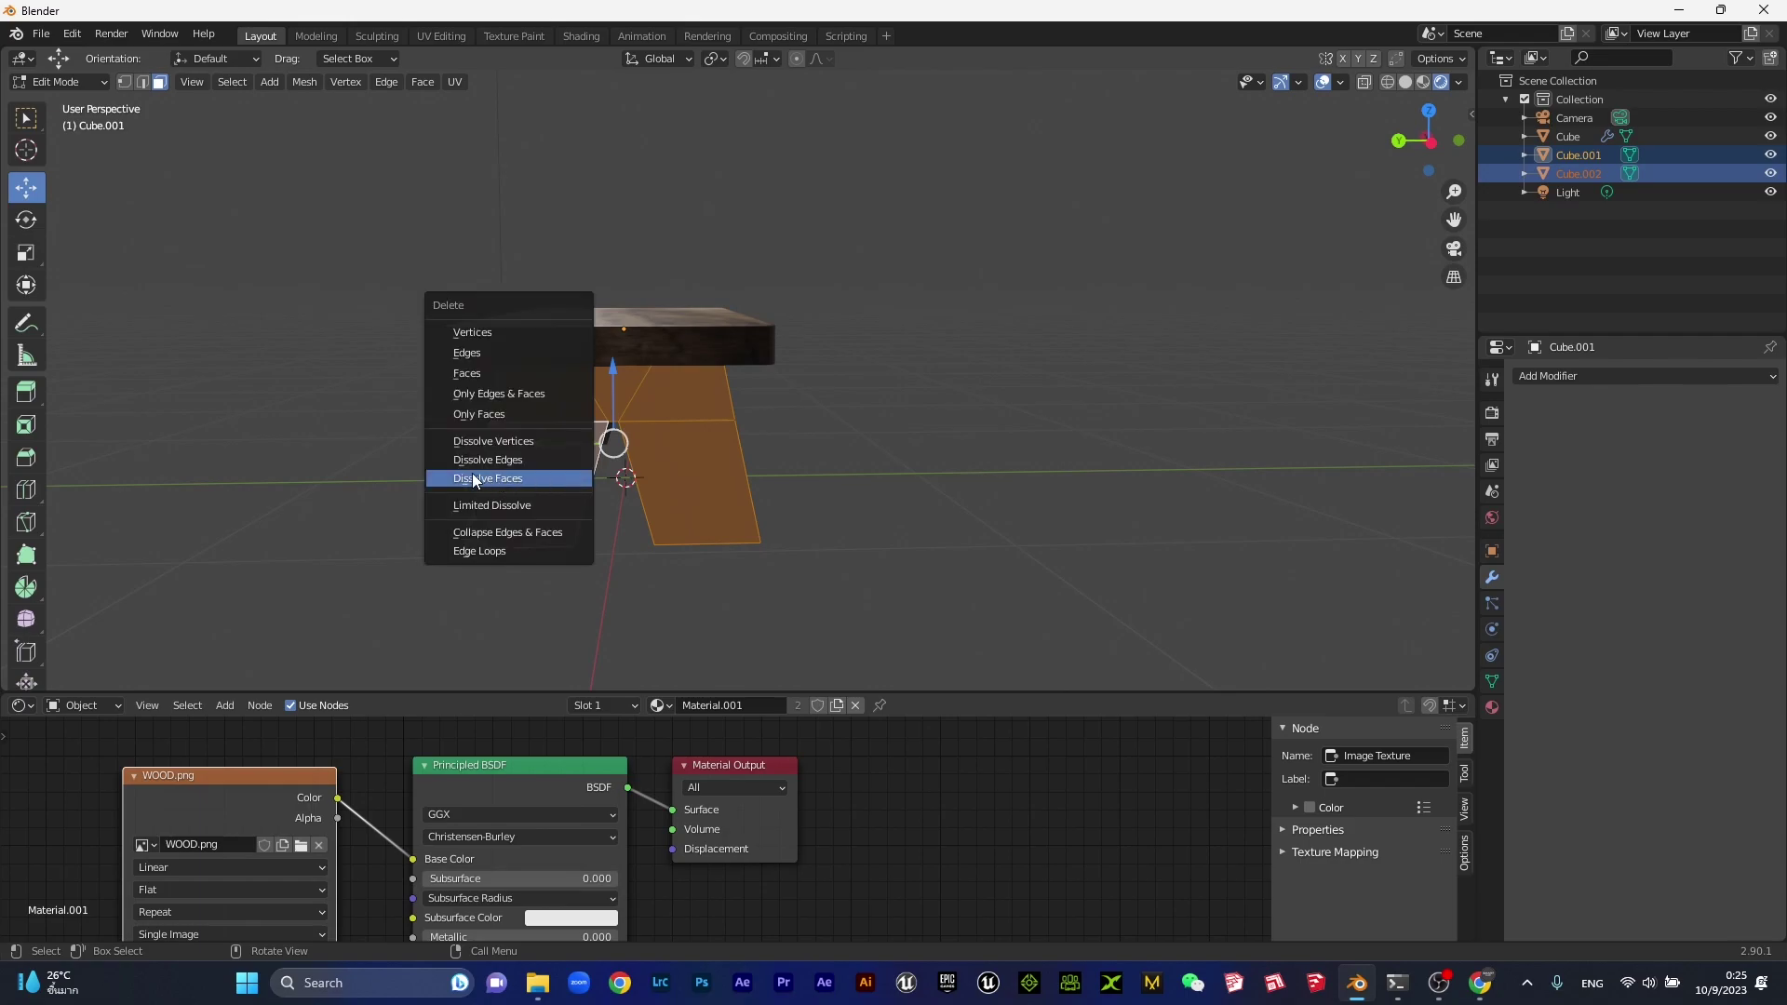
{"action": "left_click", "coordinate": [472, 473]}
{"action": "right_click", "coordinate": [674, 451]}
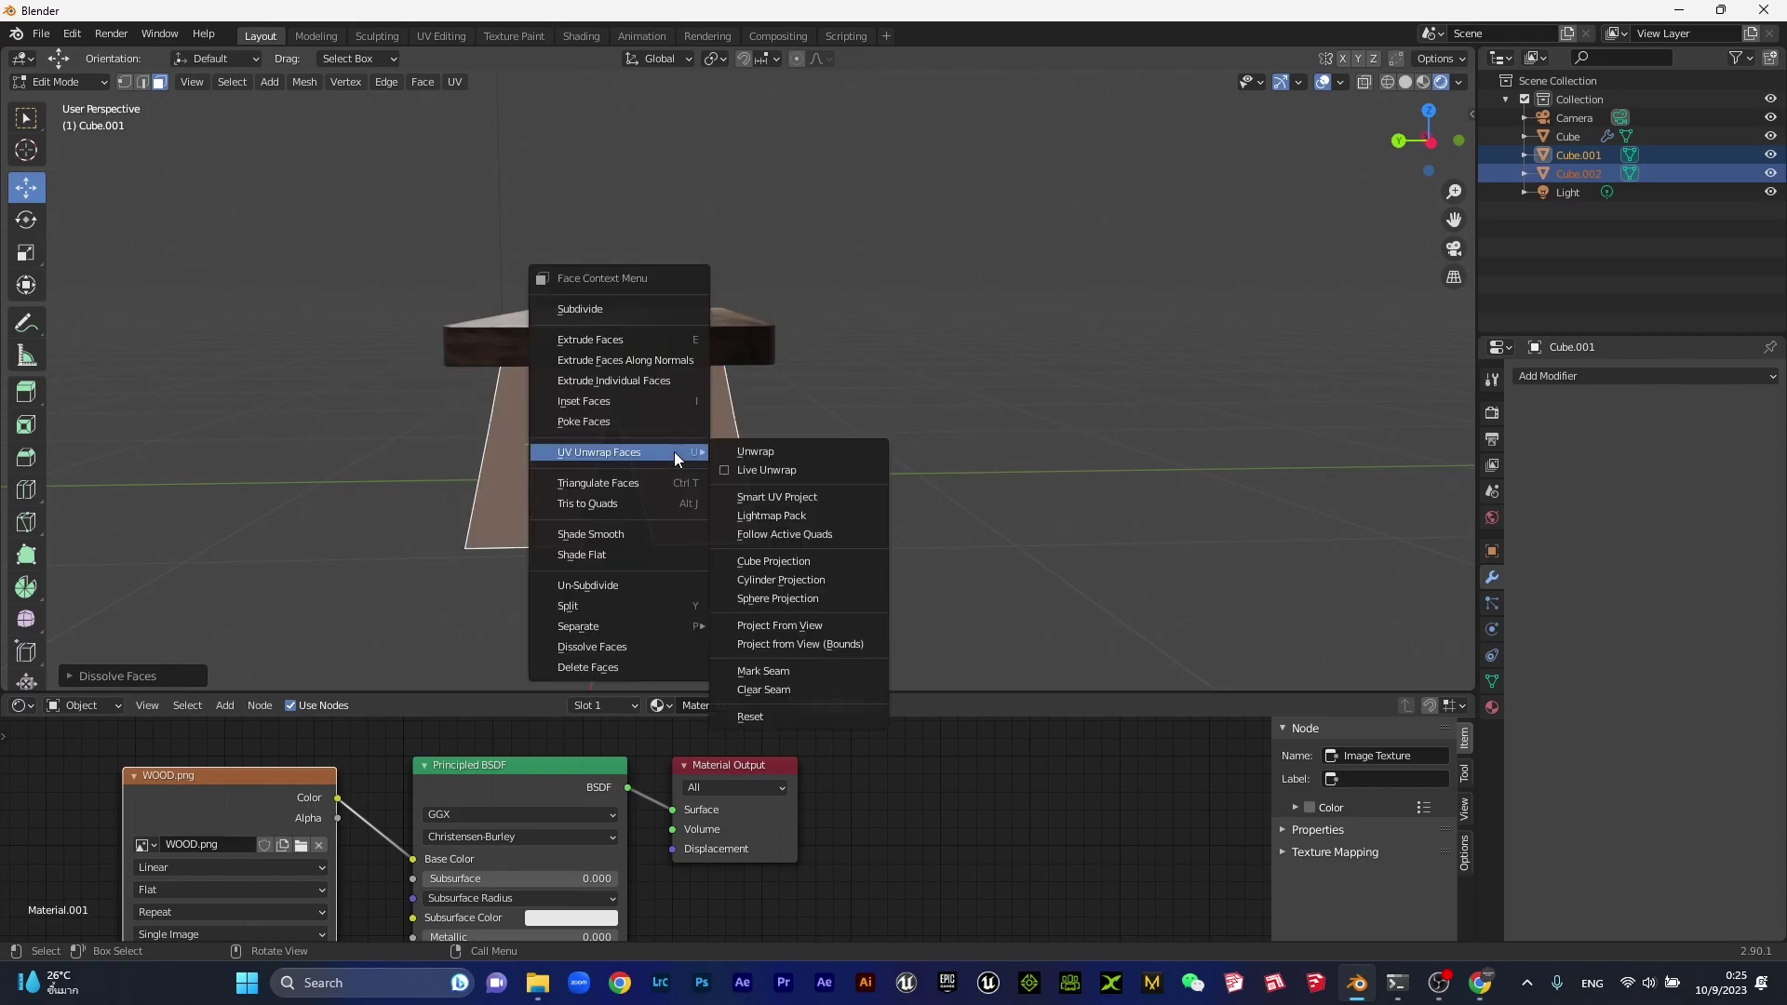
{"action": "left_click", "coordinate": [824, 452]}
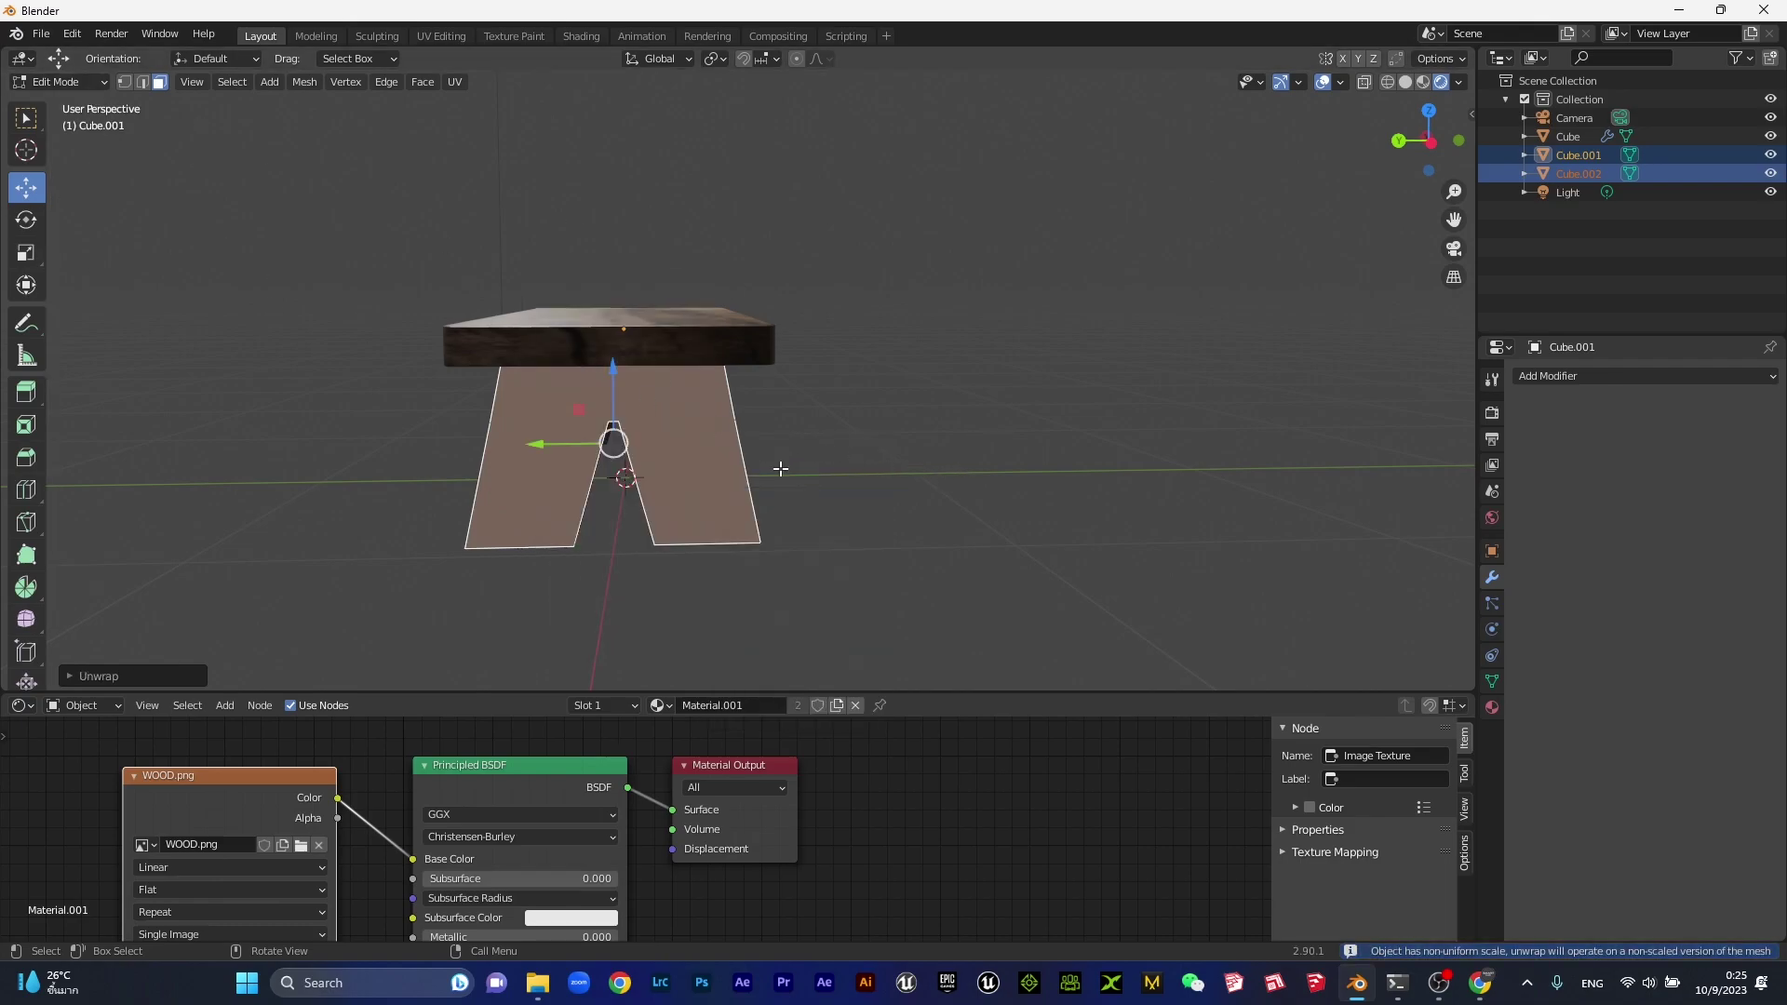
{"action": "key", "text": "Tab"}
Check the bench from front and angled views, then look through the scene camera.
{"action": "left_click", "coordinate": [411, 491]}
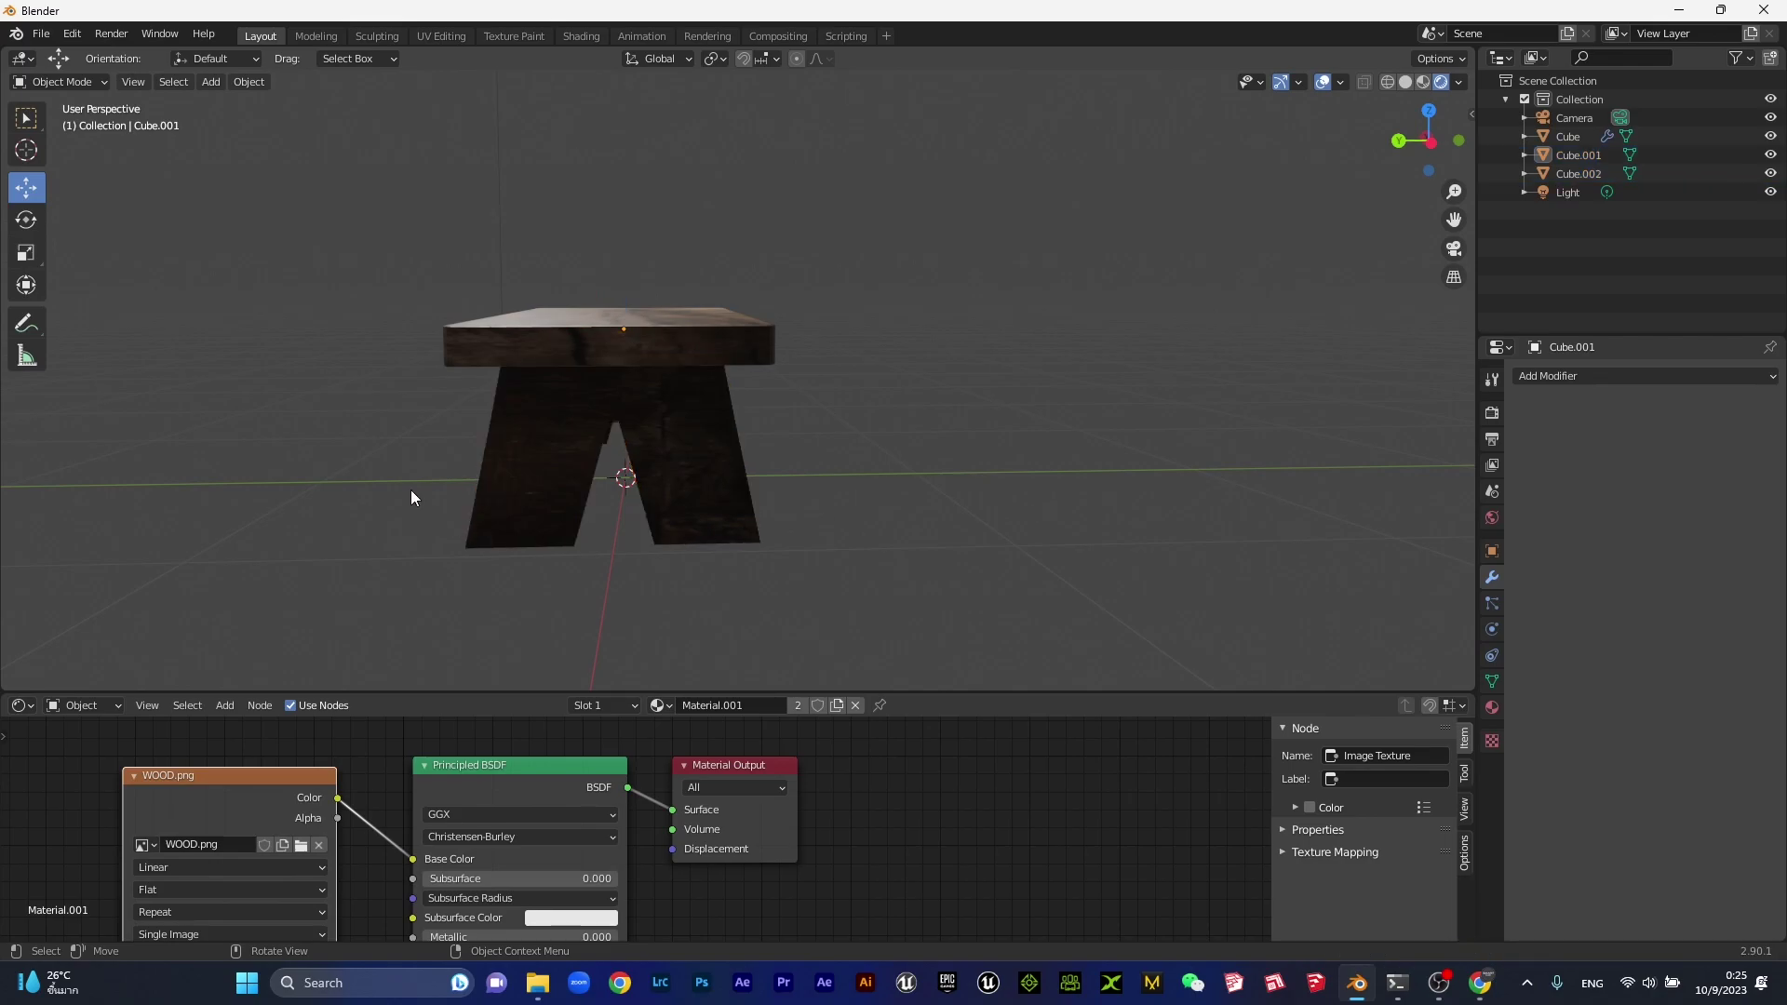
{"action": "middle_click_drag", "start_coordinate": [742, 506], "coordinate": [458, 412]}
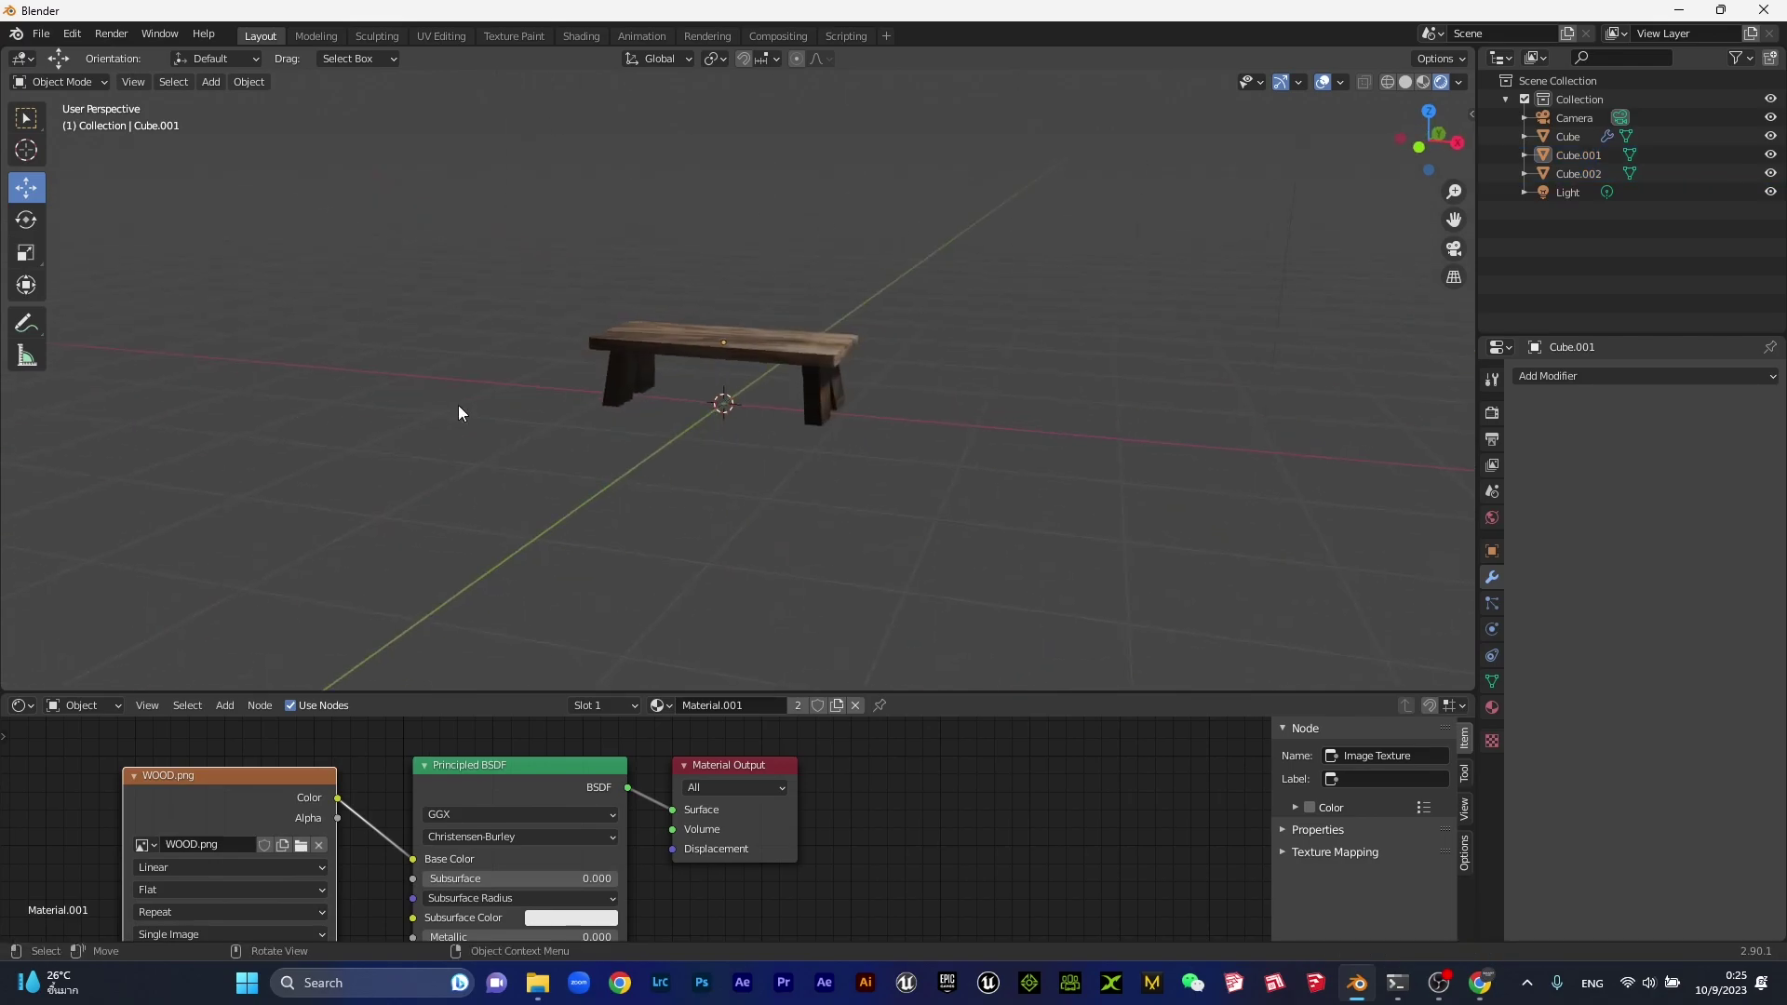
{"action": "key", "text": "KP_1"}
{"action": "scroll", "coordinate": [994, 296], "scroll_direction": "up", "scroll_amount": 8}
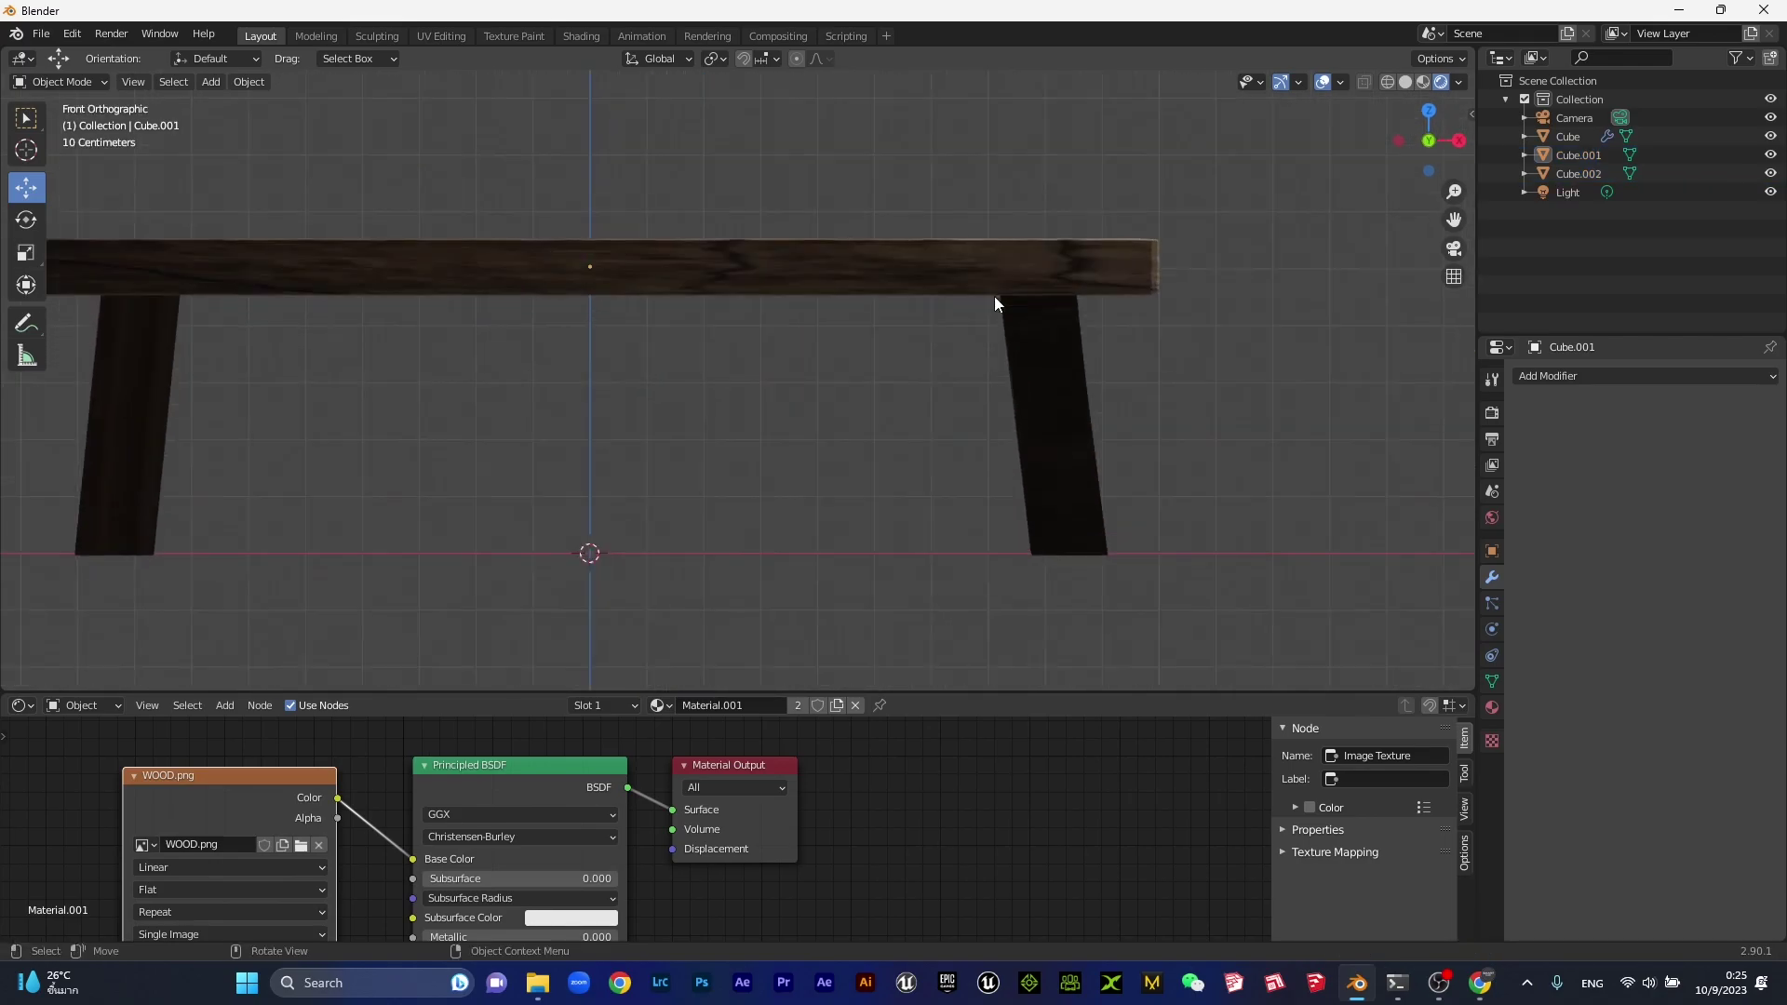
{"action": "scroll", "coordinate": [1044, 320], "scroll_direction": "down", "scroll_amount": 2}
{"action": "mouse_move", "coordinate": [1044, 320]}
{"action": "middle_mouse_down"}
{"action": "mouse_move", "coordinate": [909, 376]}
{"action": "mouse_move", "coordinate": [840, 327]}
{"action": "mouse_move", "coordinate": [611, 343]}
{"action": "mouse_move", "coordinate": [925, 339]}
{"action": "mouse_move", "coordinate": [756, 304]}
{"action": "mouse_move", "coordinate": [914, 350]}
{"action": "mouse_move", "coordinate": [931, 310]}
{"action": "middle_mouse_up"}
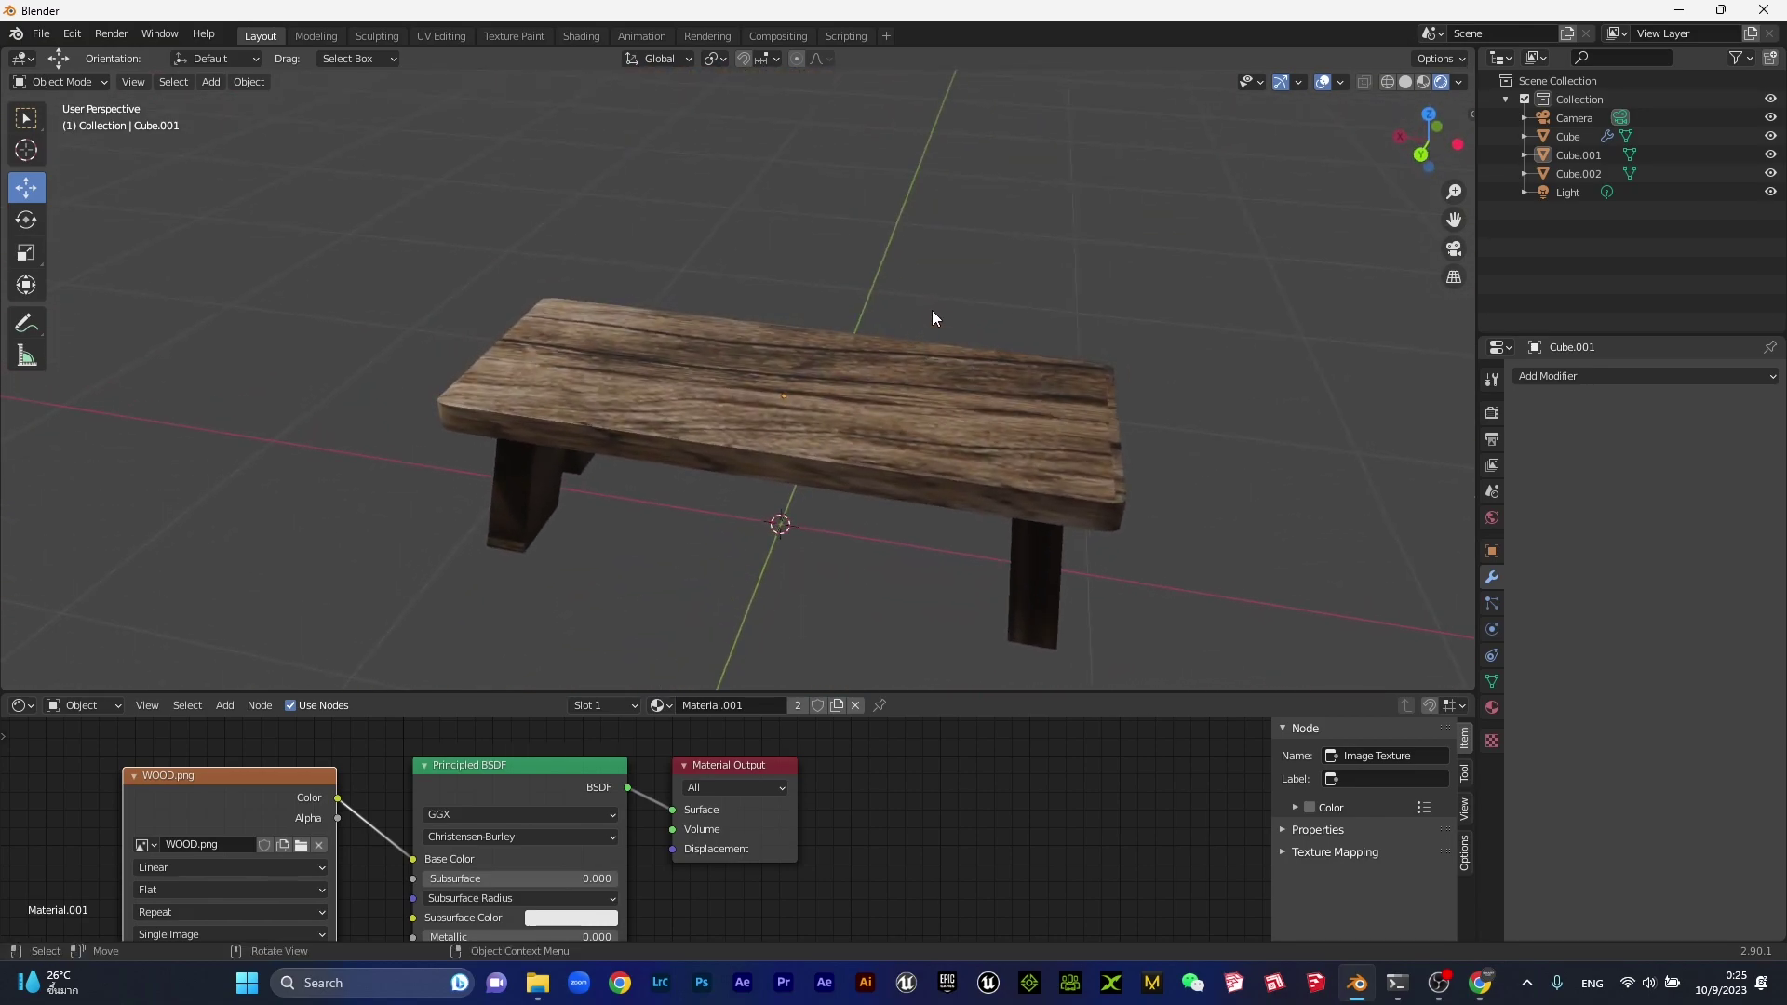
{"action": "key", "text": "KP_0"}
{"action": "scroll", "coordinate": [929, 310], "scroll_direction": "down", "scroll_amount": 5}
{"action": "scroll", "coordinate": [1032, 266], "scroll_direction": "down", "scroll_amount": 2}
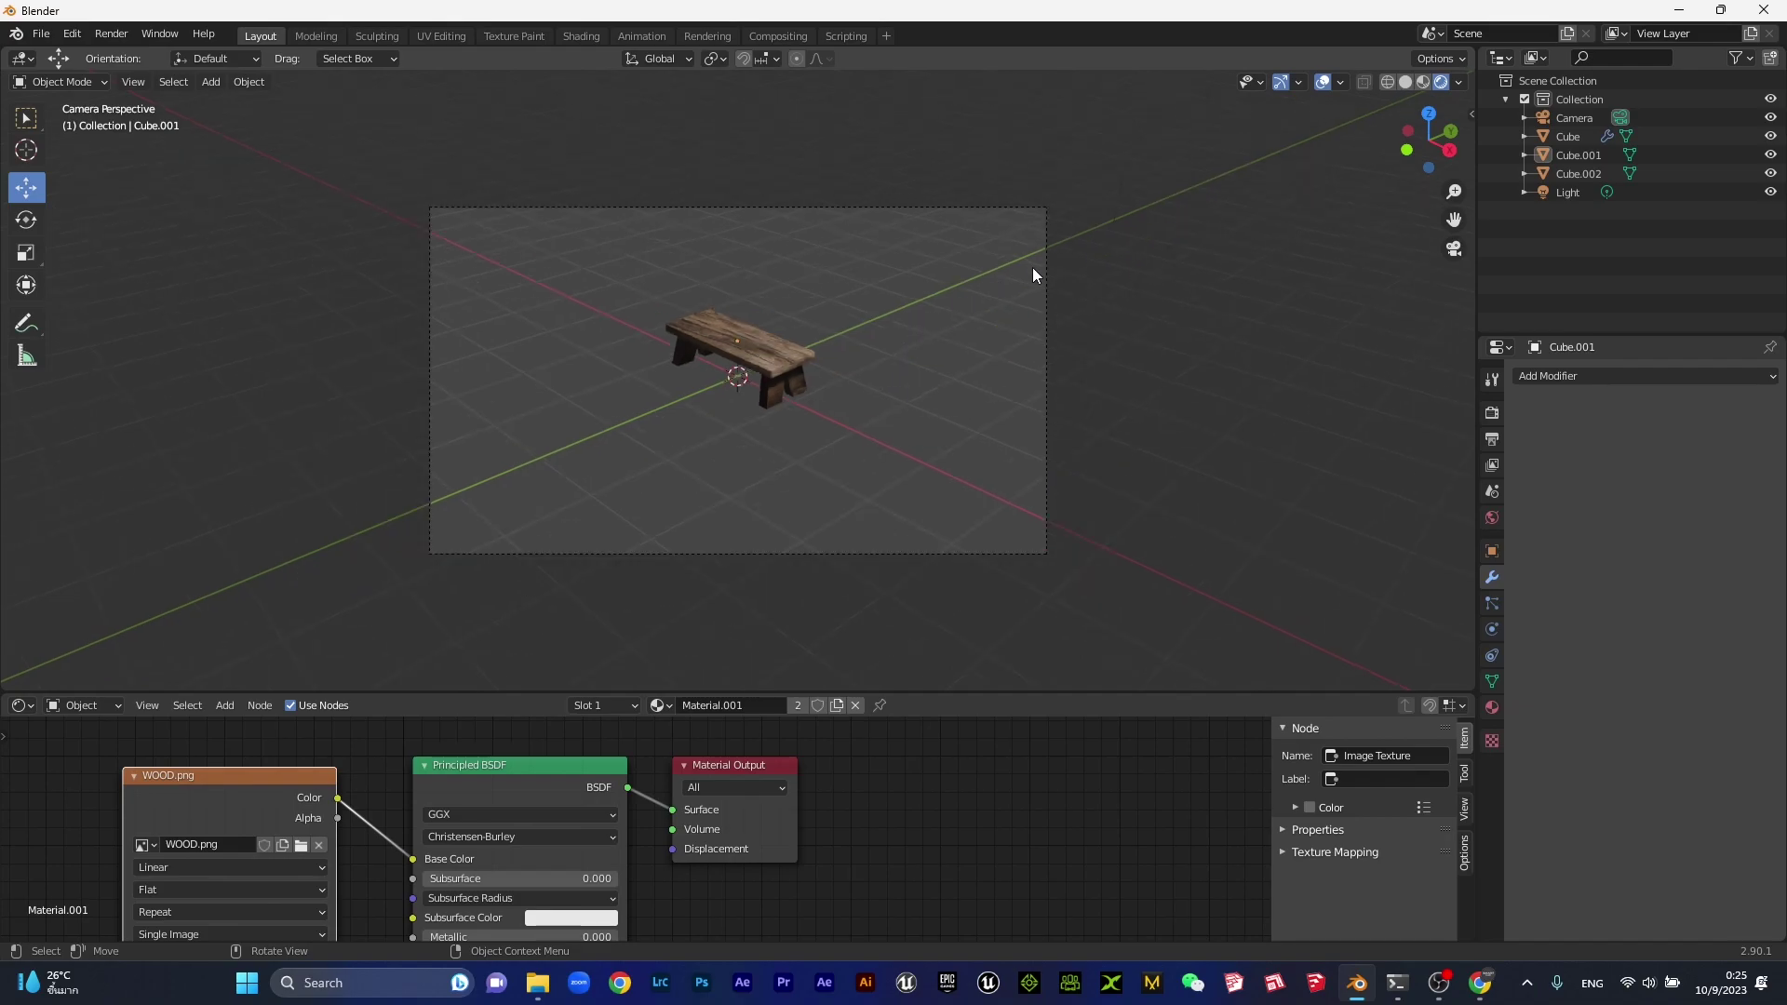
Set the camera's focal length to 148 mm and move it to frame the bench.
{"action": "left_click", "coordinate": [1042, 265]}
{"action": "left_click", "coordinate": [1492, 629]}
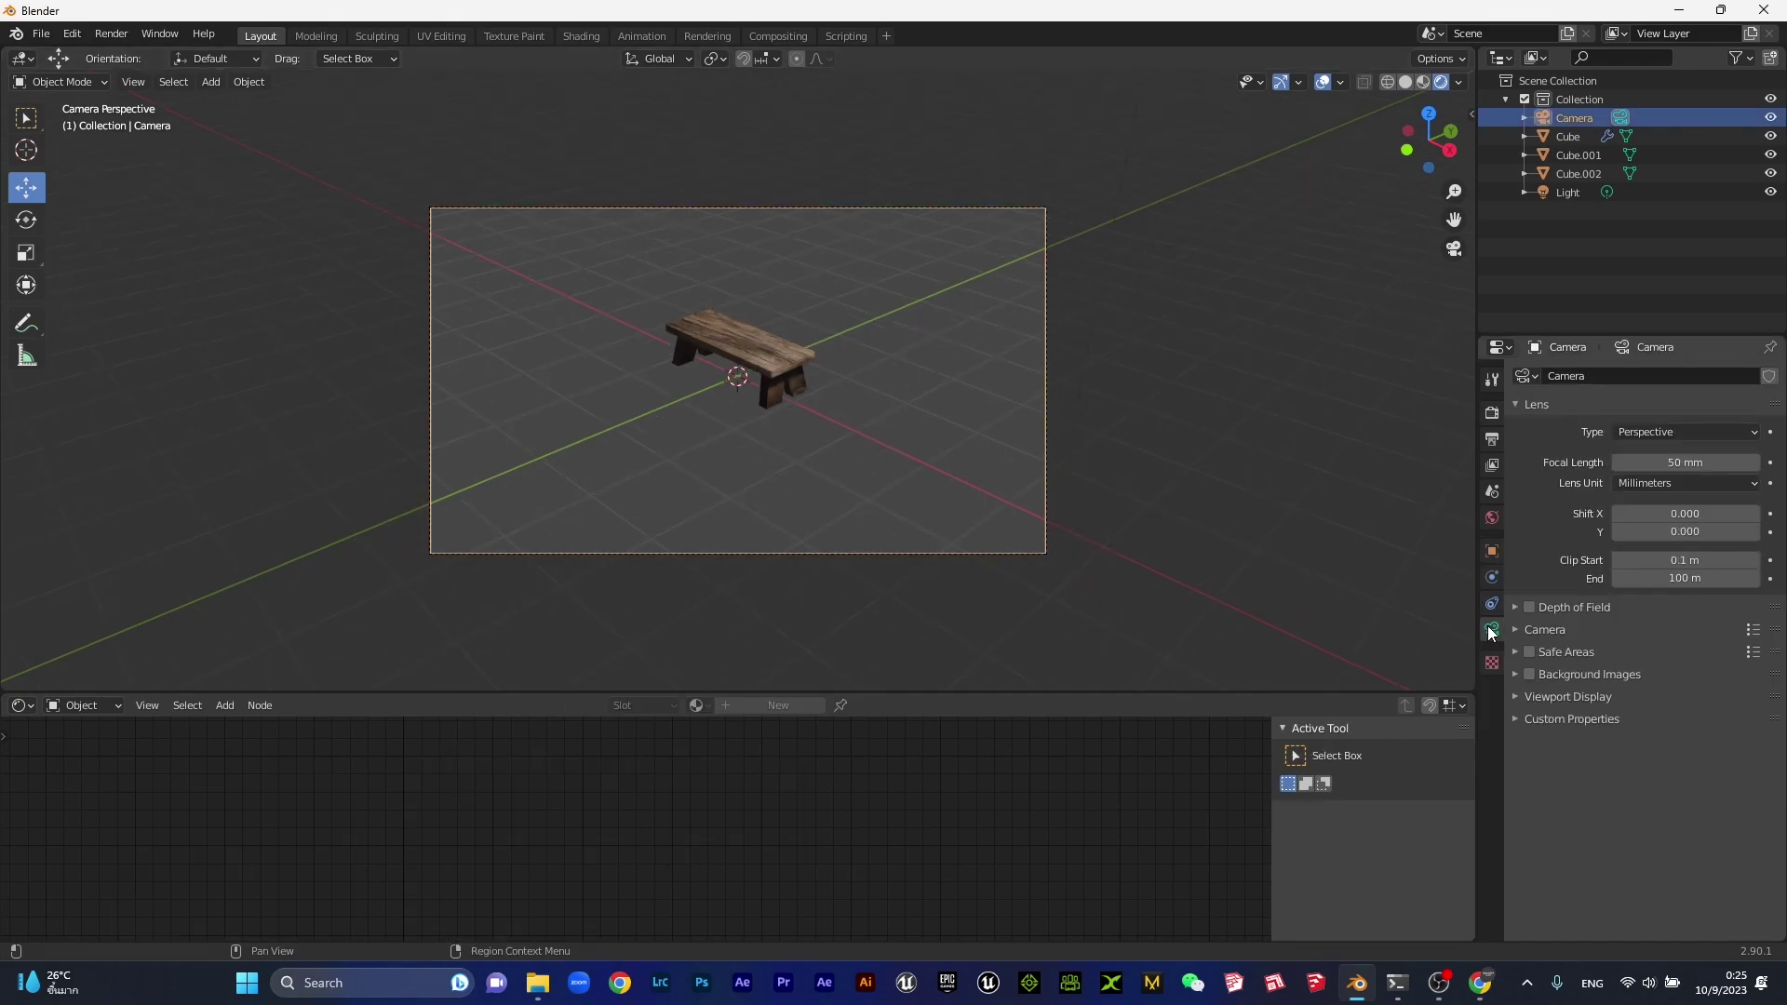
{"action": "left_click_drag", "start_coordinate": [1708, 468], "coordinate": [1650, 465]}
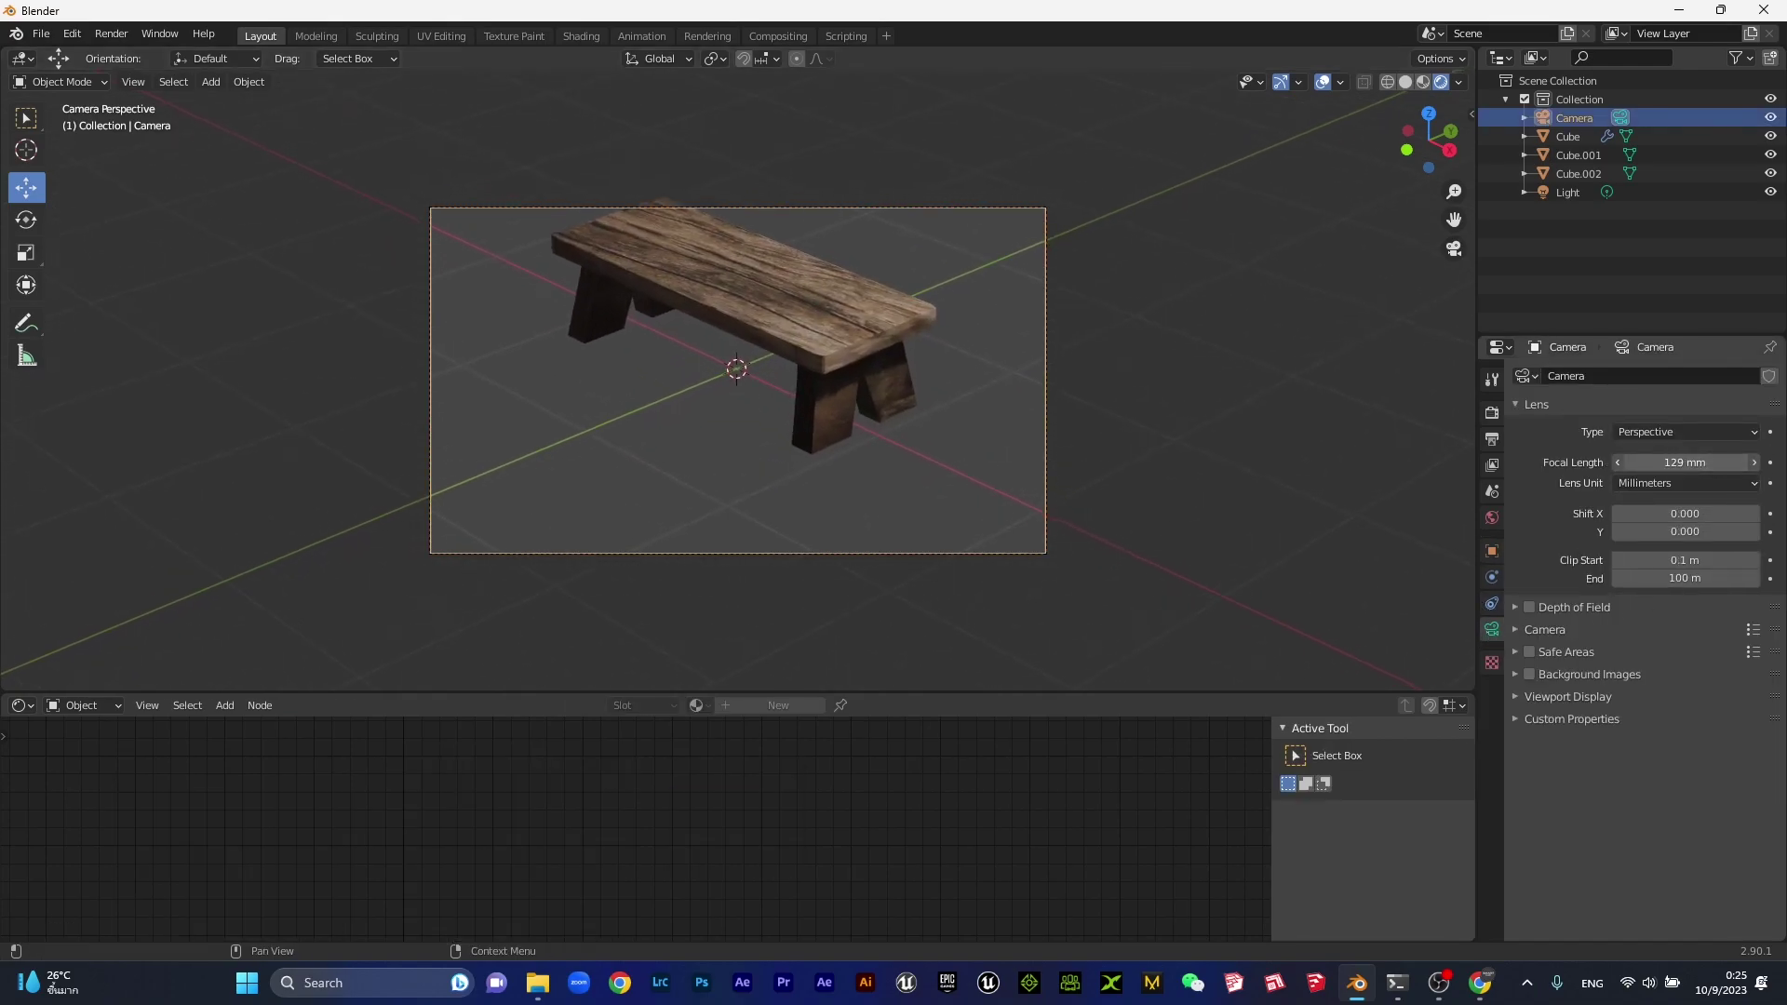
{"action": "key", "text": "g"}
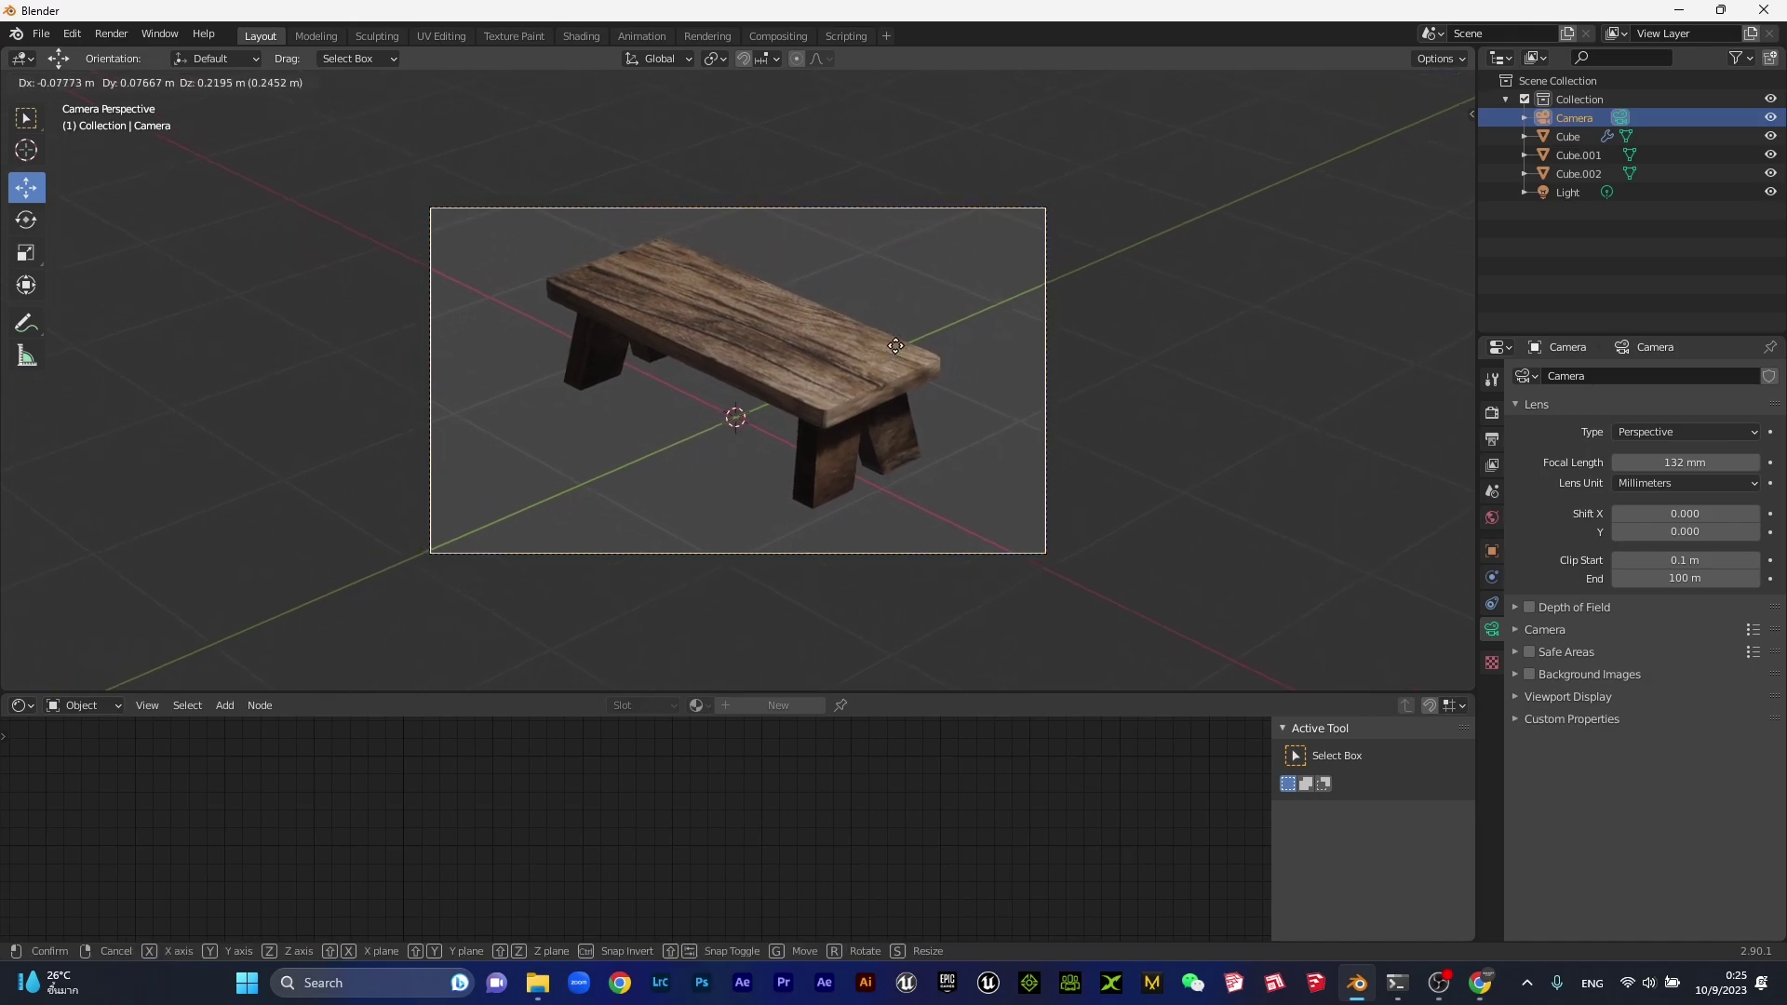
{"action": "left_click", "coordinate": [948, 388]}
{"action": "scroll", "coordinate": [947, 388], "scroll_direction": "up", "scroll_amount": 2}
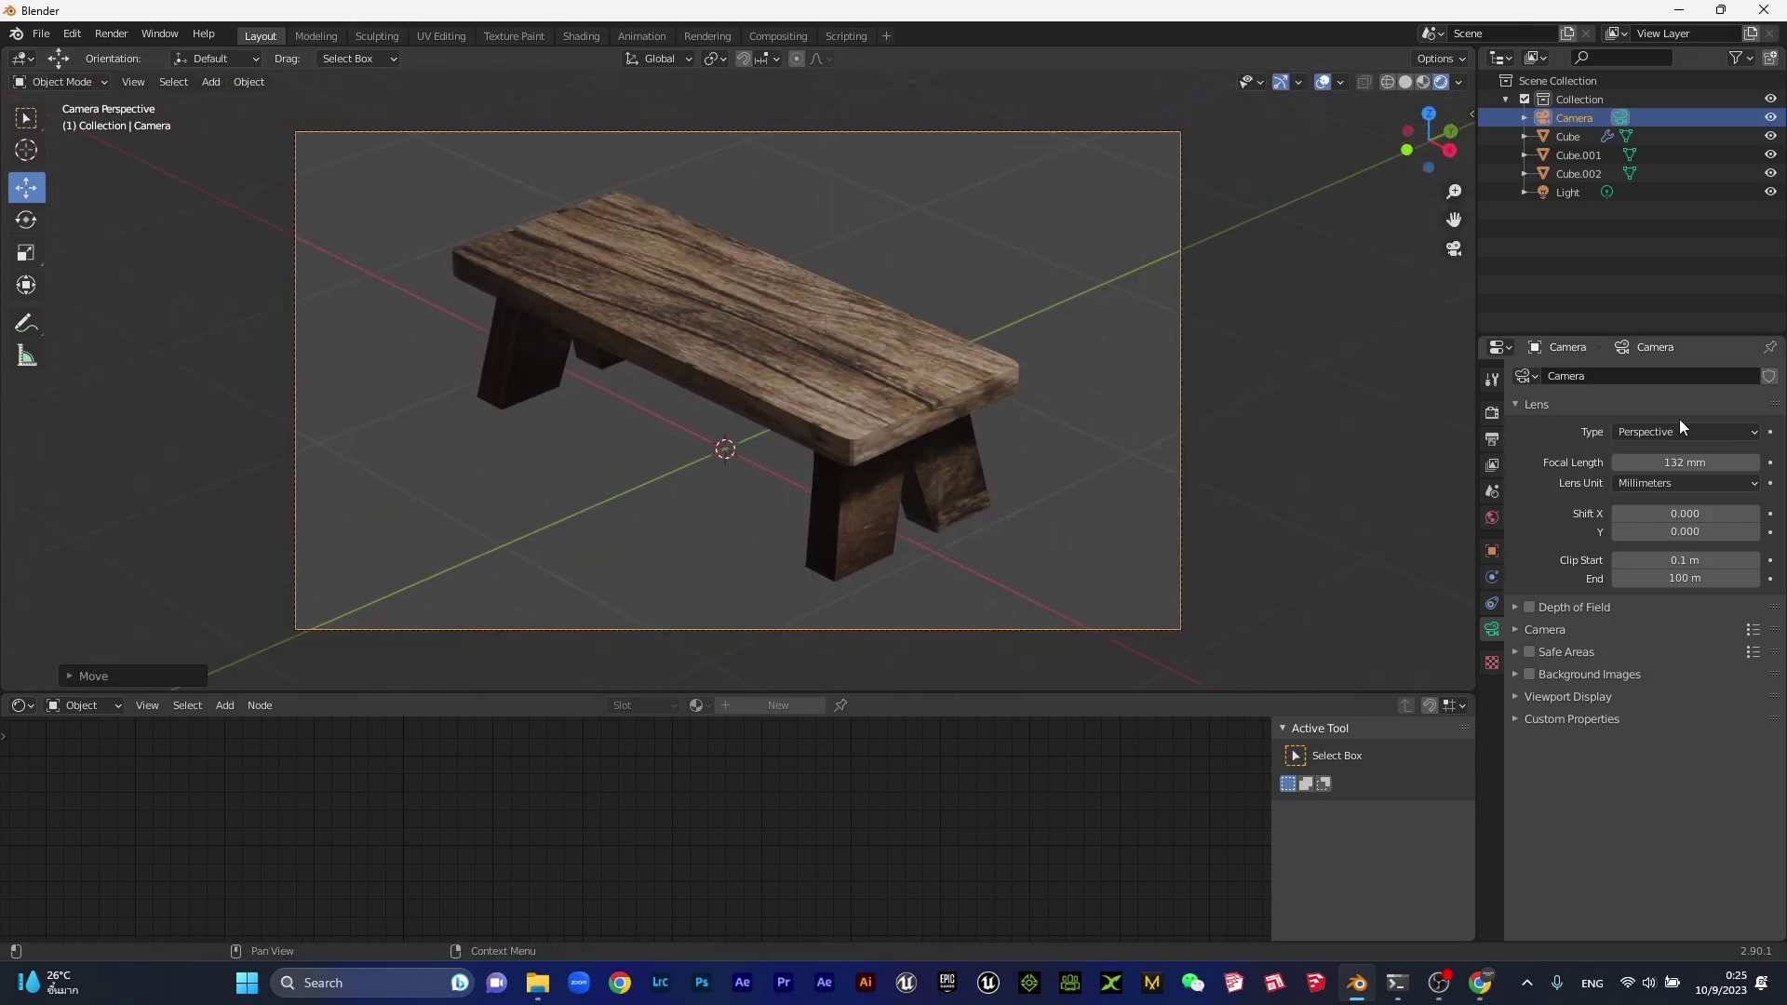
{"action": "left_click_drag", "start_coordinate": [1685, 463], "coordinate": [1713, 463]}
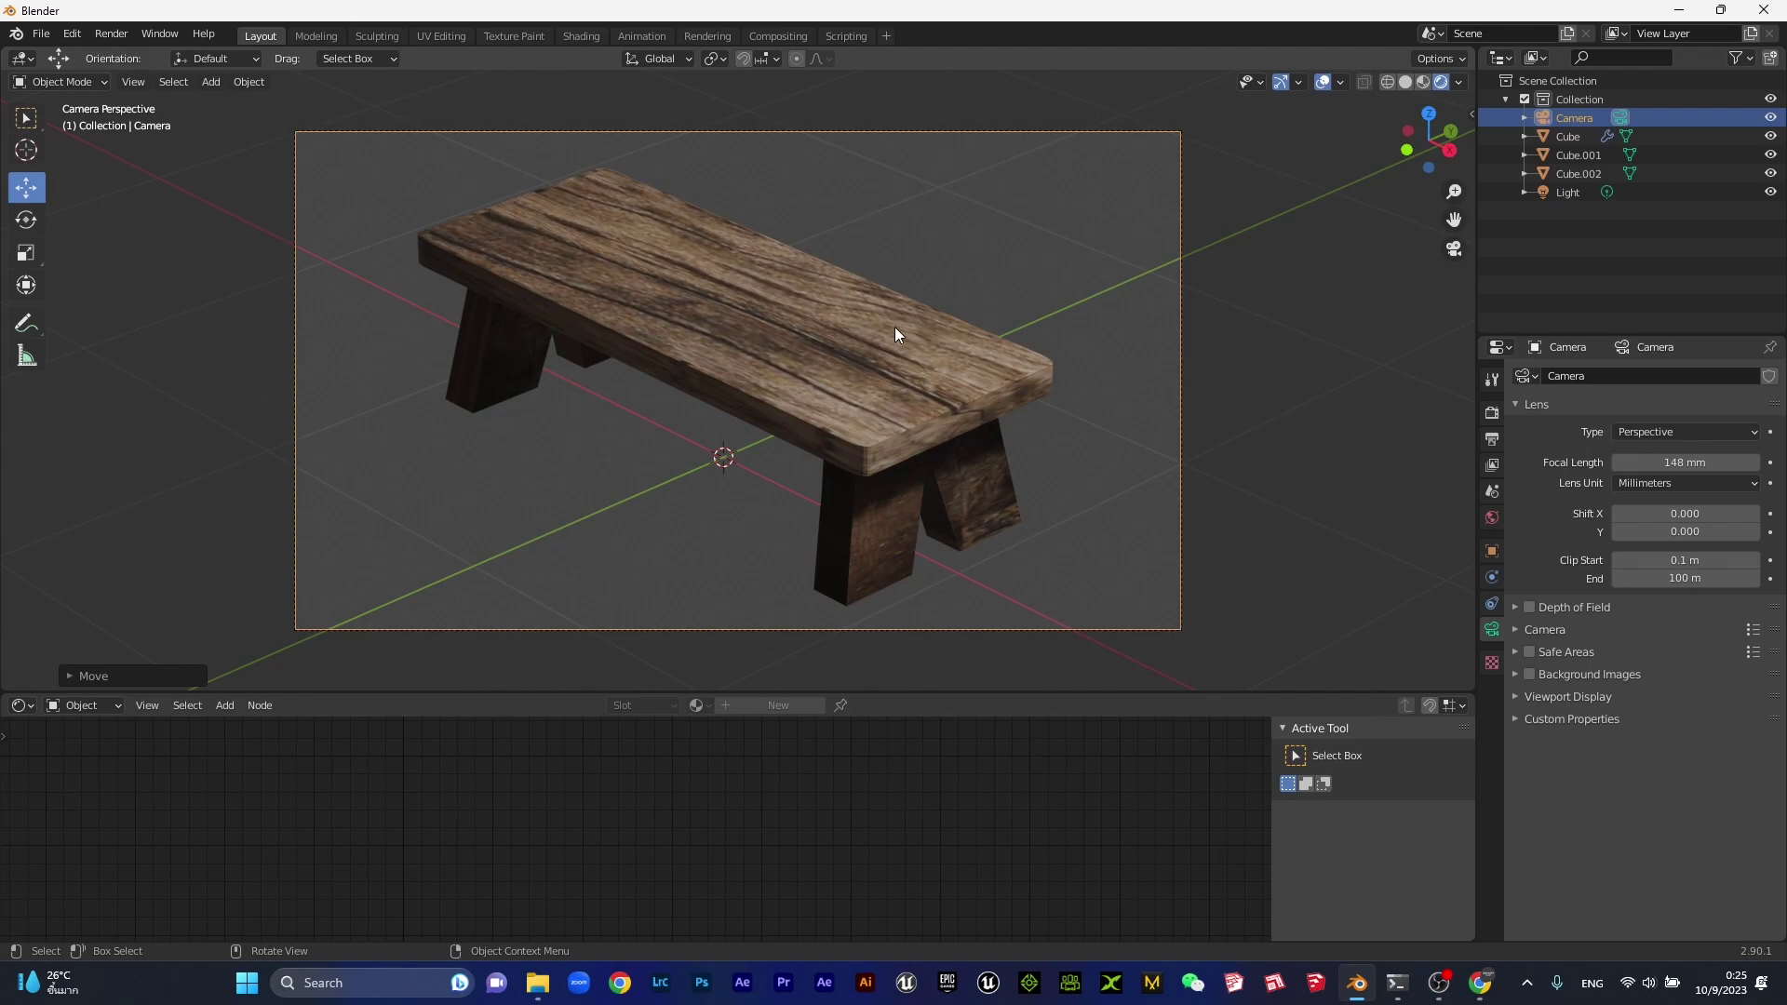
Click through the bench top and legs, ending with the camera selected.
{"action": "left_click", "coordinate": [933, 393]}
{"action": "left_click", "coordinate": [1008, 479]}
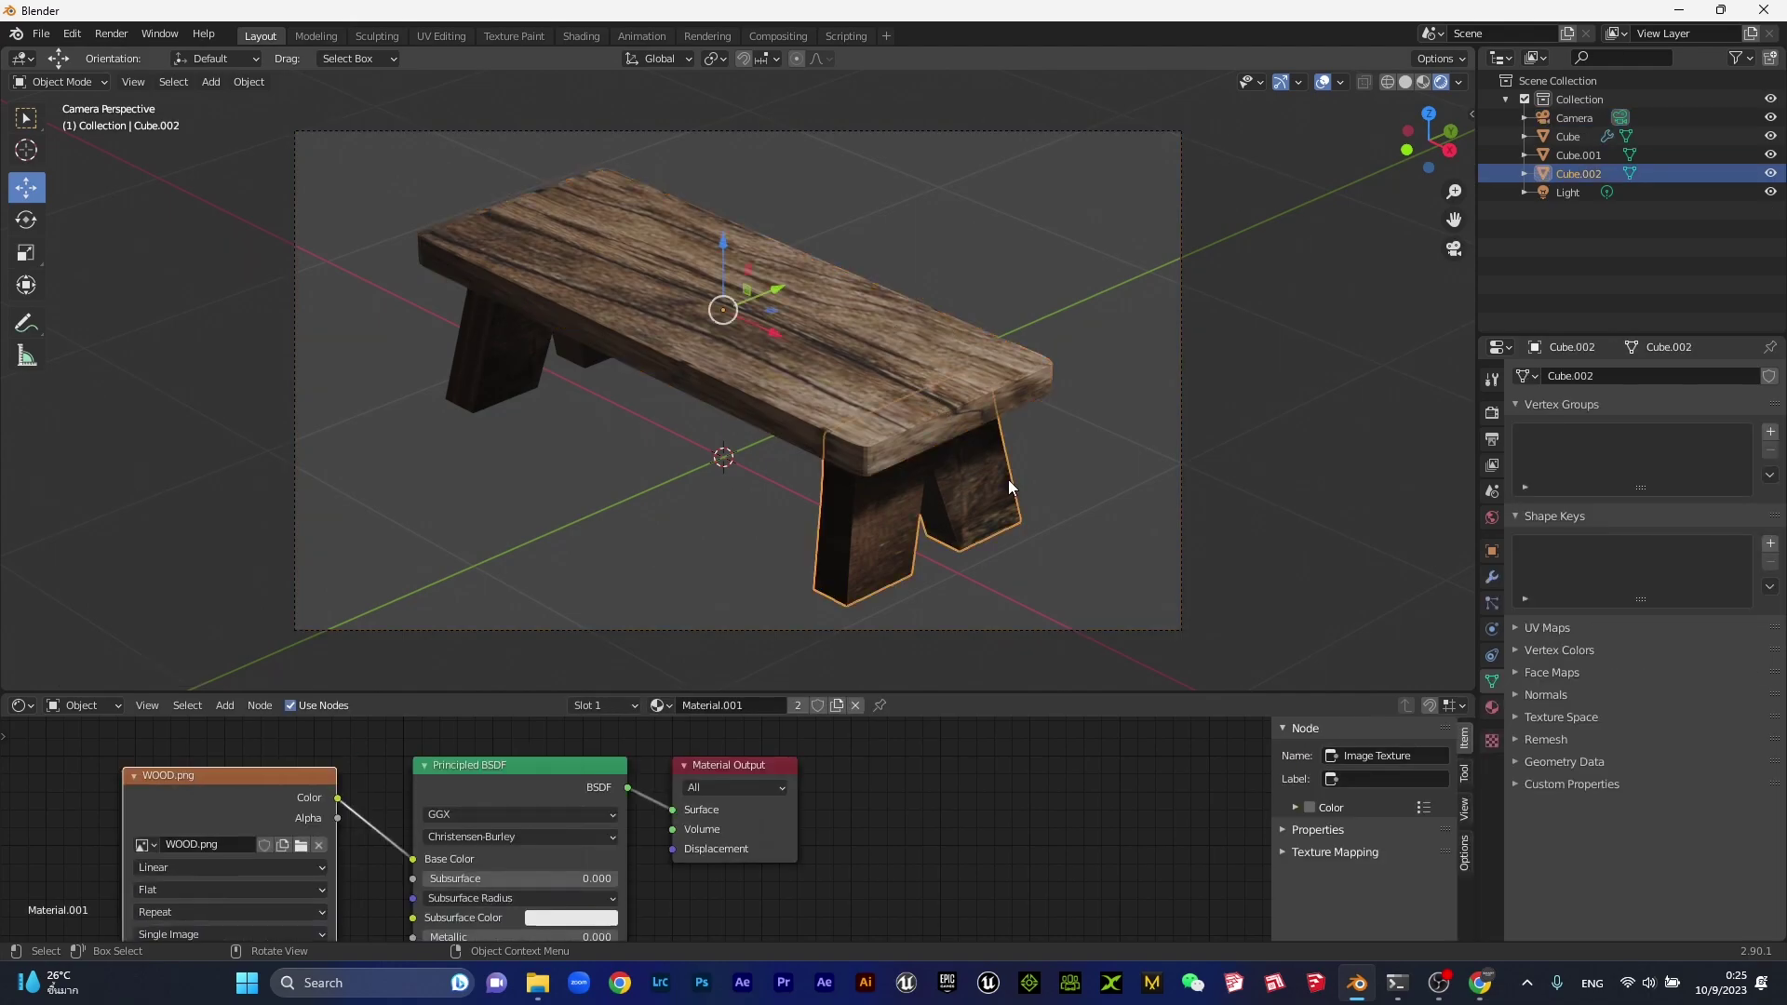
{"action": "left_click", "coordinate": [333, 317]}
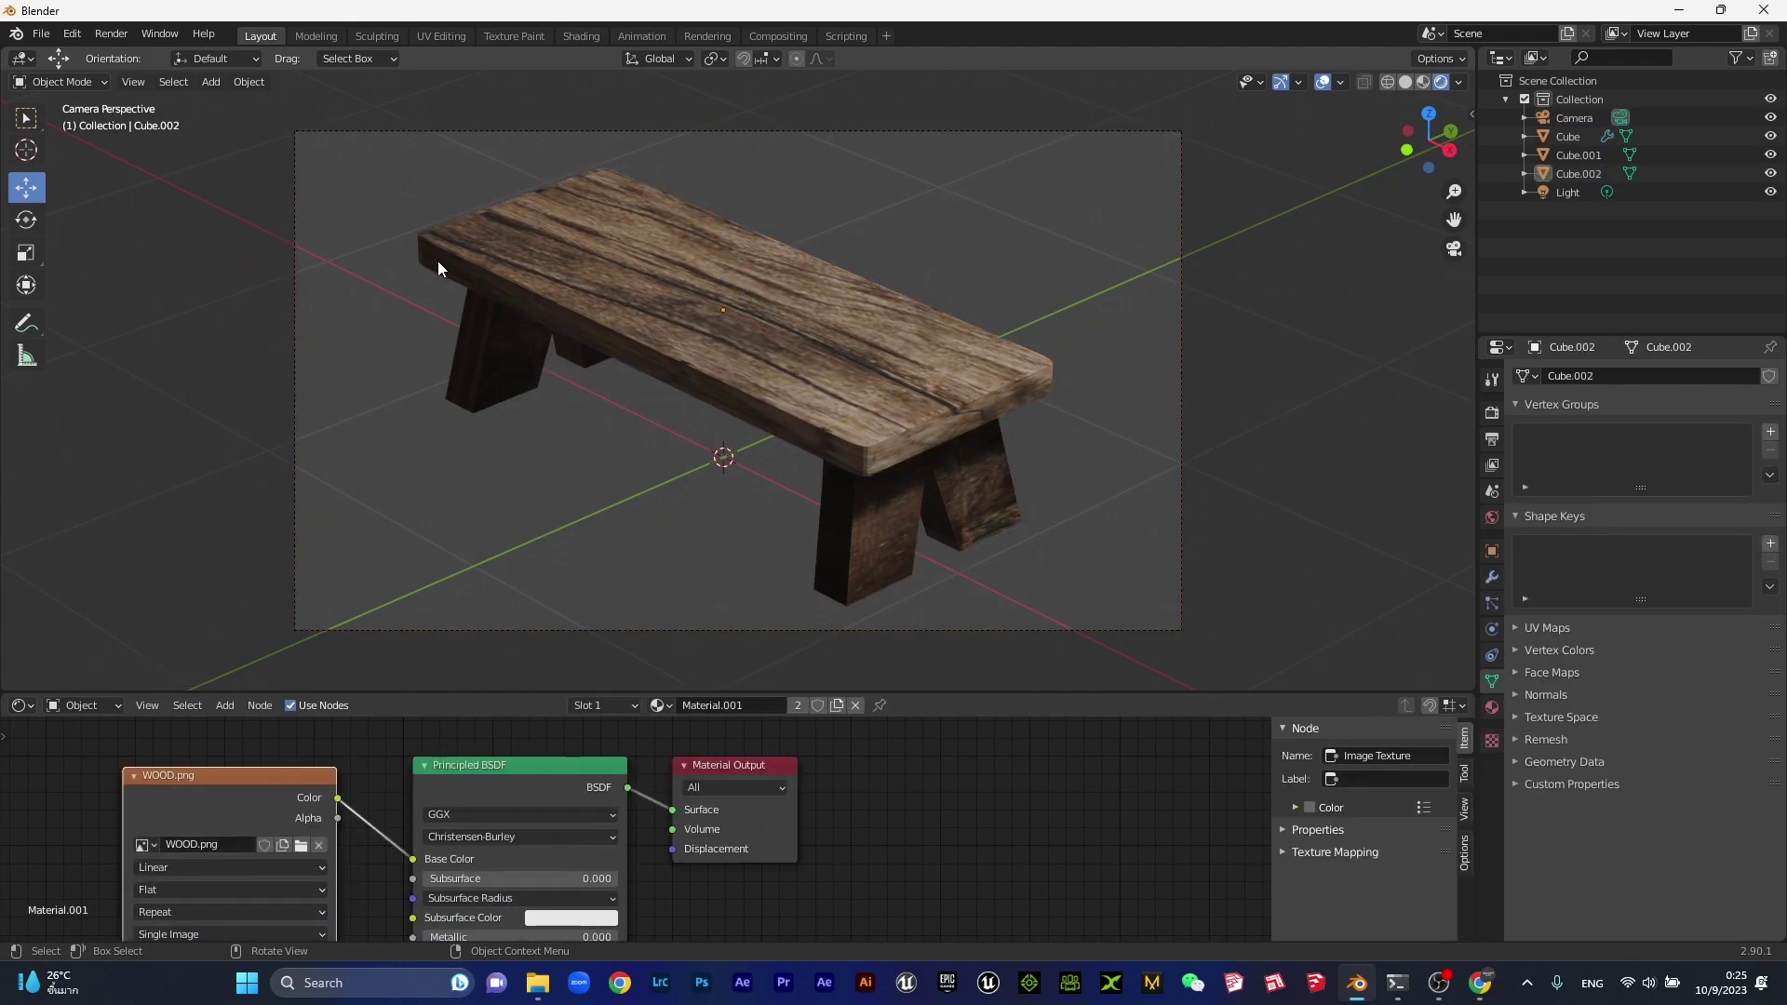
{"action": "left_click", "coordinate": [692, 242]}
{"action": "left_click", "coordinate": [1182, 293]}
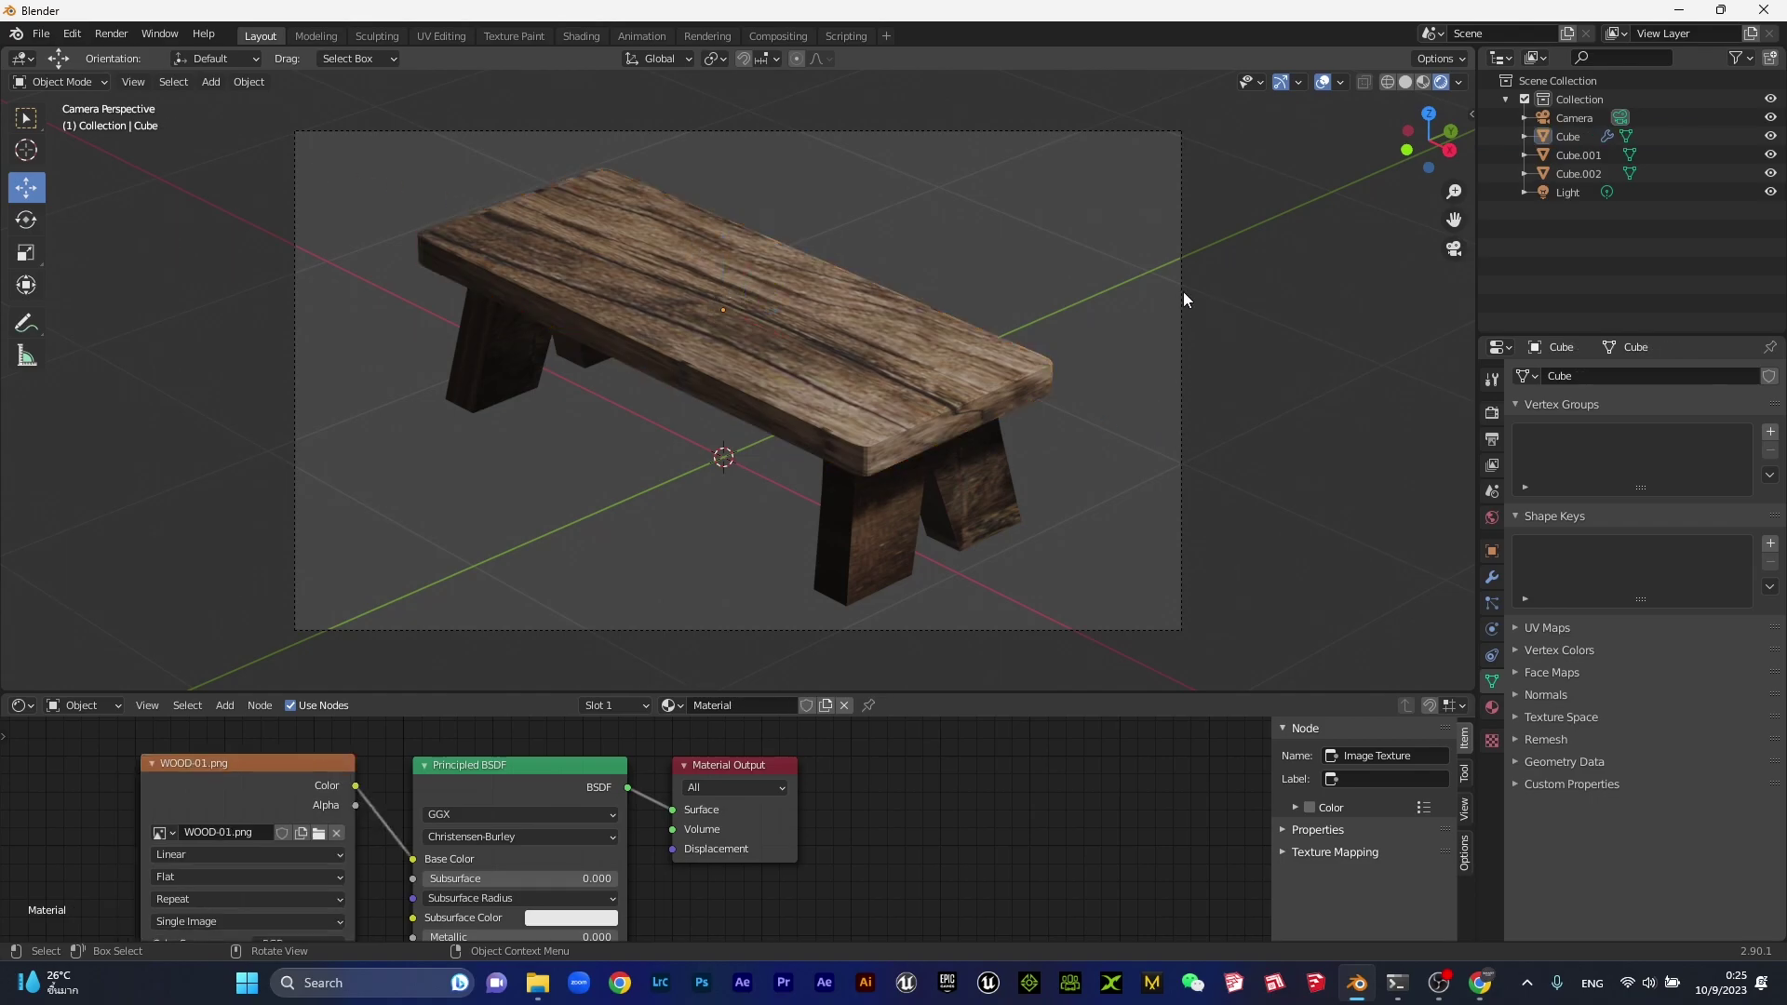
{"action": "left_click", "coordinate": [1180, 257]}
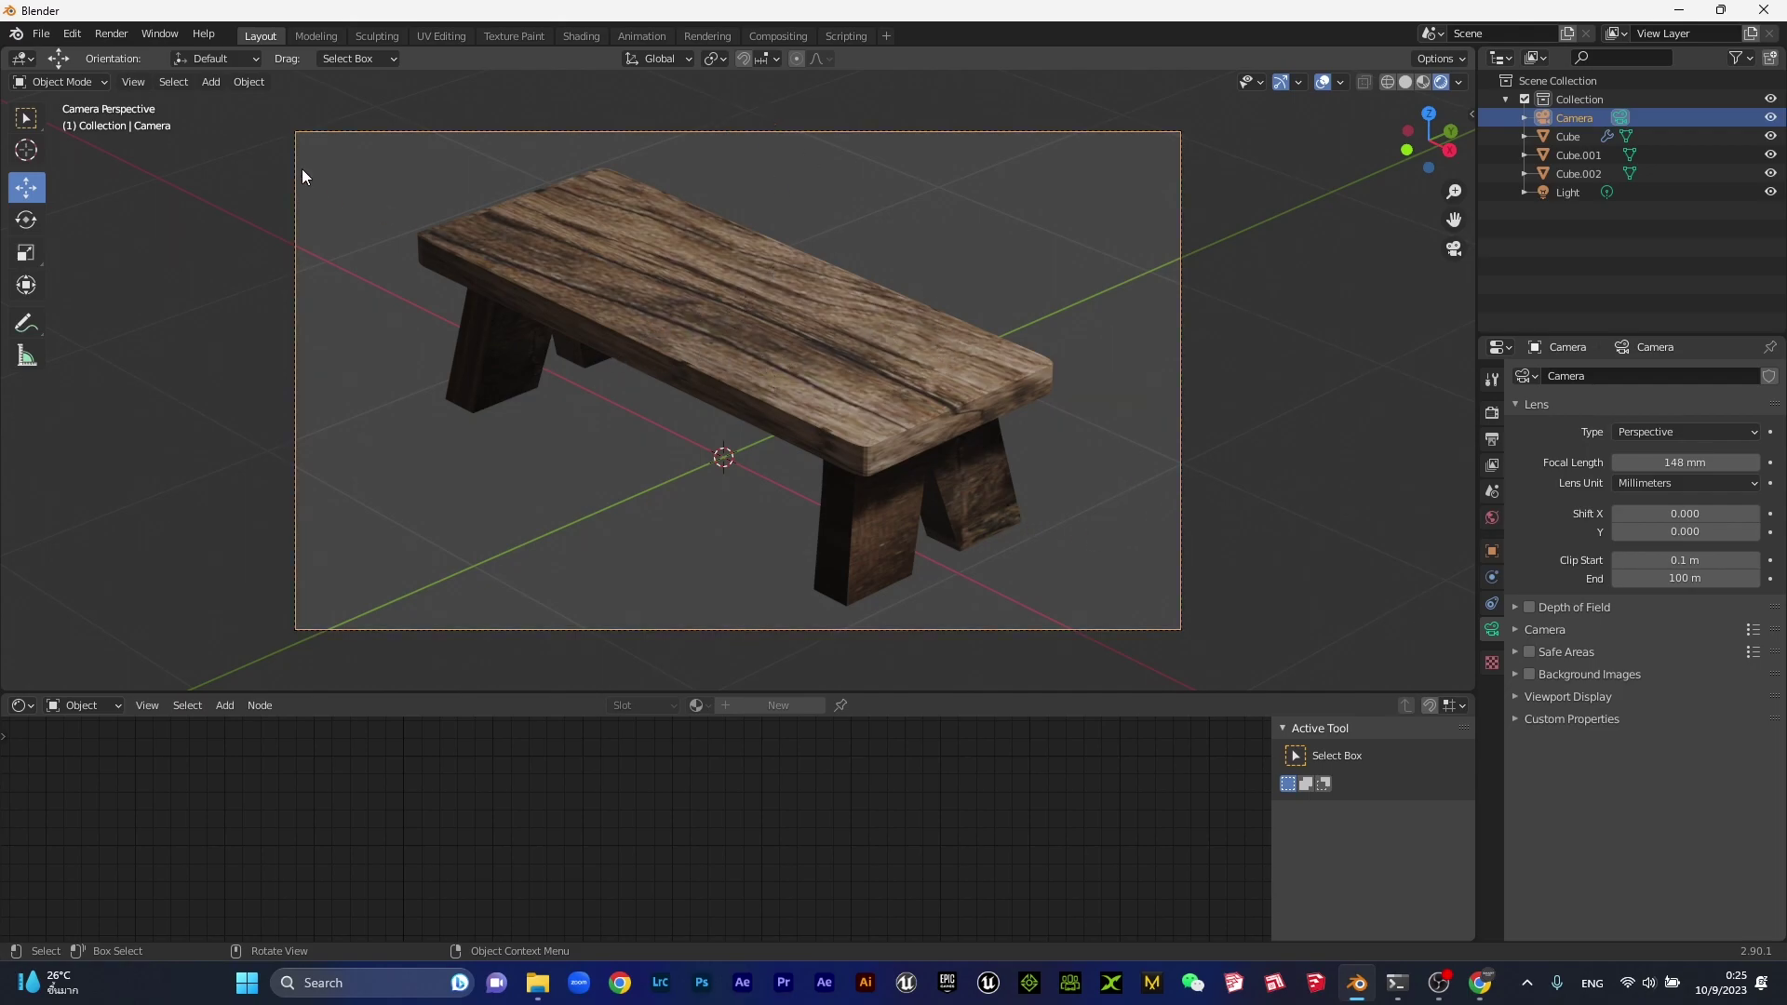
Render the bench through the camera, save it as 'lub t zaum' PNG in Lub tog zaum, then close the render.
{"action": "left_click", "coordinate": [110, 34]}
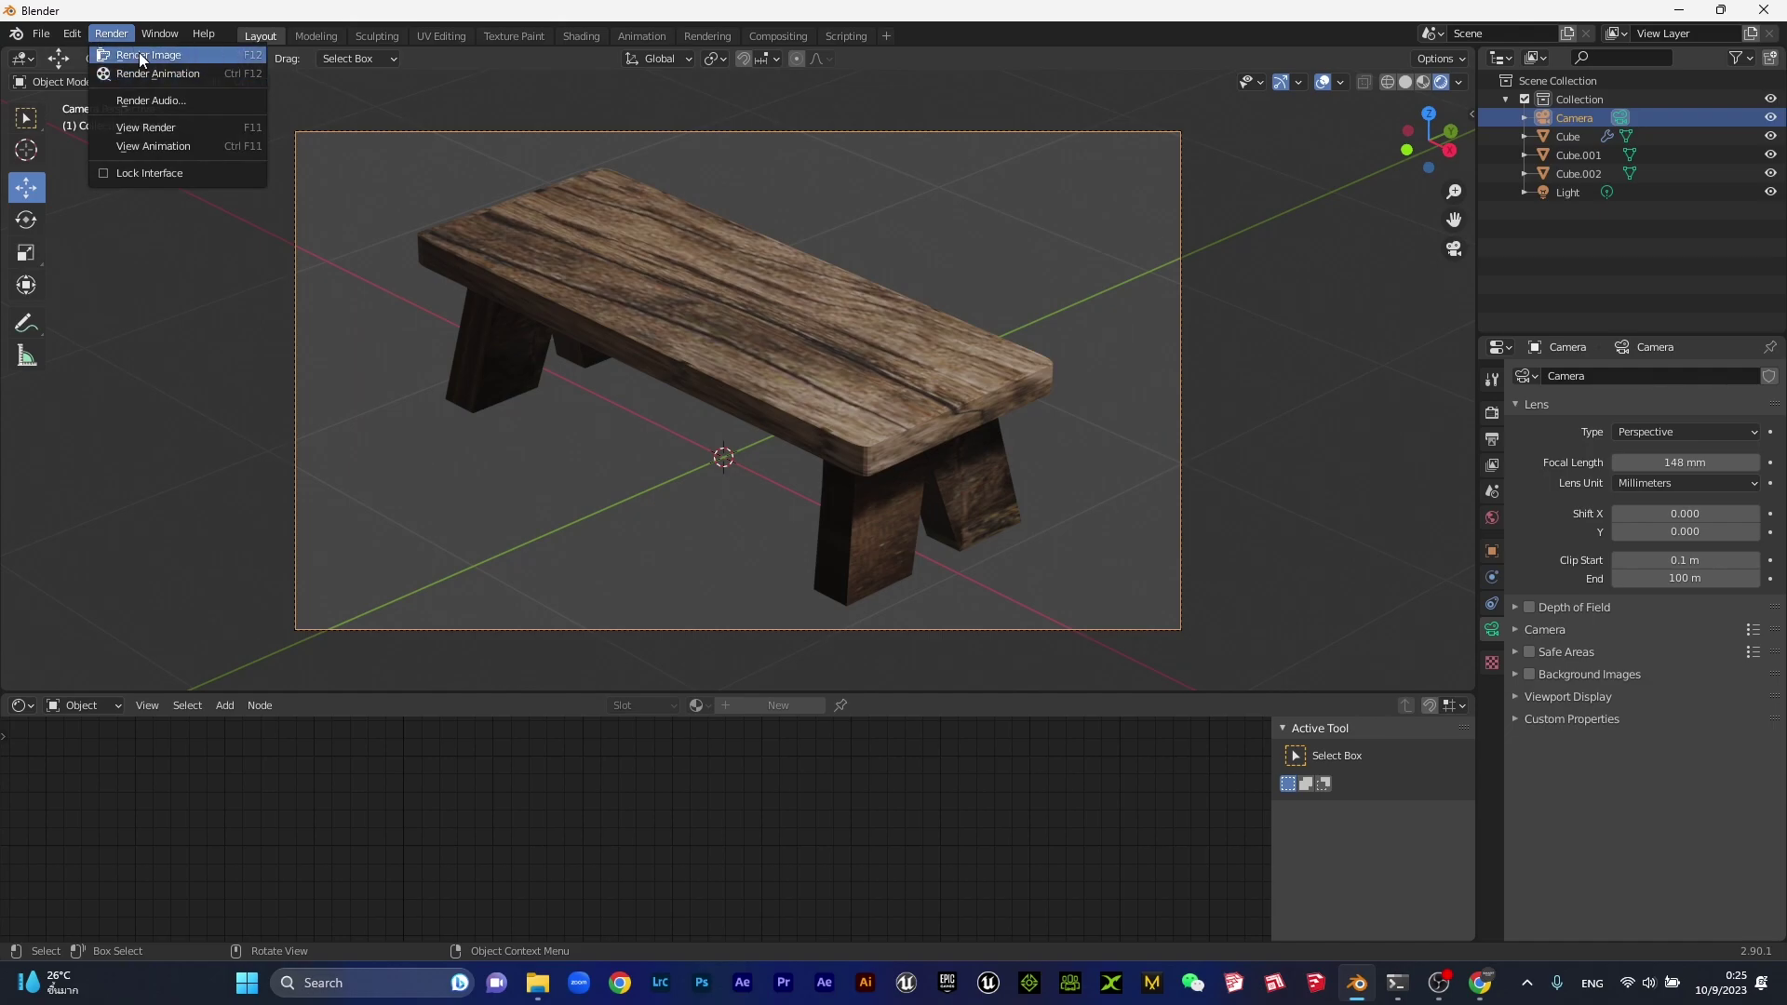
{"action": "left_click", "coordinate": [138, 54]}
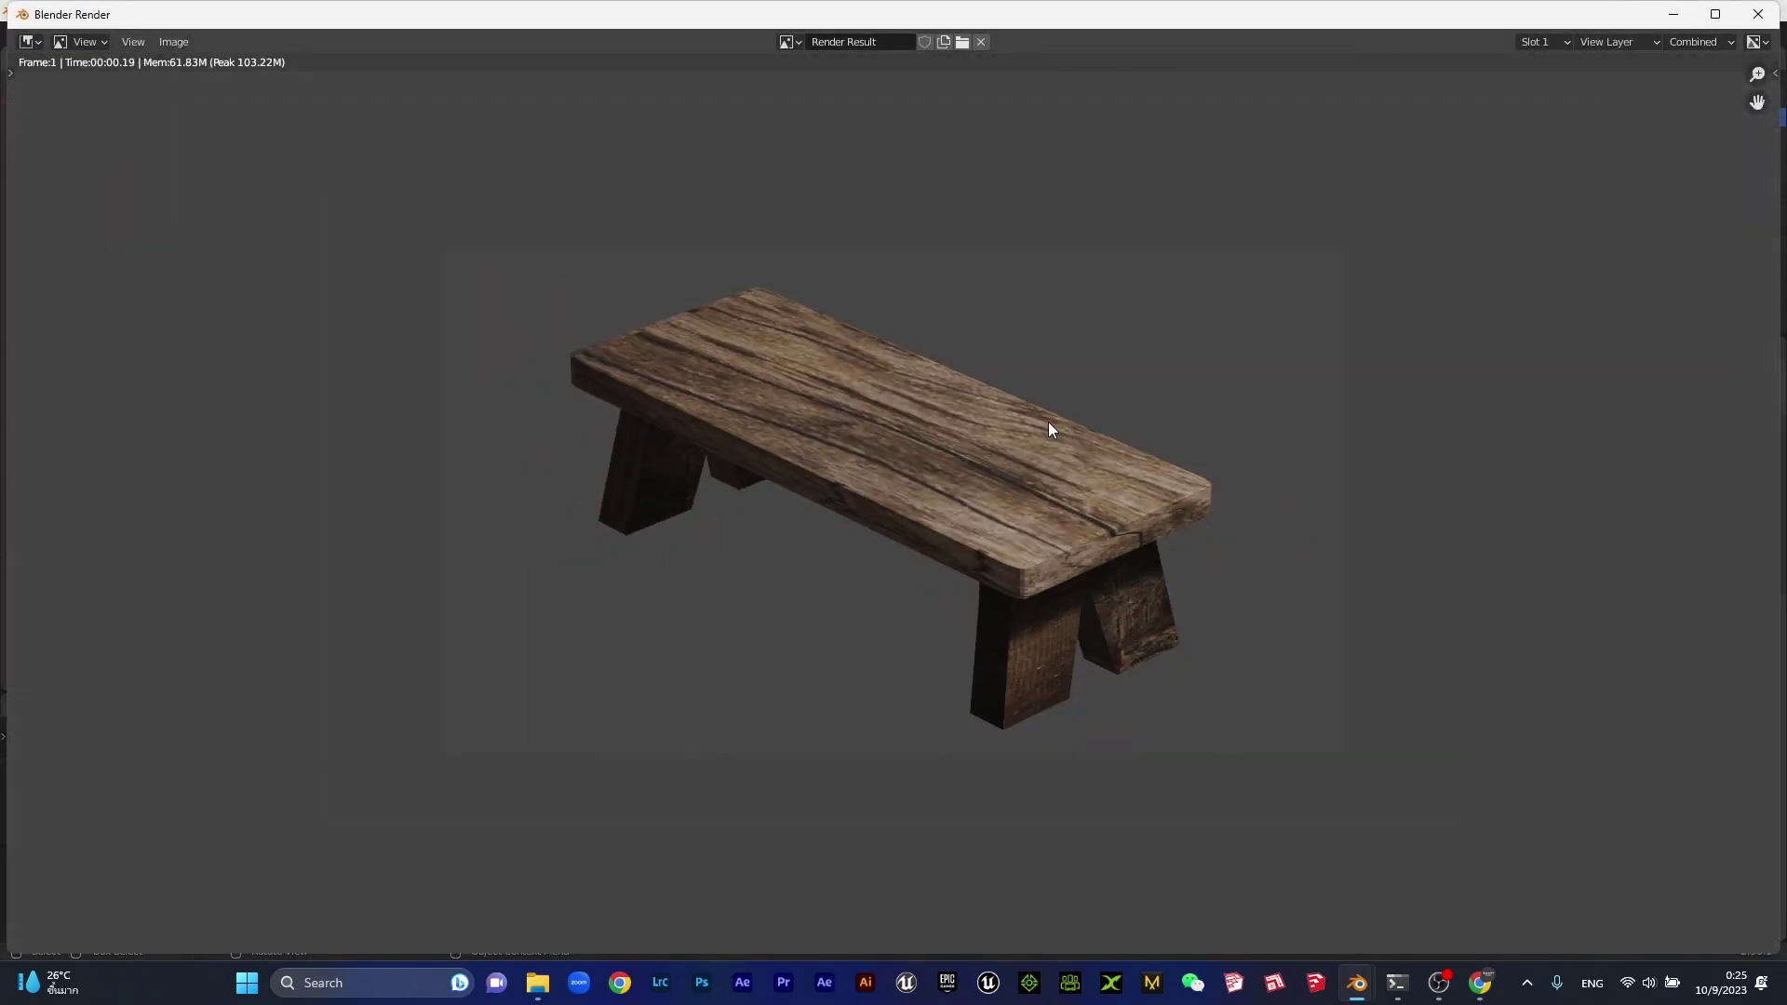
{"action": "left_click", "coordinate": [170, 42]}
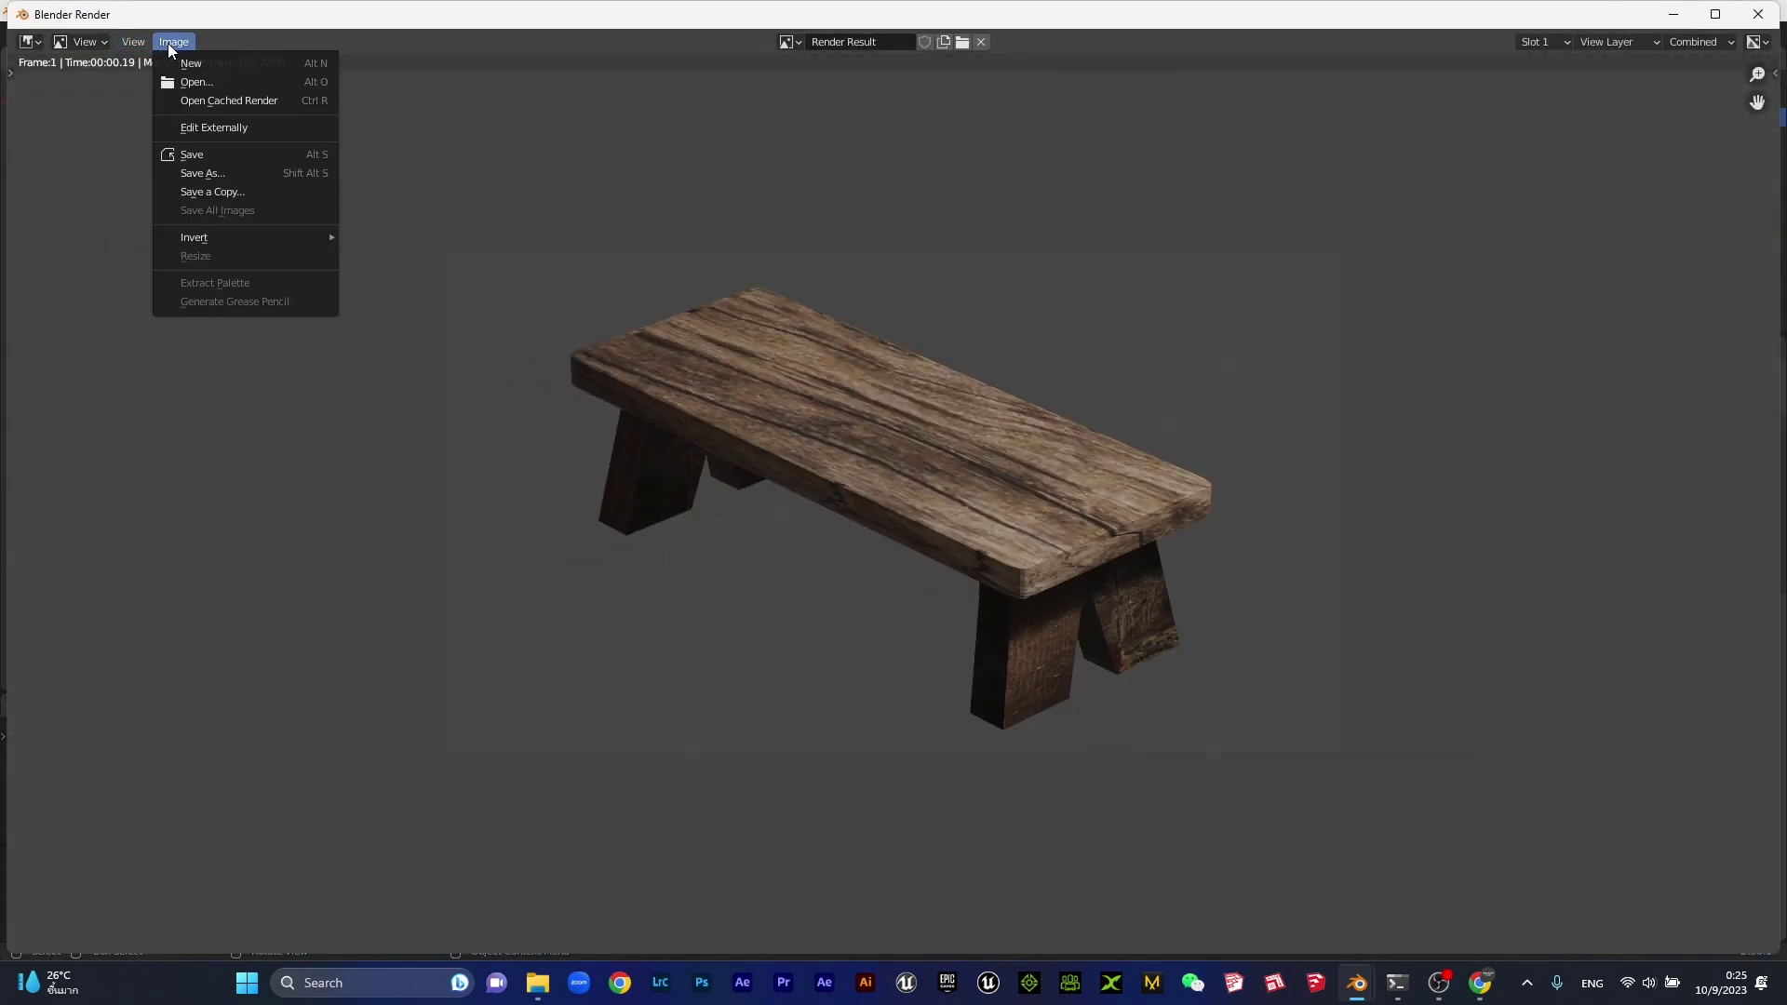
{"action": "left_click", "coordinate": [222, 173]}
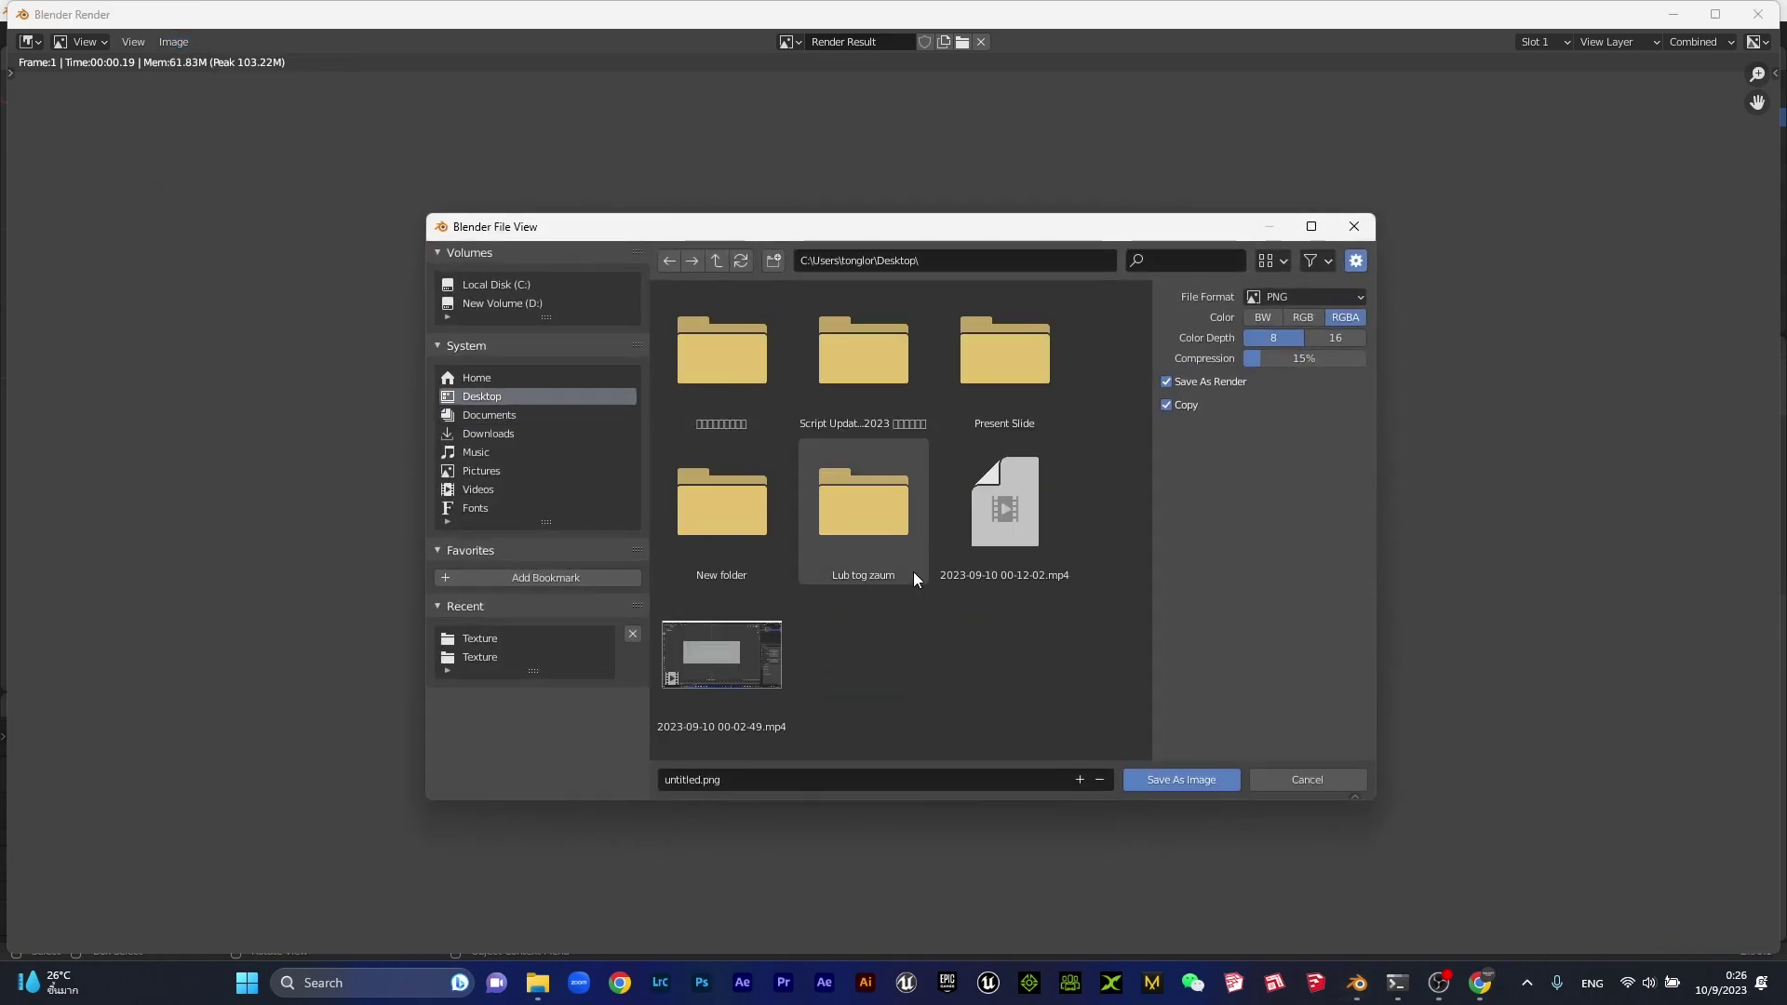
{"action": "double_click", "coordinate": [880, 522]}
{"action": "left_click", "coordinate": [745, 779]}
{"action": "key", "text": "BackSpace"}
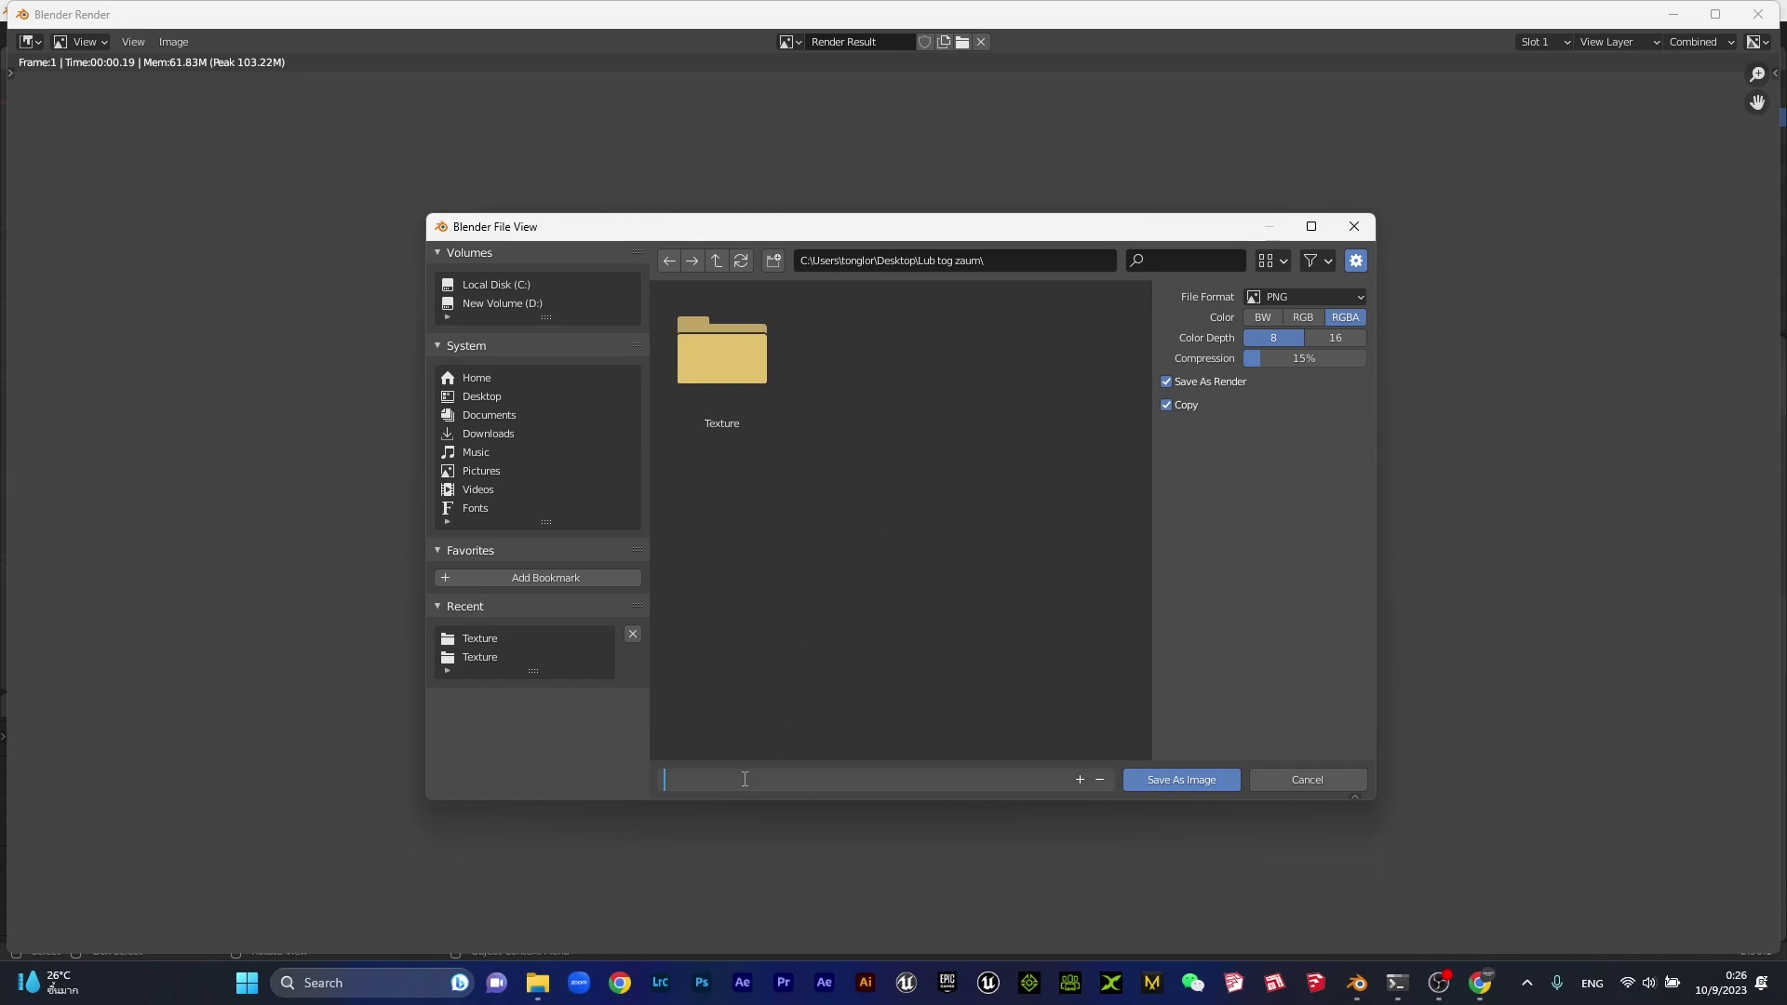
{"action": "type", "text": "lub"}
{"action": "type", "text": " t"}
{"action": "type", "text": " zaum"}
{"action": "left_click", "coordinate": [1180, 782]}
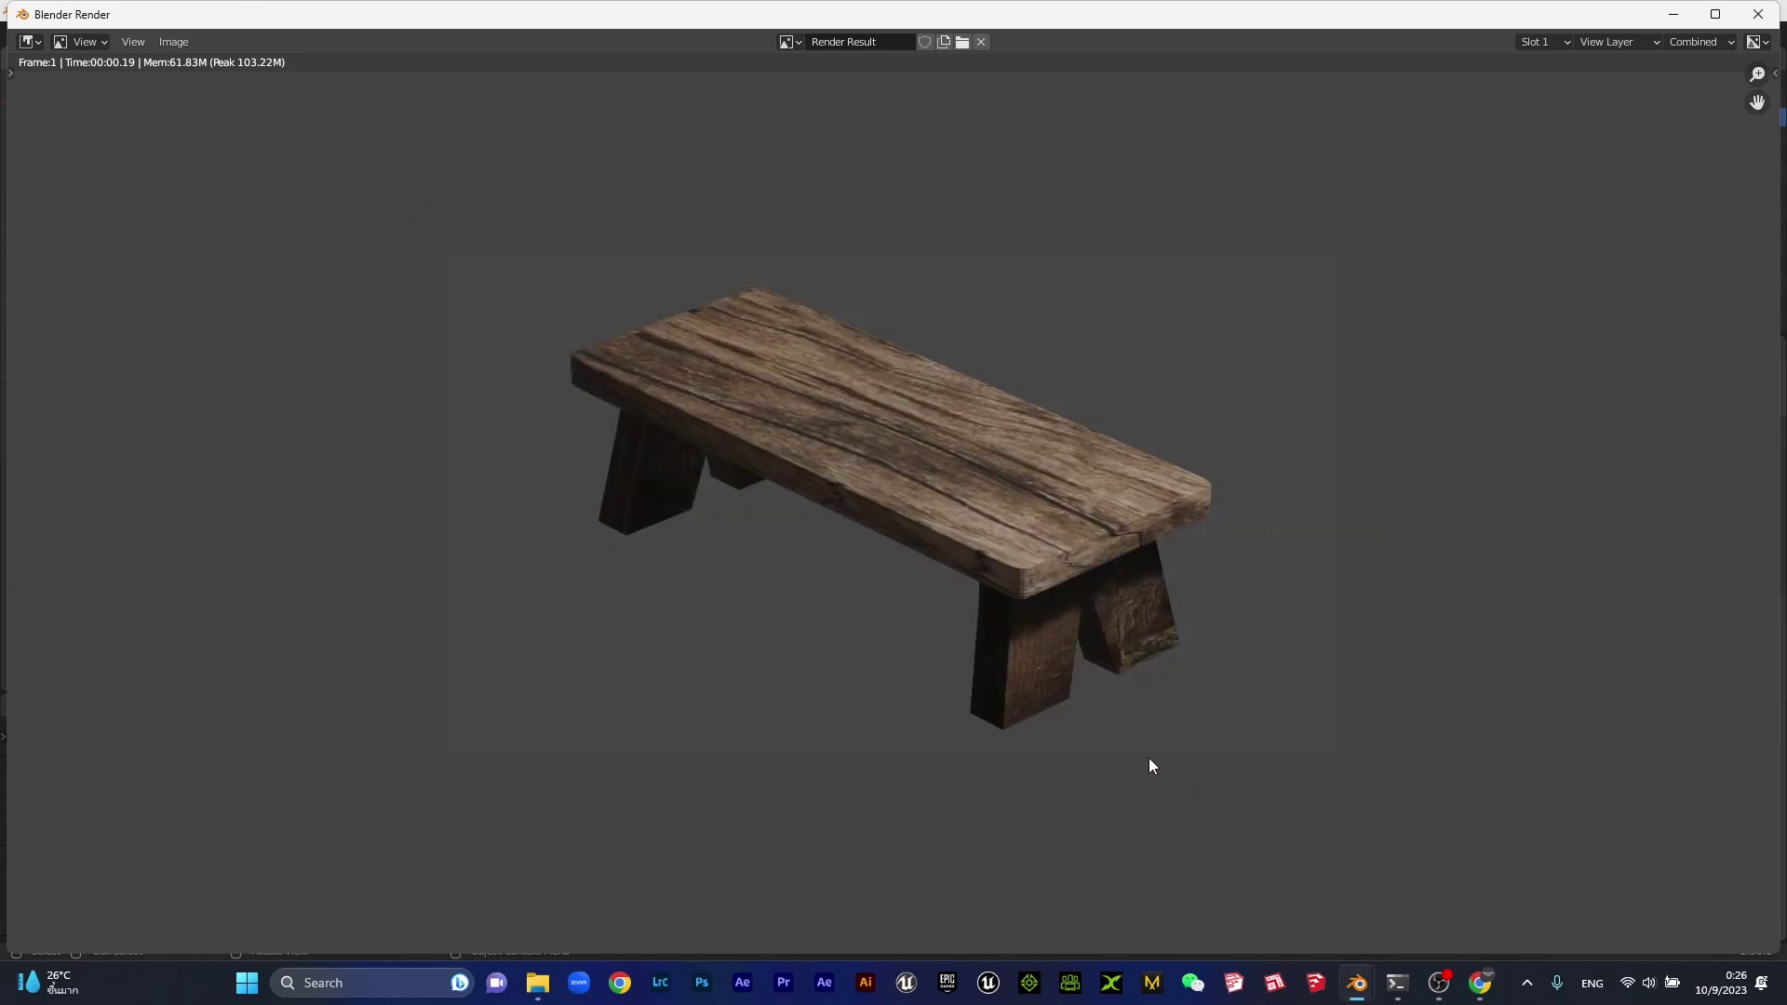
{"action": "left_click", "coordinate": [1757, 13]}
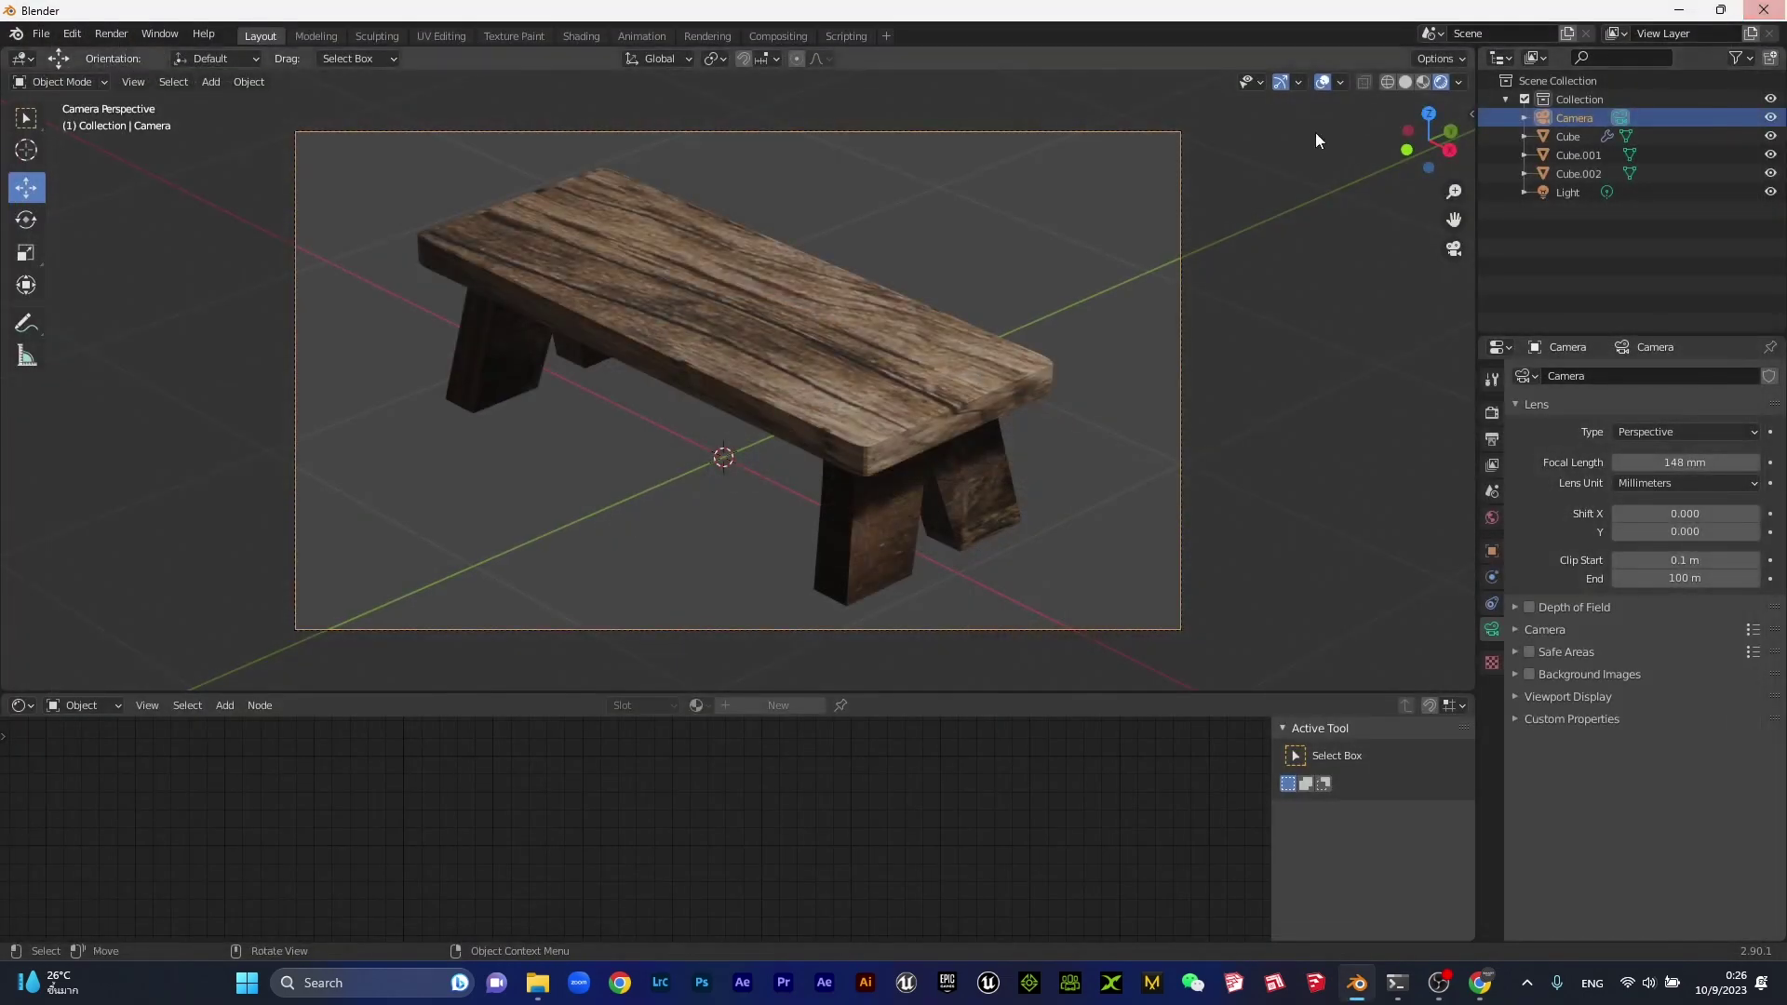
{"action": "left_click", "coordinate": [1680, 10]}
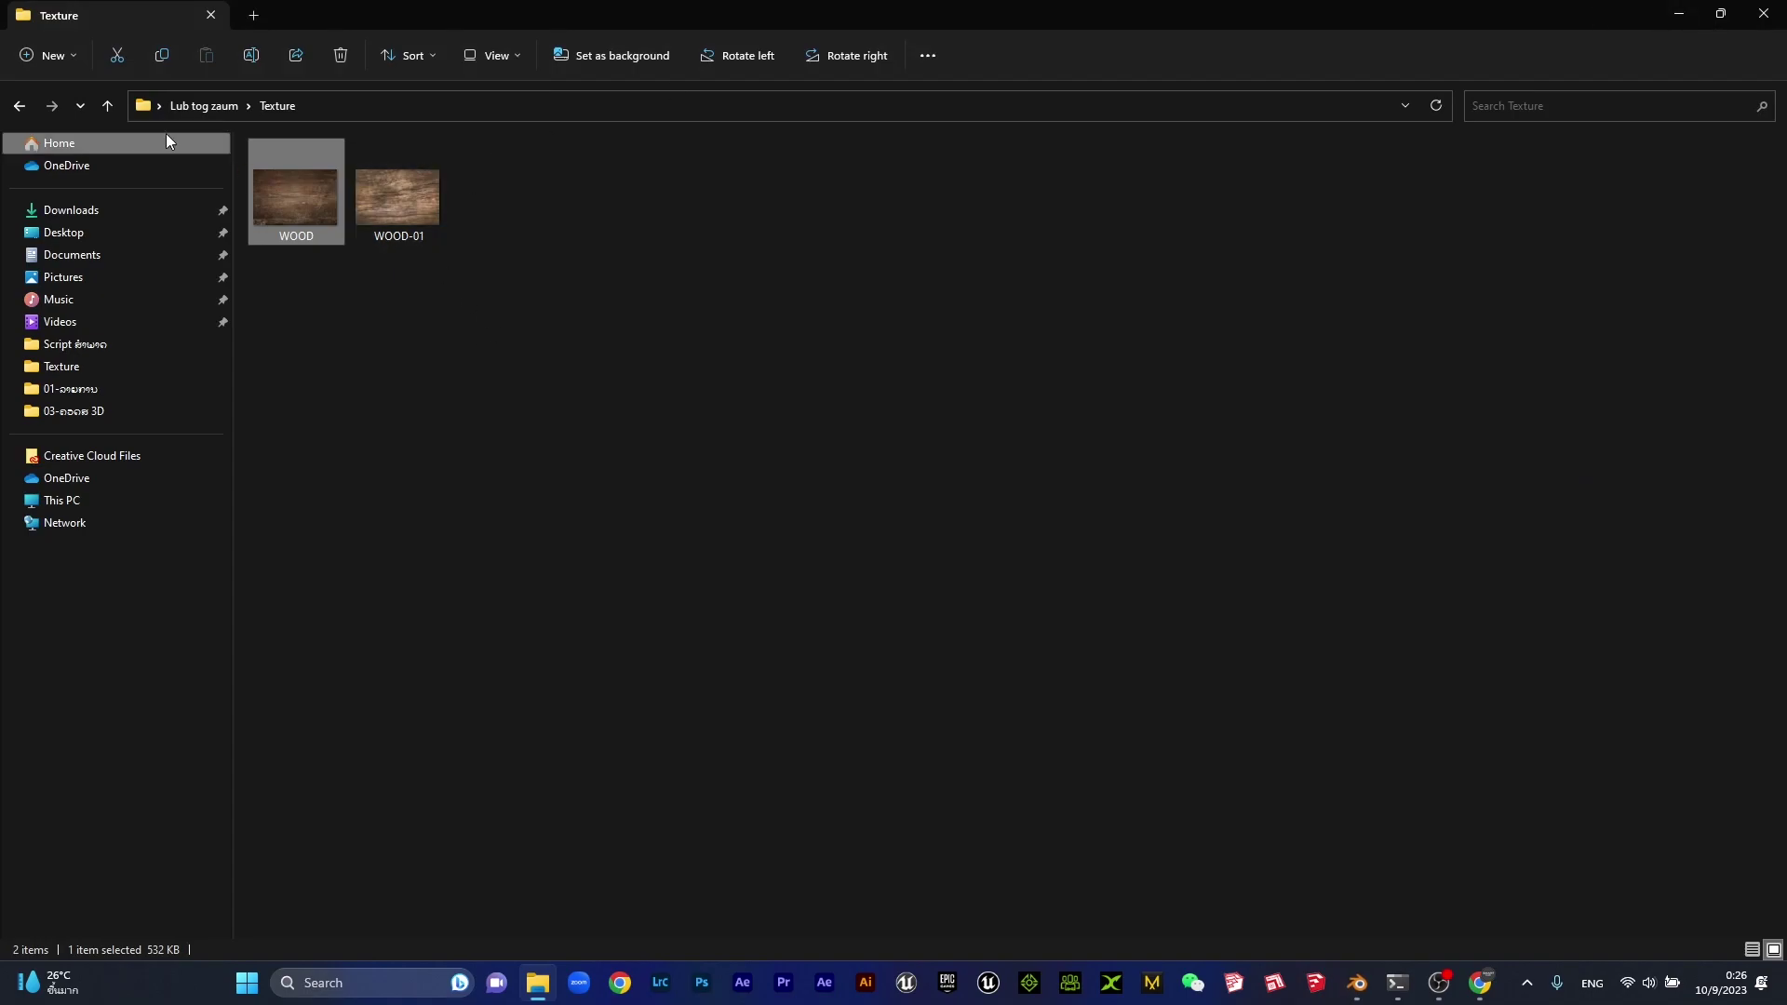
{"action": "left_click", "coordinate": [105, 109]}
{"action": "double_click", "coordinate": [417, 210]}
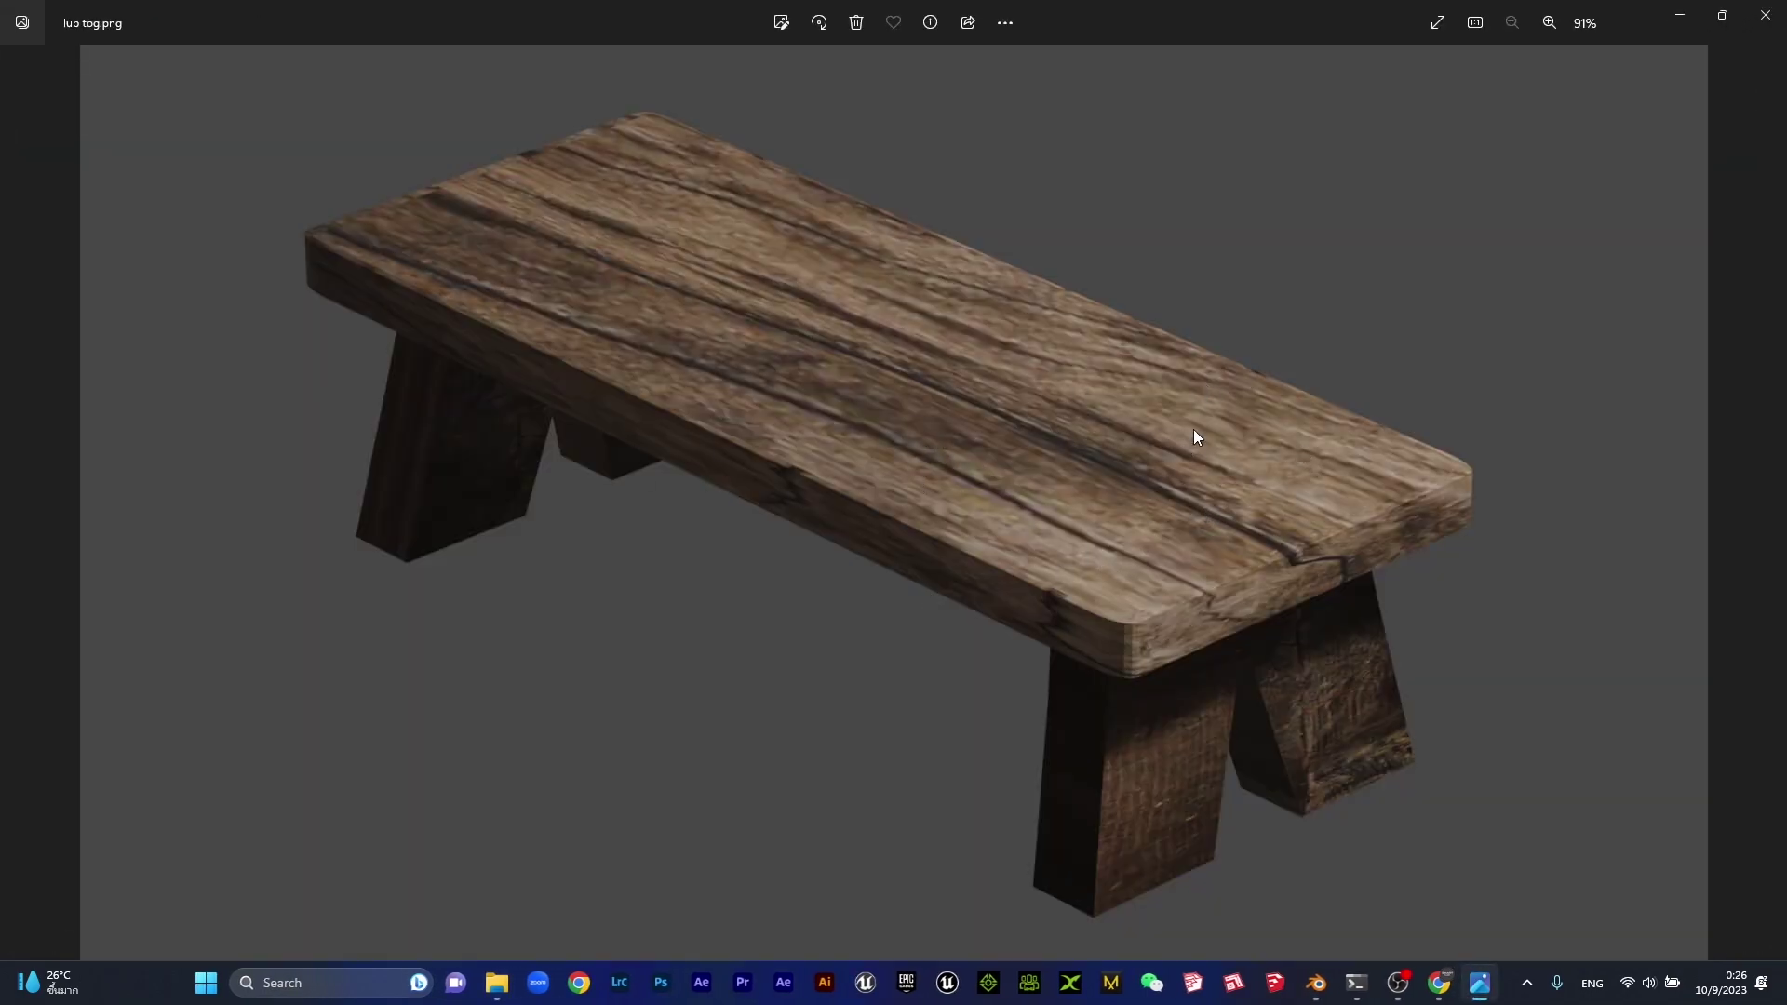
{"action": "left_click", "coordinate": [1765, 15]}
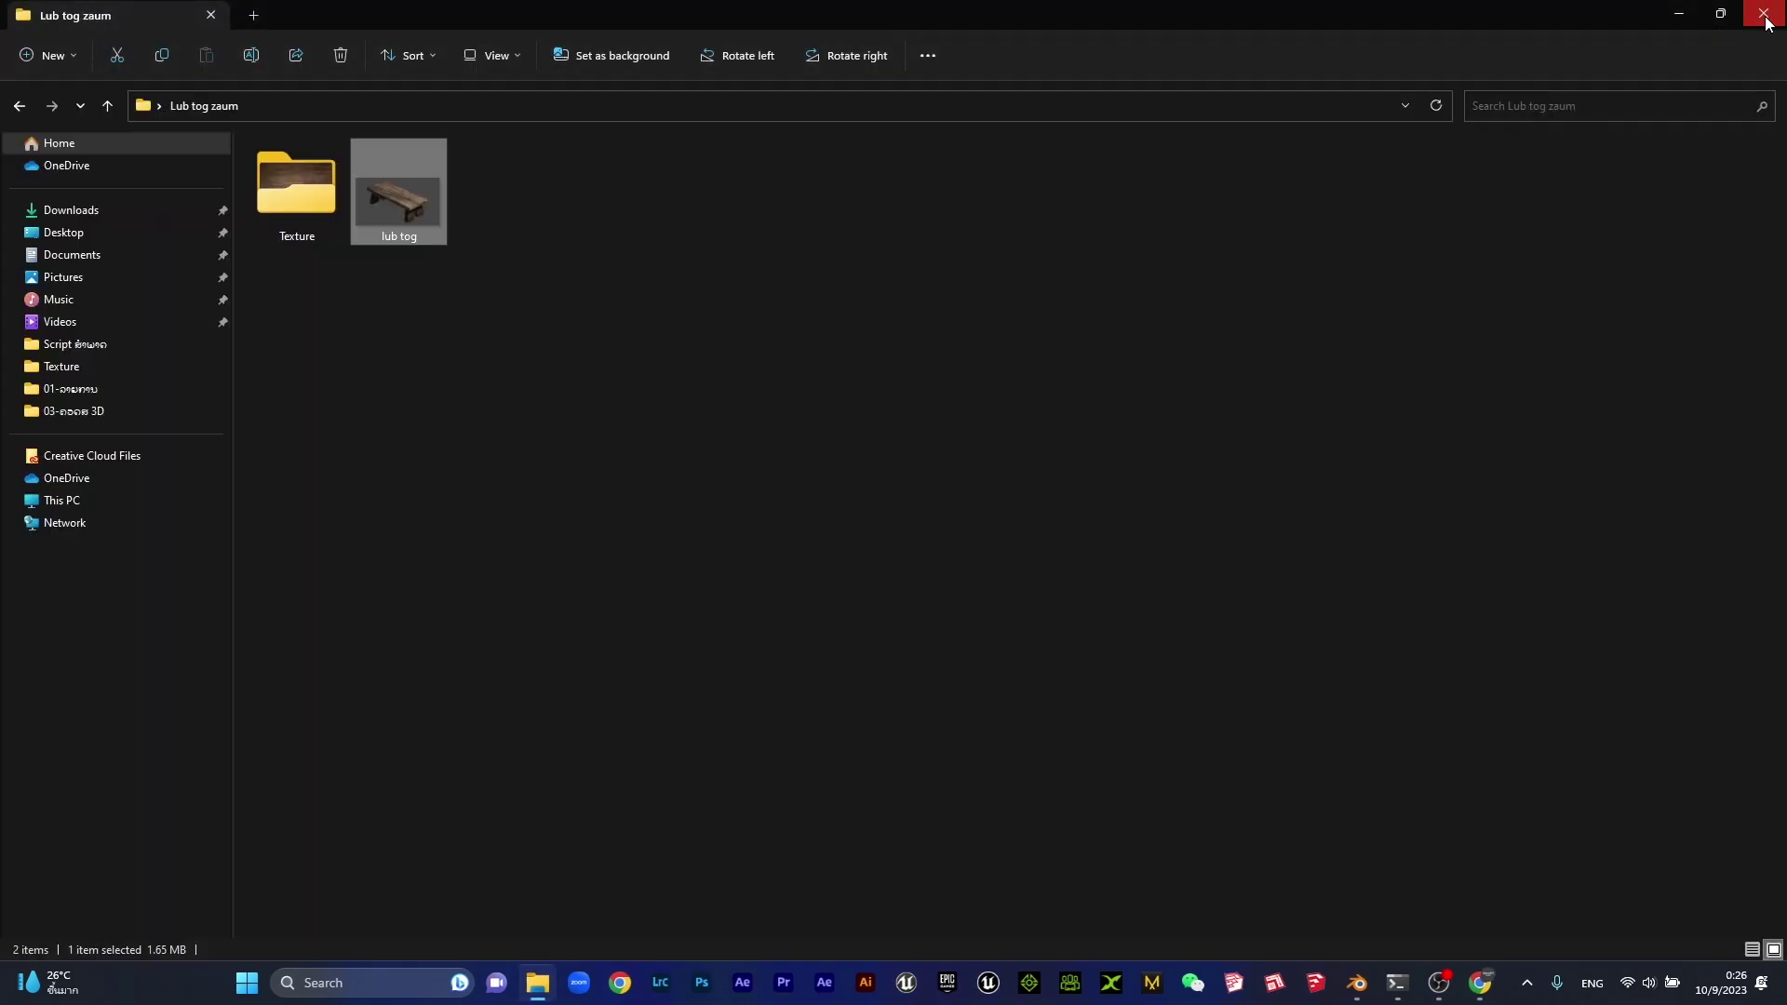
{"action": "left_click", "coordinate": [1766, 23]}
{"action": "left_click", "coordinate": [1357, 983]}
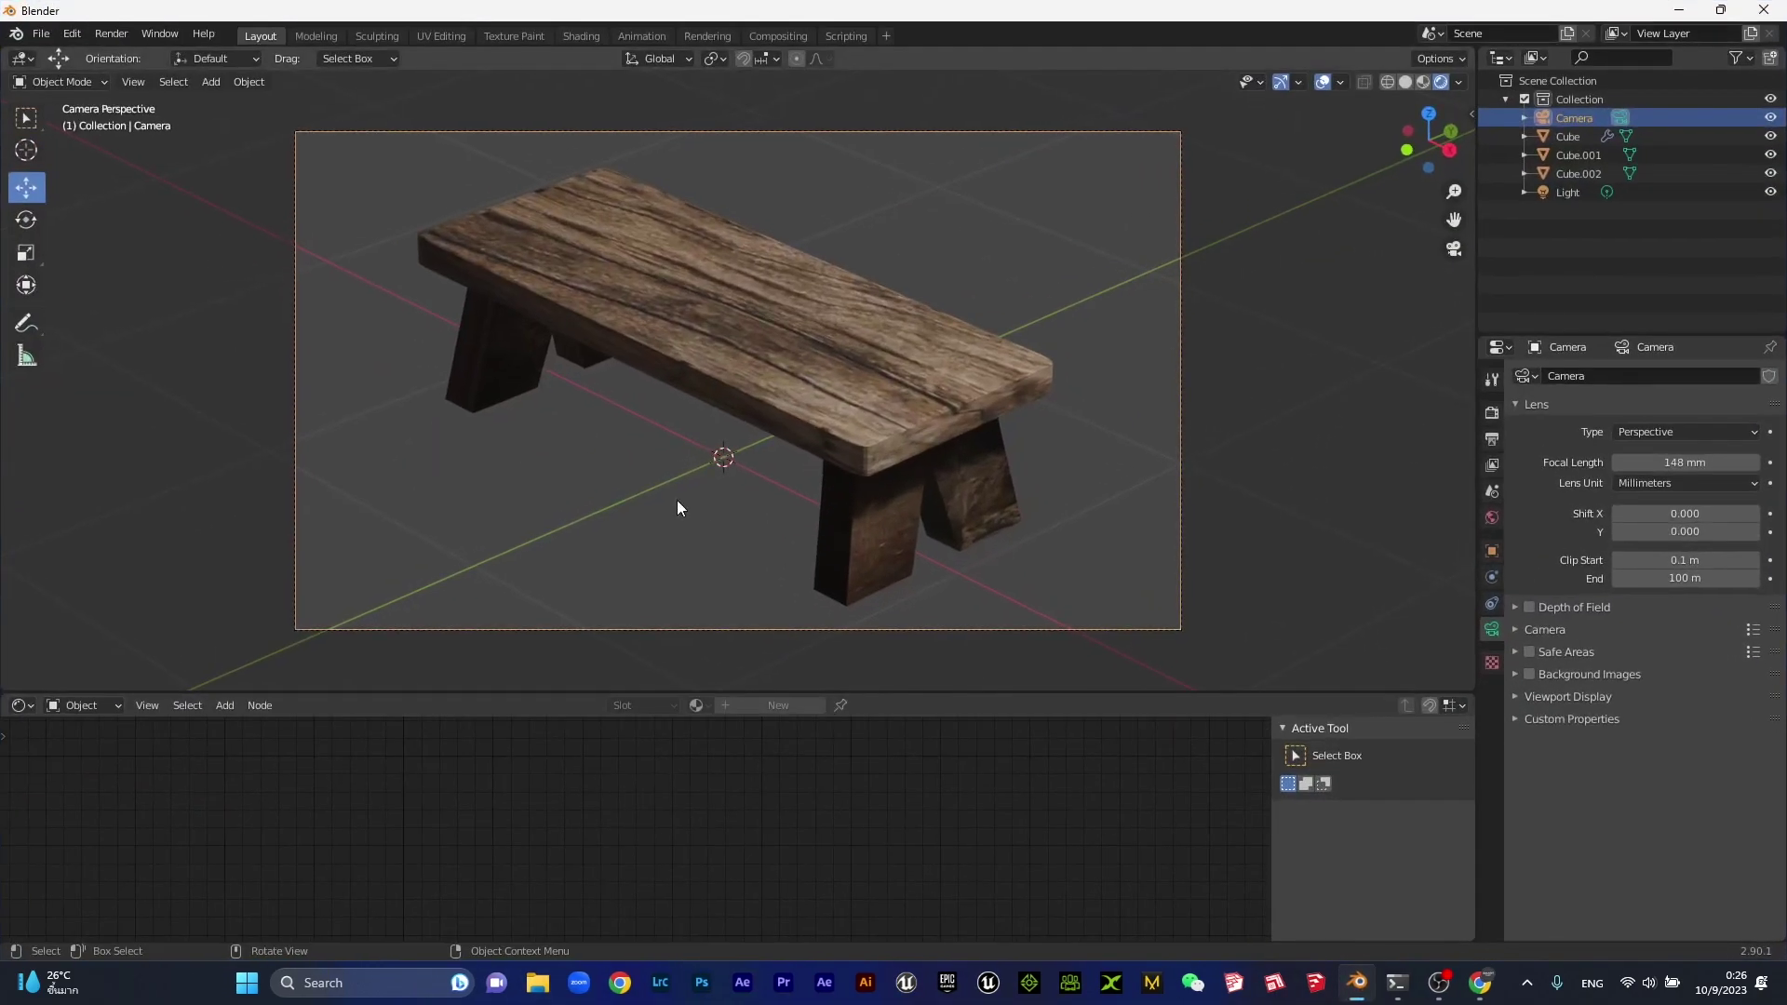
Deselect the camera and orbit to a three-quarter view of the bench.
{"action": "left_click", "coordinate": [1294, 280]}
{"action": "scroll", "coordinate": [828, 423], "scroll_direction": "down", "scroll_amount": 3}
{"action": "mouse_move", "coordinate": [599, 469]}
{"action": "middle_mouse_down"}
{"action": "mouse_move", "coordinate": [533, 409]}
{"action": "mouse_move", "coordinate": [761, 424]}
{"action": "mouse_move", "coordinate": [663, 428]}
{"action": "mouse_move", "coordinate": [651, 347]}
{"action": "mouse_move", "coordinate": [327, 403]}
{"action": "mouse_move", "coordinate": [823, 388]}
{"action": "mouse_move", "coordinate": [653, 444]}
{"action": "mouse_move", "coordinate": [589, 428]}
{"action": "middle_mouse_up"}
{"action": "scroll", "coordinate": [762, 417], "scroll_direction": "up", "scroll_amount": 3}
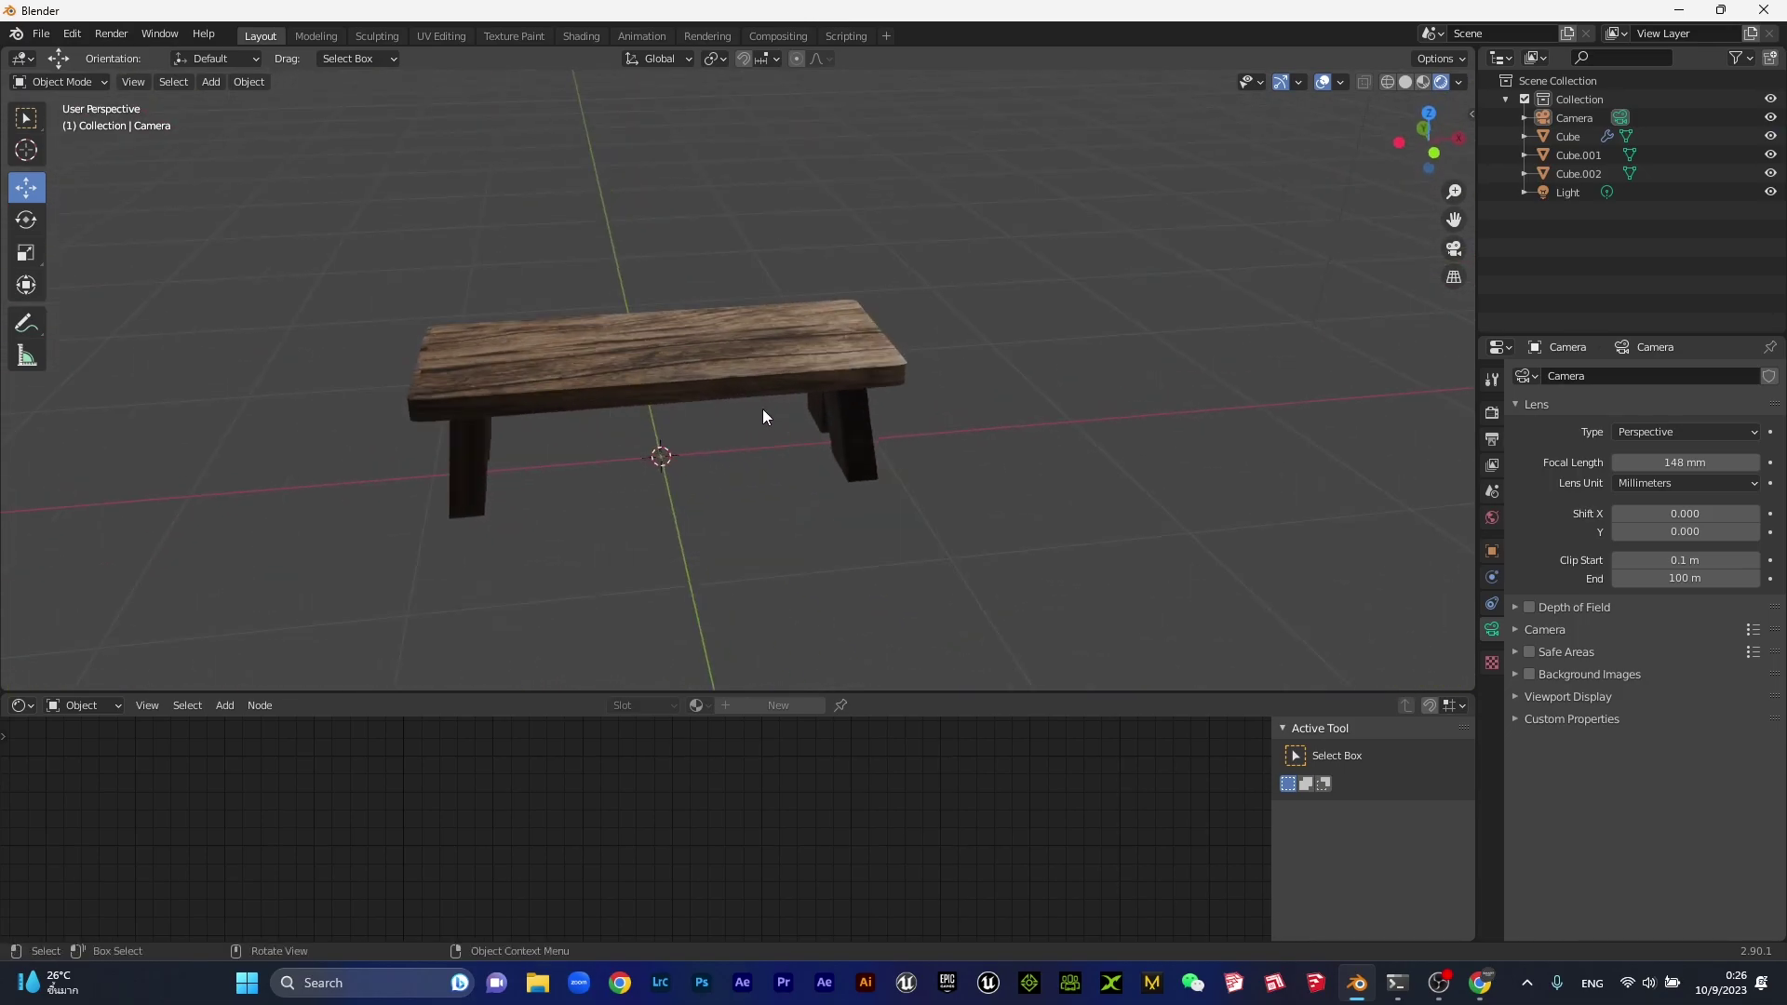
{"action": "middle_click_drag", "start_coordinate": [762, 416], "coordinate": [637, 383]}
Export the scene as Lub tog zaum.fbx into Desktop\Lub tog zaum with Path Mode set to Copy.
{"action": "left_click", "coordinate": [42, 35]}
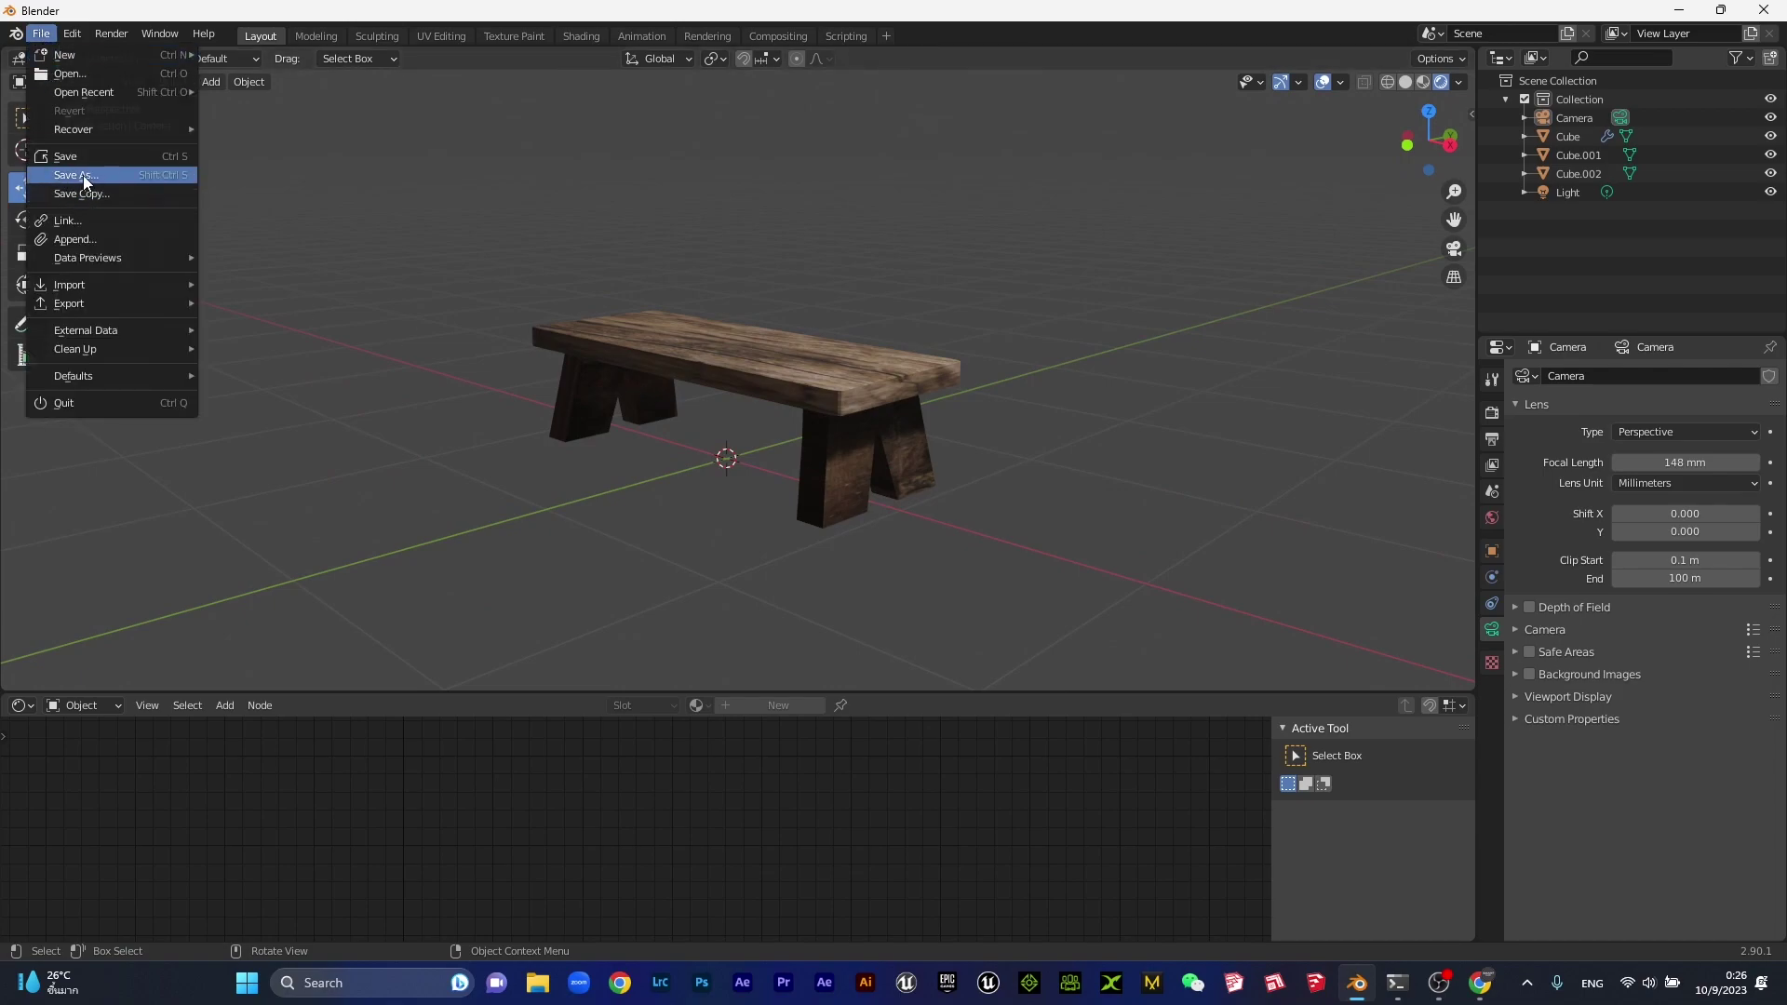
{"action": "mouse_move", "coordinate": [70, 303]}
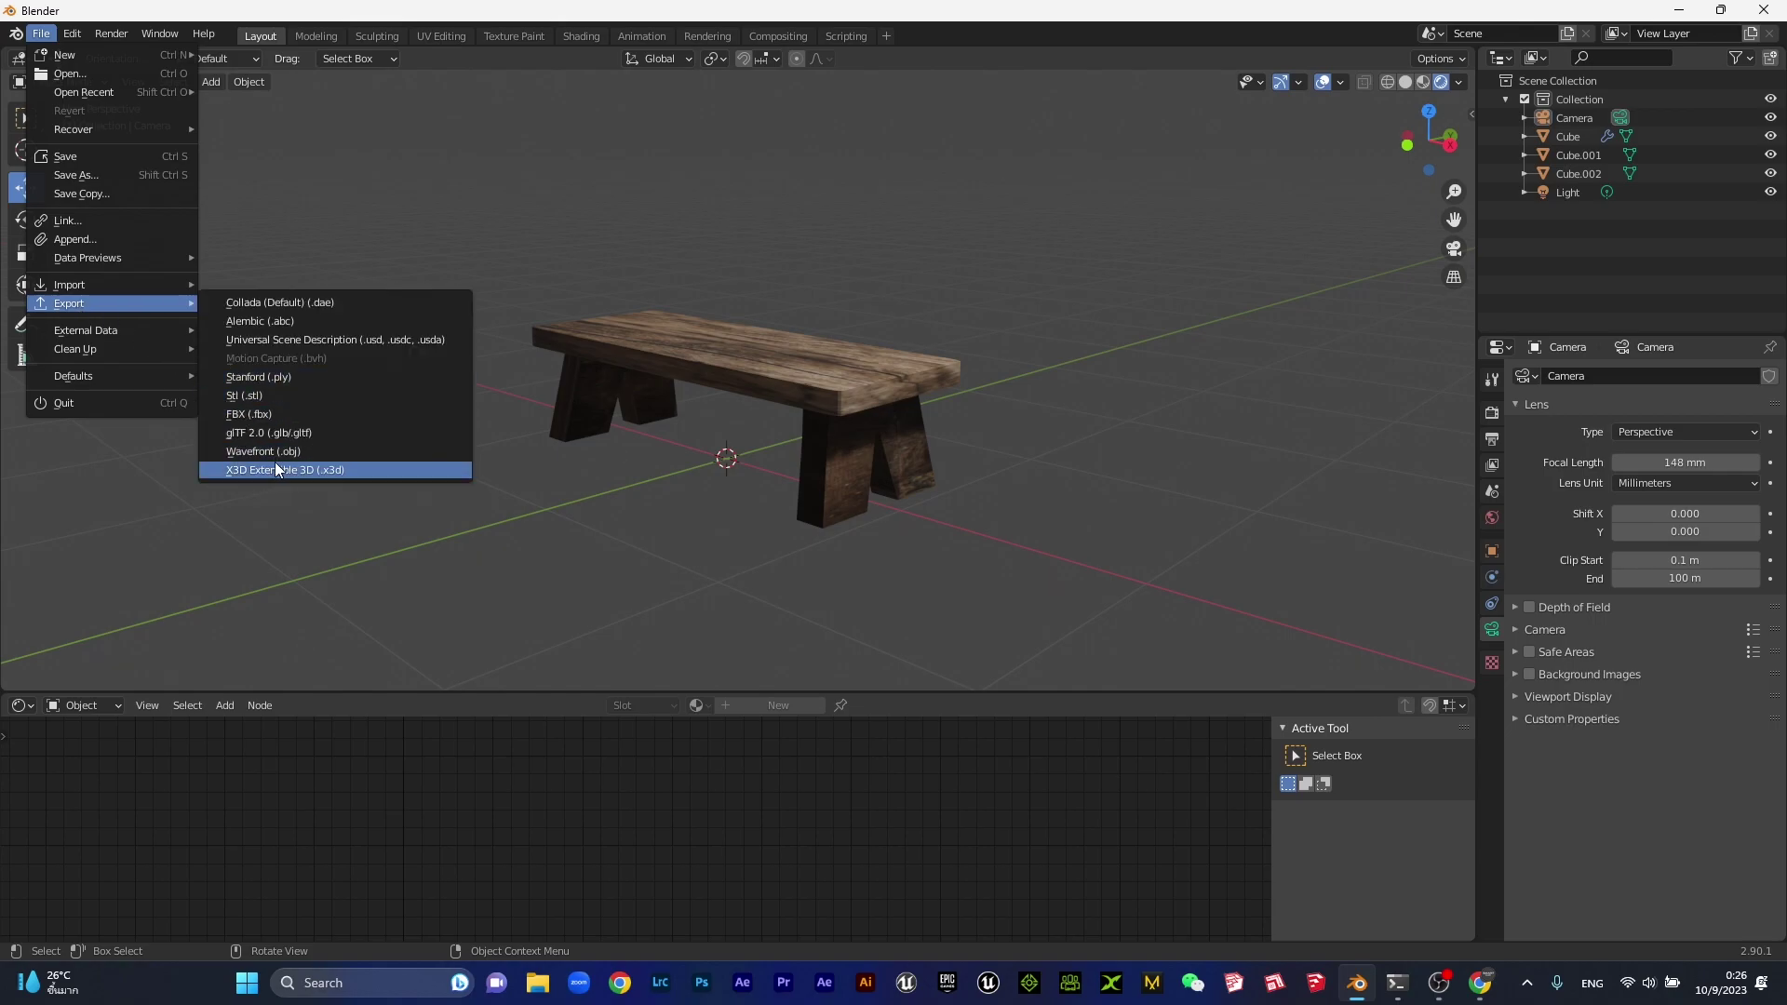
{"action": "left_click", "coordinate": [247, 415]}
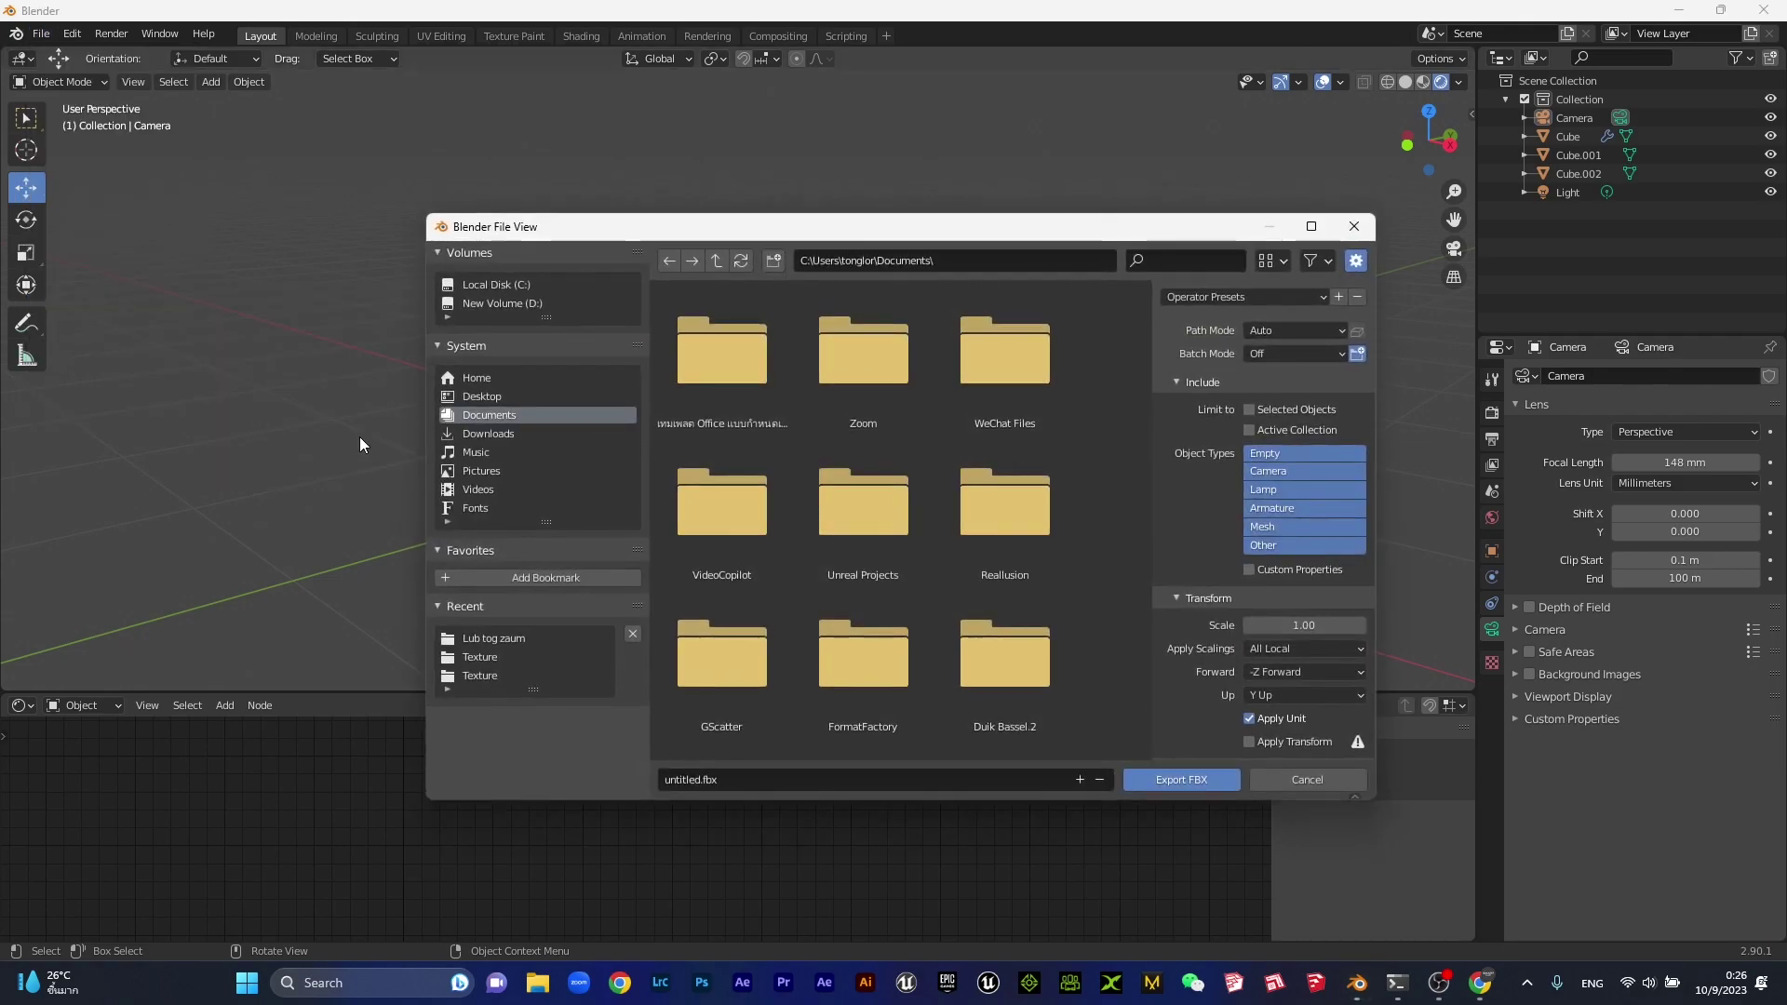
{"action": "left_click", "coordinate": [490, 378]}
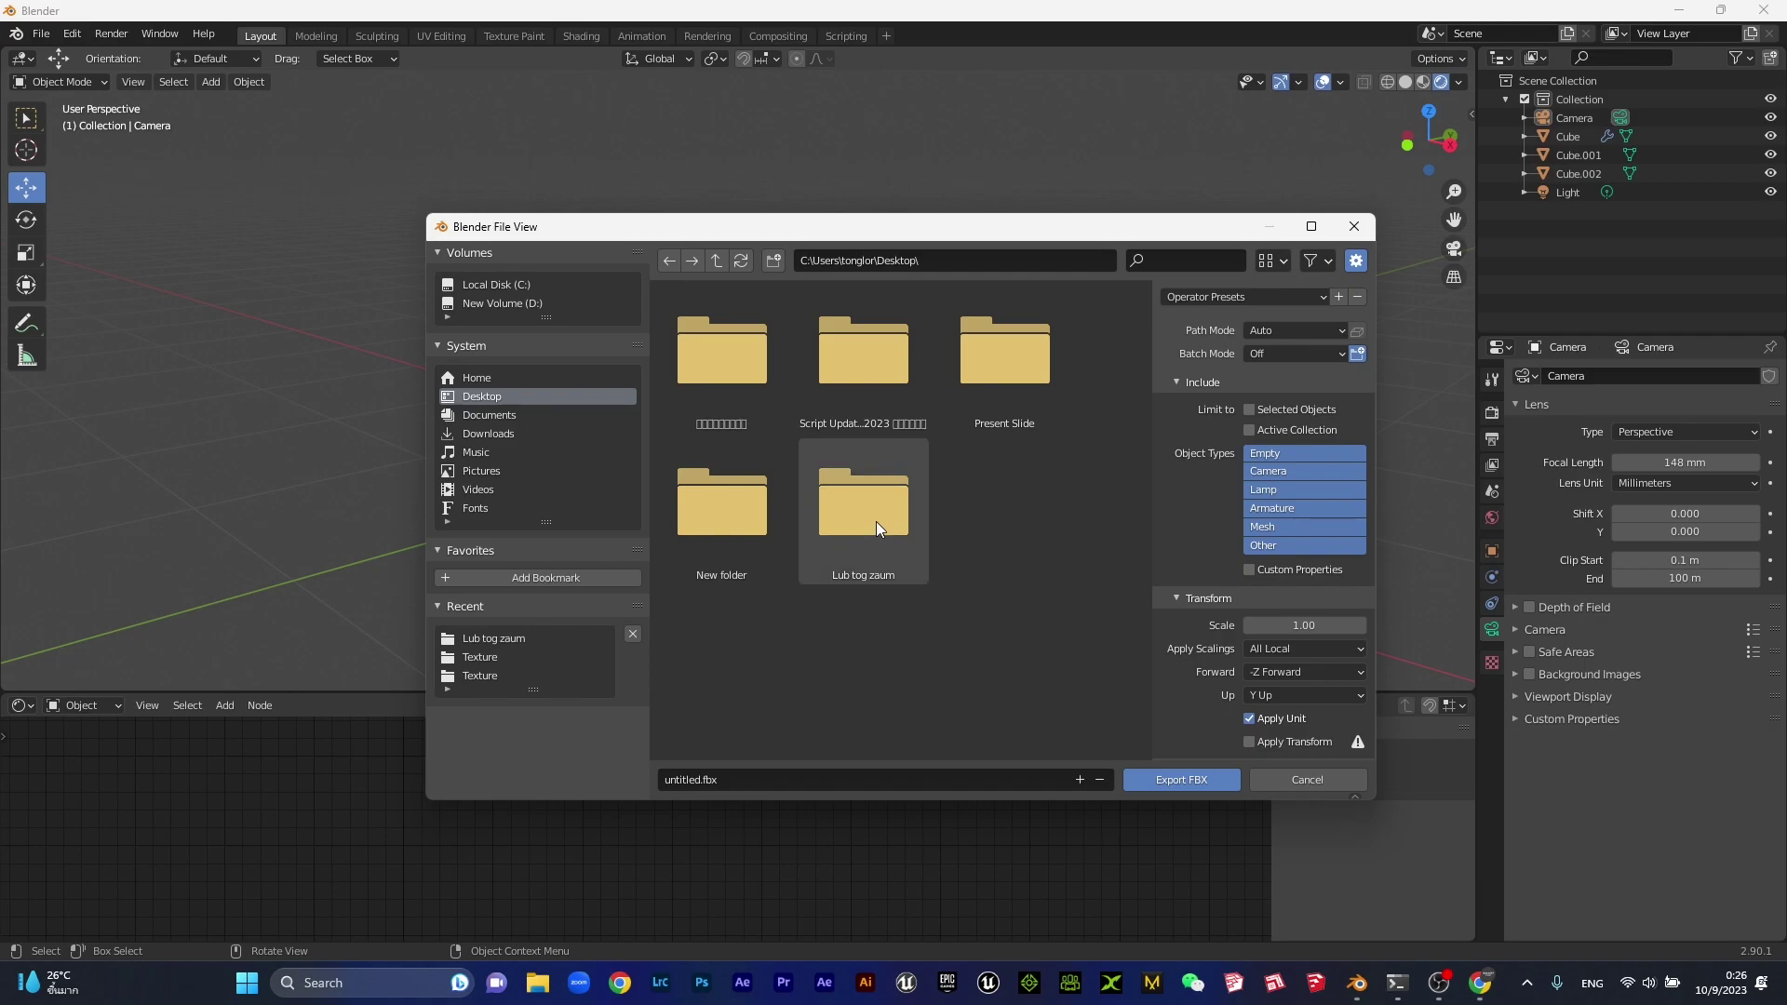
{"action": "double_click", "coordinate": [876, 528]}
{"action": "left_click", "coordinate": [739, 780]}
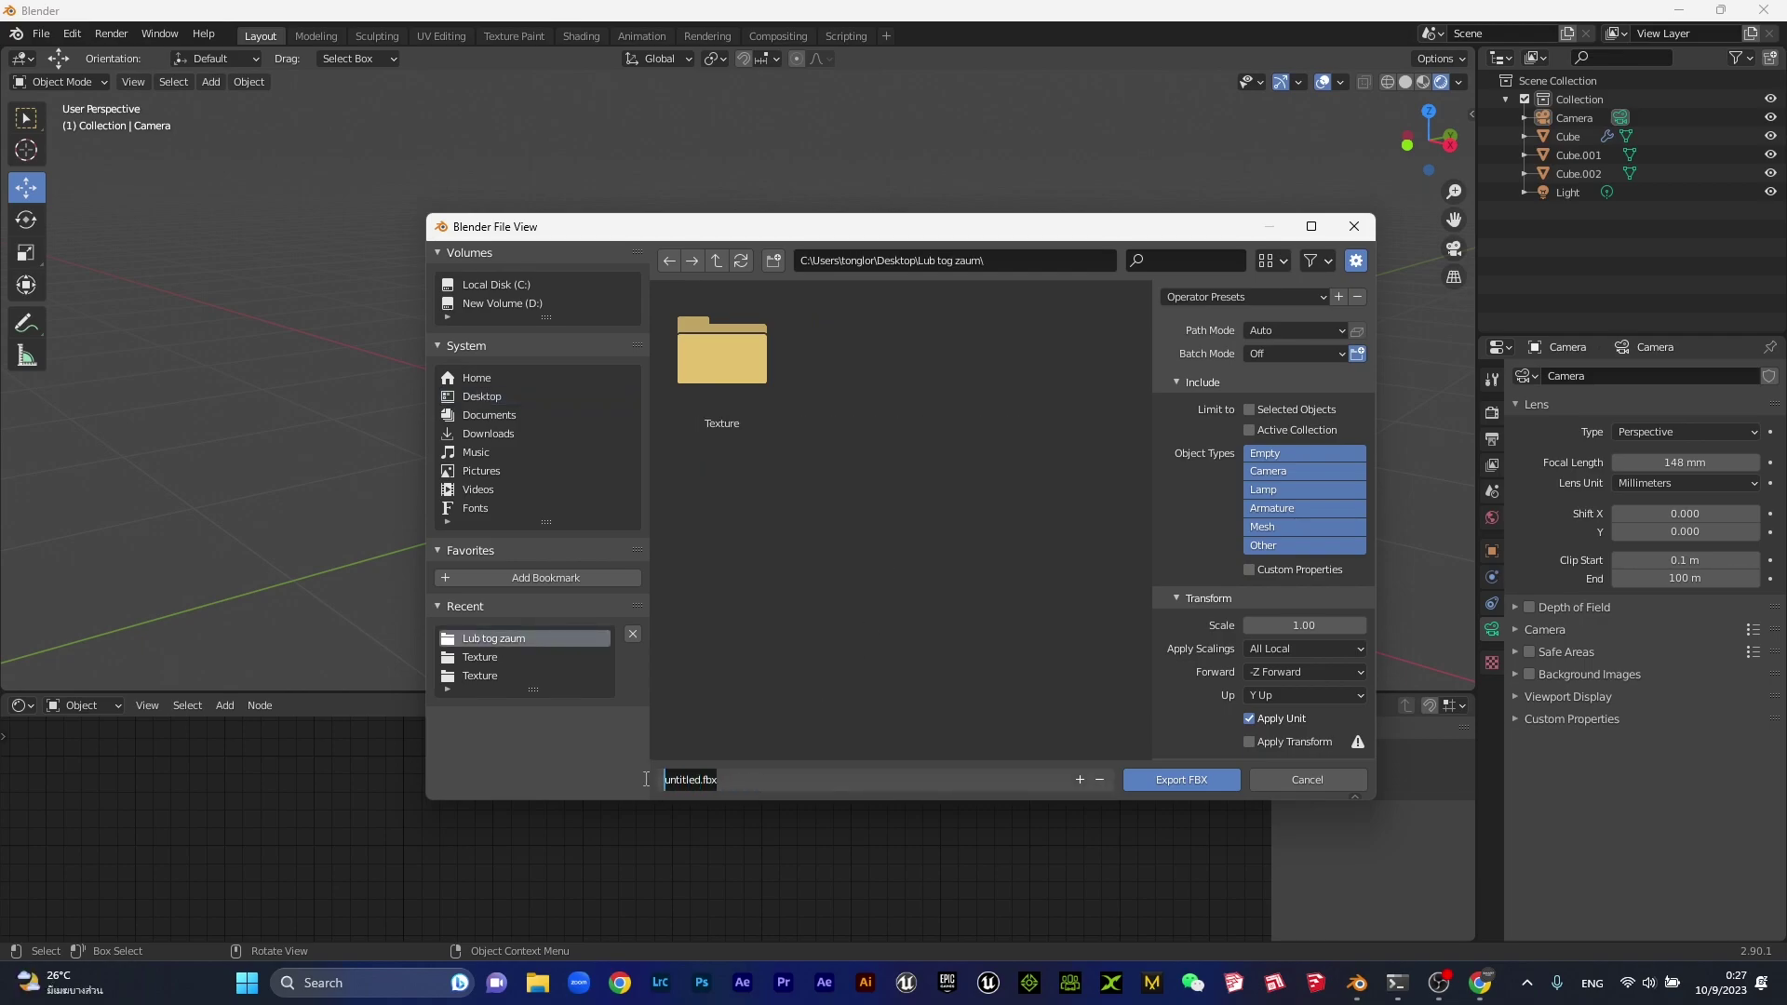
{"action": "type", "text": "Lub tog zaum"}
{"action": "left_click", "coordinate": [1306, 334]}
{"action": "left_click", "coordinate": [1332, 327]}
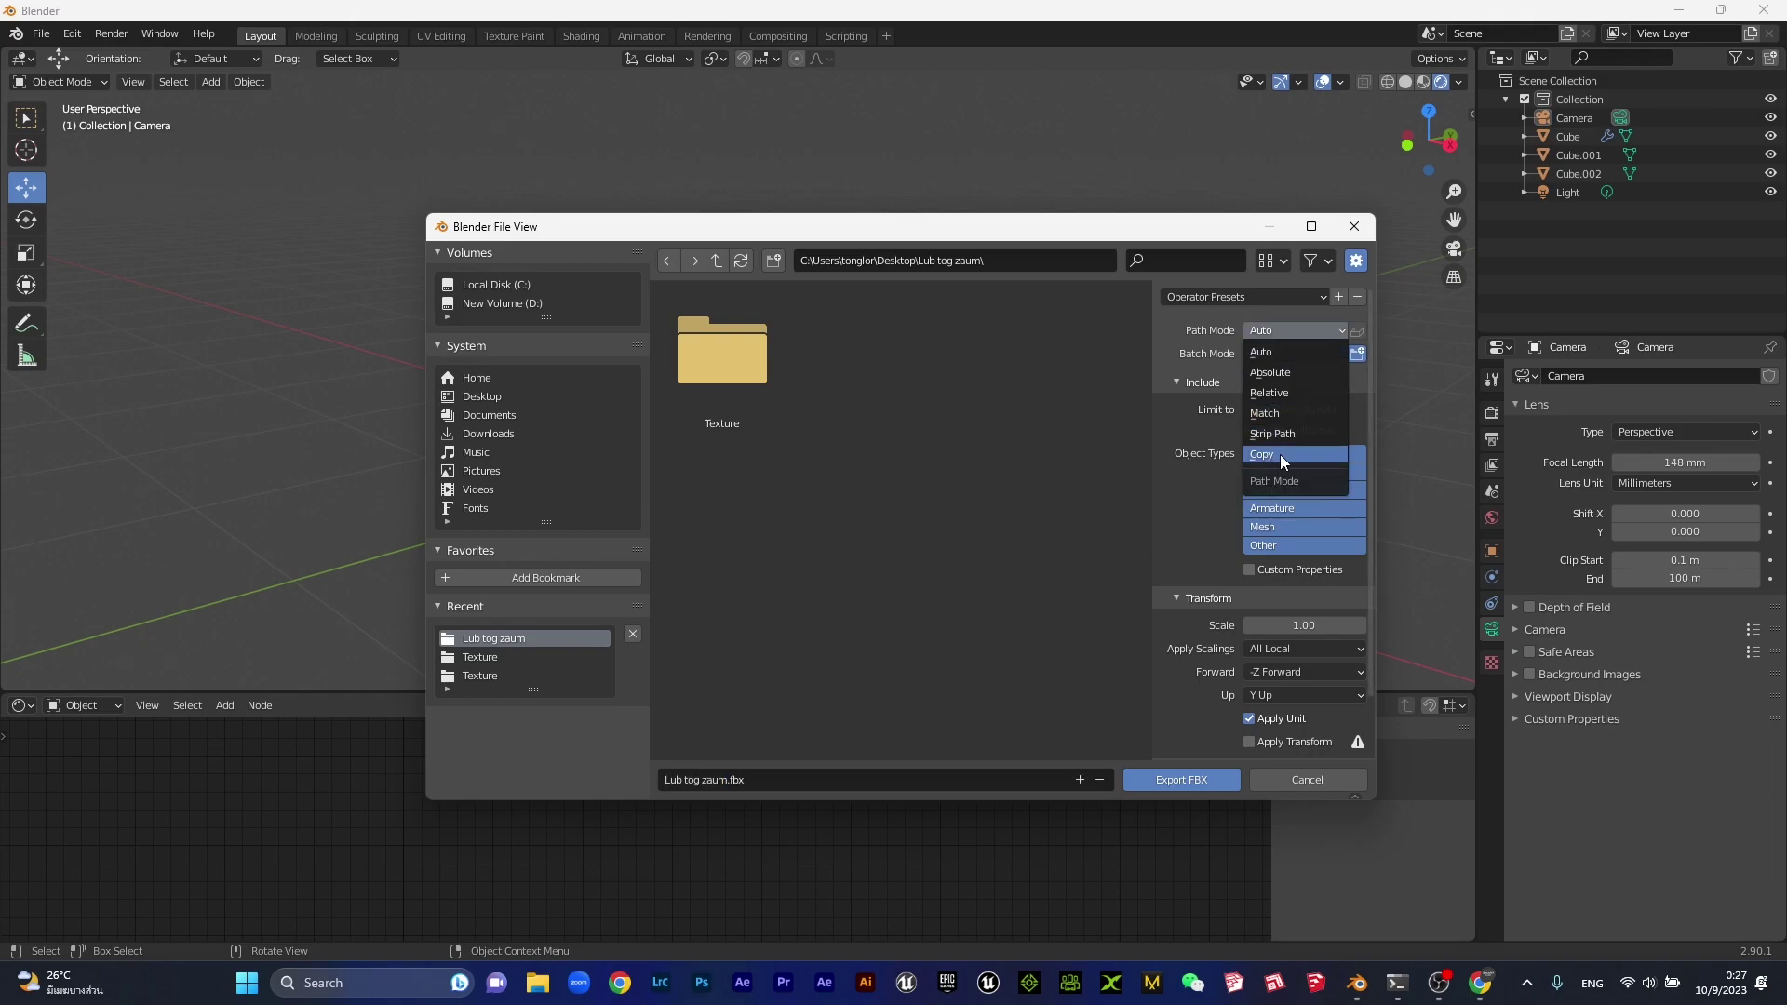
{"action": "left_click", "coordinate": [1281, 454]}
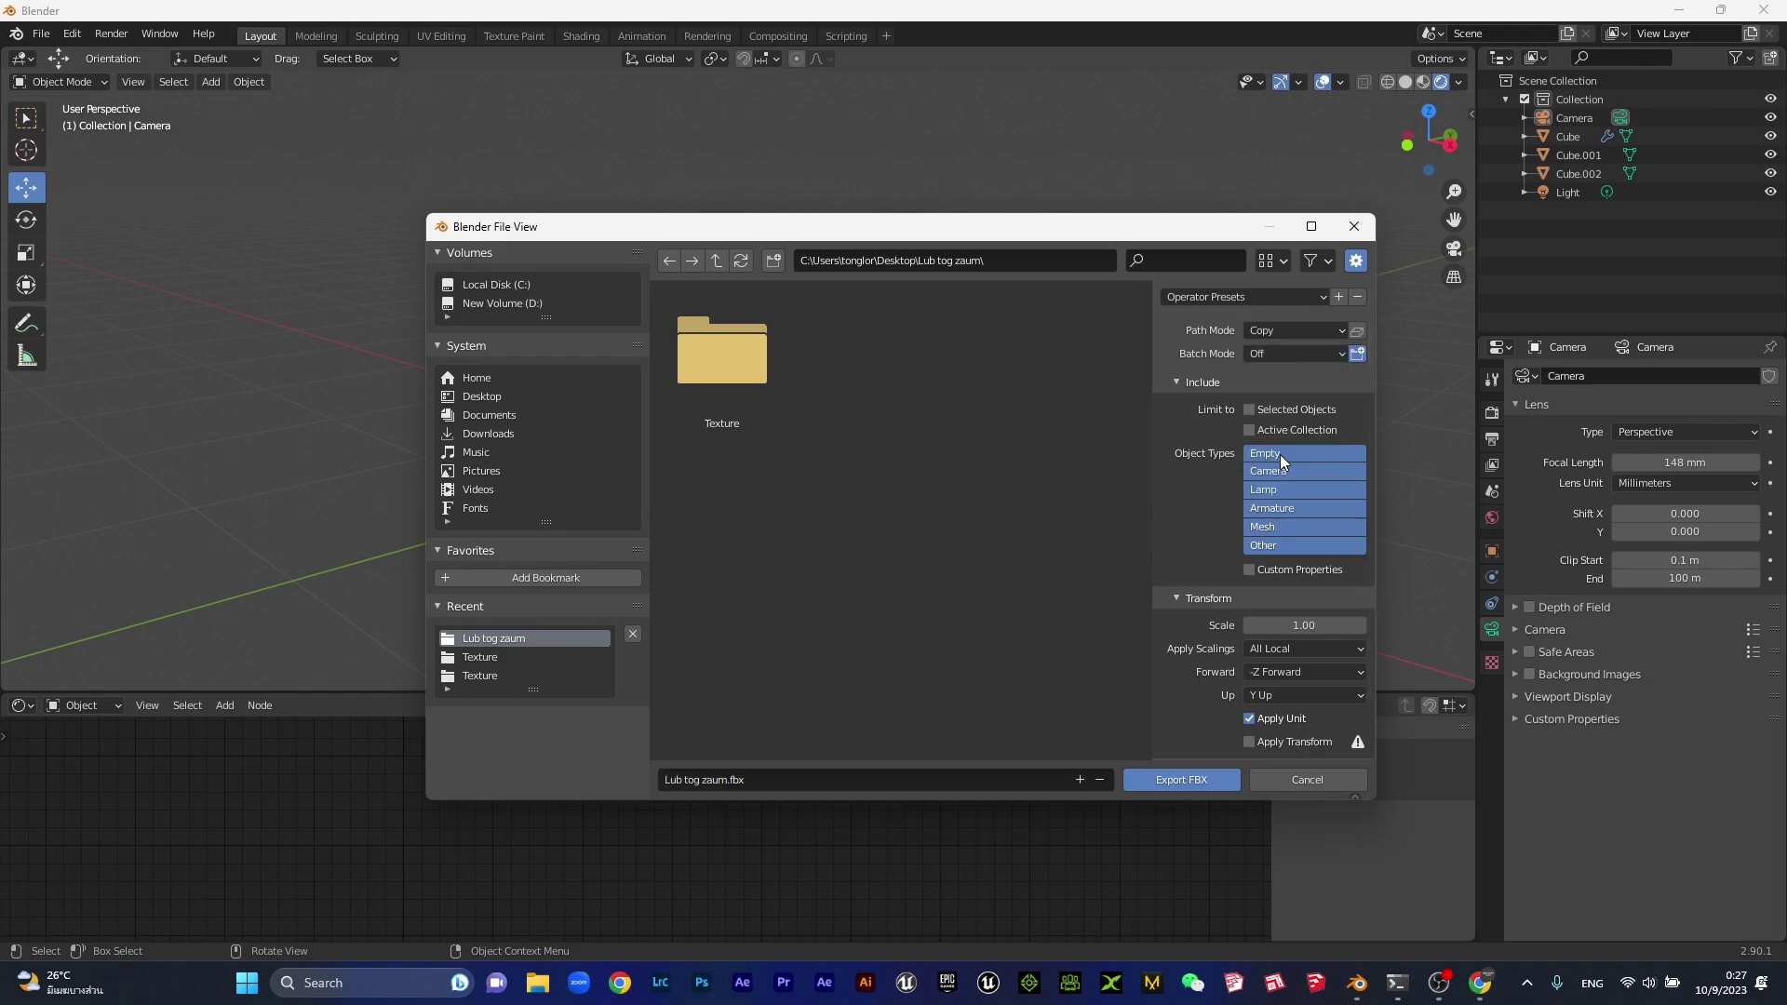
{"action": "left_click", "coordinate": [1187, 780]}
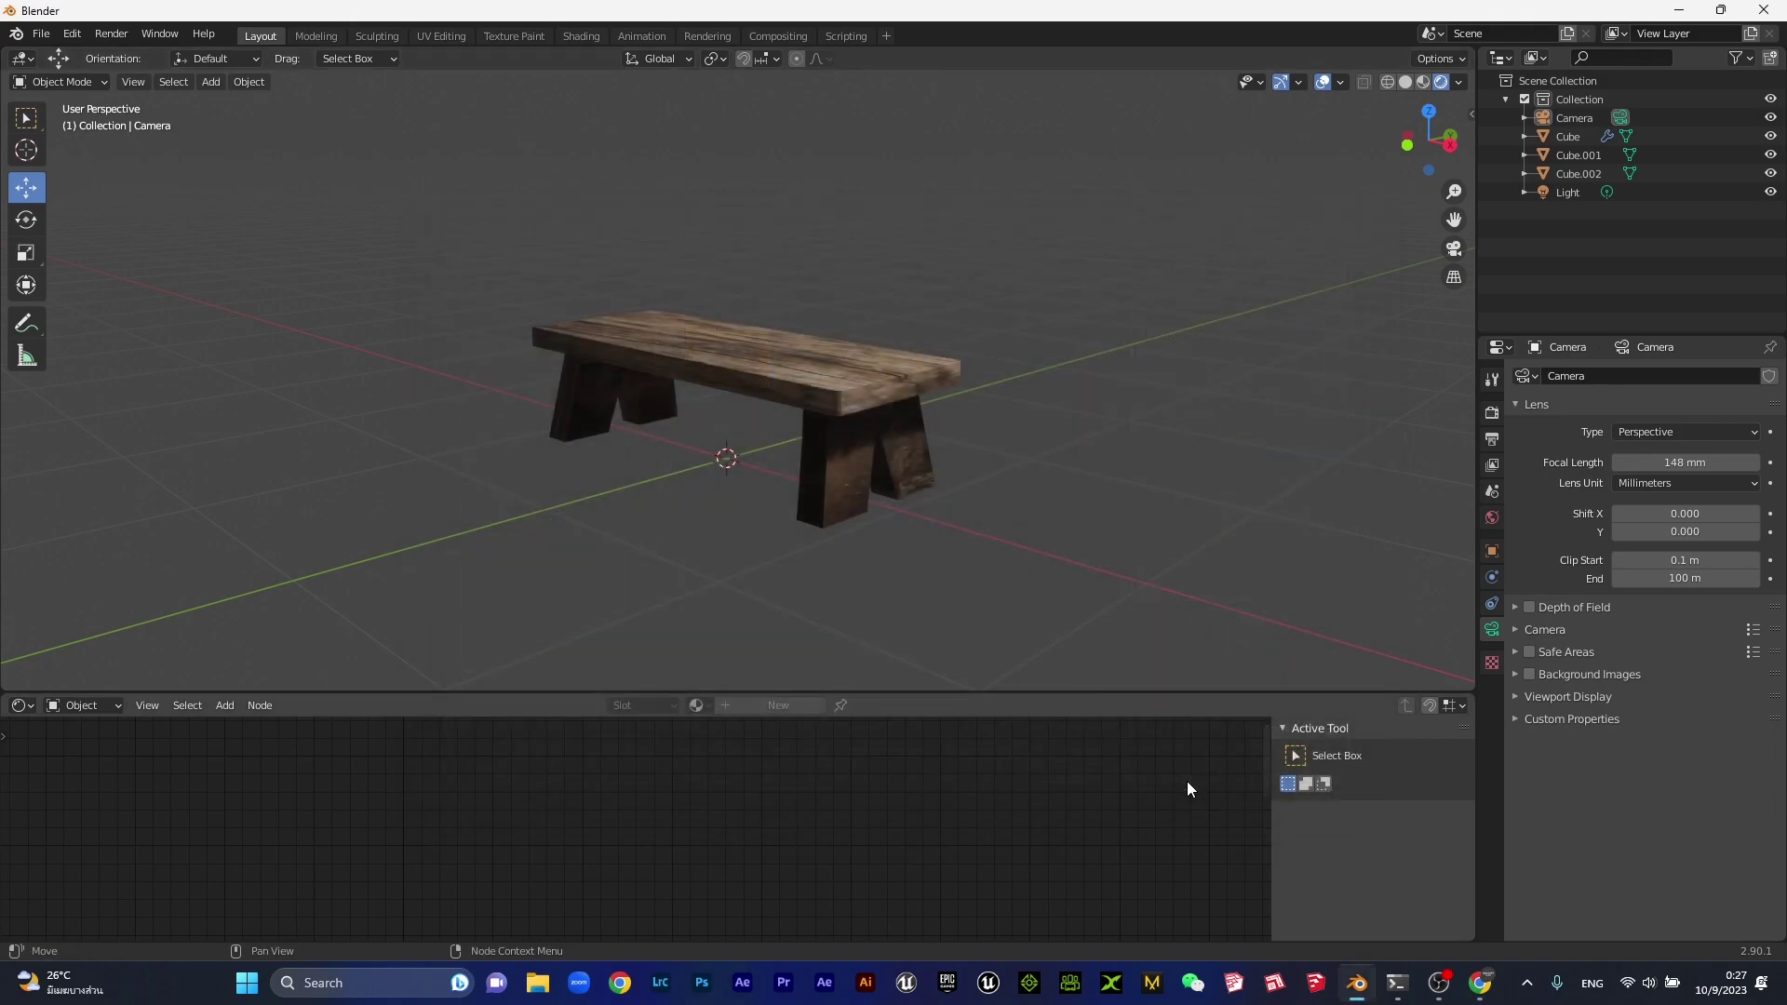
Minimise Blender and check the exported FBX inside the Lub tog zaum desktop folder.
{"action": "left_click", "coordinate": [1685, 8]}
{"action": "double_click", "coordinate": [1035, 494]}
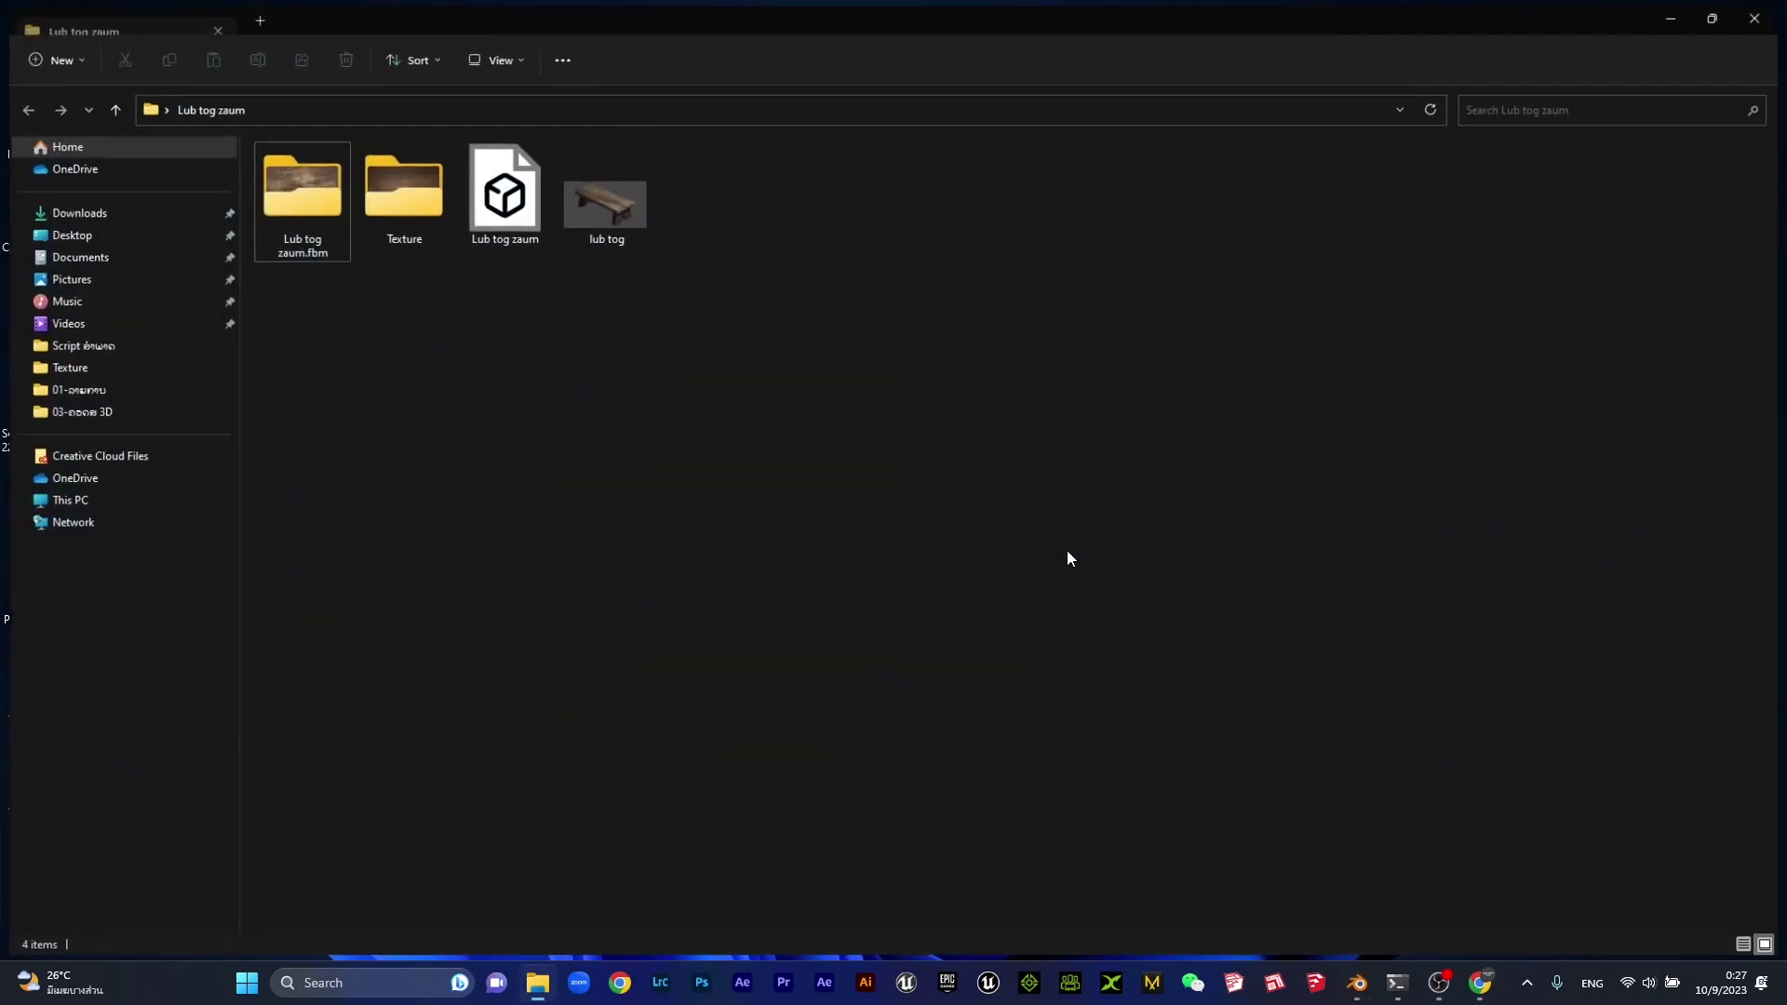
{"action": "left_click", "coordinate": [497, 225]}
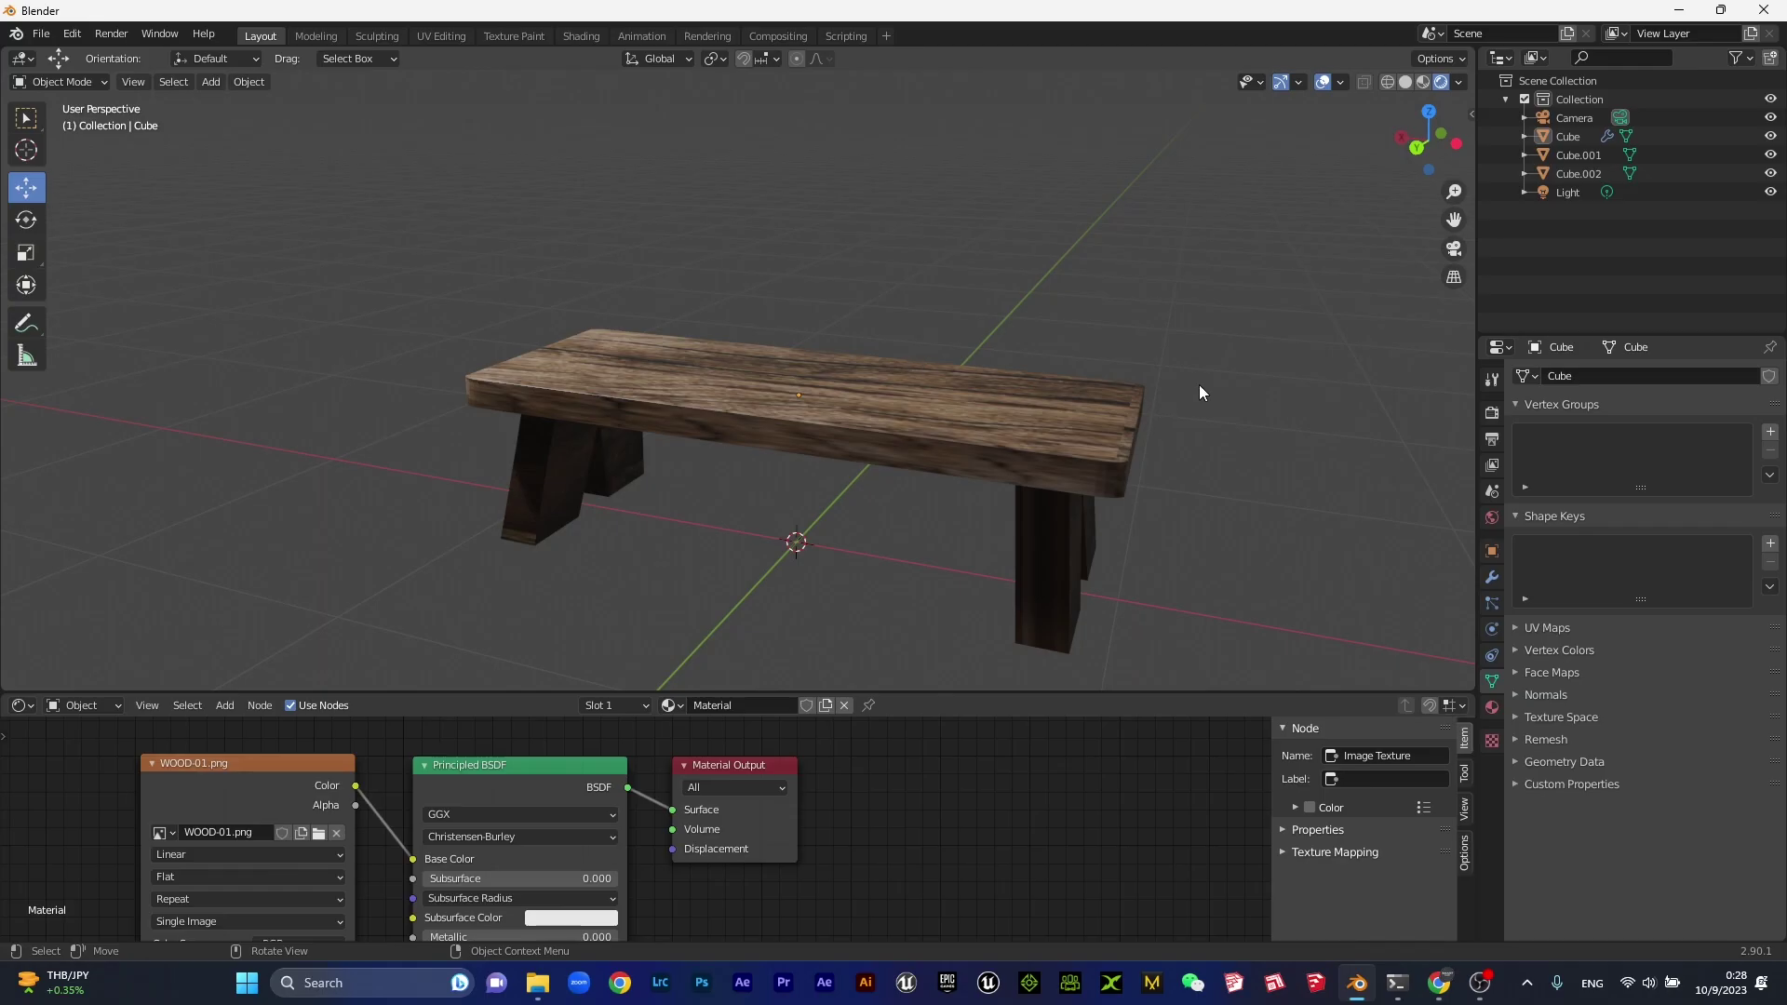
Orbit to a high view, then save the project as Lub tog.blend in Desktop\Lub tog zaum.
{"action": "mouse_move", "coordinate": [523, 482]}
{"action": "middle_mouse_down"}
{"action": "mouse_move", "coordinate": [785, 471]}
{"action": "mouse_move", "coordinate": [782, 443]}
{"action": "mouse_move", "coordinate": [1065, 391]}
{"action": "mouse_move", "coordinate": [832, 376]}
{"action": "mouse_move", "coordinate": [689, 415]}
{"action": "mouse_move", "coordinate": [626, 350]}
{"action": "middle_mouse_up"}
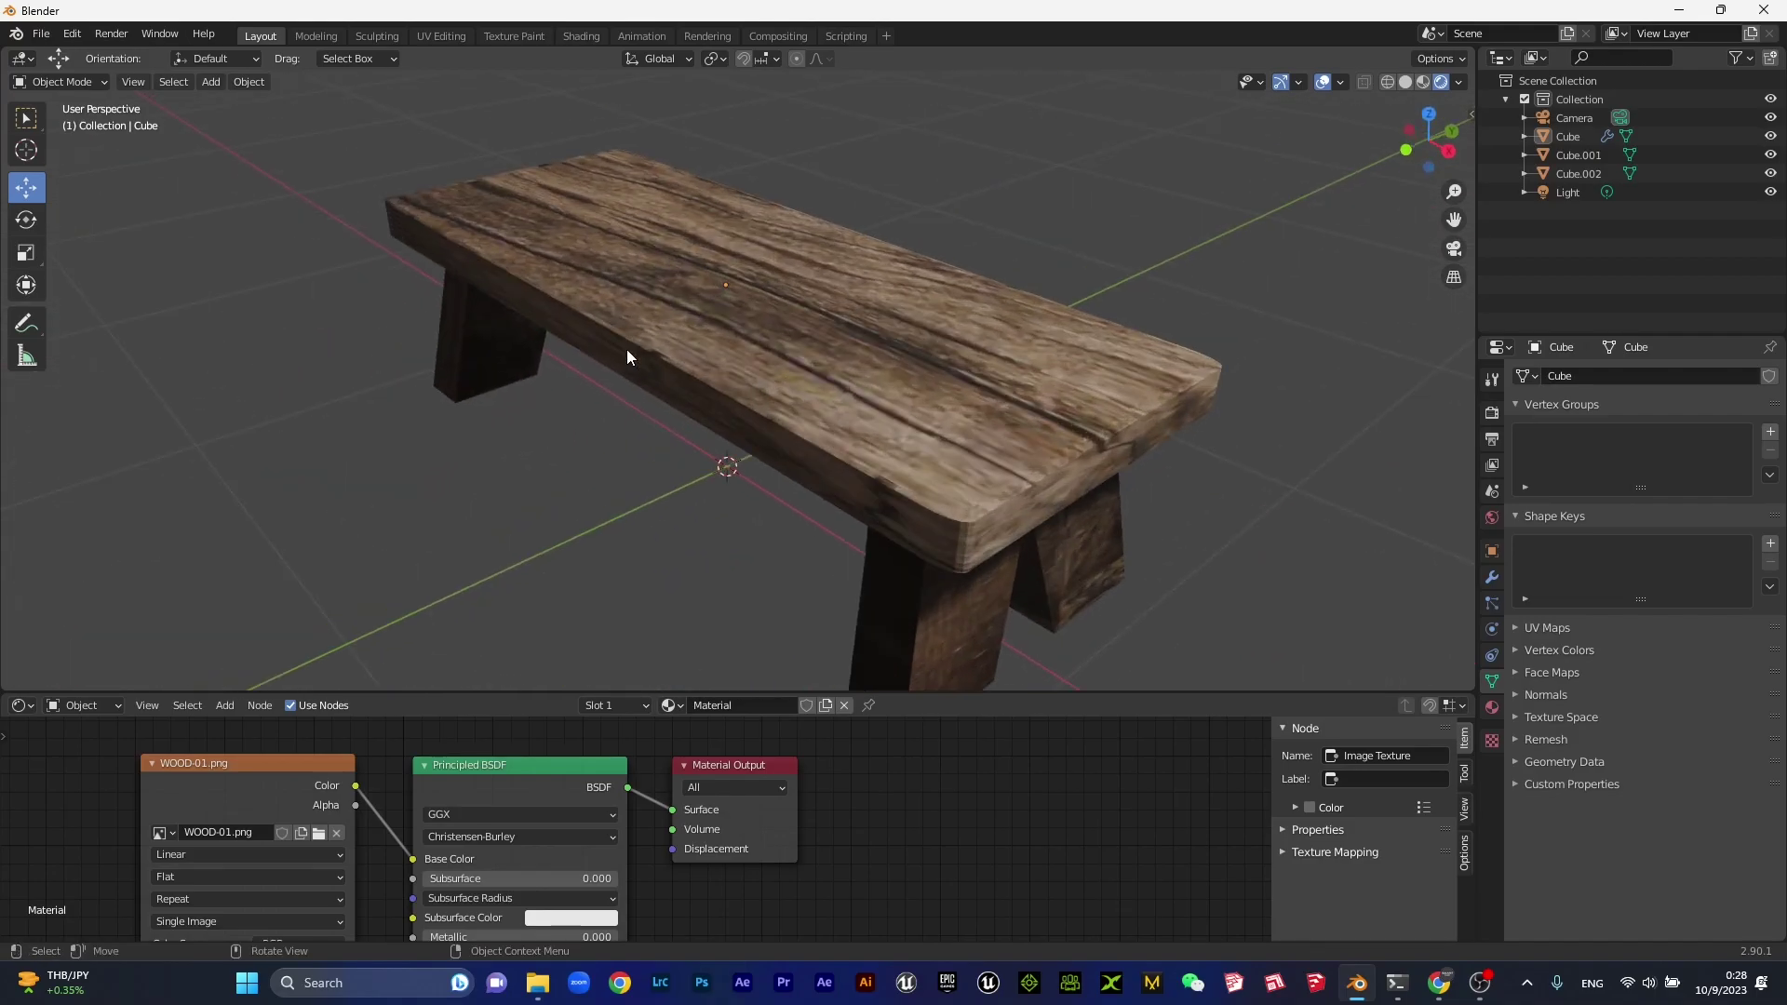
{"action": "left_click", "coordinate": [42, 34]}
{"action": "left_click", "coordinate": [42, 34]}
{"action": "left_click", "coordinate": [87, 177]}
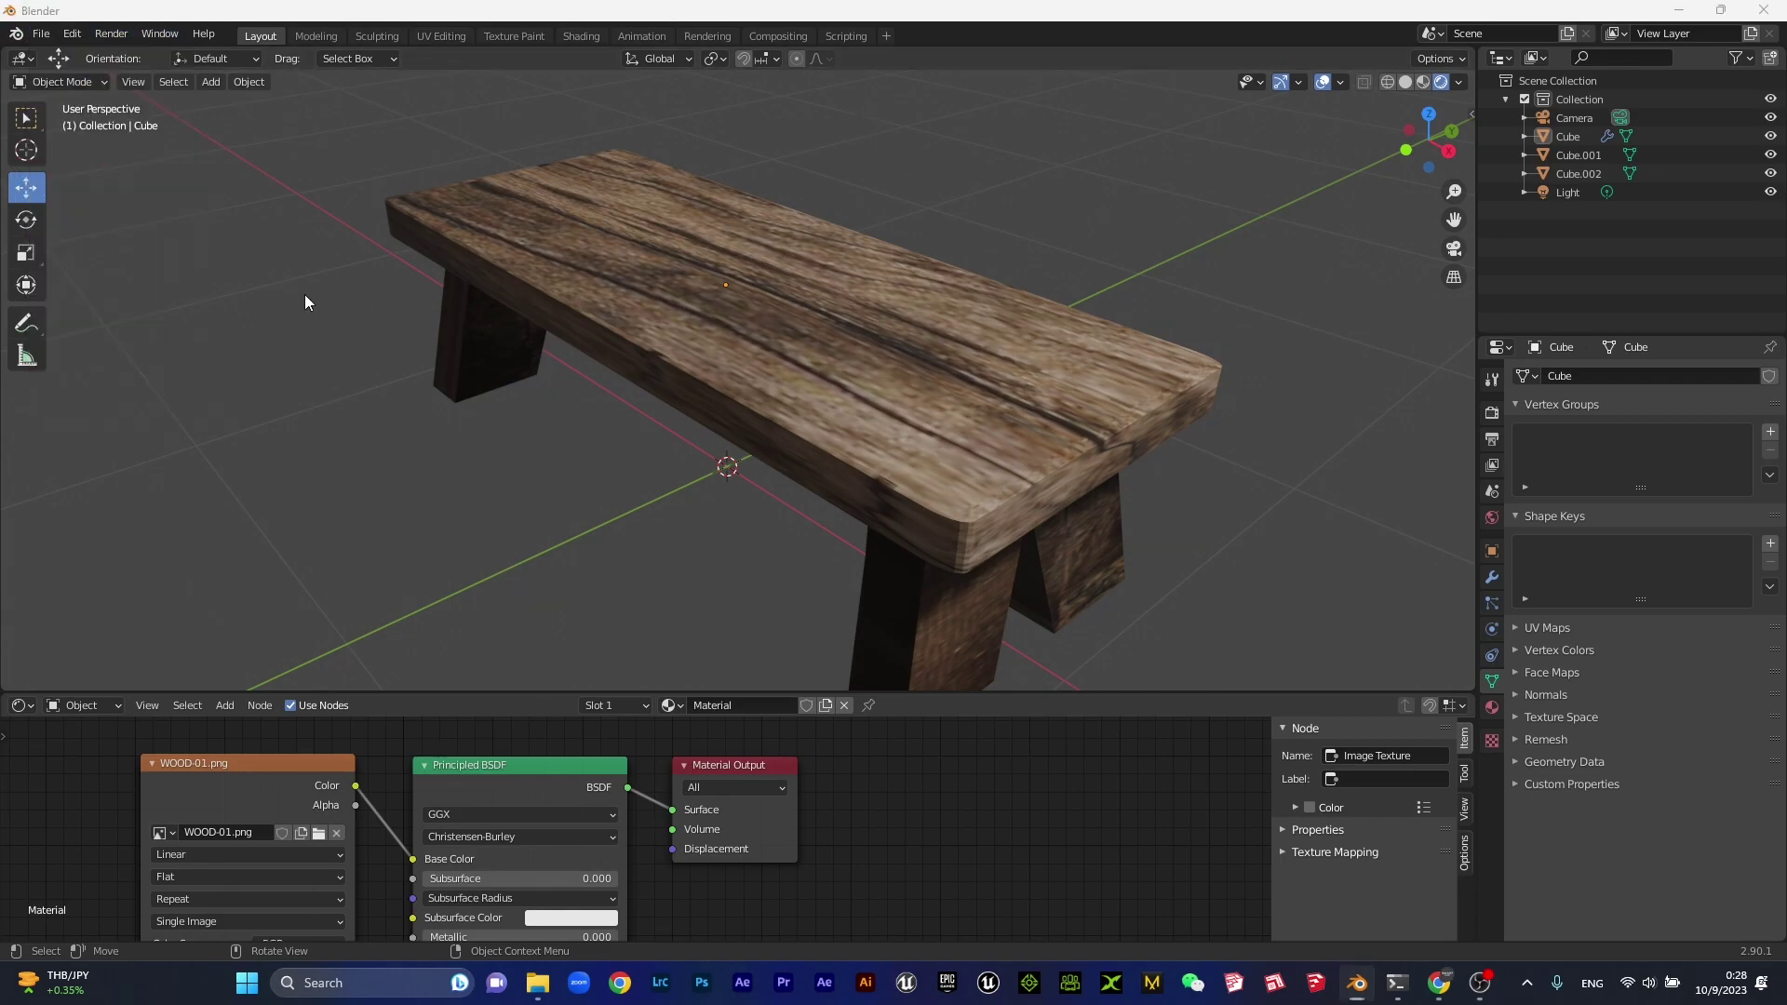
{"action": "left_click", "coordinate": [475, 395]}
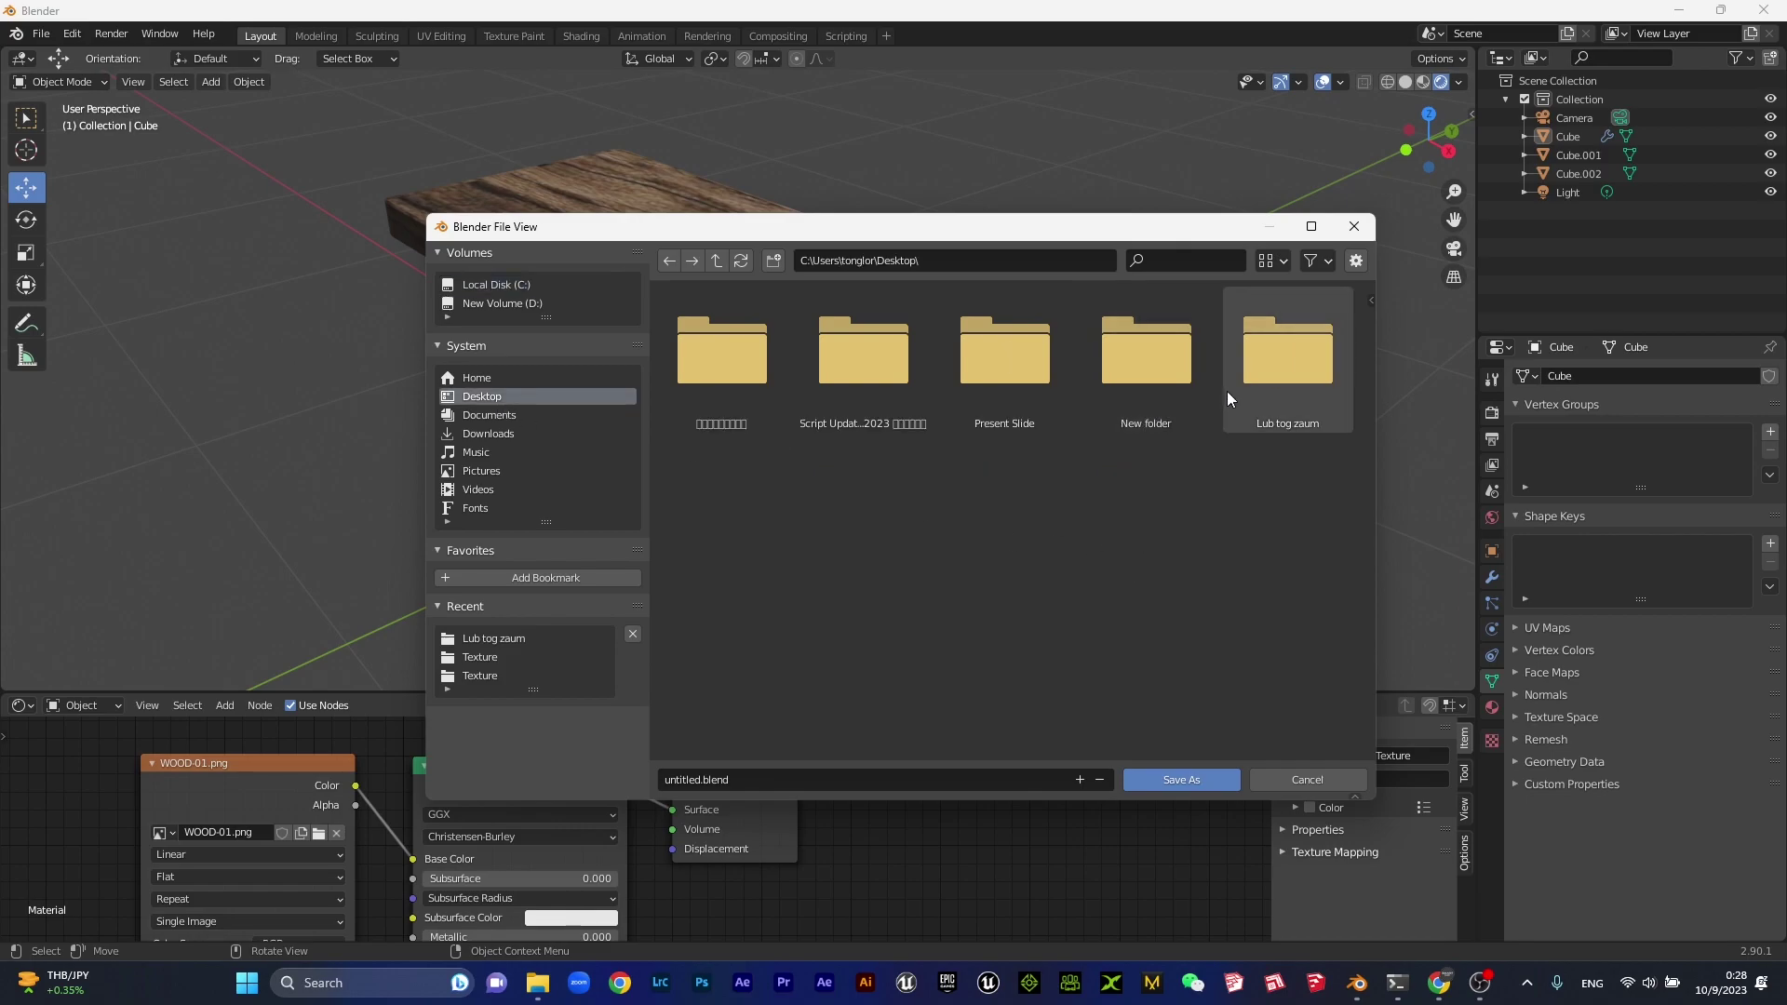
{"action": "double_click", "coordinate": [1277, 376]}
{"action": "left_click", "coordinate": [755, 782]}
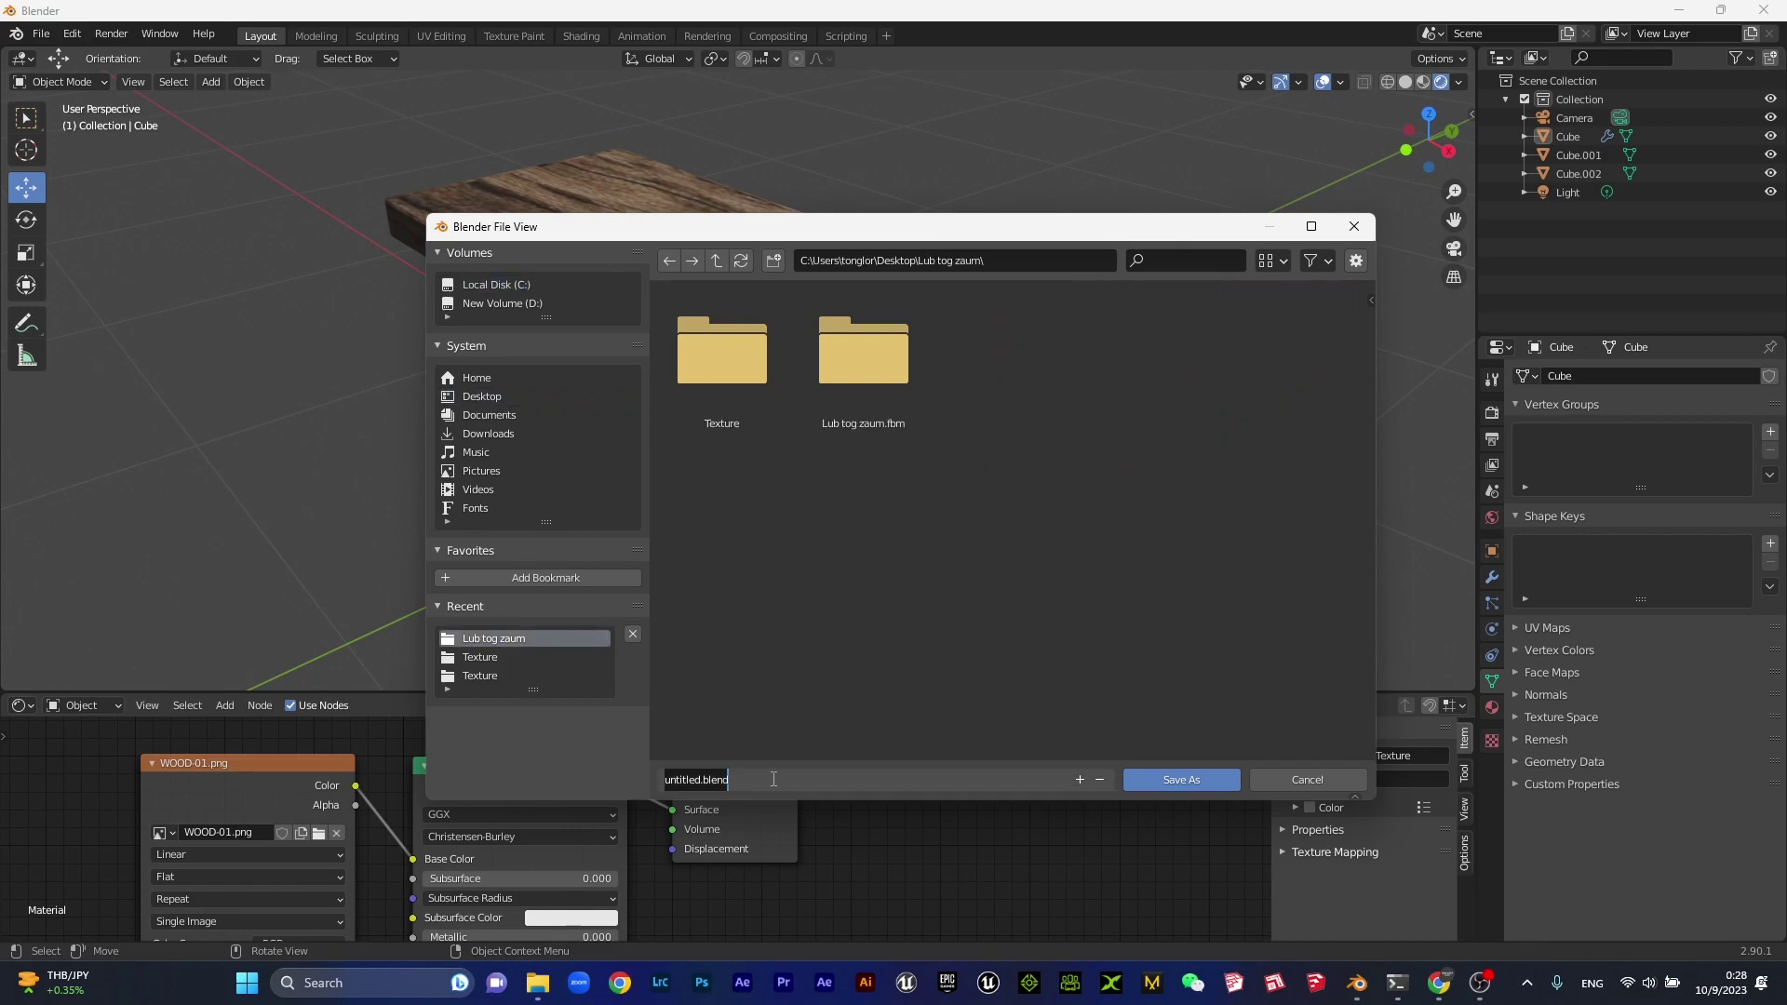
{"action": "type", "text": "L"}
{"action": "type", "text": "ub tog"}
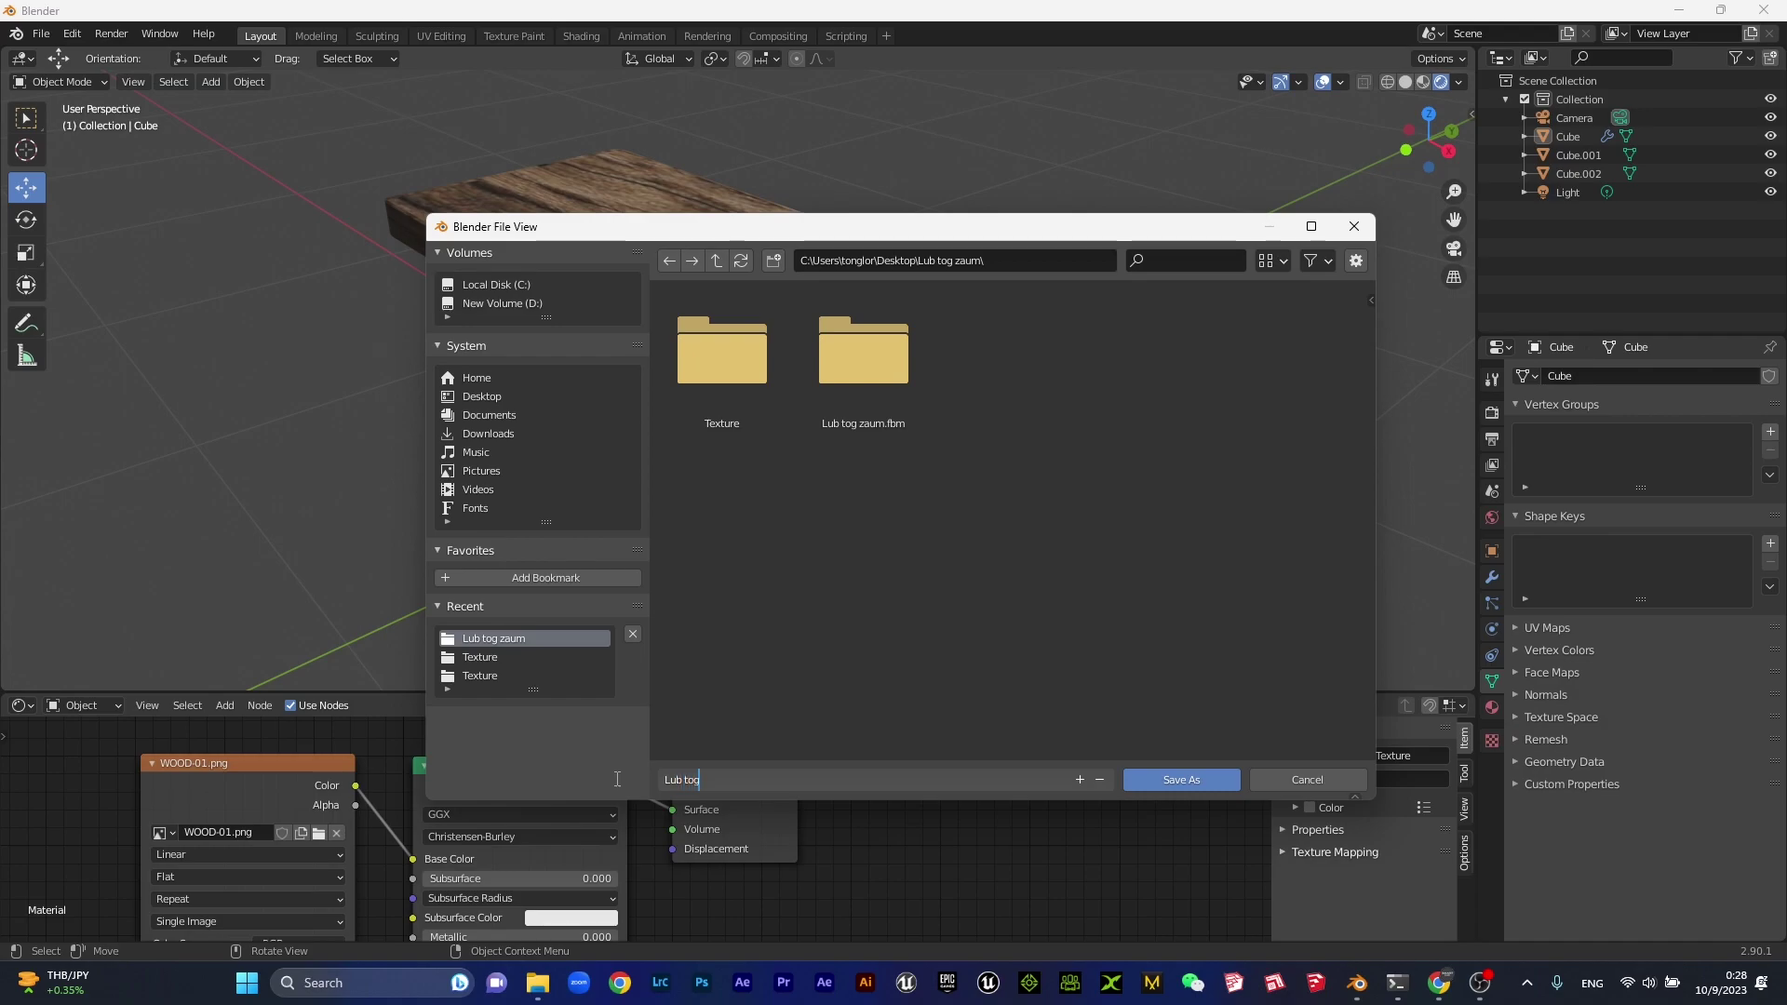
{"action": "left_click", "coordinate": [862, 638]}
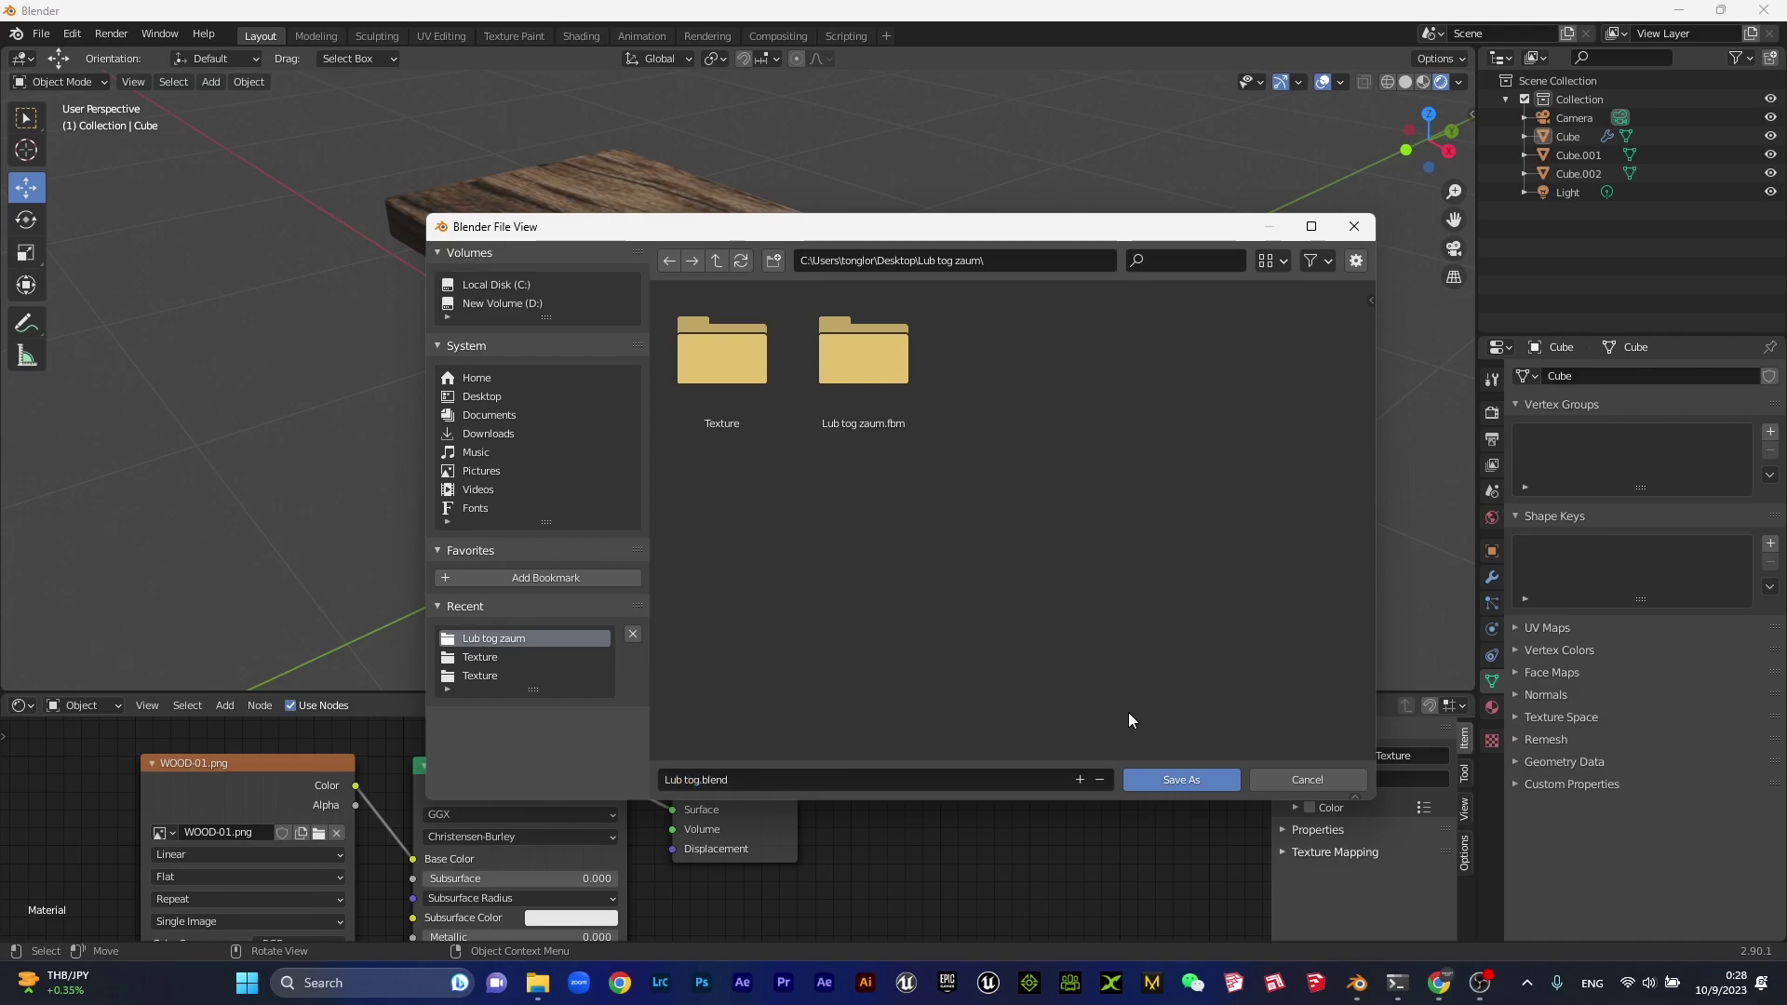
{"action": "left_click", "coordinate": [1180, 780]}
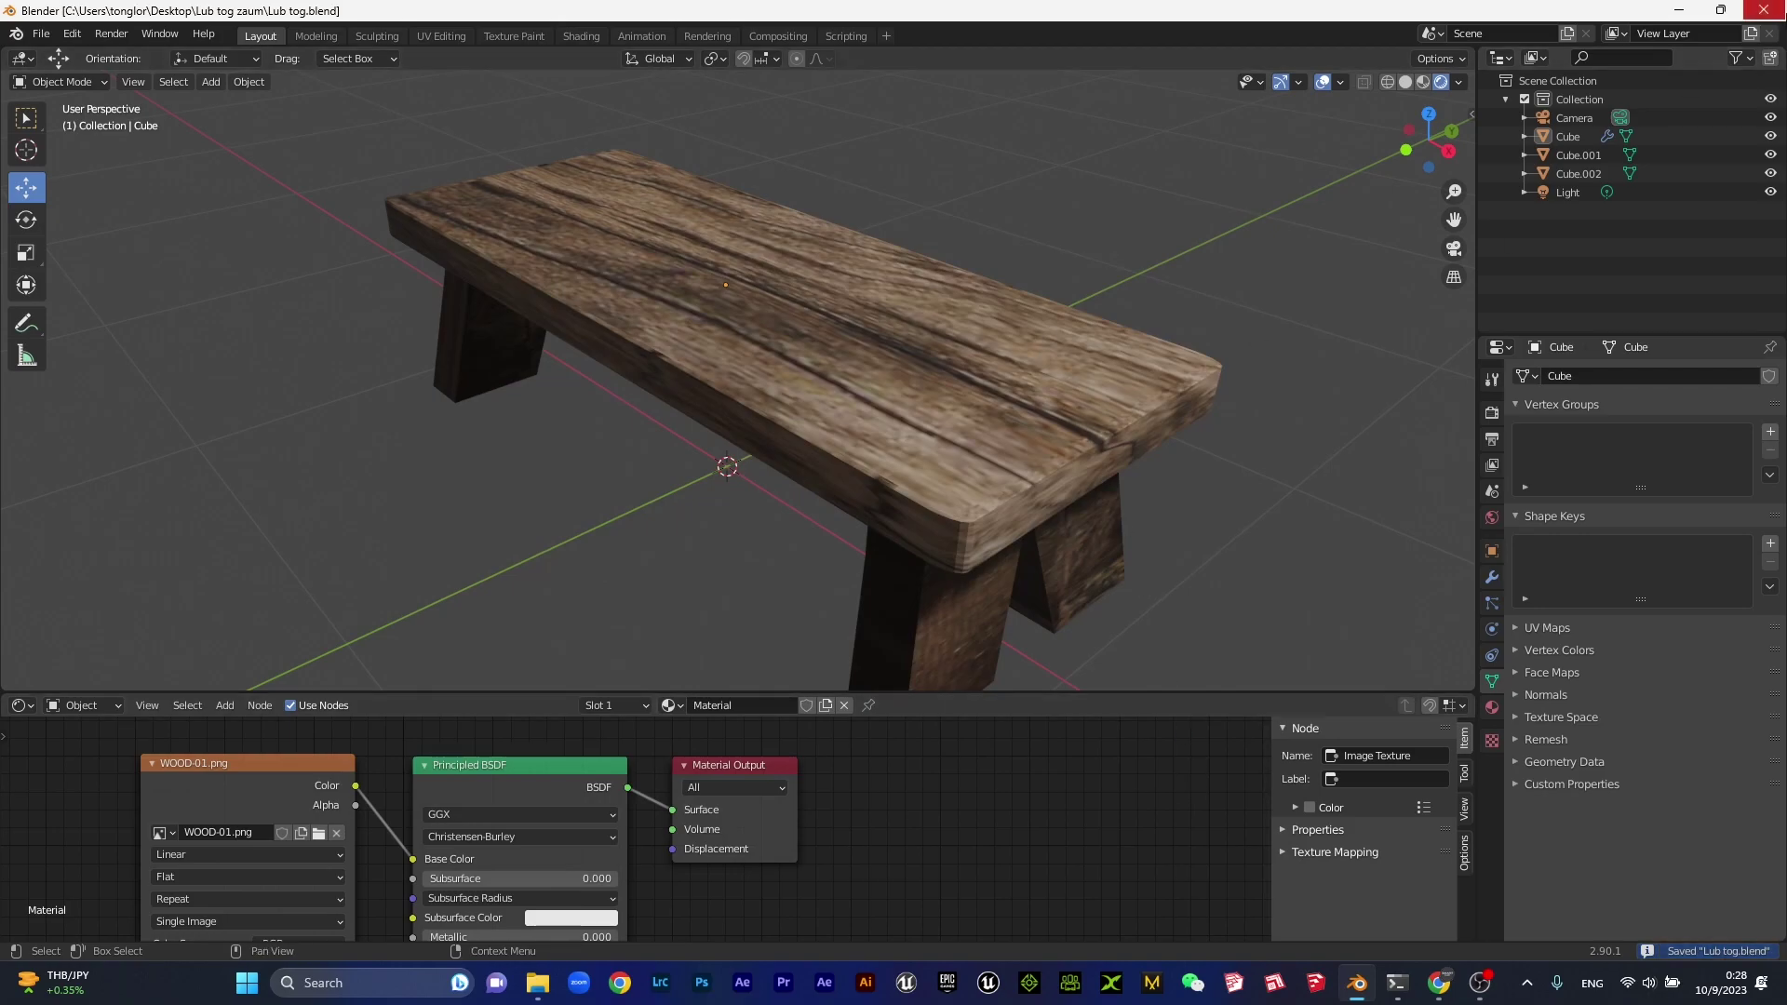
Close Blender and click through the blend file, render image and FBX in the folder.
{"action": "left_click", "coordinate": [1763, 12]}
{"action": "left_click", "coordinate": [614, 200]}
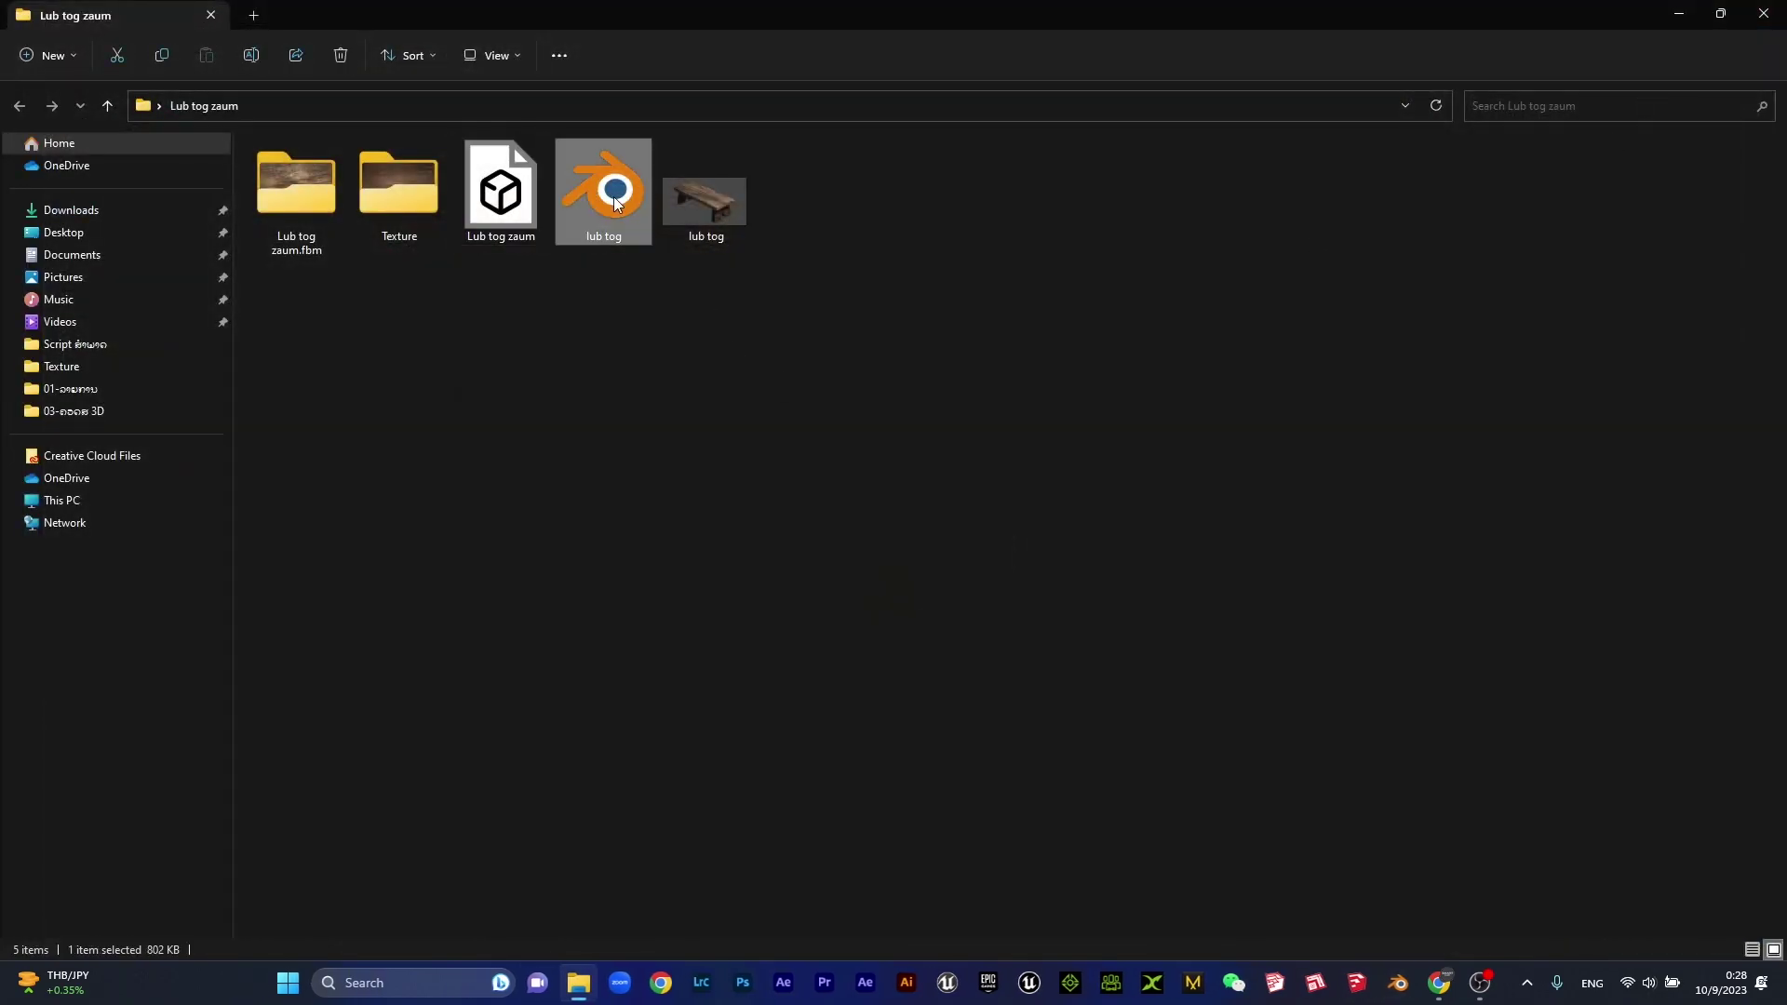
{"action": "left_click", "coordinate": [799, 346]}
{"action": "left_click", "coordinate": [713, 194]}
{"action": "left_click", "coordinate": [621, 192]}
{"action": "left_click", "coordinate": [507, 200]}
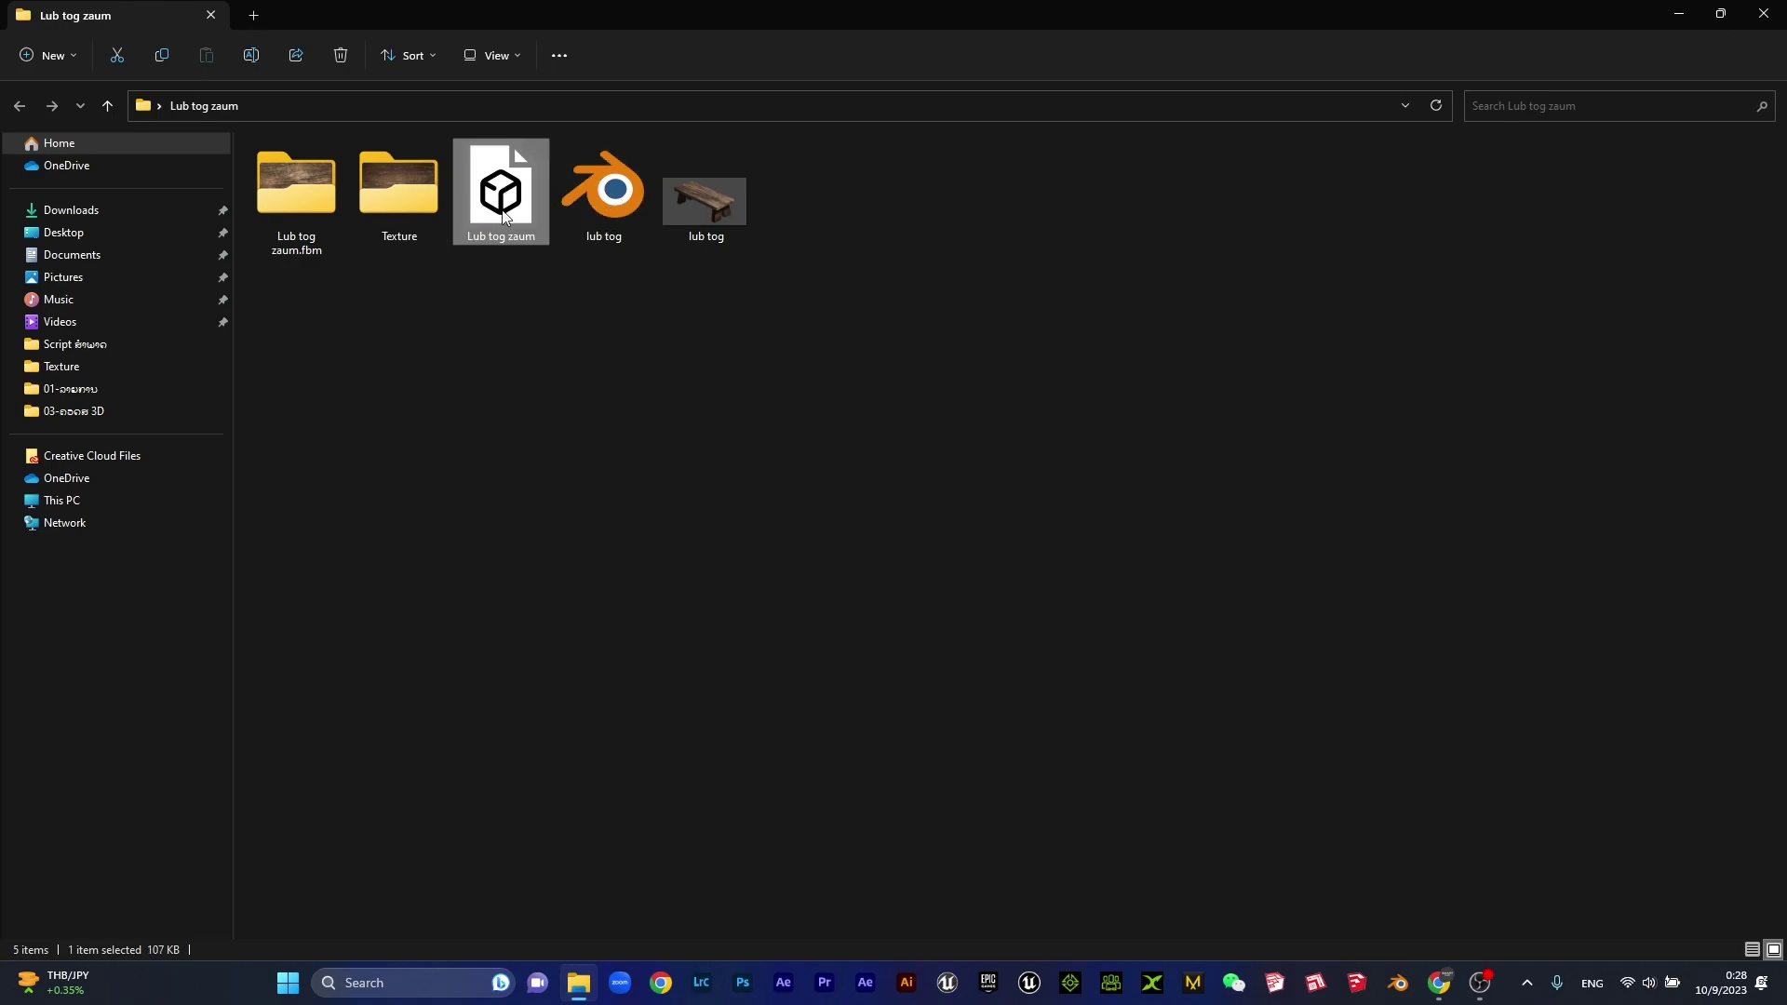
Check the Texture folder's images, return, and select the Lub tog zaum.fbm folder.
{"action": "double_click", "coordinate": [382, 196]}
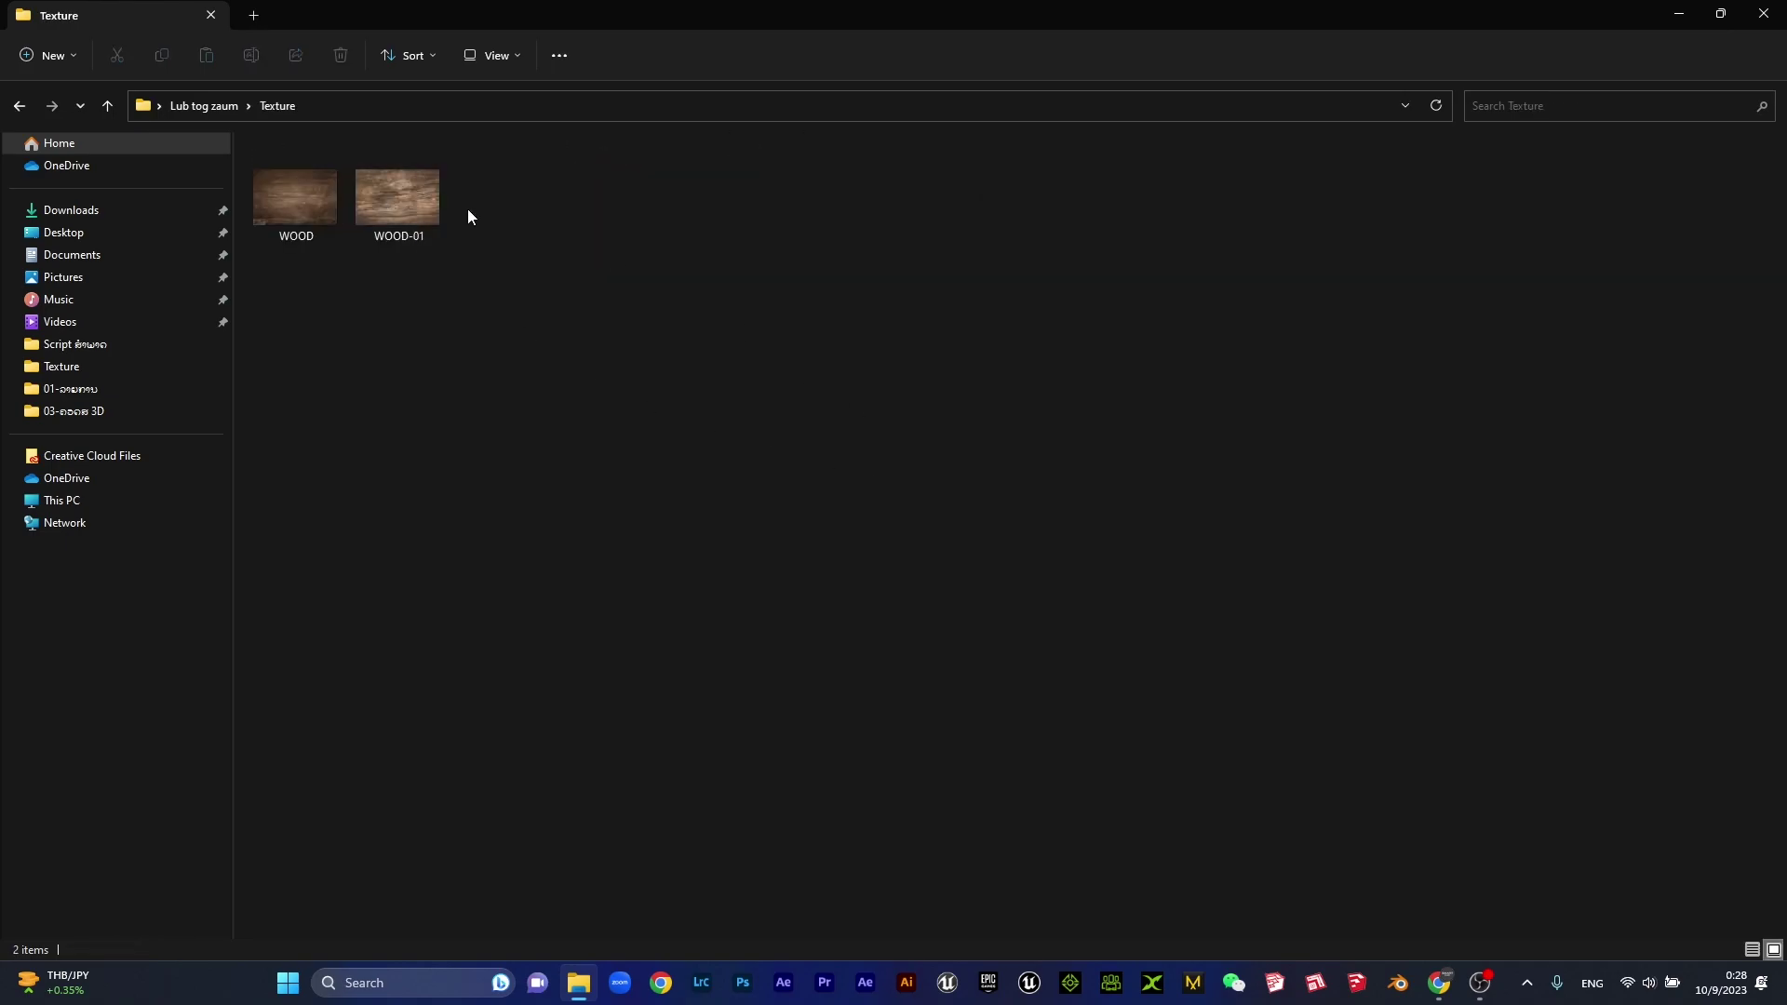
{"action": "left_click", "coordinate": [107, 105]}
{"action": "left_click", "coordinate": [287, 188]}
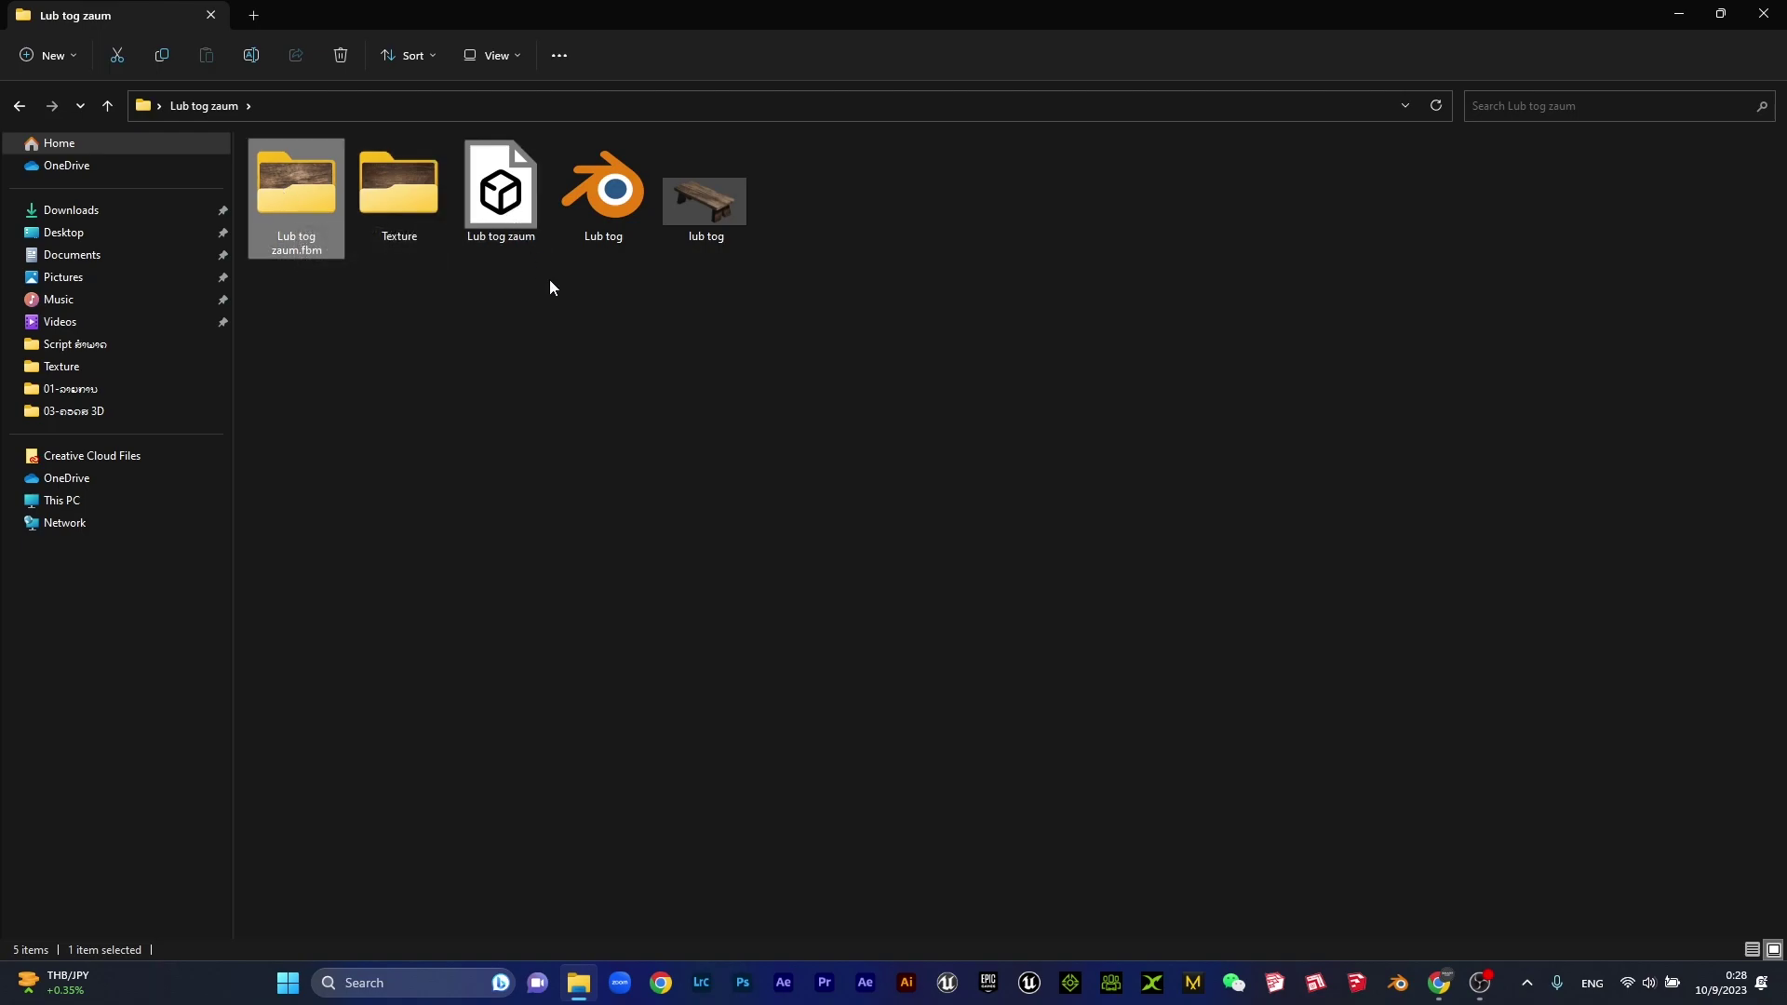